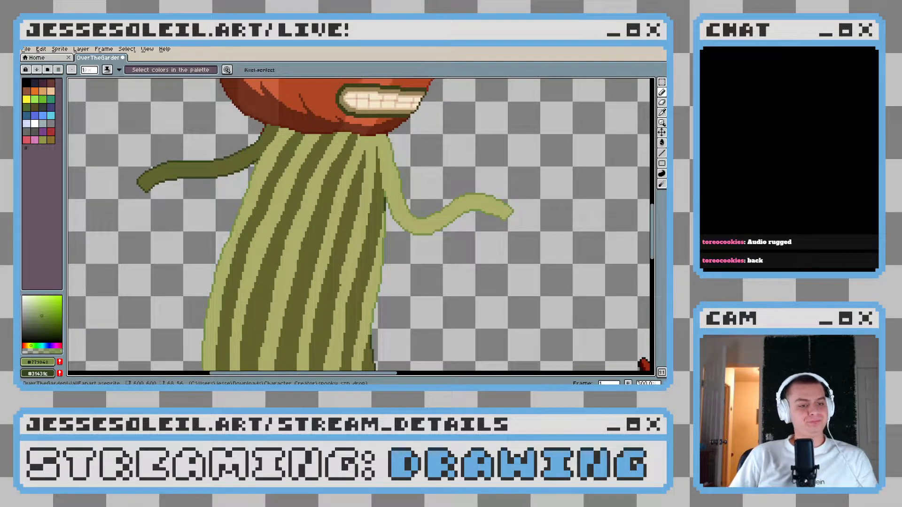
# Recolour the stray red pixels on the back arm's shoulder outline below the pumpkin head with the dark green outline colour
pyautogui.scroll(3, 252, 190)
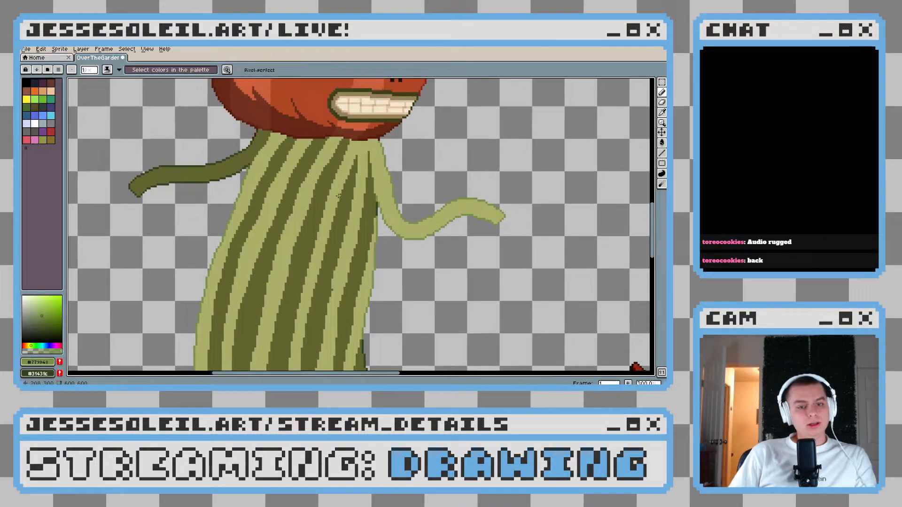
pyautogui.scroll(3, 253, 191)
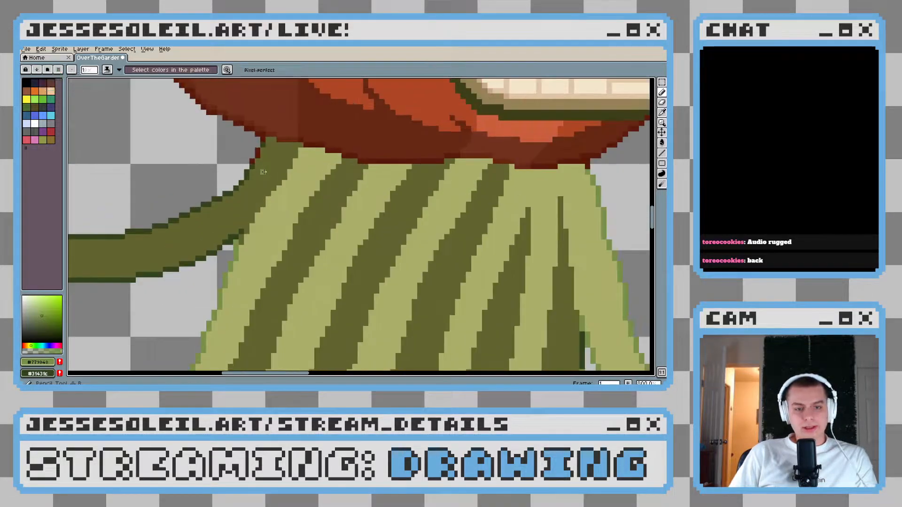
pyautogui.keyDown('alt'); pyautogui.click(249, 168); pyautogui.keyUp('alt')
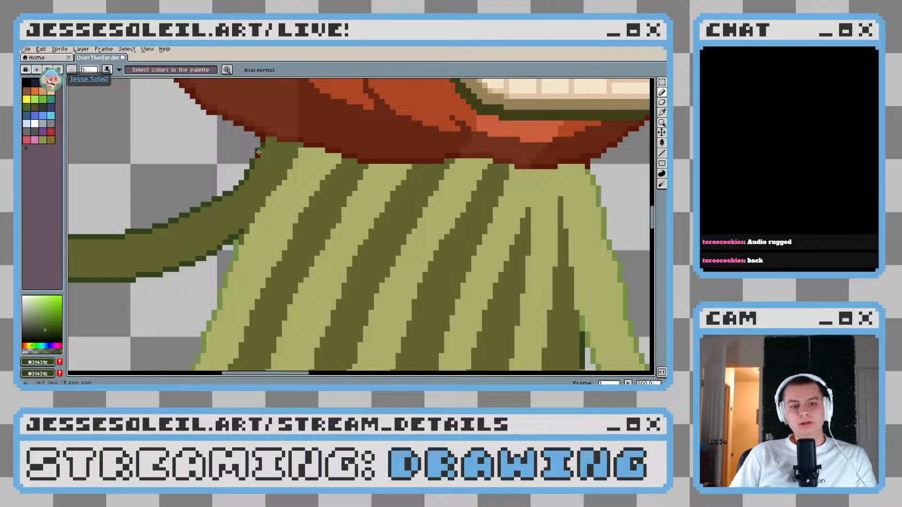
pyautogui.scroll(-3, 262, 139)
pyautogui.scroll(1, 319, 231)
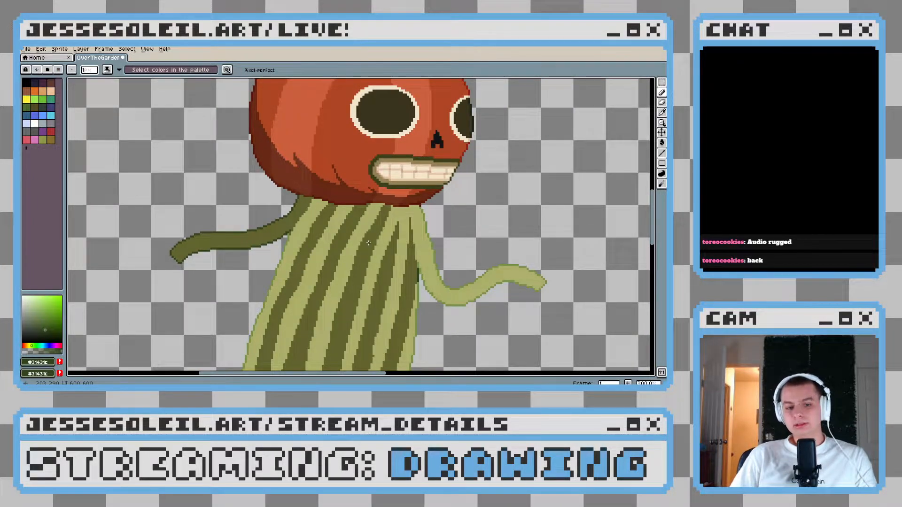
# Clean up the corner where the underside of the back arm meets the body, using the dark olive stripe colour
pyautogui.scroll(6, 292, 236)
pyautogui.keyDown('alt'); pyautogui.click(269, 204); pyautogui.keyUp('alt')
pyautogui.moveTo(288, 209); pyautogui.dragTo(284, 223)
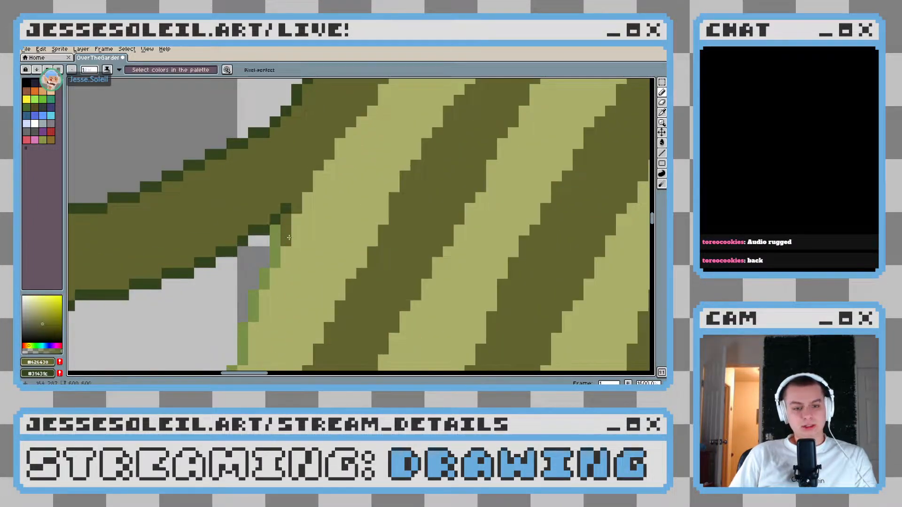
pyautogui.scroll(-5, 327, 268)
pyautogui.scroll(-3, 327, 268)
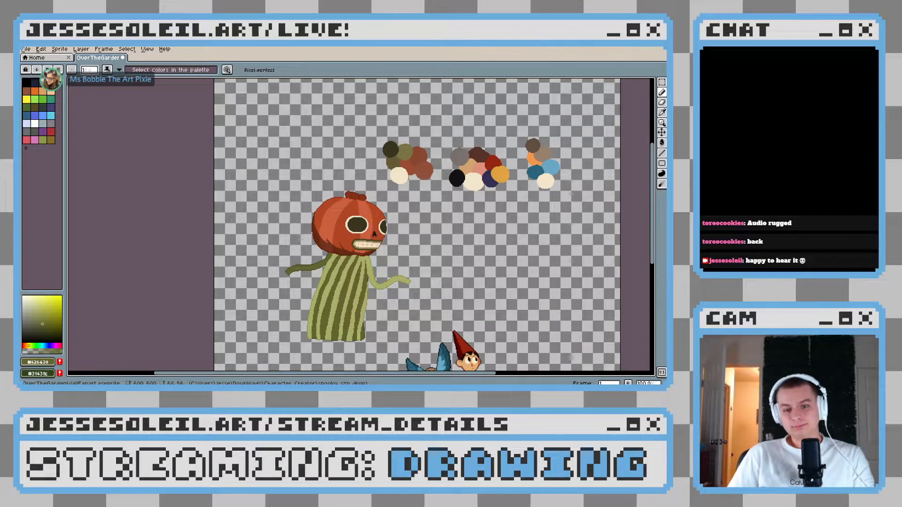
# Examine the striped green body from the neckline down to the hem, alongside the pumpkin head and arms
pyautogui.scroll(4, 334, 278)
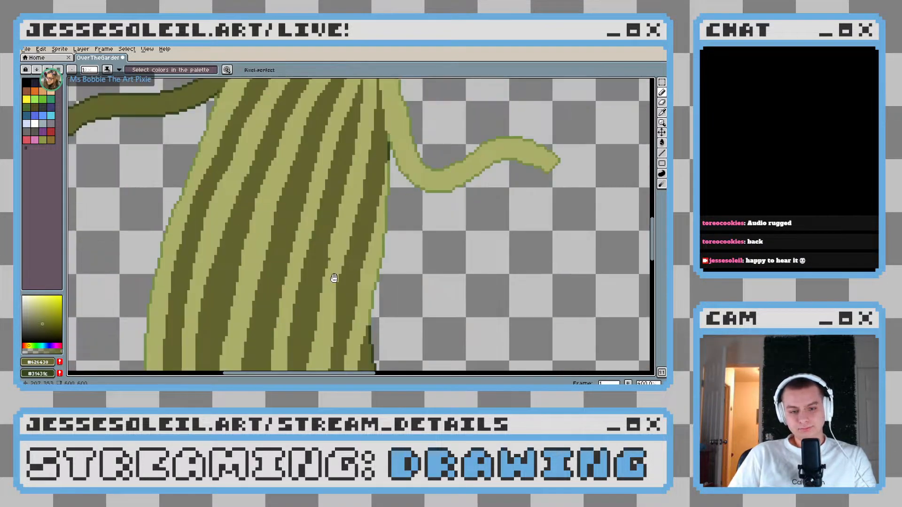
pyautogui.scroll(-2, 334, 278)
pyautogui.scroll(3, 339, 197)
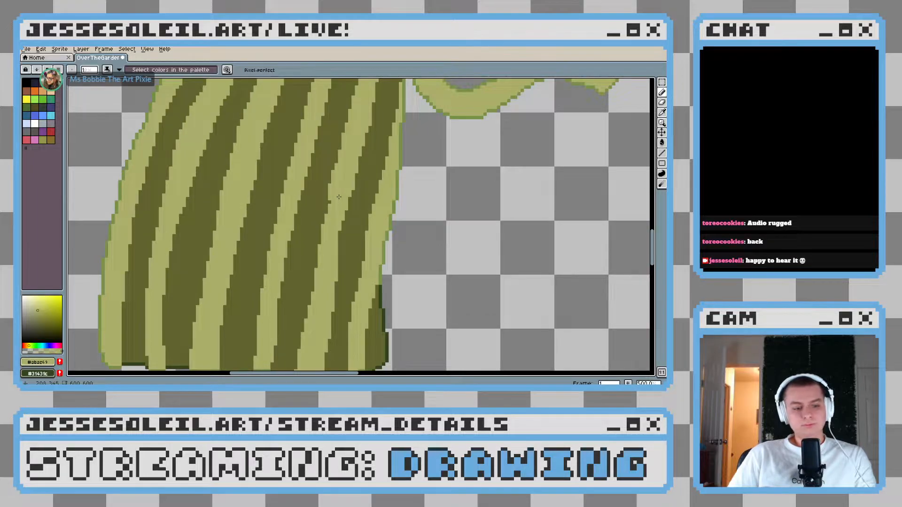
pyautogui.scroll(-2, 340, 184)
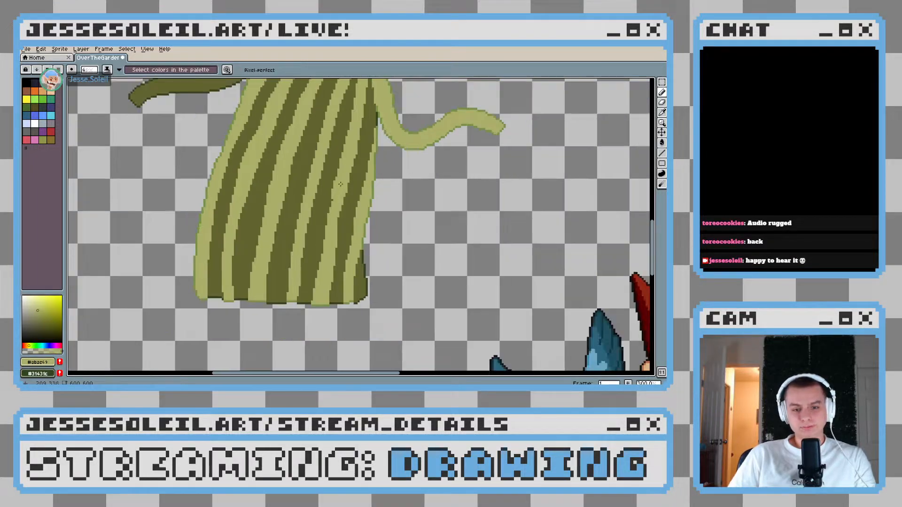
pyautogui.moveTo(342, 182); pyautogui.dragTo(345, 295)
pyautogui.scroll(-4, 343, 246)
pyautogui.scroll(1, 355, 289)
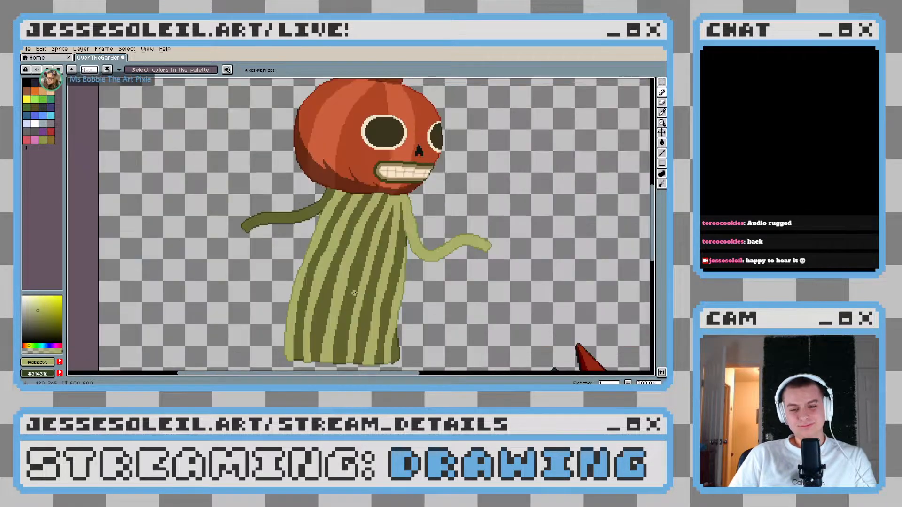
pyautogui.scroll(-1, 358, 286)
pyautogui.scroll(3, 366, 266)
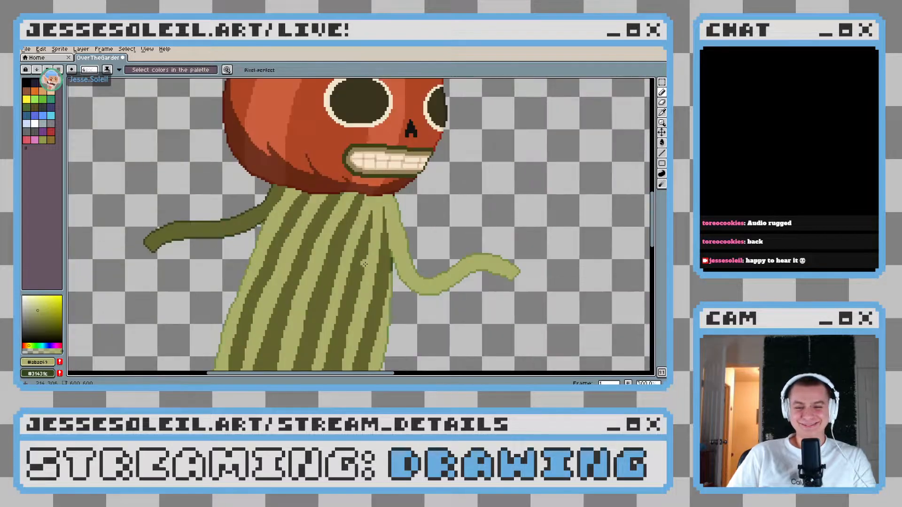
# Select the whole green body and both arms with the Magic Wand and switch back to the Pencil tool
pyautogui.scroll(3, 381, 223)
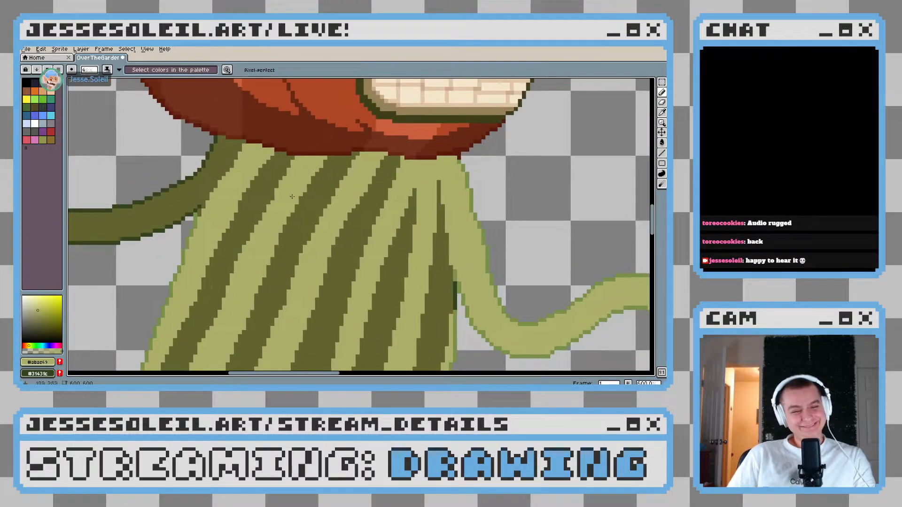
pyautogui.press('w')
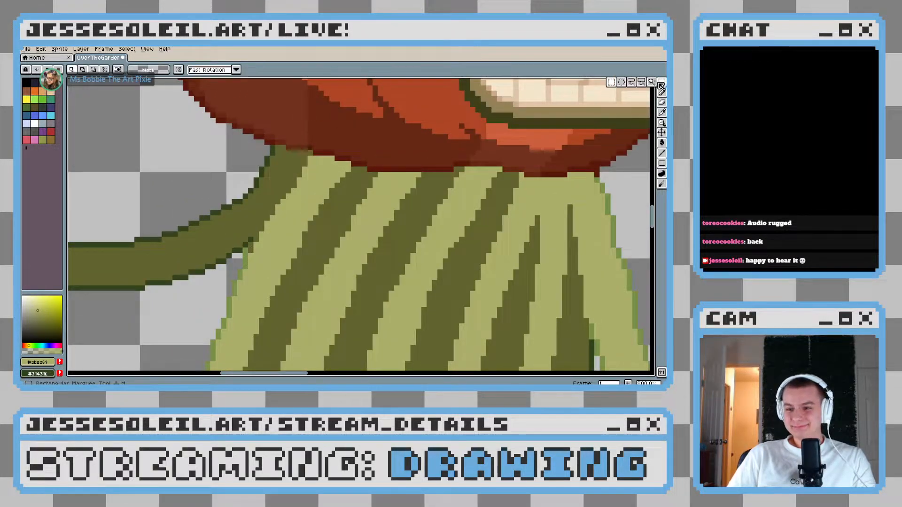
pyautogui.scroll(-1, 313, 240)
pyautogui.click(314, 239)
pyautogui.scroll(-3, 315, 235)
pyautogui.scroll(3, 318, 215)
pyautogui.press('b')
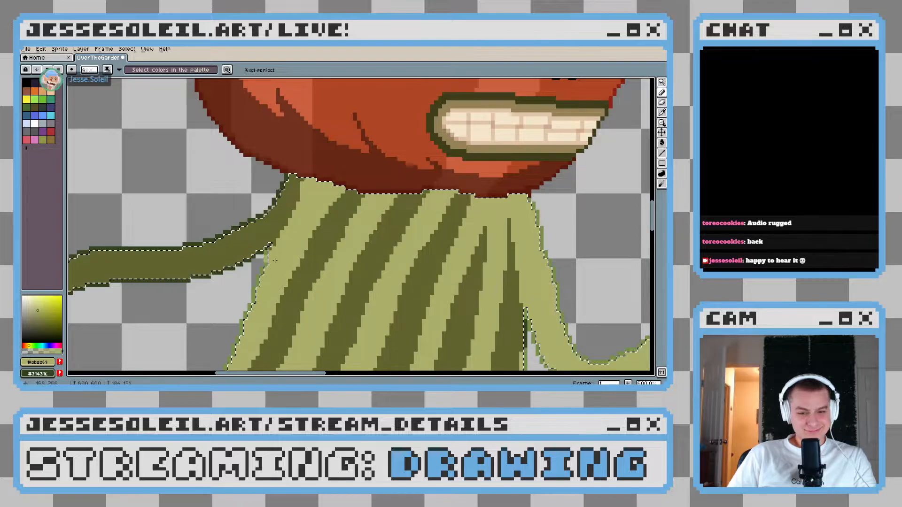
# Reshape the top of the second dark stripe so it runs steeply up to the pumpkin head, trimming it with light green
pyautogui.keyDown('alt'); pyautogui.click(348, 201); pyautogui.keyUp('alt')
pyautogui.moveTo(353, 172); pyautogui.dragTo(326, 231)
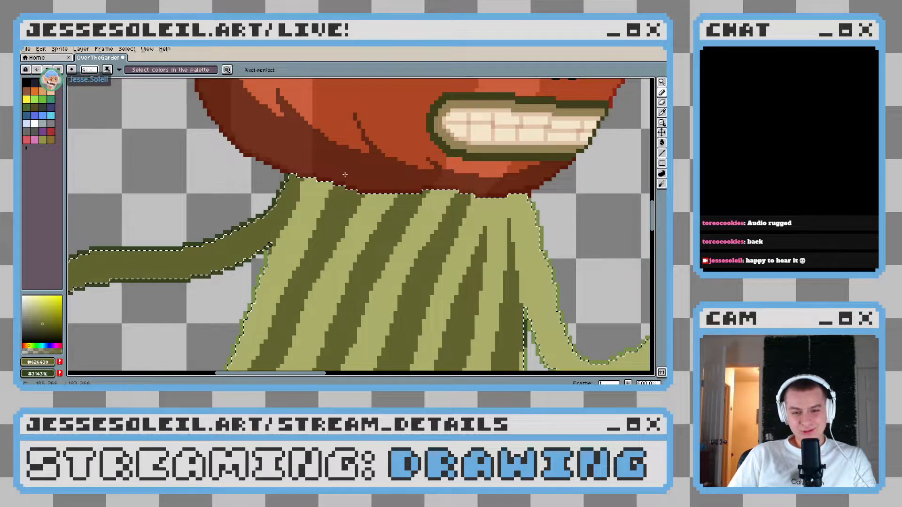
pyautogui.hotkey('ctrl', 'z')
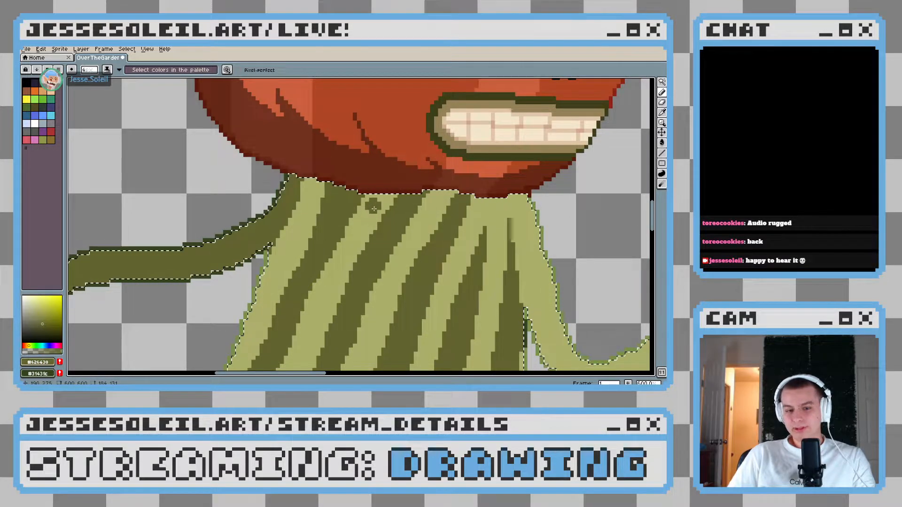
pyautogui.keyDown('alt'); pyautogui.click(361, 200); pyautogui.keyUp('alt')
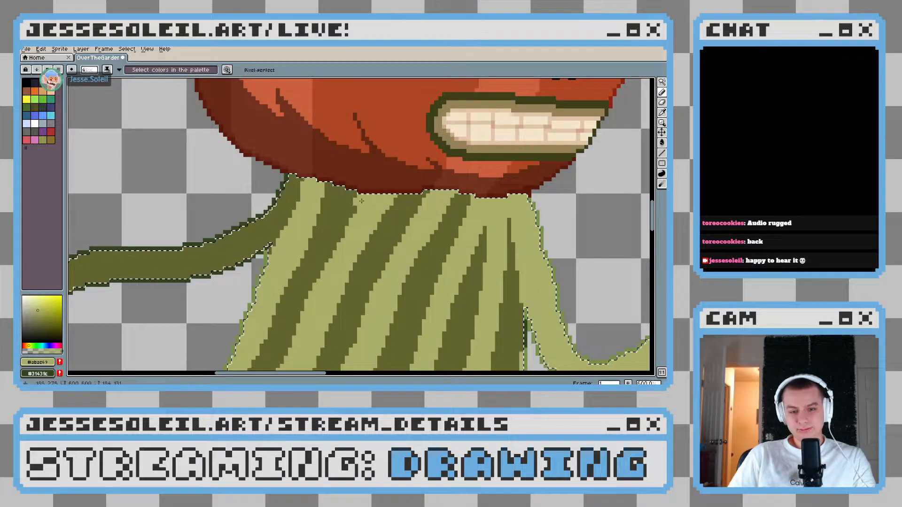
# Redraw the top of the third stripe in dark olive and trim its edges with light green up to the neckline
pyautogui.keyDown('alt'); pyautogui.click(399, 207); pyautogui.keyUp('alt')
pyautogui.moveTo(369, 235); pyautogui.dragTo(386, 184)
pyautogui.keyDown('alt'); pyautogui.click(356, 238); pyautogui.keyUp('alt')
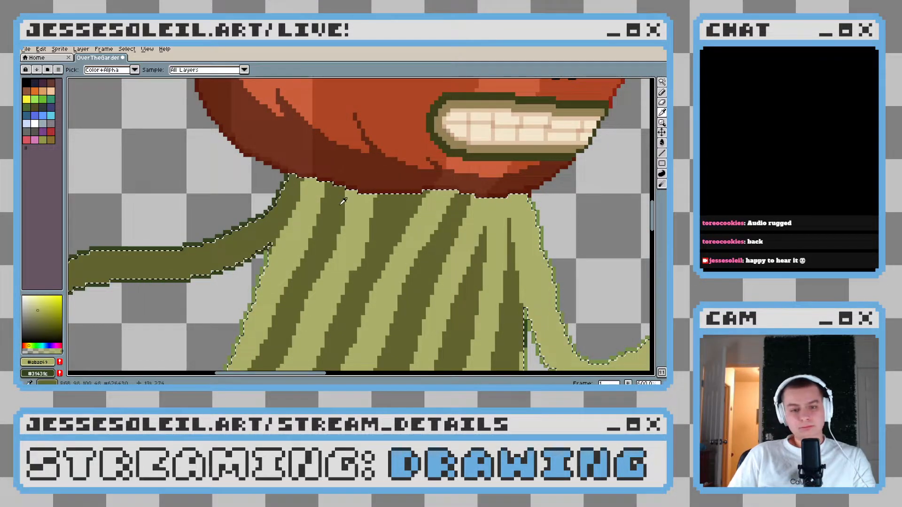
pyautogui.keyDown('alt'); pyautogui.click(383, 214); pyautogui.keyUp('alt')
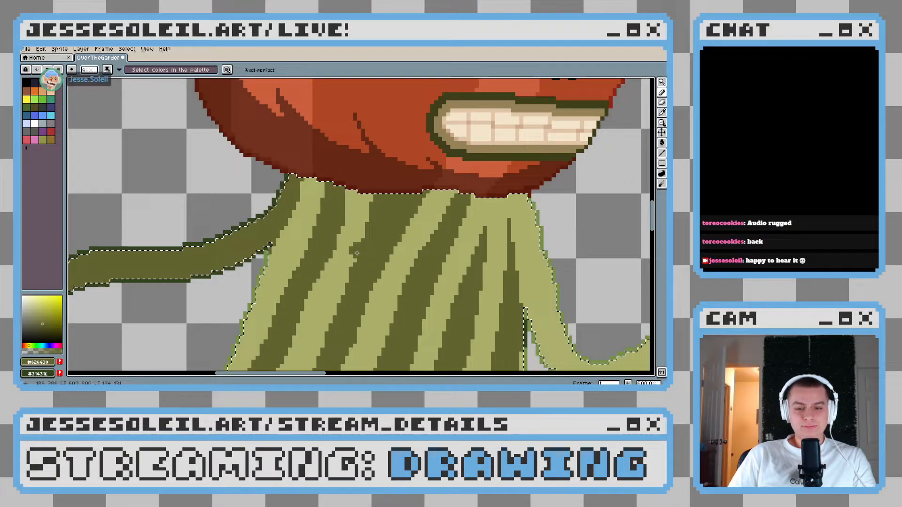
pyautogui.keyDown('alt'); pyautogui.click(354, 234); pyautogui.keyUp('alt')
pyautogui.moveTo(370, 254); pyautogui.dragTo(320, 234)
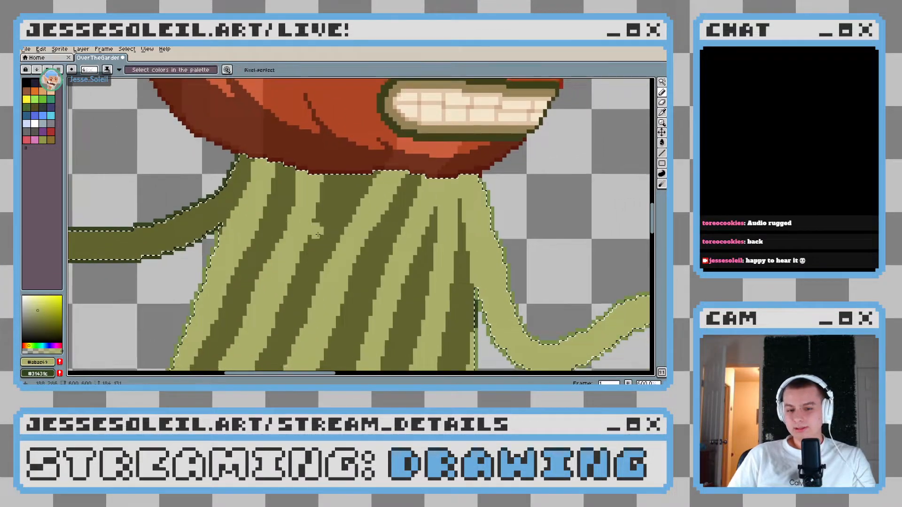
pyautogui.moveTo(366, 173); pyautogui.dragTo(339, 260)
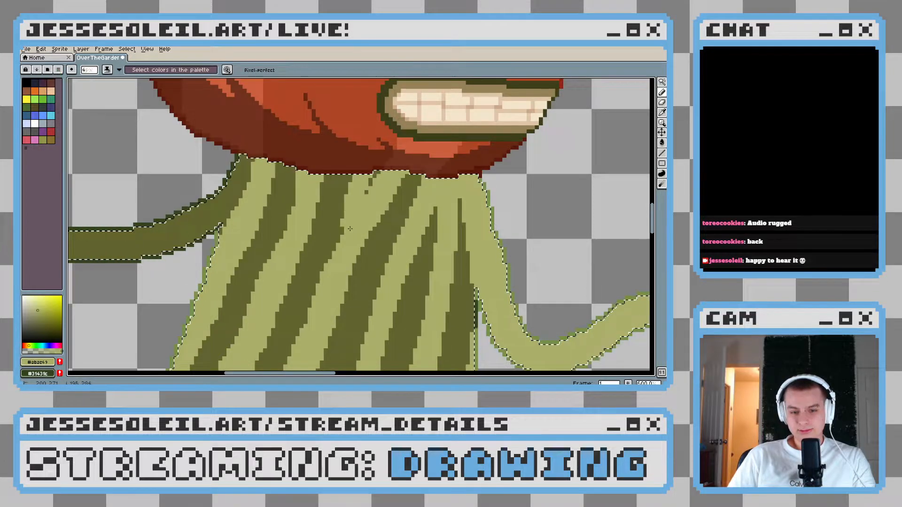
# Straighten the upper part of the fourth dark stripe toward the neckline, repainting its surroundings in light green
pyautogui.moveTo(376, 175)
pyautogui.mouseDown()
pyautogui.moveTo(366, 192)
pyautogui.moveTo(392, 166)
pyautogui.moveTo(378, 230)
pyautogui.mouseUp()
pyautogui.click(410, 189)
pyautogui.moveTo(404, 221); pyautogui.dragTo(357, 220)
pyautogui.keyDown('alt'); pyautogui.click(369, 202); pyautogui.keyUp('alt')
pyautogui.moveTo(366, 162); pyautogui.dragTo(348, 252)
pyautogui.moveTo(365, 200)
pyautogui.mouseDown()
pyautogui.moveTo(369, 178)
pyautogui.moveTo(356, 240)
pyautogui.mouseUp()
pyautogui.hotkey('ctrl', 'z')
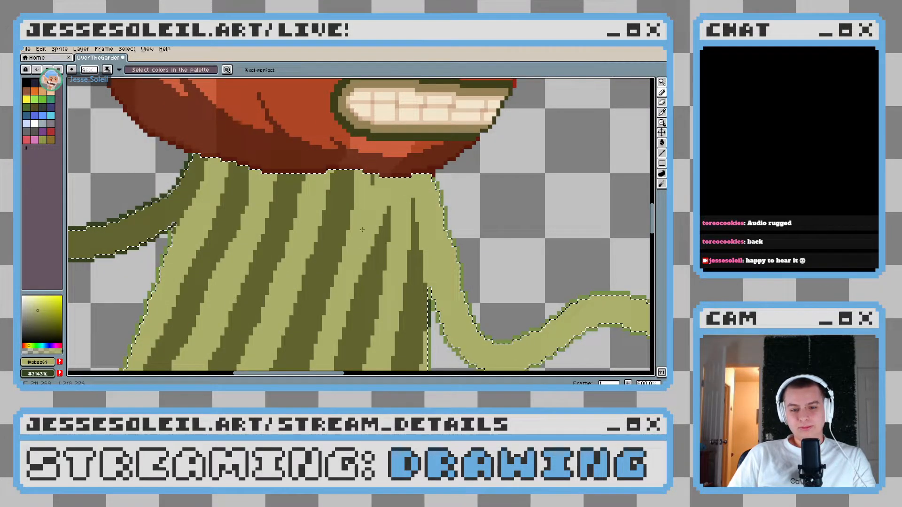
# Extend the two dark stripes nearest the front arm up to the neckline and shape the light green gap between them
pyautogui.keyDown('alt'); pyautogui.click(380, 238); pyautogui.keyUp('alt')
pyautogui.moveTo(380, 237); pyautogui.dragTo(387, 174)
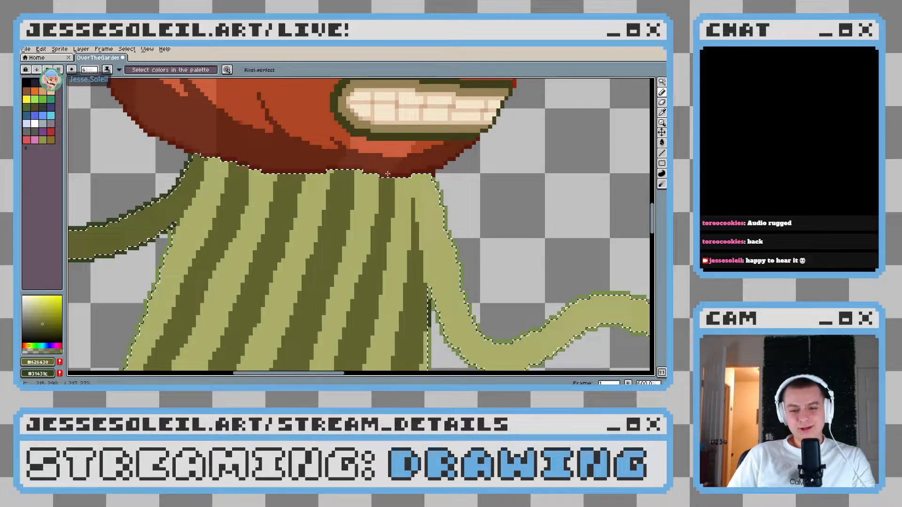
pyautogui.scroll(-2, 381, 233)
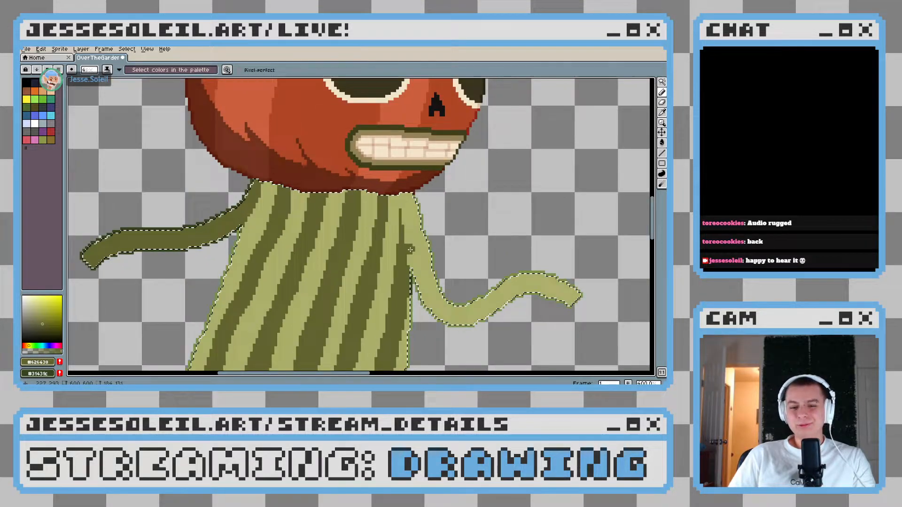
pyautogui.scroll(-3, 410, 249)
pyautogui.scroll(5, 397, 216)
pyautogui.moveTo(395, 213)
pyautogui.mouseDown()
pyautogui.moveTo(386, 150)
pyautogui.moveTo(389, 204)
pyautogui.moveTo(382, 206)
pyautogui.moveTo(380, 167)
pyautogui.moveTo(380, 220)
pyautogui.mouseUp()
pyautogui.keyDown('alt'); pyautogui.click(383, 199); pyautogui.keyUp('alt')
pyautogui.click(381, 167)
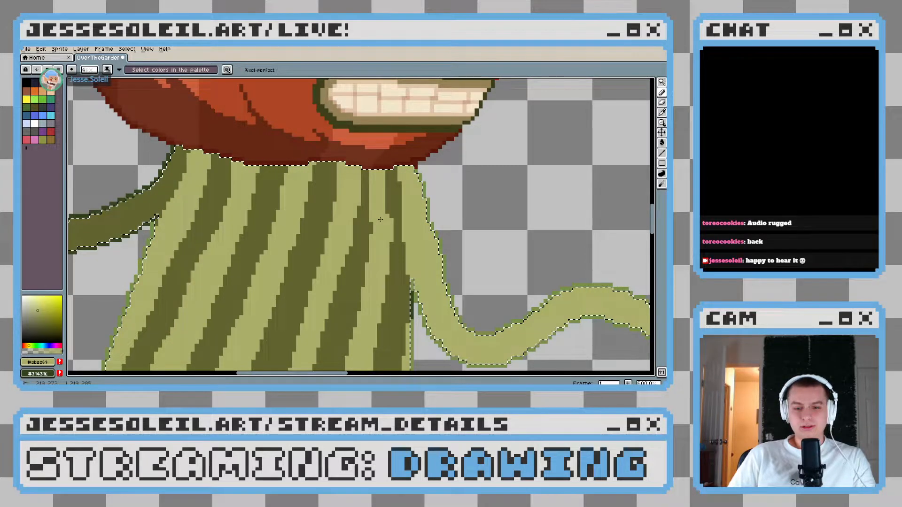
# Widen the dark stripe beside the front arm with dark olive, then clear the body selection
pyautogui.scroll(-5, 381, 219)
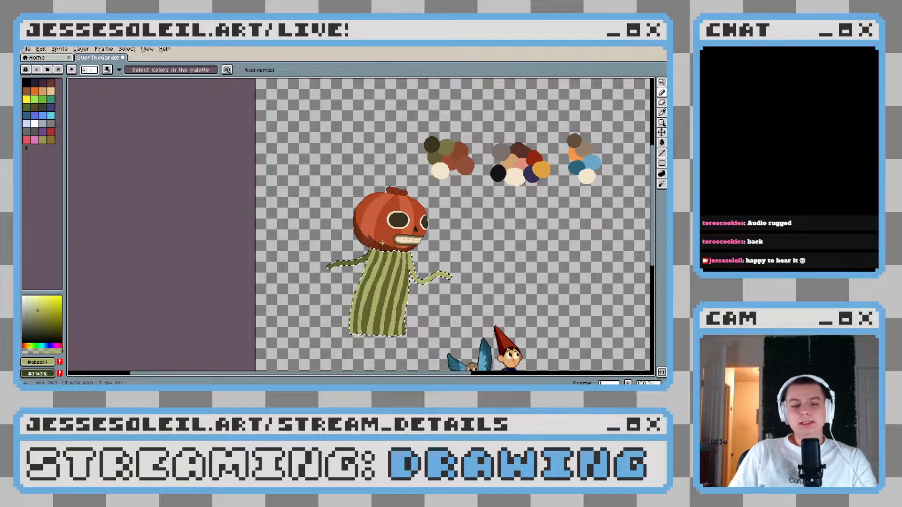
pyautogui.scroll(5, 397, 281)
pyautogui.scroll(-2, 398, 282)
pyautogui.scroll(2, 398, 282)
pyautogui.keyDown('alt'); pyautogui.click(400, 251); pyautogui.keyUp('alt')
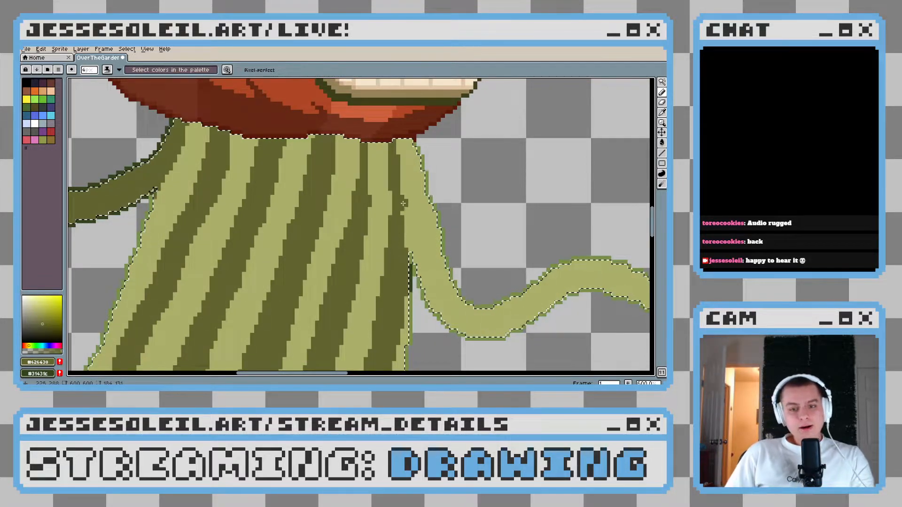
pyautogui.scroll(-4, 395, 241)
pyautogui.scroll(5, 395, 279)
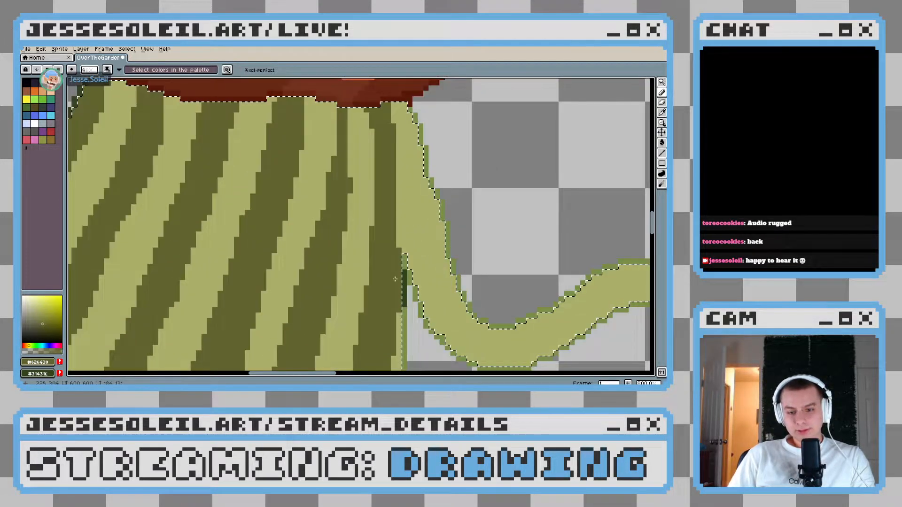
pyautogui.scroll(-3, 447, 258)
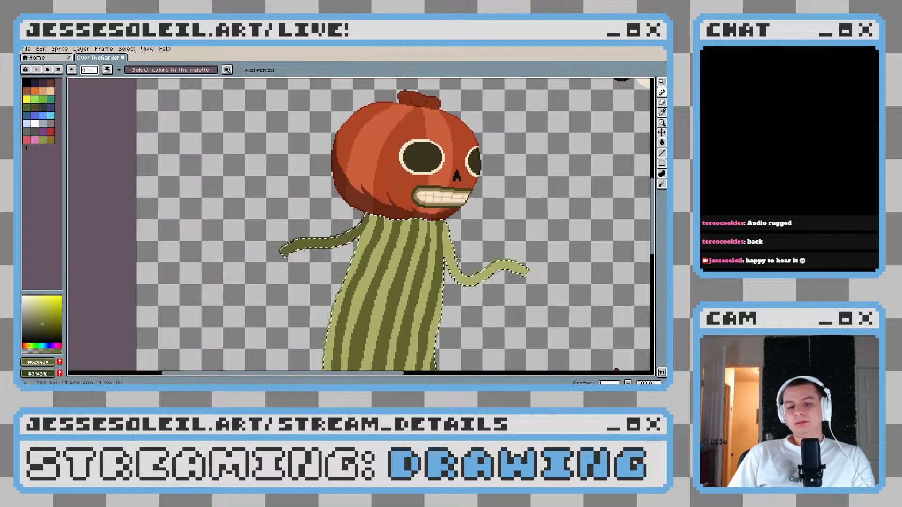
pyautogui.scroll(-3, 458, 259)
pyautogui.scroll(3, 399, 184)
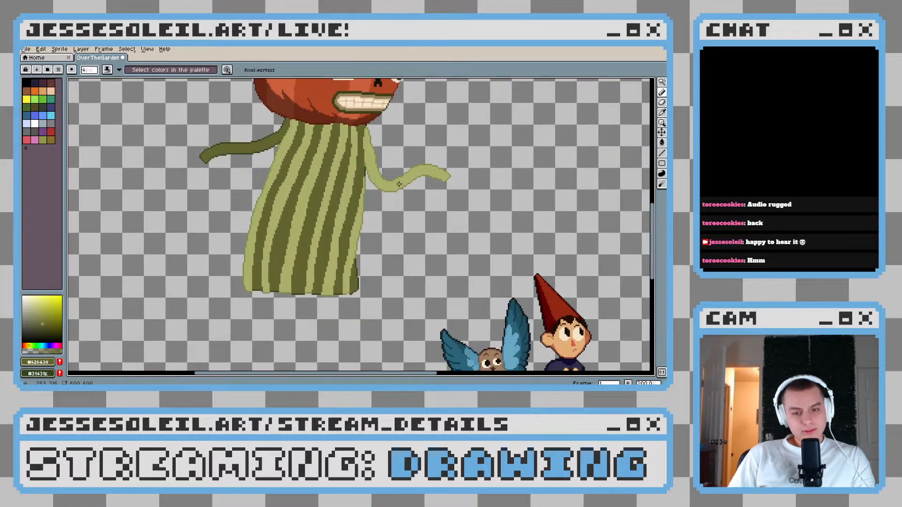
# Restore the body selection and repaint the light green gap between the last two dark stripes below the neckline
pyautogui.scroll(4, 369, 140)
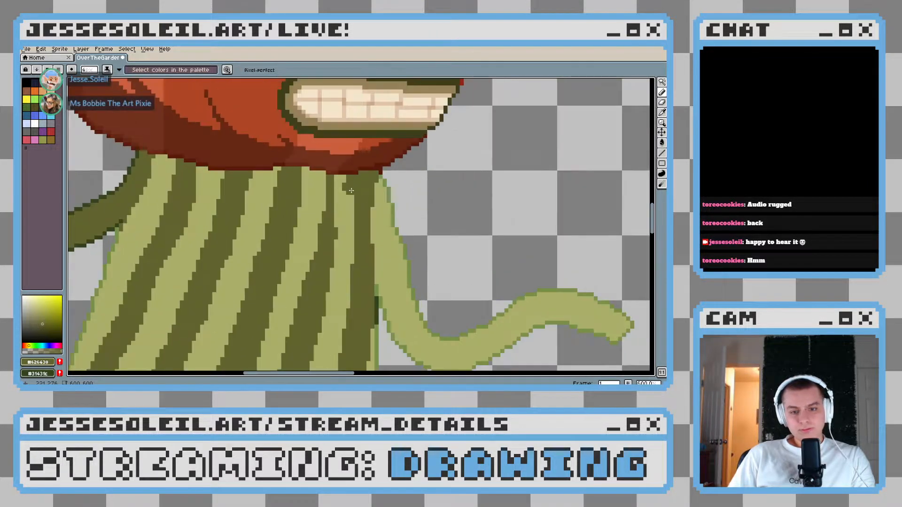
pyautogui.hotkey('ctrl', 'z')
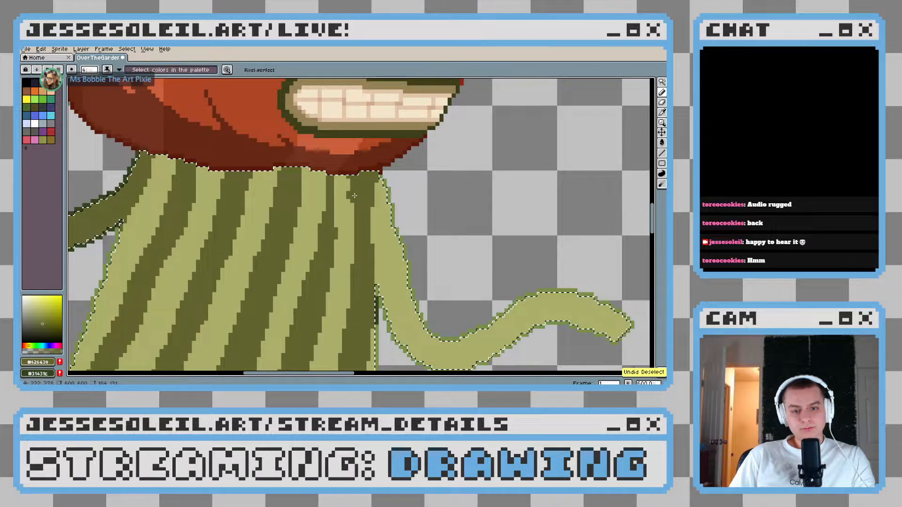
pyautogui.keyDown('alt'); pyautogui.click(383, 235); pyautogui.keyUp('alt')
pyautogui.keyDown('alt'); pyautogui.rightClick(368, 239); pyautogui.keyUp('alt')
pyautogui.moveTo(347, 175); pyautogui.dragTo(347, 214)
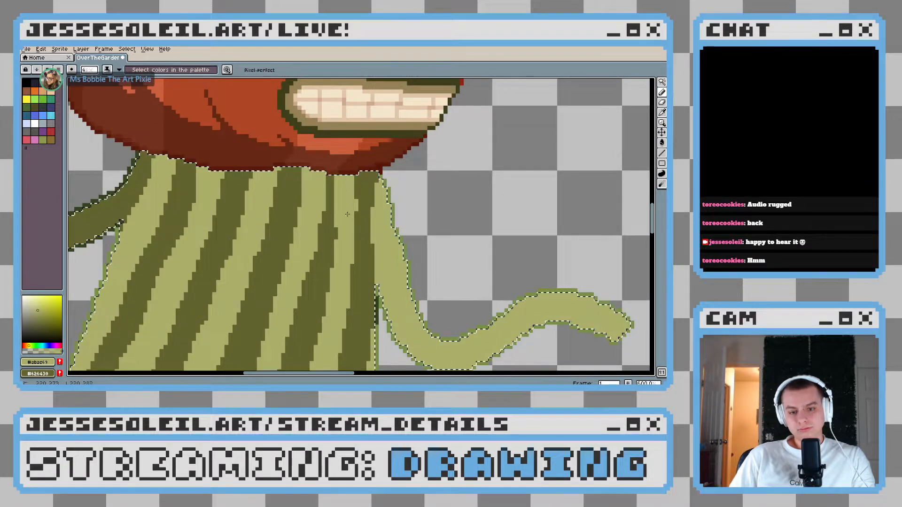
pyautogui.scroll(-1, 379, 263)
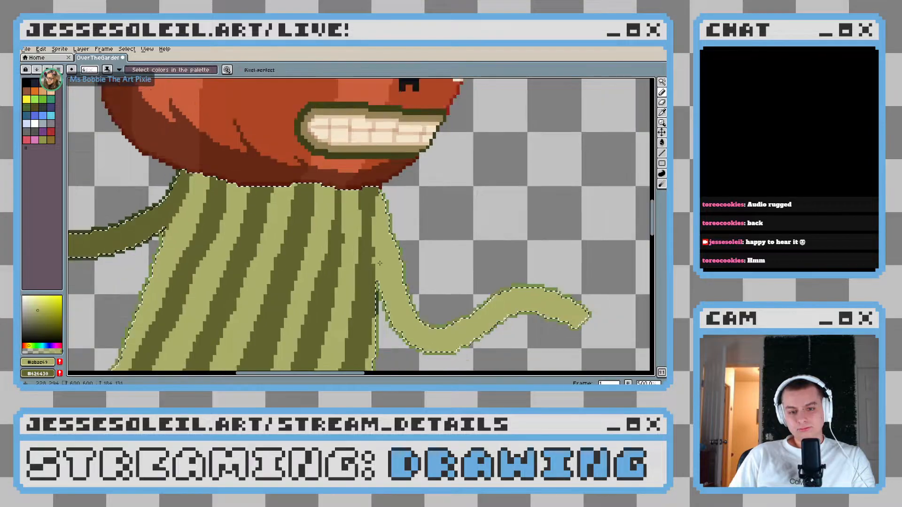
pyautogui.scroll(-4, 379, 263)
pyautogui.scroll(2, 379, 263)
pyautogui.scroll(-3, 379, 263)
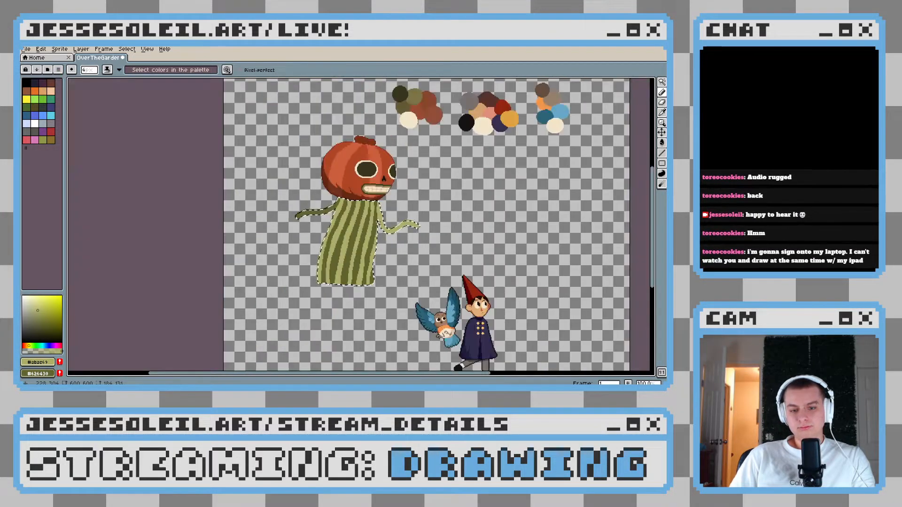
# Restore the body selection and widen the light green gap between the first two dark stripes toward the hem
pyautogui.moveTo(379, 263); pyautogui.dragTo(380, 255)
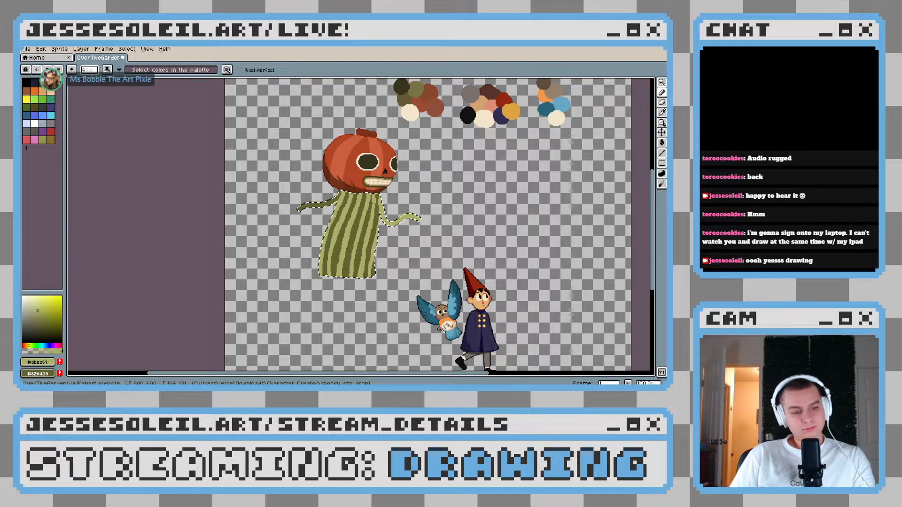
pyautogui.scroll(4, 324, 249)
pyautogui.scroll(-5, 303, 246)
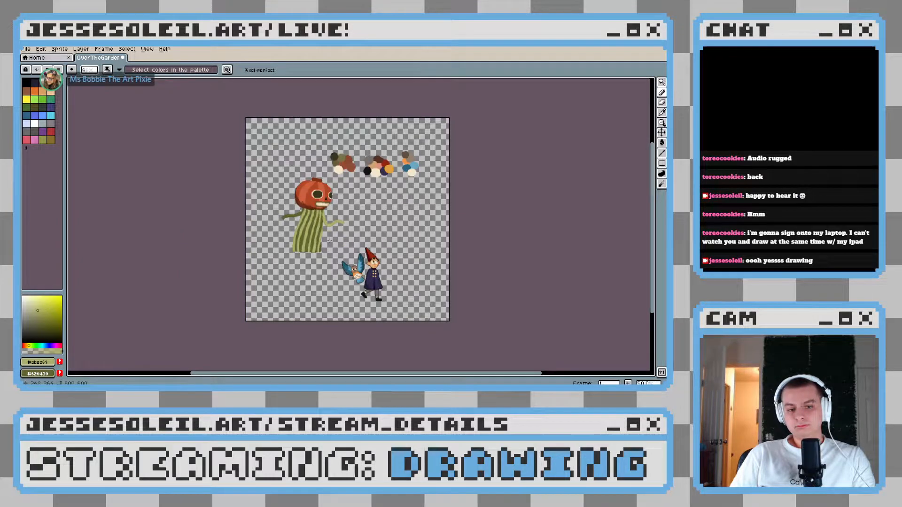
pyautogui.scroll(5, 329, 240)
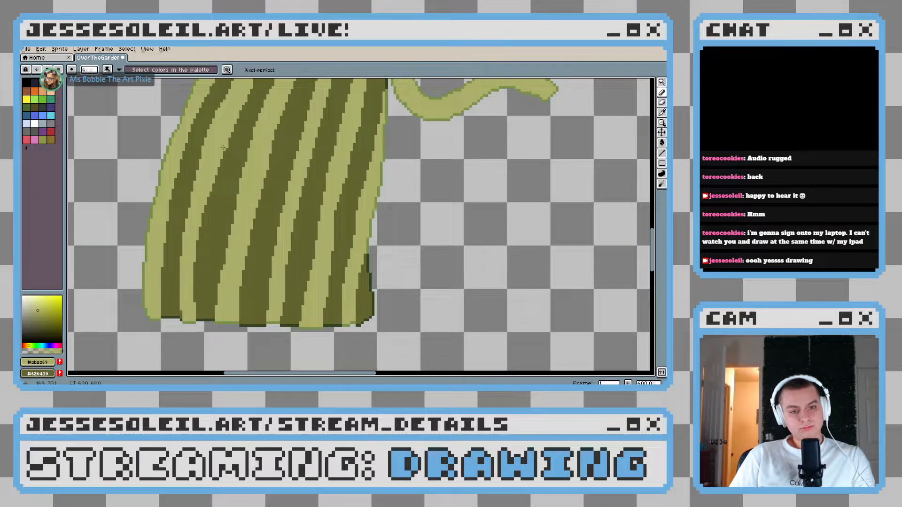
pyautogui.hotkey('ctrl', 'z')
pyautogui.hotkey('ctrl', 'z')
pyautogui.moveTo(216, 179); pyautogui.dragTo(194, 308)
# Review the reshaped stripes along the body, both close up and with the whole character in view
pyautogui.scroll(-1, 264, 284)
pyautogui.scroll(1, 264, 284)
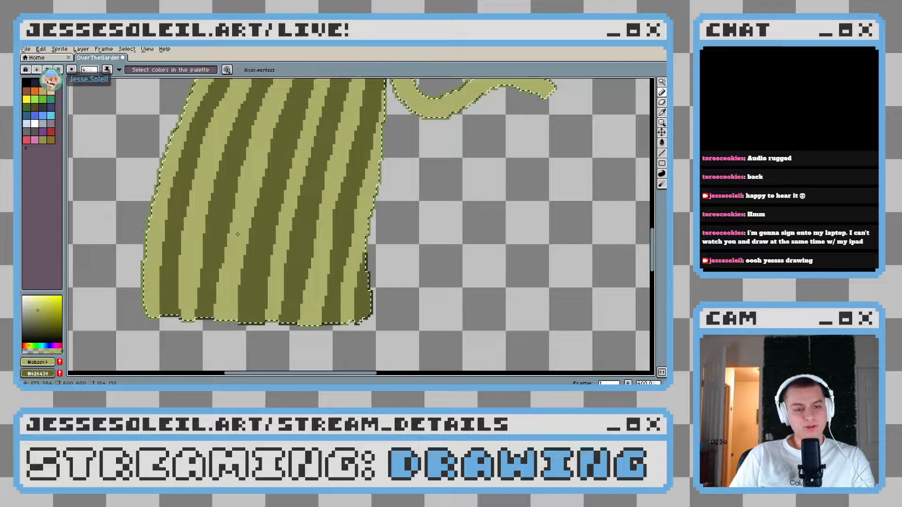
pyautogui.scroll(-1, 198, 249)
pyautogui.scroll(1, 202, 272)
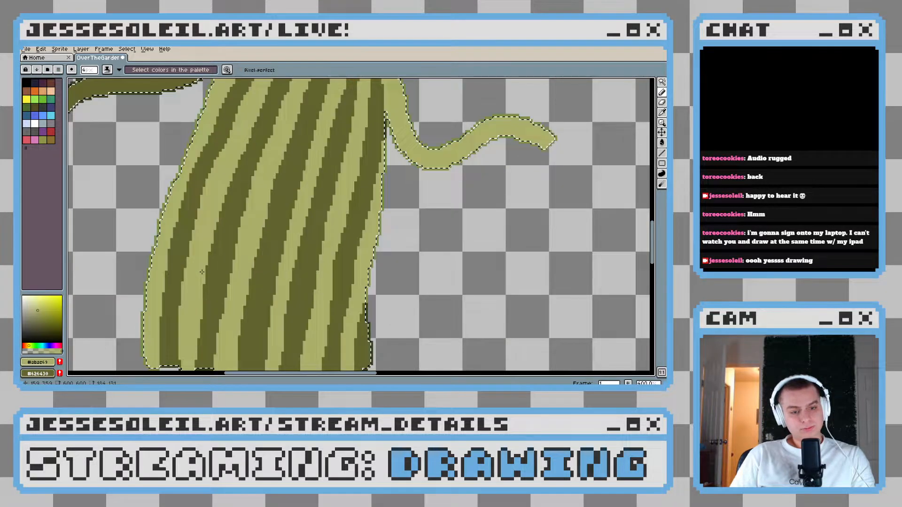
pyautogui.scroll(-1, 203, 272)
pyautogui.scroll(1, 324, 259)
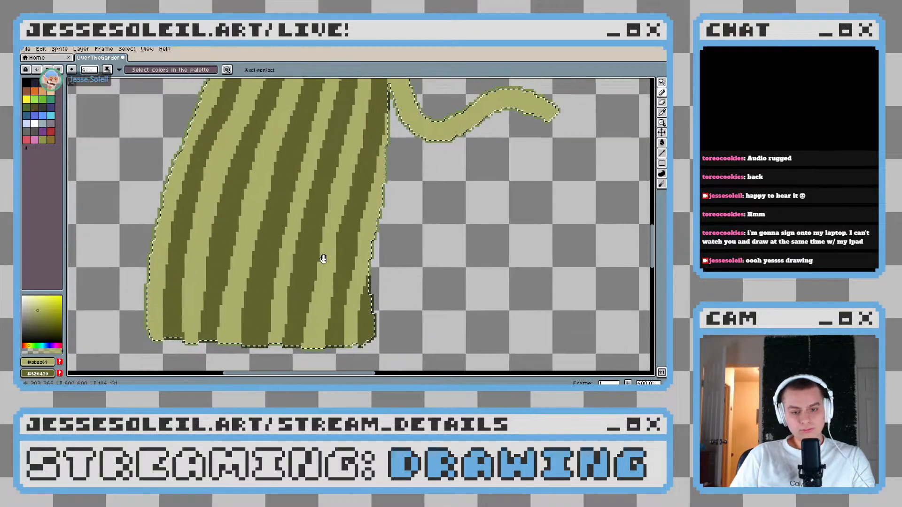
pyautogui.scroll(-3, 323, 259)
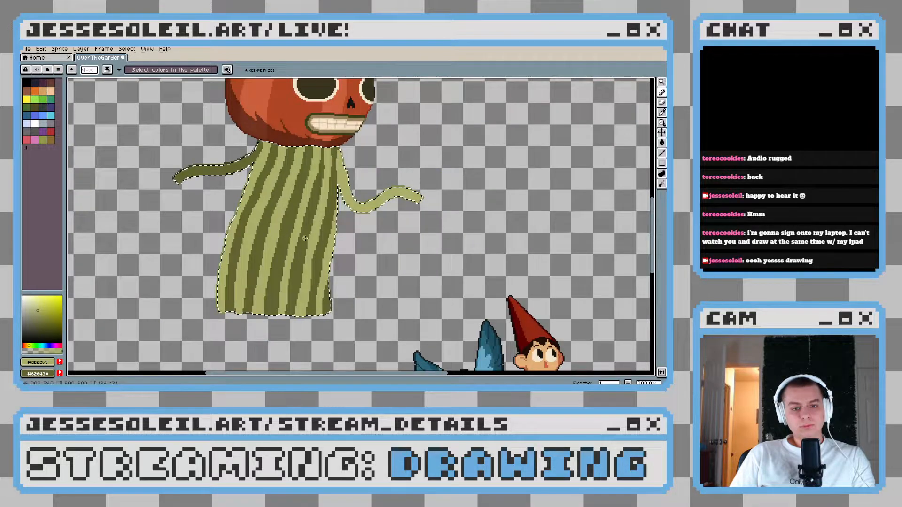
pyautogui.scroll(-1, 305, 238)
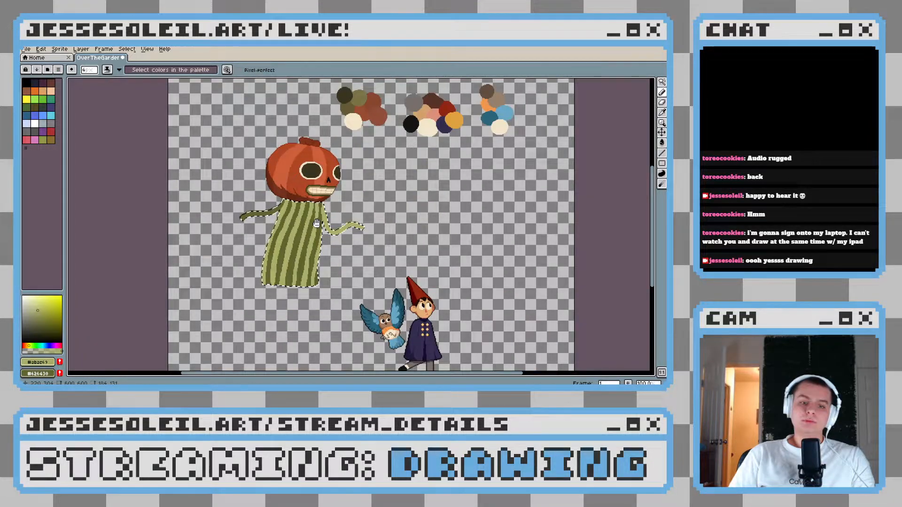
# Add a new layer above the Enoch layer and choose black as the drawing colour
pyautogui.scroll(4, 316, 224)
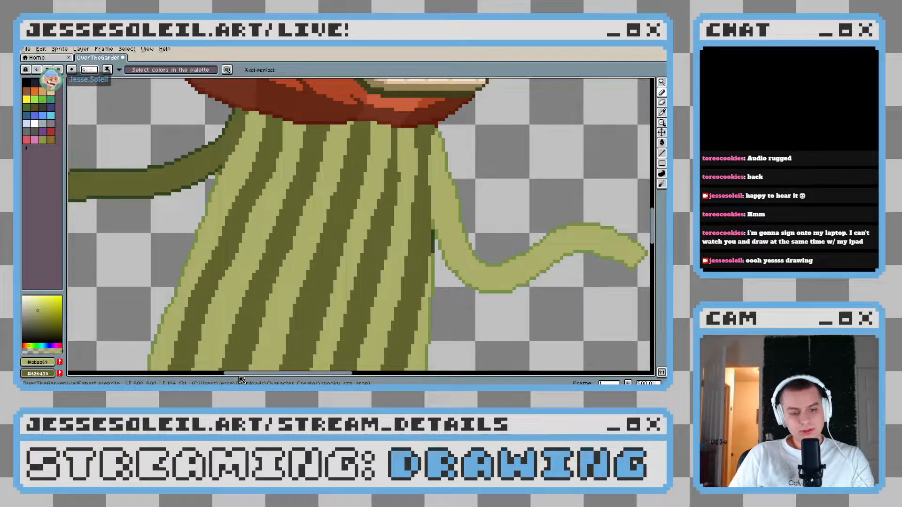
pyautogui.press('Tab')
pyautogui.rightClick(125, 261)
pyautogui.click(146, 274)
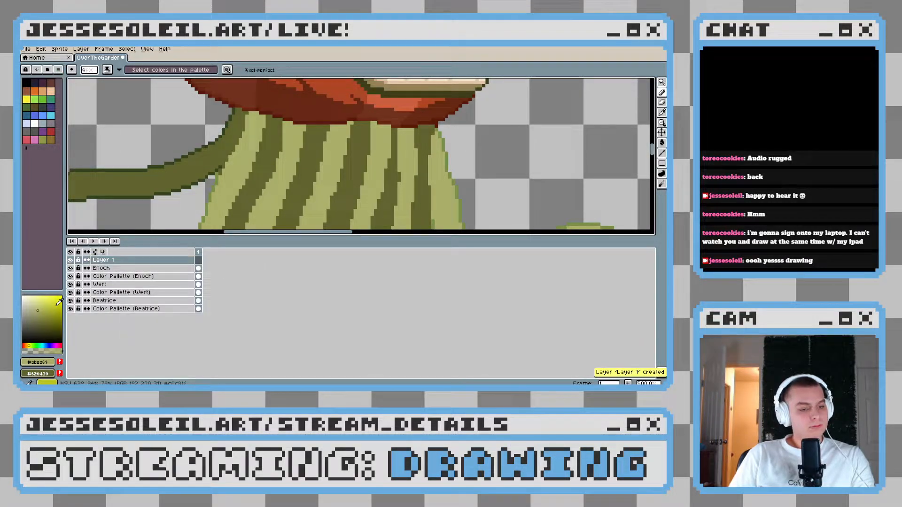
pyautogui.click(50, 323)
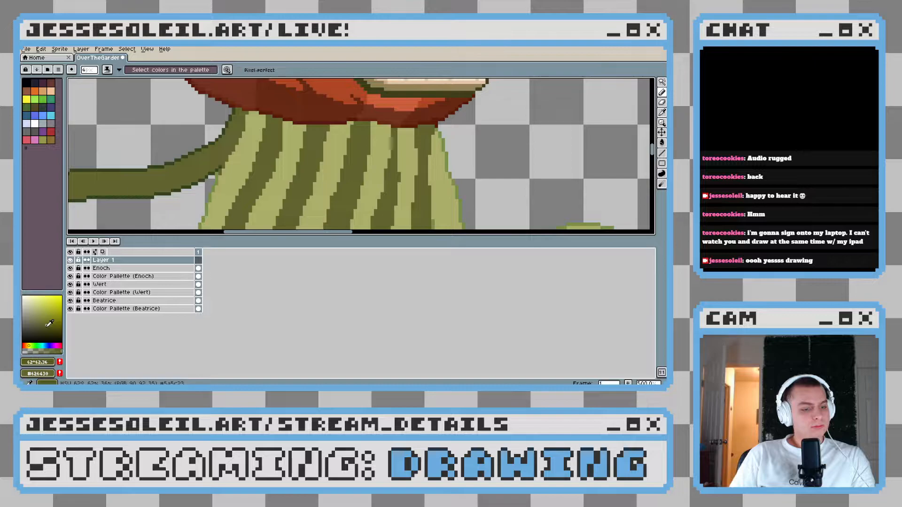
# Select the green body and arms on the Enoch layer with the Magic Wand and enlarge the Pencil brush
pyautogui.press('w')
pyautogui.click(141, 268)
pyautogui.click(274, 149)
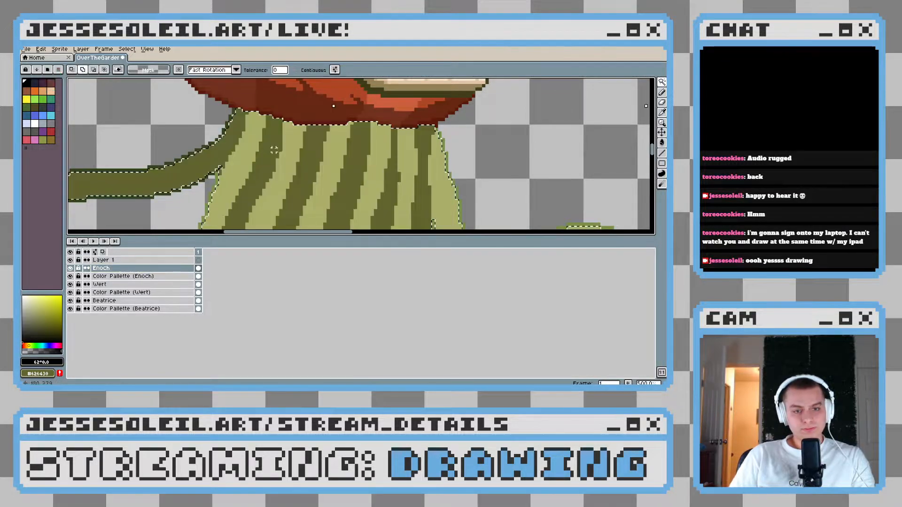
pyautogui.scroll(-3, 402, 177)
pyautogui.press('b')
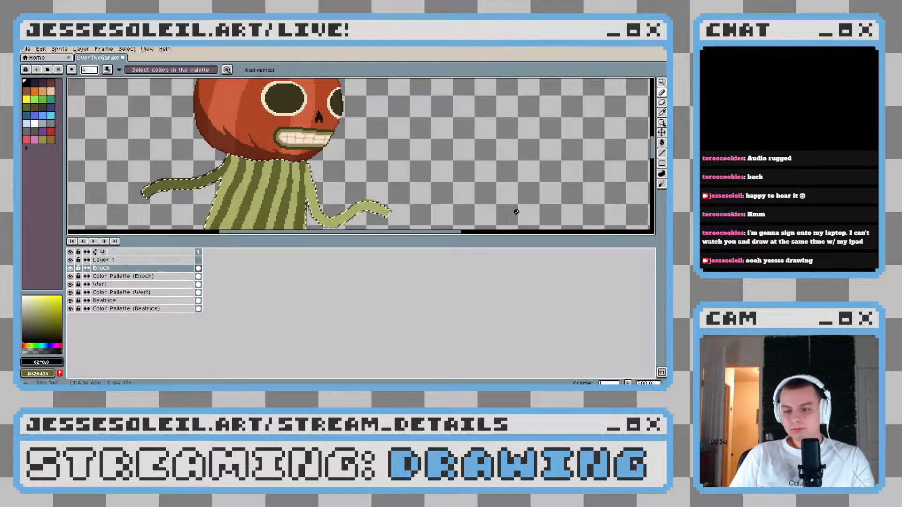
pyautogui.moveTo(283, 174); pyautogui.dragTo(307, 174)
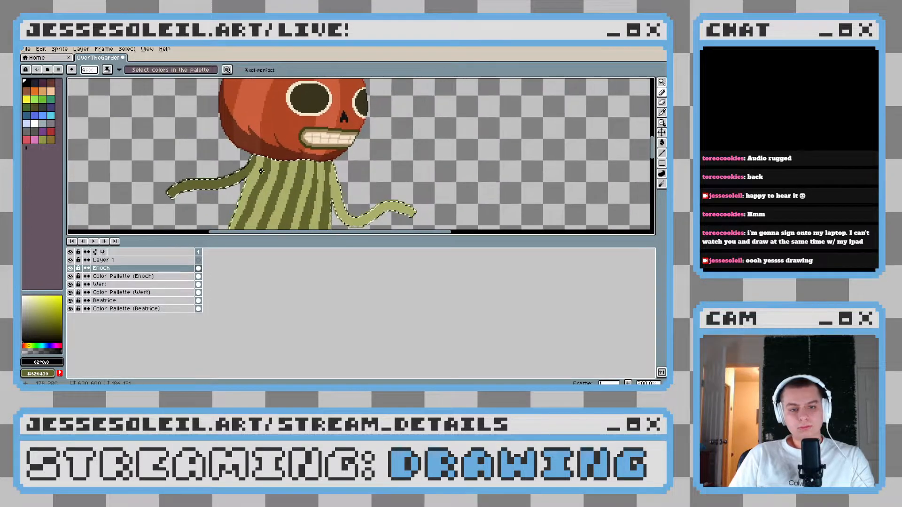
pyautogui.scroll(-7, 254, 170)
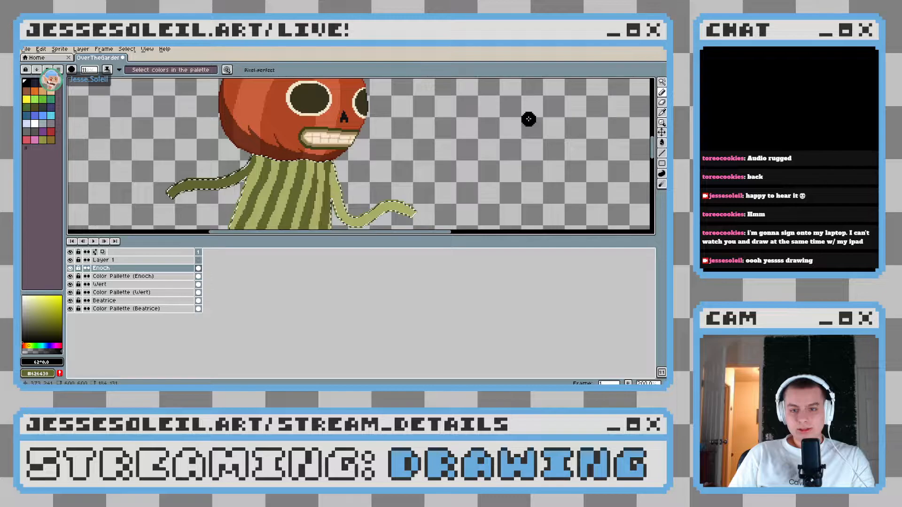
pyautogui.scroll(3, 238, 167)
# Add the missed edge pixels of the body and arms to the selection, and make Layer 1 active for the Pencil
pyautogui.press('w')
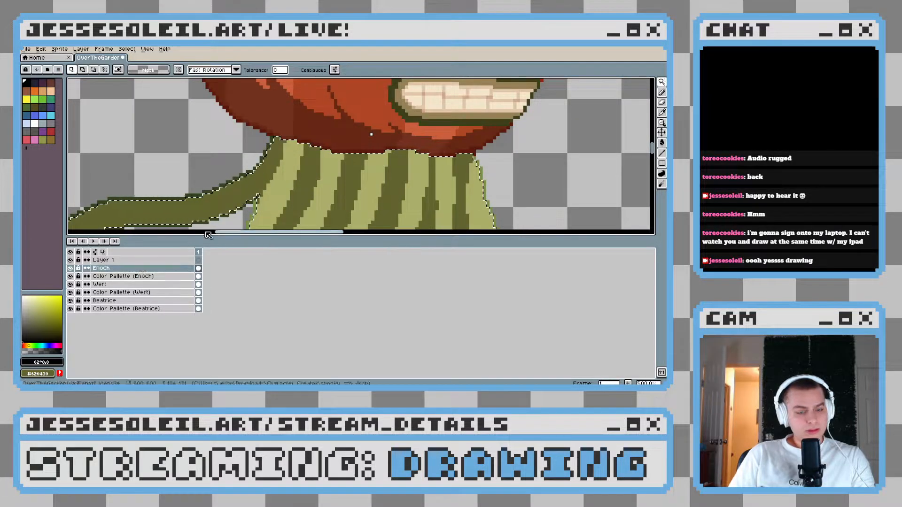
pyautogui.keyDown('shift'); pyautogui.click(269, 155); pyautogui.keyUp('shift')
pyautogui.moveTo(383, 190); pyautogui.dragTo(293, 135)
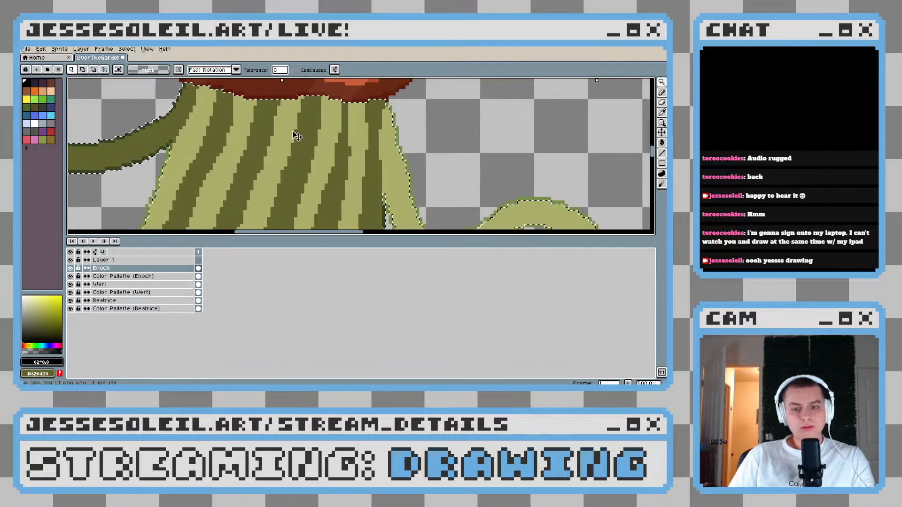
pyautogui.keyDown('shift'); pyautogui.click(409, 169); pyautogui.keyUp('shift')
pyautogui.moveTo(380, 189); pyautogui.dragTo(385, 161)
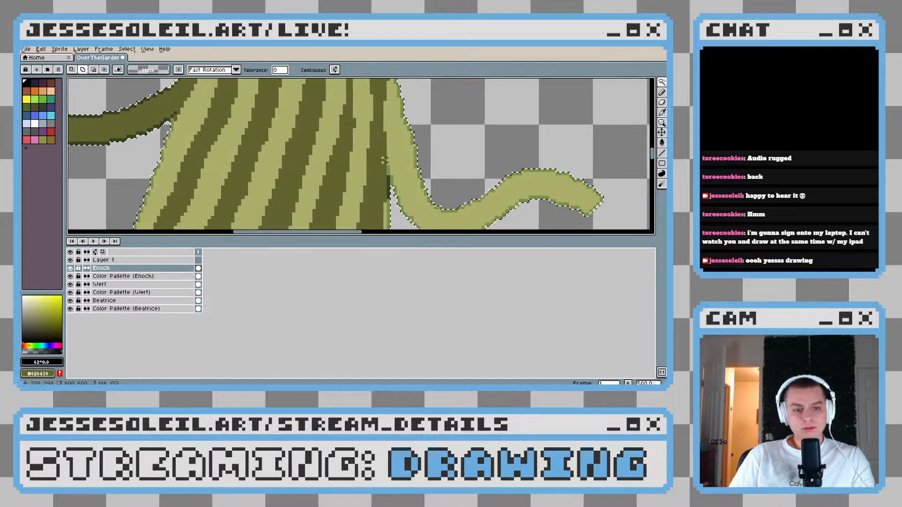
pyautogui.scroll(-1, 385, 160)
pyautogui.click(125, 260)
pyautogui.press('b')
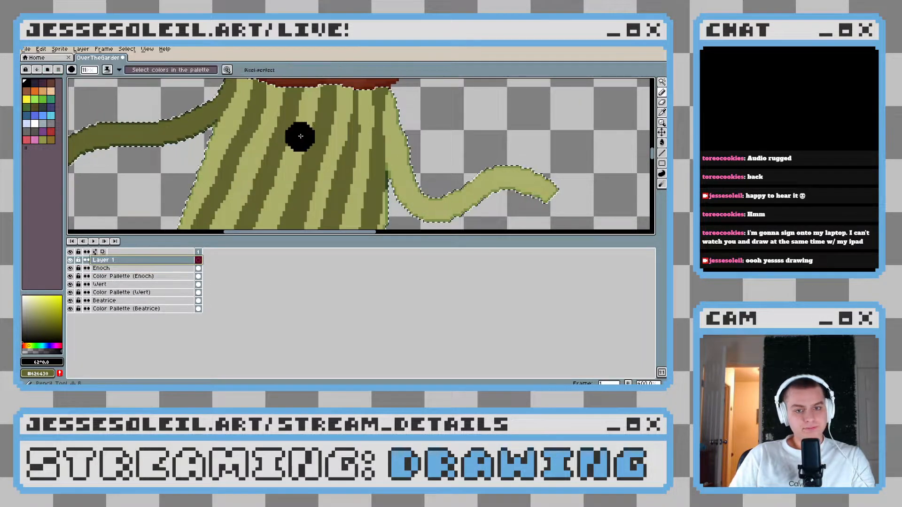
pyautogui.scroll(-1, 275, 204)
pyautogui.moveTo(253, 186)
pyautogui.mouseDown()
pyautogui.moveTo(233, 109)
pyautogui.moveTo(235, 161)
pyautogui.moveTo(286, 143)
pyautogui.mouseUp()
pyautogui.scroll(11, 268, 145)
pyautogui.scroll(6, 268, 145)
pyautogui.moveTo(208, 136); pyautogui.dragTo(447, 162)
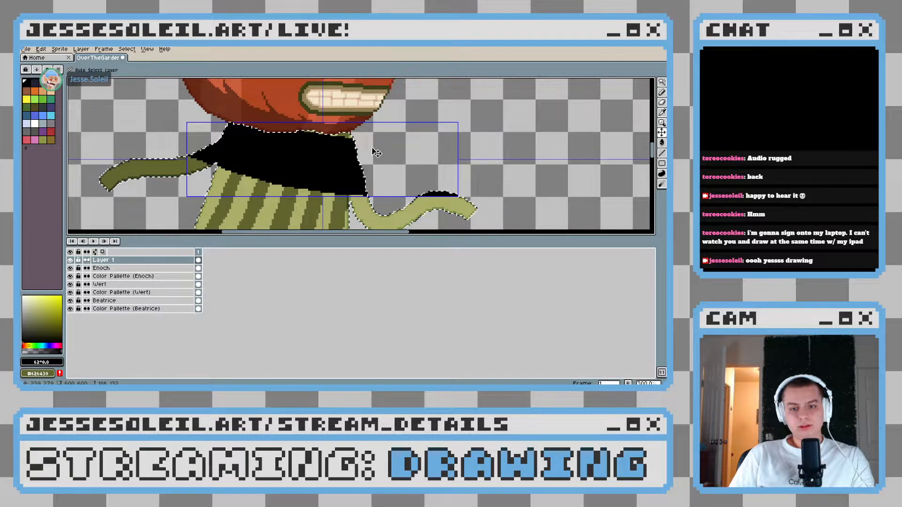
pyautogui.hotkey('ctrl', 'z')
pyautogui.moveTo(188, 134); pyautogui.dragTo(336, 142)
pyautogui.hotkey('ctrl', 'z')
pyautogui.hotkey('ctrl', 'z')
# Paint a black band across the upper body and shoulders just below the pumpkin head on Layer 1
pyautogui.moveTo(207, 138); pyautogui.dragTo(399, 151)
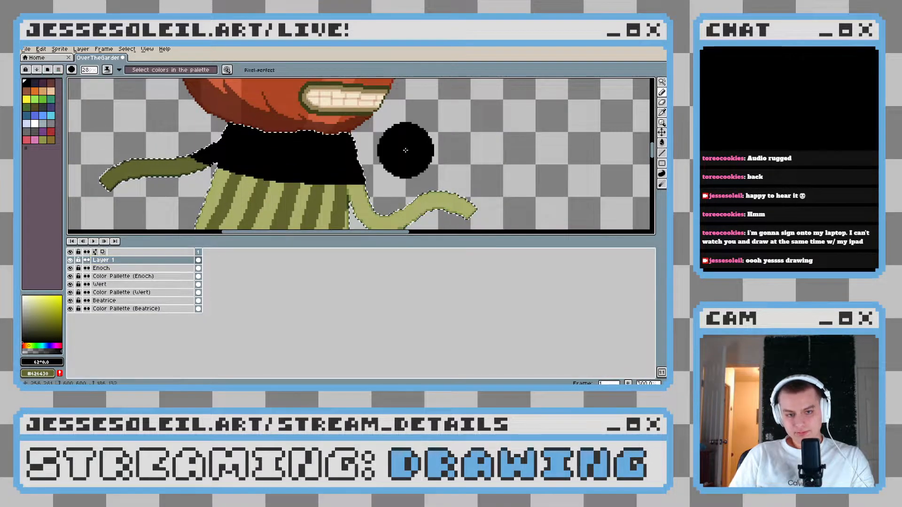
pyautogui.scroll(-2, 405, 151)
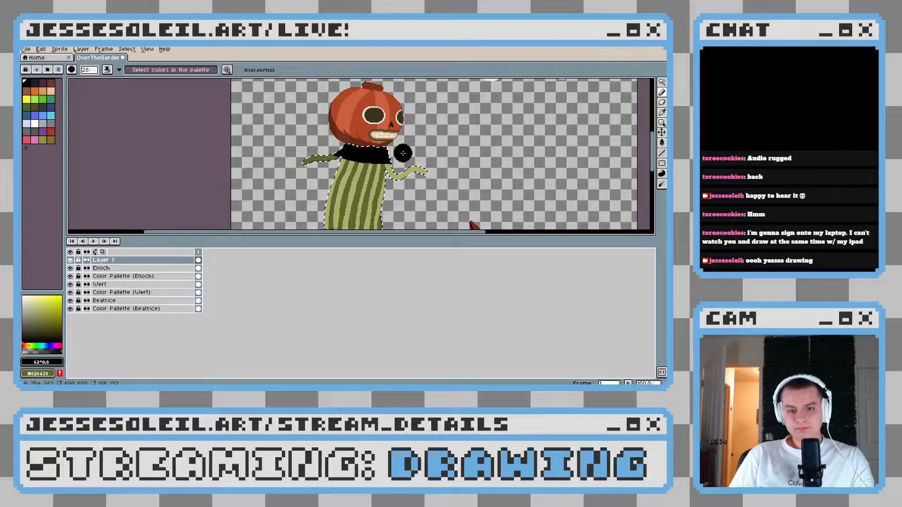
pyautogui.scroll(3, 403, 153)
# Undo the uneven strokes on the black band, round its lower edge into a downward curve and clear the selection
pyautogui.moveTo(199, 127)
pyautogui.mouseDown()
pyautogui.moveTo(318, 176)
pyautogui.moveTo(361, 183)
pyautogui.moveTo(420, 169)
pyautogui.mouseUp()
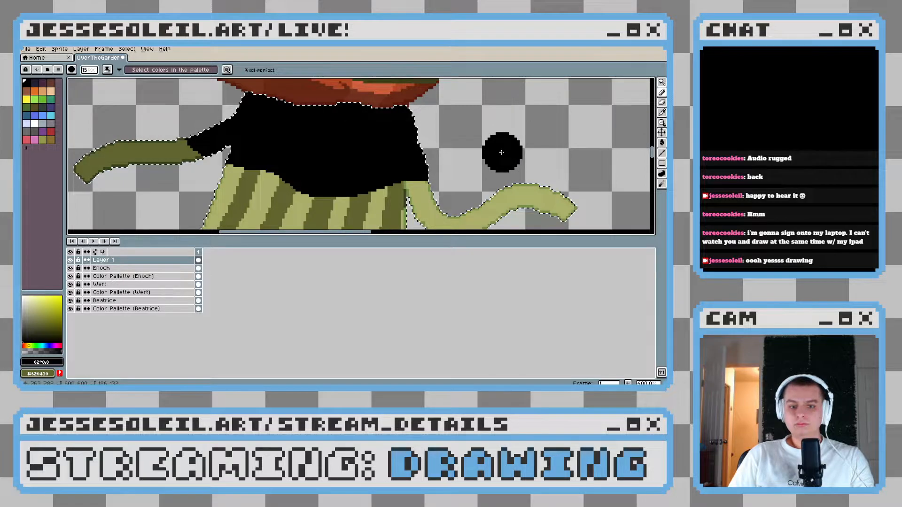
pyautogui.hotkey('ctrl', 'z')
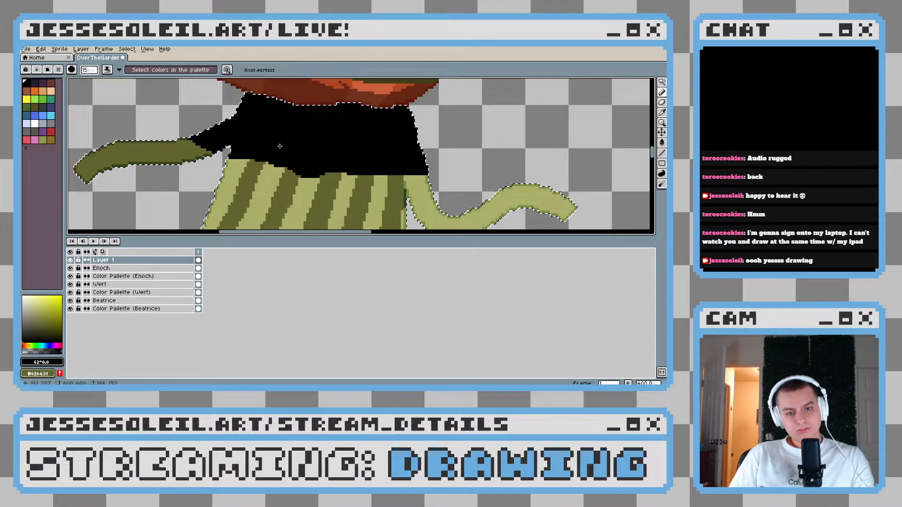
pyautogui.hotkey('ctrl', 'z')
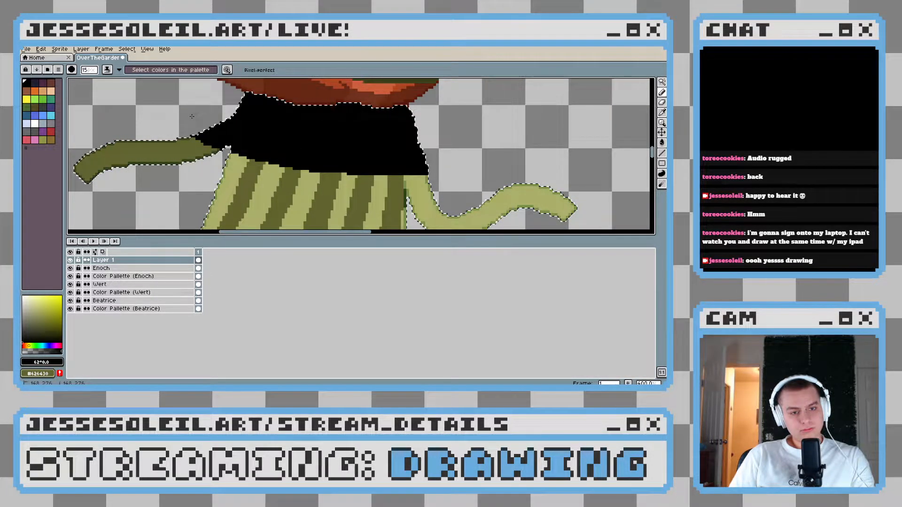
pyautogui.scroll(-3, 473, 161)
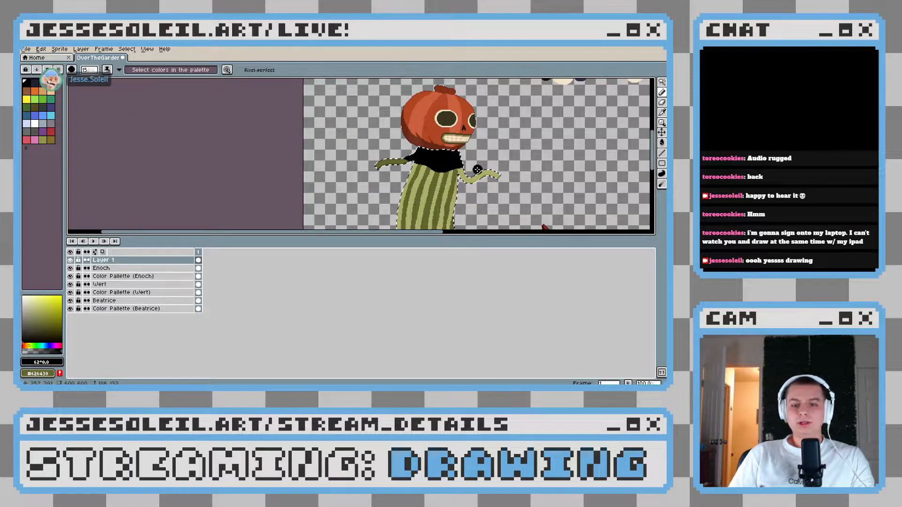
pyautogui.moveTo(553, 159); pyautogui.dragTo(387, 171)
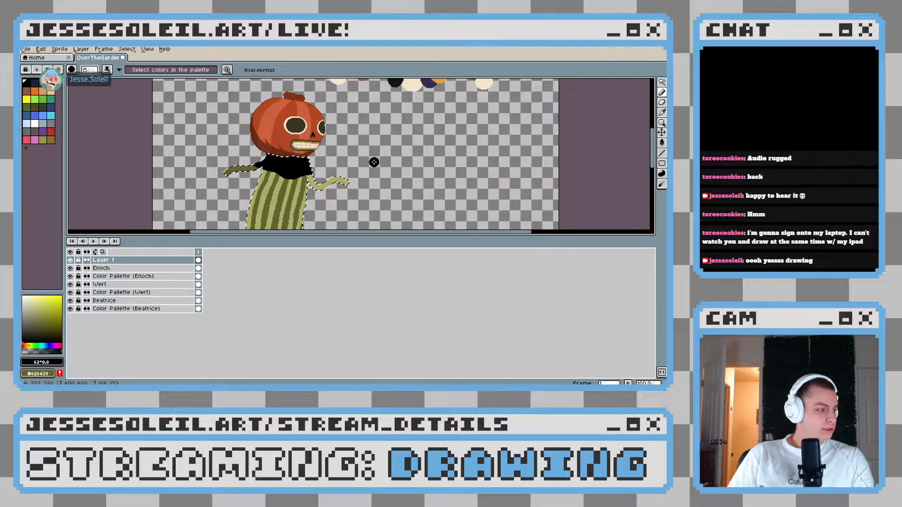
pyautogui.scroll(2, 329, 187)
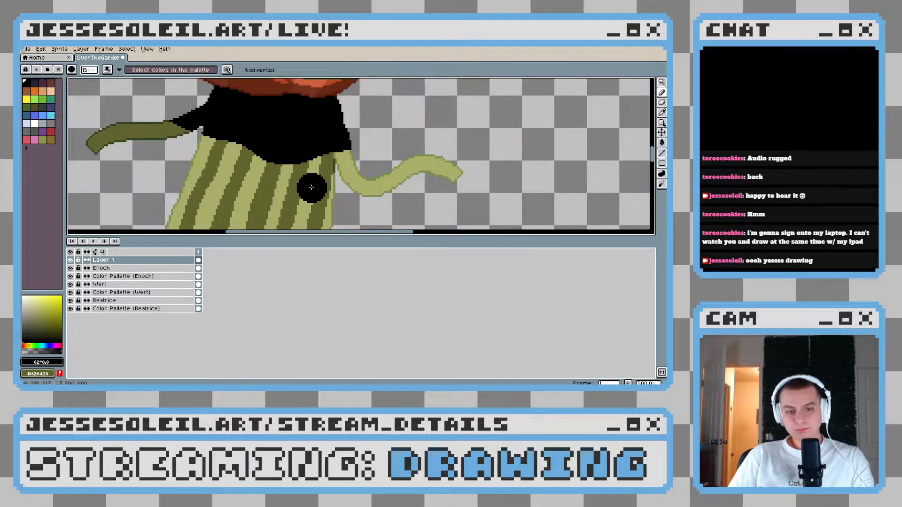
# Lower the opacity of Layer 1 to about 106 so the black band acts as a translucent shadow
pyautogui.doubleClick(126, 262)
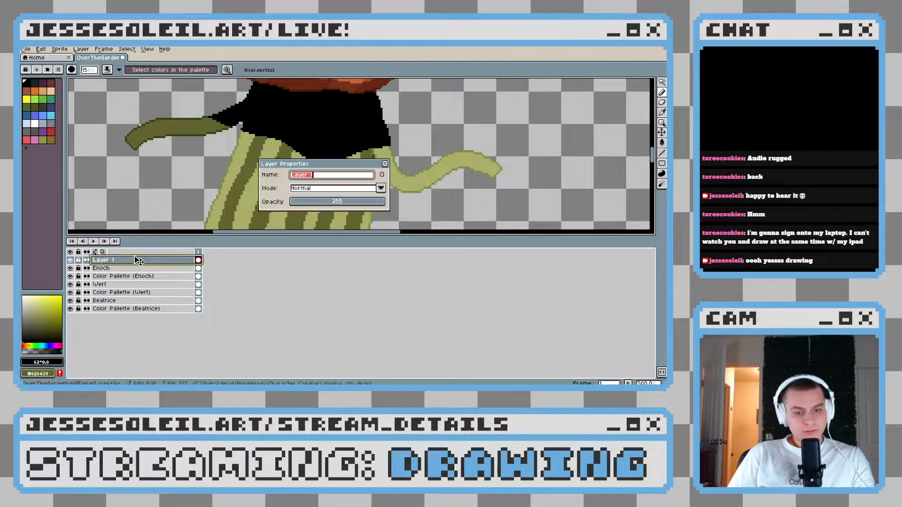
pyautogui.moveTo(352, 202); pyautogui.dragTo(333, 204)
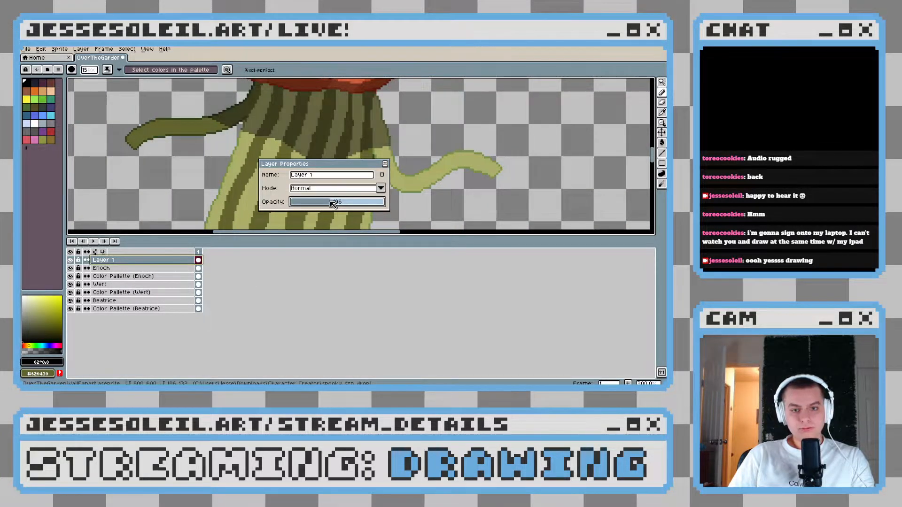
pyautogui.click(385, 165)
# Check the shadow on the whole character and readjust the opacity of Layer 1
pyautogui.scroll(-4, 417, 182)
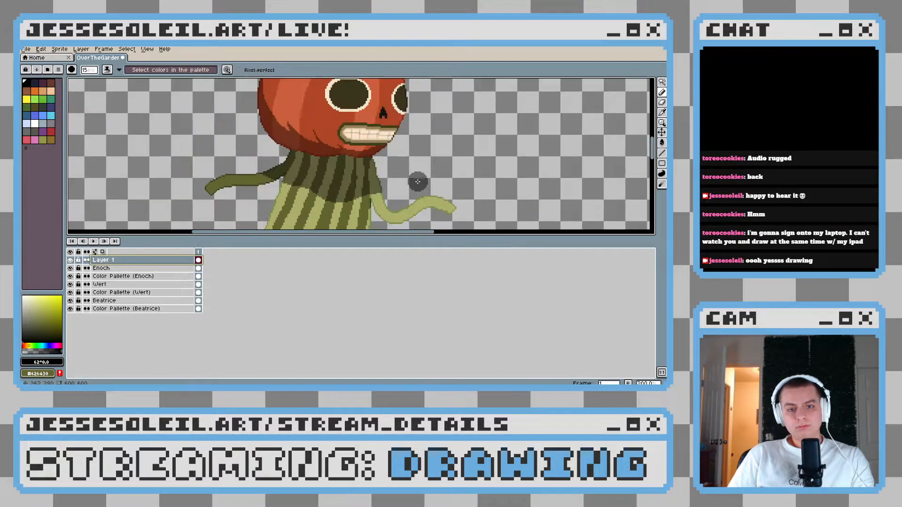
pyautogui.scroll(4, 446, 203)
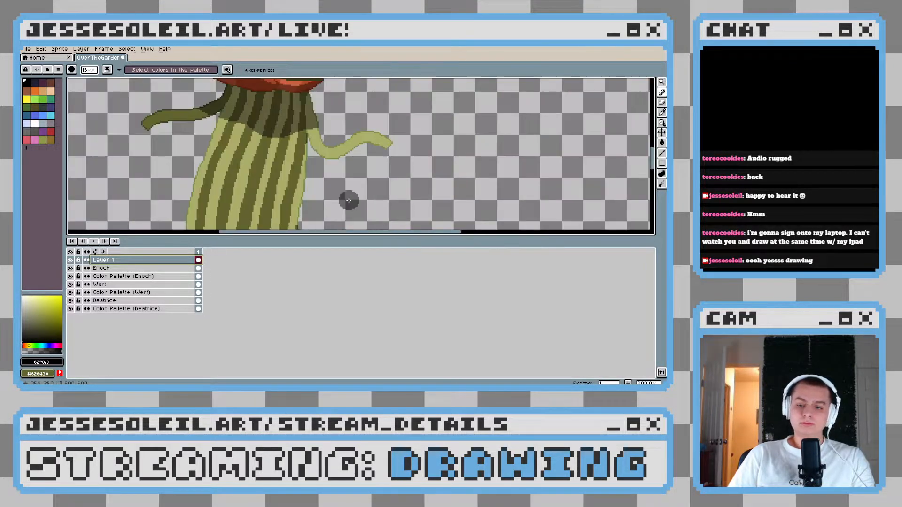
pyautogui.scroll(-3, 411, 163)
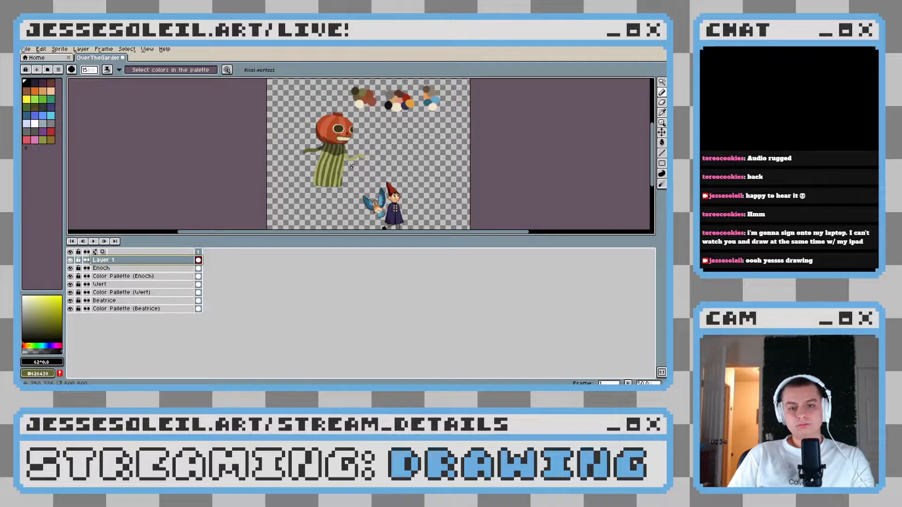
pyautogui.scroll(3, 339, 195)
pyautogui.scroll(-2, 339, 195)
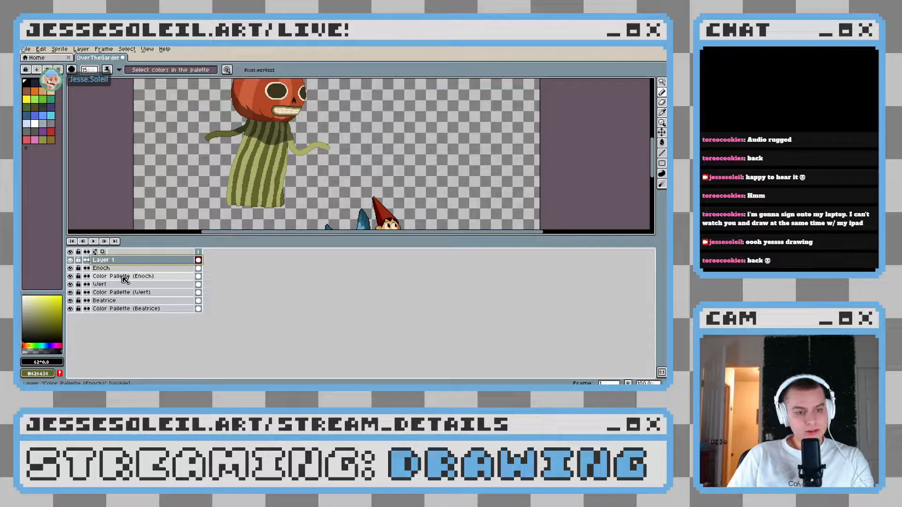
pyautogui.hotkey('shift', 'p')
pyautogui.click(347, 202)
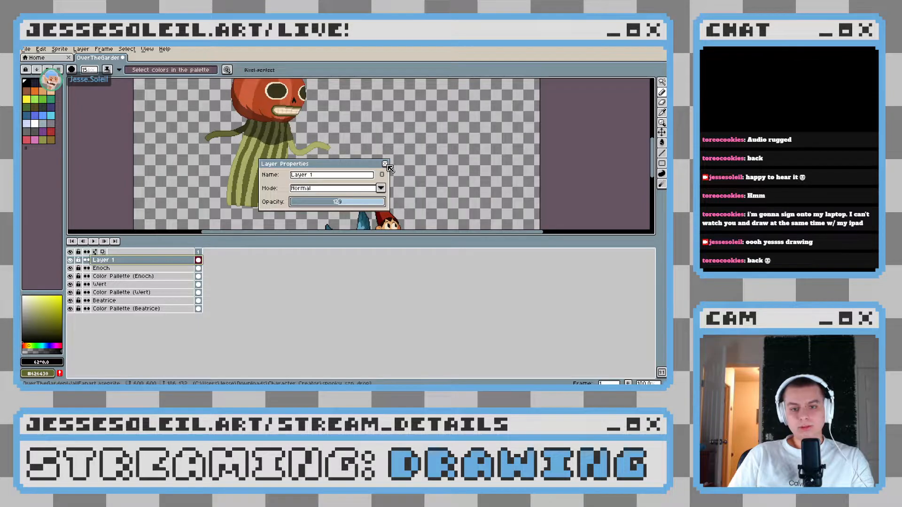
# Close the layer properties and merge the translucent shadow layer down into the Enoch layer
pyautogui.press('Return')
pyautogui.moveTo(281, 127); pyautogui.dragTo(324, 163)
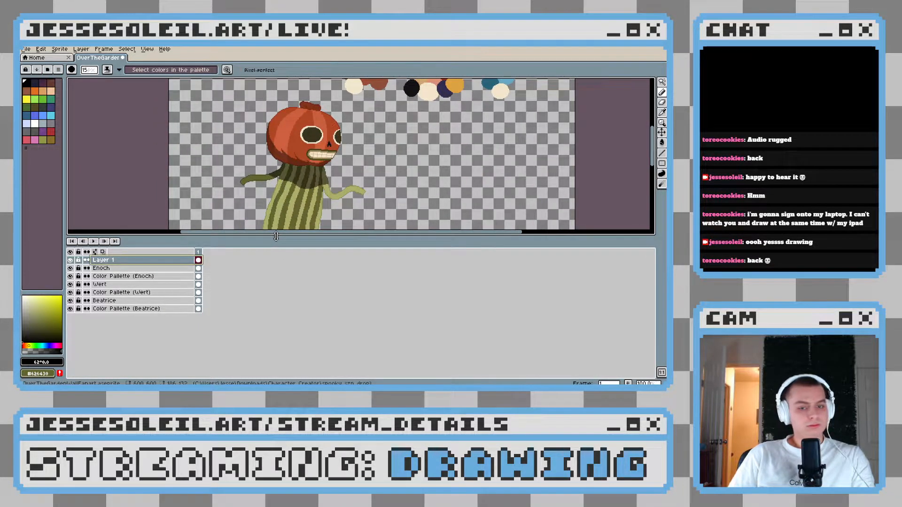
pyautogui.moveTo(276, 236); pyautogui.dragTo(277, 240)
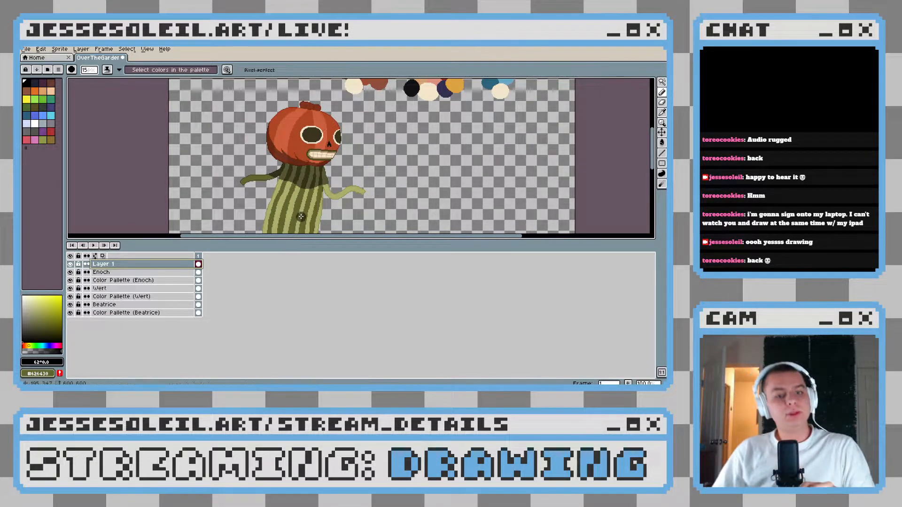
pyautogui.scroll(2, 314, 160)
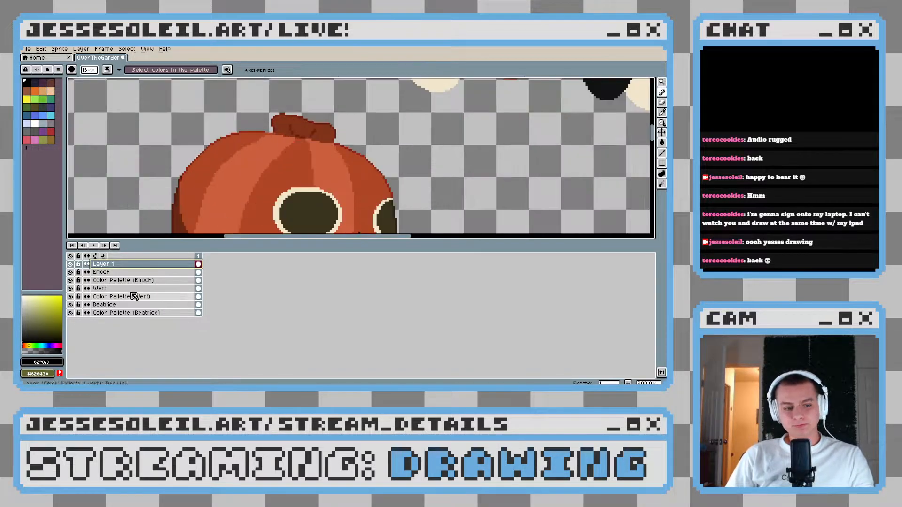
pyautogui.rightClick(123, 264)
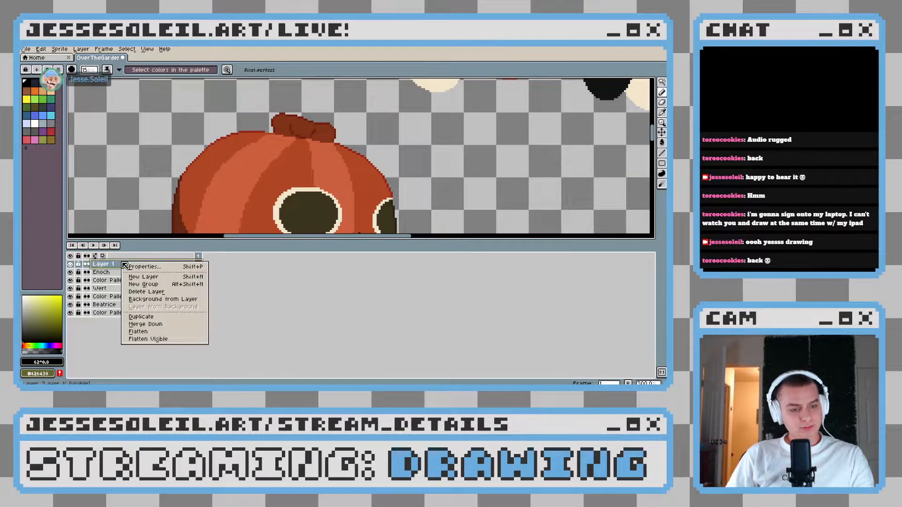
pyautogui.click(147, 324)
pyautogui.scroll(-2, 338, 165)
pyautogui.scroll(2, 338, 164)
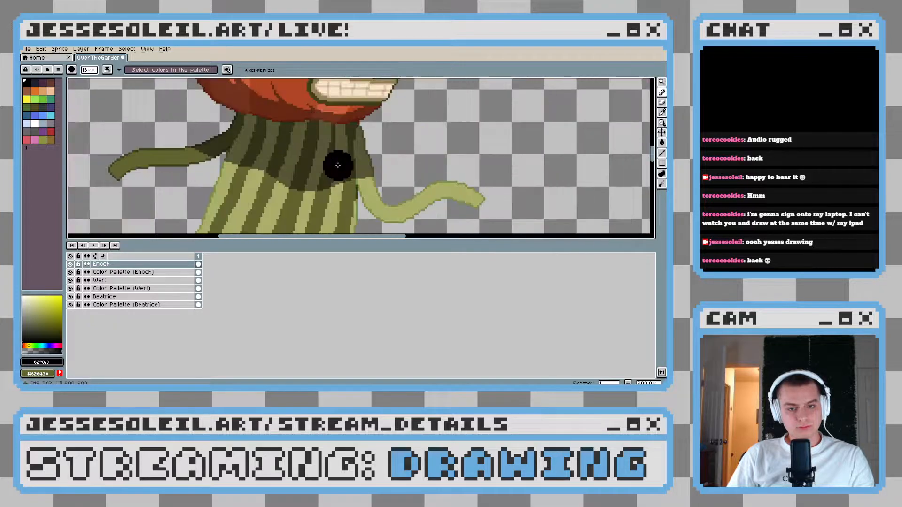
# Create a new layer above Enoch and shrink the timeline to give the canvas more room
pyautogui.rightClick(137, 264)
pyautogui.click(157, 278)
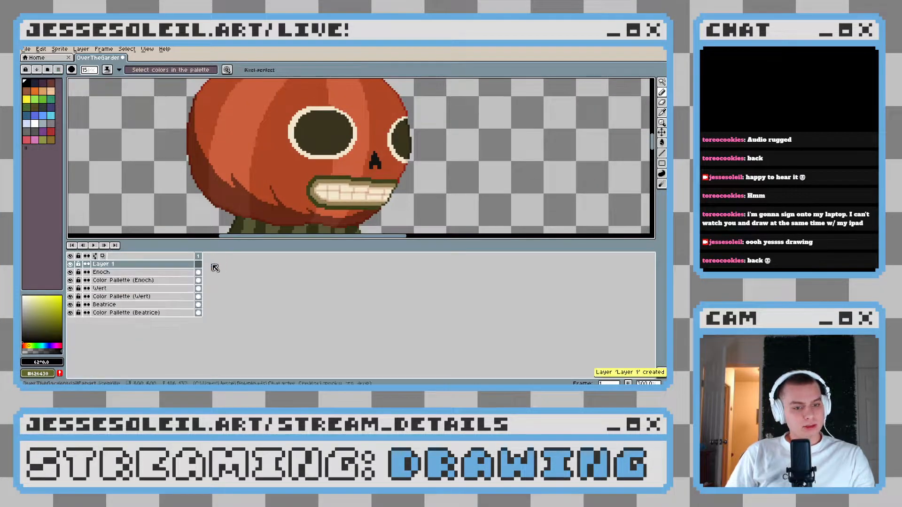
pyautogui.scroll(3, 292, 160)
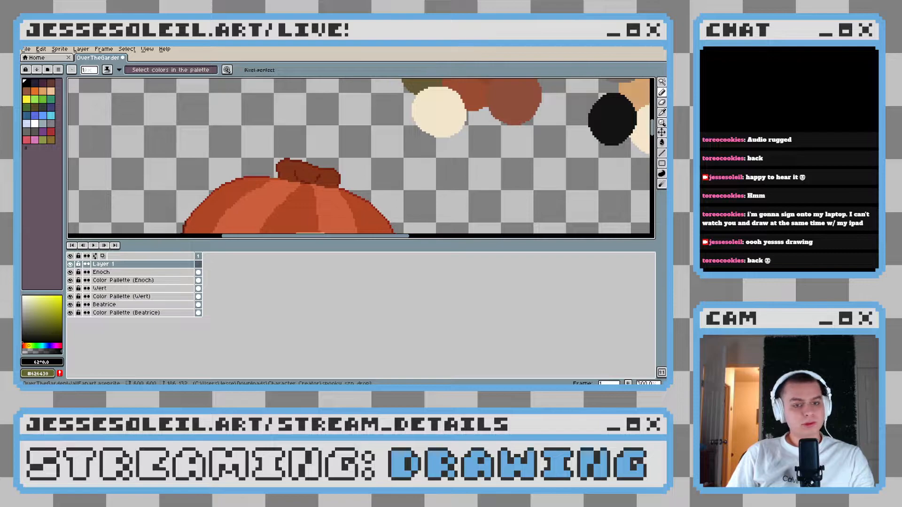
pyautogui.moveTo(306, 241); pyautogui.dragTo(306, 269)
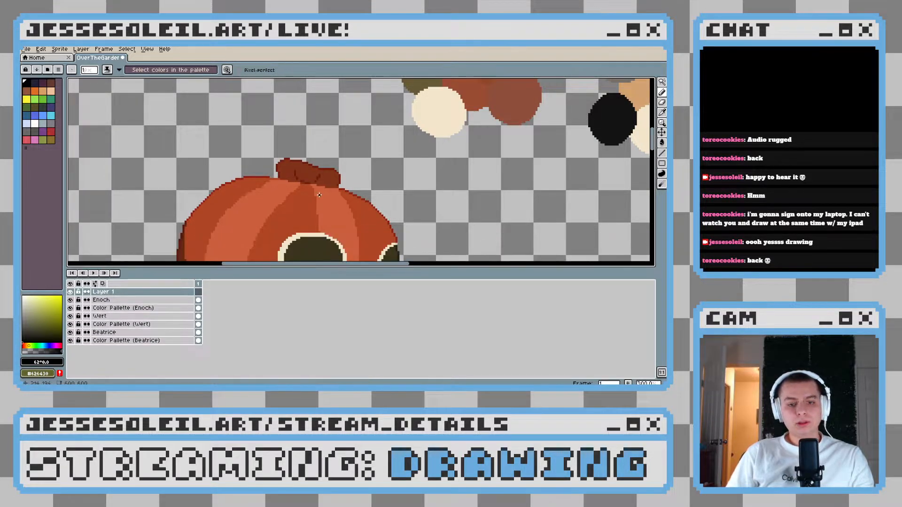
pyautogui.moveTo(319, 194); pyautogui.dragTo(325, 165)
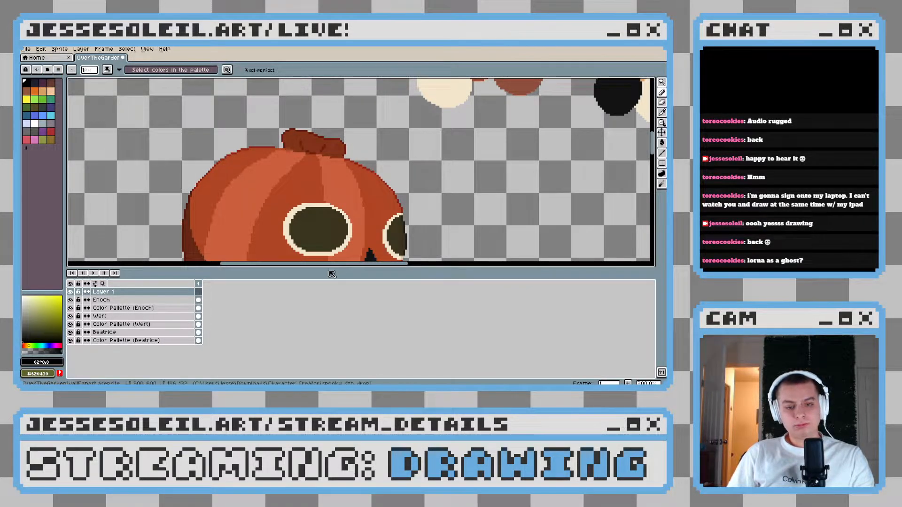
pyautogui.moveTo(328, 269); pyautogui.dragTo(324, 323)
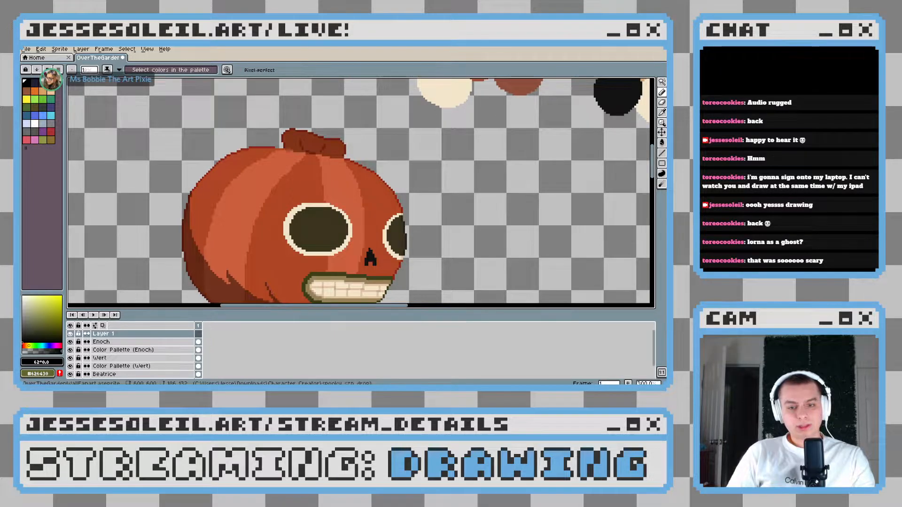
pyautogui.scroll(-5, 286, 216)
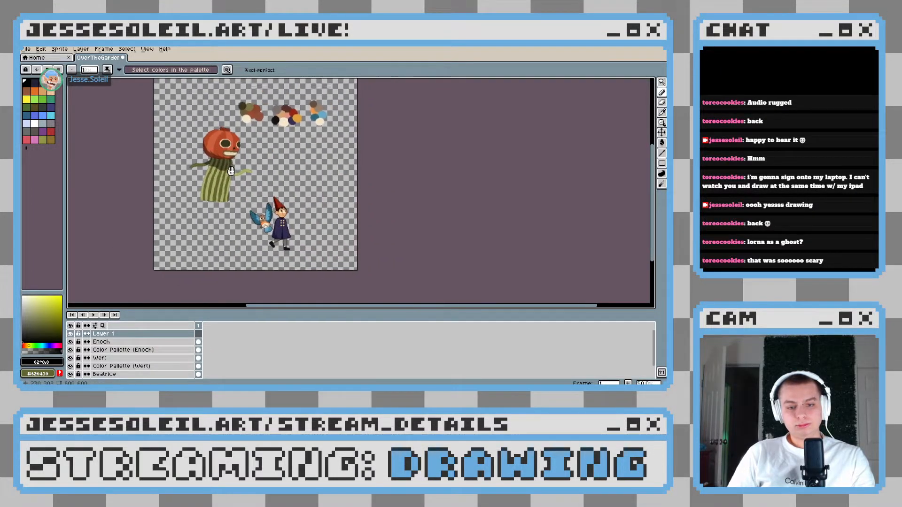
pyautogui.scroll(2, 287, 216)
pyautogui.moveTo(268, 220)
pyautogui.mouseDown()
pyautogui.moveTo(237, 222)
pyautogui.moveTo(262, 222)
pyautogui.mouseUp()
pyautogui.moveTo(351, 211)
pyautogui.mouseDown()
pyautogui.moveTo(315, 210)
pyautogui.moveTo(345, 209)
pyautogui.mouseUp()
pyautogui.moveTo(287, 221); pyautogui.dragTo(323, 216)
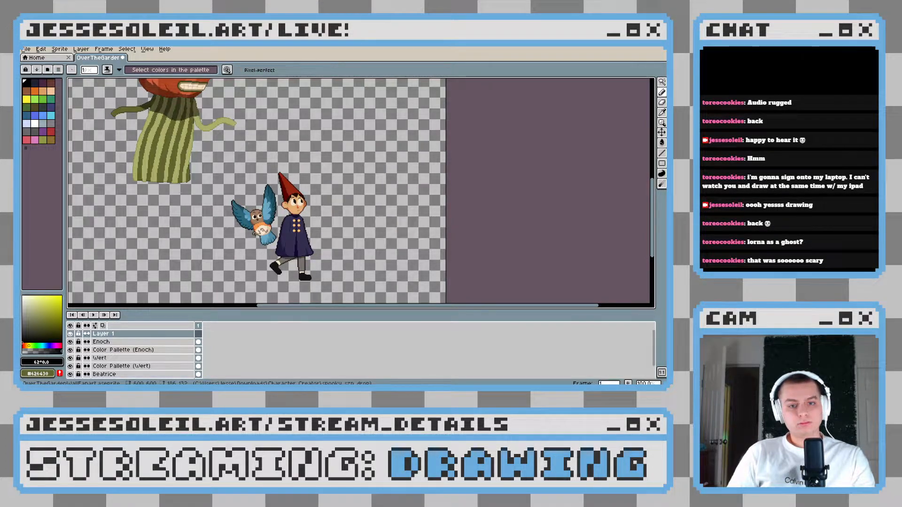
# Pick the dark green outline colour of the pumpkin character's darker arm as the drawing colour
pyautogui.moveTo(80, 98); pyautogui.dragTo(186, 179)
pyautogui.scroll(3, 185, 179)
pyautogui.moveTo(348, 226); pyautogui.dragTo(244, 186)
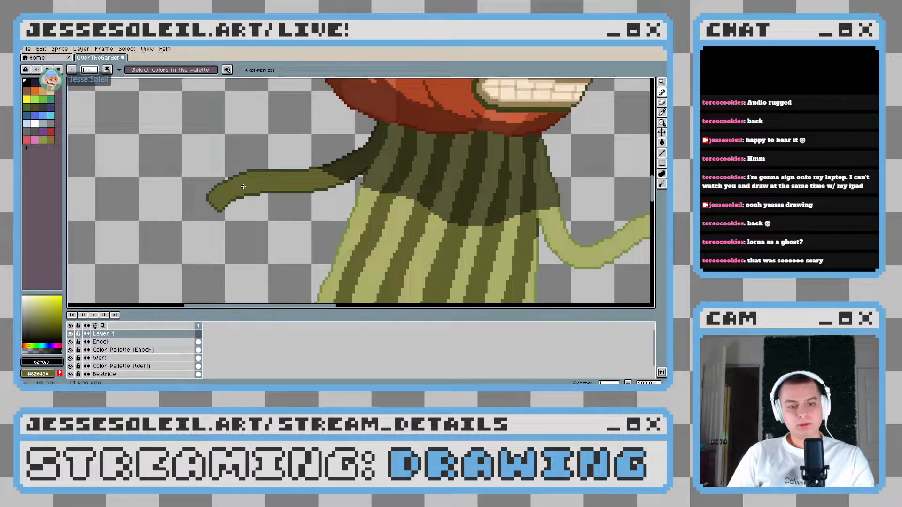
pyautogui.scroll(3, 243, 187)
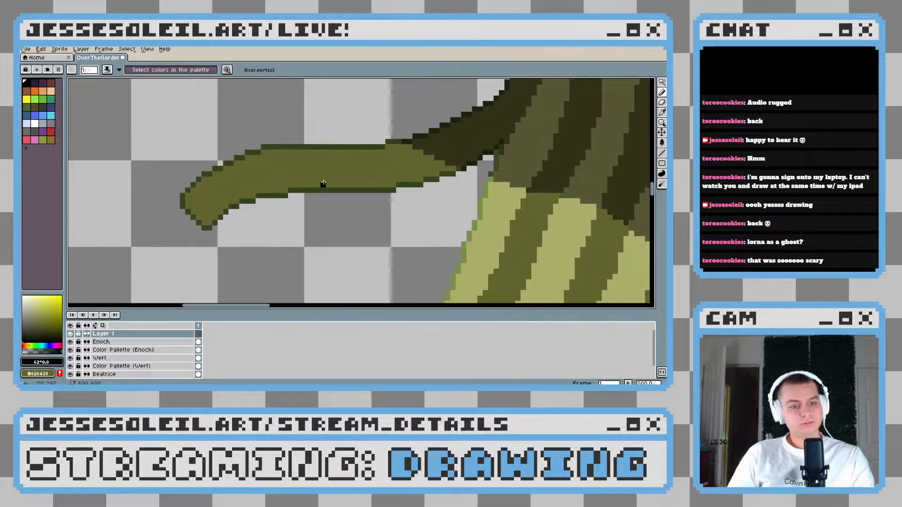
pyautogui.scroll(2, 324, 182)
pyautogui.keyDown('alt'); pyautogui.click(326, 195); pyautogui.keyUp('alt')
pyautogui.moveTo(375, 176); pyautogui.dragTo(317, 185)
pyautogui.scroll(-2, 355, 183)
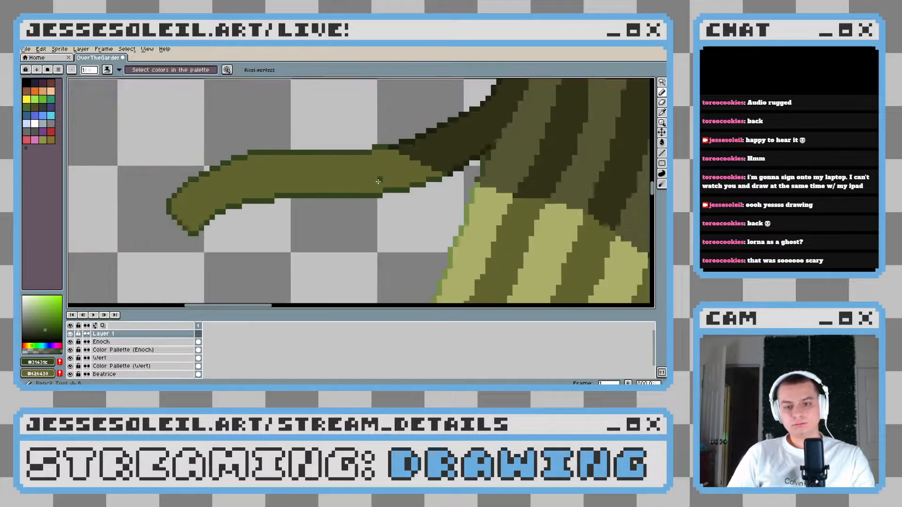
pyautogui.scroll(-1, 379, 181)
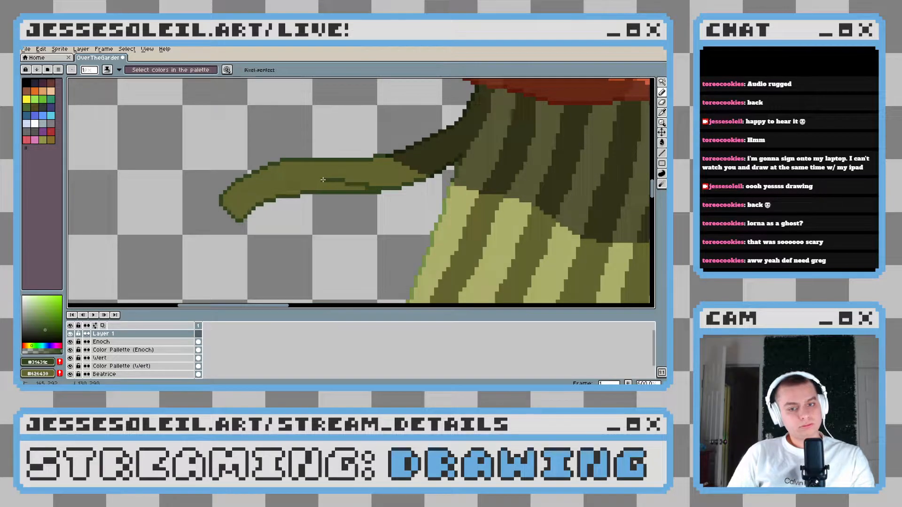
pyautogui.press('w')
pyautogui.press('b')
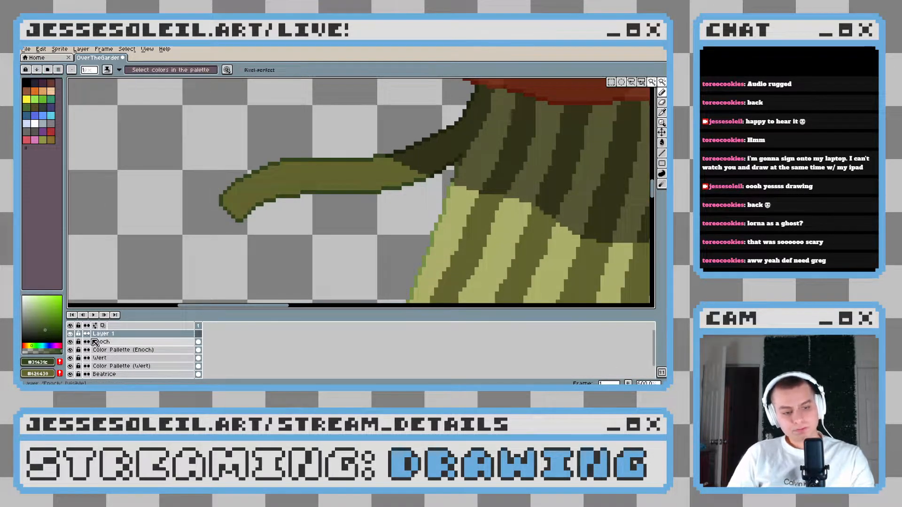
# On the Enoch layer, shade the underside and tip of the darker arm dark green within an olive-area selection, and deselect
pyautogui.click(118, 342)
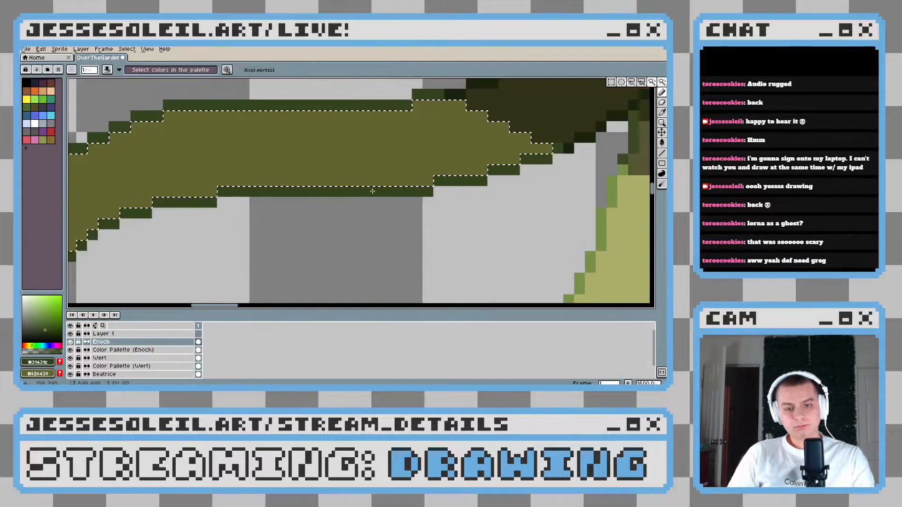
pyautogui.moveTo(345, 178); pyautogui.dragTo(74, 147)
pyautogui.scroll(-2, 191, 167)
pyautogui.press('g')
pyautogui.scroll(-2, 186, 174)
pyautogui.scroll(2, 227, 189)
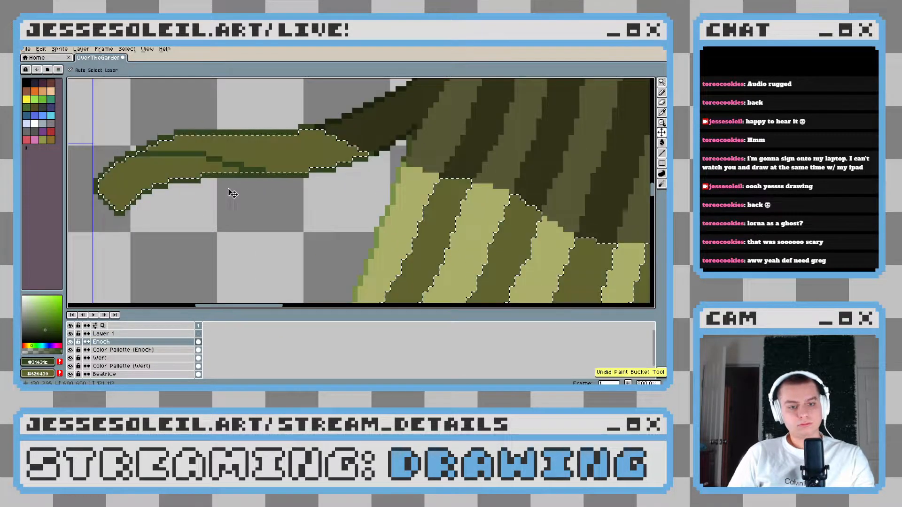
pyautogui.click(152, 154)
pyautogui.scroll(-2, 254, 195)
pyautogui.hotkey('ctrl', 'd')
pyautogui.scroll(-2, 254, 196)
pyautogui.scroll(2, 326, 202)
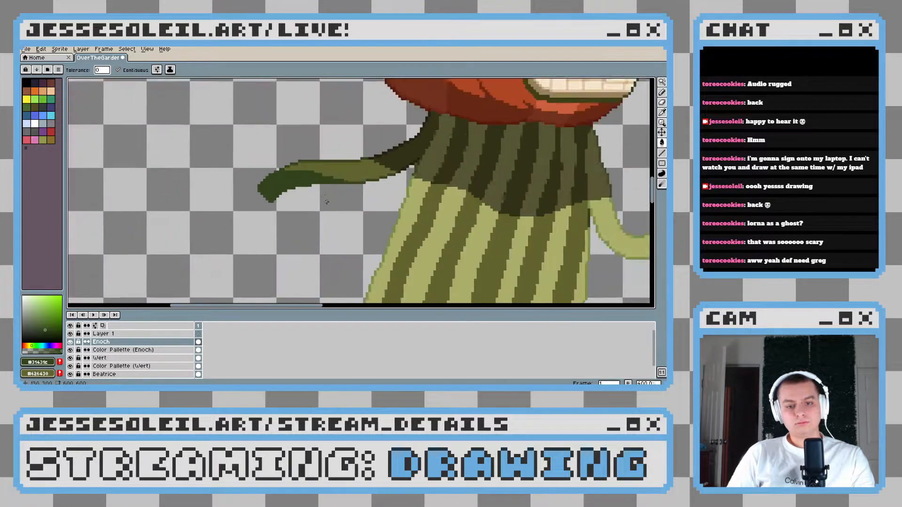
# Select the light green area of the lighter arm and pick its medium green outline colour
pyautogui.scroll(1, 326, 202)
pyautogui.moveTo(326, 202); pyautogui.dragTo(157, 202)
pyautogui.scroll(-2, 244, 200)
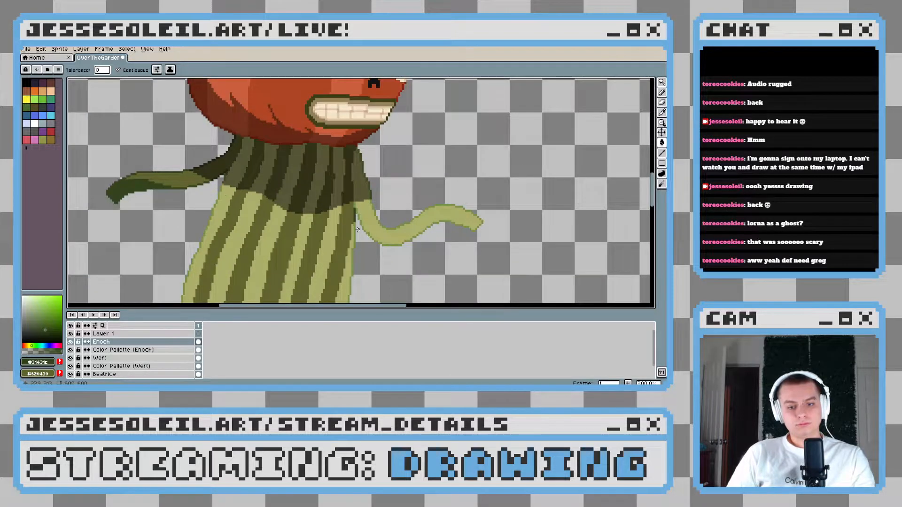
pyautogui.scroll(3, 357, 229)
pyautogui.hotkey('ctrl', 'z')
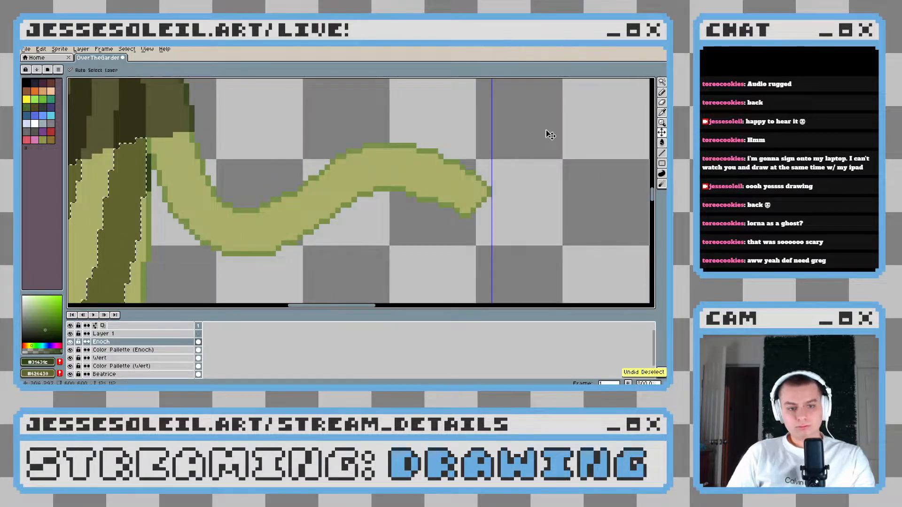
pyautogui.click(661, 82)
pyautogui.keyDown('shift'); pyautogui.click(202, 228); pyautogui.keyUp('shift')
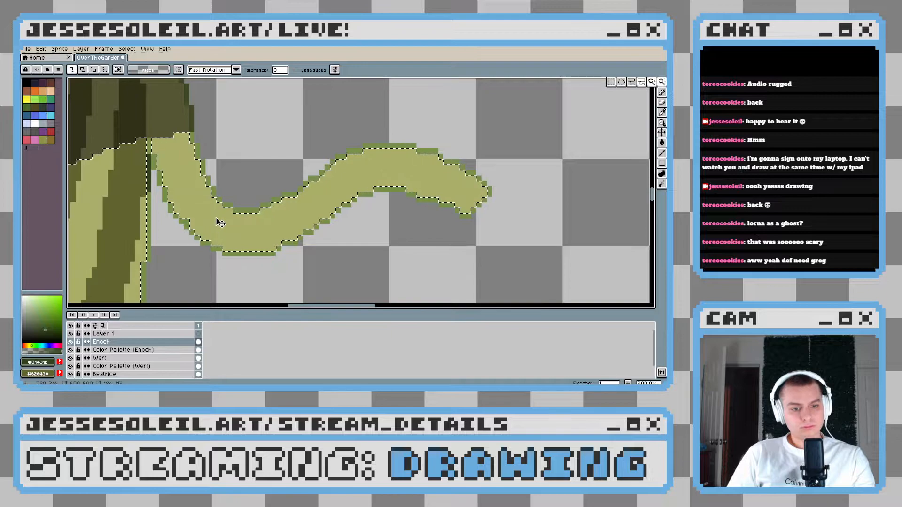
pyautogui.press('b')
pyautogui.keyDown('alt'); pyautogui.click(190, 227); pyautogui.keyUp('alt')
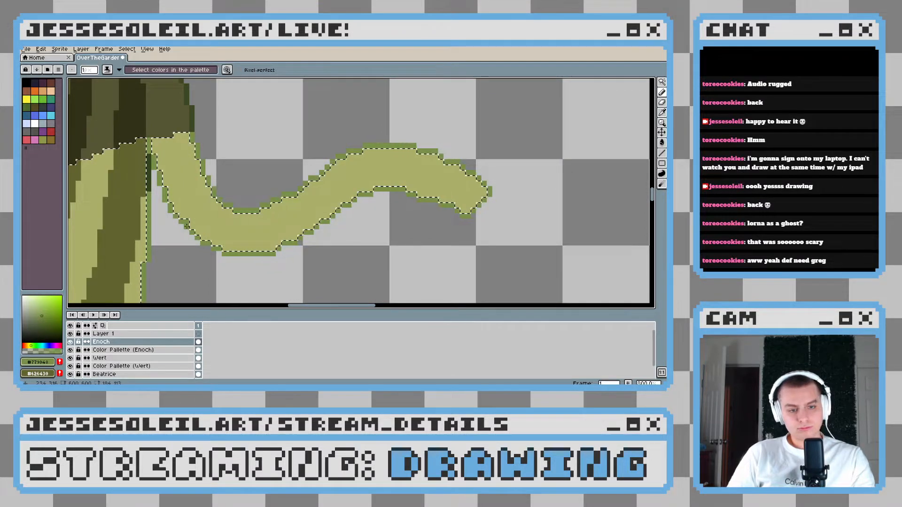
# Draw a medium green shading line across the lighter arm's lower bend and try another across its upper bend
pyautogui.moveTo(358, 201); pyautogui.dragTo(302, 193)
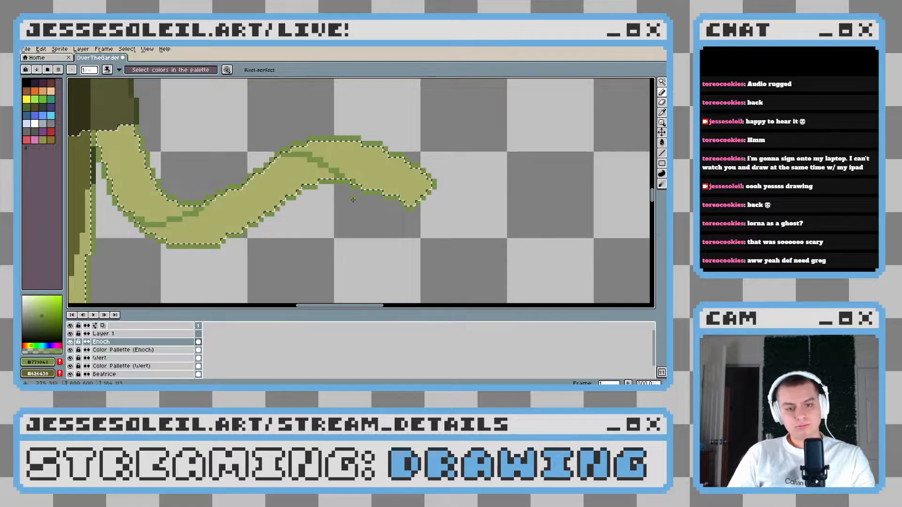
pyautogui.hotkey('ctrl', 'z')
pyautogui.hotkey('ctrl', 'z')
pyautogui.hotkey('ctrl', 'z')
pyautogui.hotkey('ctrl', 'z')
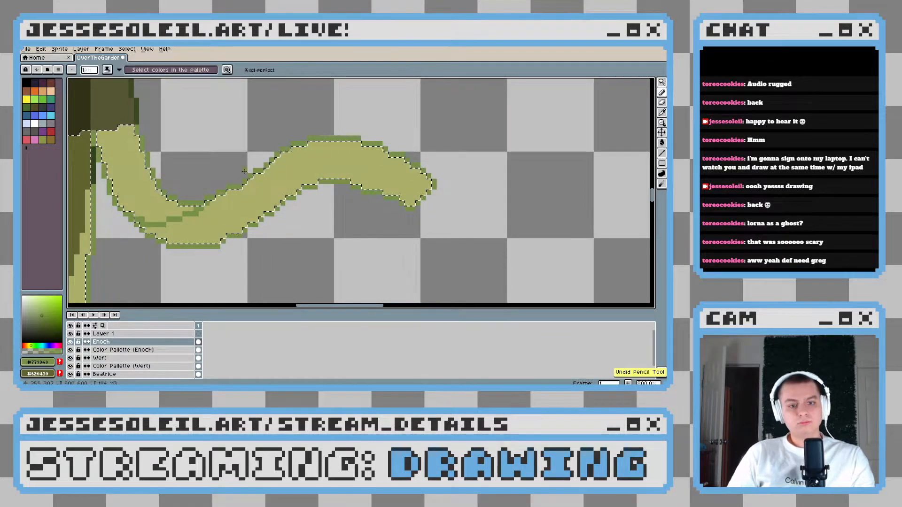
# Redraw the shading line at the lighter arm's upper bend, fill the area between both lines medium green and clear the selection
pyautogui.moveTo(282, 156); pyautogui.dragTo(368, 187)
pyautogui.press('g')
pyautogui.click(273, 191)
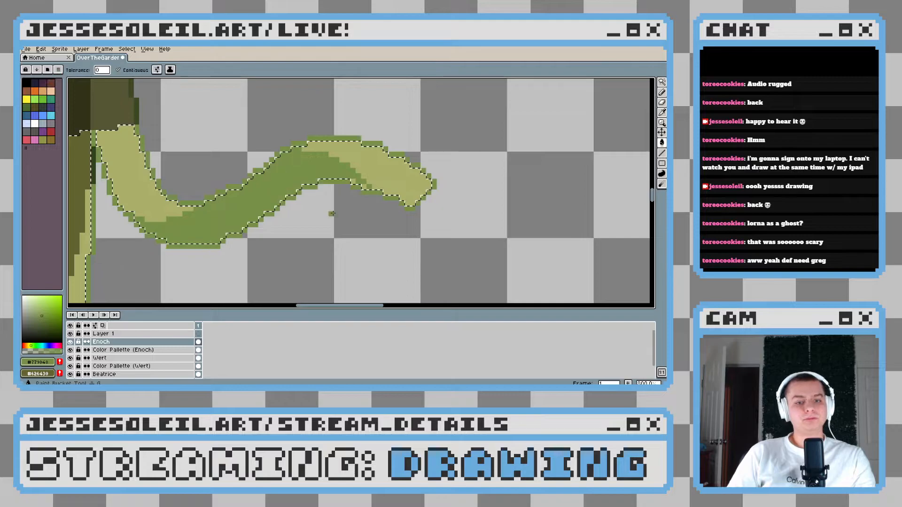
pyautogui.scroll(-3, 331, 213)
pyautogui.scroll(2, 348, 215)
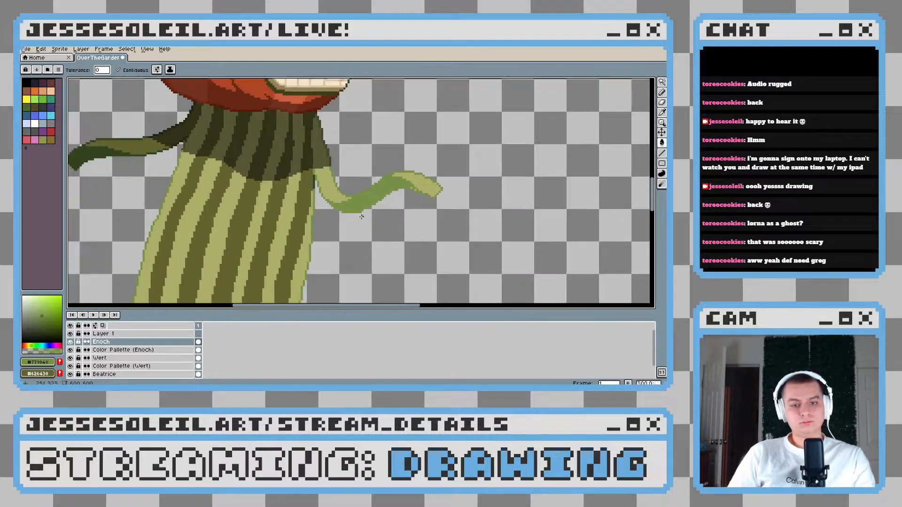
pyautogui.scroll(-4, 361, 217)
pyautogui.scroll(4, 361, 217)
# Pick the dark green from the darker arm and start recolouring the outline under the lighter arm's lower bend
pyautogui.press('i')
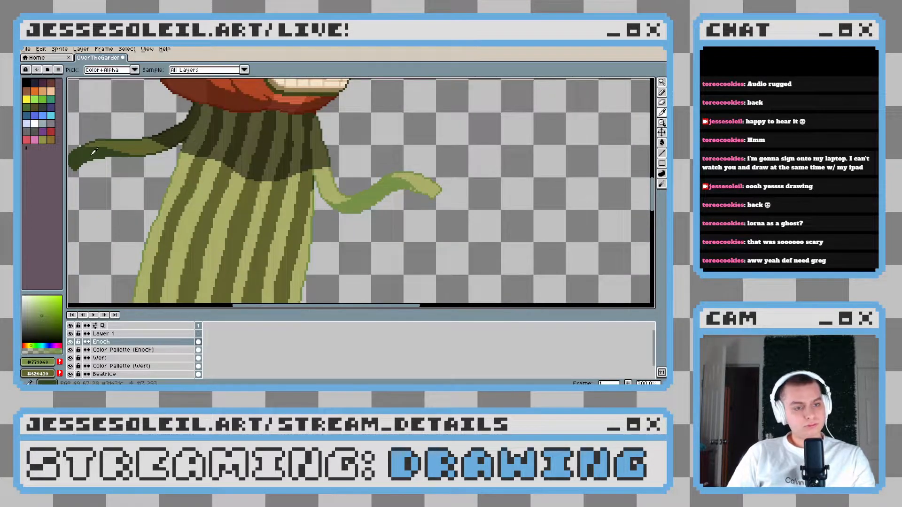
pyautogui.click(119, 136)
pyautogui.press('b')
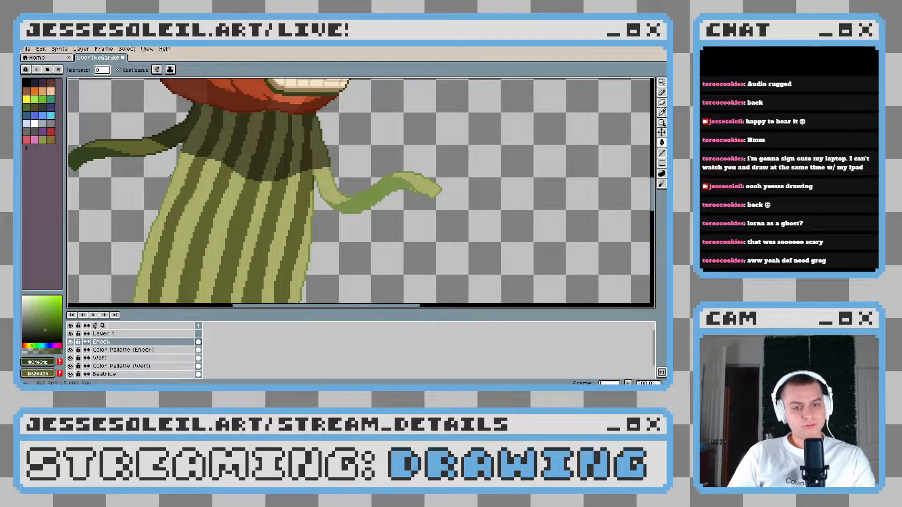
pyautogui.scroll(5, 371, 200)
pyautogui.click(238, 172)
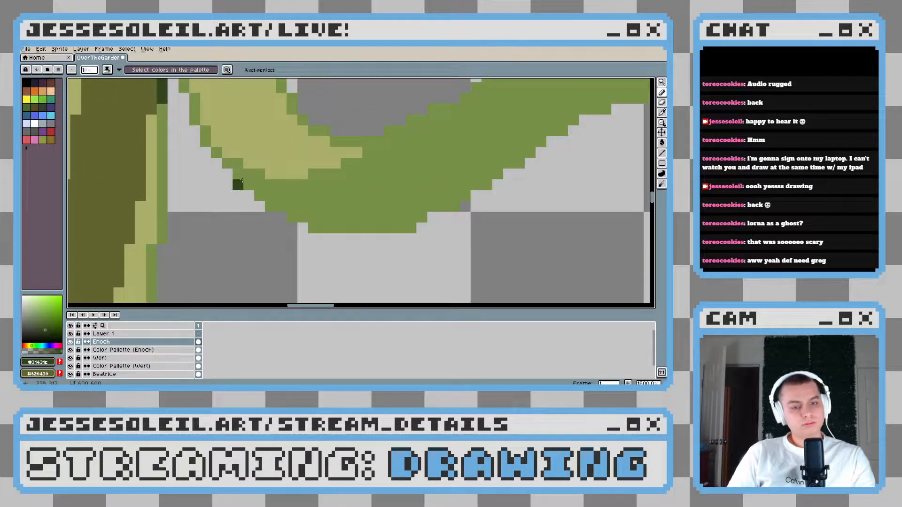
pyautogui.click(249, 185)
pyautogui.click(255, 192)
pyautogui.moveTo(256, 192); pyautogui.dragTo(314, 226)
# Continue the dark green outline along the lighter arm's underside to just past the upper bend, correcting misplaced pixels
pyautogui.moveTo(399, 212)
pyautogui.mouseDown()
pyautogui.moveTo(269, 212)
pyautogui.moveTo(335, 205)
pyautogui.moveTo(309, 189)
pyautogui.moveTo(324, 189)
pyautogui.moveTo(381, 147)
pyautogui.moveTo(271, 217)
pyautogui.moveTo(284, 191)
pyautogui.moveTo(349, 162)
pyautogui.moveTo(234, 162)
pyautogui.moveTo(286, 161)
pyautogui.moveTo(343, 187)
pyautogui.mouseUp()
pyautogui.keyDown('shift'); pyautogui.click(281, 227); pyautogui.keyUp('shift')
pyautogui.click(292, 215)
pyautogui.scroll(-5, 336, 205)
pyautogui.scroll(5, 342, 207)
pyautogui.hotkey('ctrl', 'z')
pyautogui.click(282, 211)
pyautogui.click(344, 190)
pyautogui.keyDown('alt'); pyautogui.click(358, 157); pyautogui.keyUp('alt')
pyautogui.keyDown('alt'); pyautogui.click(361, 193); pyautogui.keyUp('alt')
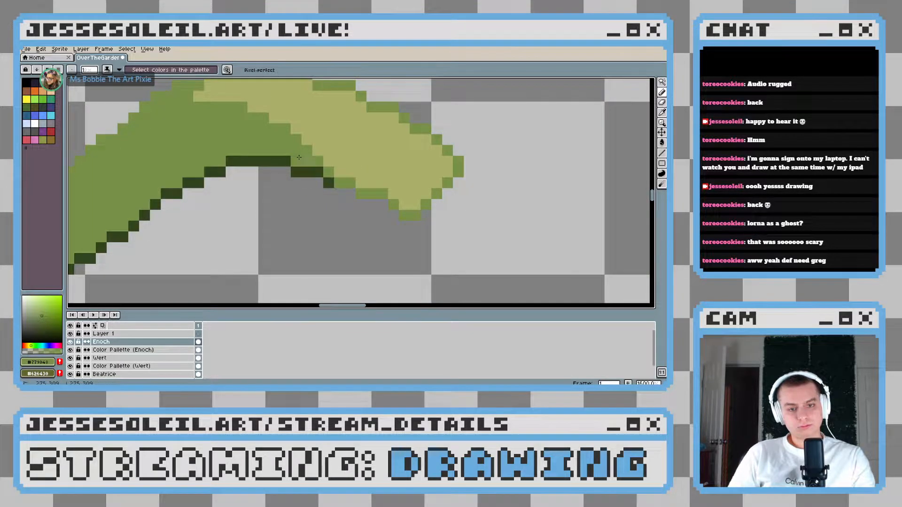
pyautogui.scroll(-4, 299, 157)
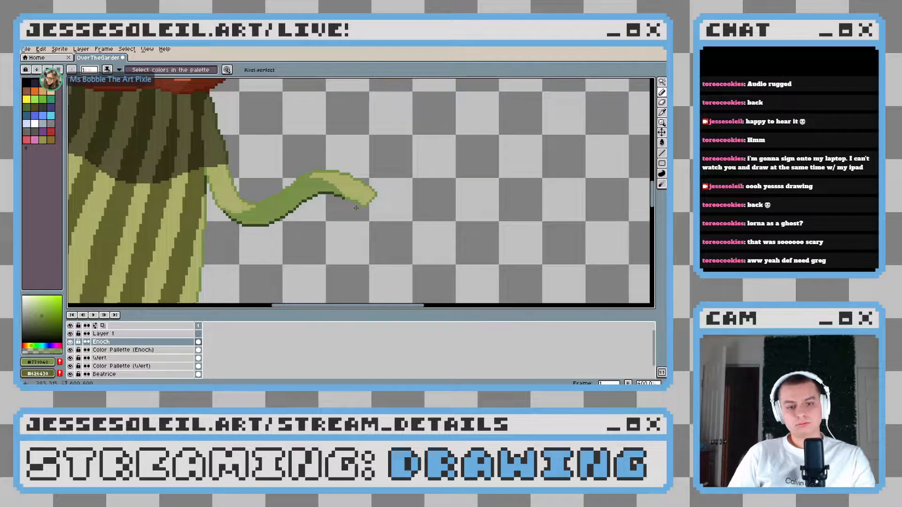
pyautogui.scroll(1, 356, 208)
pyautogui.scroll(-2, 335, 215)
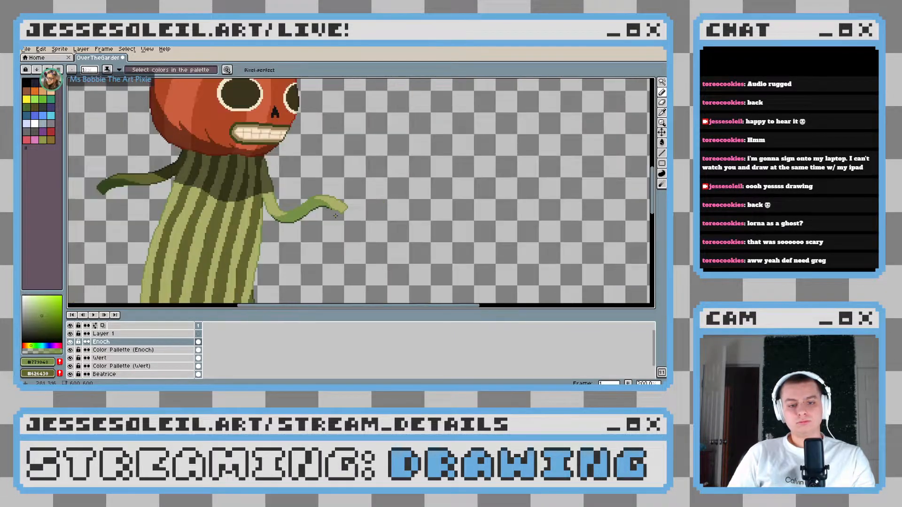
pyautogui.scroll(-1, 335, 215)
pyautogui.scroll(1, 334, 247)
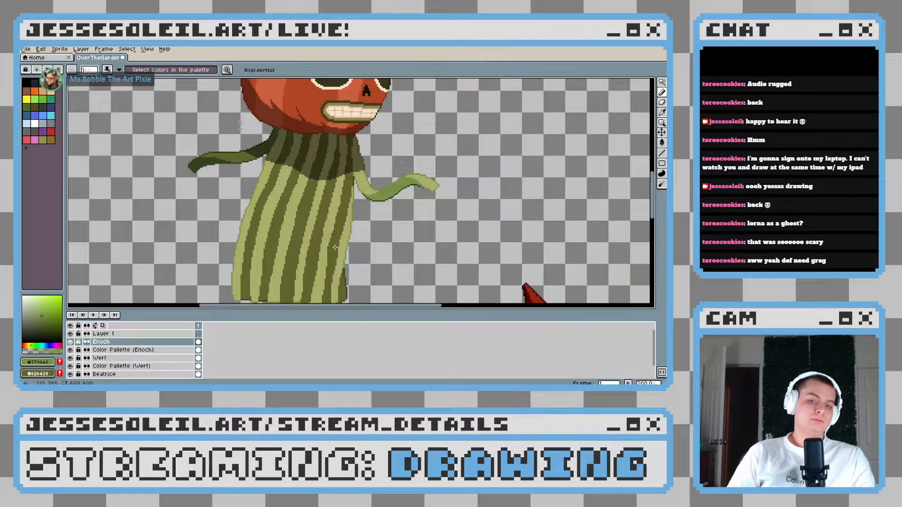
# Pick the dark green from the darker arm's shaded end and choose an even darker shade of it for outlining
pyautogui.scroll(1, 335, 247)
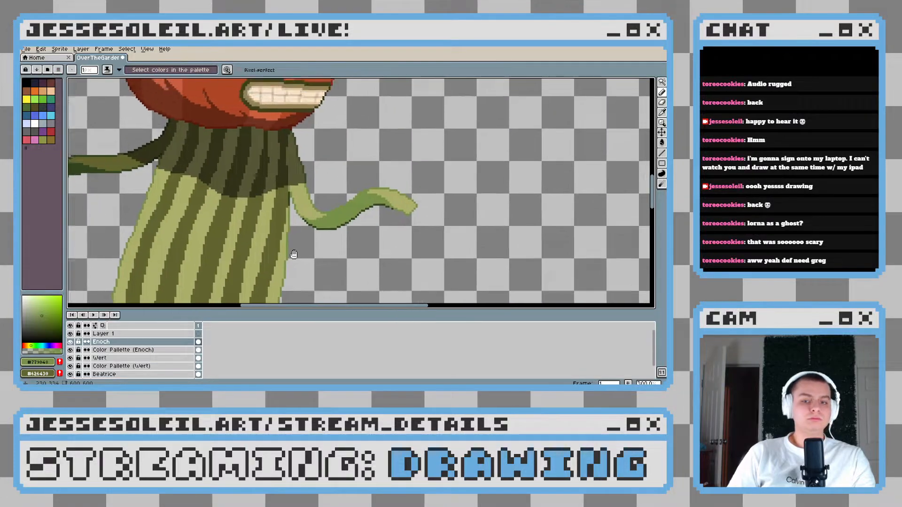
pyautogui.hscroll(-3, 293, 256)
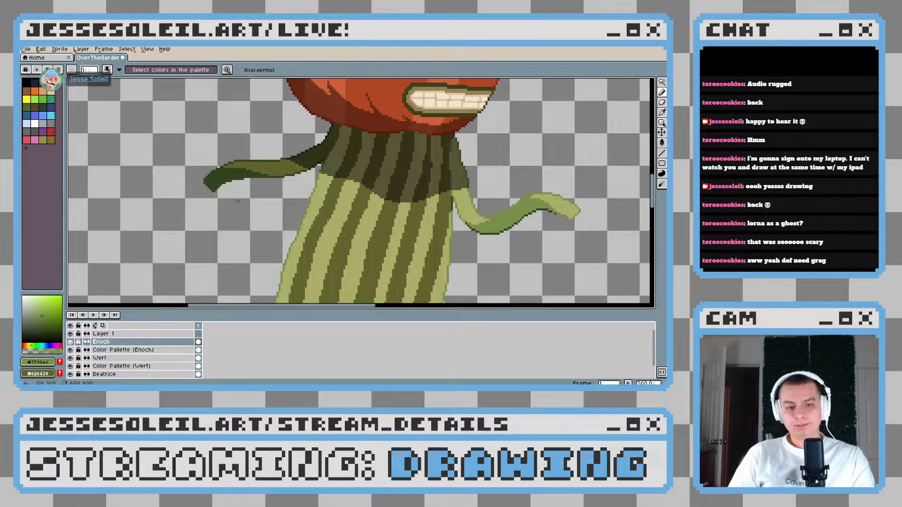
pyautogui.scroll(4, 237, 201)
pyautogui.keyDown('alt'); pyautogui.click(195, 133); pyautogui.keyUp('alt')
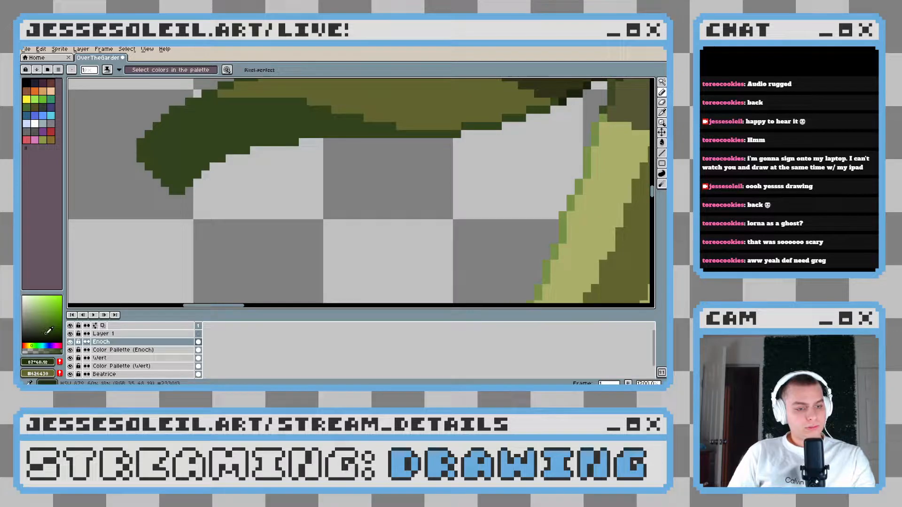
pyautogui.scroll(1, 197, 157)
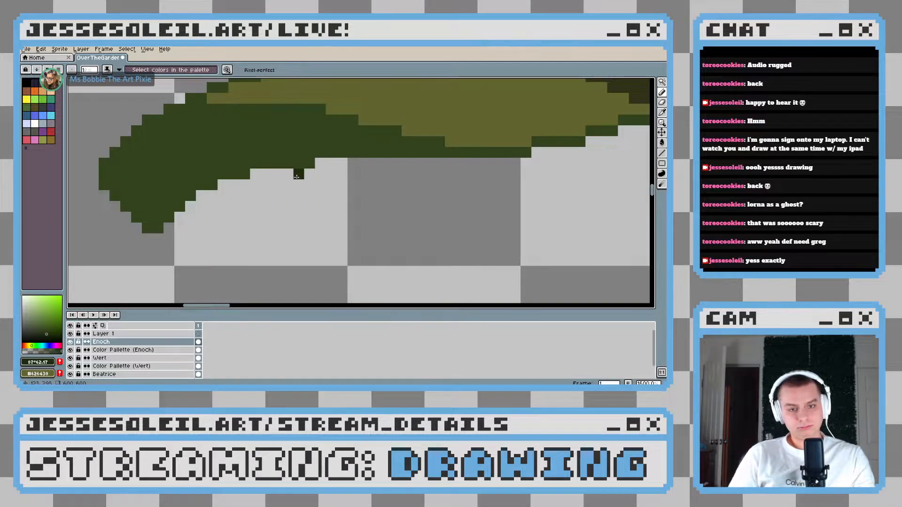
# Outline the darker arm's underside, tip and upper end with the very dark green, undoing a misplaced stroke
pyautogui.scroll(1, 301, 176)
pyautogui.moveTo(308, 174); pyautogui.dragTo(247, 206)
pyautogui.scroll(-1, 247, 205)
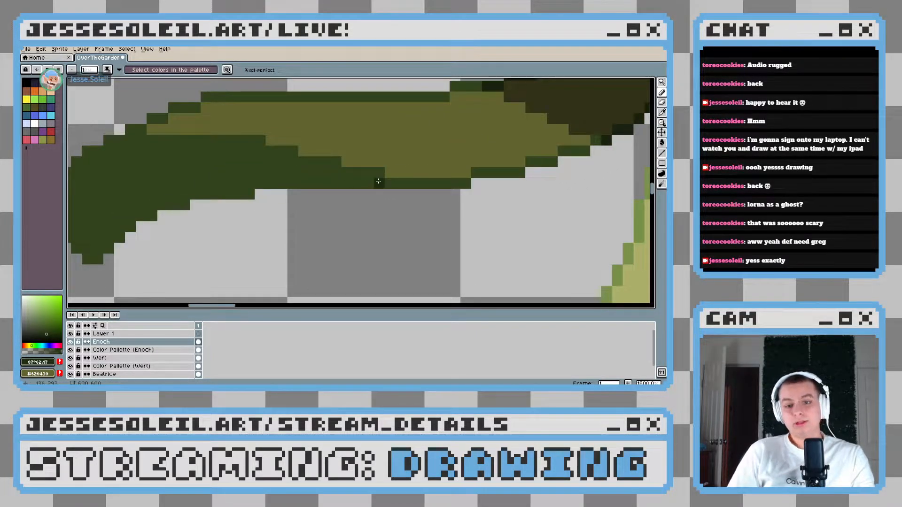
pyautogui.moveTo(259, 184)
pyautogui.mouseDown()
pyautogui.moveTo(249, 195)
pyautogui.moveTo(162, 206)
pyautogui.mouseUp()
pyautogui.moveTo(151, 213)
pyautogui.mouseDown()
pyautogui.moveTo(288, 204)
pyautogui.moveTo(251, 214)
pyautogui.moveTo(211, 247)
pyautogui.moveTo(169, 212)
pyautogui.moveTo(163, 198)
pyautogui.moveTo(172, 177)
pyautogui.moveTo(163, 200)
pyautogui.mouseUp()
pyautogui.hotkey('ctrl', 'z')
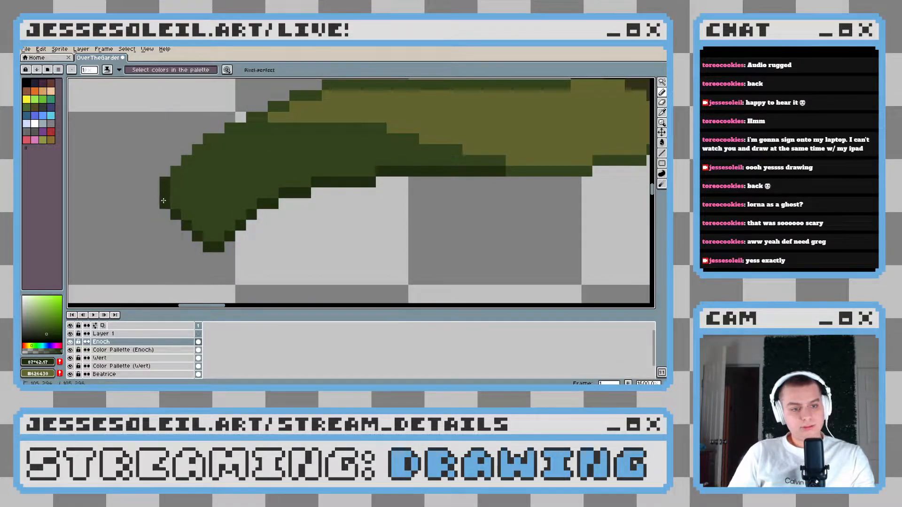
pyautogui.click(174, 171)
pyautogui.moveTo(212, 136); pyautogui.dragTo(241, 127)
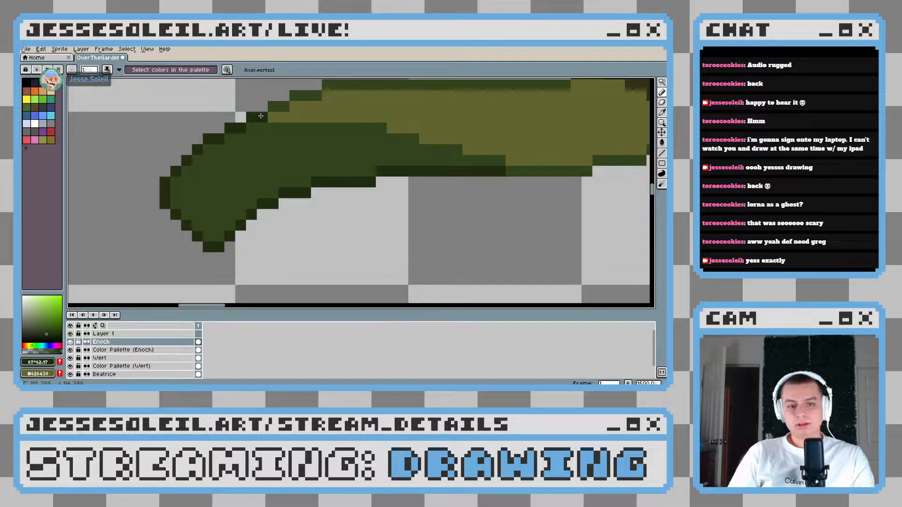
# Examine both shaded arms and the striped body up close and against the whole scene
pyautogui.scroll(-5, 339, 168)
pyautogui.scroll(1, 344, 168)
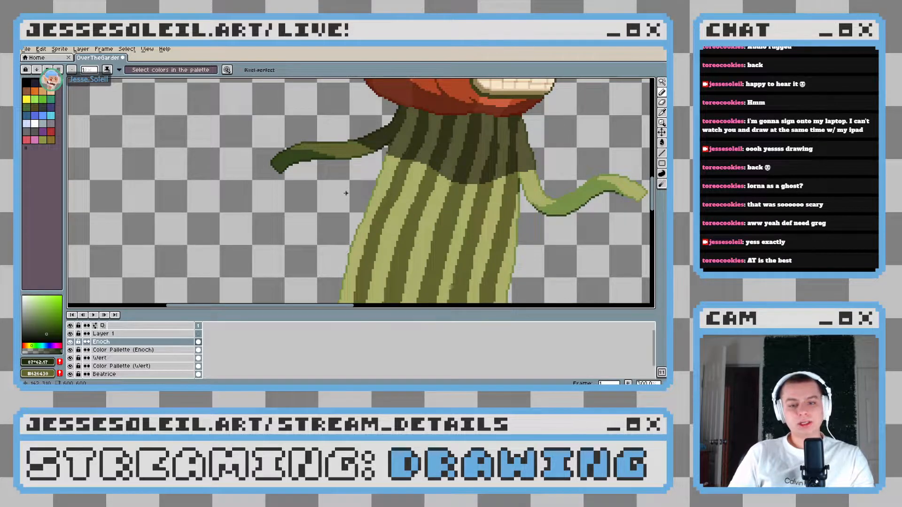
pyautogui.moveTo(345, 194); pyautogui.dragTo(249, 200)
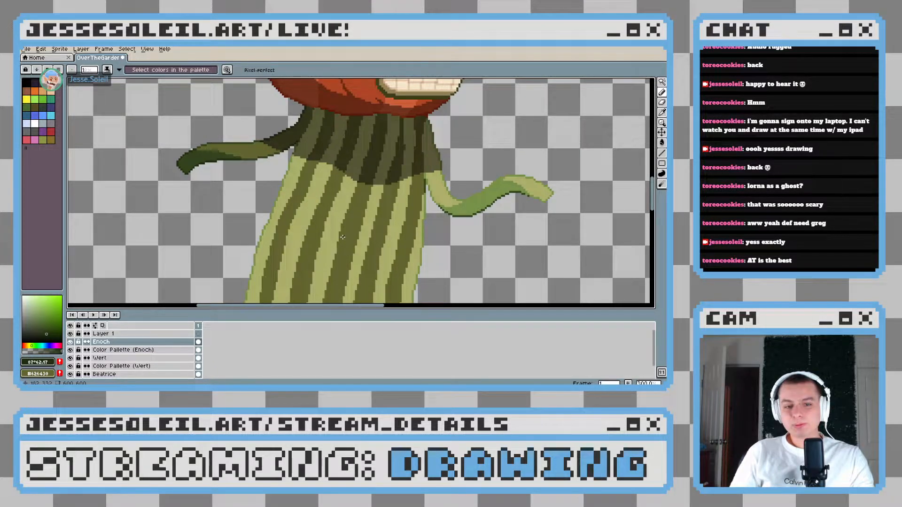
pyautogui.scroll(-4, 343, 237)
pyautogui.moveTo(243, 253); pyautogui.dragTo(262, 228)
pyautogui.scroll(1, 252, 249)
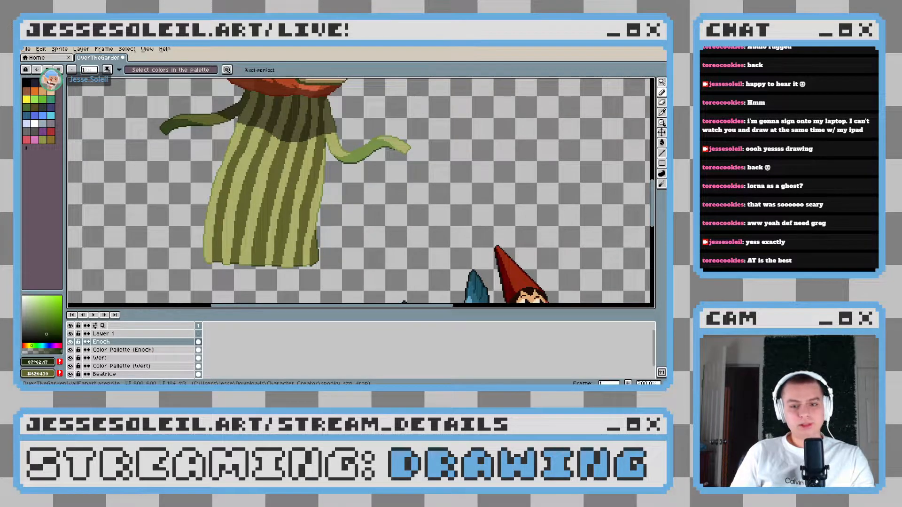
pyautogui.moveTo(349, 209); pyautogui.dragTo(336, 330)
pyautogui.scroll(-2, 308, 214)
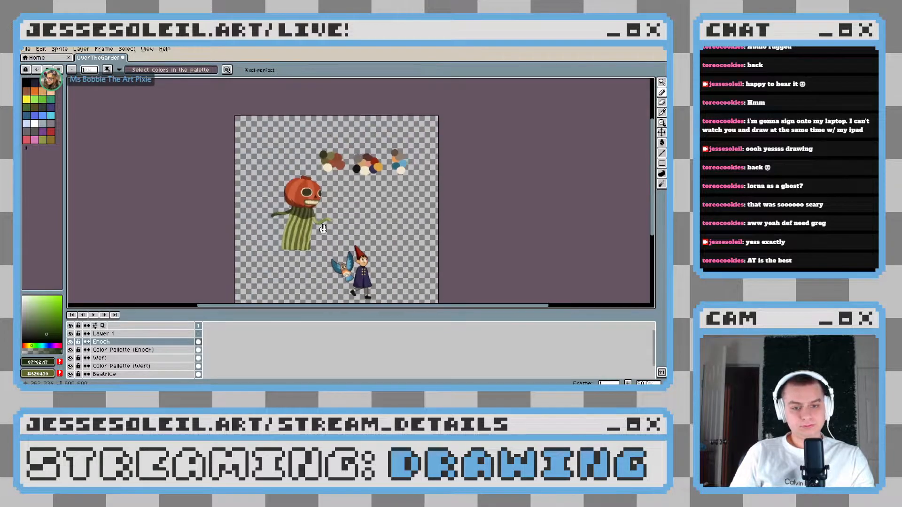
pyautogui.scroll(2, 308, 215)
pyautogui.moveTo(289, 212); pyautogui.dragTo(347, 158)
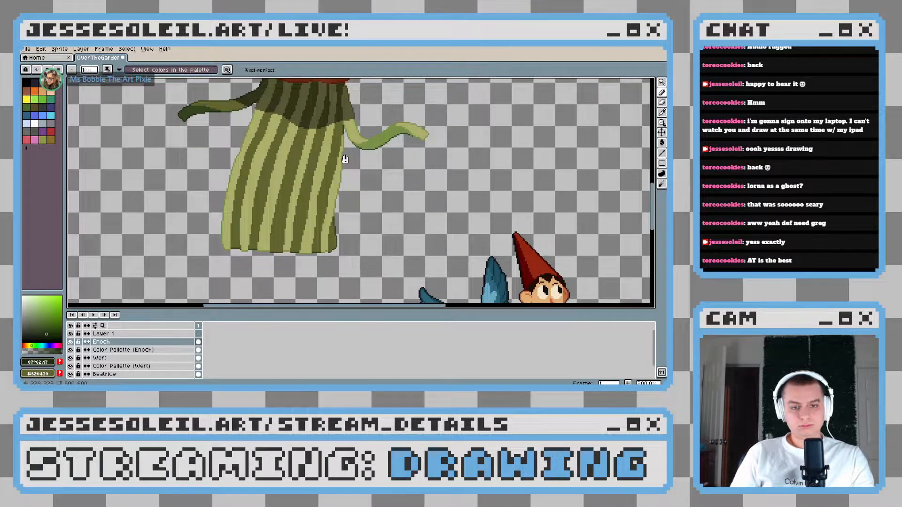
pyautogui.moveTo(326, 217); pyautogui.dragTo(353, 224)
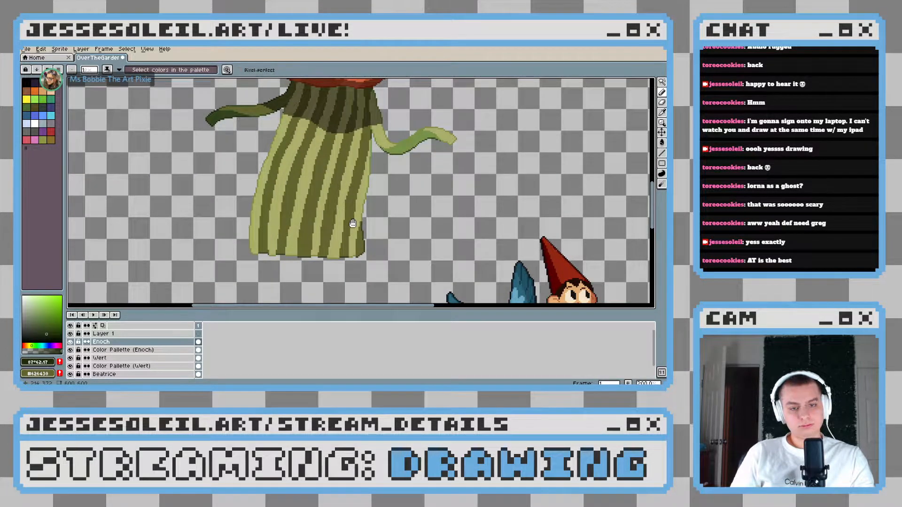
# Touch up the stepped outline along the body's left edge using the medium green and the light stripe green
pyautogui.scroll(5, 263, 155)
pyautogui.keyDown('alt'); pyautogui.click(280, 184); pyautogui.keyUp('alt')
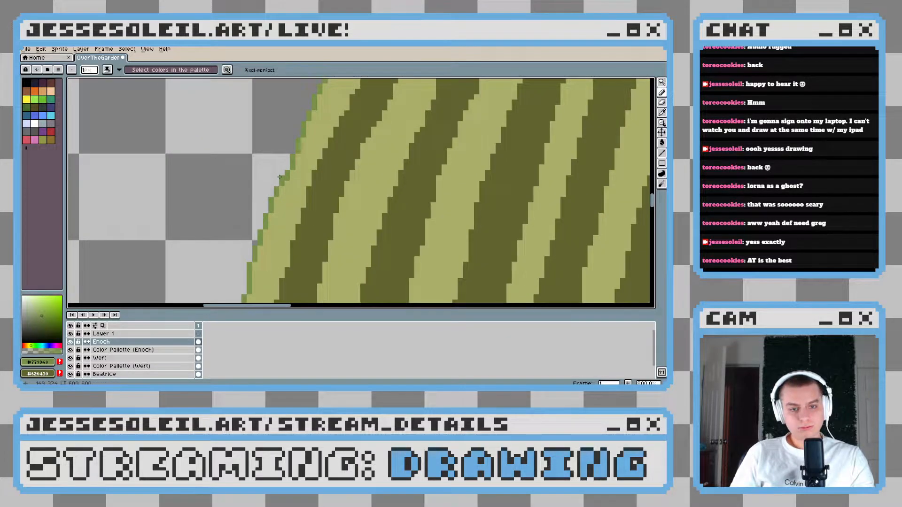
pyautogui.scroll(5, 284, 169)
pyautogui.keyDown('alt'); pyautogui.click(279, 159); pyautogui.keyUp('alt')
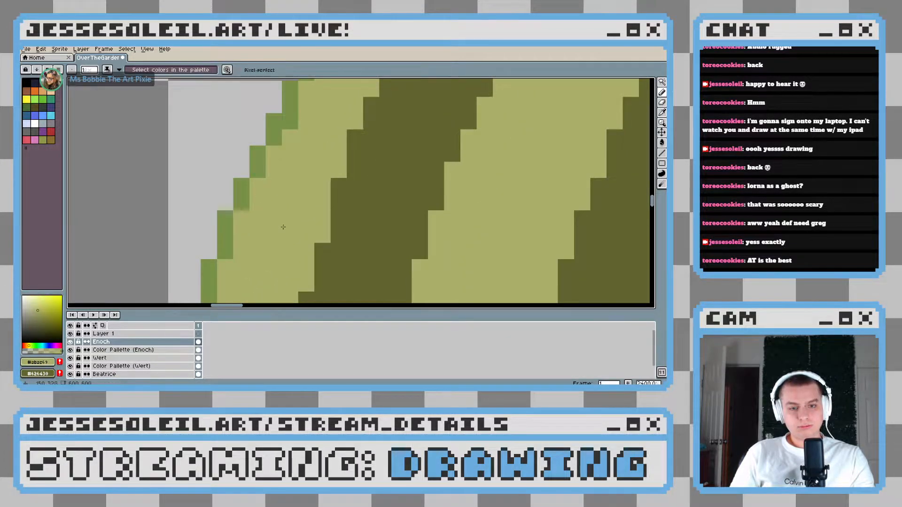
pyautogui.scroll(-7, 283, 227)
pyautogui.scroll(7, 283, 227)
pyautogui.scroll(-7, 324, 211)
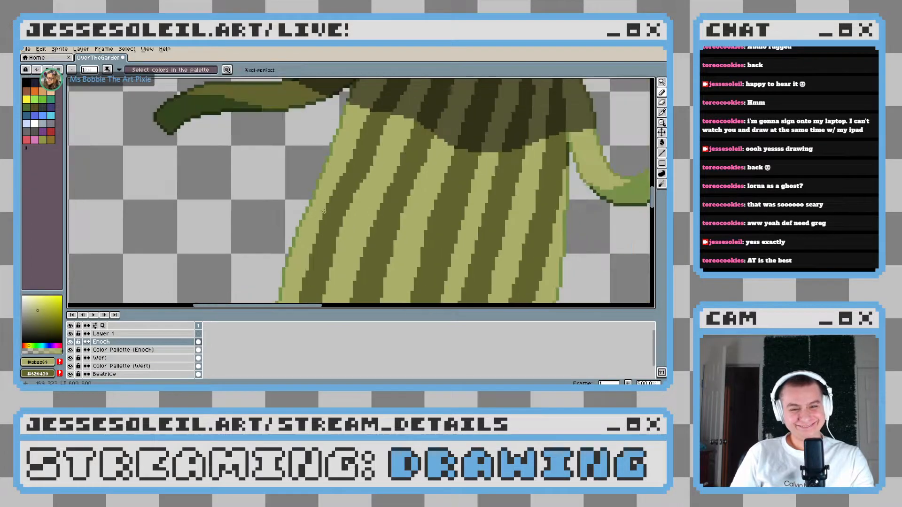
# Pick the olive of the dark stripes and touch up the pixels around the body's lower-right corner
pyautogui.scroll(-3, 345, 216)
pyautogui.moveTo(418, 279); pyautogui.dragTo(316, 203)
pyautogui.scroll(2, 316, 212)
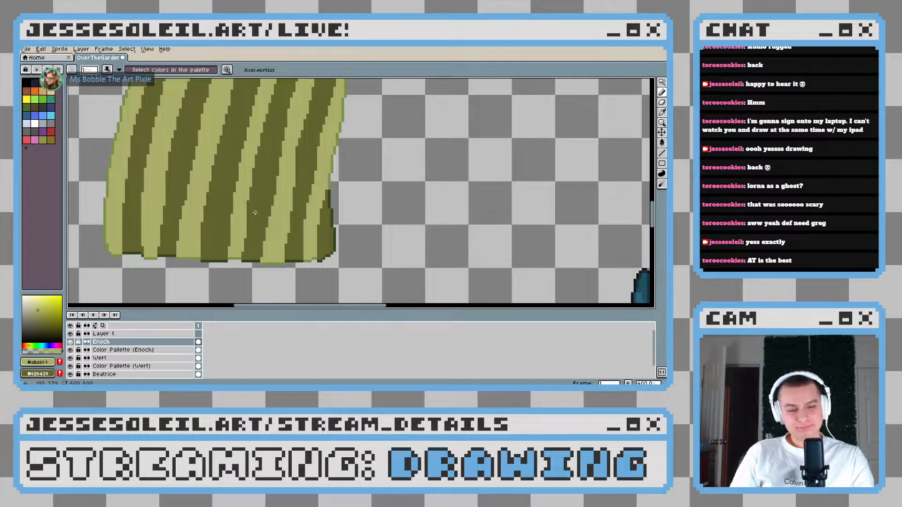
pyautogui.moveTo(311, 259)
pyautogui.mouseDown()
pyautogui.moveTo(390, 246)
pyautogui.moveTo(319, 235)
pyautogui.moveTo(373, 201)
pyautogui.mouseUp()
pyautogui.scroll(3, 353, 245)
pyautogui.scroll(3, 390, 245)
pyautogui.keyDown('alt'); pyautogui.click(312, 234); pyautogui.keyUp('alt')
pyautogui.keyDown('alt'); pyautogui.click(339, 179); pyautogui.keyUp('alt')
pyautogui.click(327, 219)
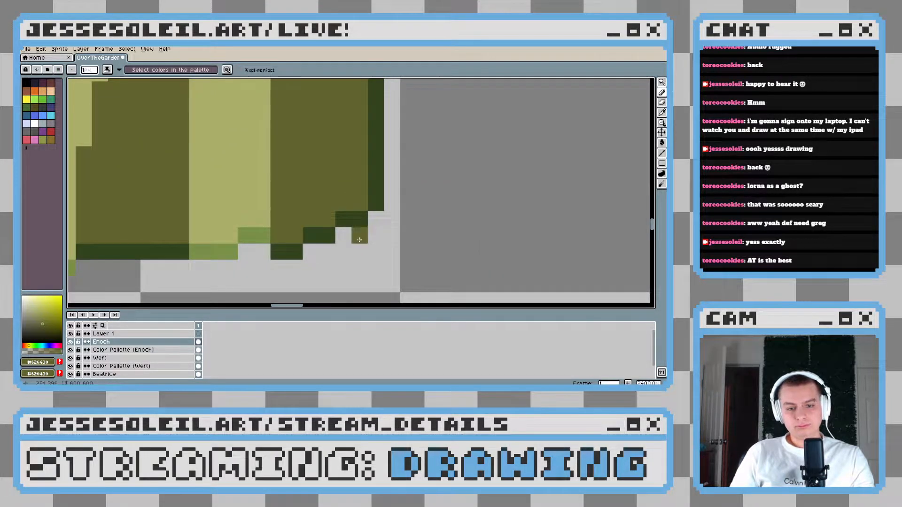
pyautogui.scroll(-6, 384, 245)
pyautogui.scroll(-3, 398, 245)
pyautogui.scroll(5, 398, 246)
pyautogui.moveTo(380, 183); pyautogui.dragTo(366, 237)
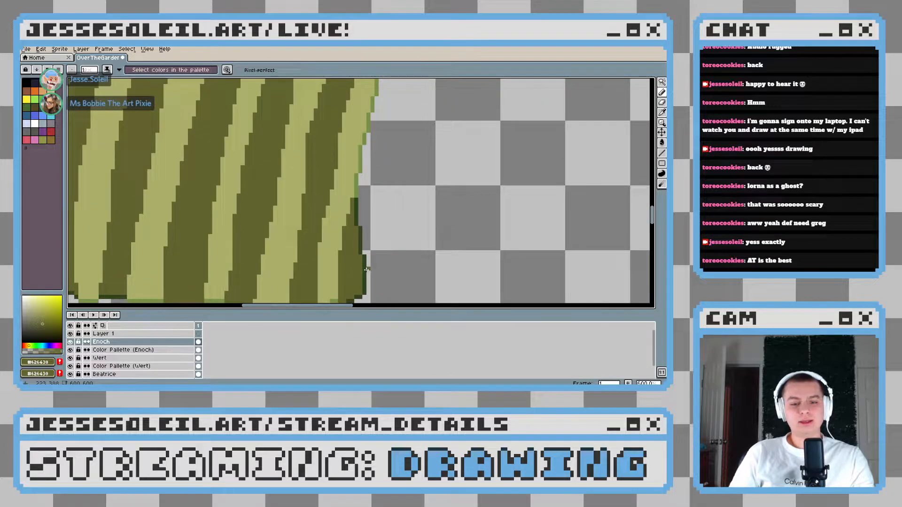
# Move the pumpkin-headed character down to where the bird and the boy in the red hat stand
pyautogui.scroll(-3, 366, 238)
pyautogui.scroll(1, 366, 237)
pyautogui.scroll(-5, 365, 244)
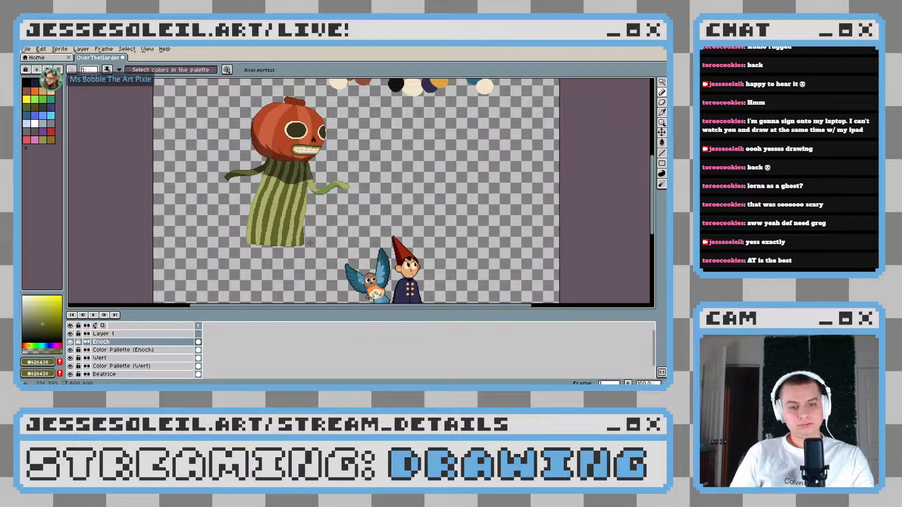
pyautogui.moveTo(365, 256); pyautogui.dragTo(266, 245)
pyautogui.moveTo(244, 188); pyautogui.dragTo(263, 224)
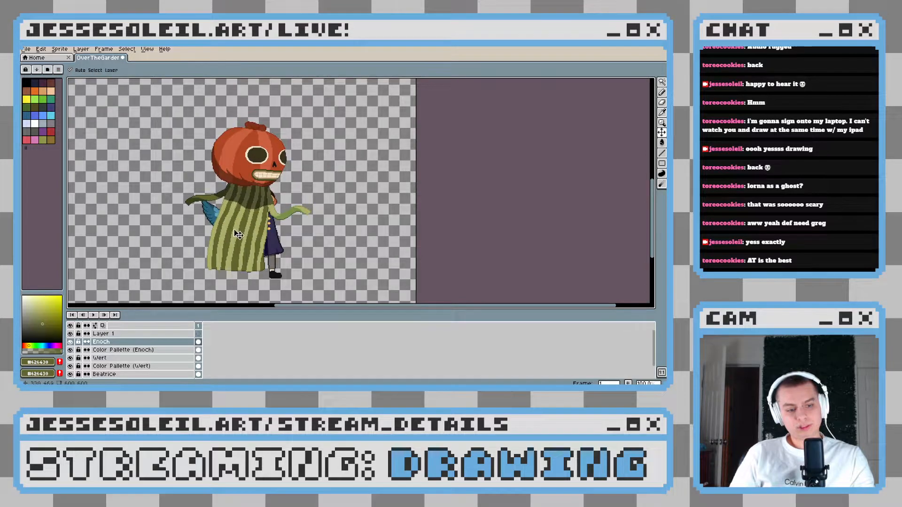
# Reorder the layers so Enoch and Color Palette (Enoch) sit below the Wert and Beatrice layers
pyautogui.click(130, 344)
pyautogui.click(134, 355)
pyautogui.moveTo(128, 351); pyautogui.dragTo(139, 371)
# Reposition the pumpkin-headed character and the bird so they group beside the boy in the red hat
pyautogui.moveTo(259, 145); pyautogui.dragTo(208, 155)
pyautogui.moveTo(238, 229); pyautogui.dragTo(233, 220)
pyautogui.moveTo(276, 243); pyautogui.dragTo(333, 246)
pyautogui.scroll(-1, 239, 225)
pyautogui.scroll(1, 238, 225)
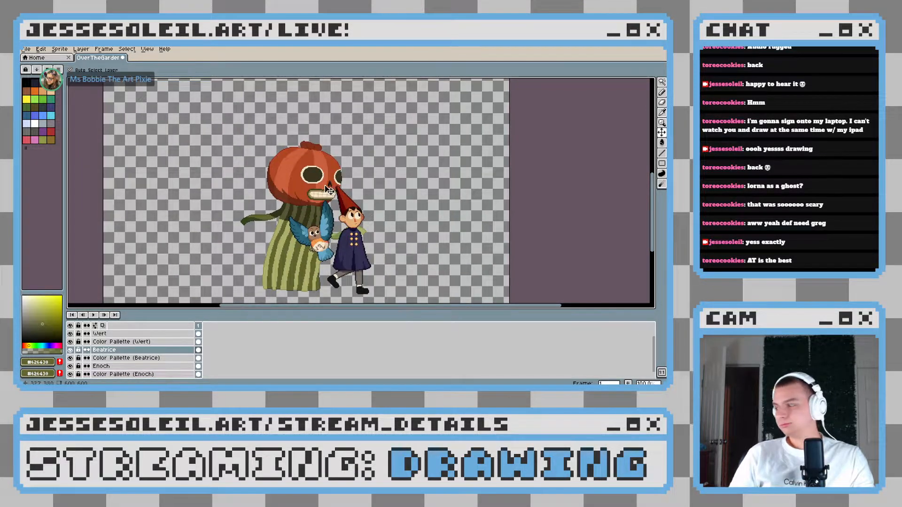
# Move the pumpkin-headed character further left so its body stands clear of the bird and the boy
pyautogui.press('b')
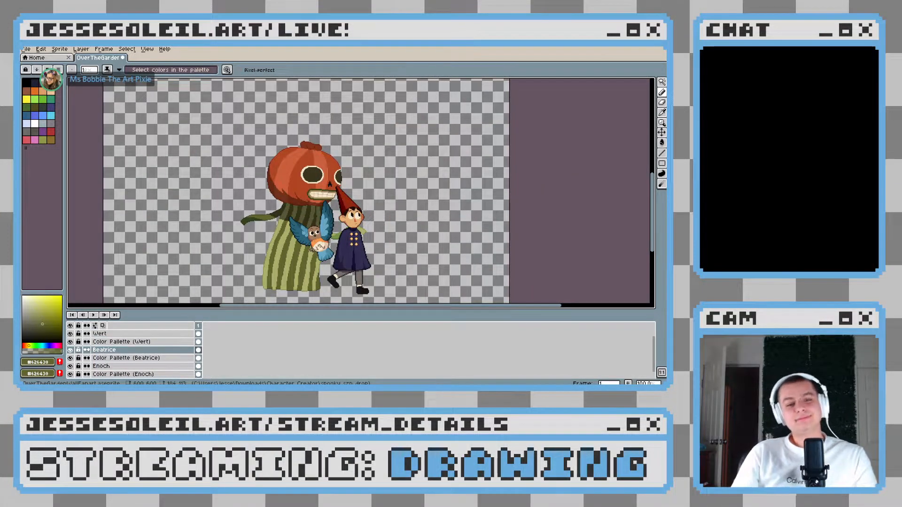
pyautogui.moveTo(330, 282); pyautogui.dragTo(321, 278)
pyautogui.scroll(2, 304, 271)
pyautogui.scroll(-1, 318, 267)
pyautogui.moveTo(277, 203); pyautogui.dragTo(253, 228)
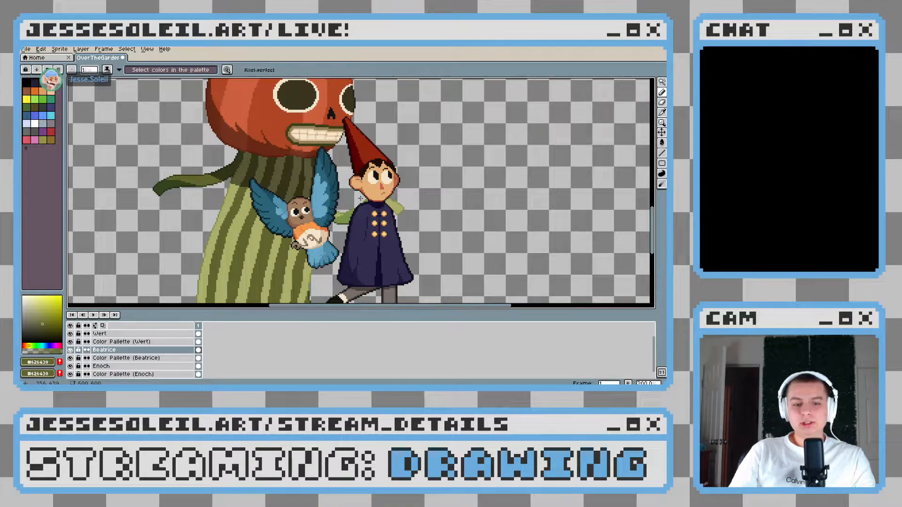
pyautogui.scroll(-2, 402, 188)
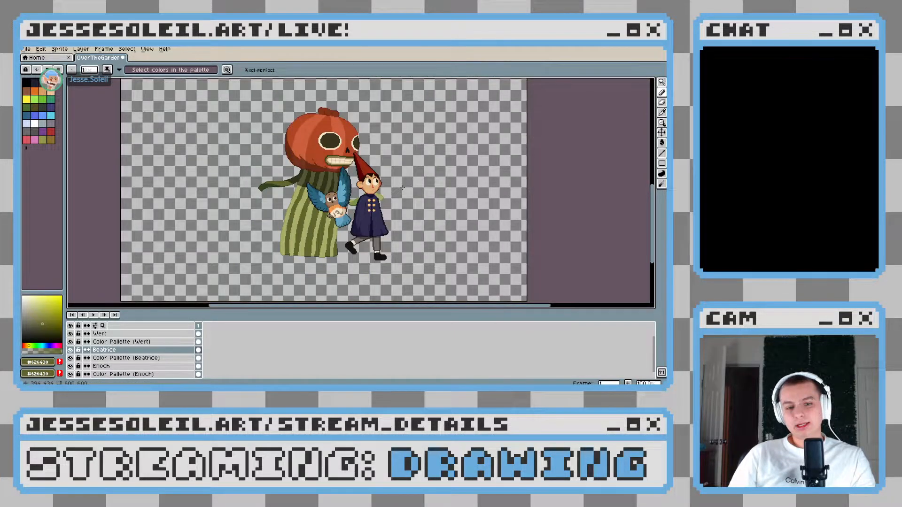
pyautogui.press('v')
pyautogui.moveTo(348, 153); pyautogui.dragTo(286, 183)
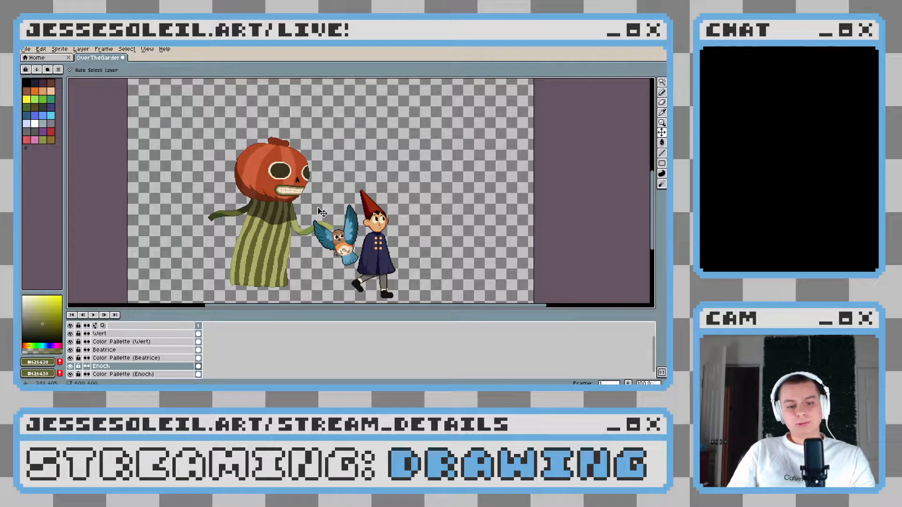
pyautogui.scroll(2, 322, 212)
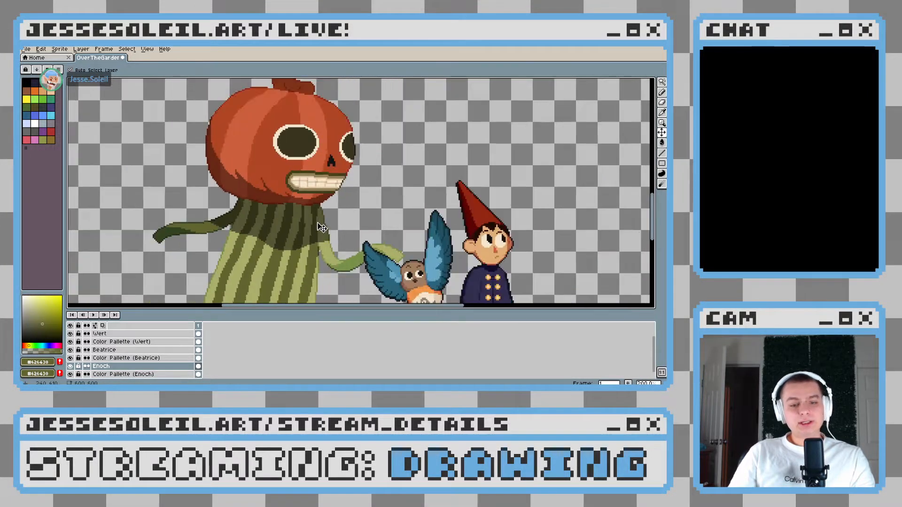
pyautogui.scroll(-2, 322, 228)
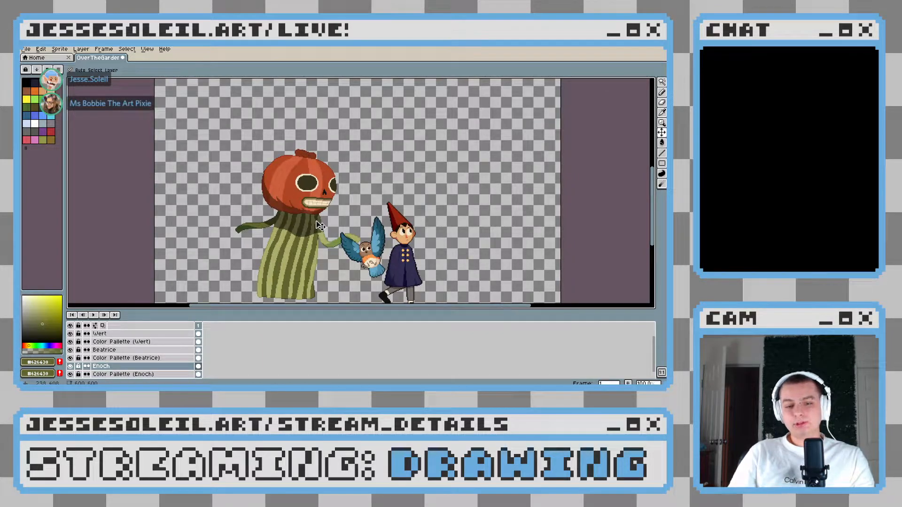
# Switch to the Pencil tool and add a new layer directly above the Enoch layer
pyautogui.scroll(4, 320, 226)
pyautogui.press('b')
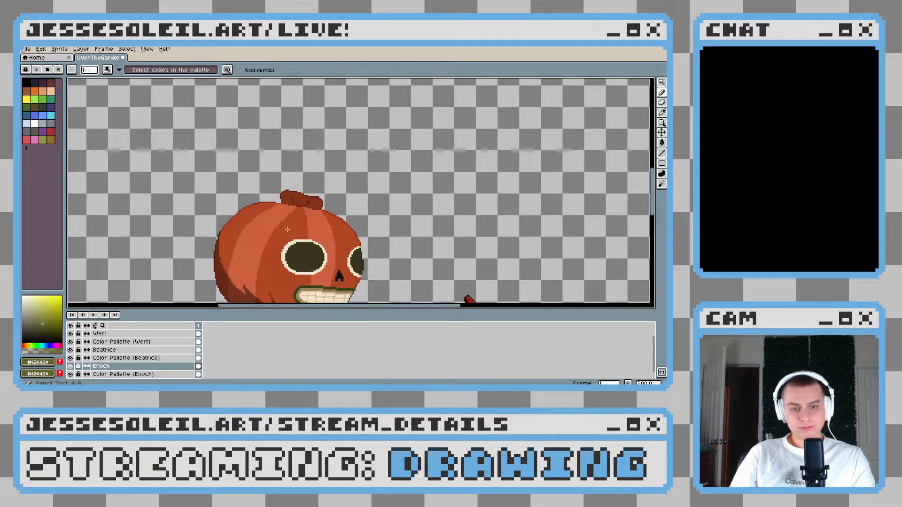
pyautogui.scroll(1, 297, 207)
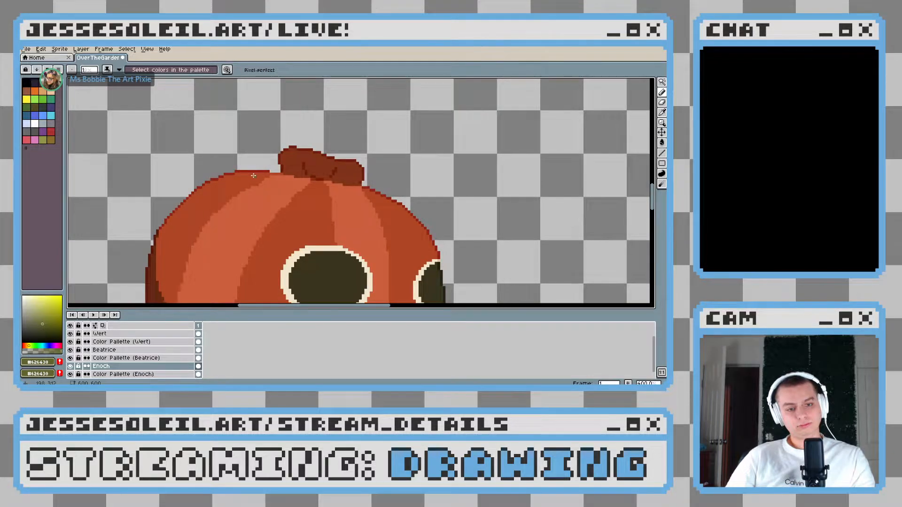
pyautogui.scroll(1, 254, 175)
pyautogui.rightClick(133, 364)
pyautogui.click(155, 324)
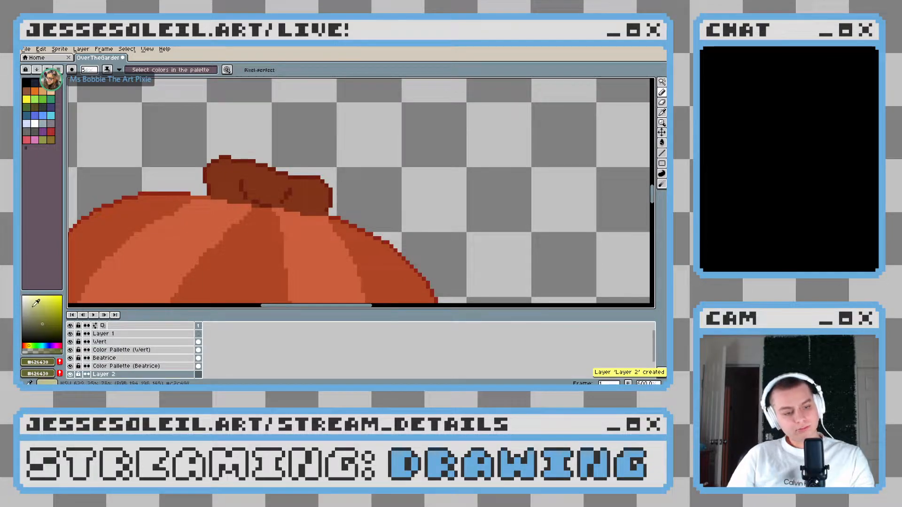
# Pick the near-black #131212 from the bird's eye as the drawing colour and return to the pumpkin's stem
pyautogui.scroll(-1, 310, 207)
pyautogui.scroll(-1, 310, 207)
pyautogui.moveTo(304, 245); pyautogui.dragTo(238, 56)
pyautogui.moveTo(407, 224); pyautogui.dragTo(300, 169)
pyautogui.keyDown('alt'); pyautogui.click(321, 230); pyautogui.keyUp('alt')
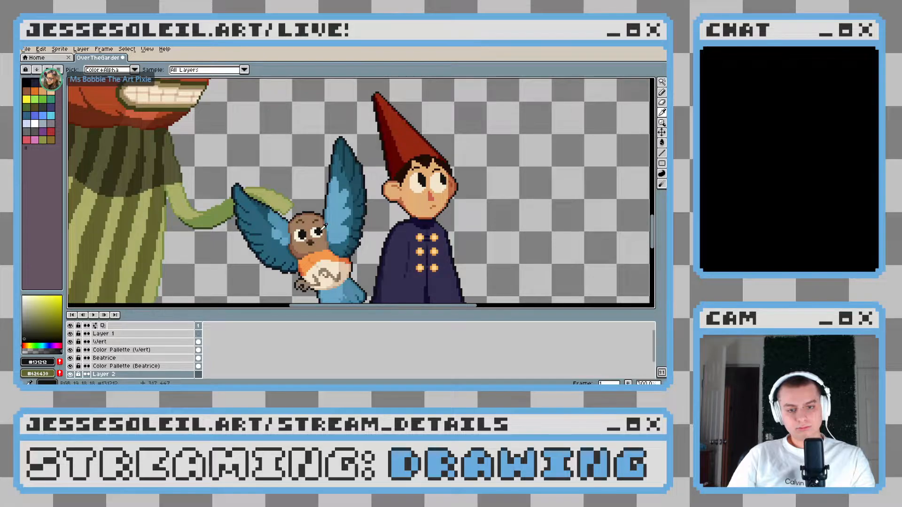
pyautogui.moveTo(226, 136)
pyautogui.mouseDown()
pyautogui.moveTo(314, 220)
pyautogui.moveTo(263, 198)
pyautogui.mouseUp()
pyautogui.scroll(2, 244, 135)
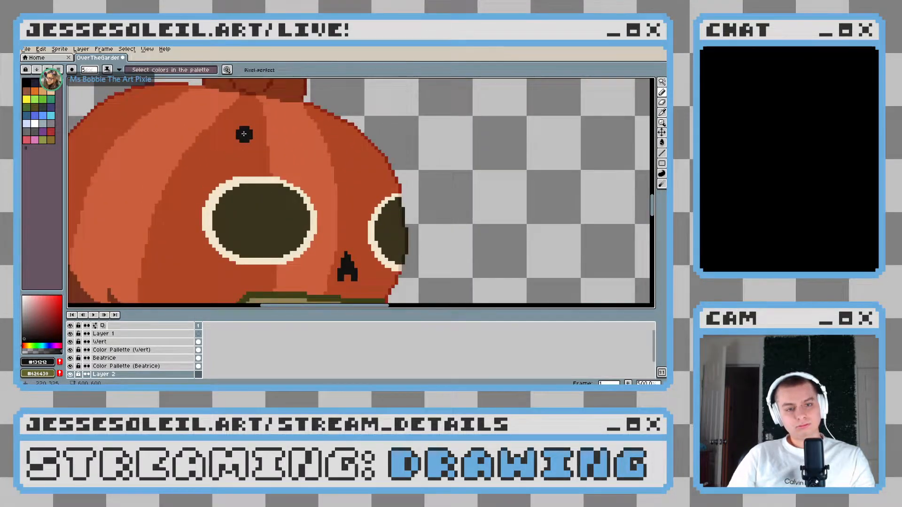
pyautogui.moveTo(244, 134); pyautogui.dragTo(241, 233)
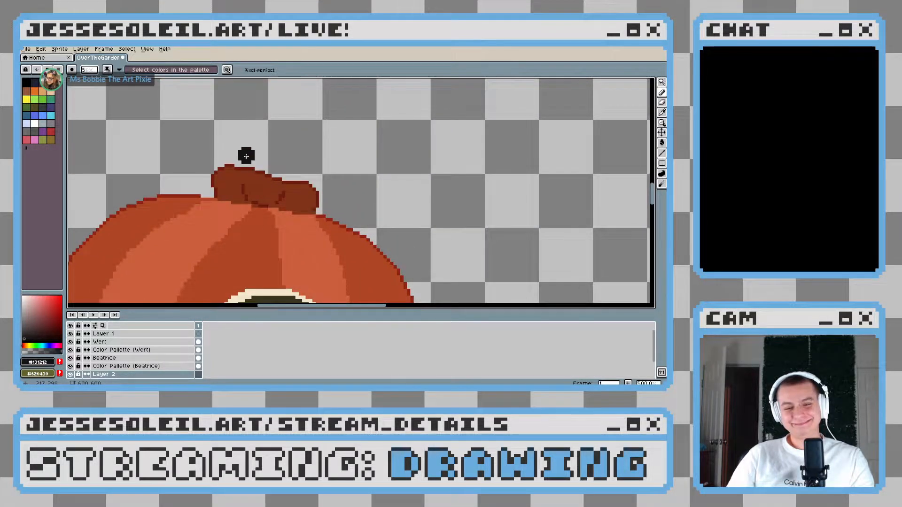
pyautogui.moveTo(246, 156); pyautogui.dragTo(253, 220)
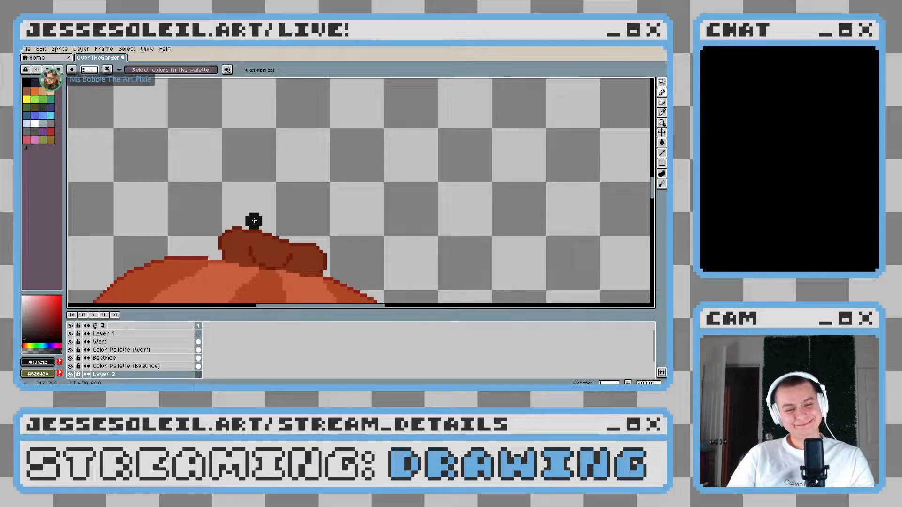
# Paint a small black oval over the pumpkin's stem with a 7 px pencil, undoing misplaced strokes
pyautogui.press('+')
pyautogui.press('+')
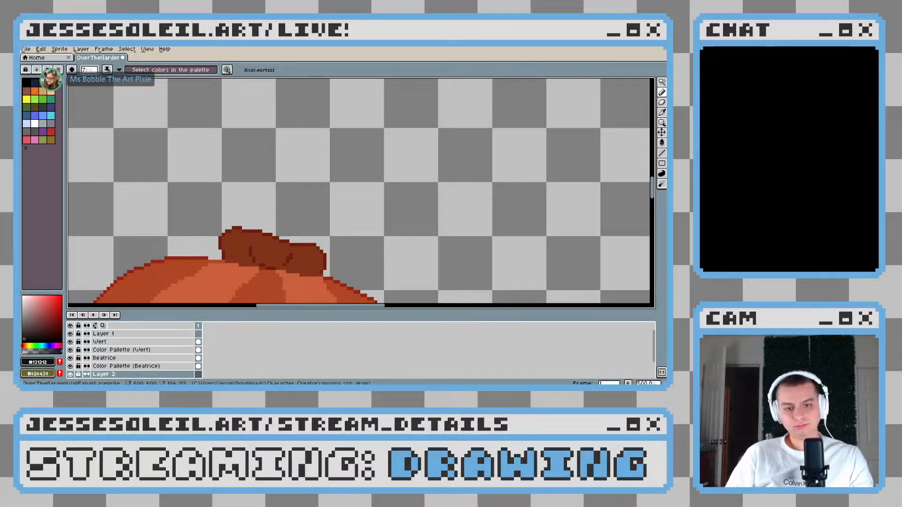
pyautogui.scroll(1, 292, 219)
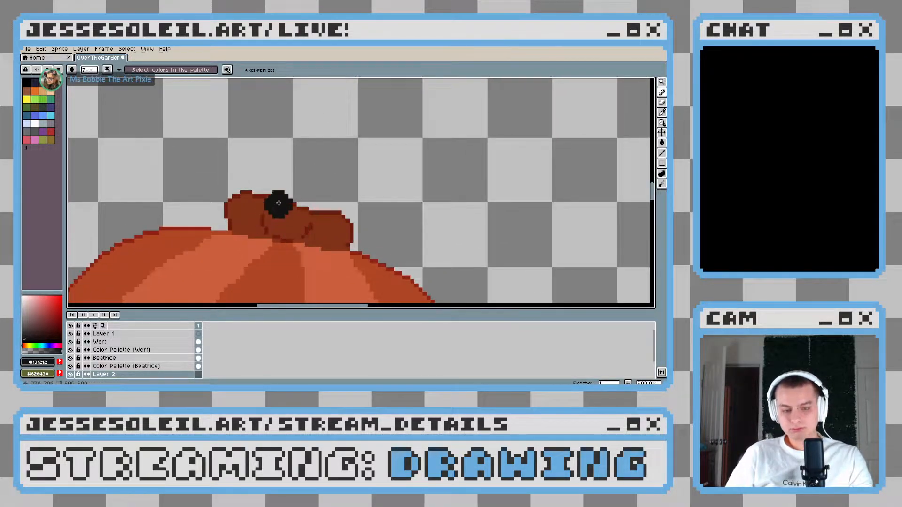
pyautogui.moveTo(247, 163); pyautogui.dragTo(273, 175)
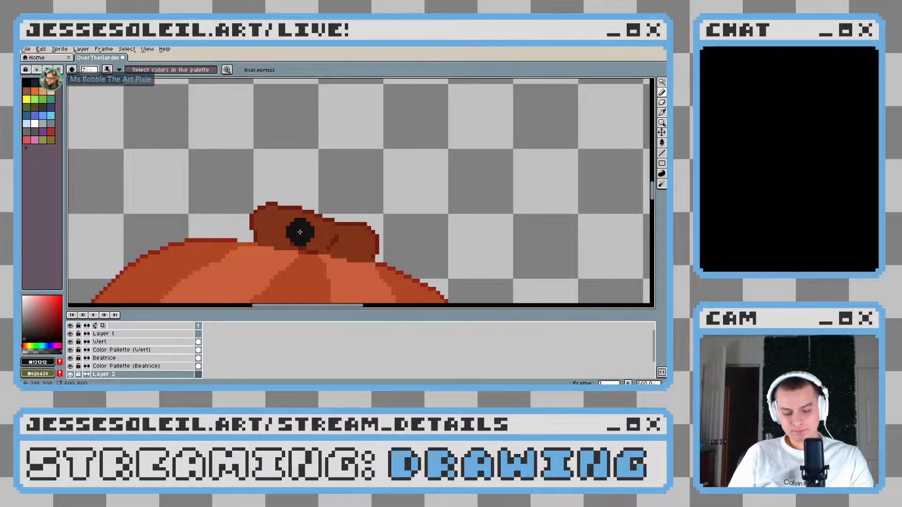
pyautogui.moveTo(300, 232); pyautogui.dragTo(312, 236)
pyautogui.hotkey('ctrl', 'z')
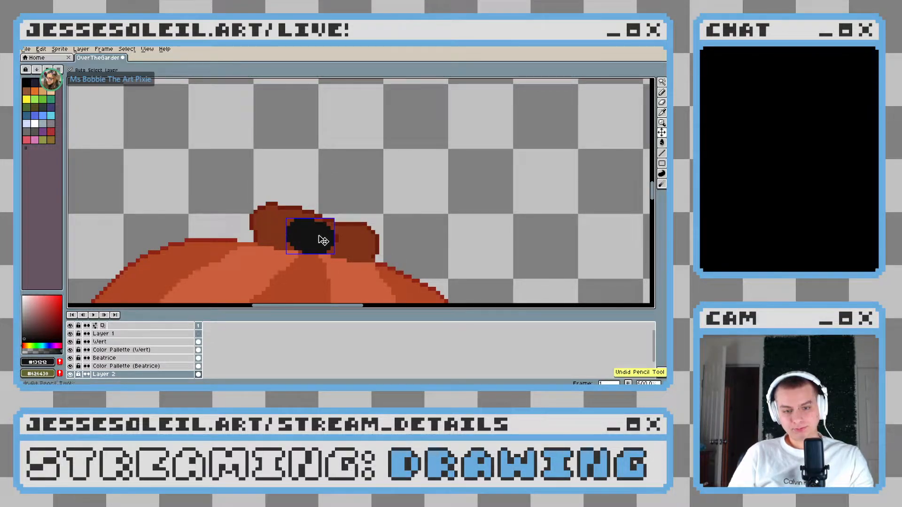
pyautogui.hotkey('ctrl', 'z')
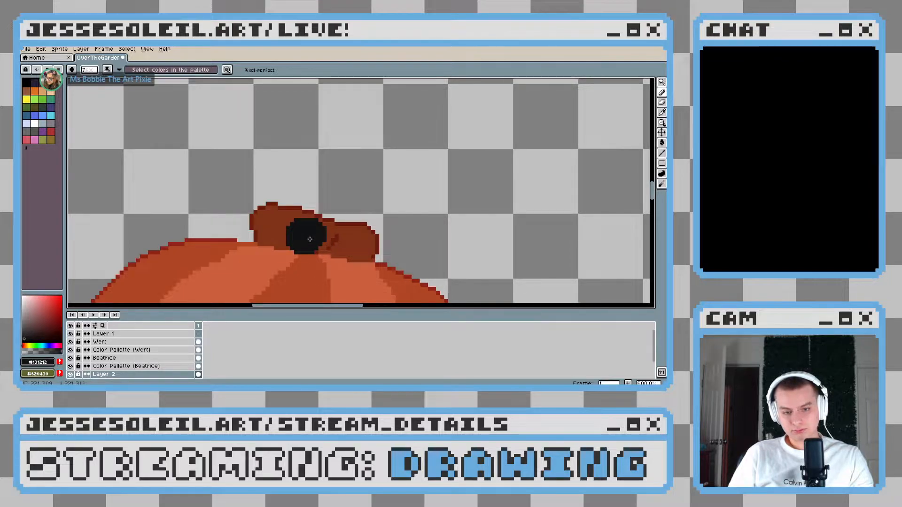
pyautogui.moveTo(310, 240); pyautogui.dragTo(297, 223)
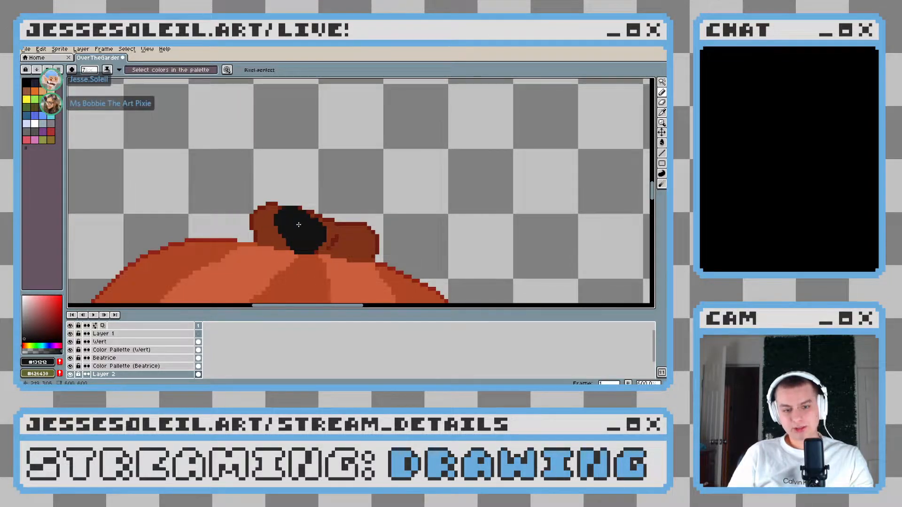
pyautogui.press('v')
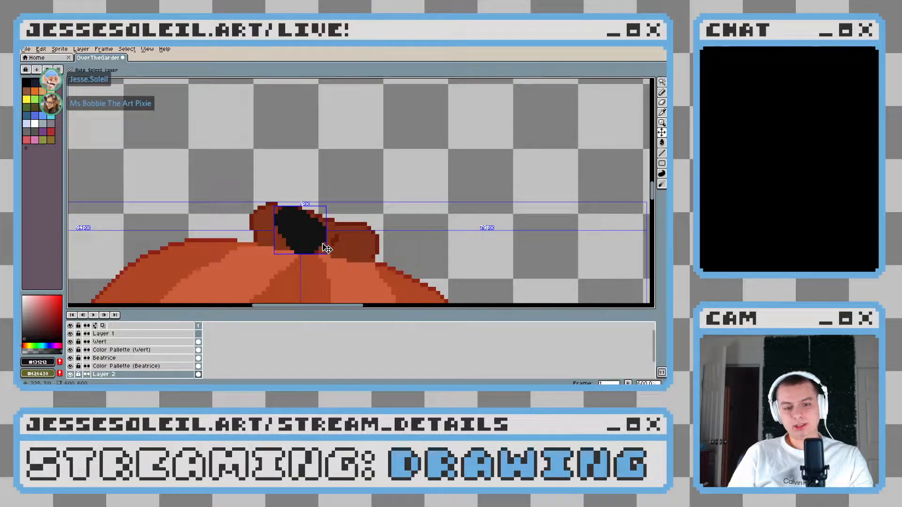
pyautogui.press('b')
pyautogui.click(322, 212)
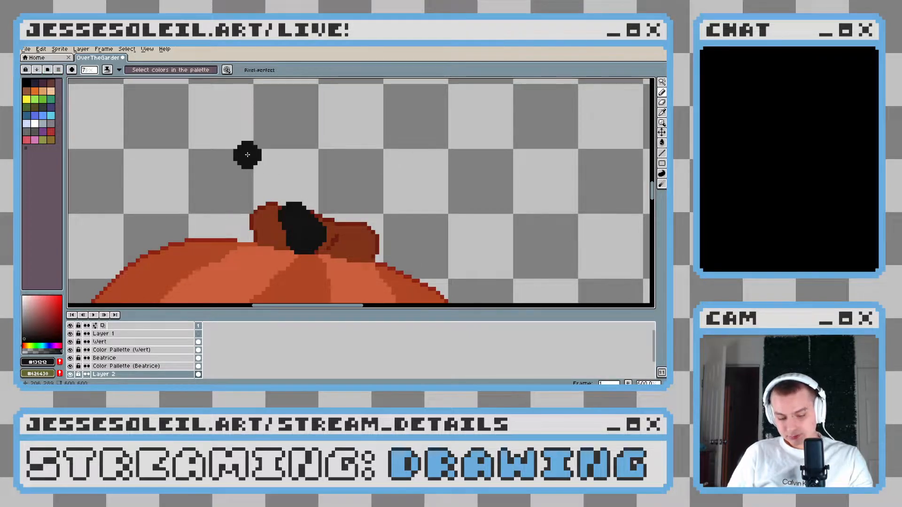
# Extend the black shape upward from the stem into a solid tapering head with two pointed ears
pyautogui.moveTo(248, 155); pyautogui.dragTo(286, 192)
pyautogui.hotkey('ctrl', 'z')
pyautogui.moveTo(254, 154)
pyautogui.mouseDown()
pyautogui.moveTo(271, 164)
pyautogui.moveTo(293, 215)
pyautogui.mouseUp()
pyautogui.moveTo(281, 159)
pyautogui.mouseDown()
pyautogui.moveTo(327, 167)
pyautogui.moveTo(314, 171)
pyautogui.moveTo(363, 147)
pyautogui.moveTo(309, 189)
pyautogui.moveTo(345, 167)
pyautogui.moveTo(333, 190)
pyautogui.moveTo(350, 164)
pyautogui.moveTo(322, 226)
pyautogui.mouseUp()
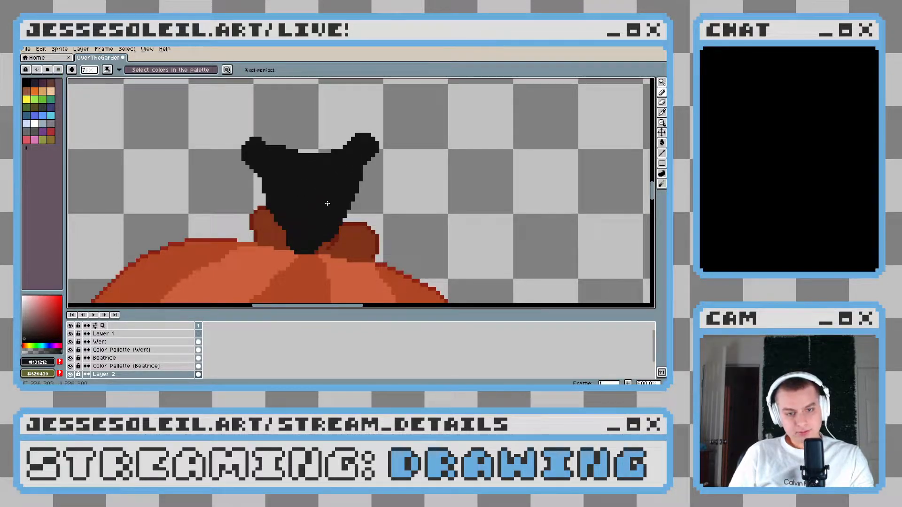
# Trim the outer tips of the black head's ears with the Eraser
pyautogui.press('e')
pyautogui.moveTo(353, 135); pyautogui.dragTo(365, 135)
pyautogui.scroll(-8, 376, 156)
pyautogui.scroll(3, 376, 156)
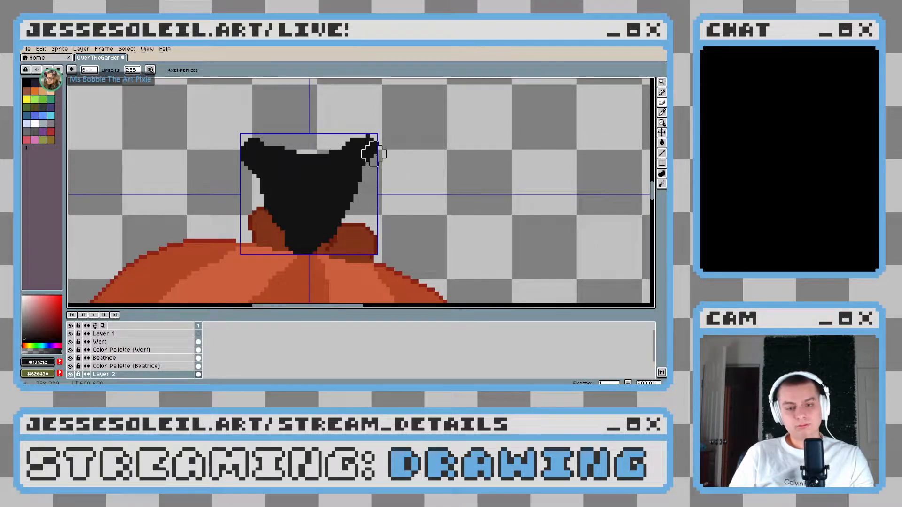
pyautogui.moveTo(352, 127)
pyautogui.mouseDown()
pyautogui.moveTo(383, 136)
pyautogui.moveTo(384, 160)
pyautogui.mouseUp()
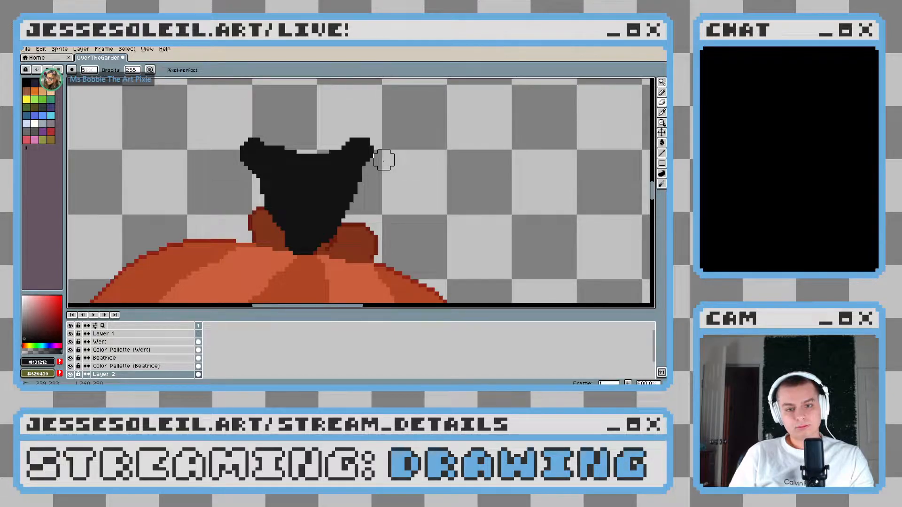
pyautogui.hotkey('ctrl', 'z')
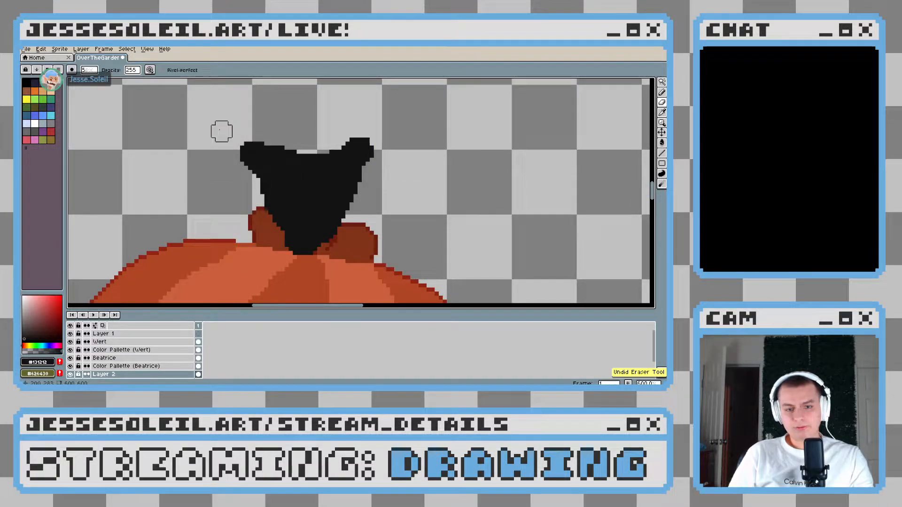
pyautogui.scroll(-3, 377, 165)
pyautogui.scroll(3, 382, 165)
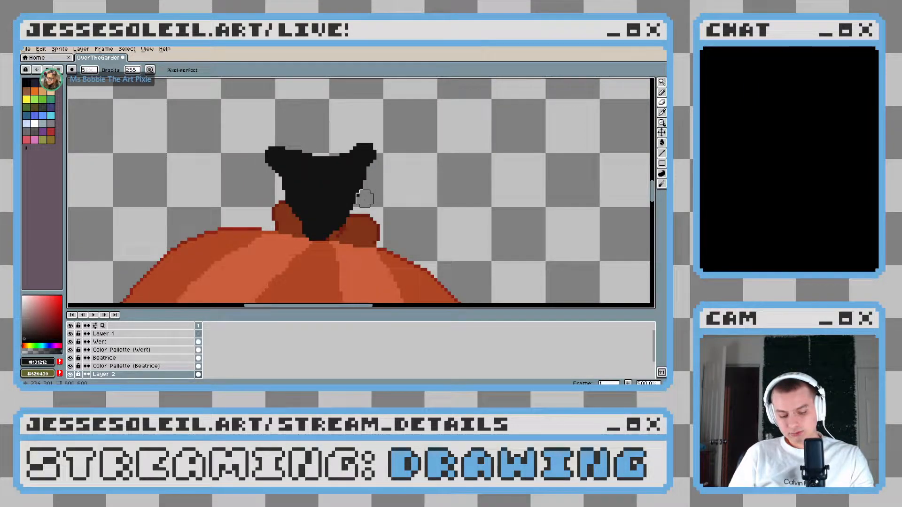
# Shave both ears of the black head shorter and narrower with a 5 px eraser
pyautogui.press('b')
pyautogui.press('e')
pyautogui.moveTo(288, 141)
pyautogui.mouseDown()
pyautogui.moveTo(269, 141)
pyautogui.moveTo(260, 158)
pyautogui.moveTo(263, 177)
pyautogui.mouseUp()
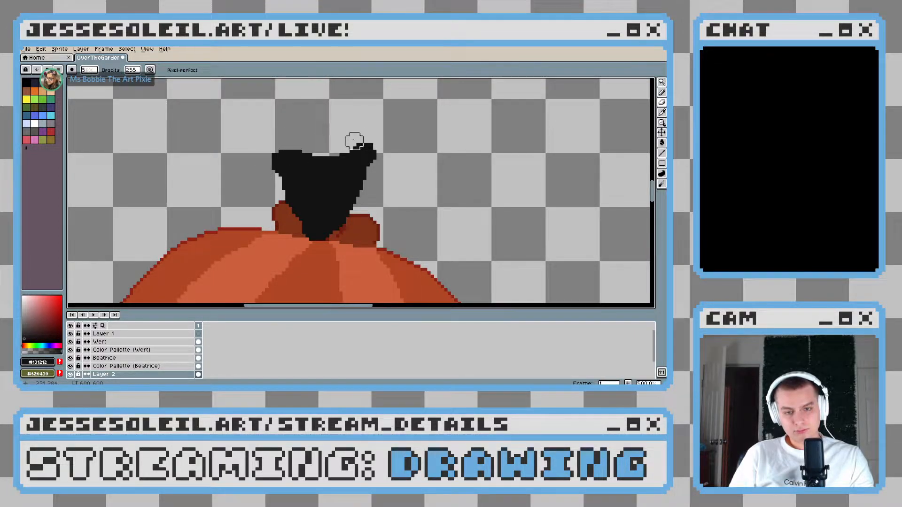
pyautogui.moveTo(392, 151)
pyautogui.mouseDown()
pyautogui.moveTo(371, 131)
pyautogui.moveTo(343, 137)
pyautogui.moveTo(385, 148)
pyautogui.moveTo(378, 178)
pyautogui.mouseUp()
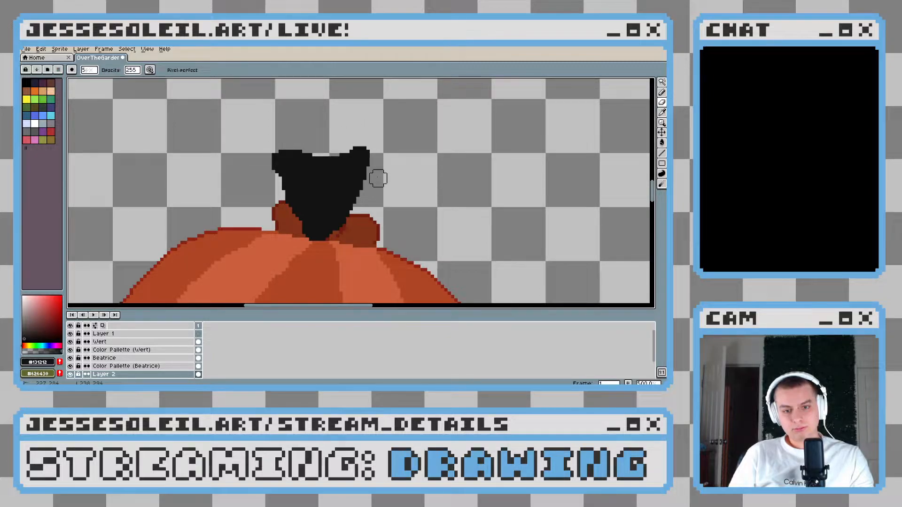
pyautogui.moveTo(356, 140); pyautogui.dragTo(392, 151)
pyautogui.scroll(-5, 385, 209)
pyautogui.scroll(5, 385, 210)
pyautogui.moveTo(355, 210); pyautogui.dragTo(331, 211)
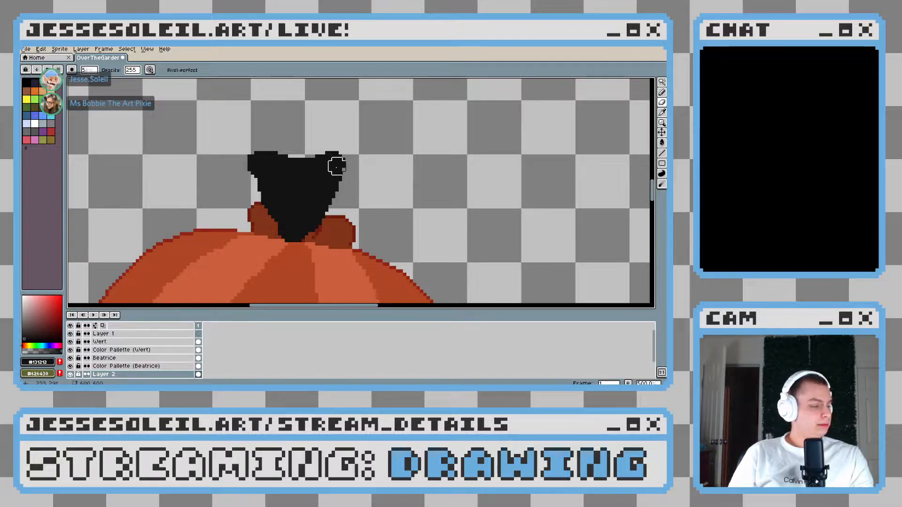
# Erase the black shape above the pumpkin and delete Layer 2
pyautogui.moveTo(360, 151)
pyautogui.mouseDown()
pyautogui.moveTo(396, 139)
pyautogui.moveTo(255, 203)
pyautogui.moveTo(381, 207)
pyautogui.mouseUp()
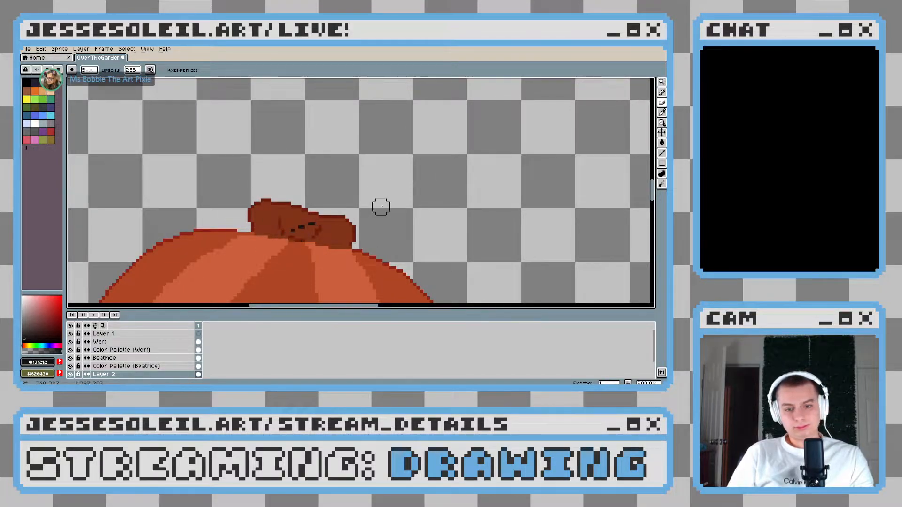
pyautogui.scroll(-2, 303, 191)
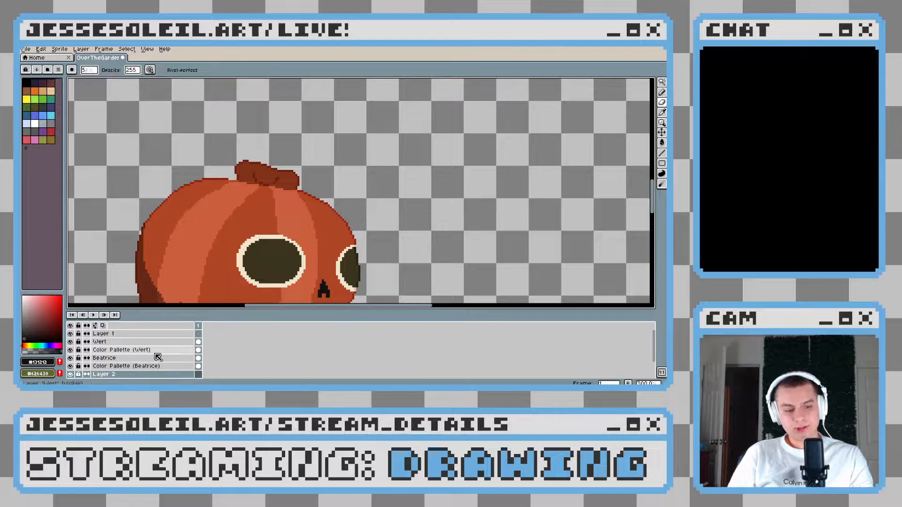
pyautogui.scroll(-2, 158, 357)
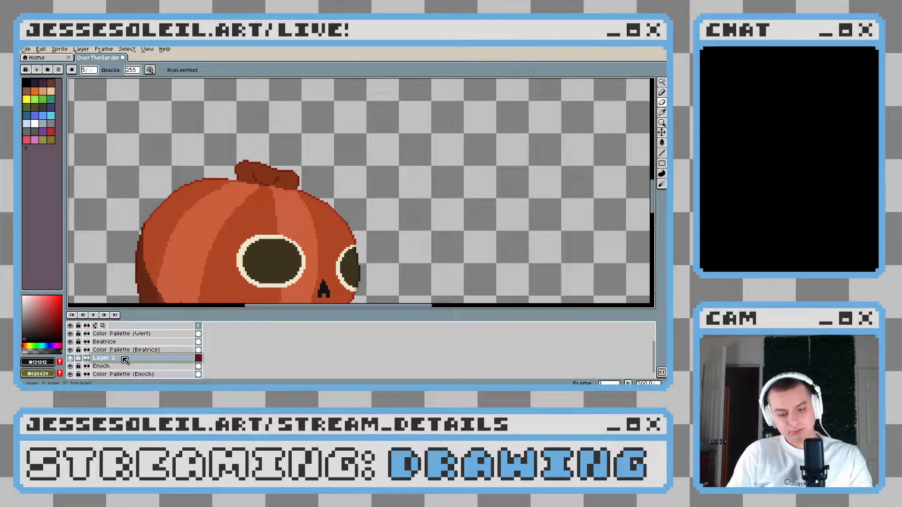
pyautogui.press('Delete')
# Make Layer 1 at the top of the stack active and switch to the Move tool
pyautogui.scroll(2, 125, 355)
pyautogui.click(128, 333)
pyautogui.scroll(-1, 272, 264)
pyautogui.moveTo(271, 264); pyautogui.dragTo(256, 201)
pyautogui.scroll(-2, 266, 211)
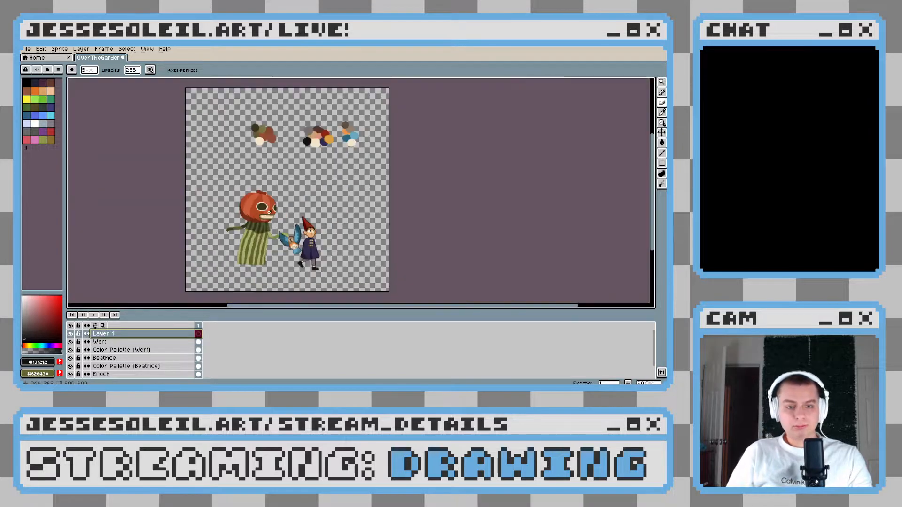
pyautogui.scroll(2, 281, 225)
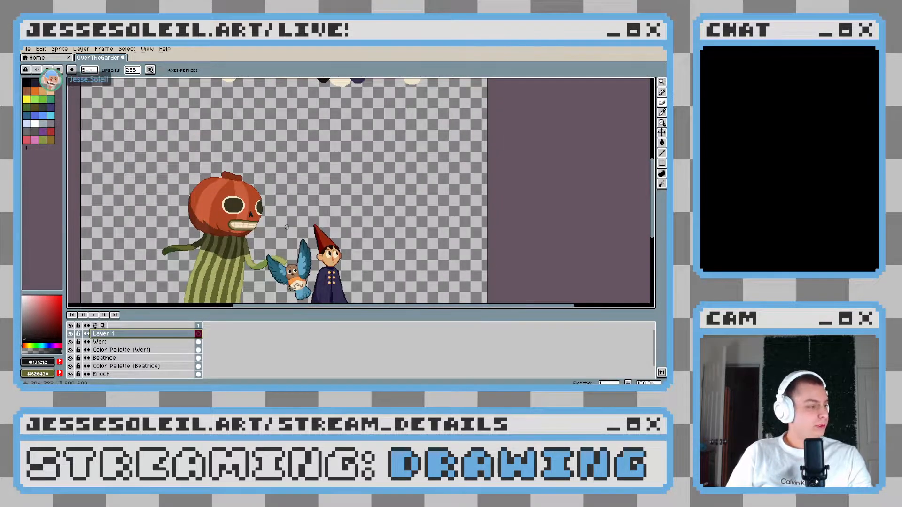
pyautogui.click(661, 132)
pyautogui.click(324, 190)
pyautogui.scroll(-1, 316, 207)
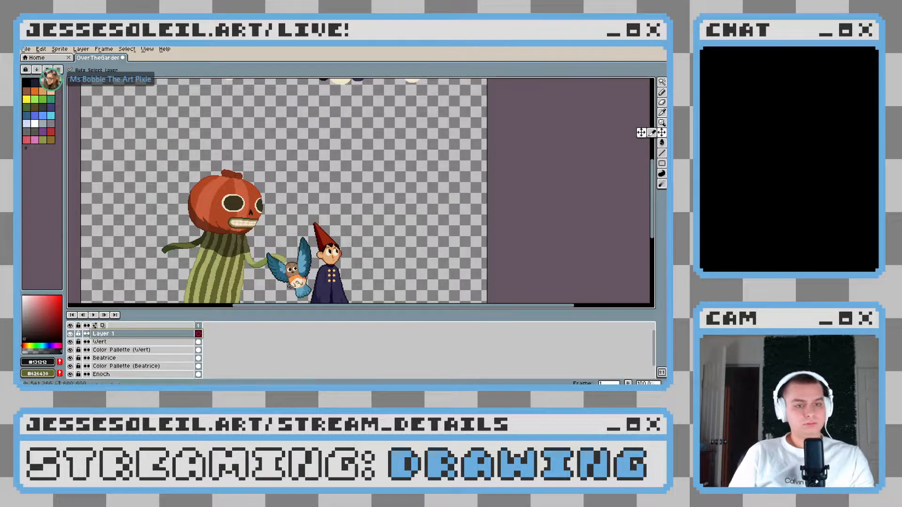
# Create a new 640 × 640 sprite and paste the reference picture of the woodsman into it
pyautogui.click(40, 57)
pyautogui.click(25, 49)
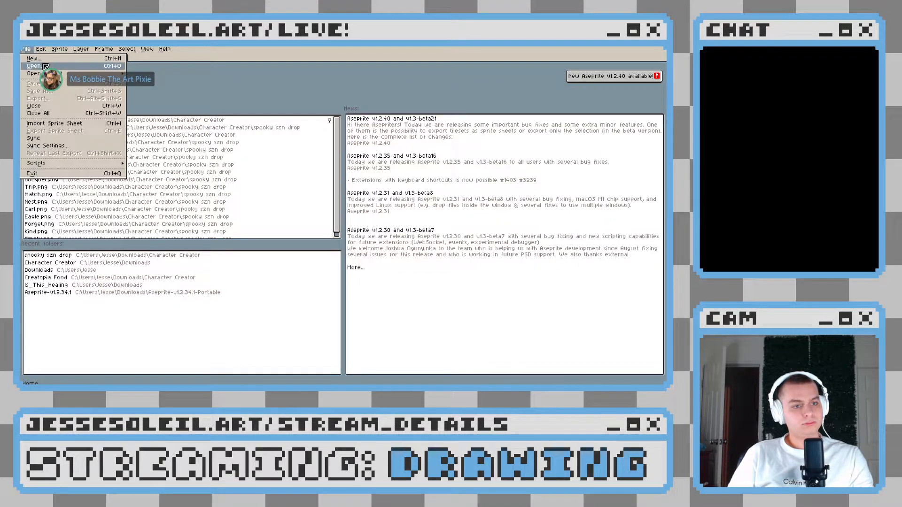
pyautogui.click(43, 61)
pyautogui.click(330, 279)
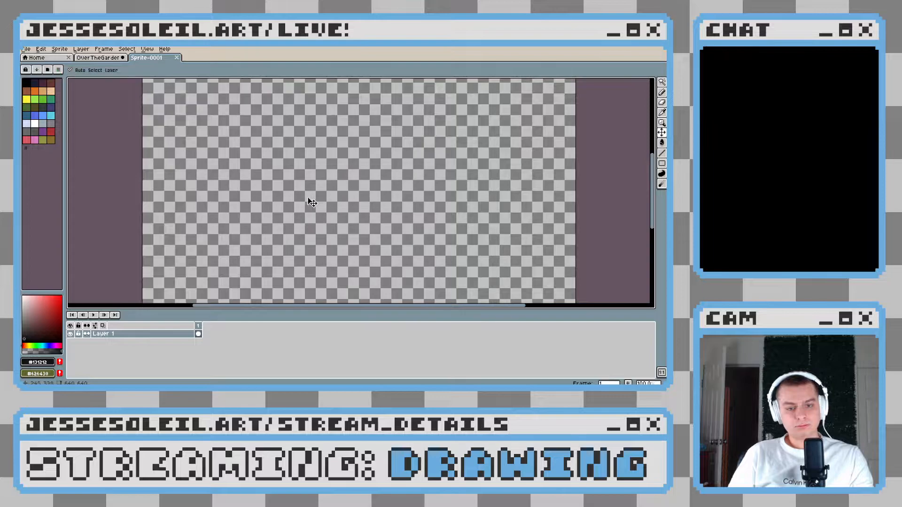
pyautogui.hotkey('ctrl', 'v')
pyautogui.scroll(3, 353, 202)
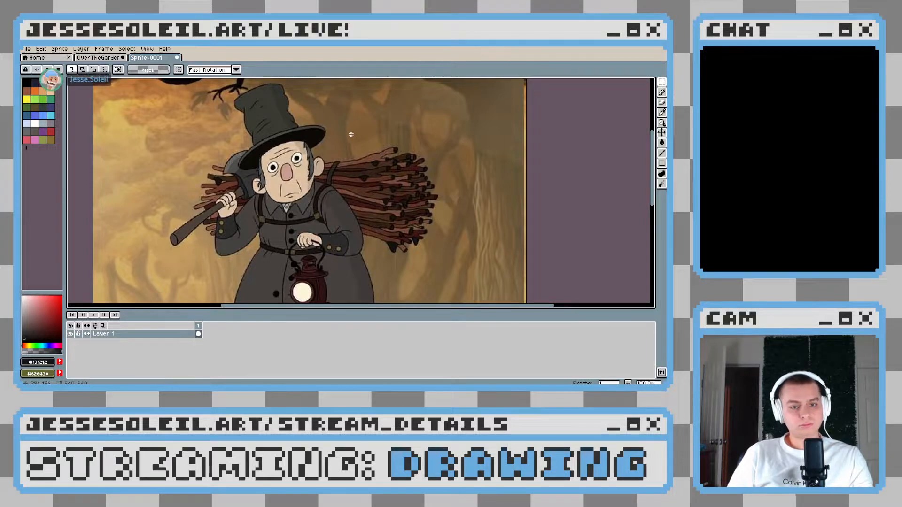
# Sample two dark tones from the woodsman's coat as the foreground and background colours
pyautogui.scroll(-2, 302, 162)
pyautogui.keyDown('alt'); pyautogui.click(333, 225); pyautogui.keyUp('alt')
pyautogui.press('x')
pyautogui.keyDown('alt'); pyautogui.click(349, 216); pyautogui.keyUp('alt')
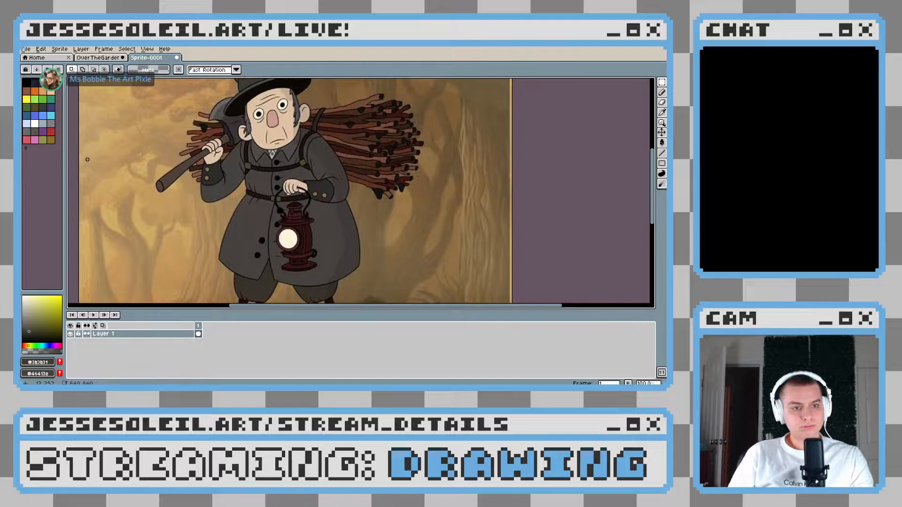
# Return to the OverTheGarden sprite and rename Layer 1 as "Color Palette (The Woodsman)"
pyautogui.click(98, 57)
pyautogui.doubleClick(117, 334)
pyautogui.write('Color ')
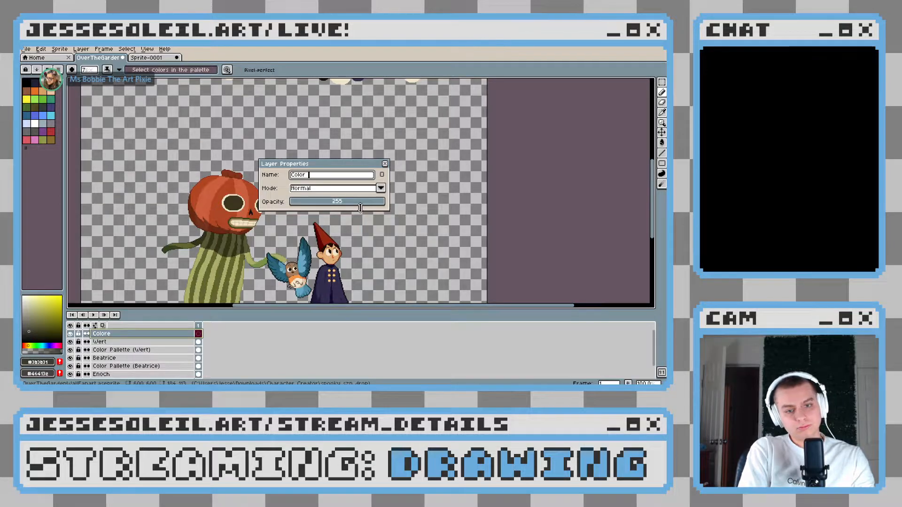
pyautogui.write('Pallette (The')
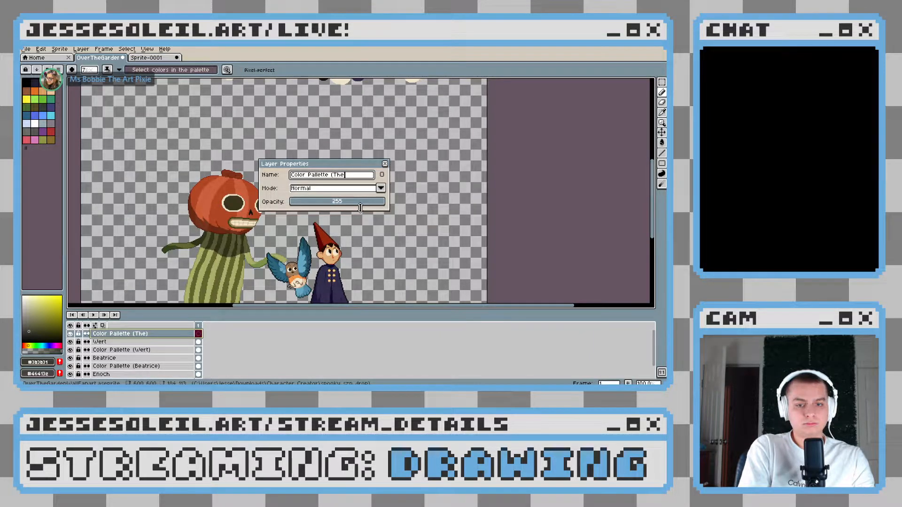
pyautogui.write('Woodsman')
pyautogui.press('Return')
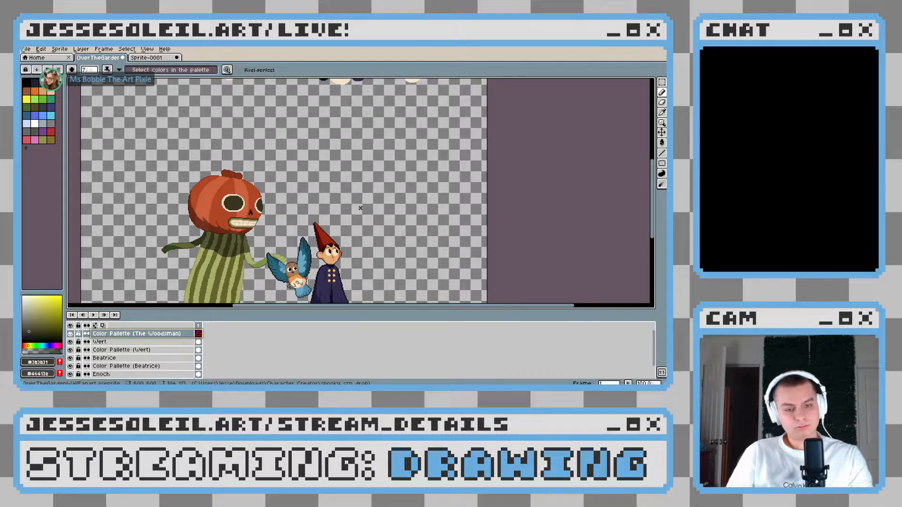
# Set the pencil size to 14 px for painting in the empty area below the existing colour swatches
pyautogui.scroll(16, 348, 190)
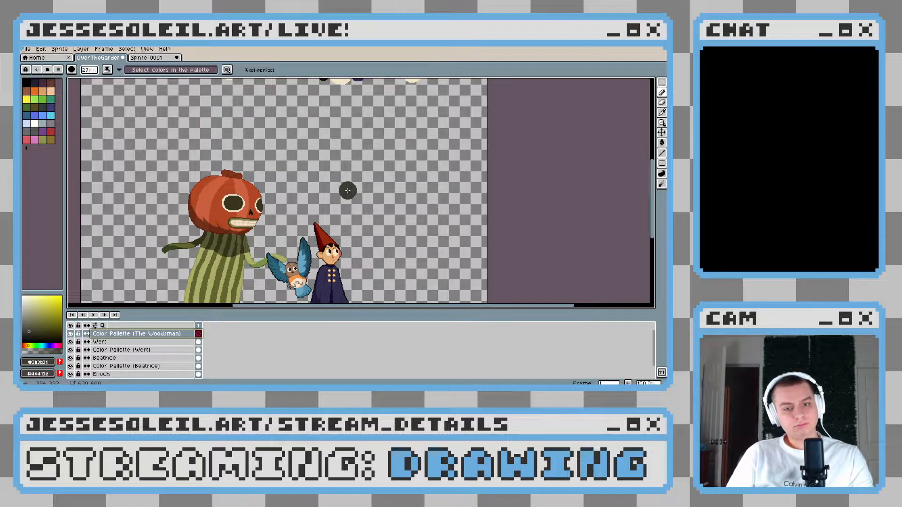
pyautogui.scroll(-7, 348, 191)
pyautogui.moveTo(301, 99)
pyautogui.mouseDown()
pyautogui.moveTo(294, 174)
pyautogui.moveTo(255, 236)
pyautogui.mouseUp()
pyautogui.scroll(2, 294, 173)
pyautogui.scroll(-2, 255, 237)
pyautogui.scroll(1, 282, 237)
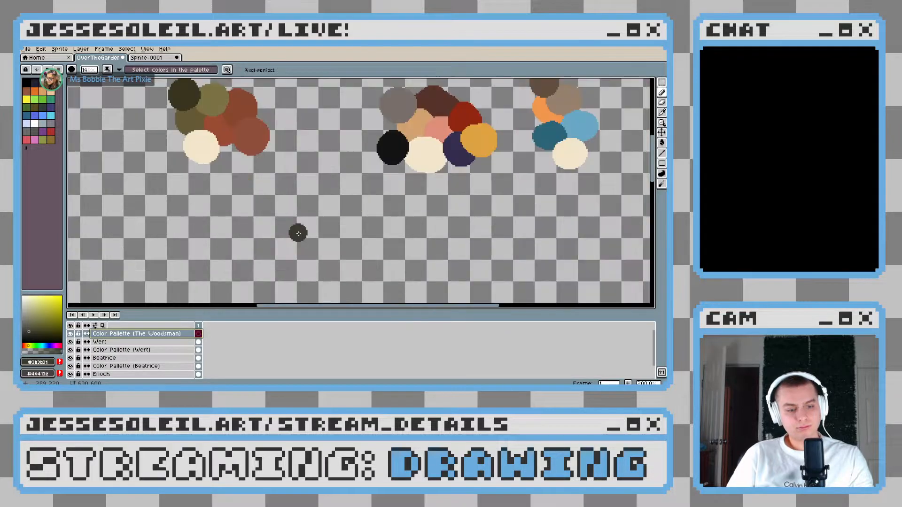
pyautogui.scroll(2, 310, 238)
pyautogui.press('x')
pyautogui.scroll(1, 310, 238)
pyautogui.press('x')
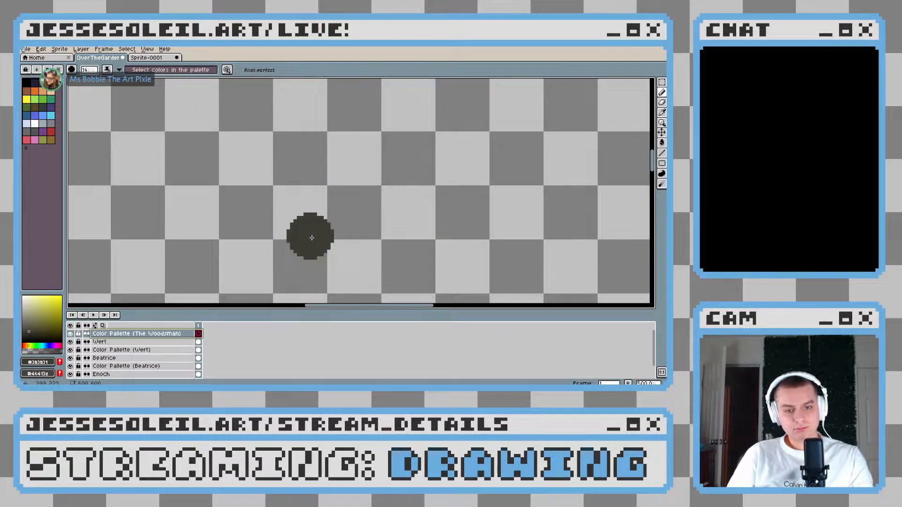
pyautogui.press('x')
# Paint a warm dark-grey swatch and an overlapping darker olive swatch on the Woodsman palette layer
pyautogui.press('x')
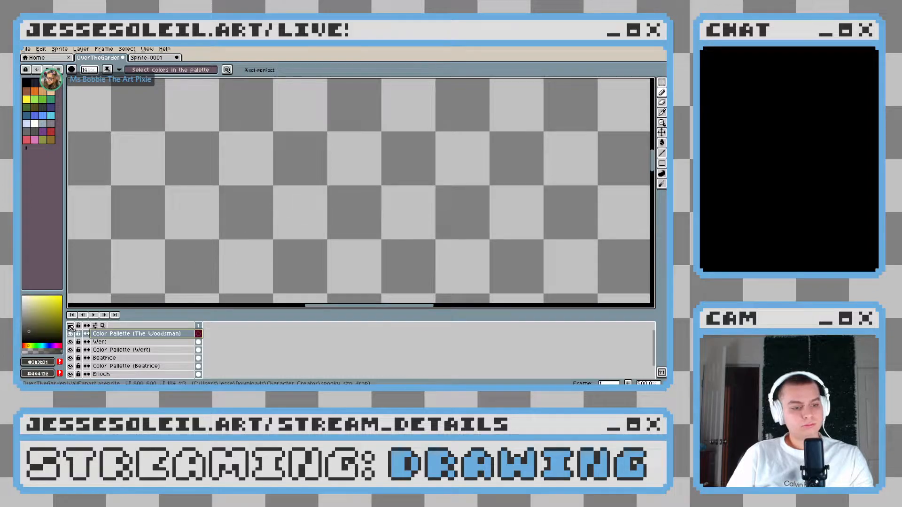
pyautogui.press('x')
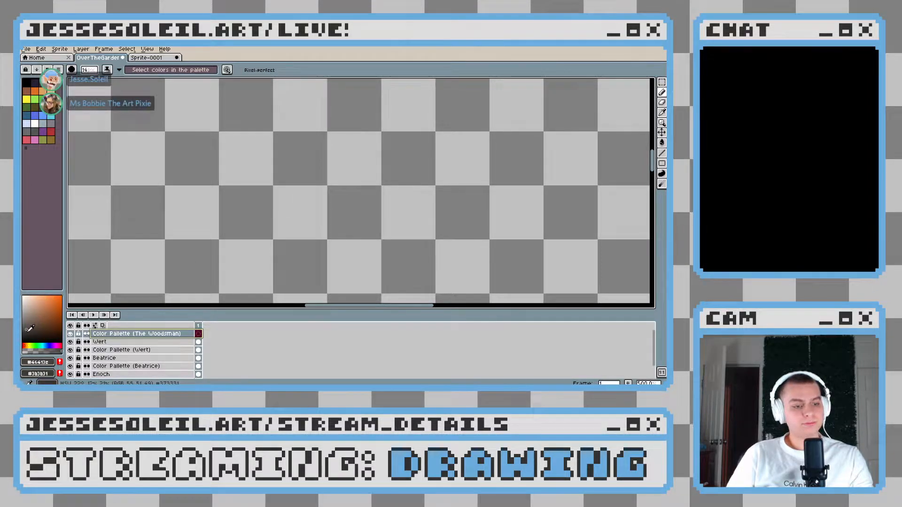
pyautogui.moveTo(288, 181)
pyautogui.mouseDown()
pyautogui.moveTo(277, 214)
pyautogui.moveTo(334, 206)
pyautogui.moveTo(349, 235)
pyautogui.mouseUp()
pyautogui.press('x')
pyautogui.click(31, 334)
pyautogui.scroll(-3, 349, 235)
pyautogui.scroll(3, 350, 235)
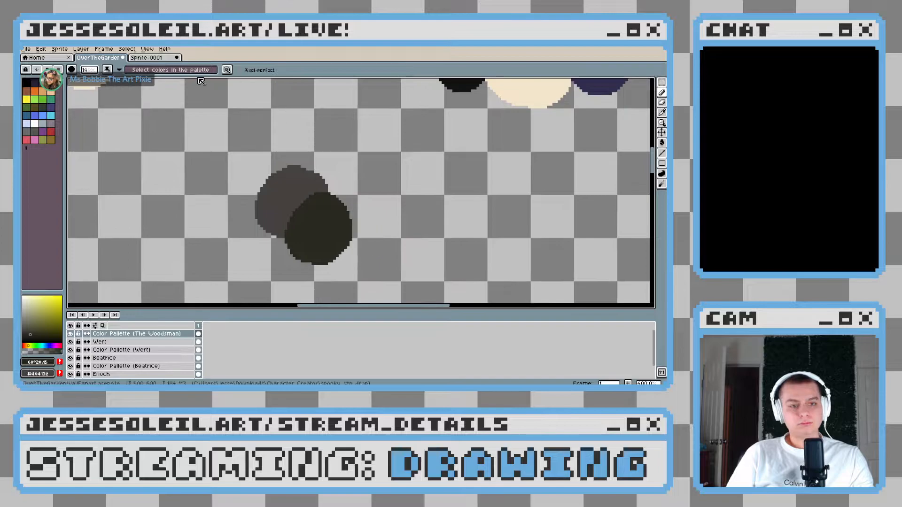
# Undo the swatches painted on the Woodsman palette layer
pyautogui.click(147, 57)
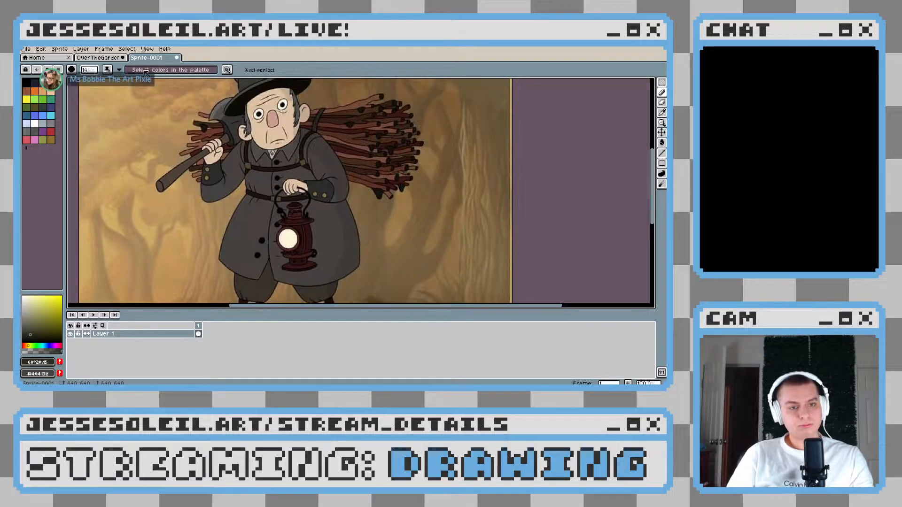
pyautogui.hotkey('ctrl', 'shift', 'Tab')
pyautogui.hotkey('ctrl', 'z')
pyautogui.hotkey('ctrl', 'z')
pyautogui.hotkey('ctrl', 'z')
pyautogui.hotkey('ctrl', 'z')
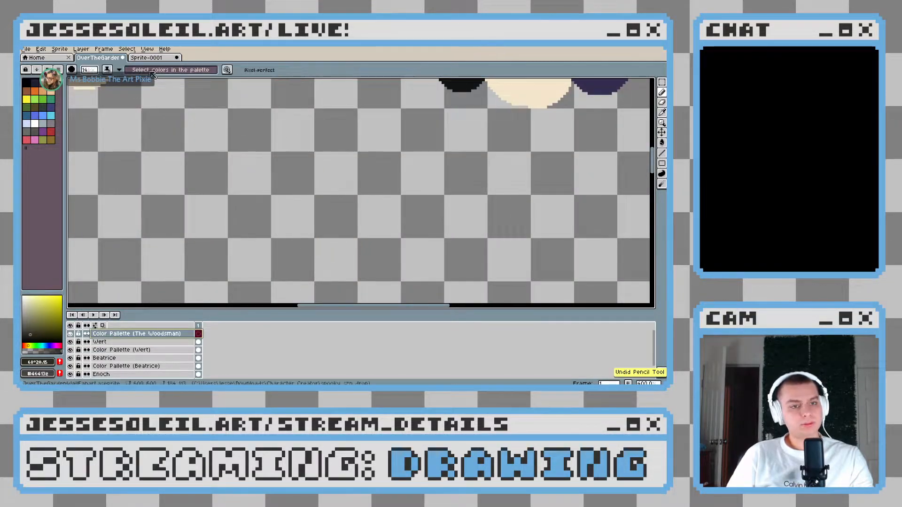
# Sample the coat's warm dark grey from the reference image and paint a rounded swatch on the Woodsman palette layer
pyautogui.click(150, 59)
pyautogui.keyDown('alt'); pyautogui.click(334, 230); pyautogui.keyUp('alt')
pyautogui.click(102, 60)
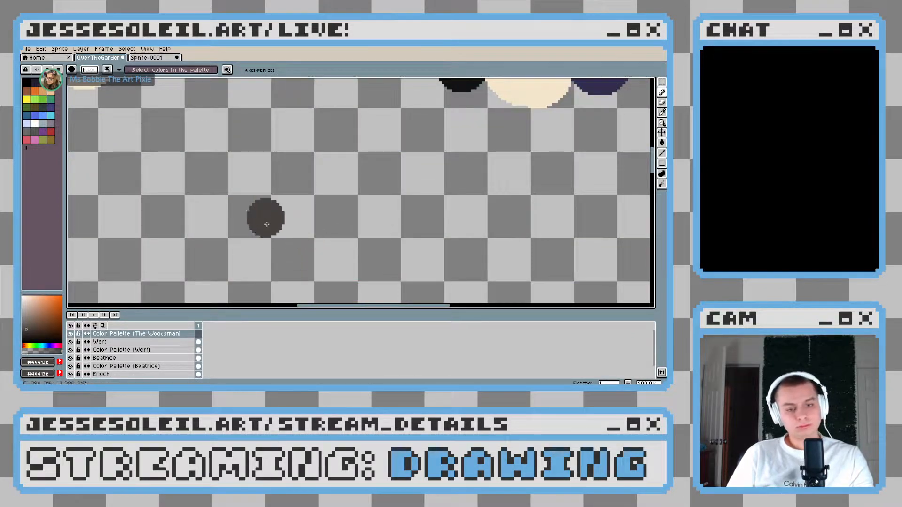
pyautogui.moveTo(266, 224); pyautogui.dragTo(295, 216)
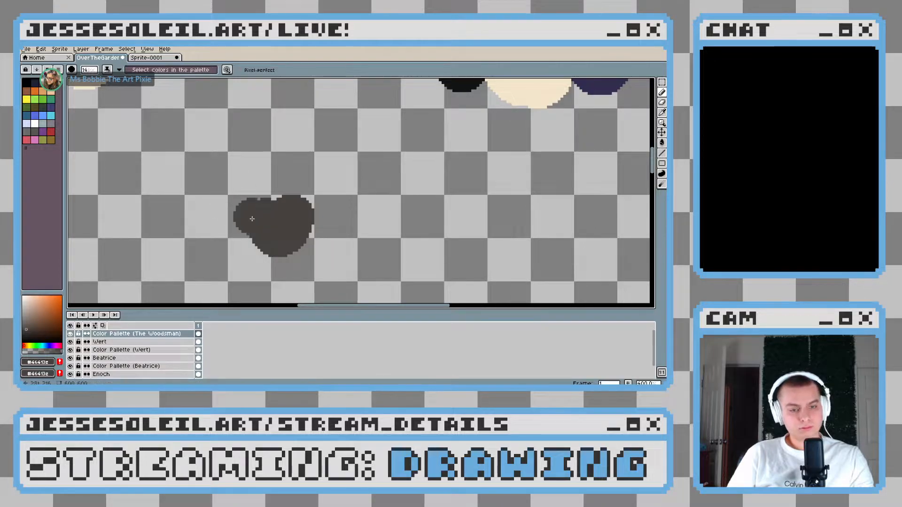
pyautogui.click(281, 202)
# Check the woodsman reference, pick a coral red from the existing artwork, and paint its swatch beside the dark grey one
pyautogui.click(149, 58)
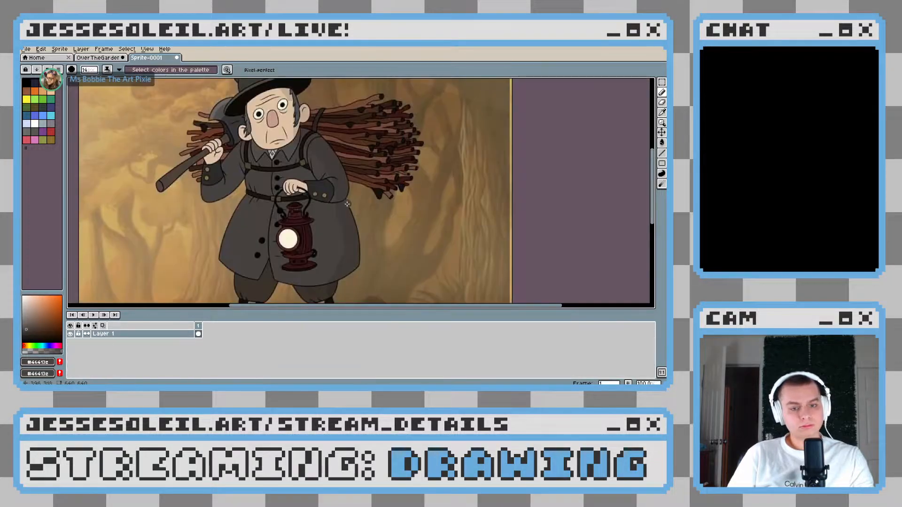
pyautogui.moveTo(259, 174); pyautogui.dragTo(260, 238)
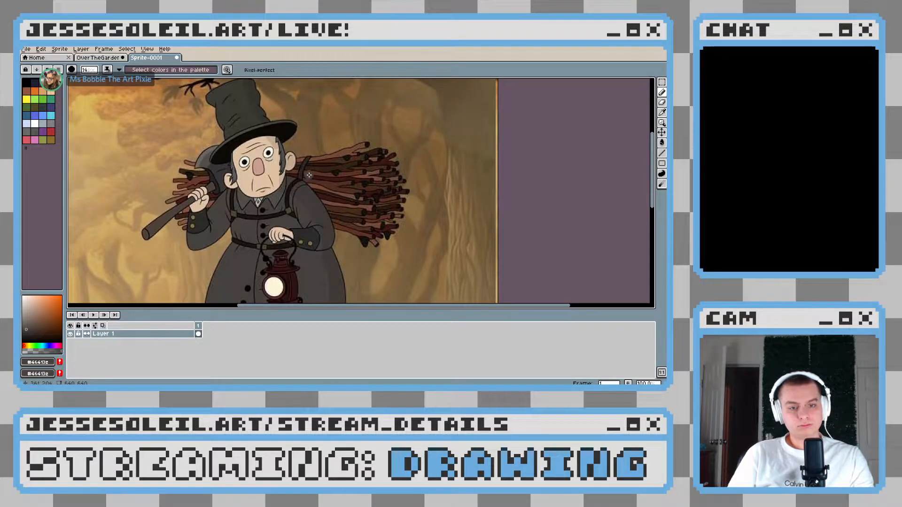
pyautogui.hotkey('ctrl', 'shift', 'Tab')
pyautogui.scroll(-3, 301, 228)
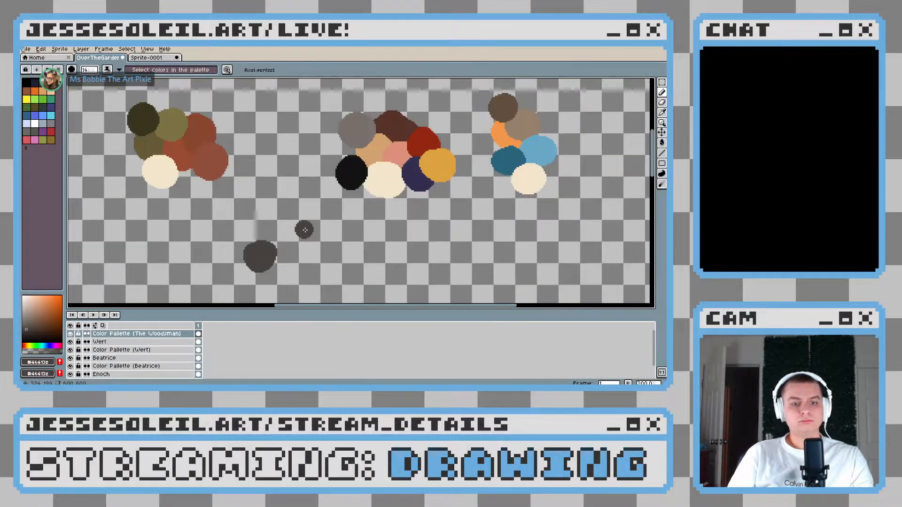
pyautogui.keyDown('alt'); pyautogui.click(397, 151); pyautogui.keyUp('alt')
pyautogui.moveTo(275, 269)
pyautogui.mouseDown()
pyautogui.moveTo(312, 233)
pyautogui.moveTo(282, 70)
pyautogui.mouseUp()
pyautogui.hotkey('ctrl', 'z')
pyautogui.moveTo(289, 230)
pyautogui.mouseDown()
pyautogui.moveTo(283, 116)
pyautogui.moveTo(284, 291)
pyautogui.mouseUp()
pyautogui.keyDown('alt'); pyautogui.click(335, 227); pyautogui.keyUp('alt')
pyautogui.moveTo(234, 136); pyautogui.dragTo(237, 137)
# Sample cream from Wert's eye and tan from his face, and add a swatch of each to the Woodsman palette
pyautogui.moveTo(323, 201); pyautogui.dragTo(296, 101)
pyautogui.moveTo(314, 232); pyautogui.dragTo(319, 190)
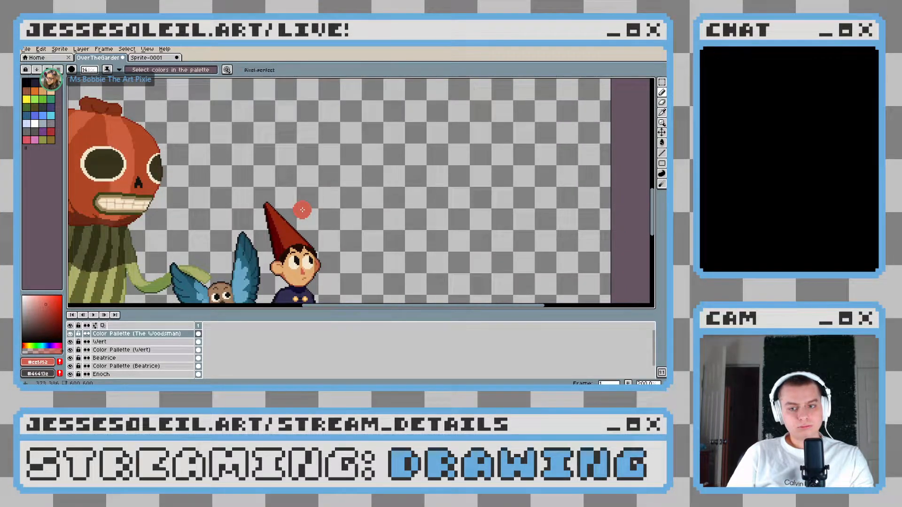
pyautogui.keyDown('alt'); pyautogui.click(307, 264); pyautogui.keyUp('alt')
pyautogui.moveTo(229, 107); pyautogui.dragTo(302, 218)
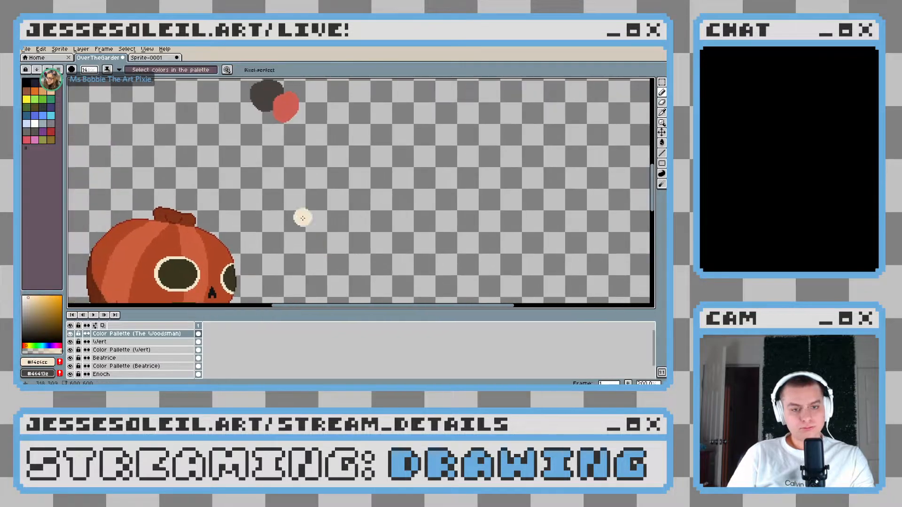
pyautogui.moveTo(263, 115); pyautogui.dragTo(273, 112)
pyautogui.moveTo(336, 208)
pyautogui.mouseDown()
pyautogui.moveTo(286, 88)
pyautogui.moveTo(291, 274)
pyautogui.mouseUp()
pyautogui.keyDown('alt'); pyautogui.click(317, 268); pyautogui.keyUp('alt')
pyautogui.moveTo(228, 151); pyautogui.dragTo(223, 158)
# Sample terracotta and red-brown shades from the existing artwork and add their swatches below the tan one
pyautogui.moveTo(328, 236); pyautogui.dragTo(272, 54)
pyautogui.scroll(3, 288, 229)
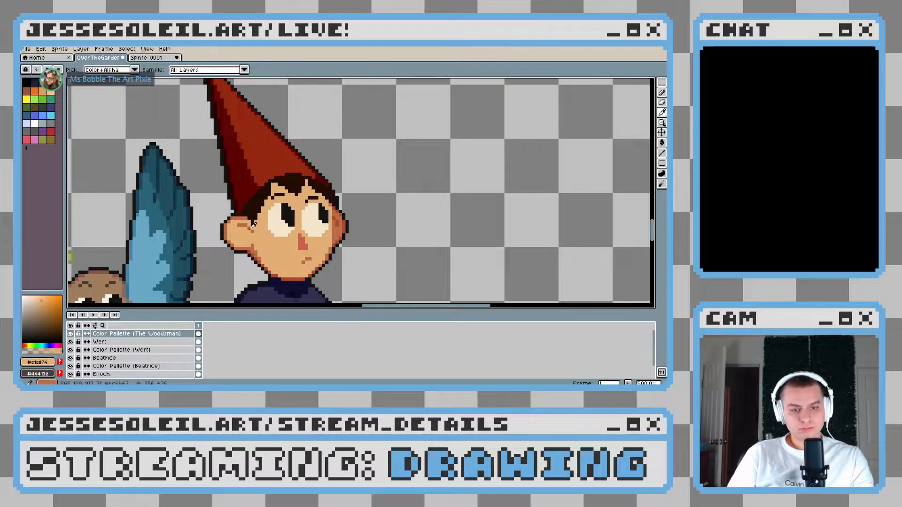
pyautogui.keyDown('alt'); pyautogui.click(236, 217); pyautogui.keyUp('alt')
pyautogui.scroll(-2, 235, 143)
pyautogui.moveTo(235, 137); pyautogui.dragTo(263, 295)
pyautogui.scroll(-1, 206, 178)
pyautogui.moveTo(263, 204)
pyautogui.mouseDown()
pyautogui.moveTo(259, 105)
pyautogui.moveTo(324, 258)
pyautogui.mouseUp()
pyautogui.scroll(-1, 266, 153)
pyautogui.scroll(3, 280, 197)
pyautogui.press('alt')
pyautogui.moveTo(193, 118)
pyautogui.mouseDown()
pyautogui.moveTo(281, 228)
pyautogui.moveTo(247, 298)
pyautogui.mouseUp()
pyautogui.moveTo(219, 183); pyautogui.dragTo(213, 189)
# Sample near-black from the existing artwork and paint a swatch beside the tan one in the Woodsman palette
pyautogui.moveTo(344, 232); pyautogui.dragTo(268, 163)
pyautogui.scroll(-2, 267, 163)
pyautogui.moveTo(320, 256)
pyautogui.mouseDown()
pyautogui.moveTo(259, 148)
pyautogui.moveTo(286, 243)
pyautogui.mouseUp()
pyautogui.keyDown('alt'); pyautogui.click(277, 276); pyautogui.keyUp('alt')
pyautogui.moveTo(211, 151); pyautogui.dragTo(228, 195)
pyautogui.moveTo(202, 161); pyautogui.dragTo(201, 166)
# Sample dark brown from the firewood bundle in the reference image and paint its swatch next to the terracotta one
pyautogui.moveTo(319, 285); pyautogui.dragTo(294, 200)
pyautogui.moveTo(292, 233); pyautogui.dragTo(268, 104)
pyautogui.moveTo(284, 170); pyautogui.dragTo(305, 253)
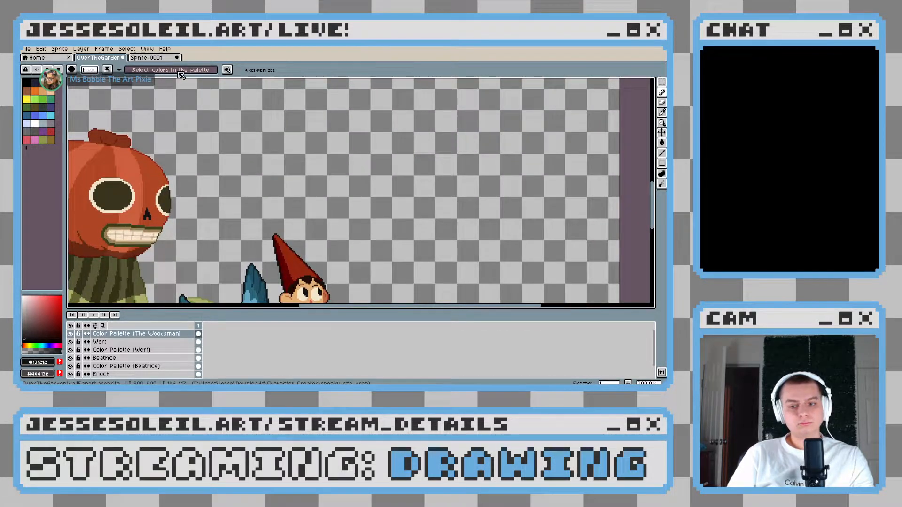
pyautogui.scroll(-5, 285, 226)
pyautogui.moveTo(285, 143); pyautogui.dragTo(286, 288)
pyautogui.moveTo(231, 121); pyautogui.dragTo(256, 294)
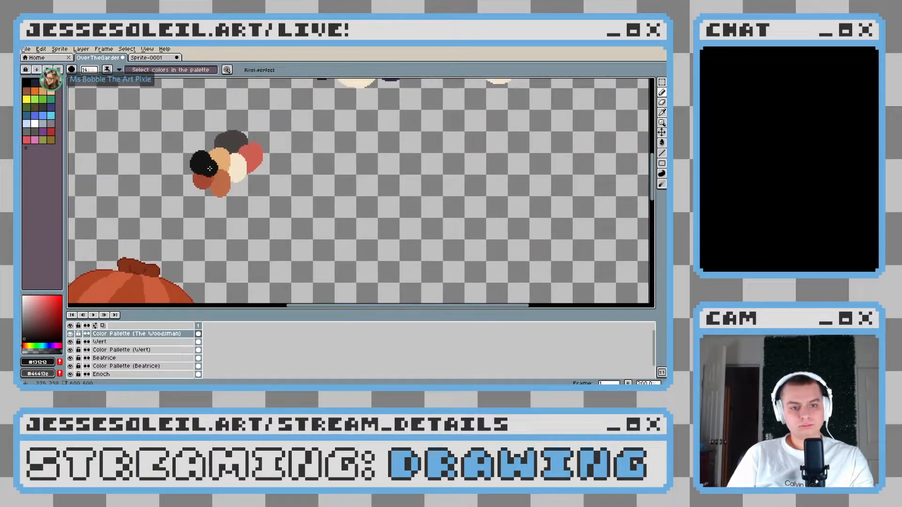
pyautogui.click(157, 58)
pyautogui.moveTo(352, 214); pyautogui.dragTo(345, 183)
pyautogui.press('i')
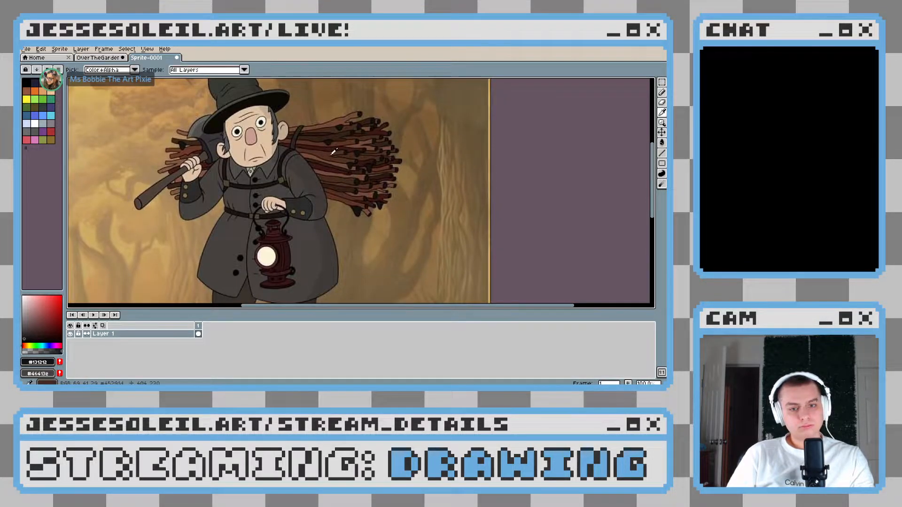
pyautogui.click(324, 152)
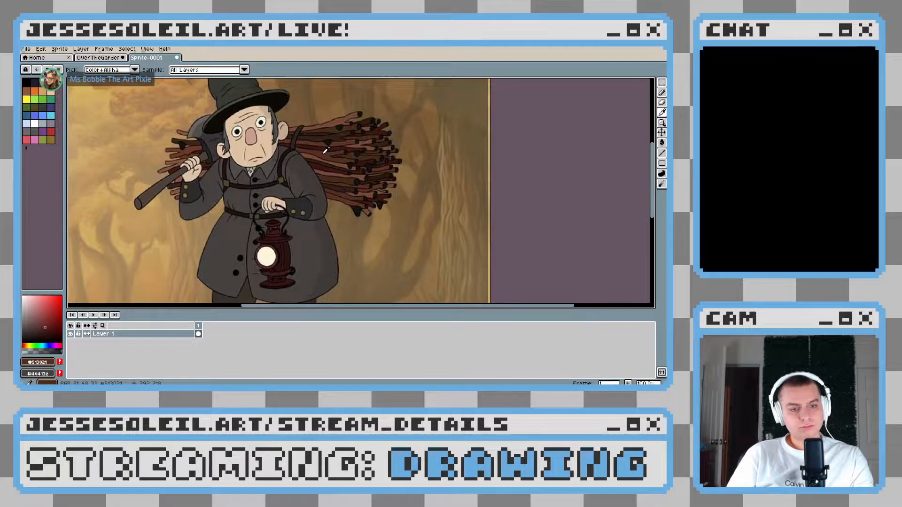
pyautogui.click(100, 58)
pyautogui.press('b')
pyautogui.moveTo(221, 183); pyautogui.dragTo(223, 185)
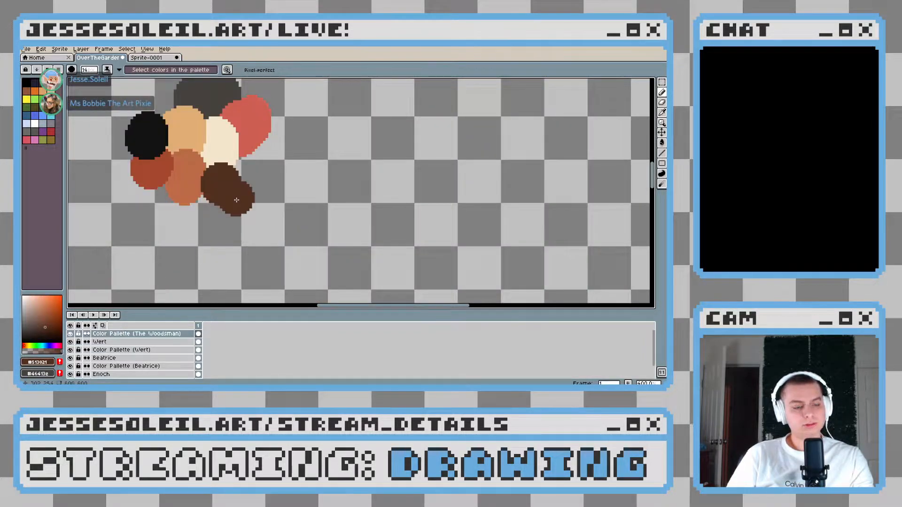
# Sample the dark olive-brown of the woodsman's trousers from the reference and add its swatch beside the dark brown one
pyautogui.click(159, 58)
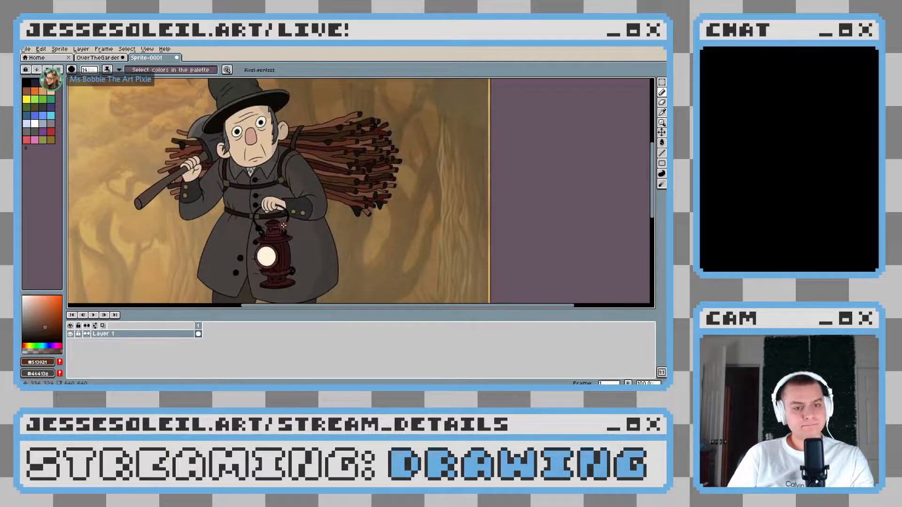
pyautogui.moveTo(284, 219); pyautogui.dragTo(303, 198)
pyautogui.scroll(-1, 304, 198)
pyautogui.moveTo(335, 244); pyautogui.dragTo(335, 233)
pyautogui.scroll(1, 335, 232)
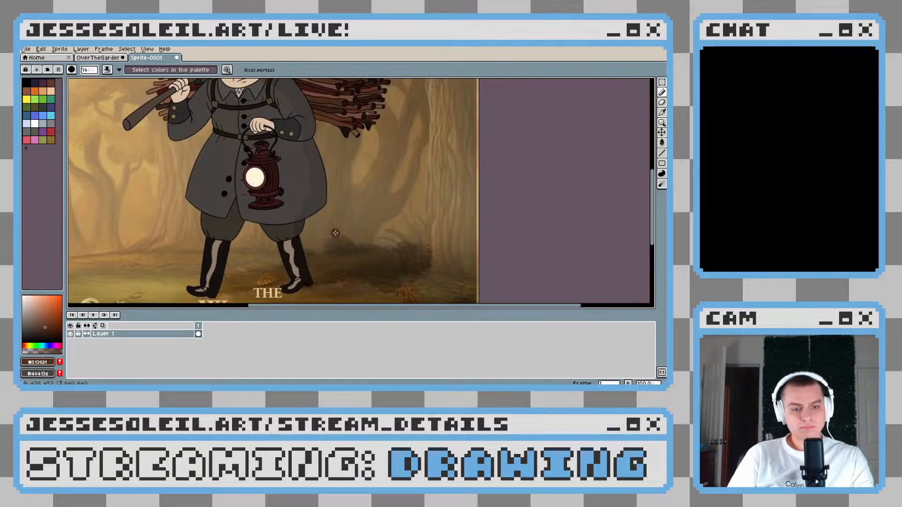
pyautogui.keyDown('alt'); pyautogui.click(292, 230); pyautogui.keyUp('alt')
pyautogui.click(100, 57)
pyautogui.scroll(1, 238, 177)
pyautogui.moveTo(238, 178); pyautogui.dragTo(288, 256)
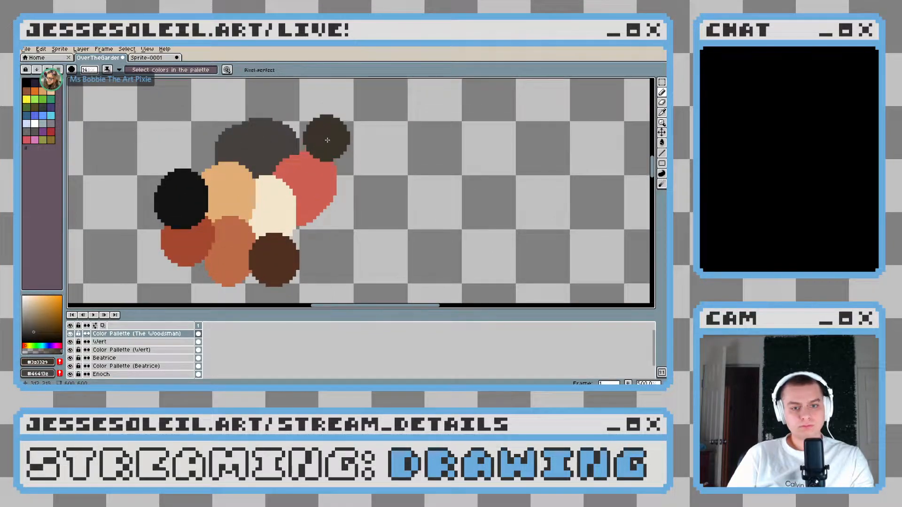
pyautogui.scroll(-4, 348, 247)
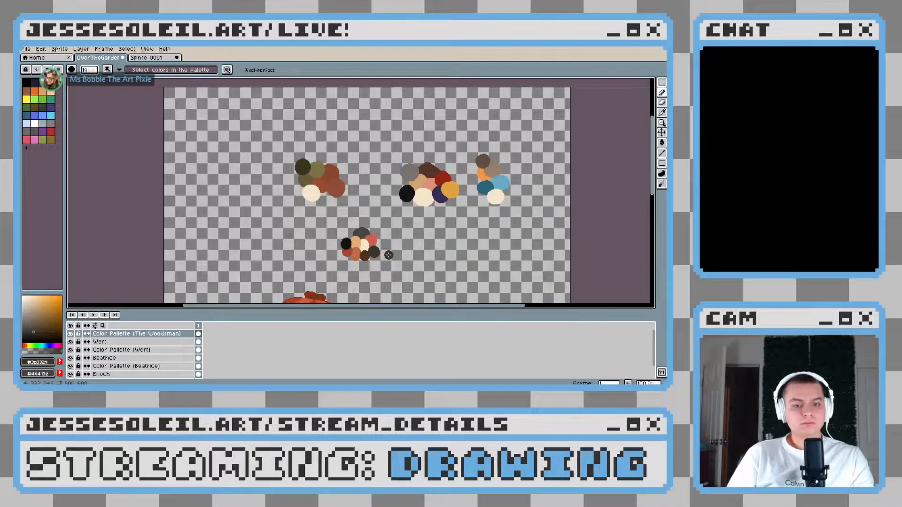
pyautogui.scroll(4, 389, 255)
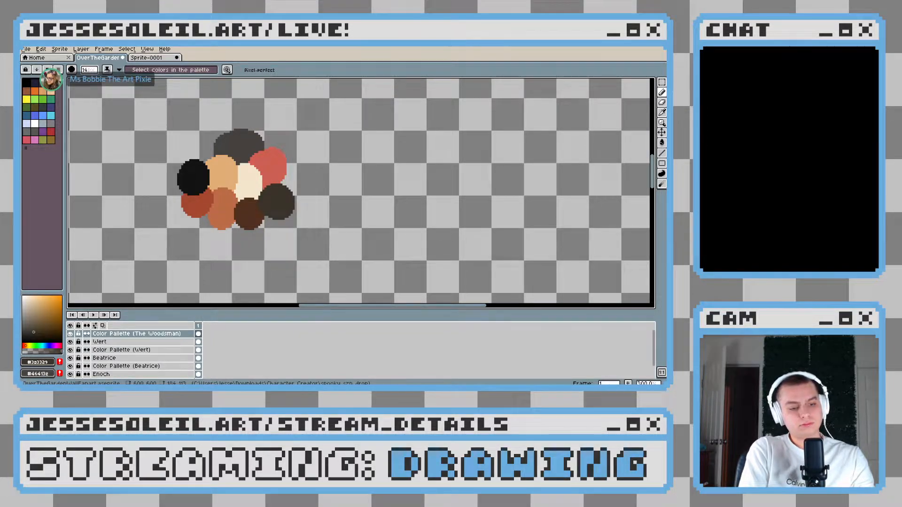
# Add a new layer above the Woodsman colour palette layer and name it "The Woodsman"
pyautogui.moveTo(161, 243); pyautogui.dragTo(240, 246)
pyautogui.moveTo(316, 201); pyautogui.dragTo(258, 230)
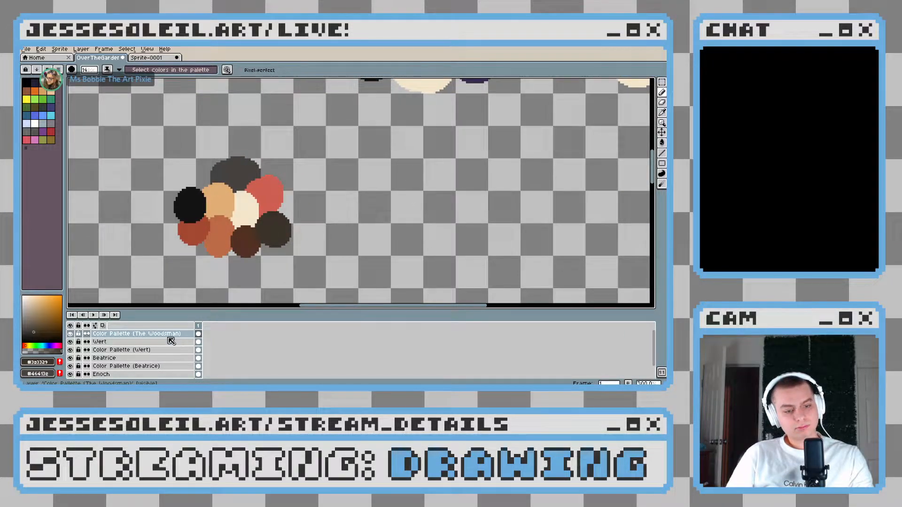
pyautogui.hotkey('shift', 'n')
pyautogui.moveTo(277, 240); pyautogui.dragTo(293, 211)
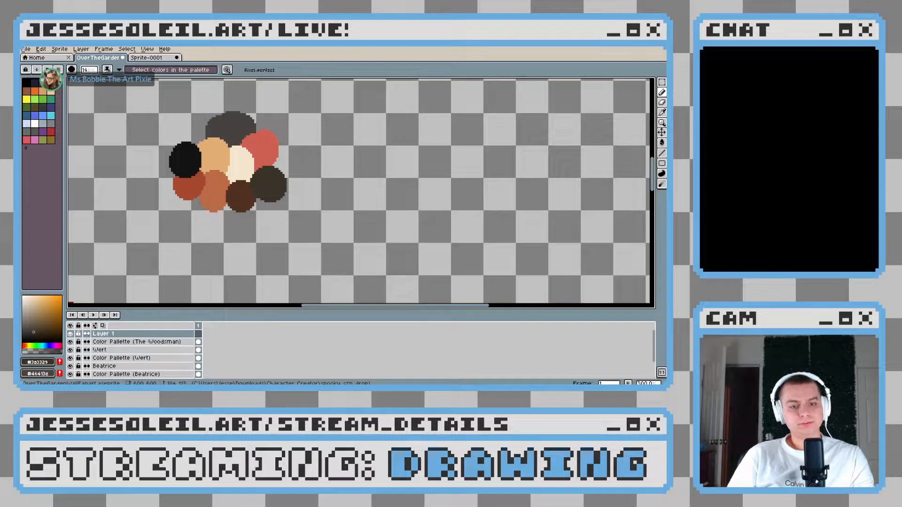
pyautogui.doubleClick(140, 334)
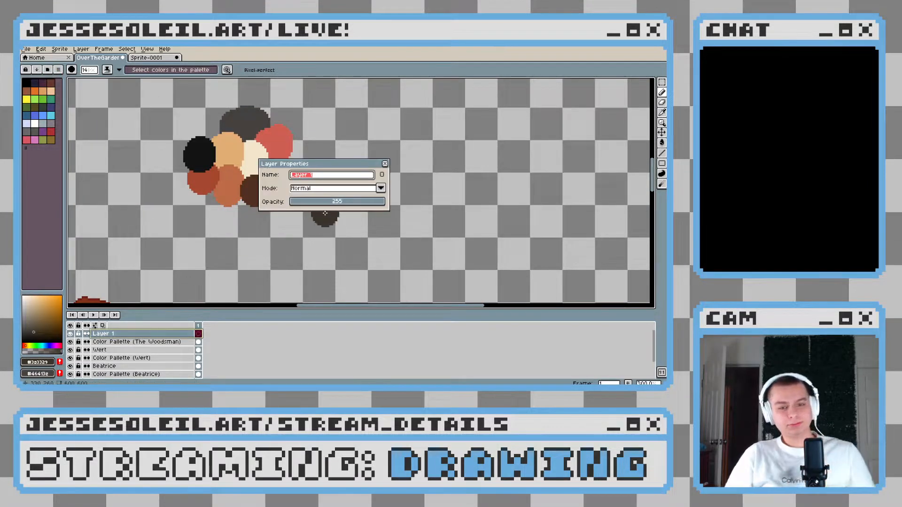
pyautogui.write('The Woodsman')
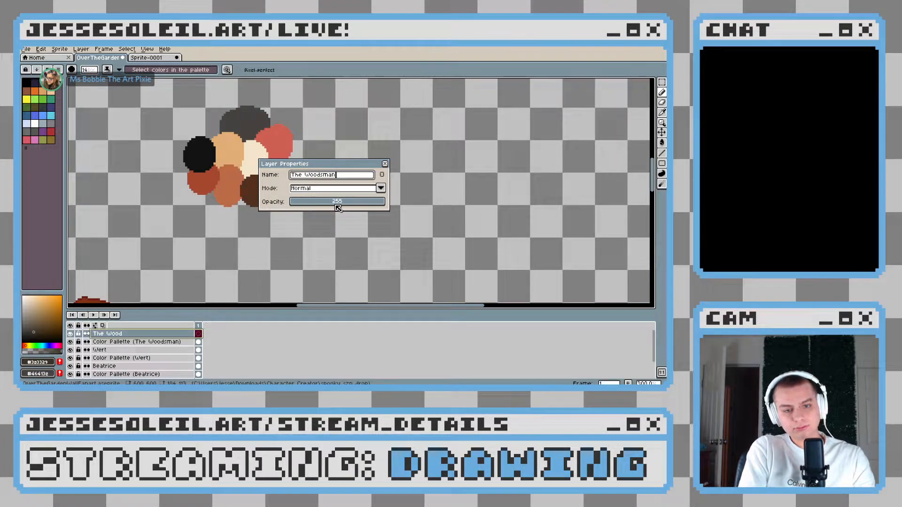
pyautogui.press('Return')
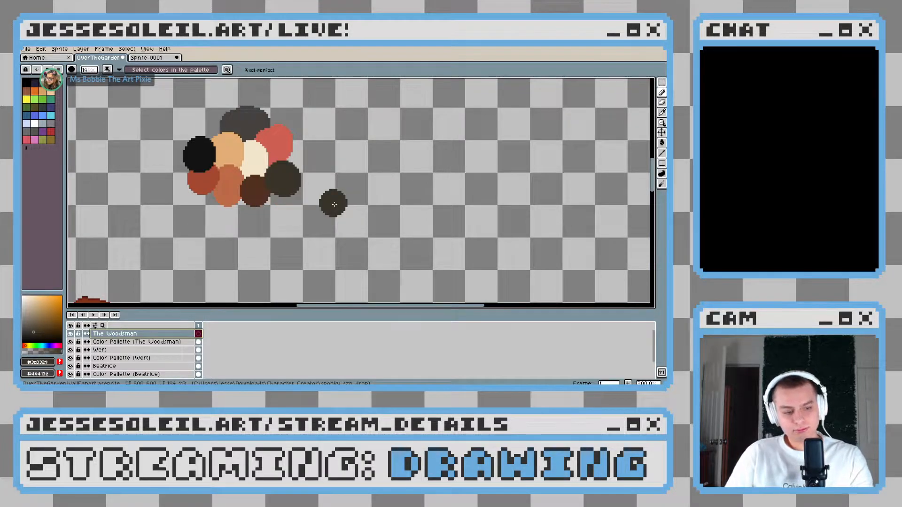
# Pick the near-black swatch as the foreground colour for drawing in the empty canvas area beside Wert
pyautogui.moveTo(339, 194); pyautogui.dragTo(291, 180)
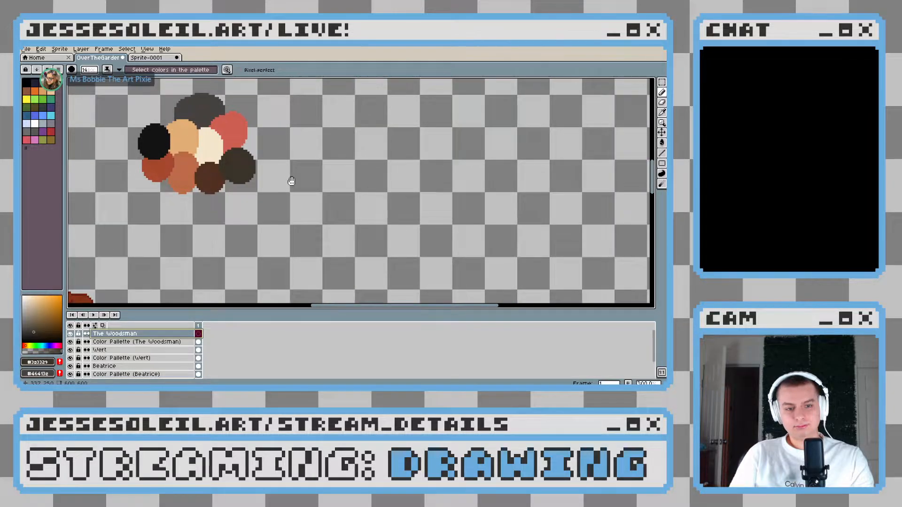
pyautogui.keyDown('alt'); pyautogui.click(155, 141); pyautogui.keyUp('alt')
pyautogui.scroll(-2, 240, 136)
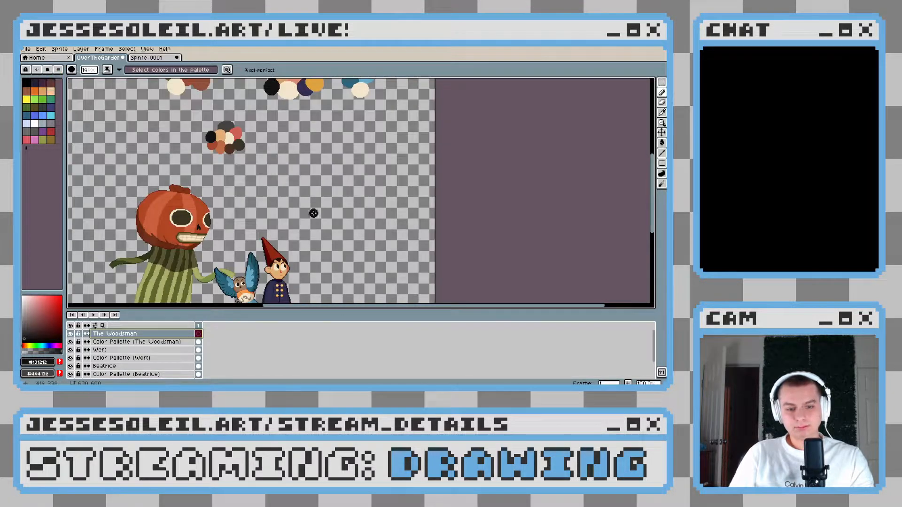
pyautogui.moveTo(334, 235); pyautogui.dragTo(300, 179)
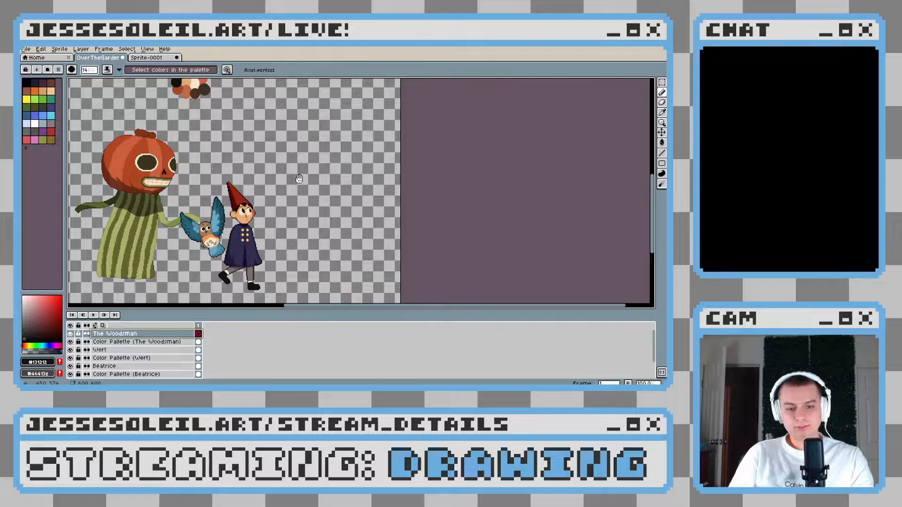
pyautogui.scroll(1, 299, 179)
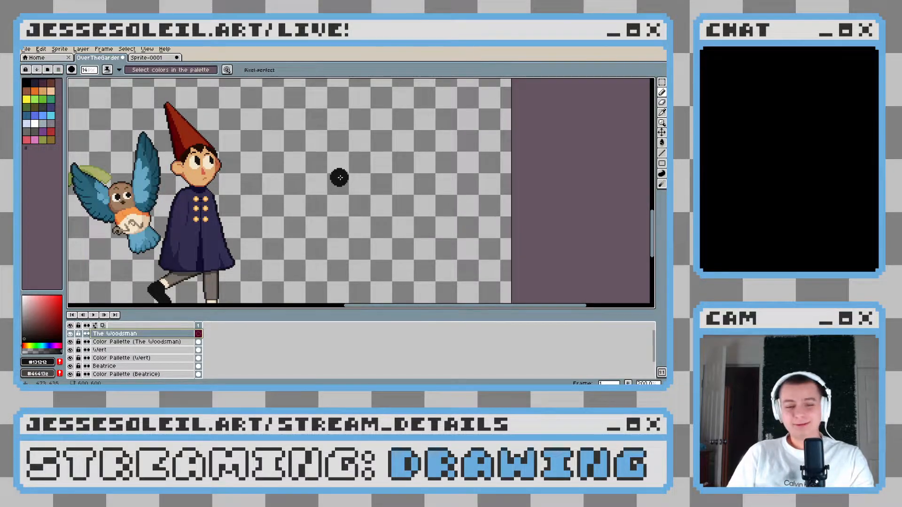
pyautogui.press('v')
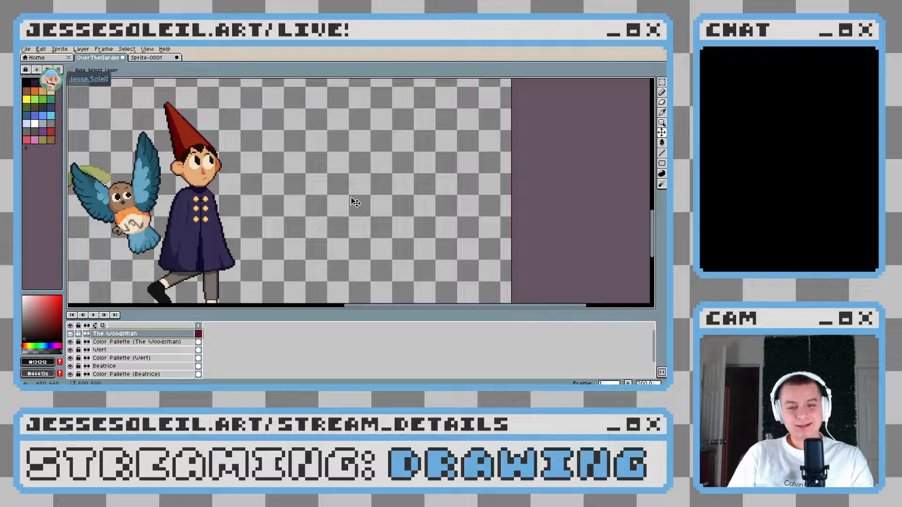
pyautogui.press('b')
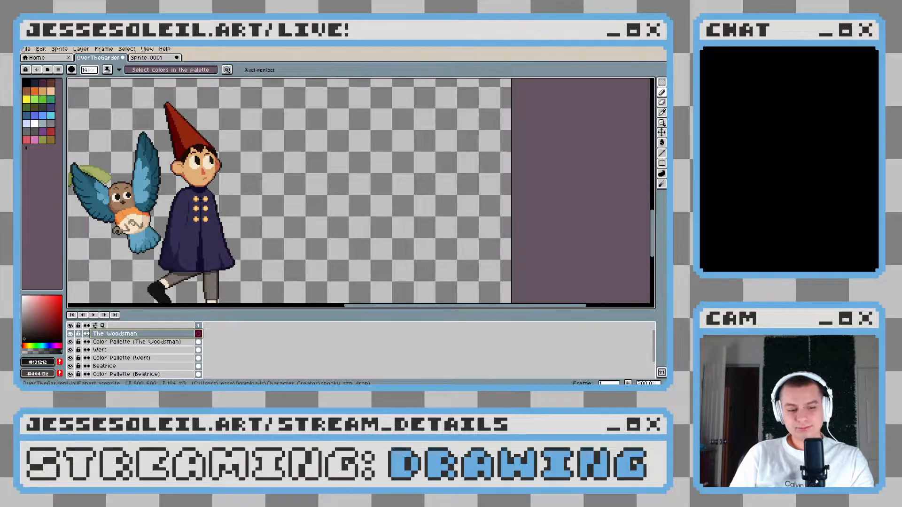
pyautogui.scroll(2, 290, 224)
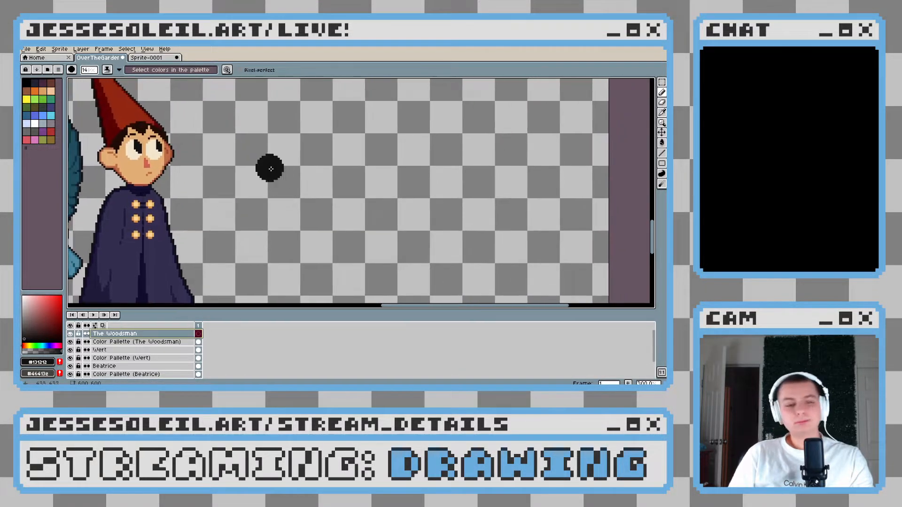
pyautogui.scroll(-1, 271, 168)
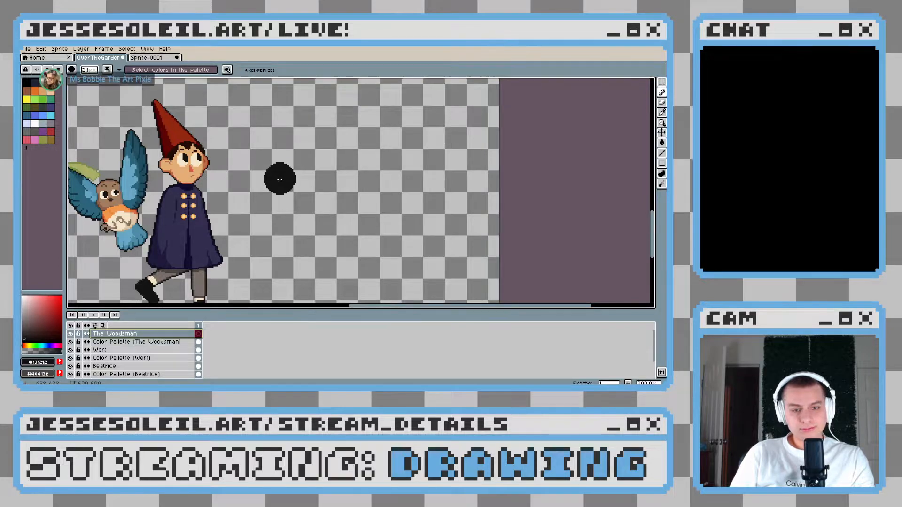
pyautogui.press('+')
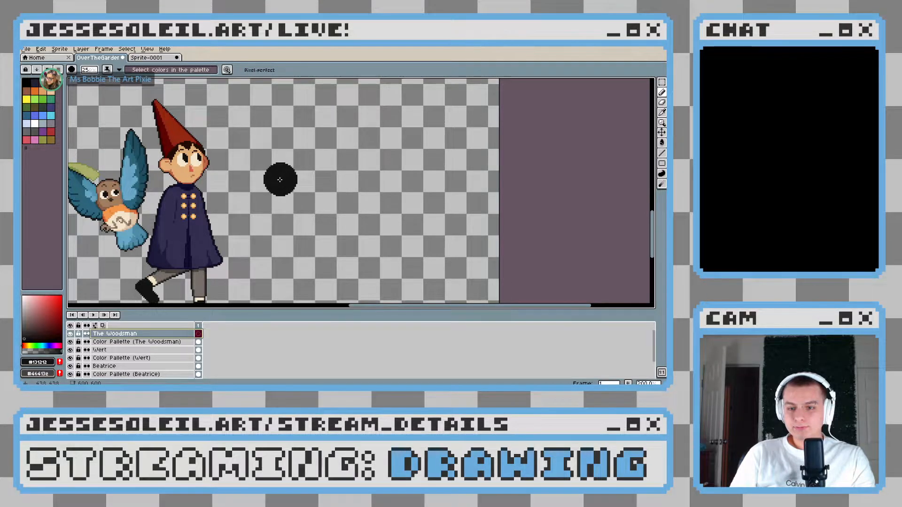
pyautogui.moveTo(280, 180); pyautogui.dragTo(280, 218)
pyautogui.press('-')
pyautogui.press('-')
pyautogui.press('-')
pyautogui.press('-')
pyautogui.press('-')
pyautogui.press('-')
pyautogui.press('-')
pyautogui.press('-')
pyautogui.press('-')
pyautogui.press('-')
pyautogui.press('-')
pyautogui.press('-')
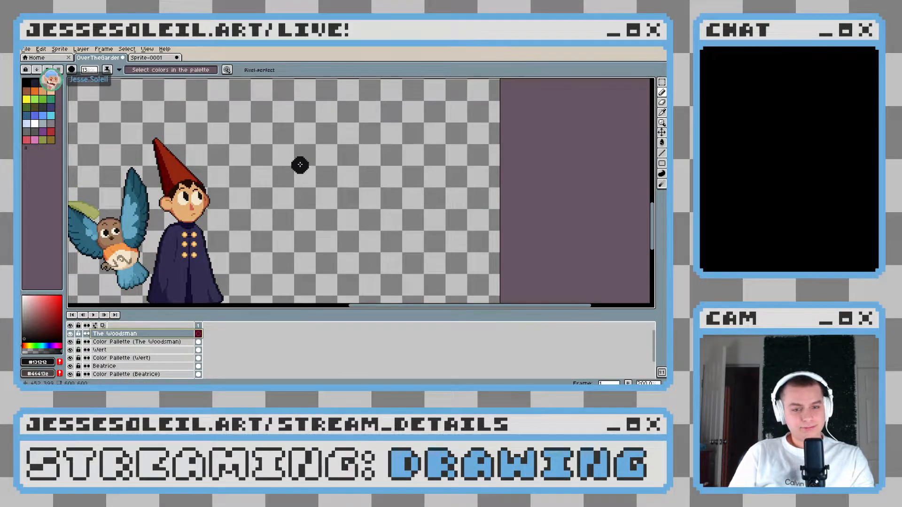
pyautogui.press('+')
pyautogui.press('+')
pyautogui.press('+')
pyautogui.press('+')
pyautogui.press('+')
pyautogui.press('+')
pyautogui.press('+')
pyautogui.press('-')
pyautogui.press('-')
pyautogui.press('-')
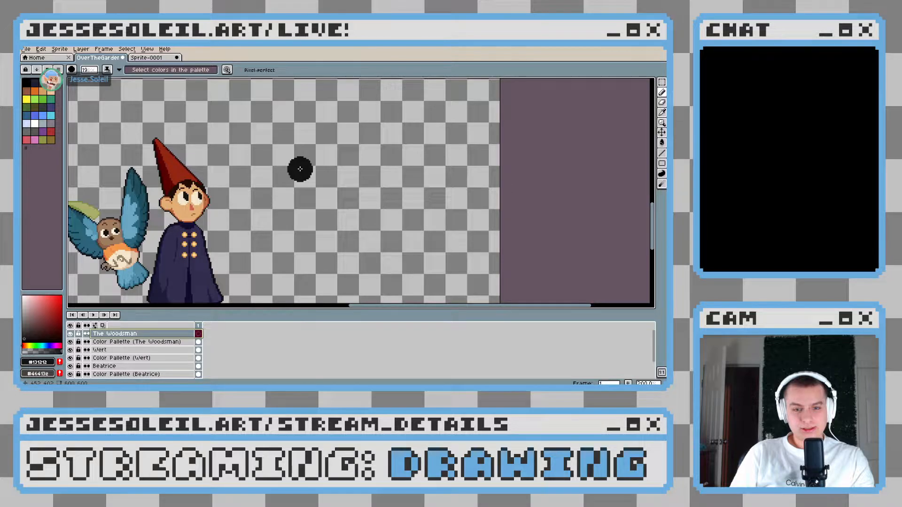
pyautogui.press('-')
pyautogui.press('+')
pyautogui.press('+')
pyautogui.moveTo(223, 201)
pyautogui.mouseDown()
pyautogui.moveTo(244, 186)
pyautogui.moveTo(317, 216)
pyautogui.moveTo(248, 209)
pyautogui.mouseUp()
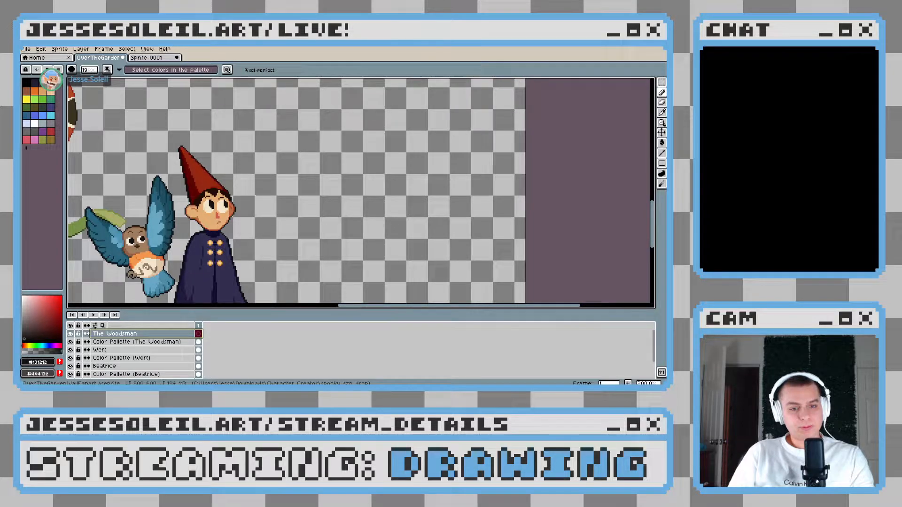
pyautogui.moveTo(324, 187); pyautogui.dragTo(302, 217)
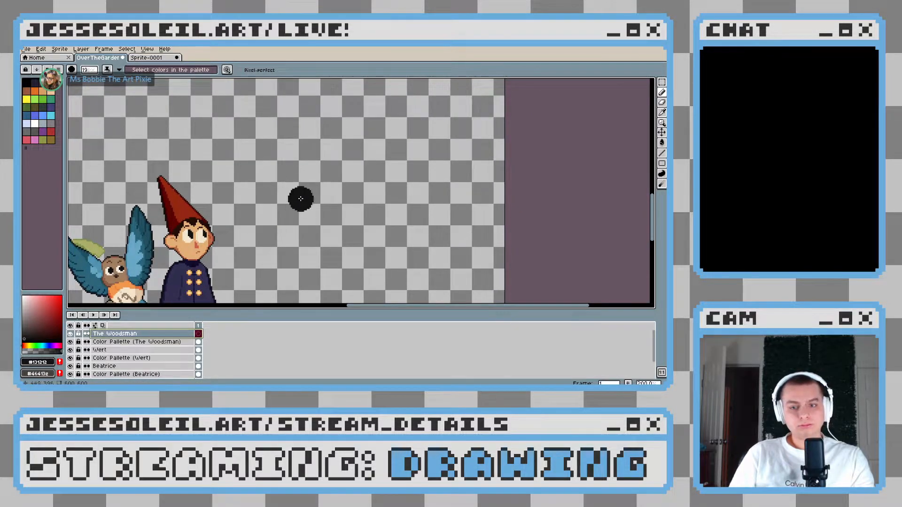
pyautogui.moveTo(332, 264); pyautogui.dragTo(318, 182)
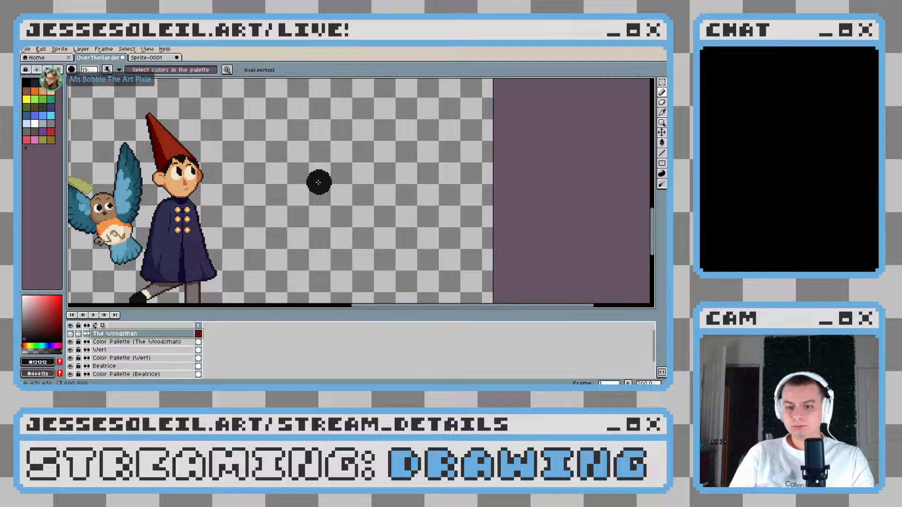
pyautogui.scroll(-3, 308, 252)
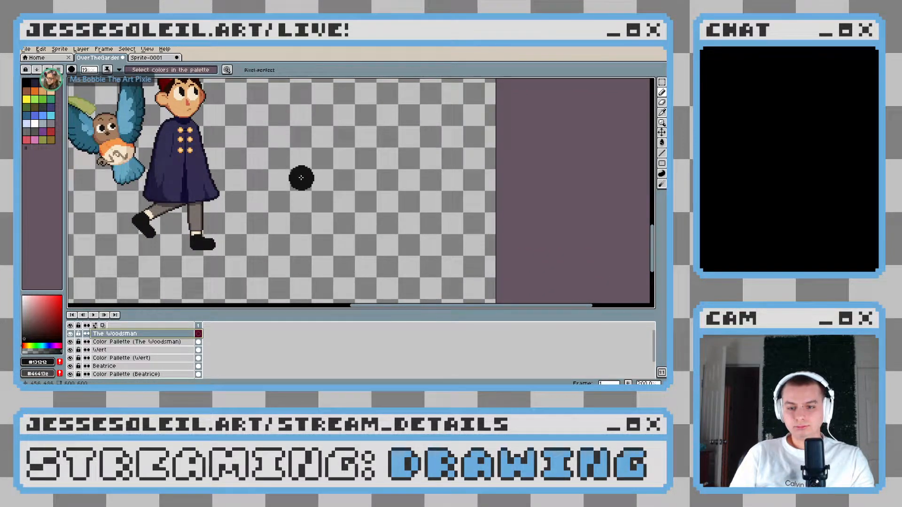
pyautogui.scroll(1, 287, 197)
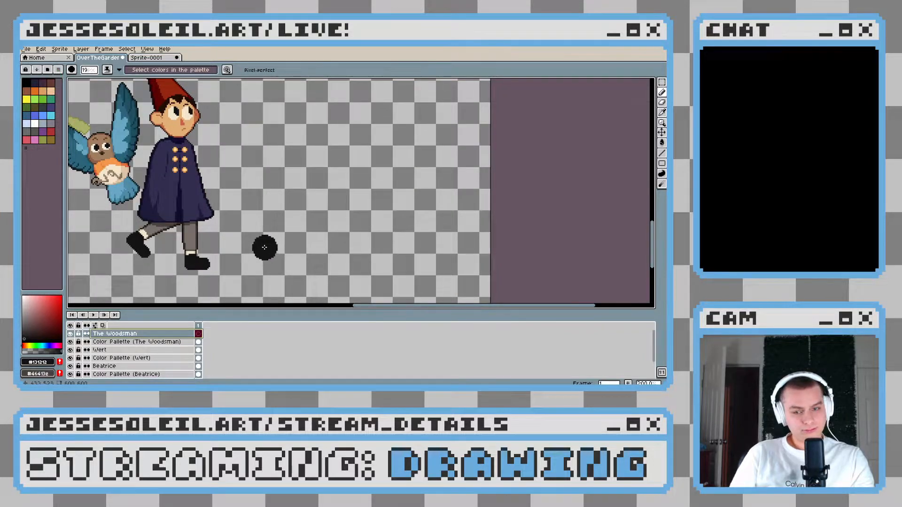
pyautogui.press('v')
pyautogui.press('b')
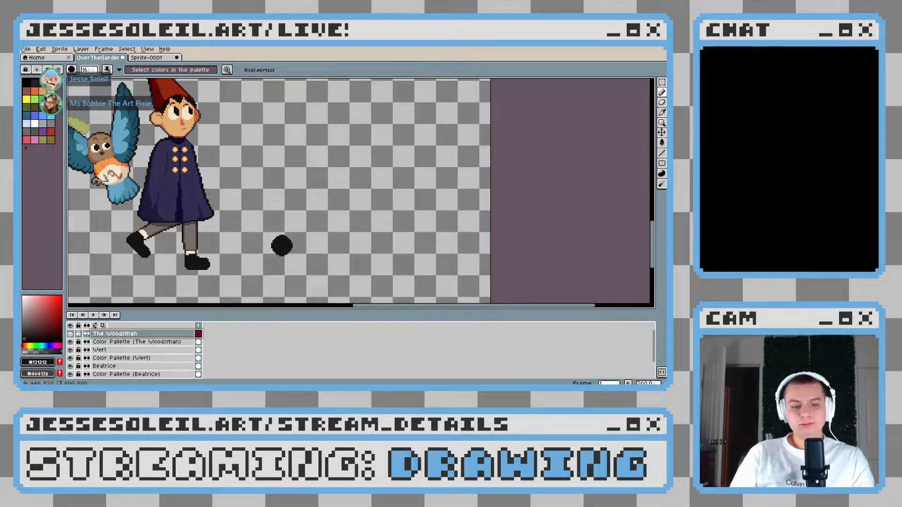
# Shrink the pencil brush and paint the foot of the Woodsman's first boot in near-black beside Wert's front foot
pyautogui.moveTo(273, 251); pyautogui.dragTo(285, 212)
pyautogui.hotkey('ctrl', 'z')
pyautogui.press('-')
pyautogui.press('-')
pyautogui.press('-')
pyautogui.press('-')
pyautogui.press('-')
pyautogui.press('-')
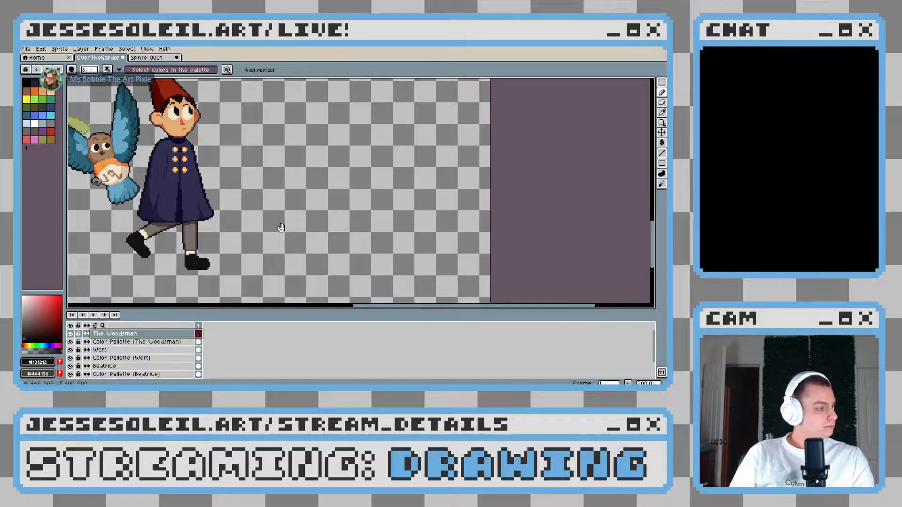
pyautogui.moveTo(281, 227); pyautogui.dragTo(274, 222)
pyautogui.scroll(1, 274, 221)
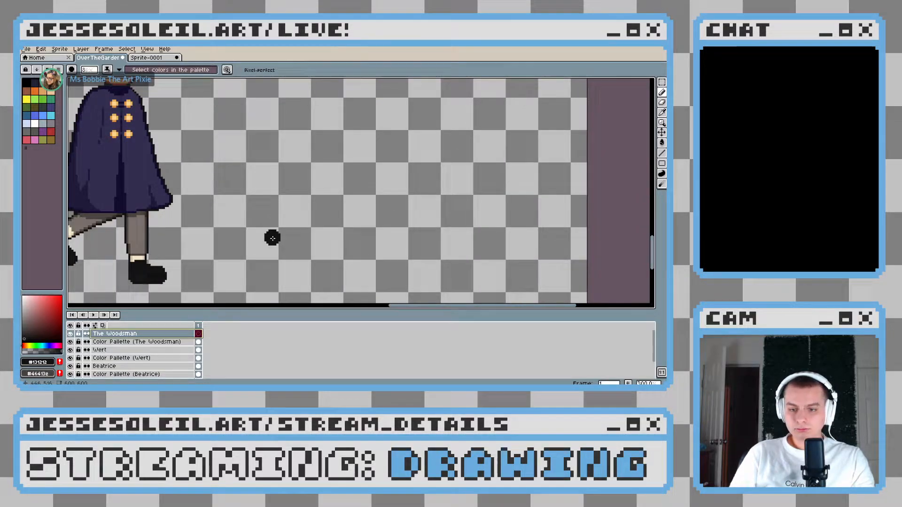
pyautogui.moveTo(253, 274); pyautogui.dragTo(236, 268)
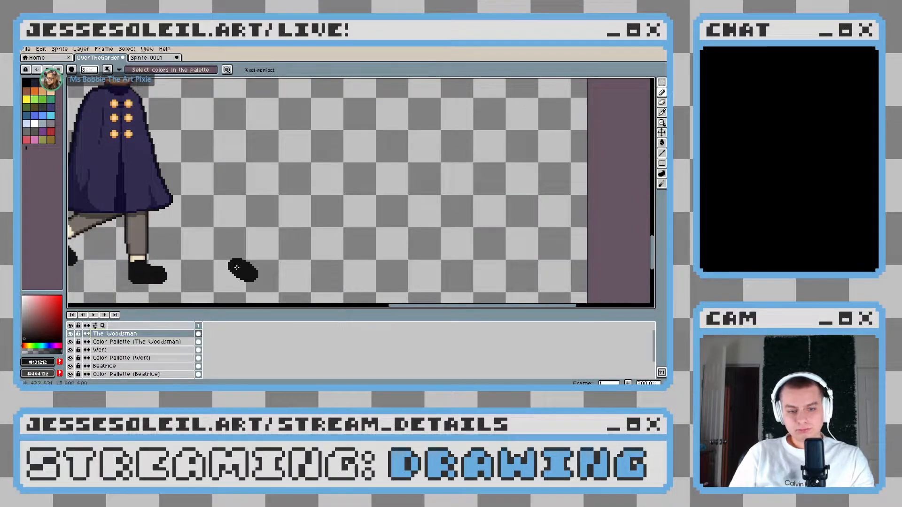
# Extend the first boot upward with a slanted near-black shaft and refine its top edge and heel
pyautogui.keyDown('shift'); pyautogui.click(282, 202); pyautogui.keyUp('shift')
pyautogui.hotkey('ctrl', 'z')
pyautogui.moveTo(268, 202)
pyautogui.mouseDown()
pyautogui.moveTo(254, 286)
pyautogui.moveTo(282, 199)
pyautogui.moveTo(249, 187)
pyautogui.moveTo(238, 201)
pyautogui.mouseUp()
pyautogui.hotkey('ctrl', 'z')
pyautogui.press('e')
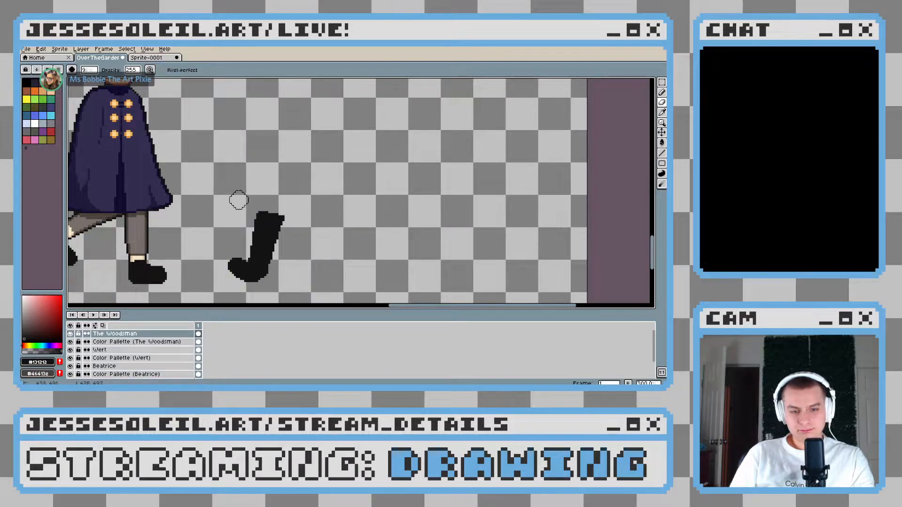
pyautogui.press('g')
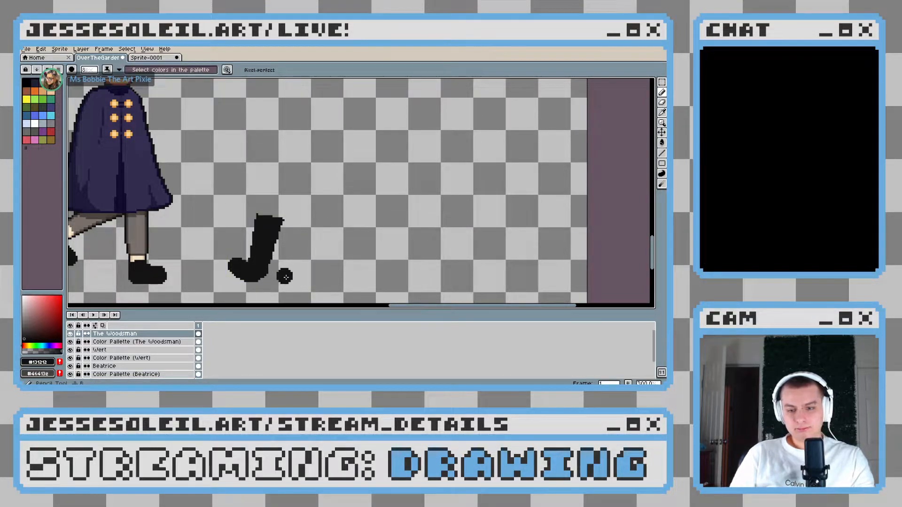
pyautogui.click(261, 274)
# Paint a second near-black boot beside the first, with its toe pointing toward Wert and its shaft thickened
pyautogui.moveTo(310, 285); pyautogui.dragTo(284, 283)
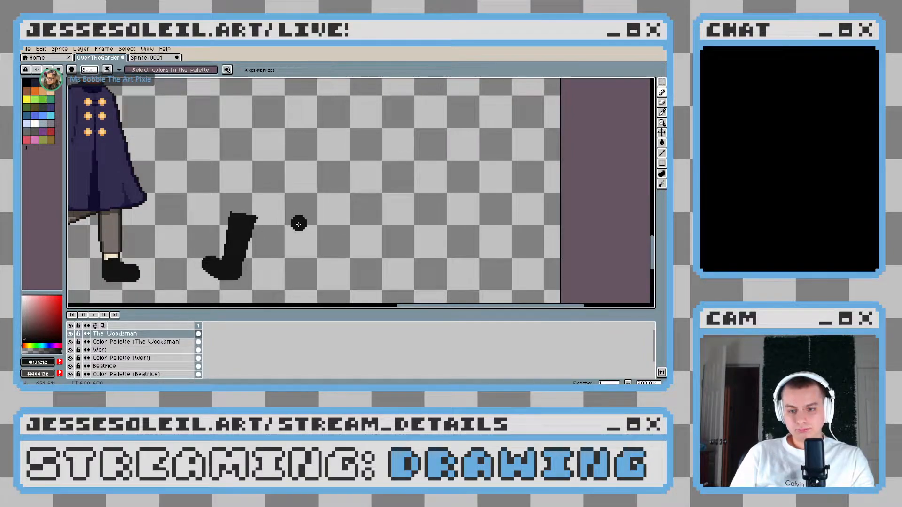
pyautogui.moveTo(303, 224)
pyautogui.mouseDown()
pyautogui.moveTo(322, 251)
pyautogui.moveTo(324, 275)
pyautogui.moveTo(291, 281)
pyautogui.mouseUp()
pyautogui.hotkey('ctrl', 'z')
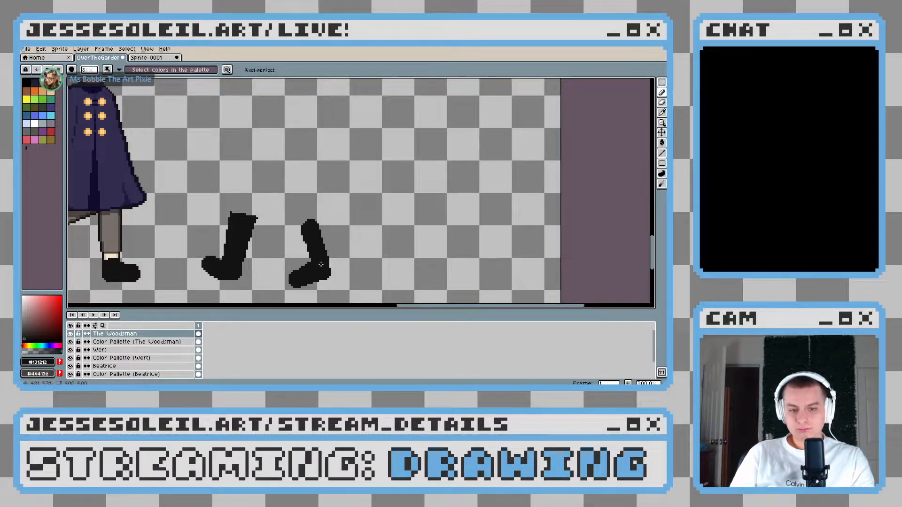
pyautogui.press('v')
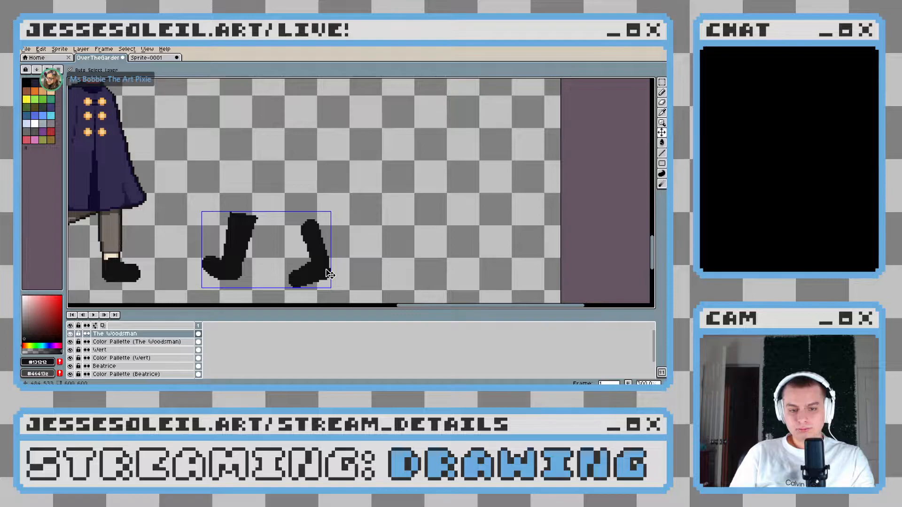
pyautogui.press('b')
pyautogui.moveTo(316, 220); pyautogui.dragTo(324, 245)
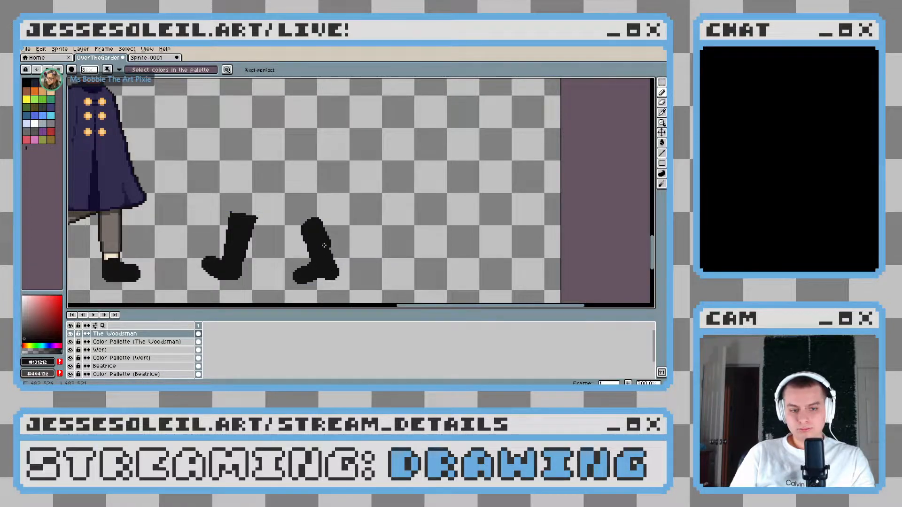
# Paint both upper legs in near-black above the boots, widening each into a solid trouser shape
pyautogui.scroll(-3, 324, 245)
pyautogui.scroll(2, 310, 237)
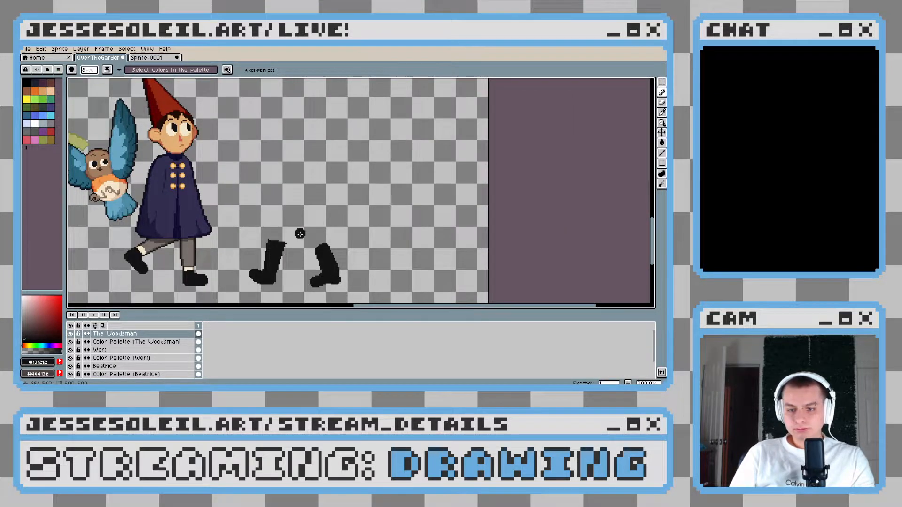
pyautogui.moveTo(268, 217)
pyautogui.mouseDown()
pyautogui.moveTo(273, 239)
pyautogui.moveTo(287, 235)
pyautogui.mouseUp()
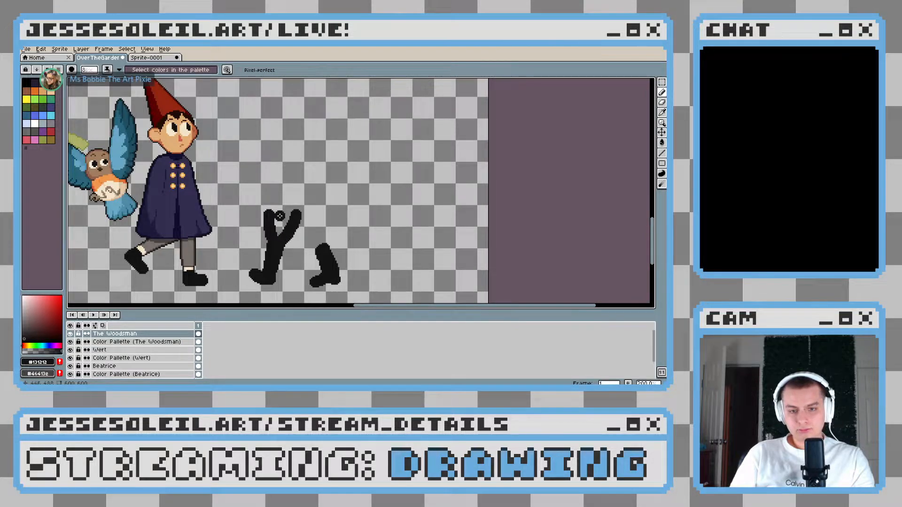
pyautogui.moveTo(275, 214); pyautogui.dragTo(283, 225)
pyautogui.scroll(1, 329, 249)
pyautogui.moveTo(309, 252)
pyautogui.mouseDown()
pyautogui.moveTo(303, 213)
pyautogui.moveTo(298, 228)
pyautogui.moveTo(324, 228)
pyautogui.moveTo(298, 220)
pyautogui.moveTo(308, 251)
pyautogui.moveTo(332, 250)
pyautogui.moveTo(338, 278)
pyautogui.mouseUp()
pyautogui.scroll(-1, 322, 227)
pyautogui.scroll(1, 322, 226)
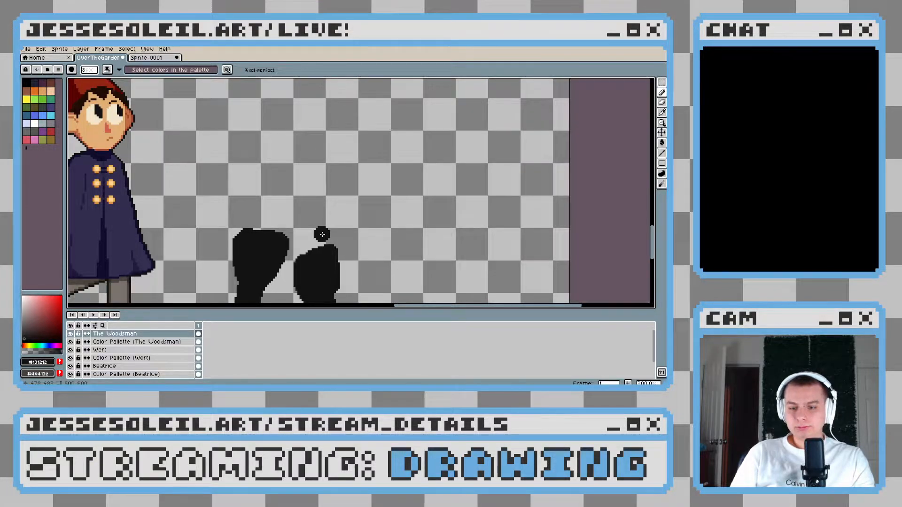
# Join the two legs with a near-black coat hem and add a diagonal flare rising outward at each end
pyautogui.moveTo(278, 254)
pyautogui.mouseDown()
pyautogui.moveTo(310, 251)
pyautogui.moveTo(271, 251)
pyautogui.moveTo(351, 239)
pyautogui.moveTo(299, 253)
pyautogui.mouseUp()
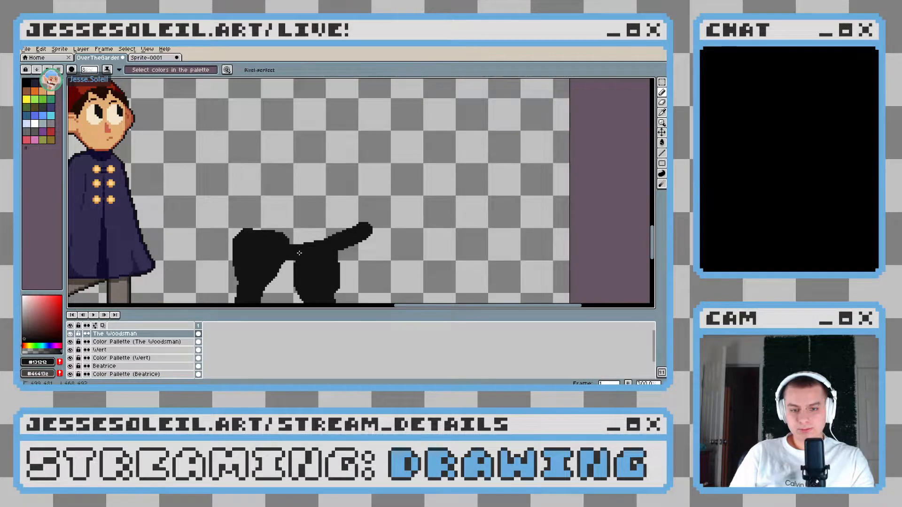
pyautogui.scroll(-1, 300, 253)
pyautogui.scroll(2, 344, 247)
pyautogui.hotkey('ctrl', 'z')
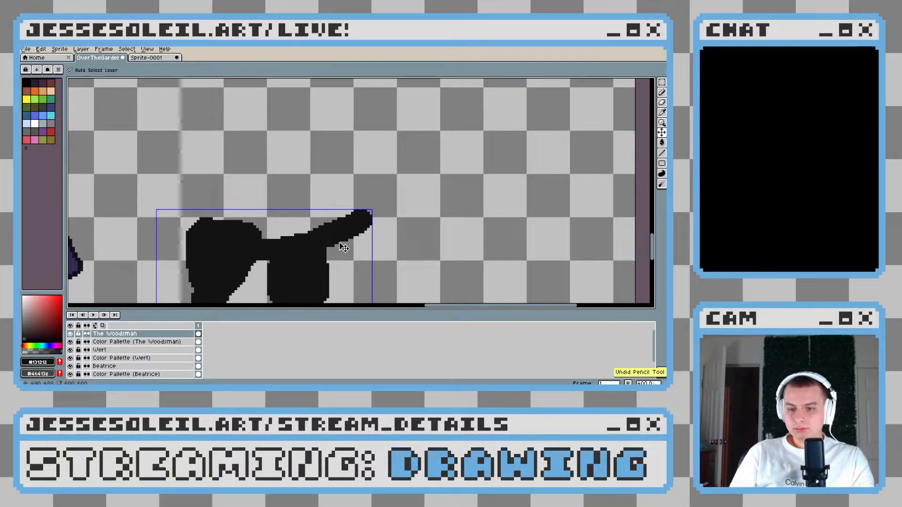
pyautogui.hotkey('ctrl', 'z')
pyautogui.press('b')
pyautogui.moveTo(354, 223); pyautogui.dragTo(301, 246)
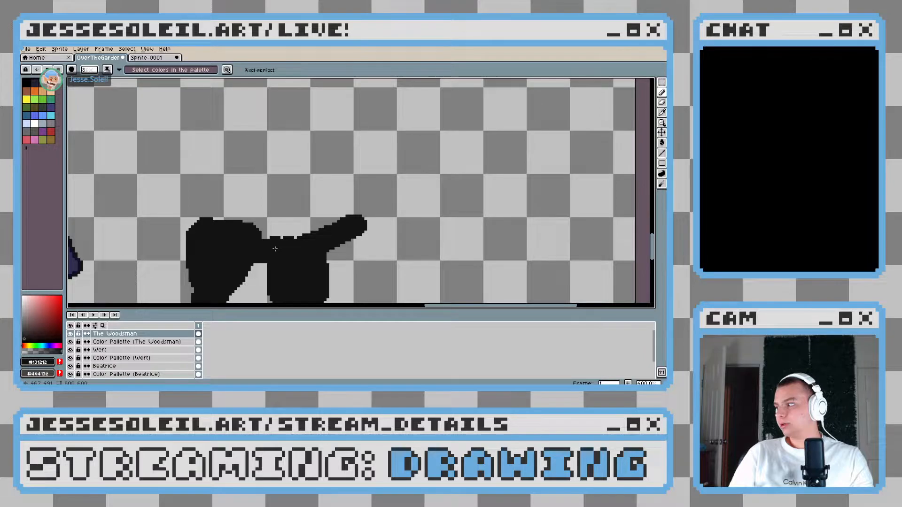
pyautogui.moveTo(275, 249); pyautogui.dragTo(300, 239)
pyautogui.moveTo(192, 205); pyautogui.dragTo(296, 245)
# Outline the Woodsman's rounded coat and shoulders above the hem and fill the enclosed torso with near-black
pyautogui.scroll(-3, 339, 250)
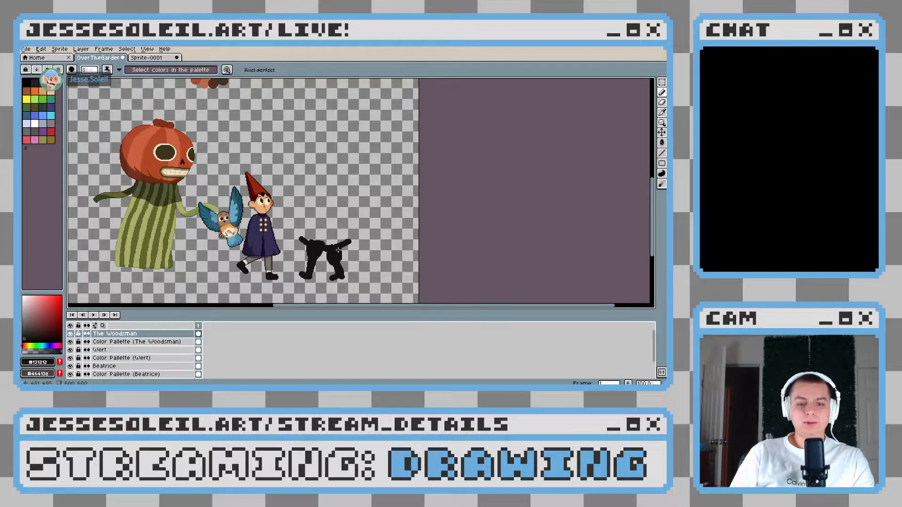
pyautogui.scroll(1, 325, 207)
pyautogui.scroll(-1, 325, 207)
pyautogui.scroll(-1, 325, 207)
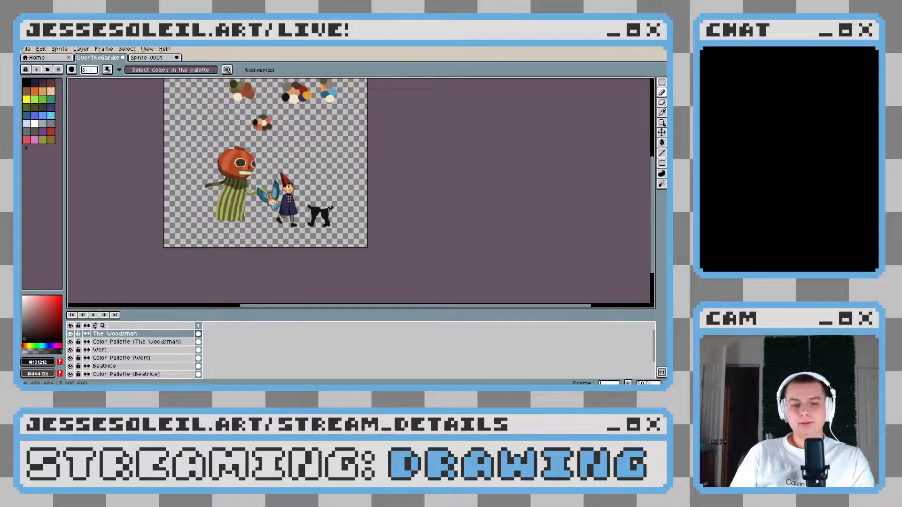
pyautogui.scroll(5, 329, 207)
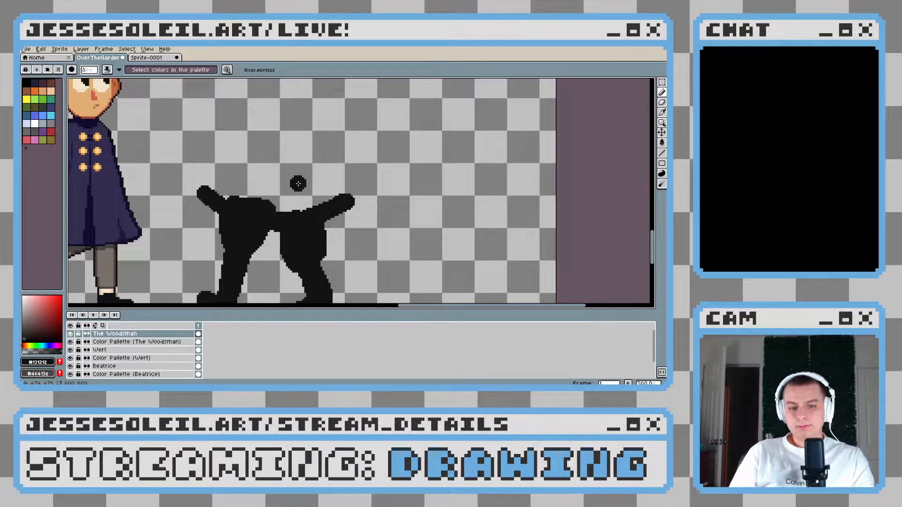
pyautogui.scroll(3, 221, 167)
pyautogui.moveTo(227, 148)
pyautogui.mouseDown()
pyautogui.moveTo(197, 246)
pyautogui.moveTo(220, 181)
pyautogui.moveTo(255, 161)
pyautogui.mouseUp()
pyautogui.hotkey('ctrl', 'z')
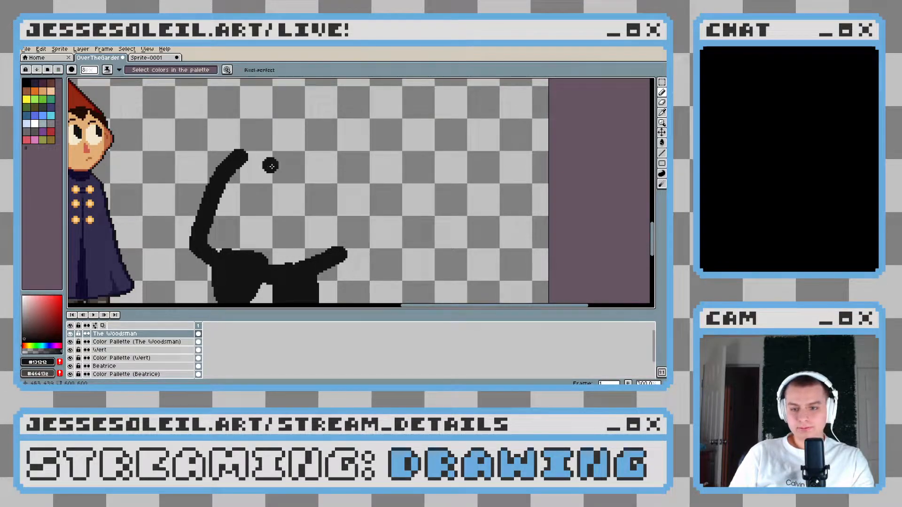
pyautogui.hotkey('ctrl', 'z')
pyautogui.moveTo(319, 154)
pyautogui.mouseDown()
pyautogui.moveTo(340, 222)
pyautogui.moveTo(213, 186)
pyautogui.mouseUp()
pyautogui.press('g')
pyautogui.click(281, 218)
pyautogui.scroll(-3, 356, 216)
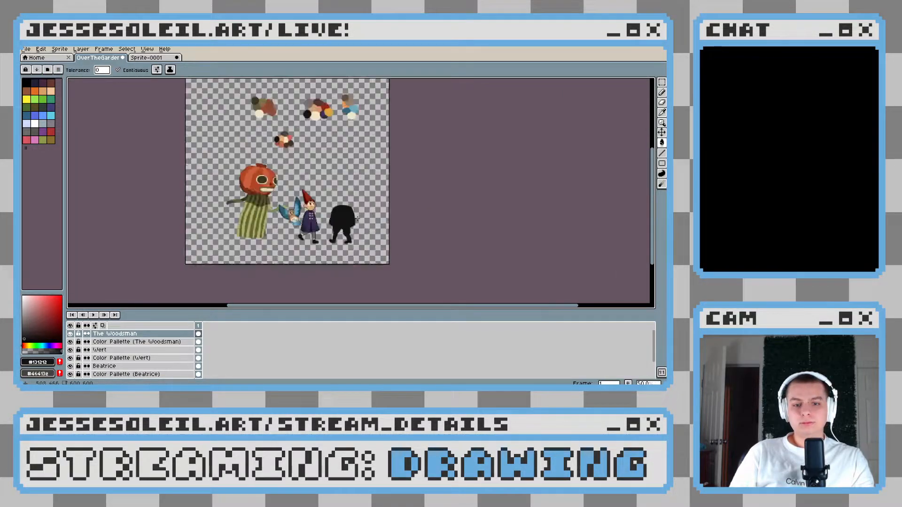
# Extend the Woodsman's torso upward in near-black with a flat top and squared shoulders, filling the area inside
pyautogui.scroll(1, 356, 217)
pyautogui.press('b')
pyautogui.scroll(1, 353, 217)
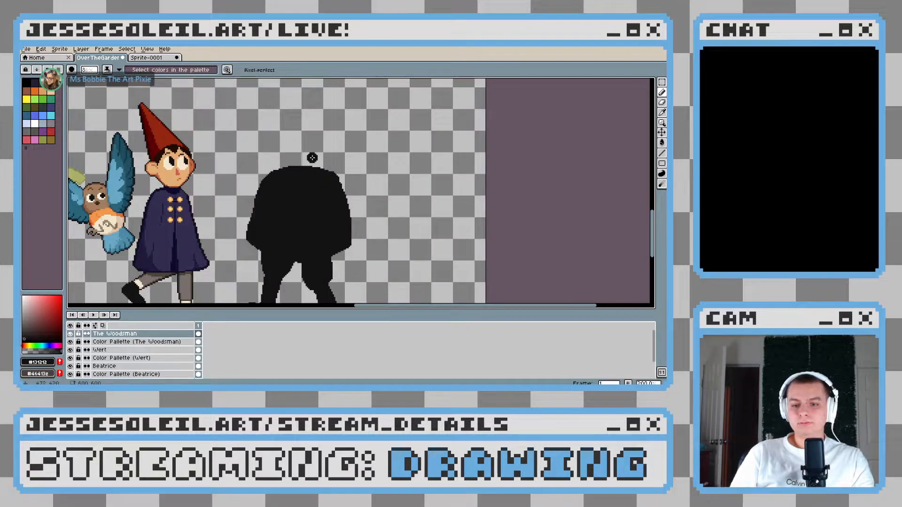
pyautogui.moveTo(319, 177); pyautogui.dragTo(317, 204)
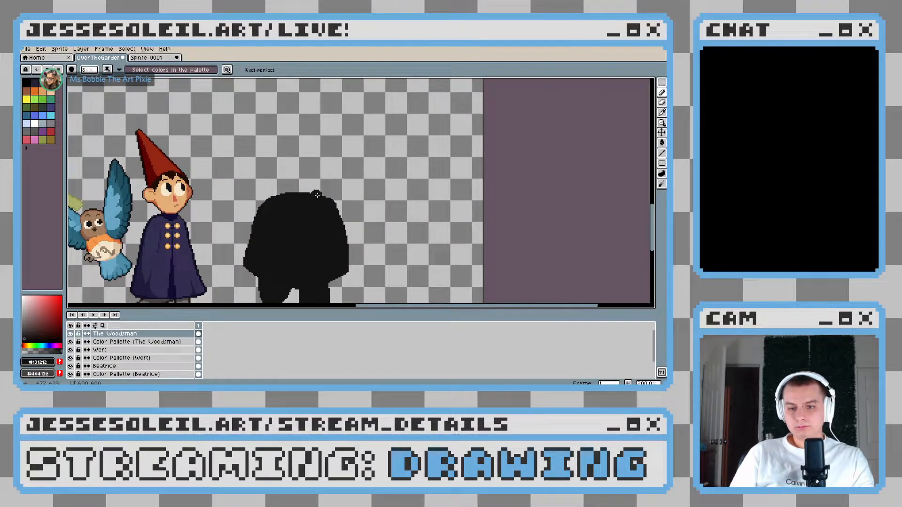
pyautogui.scroll(1, 300, 191)
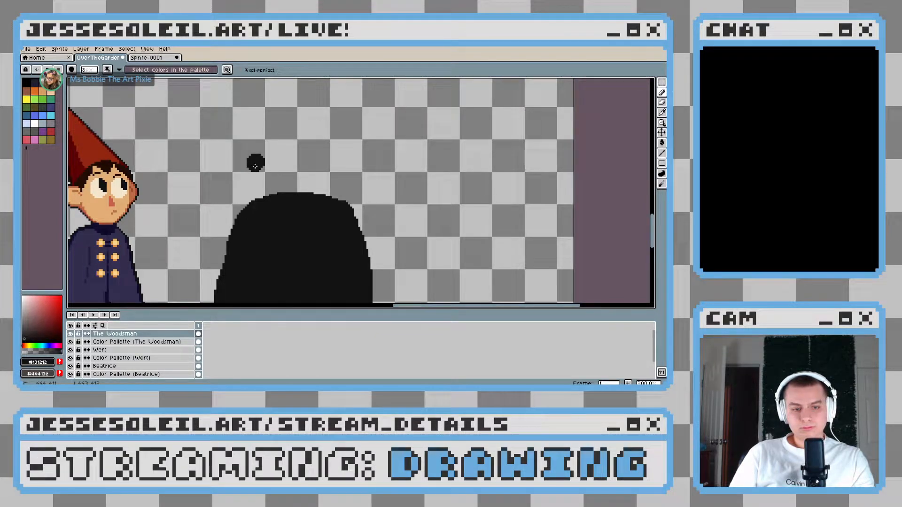
pyautogui.moveTo(257, 168); pyautogui.dragTo(254, 203)
pyautogui.hotkey('ctrl', 'z')
pyautogui.moveTo(254, 168); pyautogui.dragTo(251, 206)
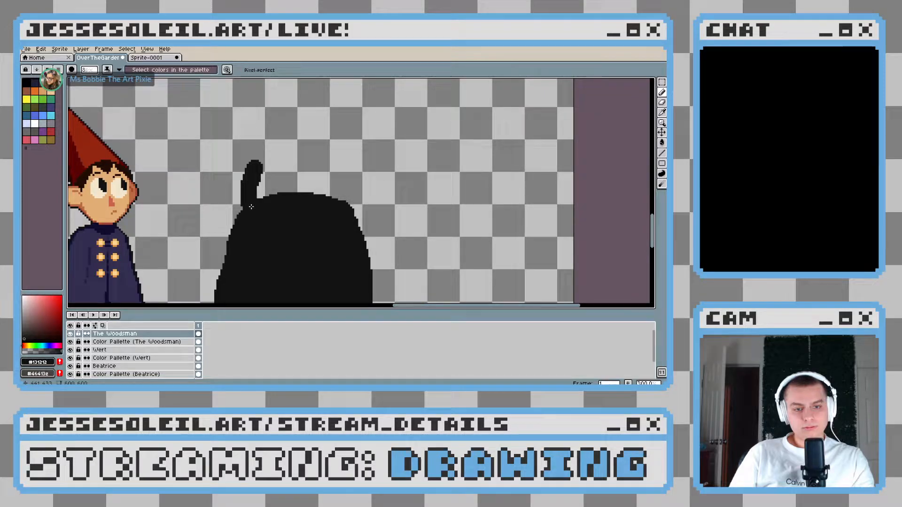
pyautogui.moveTo(357, 215)
pyautogui.mouseDown()
pyautogui.moveTo(349, 166)
pyautogui.moveTo(272, 163)
pyautogui.moveTo(261, 174)
pyautogui.moveTo(313, 175)
pyautogui.moveTo(268, 184)
pyautogui.moveTo(345, 201)
pyautogui.mouseUp()
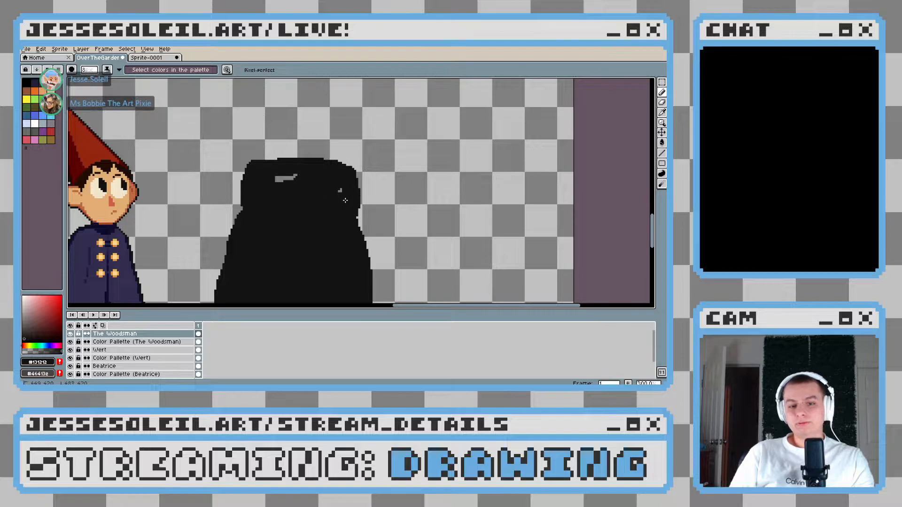
pyautogui.scroll(-3, 396, 196)
pyautogui.scroll(1, 398, 170)
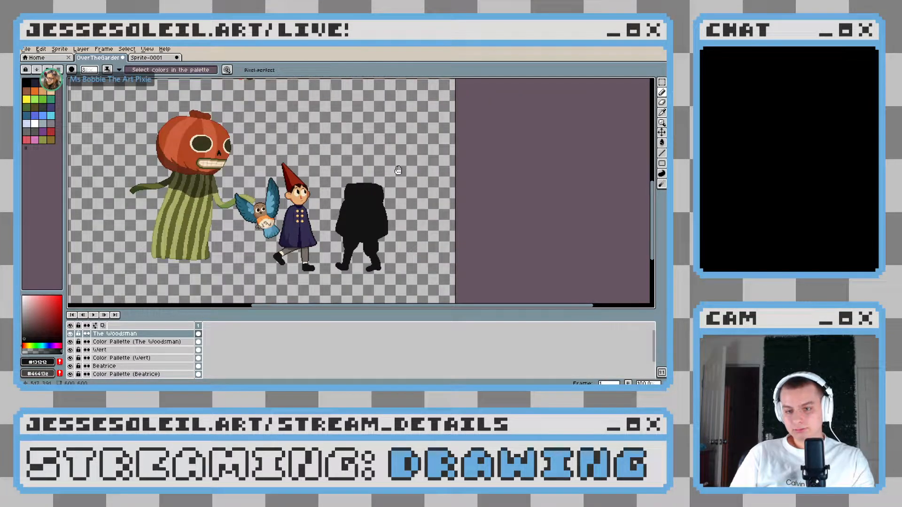
pyautogui.moveTo(398, 170); pyautogui.dragTo(382, 197)
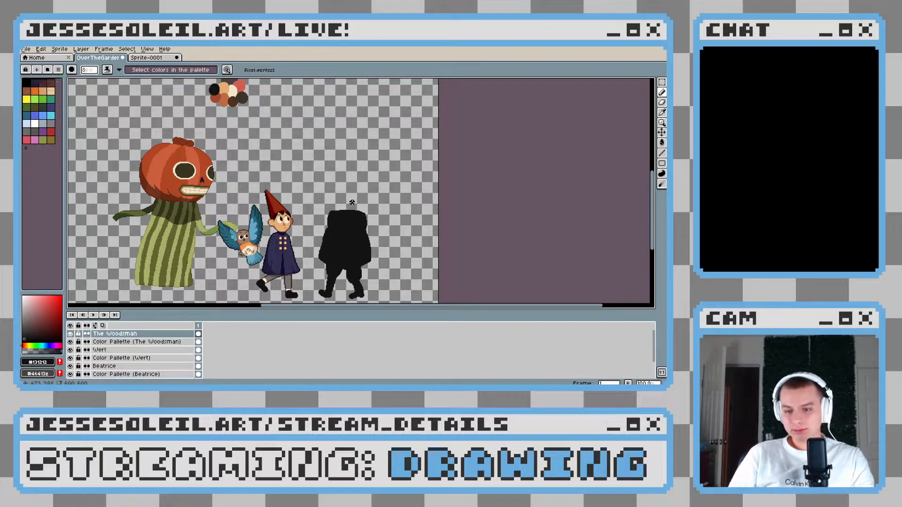
# Paint a bent near-black arm reaching out from the shoulder toward Wert, with the forearm raised and a hand started
pyautogui.scroll(1, 351, 202)
pyautogui.scroll(1, 350, 202)
pyautogui.moveTo(366, 224); pyautogui.dragTo(361, 237)
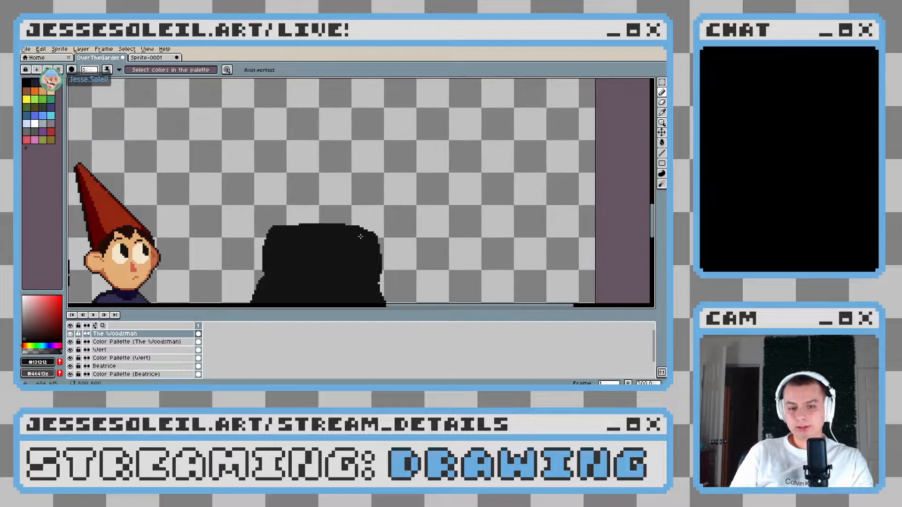
pyautogui.moveTo(281, 212)
pyautogui.mouseDown()
pyautogui.moveTo(272, 200)
pyautogui.moveTo(275, 225)
pyautogui.moveTo(363, 150)
pyautogui.moveTo(336, 147)
pyautogui.moveTo(313, 173)
pyautogui.mouseUp()
pyautogui.moveTo(351, 142)
pyautogui.mouseDown()
pyautogui.moveTo(312, 182)
pyautogui.moveTo(292, 230)
pyautogui.moveTo(274, 214)
pyautogui.moveTo(277, 177)
pyautogui.mouseUp()
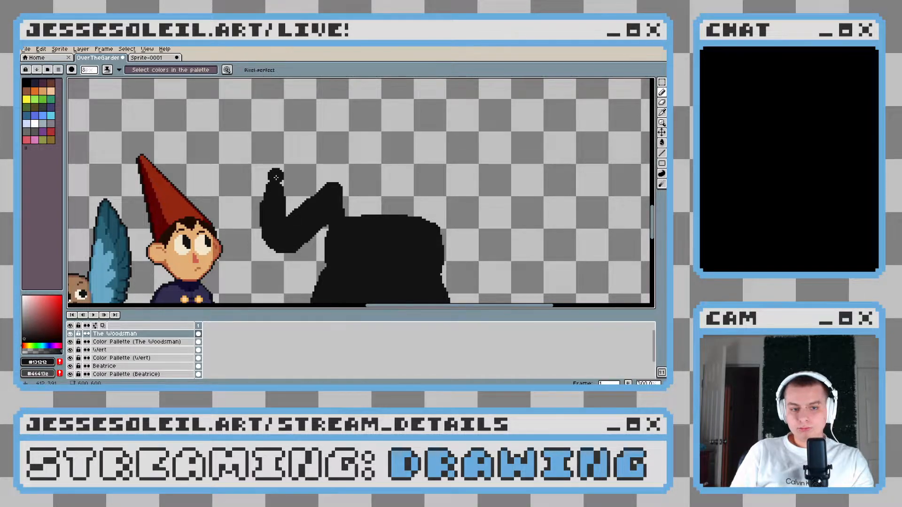
# Round the raised hand and build the shoulders into a curved near-black hump that blends into the raised arm
pyautogui.scroll(-3, 275, 177)
pyautogui.scroll(3, 354, 224)
pyautogui.moveTo(356, 222)
pyautogui.mouseDown()
pyautogui.moveTo(337, 161)
pyautogui.moveTo(282, 138)
pyautogui.moveTo(244, 144)
pyautogui.moveTo(294, 147)
pyautogui.moveTo(276, 180)
pyautogui.mouseUp()
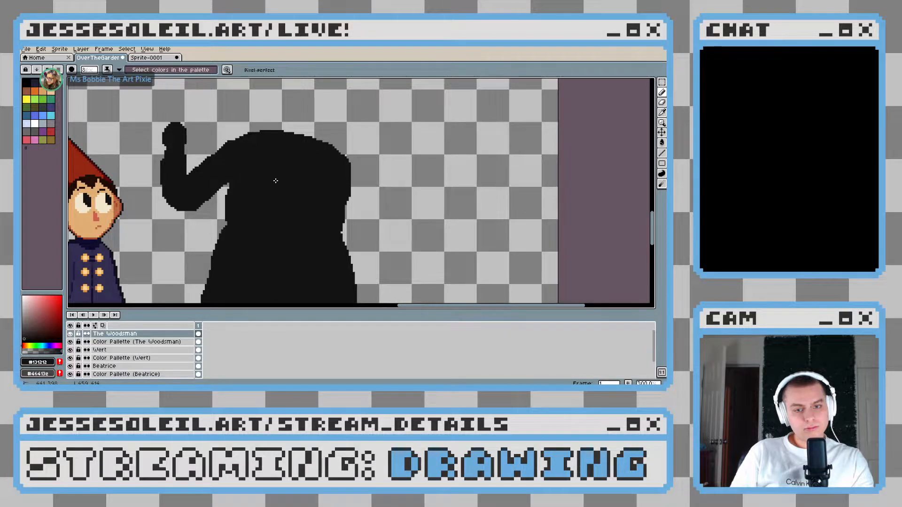
pyautogui.scroll(-3, 437, 226)
pyautogui.scroll(3, 423, 219)
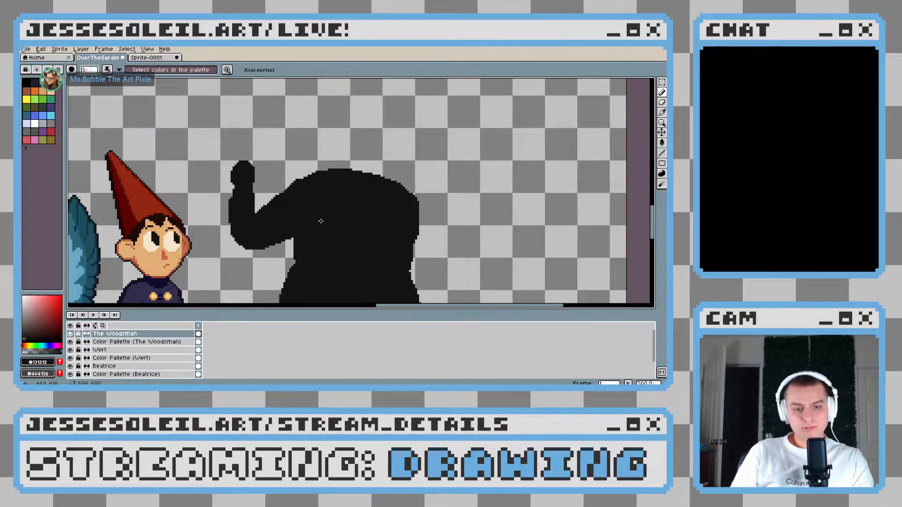
pyautogui.scroll(-3, 384, 232)
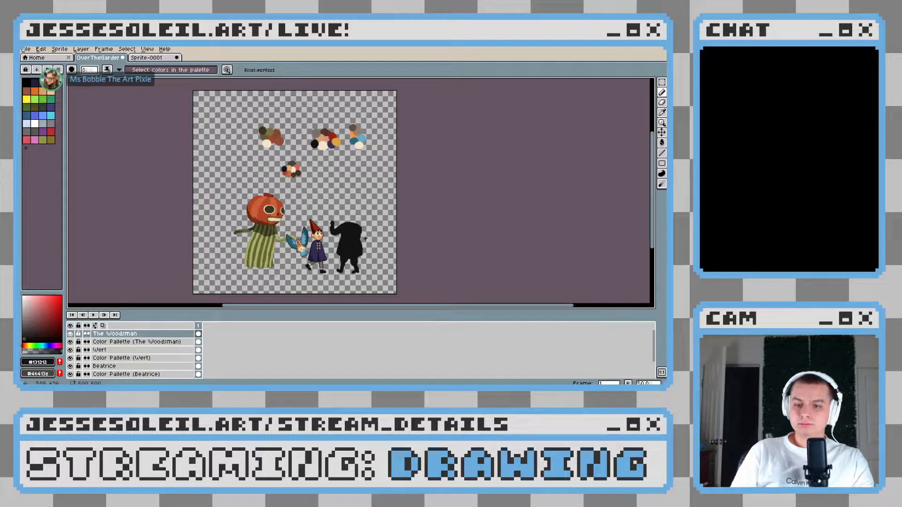
pyautogui.scroll(1, 365, 238)
pyautogui.scroll(3, 364, 238)
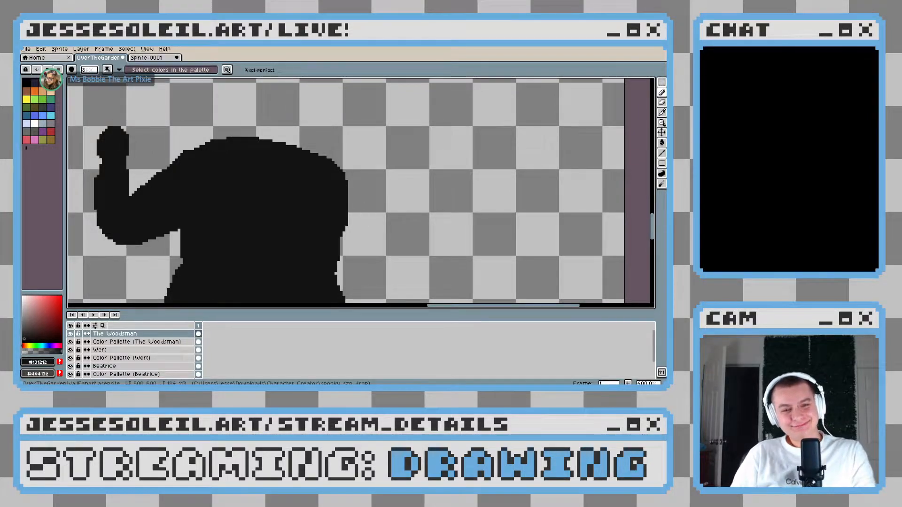
# Smooth the near-black slope where the raised arm meets the shoulder, undoing strokes that bulge the outline
pyautogui.moveTo(277, 162); pyautogui.dragTo(296, 220)
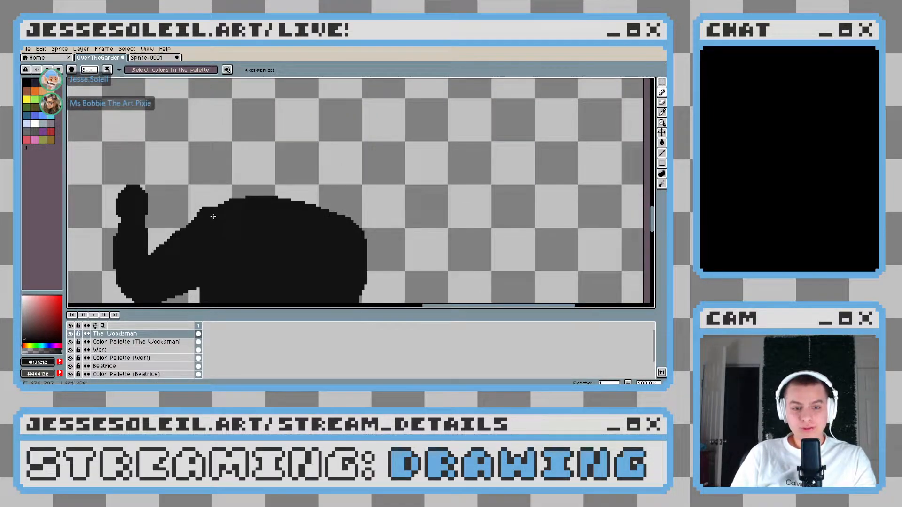
pyautogui.hotkey('ctrl', 'z')
pyautogui.moveTo(211, 224); pyautogui.dragTo(220, 216)
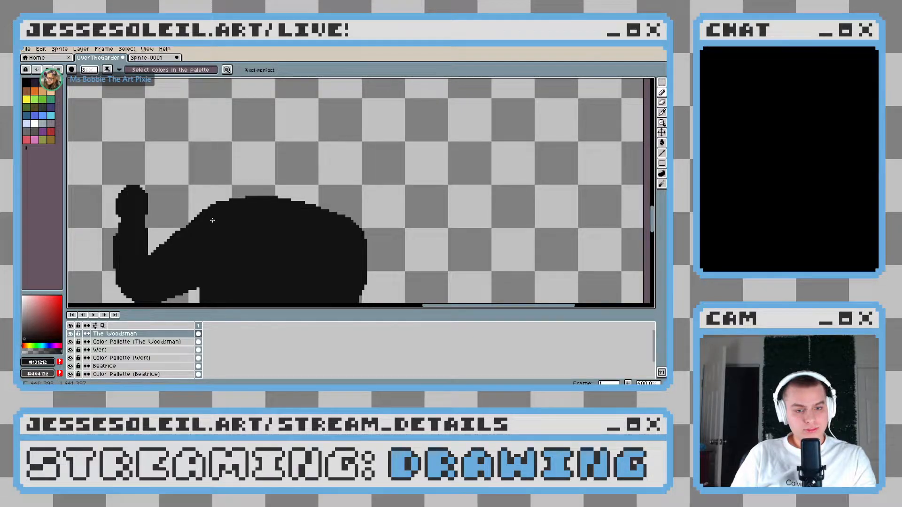
pyautogui.scroll(-3, 296, 227)
pyautogui.scroll(4, 296, 228)
pyautogui.moveTo(150, 222); pyautogui.dragTo(191, 190)
pyautogui.hotkey('ctrl', 'z')
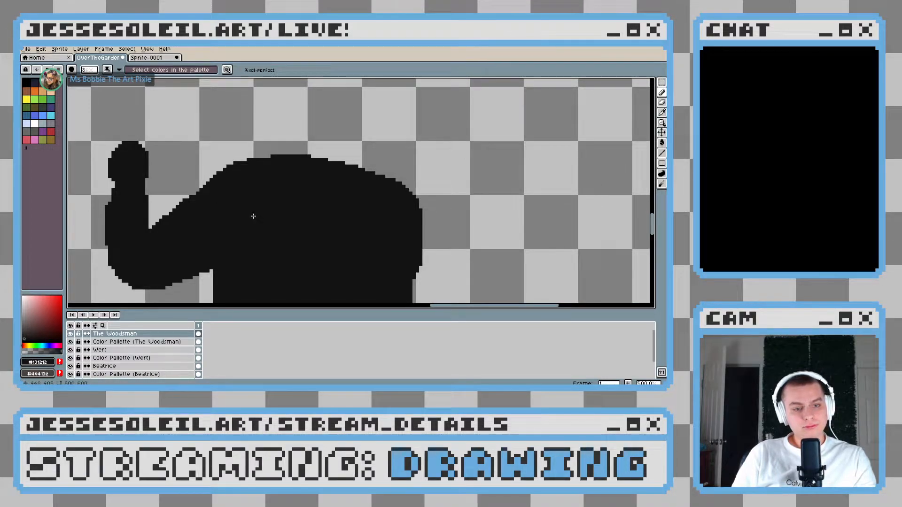
# Thicken the inner edge of the raised forearm in near-black so it tapers toward the hand
pyautogui.press('b')
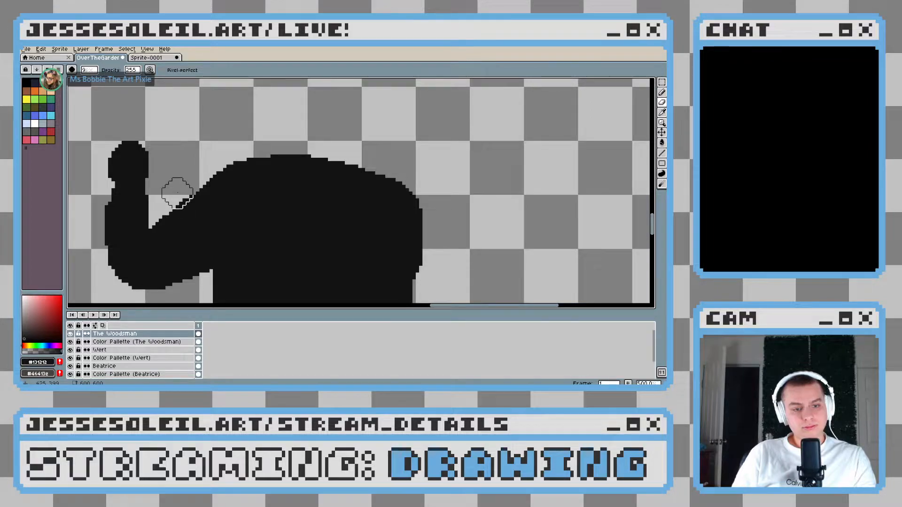
pyautogui.press('i')
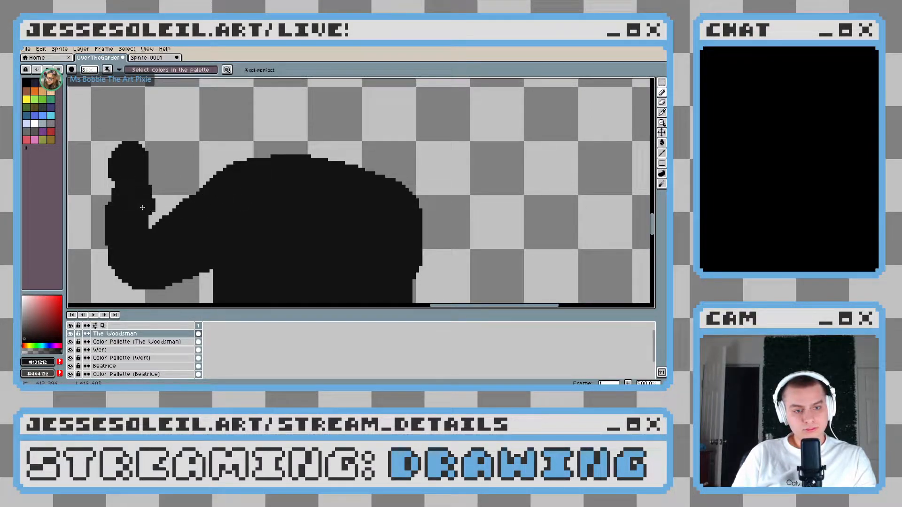
pyautogui.scroll(-3, 214, 238)
pyautogui.scroll(-3, 217, 238)
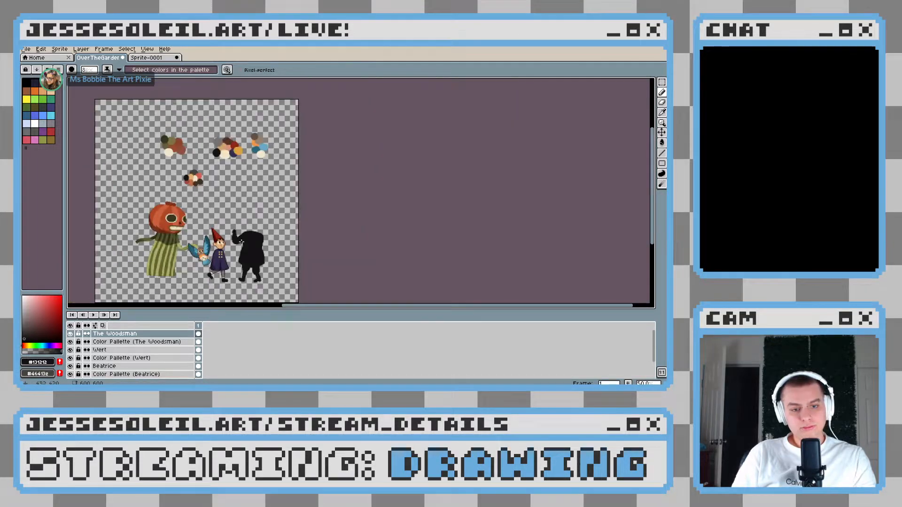
pyautogui.scroll(3, 252, 241)
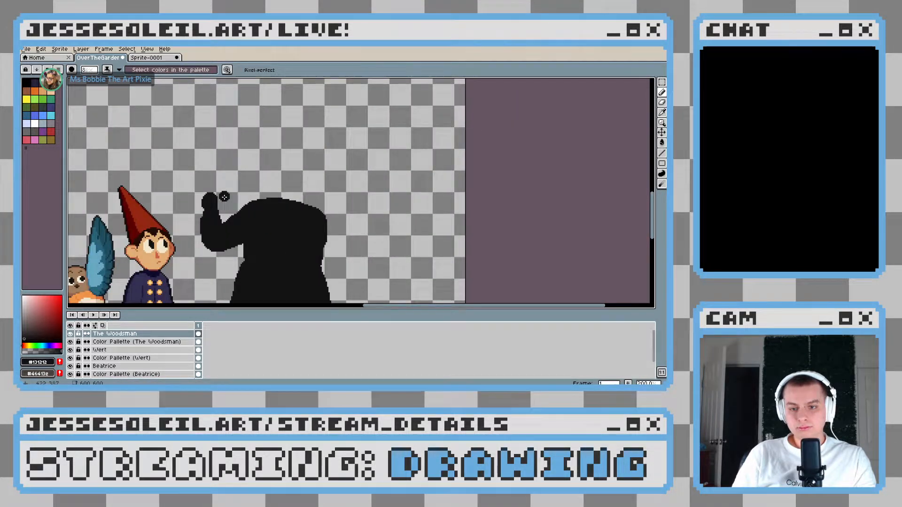
# Try to paint a thick near-black tool handle running diagonally through the raised hand with a smaller brush
pyautogui.scroll(3, 221, 197)
pyautogui.press('v')
pyautogui.press('b')
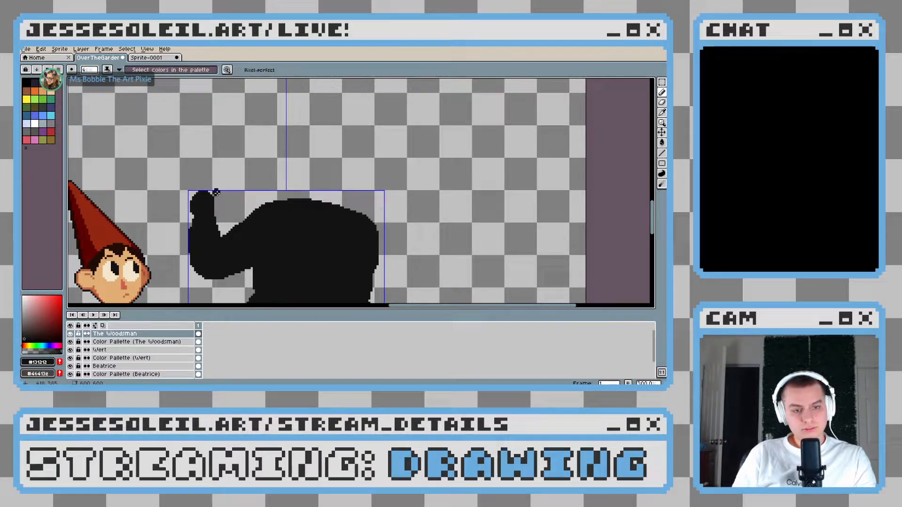
pyautogui.scroll(1, 215, 192)
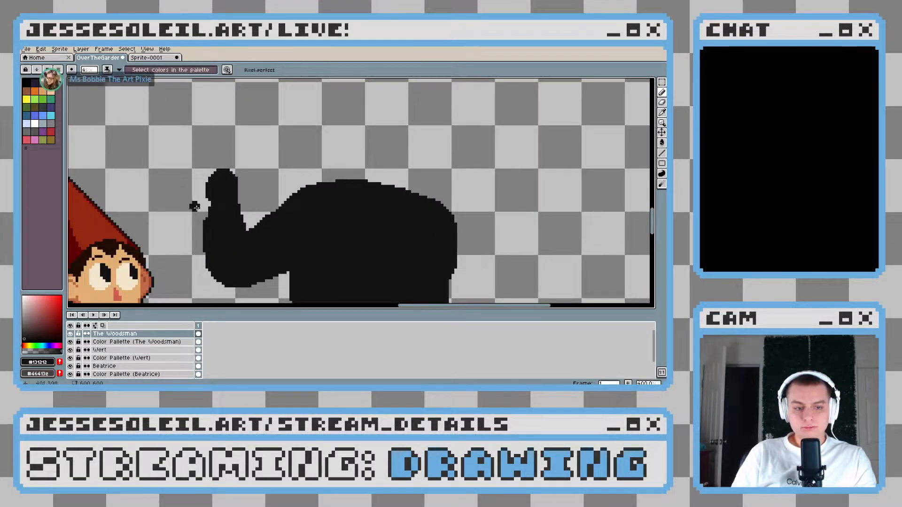
pyautogui.moveTo(254, 168)
pyautogui.mouseDown()
pyautogui.moveTo(165, 220)
pyautogui.moveTo(231, 186)
pyautogui.mouseUp()
pyautogui.hotkey('ctrl', 'z')
pyautogui.hotkey('ctrl', 'y')
pyautogui.hotkey('ctrl', 'z')
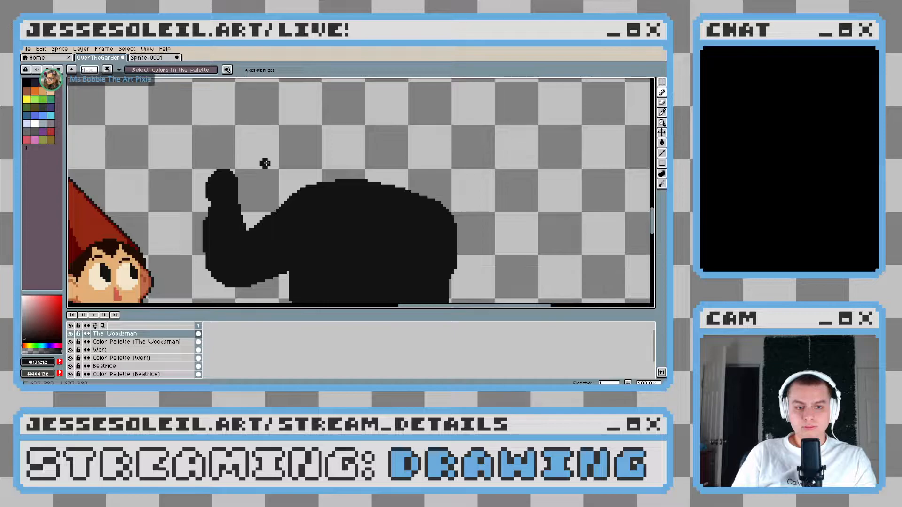
pyautogui.moveTo(265, 163); pyautogui.dragTo(167, 234)
pyautogui.moveTo(216, 182); pyautogui.dragTo(163, 229)
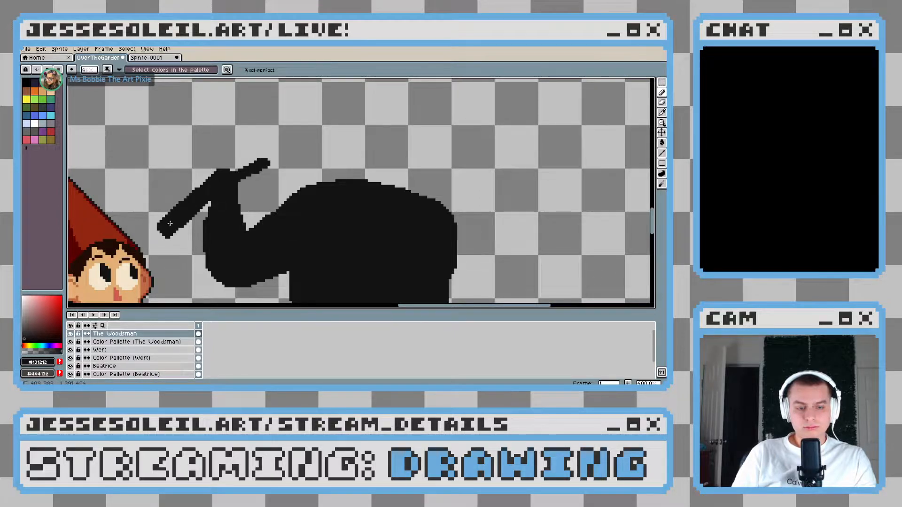
pyautogui.scroll(-2, 234, 182)
pyautogui.scroll(3, 234, 169)
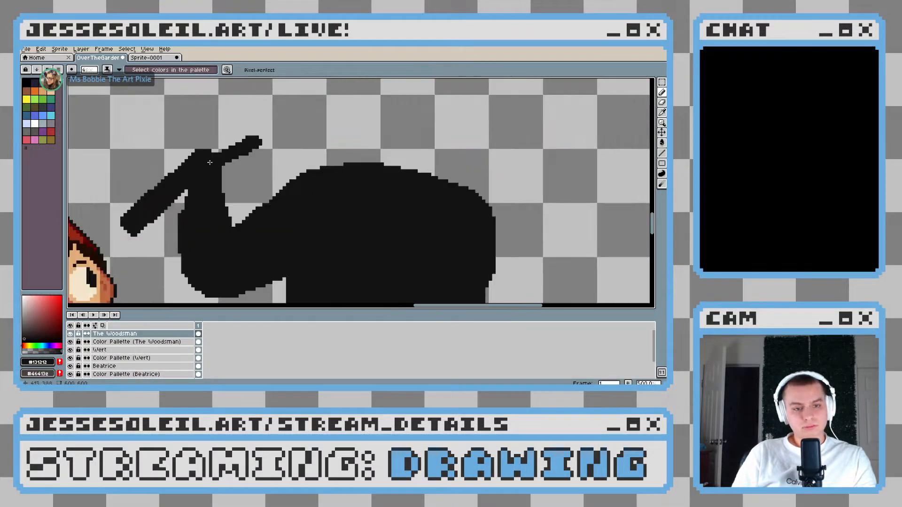
pyautogui.scroll(-5, 292, 186)
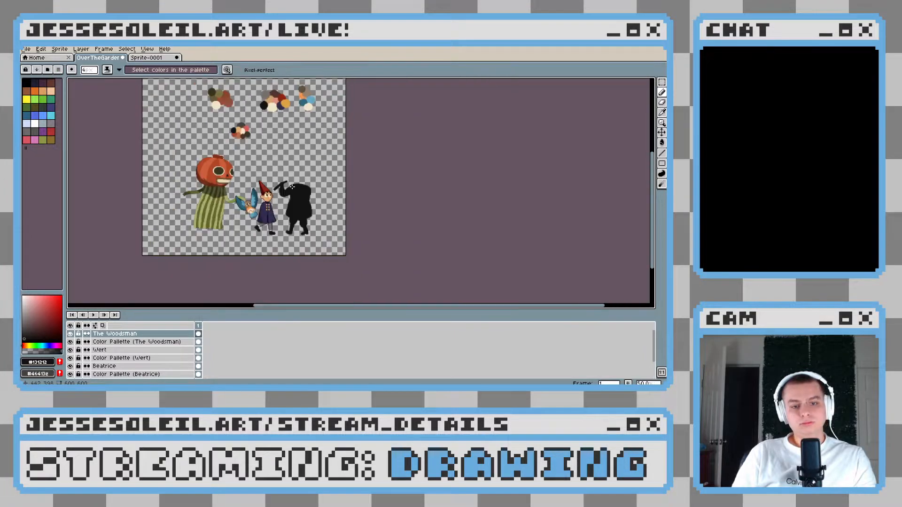
pyautogui.scroll(5, 292, 186)
pyautogui.hotkey('ctrl', 'z')
pyautogui.hotkey('ctrl', 'z')
pyautogui.hotkey('ctrl', 'z')
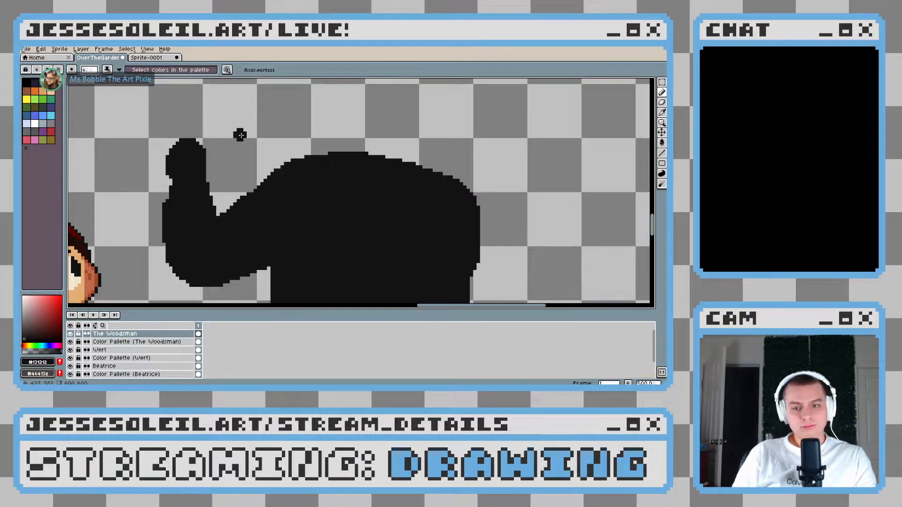
# Widen the raised hand in near-black with a small bulge on the side facing the shoulder
pyautogui.moveTo(188, 159); pyautogui.dragTo(218, 152)
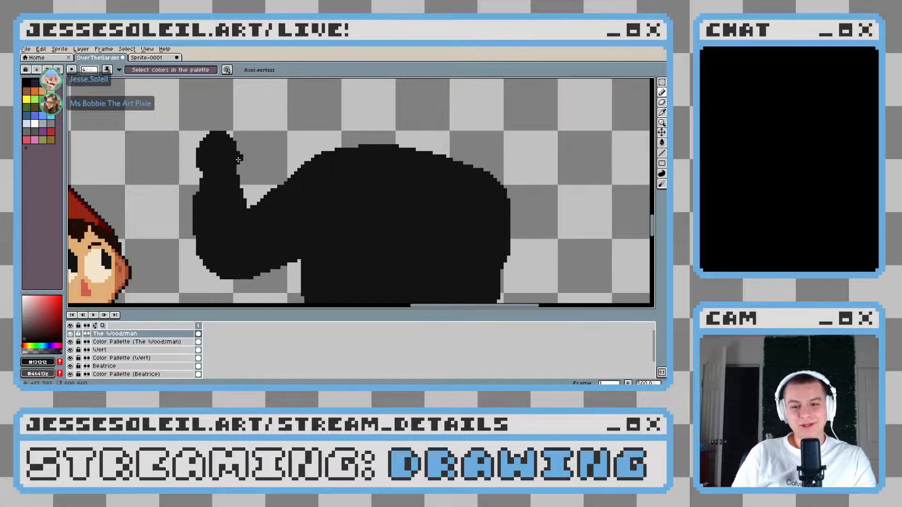
pyautogui.click(266, 184)
pyautogui.scroll(-4, 268, 184)
pyautogui.scroll(4, 268, 184)
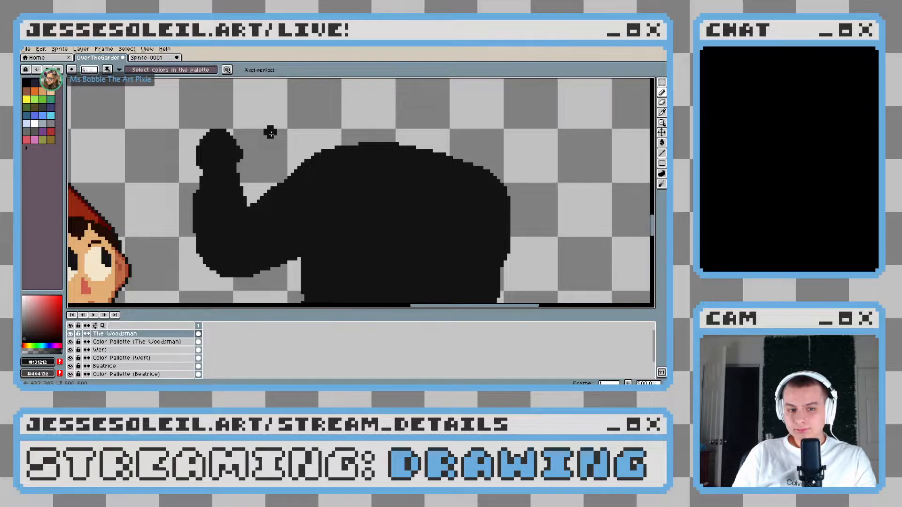
# Paint a slimmer near-black handle diagonally through the raised hand, sloping down toward Wert, with both ends protruding
pyautogui.moveTo(244, 132)
pyautogui.mouseDown()
pyautogui.moveTo(270, 121)
pyautogui.moveTo(159, 200)
pyautogui.mouseUp()
pyautogui.press('v')
pyautogui.hotkey('ctrl', 'z')
pyautogui.hotkey('ctrl', 'z')
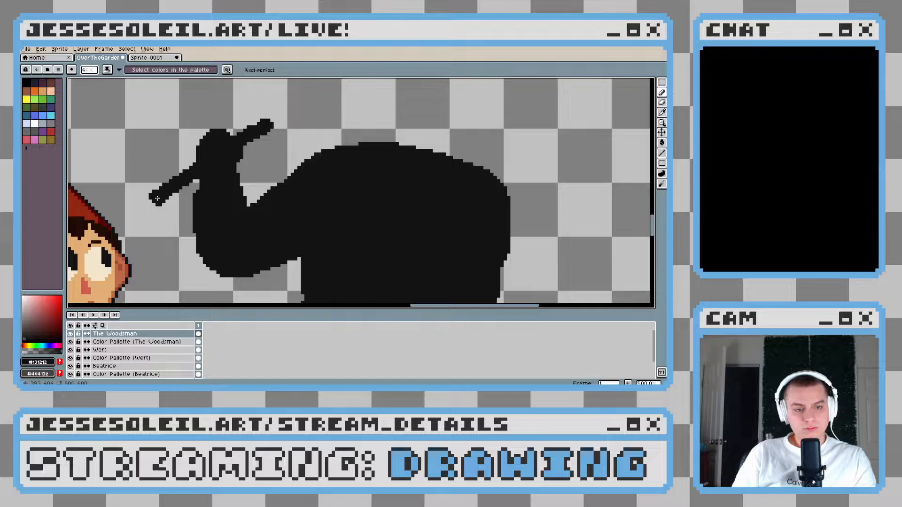
pyautogui.scroll(-3, 157, 198)
pyautogui.scroll(3, 189, 168)
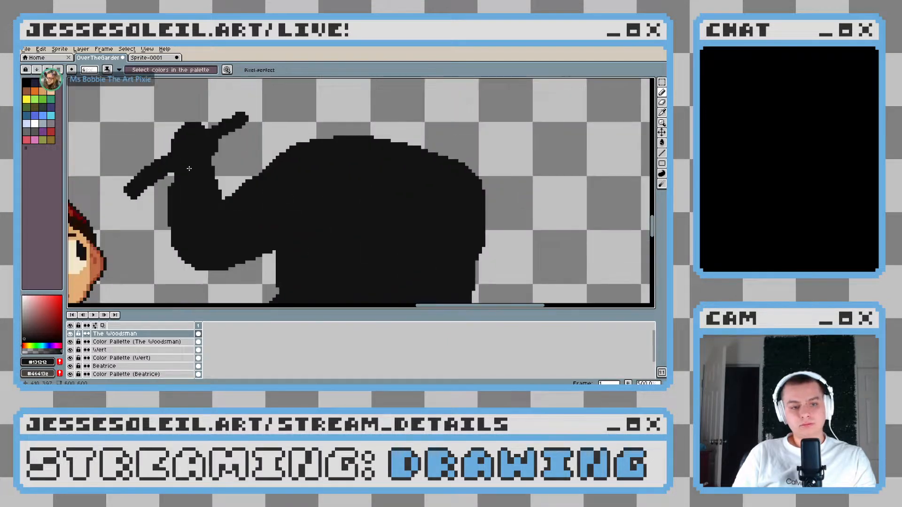
pyautogui.scroll(-3, 247, 174)
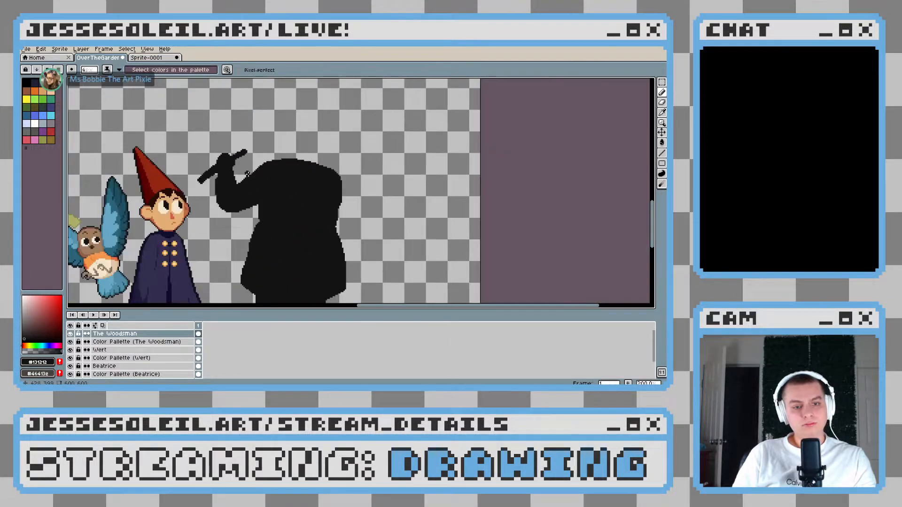
pyautogui.scroll(-3, 259, 178)
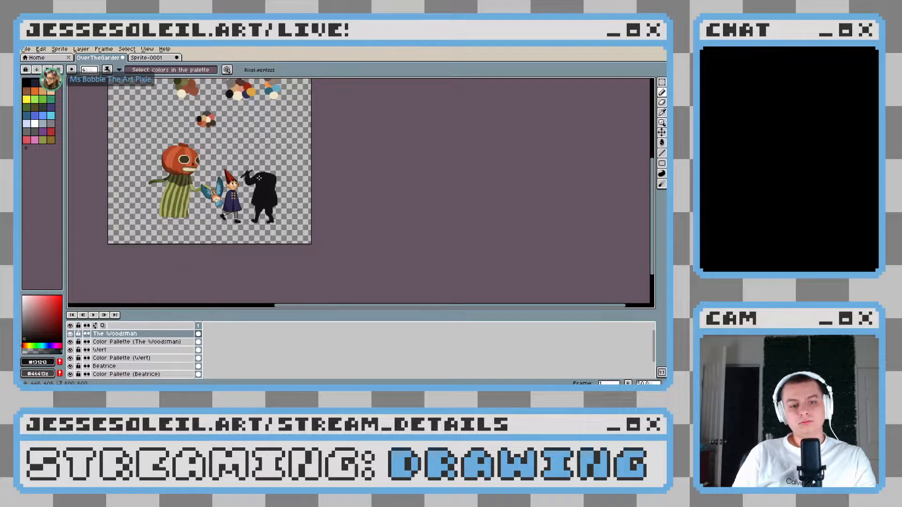
# Lengthen the handle's lower end in near-black until it reaches Wert's head
pyautogui.scroll(5, 259, 178)
pyautogui.moveTo(257, 161)
pyautogui.mouseDown()
pyautogui.moveTo(224, 201)
pyautogui.moveTo(255, 174)
pyautogui.moveTo(232, 193)
pyautogui.moveTo(250, 184)
pyautogui.mouseUp()
pyautogui.moveTo(321, 187); pyautogui.dragTo(215, 193)
pyautogui.scroll(-3, 216, 193)
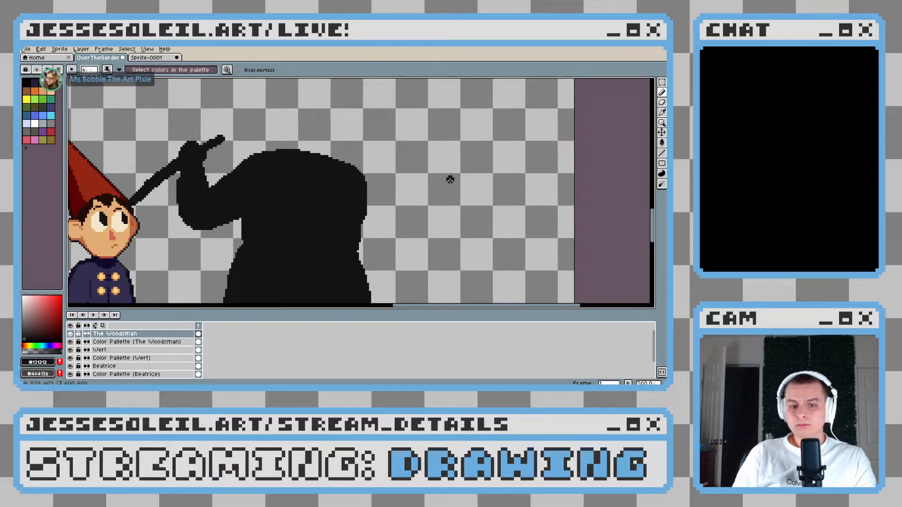
# Move the Woodsman's silhouette slightly away from Wert so the handle no longer touches his head
pyautogui.click(661, 132)
pyautogui.scroll(1, 313, 220)
pyautogui.moveTo(308, 215); pyautogui.dragTo(320, 216)
pyautogui.scroll(-3, 355, 217)
pyautogui.scroll(1, 357, 217)
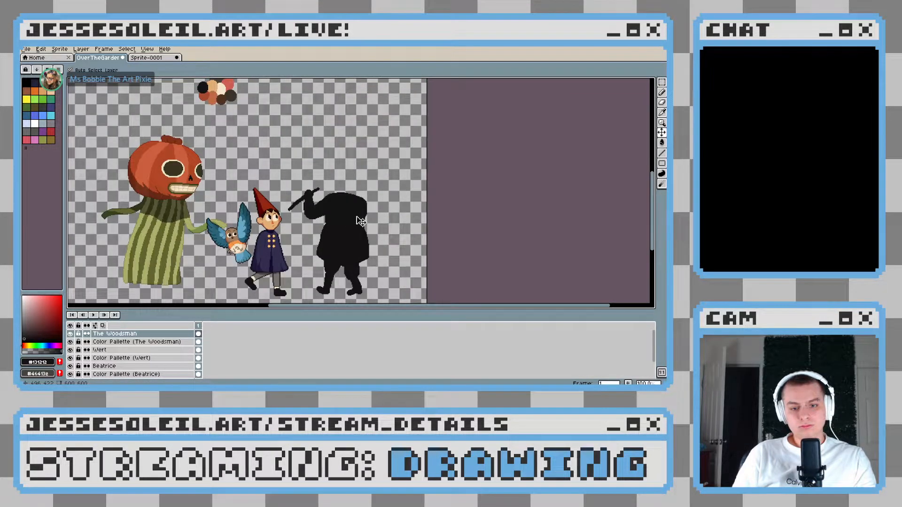
# Try painting a tall, rounded near-black head above the middle of the Woodsman's shoulders with the large round brush
pyautogui.scroll(5, 361, 221)
pyautogui.press('b')
pyautogui.scroll(-13, 340, 196)
pyautogui.scroll(7, 339, 195)
pyautogui.moveTo(347, 192); pyautogui.dragTo(302, 196)
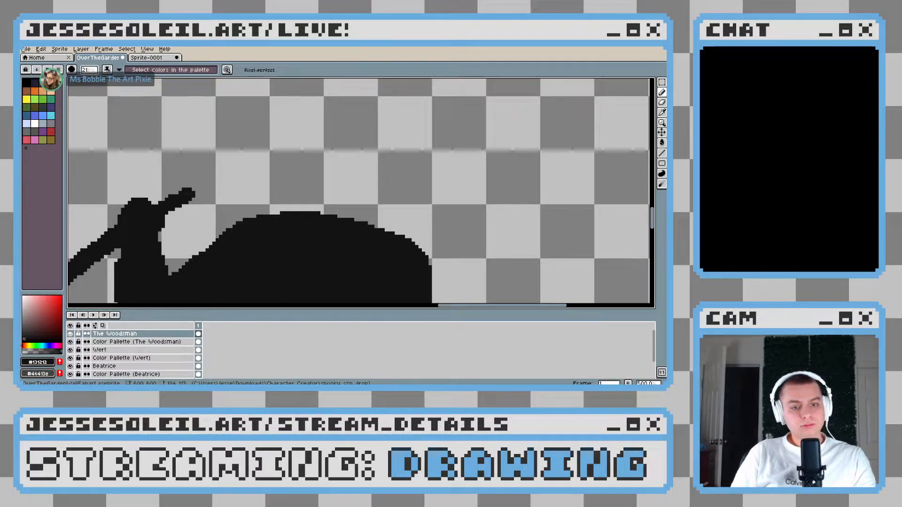
pyautogui.moveTo(347, 201); pyautogui.dragTo(323, 187)
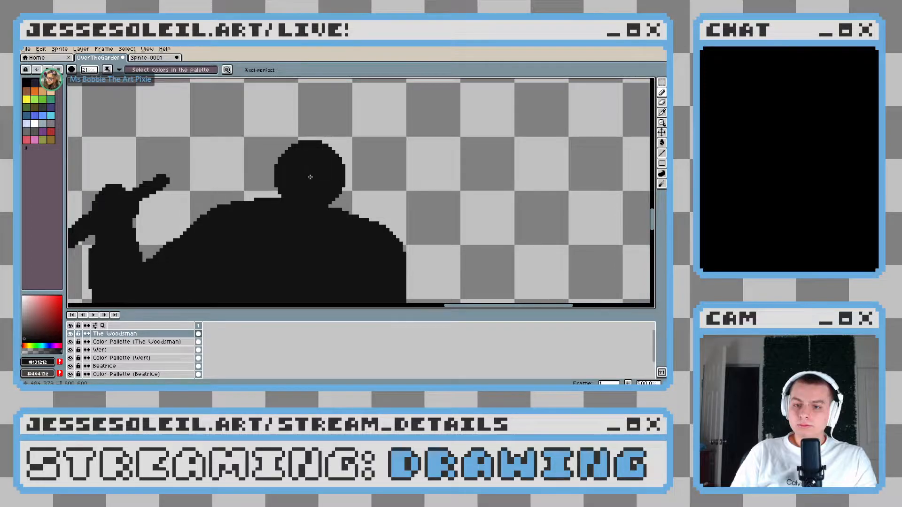
pyautogui.scroll(-2, 310, 178)
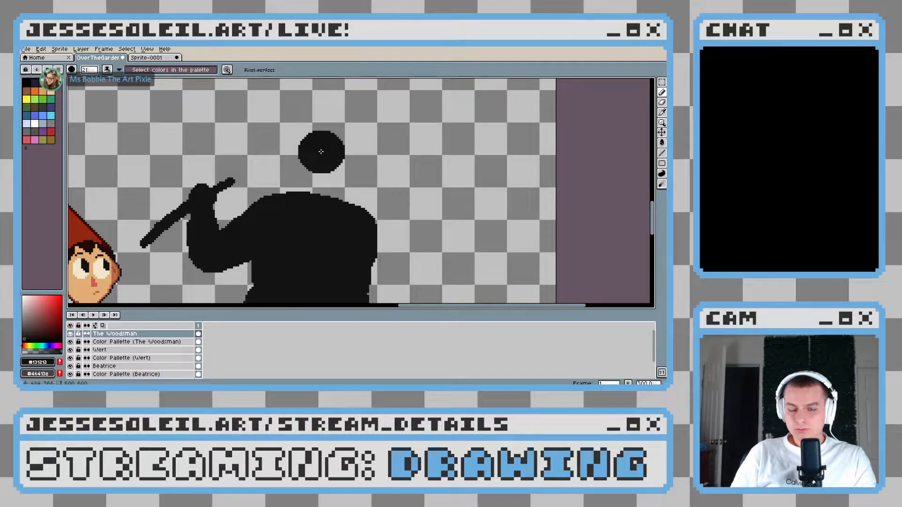
pyautogui.moveTo(321, 151); pyautogui.dragTo(311, 207)
pyautogui.moveTo(318, 155)
pyautogui.mouseDown()
pyautogui.moveTo(301, 201)
pyautogui.moveTo(317, 148)
pyautogui.moveTo(333, 152)
pyautogui.moveTo(340, 182)
pyautogui.mouseUp()
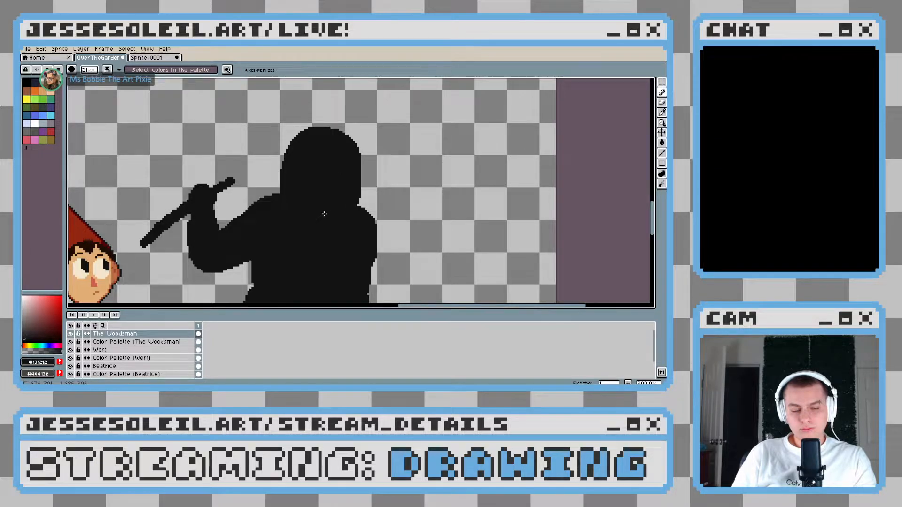
pyautogui.scroll(-5, 324, 214)
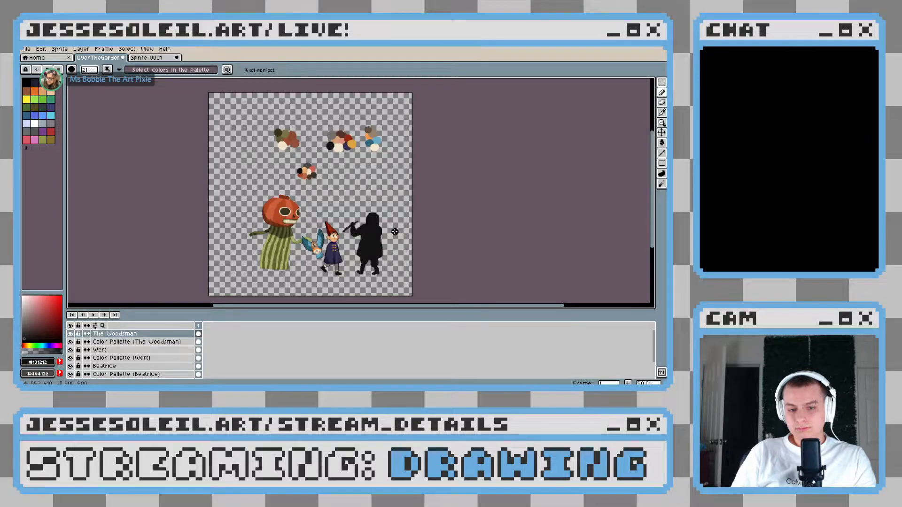
pyautogui.scroll(3, 385, 223)
pyautogui.hotkey('ctrl', 'z')
pyautogui.hotkey('ctrl', 'z')
# Paint a lower, rounded near-black head rising from the middle of the Woodsman's shoulders
pyautogui.moveTo(308, 208)
pyautogui.mouseDown()
pyautogui.moveTo(300, 229)
pyautogui.moveTo(323, 225)
pyautogui.moveTo(296, 227)
pyautogui.mouseUp()
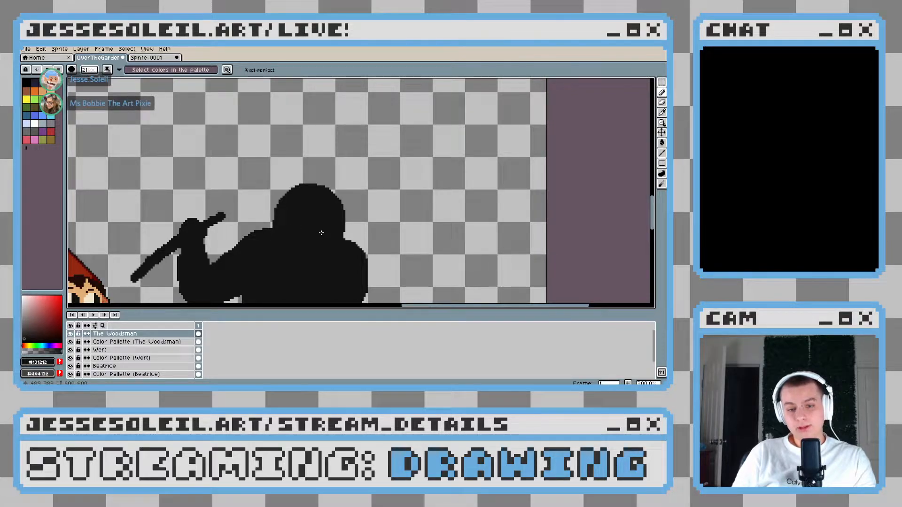
pyautogui.scroll(-1, 324, 237)
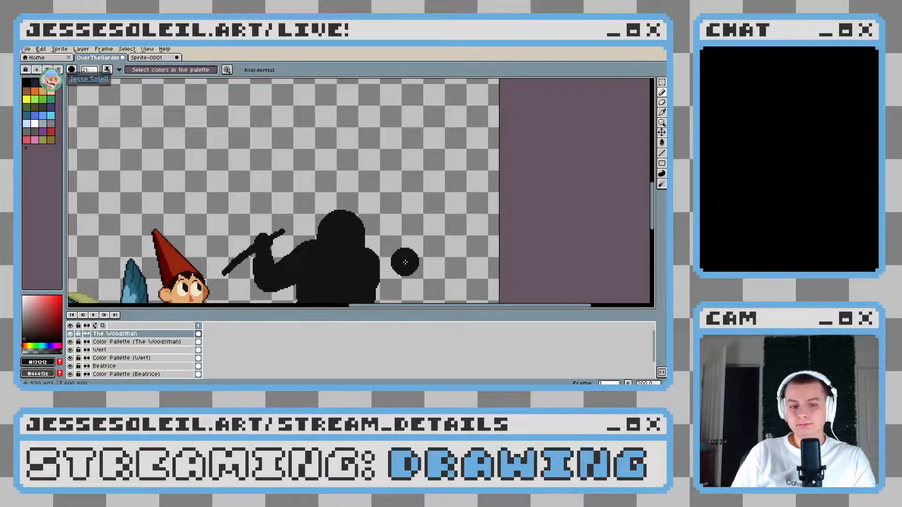
pyautogui.scroll(-3, 405, 262)
pyautogui.scroll(3, 402, 255)
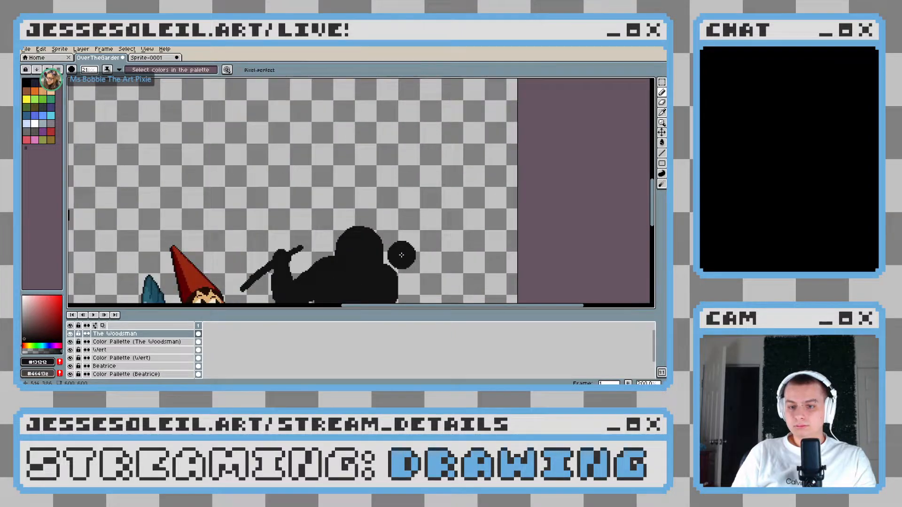
pyautogui.scroll(2, 402, 255)
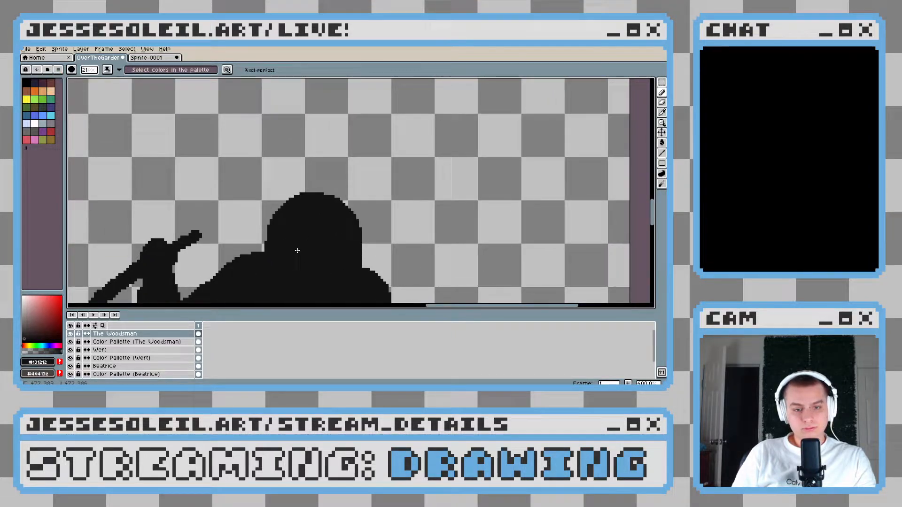
# Raise the crown of the Woodsman's head slightly in near-black, keeping its sides rounded and its width the same
pyautogui.moveTo(292, 197)
pyautogui.mouseDown()
pyautogui.moveTo(329, 189)
pyautogui.moveTo(367, 243)
pyautogui.moveTo(366, 268)
pyautogui.moveTo(328, 216)
pyautogui.moveTo(301, 221)
pyautogui.mouseUp()
pyautogui.hotkey('ctrl', 'z')
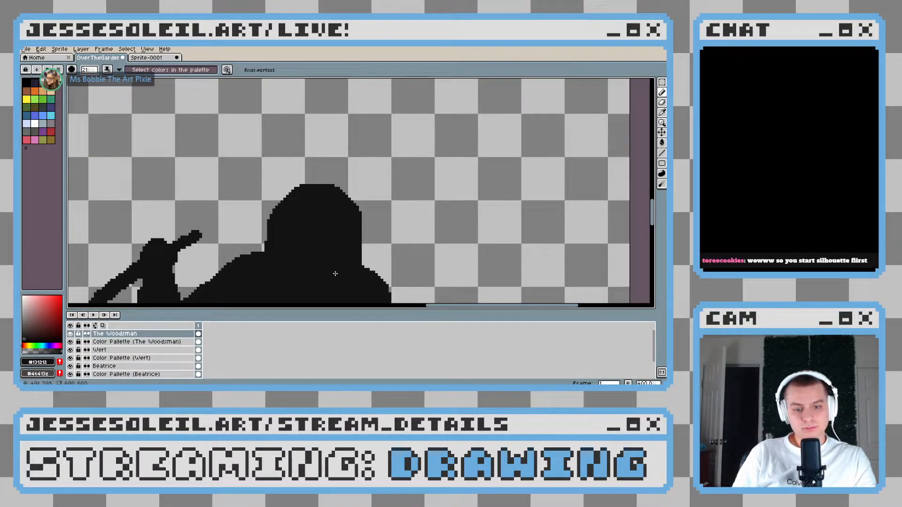
pyautogui.hotkey('ctrl', 'z')
pyautogui.scroll(-5, 397, 251)
pyautogui.press('v')
pyautogui.press('b')
pyautogui.scroll(4, 404, 267)
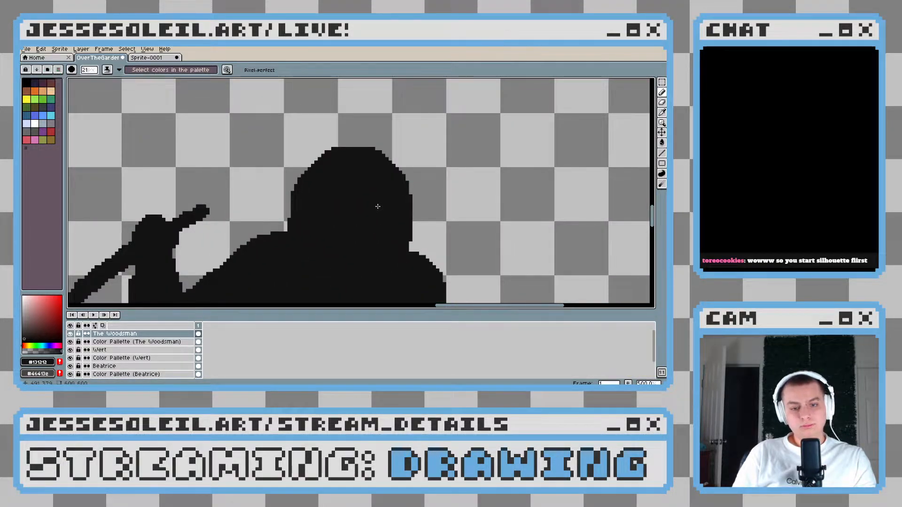
pyautogui.scroll(-3, 378, 224)
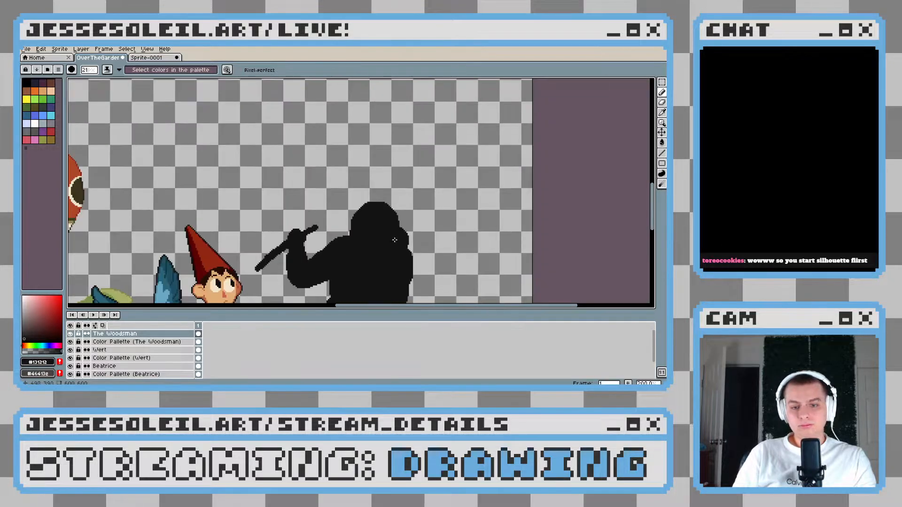
pyautogui.scroll(4, 309, 173)
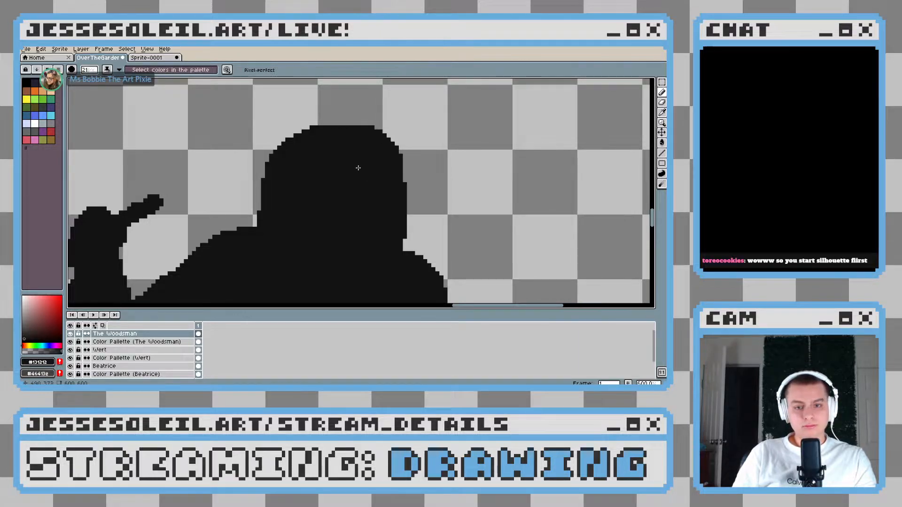
pyautogui.scroll(-1, 337, 210)
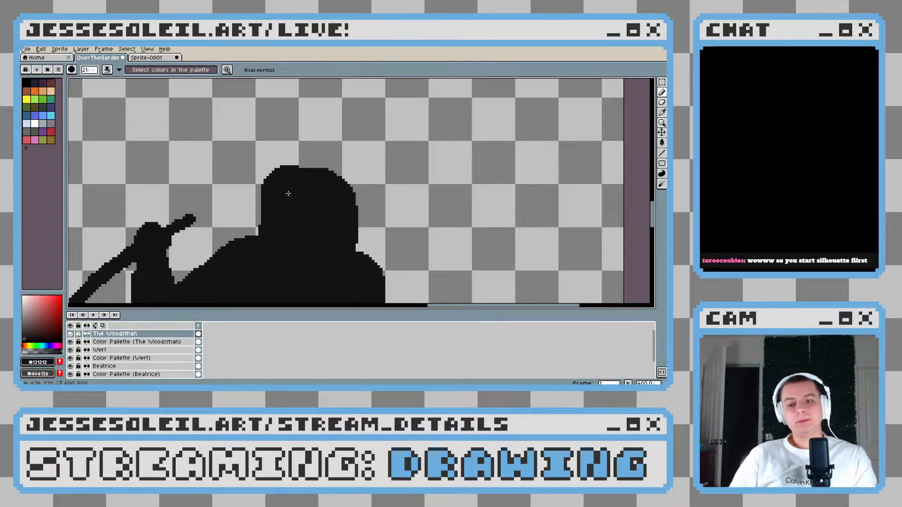
# Try painting a thin near-black hat brim outward from the side of the Woodsman's head with a smaller brush
pyautogui.scroll(14, 298, 167)
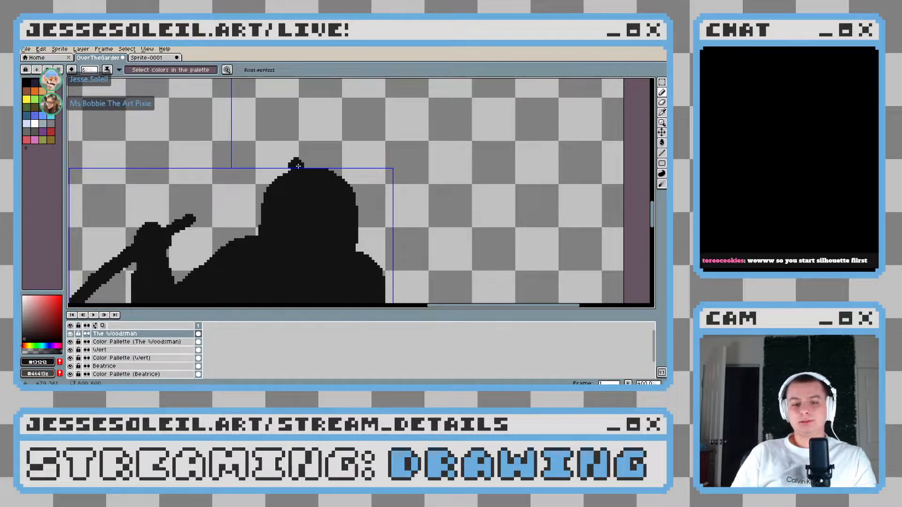
pyautogui.scroll(2, 251, 150)
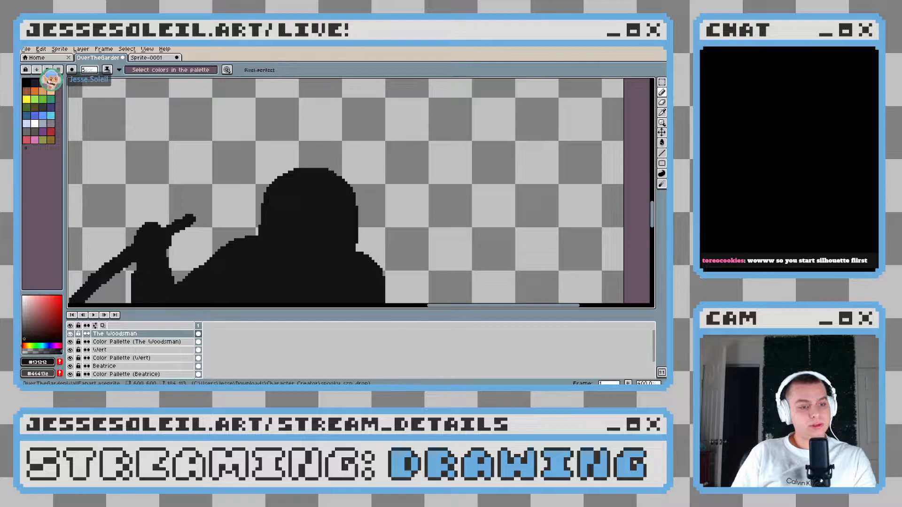
pyautogui.moveTo(348, 187); pyautogui.dragTo(348, 218)
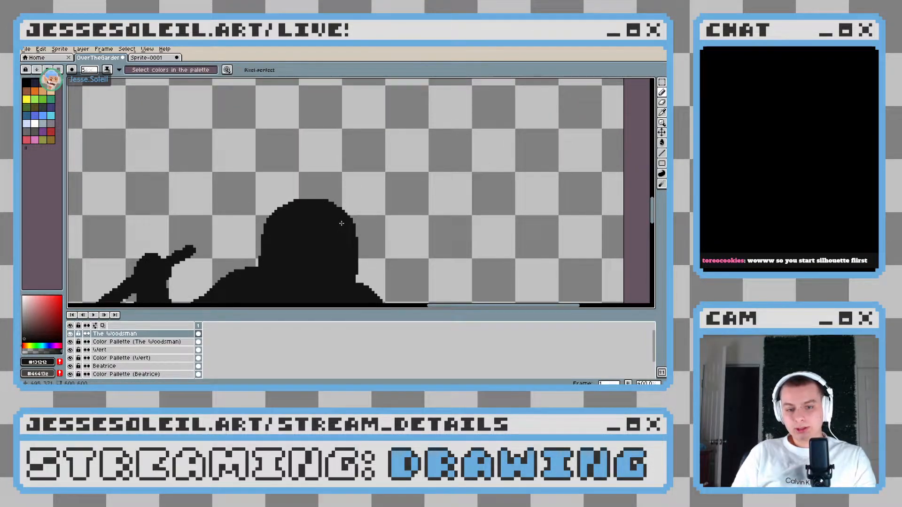
pyautogui.moveTo(353, 224); pyautogui.dragTo(373, 213)
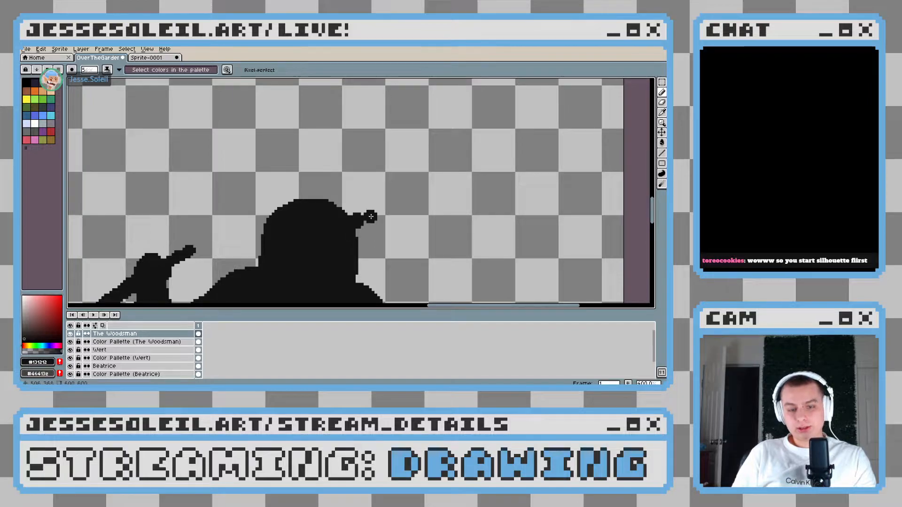
pyautogui.hotkey('ctrl', 'z')
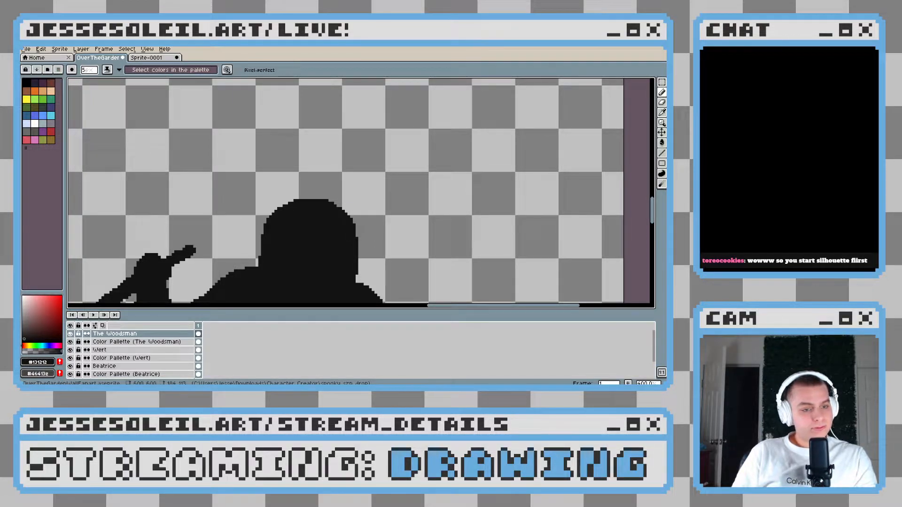
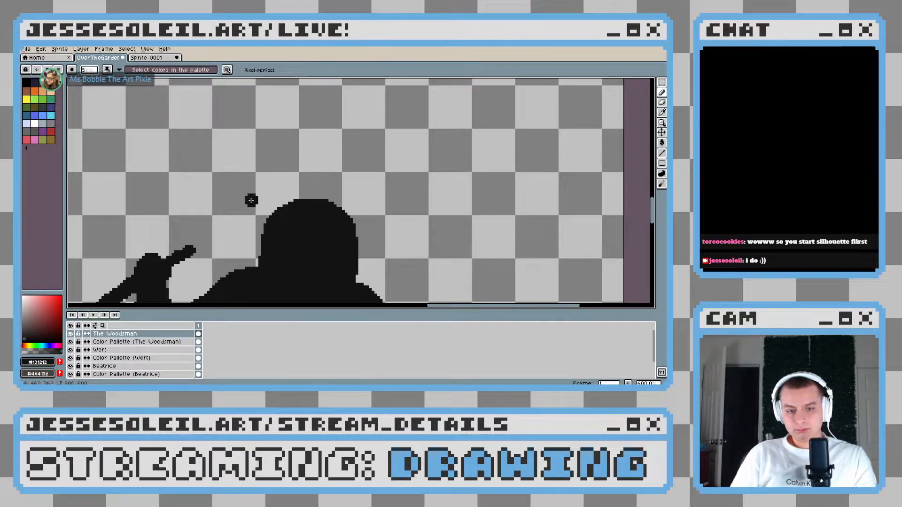
# Try painting a wide, nearly level near-black hat brim across the top of the Woodsman's head, filling and rounding its upper edge
pyautogui.moveTo(251, 219); pyautogui.dragTo(255, 220)
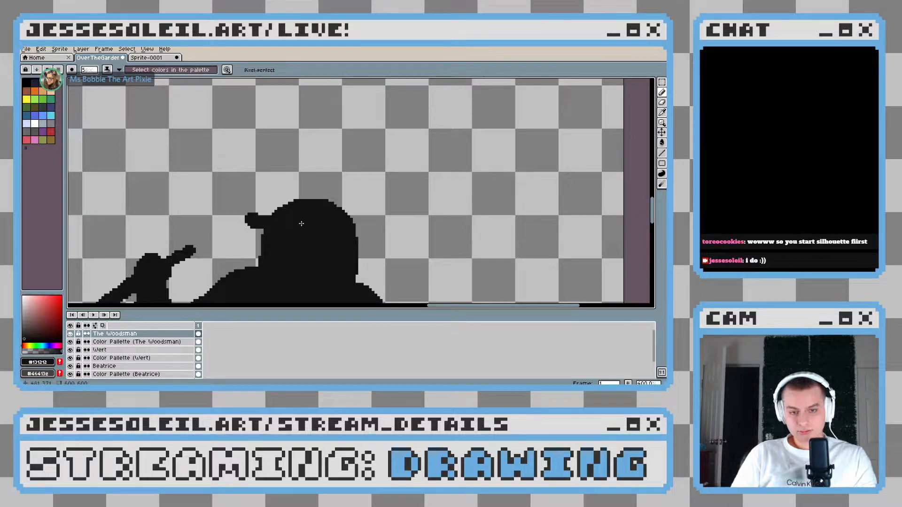
pyautogui.moveTo(348, 215); pyautogui.dragTo(363, 204)
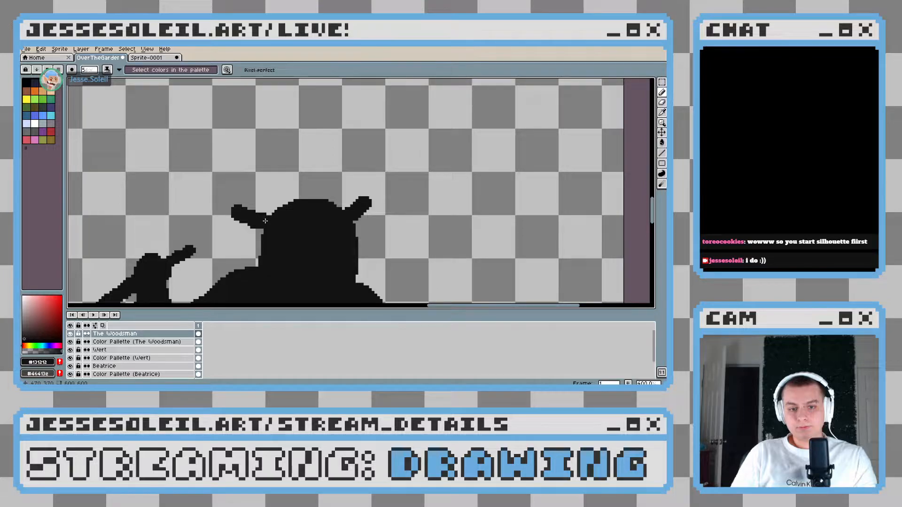
pyautogui.moveTo(265, 221); pyautogui.dragTo(280, 210)
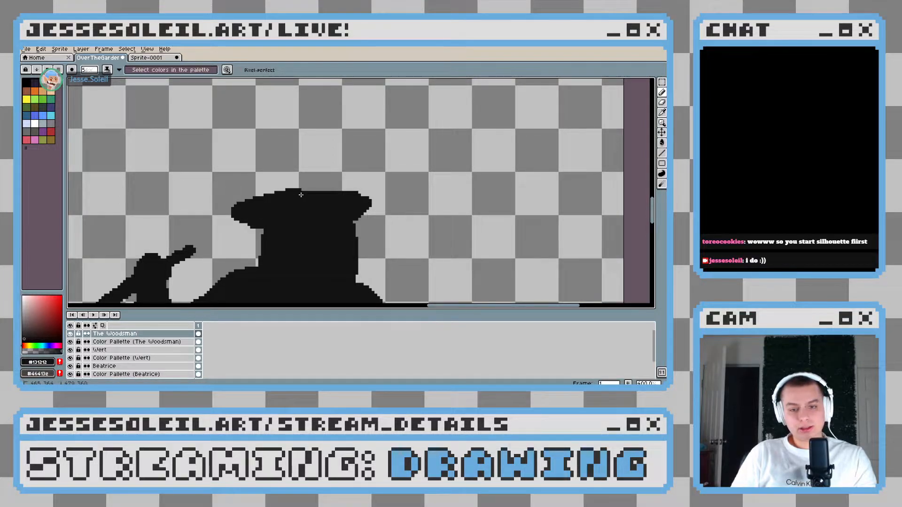
pyautogui.moveTo(372, 199); pyautogui.dragTo(337, 221)
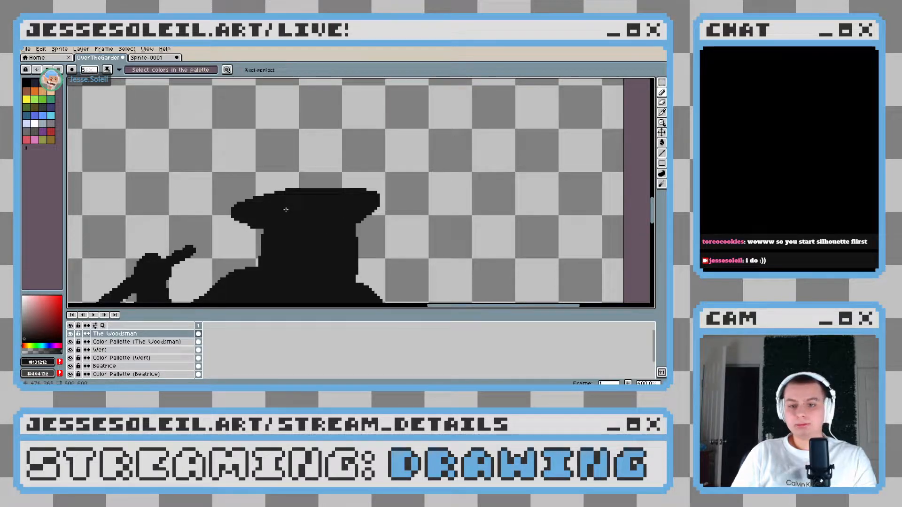
pyautogui.scroll(2, 299, 191)
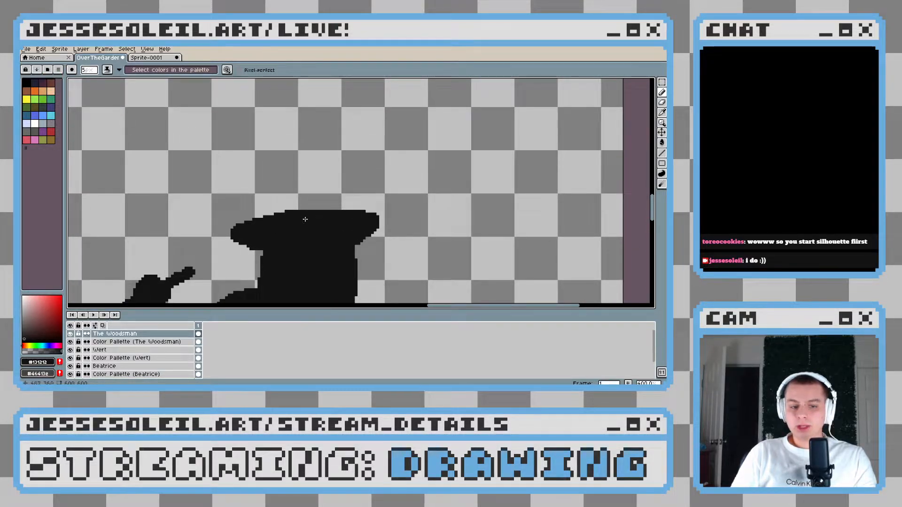
pyautogui.moveTo(253, 219)
pyautogui.mouseDown()
pyautogui.moveTo(283, 208)
pyautogui.moveTo(368, 215)
pyautogui.mouseUp()
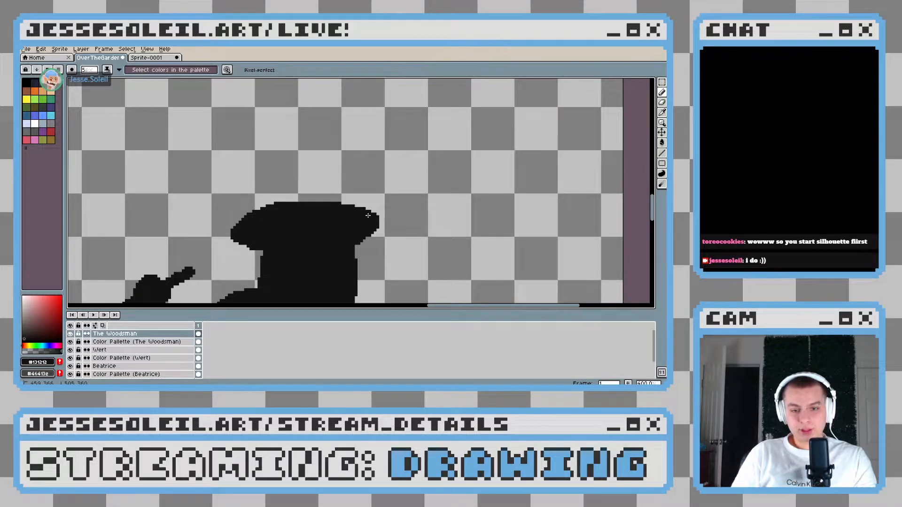
pyautogui.scroll(-3, 368, 225)
pyautogui.scroll(2, 381, 254)
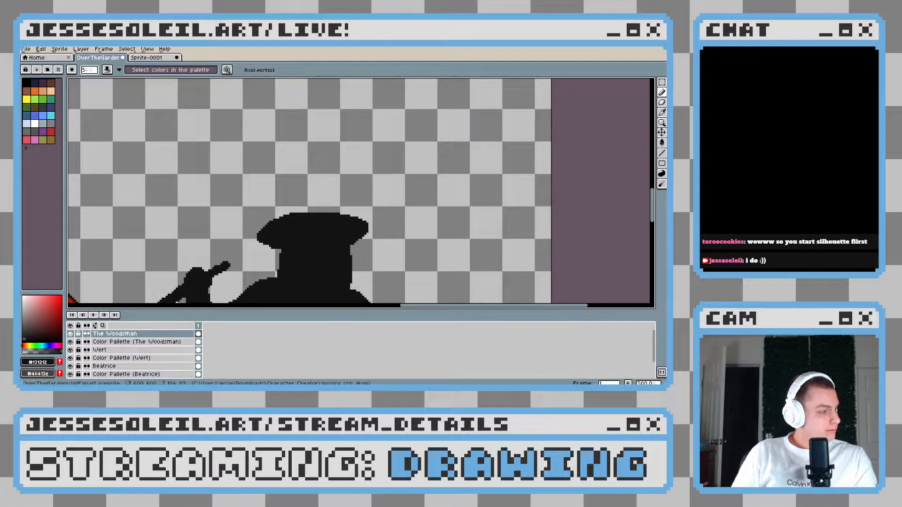
# Examine the Woodsman's silhouette with its flat brim against the other characters in the group
pyautogui.moveTo(320, 206); pyautogui.dragTo(325, 236)
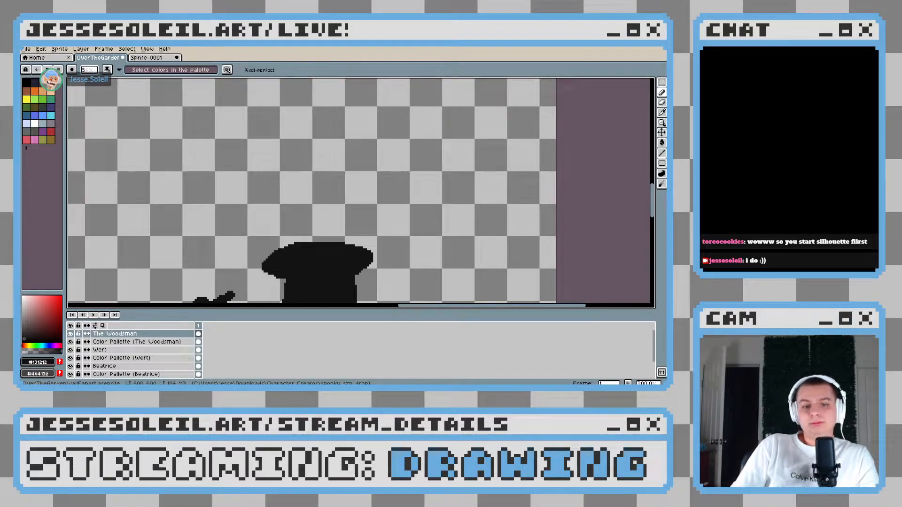
pyautogui.scroll(-3, 366, 202)
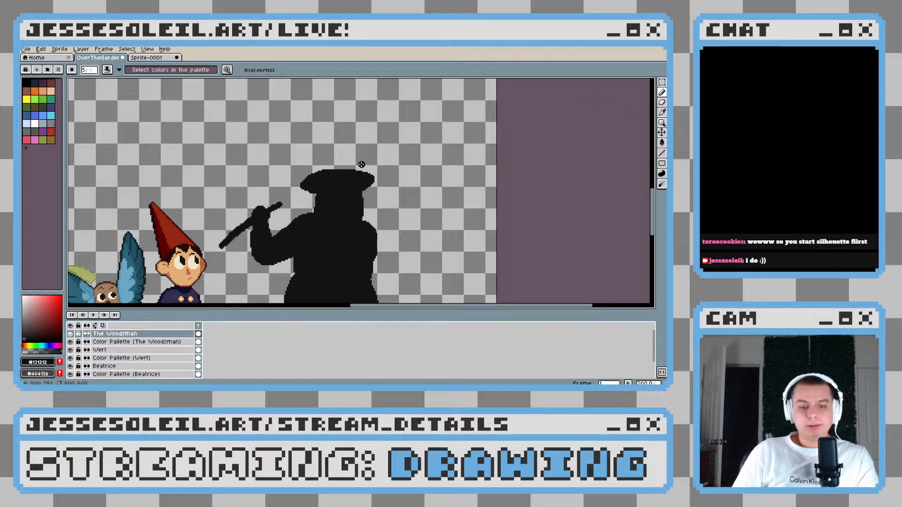
pyautogui.scroll(1, 388, 225)
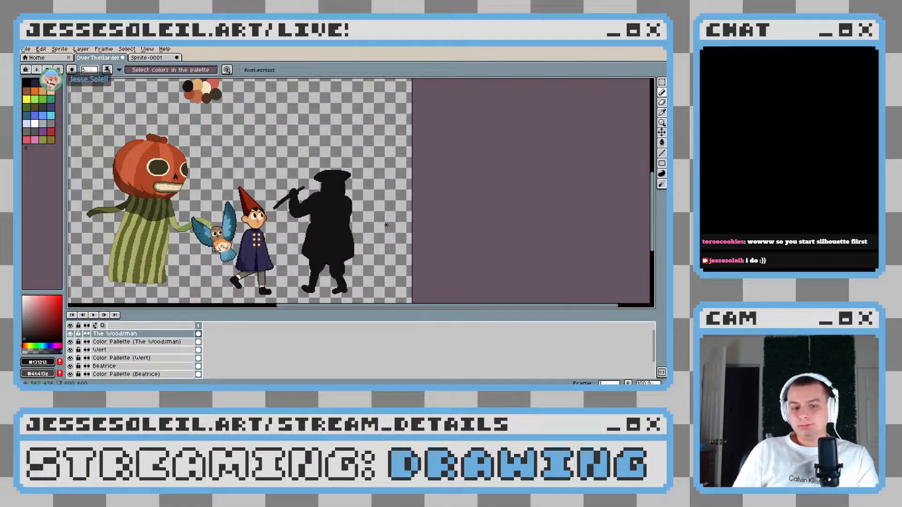
pyautogui.moveTo(376, 208); pyautogui.dragTo(378, 230)
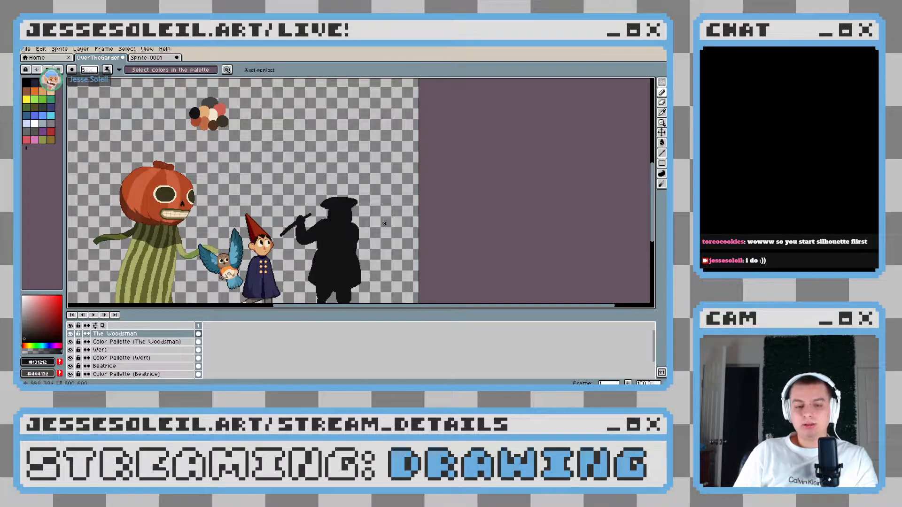
pyautogui.moveTo(347, 213); pyautogui.dragTo(350, 224)
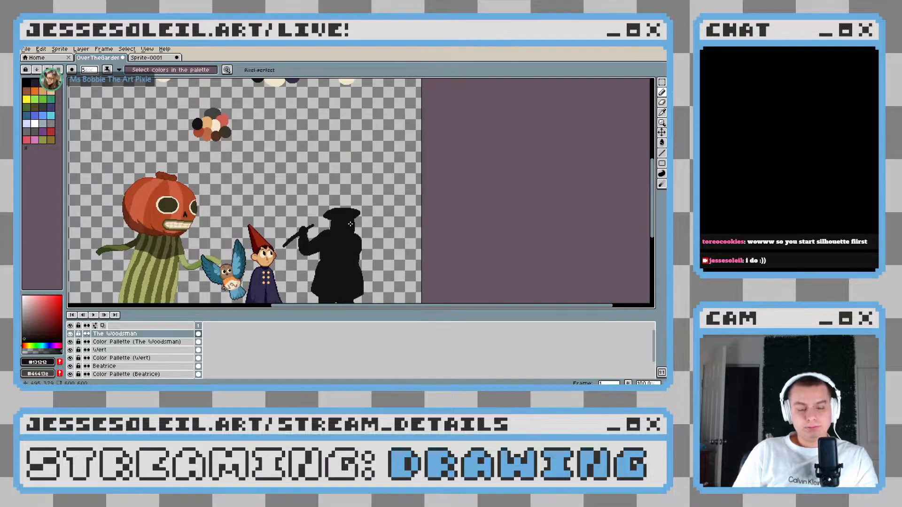
pyautogui.scroll(3, 350, 225)
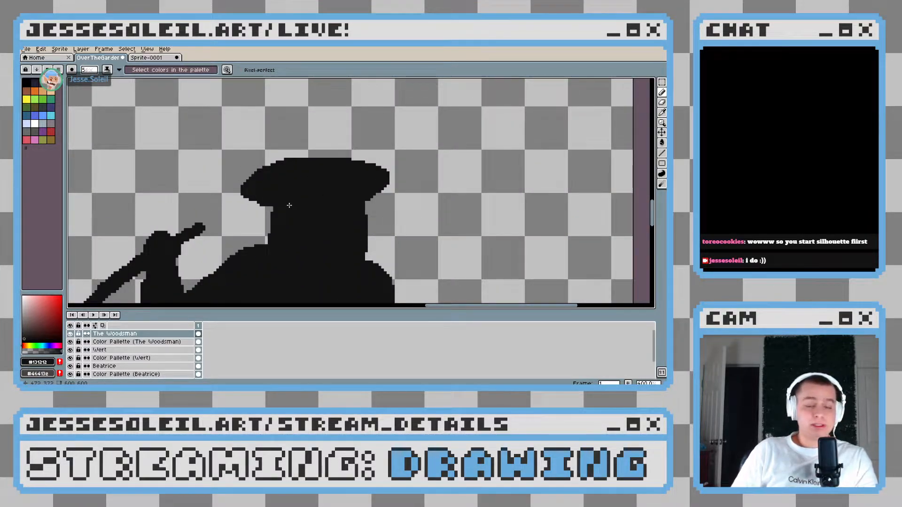
# Undo the level hat brim strokes back to the bare, rounded head
pyautogui.press('b')
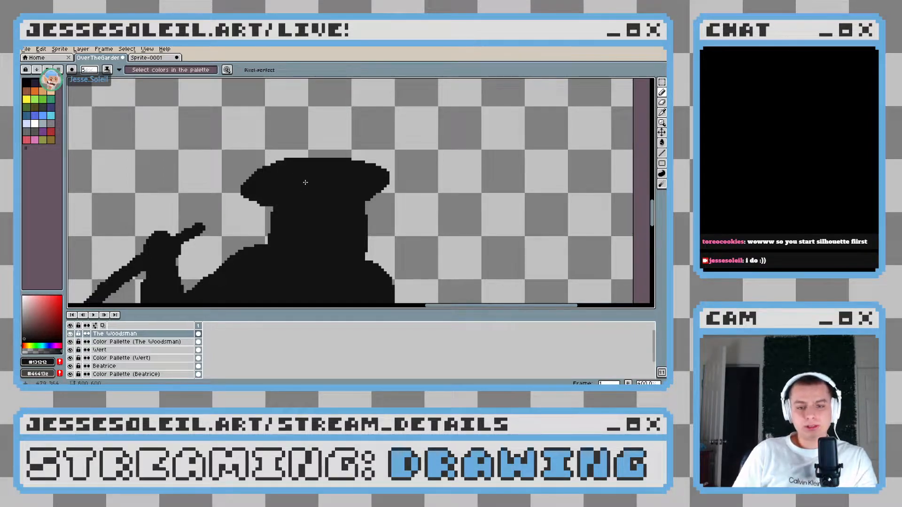
pyautogui.moveTo(314, 167); pyautogui.dragTo(316, 216)
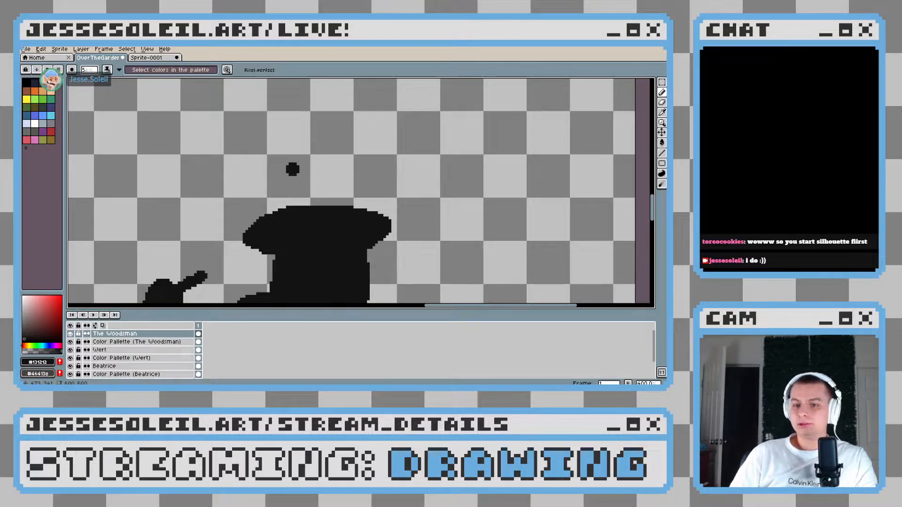
pyautogui.moveTo(291, 162); pyautogui.dragTo(287, 212)
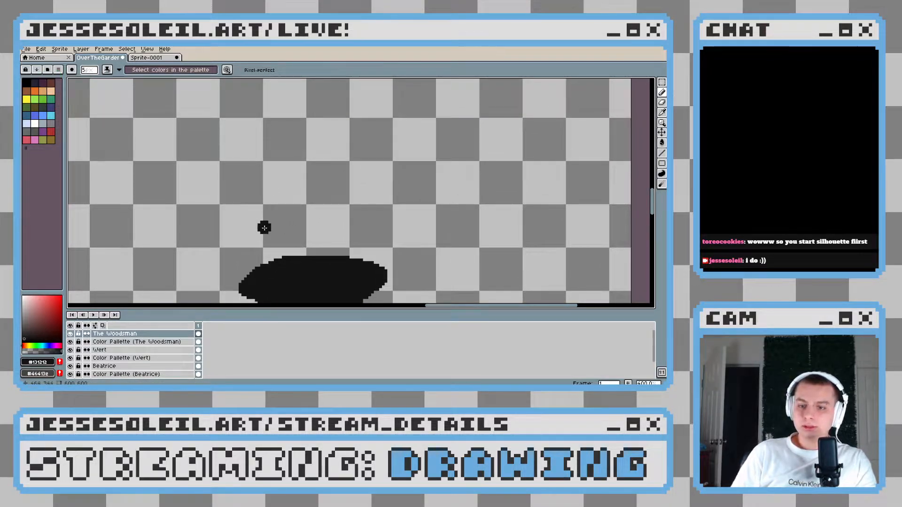
pyautogui.moveTo(337, 211); pyautogui.dragTo(320, 166)
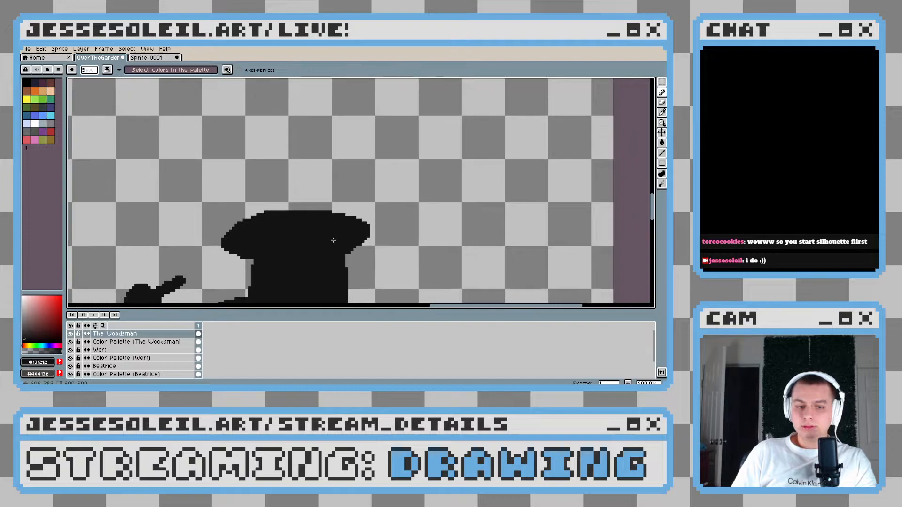
pyautogui.hotkey('ctrl', 'z')
pyautogui.hotkey('ctrl', 'z')
pyautogui.hotkey('ctrl', 'z')
pyautogui.hotkey('ctrl', 'z')
pyautogui.hotkey('ctrl', 'z')
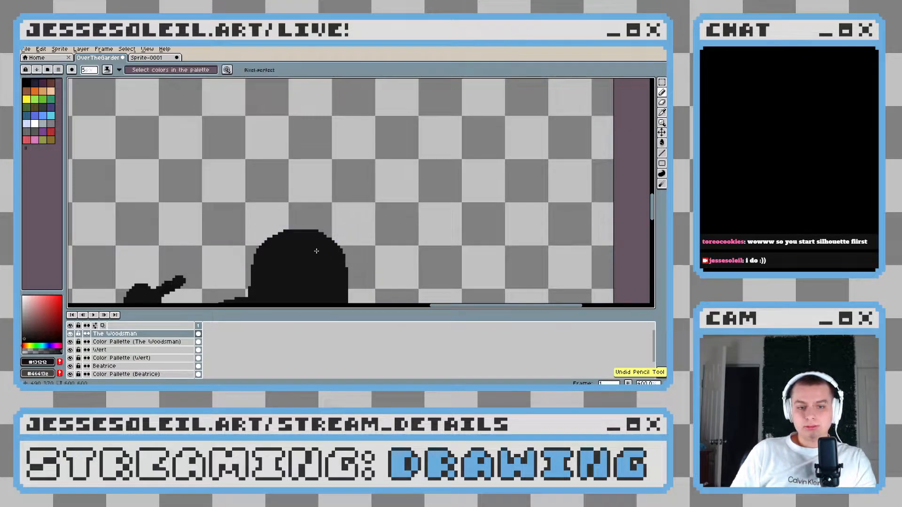
# Paint a tilted near-black hat brim across the Woodsman's head, low over the face and raised at the back, with a curved upper edge
pyautogui.moveTo(317, 251); pyautogui.dragTo(372, 211)
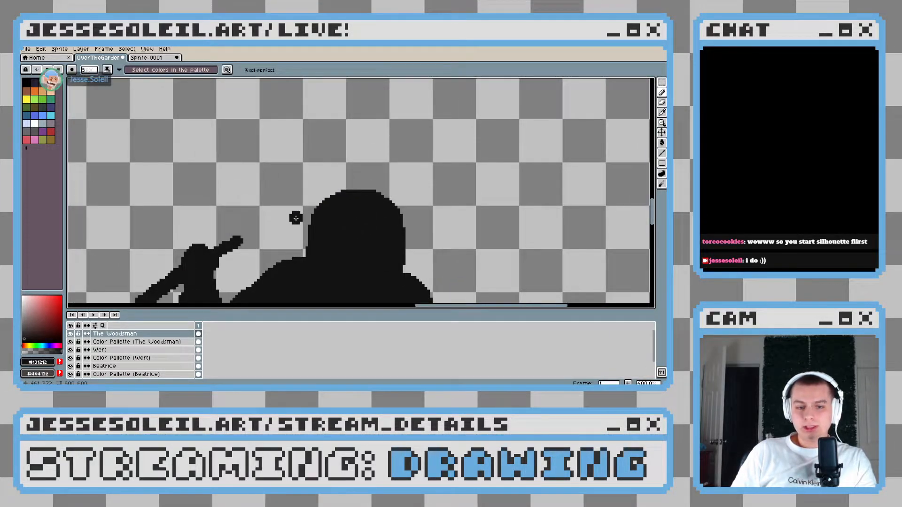
pyautogui.moveTo(296, 221); pyautogui.dragTo(313, 220)
pyautogui.click(388, 190)
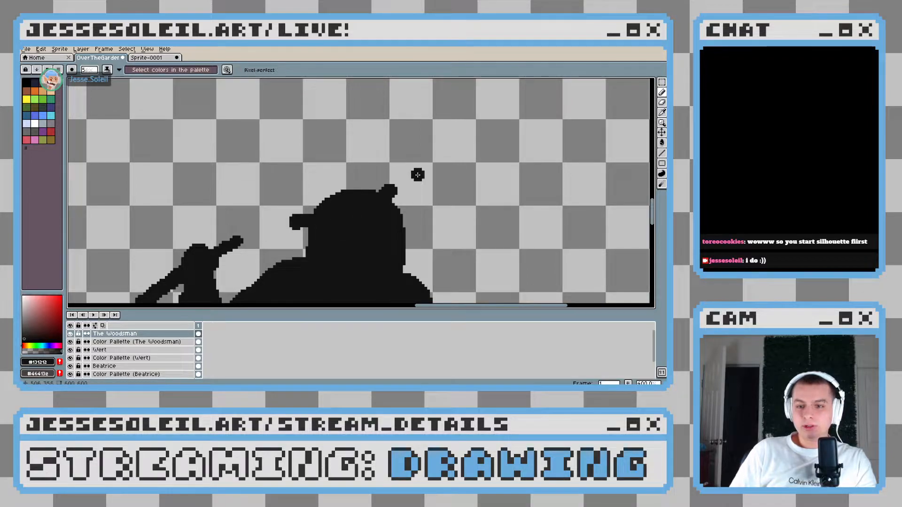
pyautogui.moveTo(418, 175); pyautogui.dragTo(393, 191)
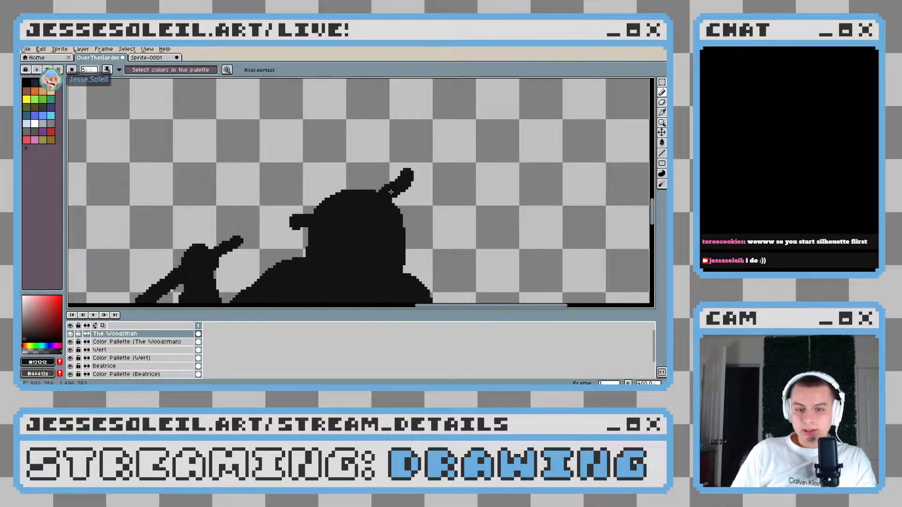
pyautogui.moveTo(288, 221)
pyautogui.mouseDown()
pyautogui.moveTo(321, 226)
pyautogui.moveTo(285, 221)
pyautogui.moveTo(327, 180)
pyautogui.moveTo(370, 165)
pyautogui.moveTo(406, 174)
pyautogui.moveTo(328, 171)
pyautogui.moveTo(283, 220)
pyautogui.moveTo(418, 169)
pyautogui.moveTo(332, 179)
pyautogui.moveTo(286, 217)
pyautogui.moveTo(349, 183)
pyautogui.moveTo(377, 192)
pyautogui.mouseUp()
pyautogui.hotkey('ctrl', 'z')
pyautogui.hotkey('ctrl', 'z')
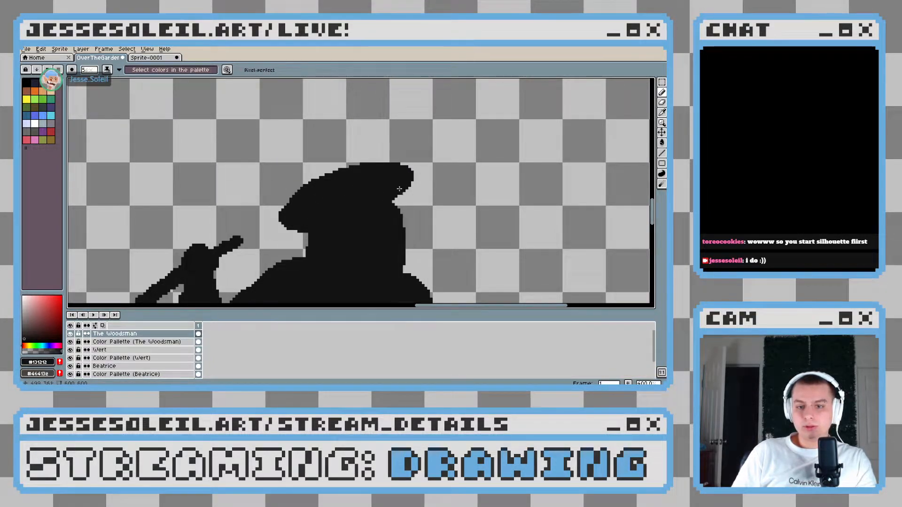
pyautogui.scroll(-4, 376, 191)
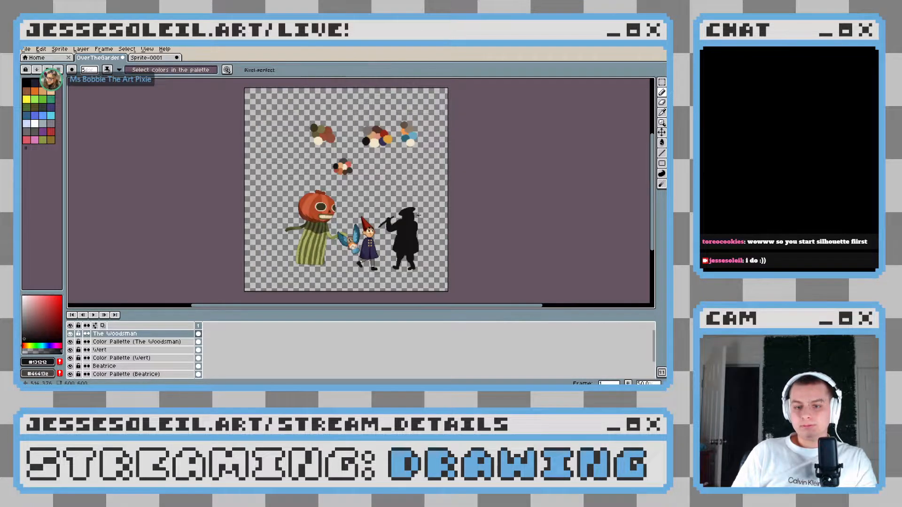
# Outline a tall top-hat crown, wider at its top, above the tilted brim in near-black and fill its interior
pyautogui.scroll(5, 418, 214)
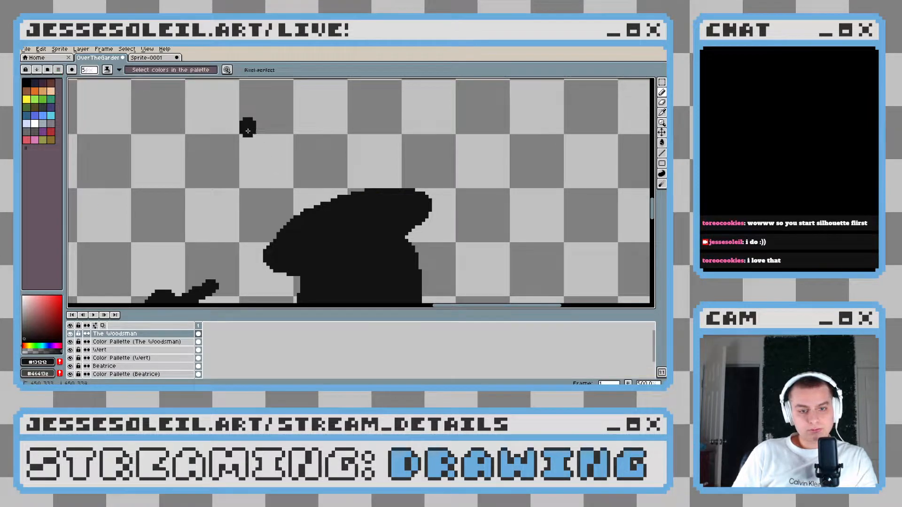
pyautogui.moveTo(246, 124)
pyautogui.mouseDown()
pyautogui.moveTo(283, 209)
pyautogui.moveTo(309, 229)
pyautogui.mouseUp()
pyautogui.moveTo(359, 194); pyautogui.dragTo(351, 224)
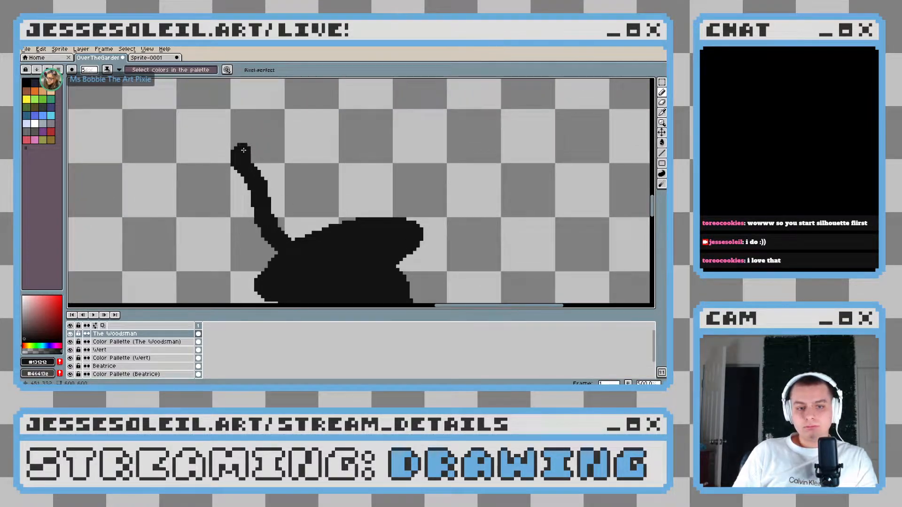
pyautogui.moveTo(237, 152)
pyautogui.mouseDown()
pyautogui.moveTo(270, 134)
pyautogui.moveTo(325, 132)
pyautogui.moveTo(324, 119)
pyautogui.moveTo(235, 159)
pyautogui.mouseUp()
pyautogui.moveTo(316, 124)
pyautogui.mouseDown()
pyautogui.moveTo(332, 123)
pyautogui.moveTo(358, 216)
pyautogui.mouseUp()
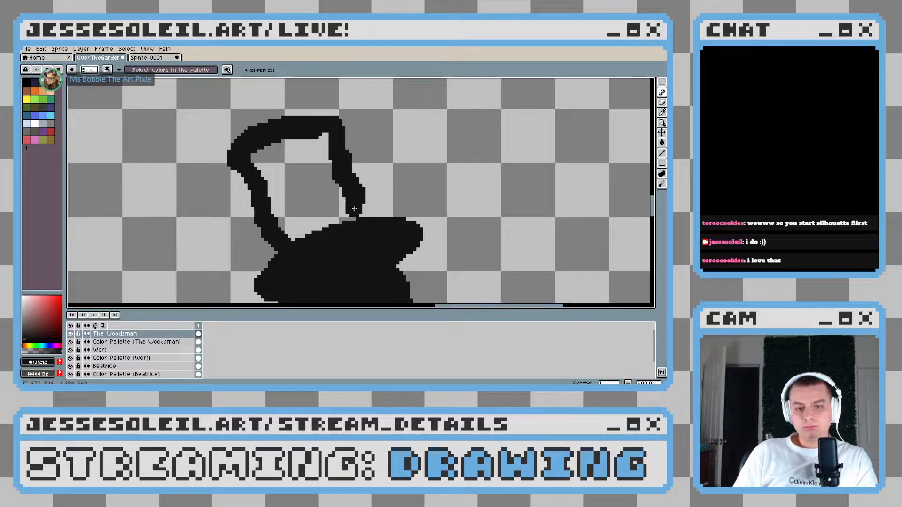
pyautogui.press('g')
pyautogui.click(328, 205)
# Examine the proportions of the top-hatted Woodsman silhouette up close and beside the other characters
pyautogui.scroll(-5, 374, 206)
pyautogui.scroll(-1, 375, 205)
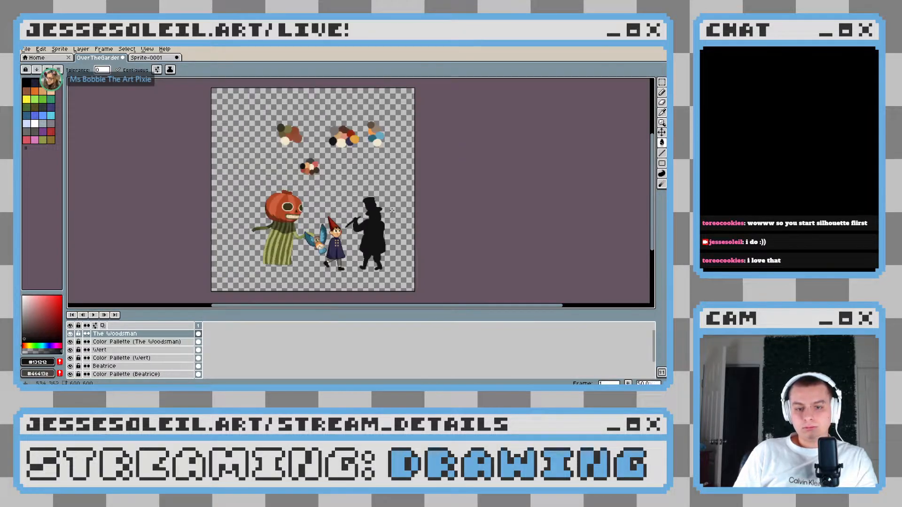
pyautogui.scroll(6, 387, 221)
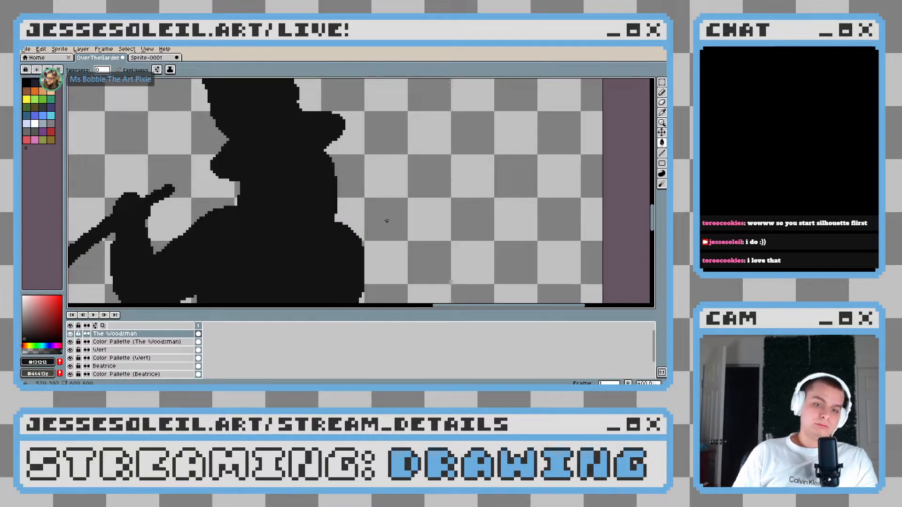
pyautogui.moveTo(301, 233); pyautogui.dragTo(309, 216)
pyautogui.scroll(-1, 309, 217)
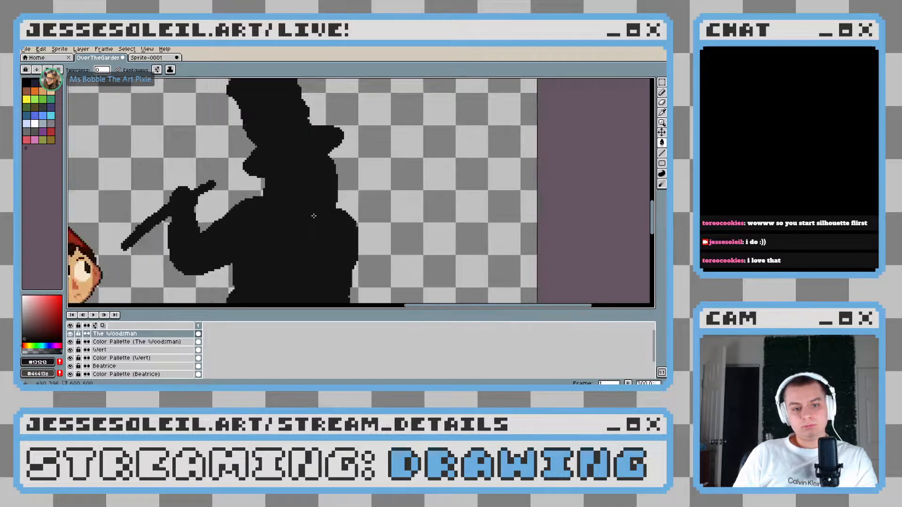
pyautogui.scroll(1, 309, 216)
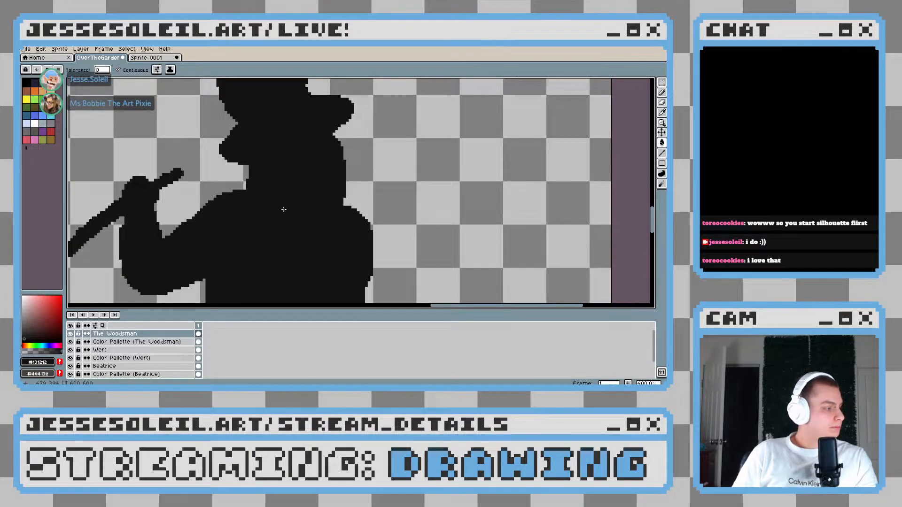
pyautogui.moveTo(278, 233); pyautogui.dragTo(288, 181)
pyautogui.scroll(-1, 292, 193)
pyautogui.scroll(-3, 293, 192)
pyautogui.scroll(3, 331, 236)
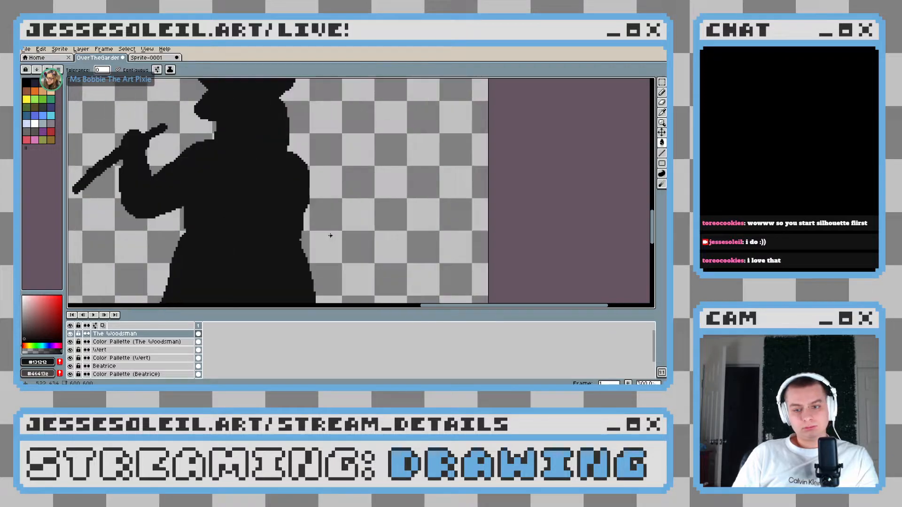
pyautogui.scroll(-2, 331, 233)
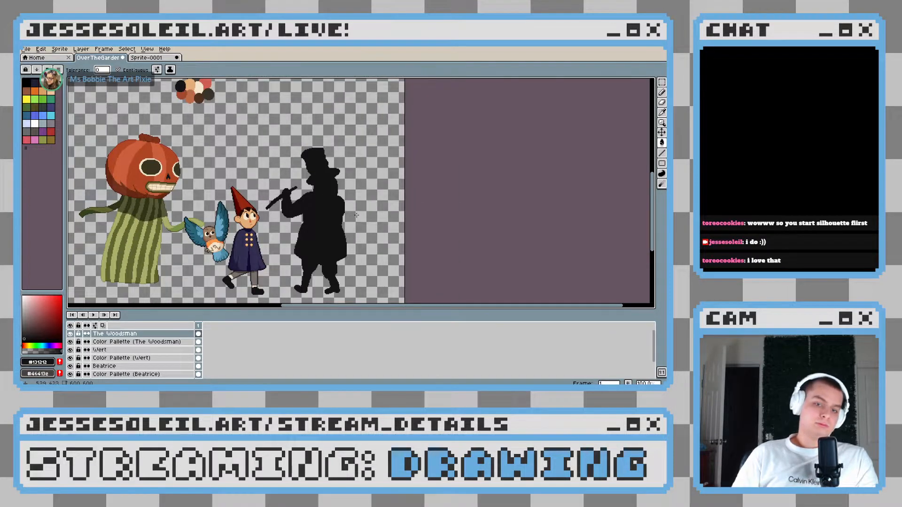
pyautogui.scroll(-1, 324, 209)
# Trim the underside of the Woodsman's front boot and tidy the top of the gap between his legs in near-black
pyautogui.scroll(5, 324, 209)
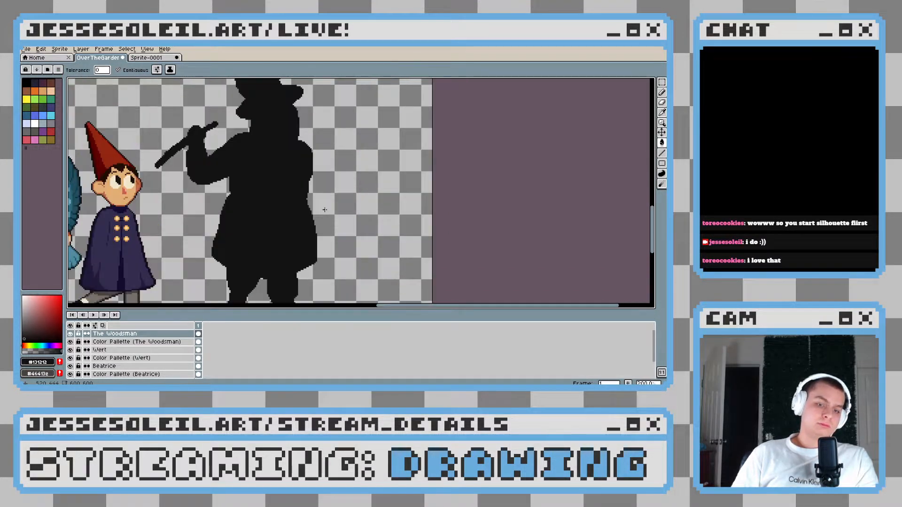
pyautogui.press('e')
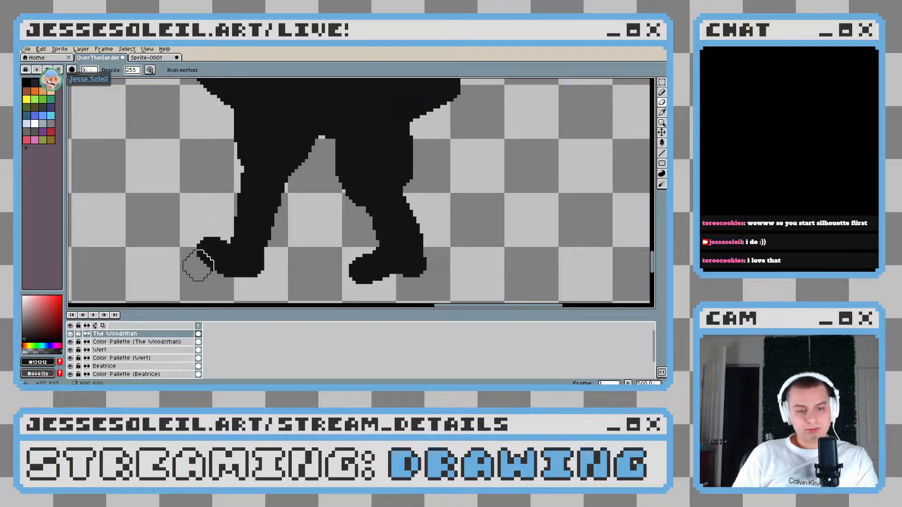
pyautogui.moveTo(238, 260); pyautogui.dragTo(246, 225)
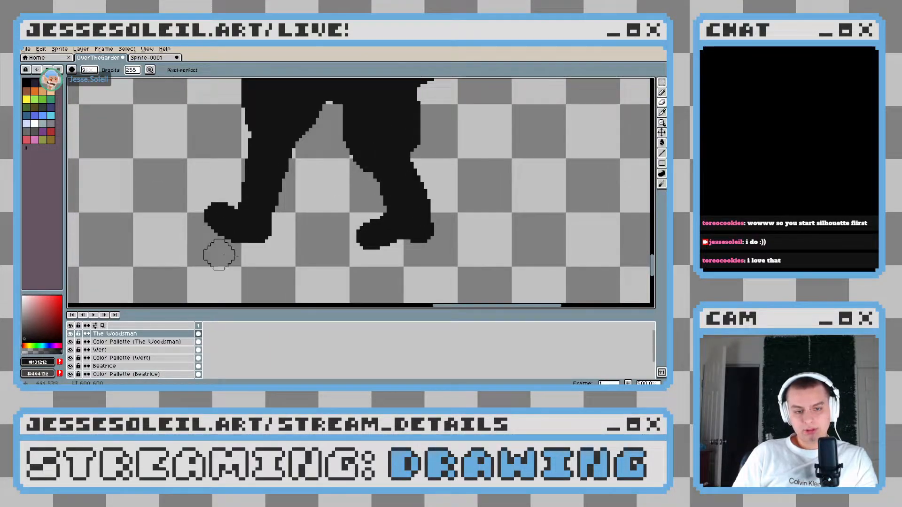
pyautogui.press('b')
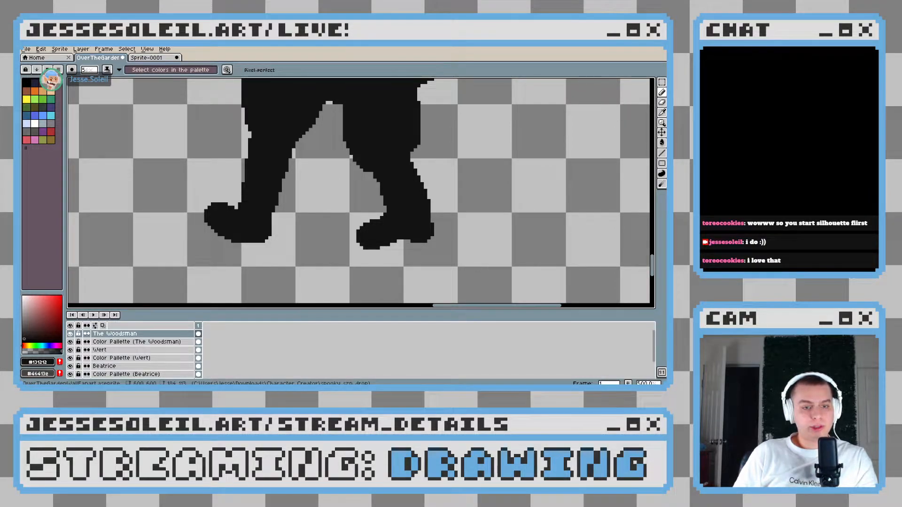
pyautogui.moveTo(347, 170); pyautogui.dragTo(328, 221)
pyautogui.scroll(-2, 350, 212)
pyautogui.scroll(2, 377, 206)
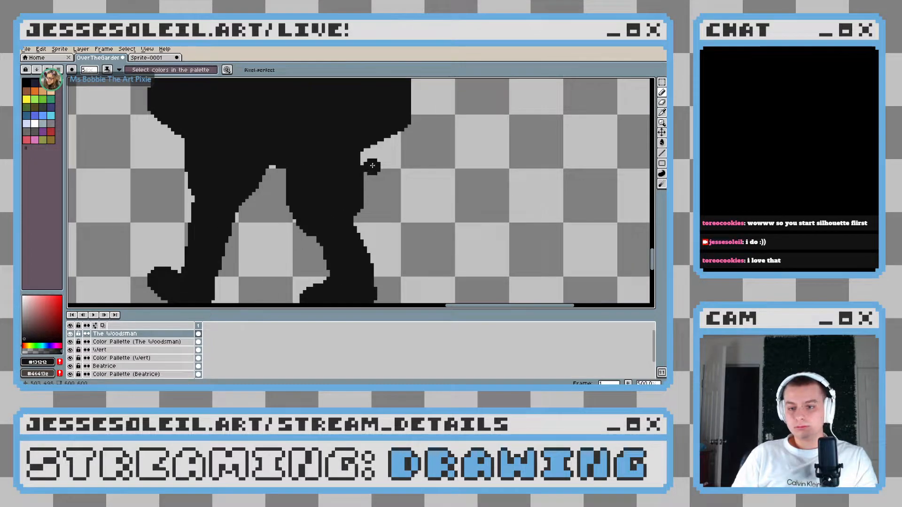
pyautogui.moveTo(372, 167); pyautogui.dragTo(364, 191)
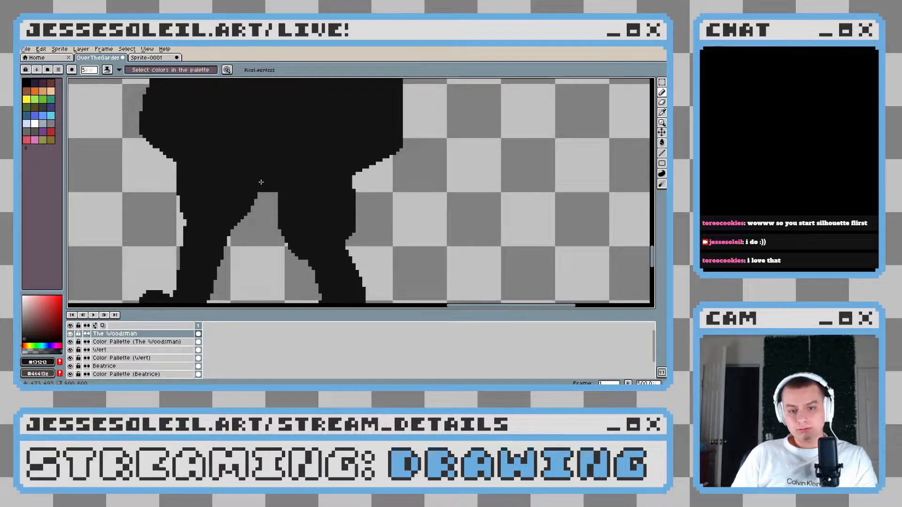
pyautogui.scroll(-2, 357, 203)
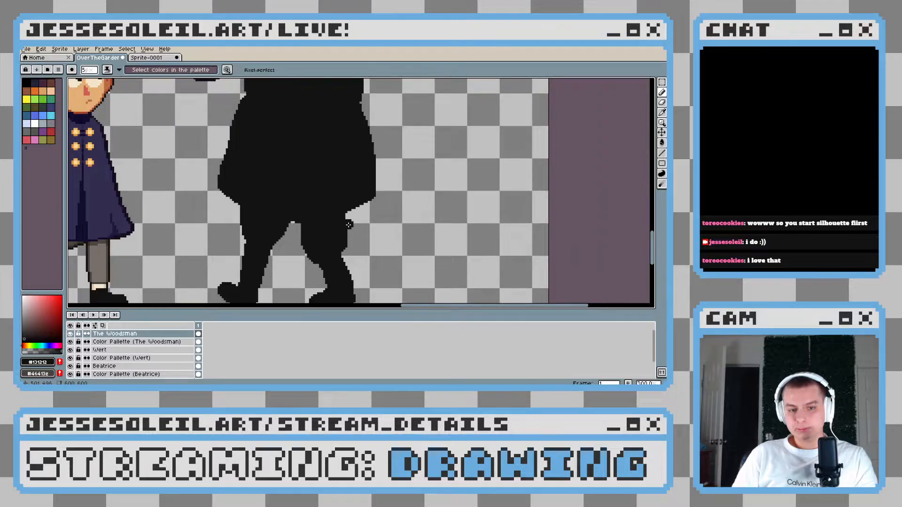
# Select the Woodsman's upper body, including hat and raised arm, and shift it down slightly to lower his overall height
pyautogui.scroll(-2, 349, 224)
pyautogui.press('m')
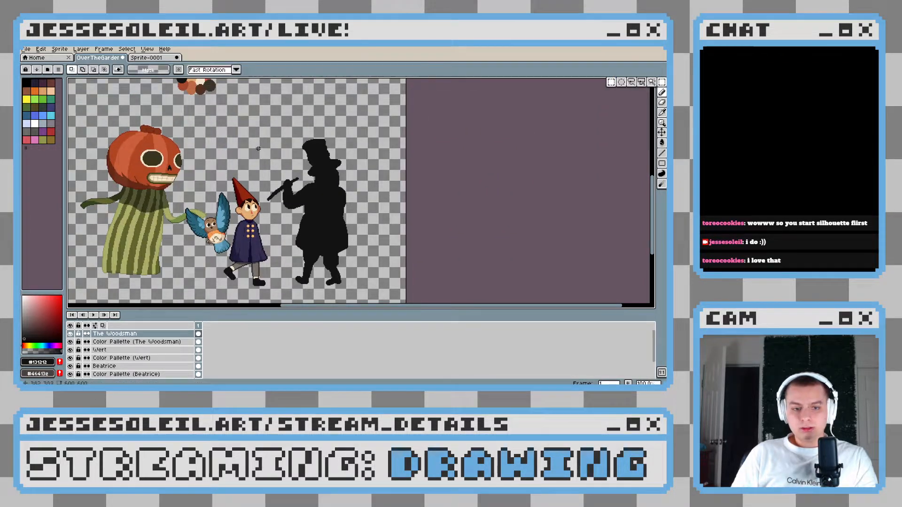
pyautogui.moveTo(265, 129); pyautogui.dragTo(382, 252)
pyautogui.moveTo(320, 216); pyautogui.dragTo(320, 220)
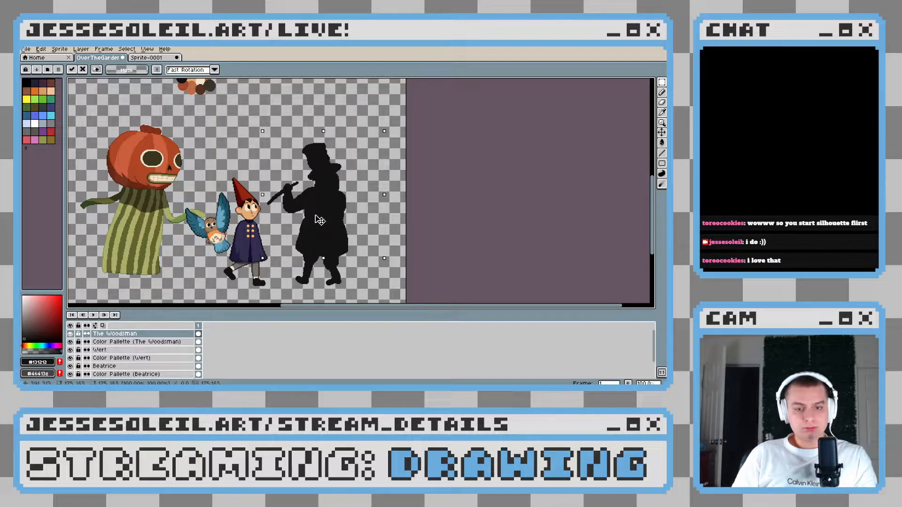
pyautogui.press('b')
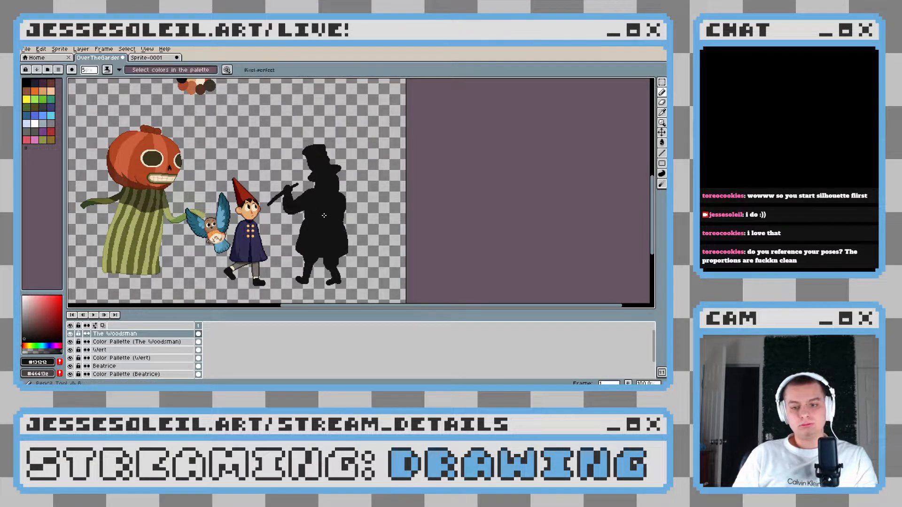
# Paint a near-black axe head at the upper end of the handle in the Woodsman's hand, reaching back to his face
pyautogui.scroll(3, 324, 215)
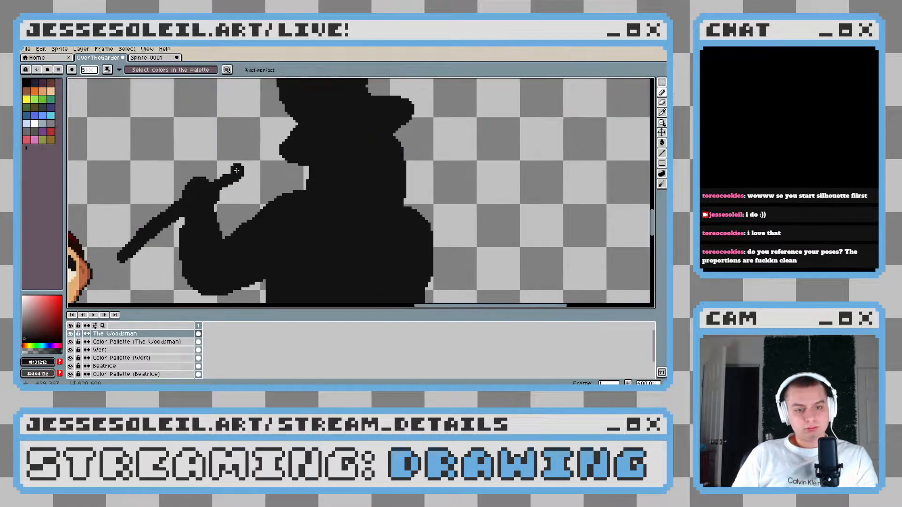
pyautogui.moveTo(261, 168); pyautogui.dragTo(228, 240)
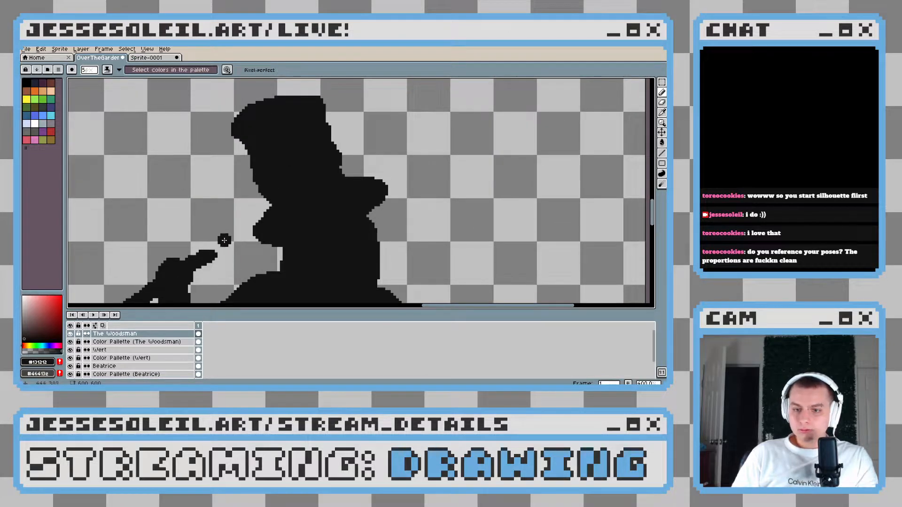
pyautogui.moveTo(191, 223)
pyautogui.mouseDown()
pyautogui.moveTo(219, 240)
pyautogui.moveTo(218, 257)
pyautogui.moveTo(238, 252)
pyautogui.mouseUp()
pyautogui.moveTo(194, 222)
pyautogui.mouseDown()
pyautogui.moveTo(233, 219)
pyautogui.moveTo(201, 212)
pyautogui.moveTo(232, 204)
pyautogui.moveTo(236, 210)
pyautogui.moveTo(195, 222)
pyautogui.moveTo(251, 206)
pyautogui.moveTo(238, 207)
pyautogui.moveTo(247, 230)
pyautogui.moveTo(235, 215)
pyautogui.mouseUp()
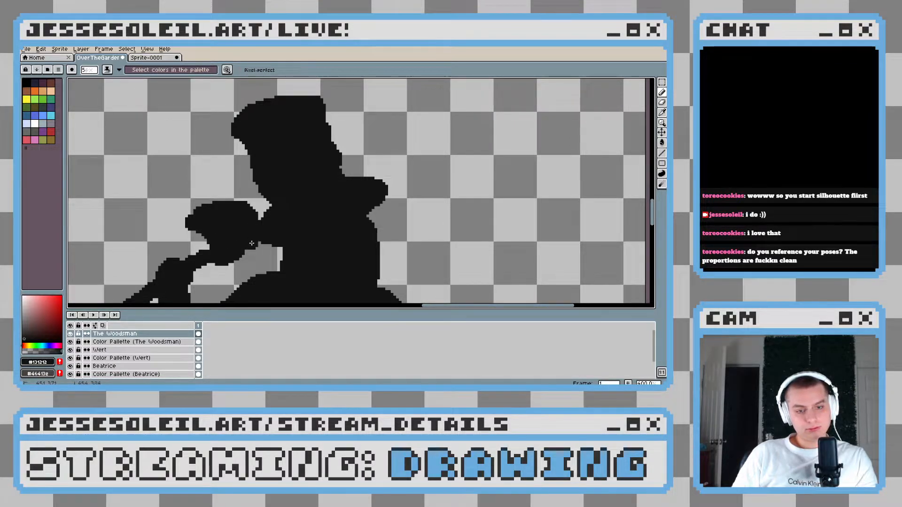
# Compare the silhouette with and without the last axe-head stroke, then examine it beside the other characters
pyautogui.scroll(-4, 253, 244)
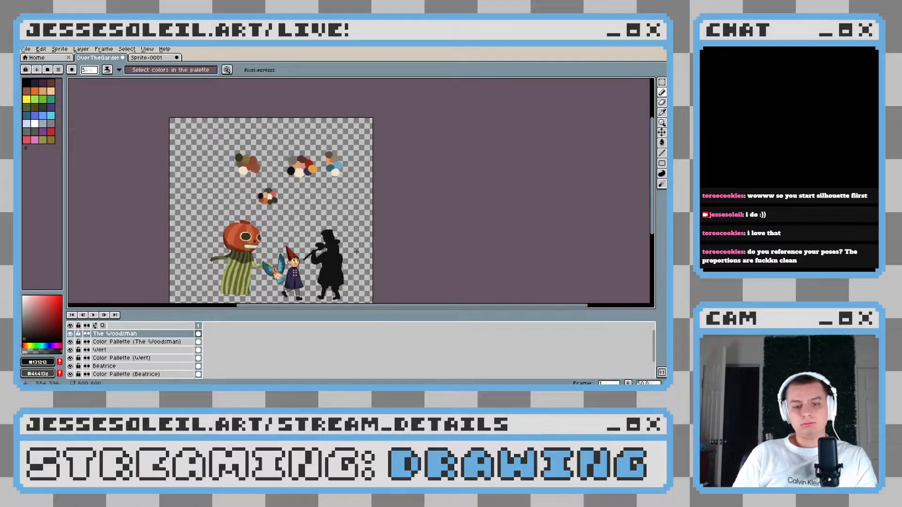
pyautogui.hotkey('ctrl', 'z')
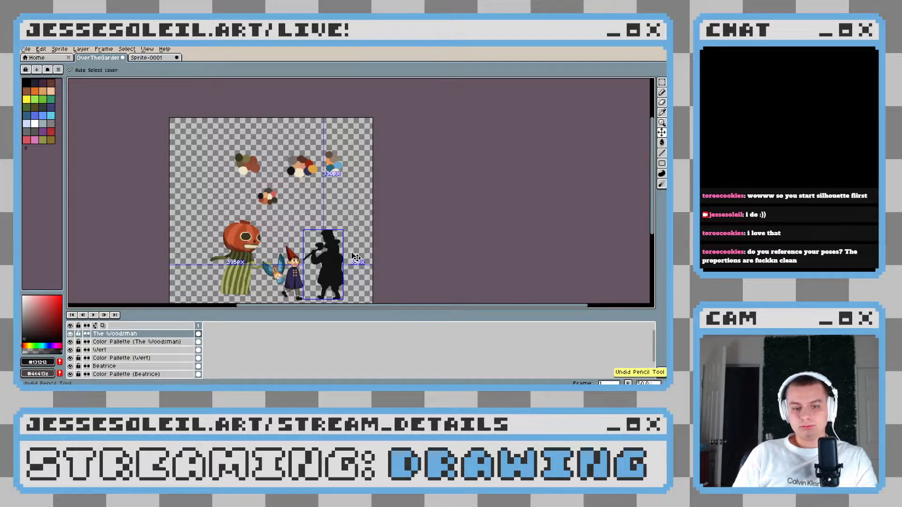
pyautogui.scroll(6, 351, 253)
pyautogui.hotkey('ctrl', 'y')
pyautogui.scroll(-2, 328, 209)
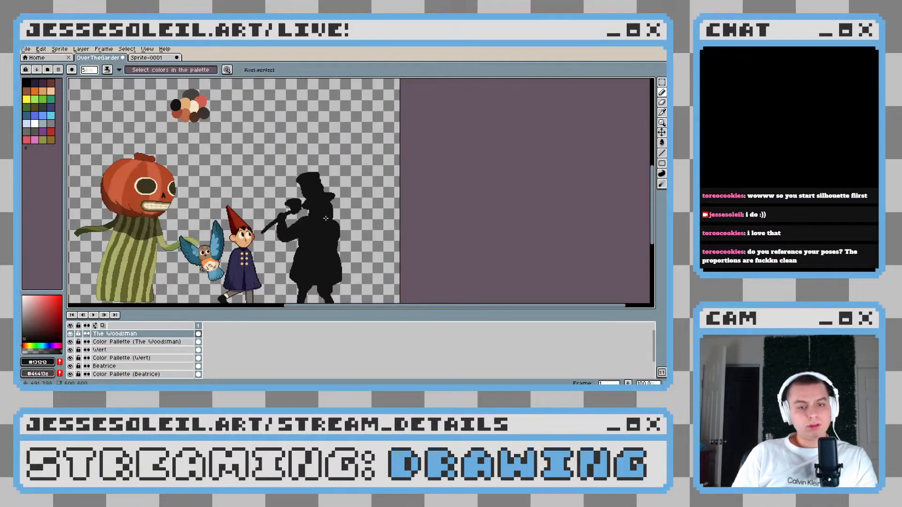
pyautogui.scroll(1, 331, 239)
pyautogui.scroll(-3, 331, 240)
pyautogui.scroll(3, 329, 221)
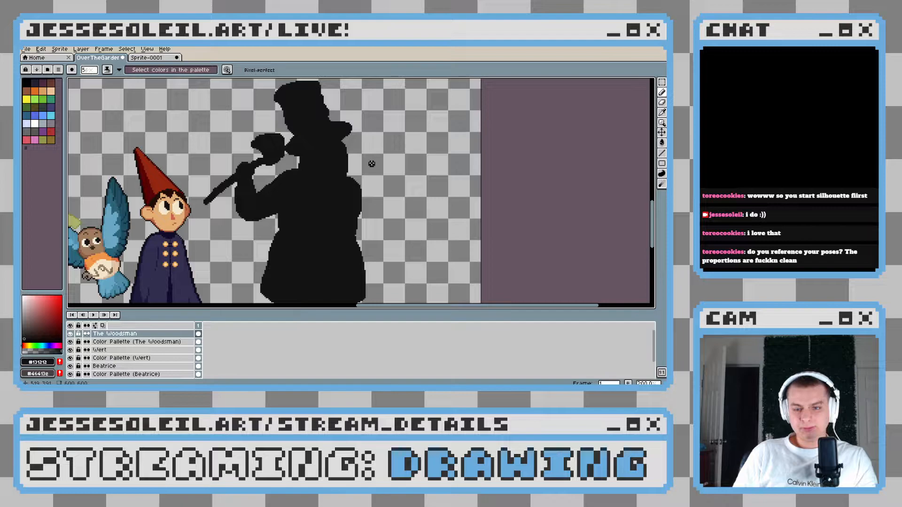
pyautogui.scroll(1, 353, 167)
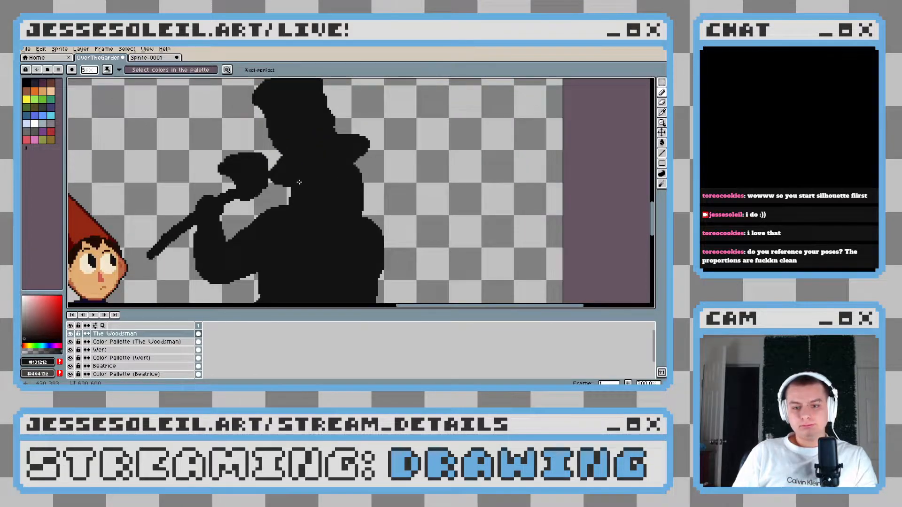
# Sample the tan skin colour #e1ad74 from Wirt and move the Woodsman's palette swatches to the empty area behind his hat
pyautogui.moveTo(240, 246); pyautogui.dragTo(284, 209)
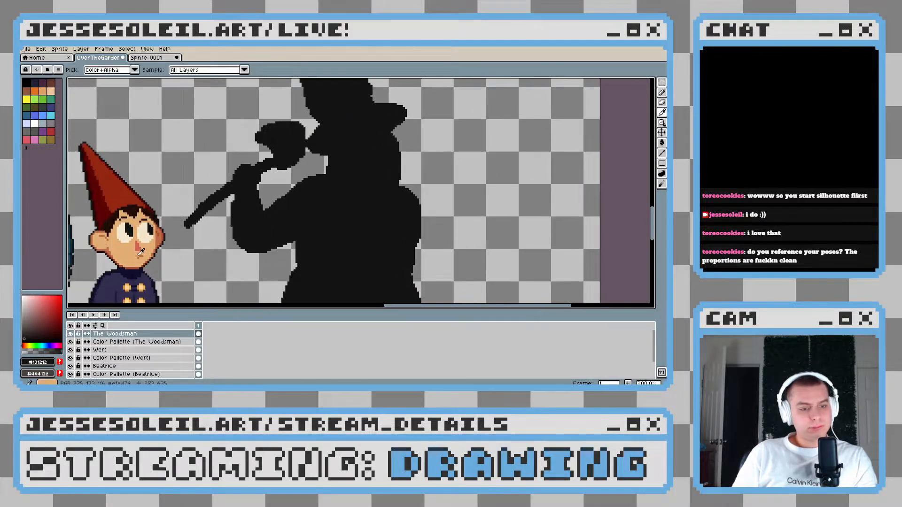
pyautogui.keyDown('alt'); pyautogui.click(151, 245); pyautogui.keyUp('alt')
pyautogui.scroll(-3, 176, 153)
pyautogui.moveTo(173, 152); pyautogui.dragTo(218, 216)
pyautogui.scroll(1, 203, 233)
pyautogui.click(661, 133)
pyautogui.moveTo(174, 165); pyautogui.dragTo(361, 208)
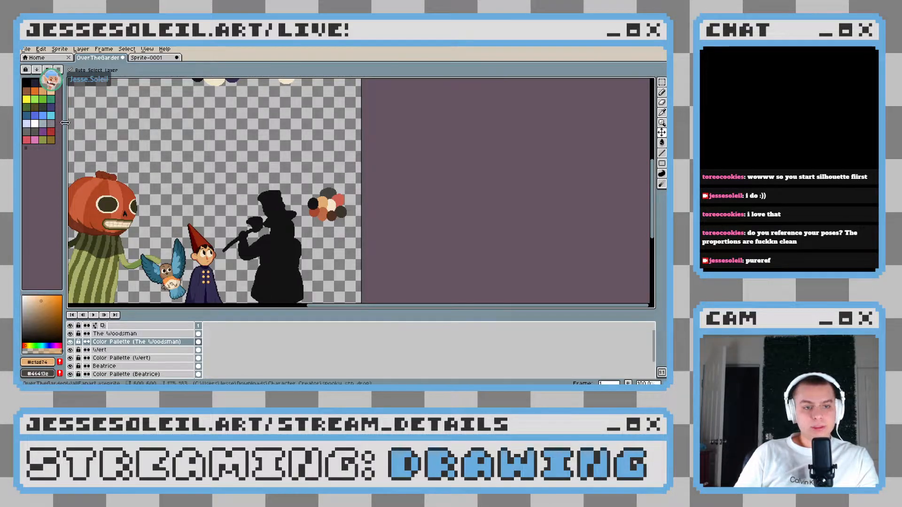
# Examine the Woodsman reference picture in Sprite-0001 and return to the Over the Garden Wall drawing
pyautogui.hotkey('ctrl', 'Tab')
pyautogui.scroll(-1, 300, 238)
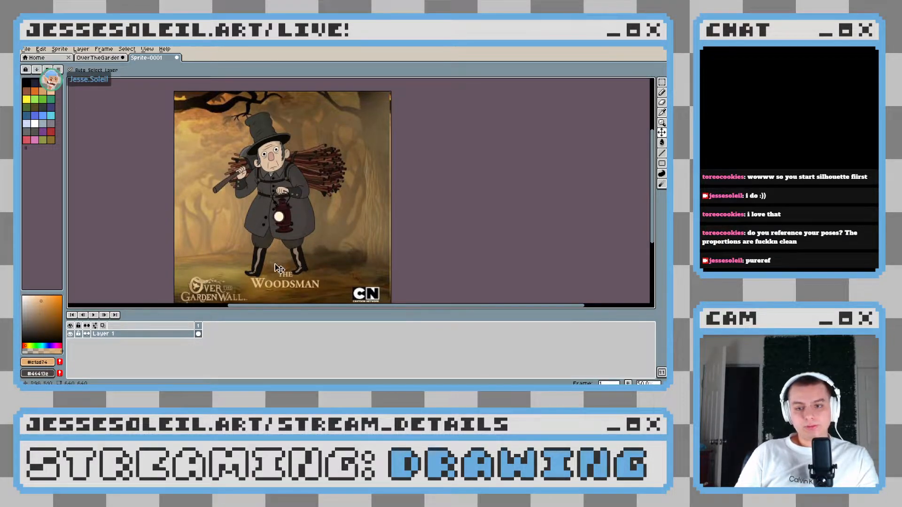
pyautogui.moveTo(299, 222); pyautogui.dragTo(317, 215)
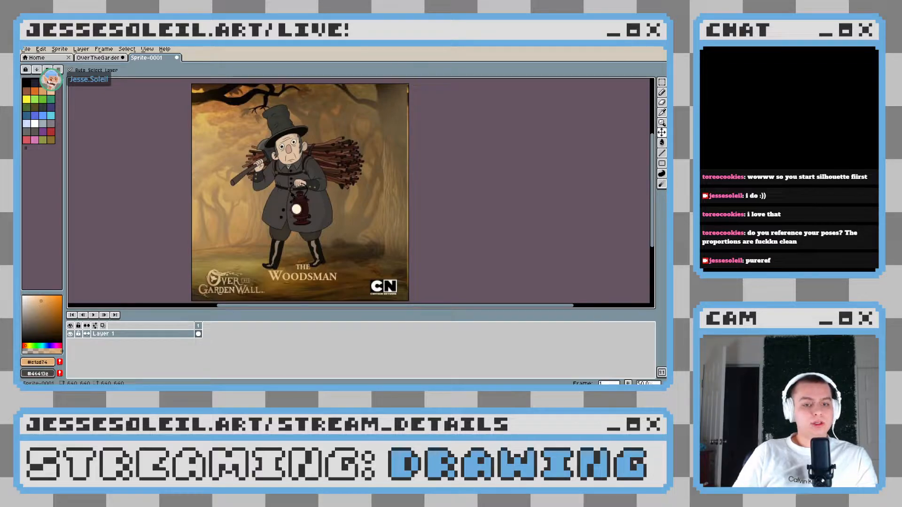
pyautogui.click(94, 58)
pyautogui.moveTo(290, 234); pyautogui.dragTo(354, 217)
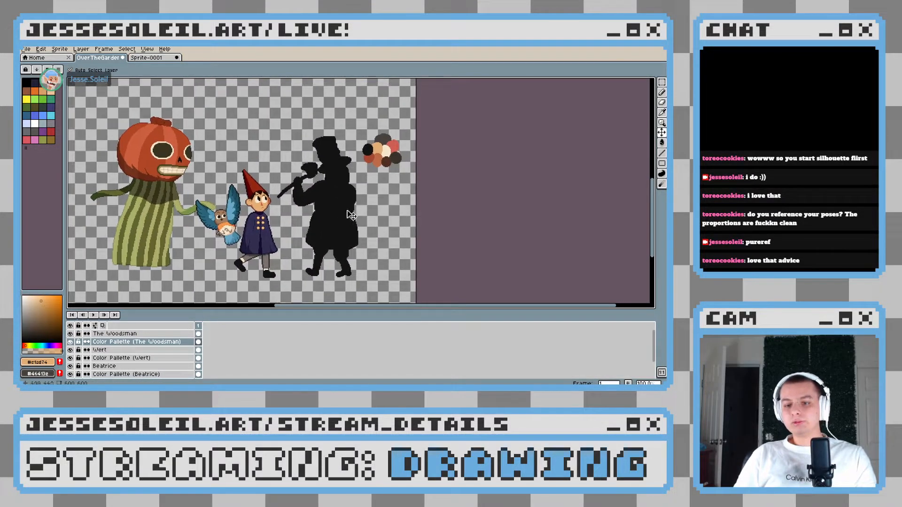
# On The Woodsman layer, sample the near-black #131212 and fill in the narrow waist along the back edge of his coat
pyautogui.scroll(3, 370, 197)
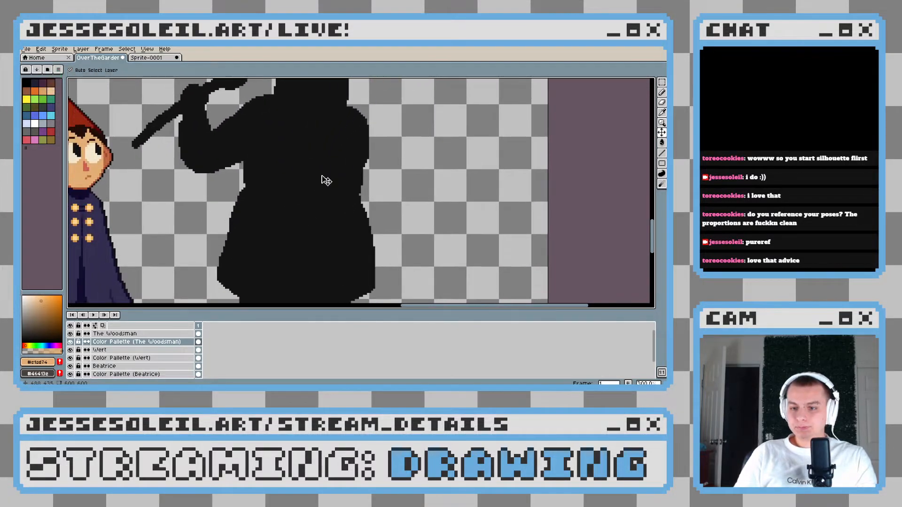
pyautogui.press('b')
pyautogui.scroll(2, 358, 157)
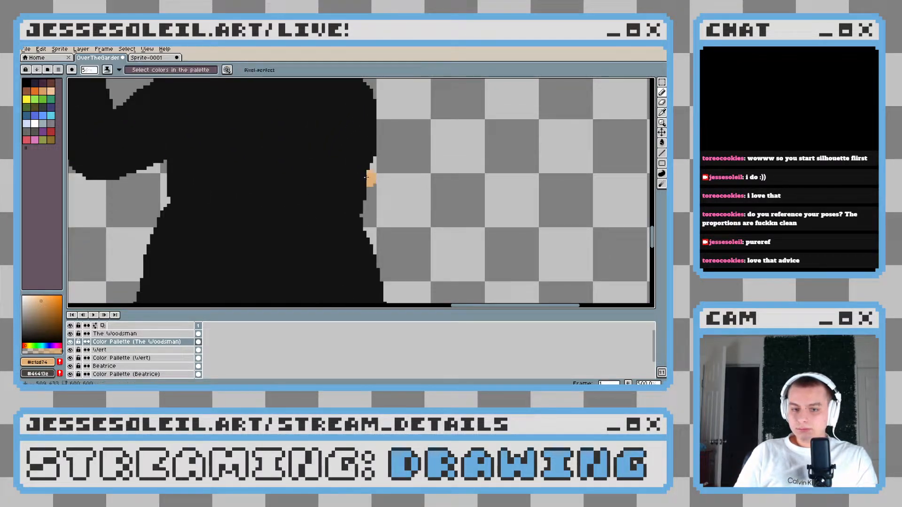
pyautogui.moveTo(367, 189)
pyautogui.mouseDown()
pyautogui.moveTo(328, 122)
pyautogui.moveTo(333, 237)
pyautogui.moveTo(324, 224)
pyautogui.mouseUp()
pyautogui.scroll(-2, 318, 151)
pyautogui.scroll(1, 318, 151)
pyautogui.click(146, 335)
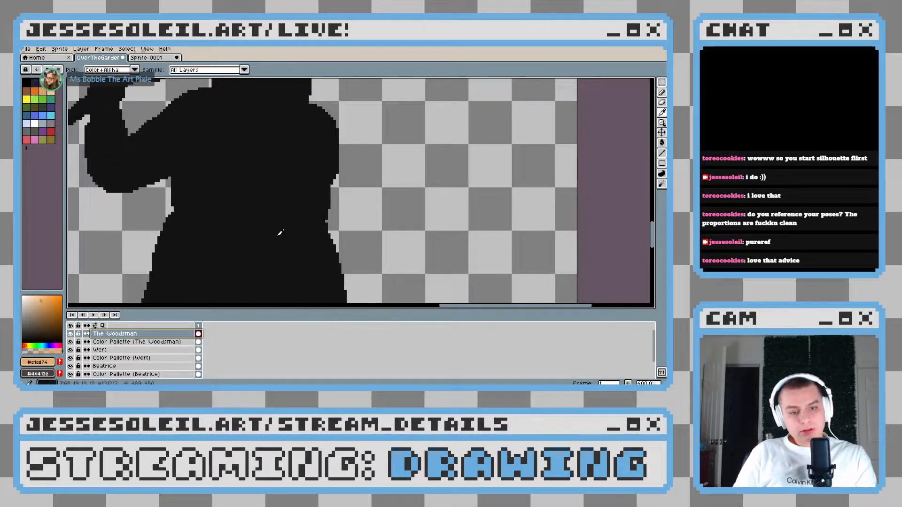
pyautogui.keyDown('alt'); pyautogui.click(278, 235); pyautogui.keyUp('alt')
pyautogui.moveTo(305, 195); pyautogui.dragTo(319, 145)
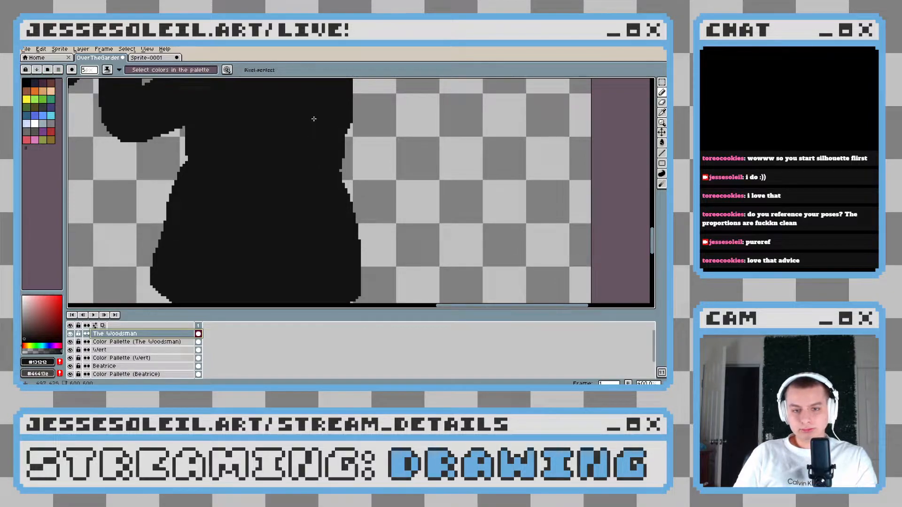
pyautogui.moveTo(337, 134); pyautogui.dragTo(346, 196)
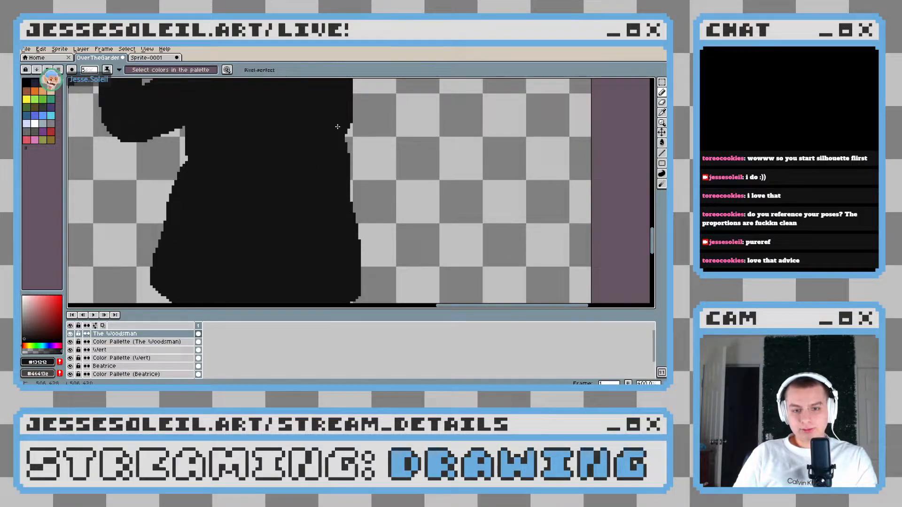
pyautogui.moveTo(337, 126)
pyautogui.mouseDown()
pyautogui.moveTo(357, 181)
pyautogui.moveTo(361, 235)
pyautogui.mouseUp()
pyautogui.scroll(-2, 360, 234)
pyautogui.hotkey('ctrl', 'z')
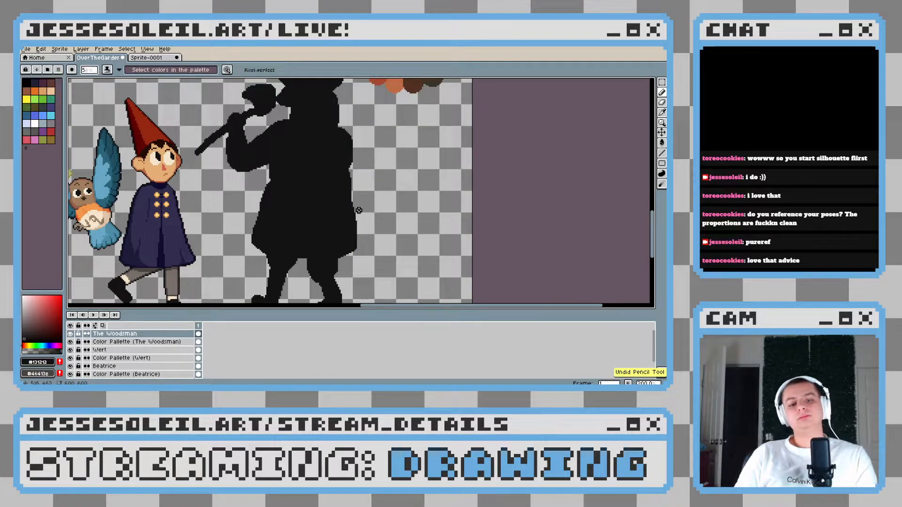
# Enlarge the pencil brush to 18 px and bulge the lower back of the Woodsman's coat outward in near-black
pyautogui.scroll(-7, 366, 198)
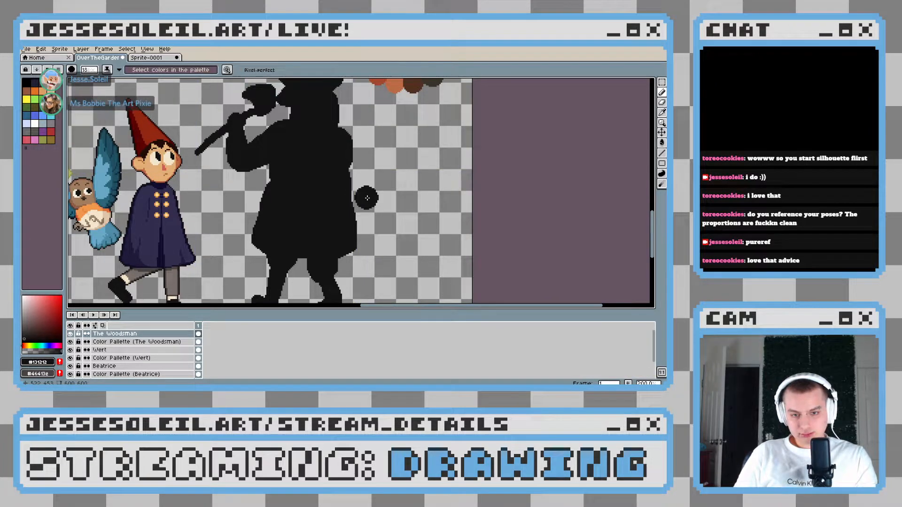
pyautogui.moveTo(353, 181)
pyautogui.mouseDown()
pyautogui.moveTo(362, 226)
pyautogui.moveTo(349, 238)
pyautogui.mouseUp()
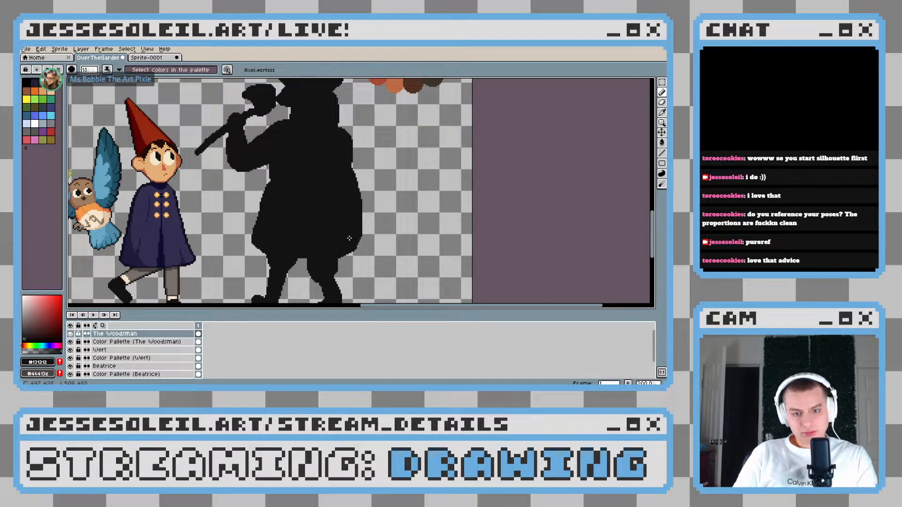
pyautogui.scroll(-1, 426, 251)
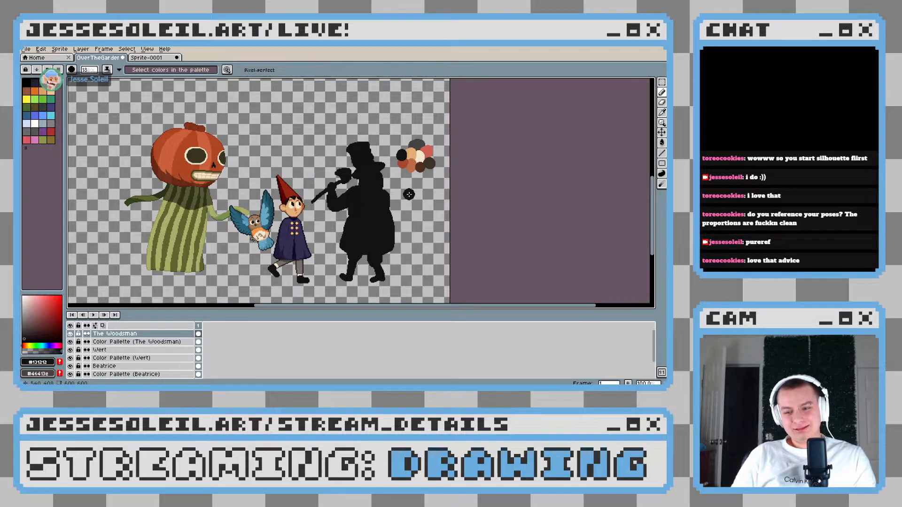
# Examine the Woodsman's widened silhouette up close and in proportion to the rest of the group
pyautogui.scroll(1, 409, 194)
pyautogui.scroll(1, 390, 192)
pyautogui.scroll(-3, 382, 191)
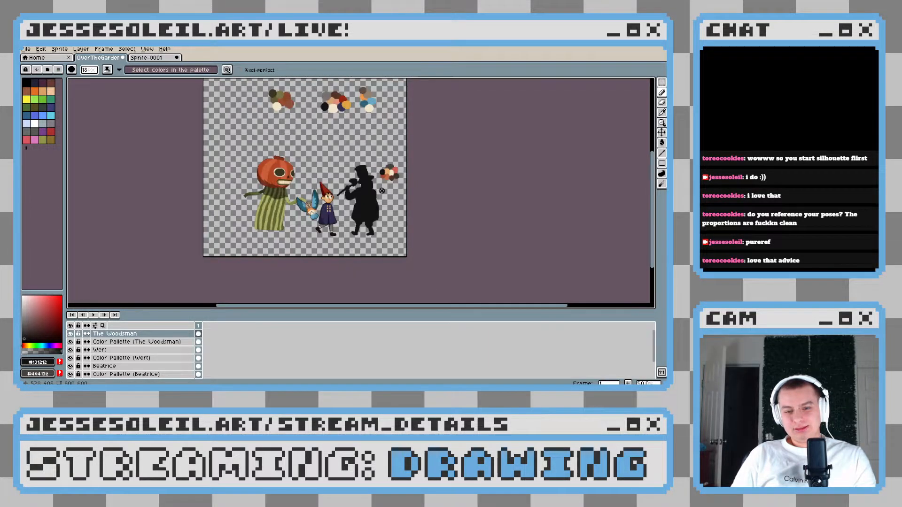
pyautogui.scroll(2, 381, 190)
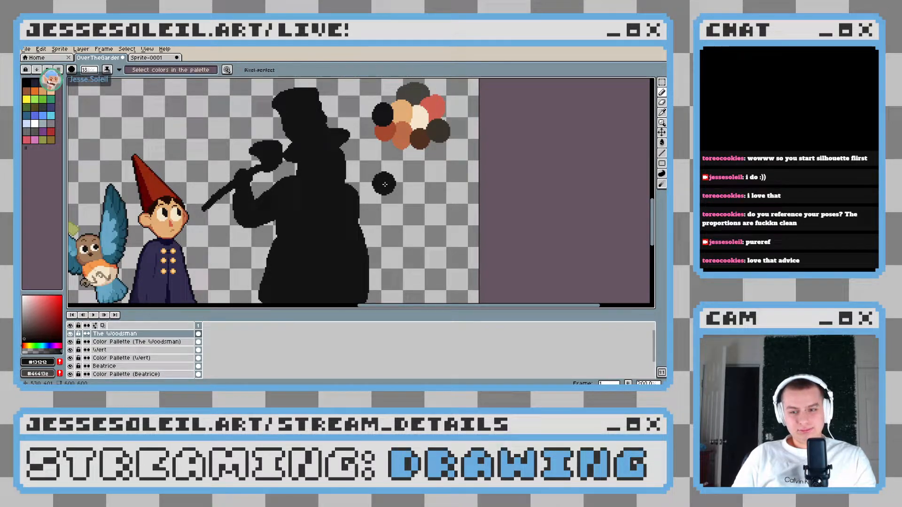
pyautogui.moveTo(314, 203); pyautogui.dragTo(378, 171)
pyautogui.scroll(-1, 374, 188)
pyautogui.scroll(1, 374, 187)
pyautogui.moveTo(338, 133); pyautogui.dragTo(331, 209)
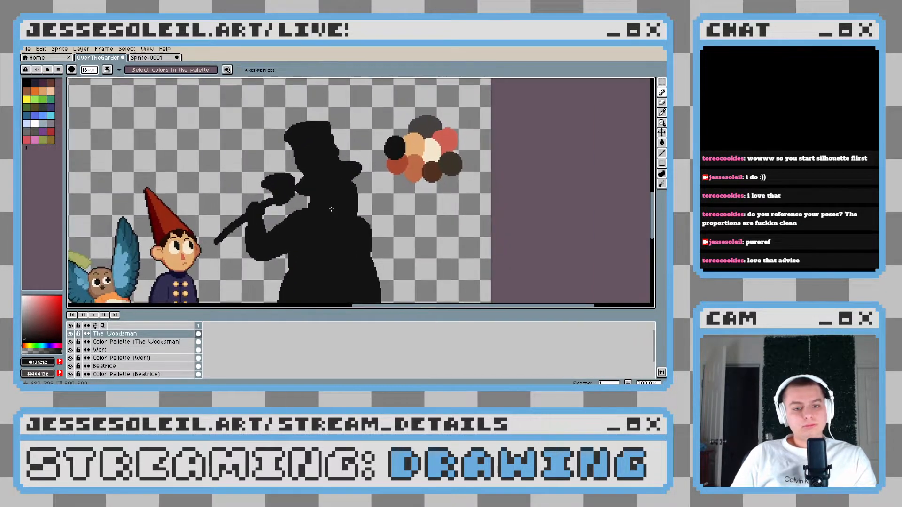
# Sample Wirt's skin tone #e1ad74 and try to block in the Woodsman's face below the hat with a smaller pencil brush
pyautogui.press('i')
pyautogui.scroll(1, 332, 209)
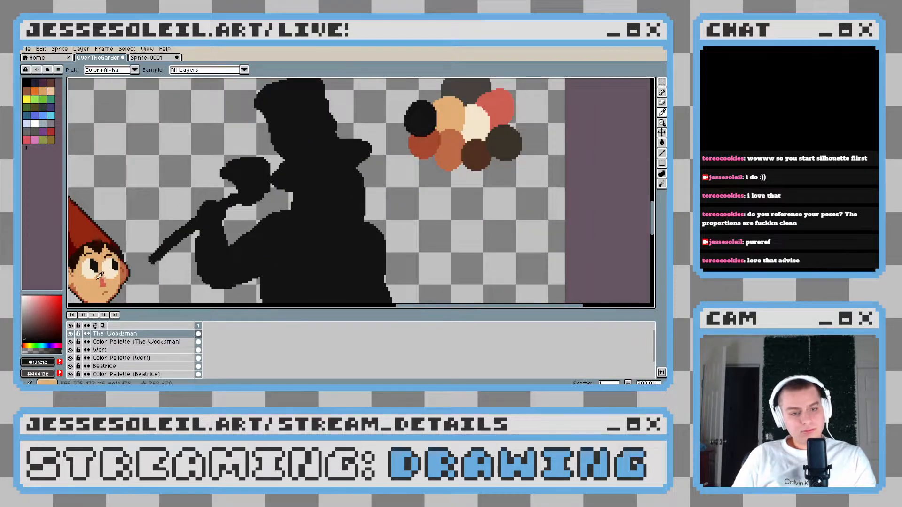
pyautogui.click(99, 275)
pyautogui.press('b')
pyautogui.press('-')
pyautogui.press('-')
pyautogui.press('-')
pyautogui.press('-')
pyautogui.press('-')
pyautogui.press('-')
pyautogui.press('-')
pyautogui.press('-')
pyautogui.press('-')
pyautogui.press('-')
pyautogui.press('-')
pyautogui.press('-')
pyautogui.press('-')
pyautogui.press('-')
pyautogui.scroll(4, 322, 181)
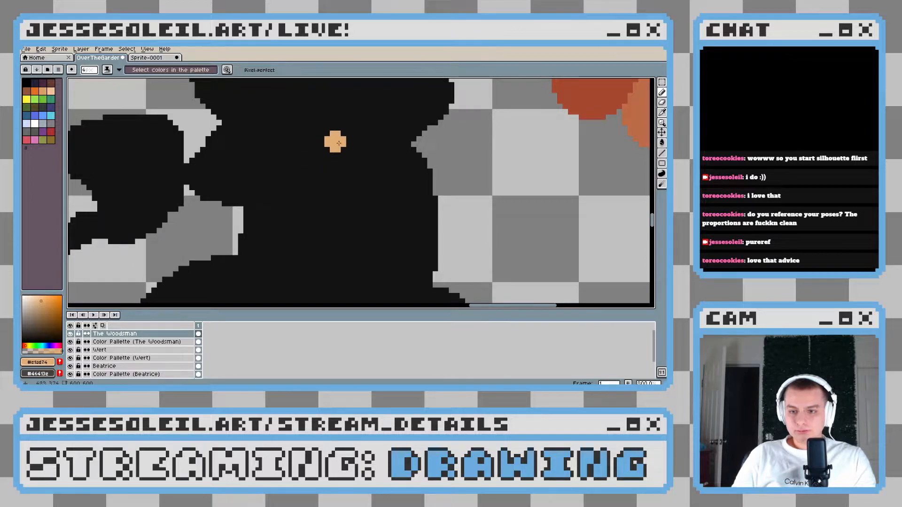
pyautogui.moveTo(356, 142); pyautogui.dragTo(260, 185)
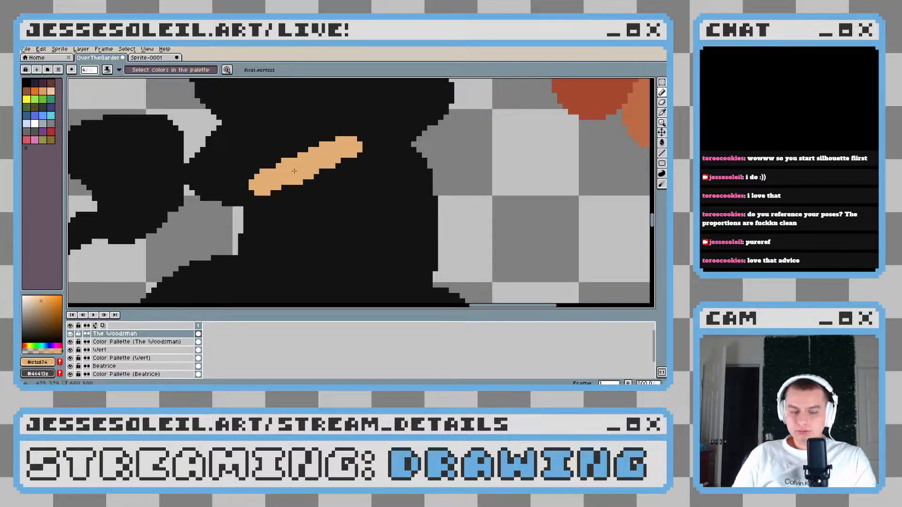
pyautogui.hotkey('ctrl', 'z')
pyautogui.hotkey('ctrl', 'z')
pyautogui.click(346, 193)
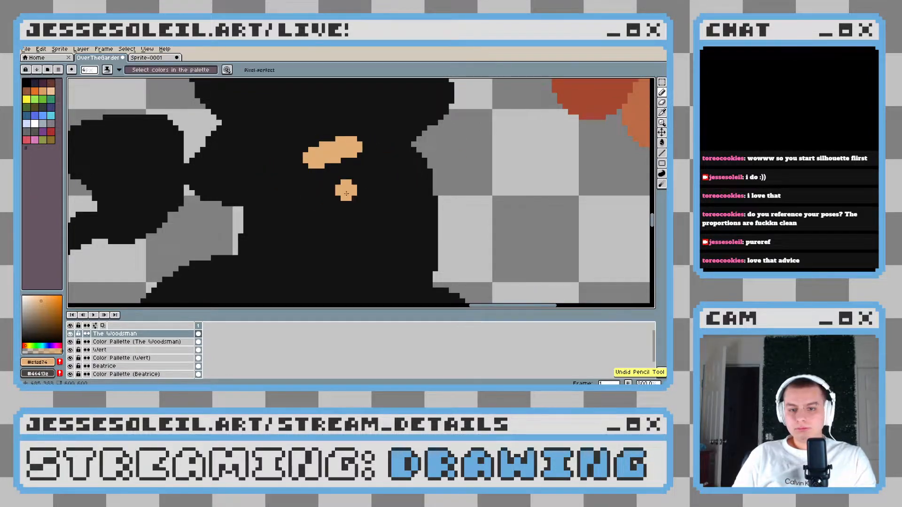
pyautogui.moveTo(373, 140)
pyautogui.mouseDown()
pyautogui.moveTo(304, 169)
pyautogui.moveTo(329, 157)
pyautogui.moveTo(298, 185)
pyautogui.mouseUp()
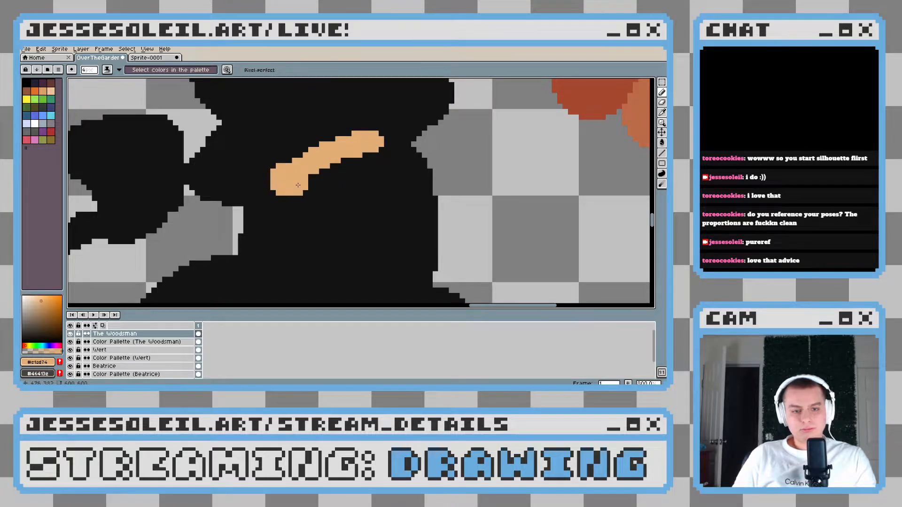
pyautogui.hotkey('ctrl', 'z')
pyautogui.hscroll(-3, 318, 198)
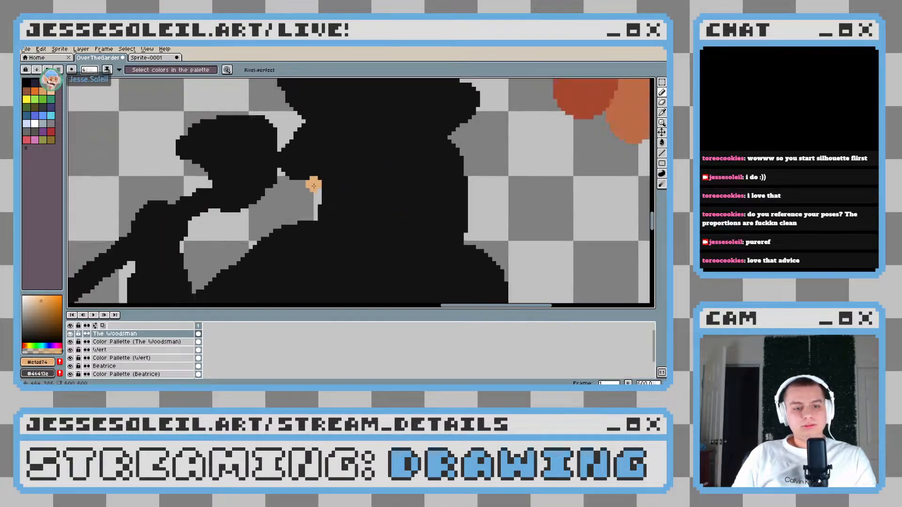
# Sample the dark grey from the Woodsman's colour palette and select his whole near-black silhouette with the Magic Wand
pyautogui.scroll(-5, 313, 186)
pyautogui.scroll(1, 346, 202)
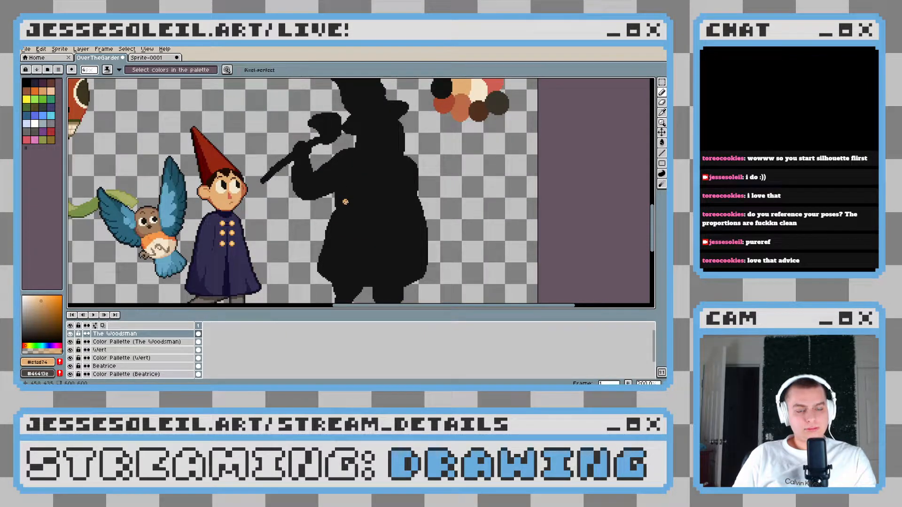
pyautogui.scroll(4, 368, 187)
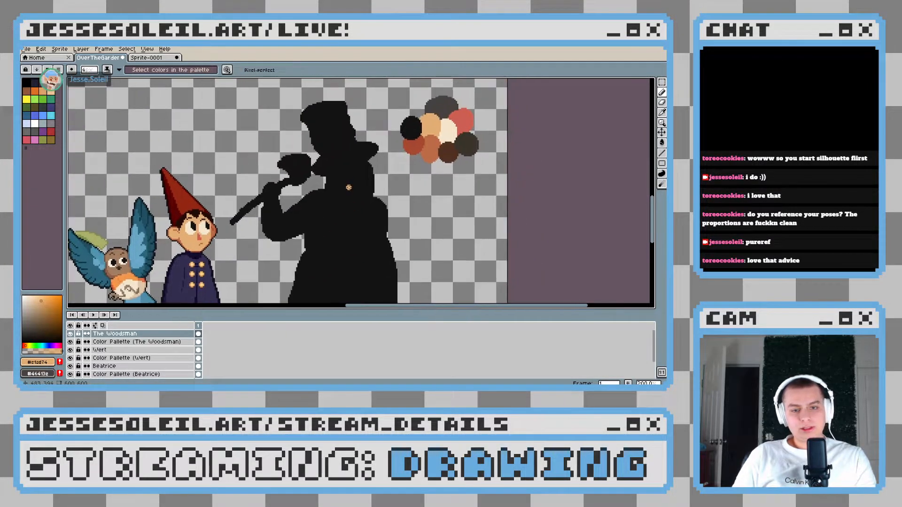
pyautogui.scroll(-2, 328, 177)
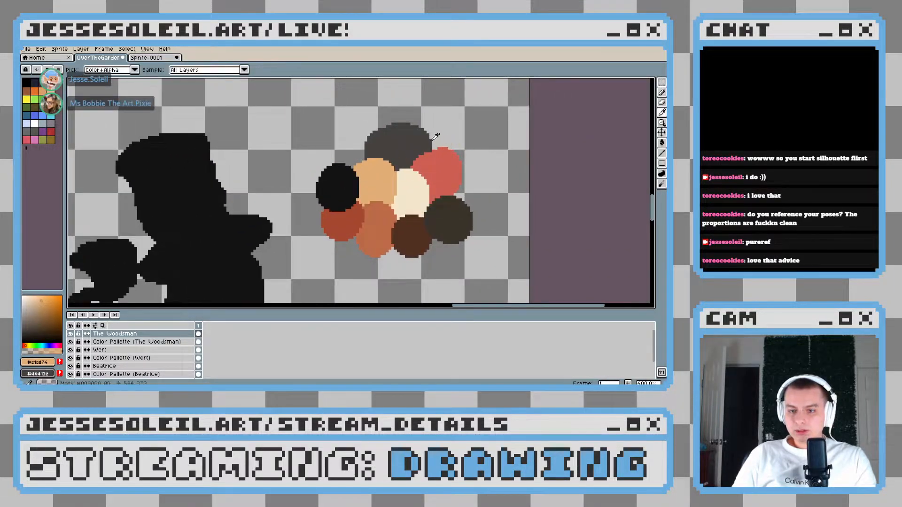
pyautogui.keyDown('alt'); pyautogui.click(417, 138); pyautogui.keyUp('alt')
pyautogui.moveTo(147, 175); pyautogui.dragTo(237, 159)
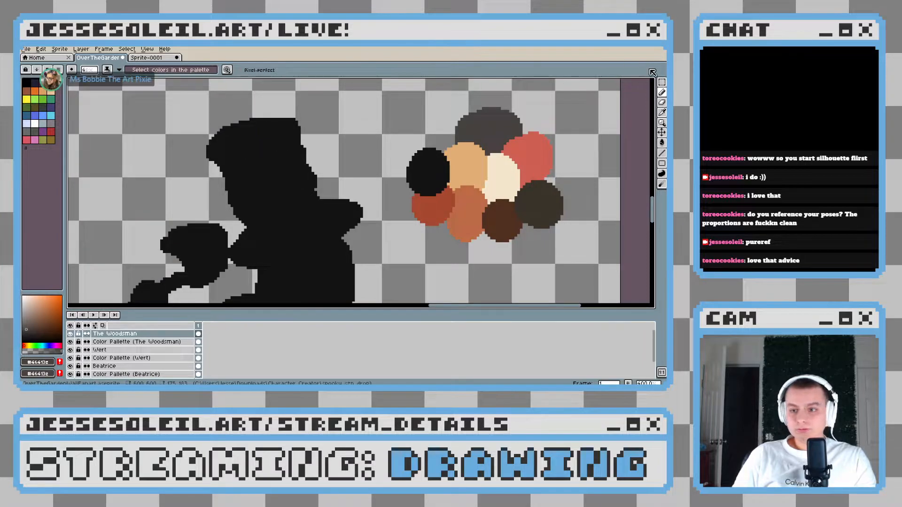
pyautogui.press('w')
pyautogui.click(275, 262)
pyautogui.press('b')
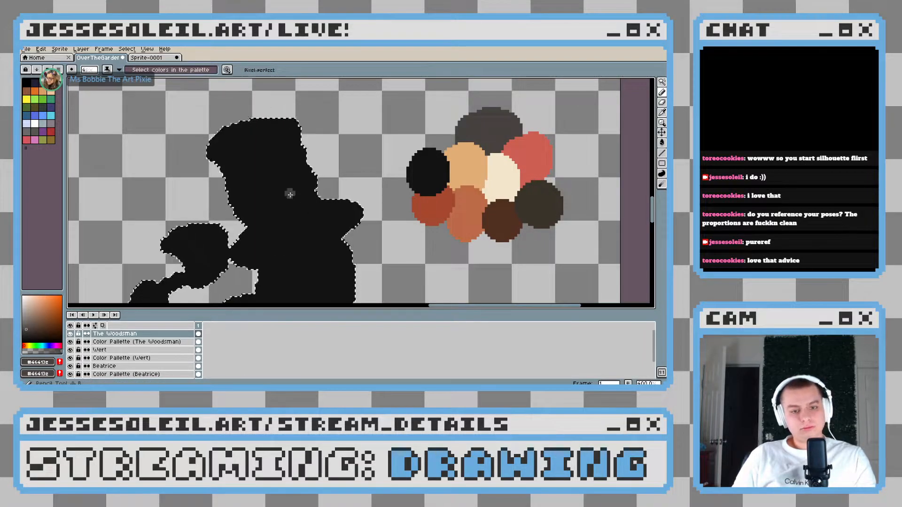
# Paint the Woodsman's top hat and brim dark grey inside the selection, using a 24 px and then a 16 px pencil brush
pyautogui.moveTo(272, 177); pyautogui.dragTo(345, 128)
pyautogui.moveTo(256, 193)
pyautogui.mouseDown()
pyautogui.moveTo(359, 194)
pyautogui.moveTo(345, 200)
pyautogui.moveTo(344, 177)
pyautogui.moveTo(369, 166)
pyautogui.mouseUp()
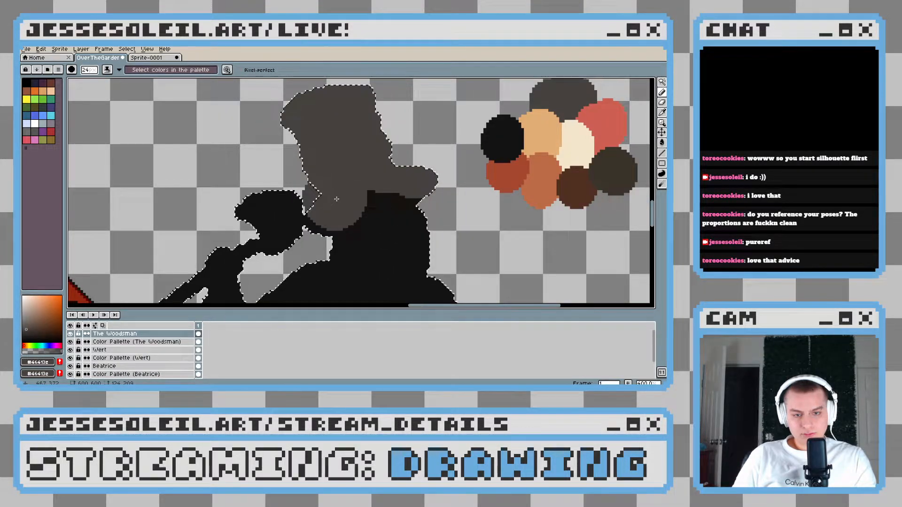
pyautogui.scroll(-1, 253, 210)
pyautogui.moveTo(252, 213)
pyautogui.mouseDown()
pyautogui.moveTo(341, 168)
pyautogui.moveTo(314, 186)
pyautogui.moveTo(400, 181)
pyautogui.moveTo(411, 196)
pyautogui.moveTo(332, 188)
pyautogui.mouseUp()
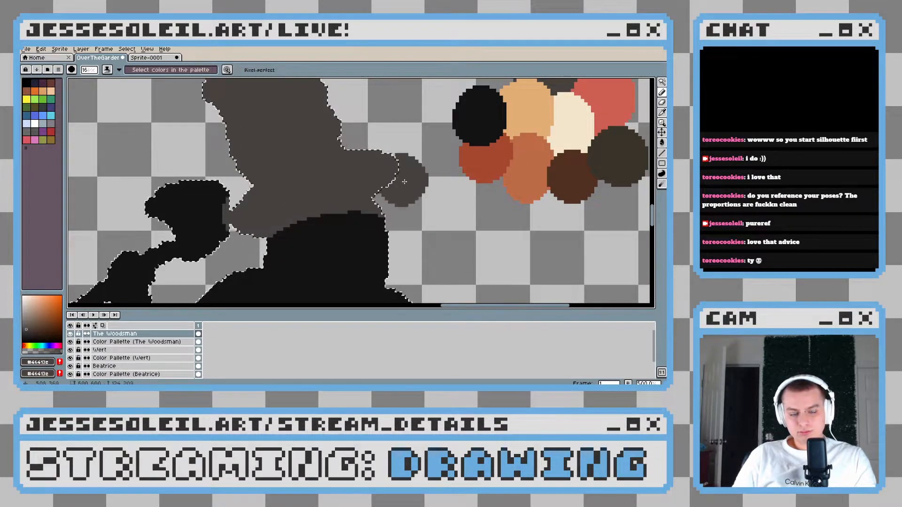
# Trim the underside of the hat brim with near-black #131212 so it slopes in a straighter line above the face
pyautogui.moveTo(359, 242)
pyautogui.mouseDown()
pyautogui.moveTo(372, 219)
pyautogui.moveTo(332, 188)
pyautogui.moveTo(310, 193)
pyautogui.mouseUp()
pyautogui.keyDown('alt'); pyautogui.click(360, 222); pyautogui.keyUp('alt')
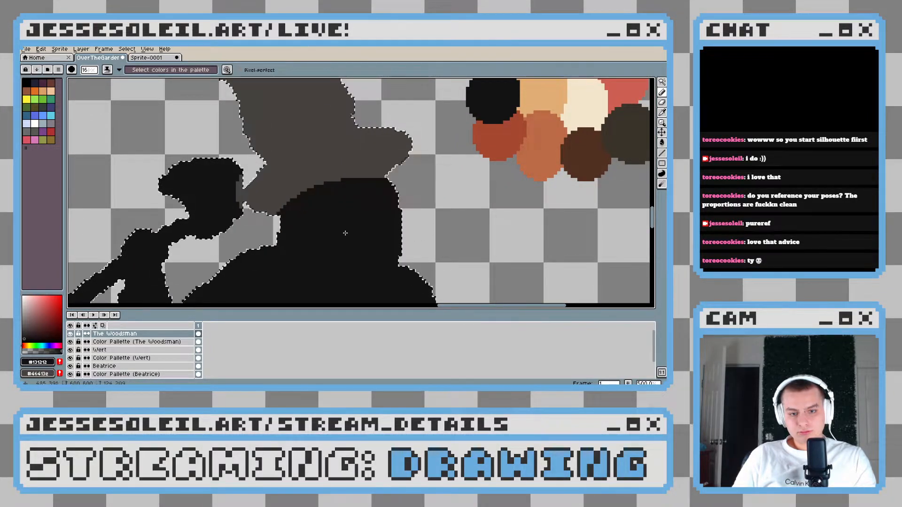
pyautogui.hotkey('ctrl', 'z')
pyautogui.moveTo(412, 213); pyautogui.dragTo(366, 205)
pyautogui.hotkey('ctrl', 'z')
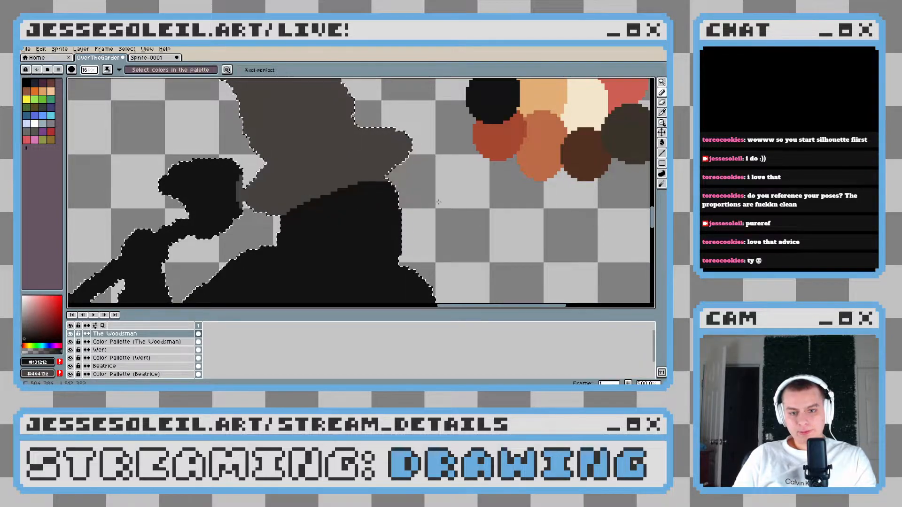
# Mix a brown-grey with hue 22°, darker than the hat colour, for the Woodsman's brim
pyautogui.scroll(-5, 409, 212)
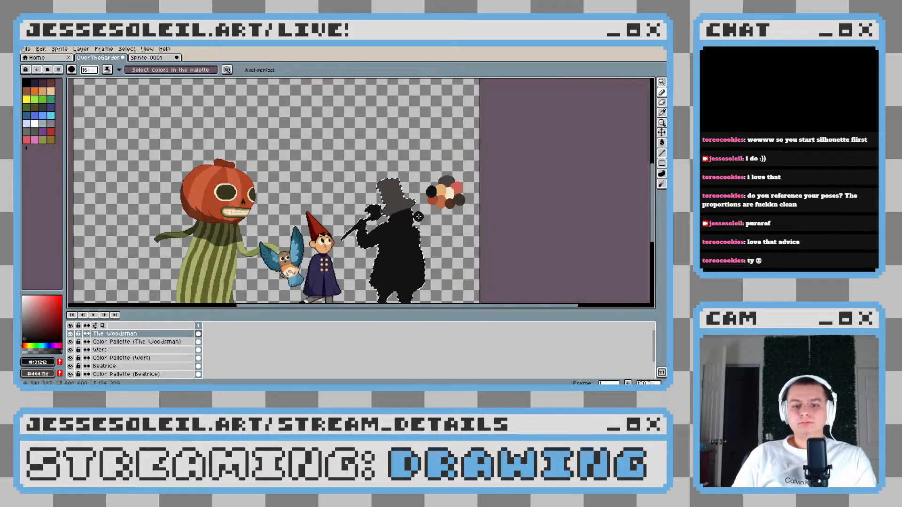
pyautogui.scroll(5, 423, 218)
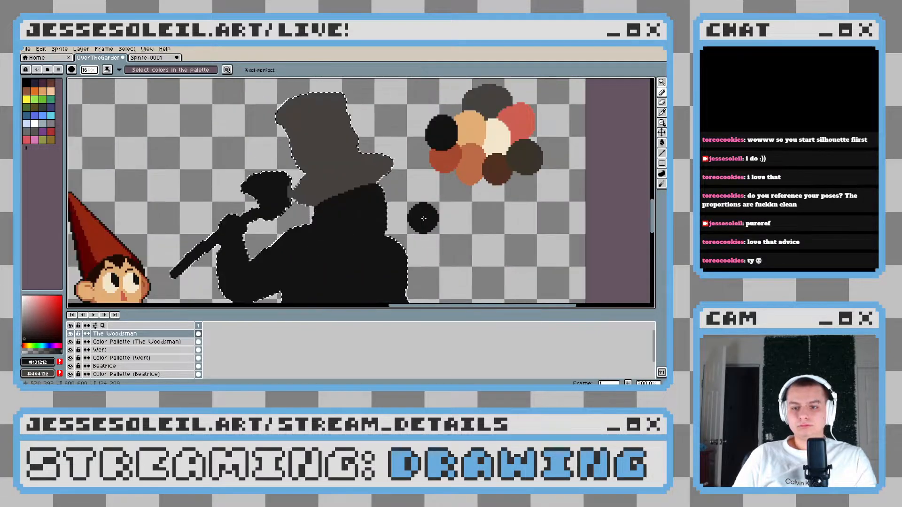
pyautogui.scroll(1, 366, 193)
pyautogui.moveTo(419, 179)
pyautogui.mouseDown()
pyautogui.moveTo(339, 207)
pyautogui.moveTo(362, 185)
pyautogui.moveTo(286, 207)
pyautogui.mouseUp()
pyautogui.press('alt')
pyautogui.click(395, 117)
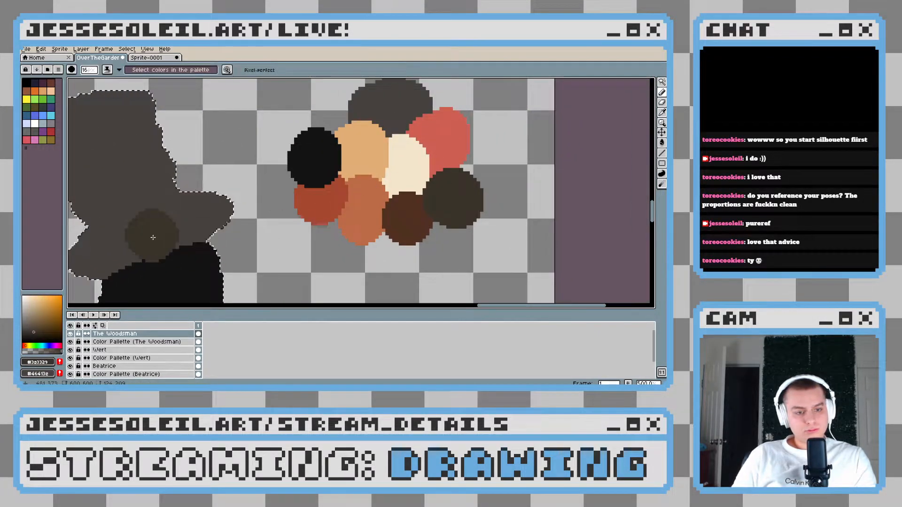
pyautogui.moveTo(150, 236); pyautogui.dragTo(281, 216)
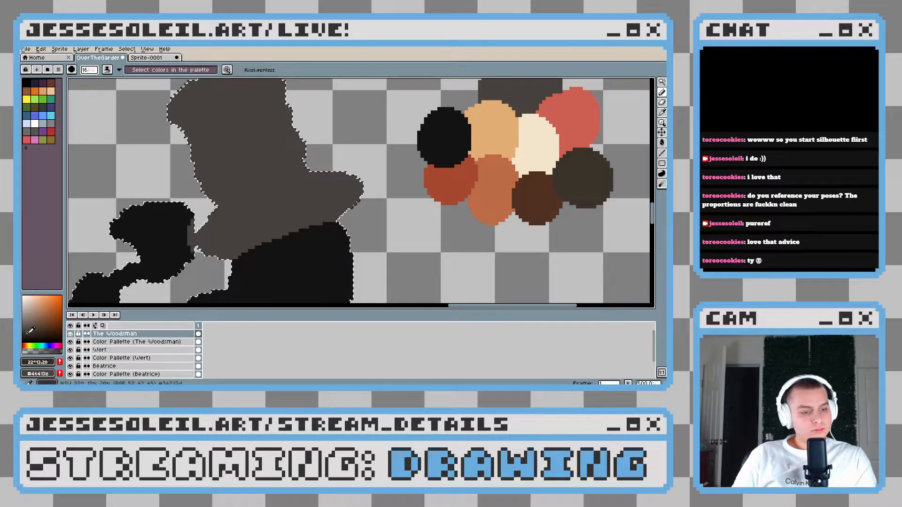
pyautogui.scroll(1, 310, 210)
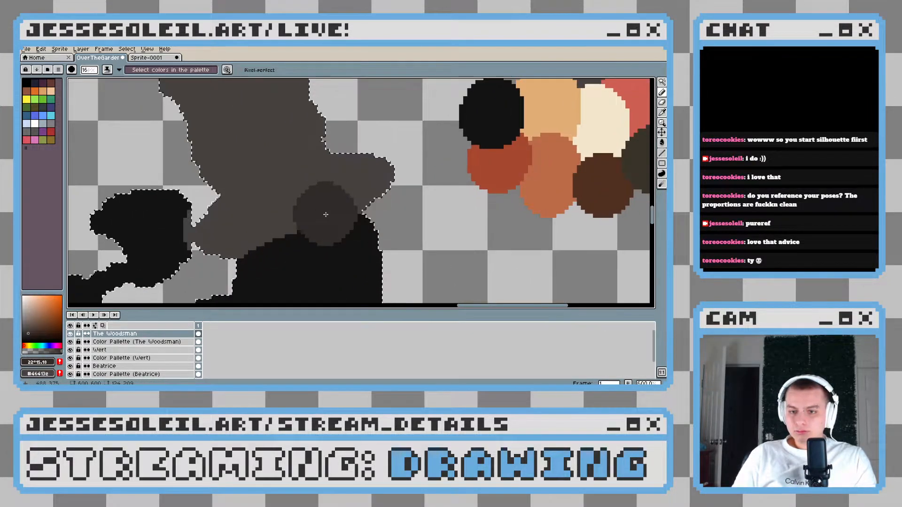
# Try to paint the brim in the darker brown-grey while the whole silhouette is selected
pyautogui.moveTo(322, 209); pyautogui.dragTo(359, 201)
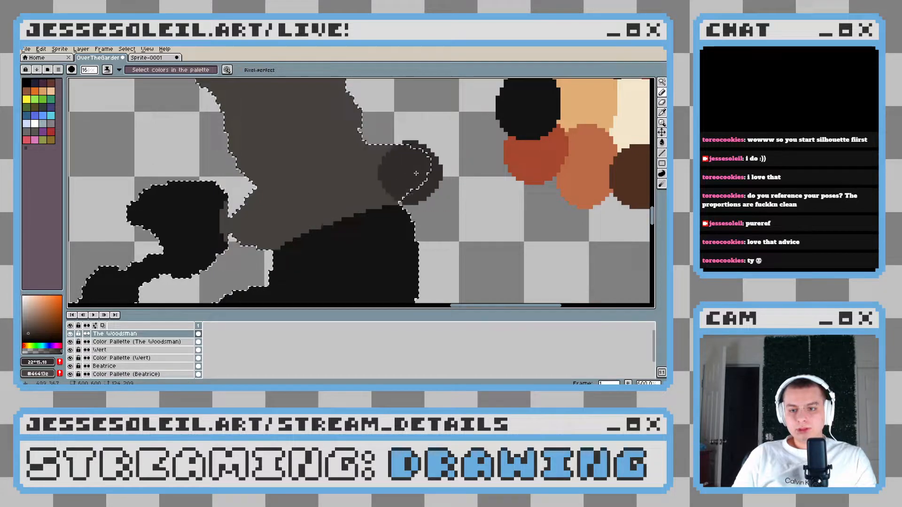
pyautogui.click(441, 178)
pyautogui.moveTo(441, 178)
pyautogui.mouseDown()
pyautogui.moveTo(370, 178)
pyautogui.moveTo(237, 253)
pyautogui.moveTo(331, 203)
pyautogui.mouseUp()
pyautogui.hotkey('ctrl', 'z')
# Reselect only the grey hat with the Magic Wand and paint its whole brim in the darker brown-grey
pyautogui.hotkey('ctrl', 'd')
pyautogui.click(662, 82)
pyautogui.click(288, 190)
pyautogui.press('b')
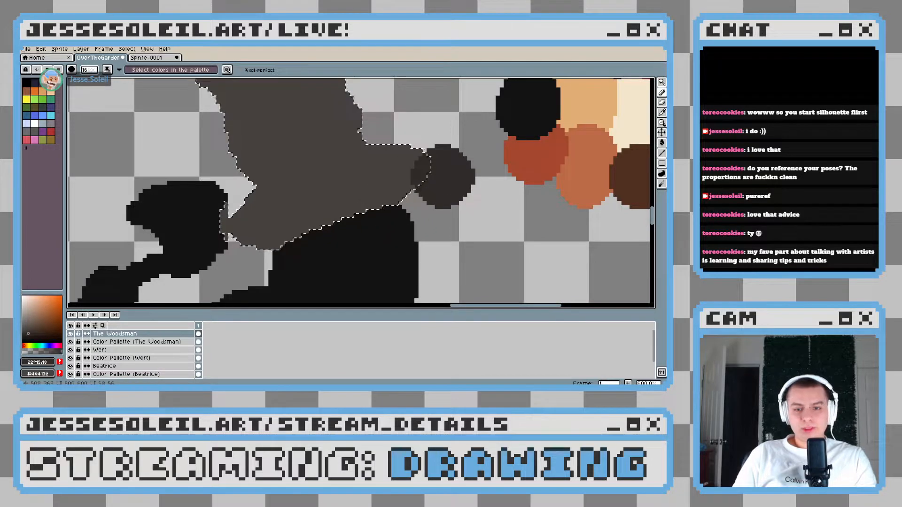
pyautogui.moveTo(371, 181)
pyautogui.mouseDown()
pyautogui.moveTo(322, 188)
pyautogui.moveTo(424, 165)
pyautogui.moveTo(253, 197)
pyautogui.moveTo(312, 196)
pyautogui.moveTo(263, 235)
pyautogui.moveTo(232, 244)
pyautogui.mouseUp()
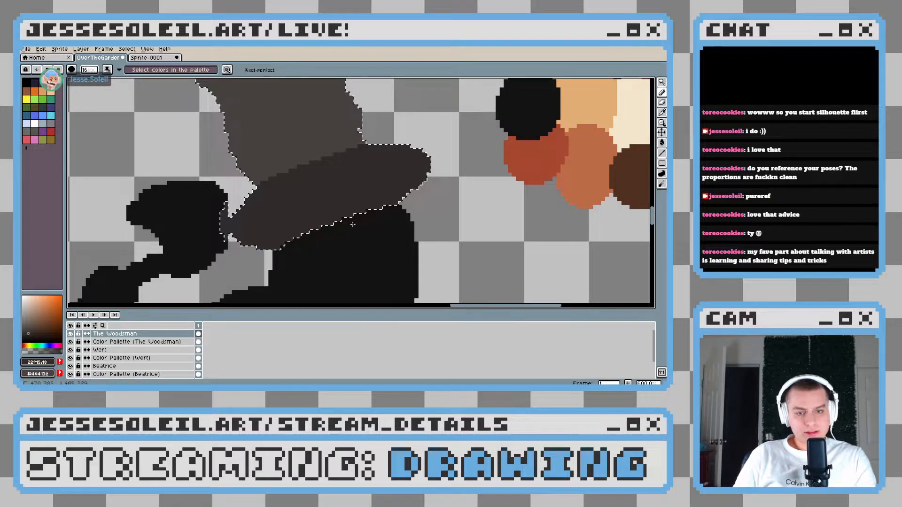
# Pick a near-black brown with hue 22° and shade the brim's underside, leaving a thin lighter rim along its upper edge
pyautogui.scroll(-7, 348, 226)
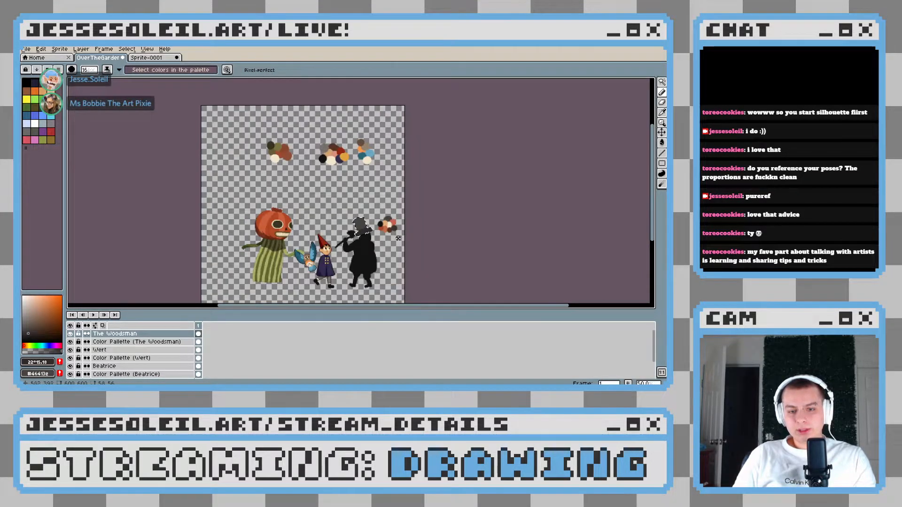
pyautogui.scroll(6, 402, 239)
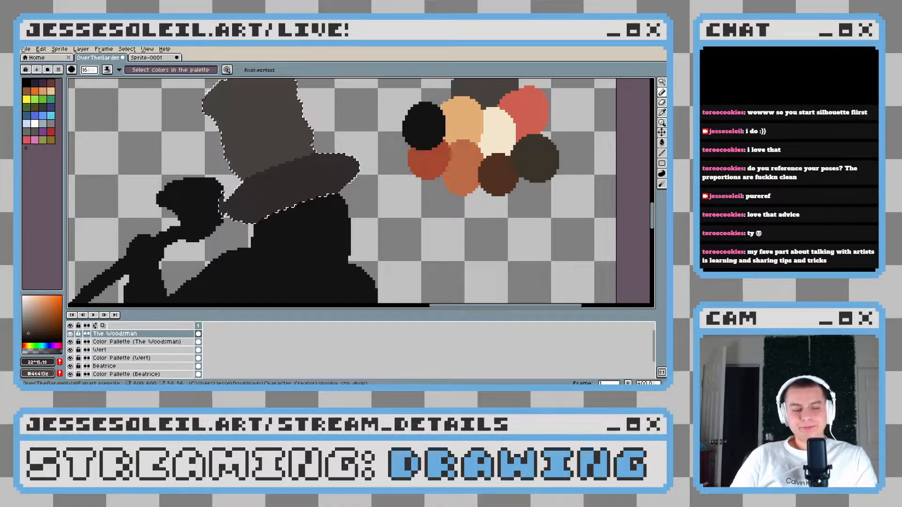
pyautogui.moveTo(304, 208); pyautogui.dragTo(327, 206)
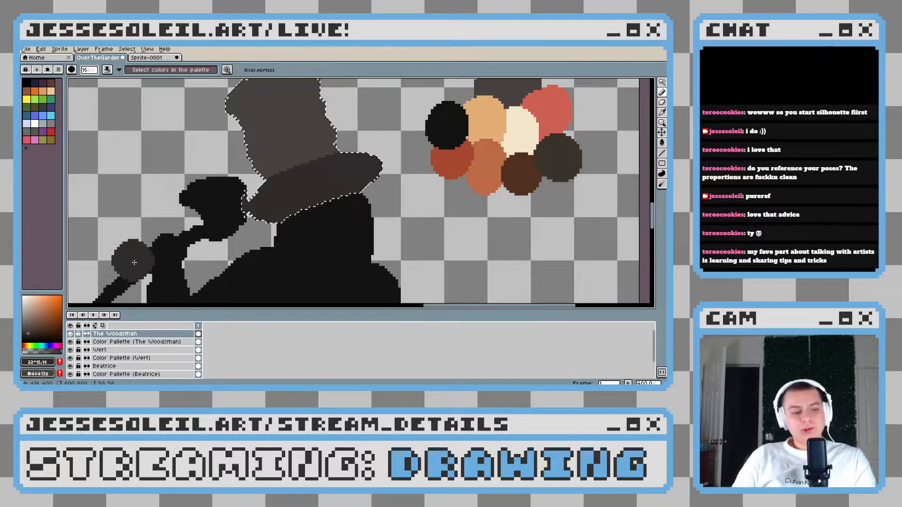
pyautogui.click(32, 334)
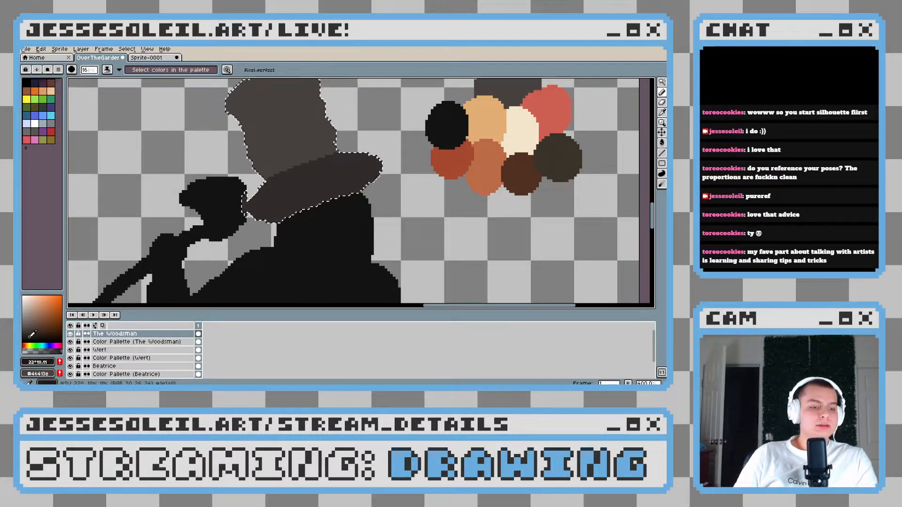
pyautogui.moveTo(314, 198); pyautogui.dragTo(322, 208)
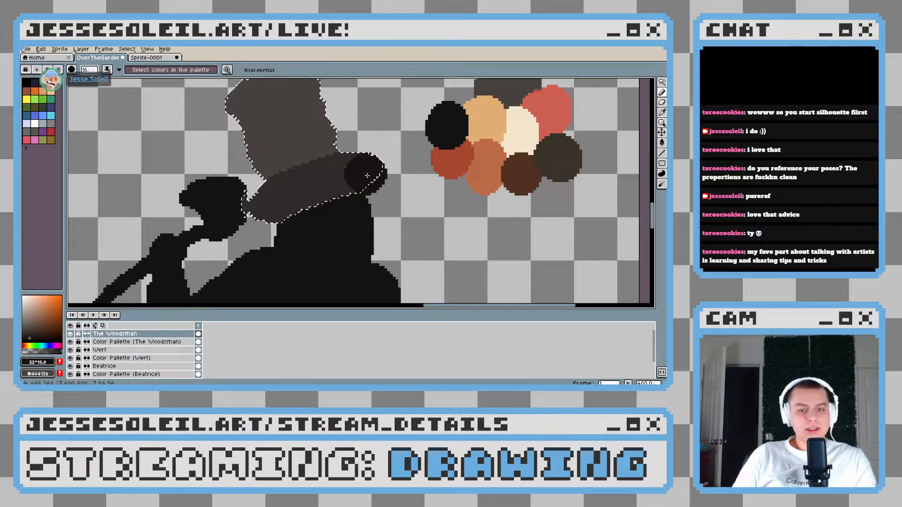
pyautogui.scroll(2, 367, 175)
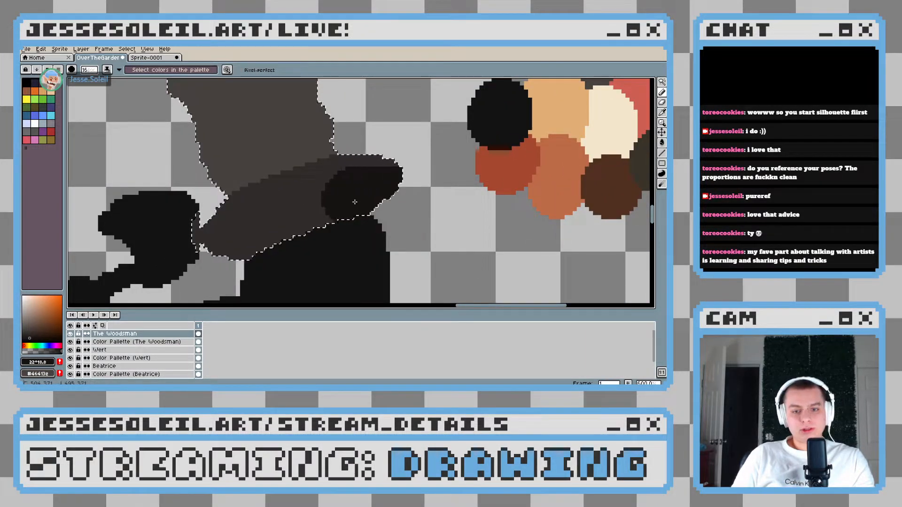
pyautogui.moveTo(357, 202); pyautogui.dragTo(400, 202)
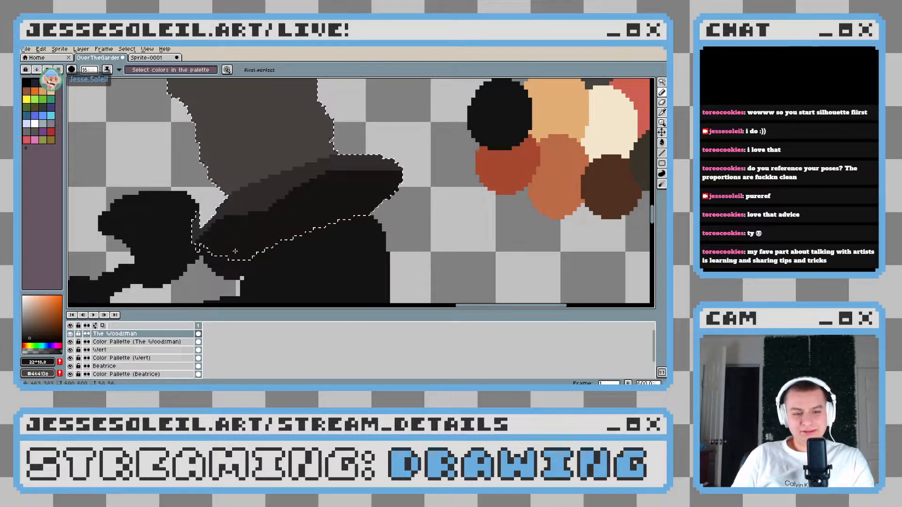
pyautogui.moveTo(257, 237)
pyautogui.mouseDown()
pyautogui.moveTo(293, 217)
pyautogui.moveTo(375, 200)
pyautogui.mouseUp()
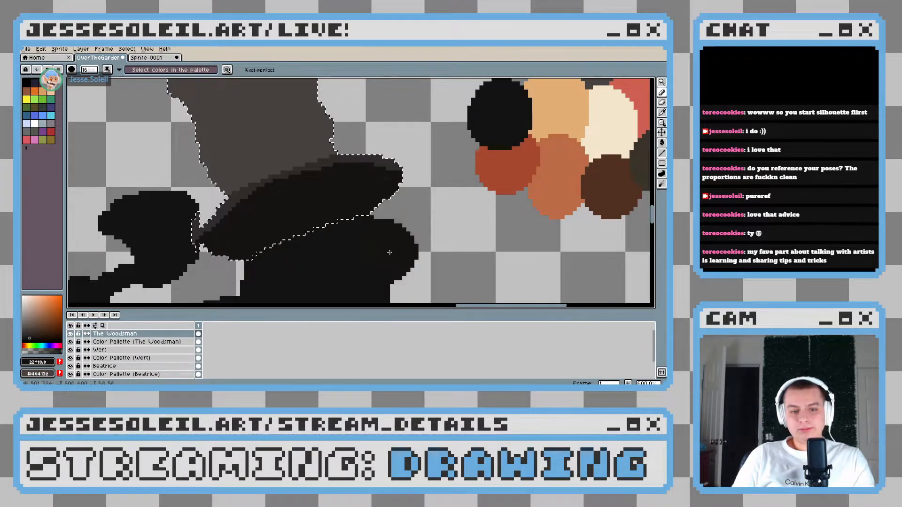
# Try to extend the near-black shading upward past the brim's rim into the crown of the hat
pyautogui.scroll(-4, 390, 208)
pyautogui.scroll(4, 303, 216)
pyautogui.moveTo(303, 217); pyautogui.dragTo(267, 191)
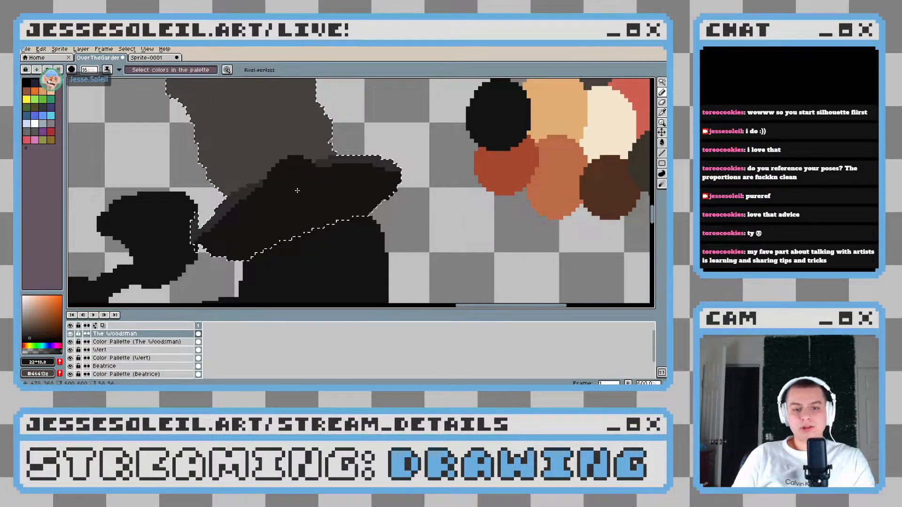
pyautogui.scroll(-1, 297, 191)
pyautogui.hotkey('ctrl', 'z')
pyautogui.hotkey('ctrl', 'z')
pyautogui.hotkey('ctrl', 'z')
# Step back through the underside shading to sample the brim's brown-grey #302b29, and redo the near-black shading
pyautogui.scroll(4, 267, 196)
pyautogui.scroll(-4, 267, 196)
pyautogui.hotkey('ctrl', 'z')
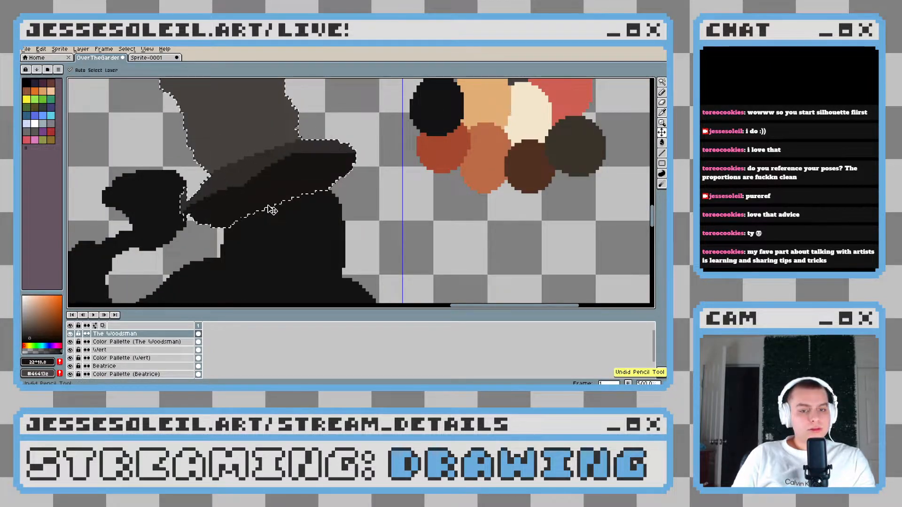
pyautogui.hotkey('ctrl', 'z')
pyautogui.scroll(1, 266, 188)
pyautogui.keyDown('alt'); pyautogui.click(260, 185); pyautogui.keyUp('alt')
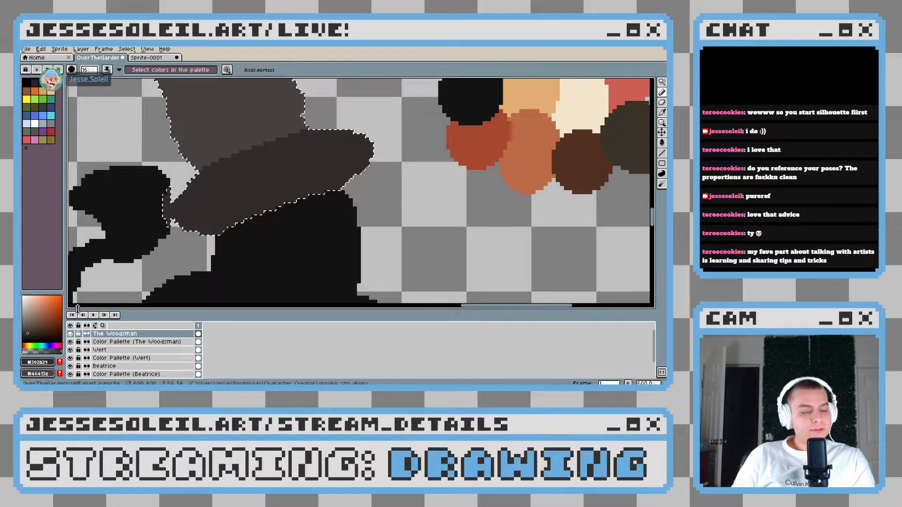
pyautogui.hotkey('ctrl', 'y')
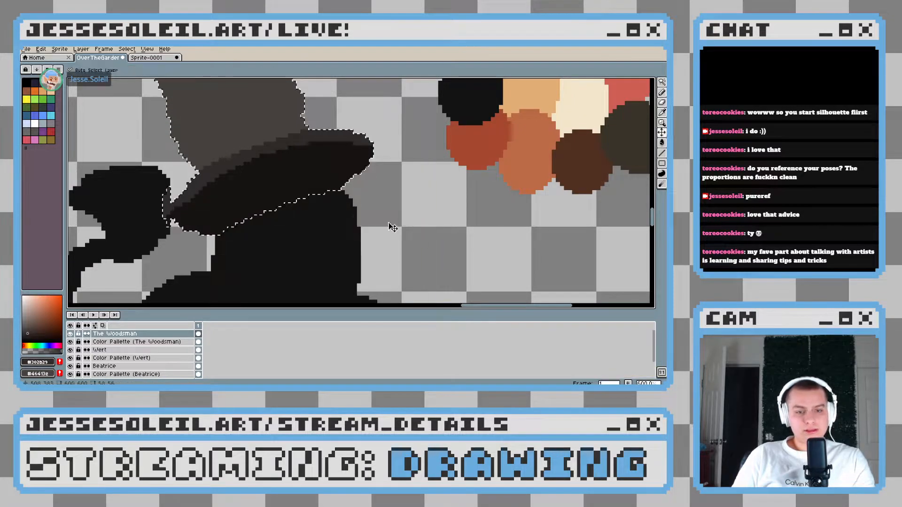
pyautogui.moveTo(385, 216); pyautogui.dragTo(400, 183)
pyautogui.click(309, 179)
pyautogui.hotkey('ctrl', 'z')
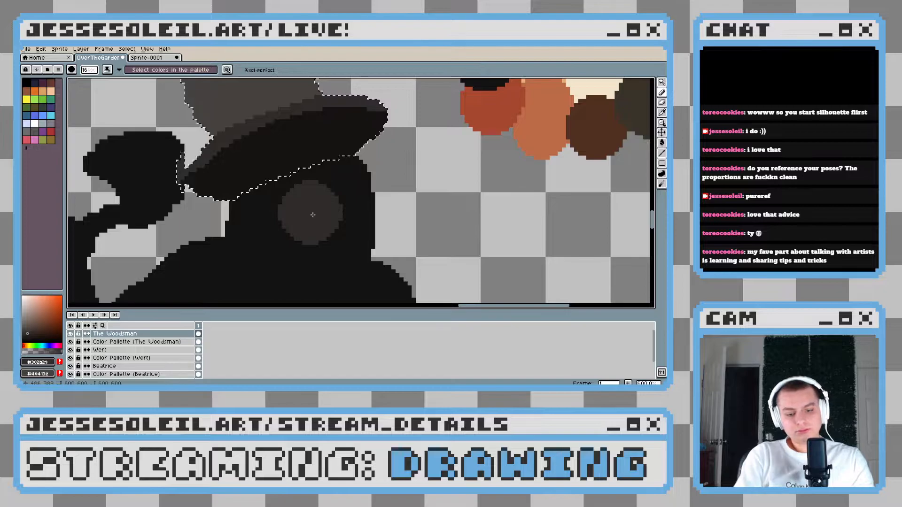
pyautogui.hotkey('ctrl', 'i')
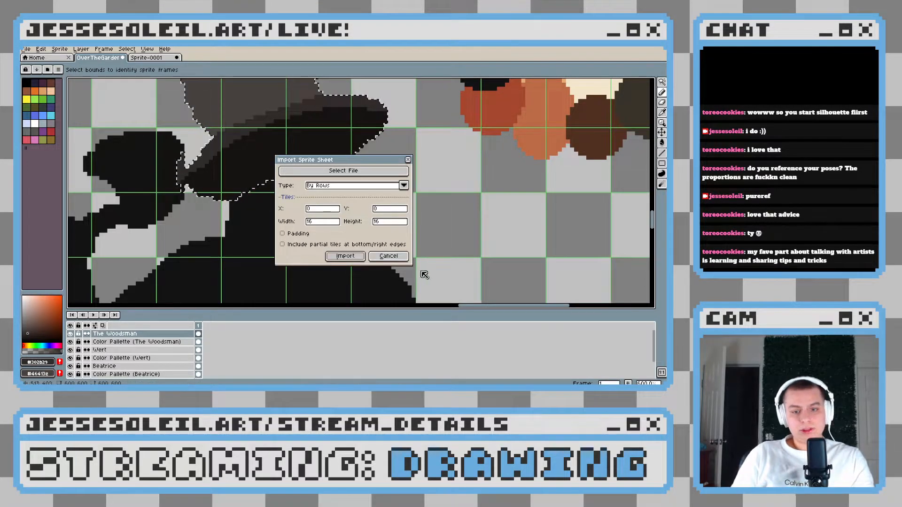
pyautogui.click(398, 256)
# Invert the hat selection, sample the tan skin swatch, and paint the upper face just beneath the hat's brim
pyautogui.scroll(-7, 312, 207)
pyautogui.scroll(7, 314, 207)
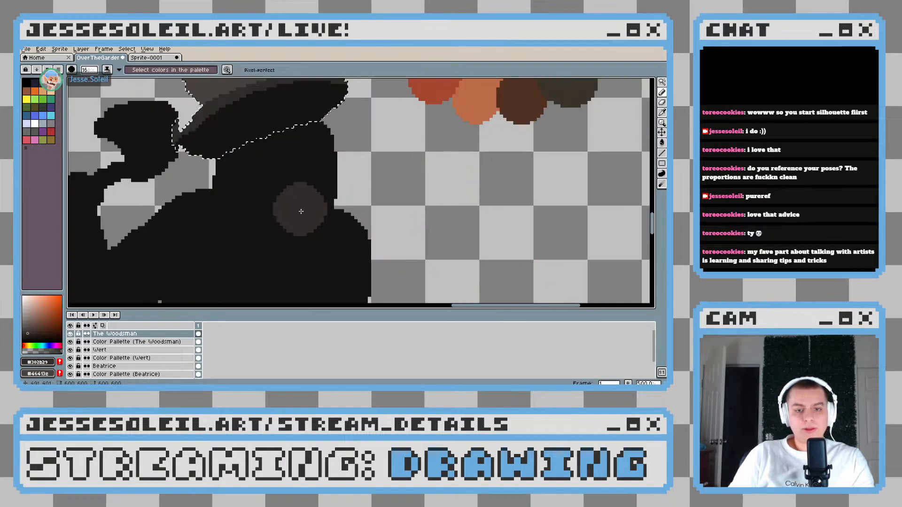
pyautogui.scroll(-1, 389, 191)
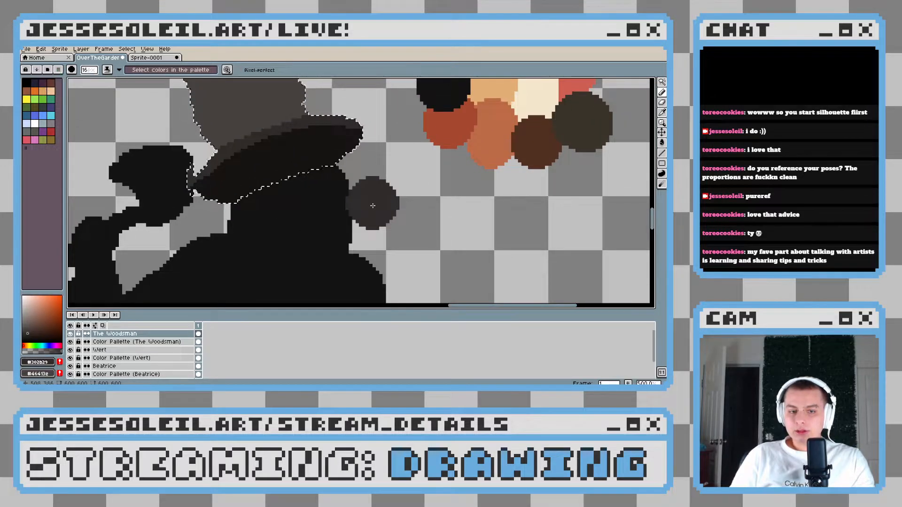
pyautogui.scroll(-1, 366, 211)
pyautogui.press('i')
pyautogui.click(481, 104)
pyautogui.press('b')
pyautogui.click(315, 205)
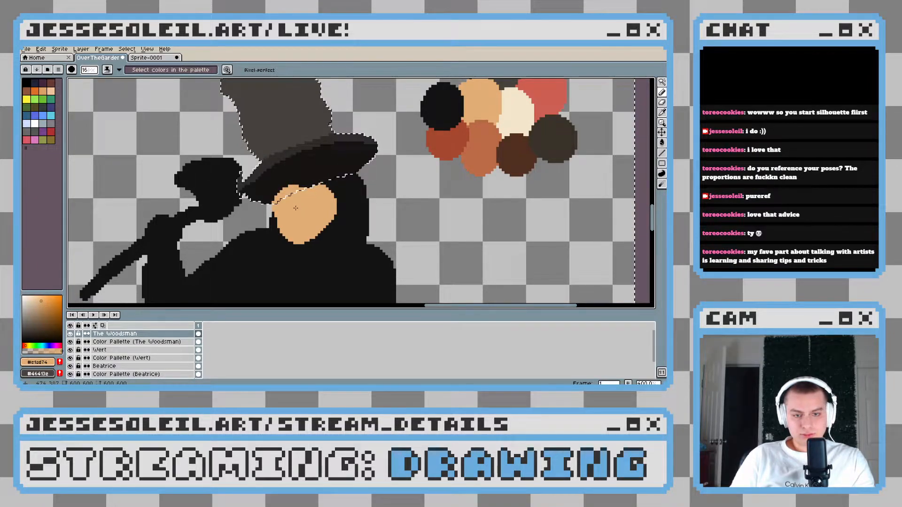
pyautogui.moveTo(300, 205); pyautogui.dragTo(341, 188)
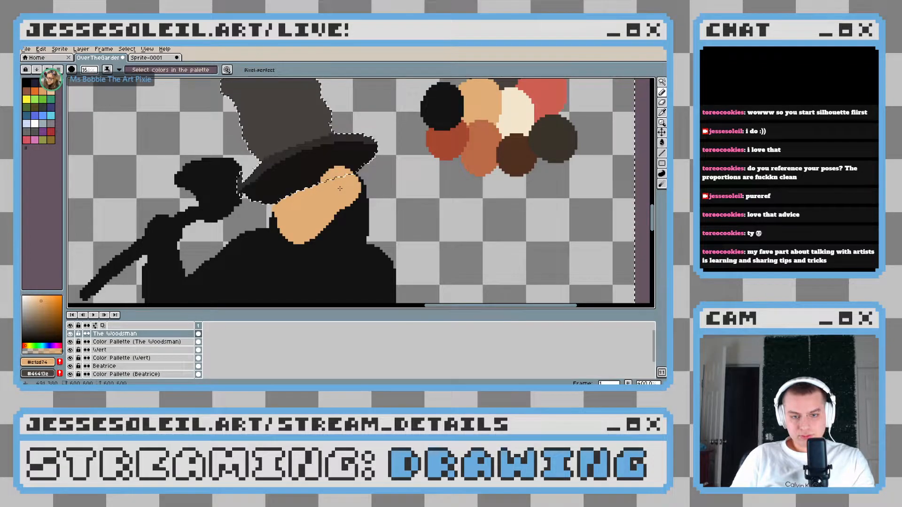
# Select only the black body with the Magic Wand and extend the tan face into a full head with a rounded chin
pyautogui.hotkey('ctrl', 'd')
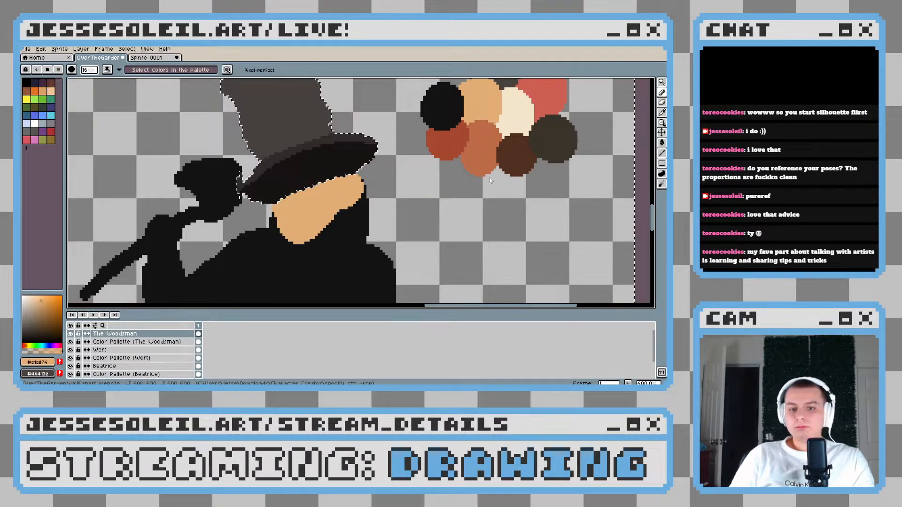
pyautogui.click(661, 86)
pyautogui.moveTo(279, 269); pyautogui.dragTo(307, 254)
pyautogui.click(308, 254)
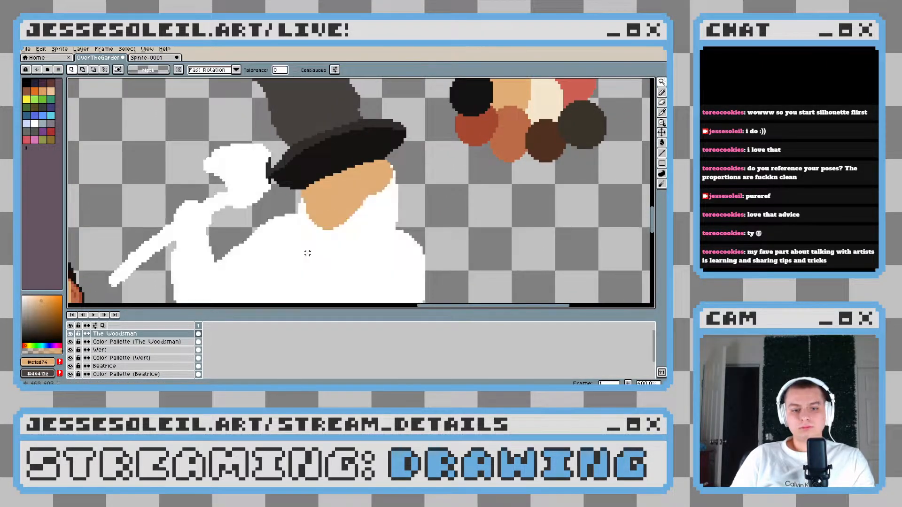
pyautogui.moveTo(387, 235); pyautogui.dragTo(346, 219)
pyautogui.press('b')
pyautogui.scroll(1, 324, 201)
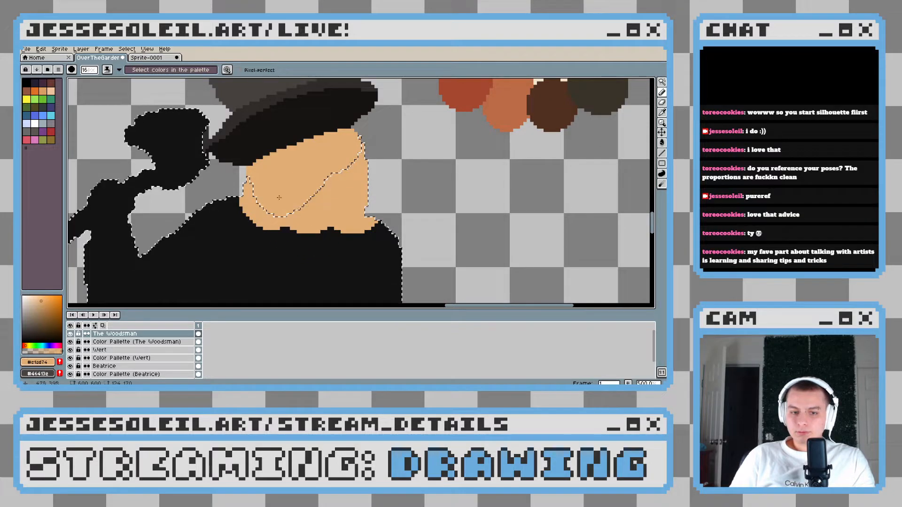
pyautogui.moveTo(288, 226); pyautogui.dragTo(319, 202)
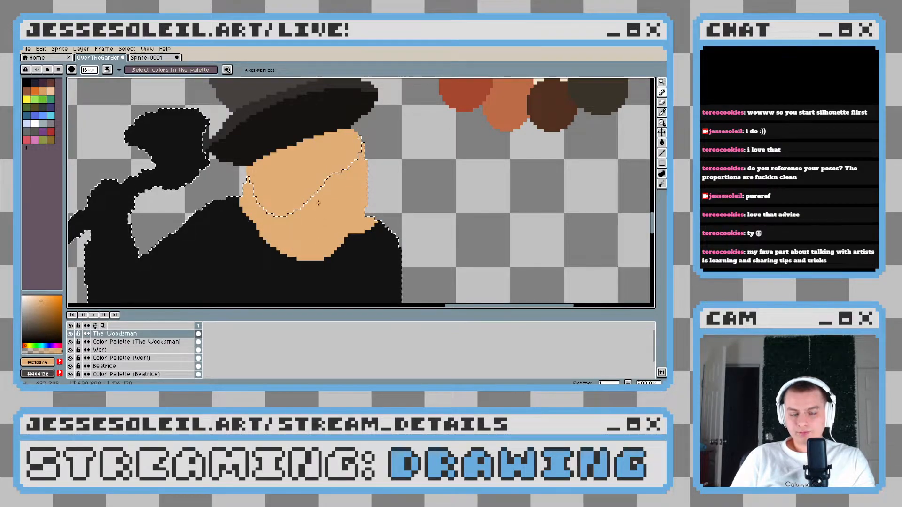
pyautogui.keyDown('alt'); pyautogui.click(388, 237); pyautogui.keyUp('alt')
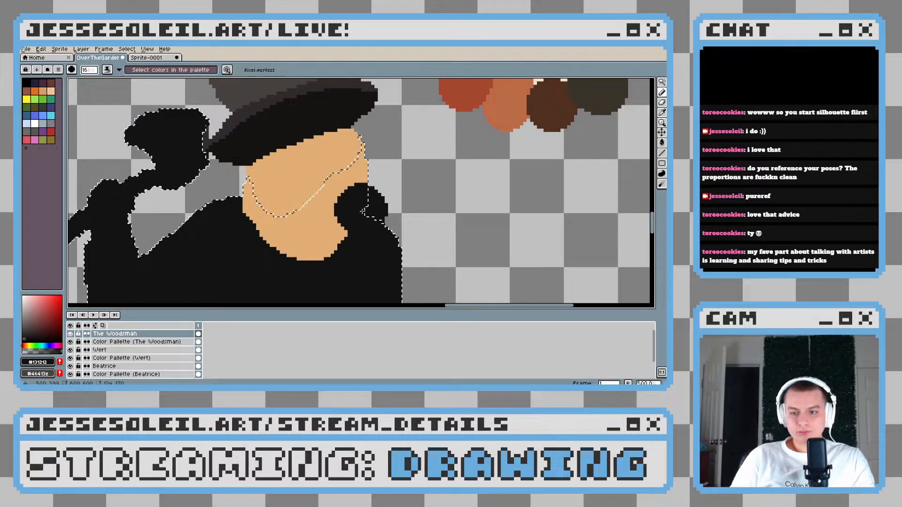
pyautogui.keyDown('alt'); pyautogui.click(345, 163); pyautogui.keyUp('alt')
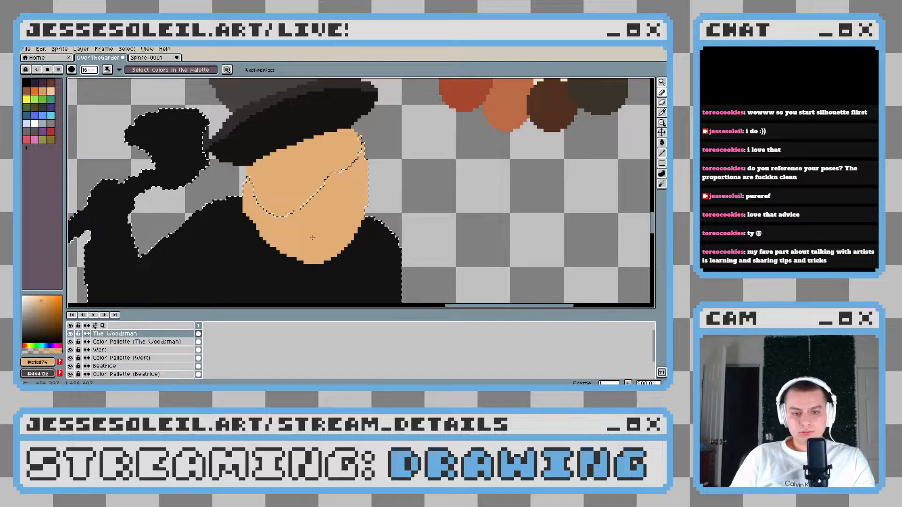
# Clear the selection and examine the Woodsman's head and hat proportions against the other characters
pyautogui.scroll(-2, 292, 219)
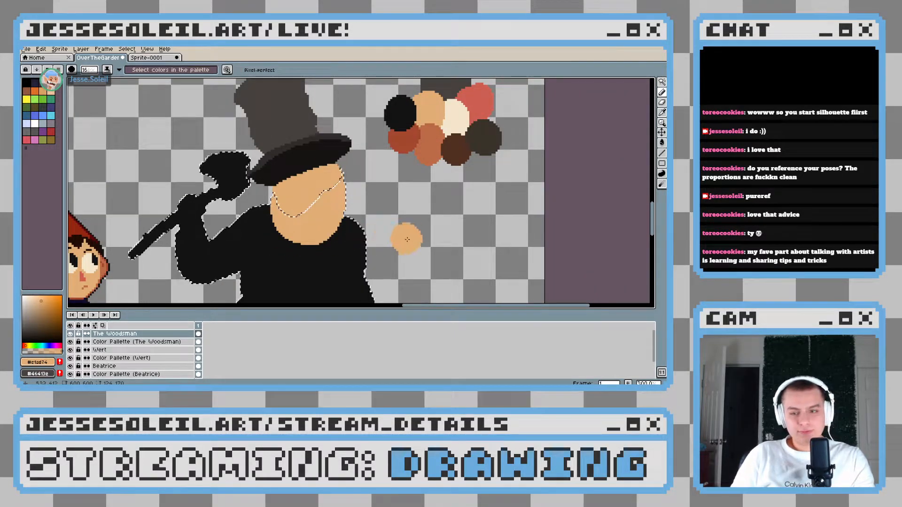
pyautogui.moveTo(375, 232); pyautogui.dragTo(405, 227)
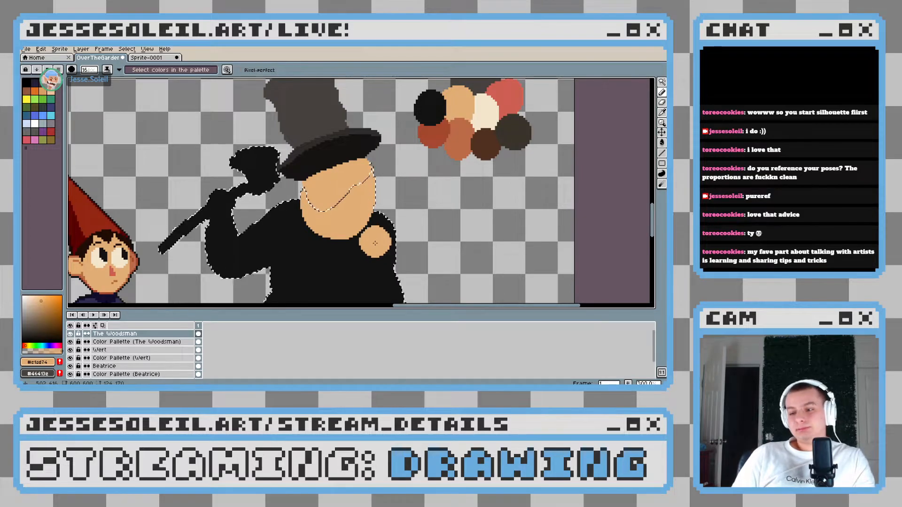
pyautogui.press('v')
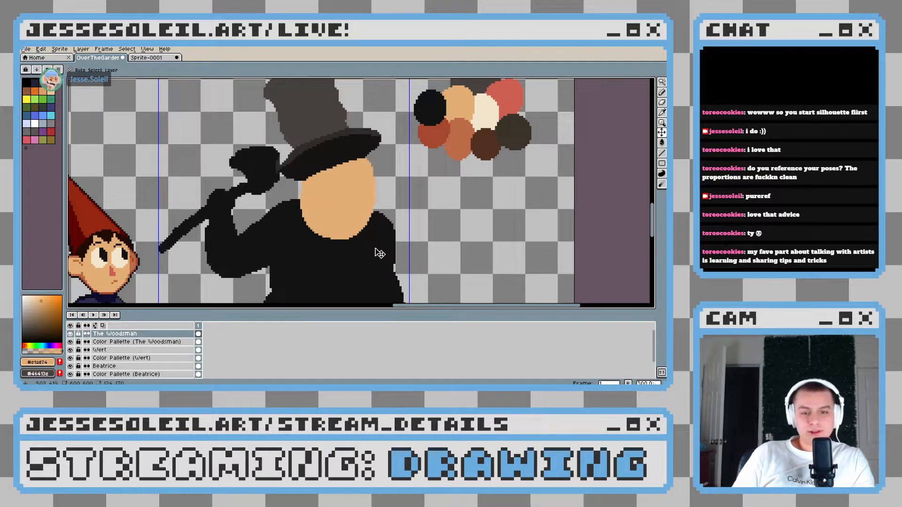
pyautogui.press('b')
pyautogui.scroll(-3, 375, 248)
pyautogui.scroll(2, 395, 248)
pyautogui.moveTo(327, 221); pyautogui.dragTo(382, 219)
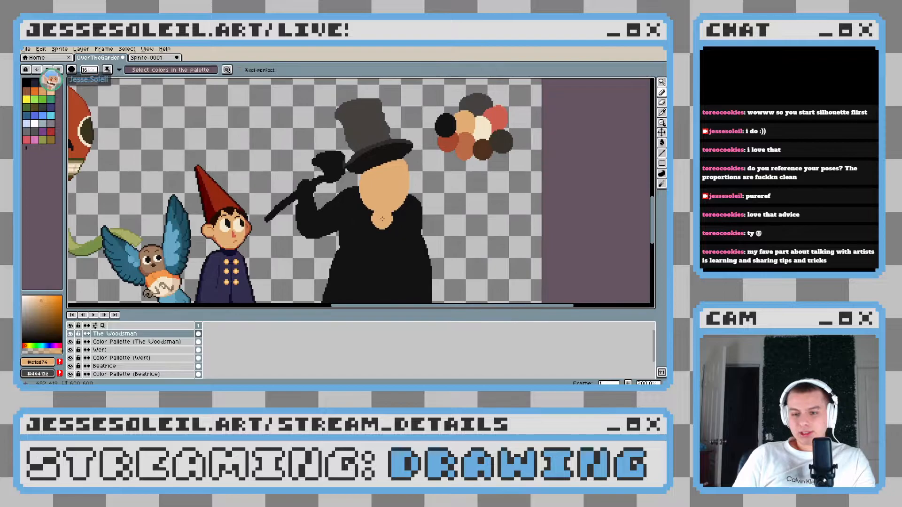
pyautogui.scroll(3, 445, 202)
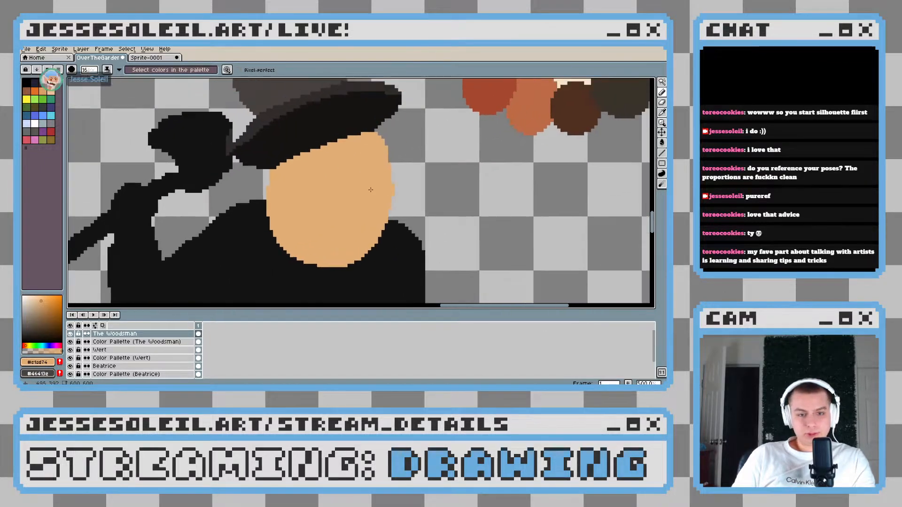
pyautogui.scroll(-2, 371, 190)
pyautogui.scroll(-2, 372, 191)
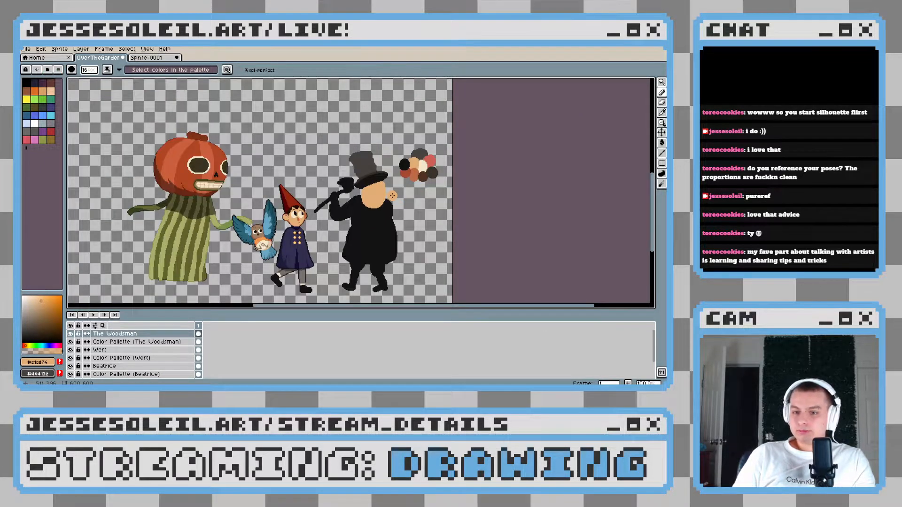
pyautogui.scroll(3, 393, 196)
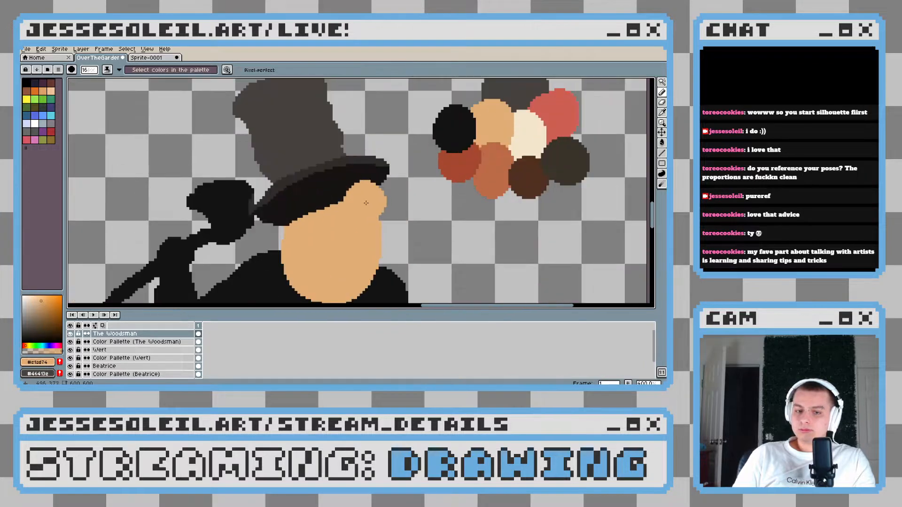
# Select the top hat with its brim using the rectangular marquee and nudge it down and slightly right over the face
pyautogui.press('w')
pyautogui.click(596, 81)
pyautogui.click(611, 83)
pyautogui.click(367, 239)
pyautogui.scroll(-1, 223, 158)
pyautogui.moveTo(242, 143); pyautogui.dragTo(365, 217)
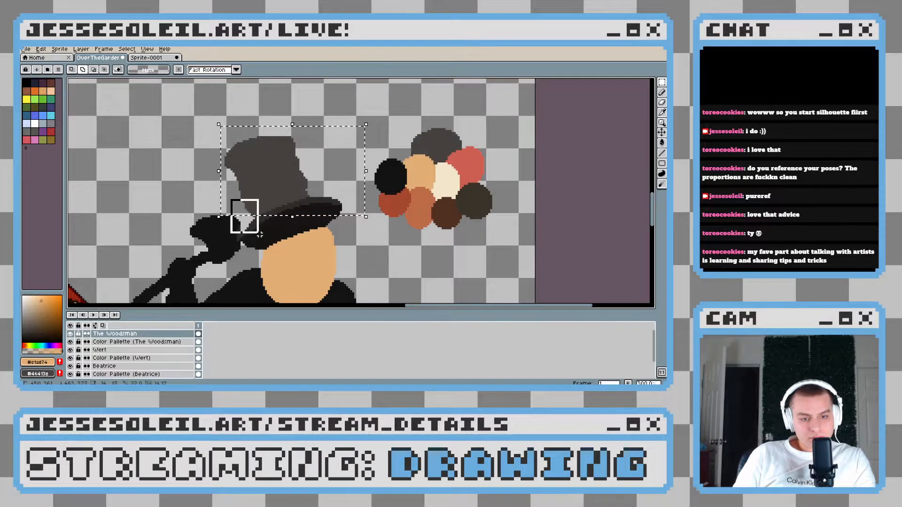
pyautogui.moveTo(264, 240); pyautogui.dragTo(264, 241)
pyautogui.press('Down')
pyautogui.press('Down')
pyautogui.press('Down')
pyautogui.press('Down')
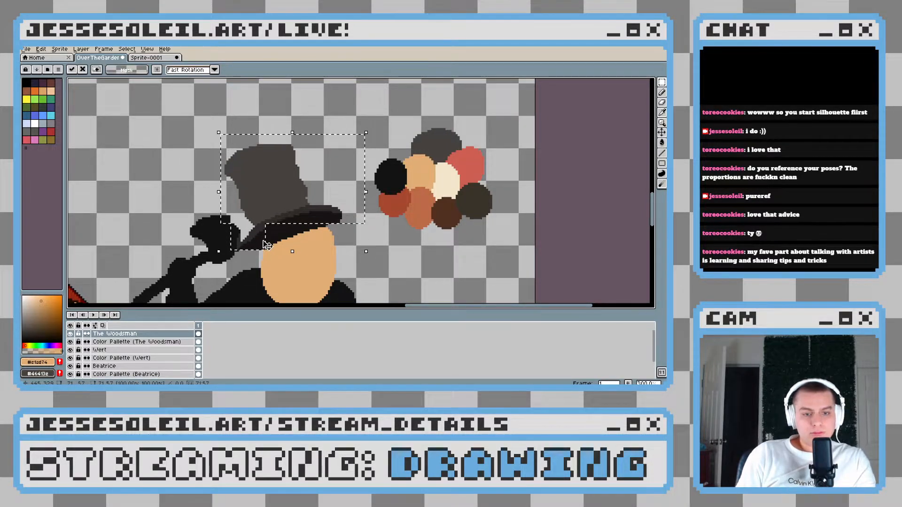
pyautogui.press('Right')
pyautogui.press('Right')
pyautogui.hotkey('ctrl', 'd')
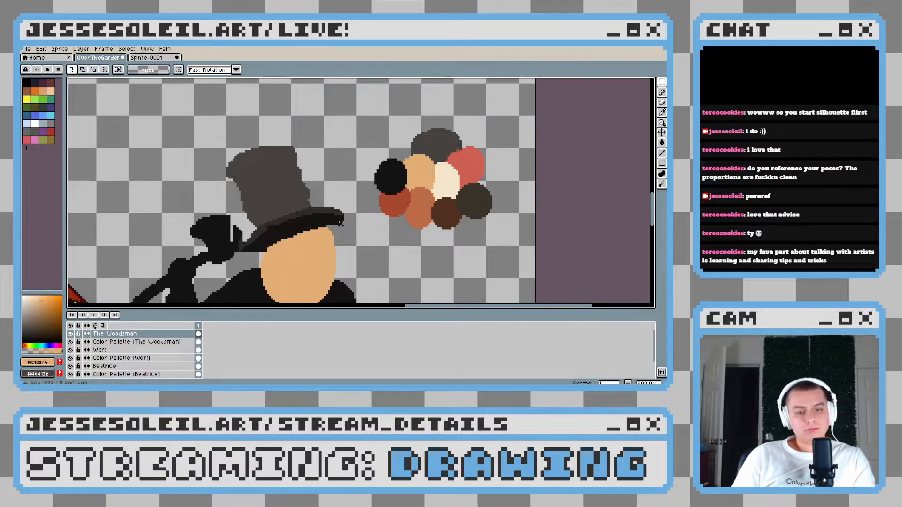
# Reduce the brush to 1 px and fill the gap between the brim's right underside and the forehead with its near-black
pyautogui.scroll(-4, 364, 227)
pyautogui.scroll(-1, 364, 226)
pyautogui.scroll(5, 365, 226)
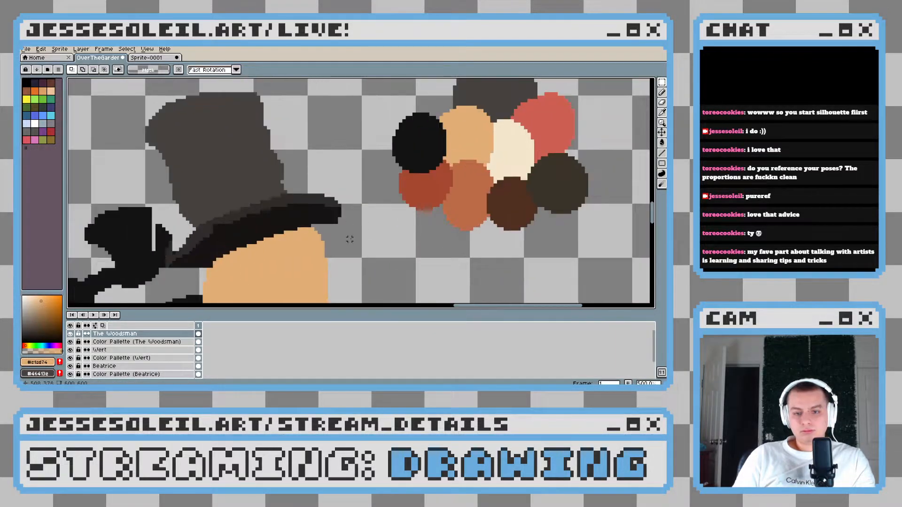
pyautogui.press('b')
pyautogui.scroll(1, 333, 198)
pyautogui.press('-')
pyautogui.press('-')
pyautogui.press('-')
pyautogui.press('-')
pyautogui.press('-')
pyautogui.press('-')
pyautogui.press('-')
pyautogui.press('-')
pyautogui.press('-')
pyautogui.press('-')
pyautogui.press('-')
pyautogui.press('-')
pyautogui.press('-')
pyautogui.press('-')
pyautogui.press('-')
pyautogui.scroll(4, 328, 199)
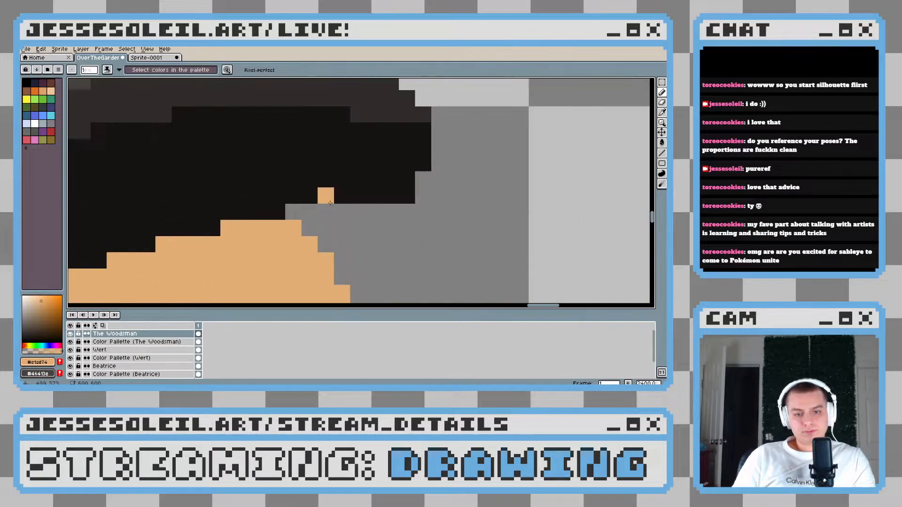
pyautogui.keyDown('alt'); pyautogui.click(327, 194); pyautogui.keyUp('alt')
pyautogui.moveTo(389, 171); pyautogui.dragTo(328, 229)
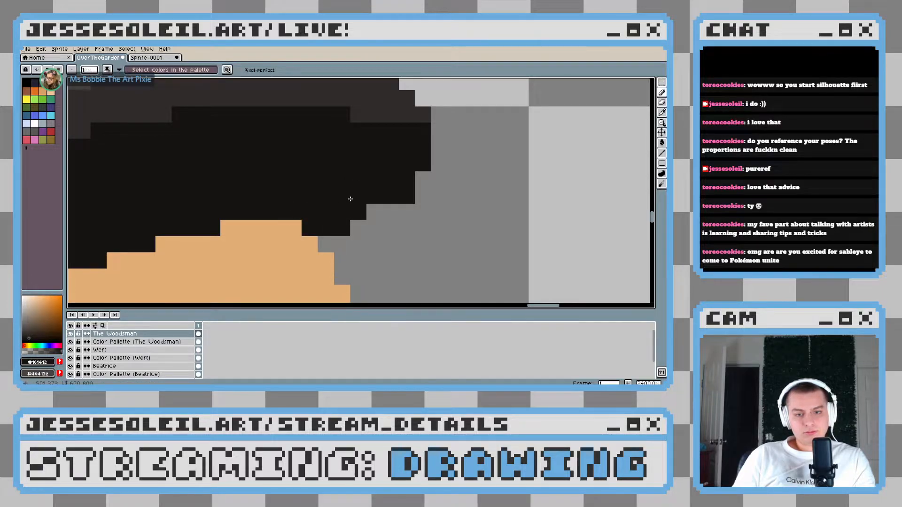
pyautogui.moveTo(416, 155)
pyautogui.mouseDown()
pyautogui.moveTo(374, 212)
pyautogui.moveTo(323, 239)
pyautogui.moveTo(268, 207)
pyautogui.mouseUp()
# Erase the stray hat and axe remnants between the axe head and the brim's left tip with a 9 px eraser
pyautogui.scroll(-5, 413, 238)
pyautogui.scroll(-3, 413, 238)
pyautogui.scroll(5, 343, 249)
pyautogui.press('e')
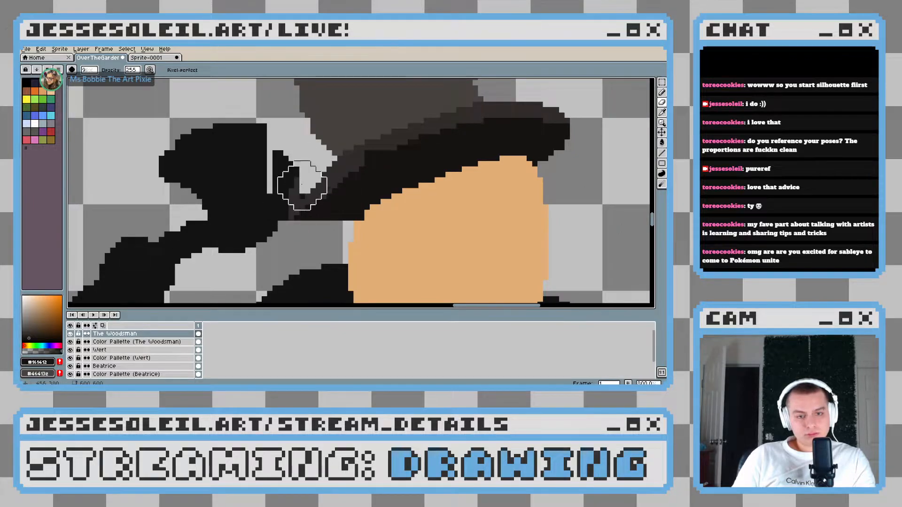
pyautogui.moveTo(298, 177)
pyautogui.mouseDown()
pyautogui.moveTo(288, 161)
pyautogui.moveTo(288, 226)
pyautogui.mouseUp()
pyautogui.click(374, 187)
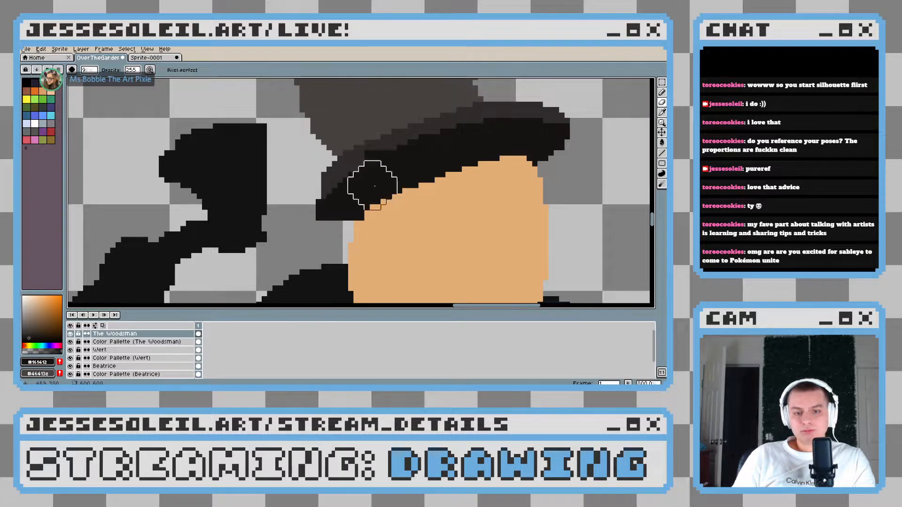
pyautogui.scroll(-4, 375, 186)
pyautogui.scroll(3, 300, 230)
# Sample the rim's brown-grey #302b29 and smooth the stepped edge between the left part of the rim and the underside
pyautogui.press('b')
pyautogui.scroll(3, 271, 184)
pyautogui.keyDown('alt'); pyautogui.click(270, 166); pyautogui.keyUp('alt')
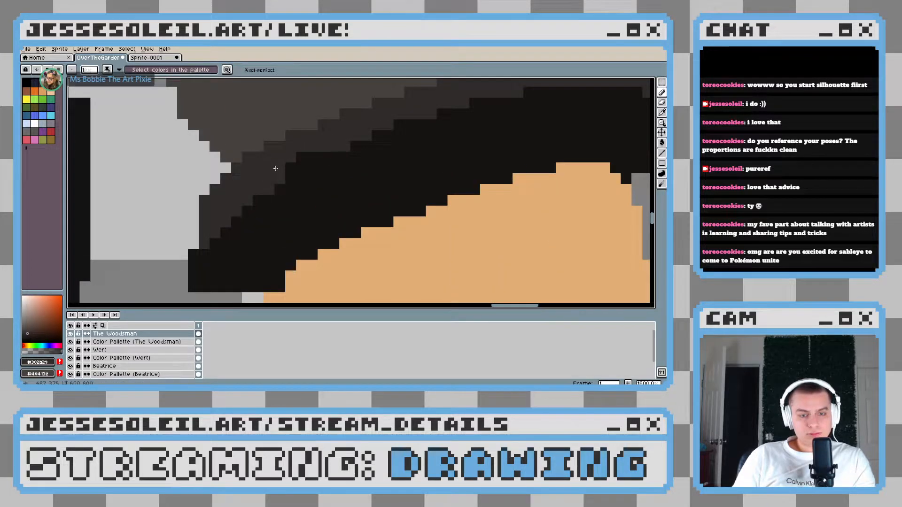
pyautogui.click(302, 157)
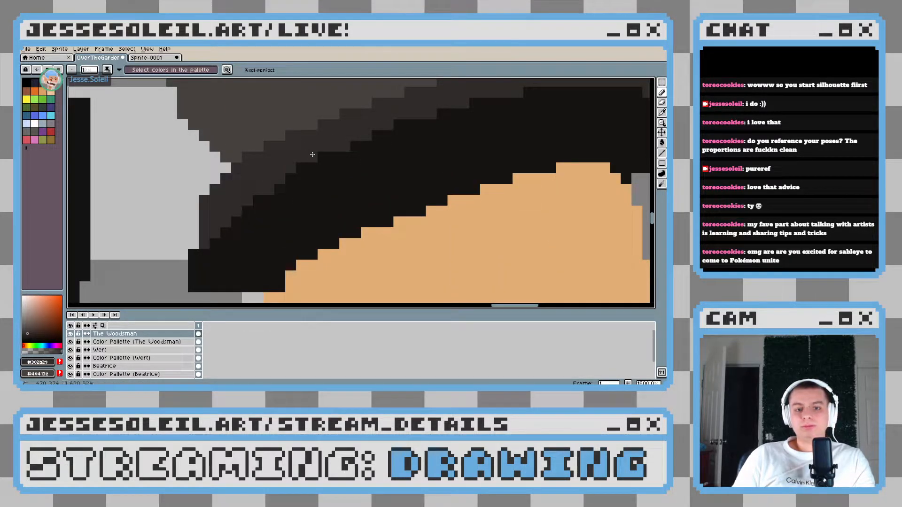
pyautogui.scroll(-4, 363, 194)
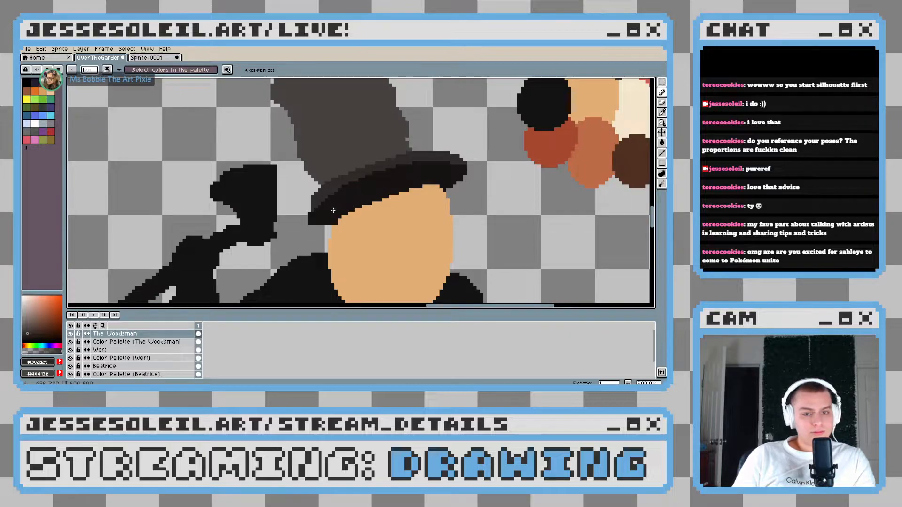
# Round off the brim's left tip by erasing its corner pixels with a 1 px eraser
pyautogui.scroll(4, 333, 210)
pyautogui.moveTo(276, 208); pyautogui.dragTo(276, 248)
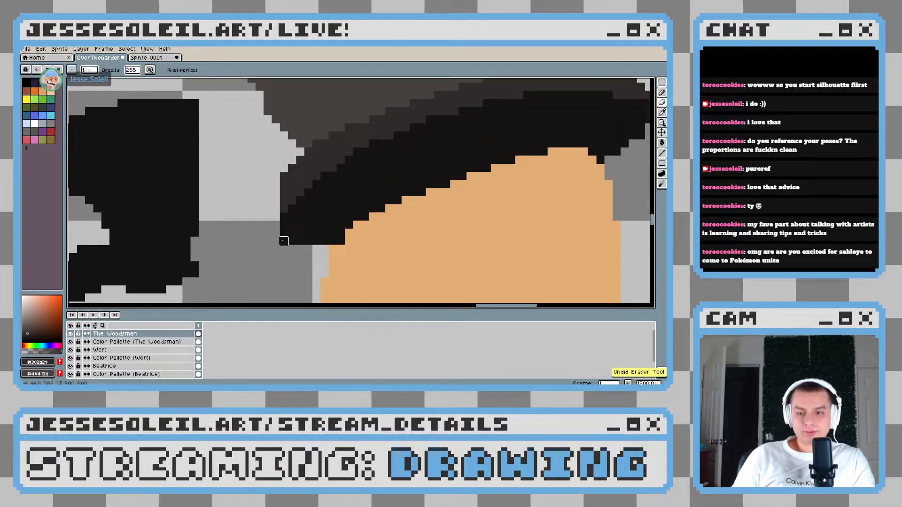
pyautogui.scroll(-10, 283, 241)
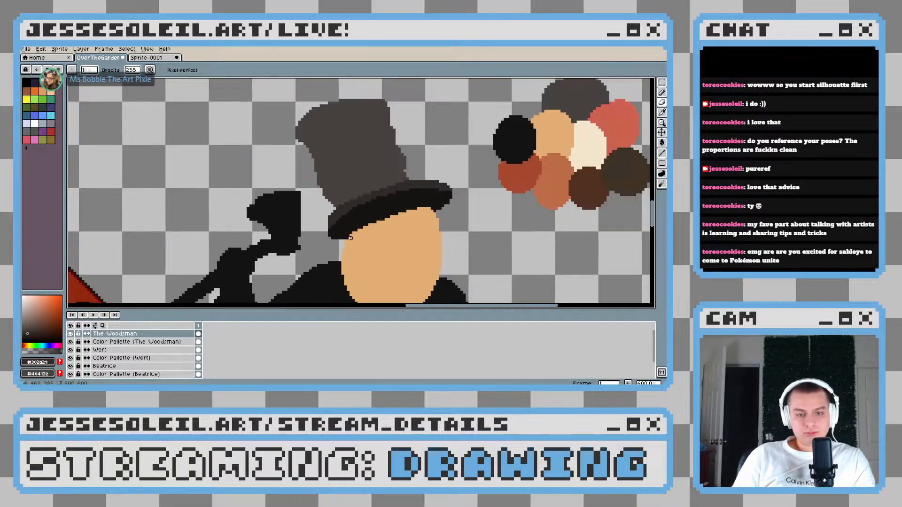
pyautogui.scroll(6, 386, 242)
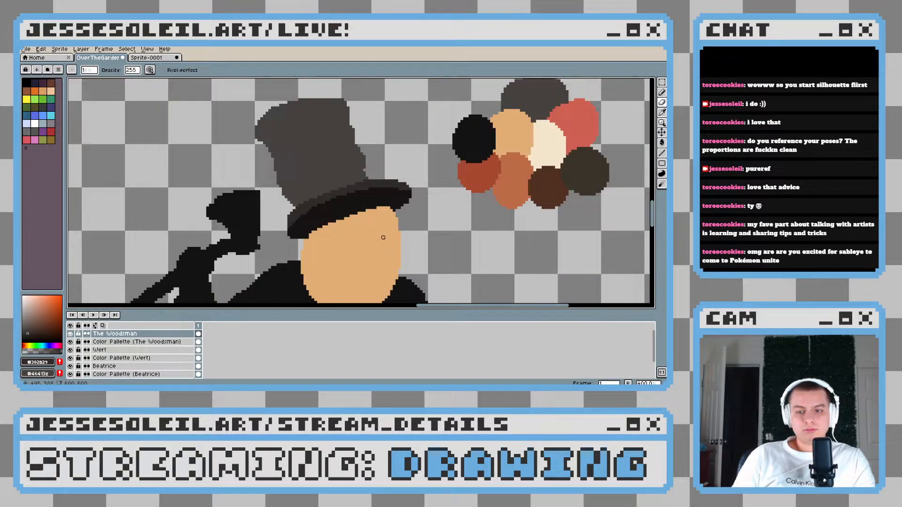
# Select the hat's crown with the Magic Wand, nudge it 4 px right and 1 px up on the brim, and deselect
pyautogui.click(662, 82)
pyautogui.click(652, 83)
pyautogui.click(314, 145)
pyautogui.moveTo(318, 149)
pyautogui.mouseDown()
pyautogui.moveTo(361, 150)
pyautogui.moveTo(318, 149)
pyautogui.mouseUp()
pyautogui.press('Right')
pyautogui.press('Right')
pyautogui.press('Up')
pyautogui.press('Right')
pyautogui.press('Right')
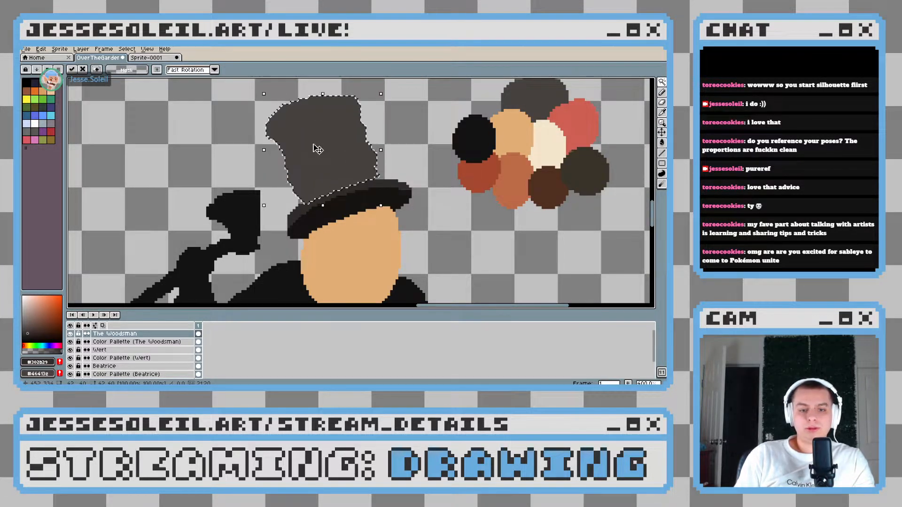
pyautogui.hotkey('ctrl', 'd')
pyautogui.scroll(3, 379, 182)
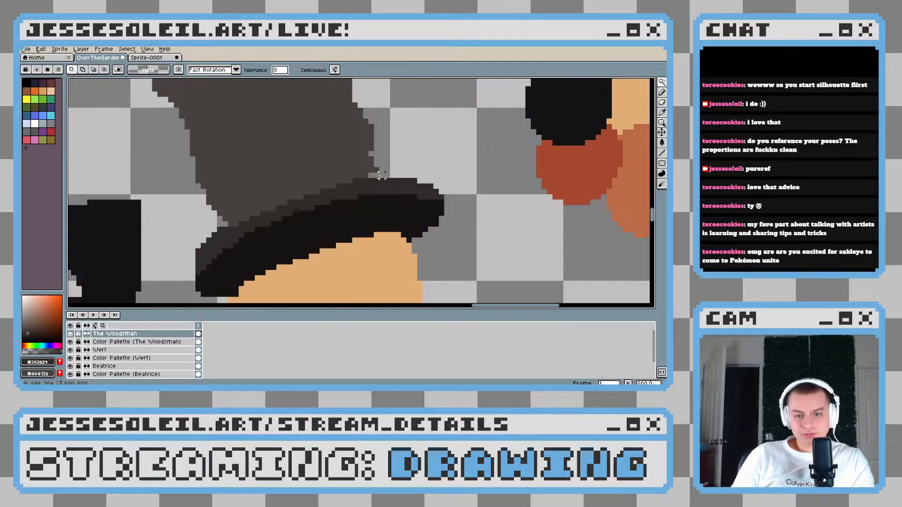
# Sample the crown's brown-grey #44413e and touch up the pixels along the crown's right edge just above the brim
pyautogui.press('b')
pyautogui.keyDown('alt'); pyautogui.click(370, 170); pyautogui.keyUp('alt')
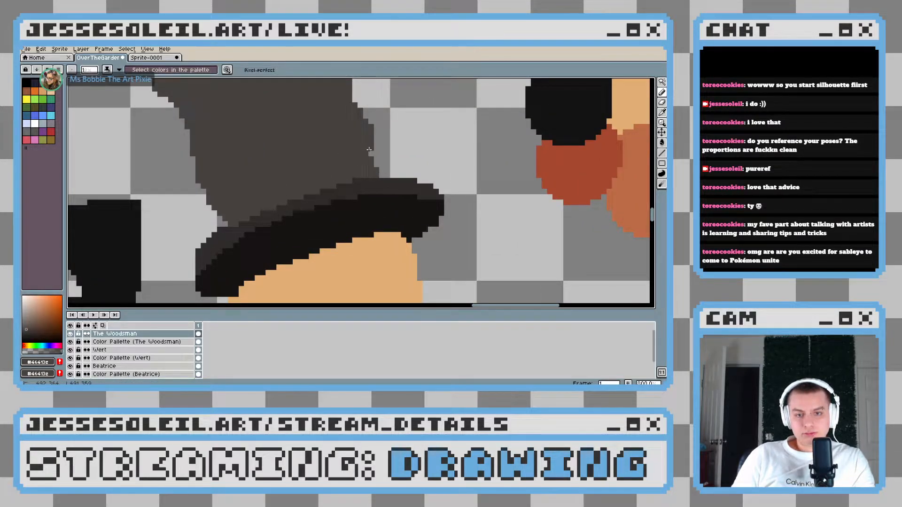
pyautogui.scroll(-5, 376, 162)
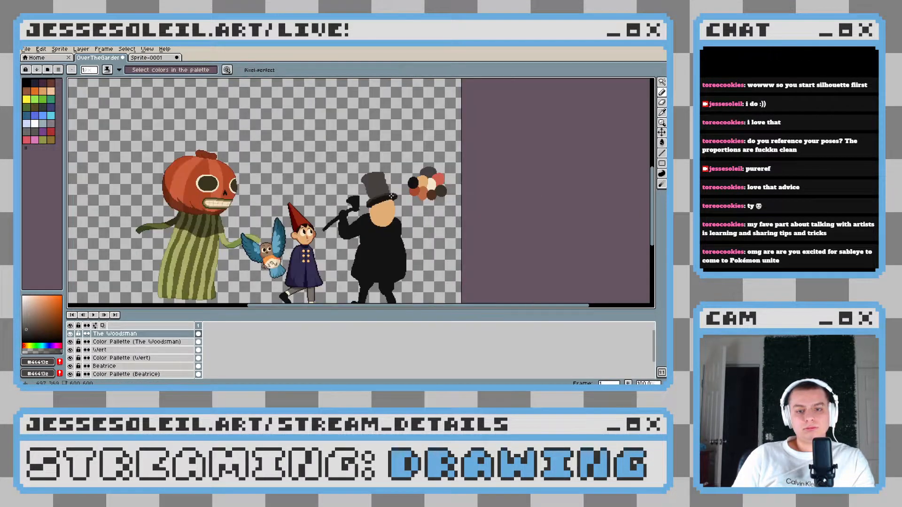
pyautogui.scroll(6, 398, 215)
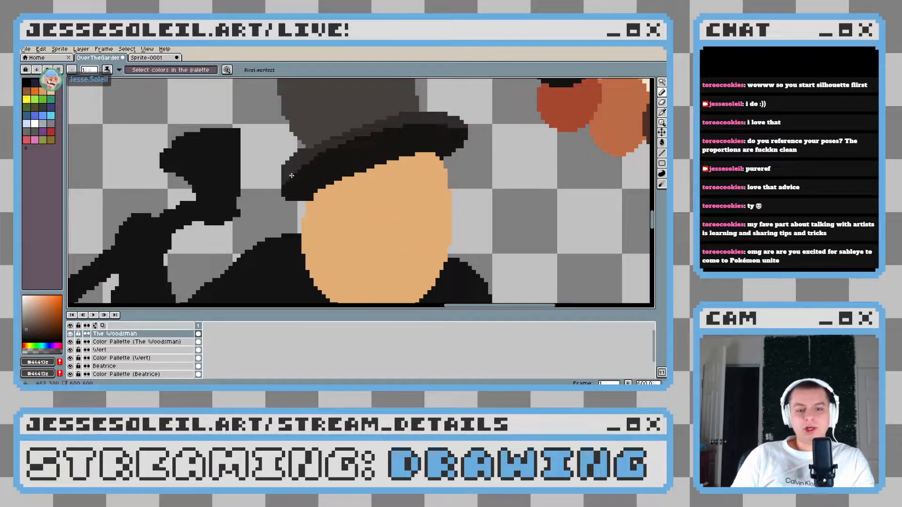
# Sample the brim's near-black #161412 and extend the underside's left end down to the face with single pixels
pyautogui.press('e')
pyautogui.moveTo(324, 92)
pyautogui.mouseDown()
pyautogui.moveTo(280, 157)
pyautogui.moveTo(258, 145)
pyautogui.mouseUp()
pyautogui.moveTo(333, 166); pyautogui.dragTo(312, 159)
pyautogui.press('b')
pyautogui.keyDown('alt'); pyautogui.click(279, 183); pyautogui.keyUp('alt')
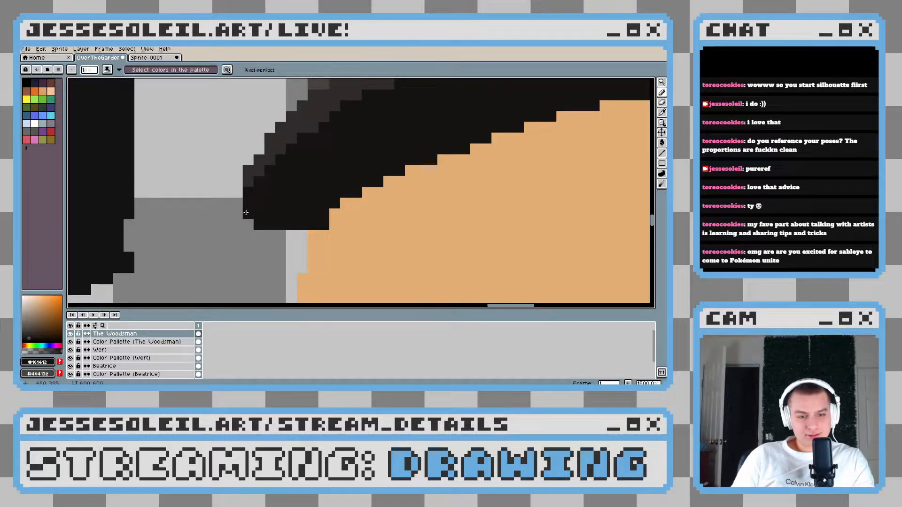
pyautogui.moveTo(251, 219)
pyautogui.mouseDown()
pyautogui.moveTo(283, 220)
pyautogui.moveTo(297, 233)
pyautogui.mouseUp()
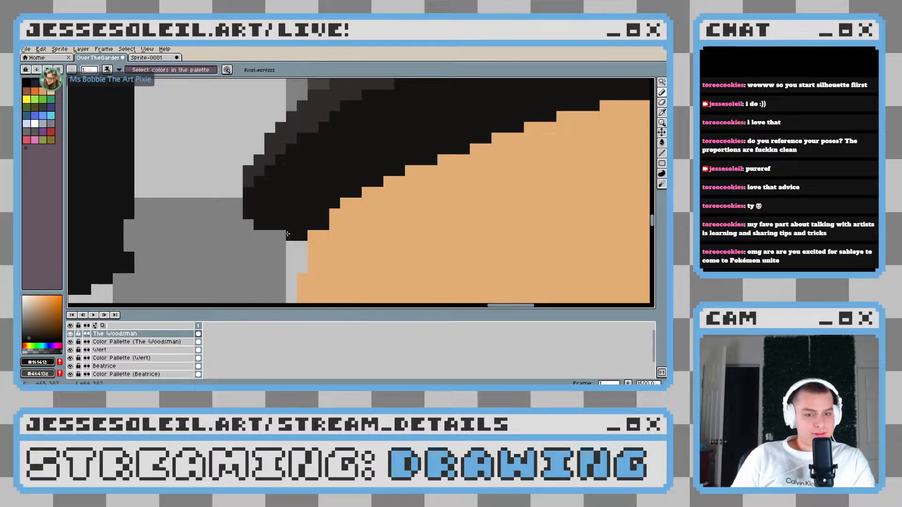
pyautogui.scroll(-8, 277, 235)
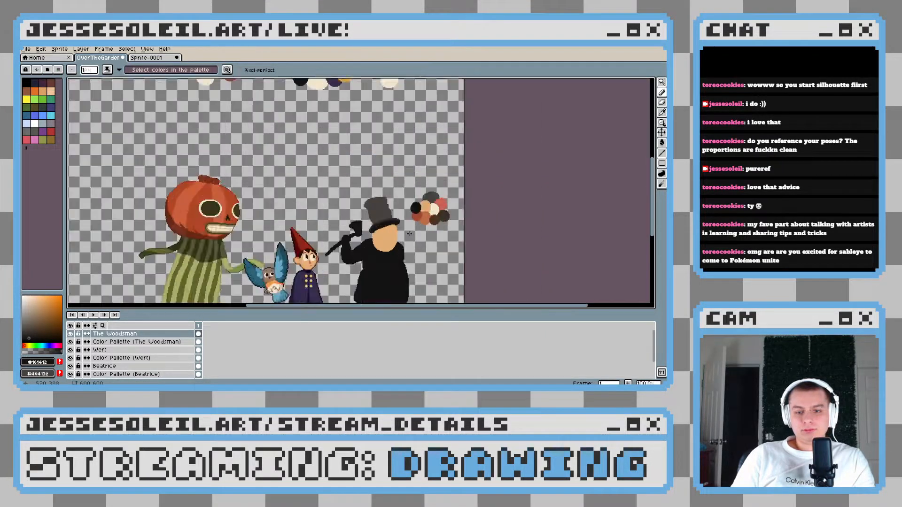
# Sample the muted red #ce5f52 from the Woodsman's palette swatches for drawing on the face
pyautogui.scroll(3, 375, 200)
pyautogui.scroll(1, 353, 211)
pyautogui.scroll(-1, 359, 187)
pyautogui.scroll(1, 354, 192)
pyautogui.moveTo(207, 193); pyautogui.dragTo(147, 207)
pyautogui.scroll(-1, 312, 164)
pyautogui.moveTo(483, 98); pyautogui.dragTo(317, 188)
pyautogui.scroll(-1, 317, 189)
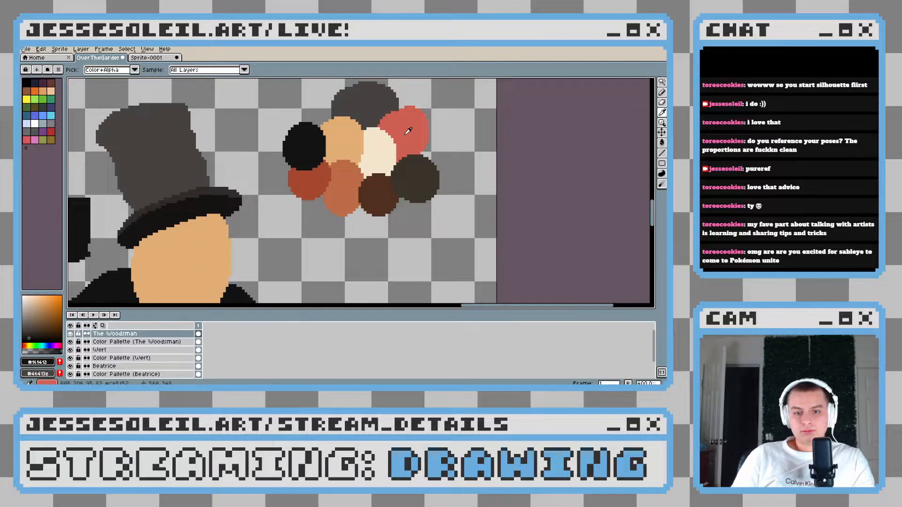
pyautogui.keyDown('alt'); pyautogui.click(403, 131); pyautogui.keyUp('alt')
pyautogui.scroll(2, 258, 216)
pyautogui.moveTo(270, 206); pyautogui.dragTo(298, 185)
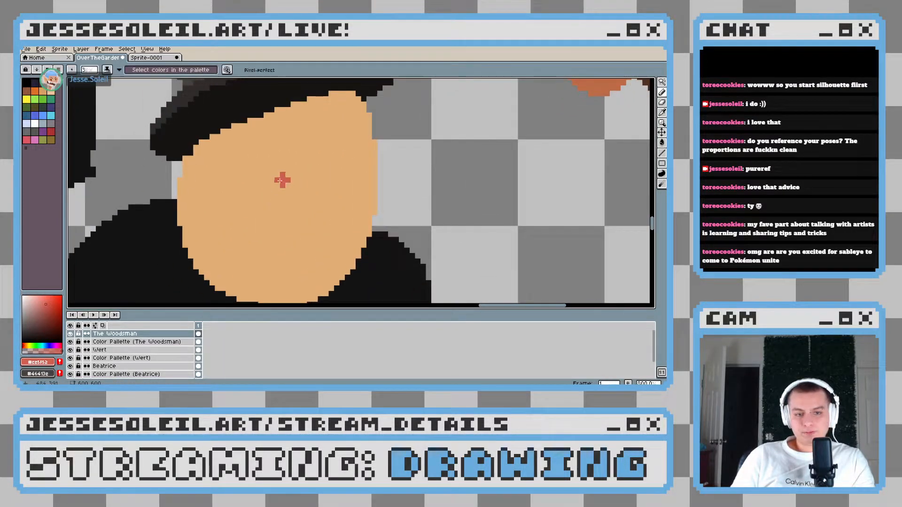
# Paint the nose as a short vertical red oval in the middle of the face with a 7 px round brush
pyautogui.press('+')
pyautogui.press('+')
pyautogui.press('+')
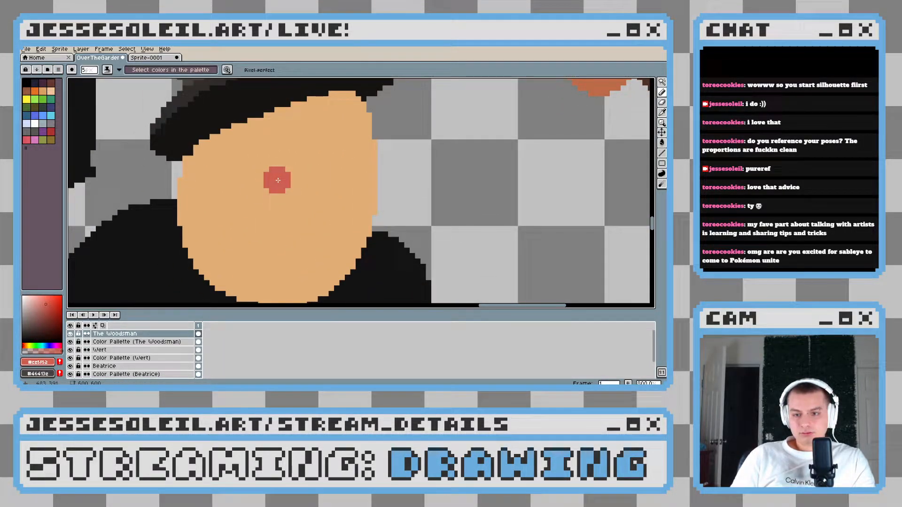
pyautogui.moveTo(278, 181); pyautogui.dragTo(277, 212)
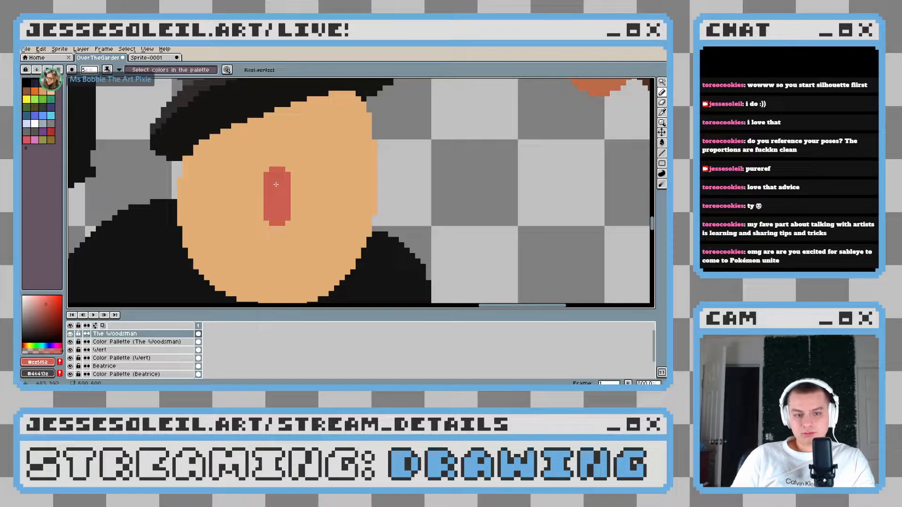
pyautogui.hotkey('ctrl', 'z')
pyautogui.press('+')
pyautogui.press('+')
pyautogui.moveTo(278, 181); pyautogui.dragTo(272, 224)
pyautogui.hotkey('ctrl', 'z')
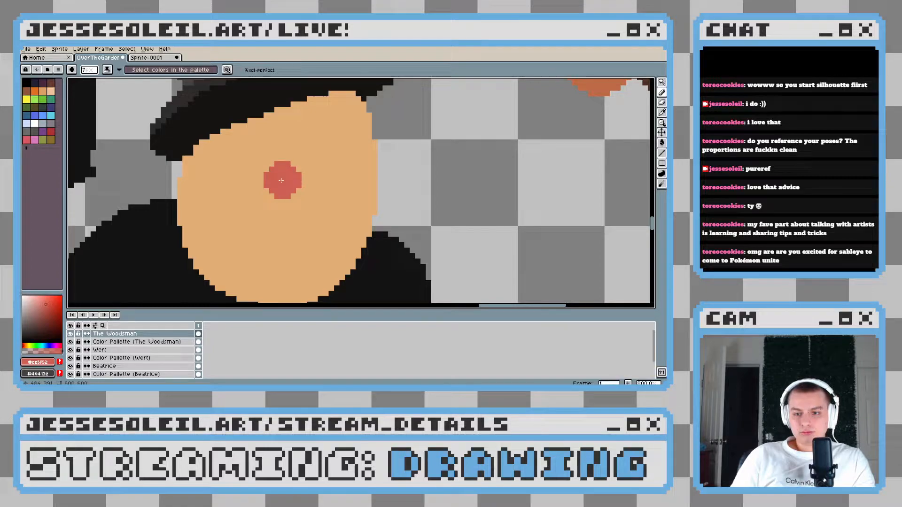
pyautogui.moveTo(281, 180); pyautogui.dragTo(281, 207)
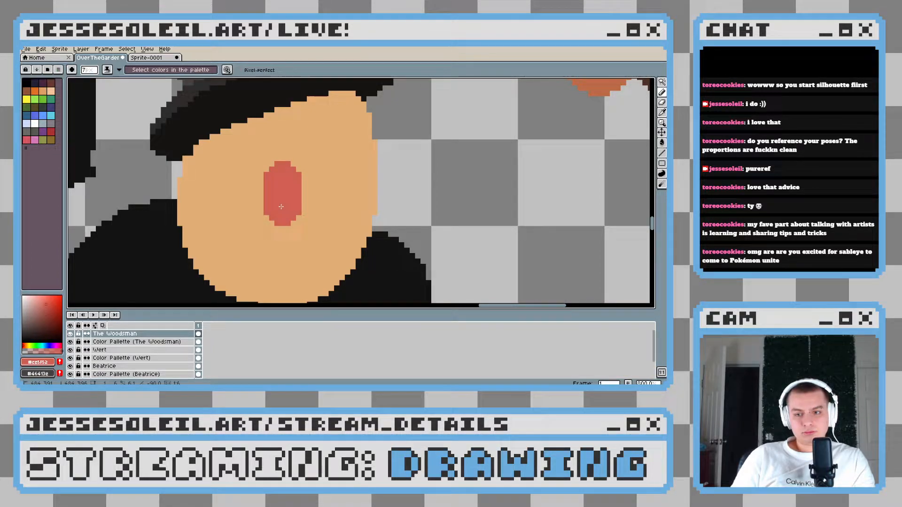
# Square off the nose's rounded corners by adding single red pixels with a 1 px pencil
pyautogui.moveTo(278, 245); pyautogui.dragTo(295, 206)
pyautogui.scroll(-6, 288, 225)
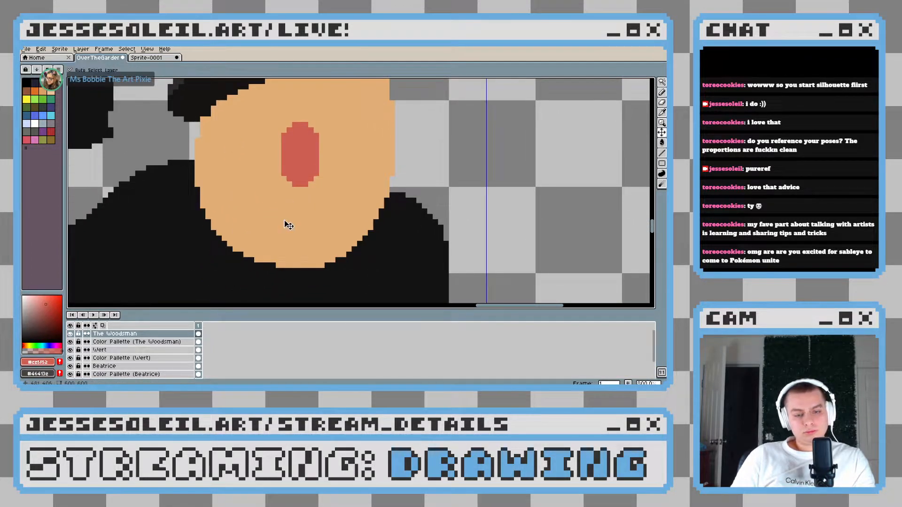
pyautogui.scroll(-1, 392, 135)
pyautogui.moveTo(393, 135); pyautogui.dragTo(351, 221)
pyautogui.moveTo(415, 185); pyautogui.dragTo(316, 232)
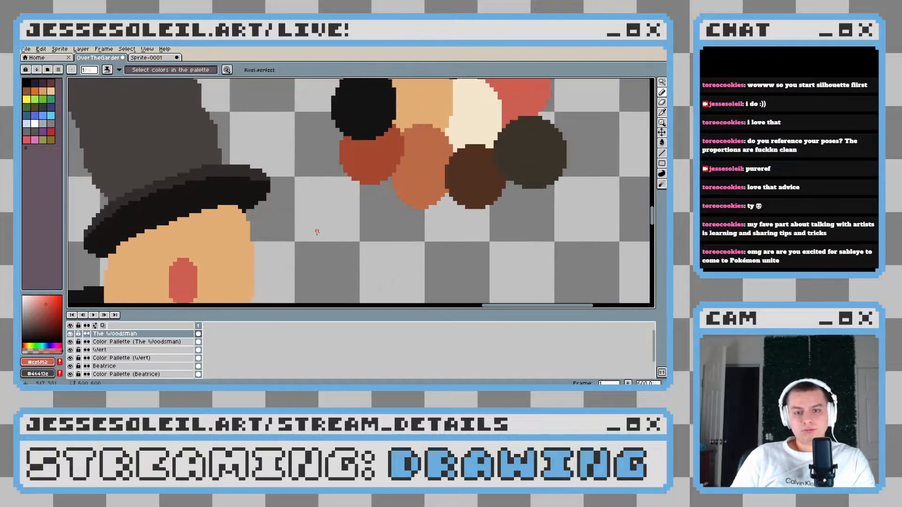
pyautogui.scroll(-1, 328, 227)
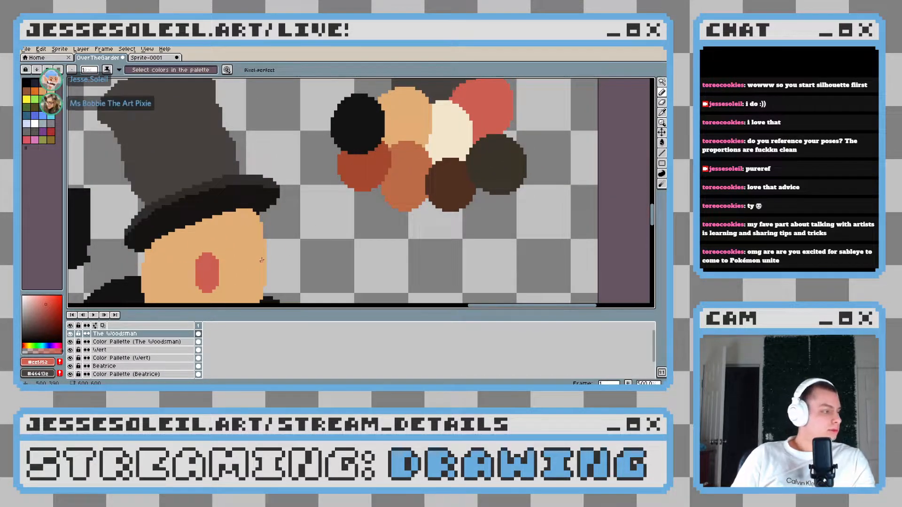
pyautogui.moveTo(399, 174)
pyautogui.mouseDown()
pyautogui.moveTo(421, 145)
pyautogui.moveTo(406, 180)
pyautogui.mouseUp()
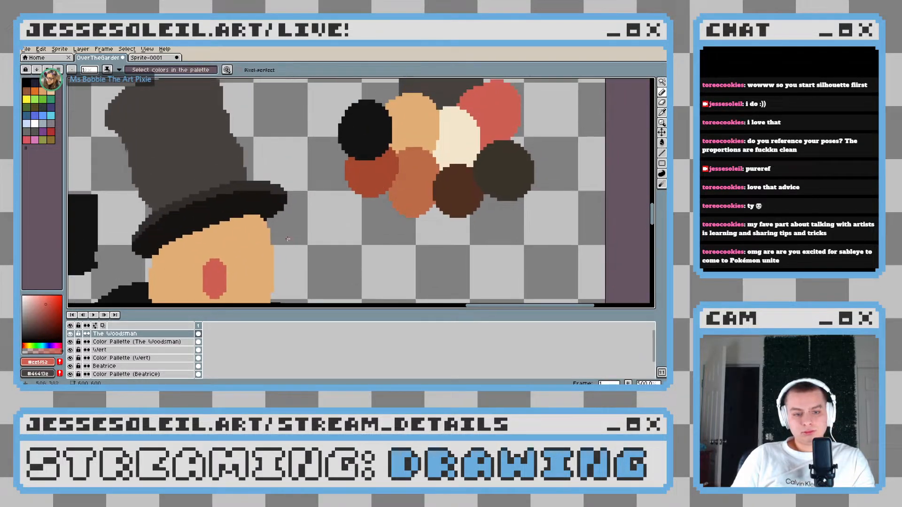
pyautogui.scroll(5, 203, 272)
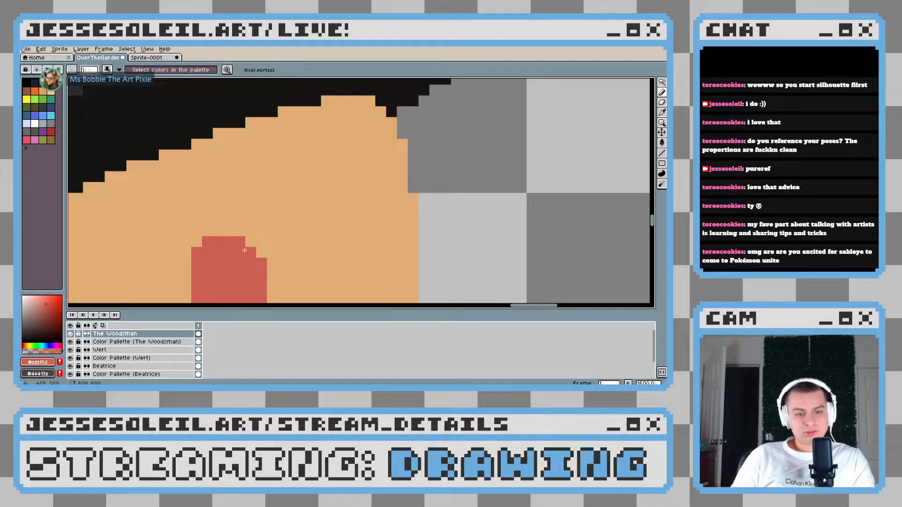
pyautogui.scroll(-1, 258, 253)
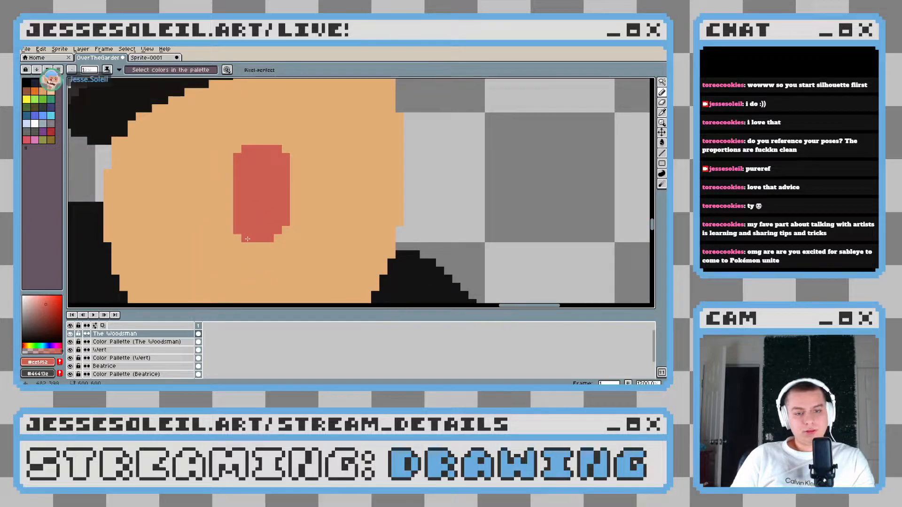
pyautogui.scroll(-4, 379, 195)
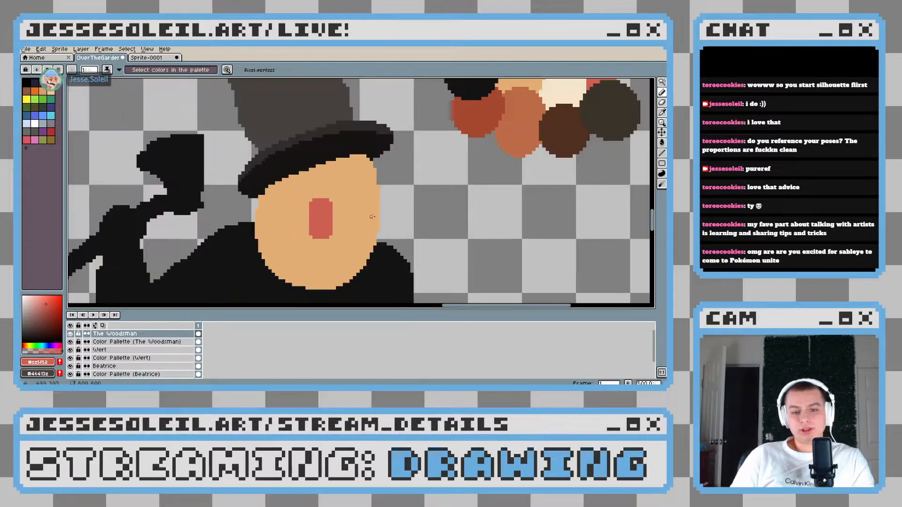
# Sample the orange-brown from the palette swatches and place a starting pixel for the left cheek crease below the nose
pyautogui.moveTo(328, 249); pyautogui.dragTo(335, 176)
pyautogui.keyDown('alt'); pyautogui.click(460, 114); pyautogui.keyUp('alt')
pyautogui.scroll(4, 235, 242)
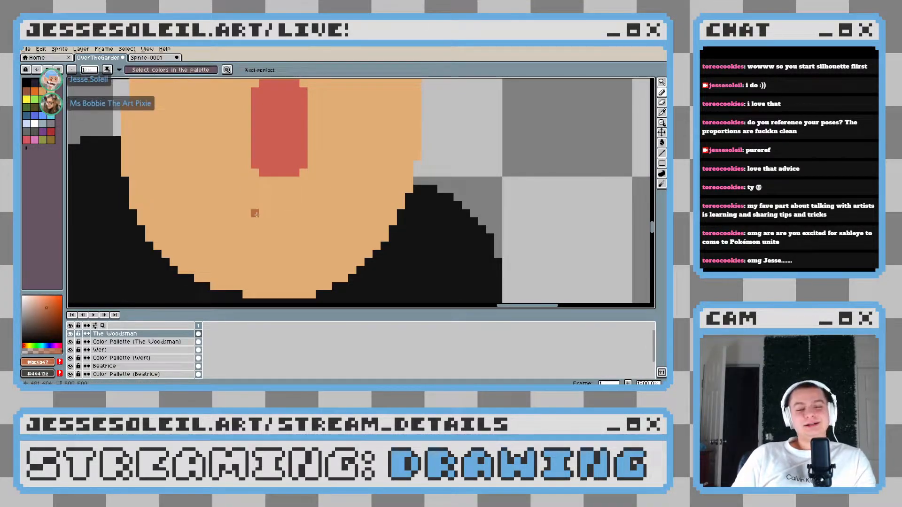
pyautogui.scroll(-2, 314, 164)
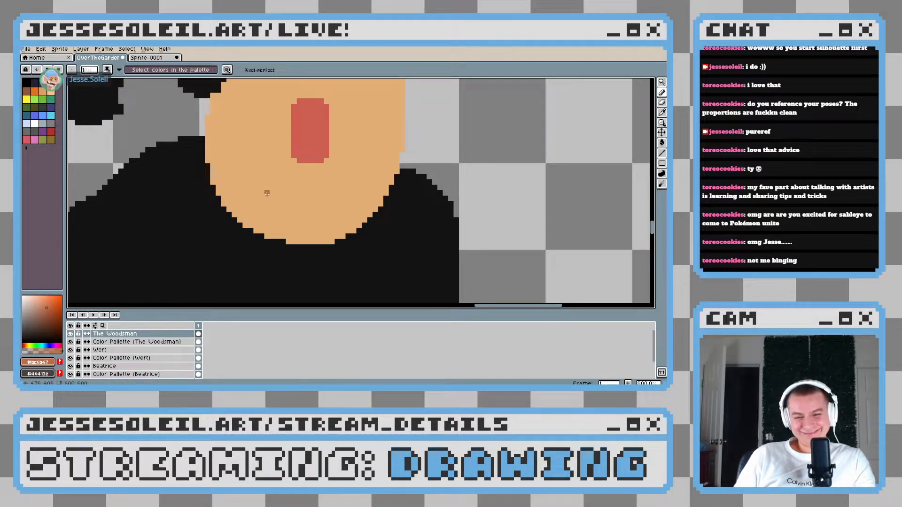
pyautogui.scroll(2, 296, 207)
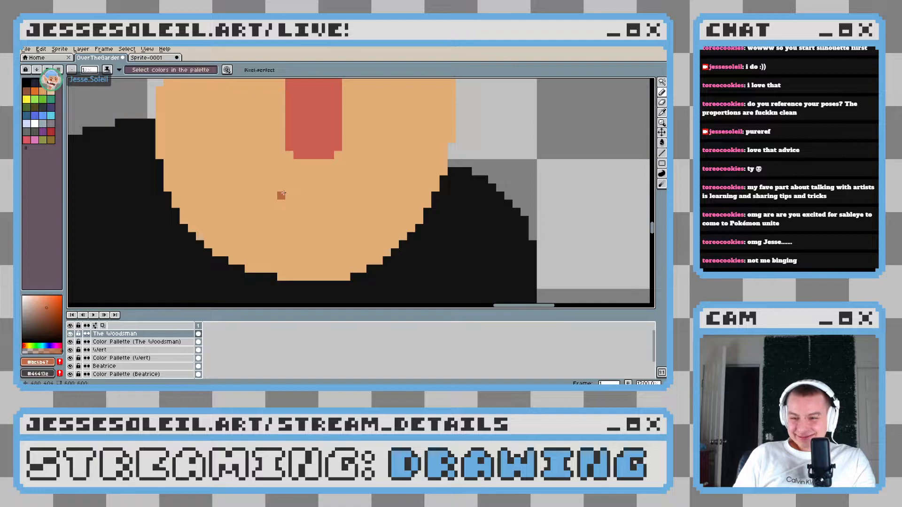
pyautogui.click(281, 188)
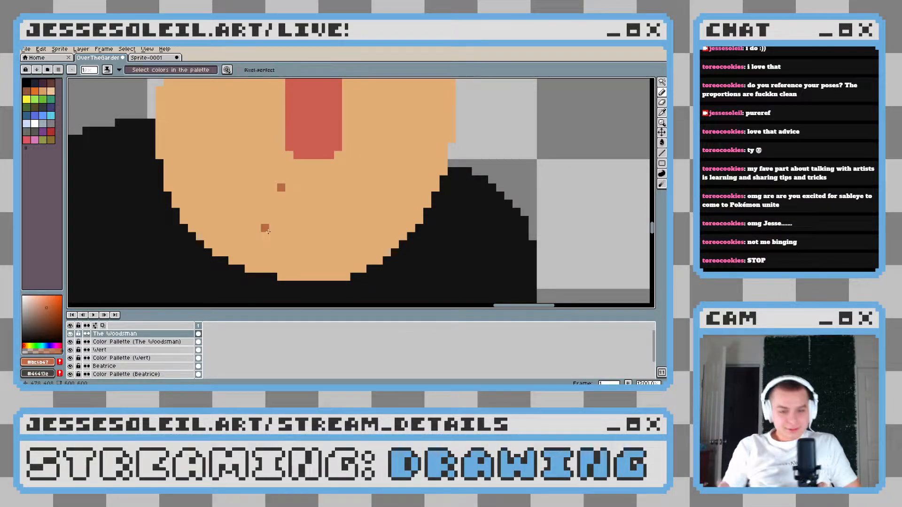
pyautogui.hotkey('ctrl', 'z')
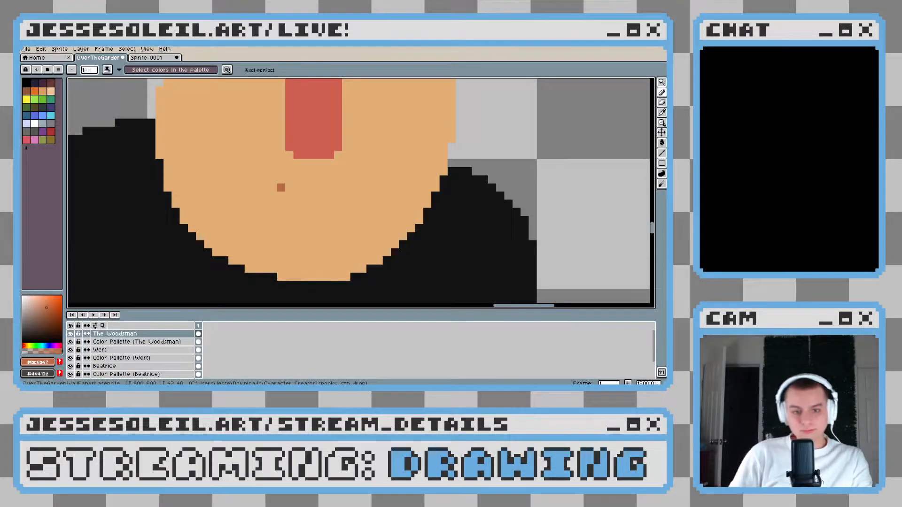
# Draw the left cheek crease as a stepped orange-brown line slanting down and outward from below the nose
pyautogui.moveTo(257, 212)
pyautogui.mouseDown()
pyautogui.moveTo(279, 212)
pyautogui.moveTo(304, 228)
pyautogui.moveTo(288, 153)
pyautogui.mouseUp()
pyautogui.scroll(2, 305, 181)
pyautogui.click(301, 161)
pyautogui.click(299, 177)
pyautogui.click(316, 145)
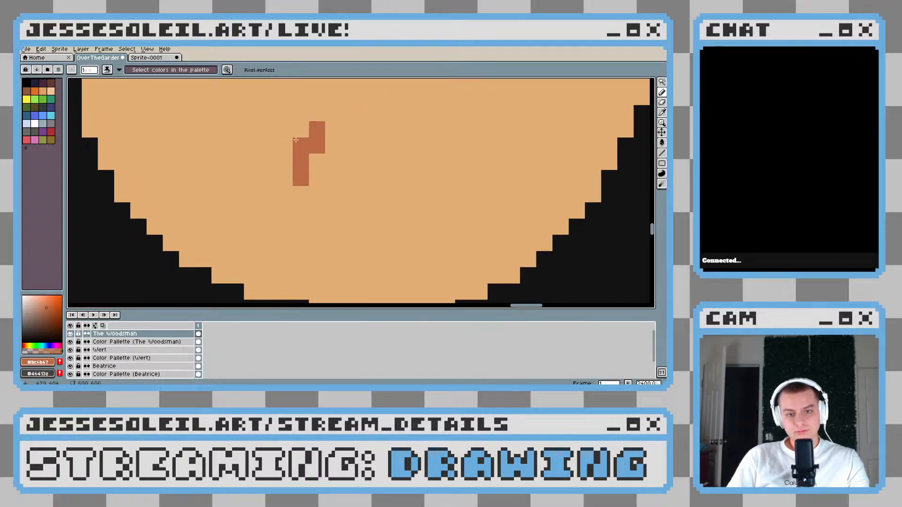
pyautogui.click(284, 194)
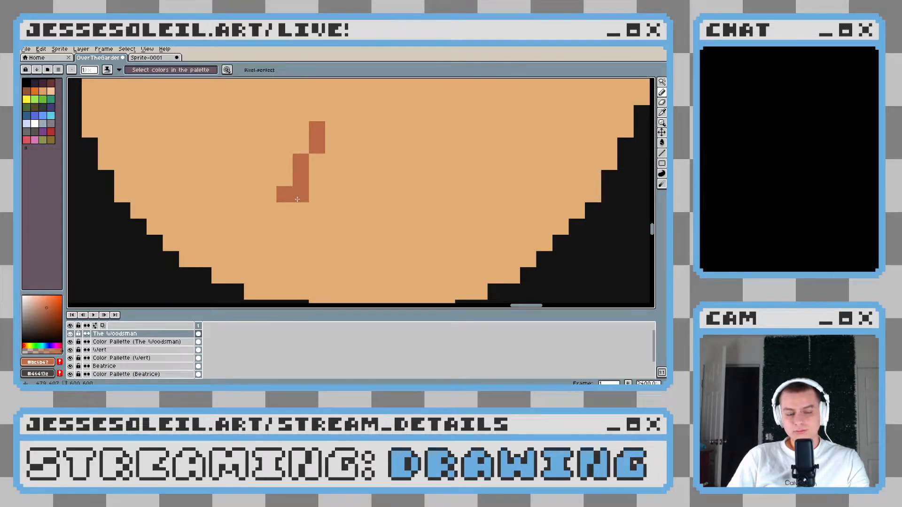
pyautogui.hotkey('ctrl', 'z')
pyautogui.click(297, 199)
pyautogui.moveTo(285, 210); pyautogui.dragTo(288, 244)
pyautogui.scroll(-7, 396, 228)
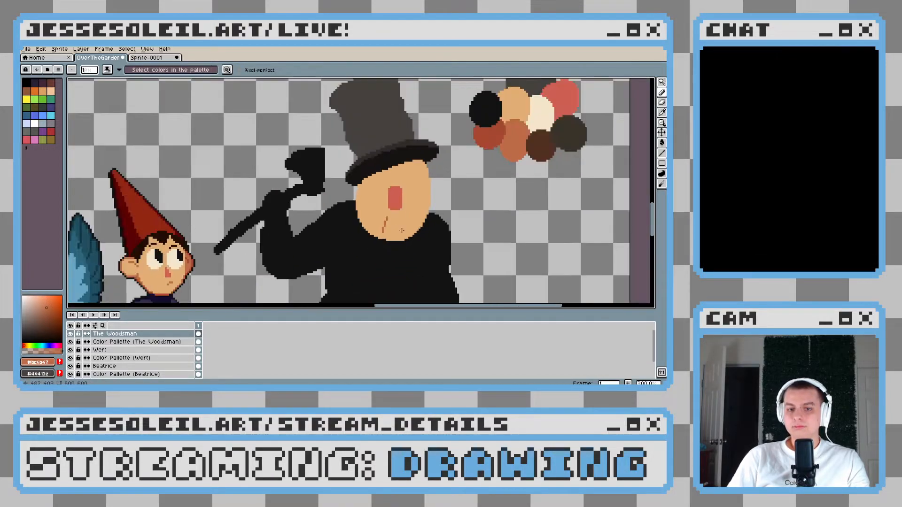
# Draw the matching right cheek crease as a stepped orange-brown line curving downward, correcting its pixels with the skin tone
pyautogui.scroll(7, 401, 230)
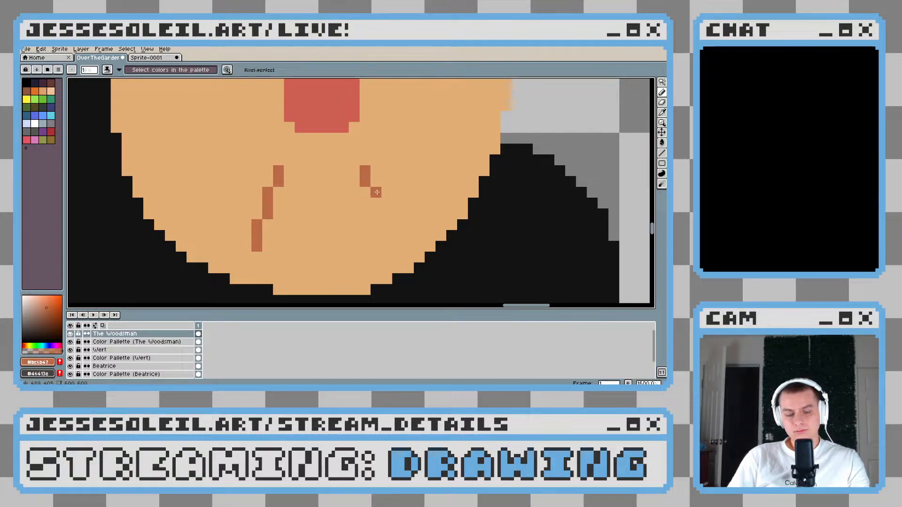
pyautogui.moveTo(377, 193); pyautogui.dragTo(383, 212)
pyautogui.keyDown('alt'); pyautogui.click(377, 214); pyautogui.keyUp('alt')
pyautogui.click(376, 204)
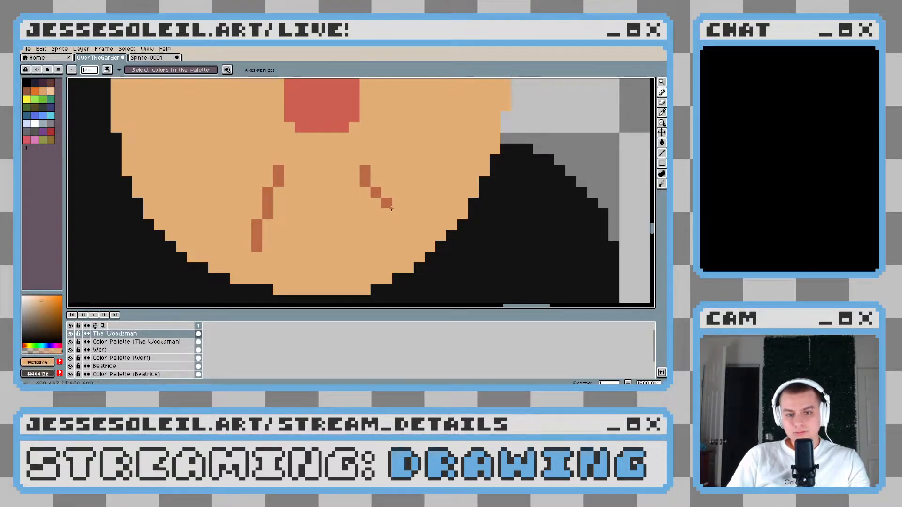
pyautogui.click(375, 190)
pyautogui.click(369, 186)
pyautogui.keyDown('alt'); pyautogui.click(376, 192); pyautogui.keyUp('alt')
pyautogui.click(376, 182)
pyautogui.click(396, 225)
pyautogui.click(386, 235)
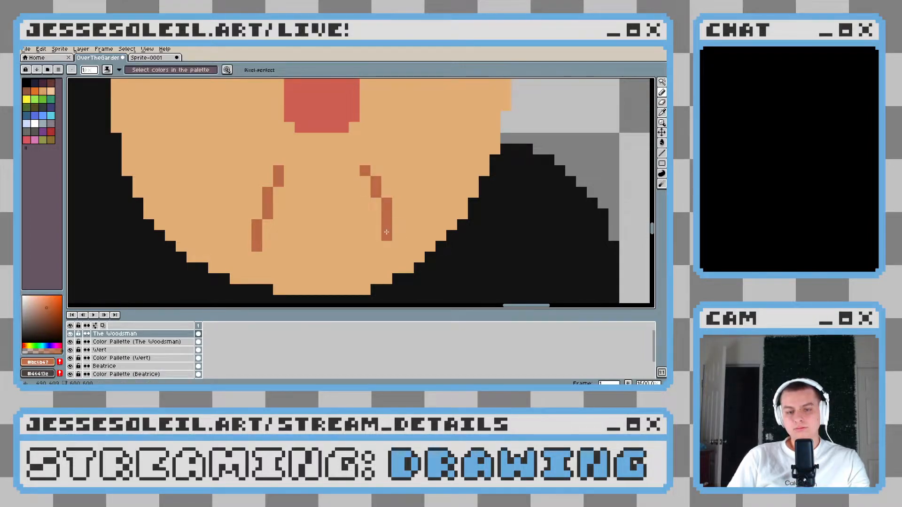
# Draw a flat mouth line with downturned corner pixels between the creases and a short lower-lip line beneath it
pyautogui.click(296, 248)
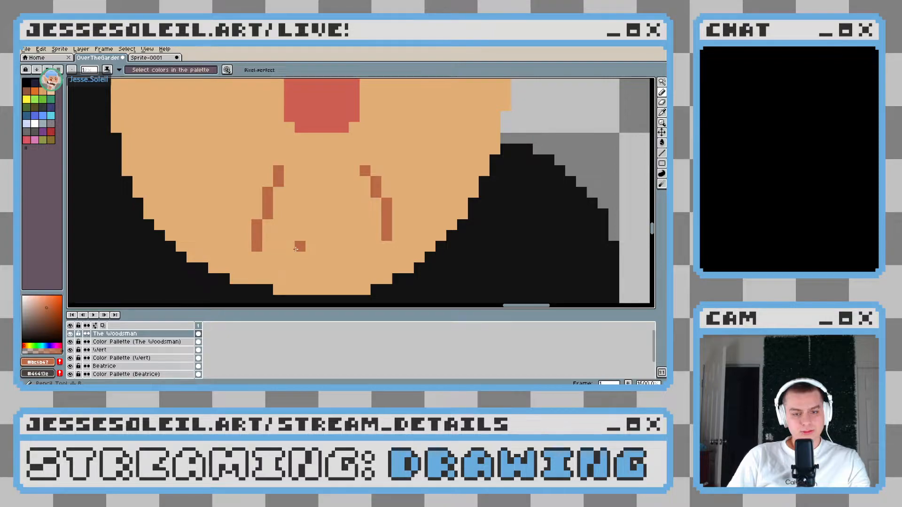
pyautogui.moveTo(289, 257)
pyautogui.mouseDown()
pyautogui.moveTo(329, 246)
pyautogui.moveTo(366, 256)
pyautogui.mouseUp()
pyautogui.click(354, 247)
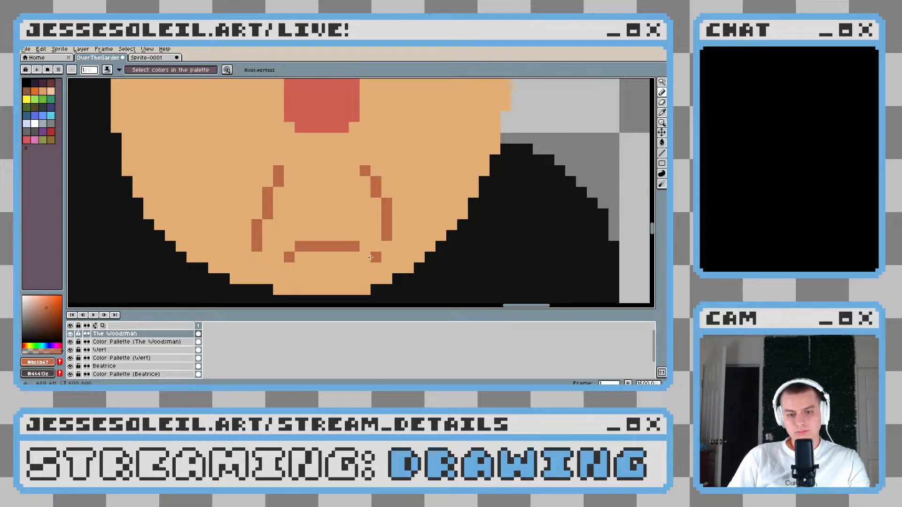
pyautogui.click(321, 267)
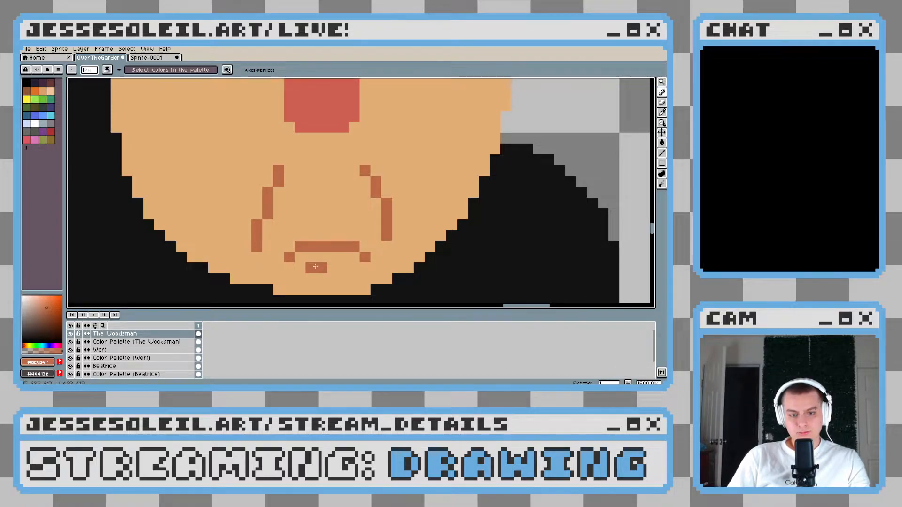
pyautogui.scroll(-8, 399, 261)
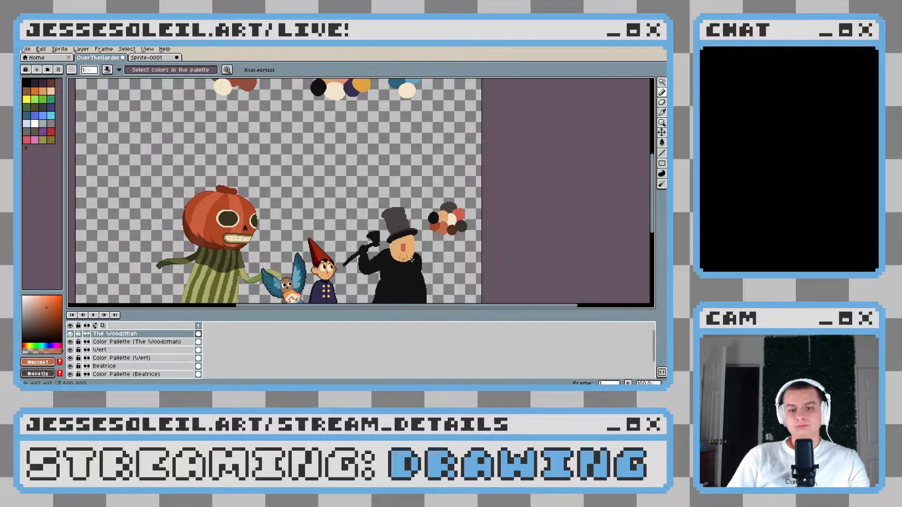
pyautogui.scroll(4, 411, 260)
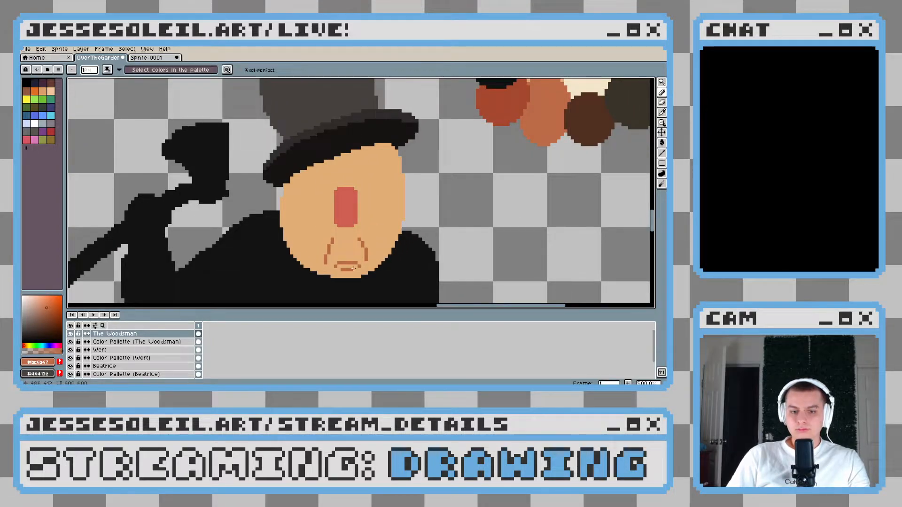
# Sample the cream from Wirt's eye and place round eye whites on both sides of the Woodsman's nose, the right one higher
pyautogui.scroll(1, 364, 209)
pyautogui.scroll(1, 394, 203)
pyautogui.moveTo(393, 203); pyautogui.dragTo(294, 201)
pyautogui.scroll(-6, 293, 199)
pyautogui.scroll(5, 271, 216)
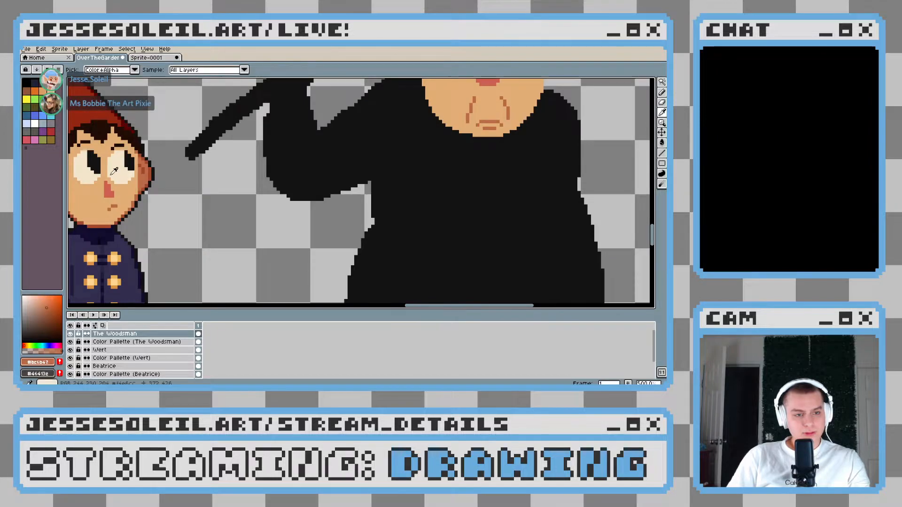
pyautogui.keyDown('alt'); pyautogui.click(84, 174); pyautogui.keyUp('alt')
pyautogui.moveTo(371, 119); pyautogui.dragTo(258, 249)
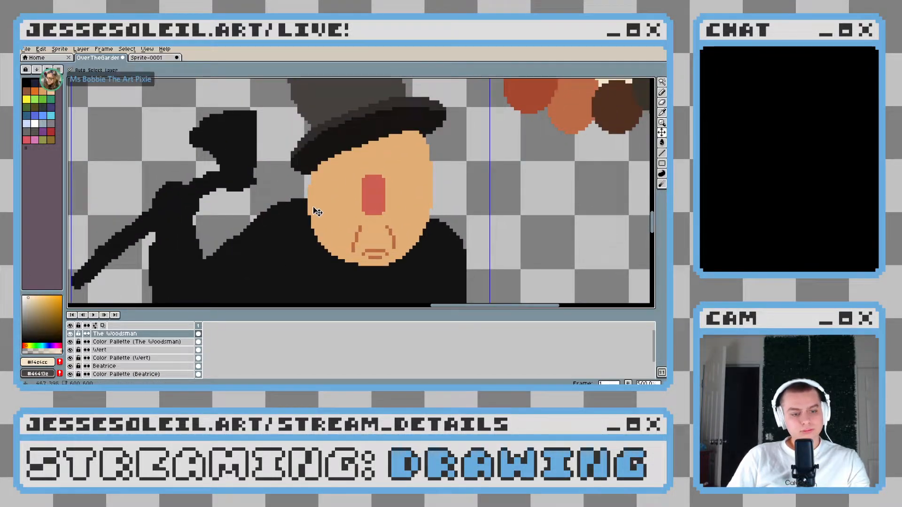
pyautogui.press('b')
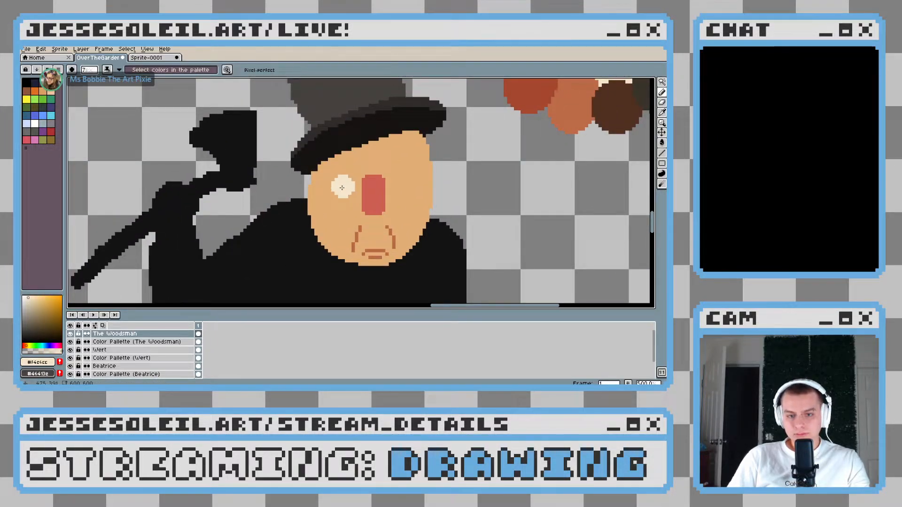
pyautogui.moveTo(337, 188); pyautogui.dragTo(359, 181)
pyautogui.hotkey('ctrl', 'z')
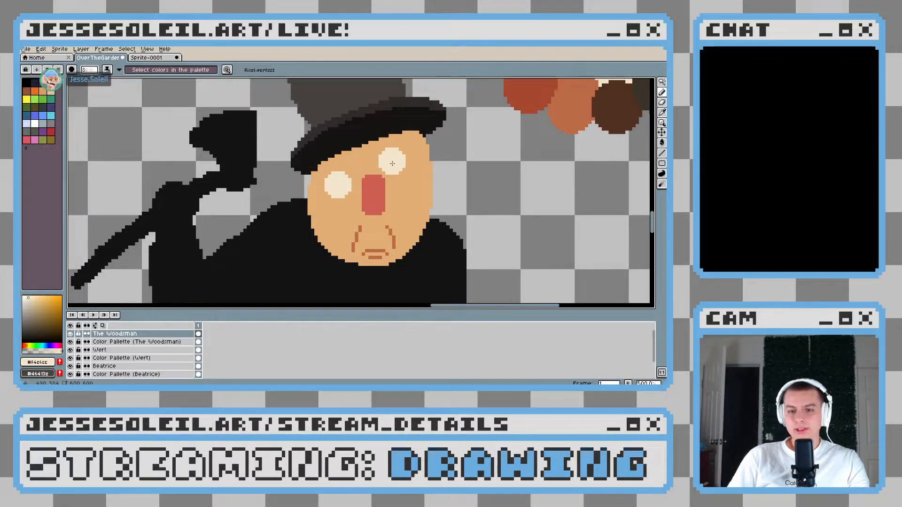
pyautogui.click(402, 164)
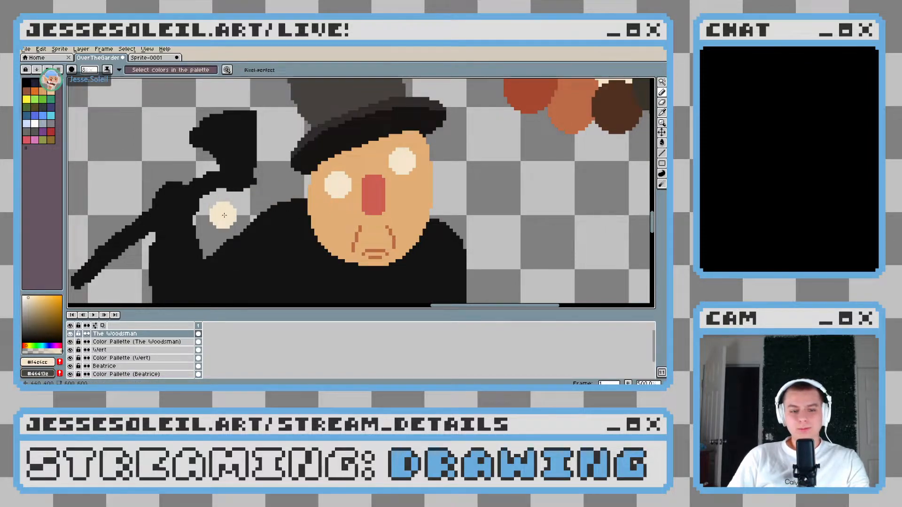
# Pick the near-black and, with a smaller brush, place a pupil inside each of the Woodsman's eye whites
pyautogui.scroll(-3, 235, 214)
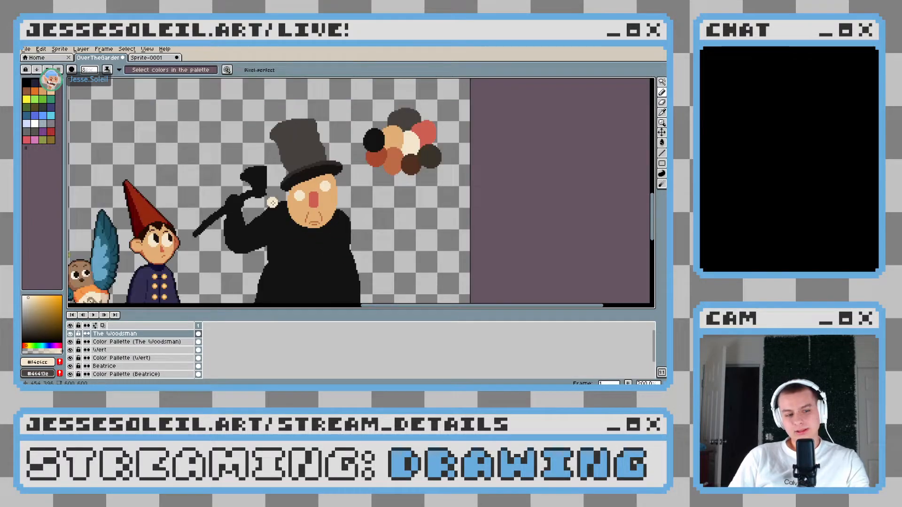
pyautogui.scroll(2, 183, 249)
pyautogui.keyDown('alt'); pyautogui.click(357, 188); pyautogui.keyUp('alt')
pyautogui.moveTo(417, 135); pyautogui.dragTo(301, 197)
pyautogui.scroll(-1, 307, 206)
pyautogui.press('-')
pyautogui.press('-')
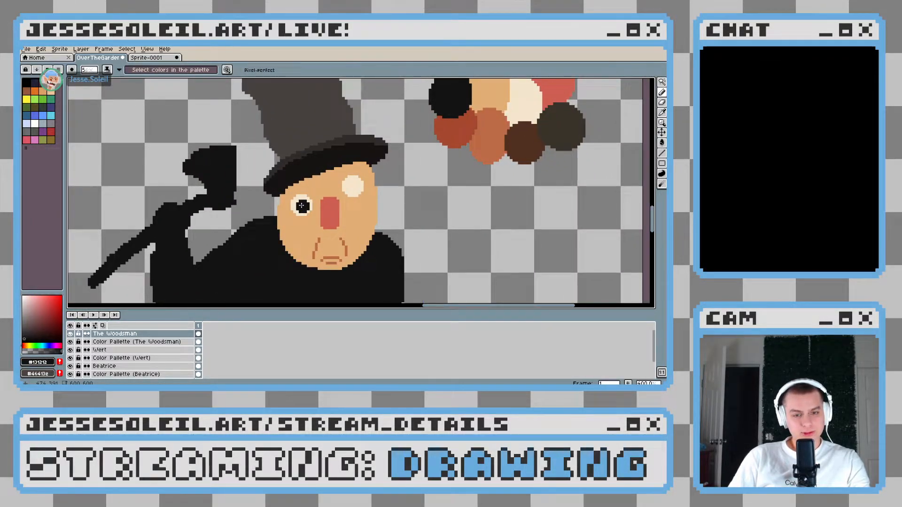
pyautogui.scroll(5, 304, 204)
pyautogui.click(299, 207)
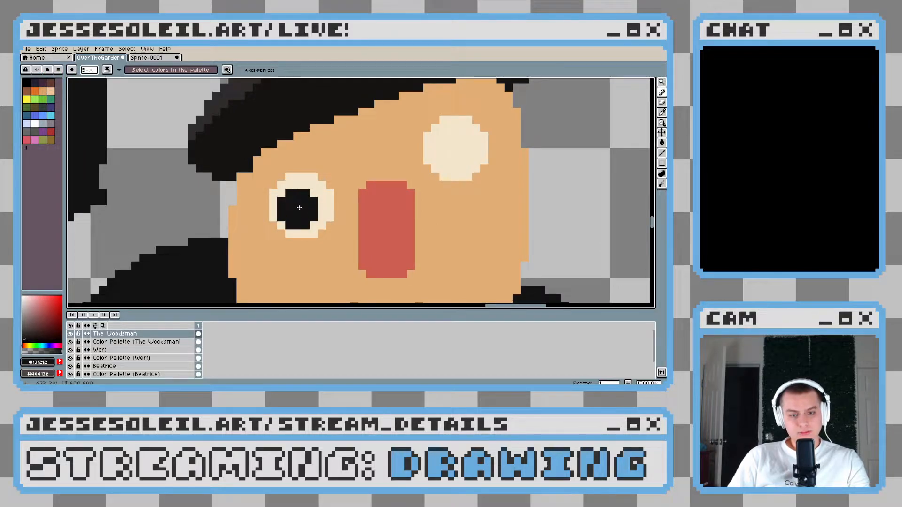
pyautogui.moveTo(381, 184); pyautogui.dragTo(296, 210)
pyautogui.moveTo(376, 171); pyautogui.dragTo(381, 177)
pyautogui.scroll(-6, 381, 176)
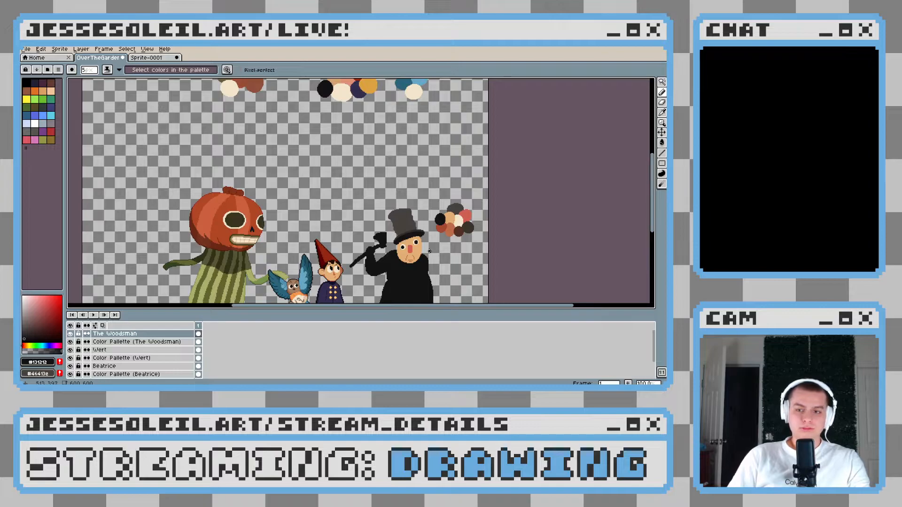
# Sample the nose red and add pixel columns on both lower sides of the nose to widen its tip
pyautogui.scroll(2, 429, 252)
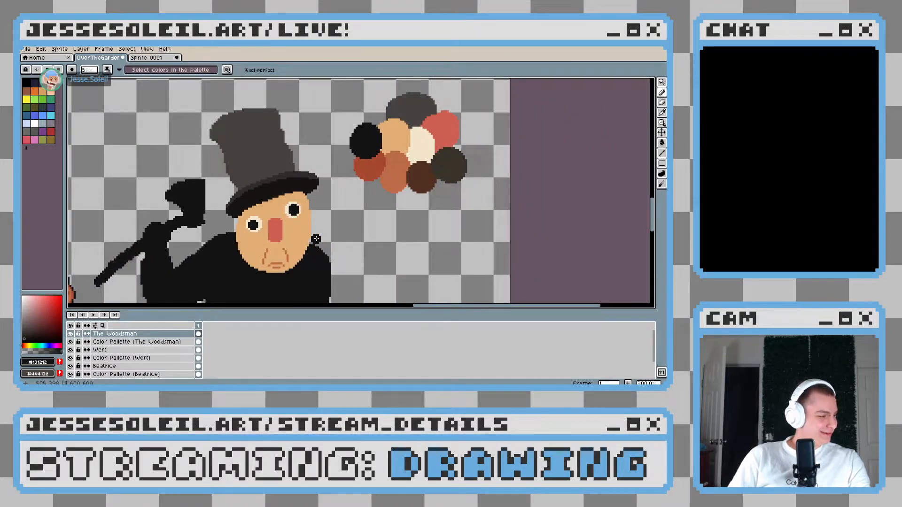
pyautogui.scroll(4, 310, 239)
pyautogui.keyDown('alt'); pyautogui.click(253, 234); pyautogui.keyUp('alt')
pyautogui.scroll(4, 251, 230)
pyautogui.click(253, 238)
pyautogui.moveTo(245, 230); pyautogui.dragTo(247, 214)
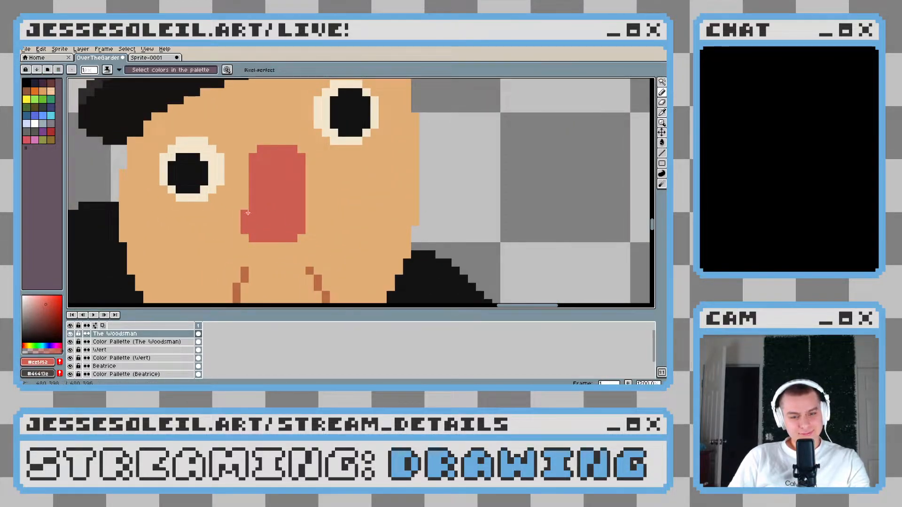
pyautogui.moveTo(310, 233); pyautogui.dragTo(310, 204)
pyautogui.scroll(-5, 338, 229)
pyautogui.scroll(4, 274, 208)
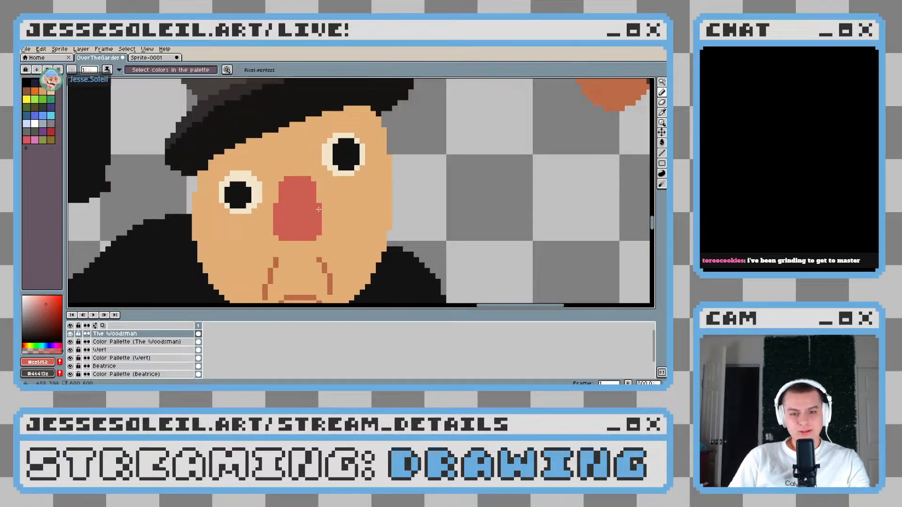
pyautogui.scroll(-4, 319, 209)
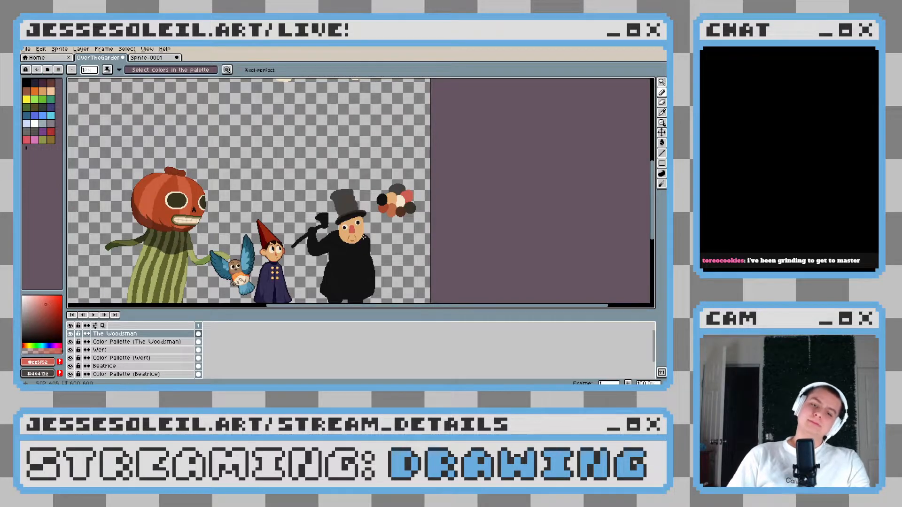
# Paint a rounded skin-tone ear on the right edge of the Woodsman's face, level with the nose
pyautogui.scroll(5, 364, 237)
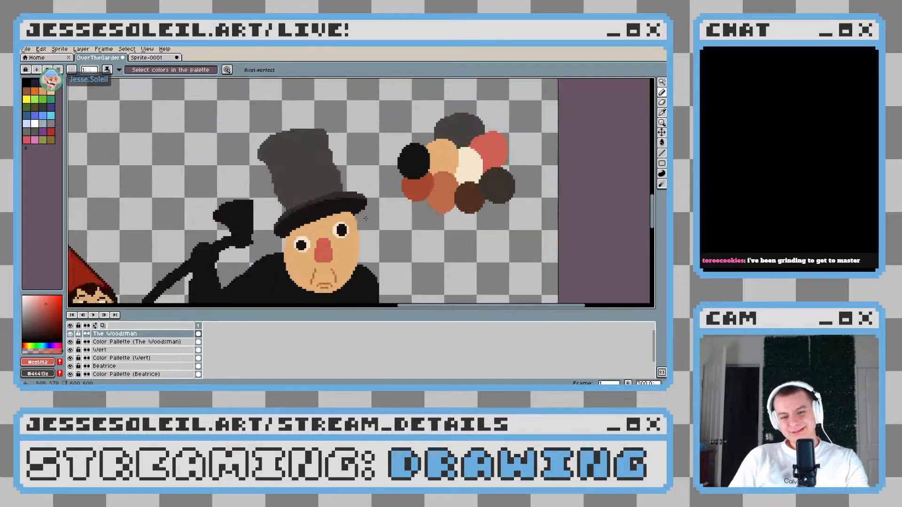
pyautogui.scroll(1, 366, 212)
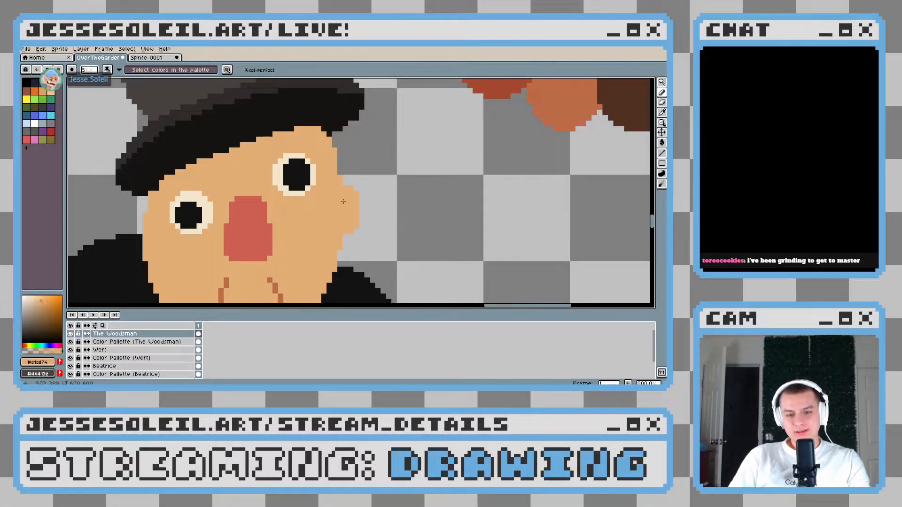
pyautogui.scroll(-5, 345, 210)
pyautogui.scroll(4, 378, 234)
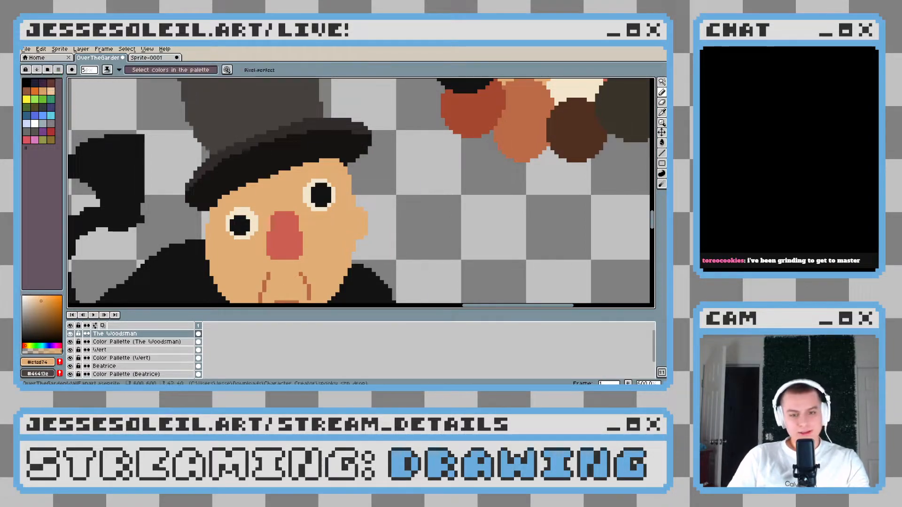
pyautogui.scroll(3, 357, 207)
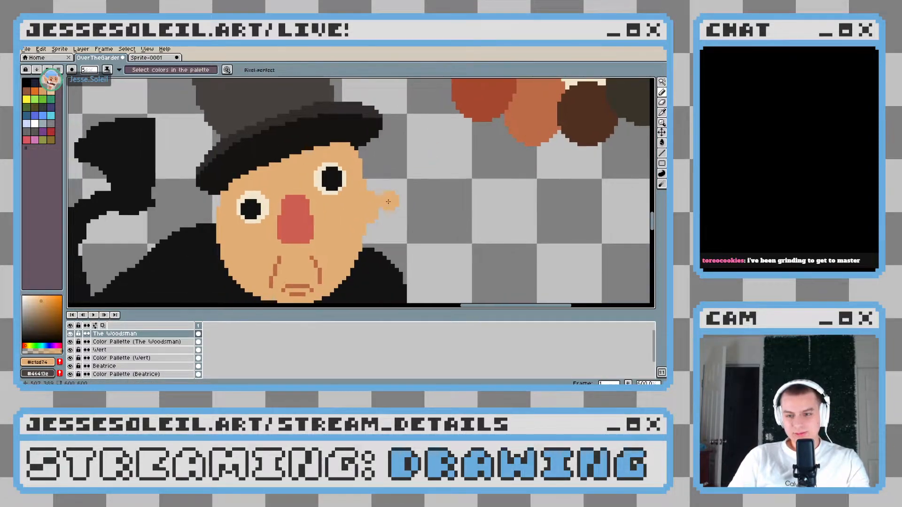
pyautogui.moveTo(356, 197)
pyautogui.mouseDown()
pyautogui.moveTo(367, 183)
pyautogui.moveTo(385, 189)
pyautogui.moveTo(370, 205)
pyautogui.moveTo(350, 201)
pyautogui.moveTo(373, 185)
pyautogui.moveTo(376, 196)
pyautogui.moveTo(361, 209)
pyautogui.moveTo(370, 195)
pyautogui.moveTo(377, 177)
pyautogui.mouseUp()
pyautogui.hotkey('ctrl', 'z')
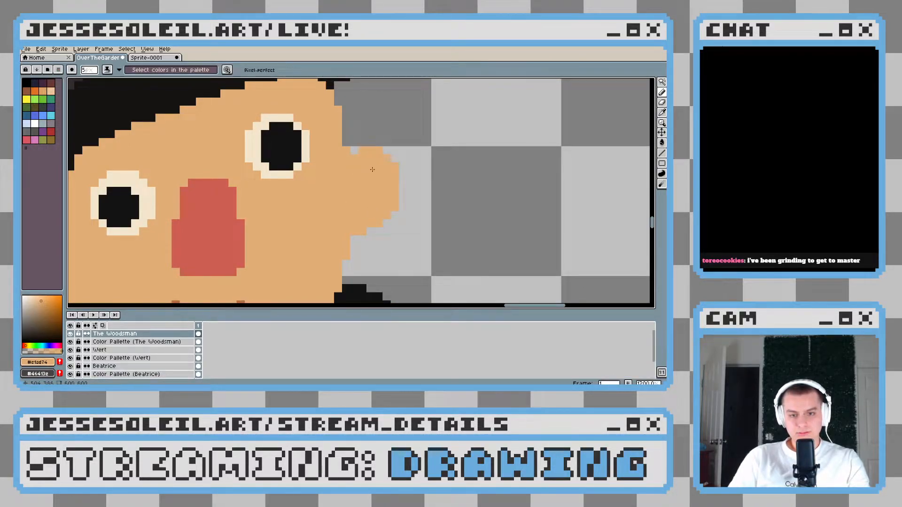
pyautogui.scroll(-1, 395, 231)
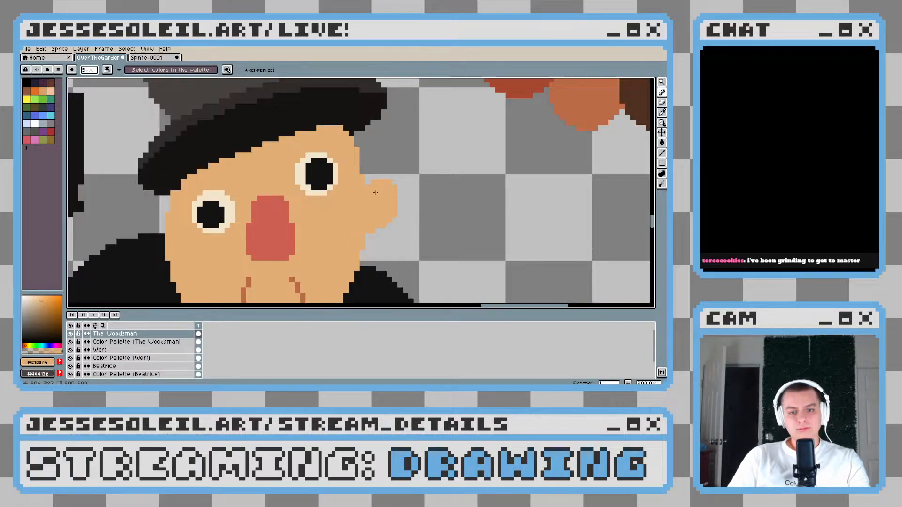
pyautogui.scroll(-6, 395, 226)
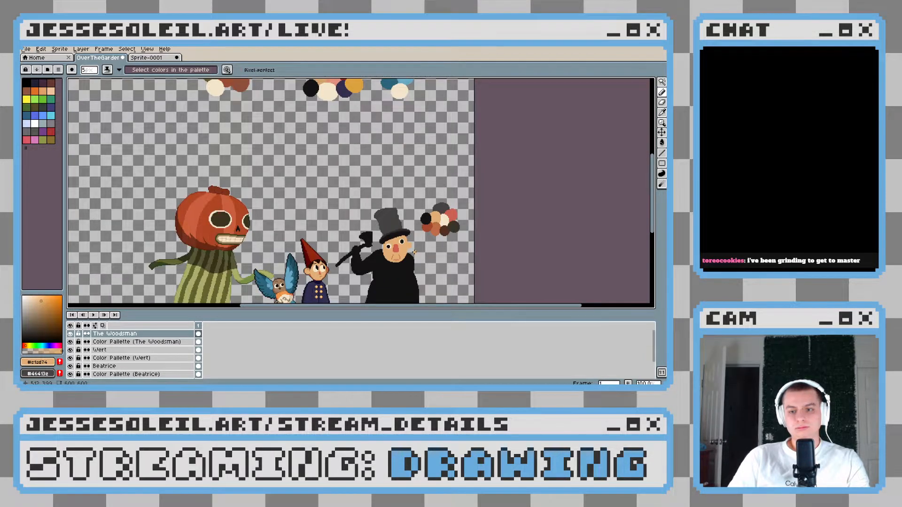
# Paint a matching skin-tone ear on the left edge of the face, undoing stray strokes along the way
pyautogui.scroll(6, 413, 251)
pyautogui.scroll(-3, 412, 250)
pyautogui.moveTo(323, 230); pyautogui.dragTo(375, 196)
pyautogui.scroll(3, 336, 207)
pyautogui.moveTo(318, 208)
pyautogui.mouseDown()
pyautogui.moveTo(335, 194)
pyautogui.moveTo(337, 218)
pyautogui.moveTo(335, 195)
pyautogui.moveTo(348, 190)
pyautogui.moveTo(335, 201)
pyautogui.moveTo(343, 193)
pyautogui.moveTo(330, 200)
pyautogui.moveTo(333, 187)
pyautogui.moveTo(341, 182)
pyautogui.moveTo(347, 204)
pyautogui.moveTo(351, 188)
pyautogui.moveTo(340, 178)
pyautogui.moveTo(344, 198)
pyautogui.mouseUp()
pyautogui.scroll(2, 337, 188)
pyautogui.hotkey('ctrl', 'z')
pyautogui.hotkey('ctrl', 'z')
pyautogui.scroll(-5, 396, 214)
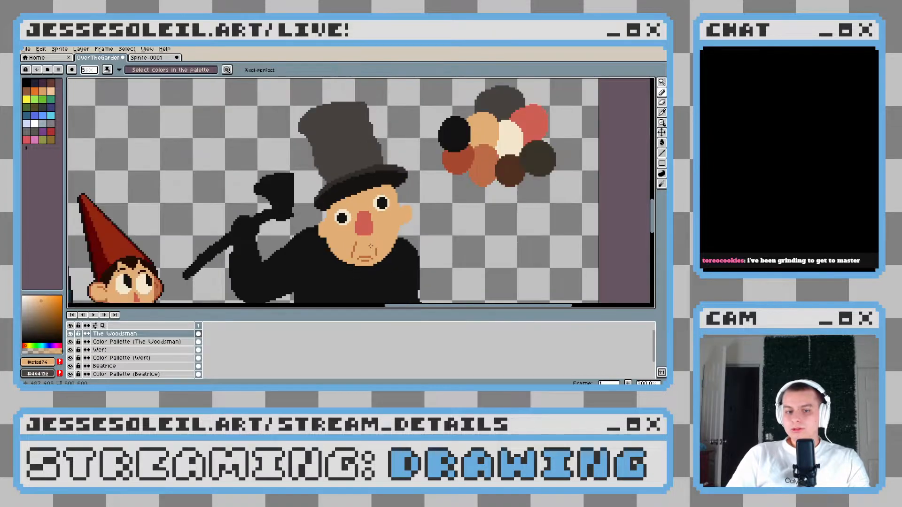
pyautogui.scroll(4, 260, 195)
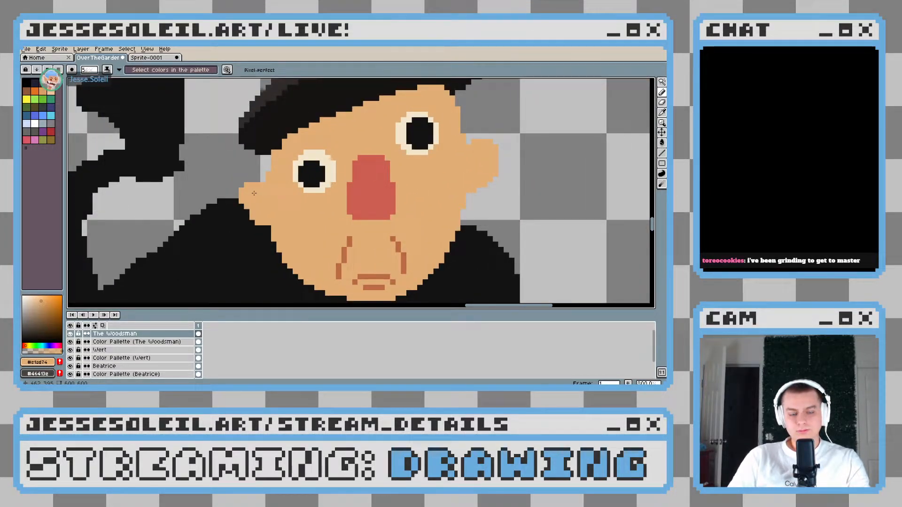
pyautogui.moveTo(254, 196); pyautogui.dragTo(265, 214)
# Reshape the right ear slightly lower and smaller by erasing excess pixels and repainting with the skin tone
pyautogui.scroll(-6, 274, 216)
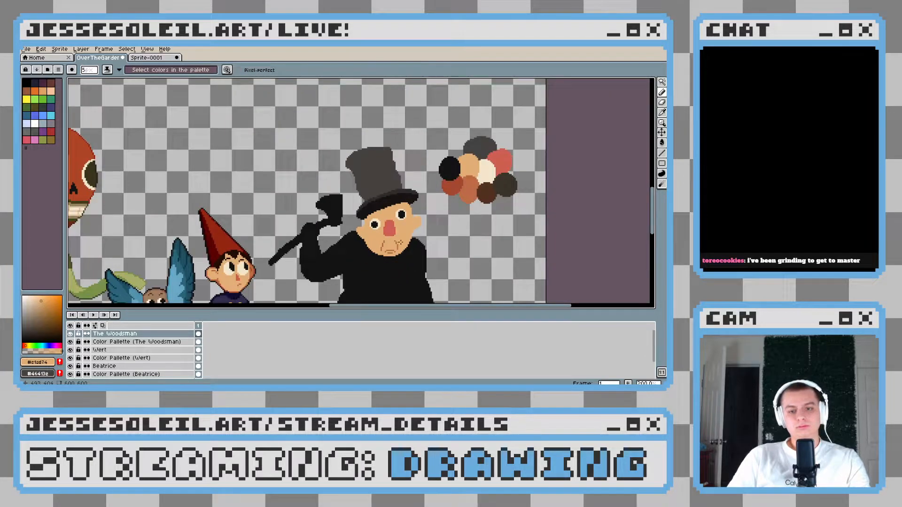
pyautogui.scroll(1, 412, 240)
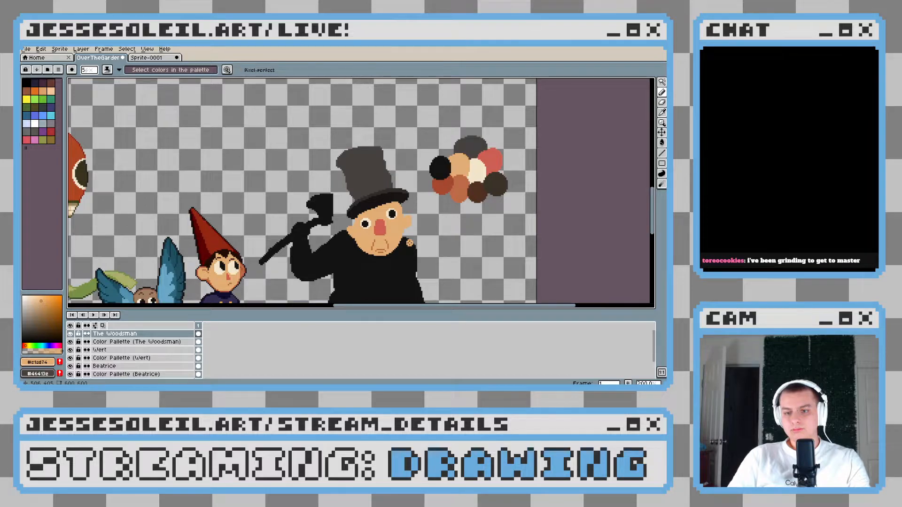
pyautogui.scroll(2, 410, 243)
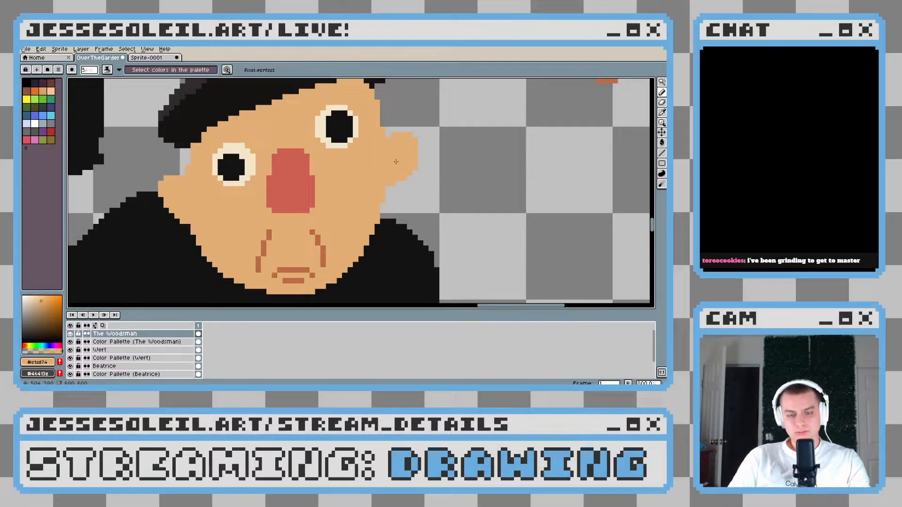
pyautogui.press('e')
pyautogui.moveTo(400, 160)
pyautogui.mouseDown()
pyautogui.moveTo(409, 135)
pyautogui.moveTo(409, 183)
pyautogui.moveTo(382, 178)
pyautogui.moveTo(395, 157)
pyautogui.moveTo(394, 172)
pyautogui.mouseUp()
pyautogui.press('b')
pyautogui.click(377, 178)
pyautogui.hotkey('ctrl', 'z')
pyautogui.scroll(-3, 413, 202)
pyautogui.scroll(-1, 394, 230)
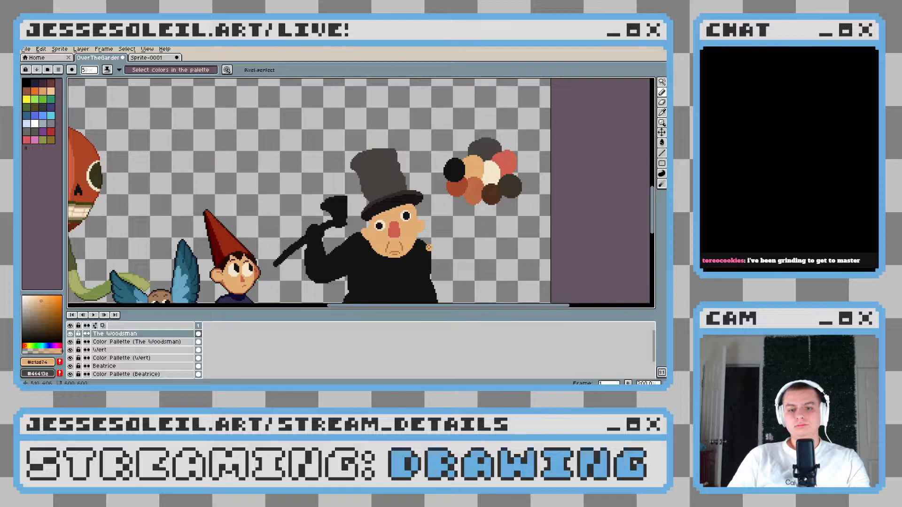
# Round out the left ear's outline with skin tone and check both ears against the face
pyautogui.scroll(4, 393, 230)
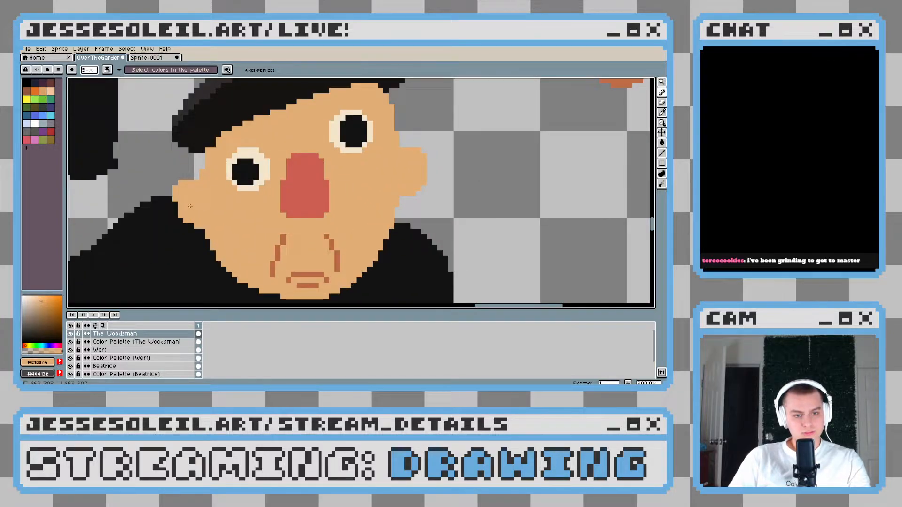
pyautogui.scroll(-3, 342, 253)
pyautogui.scroll(1, 342, 253)
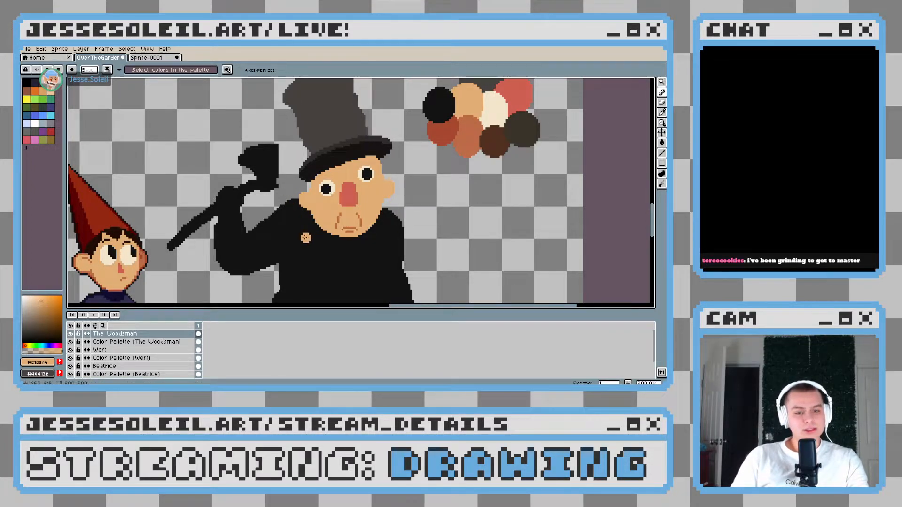
pyautogui.moveTo(385, 191); pyautogui.dragTo(344, 209)
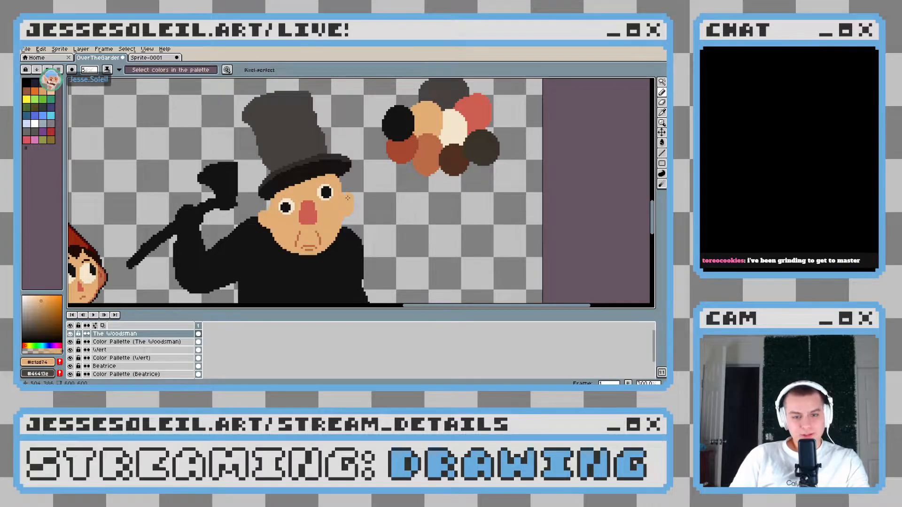
pyautogui.scroll(1, 344, 208)
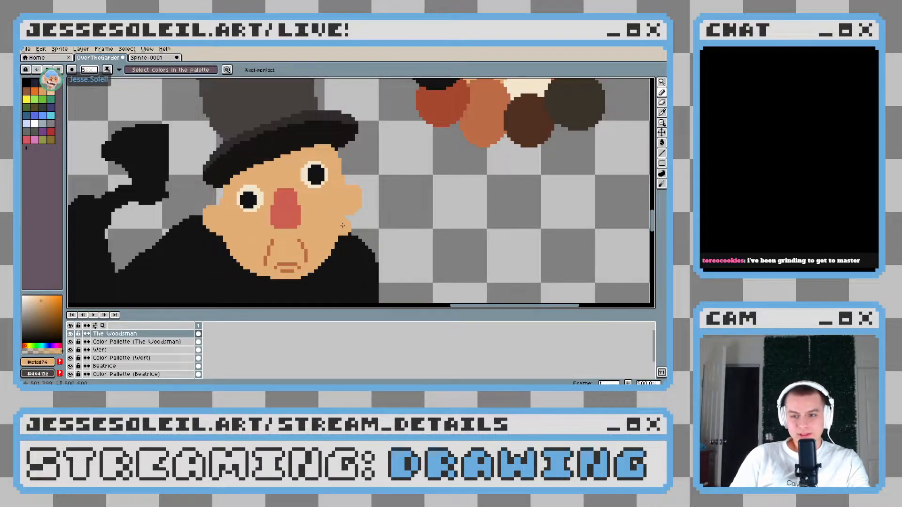
pyautogui.scroll(1, 318, 215)
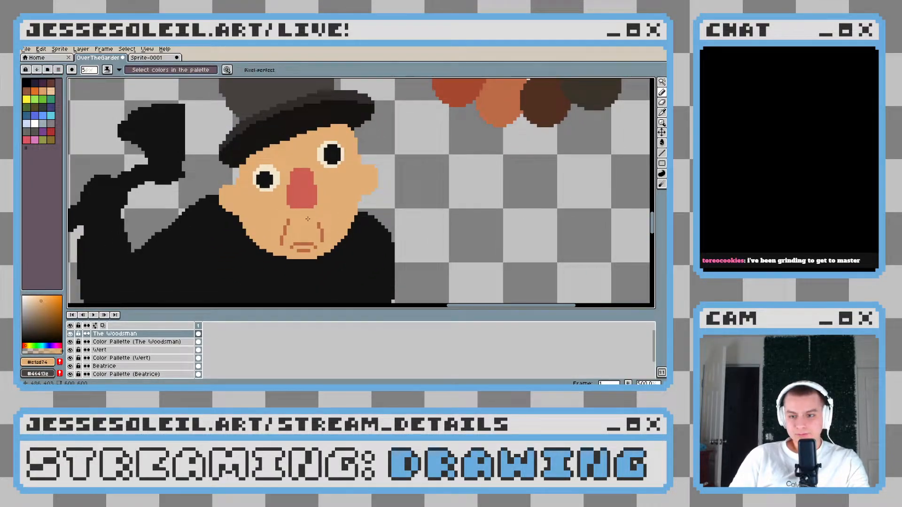
pyautogui.scroll(-4, 305, 221)
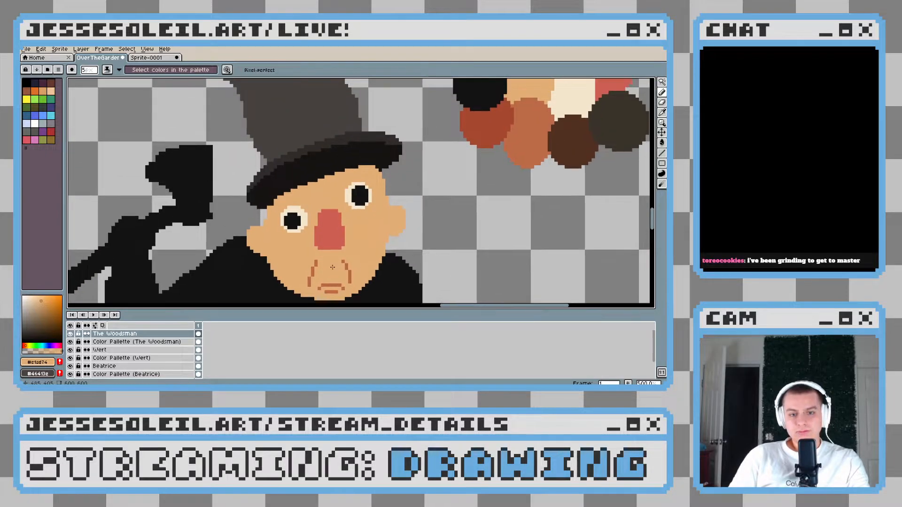
# Sample the reddish-brown of the Woodsman's mouth wrinkles and look over the red-hatted boy's ears as a reference
pyautogui.scroll(4, 340, 262)
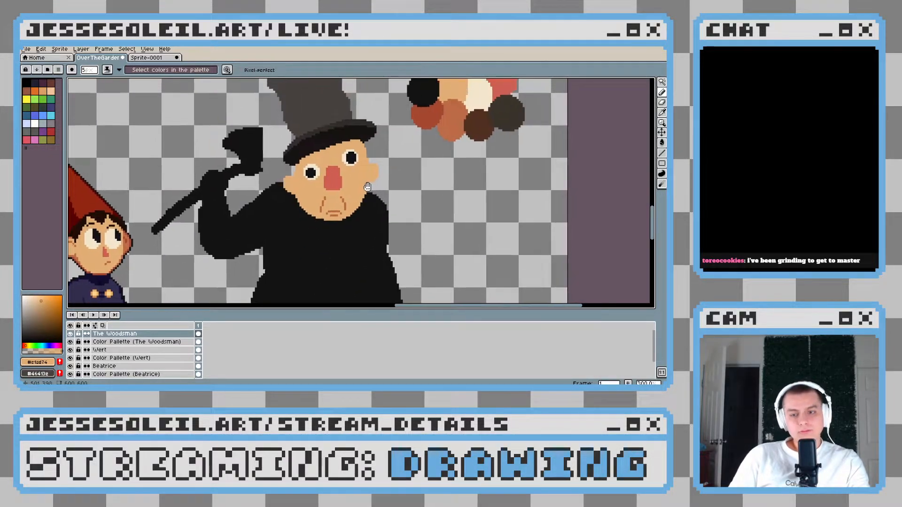
pyautogui.scroll(4, 345, 206)
pyautogui.press('alt')
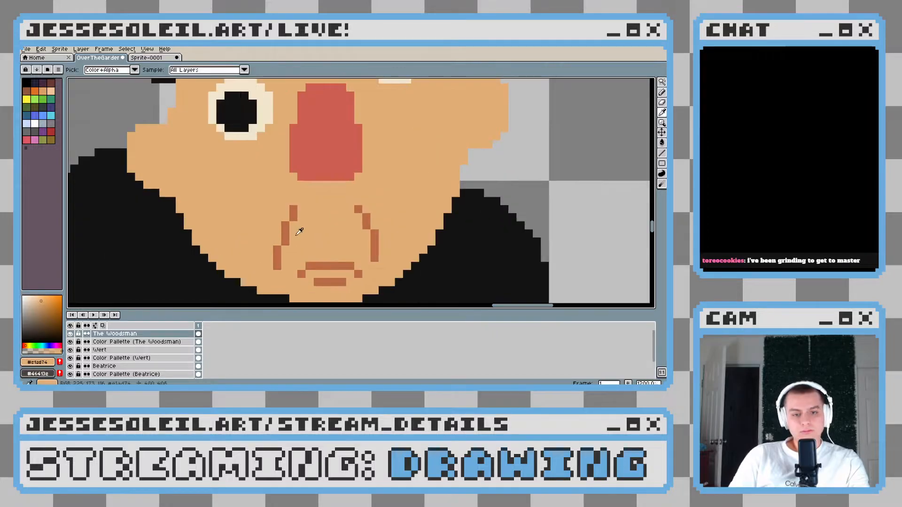
pyautogui.keyDown('alt'); pyautogui.click(291, 228); pyautogui.keyUp('alt')
pyautogui.moveTo(160, 225); pyautogui.dragTo(251, 212)
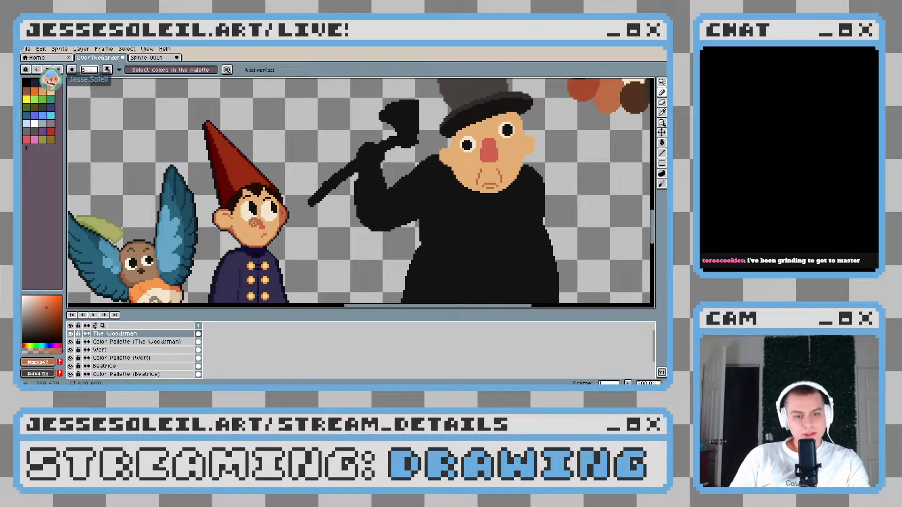
pyautogui.scroll(5, 250, 212)
pyautogui.moveTo(369, 214); pyautogui.dragTo(218, 217)
pyautogui.scroll(-1, 218, 216)
pyautogui.moveTo(378, 223); pyautogui.dragTo(220, 220)
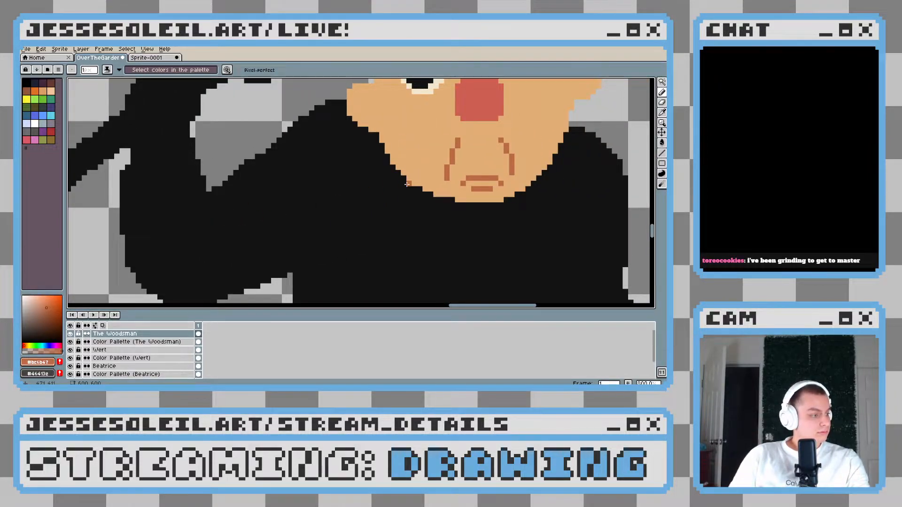
# Draw a thin reddish-brown inner fold inside the Woodsman's right ear, with a short vertical mark beside the face
pyautogui.scroll(5, 407, 193)
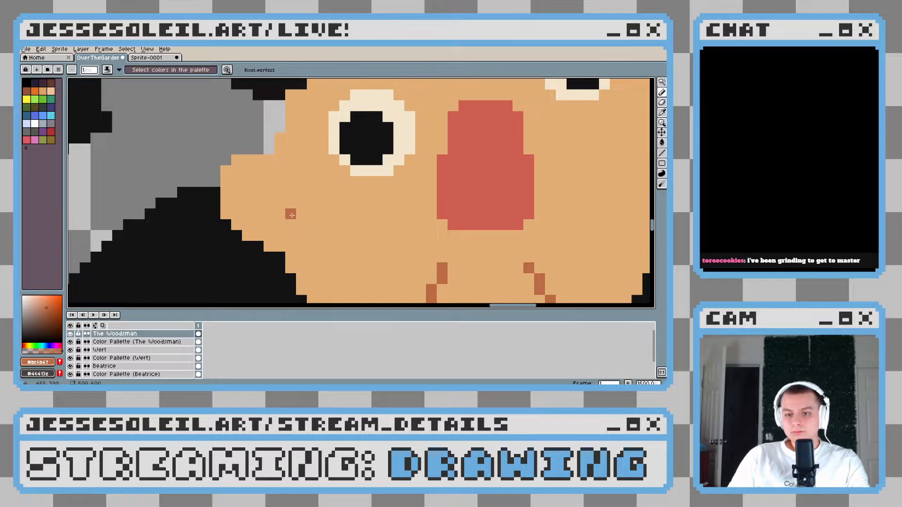
pyautogui.moveTo(393, 168); pyautogui.dragTo(249, 213)
pyautogui.moveTo(463, 136)
pyautogui.mouseDown()
pyautogui.moveTo(216, 221)
pyautogui.moveTo(241, 210)
pyautogui.mouseUp()
pyautogui.moveTo(259, 257)
pyautogui.mouseDown()
pyautogui.moveTo(328, 162)
pyautogui.moveTo(351, 160)
pyautogui.moveTo(365, 174)
pyautogui.mouseUp()
pyautogui.scroll(-8, 408, 224)
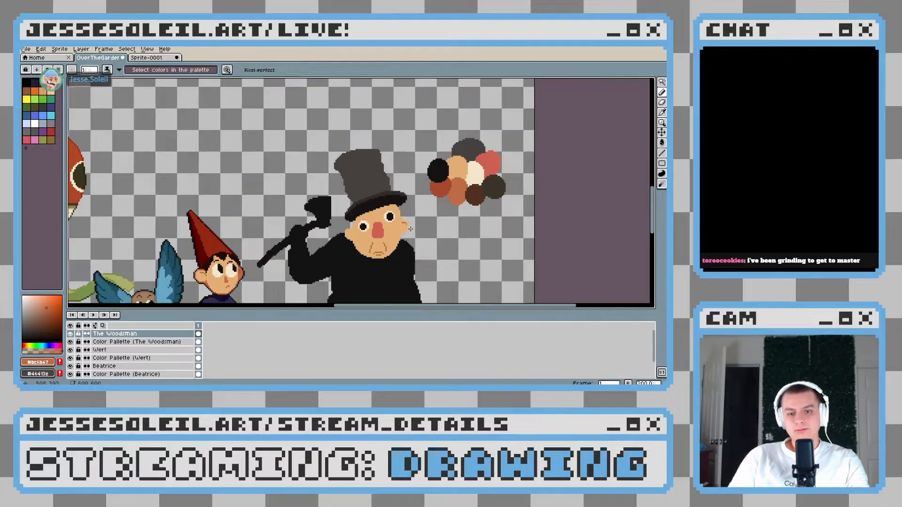
pyautogui.scroll(2, 392, 249)
pyautogui.scroll(6, 385, 247)
pyautogui.click(394, 169)
pyautogui.moveTo(388, 179); pyautogui.dragTo(388, 201)
pyautogui.scroll(-8, 442, 248)
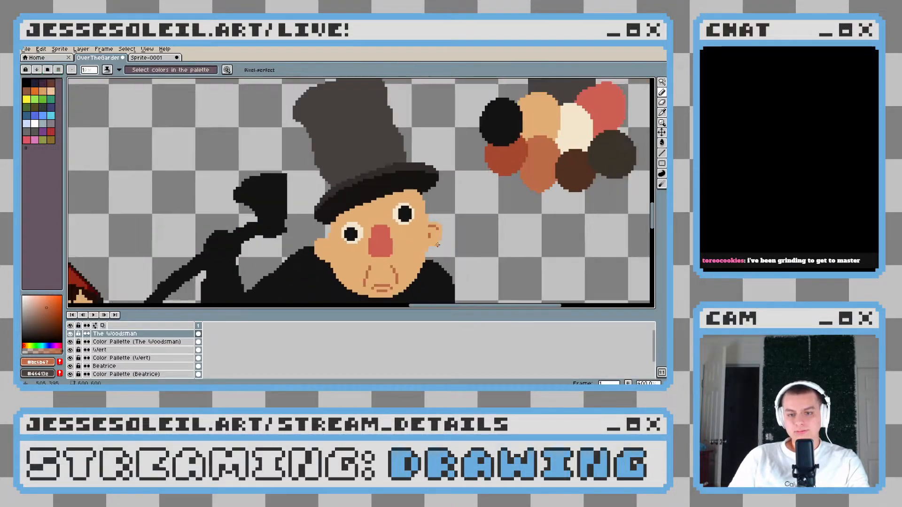
# Draw a matching reddish-brown inner fold in the left ear and check both ears against the whole figure
pyautogui.scroll(8, 386, 249)
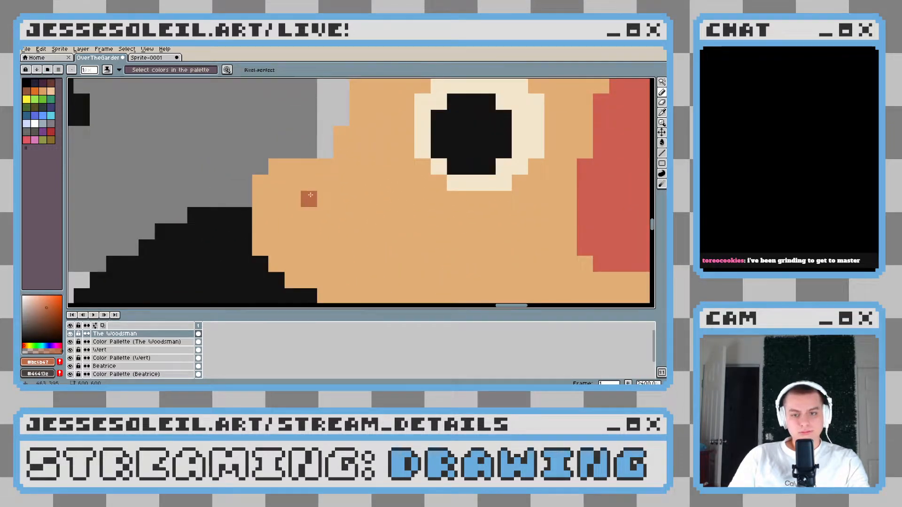
pyautogui.moveTo(326, 183); pyautogui.dragTo(292, 183)
pyautogui.click(293, 232)
pyautogui.scroll(-10, 373, 248)
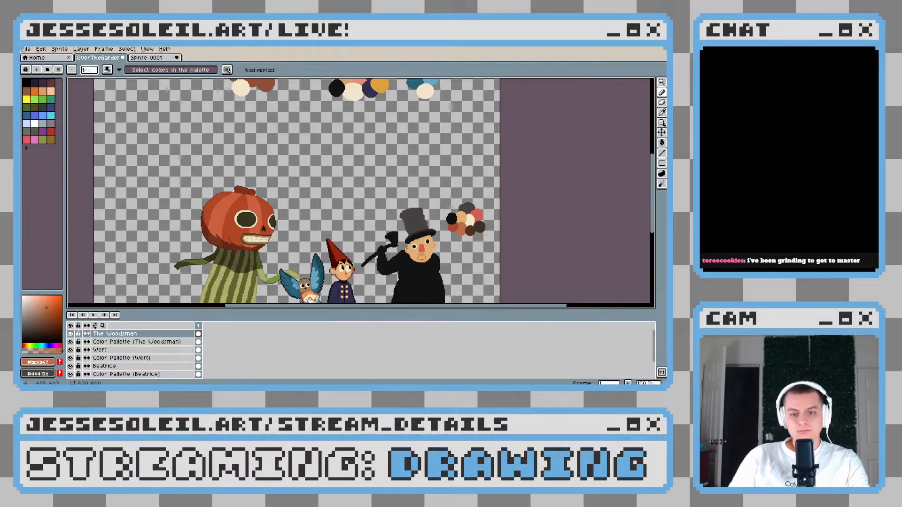
pyautogui.scroll(5, 440, 259)
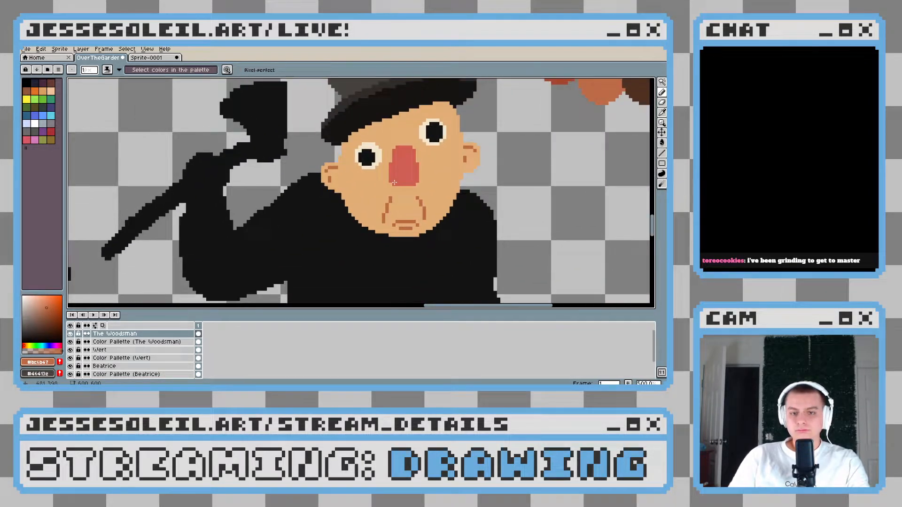
pyautogui.scroll(-3, 339, 231)
pyautogui.scroll(1, 324, 197)
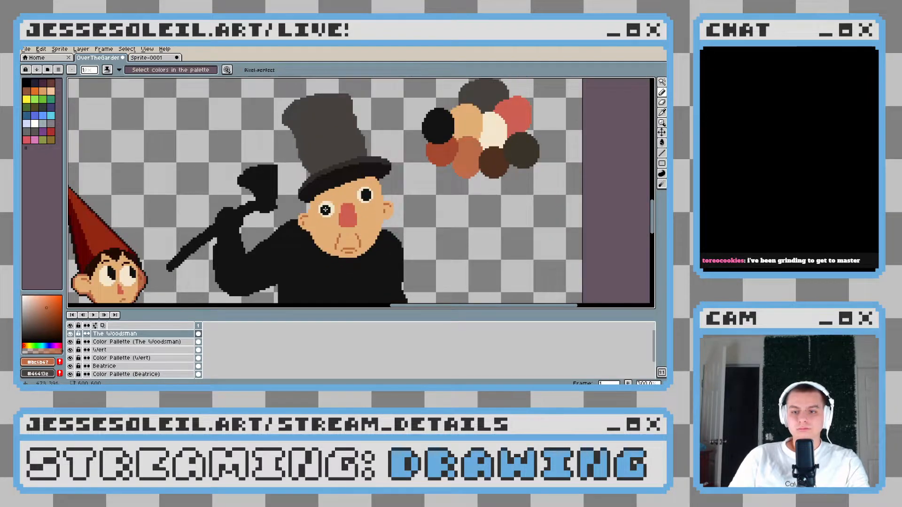
# Try to extend the left end of the hat brim with black pixels, and undo the strokes
pyautogui.scroll(2, 316, 177)
pyautogui.scroll(4, 317, 177)
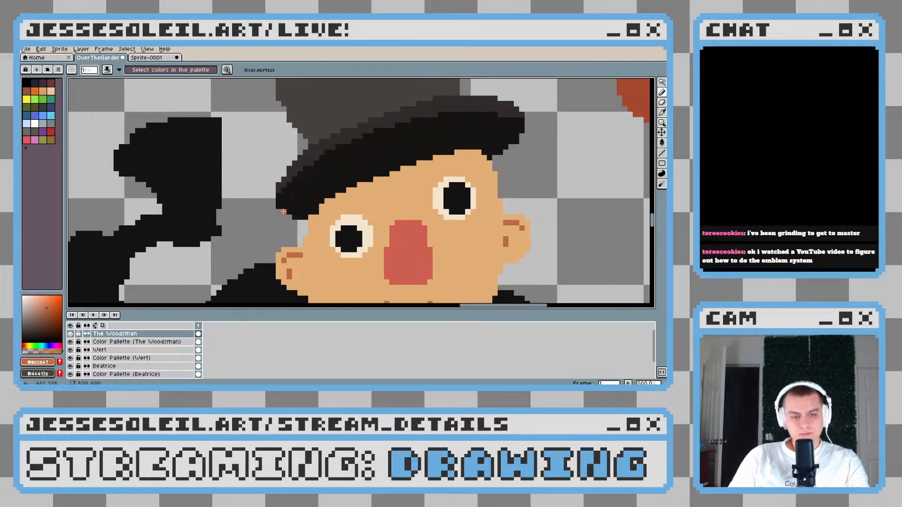
pyautogui.keyDown('alt'); pyautogui.click(299, 187); pyautogui.keyUp('alt')
pyautogui.moveTo(292, 219); pyautogui.dragTo(284, 227)
pyautogui.scroll(-4, 352, 183)
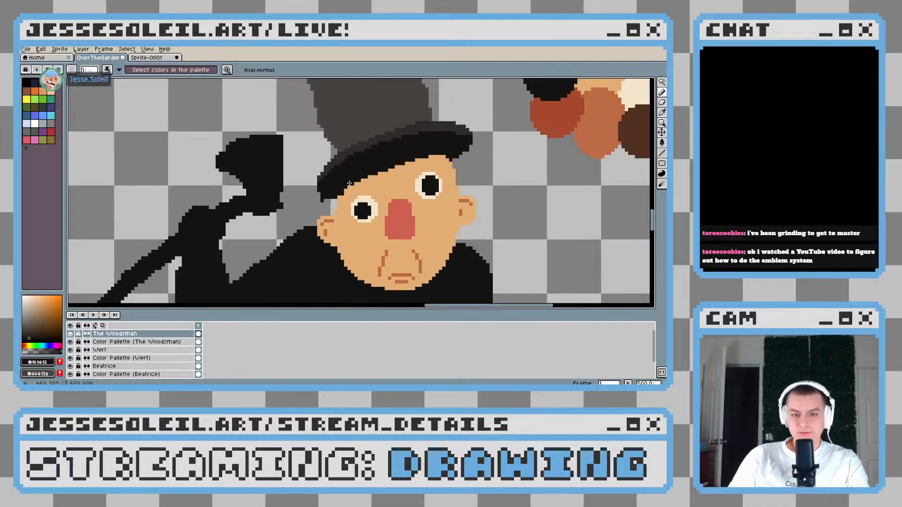
pyautogui.hotkey('ctrl', 'z')
pyautogui.scroll(5, 346, 188)
pyautogui.hotkey('ctrl', 'z')
pyautogui.hotkey('ctrl', 'z')
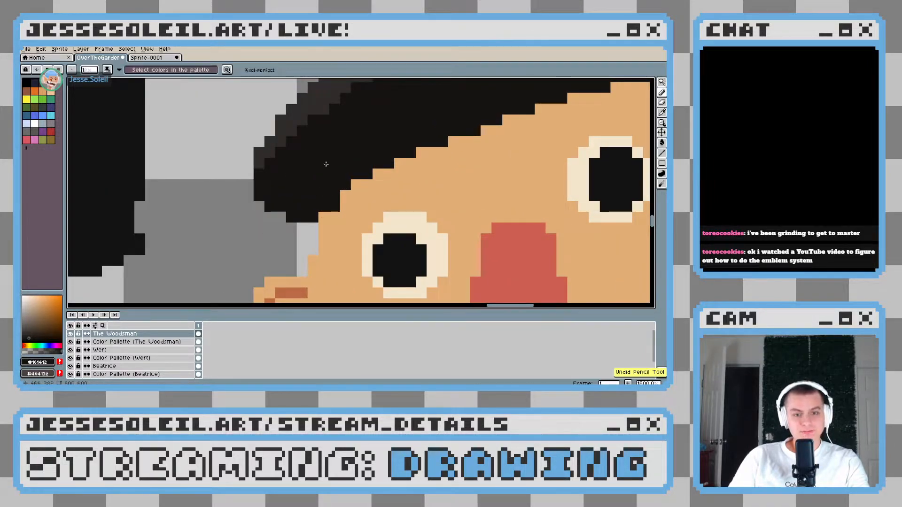
# Repaint the left end of the hat brim in black and erase its outer edge into a cleaner curve
pyautogui.moveTo(326, 163); pyautogui.dragTo(311, 190)
pyautogui.press('e')
pyautogui.moveTo(258, 182)
pyautogui.mouseDown()
pyautogui.moveTo(261, 118)
pyautogui.moveTo(195, 207)
pyautogui.mouseUp()
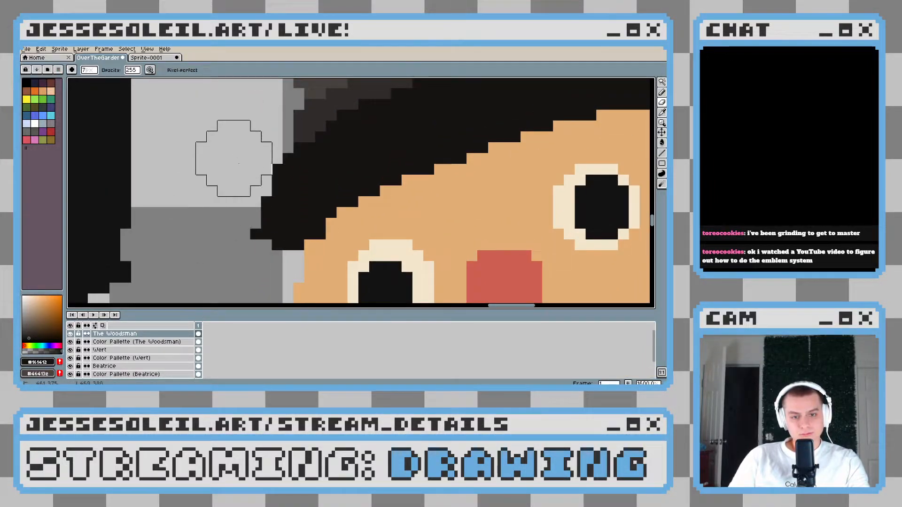
pyautogui.scroll(-5, 409, 179)
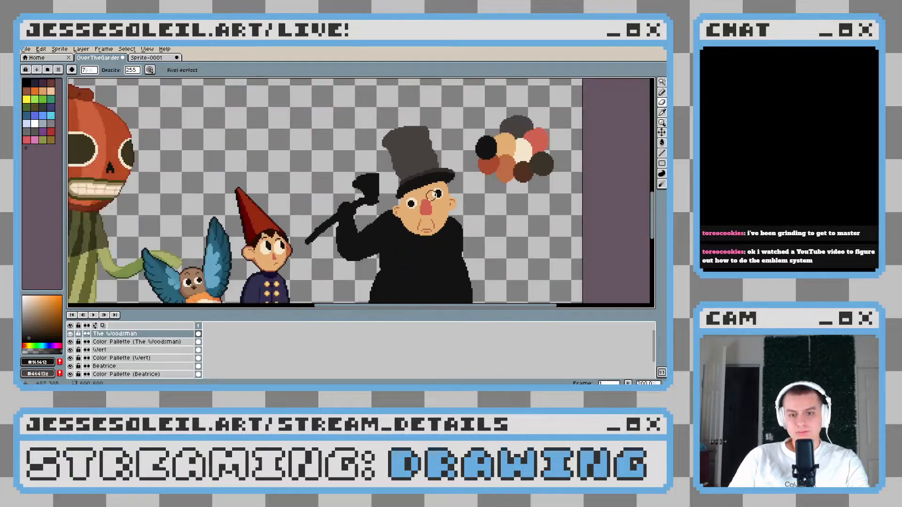
pyautogui.moveTo(431, 197); pyautogui.dragTo(407, 214)
# Try to trim the right end of the hat brim with the eraser, and undo it
pyautogui.scroll(4, 407, 214)
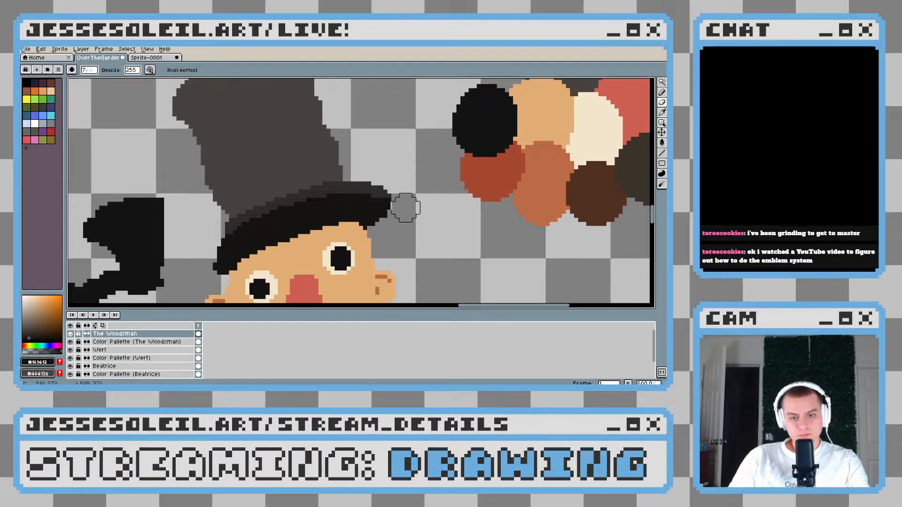
pyautogui.scroll(-6, 409, 228)
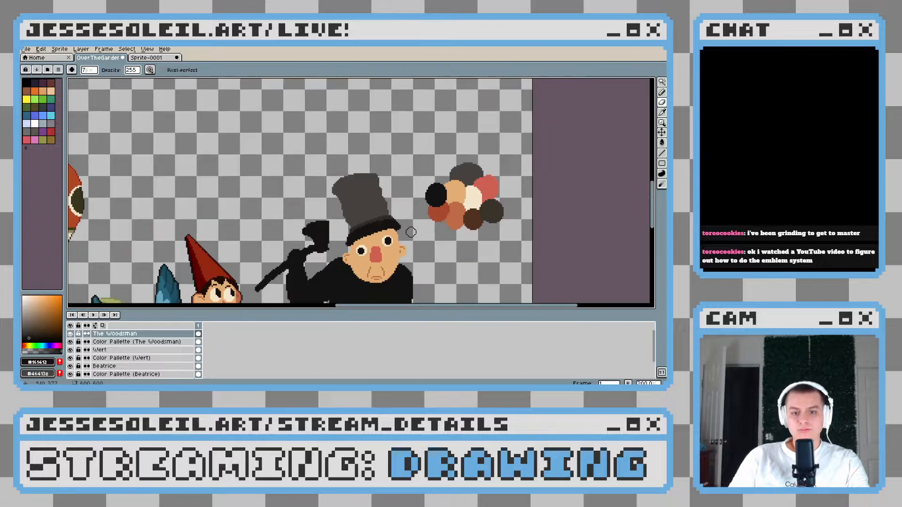
pyautogui.scroll(5, 411, 232)
pyautogui.hotkey('ctrl', 'z')
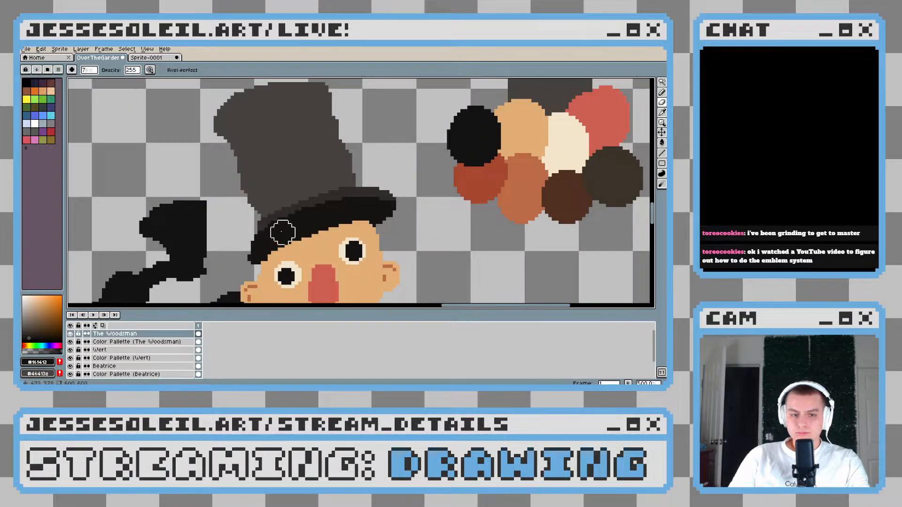
# Paint the dark grey highlight down the upper-left edge of the hat brim, continuing the existing band
pyautogui.scroll(4, 287, 219)
pyautogui.press('b')
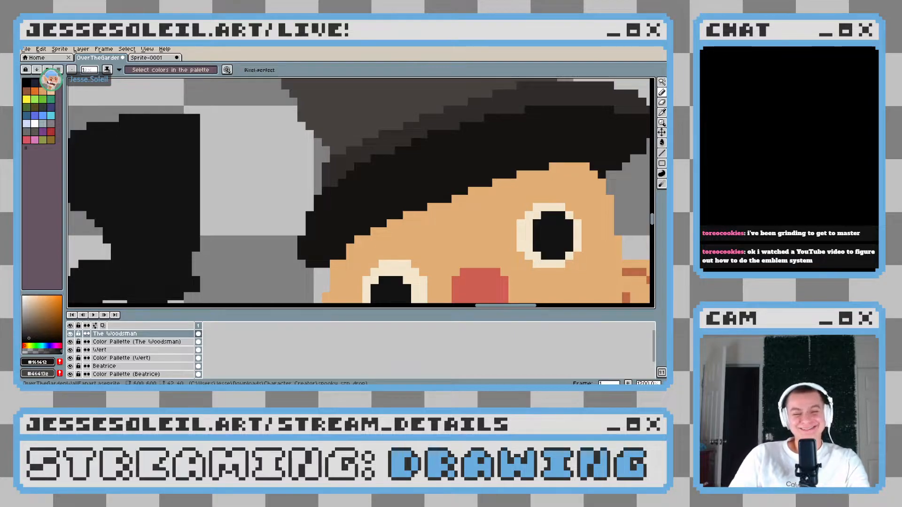
pyautogui.moveTo(416, 203); pyautogui.dragTo(317, 286)
pyautogui.moveTo(261, 277); pyautogui.dragTo(343, 220)
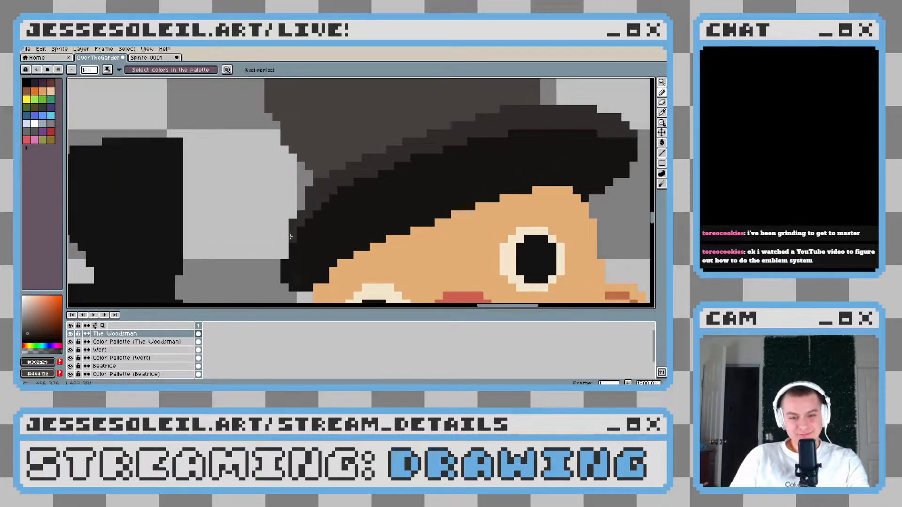
pyautogui.moveTo(286, 246); pyautogui.dragTo(284, 254)
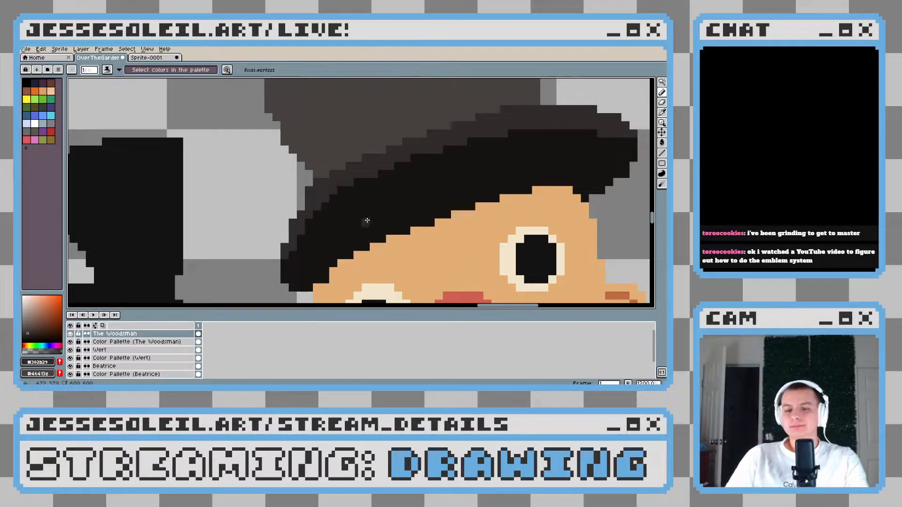
# Extend the right end of the hat brim in black into a pointed tip
pyautogui.scroll(-3, 366, 222)
pyautogui.scroll(2, 367, 241)
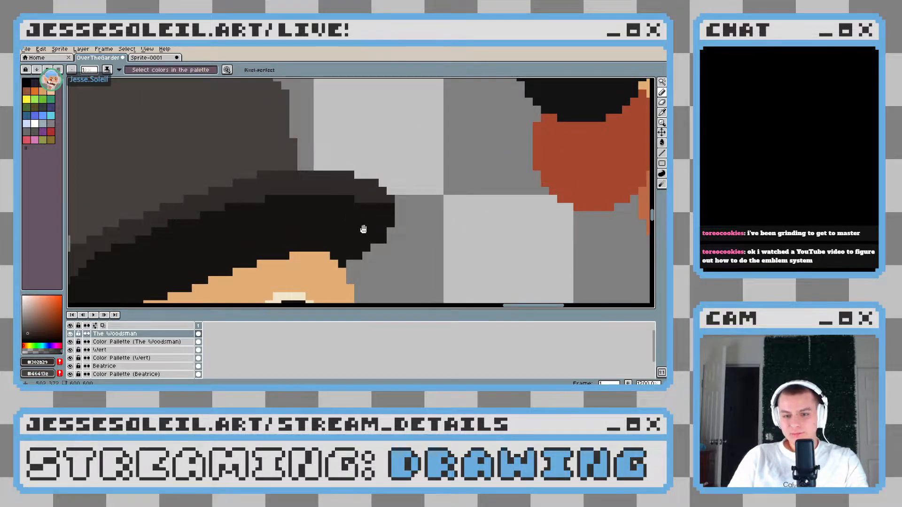
pyautogui.moveTo(363, 229); pyautogui.dragTo(384, 220)
pyautogui.keyDown('alt'); pyautogui.click(410, 206); pyautogui.keyUp('alt')
pyautogui.moveTo(428, 198); pyautogui.dragTo(419, 210)
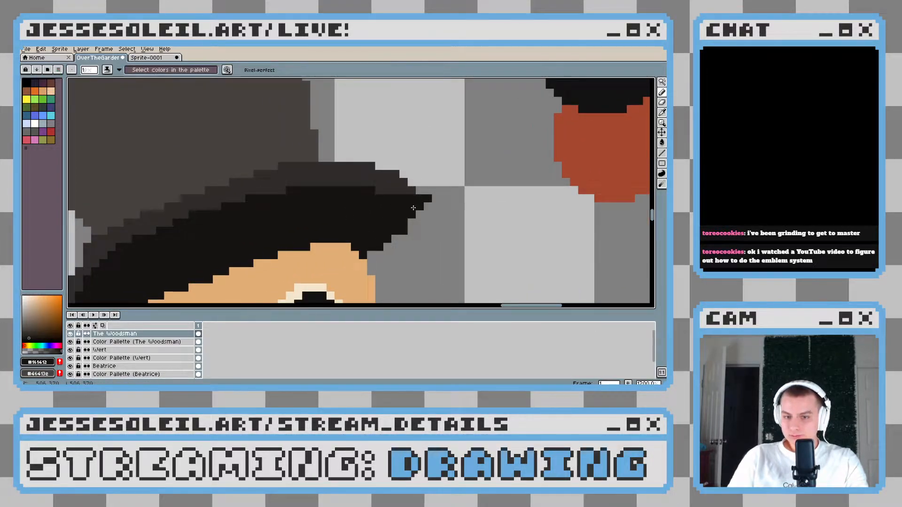
pyautogui.click(412, 222)
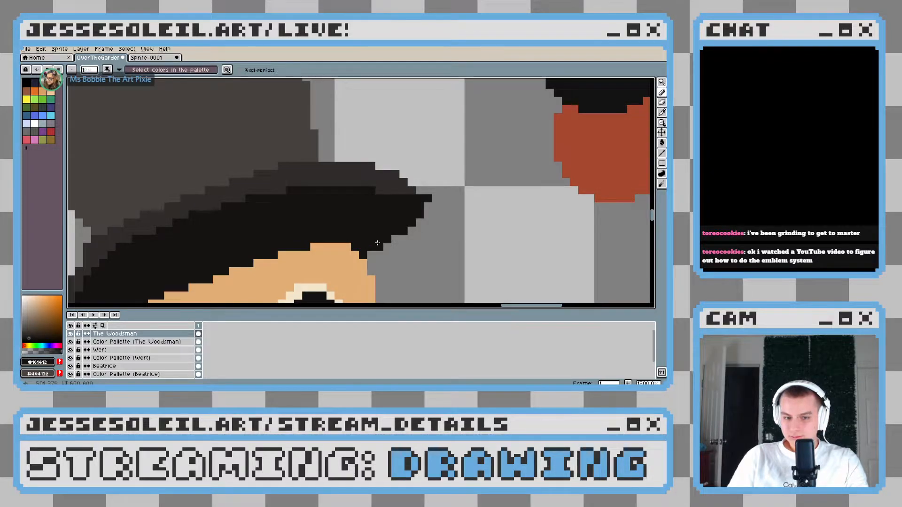
# Fill in the underside of the brim's right end with black to smooth the slope from the head to the tip
pyautogui.scroll(-3, 367, 245)
pyautogui.scroll(3, 357, 238)
pyautogui.click(343, 240)
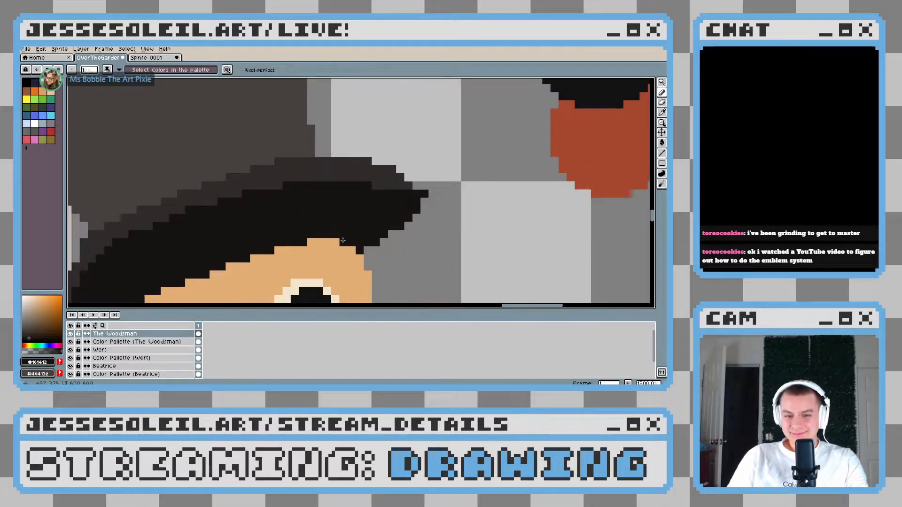
pyautogui.click(379, 246)
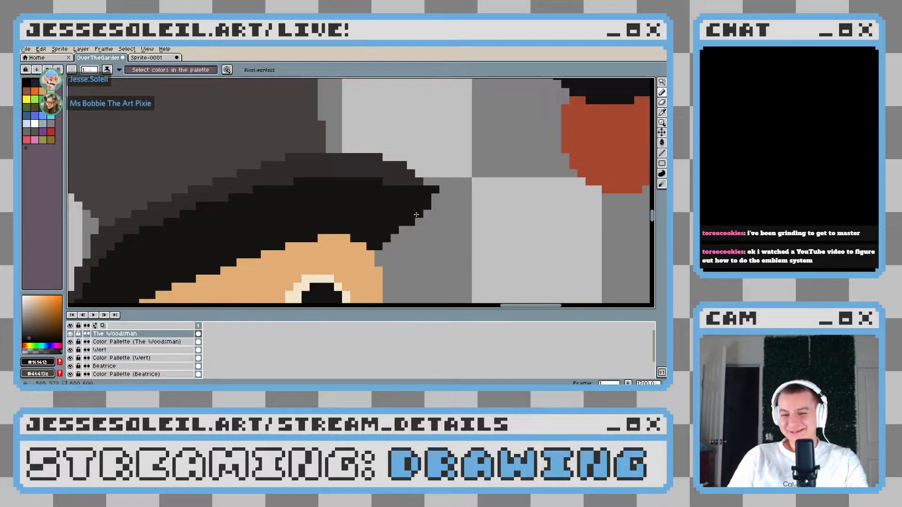
pyautogui.moveTo(427, 212); pyautogui.dragTo(383, 240)
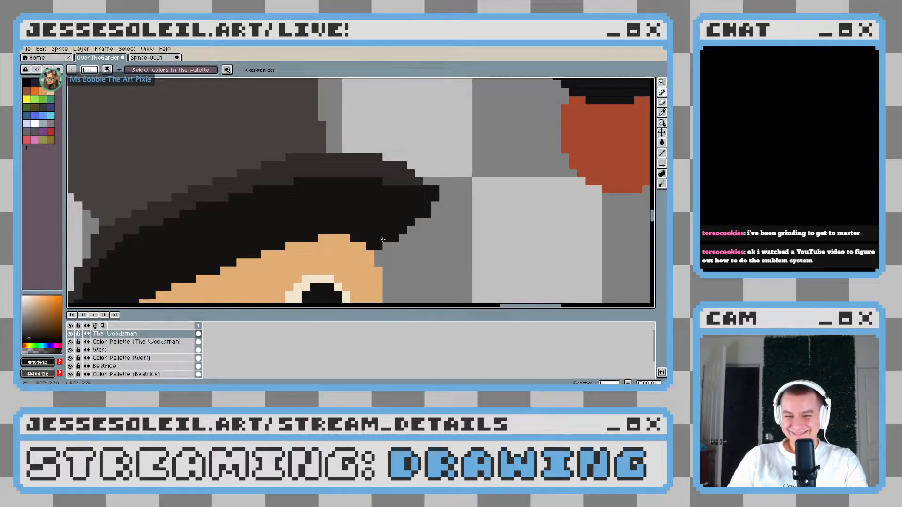
# Lengthen the brim's right tip by a black pixel and continue the dark grey highlight along its top edge
pyautogui.click(443, 189)
pyautogui.keyDown('alt'); pyautogui.click(415, 179); pyautogui.keyUp('alt')
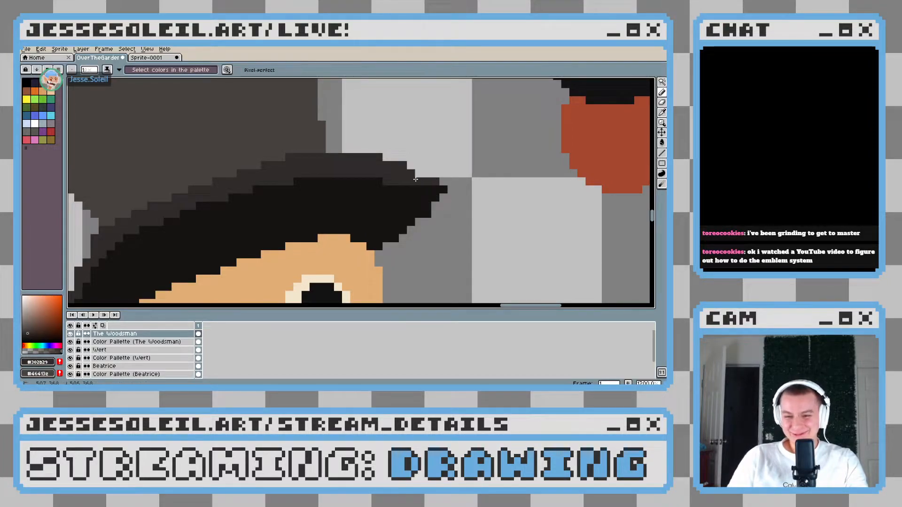
pyautogui.click(440, 182)
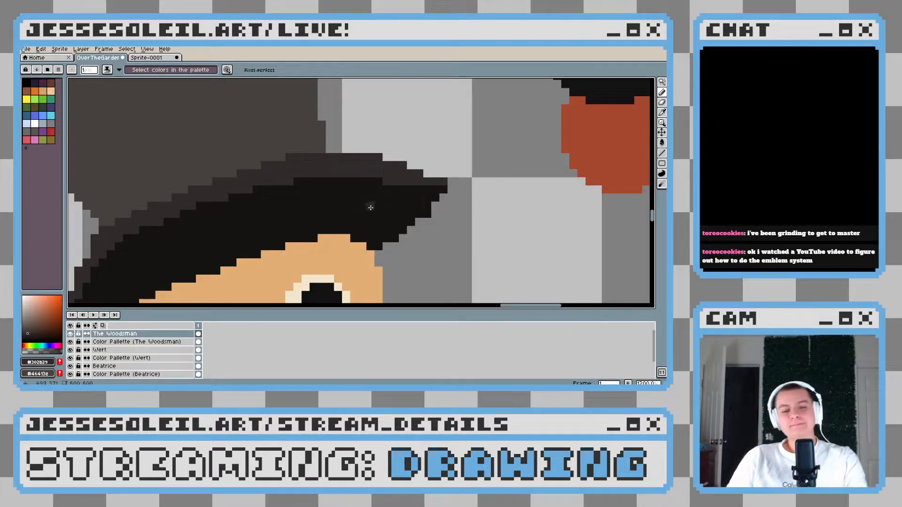
pyautogui.hscroll(-1, 371, 207)
pyautogui.scroll(-1, 370, 206)
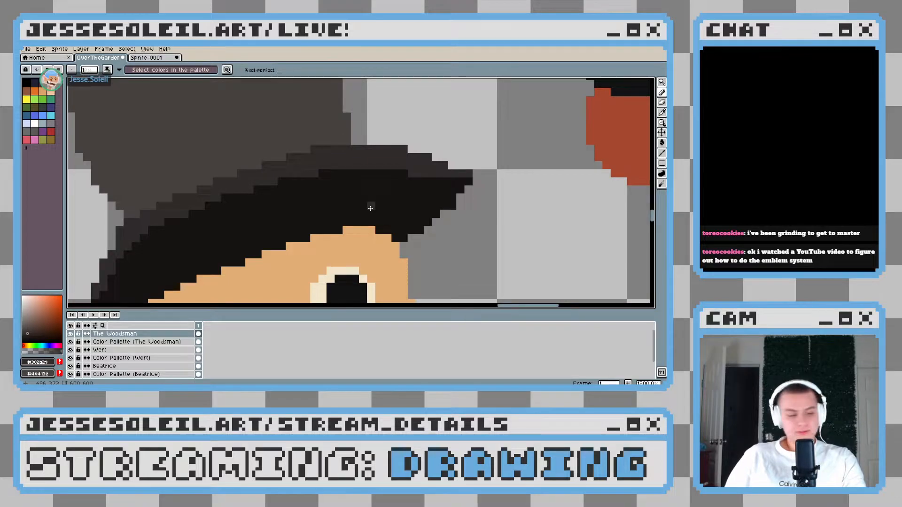
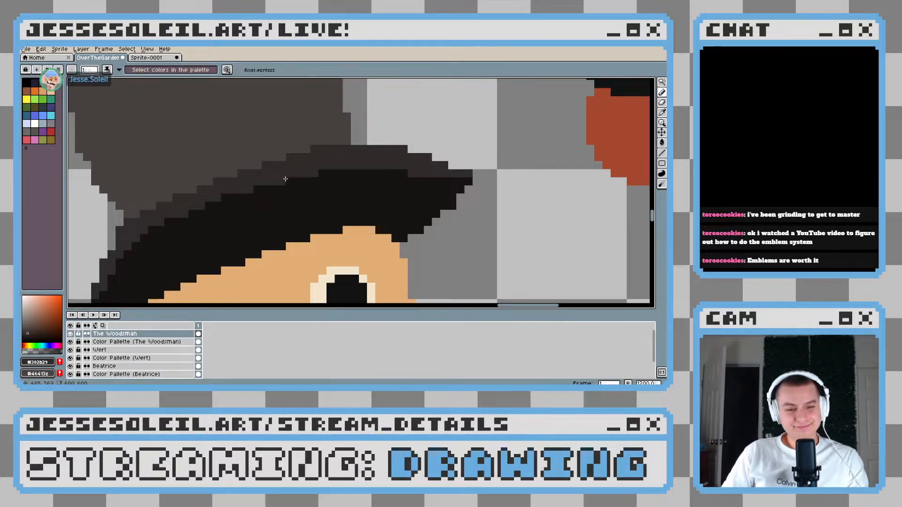
# Erase excess black pixels beneath the right end of the Woodsman's hat brim to give it a cleaner stepped slope
pyautogui.scroll(-8, 285, 179)
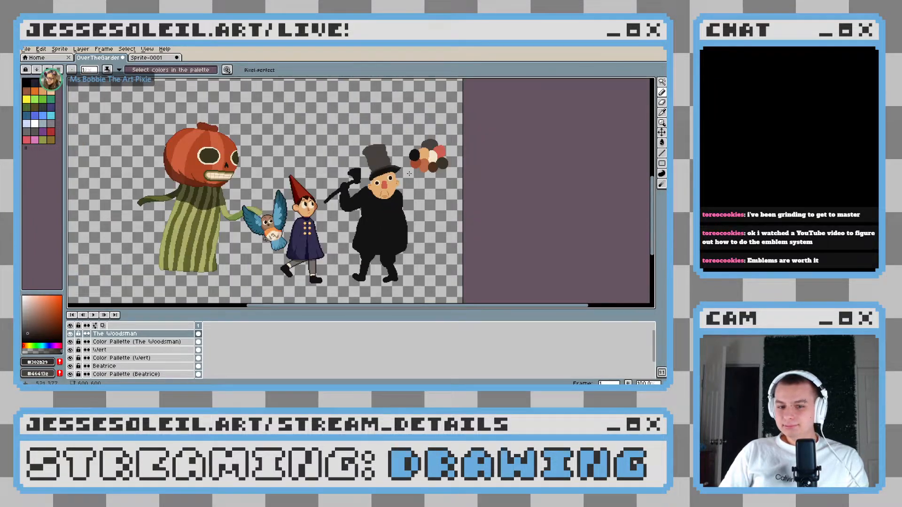
pyautogui.scroll(10, 409, 174)
pyautogui.keyDown('alt'); pyautogui.click(397, 145); pyautogui.keyUp('alt')
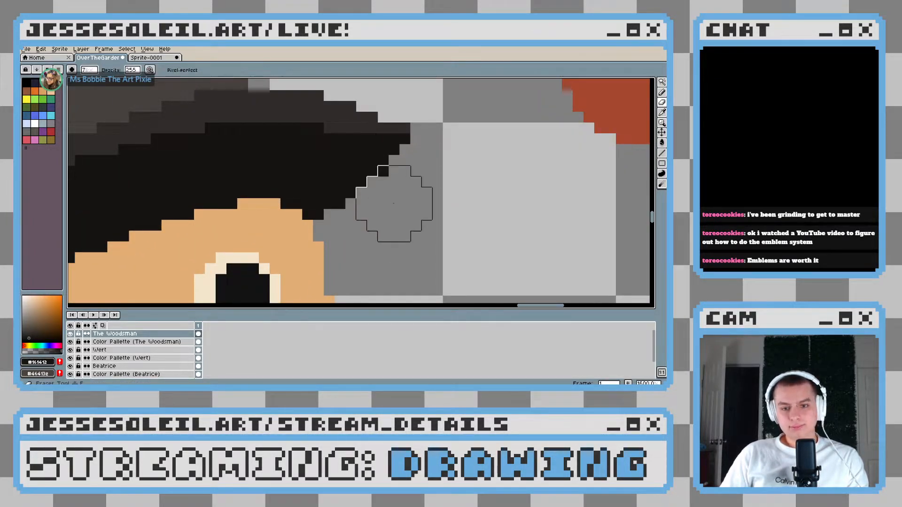
pyautogui.moveTo(381, 175); pyautogui.dragTo(401, 204)
pyautogui.scroll(-5, 400, 199)
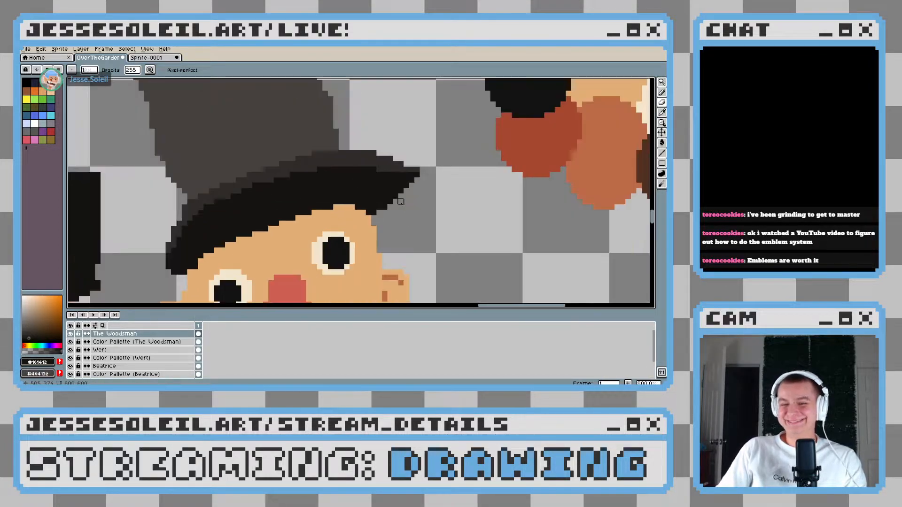
pyautogui.scroll(5, 400, 199)
pyautogui.moveTo(344, 212); pyautogui.dragTo(407, 207)
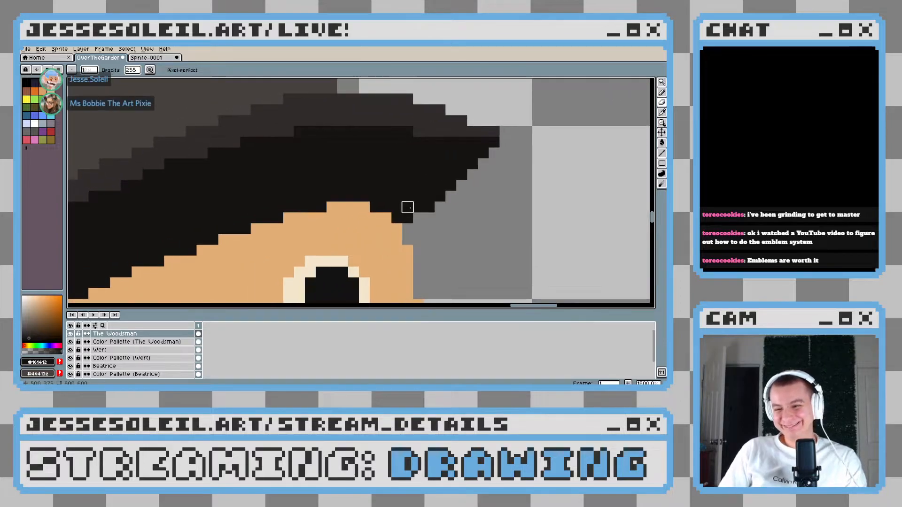
# Redraw the underside of the brim's right end in black as a smooth slope from the head to the tip
pyautogui.press('b')
pyautogui.moveTo(343, 217); pyautogui.dragTo(415, 182)
pyautogui.scroll(-5, 415, 181)
pyautogui.scroll(5, 424, 181)
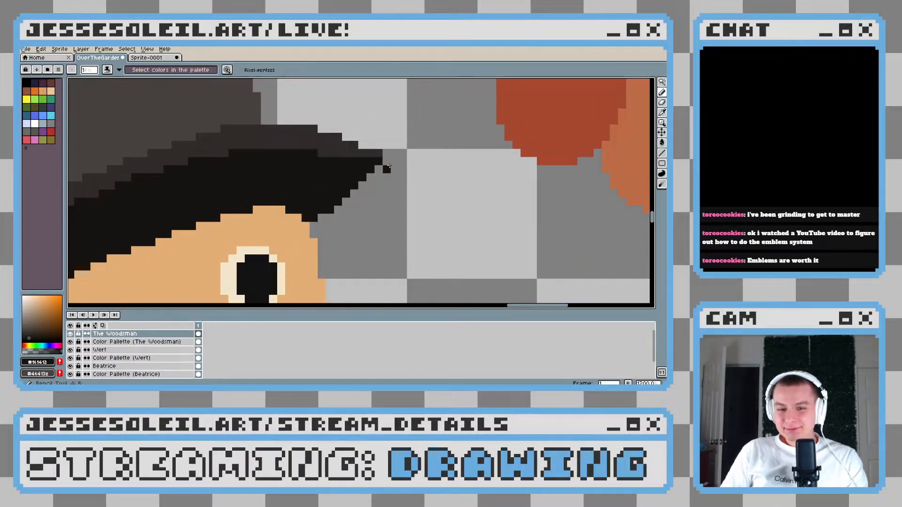
pyautogui.moveTo(377, 167)
pyautogui.mouseDown()
pyautogui.moveTo(362, 186)
pyautogui.moveTo(316, 215)
pyautogui.mouseUp()
pyautogui.scroll(-8, 317, 215)
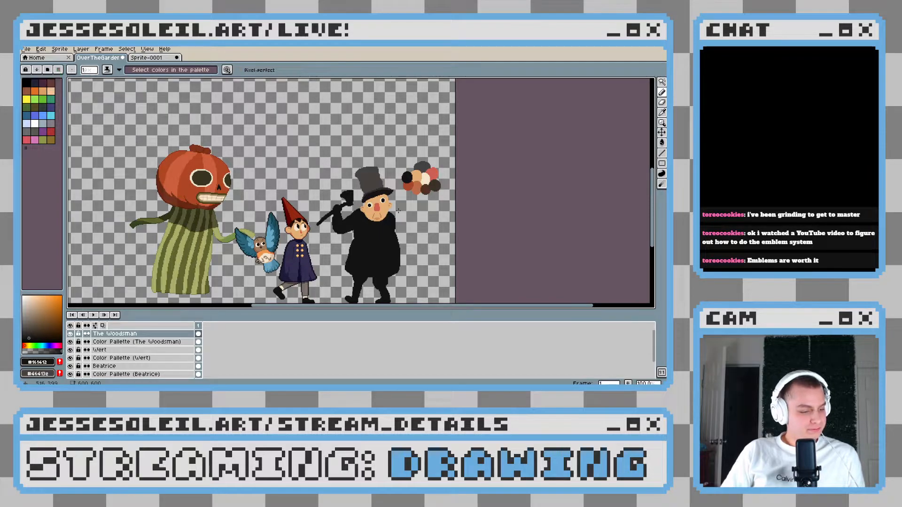
# Examine the Woodsman's hat, face and black body down to the legs for areas to refine
pyautogui.scroll(3, 399, 211)
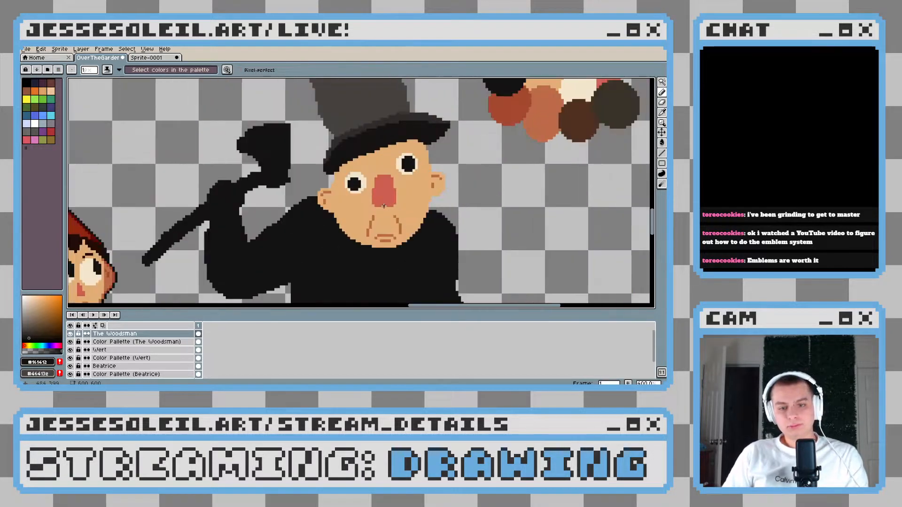
pyautogui.scroll(2, 340, 169)
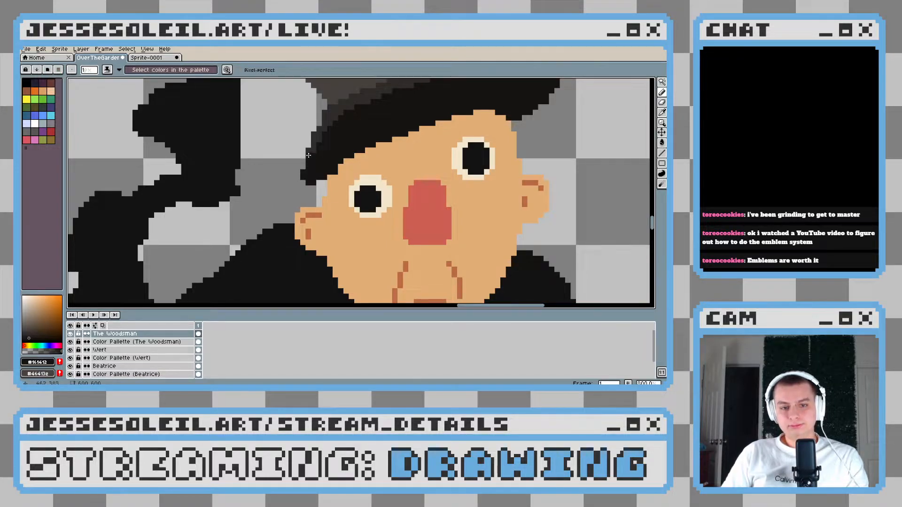
pyautogui.scroll(-4, 308, 155)
pyautogui.scroll(2, 395, 195)
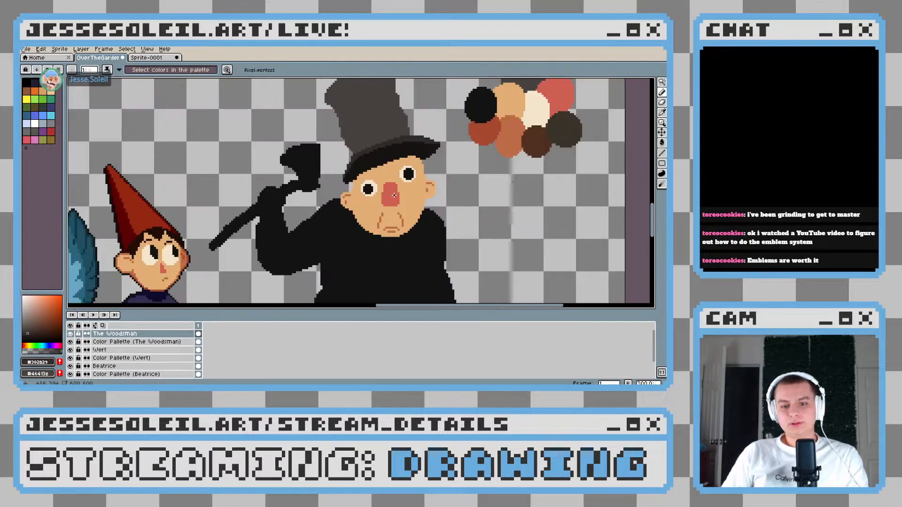
pyautogui.moveTo(394, 195); pyautogui.dragTo(380, 158)
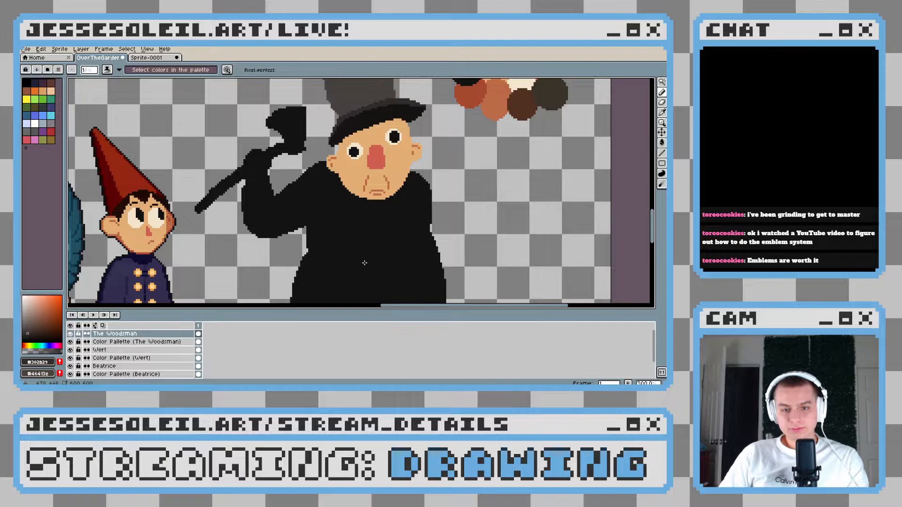
pyautogui.moveTo(364, 263); pyautogui.dragTo(342, 202)
pyautogui.scroll(-1, 343, 202)
pyautogui.moveTo(364, 239); pyautogui.dragTo(334, 164)
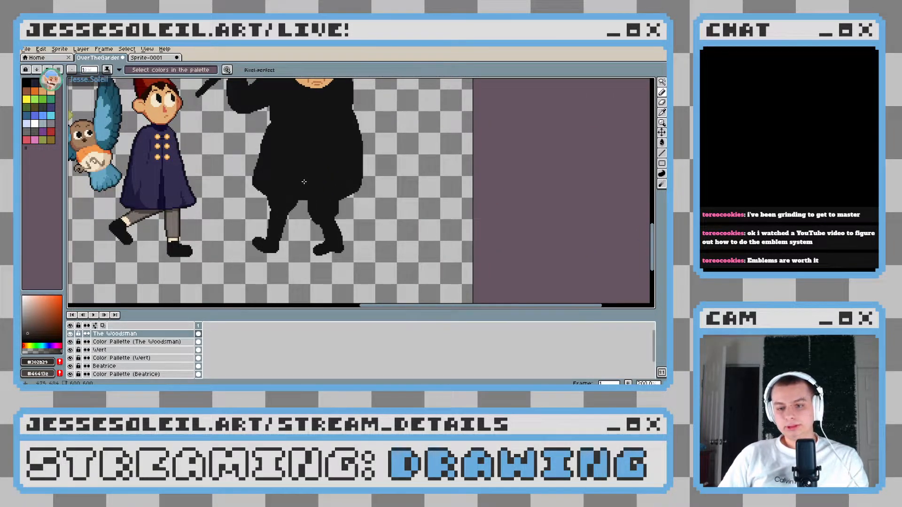
# Erase uneven pixels along the front of the Woodsman's left leg and slim the toe and instep of that boot
pyautogui.scroll(3, 366, 240)
pyautogui.moveTo(375, 193); pyautogui.dragTo(329, 147)
pyautogui.moveTo(306, 201); pyautogui.dragTo(310, 242)
pyautogui.moveTo(309, 202); pyautogui.dragTo(392, 123)
pyautogui.scroll(8, 296, 249)
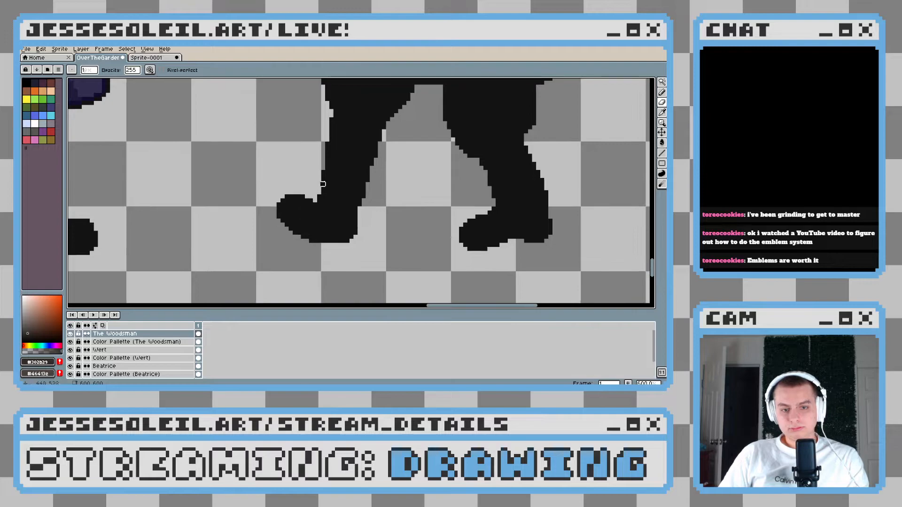
pyautogui.moveTo(310, 209)
pyautogui.mouseDown()
pyautogui.moveTo(236, 129)
pyautogui.moveTo(186, 159)
pyautogui.moveTo(274, 170)
pyautogui.moveTo(222, 176)
pyautogui.moveTo(227, 99)
pyautogui.mouseUp()
pyautogui.click(163, 121)
pyautogui.scroll(-5, 262, 197)
pyautogui.scroll(-2, 288, 203)
pyautogui.scroll(3, 288, 203)
pyautogui.moveTo(277, 175); pyautogui.dragTo(266, 176)
pyautogui.scroll(-3, 320, 203)
pyautogui.scroll(-1, 319, 203)
pyautogui.scroll(2, 320, 203)
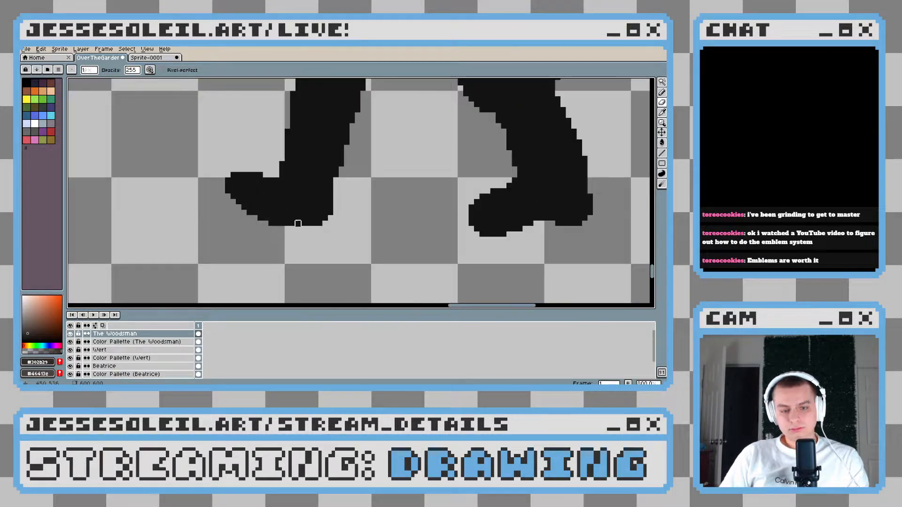
# Draw a small tapered black heel under the back of the Woodsman's left boot
pyautogui.scroll(1, 333, 225)
pyautogui.keyDown('alt'); pyautogui.click(328, 207); pyautogui.keyUp('alt')
pyautogui.moveTo(333, 236); pyautogui.dragTo(322, 248)
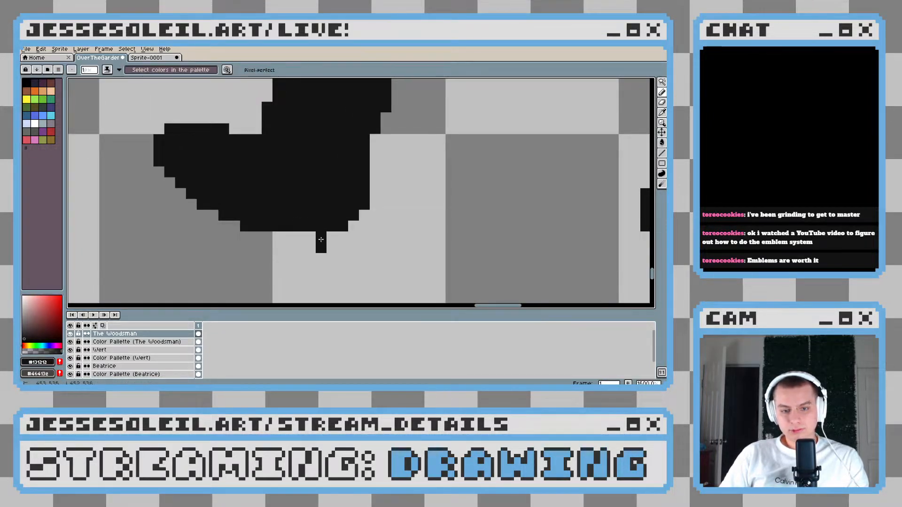
pyautogui.moveTo(361, 211); pyautogui.dragTo(329, 243)
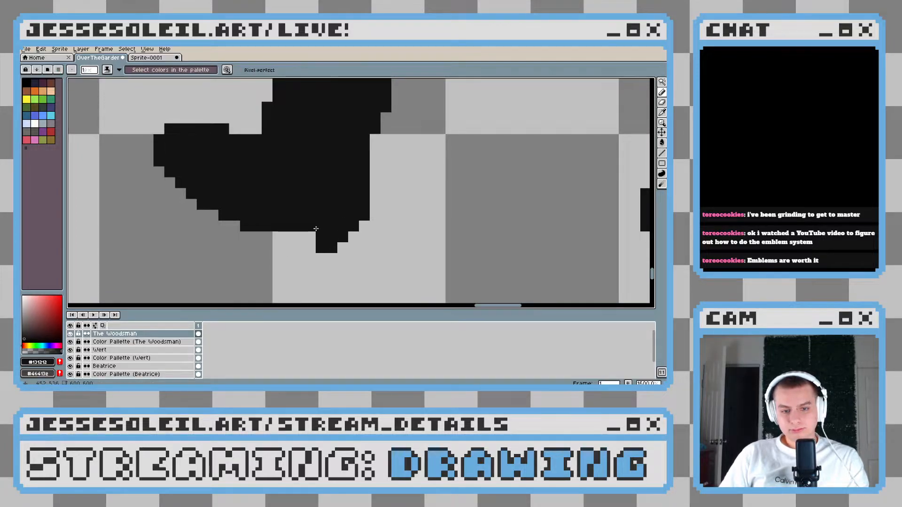
pyautogui.scroll(-4, 313, 230)
pyautogui.scroll(3, 386, 239)
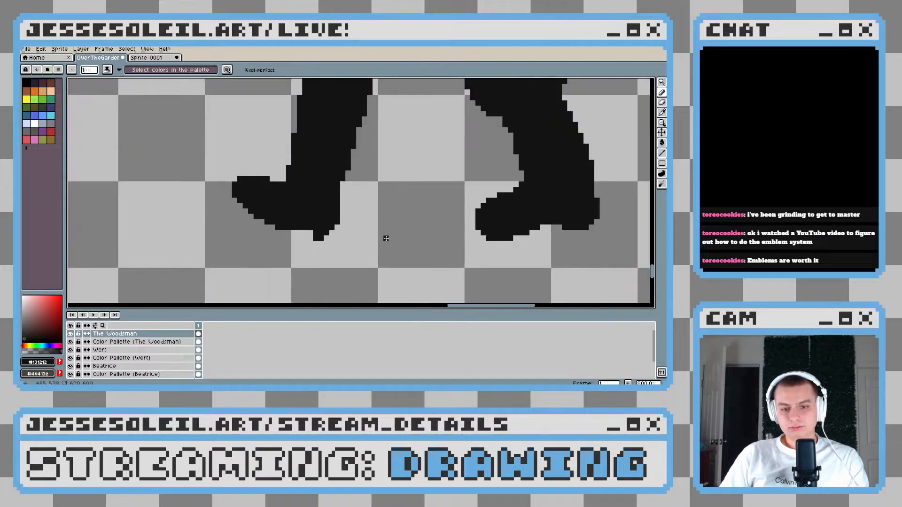
pyautogui.scroll(-5, 331, 230)
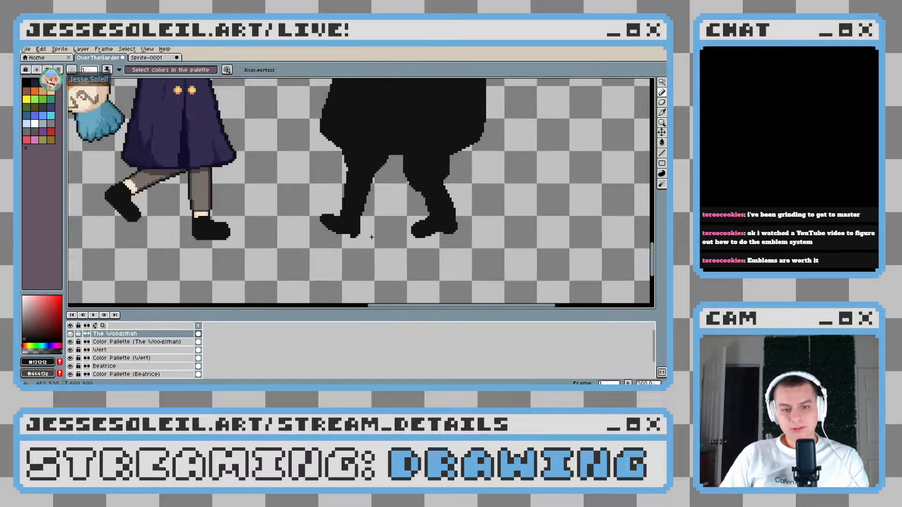
# Undo the last pencil stroke and trim a pixel off the top edge of the left boot's toe
pyautogui.scroll(8, 371, 237)
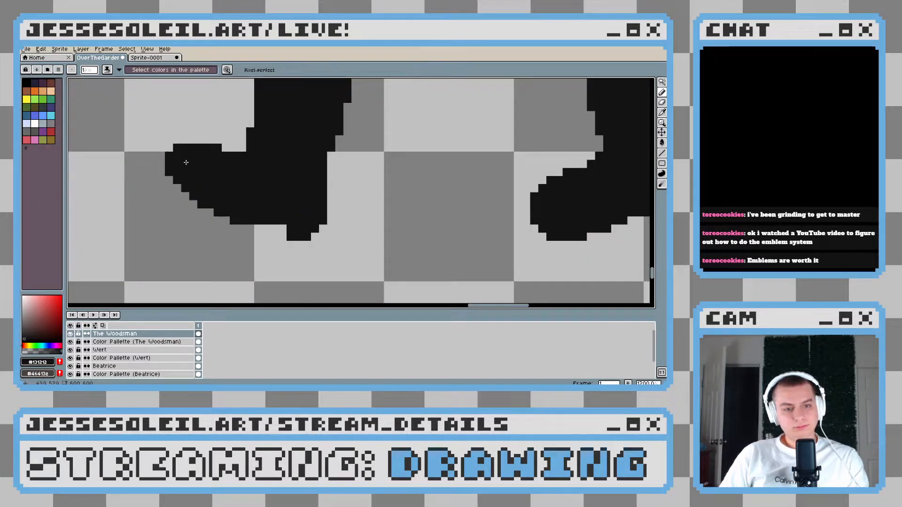
pyautogui.scroll(-8, 300, 221)
pyautogui.hotkey('ctrl', 'z')
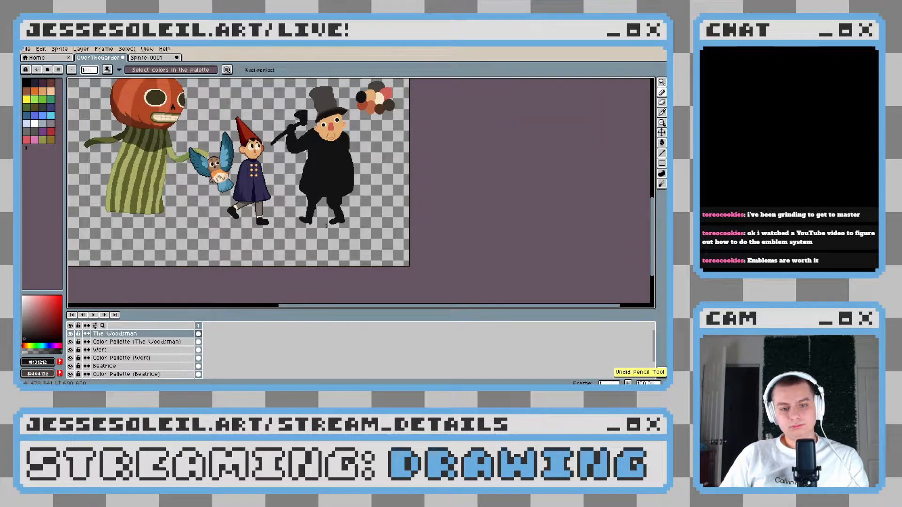
pyautogui.scroll(6, 283, 227)
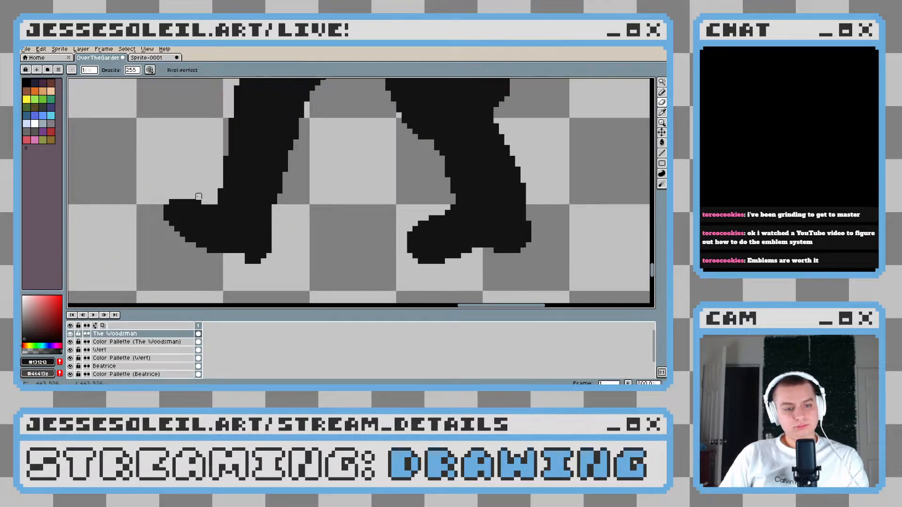
pyautogui.scroll(-6, 285, 218)
pyautogui.scroll(5, 259, 237)
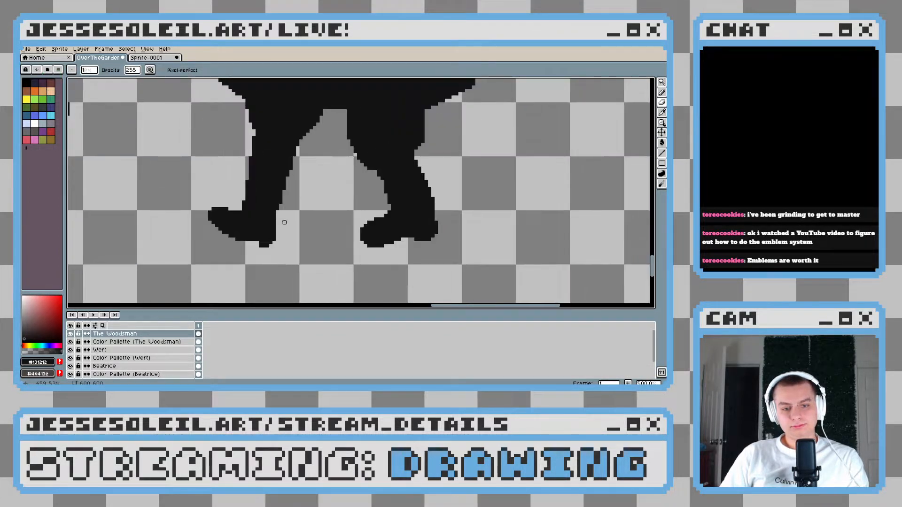
# Try to widen the left boot's heel toward the toe with an extra black pixel
pyautogui.scroll(1, 259, 237)
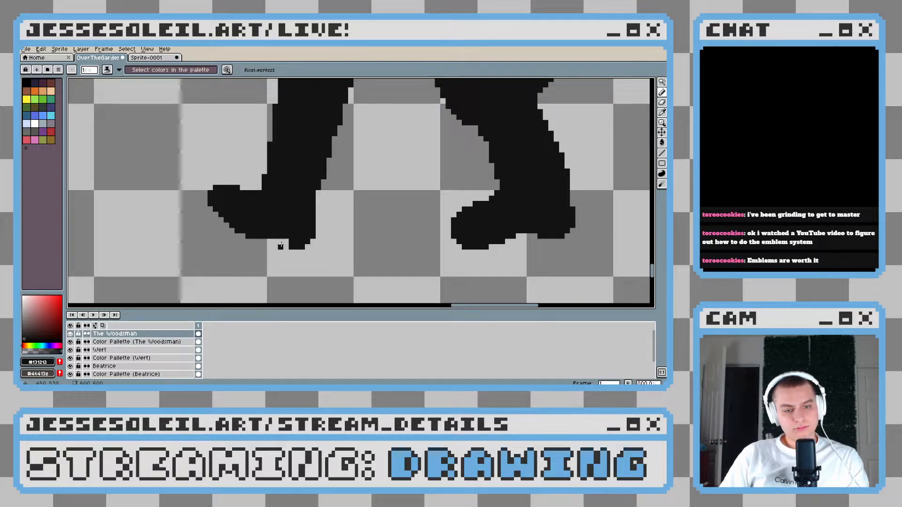
pyautogui.scroll(-6, 280, 247)
pyautogui.scroll(8, 300, 248)
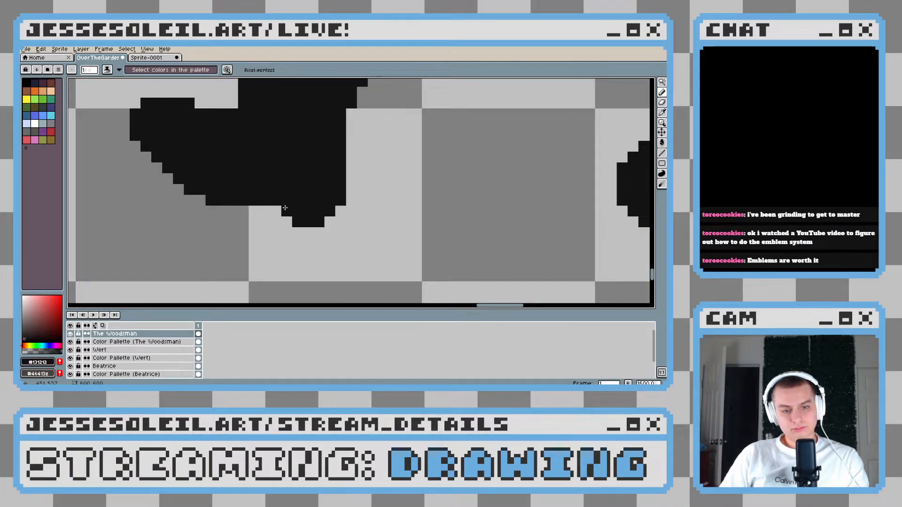
pyautogui.scroll(-8, 285, 208)
pyautogui.hotkey('ctrl', 'z')
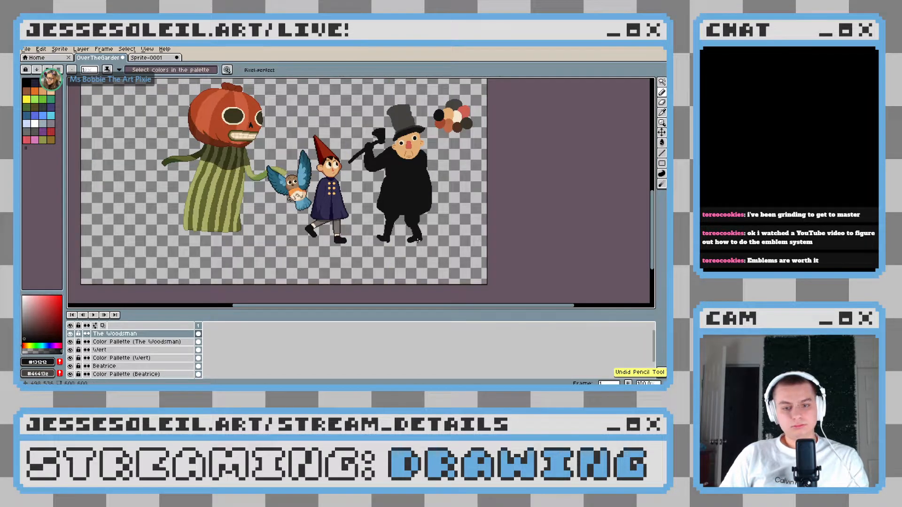
# Add a square black heel to the Woodsman's right boot and erase the lowest row of pixels under its toe
pyautogui.scroll(4, 406, 244)
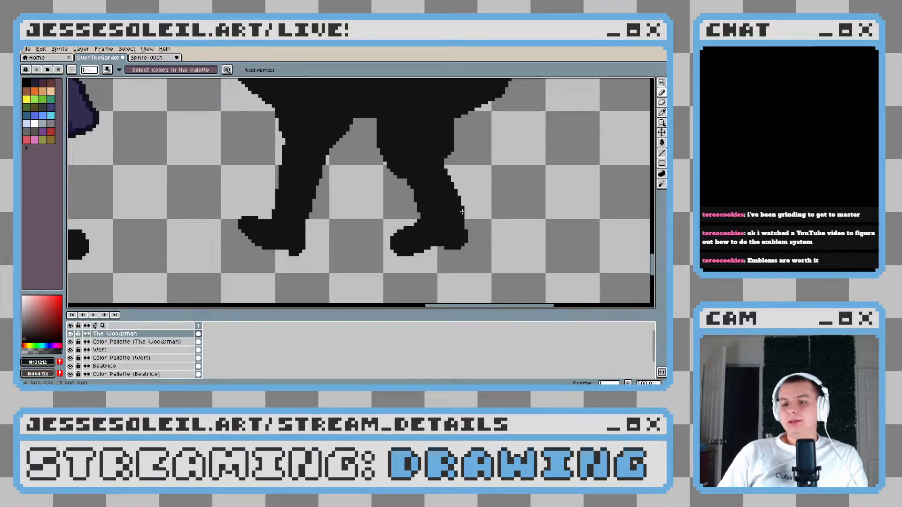
pyautogui.scroll(2, 399, 267)
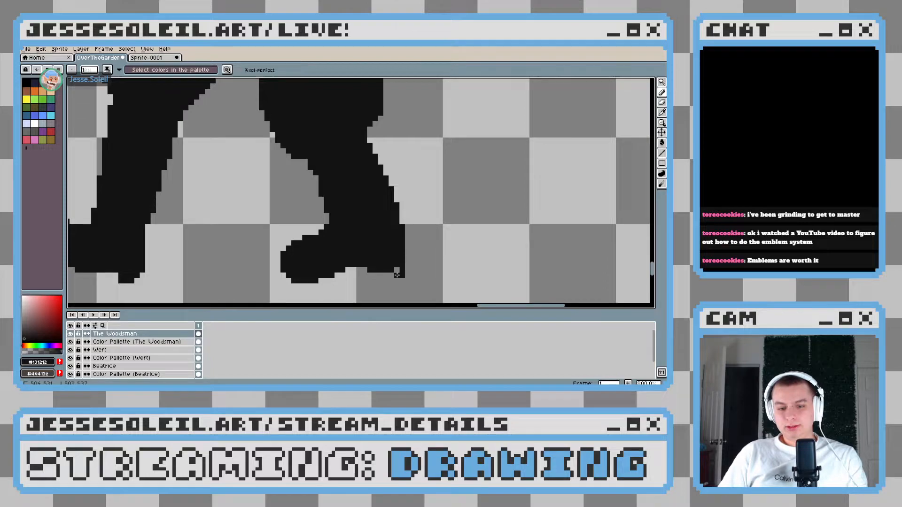
pyautogui.moveTo(343, 270); pyautogui.dragTo(359, 262)
pyautogui.scroll(5, 386, 277)
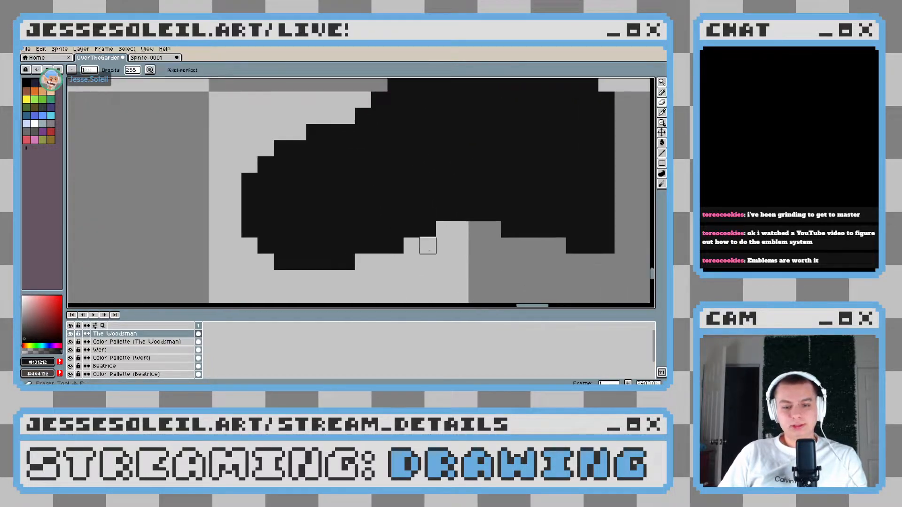
pyautogui.scroll(-6, 394, 228)
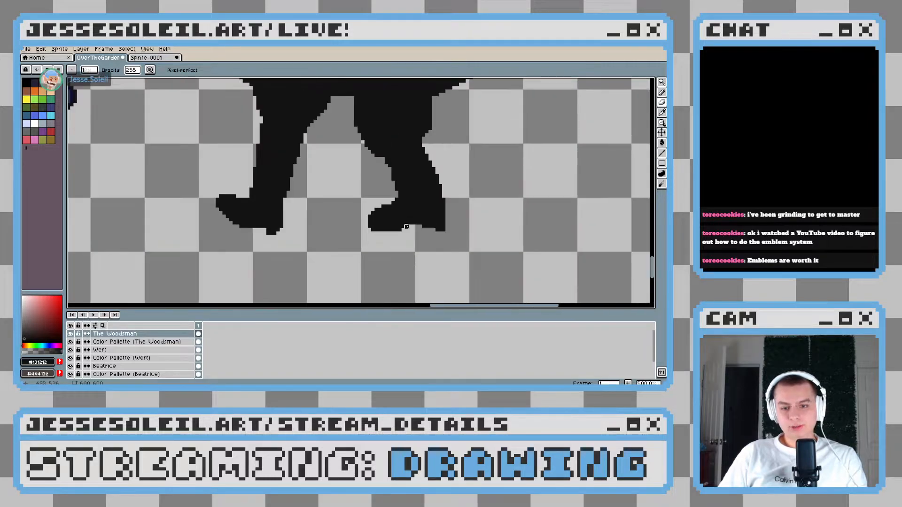
# Widen the right boot's heel by a black pixel toward the toe and round off its back corner
pyautogui.scroll(1, 444, 228)
pyautogui.press('b')
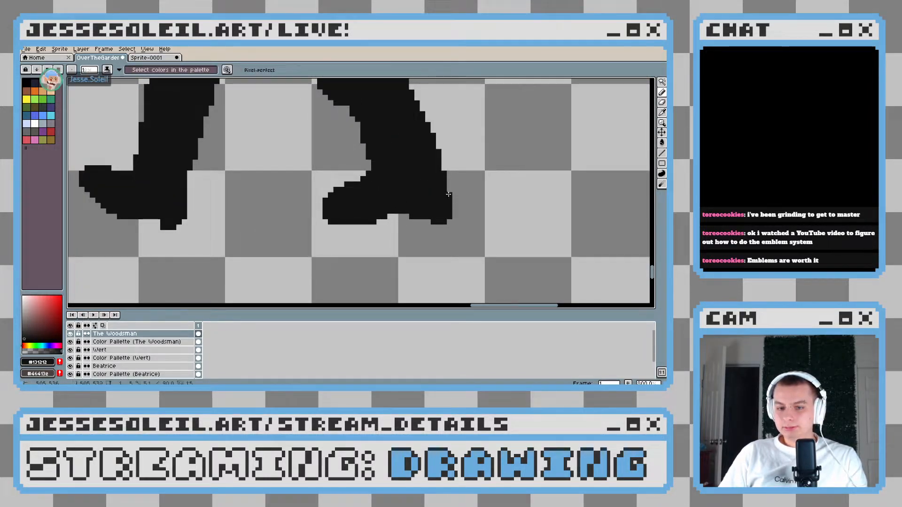
pyautogui.scroll(-3, 463, 256)
pyautogui.scroll(-1, 464, 256)
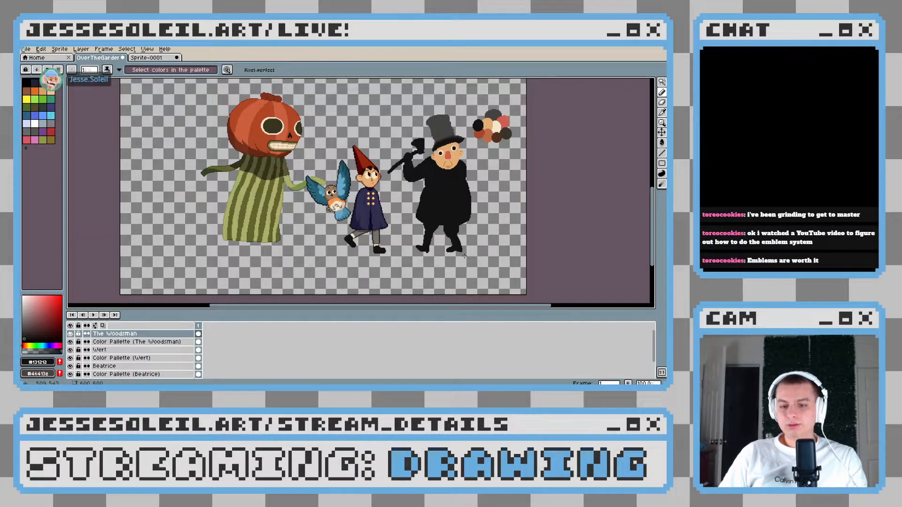
# Erase pixels along the top of the right boot's toe to lower it and sharpen the instep
pyautogui.scroll(4, 463, 256)
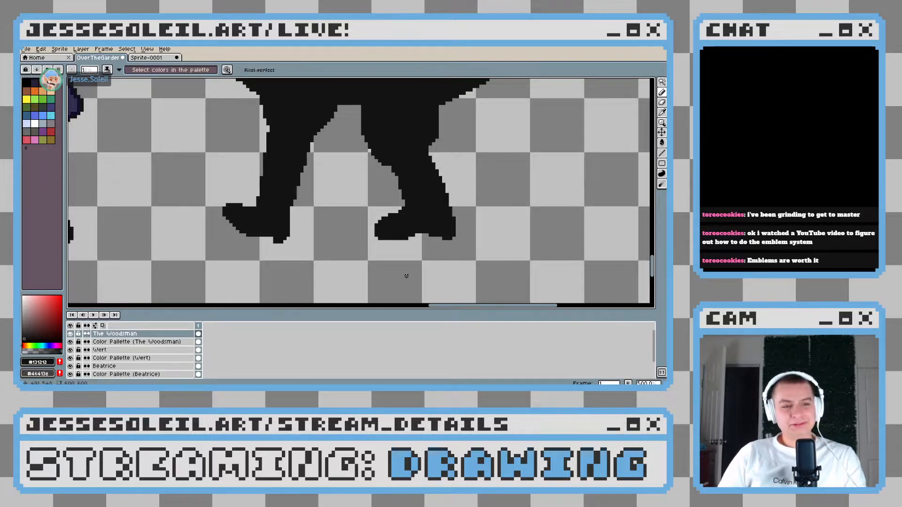
pyautogui.scroll(2, 401, 245)
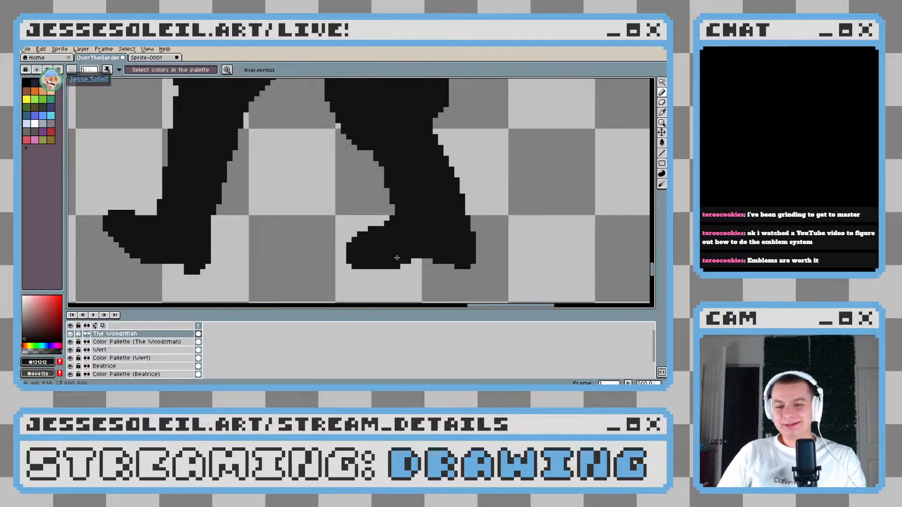
pyautogui.press('e')
pyautogui.moveTo(375, 229); pyautogui.dragTo(433, 261)
pyautogui.press('b')
# Even out the right boot's arch in black and round off the tip of its toe
pyautogui.scroll(-8, 484, 273)
pyautogui.scroll(6, 479, 263)
pyautogui.scroll(3, 389, 258)
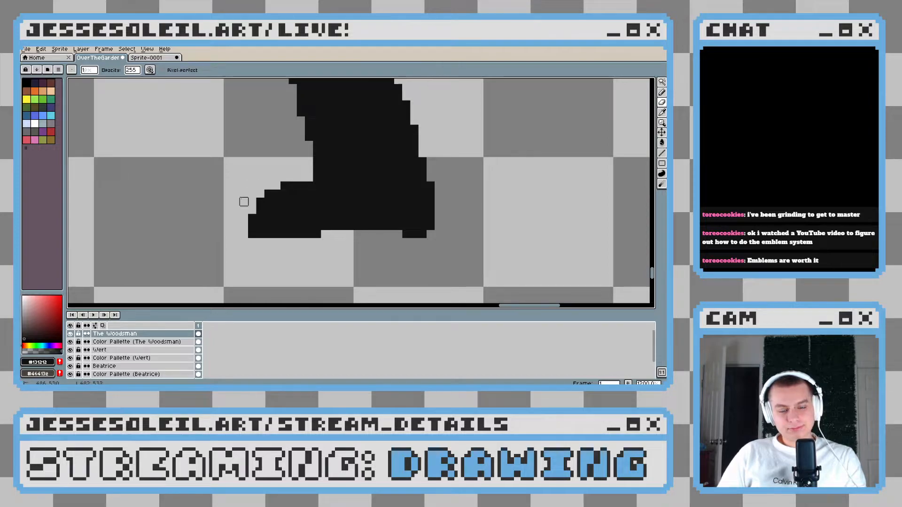
pyautogui.scroll(-3, 284, 247)
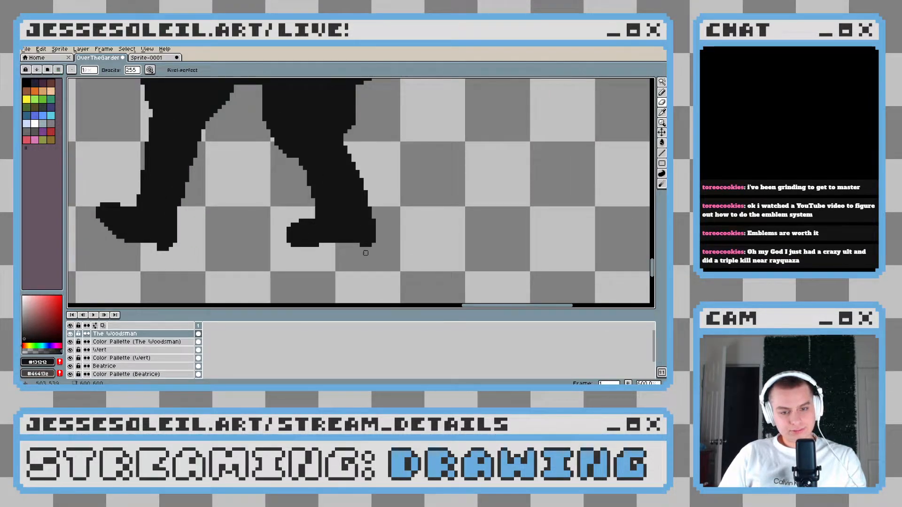
pyautogui.scroll(-2, 365, 250)
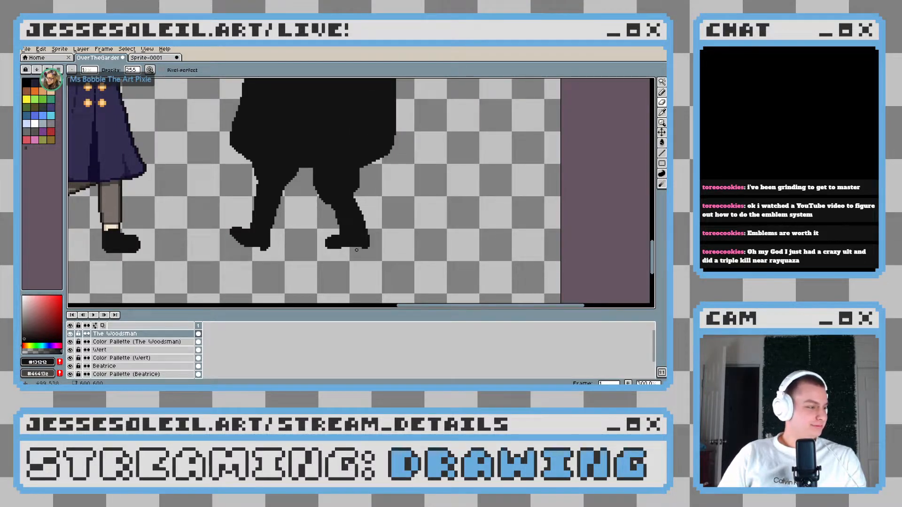
# Extend the front of the right boot's sole downward by two black pixel rows and erase its lower tip corner
pyautogui.scroll(5, 356, 249)
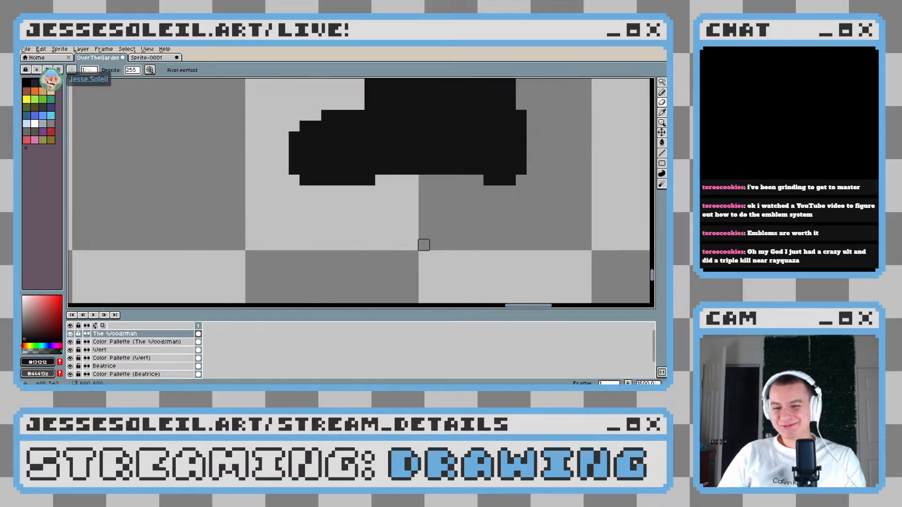
pyautogui.moveTo(422, 162)
pyautogui.mouseDown()
pyautogui.moveTo(329, 201)
pyautogui.moveTo(357, 192)
pyautogui.moveTo(322, 198)
pyautogui.moveTo(312, 188)
pyautogui.mouseUp()
pyautogui.press('e')
pyautogui.click(315, 201)
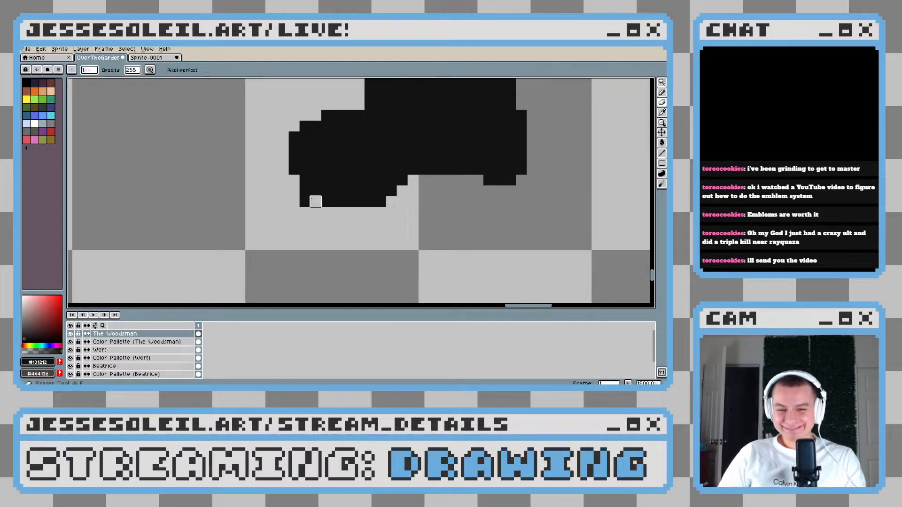
pyautogui.hotkey('ctrl', 'z')
pyautogui.click(305, 202)
# Erase pixels along the top and tip of the right boot's toe to give it a sloped profile
pyautogui.moveTo(349, 105)
pyautogui.mouseDown()
pyautogui.moveTo(315, 115)
pyautogui.moveTo(326, 104)
pyautogui.moveTo(272, 159)
pyautogui.mouseUp()
pyautogui.click(295, 169)
pyautogui.moveTo(399, 152); pyautogui.dragTo(375, 258)
pyautogui.scroll(-6, 374, 258)
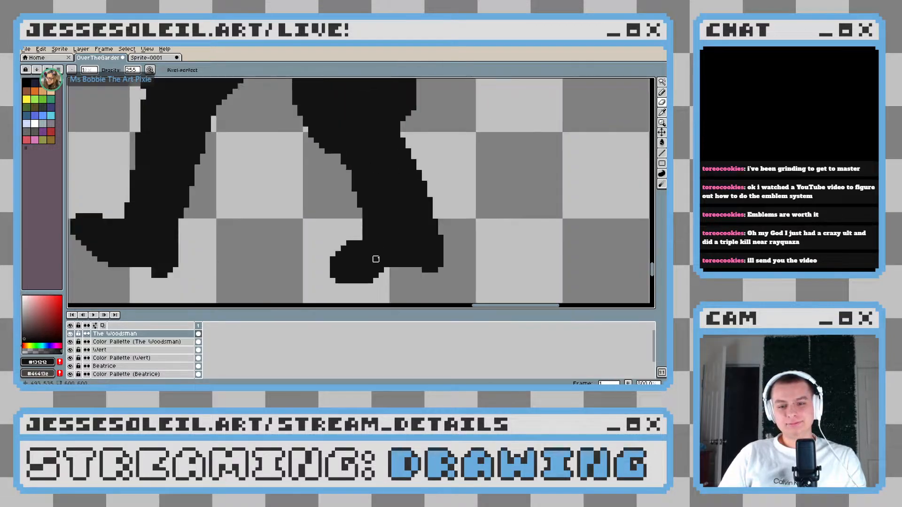
# Fill in the right boot's instep in black and add a short black row beneath the front of the arch
pyautogui.scroll(5, 388, 258)
pyautogui.press('b')
pyautogui.click(275, 226)
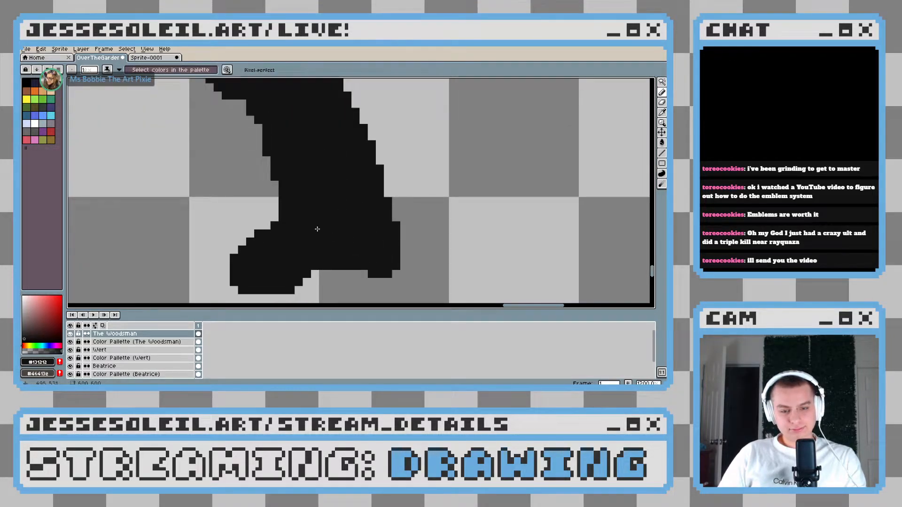
pyautogui.moveTo(314, 274); pyautogui.dragTo(335, 268)
pyautogui.scroll(-8, 298, 281)
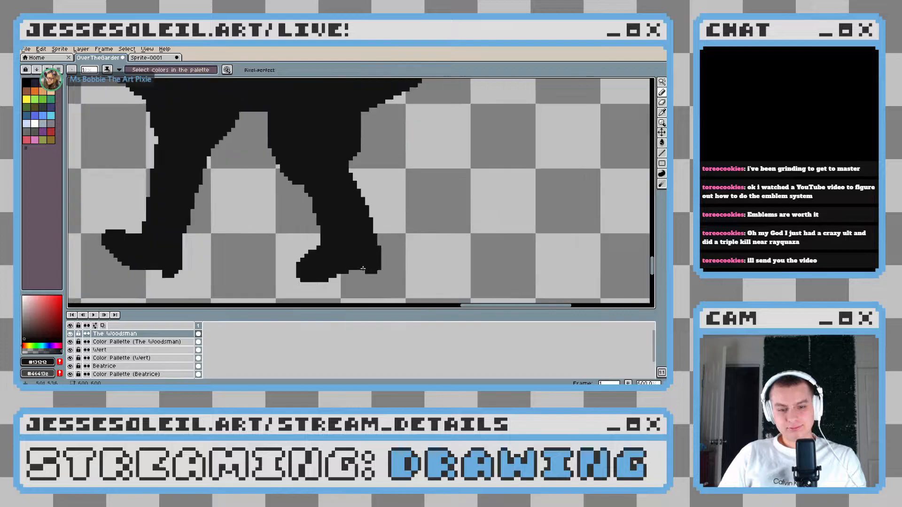
# Draw an upturned black tip on the right boot's toe and round off its corners
pyautogui.scroll(2, 394, 267)
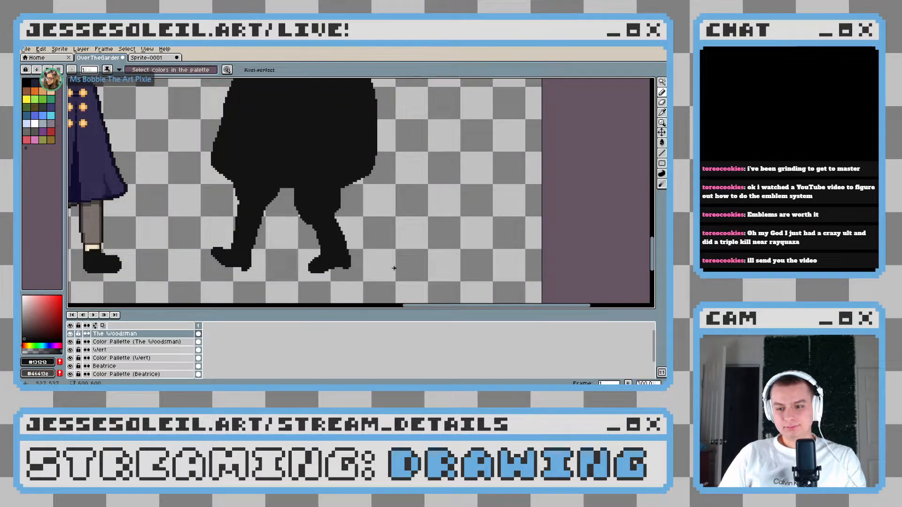
pyautogui.scroll(1, 361, 237)
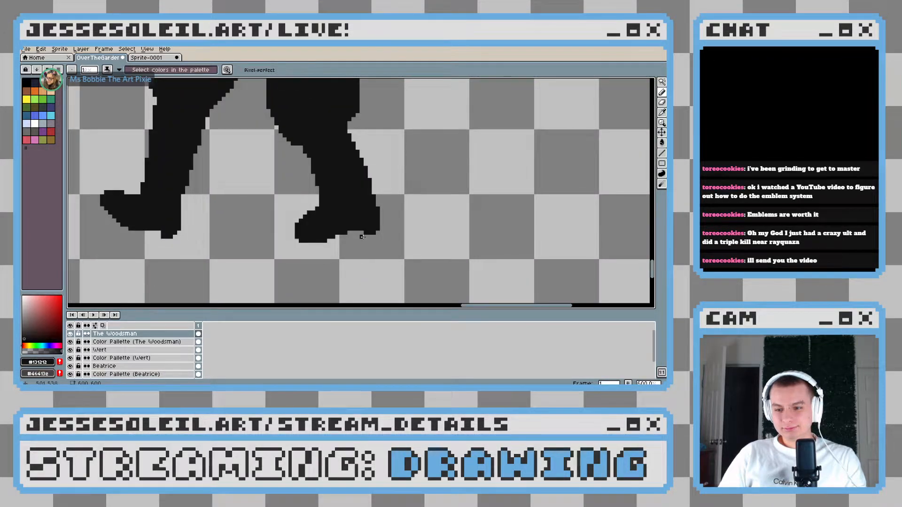
pyautogui.scroll(4, 324, 230)
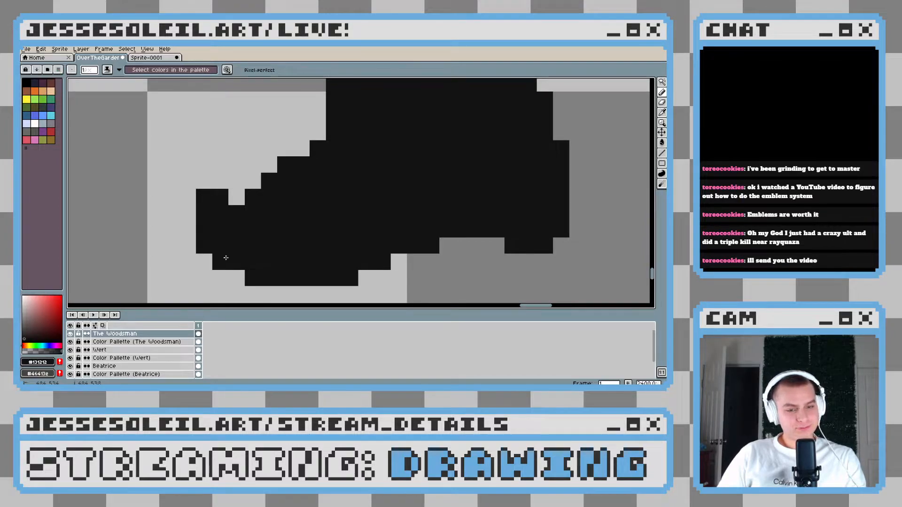
pyautogui.moveTo(188, 213)
pyautogui.mouseDown()
pyautogui.moveTo(188, 240)
pyautogui.moveTo(230, 277)
pyautogui.mouseUp()
pyautogui.moveTo(230, 277); pyautogui.dragTo(192, 270)
pyautogui.scroll(-8, 417, 250)
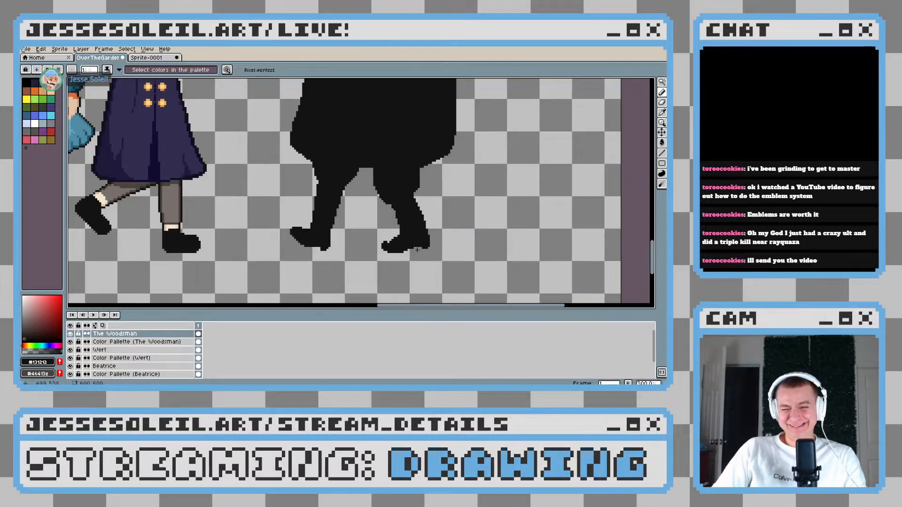
# Erase pixels behind the right boot's upturned toe tip to widen the dip and lower the instep
pyautogui.scroll(8, 417, 250)
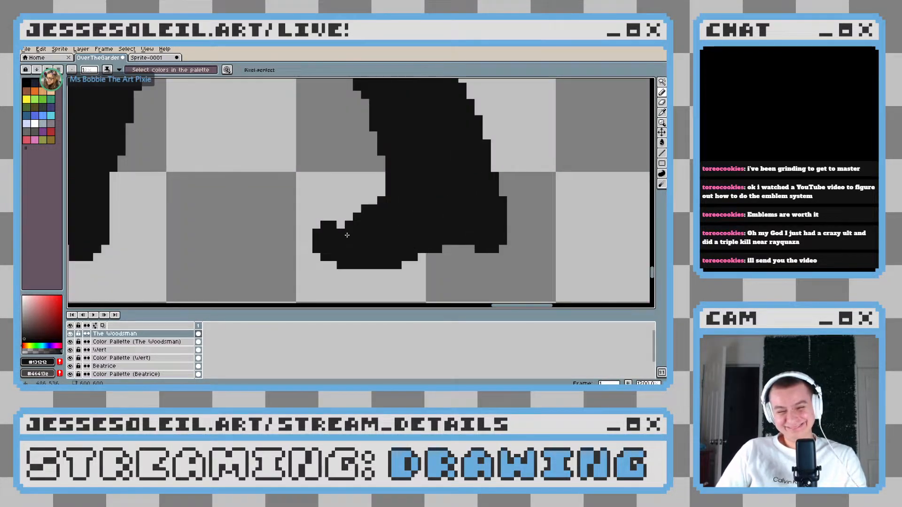
pyautogui.press('e')
pyautogui.moveTo(355, 221); pyautogui.dragTo(403, 172)
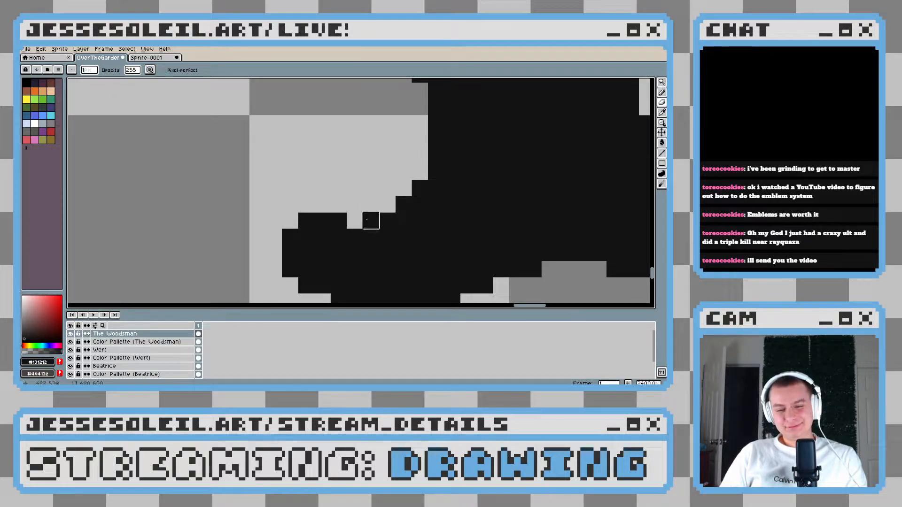
pyautogui.scroll(-6, 463, 228)
pyautogui.scroll(5, 462, 228)
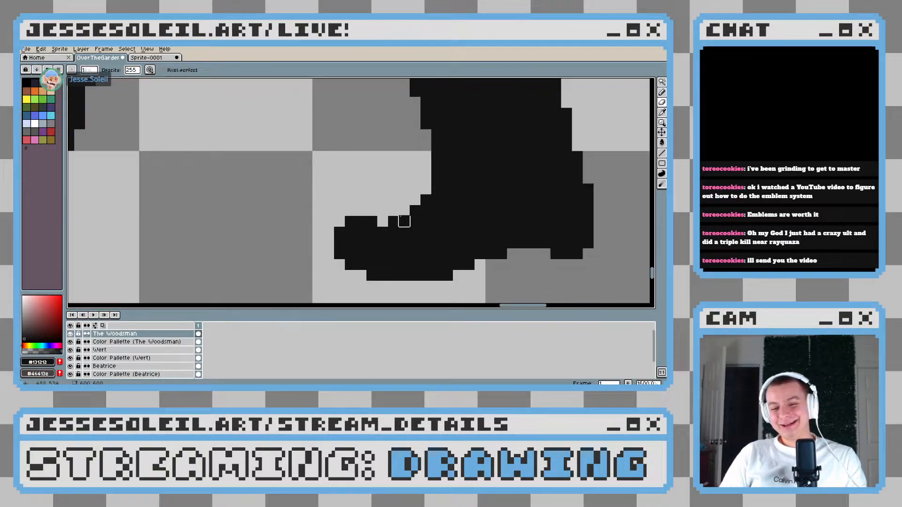
pyautogui.moveTo(413, 211); pyautogui.dragTo(436, 200)
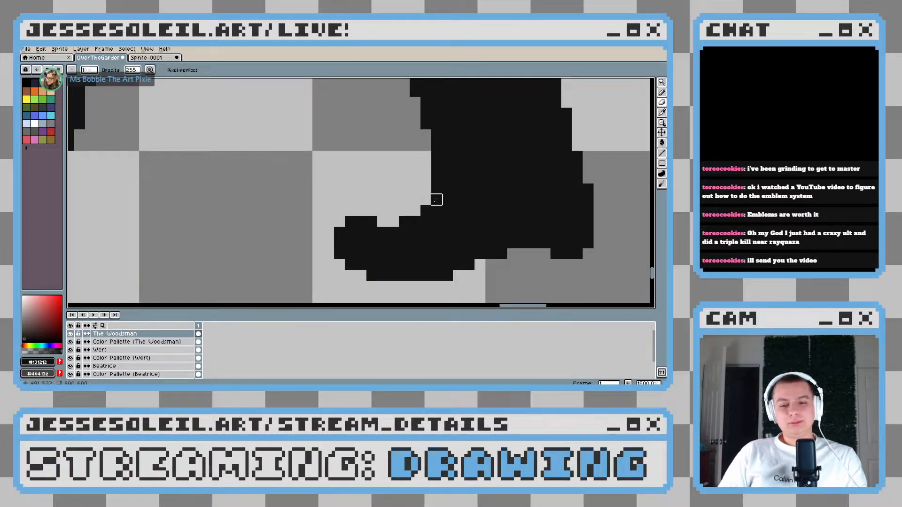
# Erase pixels along the front of the right ankle to slant it inward above the boot
pyautogui.scroll(-5, 284, 231)
pyautogui.scroll(4, 334, 232)
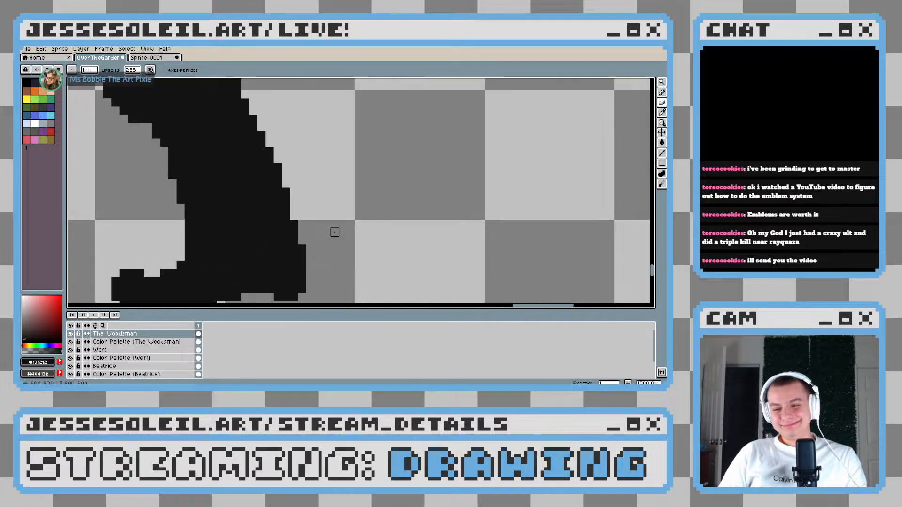
pyautogui.moveTo(325, 212); pyautogui.dragTo(333, 210)
pyautogui.moveTo(238, 196); pyautogui.dragTo(238, 211)
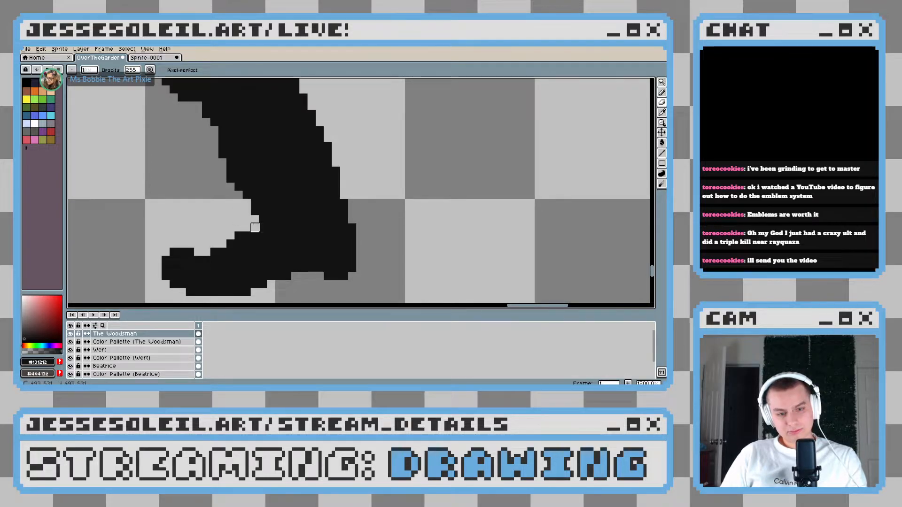
pyautogui.scroll(-8, 239, 235)
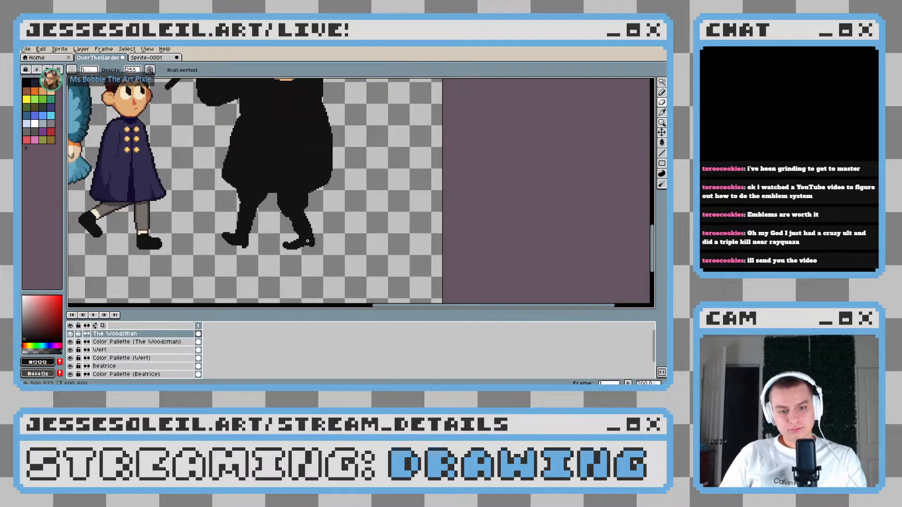
# Thicken the top of the right boot's toe and instep by one row of black pixels
pyautogui.press('i')
pyautogui.scroll(11, 297, 247)
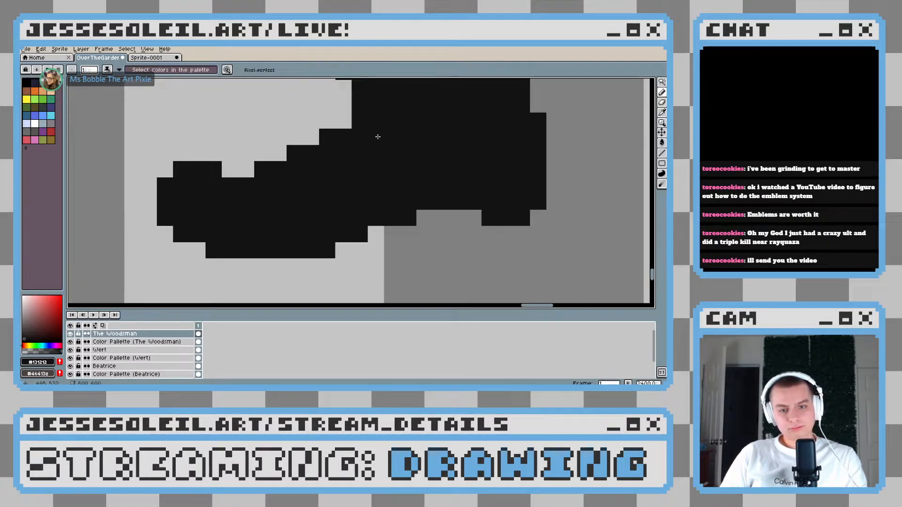
pyautogui.moveTo(367, 108)
pyautogui.mouseDown()
pyautogui.moveTo(244, 169)
pyautogui.moveTo(222, 171)
pyautogui.moveTo(222, 153)
pyautogui.moveTo(185, 157)
pyautogui.moveTo(218, 185)
pyautogui.mouseUp()
pyautogui.click(204, 160)
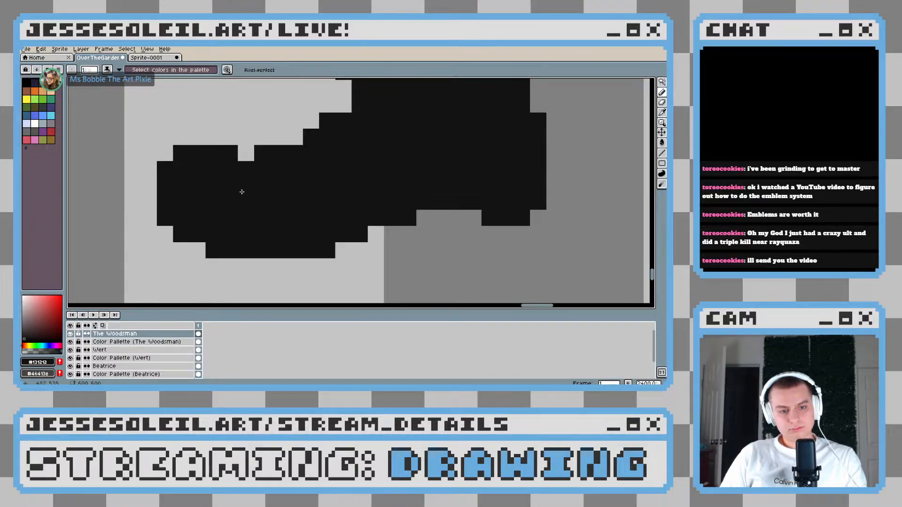
pyautogui.scroll(-5, 370, 228)
# Select the right boot's toe and shift it about three pixels toward the heel to shorten the foot
pyautogui.scroll(-4, 370, 228)
pyautogui.scroll(3, 302, 230)
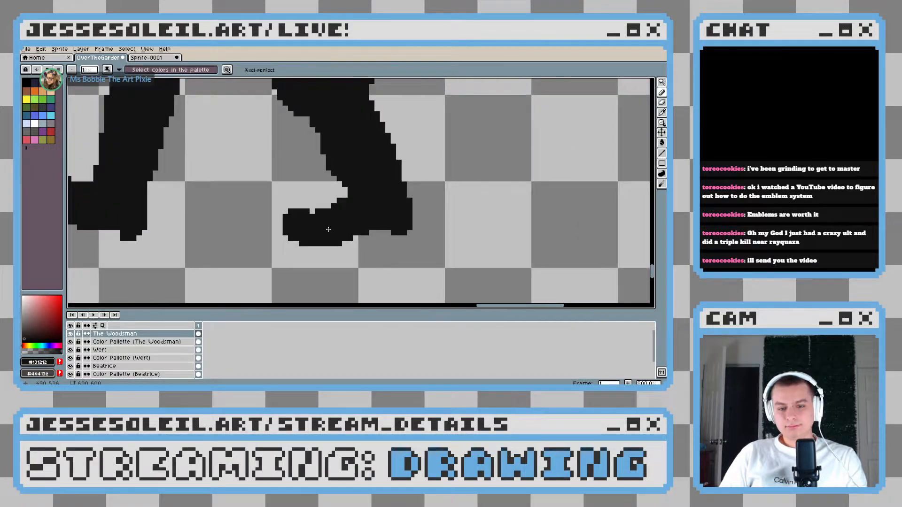
pyautogui.click(662, 82)
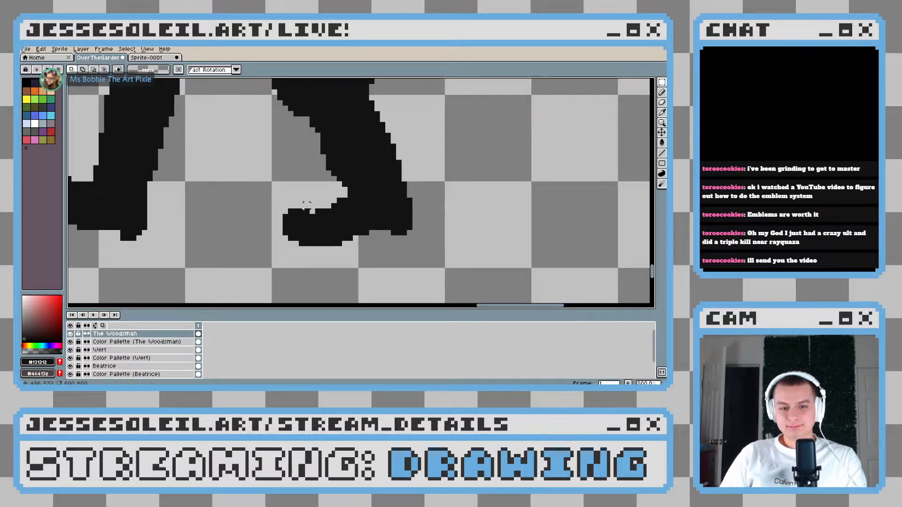
pyautogui.moveTo(287, 192); pyautogui.dragTo(349, 253)
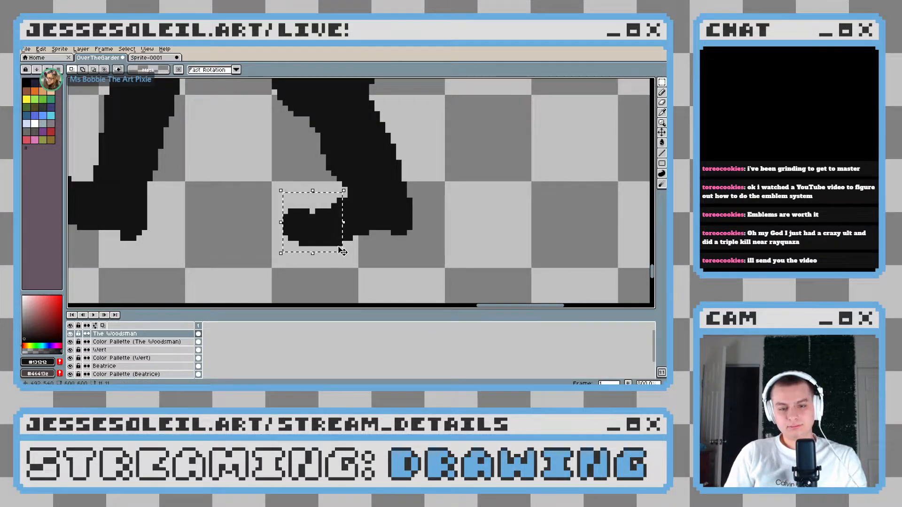
pyautogui.hotkey('ctrl', 'd')
pyautogui.scroll(-3, 337, 249)
pyautogui.scroll(3, 336, 249)
pyautogui.moveTo(273, 200); pyautogui.dragTo(334, 237)
pyautogui.hotkey('ctrl', 'd')
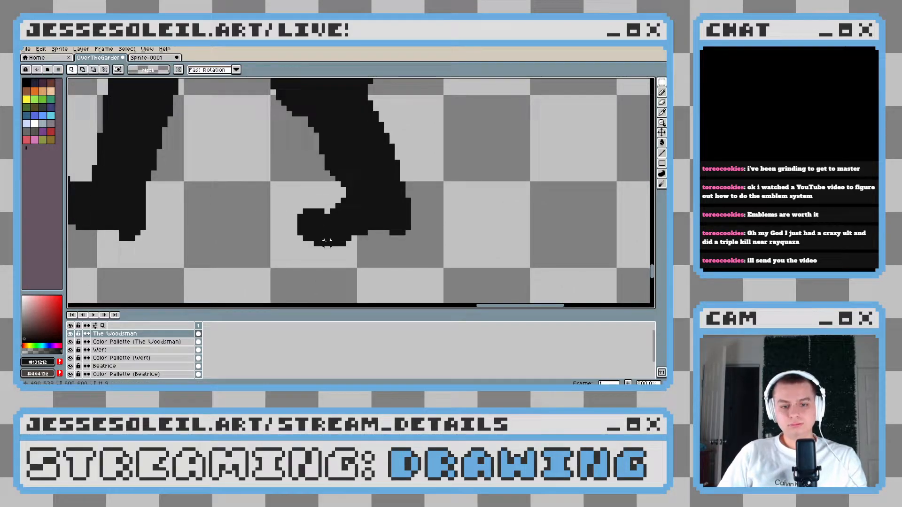
# Fill a pixel beneath the right boot's arch and erase the toe's raised bump to form a tapered slope
pyautogui.scroll(-3, 385, 255)
pyautogui.scroll(-4, 385, 255)
pyautogui.scroll(7, 338, 246)
pyautogui.press('b')
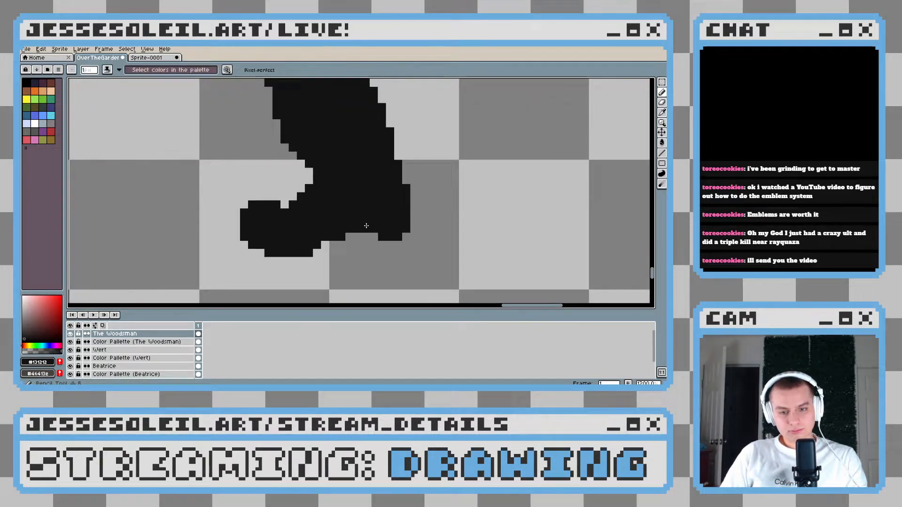
pyautogui.press('e')
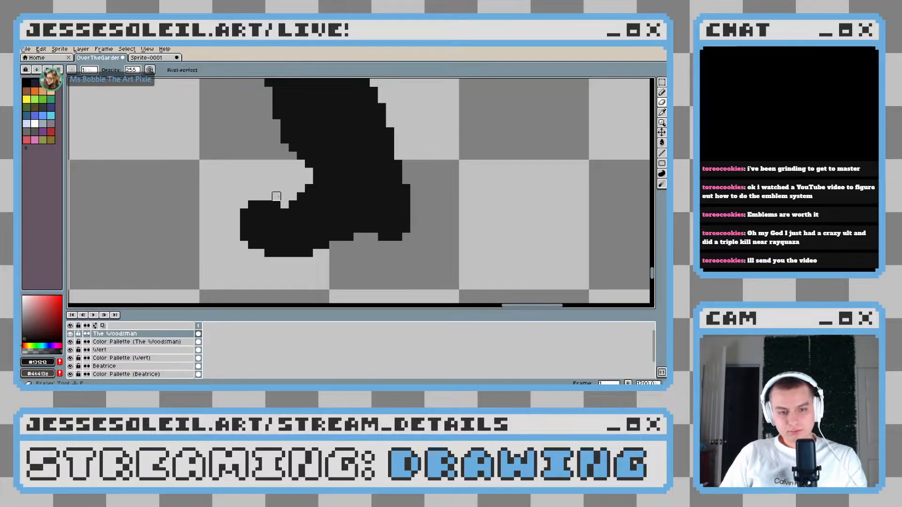
pyautogui.moveTo(279, 216); pyautogui.dragTo(259, 205)
pyautogui.scroll(-3, 277, 221)
pyautogui.scroll(3, 241, 203)
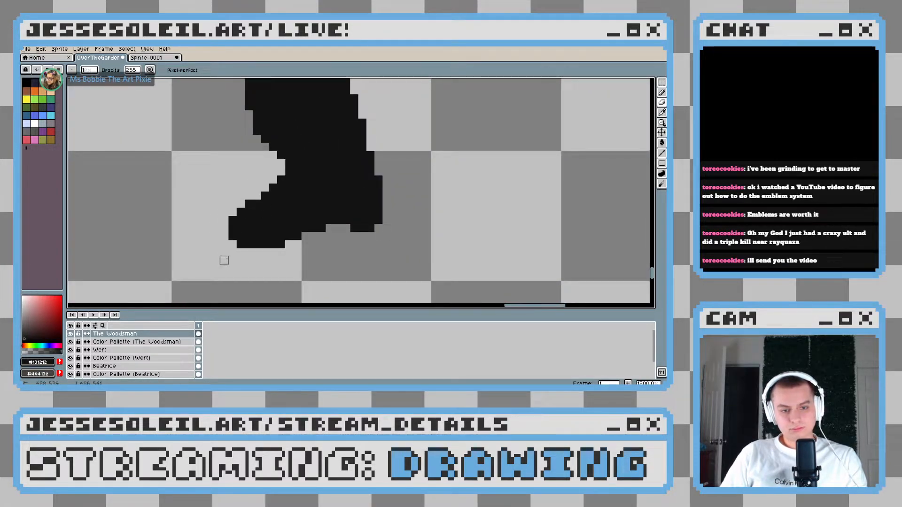
pyautogui.scroll(-3, 363, 252)
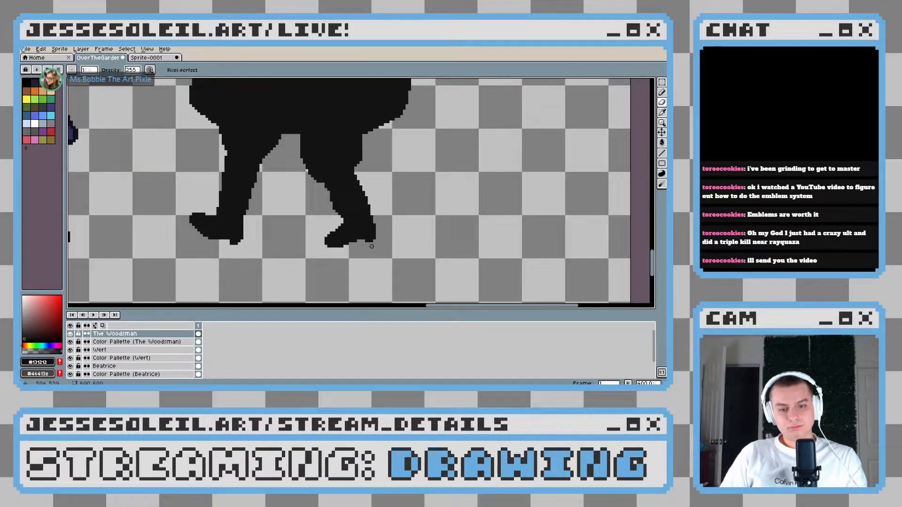
# Erase pixels along the front of the right shin to straighten its slope from knee to ankle
pyautogui.scroll(-3, 372, 246)
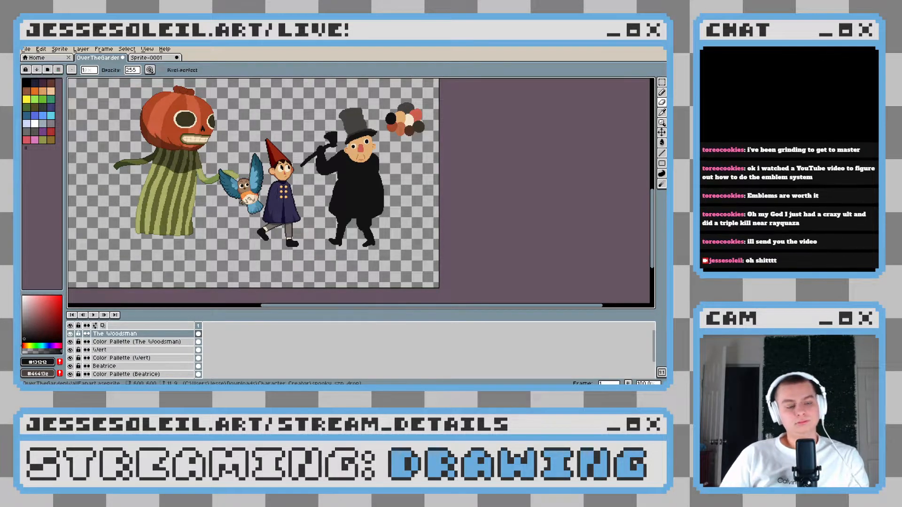
pyautogui.moveTo(393, 240); pyautogui.dragTo(363, 241)
pyautogui.scroll(3, 362, 242)
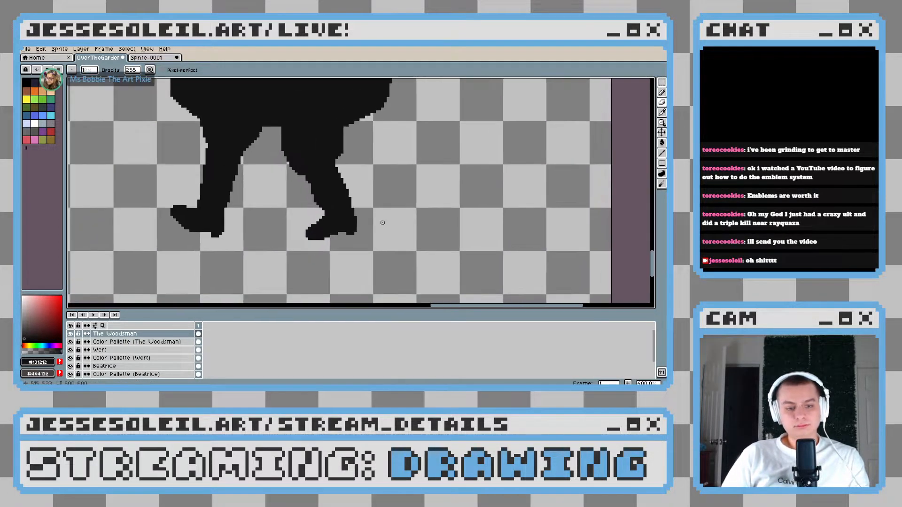
pyautogui.scroll(-2, 377, 246)
pyautogui.scroll(4, 308, 213)
pyautogui.press('e')
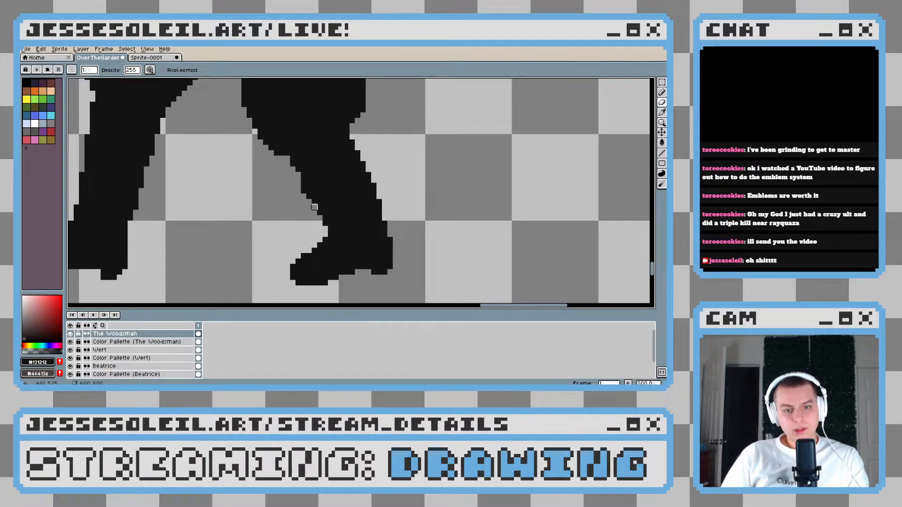
# Adjust the back of the right leg with black pixels at the calf just below the knee
pyautogui.scroll(-5, 362, 224)
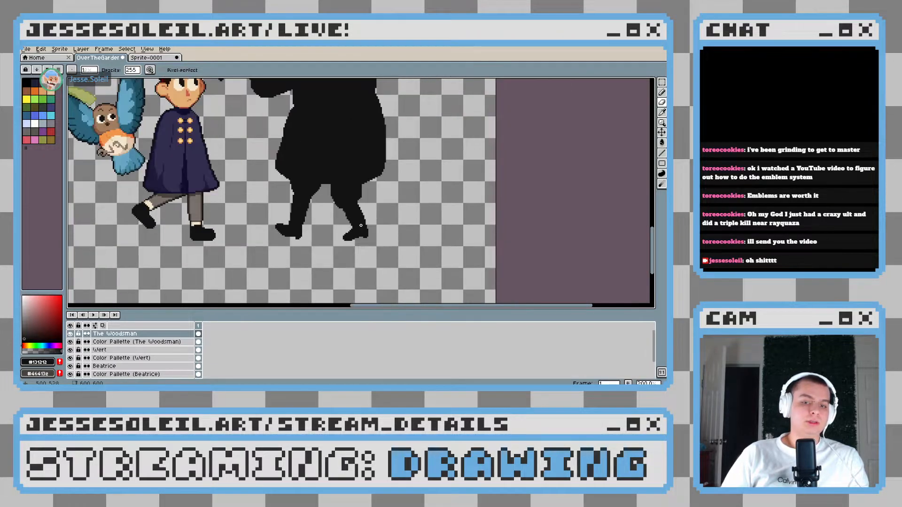
pyautogui.scroll(5, 361, 225)
pyautogui.press('b')
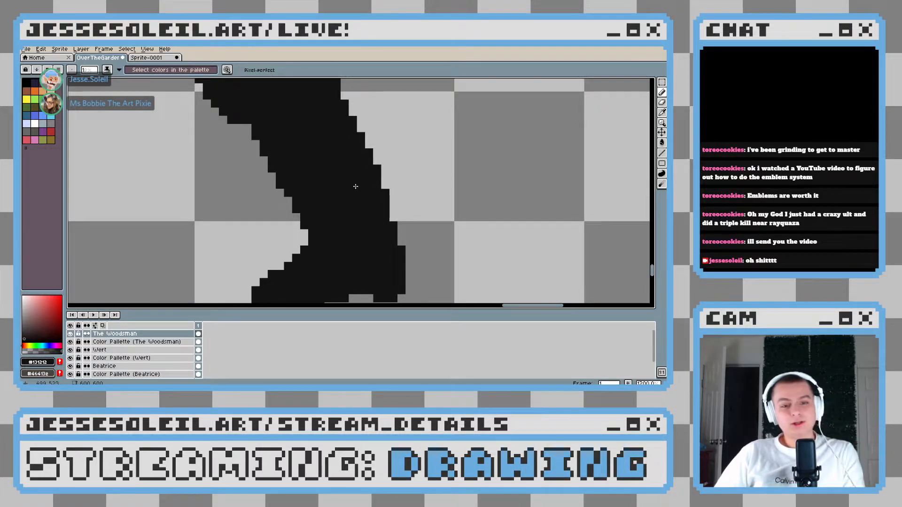
pyautogui.scroll(-3, 356, 186)
pyautogui.scroll(3, 367, 234)
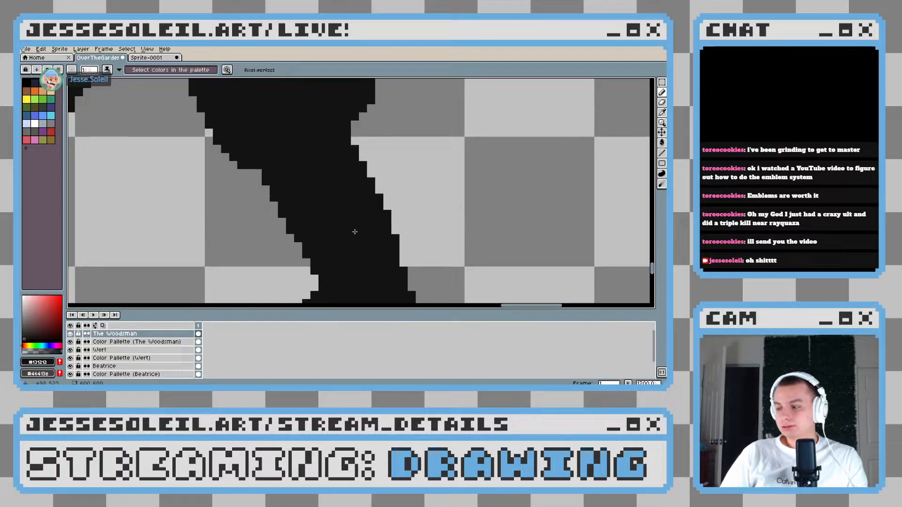
pyautogui.scroll(-3, 383, 206)
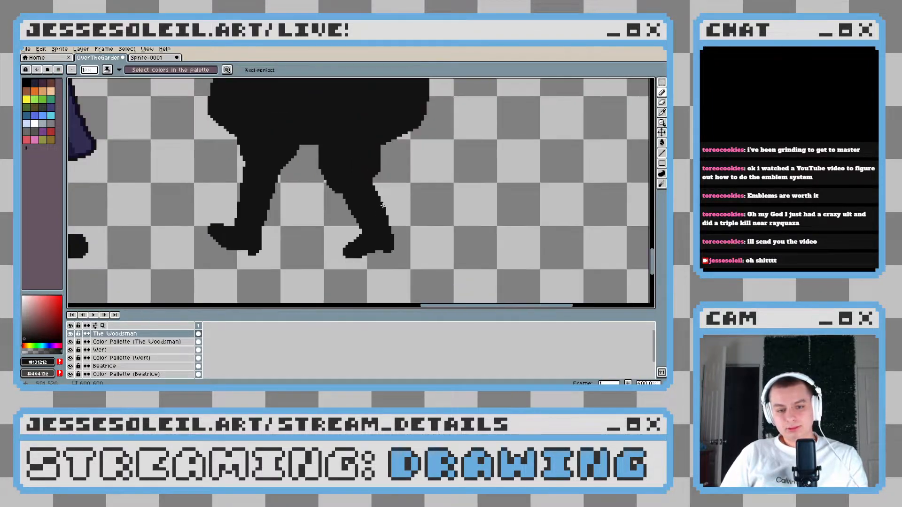
pyautogui.scroll(5, 418, 171)
pyautogui.scroll(-3, 418, 171)
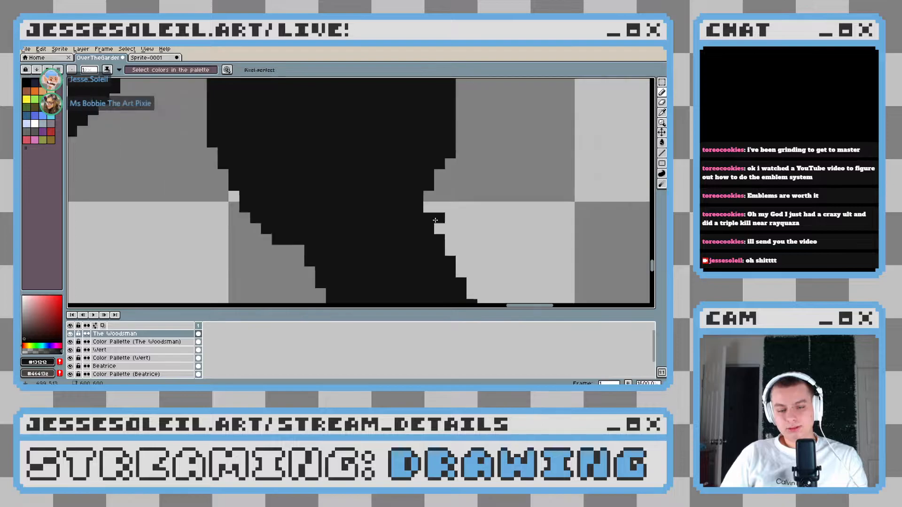
pyautogui.scroll(-1, 446, 223)
pyautogui.scroll(1, 427, 209)
pyautogui.scroll(-4, 447, 144)
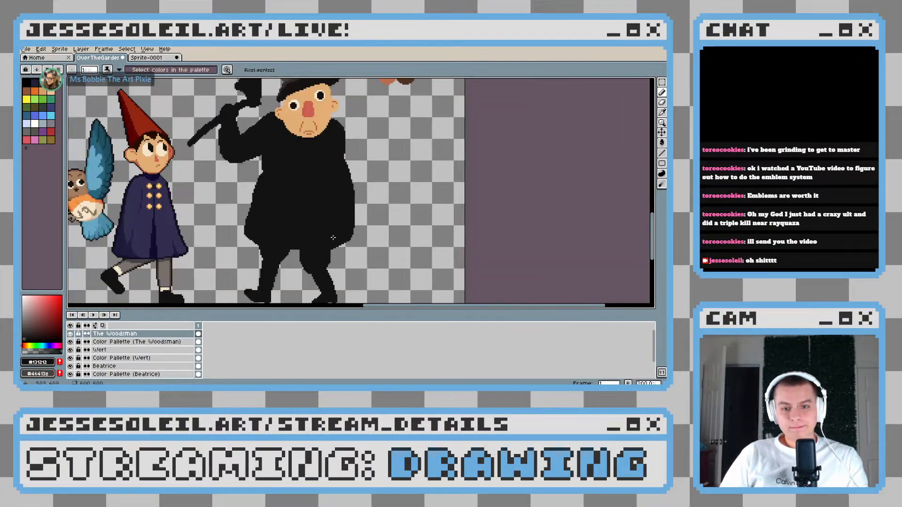
# Sample the dark grey from the Woodsman's colour swatches and select his black silhouette
pyautogui.press('i')
pyautogui.click(357, 123)
pyautogui.scroll(4, 334, 280)
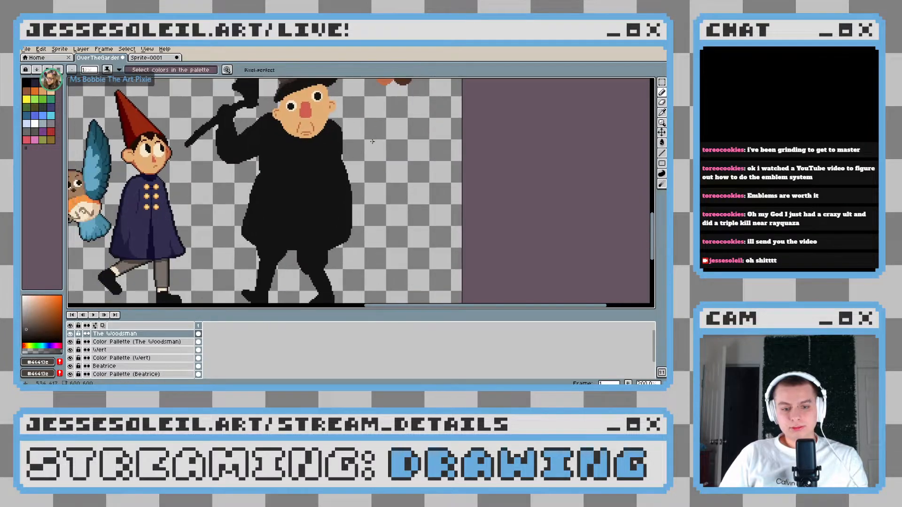
pyautogui.click(662, 83)
pyautogui.click(652, 83)
pyautogui.click(276, 141)
# Paint thick dark grey bands across both upper legs with an enlarged round brush, keeping within the silhouette selection
pyautogui.press('b')
pyautogui.press('+')
pyautogui.press('+')
pyautogui.press('+')
pyautogui.press('+')
pyautogui.press('+')
pyautogui.press('+')
pyautogui.press('+')
pyautogui.press('+')
pyautogui.press('+')
pyautogui.press('+')
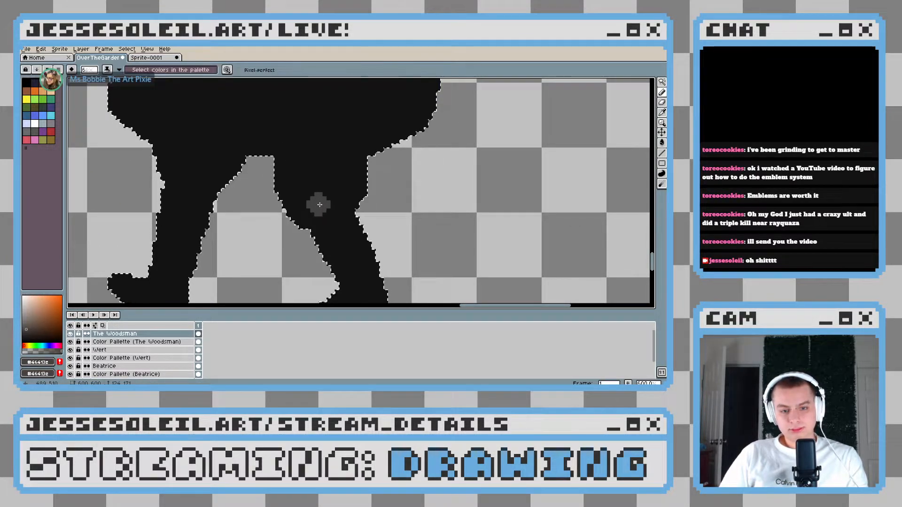
pyautogui.moveTo(365, 179)
pyautogui.mouseDown()
pyautogui.moveTo(291, 207)
pyautogui.moveTo(341, 193)
pyautogui.moveTo(312, 207)
pyautogui.mouseUp()
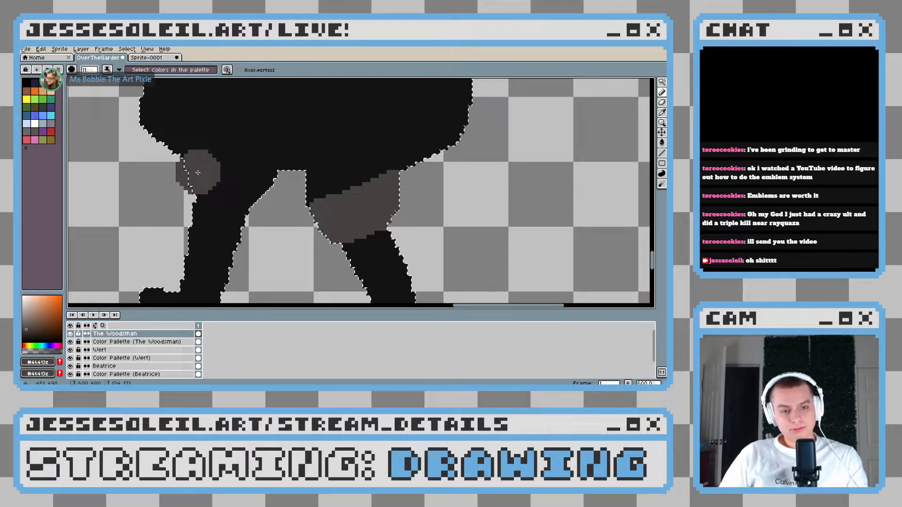
pyautogui.moveTo(194, 174); pyautogui.dragTo(292, 191)
pyautogui.scroll(-3, 337, 212)
pyautogui.scroll(-2, 357, 220)
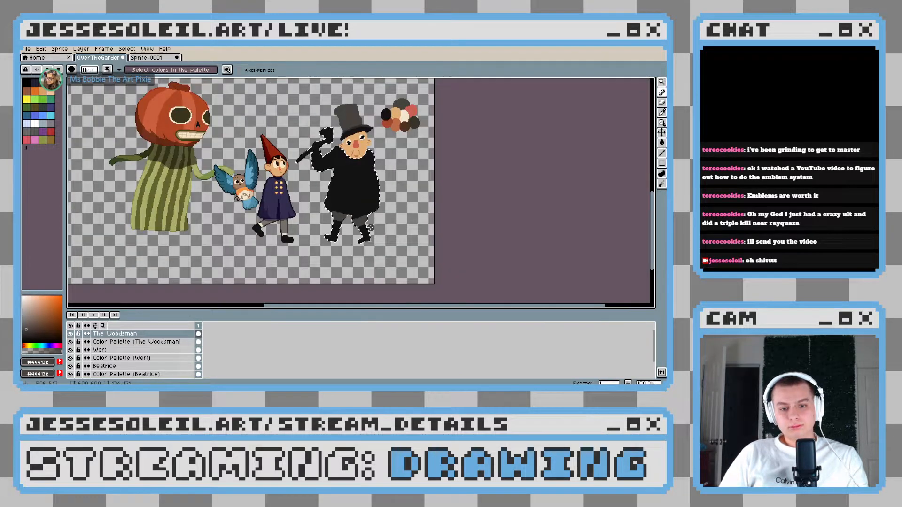
# Extend the grey trouser areas up both thighs into the lower coat so they join between the legs
pyautogui.scroll(3, 359, 211)
pyautogui.moveTo(346, 184)
pyautogui.mouseDown()
pyautogui.moveTo(277, 185)
pyautogui.moveTo(352, 187)
pyautogui.moveTo(349, 218)
pyautogui.mouseUp()
pyautogui.moveTo(248, 171)
pyautogui.mouseDown()
pyautogui.moveTo(254, 203)
pyautogui.moveTo(260, 194)
pyautogui.moveTo(250, 205)
pyautogui.moveTo(220, 196)
pyautogui.moveTo(220, 185)
pyautogui.moveTo(273, 182)
pyautogui.moveTo(264, 179)
pyautogui.moveTo(287, 210)
pyautogui.moveTo(329, 213)
pyautogui.moveTo(309, 211)
pyautogui.moveTo(331, 226)
pyautogui.moveTo(366, 222)
pyautogui.moveTo(230, 188)
pyautogui.moveTo(249, 175)
pyautogui.mouseUp()
pyautogui.moveTo(319, 200); pyautogui.dragTo(317, 228)
pyautogui.scroll(-1, 317, 229)
pyautogui.scroll(-3, 317, 228)
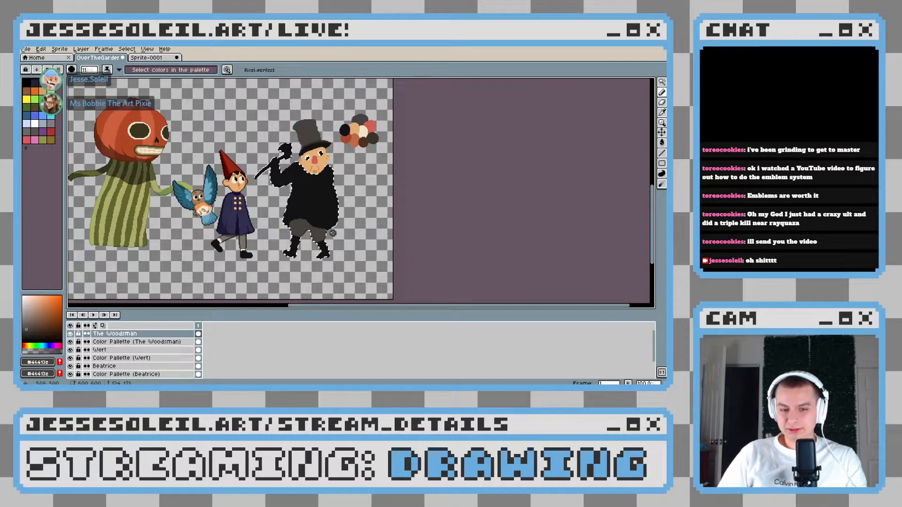
# Sample the dark brown swatch (#3a3329) and fill the grey trousers with it
pyautogui.scroll(4, 342, 231)
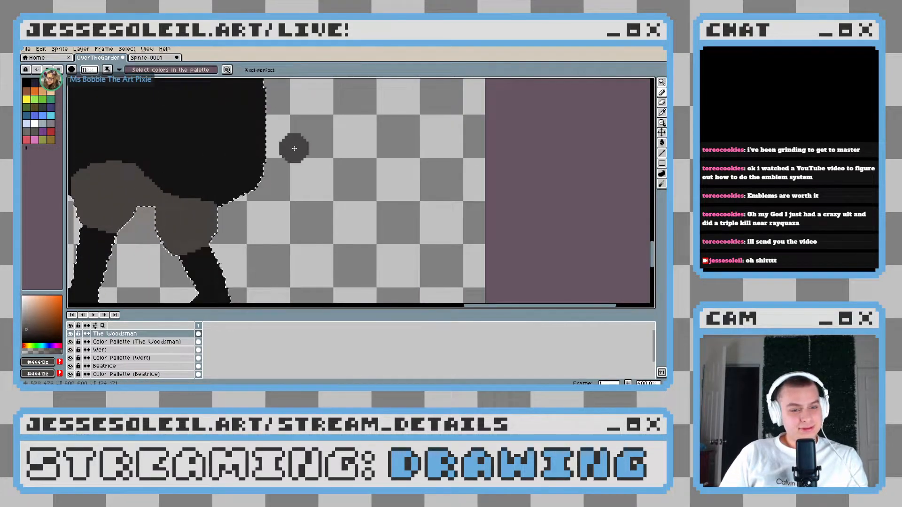
pyautogui.scroll(-2, 296, 148)
pyautogui.moveTo(317, 154); pyautogui.dragTo(318, 197)
pyautogui.moveTo(320, 137)
pyautogui.mouseDown()
pyautogui.moveTo(321, 188)
pyautogui.moveTo(316, 173)
pyautogui.mouseUp()
pyautogui.press('g')
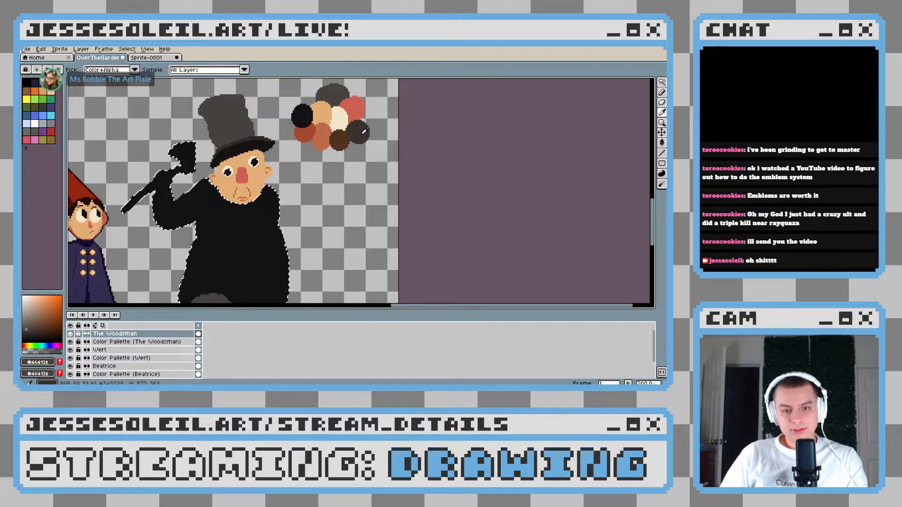
pyautogui.keyDown('alt'); pyautogui.click(358, 133); pyautogui.keyUp('alt')
pyautogui.moveTo(303, 226); pyautogui.dragTo(331, 163)
pyautogui.click(278, 257)
pyautogui.scroll(-3, 312, 252)
pyautogui.scroll(3, 313, 252)
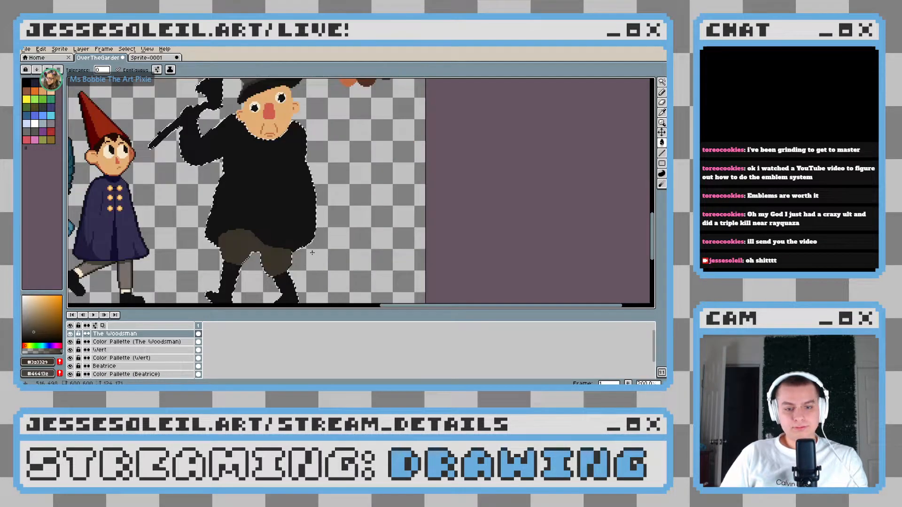
# Sample the dark grey swatch and paint the coat's hem over the left thigh, leaving a pointed opening between the legs
pyautogui.press('b')
pyautogui.moveTo(327, 125); pyautogui.dragTo(329, 184)
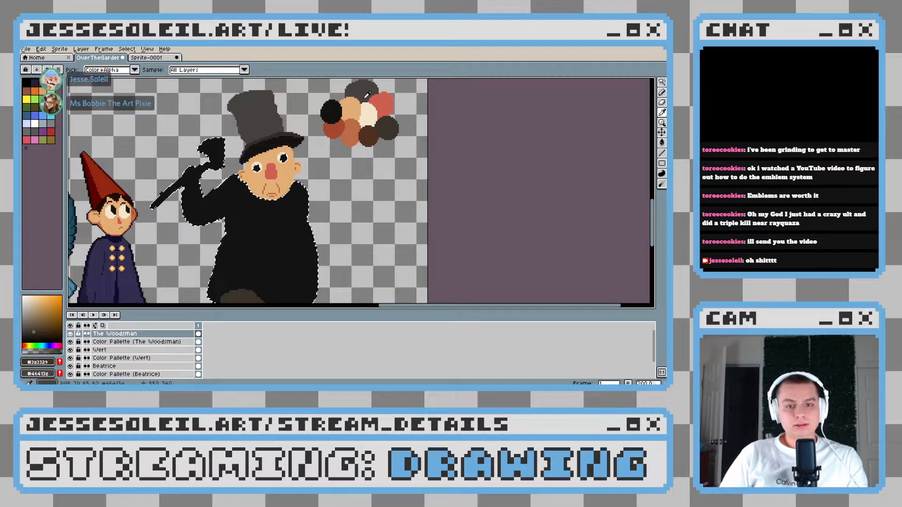
pyautogui.keyDown('alt'); pyautogui.click(360, 90); pyautogui.keyUp('alt')
pyautogui.moveTo(283, 244); pyautogui.dragTo(286, 216)
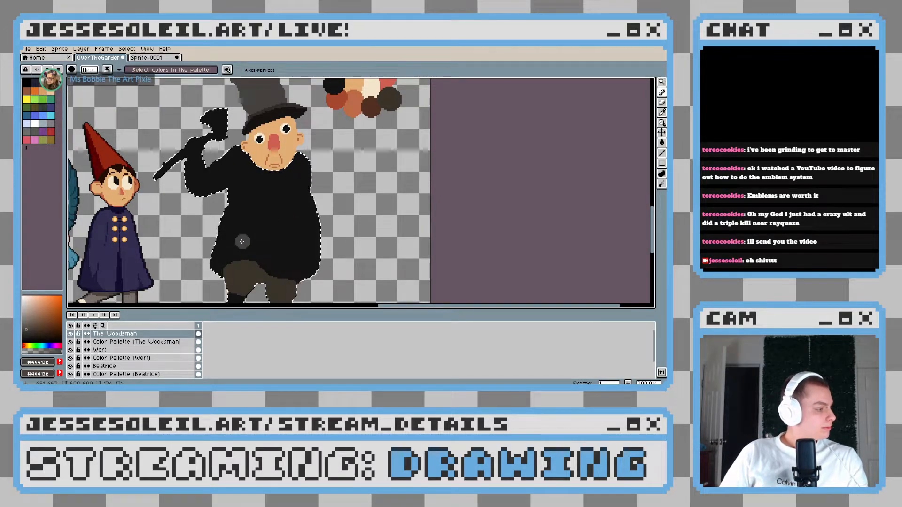
pyautogui.scroll(3, 242, 241)
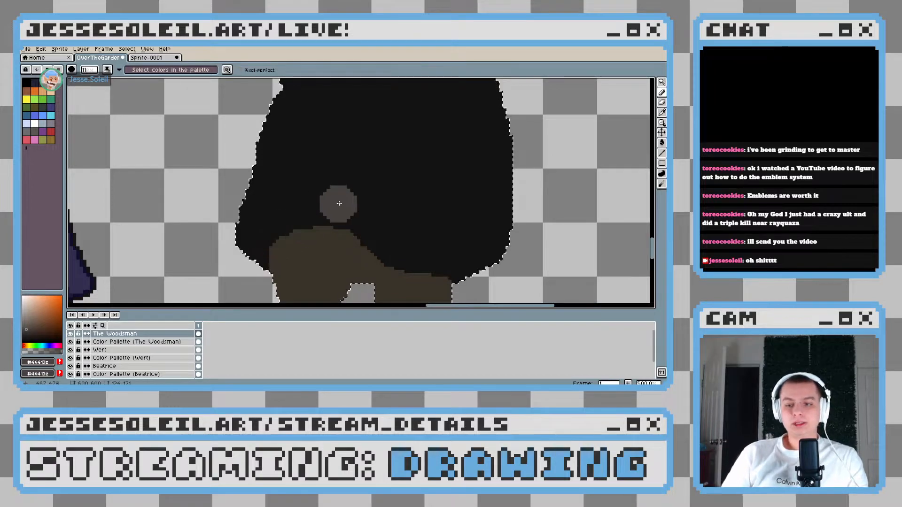
pyautogui.moveTo(335, 201); pyautogui.dragTo(326, 171)
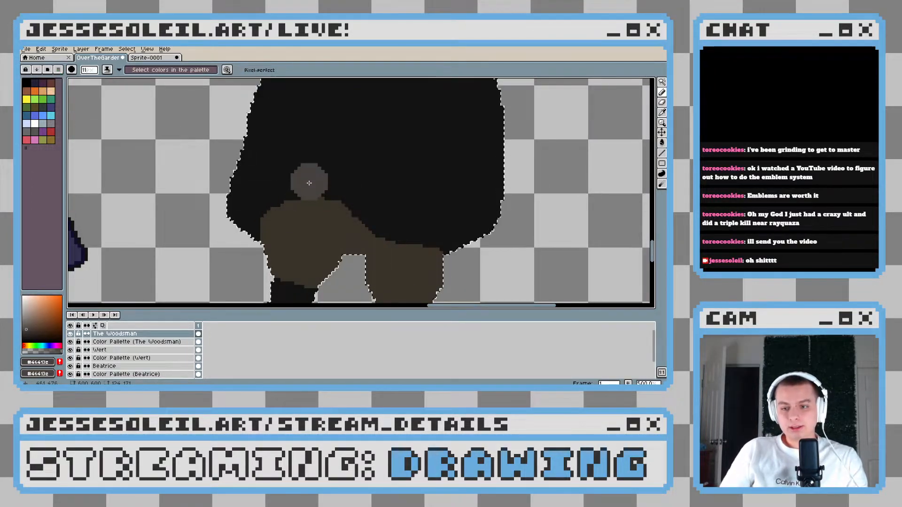
pyautogui.moveTo(302, 199); pyautogui.dragTo(299, 206)
pyautogui.moveTo(224, 197)
pyautogui.mouseDown()
pyautogui.moveTo(256, 209)
pyautogui.moveTo(251, 215)
pyautogui.mouseUp()
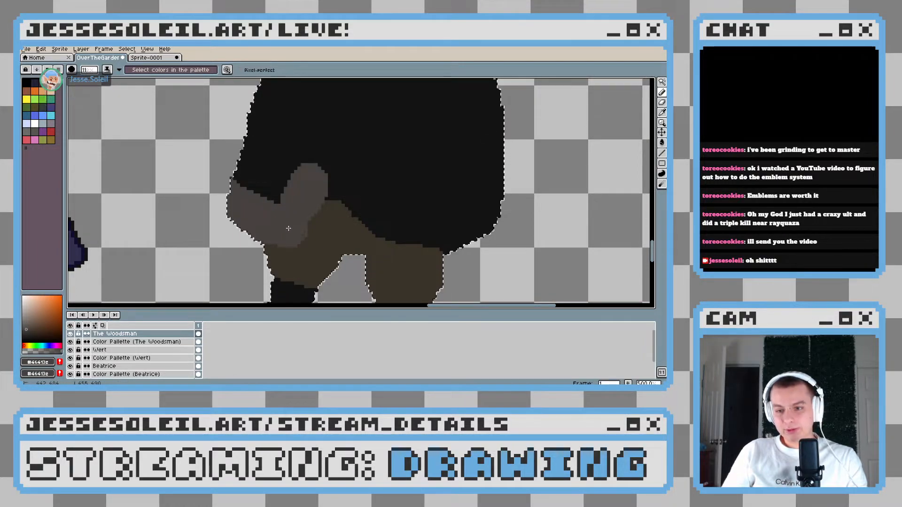
pyautogui.moveTo(288, 228); pyautogui.dragTo(346, 152)
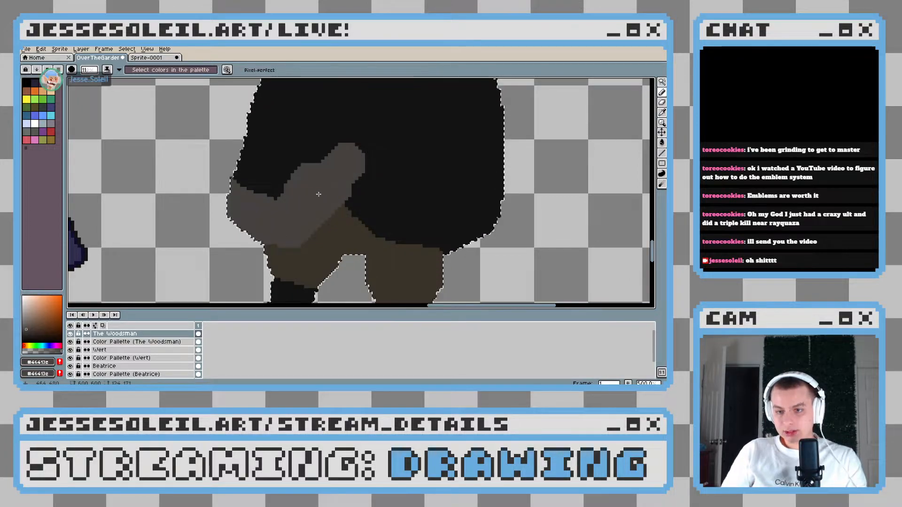
pyautogui.moveTo(343, 187)
pyautogui.mouseDown()
pyautogui.moveTo(312, 181)
pyautogui.moveTo(326, 230)
pyautogui.mouseUp()
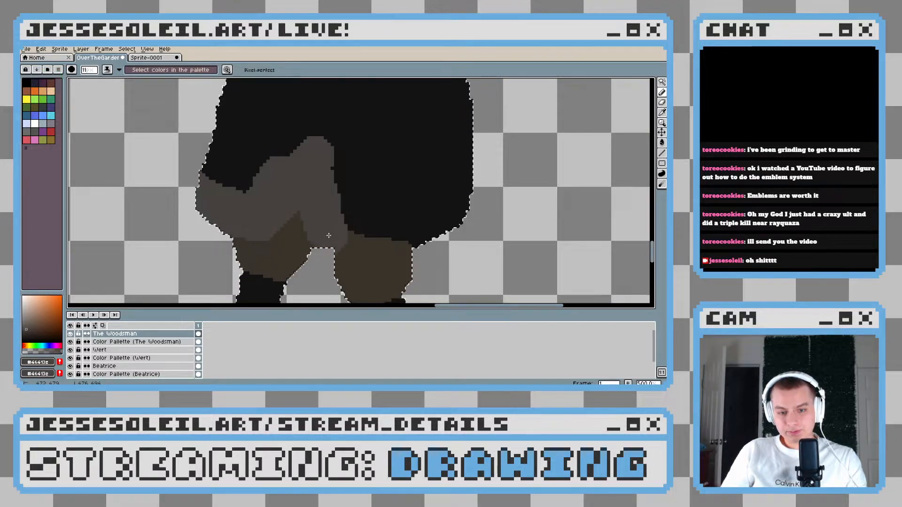
# Paint the grey coat hem across the right thigh to the coat's right edge and block in the area above it
pyautogui.moveTo(350, 237); pyautogui.dragTo(447, 233)
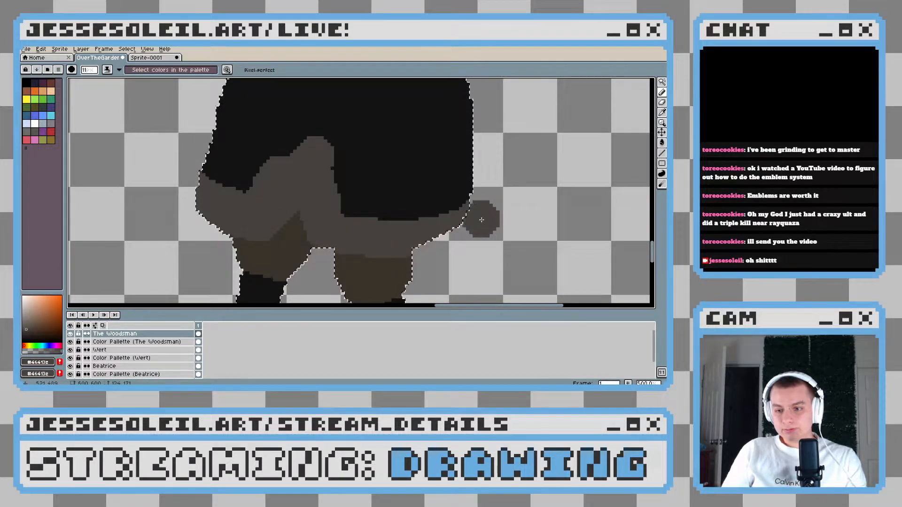
pyautogui.hotkey('ctrl', 'z')
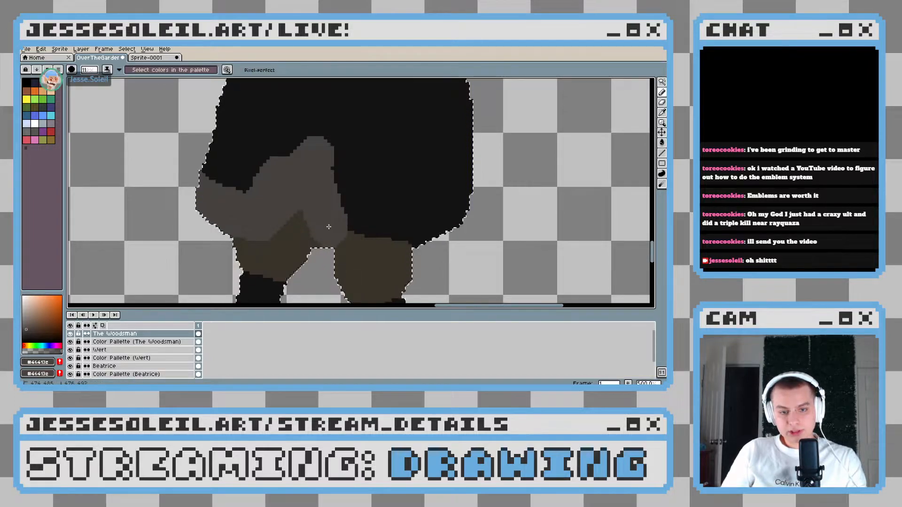
pyautogui.moveTo(334, 228)
pyautogui.mouseDown()
pyautogui.moveTo(418, 226)
pyautogui.moveTo(477, 197)
pyautogui.moveTo(481, 183)
pyautogui.moveTo(455, 209)
pyautogui.moveTo(407, 227)
pyautogui.mouseUp()
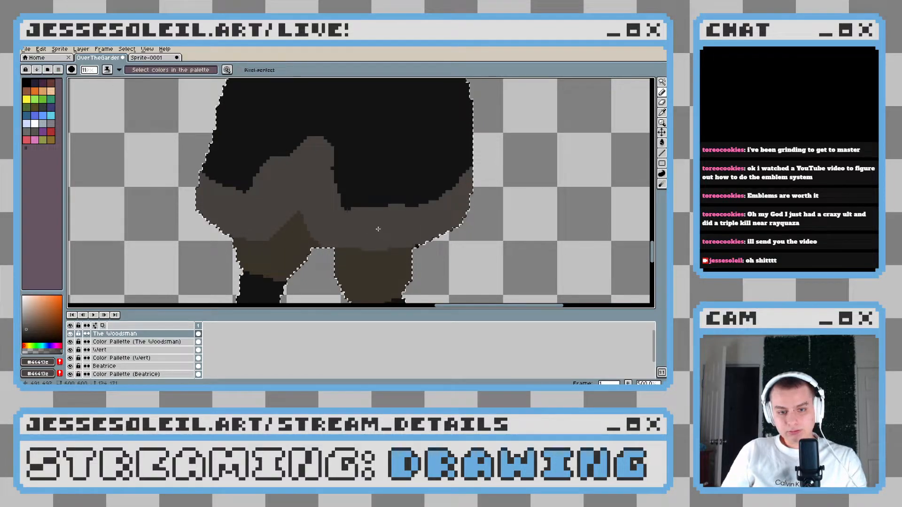
pyautogui.scroll(-4, 378, 229)
pyautogui.scroll(1, 390, 220)
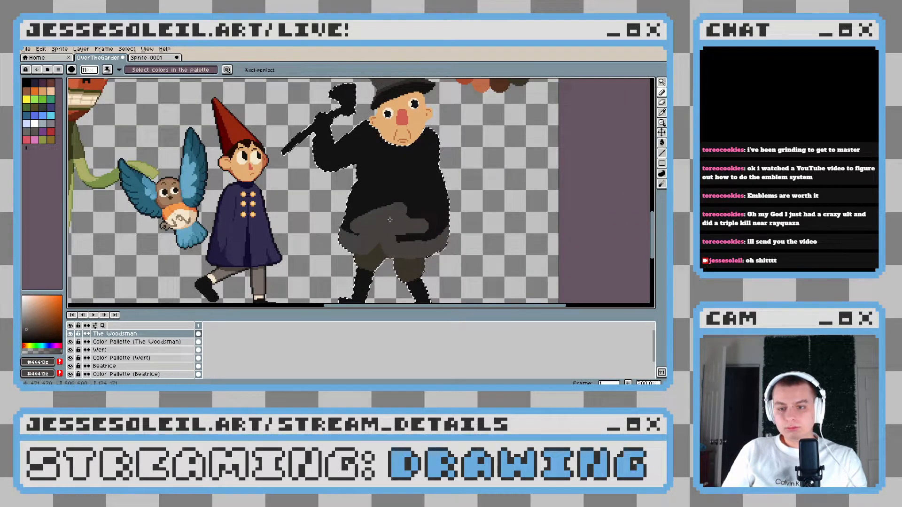
pyautogui.moveTo(437, 207); pyautogui.dragTo(421, 214)
pyautogui.moveTo(388, 185); pyautogui.dragTo(384, 192)
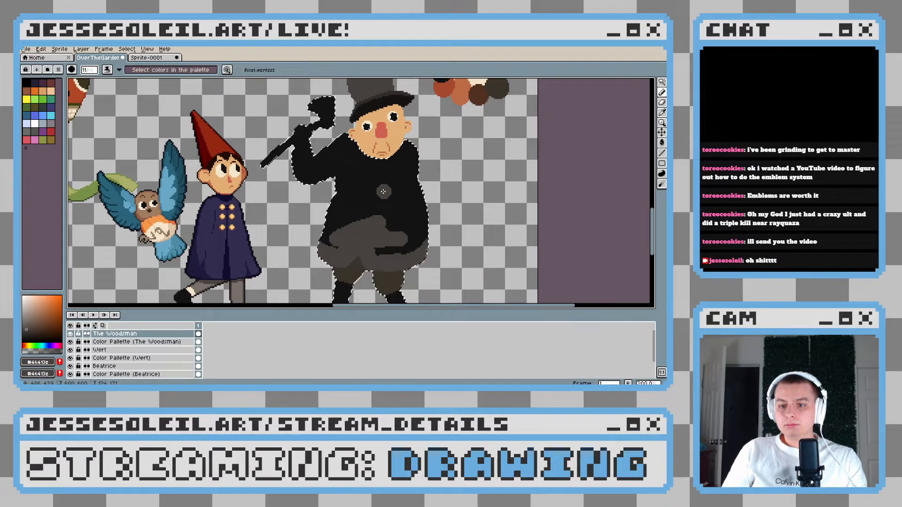
# Paint the raised arm's sleeve dark grey from just below the axe hand down to the elbow
pyautogui.scroll(2, 282, 155)
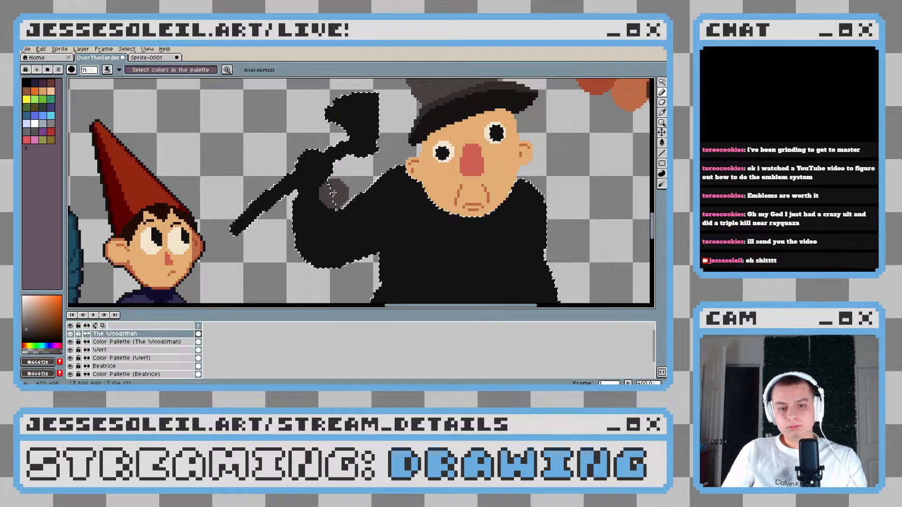
pyautogui.scroll(-3, 333, 193)
pyautogui.scroll(1, 370, 155)
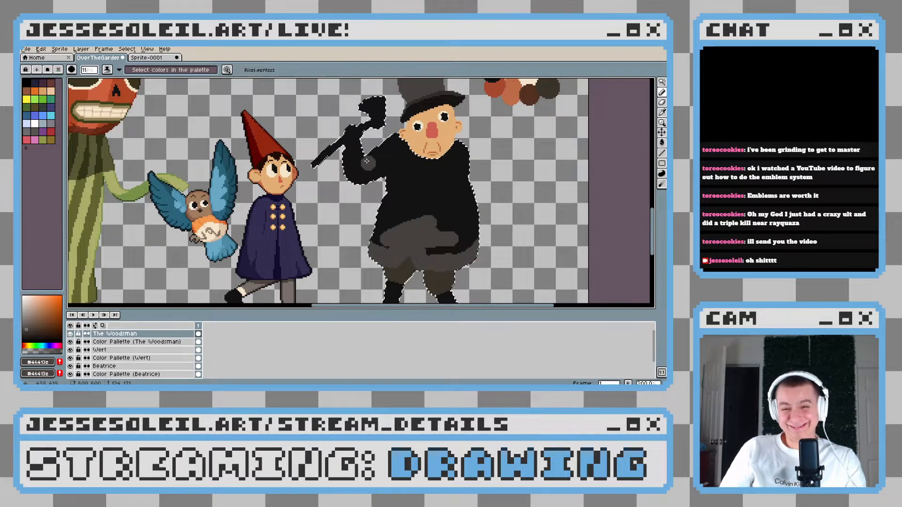
pyautogui.scroll(4, 367, 161)
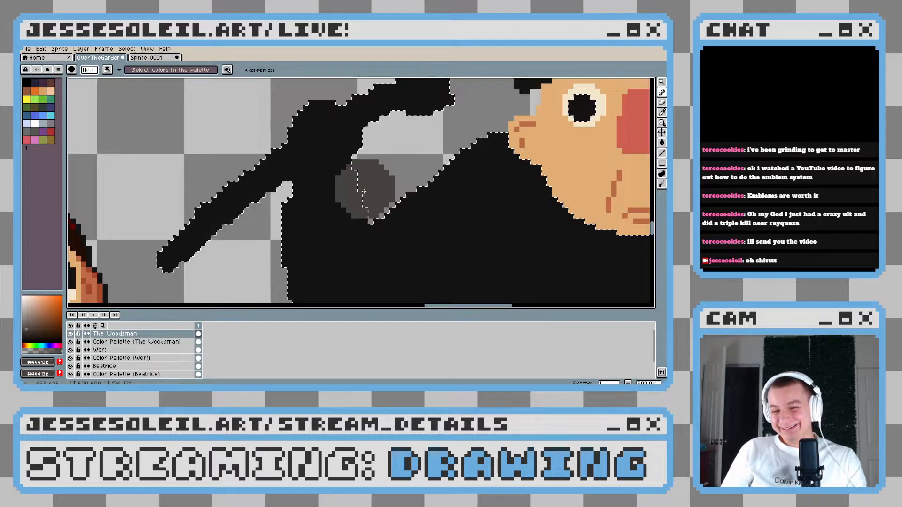
pyautogui.moveTo(374, 184)
pyautogui.mouseDown()
pyautogui.moveTo(324, 221)
pyautogui.moveTo(329, 235)
pyautogui.moveTo(332, 184)
pyautogui.mouseUp()
pyautogui.moveTo(355, 179)
pyautogui.mouseDown()
pyautogui.moveTo(312, 211)
pyautogui.moveTo(301, 239)
pyautogui.moveTo(344, 253)
pyautogui.mouseUp()
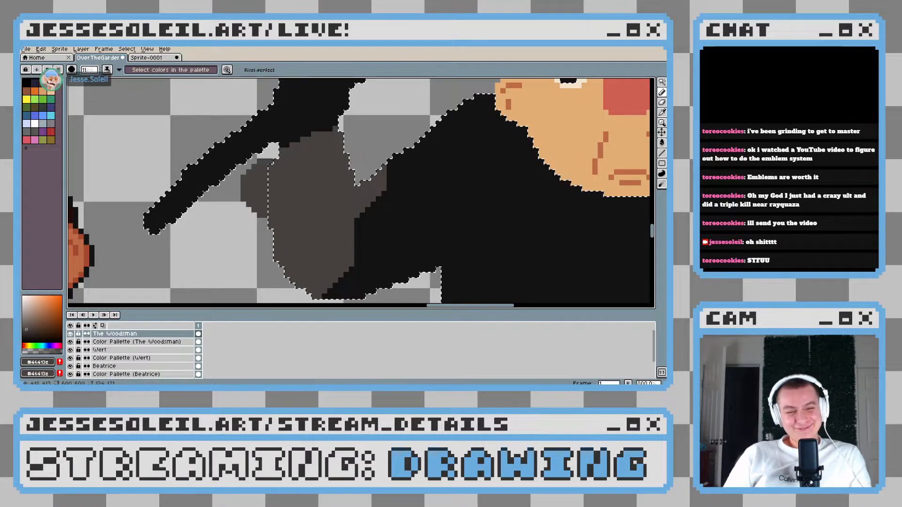
# Fill the remaining black of the coat with dark grey and paint over the leftover black speck near the hem
pyautogui.scroll(-2, 298, 163)
pyautogui.moveTo(298, 163)
pyautogui.mouseDown()
pyautogui.moveTo(291, 155)
pyautogui.moveTo(278, 179)
pyautogui.moveTo(282, 202)
pyautogui.moveTo(257, 208)
pyautogui.moveTo(291, 227)
pyautogui.moveTo(359, 219)
pyautogui.moveTo(282, 157)
pyautogui.mouseUp()
pyautogui.press('g')
pyautogui.click(393, 209)
pyautogui.scroll(-3, 394, 210)
pyautogui.scroll(1, 394, 210)
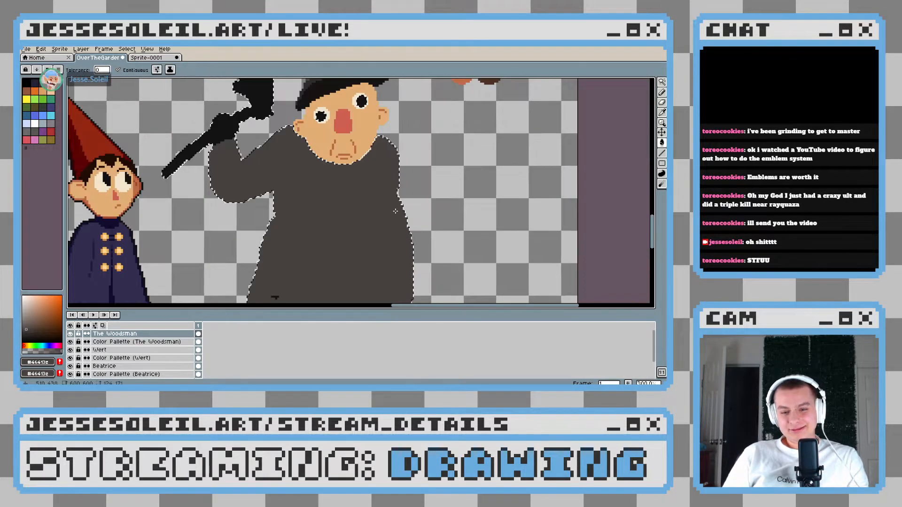
pyautogui.moveTo(394, 209); pyautogui.dragTo(401, 185)
pyautogui.press('b')
pyautogui.click(285, 275)
pyautogui.moveTo(284, 250)
pyautogui.mouseDown()
pyautogui.moveTo(328, 240)
pyautogui.moveTo(322, 187)
pyautogui.mouseUp()
# Sample the trousers' brown, choose a lighter shade of it, and fill the whole coat with that colour
pyautogui.scroll(-2, 324, 240)
pyautogui.scroll(3, 355, 244)
pyautogui.keyDown('alt'); pyautogui.click(292, 258); pyautogui.keyUp('alt')
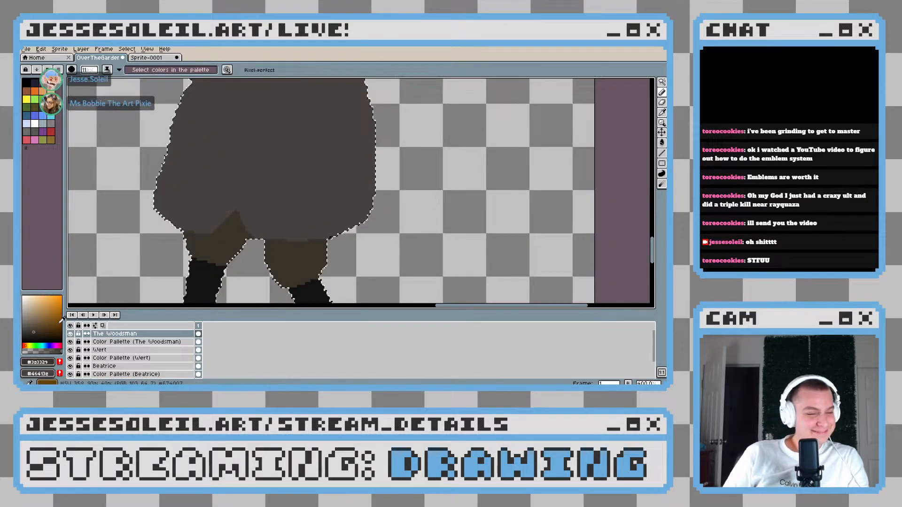
pyautogui.click(34, 321)
pyautogui.press('g')
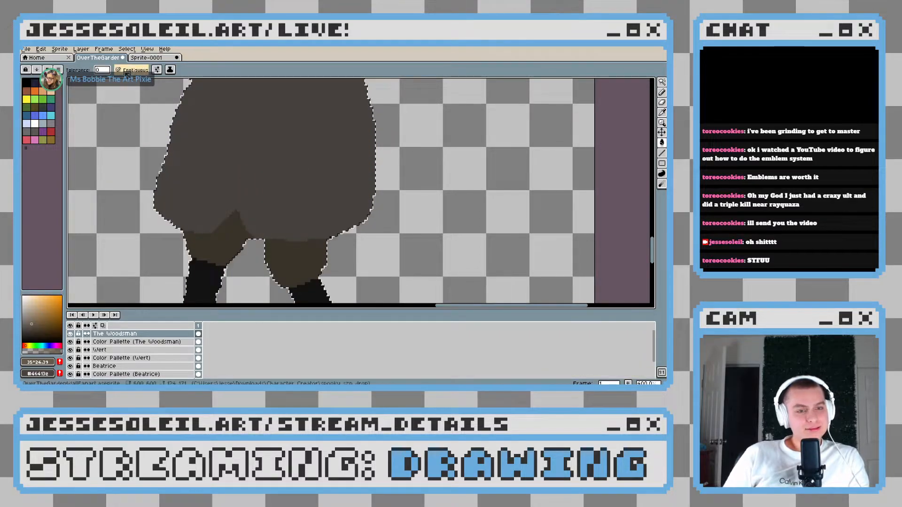
pyautogui.click(305, 171)
pyautogui.scroll(-2, 337, 227)
pyautogui.scroll(-1, 336, 227)
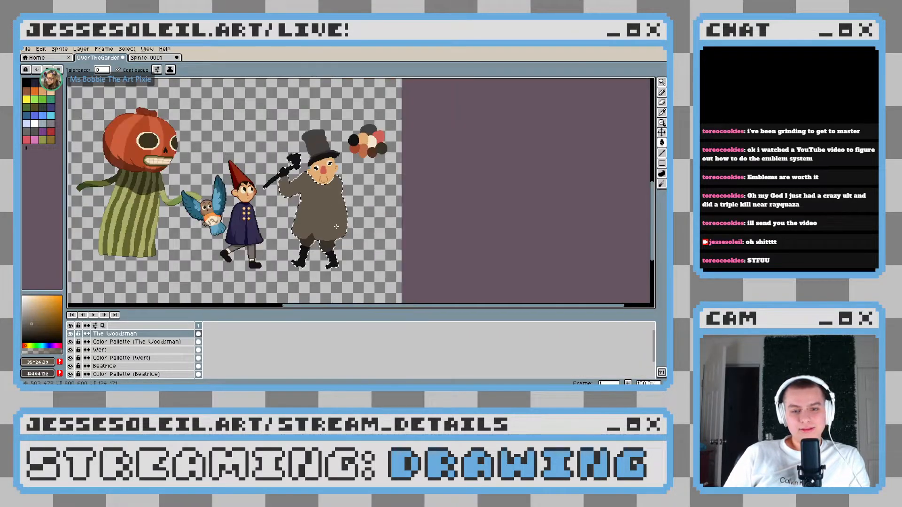
# Clear the selection and fill the crown of the top hat with the coat's lighter brown
pyautogui.scroll(2, 326, 161)
pyautogui.hotkey('ctrl', 'd')
pyautogui.click(285, 97)
# Sample the trousers' dark brown and recolour the stray black pixels where the right thigh meets the coat hem
pyautogui.moveTo(335, 128); pyautogui.dragTo(321, 84)
pyautogui.moveTo(342, 223); pyautogui.dragTo(328, 112)
pyautogui.moveTo(301, 216); pyautogui.dragTo(294, 141)
pyautogui.keyDown('alt'); pyautogui.click(228, 248); pyautogui.keyUp('alt')
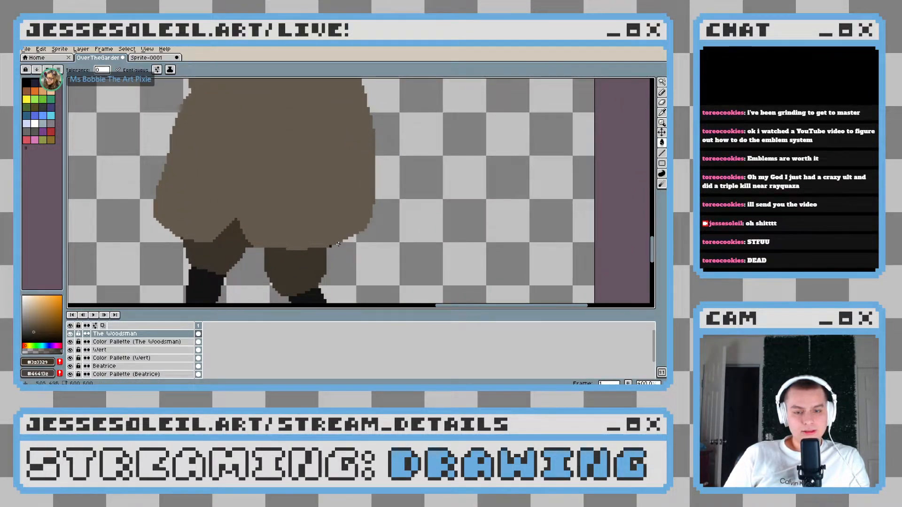
pyautogui.scroll(3, 338, 244)
pyautogui.press('b')
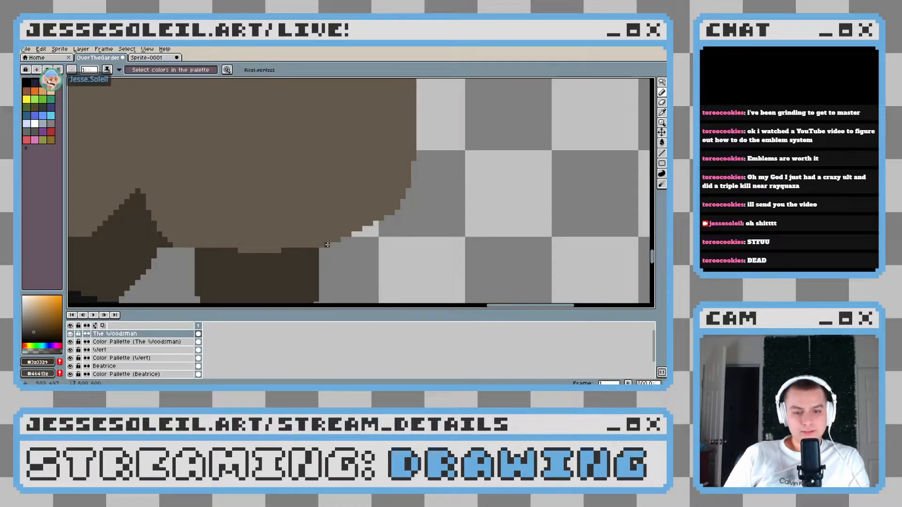
pyautogui.scroll(-5, 386, 249)
pyautogui.scroll(5, 389, 212)
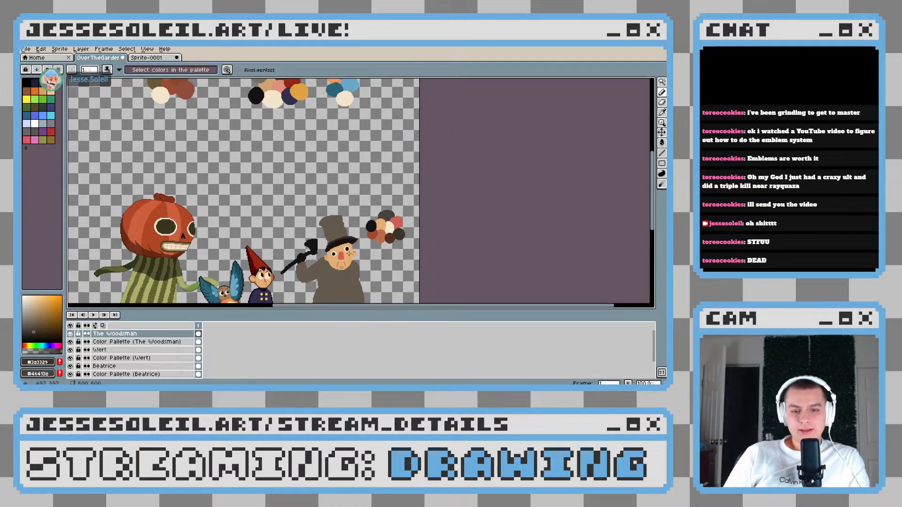
pyautogui.press('g')
pyautogui.scroll(-3, 316, 195)
pyautogui.scroll(2, 301, 216)
pyautogui.scroll(-2, 286, 231)
pyautogui.scroll(-1, 287, 230)
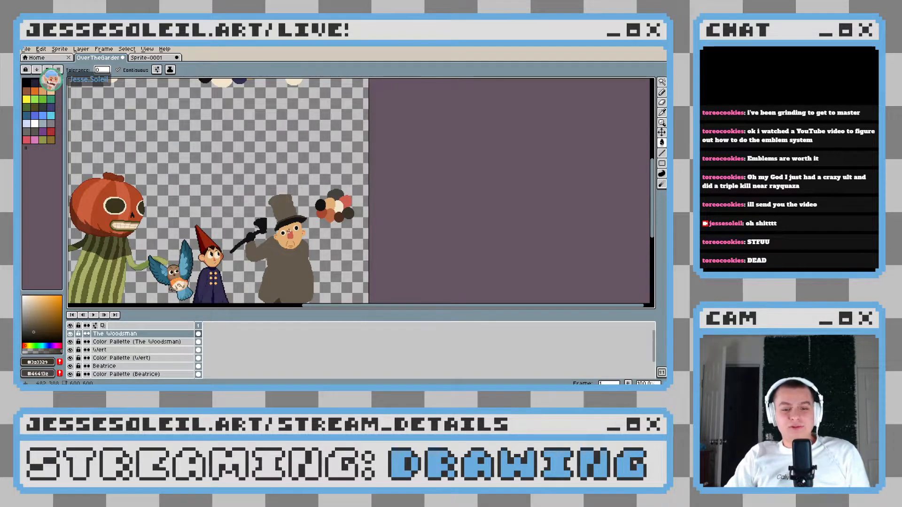
pyautogui.moveTo(304, 238); pyautogui.dragTo(321, 177)
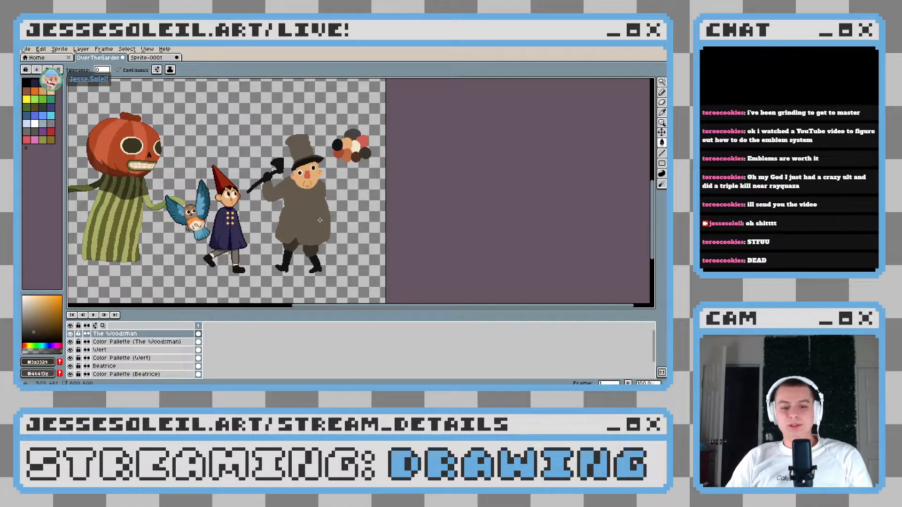
# Sample the coat's brown and extend the hem slightly down over the top of the trouser leg on the viewer's right
pyautogui.scroll(4, 317, 241)
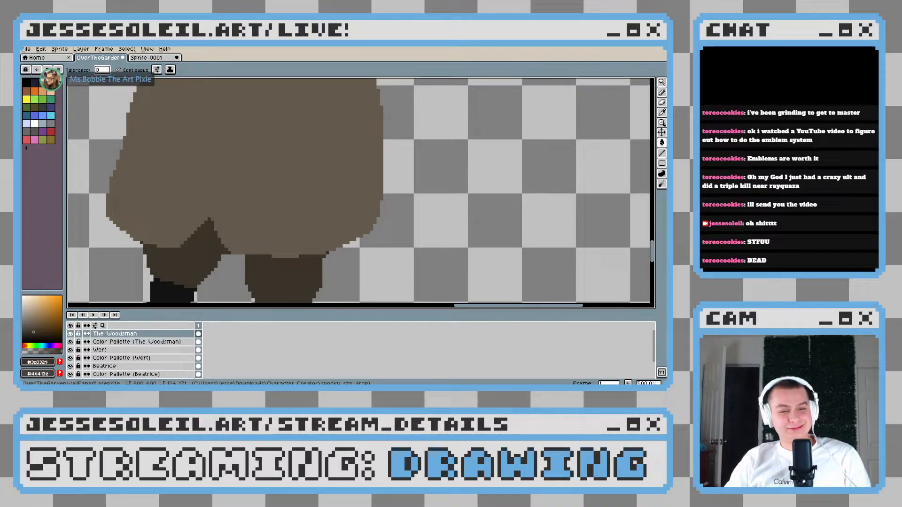
pyautogui.scroll(2, 302, 242)
pyautogui.moveTo(246, 241); pyautogui.dragTo(252, 208)
pyautogui.keyDown('alt'); pyautogui.click(250, 209); pyautogui.keyUp('alt')
pyautogui.press('b')
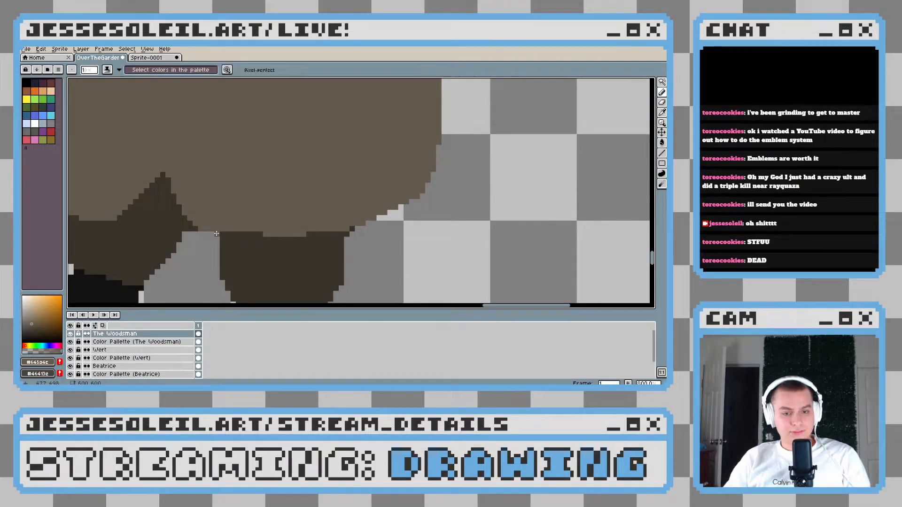
pyautogui.moveTo(304, 234)
pyautogui.mouseDown()
pyautogui.moveTo(327, 234)
pyautogui.moveTo(251, 239)
pyautogui.mouseUp()
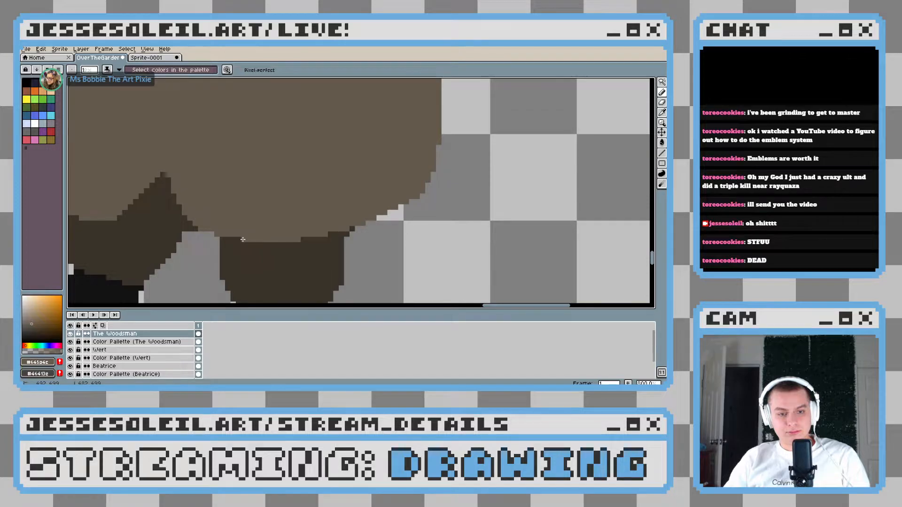
pyautogui.scroll(-4, 243, 239)
pyautogui.scroll(4, 367, 245)
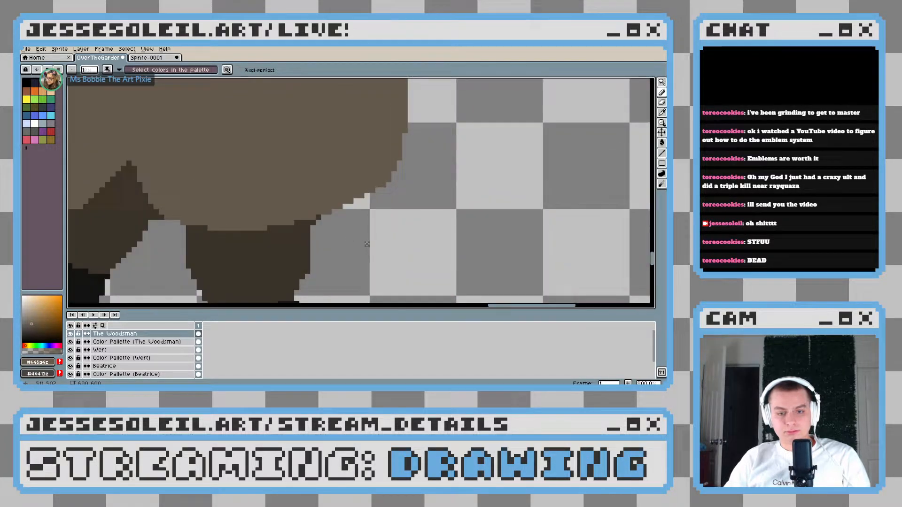
pyautogui.scroll(2, 294, 232)
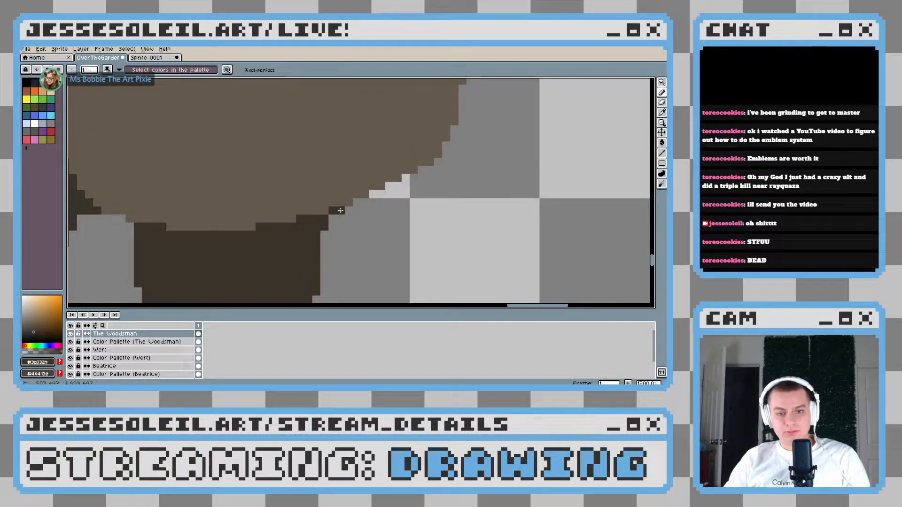
pyautogui.scroll(-5, 331, 220)
pyautogui.scroll(3, 374, 226)
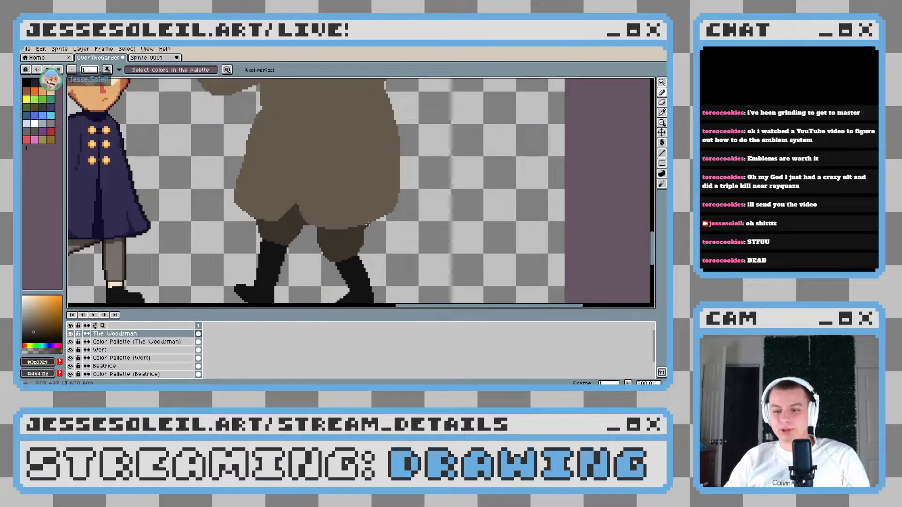
pyautogui.scroll(-3, 395, 221)
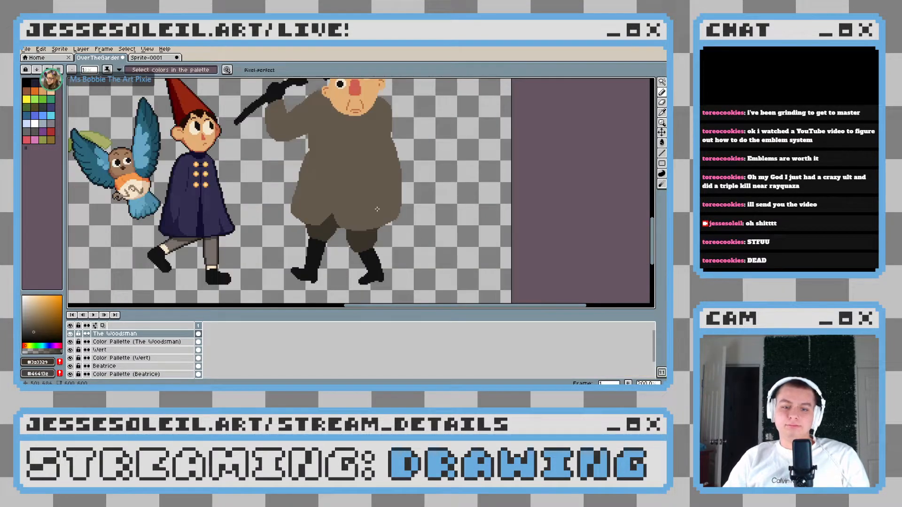
# Widen and smooth the coat's outline on the axe-arm side from the waist down to the hem, using a larger pencil in the coat's brown
pyautogui.scroll(1, 381, 211)
pyautogui.scroll(3, 264, 181)
pyautogui.scroll(1, 263, 181)
pyautogui.keyDown('alt'); pyautogui.click(264, 177); pyautogui.keyUp('alt')
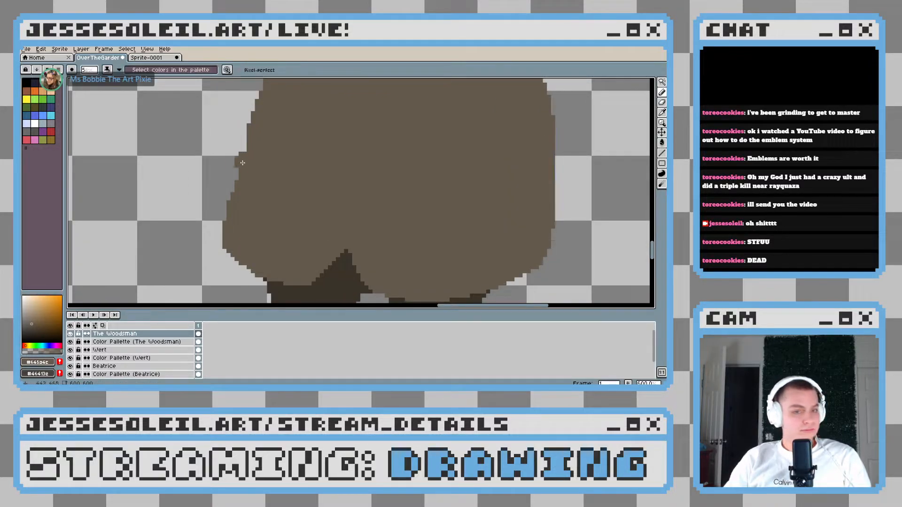
pyautogui.scroll(-2, 278, 146)
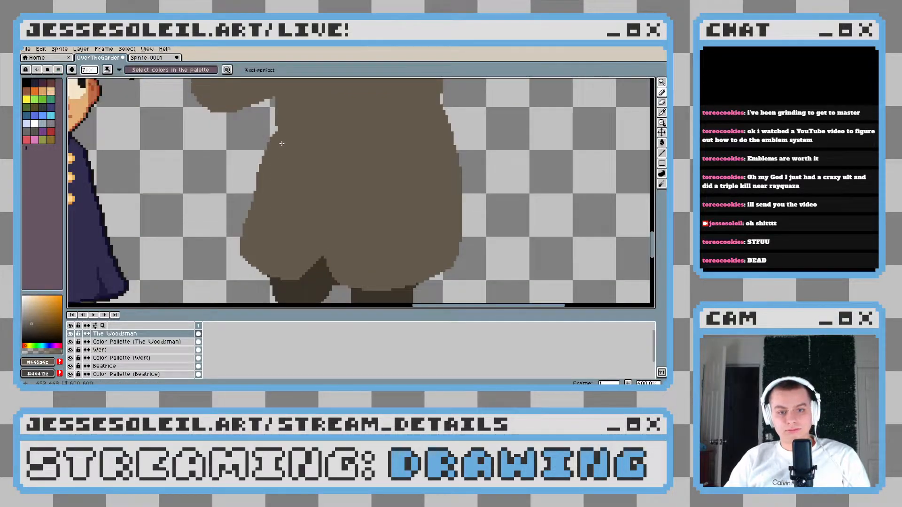
pyautogui.moveTo(282, 141); pyautogui.dragTo(257, 203)
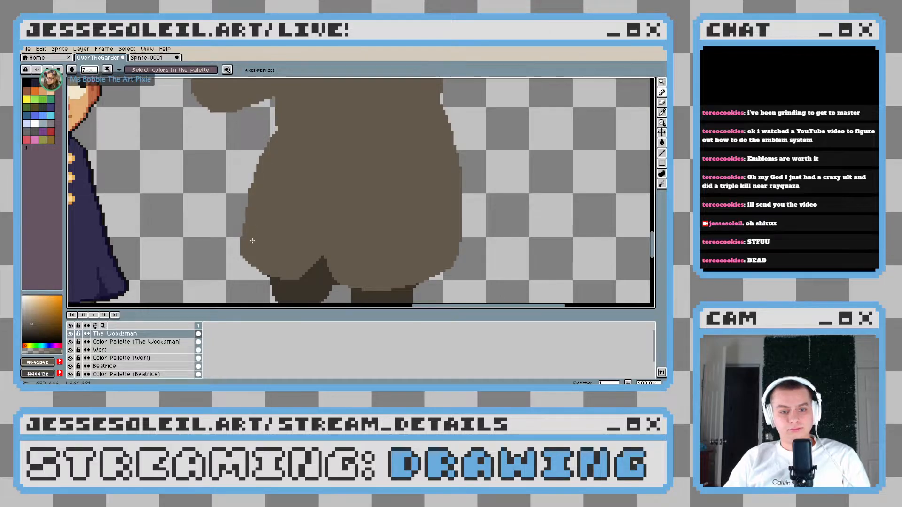
pyautogui.scroll(-3, 346, 173)
# Build out the shoulder and upper arm opposite the axe into a rounder shape with the coat's brown
pyautogui.scroll(3, 385, 174)
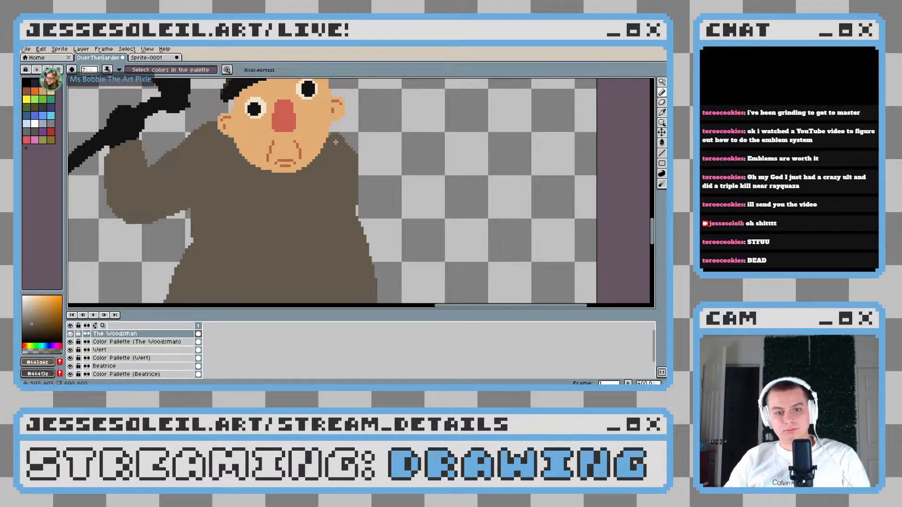
pyautogui.moveTo(342, 147)
pyautogui.mouseDown()
pyautogui.moveTo(360, 156)
pyautogui.moveTo(358, 188)
pyautogui.mouseUp()
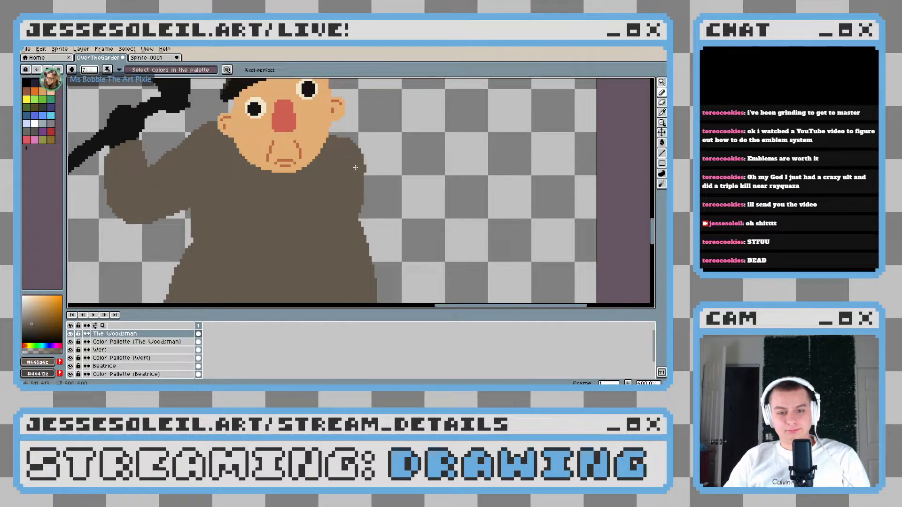
pyautogui.moveTo(355, 192)
pyautogui.mouseDown()
pyautogui.moveTo(359, 179)
pyautogui.moveTo(356, 188)
pyautogui.mouseUp()
pyautogui.scroll(-4, 356, 190)
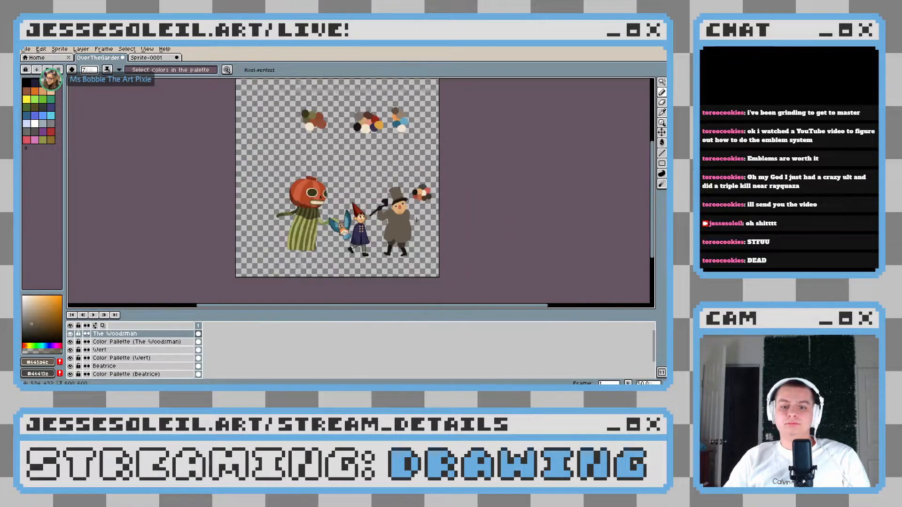
pyautogui.scroll(3, 414, 221)
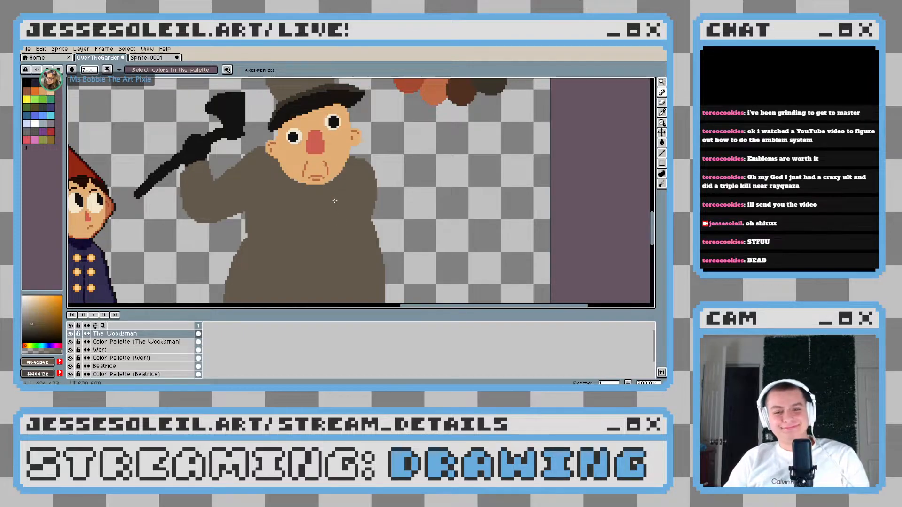
# Sample the hat's dark brown and draw a thin line across the chest for the upper edge of the bent forearm
pyautogui.press('alt')
pyautogui.keyDown('alt'); pyautogui.click(307, 93); pyautogui.keyUp('alt')
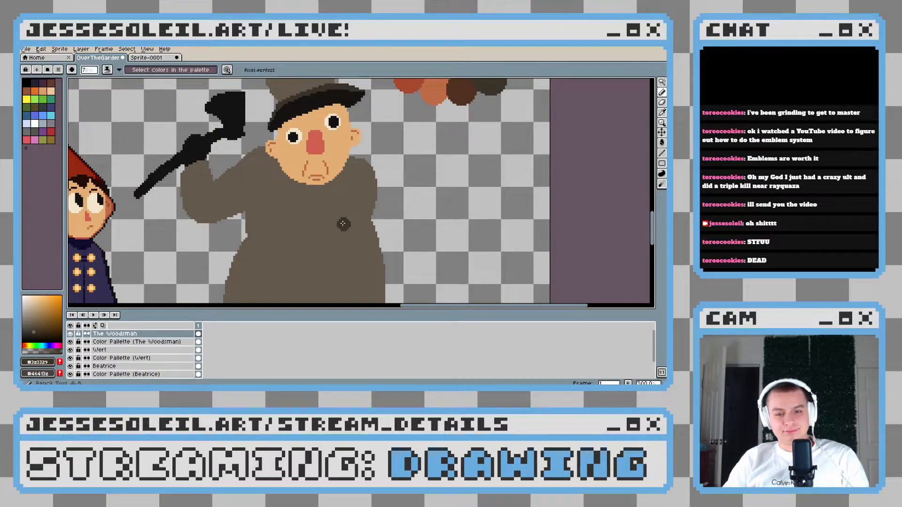
pyautogui.hscroll(-1, 352, 223)
pyautogui.scroll(6, 352, 222)
pyautogui.click(404, 188)
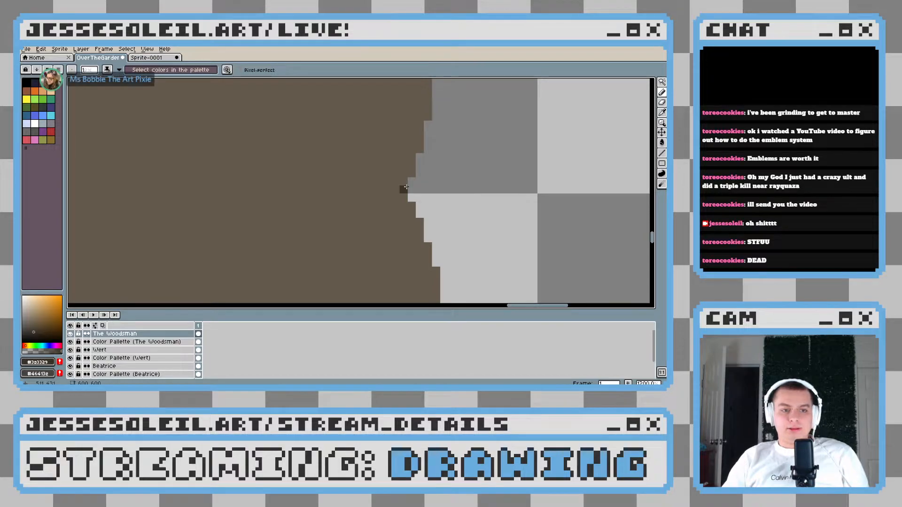
pyautogui.scroll(-2, 406, 187)
pyautogui.scroll(-1, 406, 187)
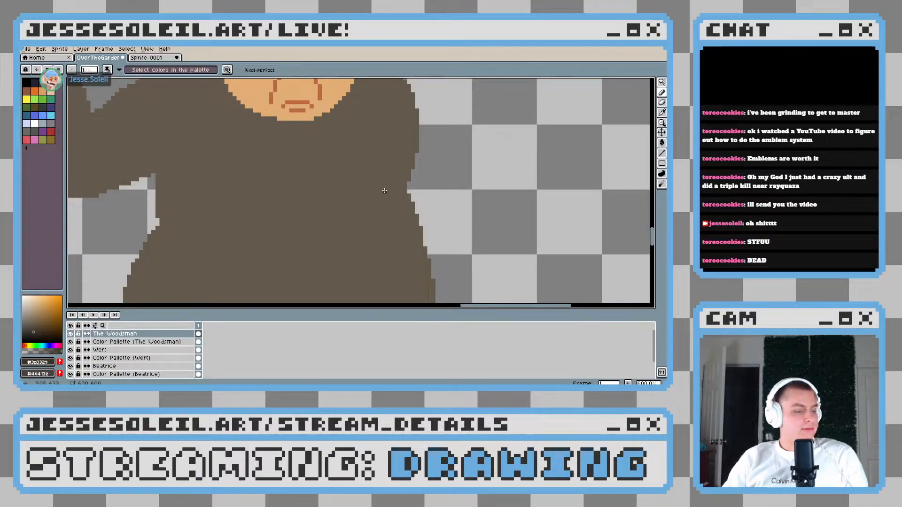
pyautogui.moveTo(340, 213); pyautogui.dragTo(374, 212)
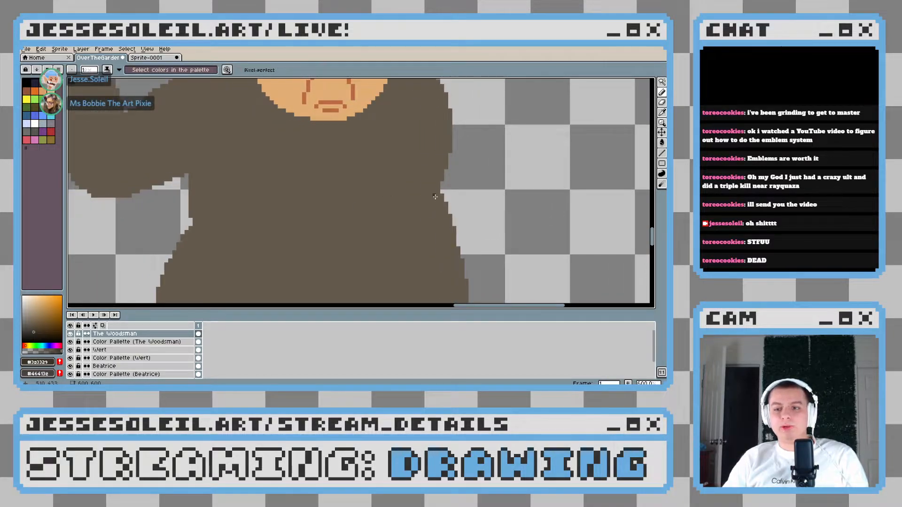
pyautogui.scroll(1, 427, 195)
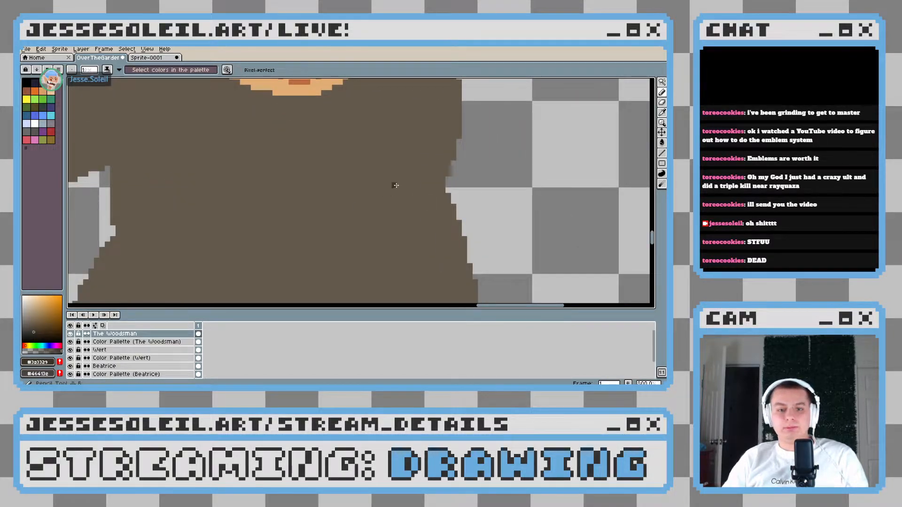
pyautogui.moveTo(360, 168); pyautogui.dragTo(354, 235)
pyautogui.scroll(-4, 354, 236)
pyautogui.scroll(3, 364, 193)
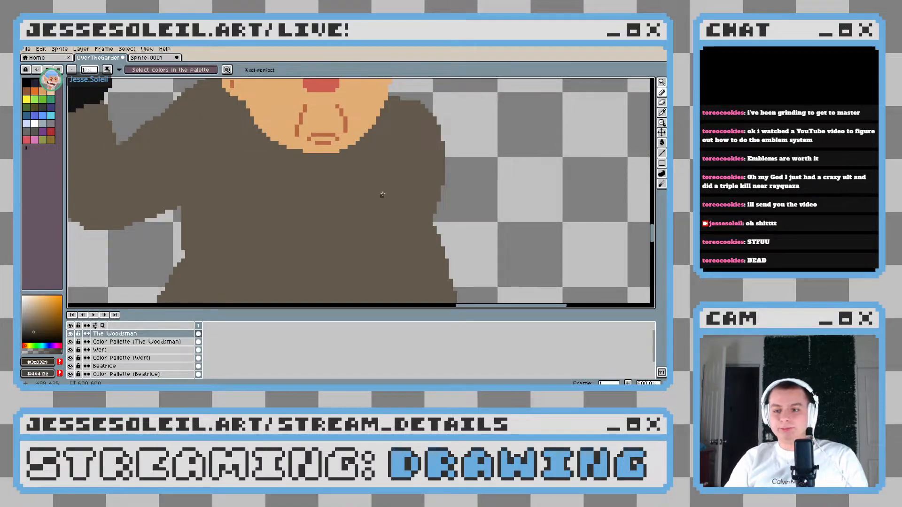
pyautogui.scroll(1, 403, 187)
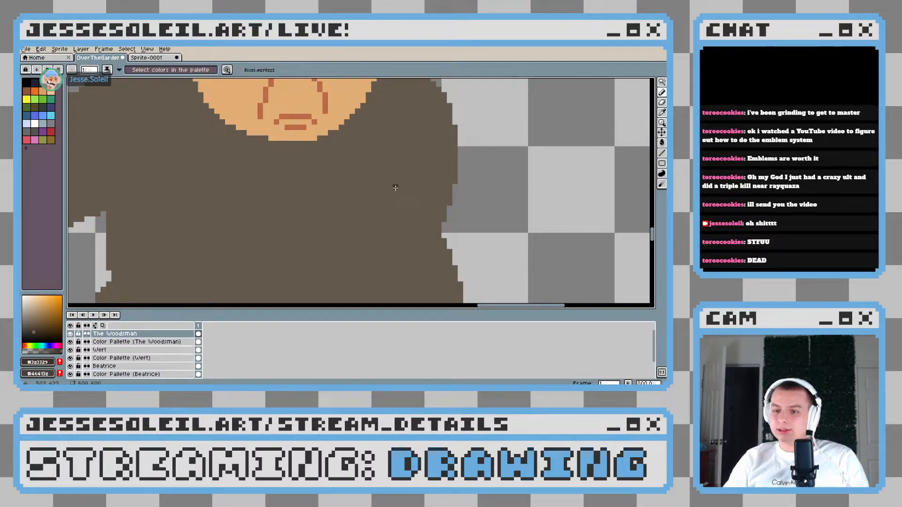
pyautogui.press('b')
pyautogui.moveTo(399, 188)
pyautogui.mouseDown()
pyautogui.moveTo(354, 184)
pyautogui.moveTo(366, 182)
pyautogui.moveTo(330, 203)
pyautogui.moveTo(381, 197)
pyautogui.moveTo(393, 184)
pyautogui.moveTo(346, 188)
pyautogui.mouseUp()
pyautogui.scroll(-3, 401, 185)
pyautogui.scroll(3, 401, 185)
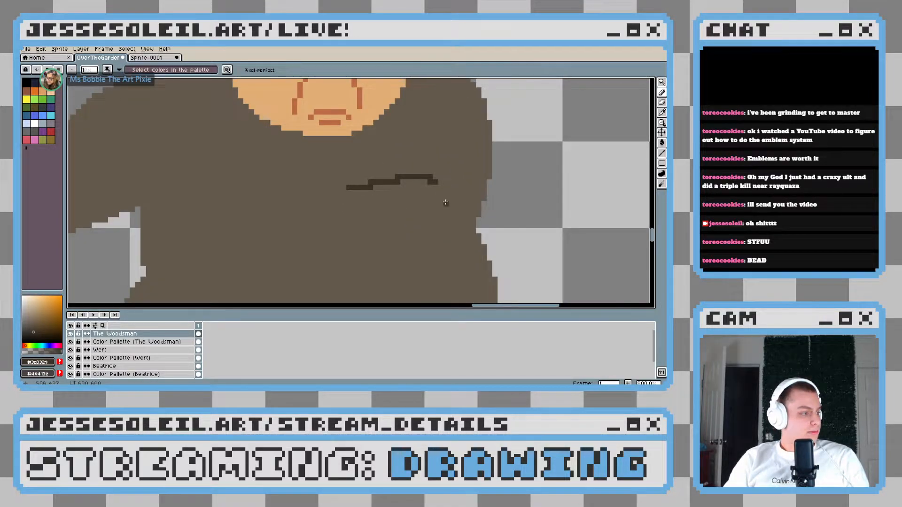
# Draw the forearm's lower edge and sleeve folds from the coat's side inward, and close the outline at the cuff in dark brown
pyautogui.moveTo(446, 203); pyautogui.dragTo(413, 190)
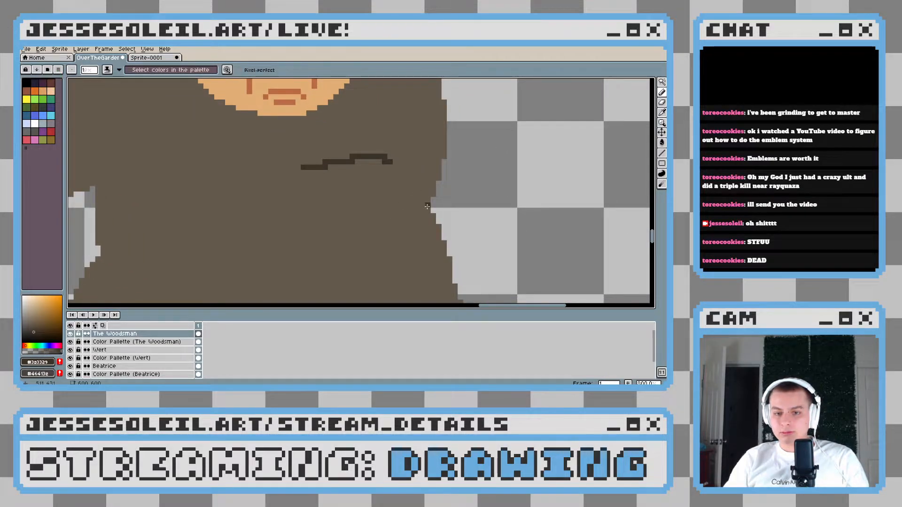
pyautogui.moveTo(429, 205)
pyautogui.mouseDown()
pyautogui.moveTo(316, 199)
pyautogui.moveTo(421, 207)
pyautogui.mouseUp()
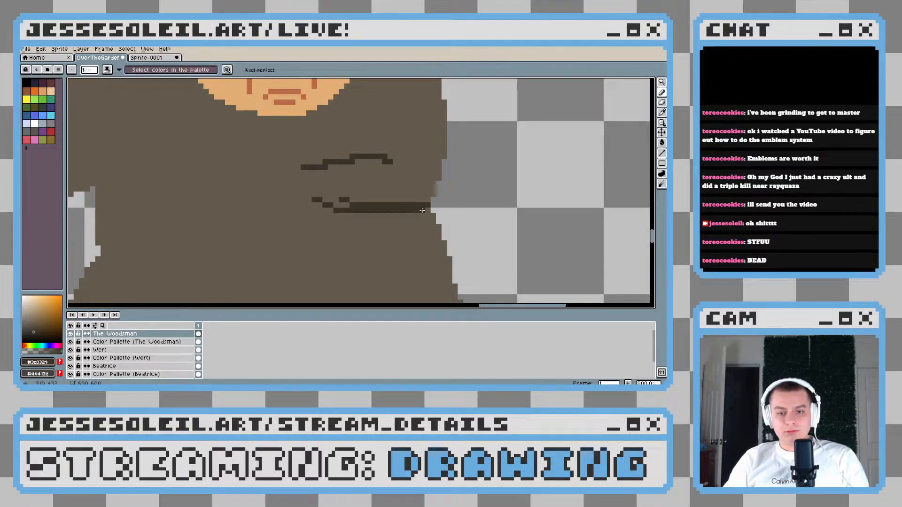
pyautogui.scroll(-4, 426, 210)
pyautogui.scroll(4, 396, 217)
pyautogui.moveTo(395, 217)
pyautogui.mouseDown()
pyautogui.moveTo(449, 252)
pyautogui.moveTo(428, 199)
pyautogui.mouseUp()
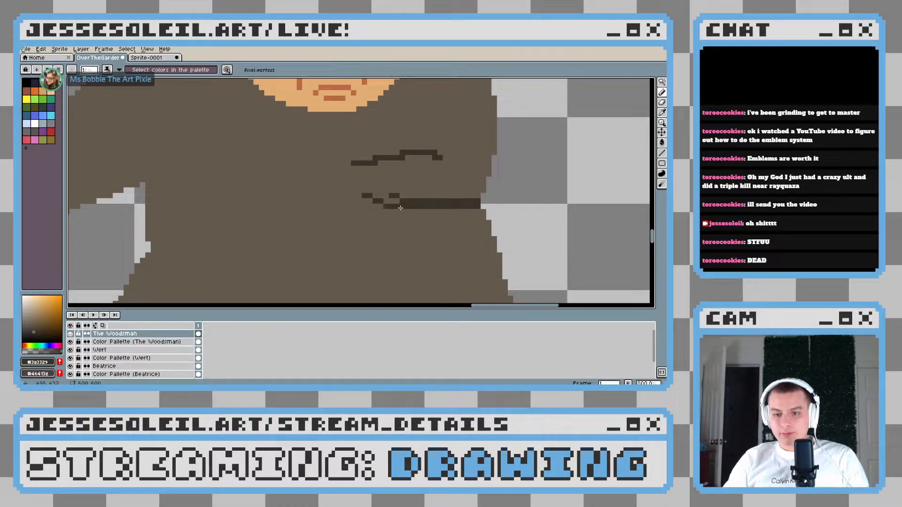
pyautogui.moveTo(478, 210)
pyautogui.mouseDown()
pyautogui.moveTo(399, 220)
pyautogui.moveTo(353, 207)
pyautogui.mouseUp()
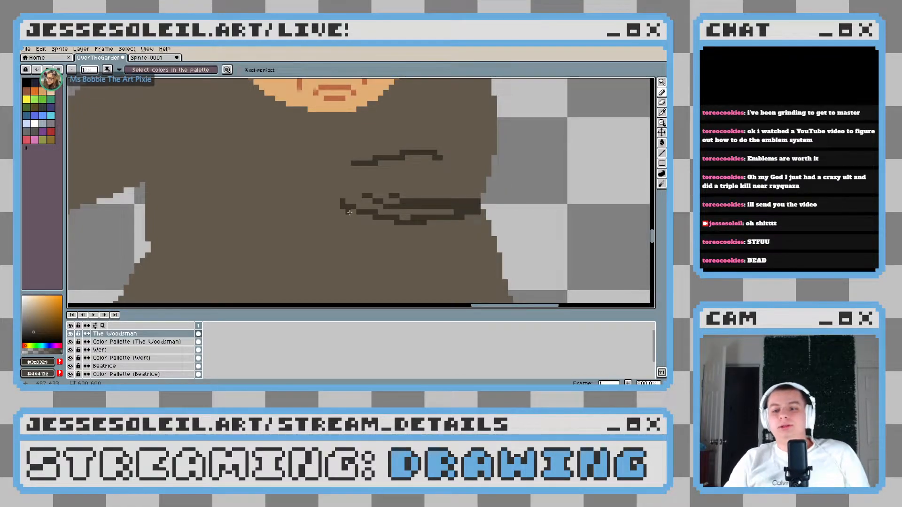
pyautogui.click(350, 165)
pyautogui.scroll(-7, 345, 198)
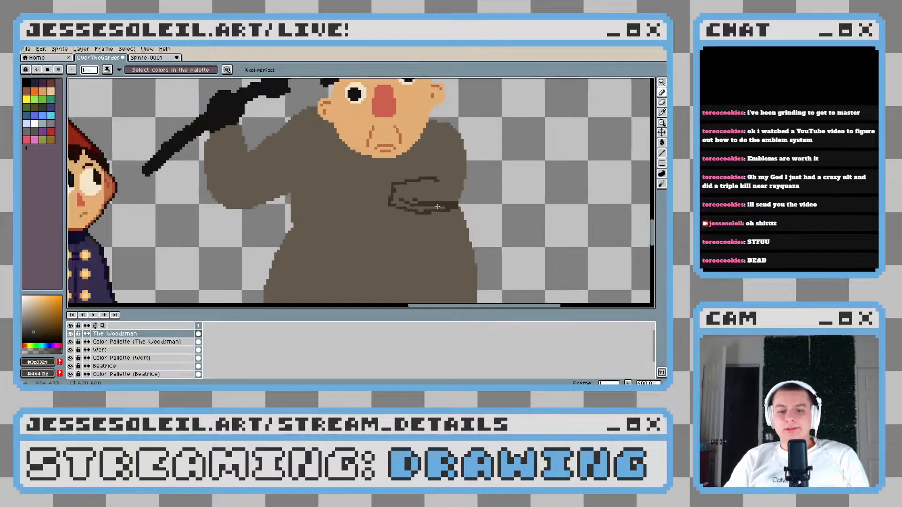
pyautogui.scroll(1, 444, 210)
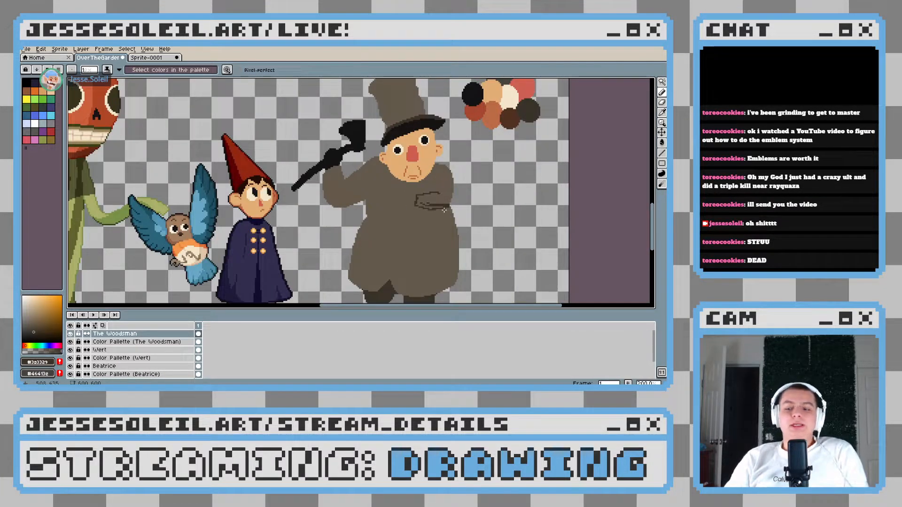
pyautogui.scroll(1, 444, 210)
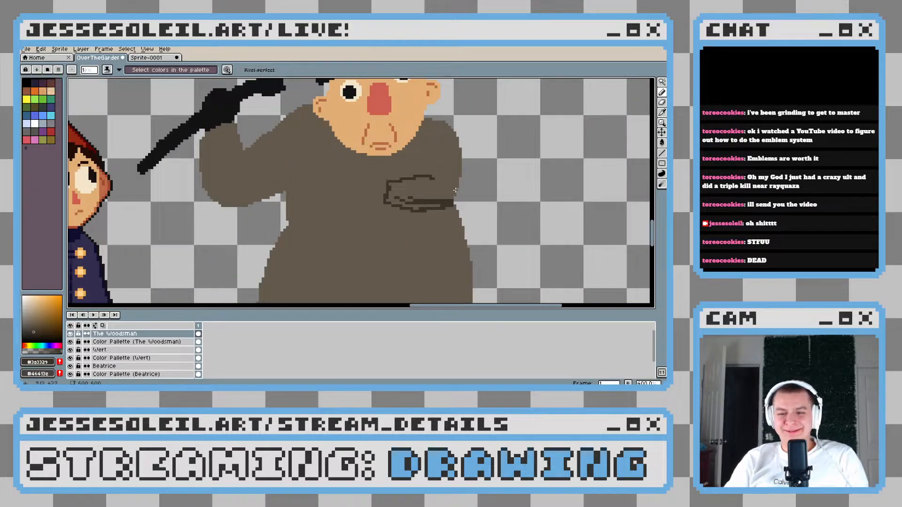
# Draw the upper arm's inner edge in dark brown, curving from the shoulder beside the face down toward the forearm
pyautogui.moveTo(416, 163); pyautogui.dragTo(407, 198)
pyautogui.scroll(3, 408, 199)
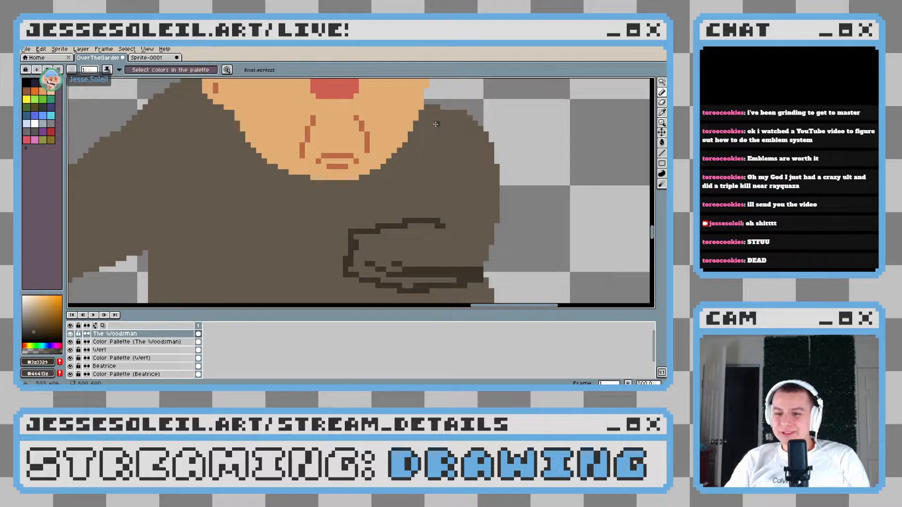
pyautogui.moveTo(463, 114)
pyautogui.mouseDown()
pyautogui.moveTo(441, 117)
pyautogui.moveTo(416, 155)
pyautogui.mouseUp()
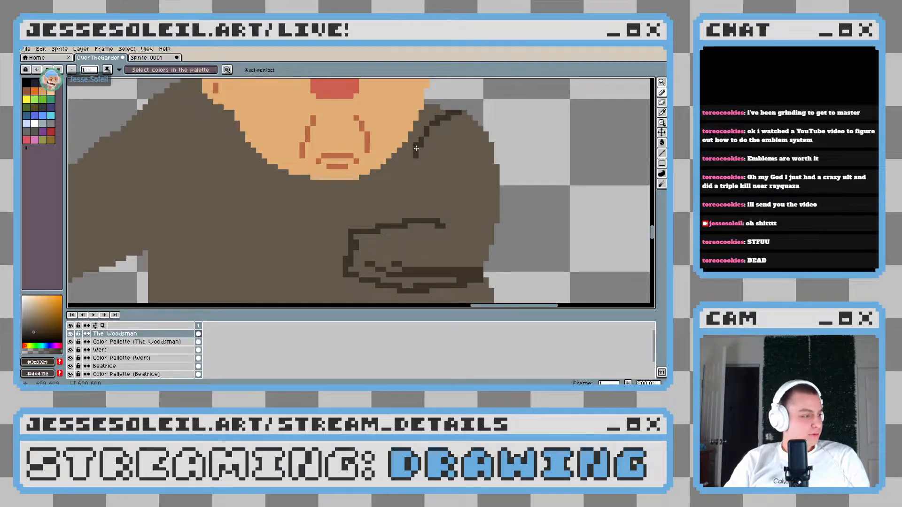
pyautogui.moveTo(413, 152); pyautogui.dragTo(410, 168)
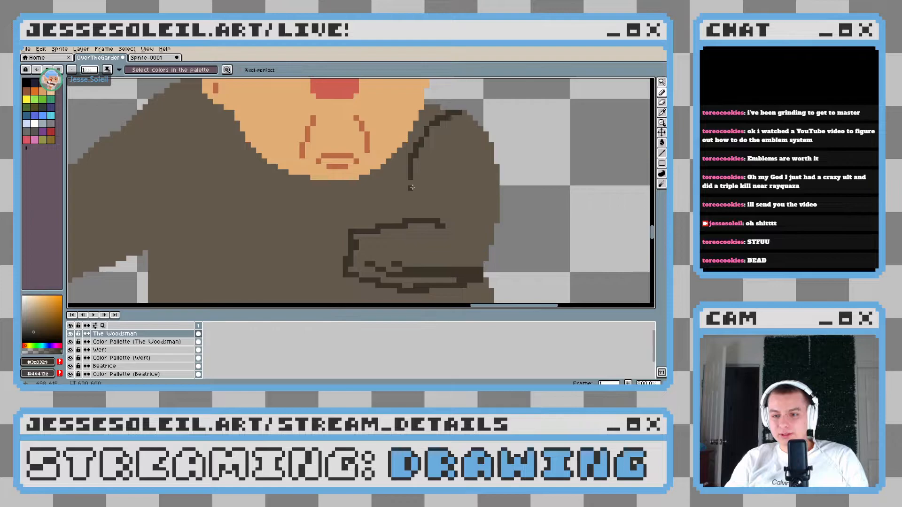
pyautogui.moveTo(409, 178); pyautogui.dragTo(421, 204)
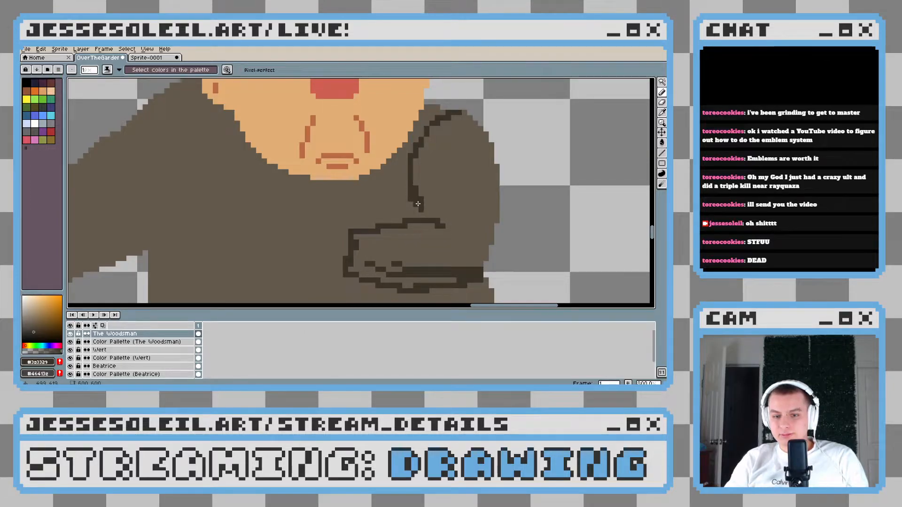
pyautogui.scroll(-7, 420, 210)
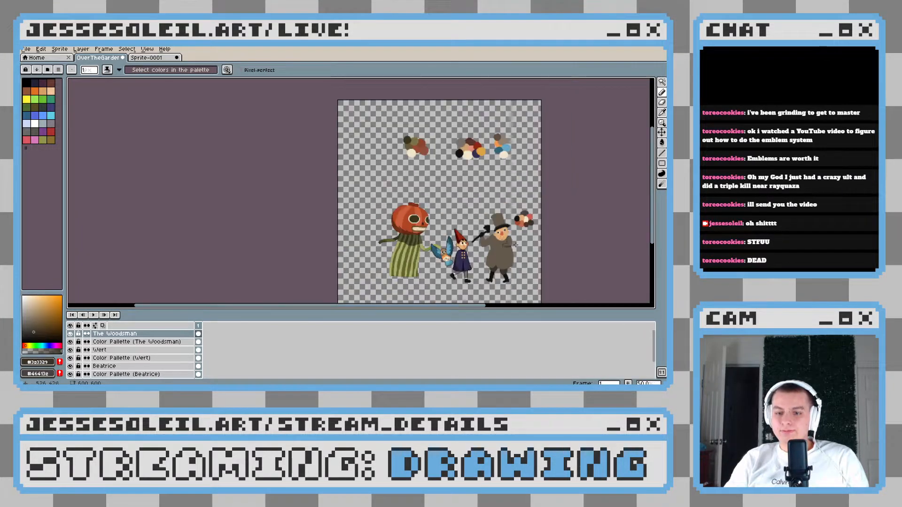
pyautogui.scroll(1, 515, 244)
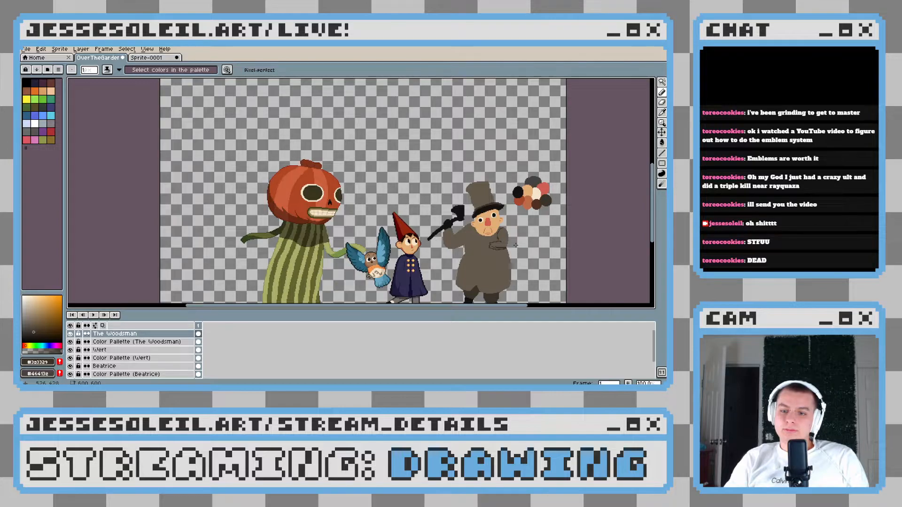
# Undo the dark brown outline strokes of the bent arm until the coat is plain again
pyautogui.scroll(-1, 515, 245)
pyautogui.scroll(5, 395, 231)
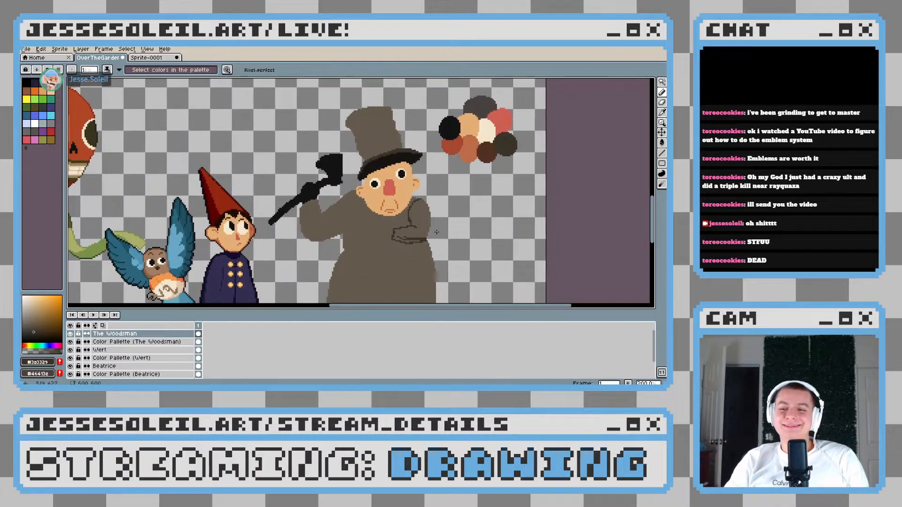
pyautogui.hotkey('ctrl', 'z')
pyautogui.hotkey('ctrl', 'z')
pyautogui.hotkey('ctrl', 'z')
pyautogui.hotkey('ctrl', 'z')
pyautogui.hotkey('ctrl', 'z')
pyautogui.hotkey('ctrl', 'z')
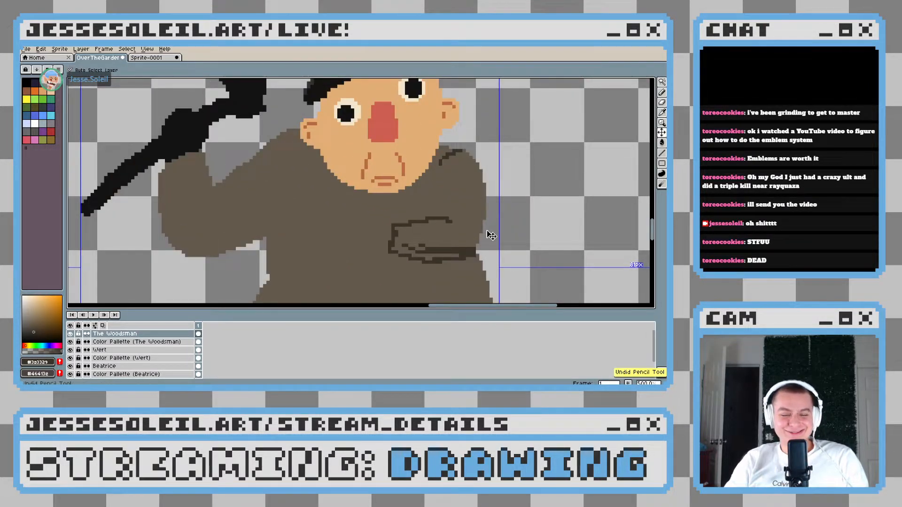
pyautogui.hotkey('ctrl', 'z')
pyautogui.hotkey('ctrl', 'z')
pyautogui.hotkey('ctrl', 'z')
pyautogui.hotkey('ctrl', 'z')
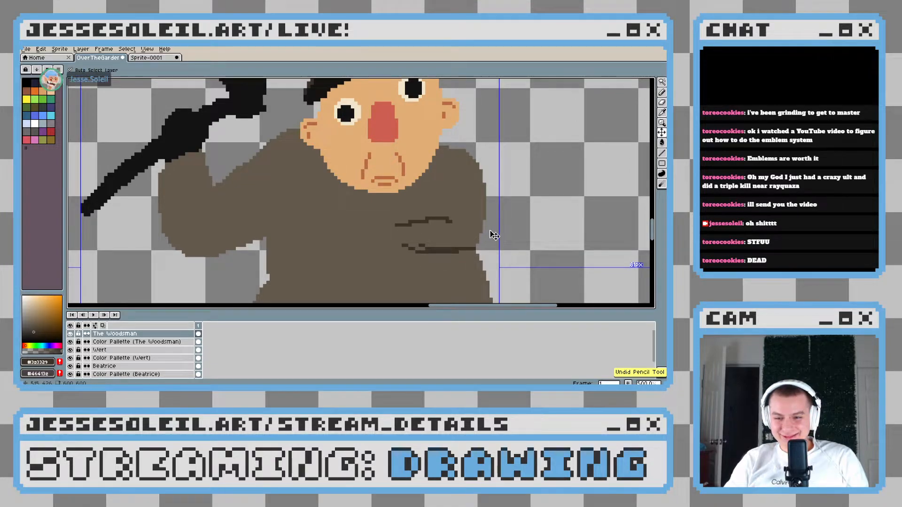
pyautogui.hotkey('ctrl', 'z')
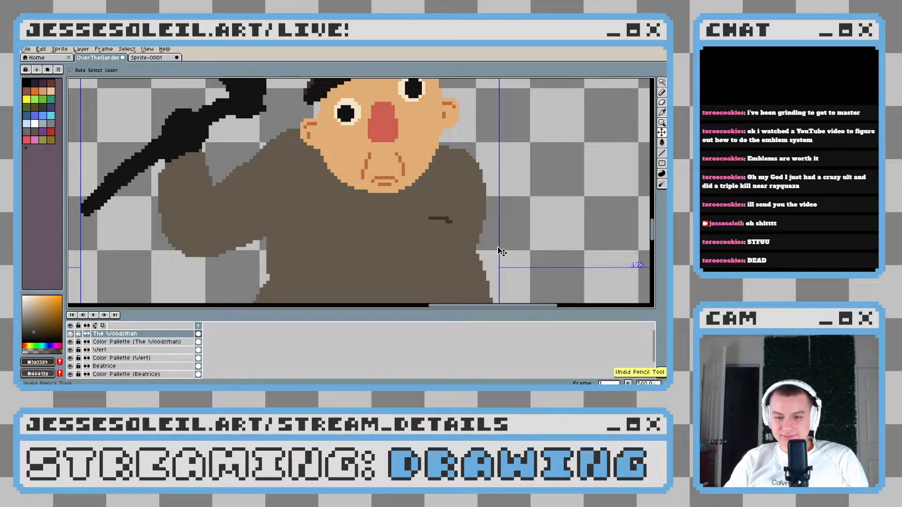
pyautogui.hotkey('ctrl', 'z')
pyautogui.hotkey('ctrl', 'z')
pyautogui.hotkey('ctrl', 'y')
# Broaden the upper arm and elbow opposite the axe in the coat's brown with a 15-pixel round brush
pyautogui.moveTo(446, 239); pyautogui.dragTo(412, 175)
pyautogui.keyDown('alt'); pyautogui.click(412, 175); pyautogui.keyUp('alt')
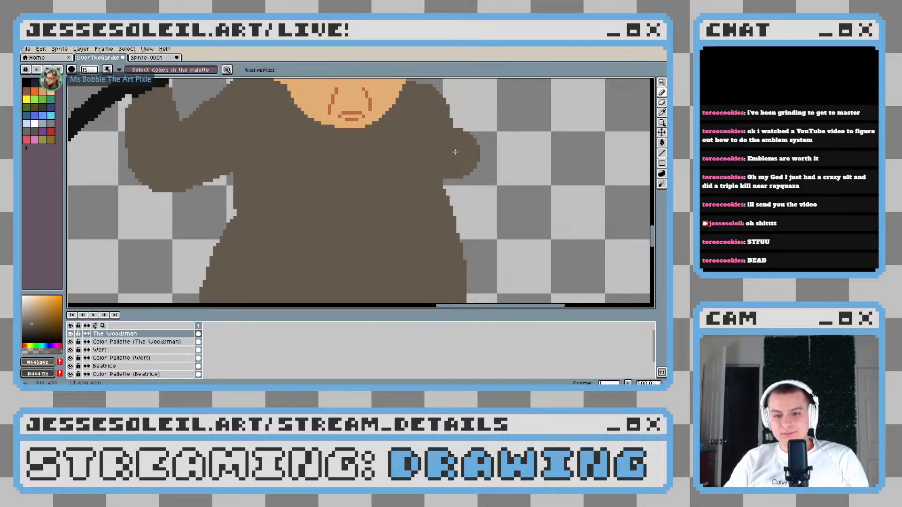
pyautogui.moveTo(471, 154); pyautogui.dragTo(464, 153)
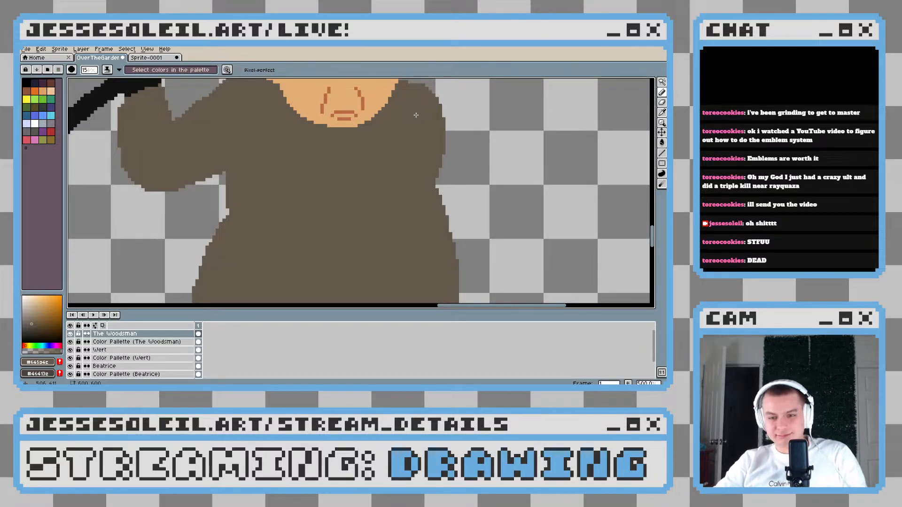
pyautogui.moveTo(413, 110)
pyautogui.mouseDown()
pyautogui.moveTo(425, 158)
pyautogui.moveTo(420, 206)
pyautogui.mouseUp()
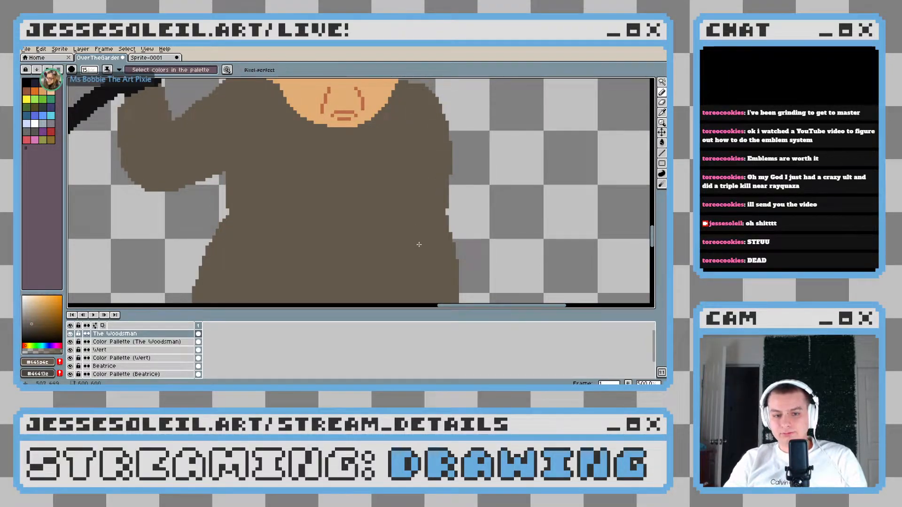
pyautogui.scroll(-3, 420, 206)
pyautogui.scroll(2, 394, 238)
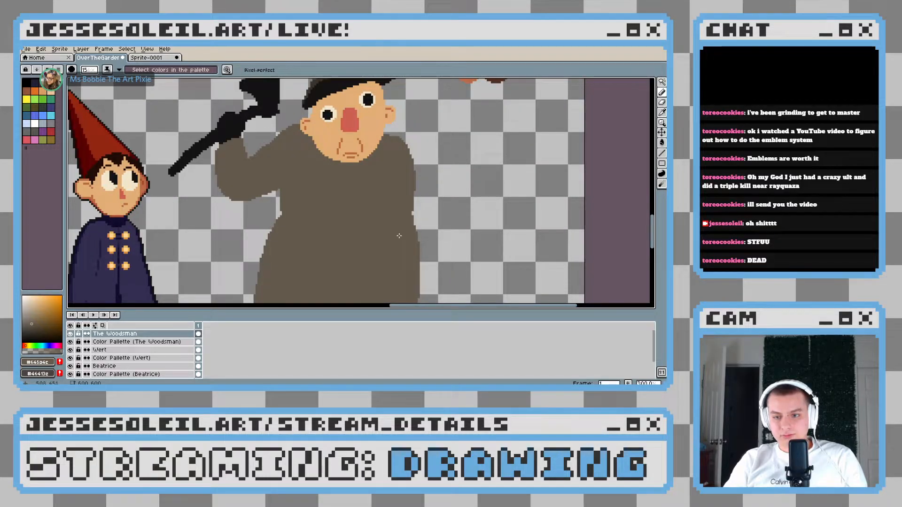
pyautogui.hotkey('ctrl', 'z')
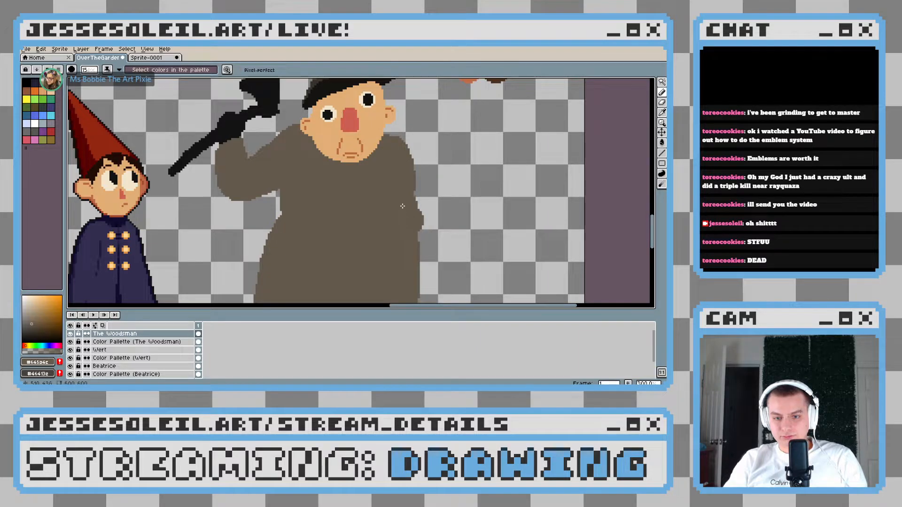
pyautogui.moveTo(417, 175); pyautogui.dragTo(424, 214)
# Widen the coat's lower side beneath that elbow and flare it out at the hem in the same brown
pyautogui.scroll(-2, 403, 228)
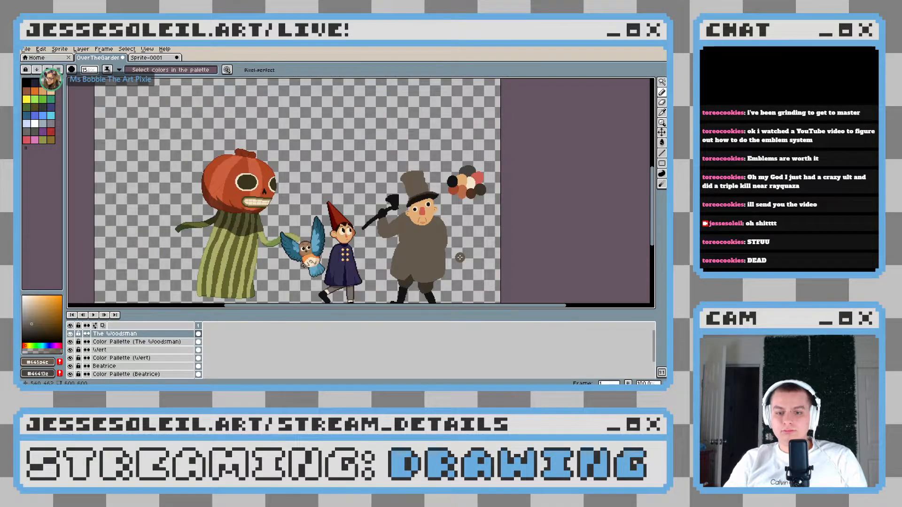
pyautogui.scroll(-1, 459, 258)
pyautogui.scroll(1, 459, 258)
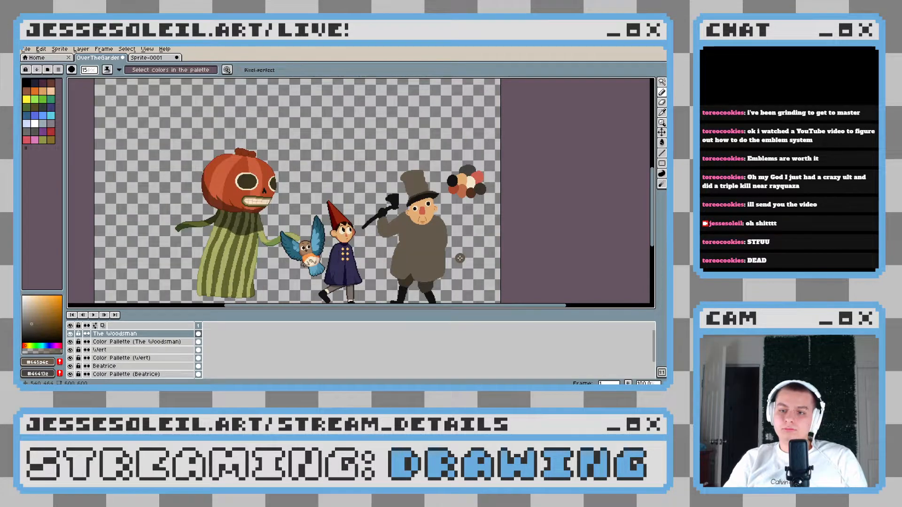
pyautogui.scroll(2, 460, 258)
pyautogui.scroll(1, 421, 161)
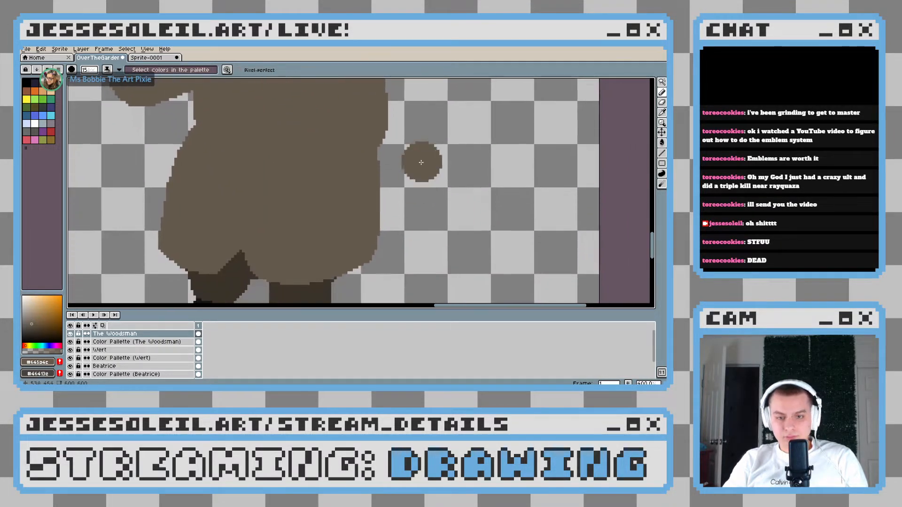
pyautogui.moveTo(367, 188); pyautogui.dragTo(367, 218)
pyautogui.hotkey('ctrl', 'z')
pyautogui.moveTo(362, 163); pyautogui.dragTo(363, 235)
pyautogui.hotkey('ctrl', 'z')
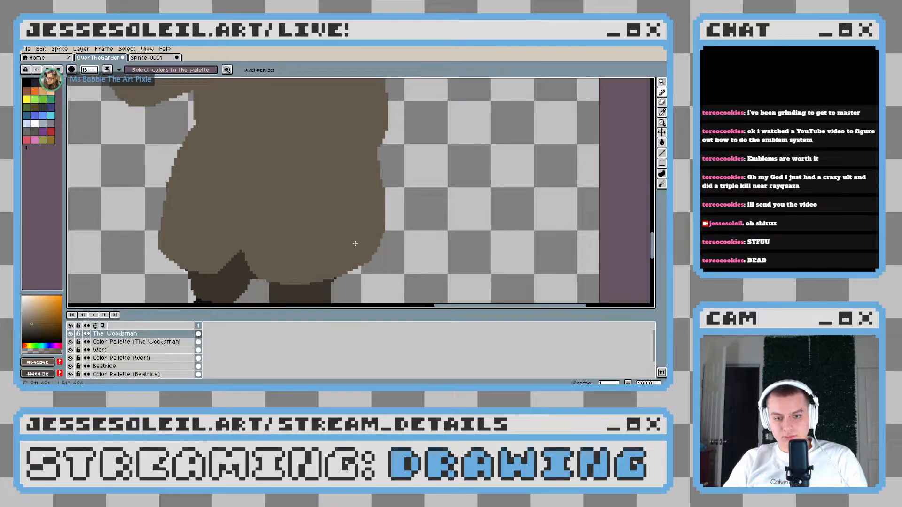
pyautogui.scroll(-3, 448, 228)
pyautogui.scroll(2, 413, 237)
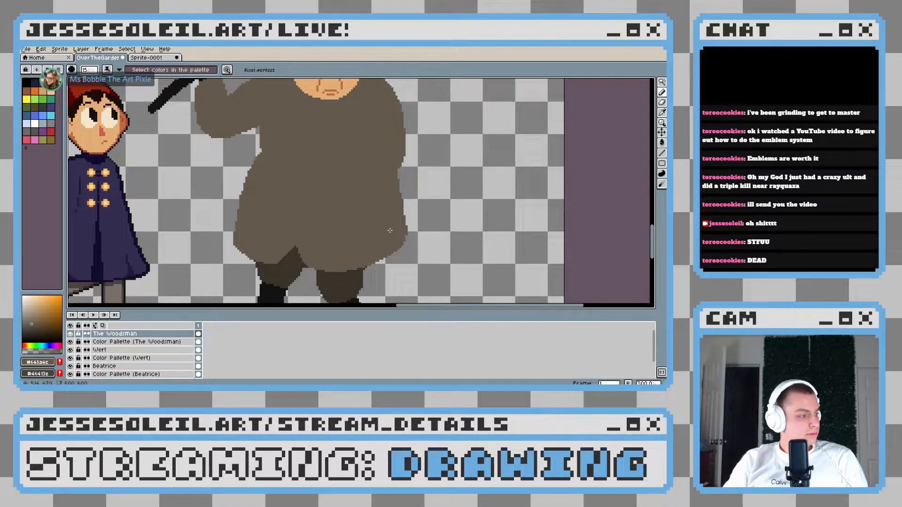
pyautogui.moveTo(396, 229)
pyautogui.mouseDown()
pyautogui.moveTo(371, 212)
pyautogui.moveTo(393, 215)
pyautogui.mouseUp()
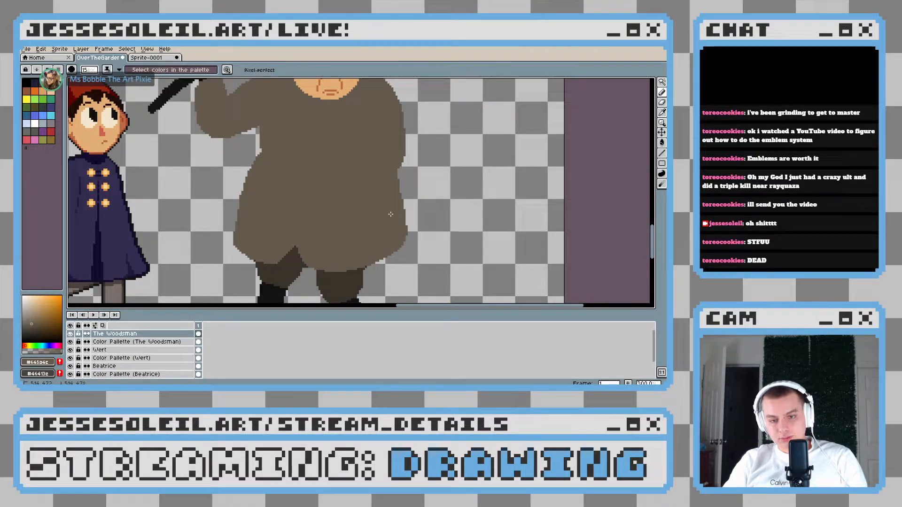
# Fill out the outer curve from the shoulder down to the elbow in the coat's brown
pyautogui.scroll(-3, 392, 225)
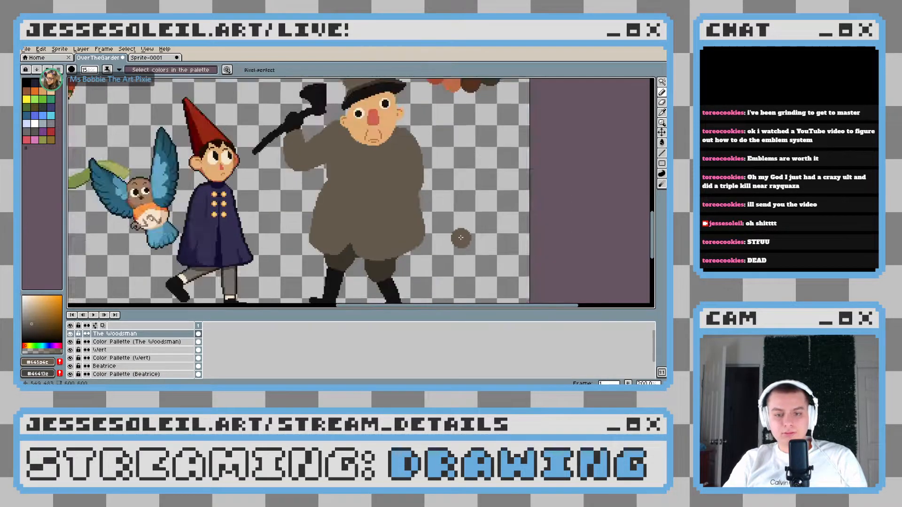
pyautogui.scroll(2, 462, 237)
pyautogui.scroll(1, 463, 237)
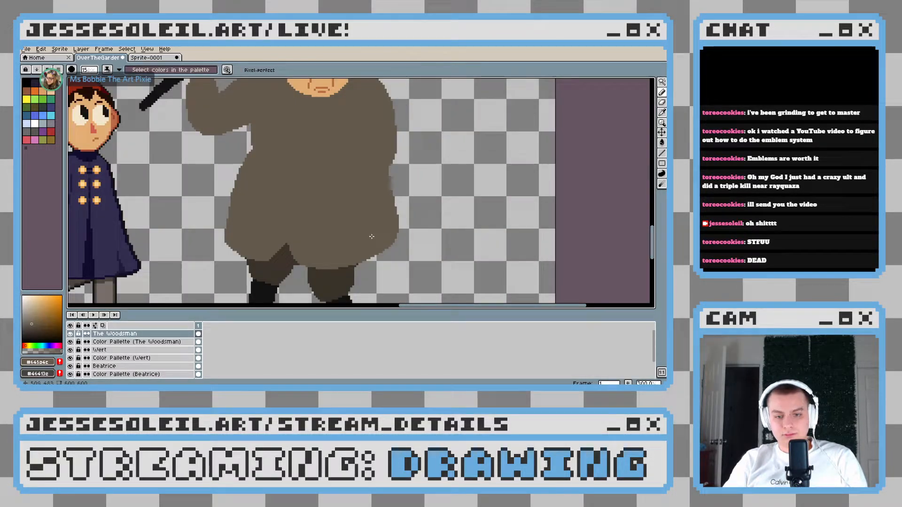
pyautogui.hotkey('ctrl', 'z')
pyautogui.moveTo(359, 148)
pyautogui.mouseDown()
pyautogui.moveTo(372, 162)
pyautogui.moveTo(359, 190)
pyautogui.mouseUp()
pyautogui.scroll(1, 359, 190)
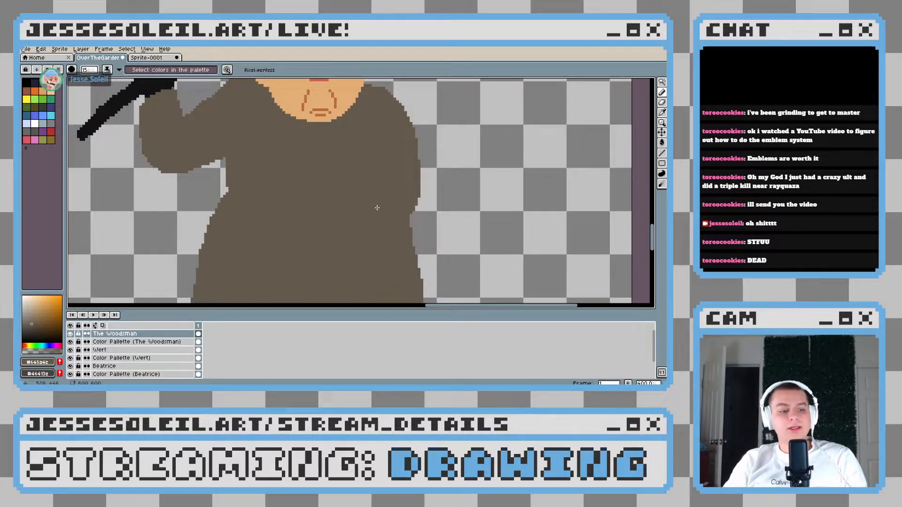
pyautogui.moveTo(379, 231)
pyautogui.mouseDown()
pyautogui.moveTo(374, 162)
pyautogui.moveTo(359, 238)
pyautogui.mouseUp()
# Sample the dark brown and draw thin lines for the bent forearm's lower and upper edges across the coat
pyautogui.scroll(-2, 374, 162)
pyautogui.scroll(3, 369, 237)
pyautogui.press('alt')
pyautogui.keyDown('alt'); pyautogui.click(340, 220); pyautogui.keyUp('alt')
pyautogui.moveTo(377, 173)
pyautogui.mouseDown()
pyautogui.moveTo(377, 207)
pyautogui.moveTo(416, 273)
pyautogui.mouseUp()
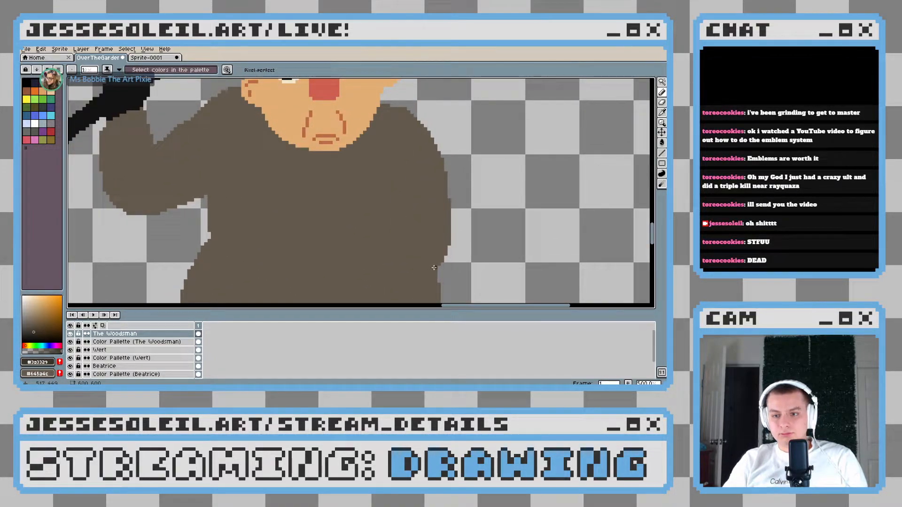
pyautogui.moveTo(409, 265); pyautogui.dragTo(356, 249)
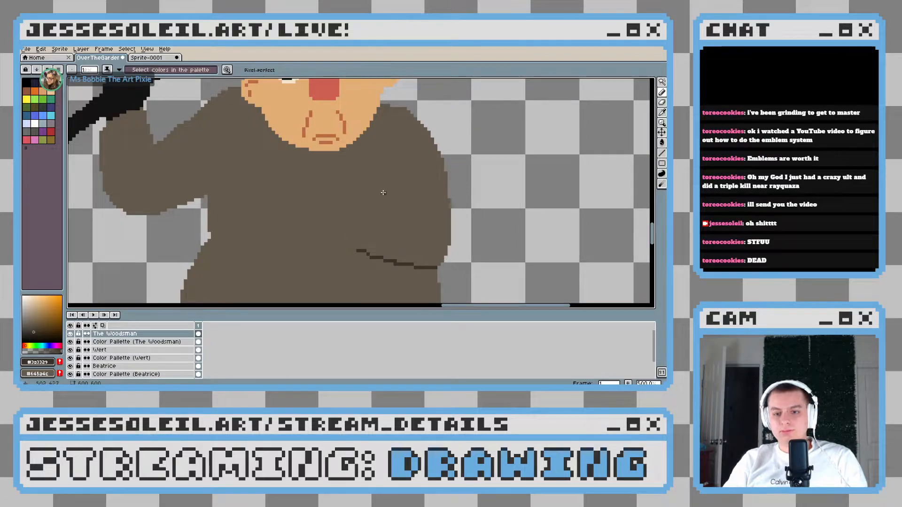
pyautogui.moveTo(384, 194); pyautogui.dragTo(406, 190)
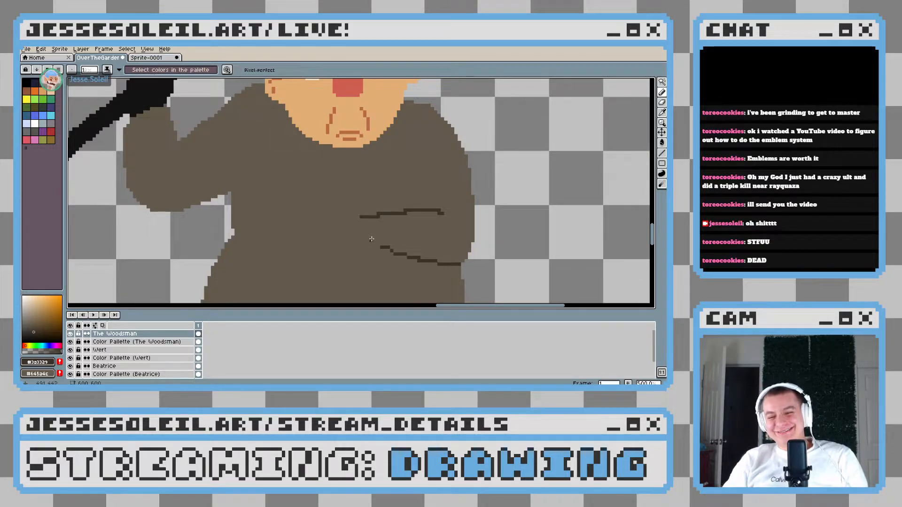
# Extend the forearm's lower edge with a small sleeve fold and close the outline at the cuff in dark brown
pyautogui.moveTo(362, 243); pyautogui.dragTo(443, 263)
pyautogui.scroll(-4, 466, 261)
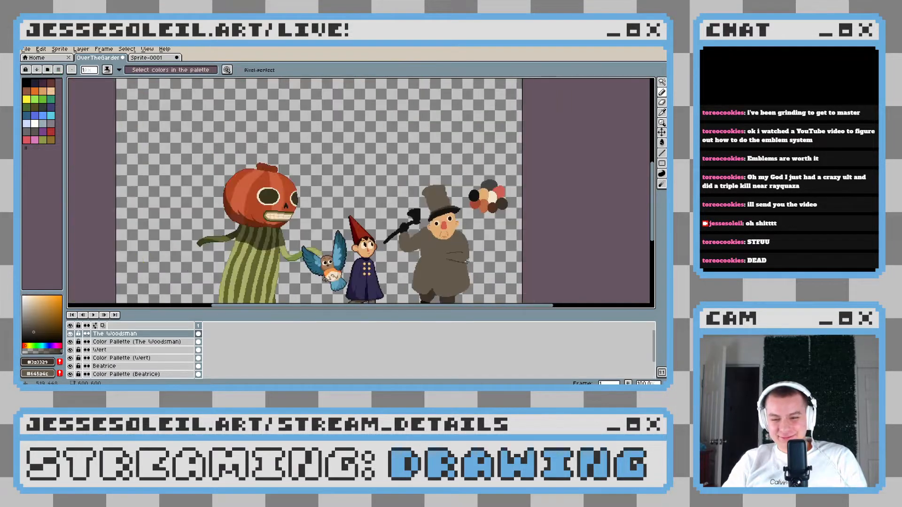
pyautogui.scroll(4, 449, 250)
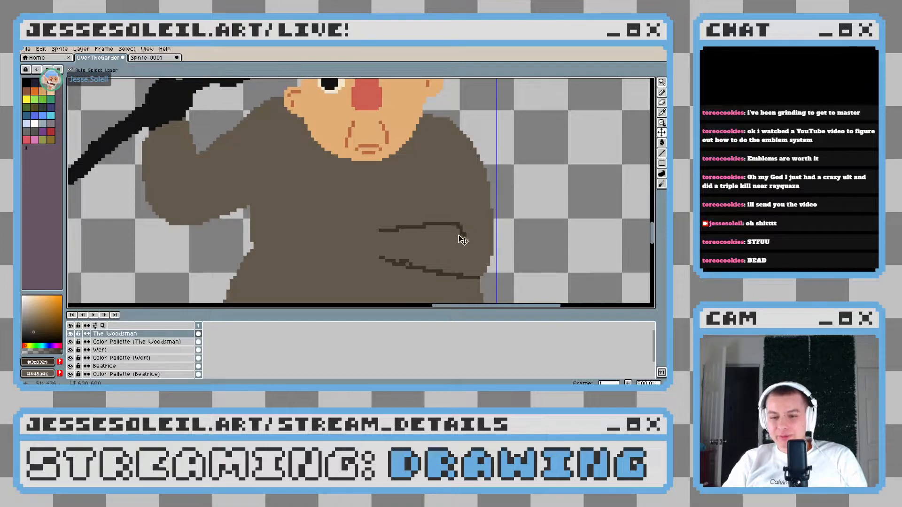
pyautogui.hotkey('ctrl', 'z')
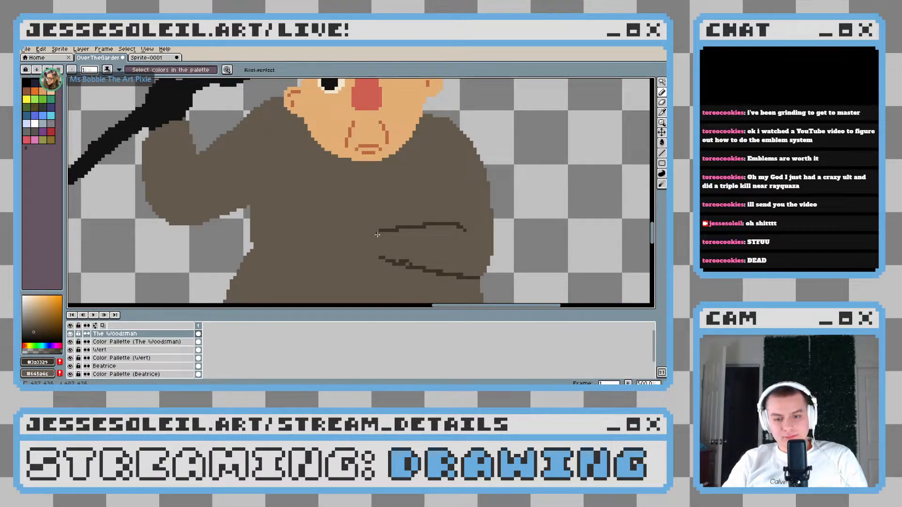
pyautogui.scroll(-4, 449, 266)
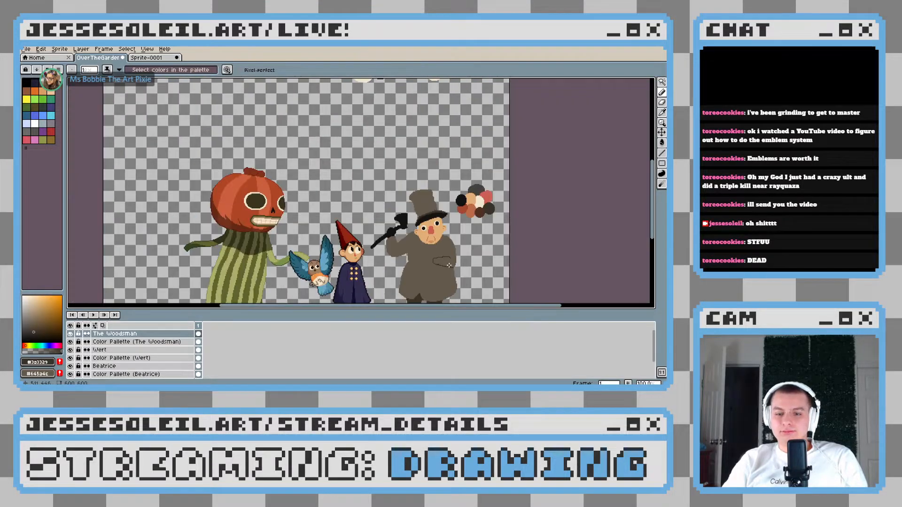
pyautogui.scroll(1, 449, 266)
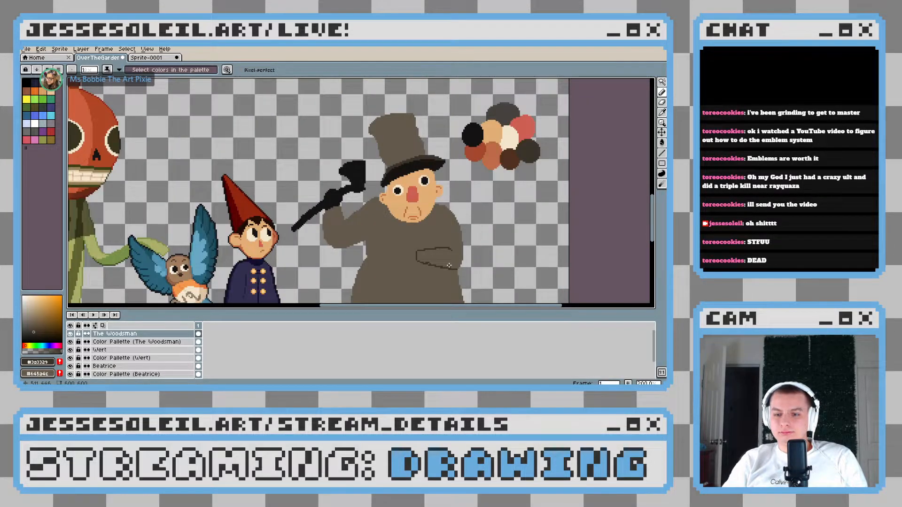
pyautogui.scroll(2, 449, 265)
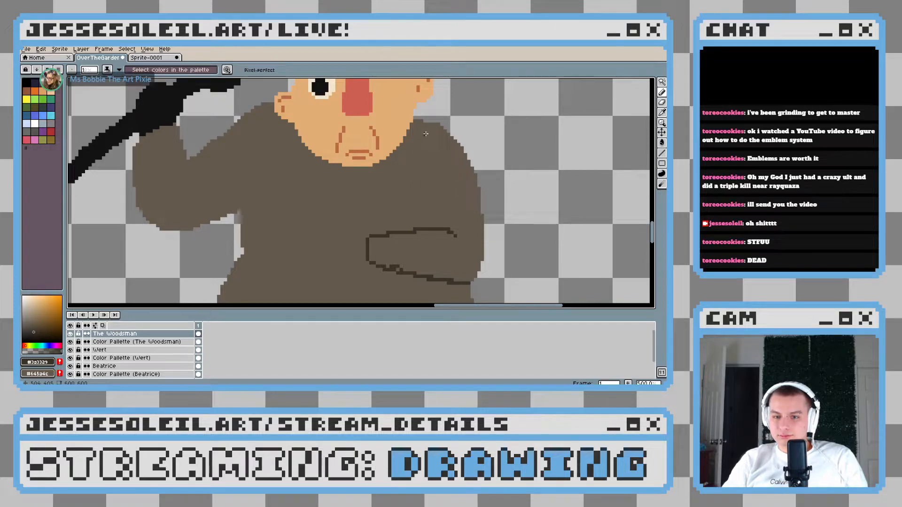
# Draw the upper arm's inner edge in dark brown, curving from the shoulder beside the face down to the forearm
pyautogui.moveTo(436, 125)
pyautogui.mouseDown()
pyautogui.moveTo(416, 137)
pyautogui.moveTo(430, 126)
pyautogui.moveTo(408, 160)
pyautogui.mouseUp()
pyautogui.hotkey('ctrl', 'z')
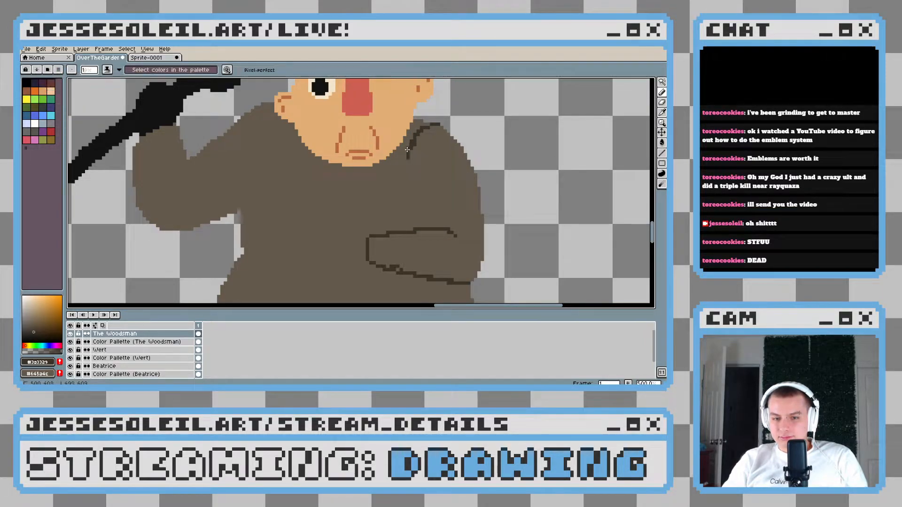
pyautogui.moveTo(403, 185); pyautogui.dragTo(411, 214)
pyautogui.hotkey('ctrl', 'z')
pyautogui.hotkey('ctrl', 'z')
pyautogui.moveTo(415, 137)
pyautogui.mouseDown()
pyautogui.moveTo(408, 157)
pyautogui.moveTo(421, 206)
pyautogui.mouseUp()
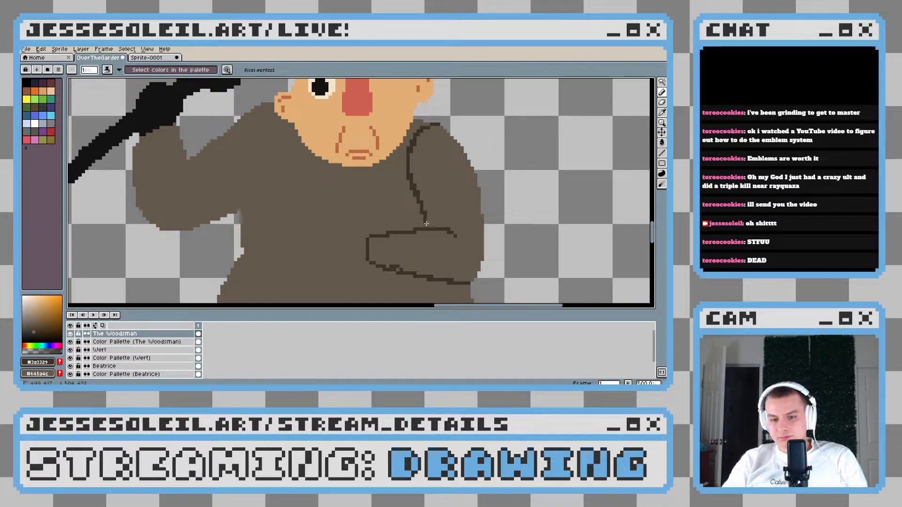
# Try to outline a small fist in dark brown just beyond the sleeve's cuff
pyautogui.scroll(-5, 470, 249)
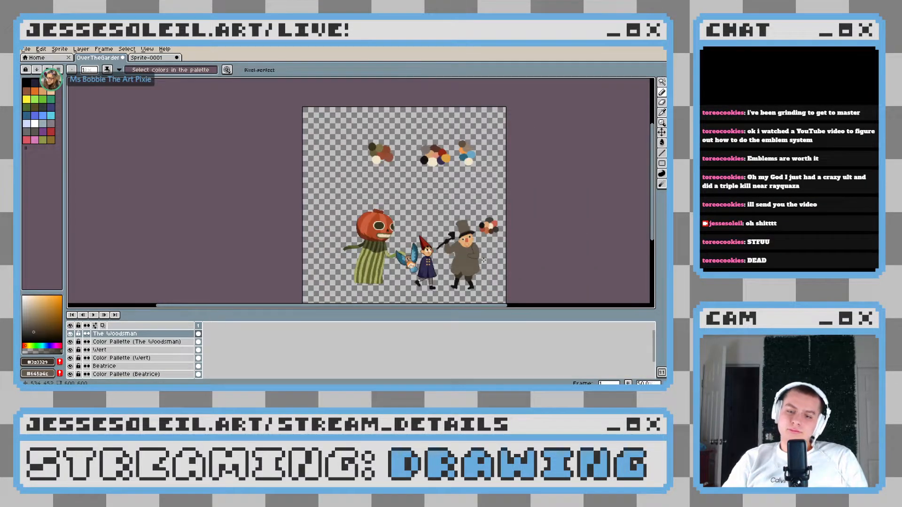
pyautogui.scroll(2, 483, 260)
pyautogui.scroll(4, 407, 244)
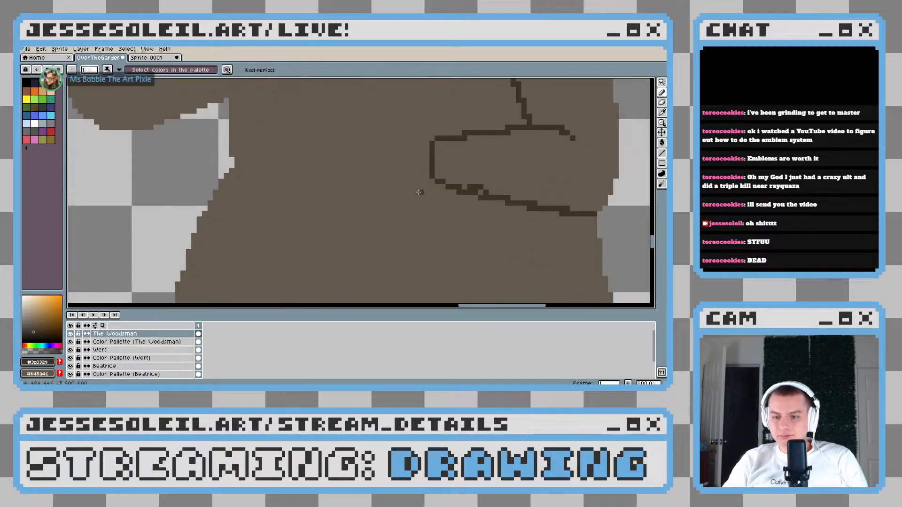
pyautogui.moveTo(388, 202)
pyautogui.mouseDown()
pyautogui.moveTo(361, 194)
pyautogui.moveTo(347, 197)
pyautogui.moveTo(350, 212)
pyautogui.moveTo(343, 204)
pyautogui.moveTo(352, 202)
pyautogui.moveTo(340, 212)
pyautogui.moveTo(351, 226)
pyautogui.moveTo(341, 214)
pyautogui.moveTo(386, 228)
pyautogui.mouseUp()
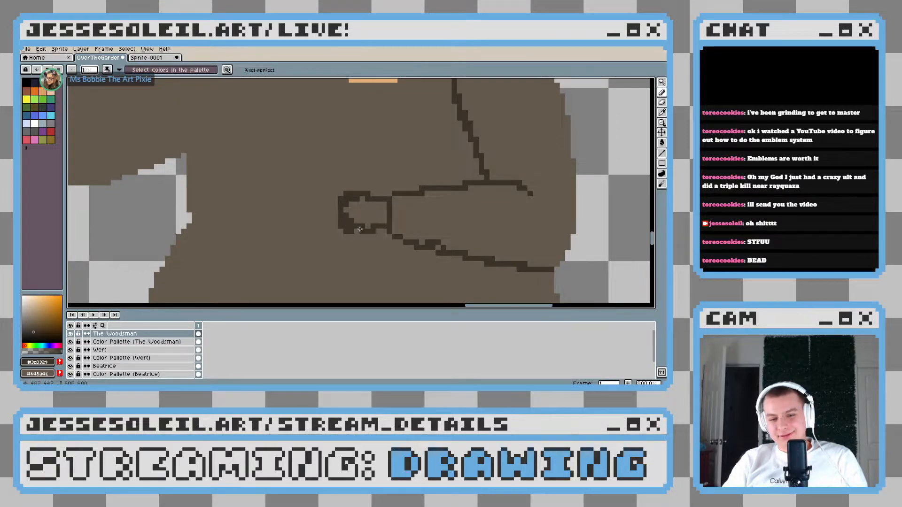
pyautogui.scroll(-2, 378, 221)
pyautogui.hotkey('ctrl', 'z')
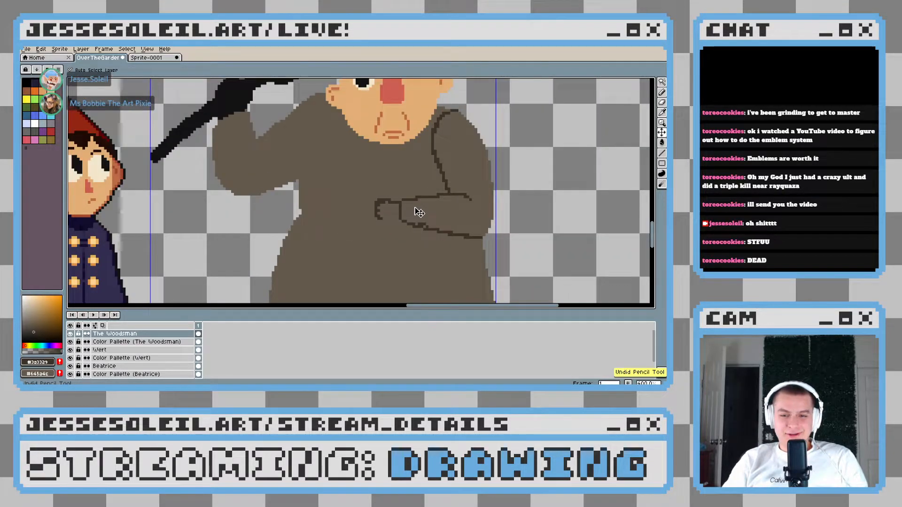
pyautogui.scroll(-2, 416, 209)
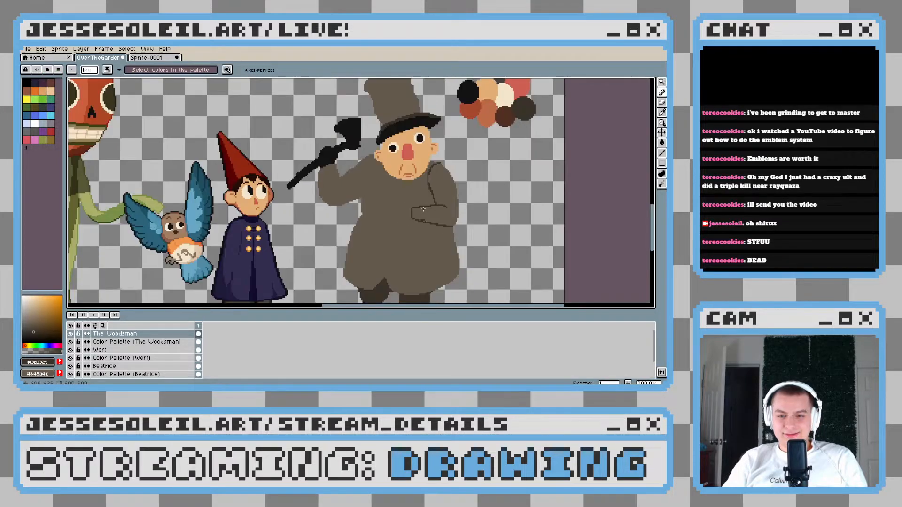
# Sample the arm outline's dark brown and flood-fill the bent upper arm and forearm with it
pyautogui.scroll(2, 399, 194)
pyautogui.scroll(4, 396, 190)
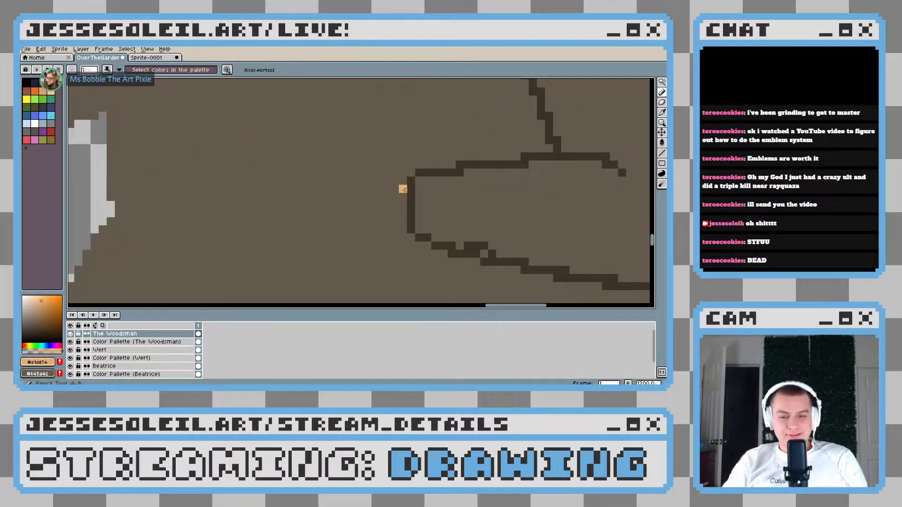
pyautogui.scroll(-3, 288, 202)
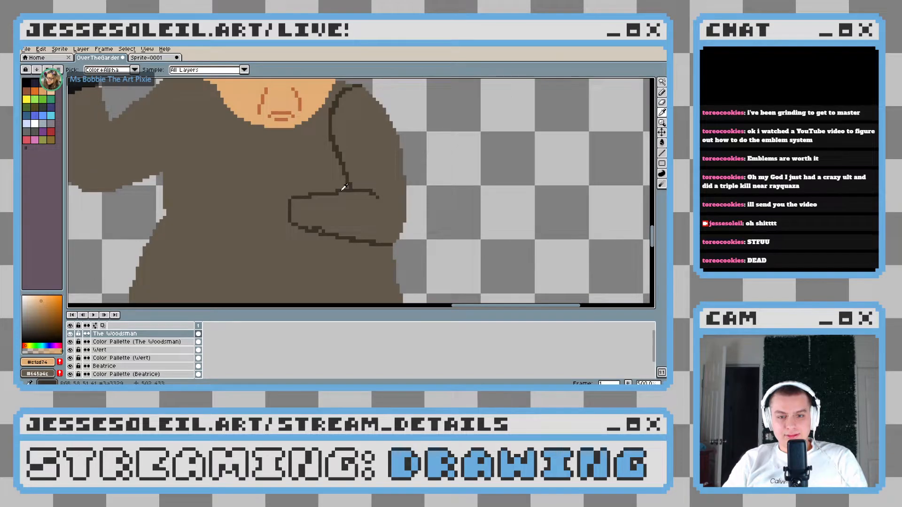
pyautogui.keyDown('alt'); pyautogui.click(343, 189); pyautogui.keyUp('alt')
pyautogui.press('g')
pyautogui.click(365, 161)
pyautogui.scroll(-3, 364, 161)
pyautogui.scroll(4, 329, 207)
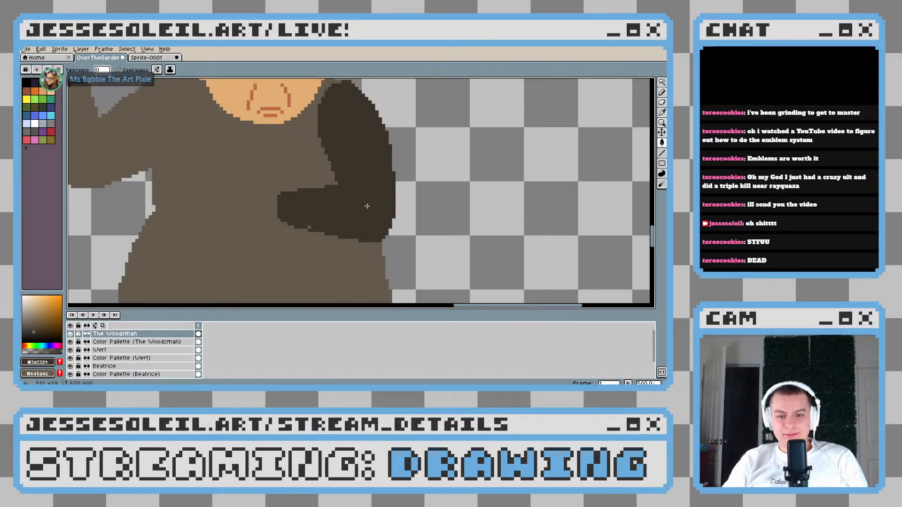
pyautogui.press('b')
pyautogui.scroll(-4, 303, 235)
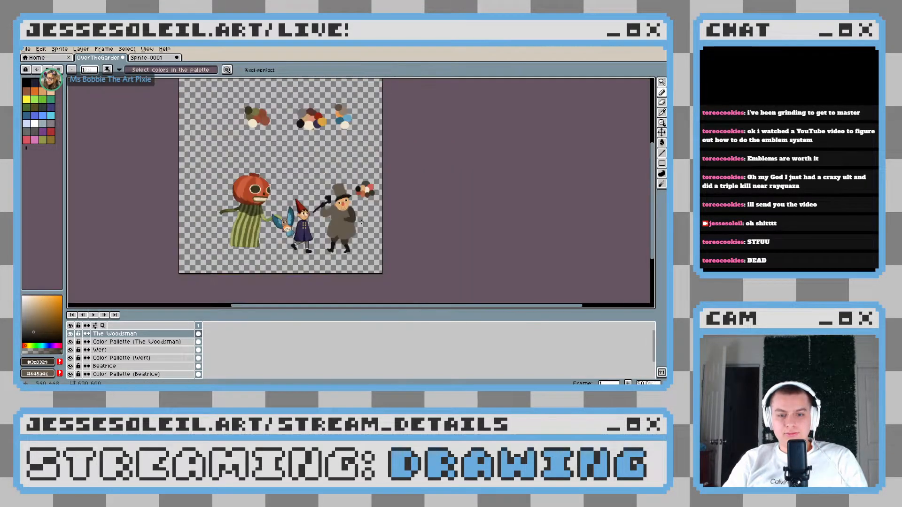
# Sample the face's skin tone and draw a solid rounded fist and wrist extending from the dark sleeve's cuff
pyautogui.scroll(5, 370, 260)
pyautogui.moveTo(370, 259); pyautogui.dragTo(321, 81)
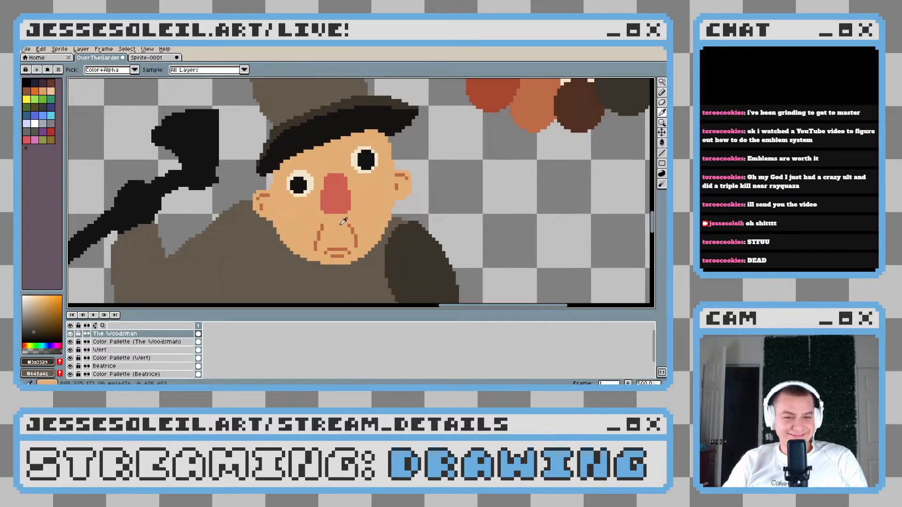
pyautogui.keyDown('alt'); pyautogui.click(319, 171); pyautogui.keyUp('alt')
pyautogui.scroll(5, 328, 234)
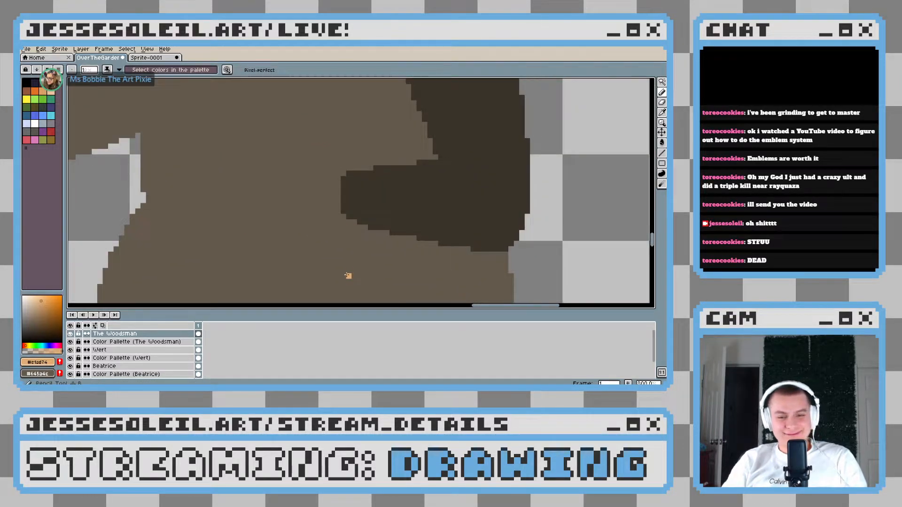
pyautogui.moveTo(376, 209)
pyautogui.mouseDown()
pyautogui.moveTo(388, 190)
pyautogui.moveTo(383, 215)
pyautogui.mouseUp()
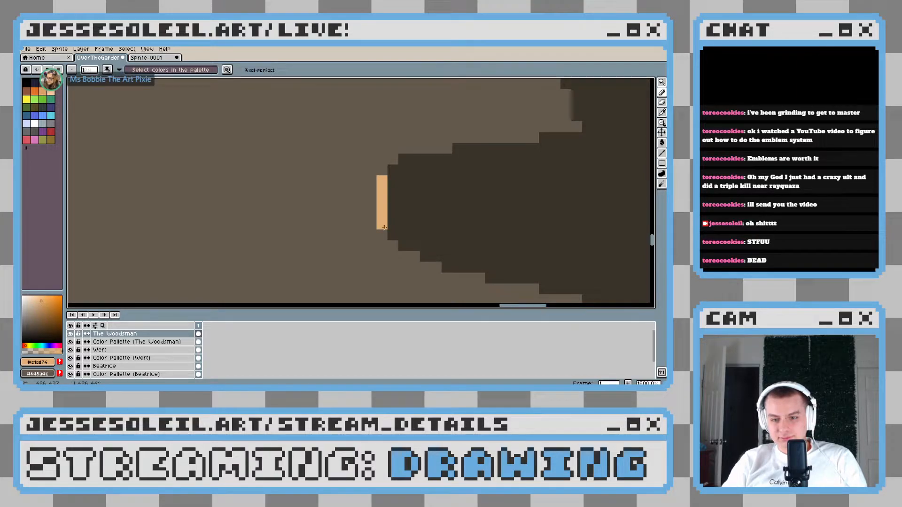
pyautogui.moveTo(363, 224); pyautogui.dragTo(425, 222)
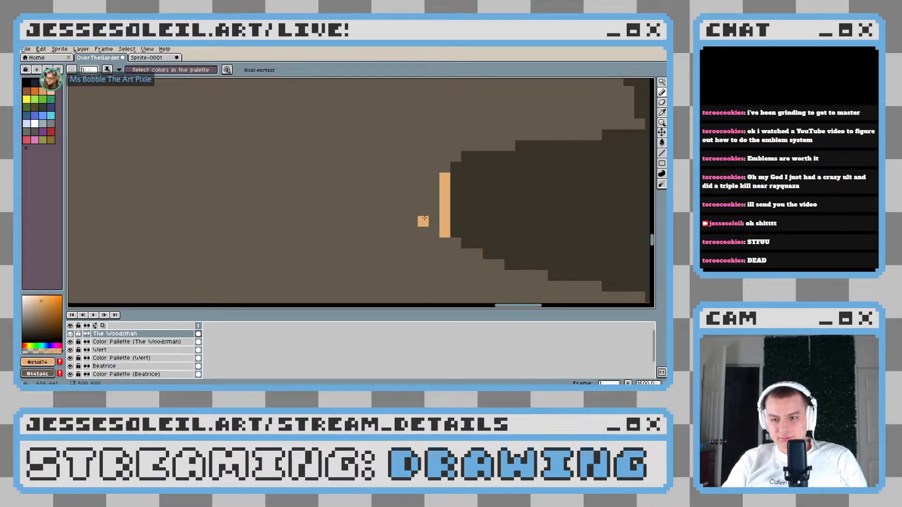
pyautogui.moveTo(442, 180)
pyautogui.mouseDown()
pyautogui.moveTo(383, 166)
pyautogui.moveTo(347, 179)
pyautogui.moveTo(383, 164)
pyautogui.moveTo(315, 169)
pyautogui.moveTo(343, 172)
pyautogui.moveTo(324, 162)
pyautogui.moveTo(306, 175)
pyautogui.moveTo(307, 167)
pyautogui.moveTo(312, 207)
pyautogui.moveTo(328, 173)
pyautogui.moveTo(366, 180)
pyautogui.moveTo(346, 175)
pyautogui.moveTo(360, 193)
pyautogui.moveTo(353, 212)
pyautogui.moveTo(331, 192)
pyautogui.moveTo(364, 191)
pyautogui.moveTo(351, 174)
pyautogui.moveTo(418, 186)
pyautogui.moveTo(436, 199)
pyautogui.moveTo(437, 217)
pyautogui.moveTo(430, 199)
pyautogui.moveTo(424, 228)
pyautogui.moveTo(296, 212)
pyautogui.mouseUp()
pyautogui.moveTo(385, 214)
pyautogui.mouseDown()
pyautogui.moveTo(422, 211)
pyautogui.moveTo(368, 219)
pyautogui.moveTo(418, 223)
pyautogui.moveTo(318, 225)
pyautogui.moveTo(303, 216)
pyautogui.moveTo(355, 226)
pyautogui.moveTo(339, 233)
pyautogui.moveTo(302, 213)
pyautogui.moveTo(293, 173)
pyautogui.mouseUp()
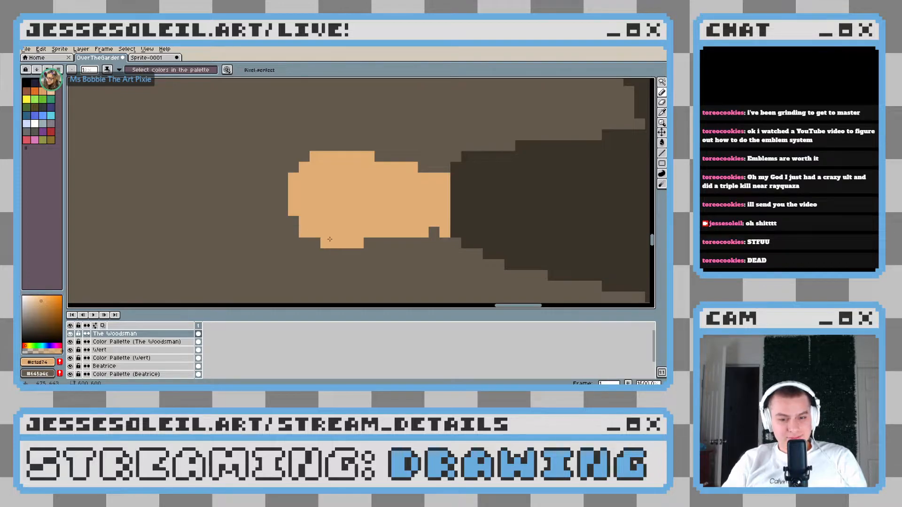
# Examine the shape and proportions of the new hand up close and against the whole figure
pyautogui.scroll(-4, 330, 239)
pyautogui.scroll(3, 422, 241)
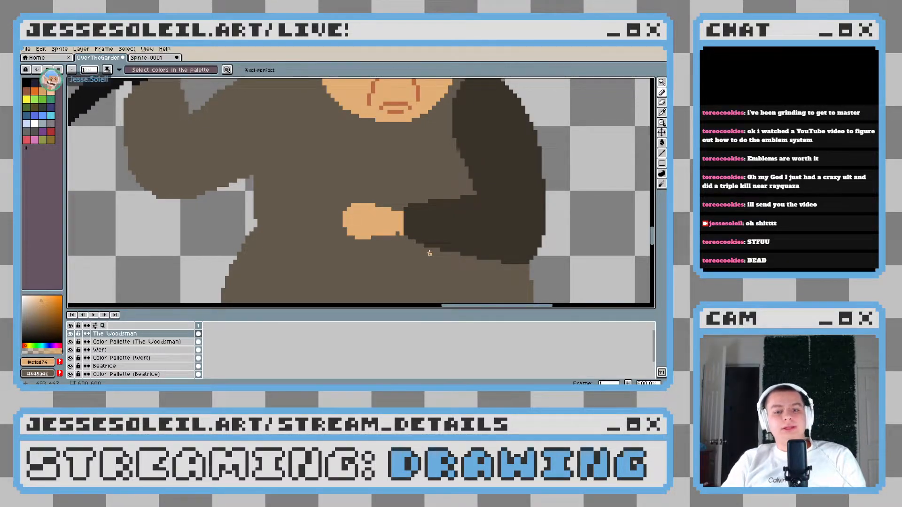
pyautogui.scroll(-2, 429, 253)
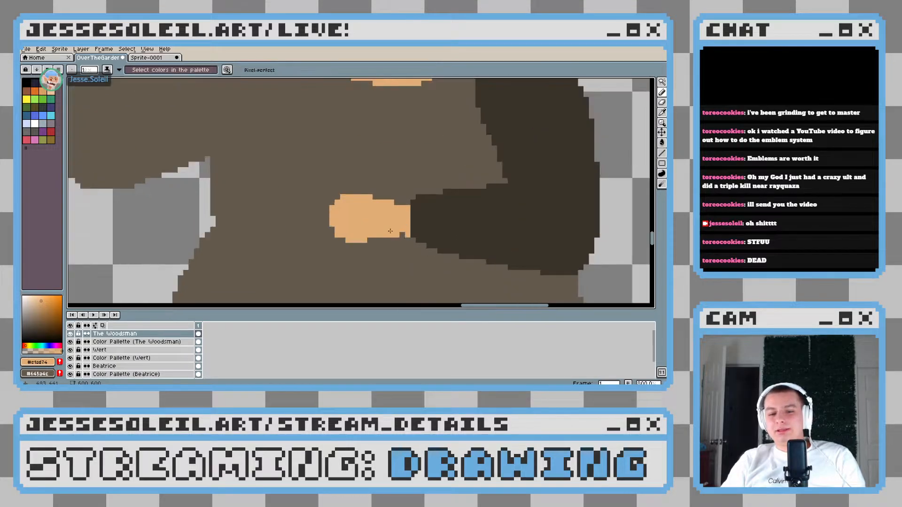
pyautogui.scroll(-3, 444, 237)
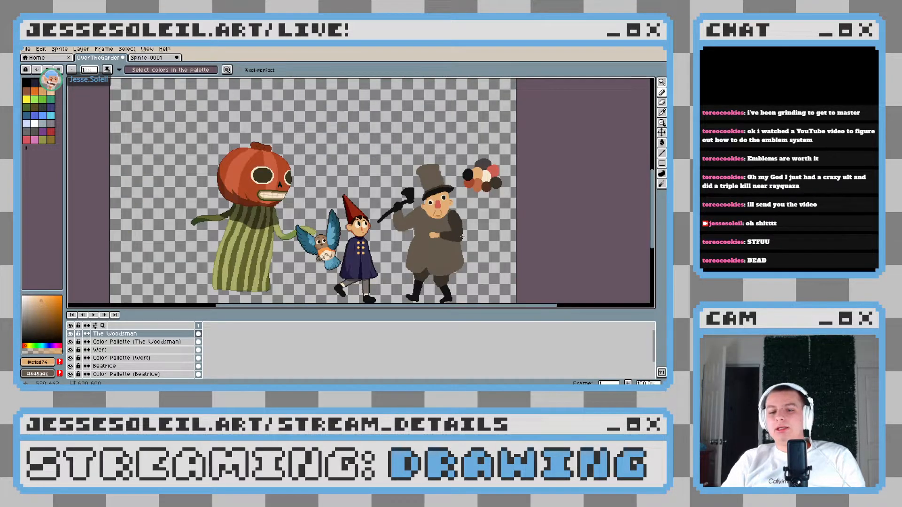
pyautogui.scroll(5, 462, 237)
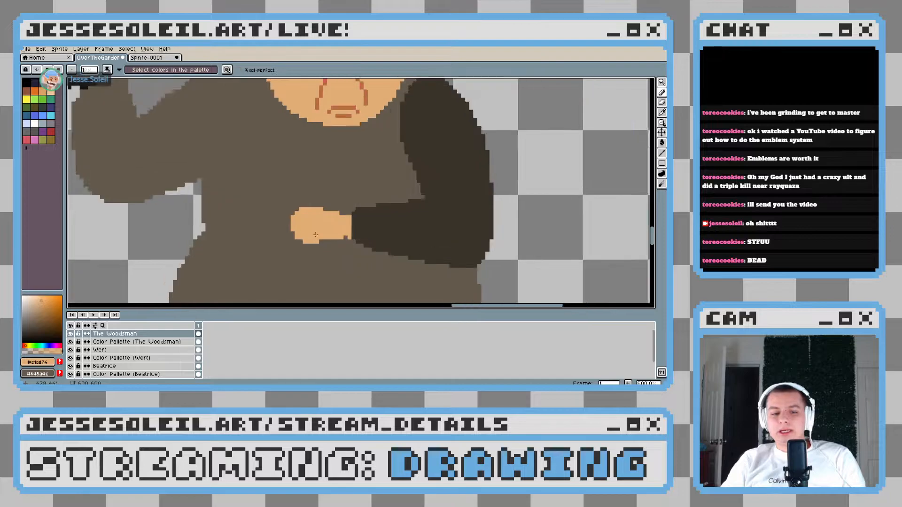
pyautogui.scroll(2, 316, 235)
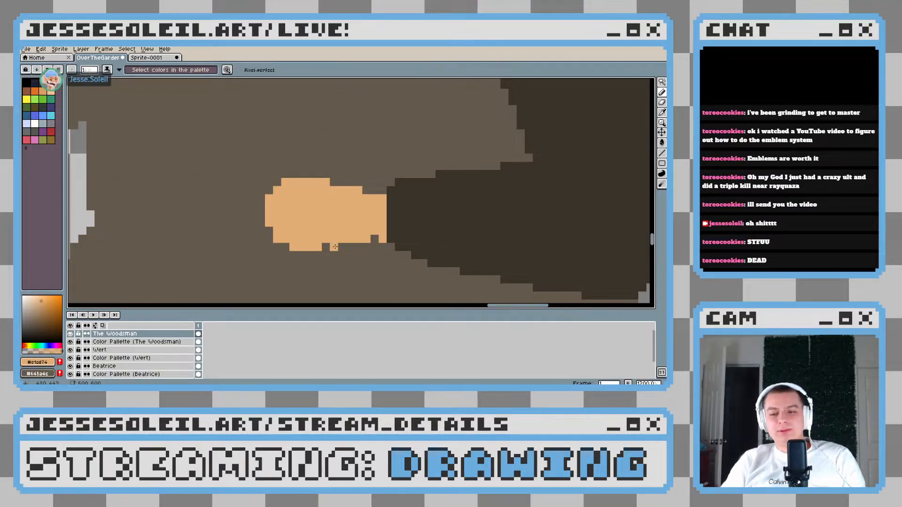
pyautogui.scroll(-5, 335, 246)
pyautogui.scroll(3, 407, 259)
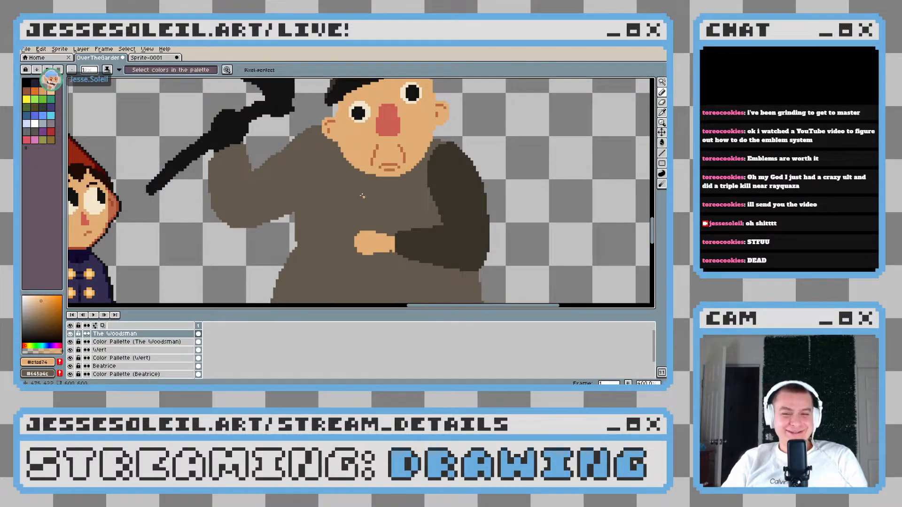
# Sample the reddish-brown of the face wrinkles and draw vertical finger lines on the lower front of the fist
pyautogui.scroll(1, 374, 163)
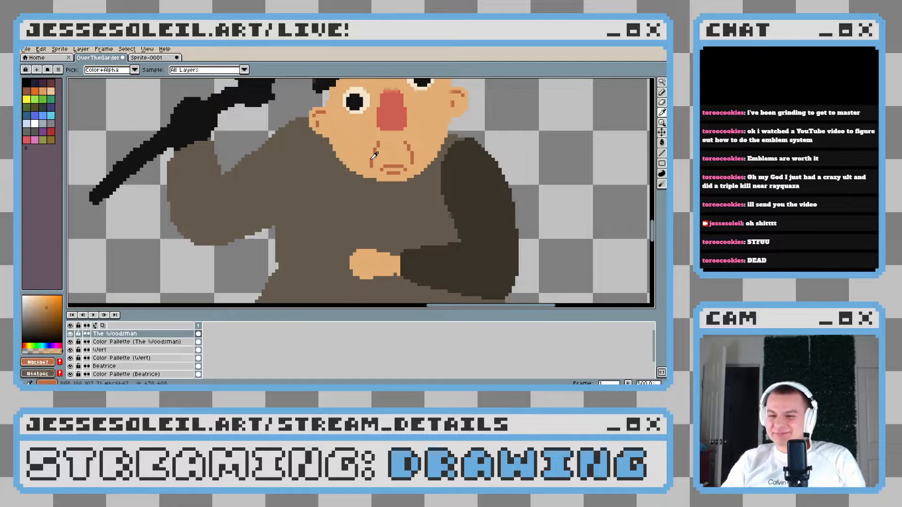
pyautogui.scroll(5, 367, 247)
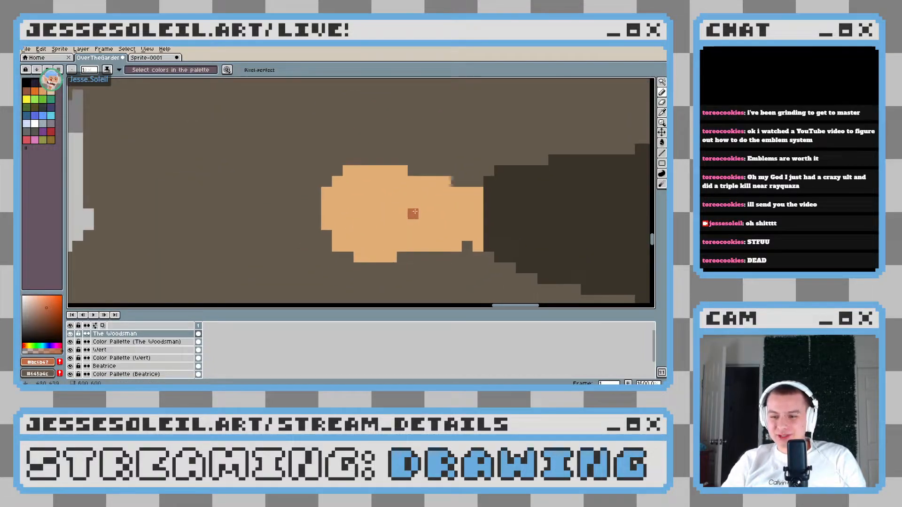
pyautogui.moveTo(382, 224); pyautogui.dragTo(382, 239)
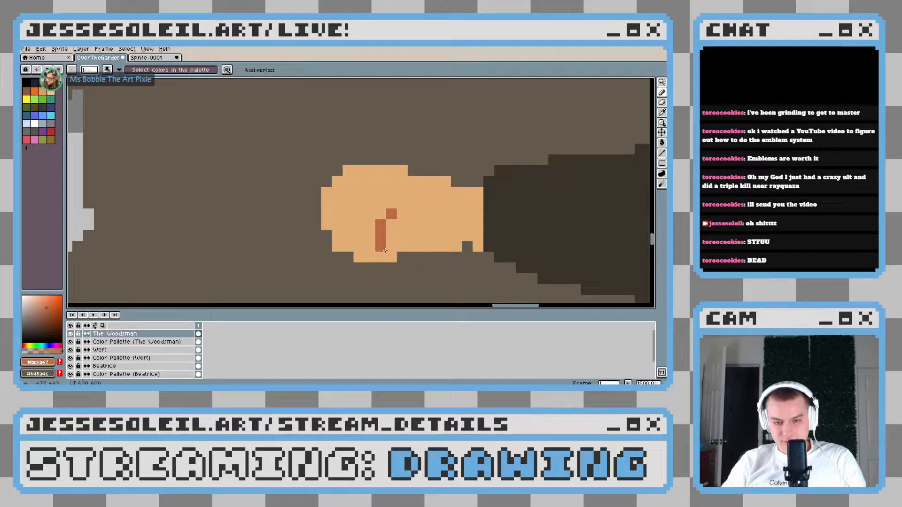
pyautogui.scroll(-3, 390, 256)
pyautogui.scroll(2, 419, 261)
pyautogui.moveTo(370, 227); pyautogui.dragTo(371, 258)
pyautogui.hotkey('ctrl', 'z')
pyautogui.scroll(-4, 371, 258)
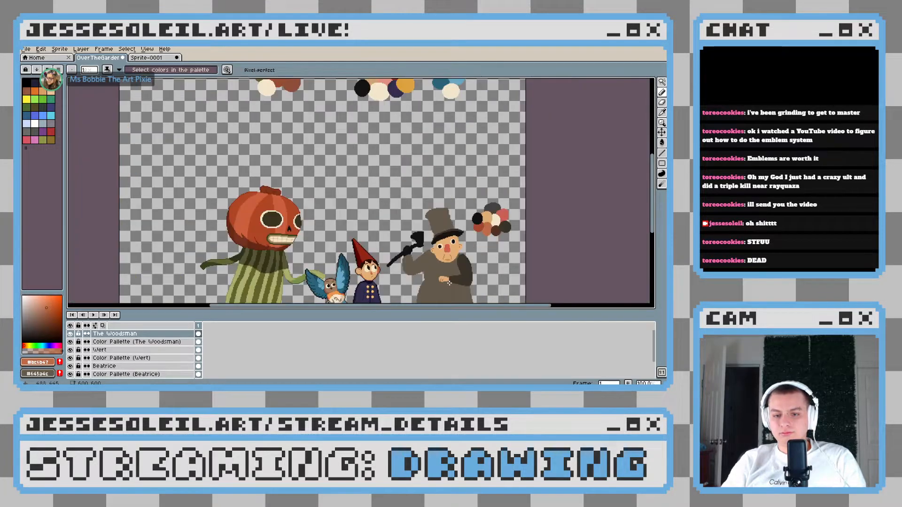
# Add a short diagonal reddish-brown finger crease at the fist's outer edge
pyautogui.scroll(4, 366, 253)
pyautogui.scroll(-1, 365, 254)
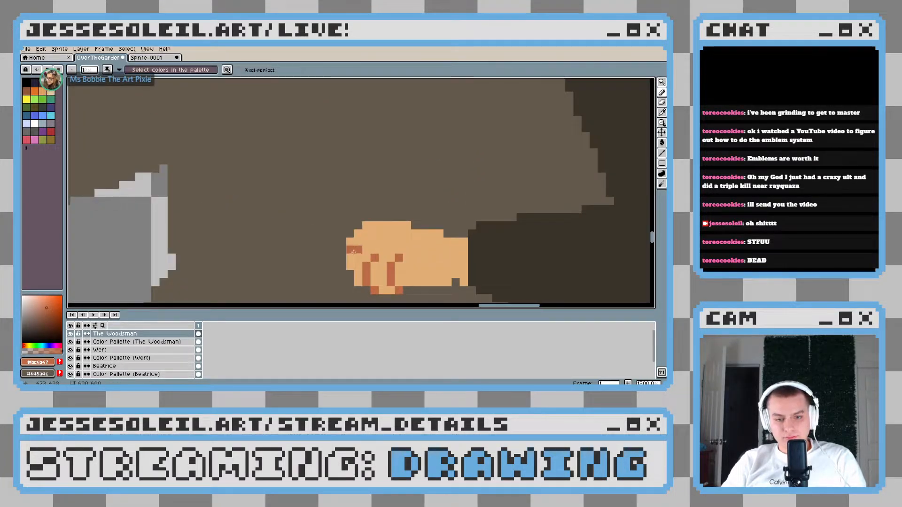
pyautogui.scroll(-1, 436, 275)
pyautogui.scroll(1, 436, 275)
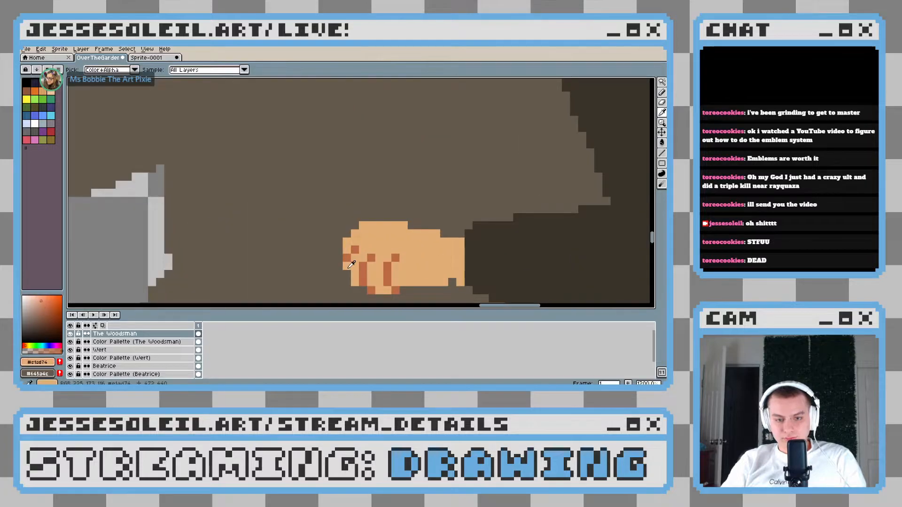
pyautogui.scroll(-4, 436, 274)
pyautogui.scroll(-1, 436, 275)
pyautogui.scroll(4, 432, 271)
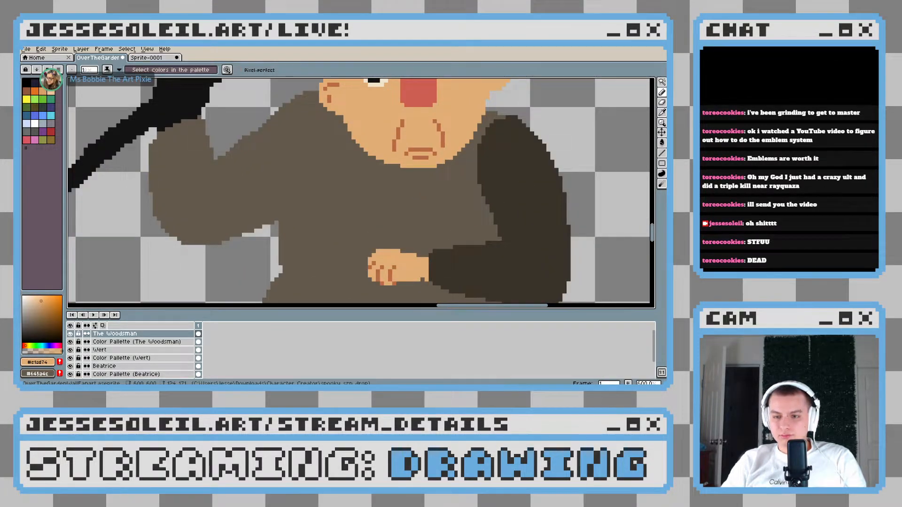
# Try to add reddish-brown shading pixels along the underside of the palm beside the fingers
pyautogui.scroll(4, 393, 227)
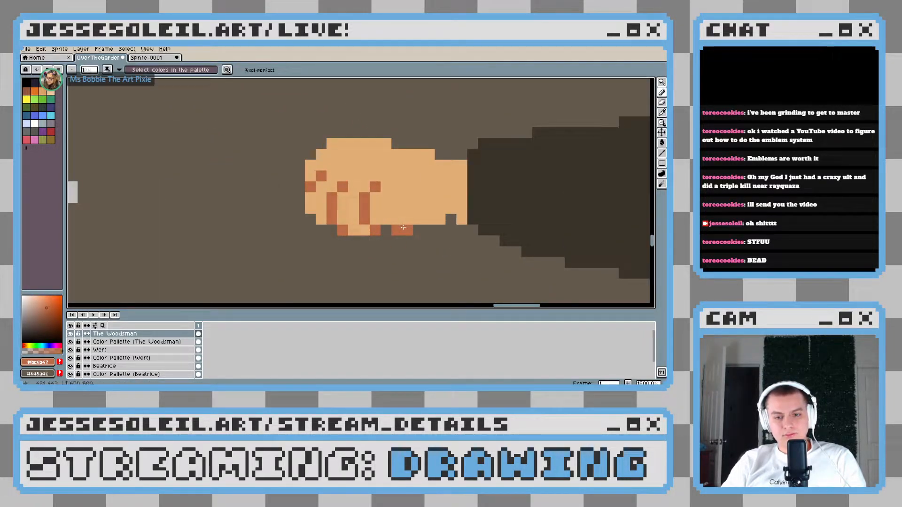
pyautogui.moveTo(404, 227); pyautogui.dragTo(413, 227)
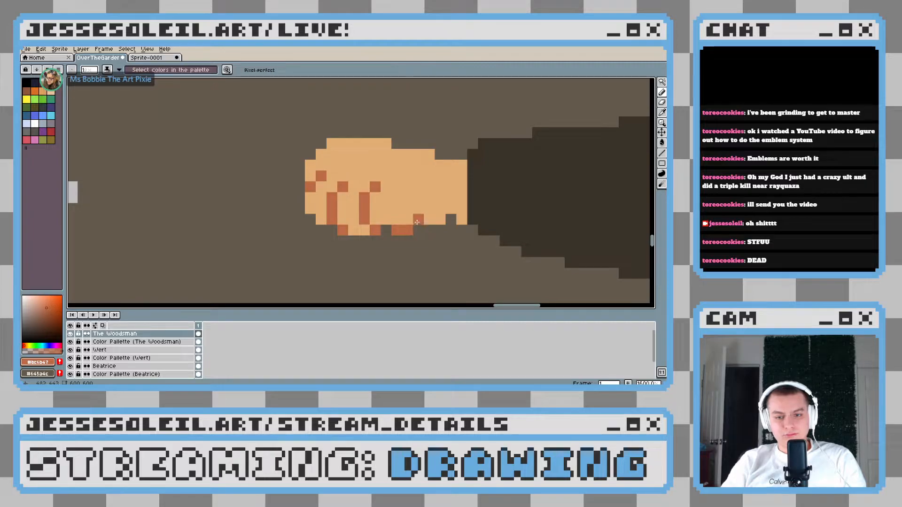
pyautogui.scroll(-8, 454, 245)
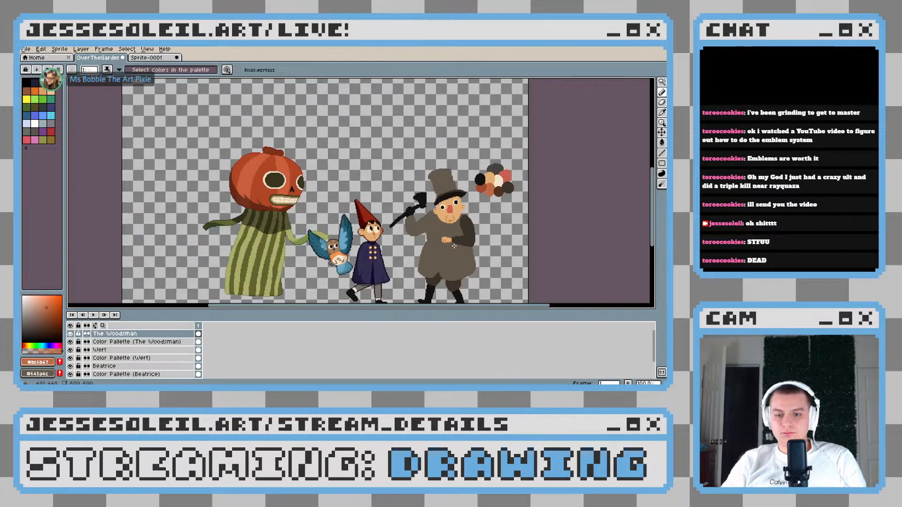
# Outline the lower tip of the outermost finger with reddish-brown pixels
pyautogui.scroll(1, 468, 253)
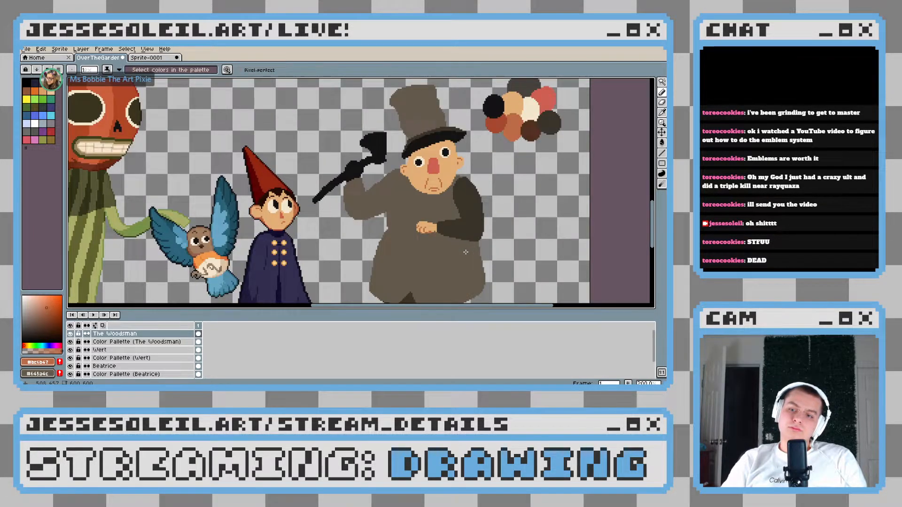
pyautogui.scroll(3, 465, 253)
pyautogui.scroll(3, 294, 181)
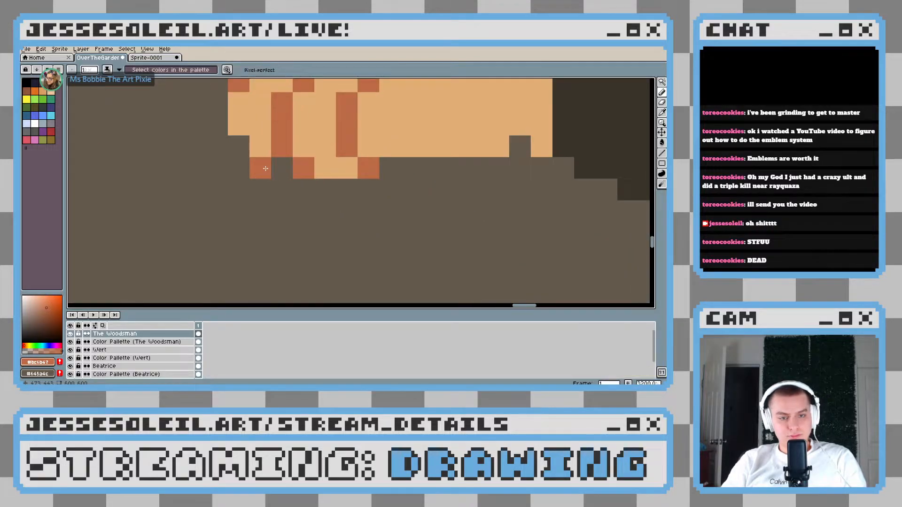
pyautogui.scroll(-5, 347, 228)
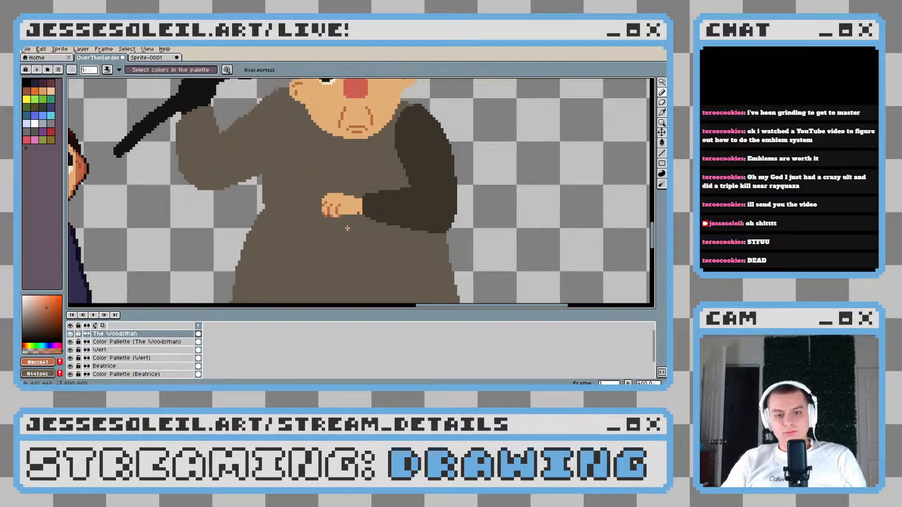
pyautogui.scroll(-1, 347, 228)
pyautogui.scroll(3, 347, 228)
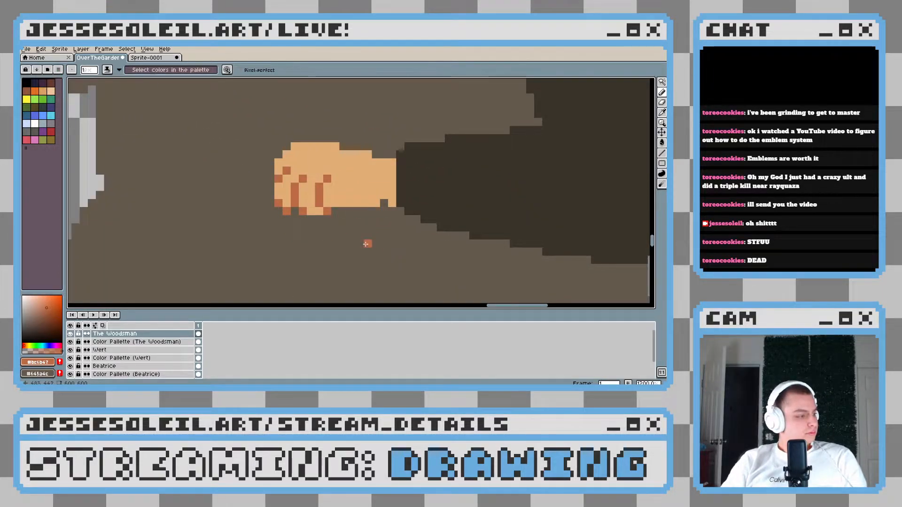
# Trim the stray skin pixel at the wrist's lower corner with the coat brown, then sample the skin tone again
pyautogui.moveTo(320, 228); pyautogui.dragTo(341, 212)
pyautogui.scroll(1, 437, 180)
pyautogui.keyDown('alt'); pyautogui.click(397, 201); pyautogui.keyUp('alt')
pyautogui.click(407, 192)
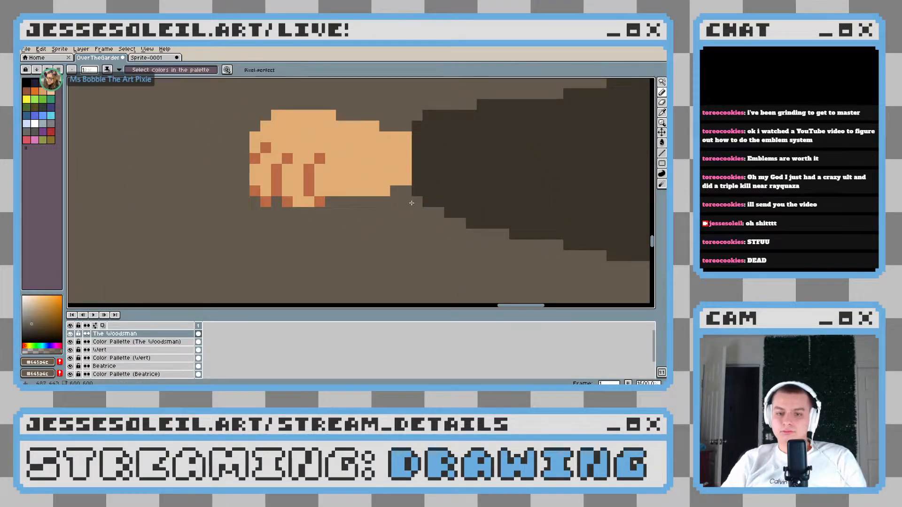
pyautogui.scroll(-6, 408, 198)
pyautogui.scroll(5, 392, 221)
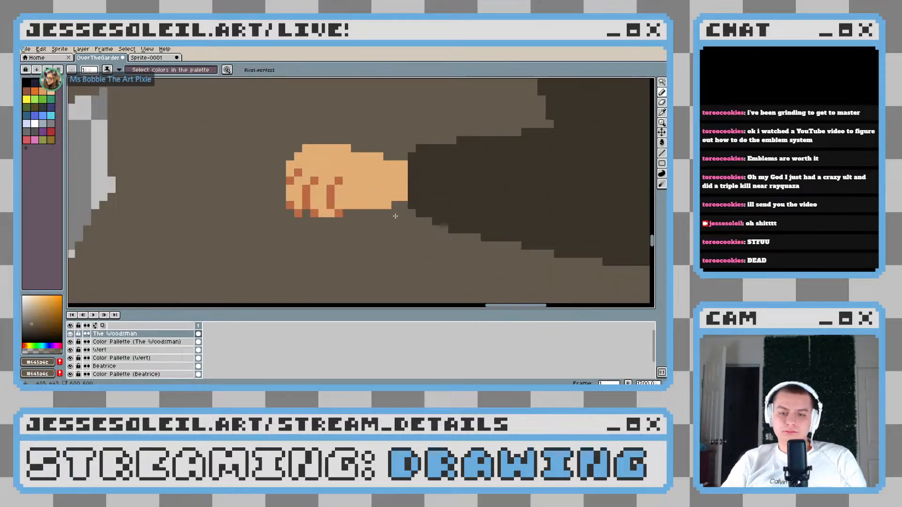
pyautogui.moveTo(391, 221); pyautogui.dragTo(441, 194)
pyautogui.keyDown('alt'); pyautogui.click(427, 161); pyautogui.keyUp('alt')
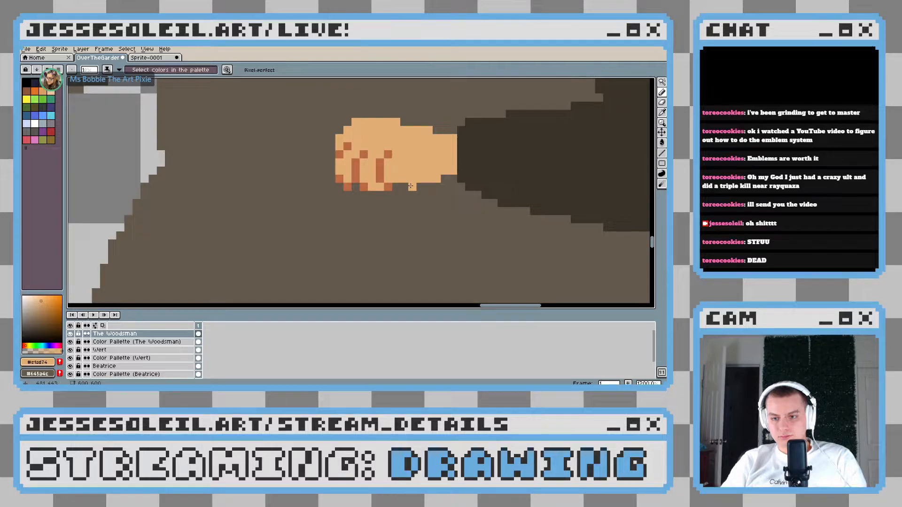
pyautogui.scroll(-3, 302, 202)
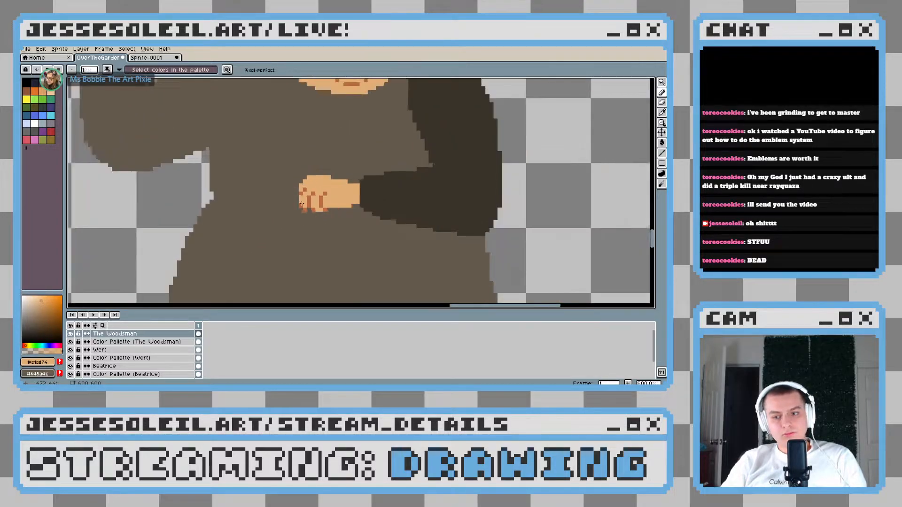
# Sample the lantern's dark red from the reference image in Sprite-0001 and return to the OverTheGarden drawing
pyautogui.scroll(-2, 302, 203)
pyautogui.hotkey('ctrl', 'Tab')
pyautogui.scroll(5, 310, 221)
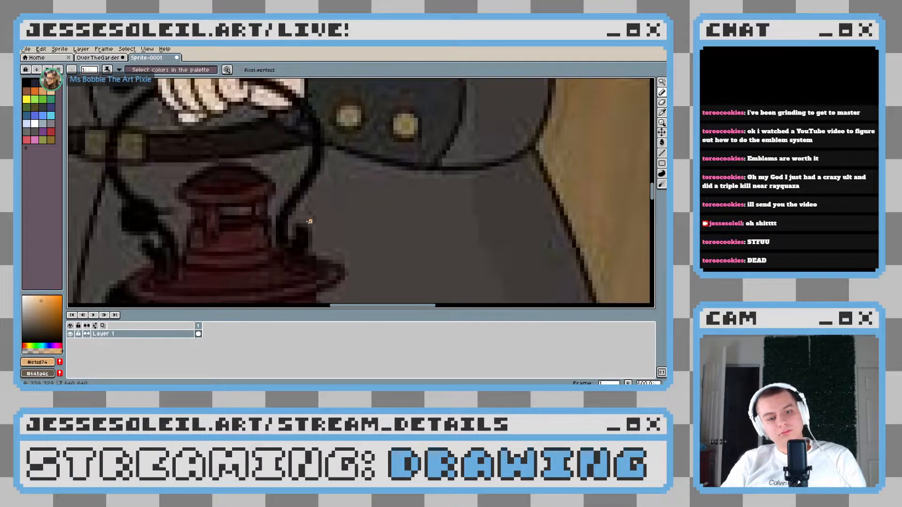
pyautogui.moveTo(309, 221); pyautogui.dragTo(356, 115)
pyautogui.click(277, 147)
pyautogui.click(112, 59)
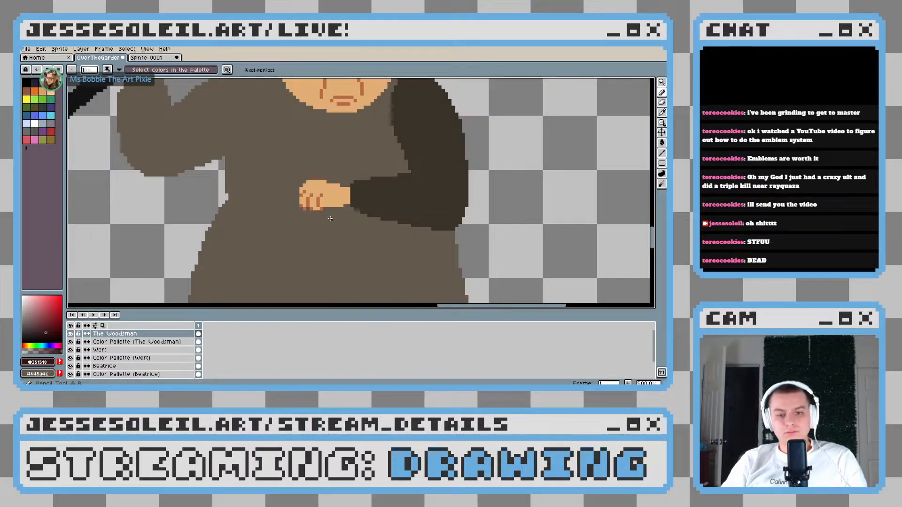
# Adjust the sampled dark red to HSV 354°, 58, 23, trying out an intermediate shade with a stroke on the coat
pyautogui.click(45, 326)
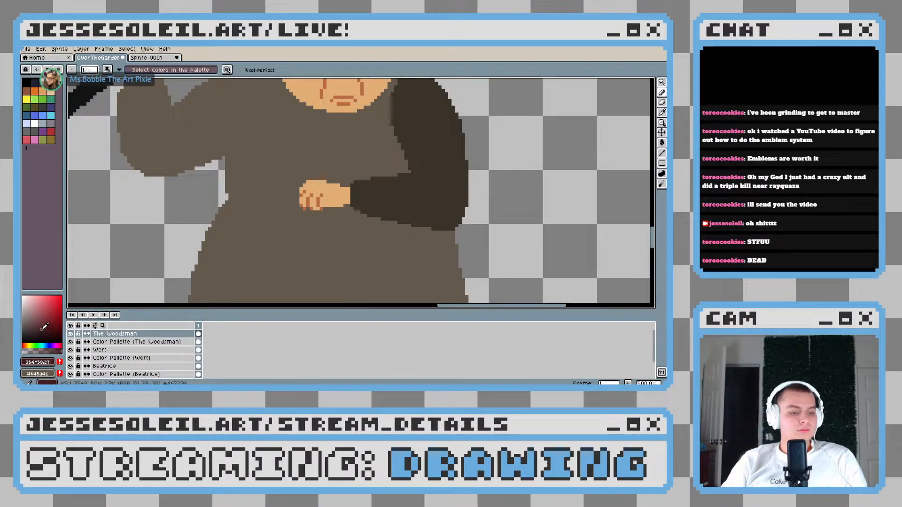
pyautogui.moveTo(45, 326); pyautogui.dragTo(42, 328)
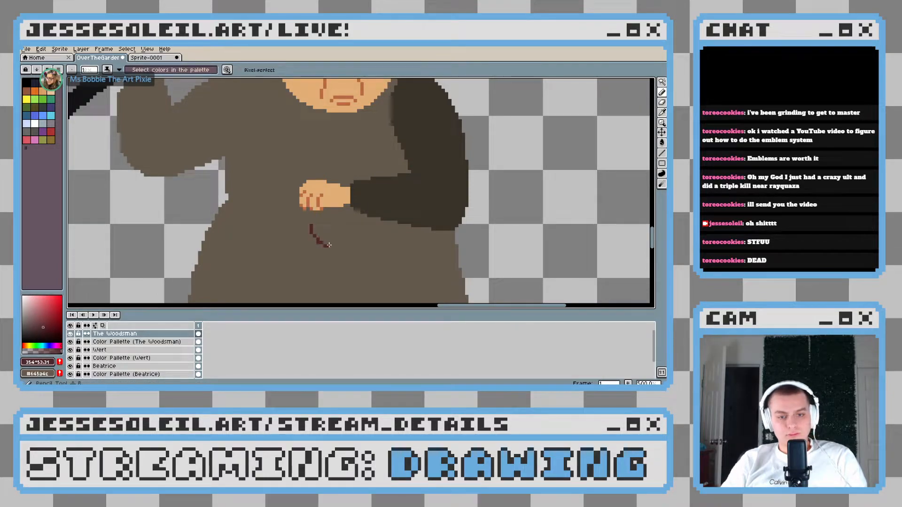
pyautogui.hotkey('ctrl', 'z')
pyautogui.click(47, 328)
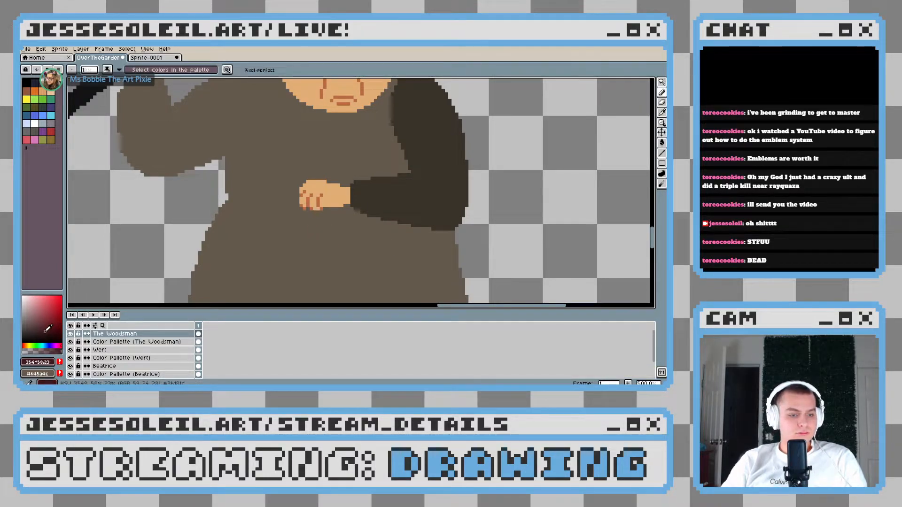
# Make the dark red the background colour and sample the near-black #131212 from the drawing as the foreground colour
pyautogui.scroll(2, 308, 203)
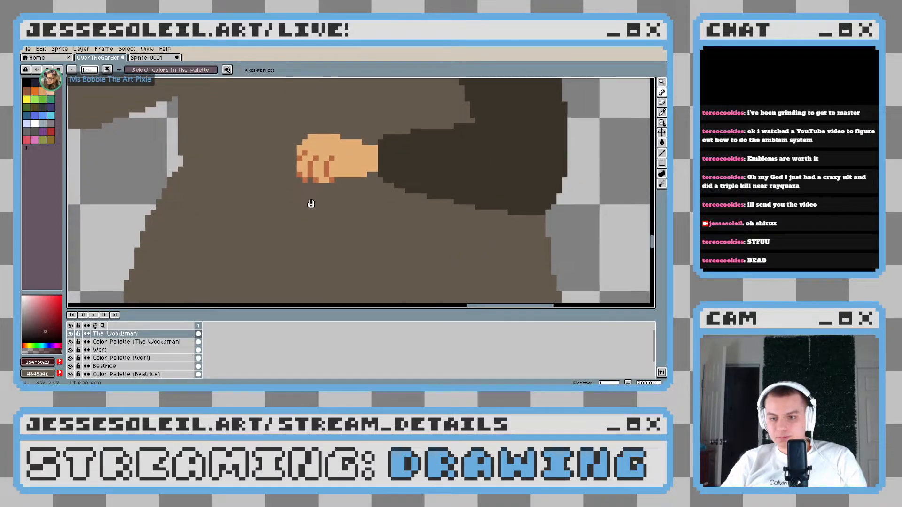
pyautogui.press('x')
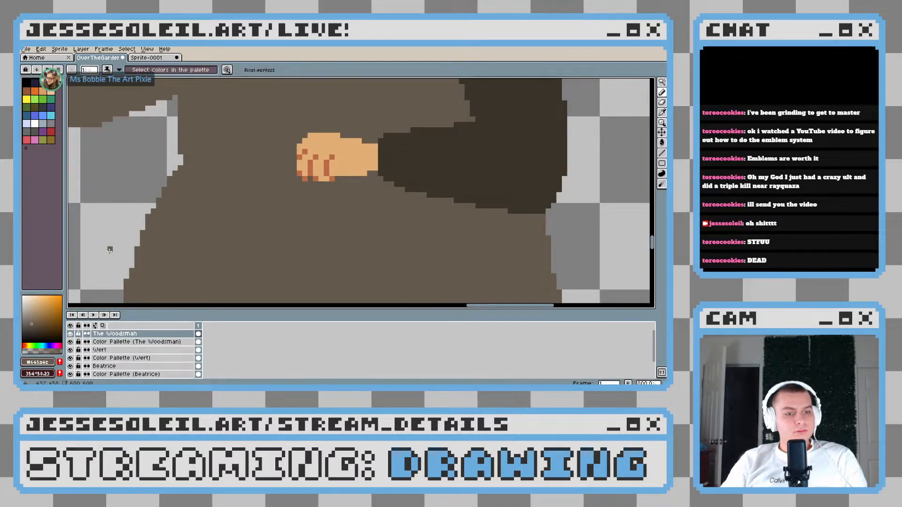
pyautogui.scroll(-3, 332, 168)
pyautogui.scroll(3, 229, 145)
pyautogui.press('i')
pyautogui.click(228, 148)
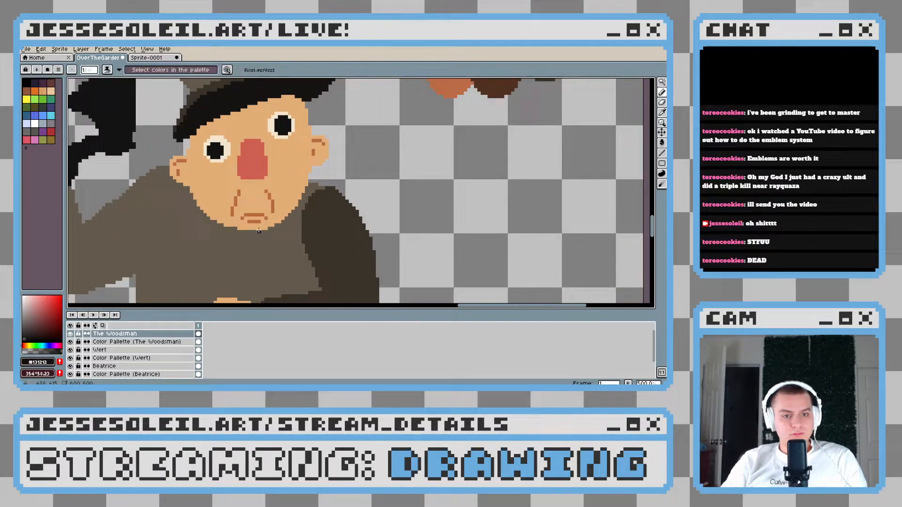
pyautogui.scroll(-4, 316, 165)
pyautogui.scroll(4, 316, 178)
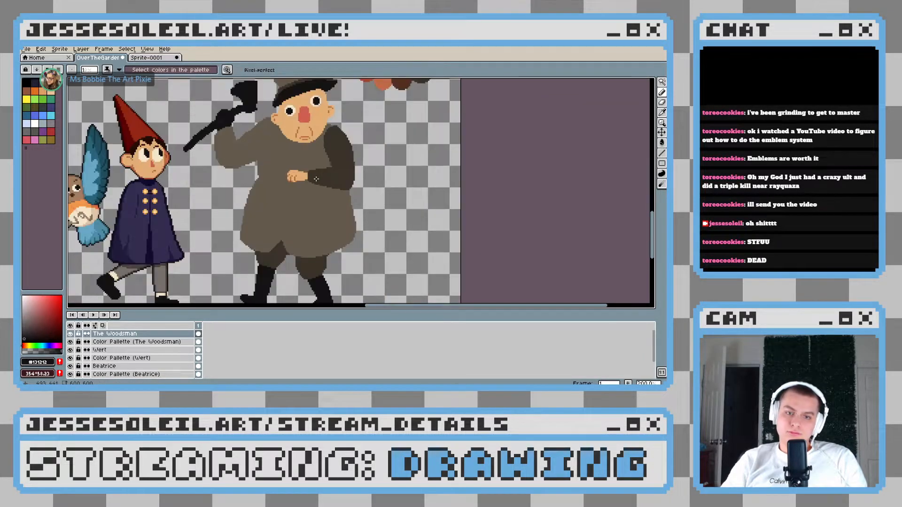
# Try to draw a short near-black handle line from the fingers across the palm
pyautogui.scroll(3, 313, 185)
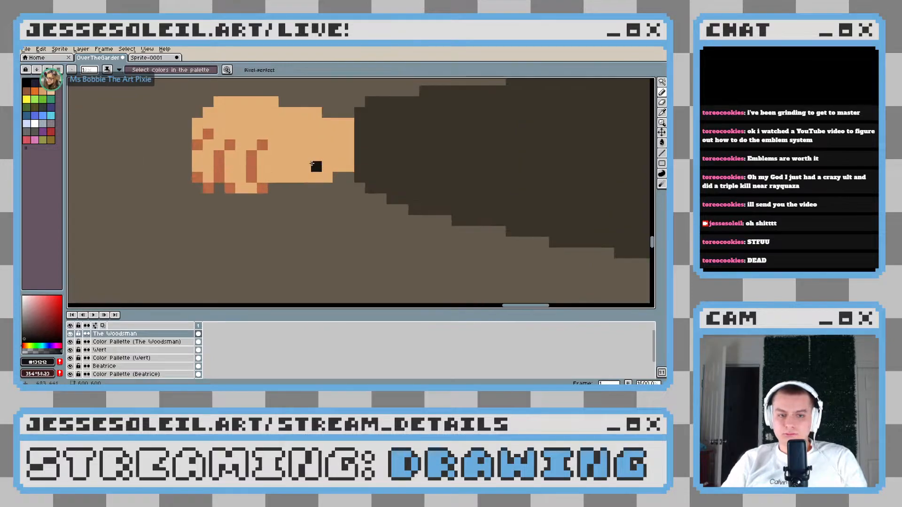
pyautogui.moveTo(266, 155)
pyautogui.mouseDown()
pyautogui.moveTo(308, 165)
pyautogui.moveTo(327, 180)
pyautogui.mouseUp()
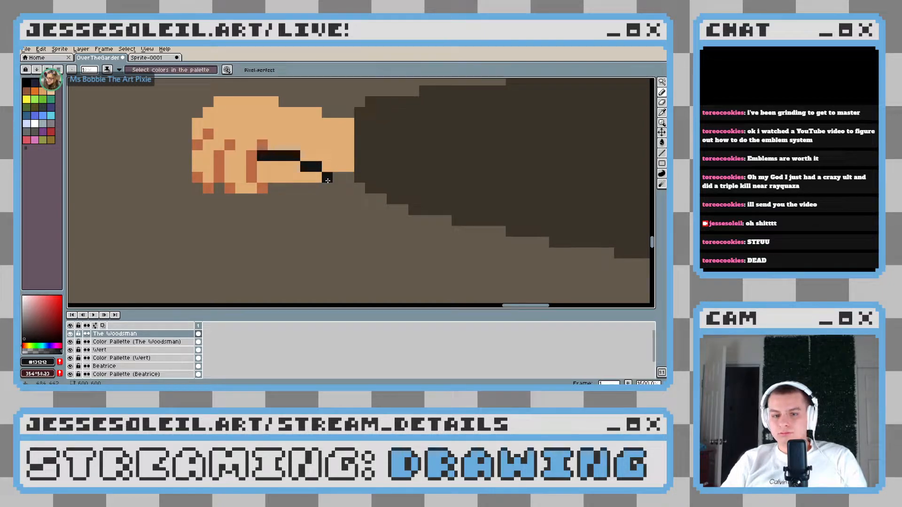
pyautogui.press('v')
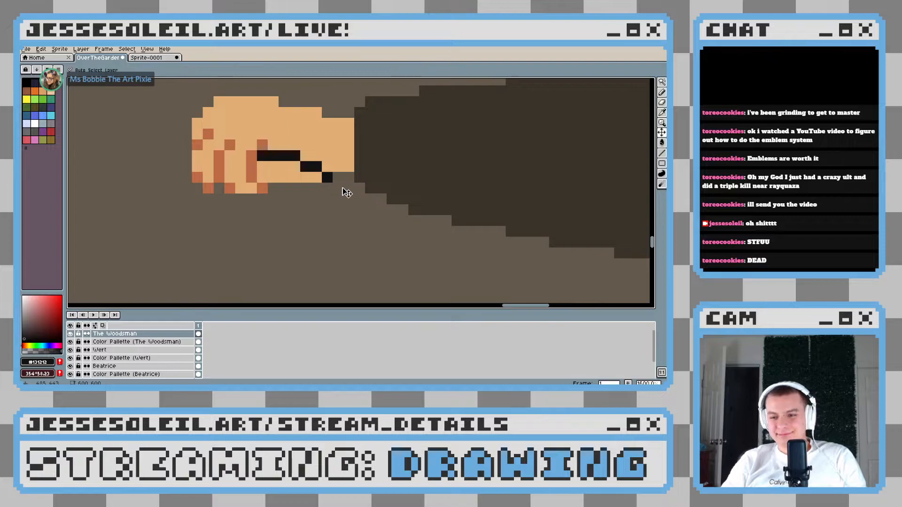
pyautogui.hotkey('ctrl', 'z')
pyautogui.hotkey('ctrl', 'z')
# Draw a near-black lantern handle line from the fingers across the palm to the sleeve edge, thickening its lower bends
pyautogui.moveTo(306, 157)
pyautogui.mouseDown()
pyautogui.moveTo(350, 168)
pyautogui.moveTo(404, 211)
pyautogui.mouseUp()
pyautogui.scroll(-5, 409, 216)
pyautogui.scroll(-1, 414, 218)
pyautogui.scroll(6, 416, 219)
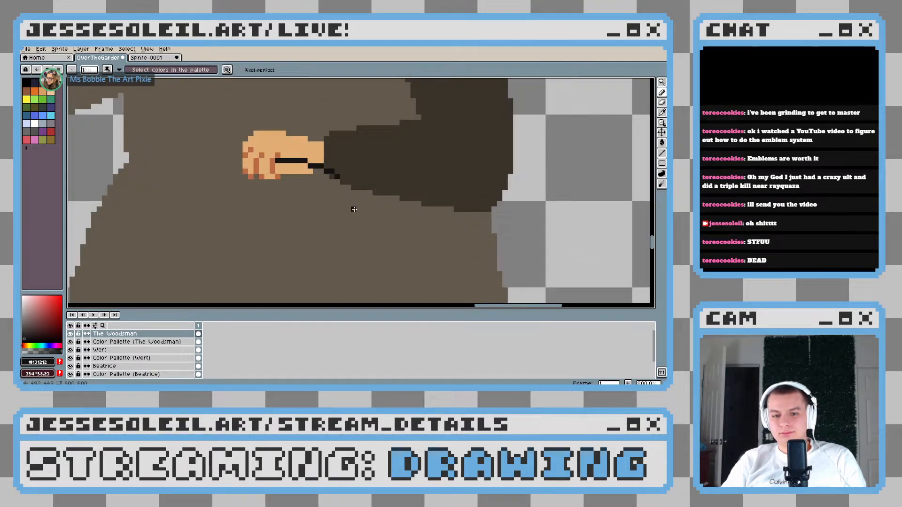
pyautogui.scroll(5, 353, 209)
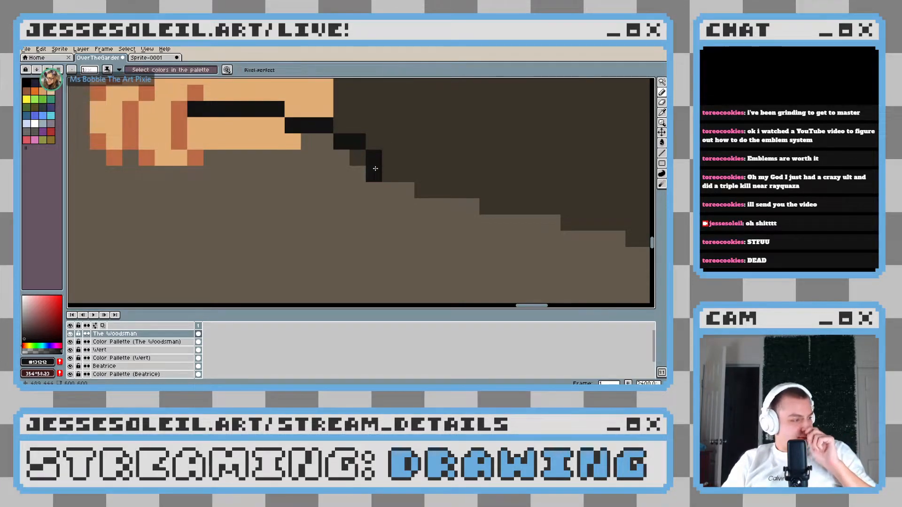
pyautogui.moveTo(375, 169); pyautogui.dragTo(271, 125)
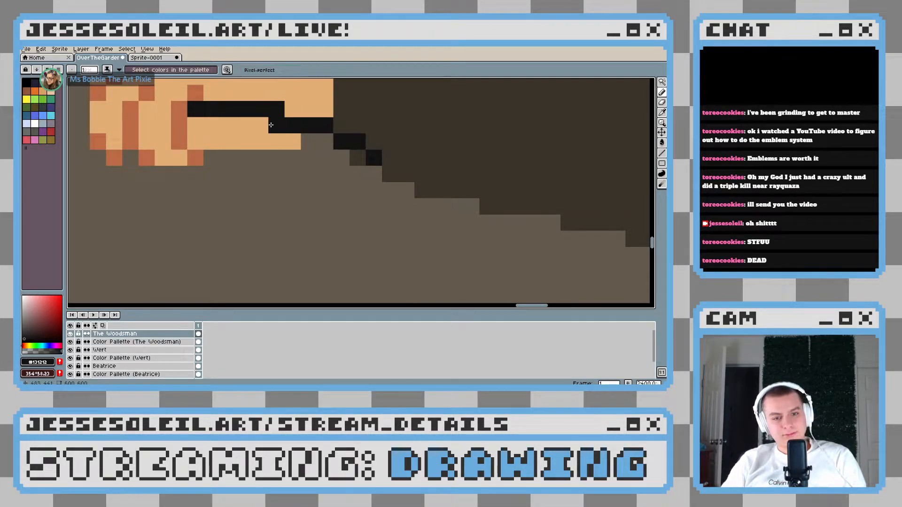
pyautogui.moveTo(321, 141); pyautogui.dragTo(358, 158)
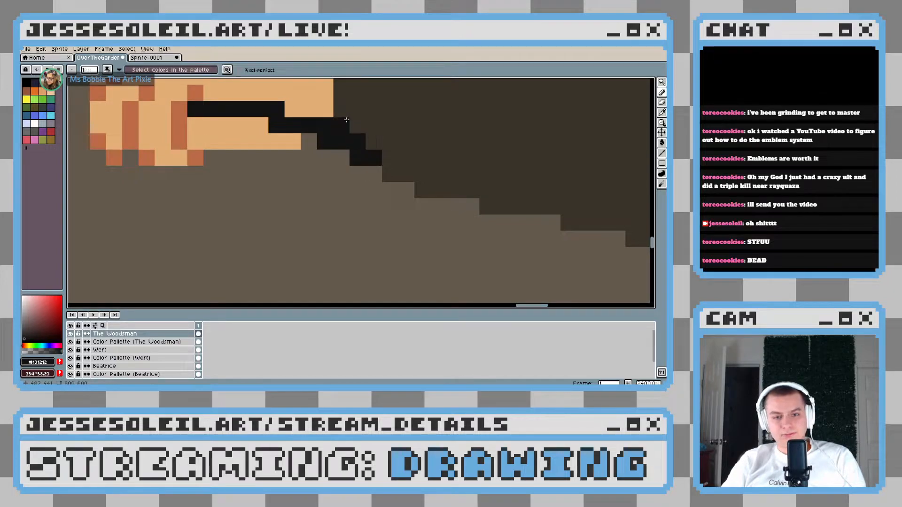
# Thin the handle line beside the wrist by covering its excess pixels with the sampled coat brown and sleeve brown
pyautogui.keyDown('alt'); pyautogui.click(308, 157); pyautogui.keyUp('alt')
pyautogui.click(324, 128)
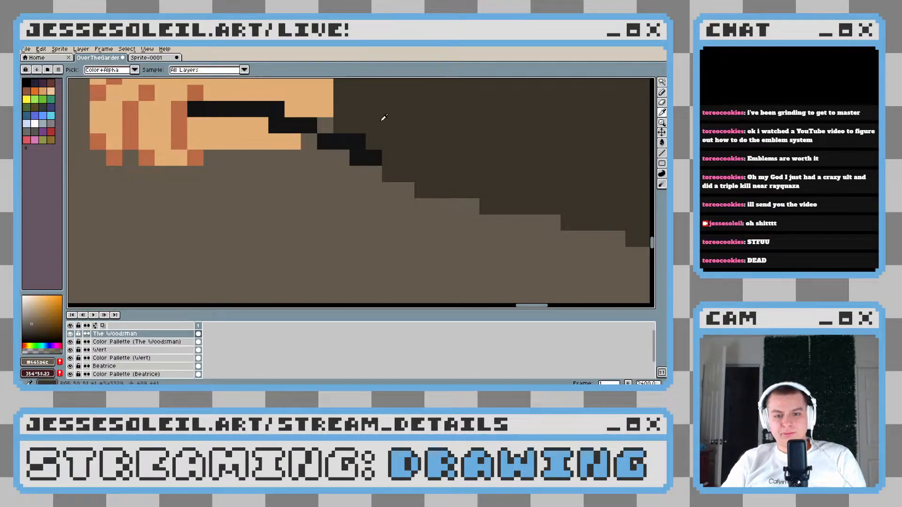
pyautogui.keyDown('alt'); pyautogui.click(383, 117); pyautogui.keyUp('alt')
pyautogui.click(358, 141)
pyautogui.click(378, 154)
# Extend the handle's lower end diagonally with near-black pixels and remove the doubled pixel at its bend with skin tone
pyautogui.scroll(-6, 376, 186)
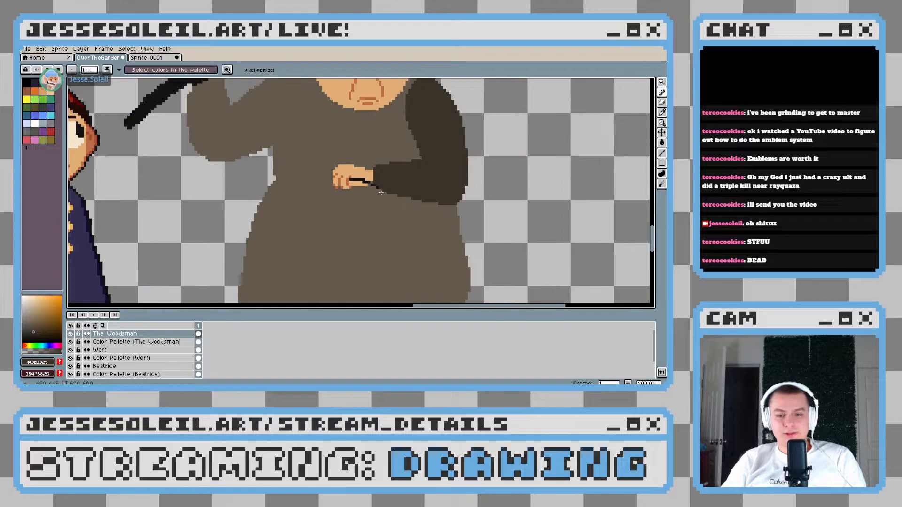
pyautogui.scroll(5, 376, 187)
pyautogui.keyDown('alt'); pyautogui.click(366, 172); pyautogui.keyUp('alt')
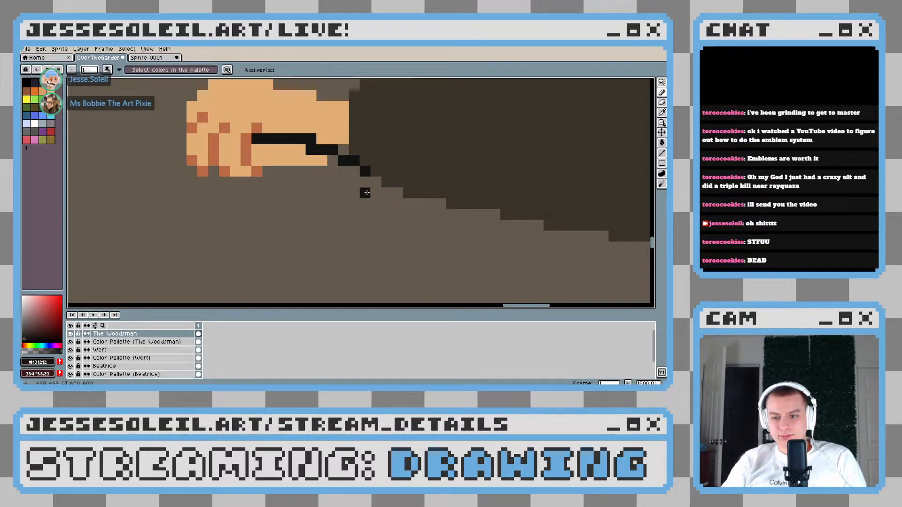
pyautogui.moveTo(215, 170); pyautogui.dragTo(270, 186)
pyautogui.keyDown('alt'); pyautogui.click(348, 171); pyautogui.keyUp('alt')
# Continue the near-black handle from the outermost finger, curving it outward and down over the coat
pyautogui.scroll(-7, 364, 197)
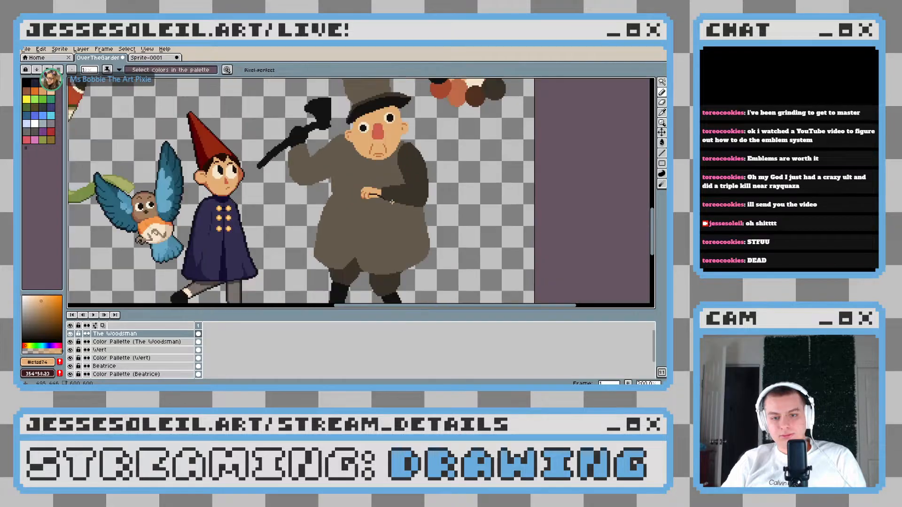
pyautogui.scroll(5, 392, 202)
pyautogui.scroll(-5, 343, 192)
pyautogui.scroll(5, 343, 192)
pyautogui.keyDown('alt'); pyautogui.click(355, 198); pyautogui.keyUp('alt')
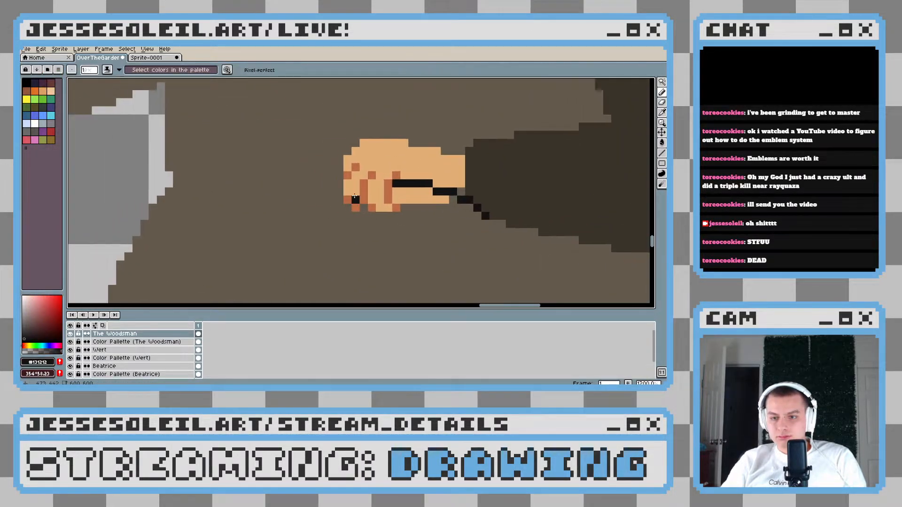
pyautogui.moveTo(338, 182); pyautogui.dragTo(327, 183)
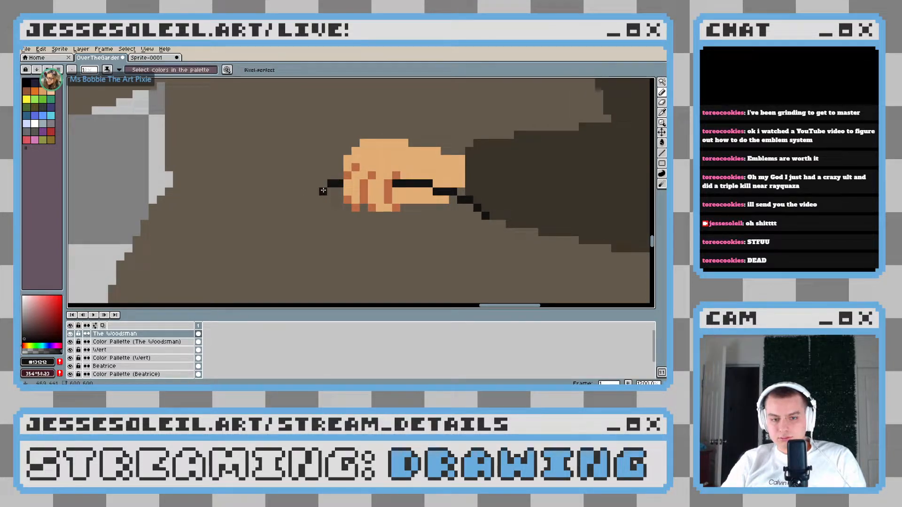
pyautogui.moveTo(325, 184); pyautogui.dragTo(300, 200)
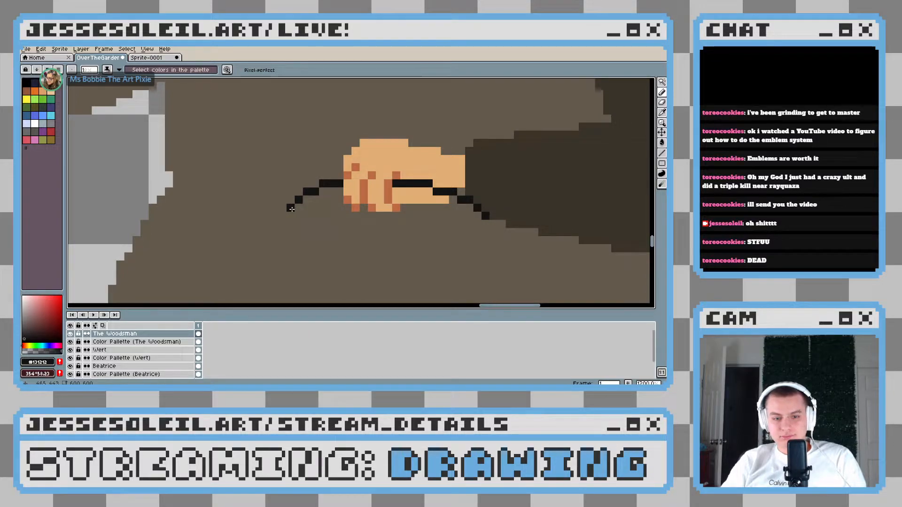
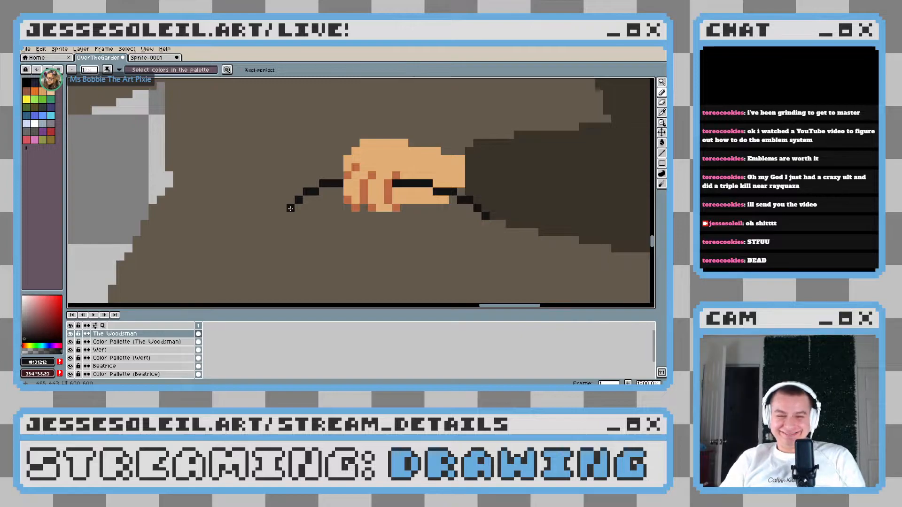
# Extend both sides of the lantern handle straight down over the coat with near-black pixels so they form an arch
pyautogui.click(289, 215)
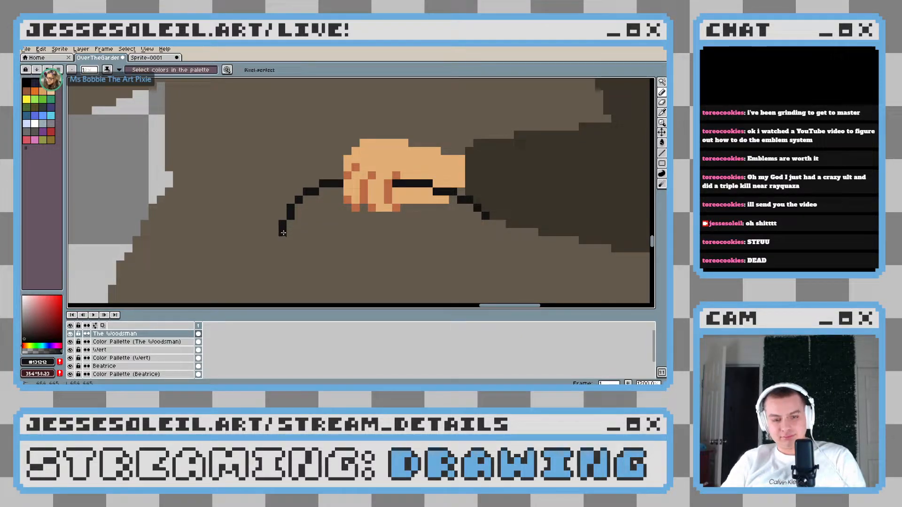
pyautogui.scroll(-7, 329, 249)
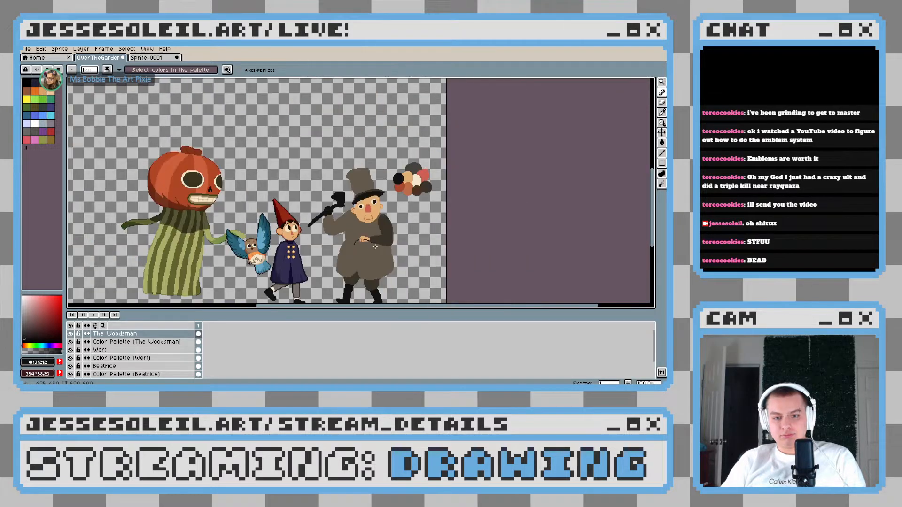
pyautogui.scroll(7, 374, 247)
pyautogui.moveTo(343, 217); pyautogui.dragTo(393, 209)
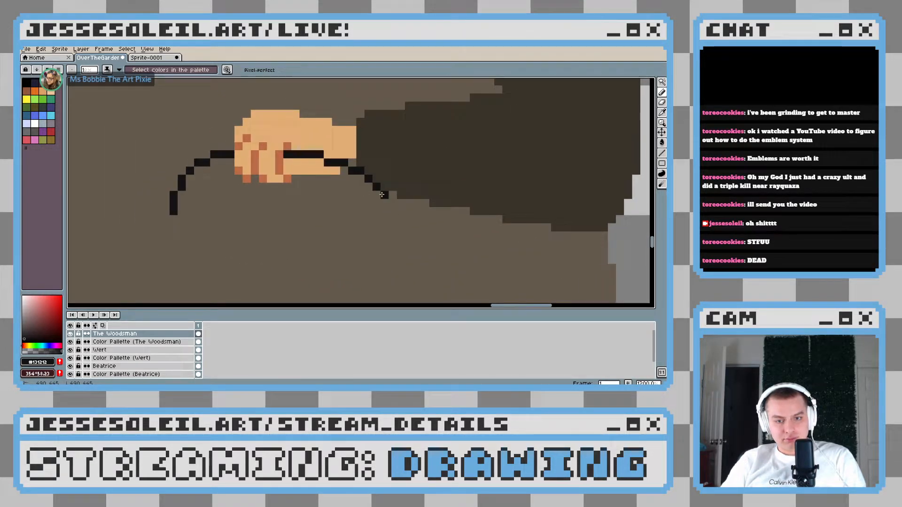
pyautogui.click(374, 202)
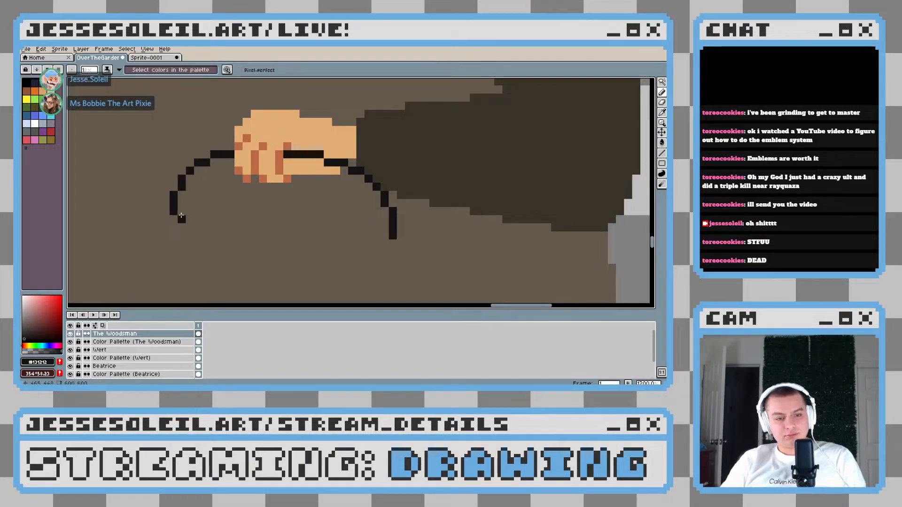
pyautogui.scroll(-4, 175, 229)
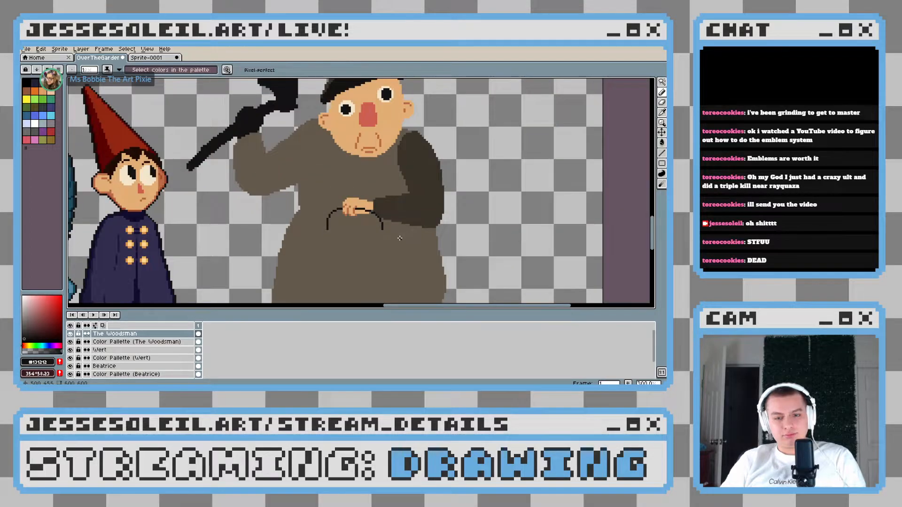
pyautogui.scroll(4, 400, 239)
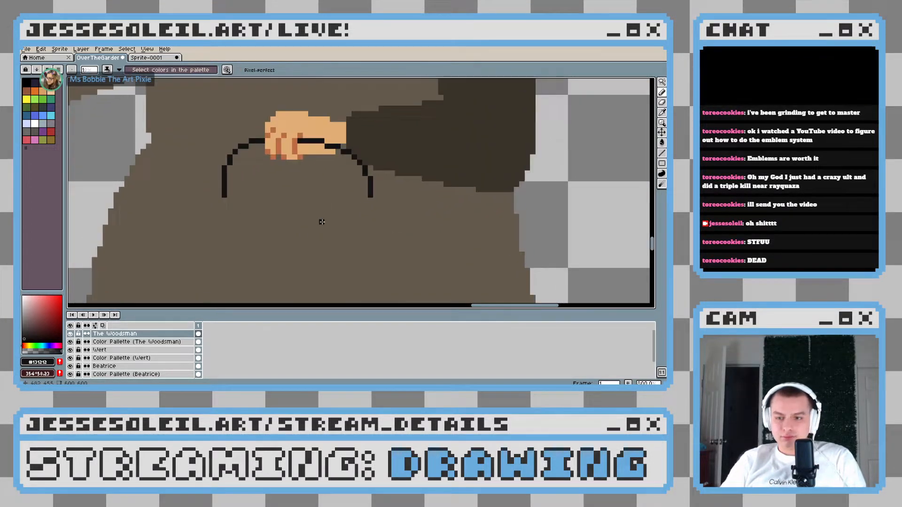
# Bend both lower ends of the handle inward by one pixel, covering the former end pixels with the sampled coat brown
pyautogui.keyDown('alt'); pyautogui.click(219, 196); pyautogui.keyUp('alt')
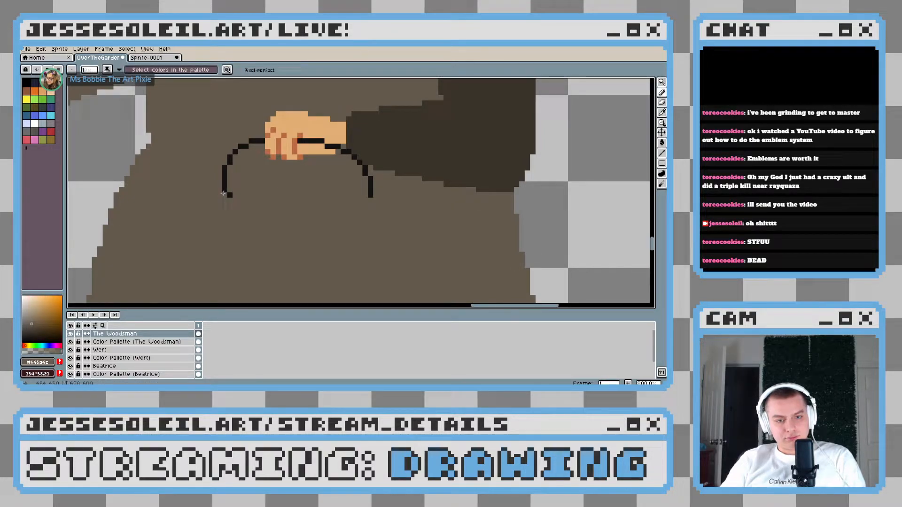
pyautogui.keyDown('alt'); pyautogui.click(230, 194); pyautogui.keyUp('alt')
pyautogui.click(230, 194)
pyautogui.click(365, 195)
pyautogui.keyDown('alt'); pyautogui.click(372, 195); pyautogui.keyUp('alt')
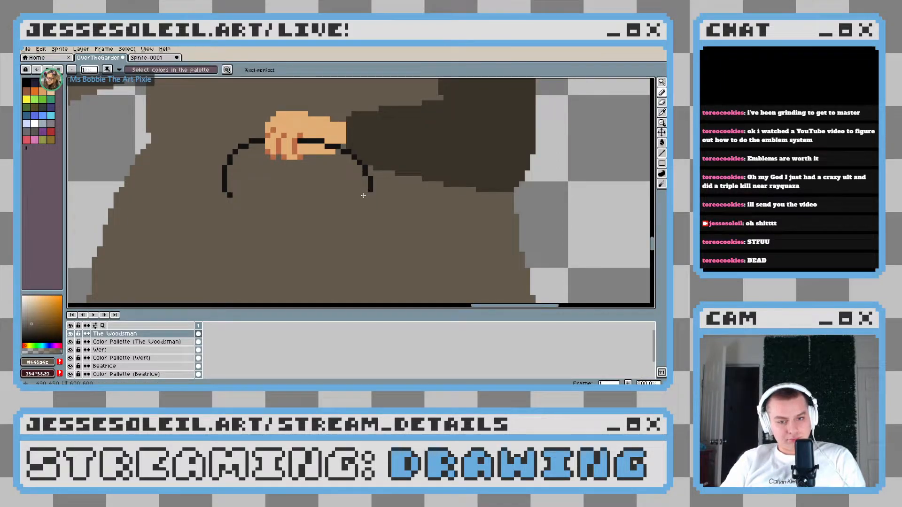
# Switch back to near-black and continue both handle ends downward, stepping them inward one pixel
pyautogui.press('x')
pyautogui.scroll(5, 366, 192)
pyautogui.scroll(-3, 398, 197)
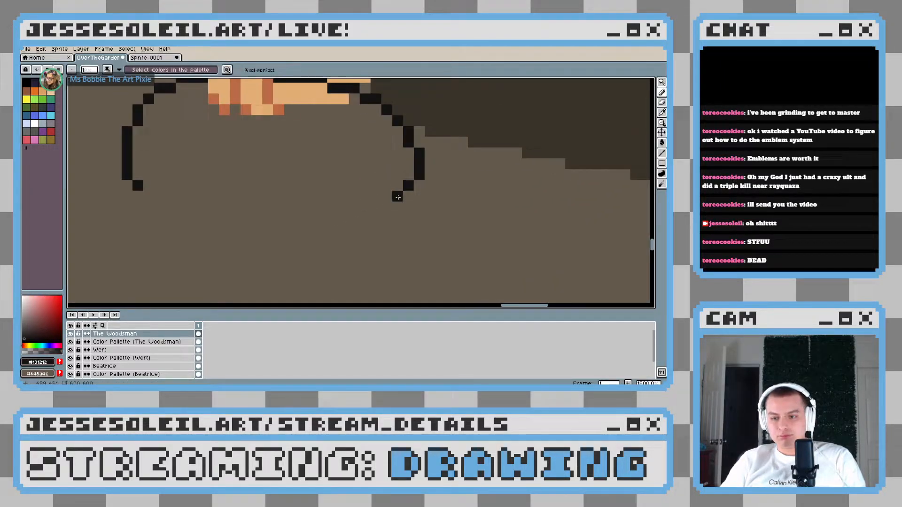
pyautogui.click(409, 196)
pyautogui.click(138, 197)
pyautogui.moveTo(234, 225); pyautogui.dragTo(248, 184)
pyautogui.click(163, 166)
pyautogui.click(407, 169)
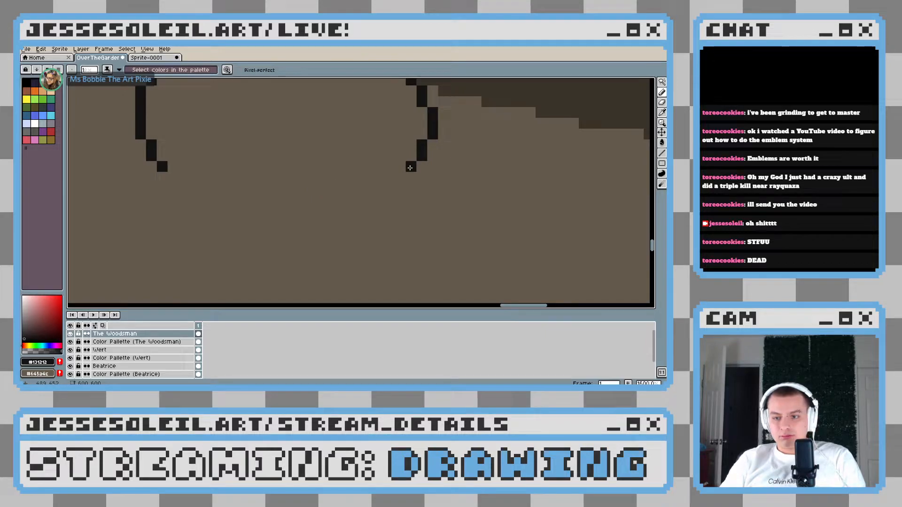
pyautogui.scroll(-7, 401, 175)
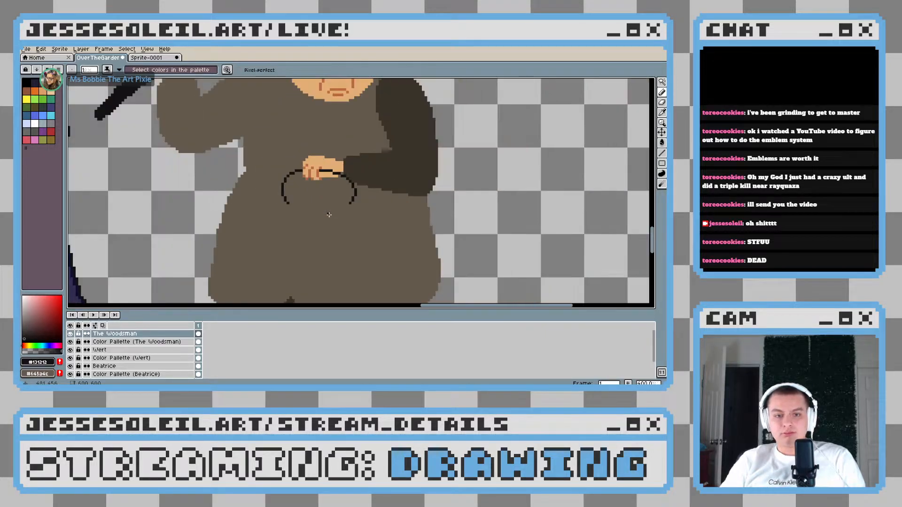
# Taper both handle ends further inward with diagonal pixels finished by short two-pixel vertical steps
pyautogui.scroll(6, 338, 215)
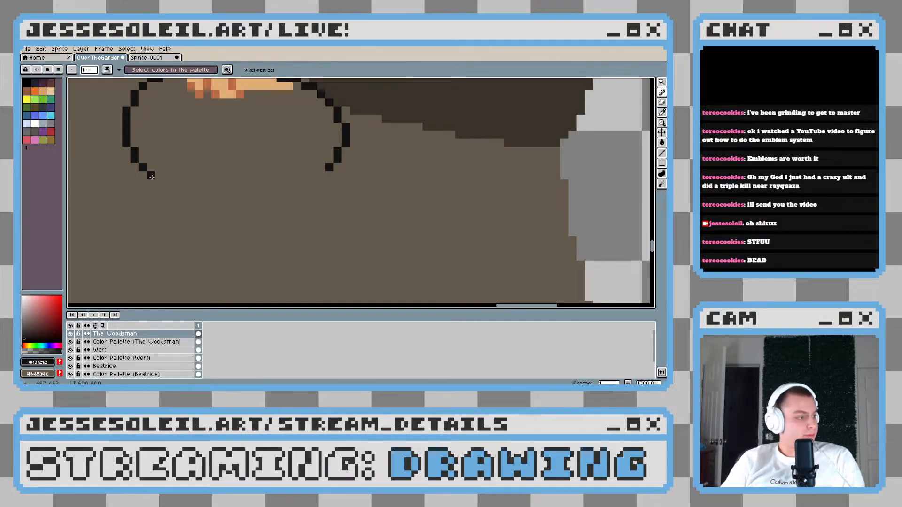
pyautogui.click(321, 177)
pyautogui.moveTo(211, 208); pyautogui.dragTo(287, 214)
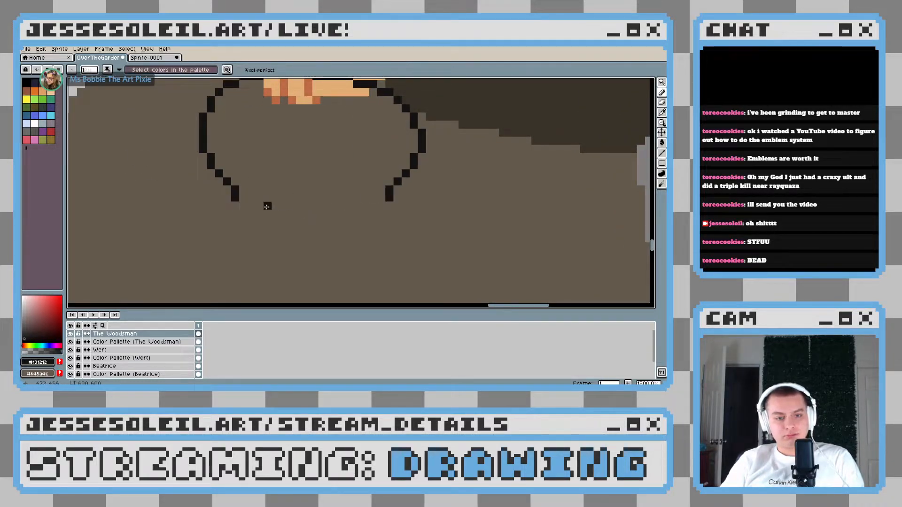
pyautogui.click(380, 205)
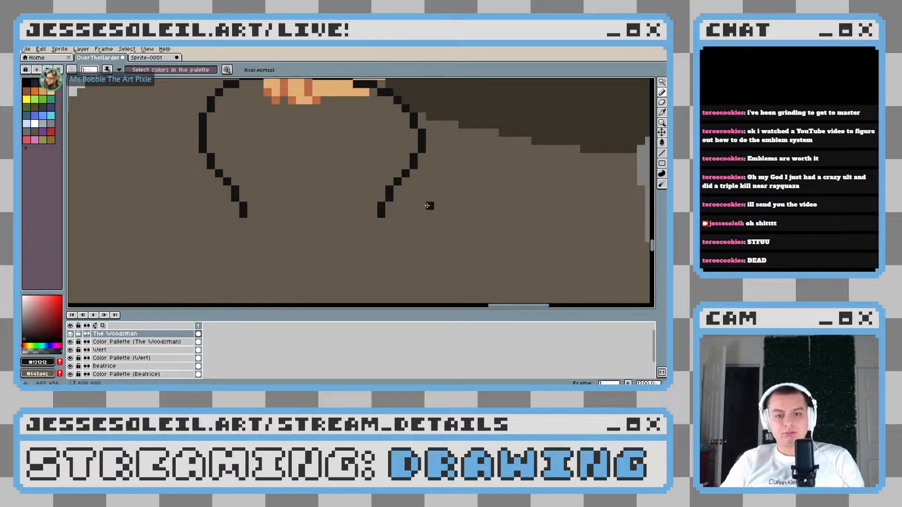
pyautogui.scroll(-8, 426, 206)
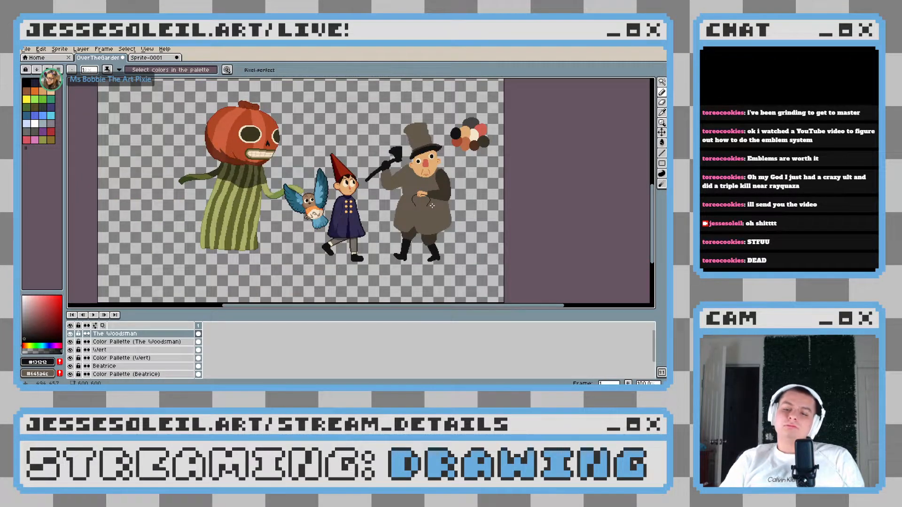
pyautogui.scroll(6, 431, 205)
pyautogui.scroll(2, 383, 163)
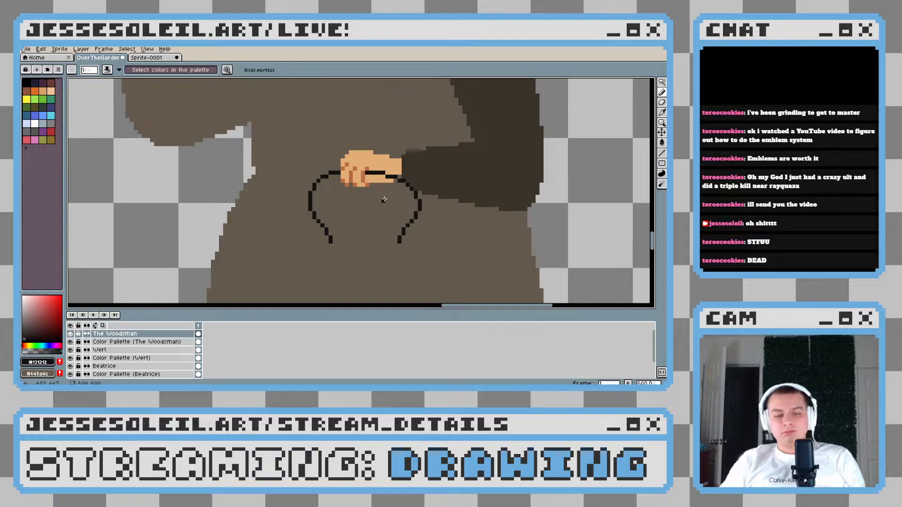
# Thicken the upper left side of the handle to two pixels along its inner edge, from the fingers around the curve
pyautogui.moveTo(279, 176); pyautogui.dragTo(292, 166)
pyautogui.scroll(3, 305, 184)
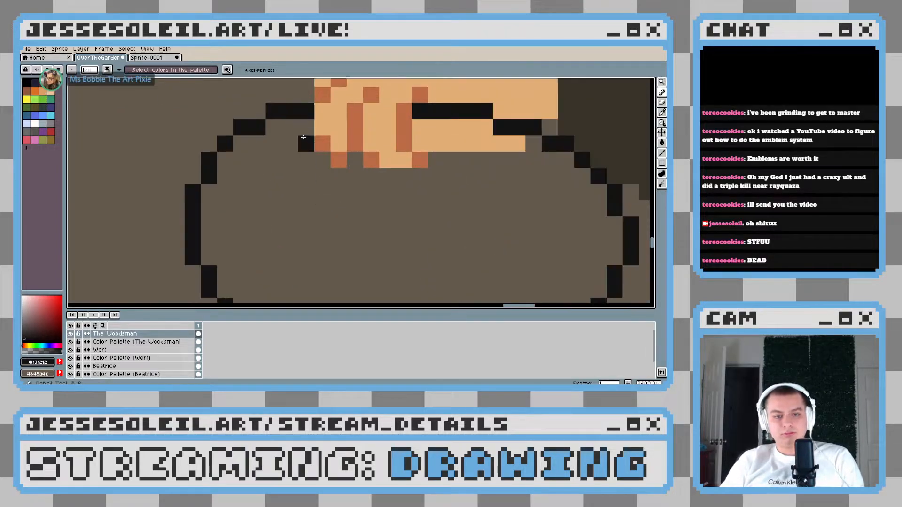
pyautogui.moveTo(224, 176)
pyautogui.mouseDown()
pyautogui.moveTo(202, 198)
pyautogui.moveTo(210, 254)
pyautogui.mouseUp()
pyautogui.scroll(-5, 288, 249)
pyautogui.scroll(-2, 294, 247)
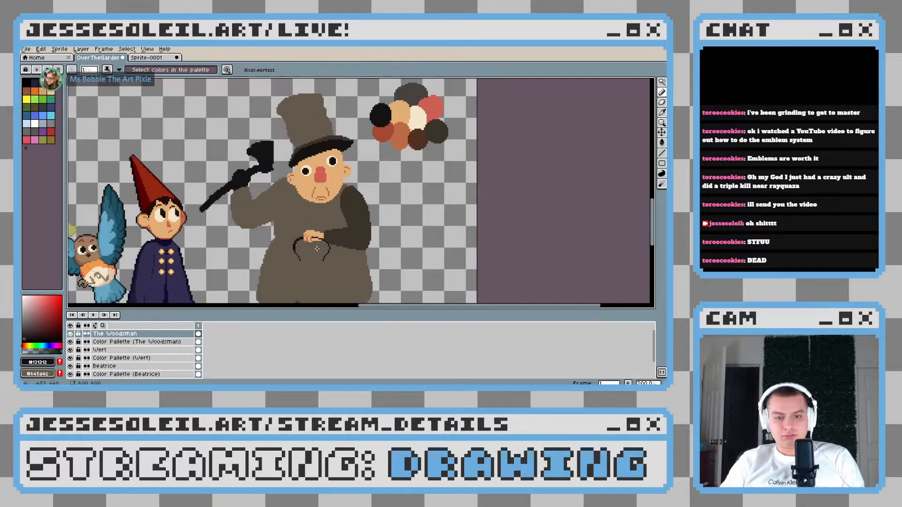
pyautogui.scroll(6, 294, 248)
pyautogui.scroll(-2, 184, 167)
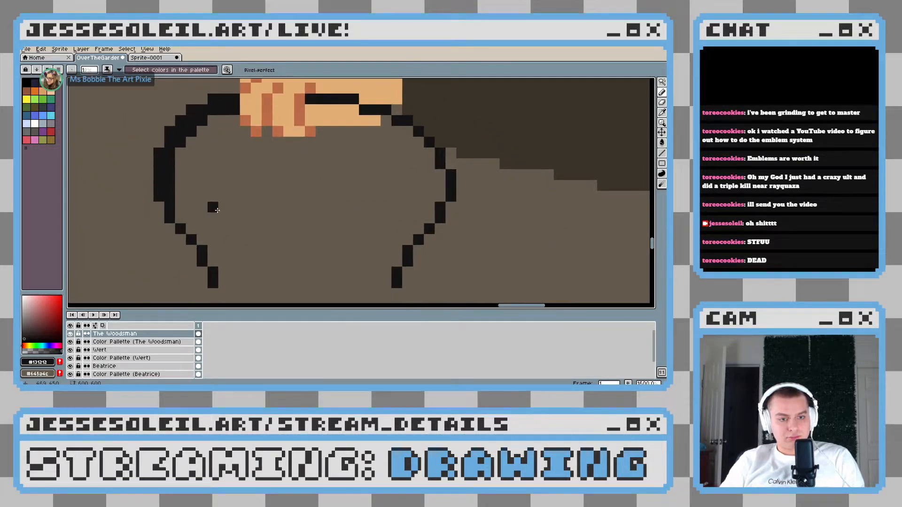
# Thicken the lower left side of the handle to two pixels along its inner edge, down to its end
pyautogui.click(181, 218)
pyautogui.click(224, 250)
pyautogui.click(191, 229)
pyautogui.click(202, 240)
pyautogui.click(224, 274)
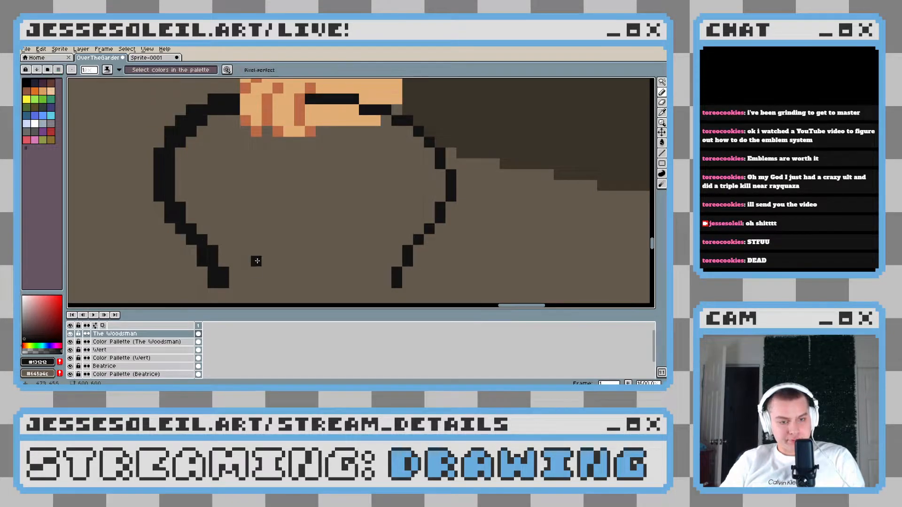
# Compare the thickened left side of the handle with the thin right side, up close and against the whole figure
pyautogui.scroll(-4, 255, 260)
pyautogui.scroll(4, 260, 261)
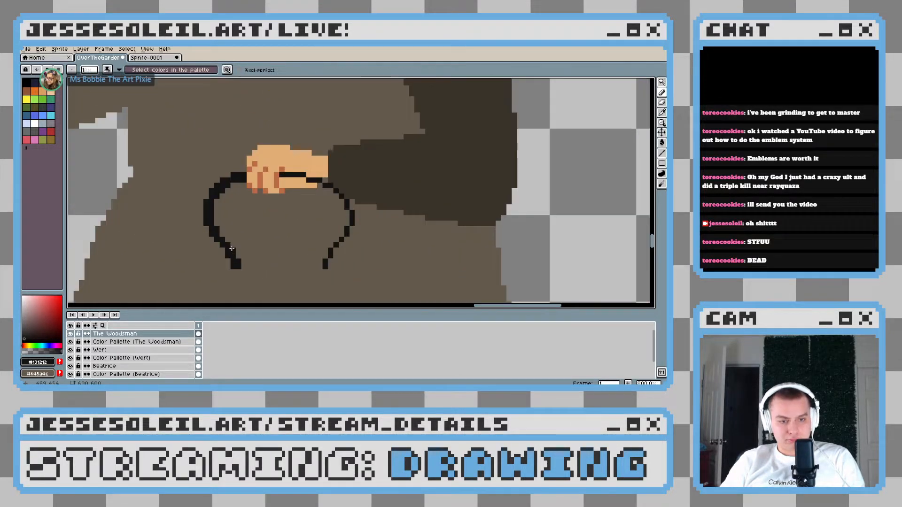
pyautogui.scroll(-2, 226, 238)
pyautogui.scroll(2, 226, 243)
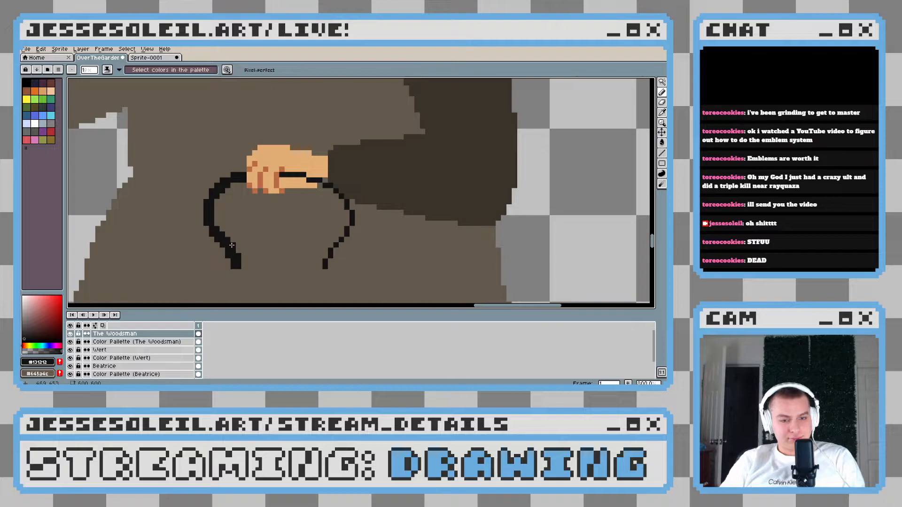
pyautogui.scroll(-6, 238, 255)
pyautogui.scroll(6, 272, 258)
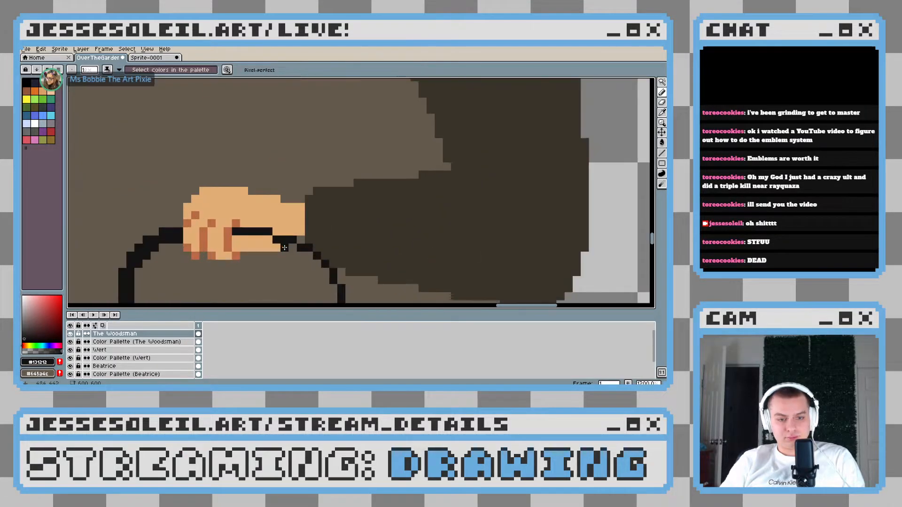
pyautogui.scroll(-4, 226, 241)
pyautogui.scroll(-3, 226, 241)
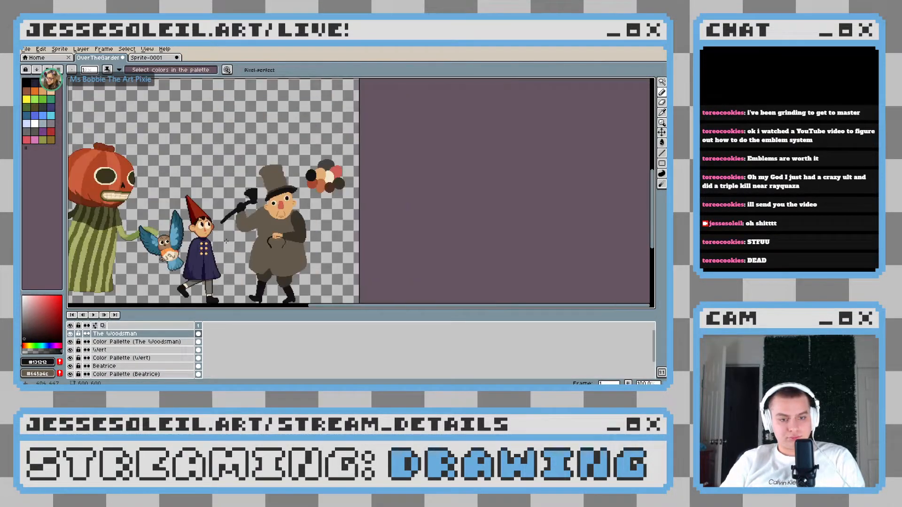
# Thicken the handle to two pixels with near-black from the palm past the wrist and around the right-hand curve
pyautogui.scroll(5, 280, 252)
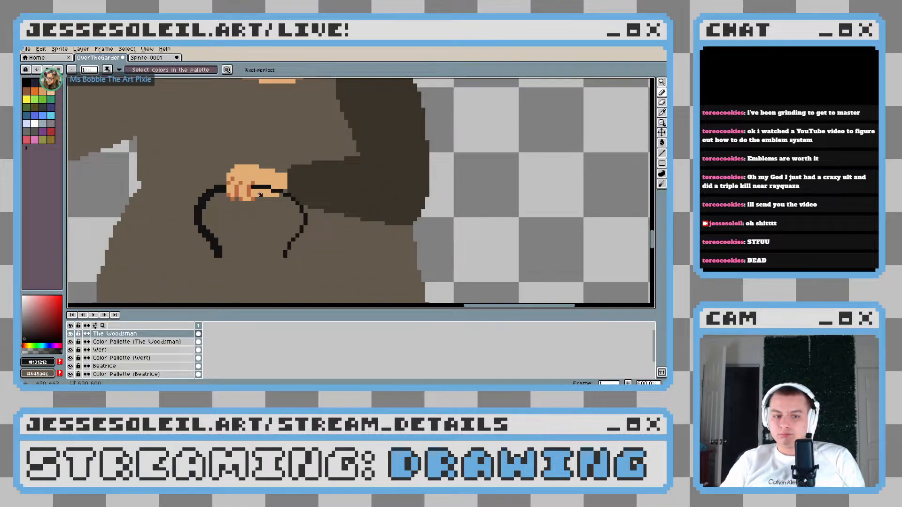
pyautogui.scroll(4, 260, 194)
pyautogui.moveTo(239, 185)
pyautogui.mouseDown()
pyautogui.moveTo(288, 189)
pyautogui.moveTo(347, 219)
pyautogui.mouseUp()
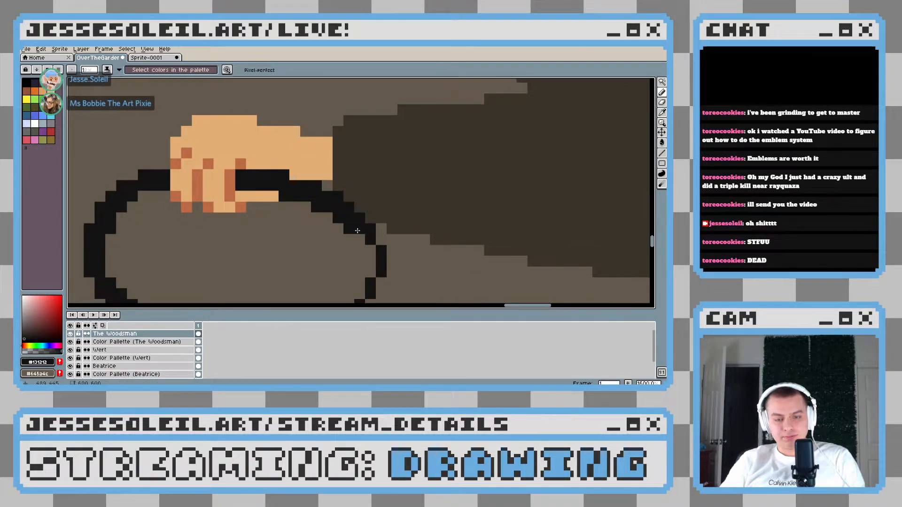
pyautogui.click(358, 229)
pyautogui.click(367, 239)
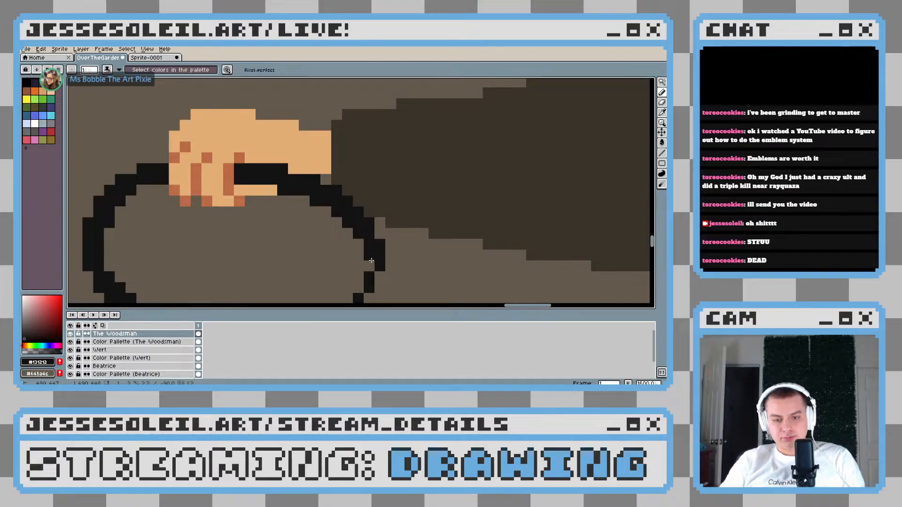
pyautogui.click(359, 267)
# Thicken the lower right side of the handle to two pixels along its inner edge, down to its end
pyautogui.scroll(-3, 360, 266)
pyautogui.click(348, 246)
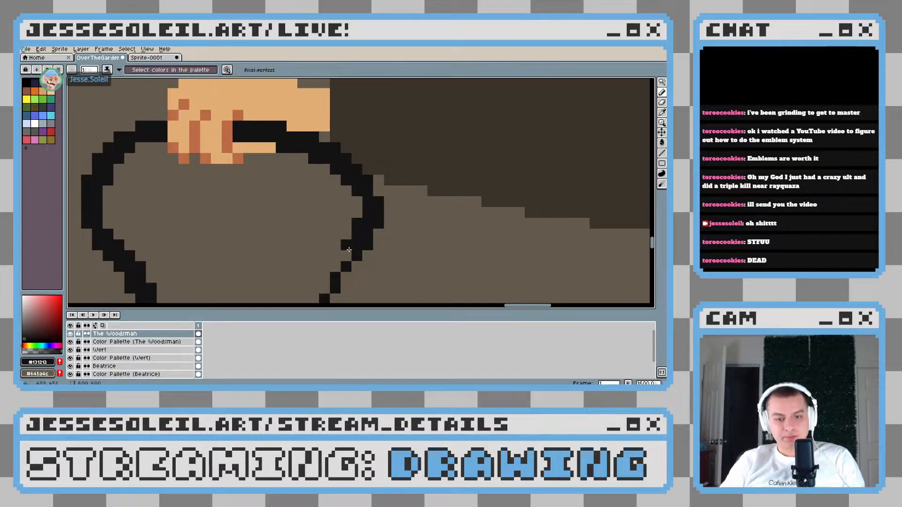
pyautogui.scroll(-3, 349, 256)
pyautogui.click(323, 247)
pyautogui.click(312, 268)
pyautogui.scroll(-5, 381, 262)
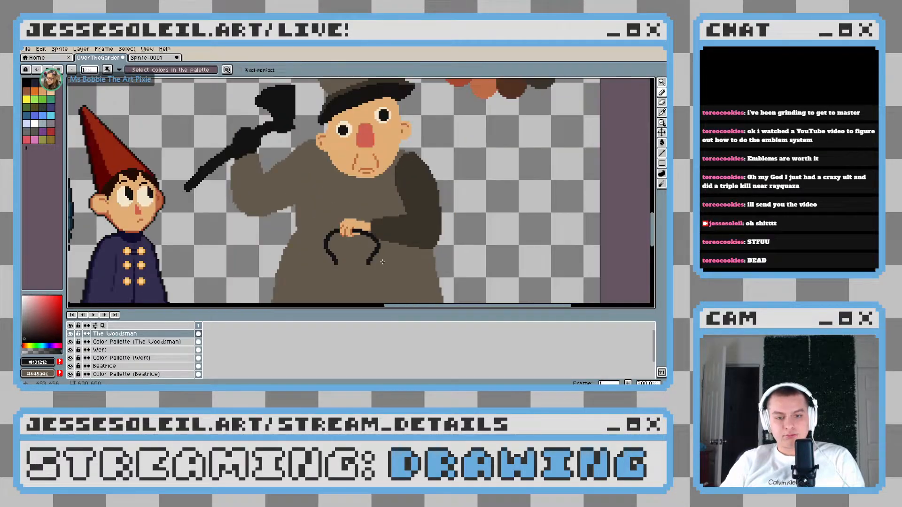
pyautogui.scroll(-2, 382, 262)
pyautogui.scroll(2, 384, 263)
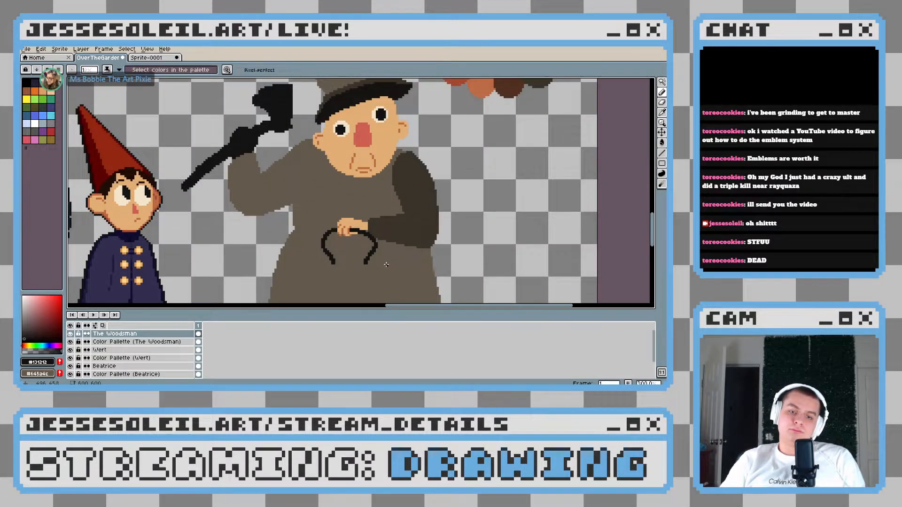
pyautogui.scroll(4, 357, 263)
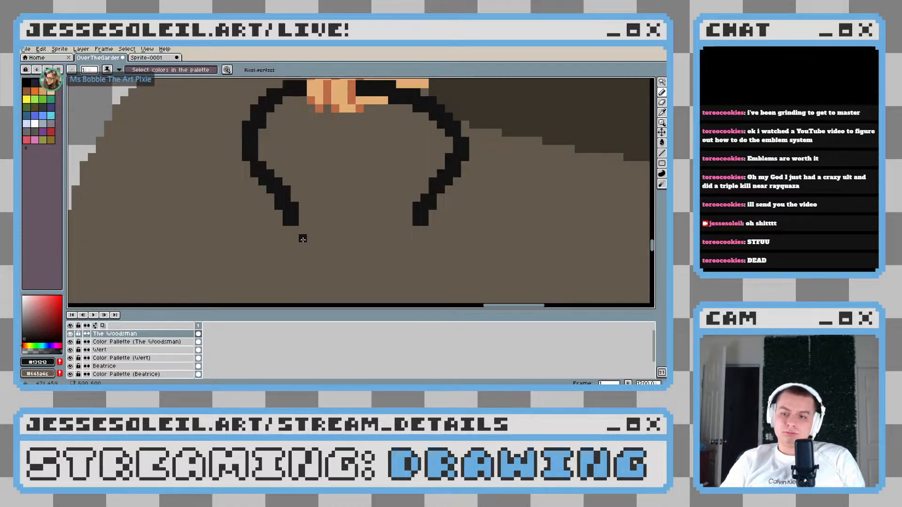
# Add a two-pixel near-black vertical segment diagonally below the inner corner of the handle's left end
pyautogui.scroll(3, 303, 239)
pyautogui.moveTo(345, 211)
pyautogui.mouseDown()
pyautogui.moveTo(273, 191)
pyautogui.moveTo(244, 204)
pyautogui.mouseUp()
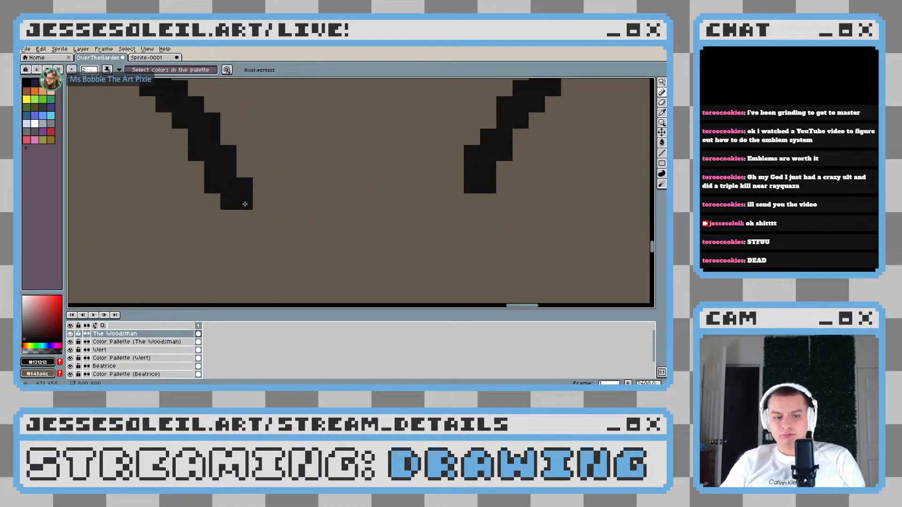
pyautogui.scroll(-1, 245, 204)
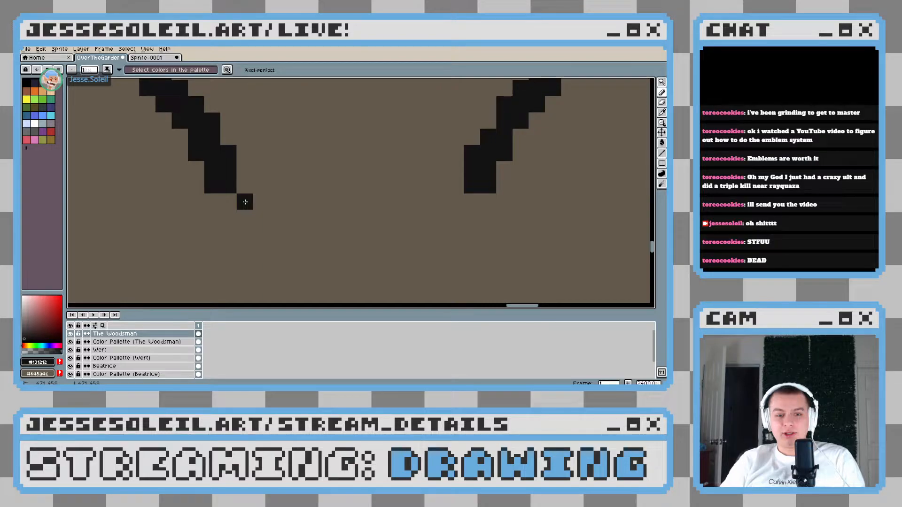
pyautogui.moveTo(245, 202); pyautogui.dragTo(245, 218)
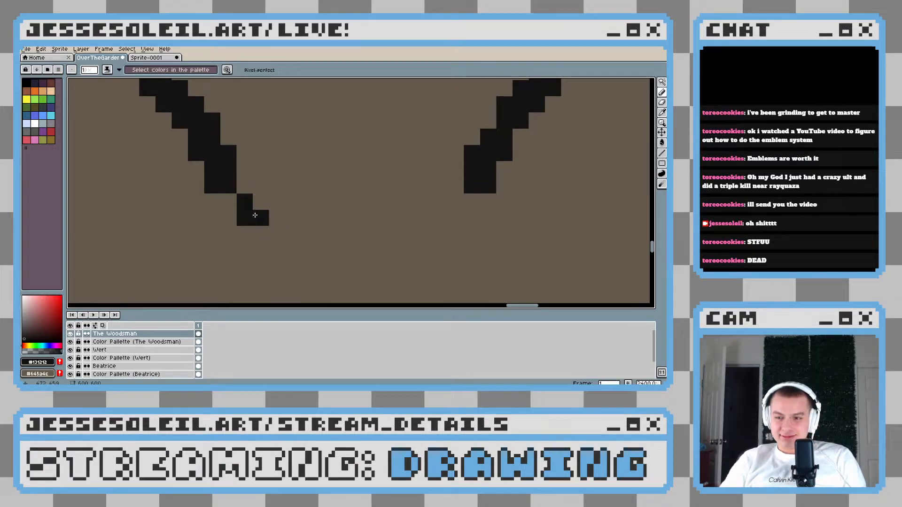
pyautogui.scroll(-4, 254, 217)
pyautogui.scroll(2, 251, 210)
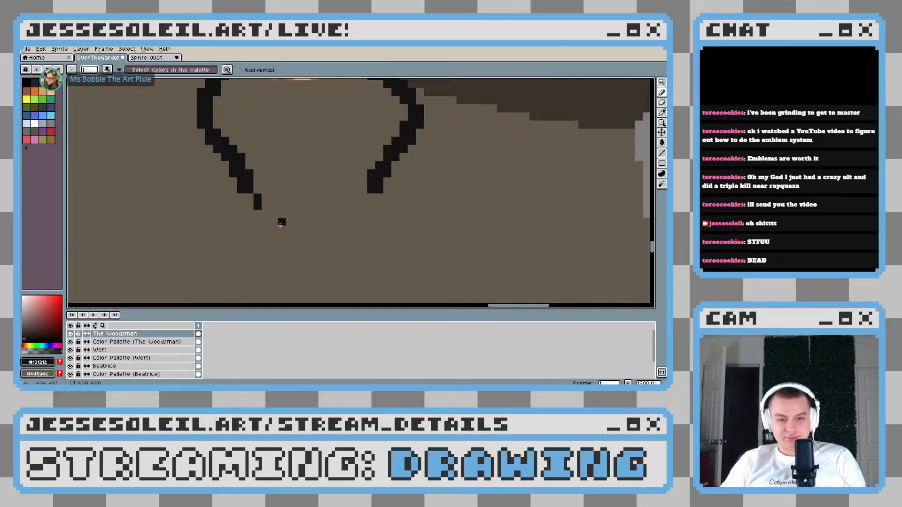
# Extend the handle's left end downward and curl it outward into a small near-black hook with an inward-bent tip
pyautogui.scroll(3, 251, 210)
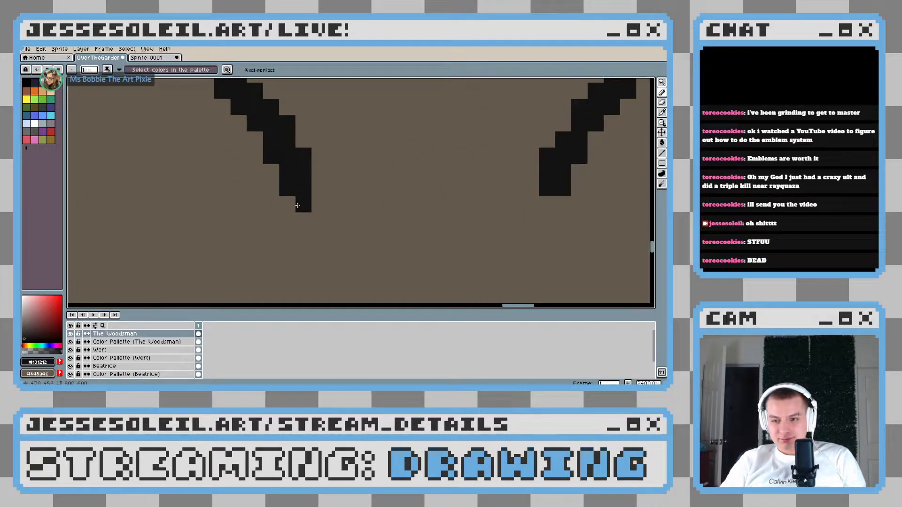
pyautogui.moveTo(298, 204)
pyautogui.mouseDown()
pyautogui.moveTo(293, 222)
pyautogui.moveTo(262, 220)
pyautogui.moveTo(298, 222)
pyautogui.mouseUp()
pyautogui.hotkey('ctrl', 'z')
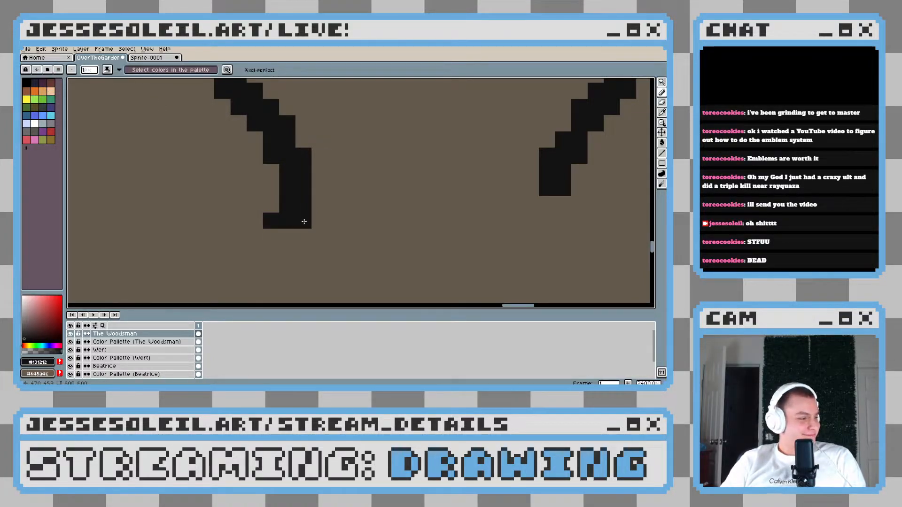
pyautogui.moveTo(271, 231)
pyautogui.mouseDown()
pyautogui.moveTo(238, 217)
pyautogui.moveTo(222, 173)
pyautogui.moveTo(248, 217)
pyautogui.mouseUp()
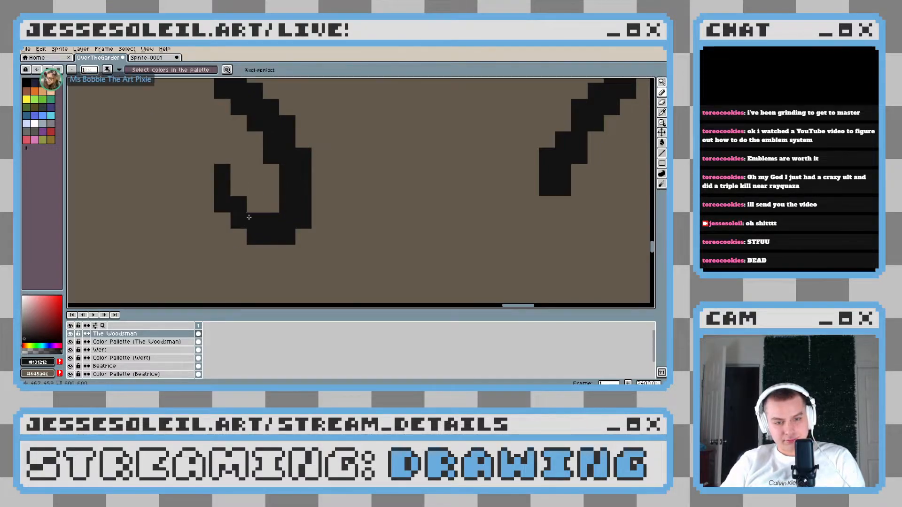
pyautogui.scroll(-5, 227, 205)
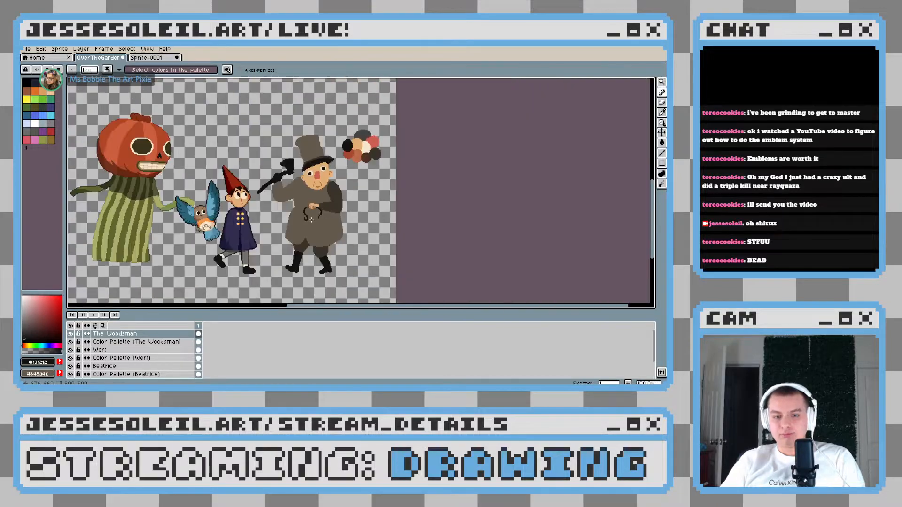
pyautogui.scroll(4, 293, 218)
pyautogui.scroll(-5, 262, 202)
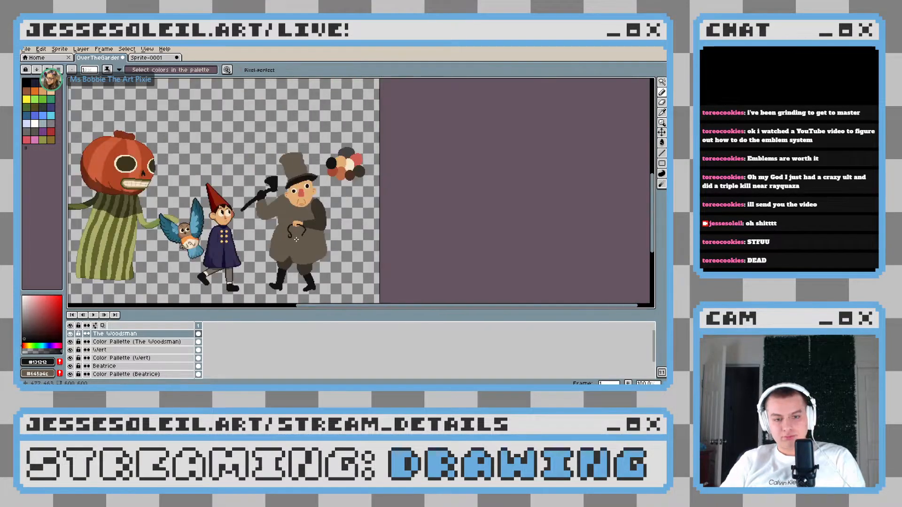
pyautogui.scroll(4, 290, 240)
pyautogui.scroll(4, 291, 239)
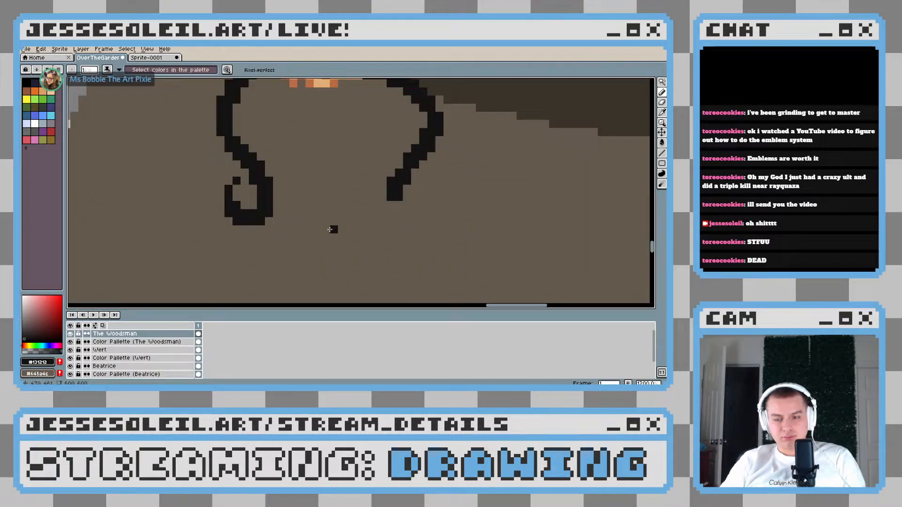
# Draw a matching near-black outward curl at the handle's right end, with a thickened bottom edge and an inward-bent tip
pyautogui.moveTo(443, 189); pyautogui.dragTo(401, 198)
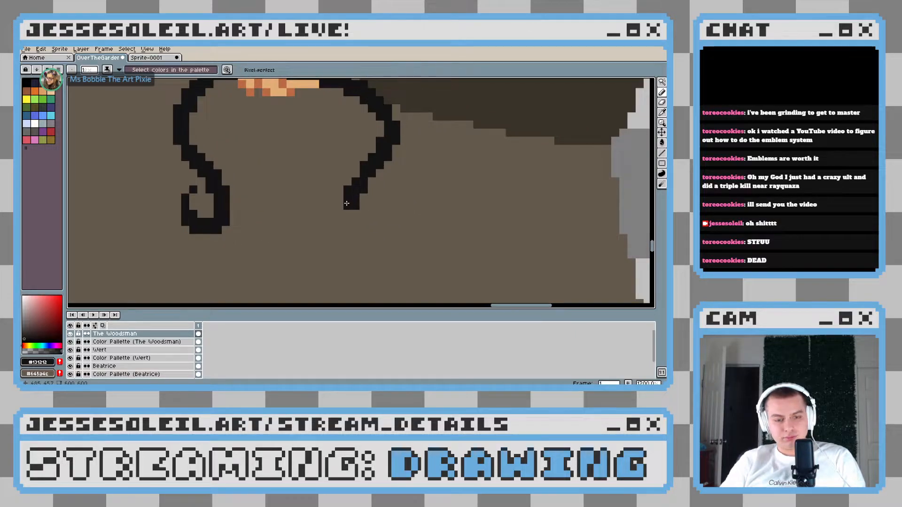
pyautogui.scroll(-1, 373, 209)
pyautogui.scroll(2, 370, 209)
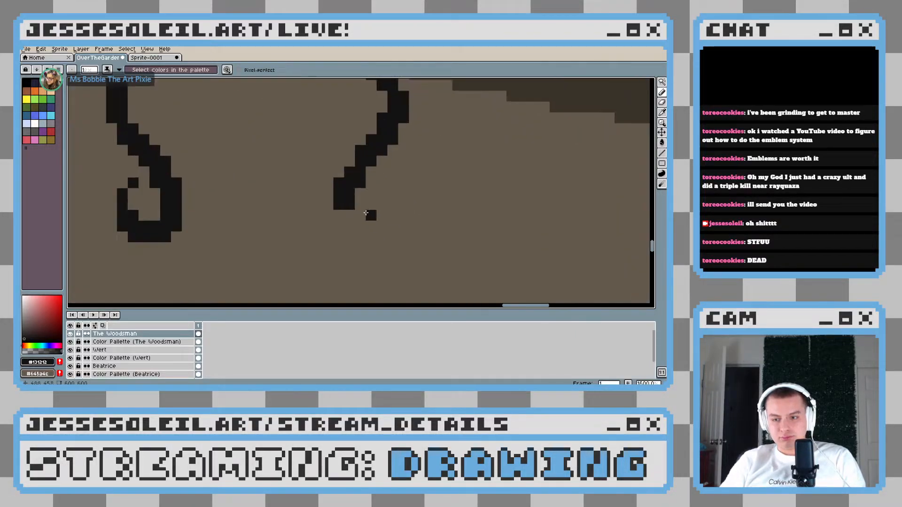
pyautogui.moveTo(342, 205); pyautogui.dragTo(371, 226)
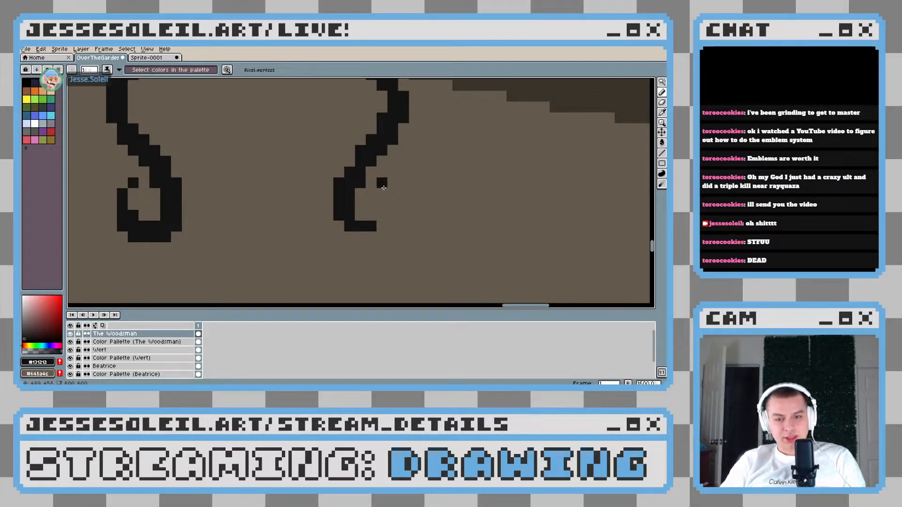
pyautogui.moveTo(385, 187)
pyautogui.mouseDown()
pyautogui.moveTo(389, 211)
pyautogui.moveTo(362, 234)
pyautogui.mouseUp()
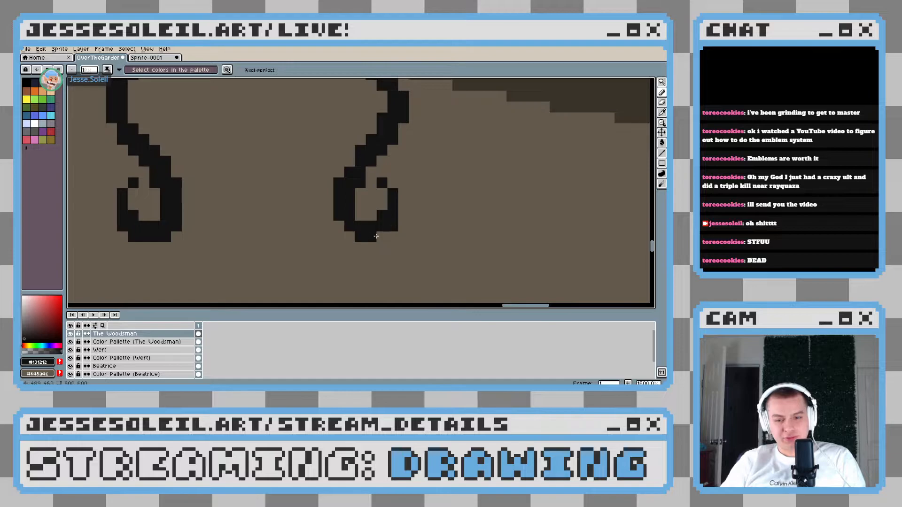
pyautogui.scroll(-5, 400, 246)
pyautogui.scroll(6, 403, 247)
pyautogui.moveTo(310, 213); pyautogui.dragTo(348, 232)
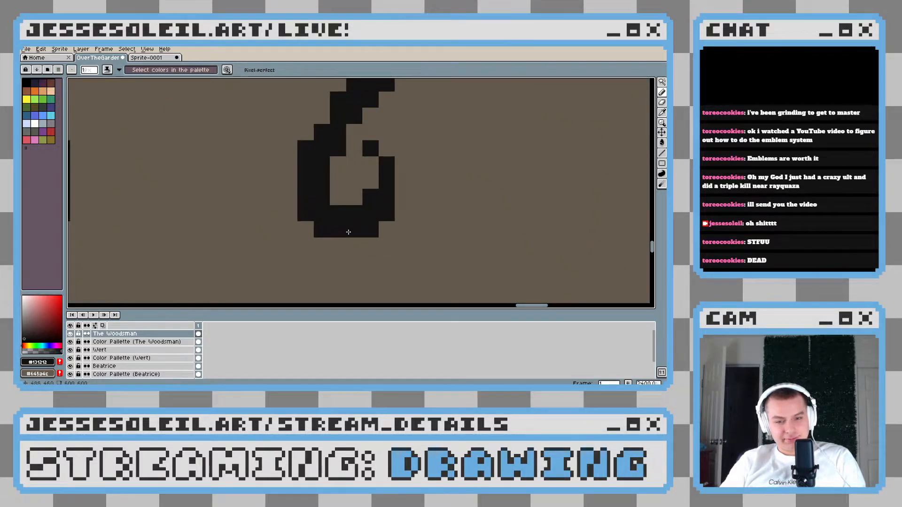
pyautogui.scroll(-6, 441, 248)
pyautogui.scroll(-4, 443, 247)
pyautogui.scroll(7, 376, 242)
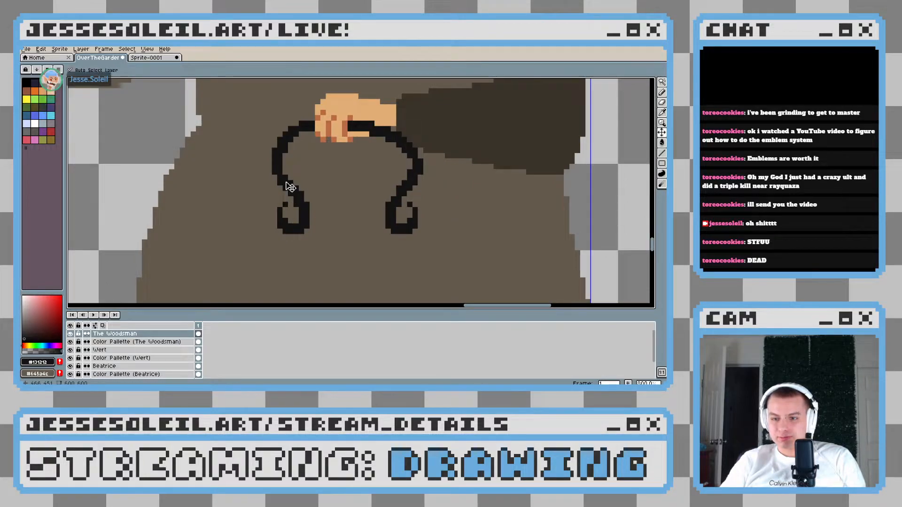
# Add a small rounded near-black knob to the left side of the handle, just above its curl, using a larger pencil
pyautogui.scroll(9, 286, 183)
pyautogui.scroll(-2, 286, 182)
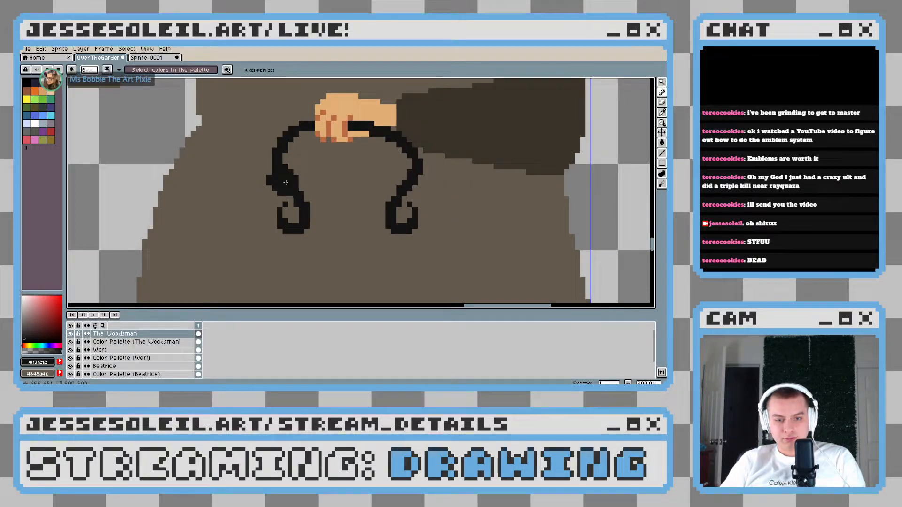
pyautogui.press('v')
pyautogui.press('b')
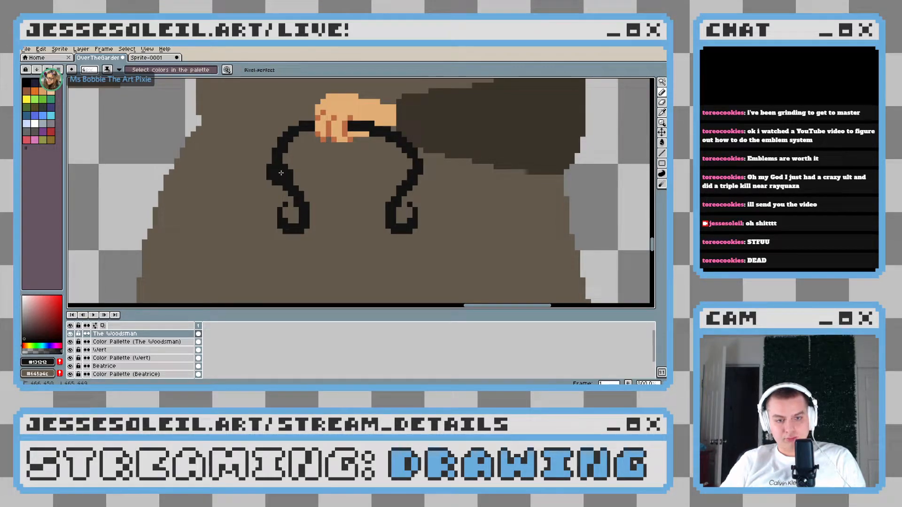
pyautogui.scroll(-5, 281, 173)
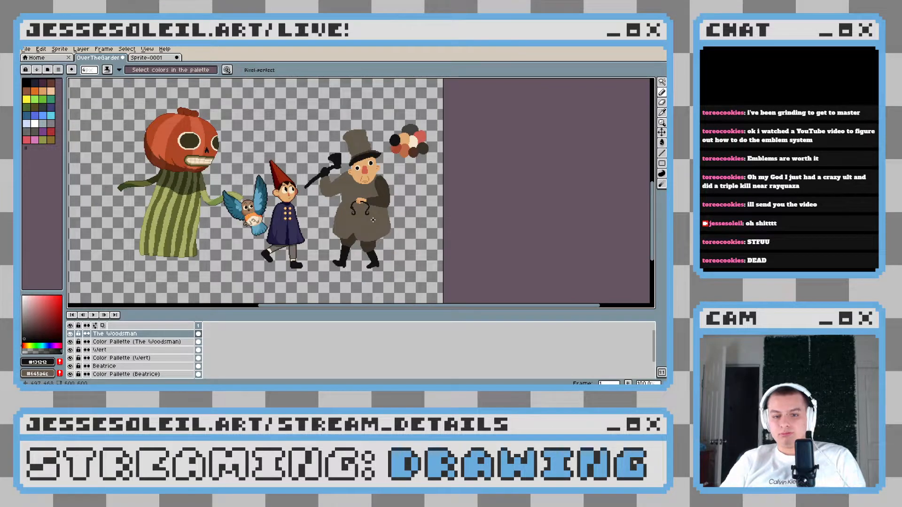
pyautogui.scroll(8, 373, 219)
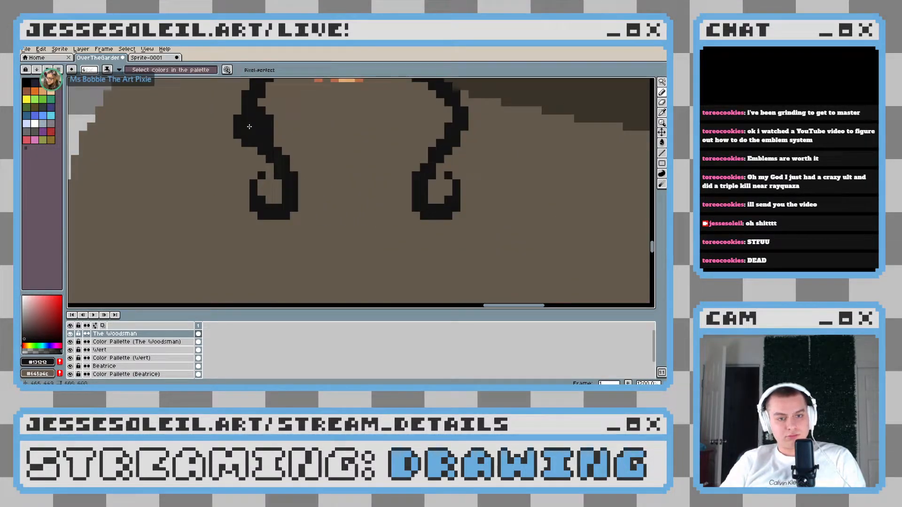
pyautogui.scroll(-8, 240, 114)
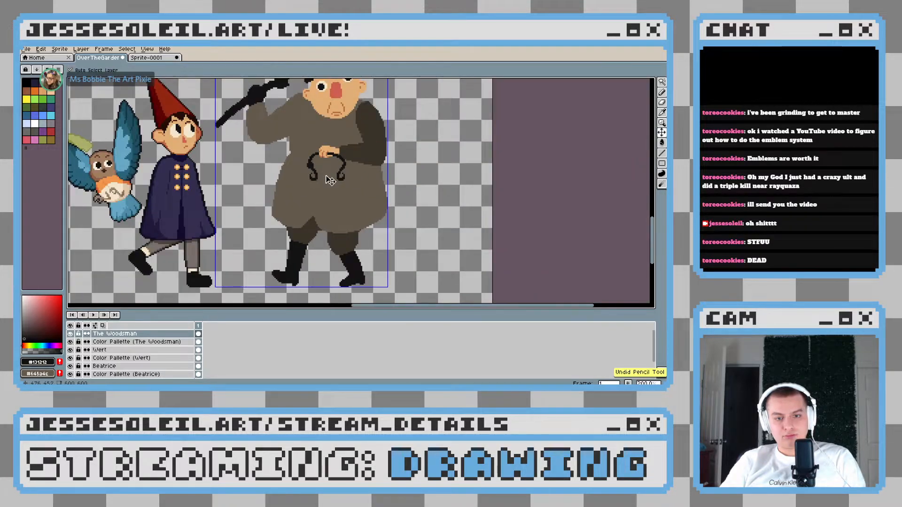
pyautogui.scroll(6, 328, 177)
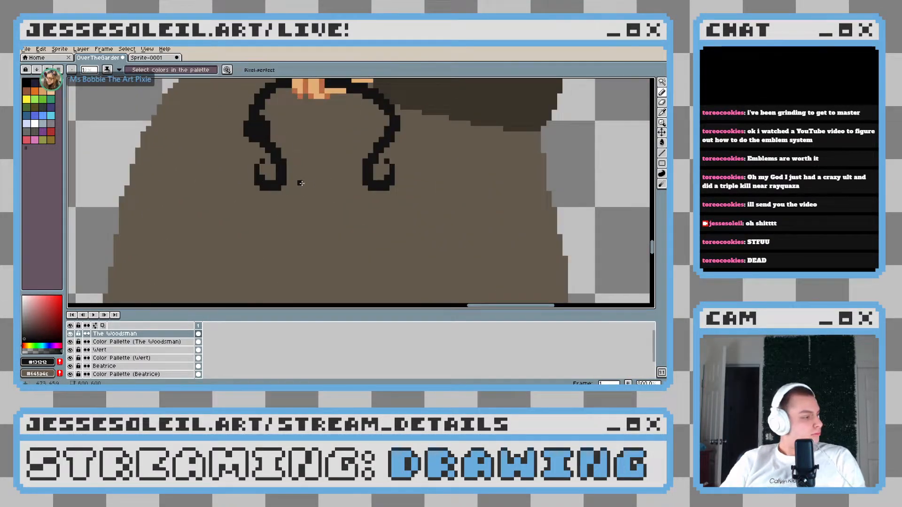
# Paint a solid near-black oval about 10 pixels wide between the two sides of the handle as the lantern's top
pyautogui.scroll(3, 296, 202)
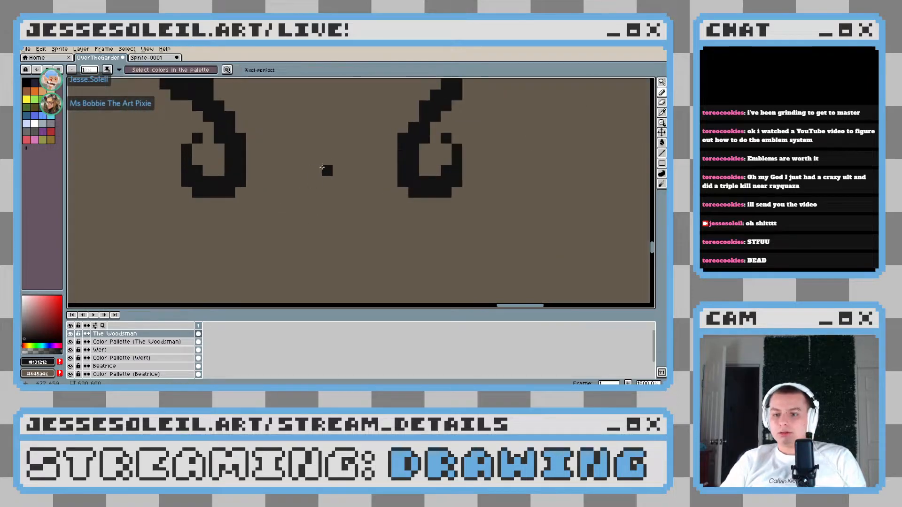
pyautogui.scroll(3, 305, 185)
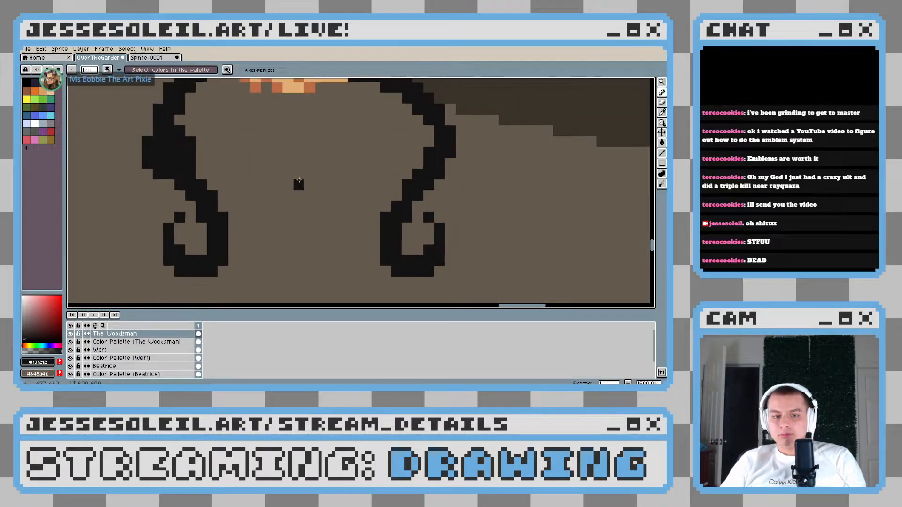
pyautogui.scroll(5, 294, 182)
pyautogui.scroll(-2, 294, 180)
pyautogui.moveTo(275, 194)
pyautogui.mouseDown()
pyautogui.moveTo(338, 196)
pyautogui.moveTo(333, 183)
pyautogui.mouseUp()
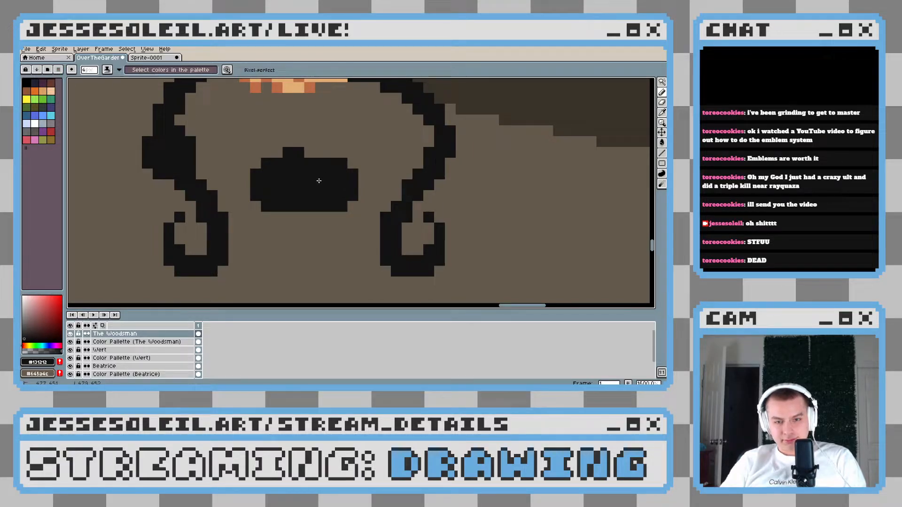
pyautogui.scroll(-3, 324, 176)
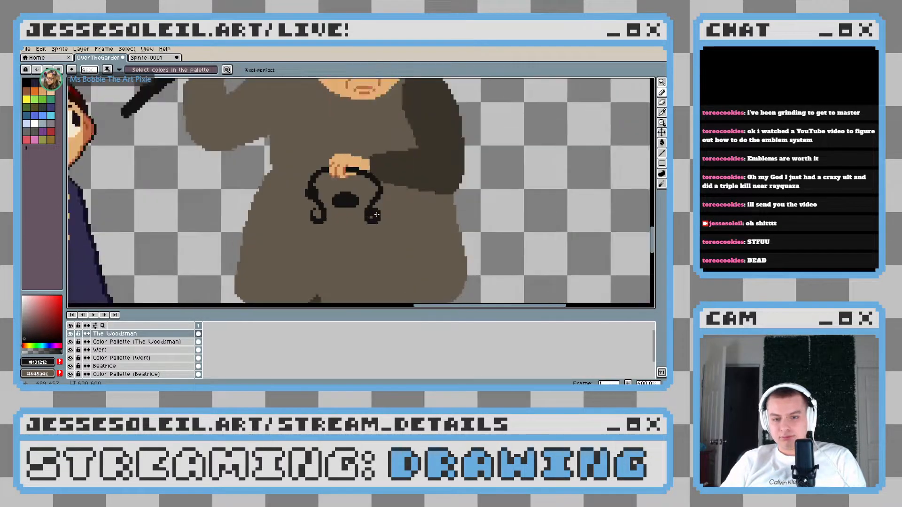
# Extend the near-black oval downward into a rounded pot shape about 10 pixels tall, narrowing slightly below its upper part
pyautogui.scroll(1, 375, 214)
pyautogui.scroll(4, 374, 214)
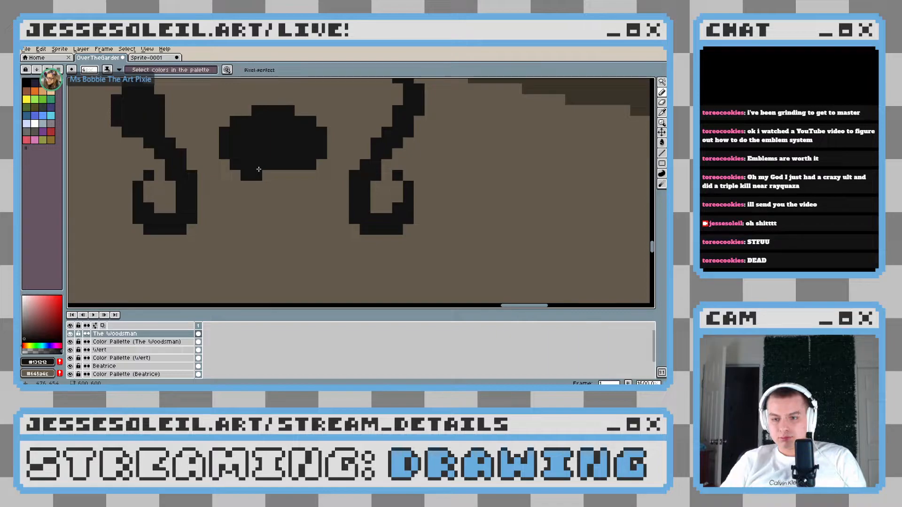
pyautogui.moveTo(260, 170)
pyautogui.mouseDown()
pyautogui.moveTo(266, 209)
pyautogui.moveTo(257, 213)
pyautogui.moveTo(315, 178)
pyautogui.mouseUp()
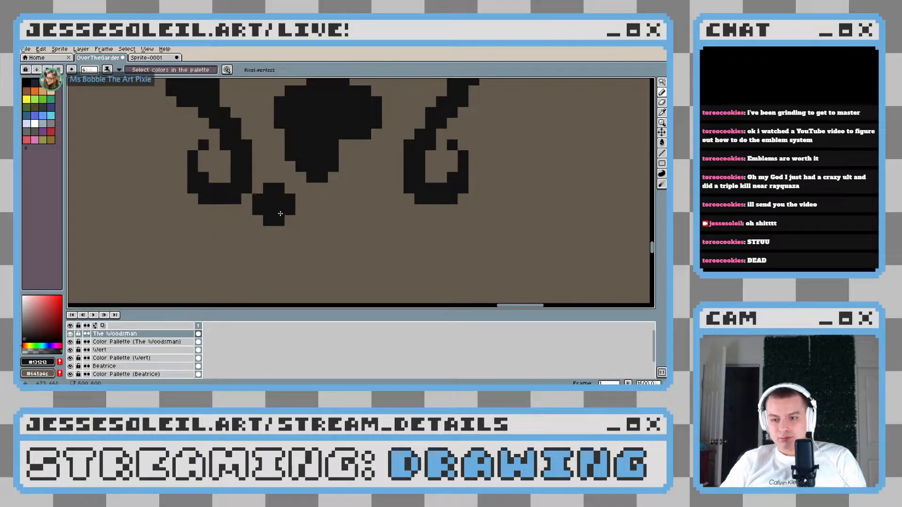
pyautogui.click(304, 150)
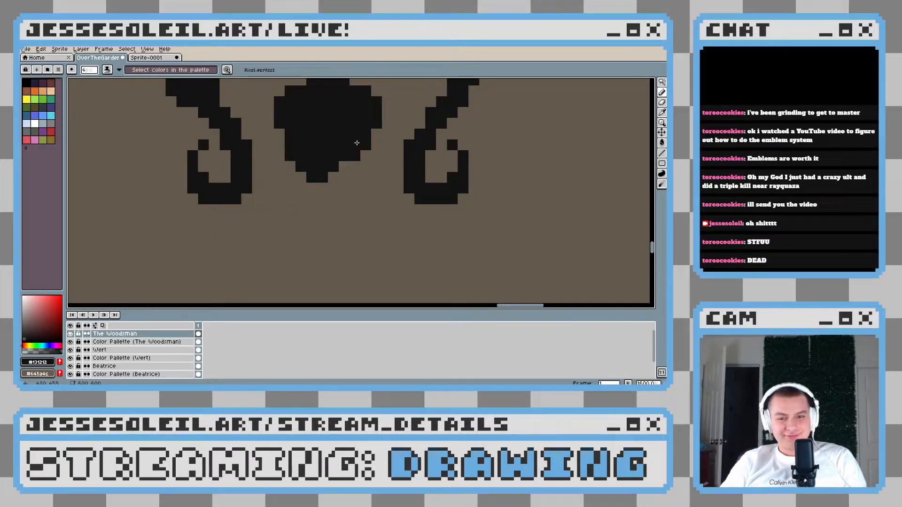
pyautogui.moveTo(356, 136); pyautogui.dragTo(344, 164)
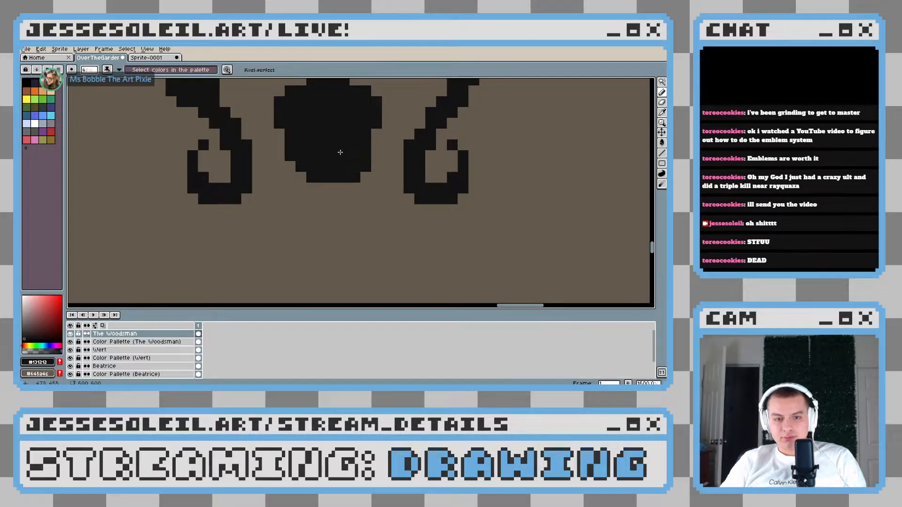
pyautogui.scroll(-4, 400, 209)
pyautogui.scroll(4, 405, 208)
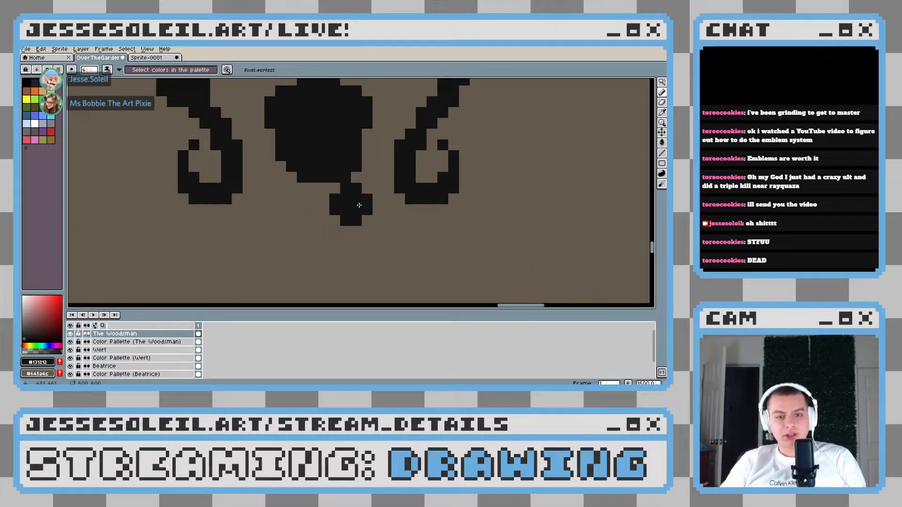
pyautogui.moveTo(330, 215); pyautogui.dragTo(358, 199)
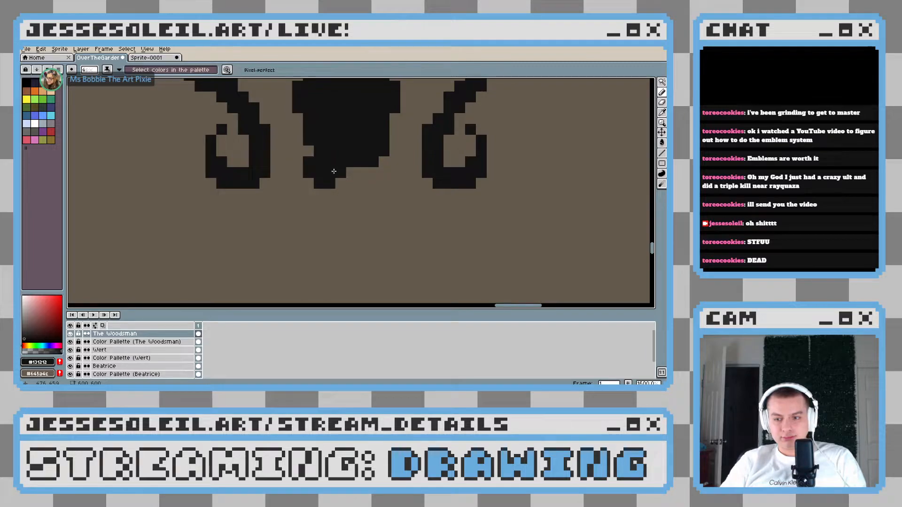
pyautogui.scroll(-3, 328, 171)
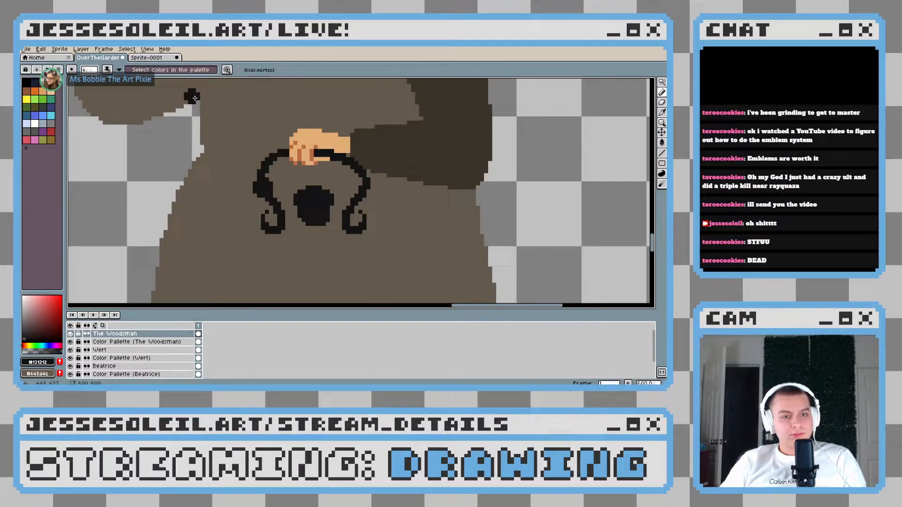
# Sample dark red #351518 from the lantern in the reference image and fill the near-black pot shape with it
pyautogui.hotkey('ctrl', 'Tab')
pyautogui.press('i')
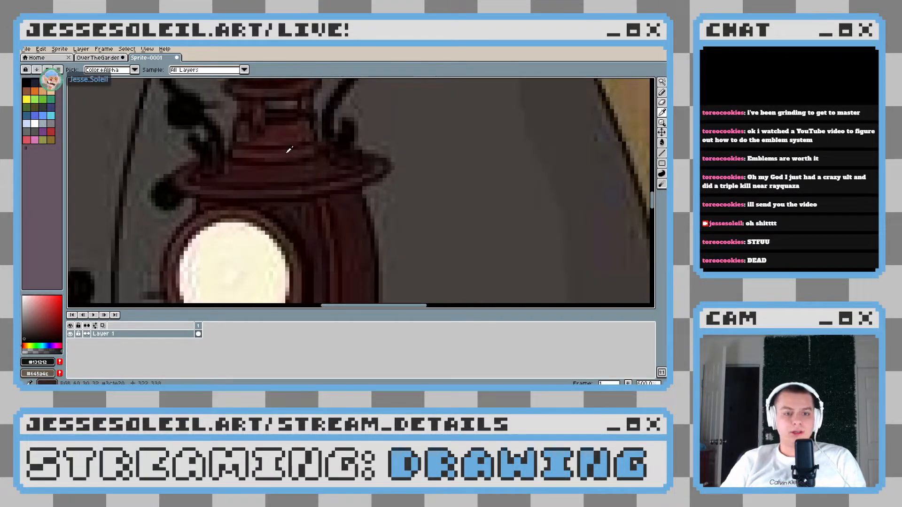
pyautogui.click(276, 150)
pyautogui.hotkey('ctrl', 'Tab')
pyautogui.press('g')
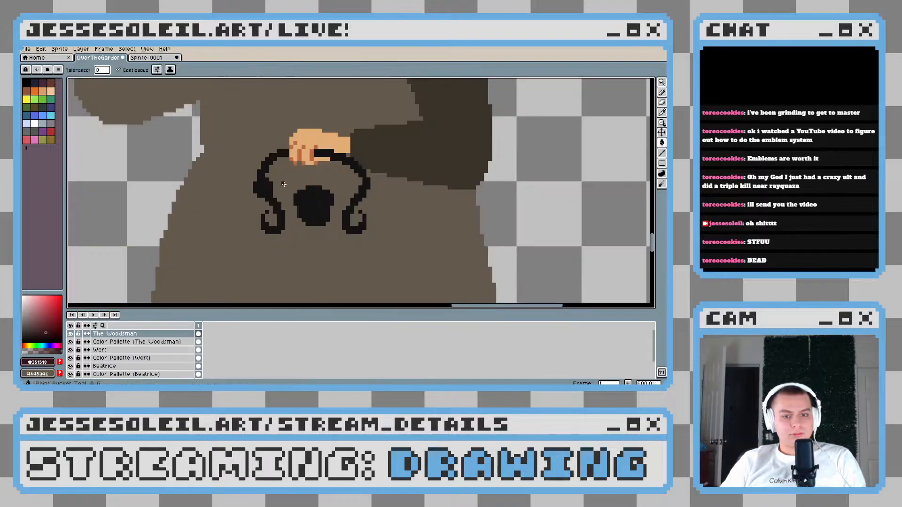
pyautogui.click(308, 196)
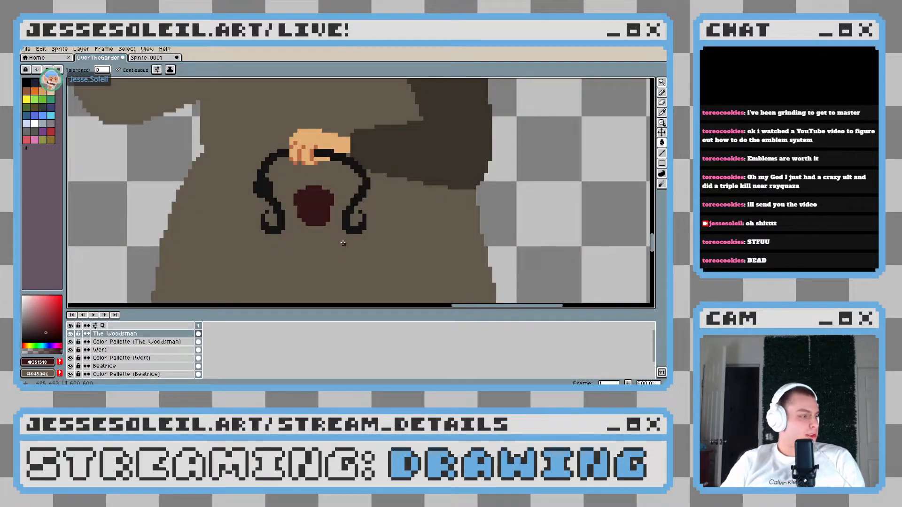
# Select the brown coat area around the lantern parts and widen the pot shape's lower left edge and bottom in dark red
pyautogui.press('b')
pyautogui.scroll(2, 330, 266)
pyautogui.press('w')
pyautogui.click(417, 206)
pyautogui.press('b')
pyautogui.moveTo(295, 183); pyautogui.dragTo(346, 184)
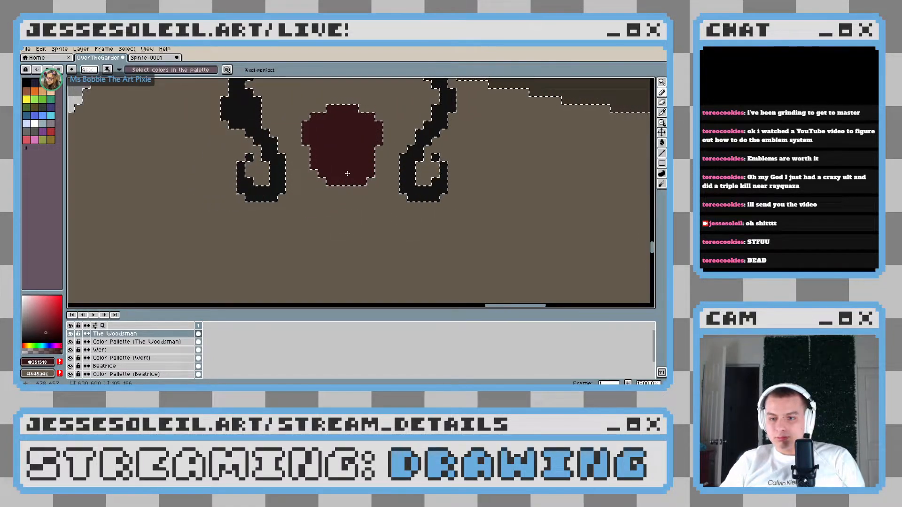
pyautogui.moveTo(348, 173); pyautogui.dragTo(318, 186)
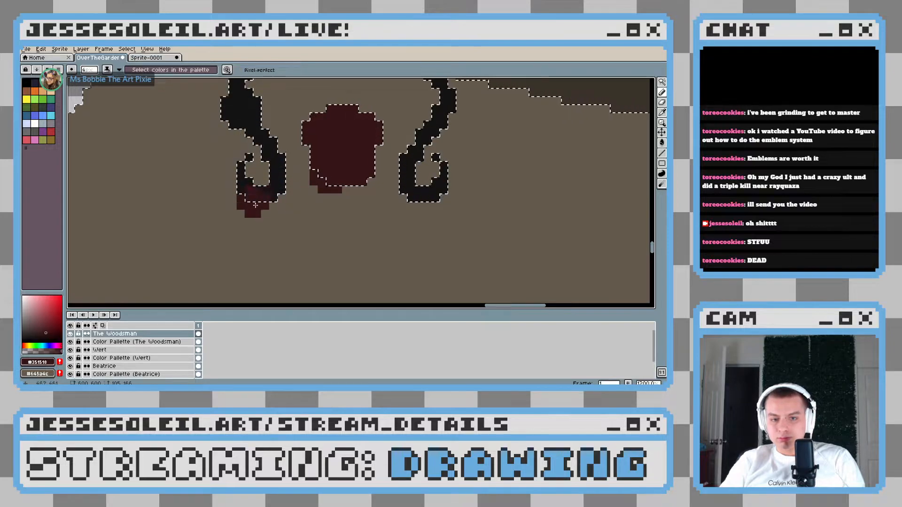
# Paint a dark red rim about 30 pixels wide beneath the pot shape, spanning both curled handle ends, and deepen its underside
pyautogui.moveTo(250, 203)
pyautogui.mouseDown()
pyautogui.moveTo(283, 229)
pyautogui.moveTo(405, 224)
pyautogui.mouseUp()
pyautogui.moveTo(444, 197); pyautogui.dragTo(446, 196)
pyautogui.hotkey('ctrl', 'z')
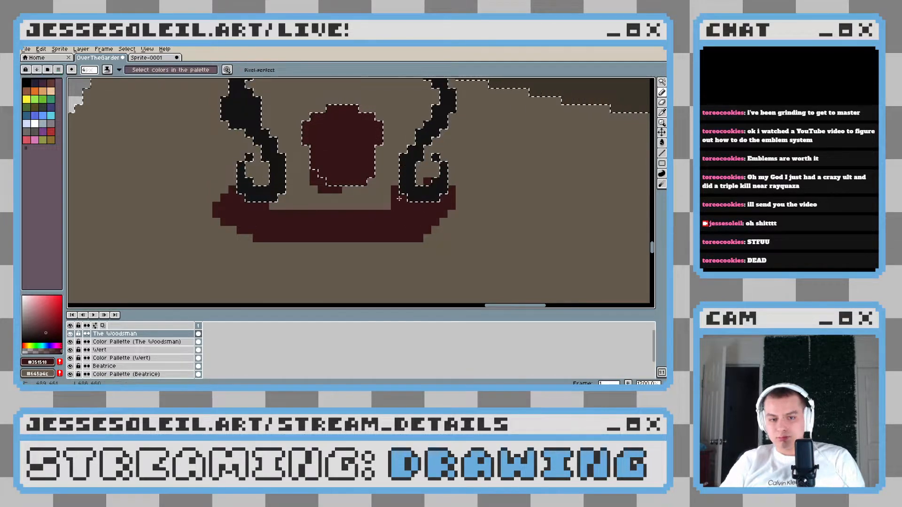
pyautogui.moveTo(295, 208); pyautogui.dragTo(315, 200)
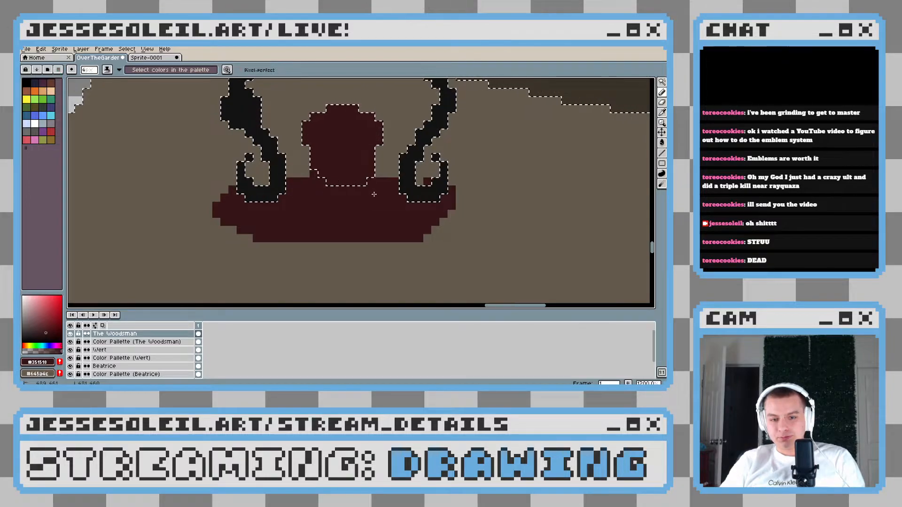
pyautogui.scroll(-5, 333, 195)
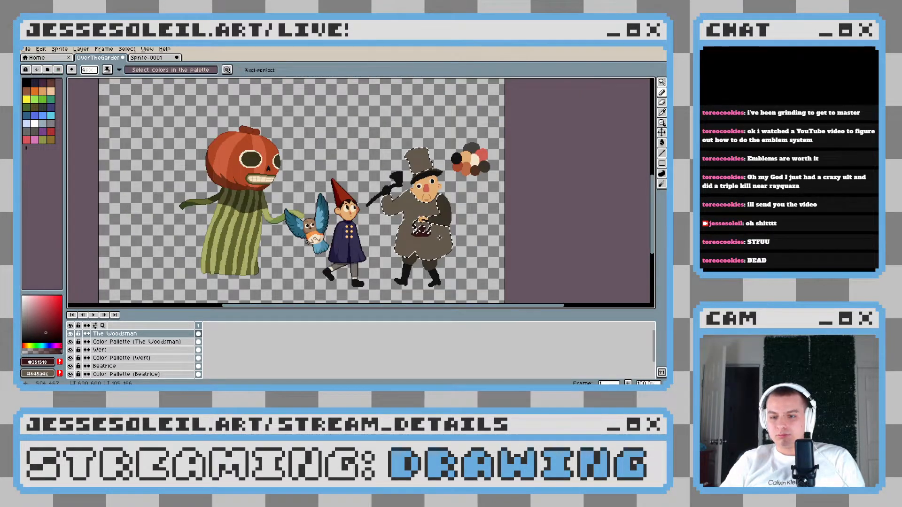
pyautogui.scroll(2, 440, 238)
pyautogui.scroll(-4, 429, 236)
pyautogui.scroll(5, 424, 230)
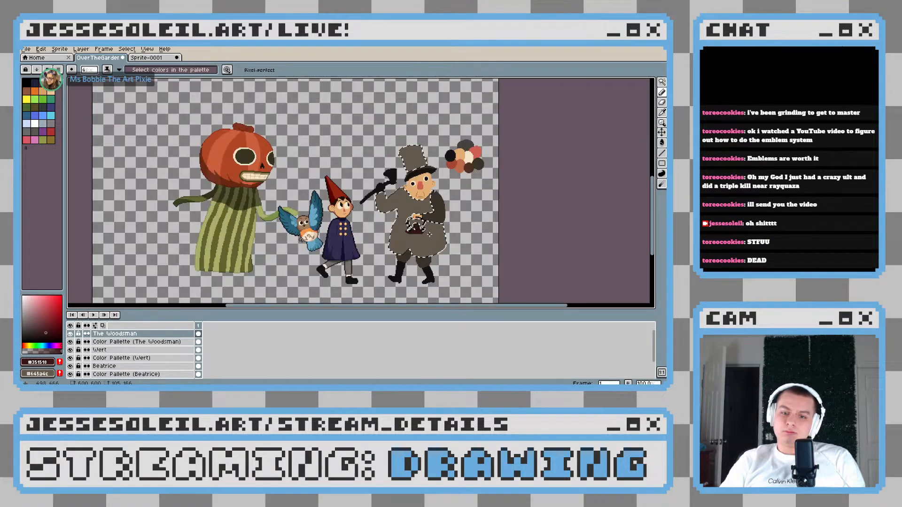
pyautogui.scroll(2, 371, 247)
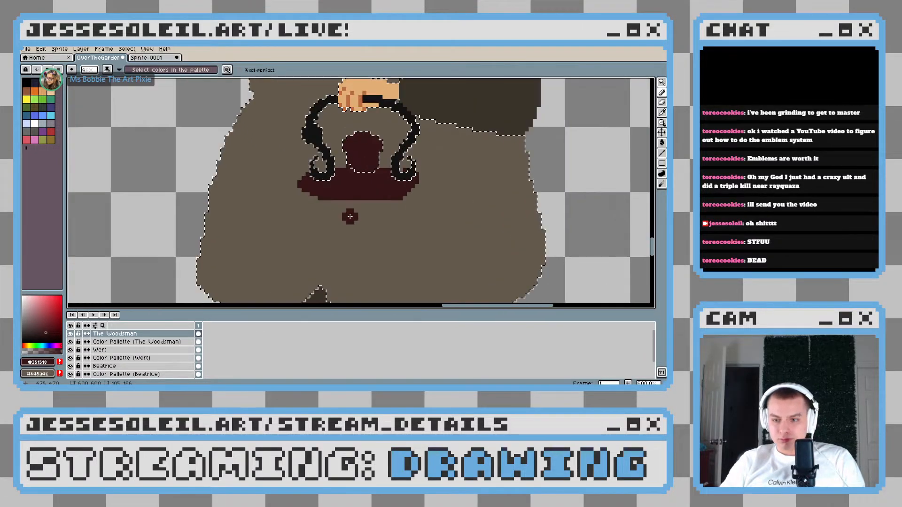
pyautogui.moveTo(321, 158); pyautogui.dragTo(350, 164)
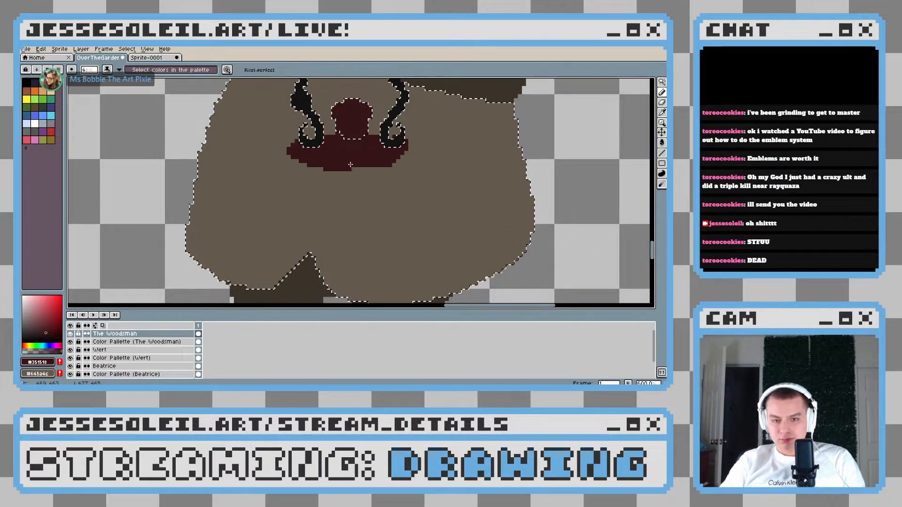
pyautogui.scroll(-2, 383, 179)
pyautogui.scroll(2, 383, 179)
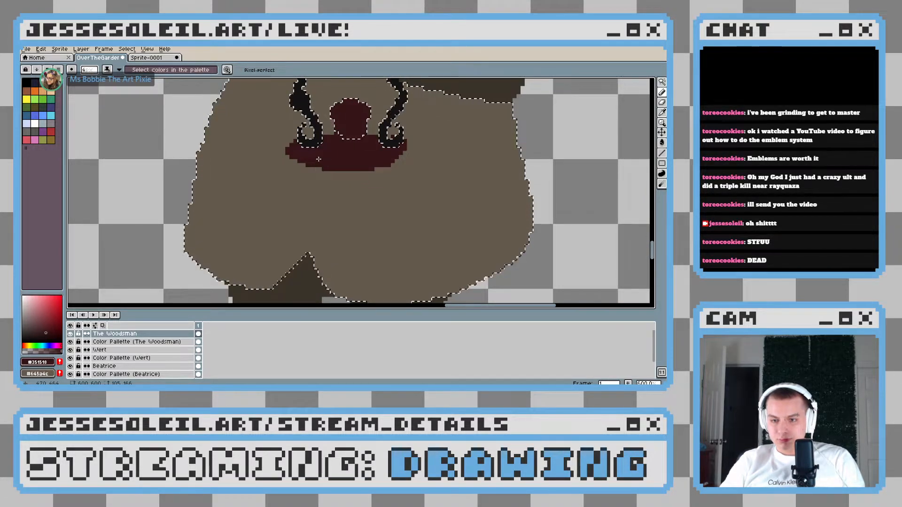
# Paint the lantern's solid dark red body under the rim, about 25 pixels wide and 22 pixels tall, tapering toward its bottom
pyautogui.hotkey('ctrl', 'z')
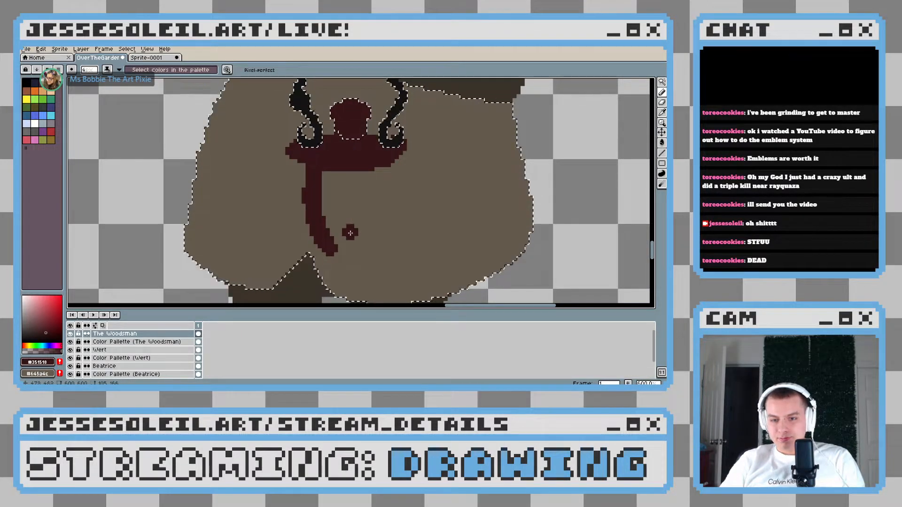
pyautogui.moveTo(391, 179); pyautogui.dragTo(375, 227)
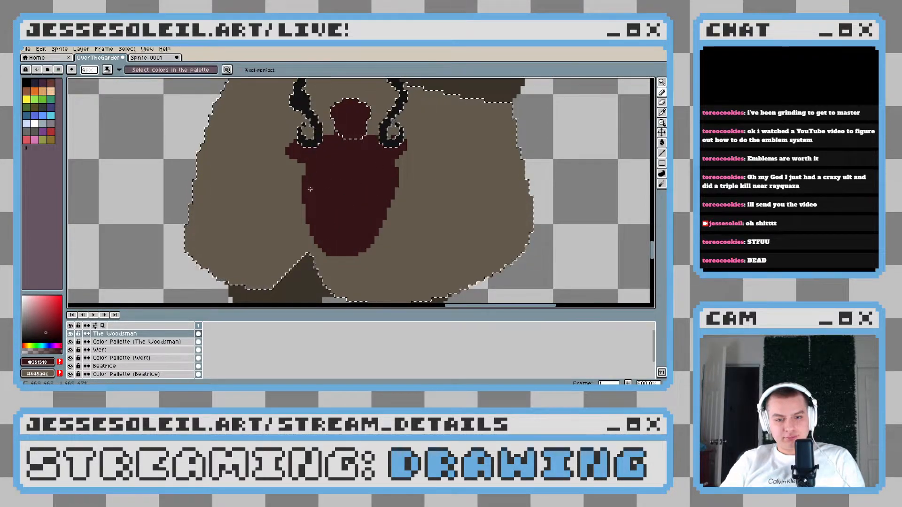
pyautogui.hotkey('ctrl', 'z')
pyautogui.moveTo(387, 176); pyautogui.dragTo(386, 176)
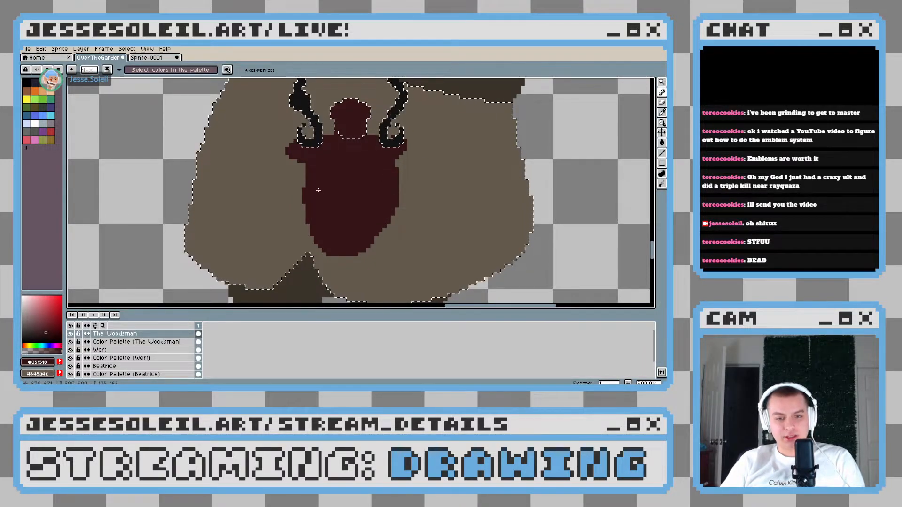
pyautogui.moveTo(314, 180); pyautogui.dragTo(309, 182)
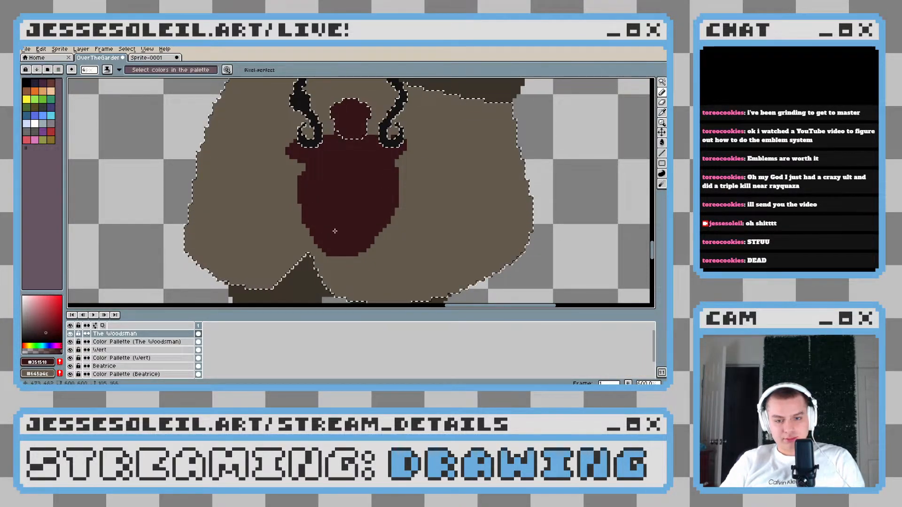
pyautogui.scroll(-5, 335, 231)
pyautogui.scroll(4, 374, 193)
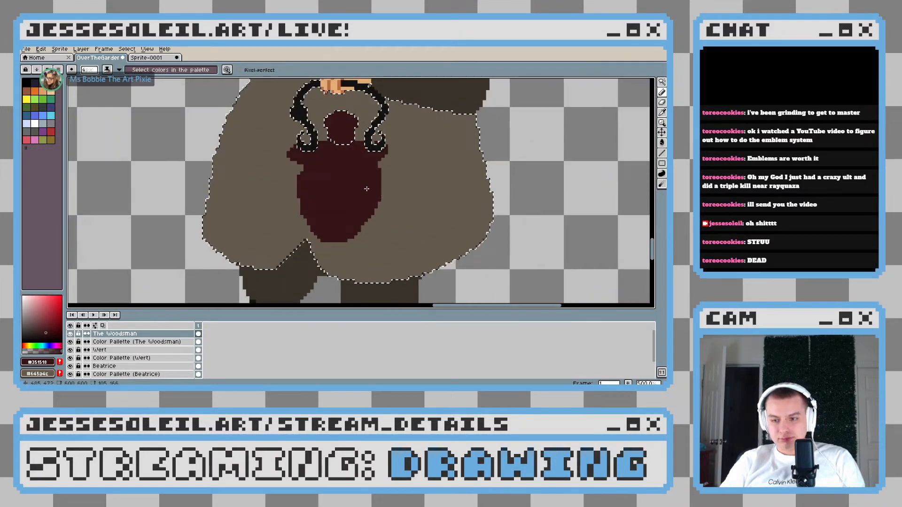
pyautogui.scroll(-3, 385, 211)
pyautogui.scroll(4, 399, 228)
# Paint a short dark red band across the bottom of the lantern body, slightly wider than the tapered end
pyautogui.click(401, 229)
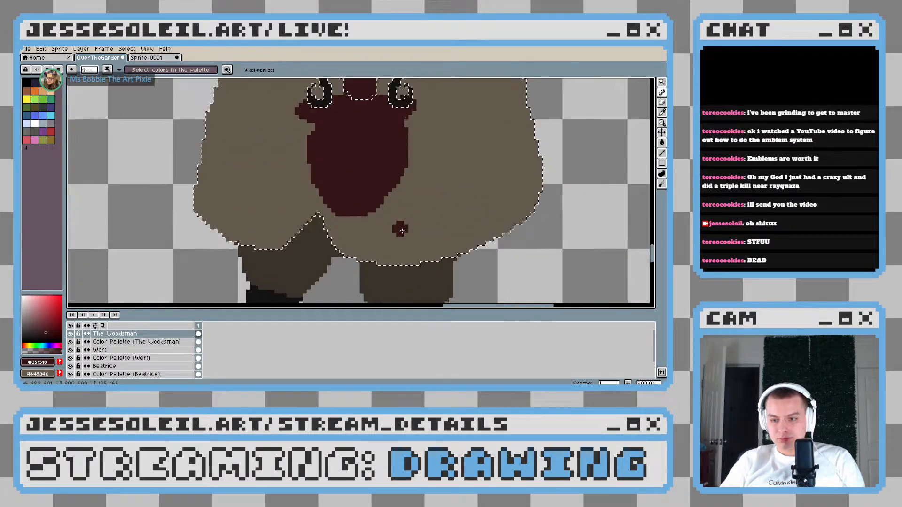
pyautogui.scroll(1, 404, 232)
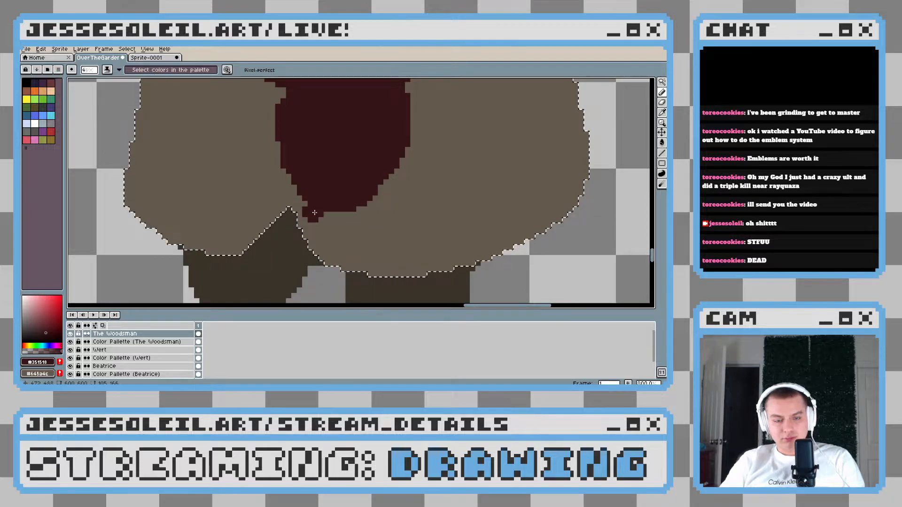
pyautogui.hotkey('ctrl', 'z')
pyautogui.moveTo(381, 206)
pyautogui.mouseDown()
pyautogui.moveTo(301, 213)
pyautogui.moveTo(349, 215)
pyautogui.mouseUp()
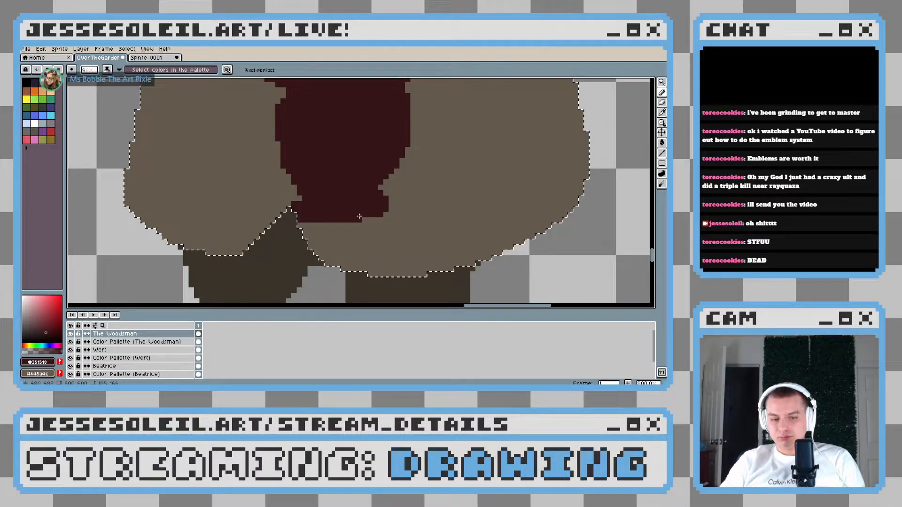
# Clear the coat selection and paint a flared dark red base about 27 pixels wide under the band, overlapping the coat's hem
pyautogui.hotkey('ctrl', 'd')
pyautogui.moveTo(315, 210); pyautogui.dragTo(310, 212)
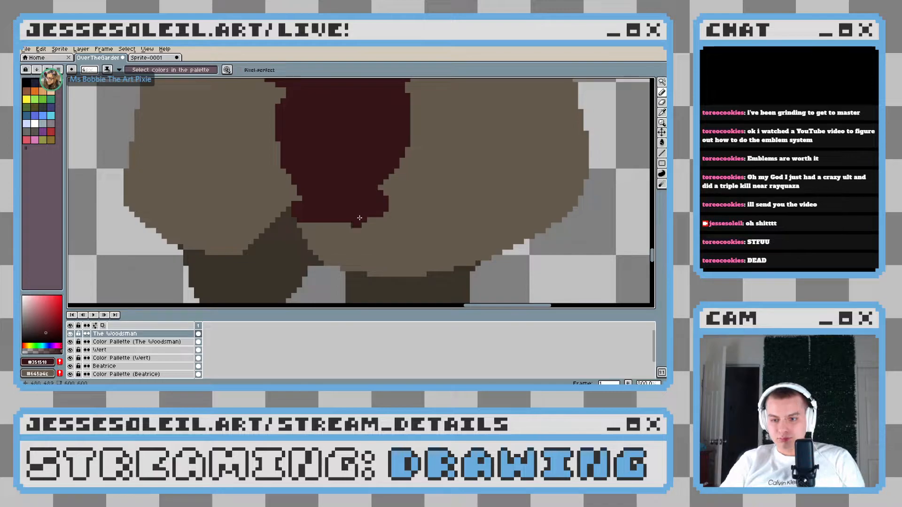
pyautogui.moveTo(350, 217)
pyautogui.mouseDown()
pyautogui.moveTo(393, 248)
pyautogui.moveTo(412, 243)
pyautogui.moveTo(361, 220)
pyautogui.moveTo(400, 243)
pyautogui.moveTo(332, 257)
pyautogui.moveTo(279, 246)
pyautogui.moveTo(387, 243)
pyautogui.mouseUp()
pyautogui.hotkey('ctrl', 'z')
pyautogui.hotkey('ctrl', 'z')
pyautogui.hotkey('ctrl', 'z')
pyautogui.moveTo(310, 215)
pyautogui.mouseDown()
pyautogui.moveTo(282, 233)
pyautogui.moveTo(310, 232)
pyautogui.mouseUp()
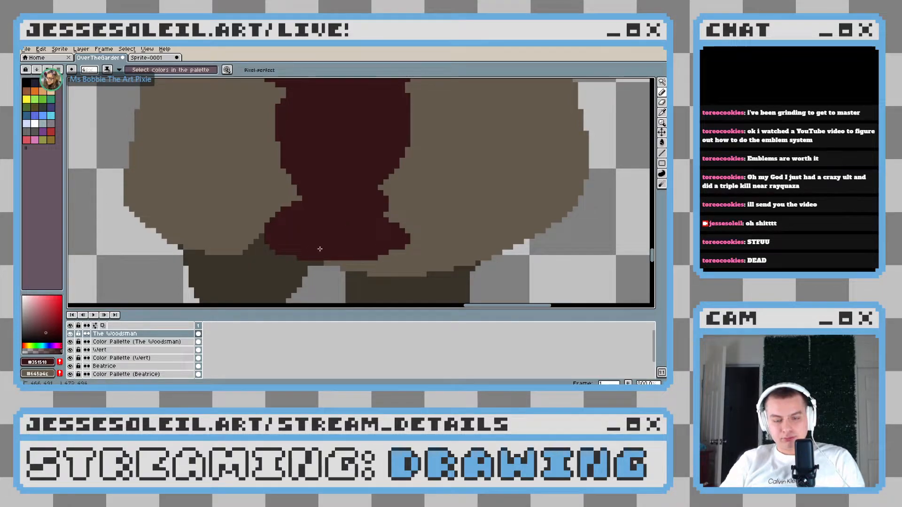
# Widen the lower right side of the lantern body in dark red, just above the narrow band
pyautogui.scroll(-6, 475, 238)
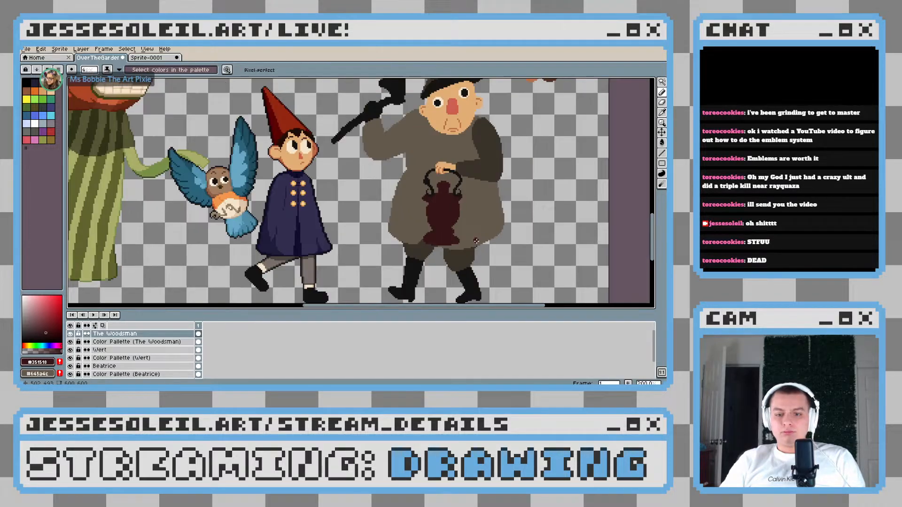
pyautogui.scroll(-2, 476, 241)
pyautogui.scroll(5, 476, 241)
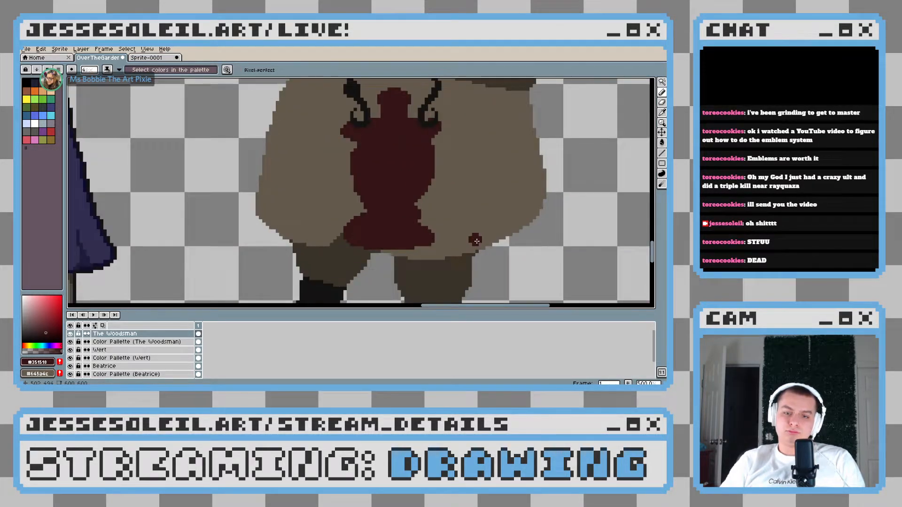
pyautogui.scroll(-2, 475, 241)
pyautogui.scroll(8, 465, 238)
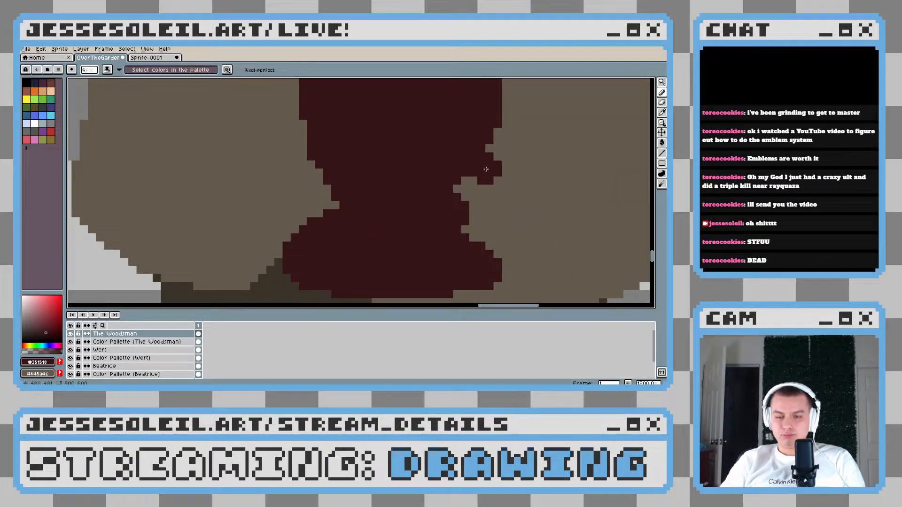
pyautogui.scroll(-8, 514, 222)
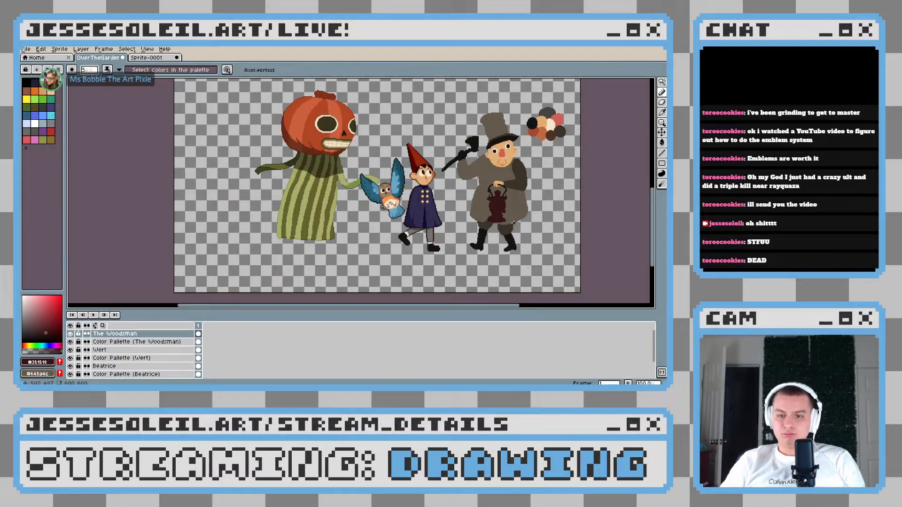
pyautogui.moveTo(513, 222); pyautogui.dragTo(416, 227)
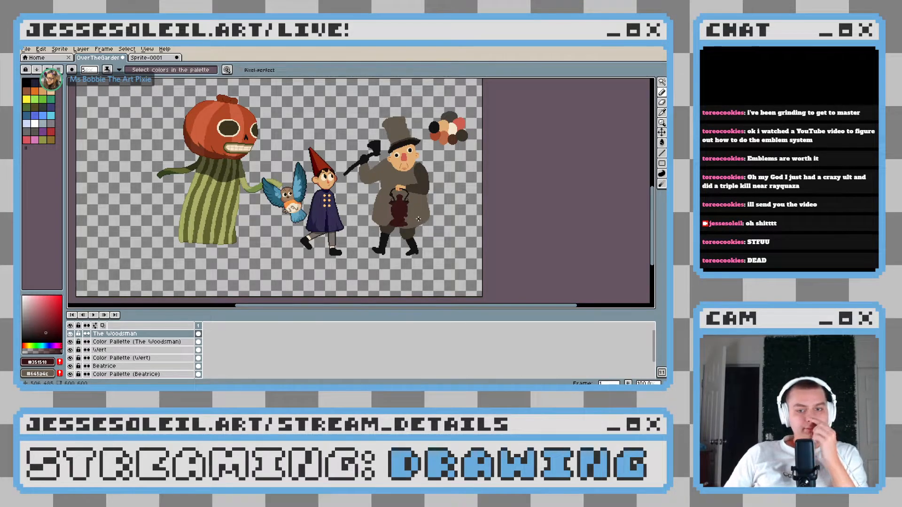
# Try shifting a rectangular selection of the lantern's right half two pixels to the left, and undo the shift
pyautogui.scroll(3, 418, 219)
pyautogui.click(661, 82)
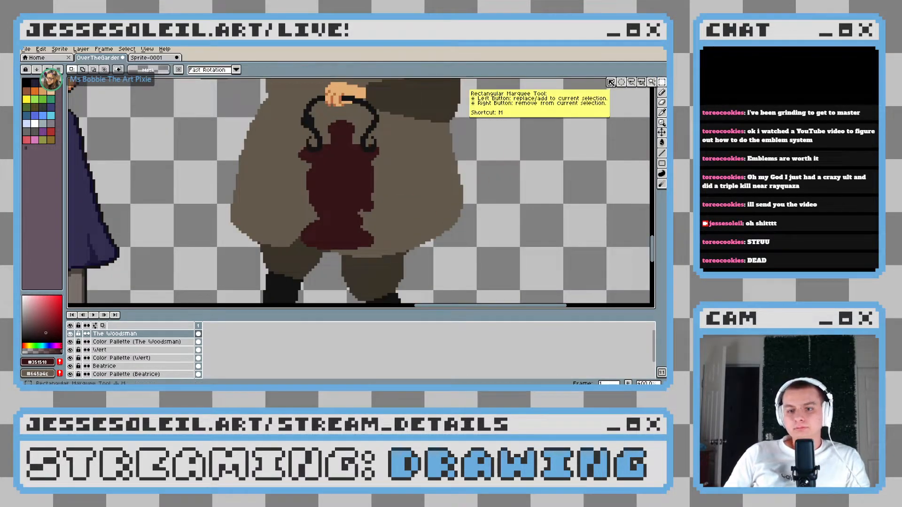
pyautogui.scroll(2, 356, 89)
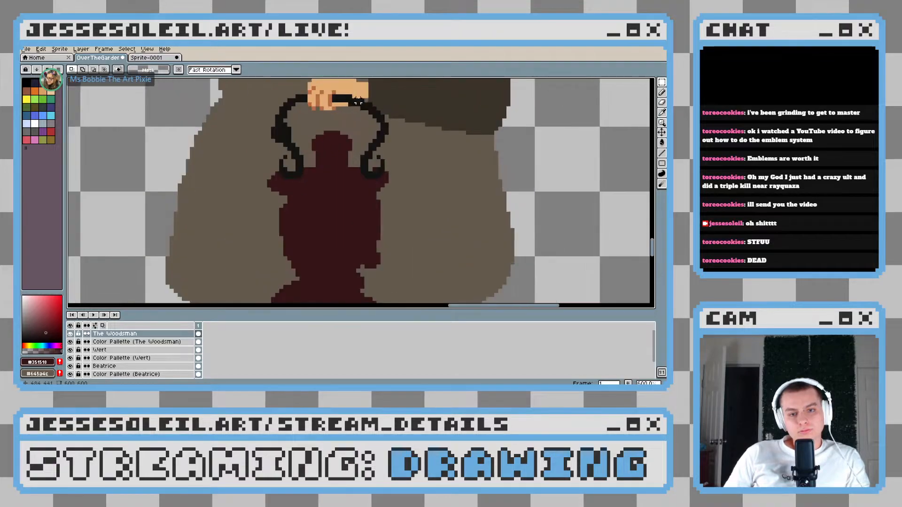
pyautogui.scroll(-2, 356, 89)
pyautogui.moveTo(351, 89); pyautogui.dragTo(425, 286)
pyautogui.press('Left')
pyautogui.press('Left')
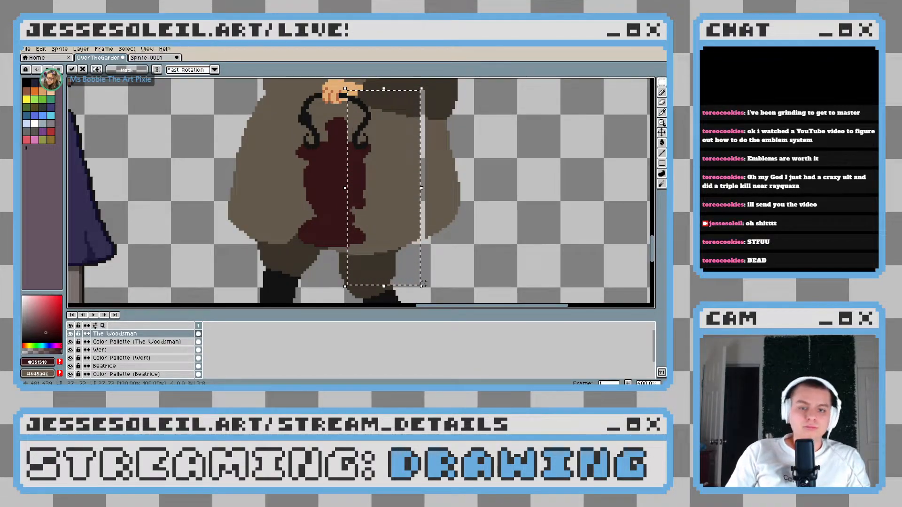
pyautogui.hotkey('ctrl', 'd')
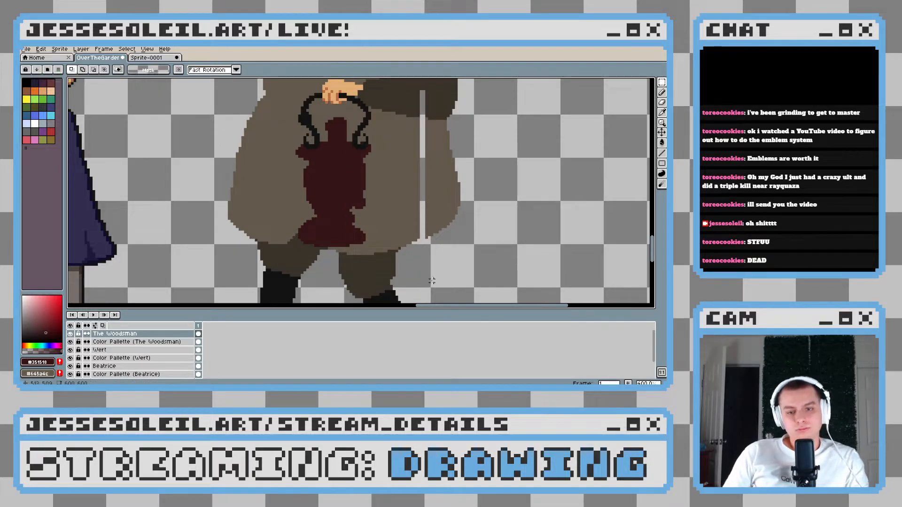
pyautogui.scroll(-2, 429, 281)
pyautogui.scroll(1, 404, 202)
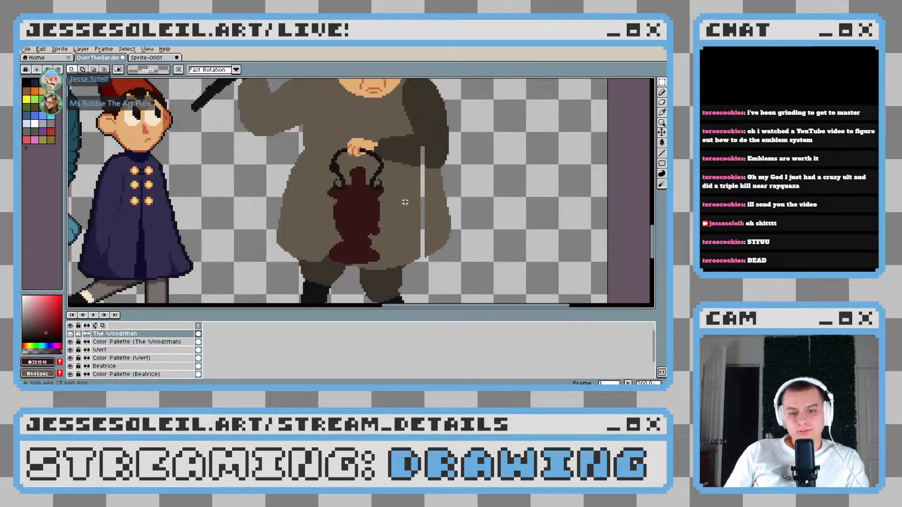
pyautogui.hotkey('ctrl', 'z')
pyautogui.hotkey('ctrl', 'z')
pyautogui.hotkey('ctrl', 'z')
pyautogui.scroll(-3, 401, 202)
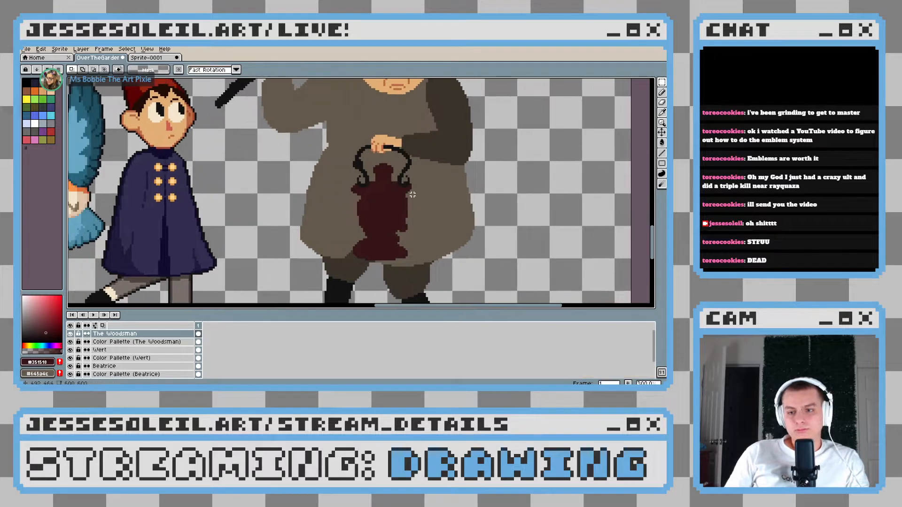
# Widen the left side of the lantern's pot-shaped top by one pixel in dark red with a 1-pixel pencil
pyautogui.scroll(1, 411, 194)
pyautogui.scroll(10, 411, 194)
pyautogui.press('b')
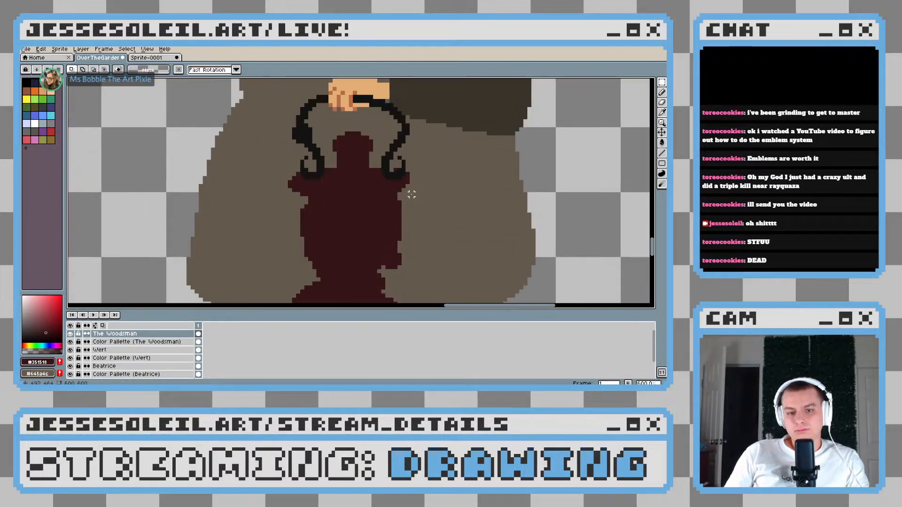
pyautogui.hotkey('ctrl', 'z')
pyautogui.moveTo(220, 192); pyautogui.dragTo(245, 165)
pyautogui.rightClick(319, 133)
pyautogui.click(290, 147)
pyautogui.click(370, 150)
pyautogui.moveTo(304, 191); pyautogui.dragTo(396, 147)
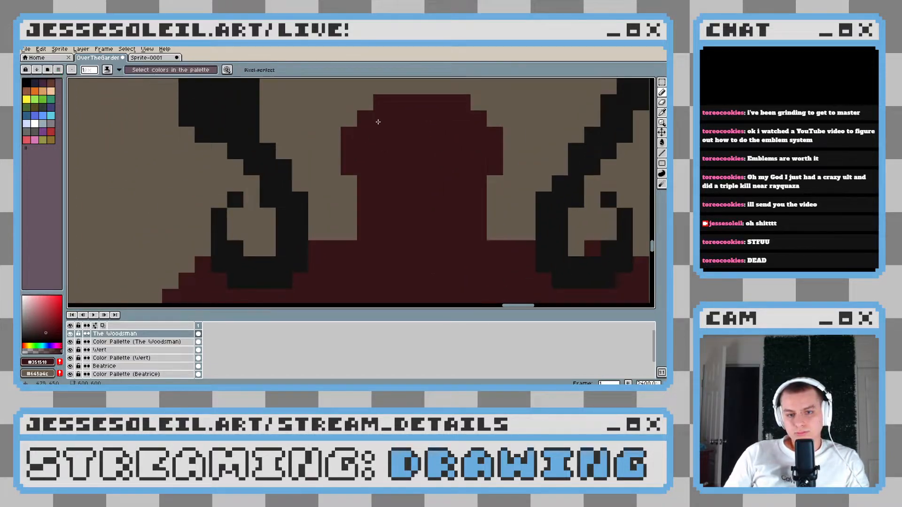
pyautogui.moveTo(377, 106)
pyautogui.mouseDown()
pyautogui.moveTo(364, 104)
pyautogui.moveTo(332, 135)
pyautogui.moveTo(350, 202)
pyautogui.mouseUp()
pyautogui.moveTo(458, 143); pyautogui.dragTo(360, 169)
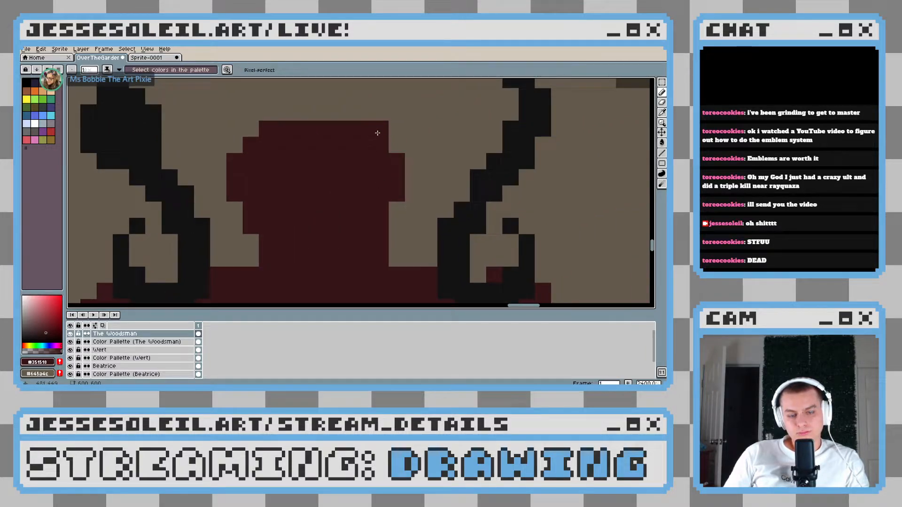
# Widen the pot-shaped top's right side by one pixel in dark red and trim its lower right edge with the coat's brown
pyautogui.moveTo(377, 133)
pyautogui.mouseDown()
pyautogui.moveTo(404, 167)
pyautogui.moveTo(408, 195)
pyautogui.moveTo(414, 186)
pyautogui.moveTo(388, 240)
pyautogui.mouseUp()
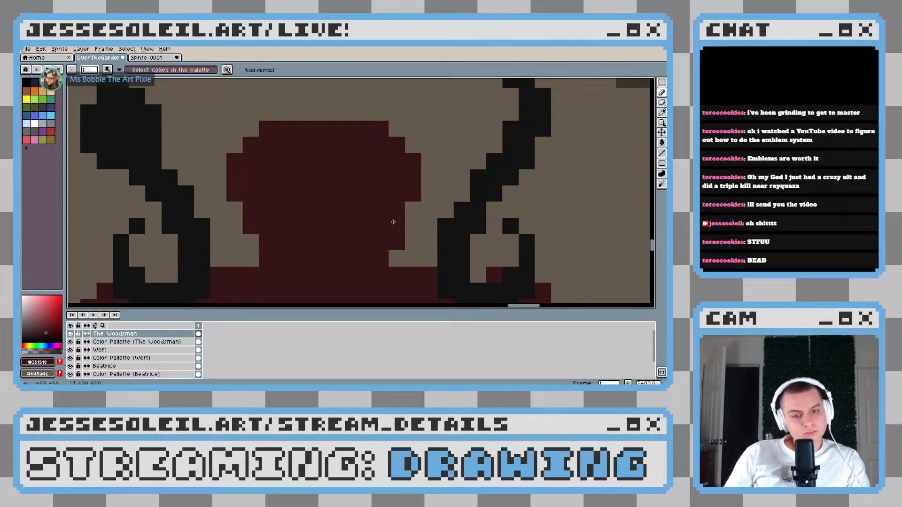
pyautogui.keyDown('alt'); pyautogui.click(419, 236); pyautogui.keyUp('alt')
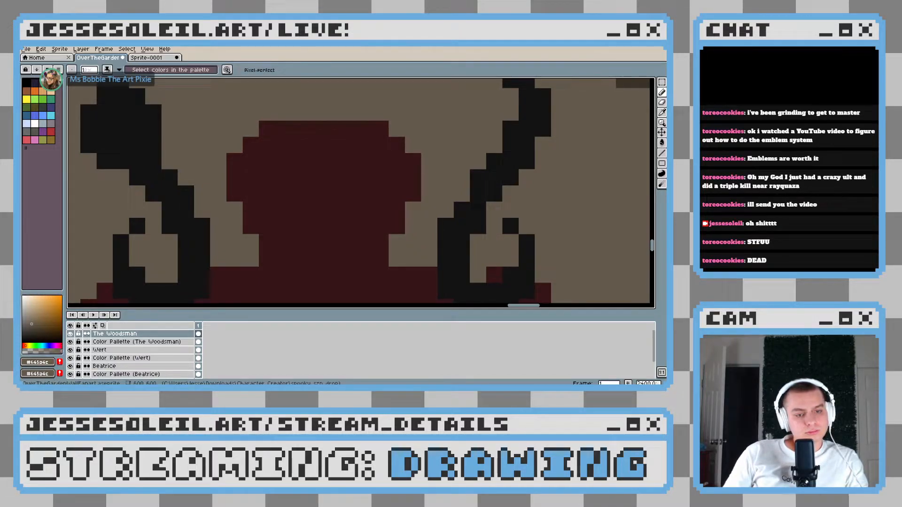
pyautogui.scroll(-6, 333, 195)
pyautogui.scroll(4, 332, 183)
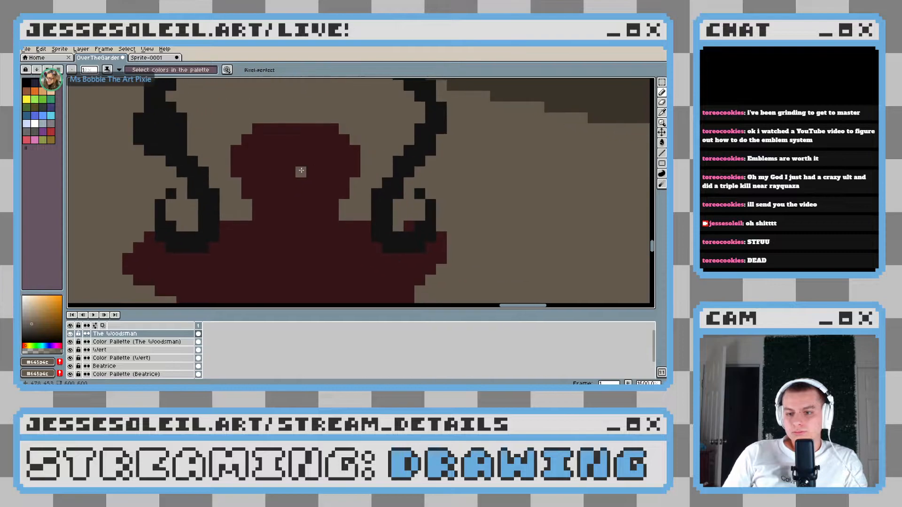
pyautogui.scroll(-2, 301, 171)
pyautogui.scroll(2, 305, 174)
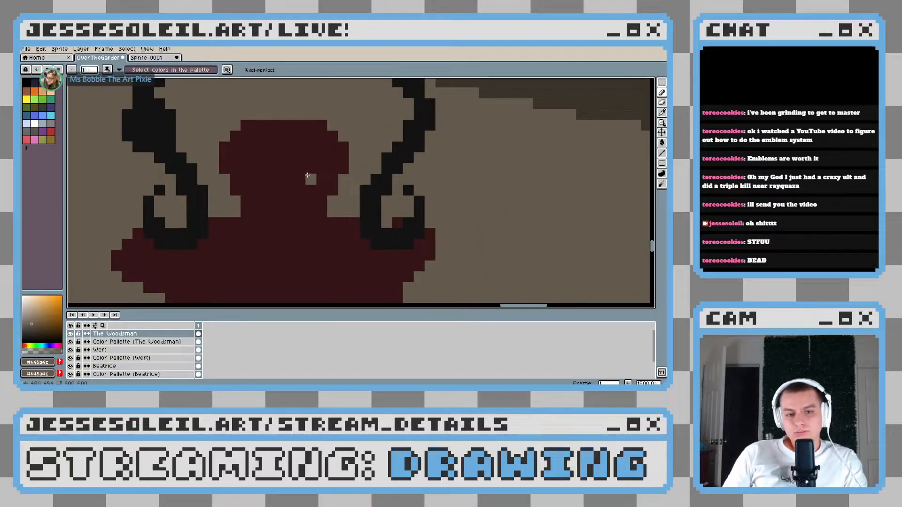
# Shade the rounded cap of the lantern's pot-shaped top with a darker red (#210b0e), leaving its lower rim in the lighter red
pyautogui.keyDown('alt'); pyautogui.click(307, 176); pyautogui.keyUp('alt')
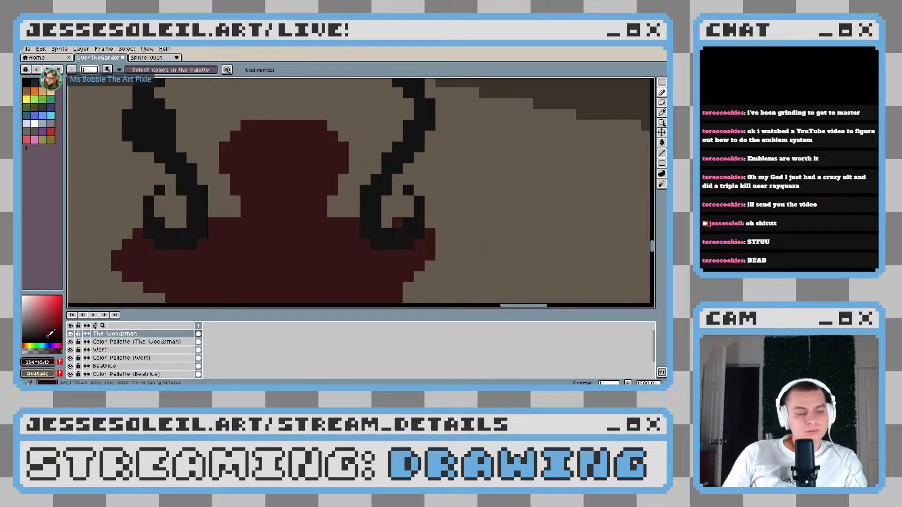
pyautogui.scroll(3, 248, 134)
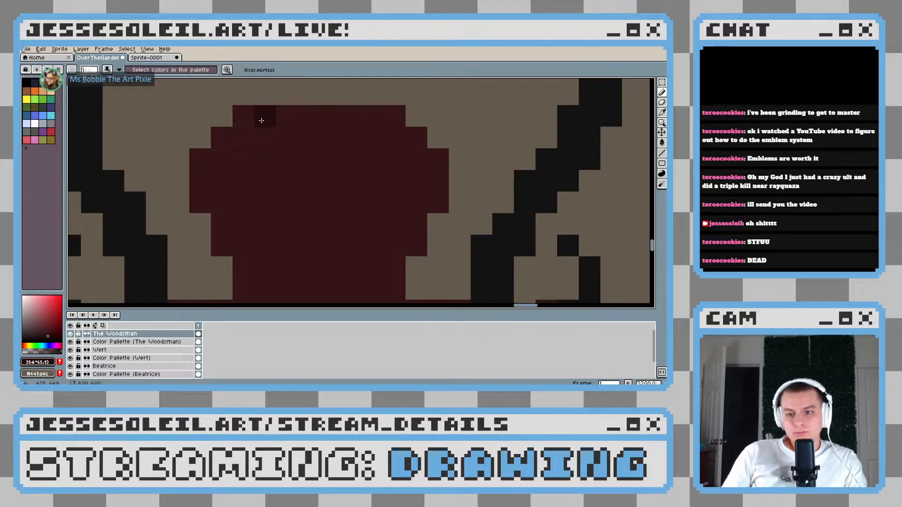
pyautogui.moveTo(212, 171)
pyautogui.mouseDown()
pyautogui.moveTo(231, 183)
pyautogui.moveTo(237, 198)
pyautogui.moveTo(336, 202)
pyautogui.mouseUp()
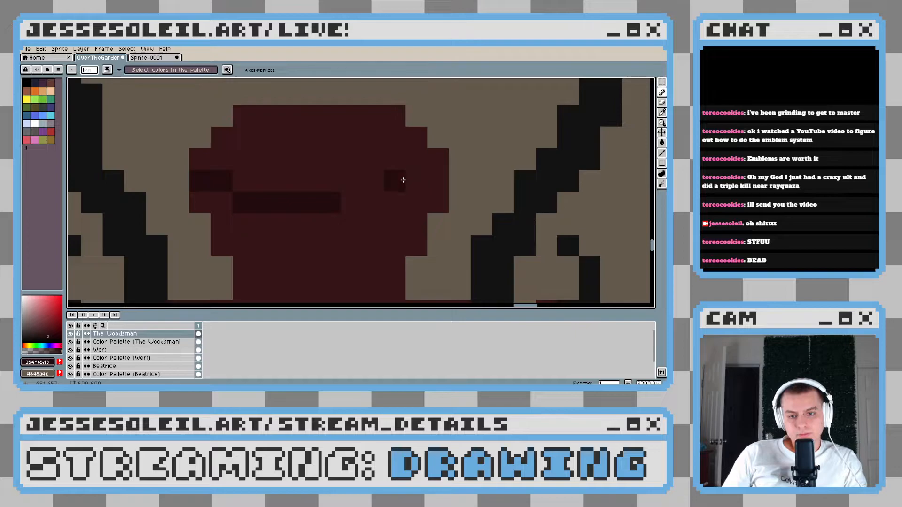
pyautogui.moveTo(435, 180)
pyautogui.mouseDown()
pyautogui.moveTo(416, 181)
pyautogui.moveTo(392, 201)
pyautogui.moveTo(353, 198)
pyautogui.mouseUp()
pyautogui.press('g')
pyautogui.click(362, 167)
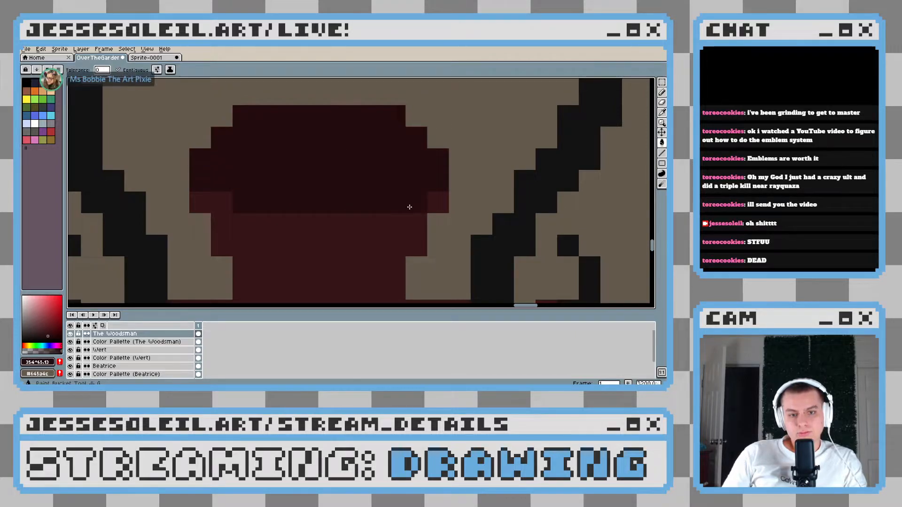
pyautogui.scroll(-7, 415, 207)
pyautogui.scroll(6, 422, 210)
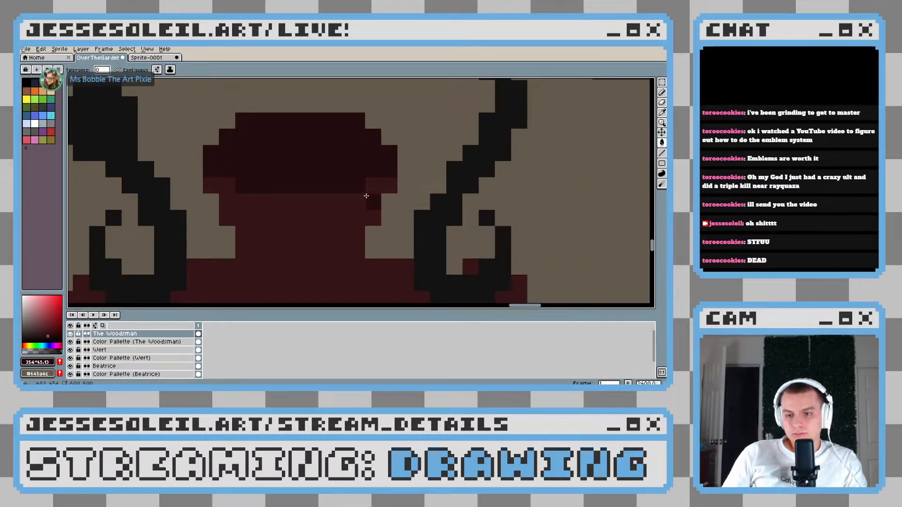
# Cut a narrow two-row opening into the lantern's neck below the cap using the coat's brown, with the lower row shorter
pyautogui.press('b')
pyautogui.moveTo(285, 203); pyautogui.dragTo(302, 187)
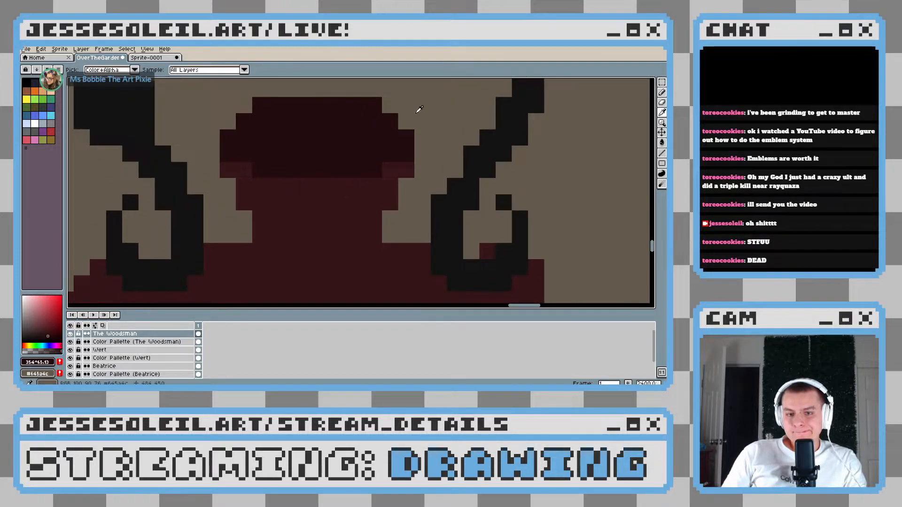
pyautogui.keyDown('alt'); pyautogui.click(416, 114); pyautogui.keyUp('alt')
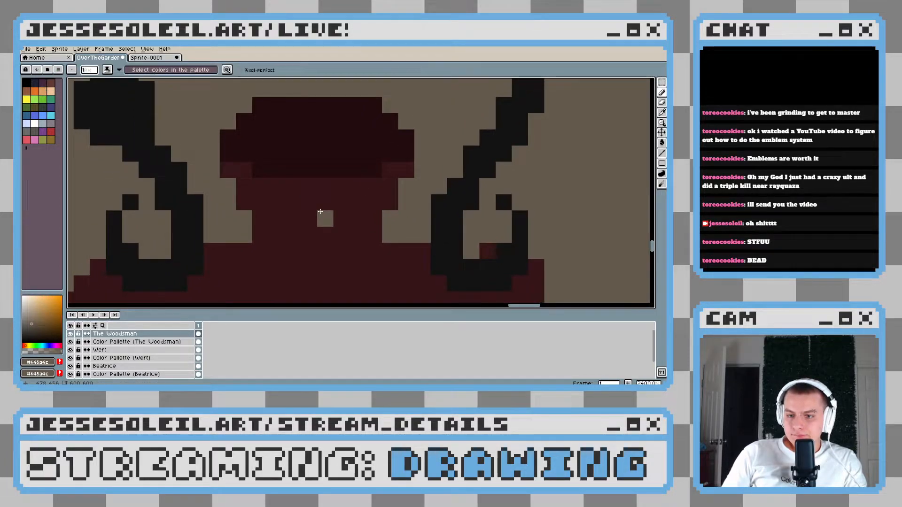
pyautogui.moveTo(358, 202); pyautogui.dragTo(283, 206)
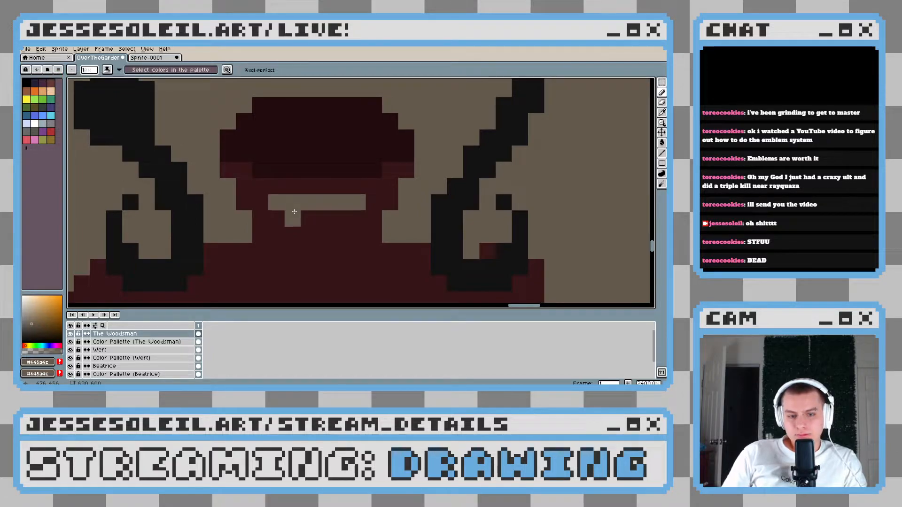
pyautogui.moveTo(294, 211); pyautogui.dragTo(343, 216)
pyautogui.scroll(-9, 371, 219)
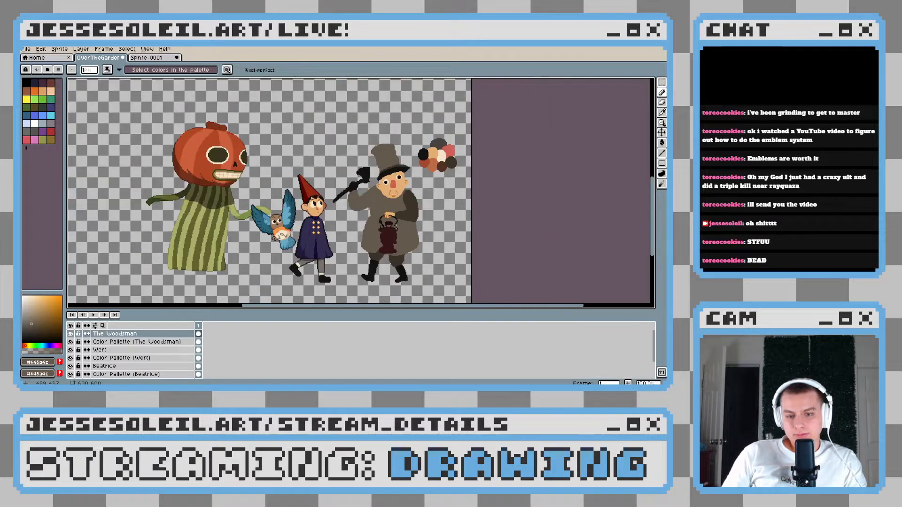
pyautogui.scroll(6, 396, 228)
pyautogui.scroll(5, 365, 201)
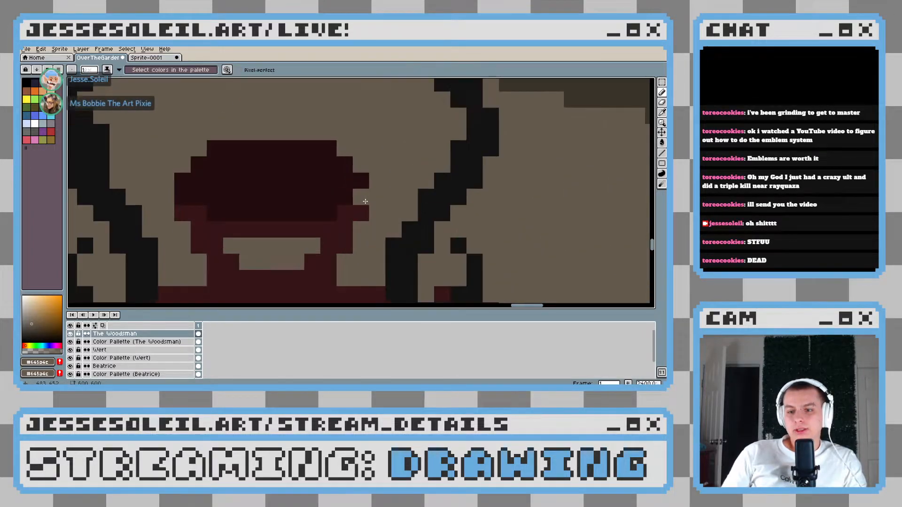
# Draw a shallow curved line in the darker red at the base of the lantern's neck, where it meets the body
pyautogui.moveTo(365, 202); pyautogui.dragTo(439, 127)
pyautogui.keyDown('alt'); pyautogui.click(326, 140); pyautogui.keyUp('alt')
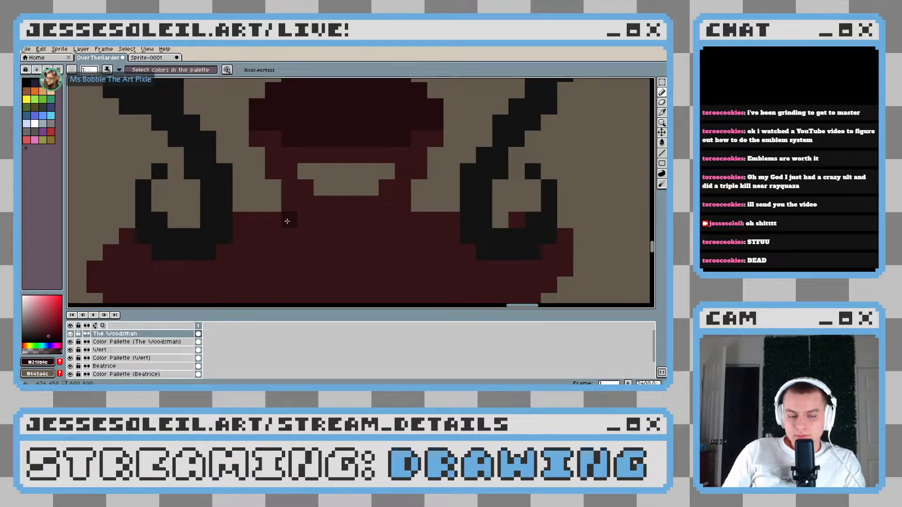
pyautogui.scroll(-3, 423, 230)
pyautogui.scroll(-2, 439, 242)
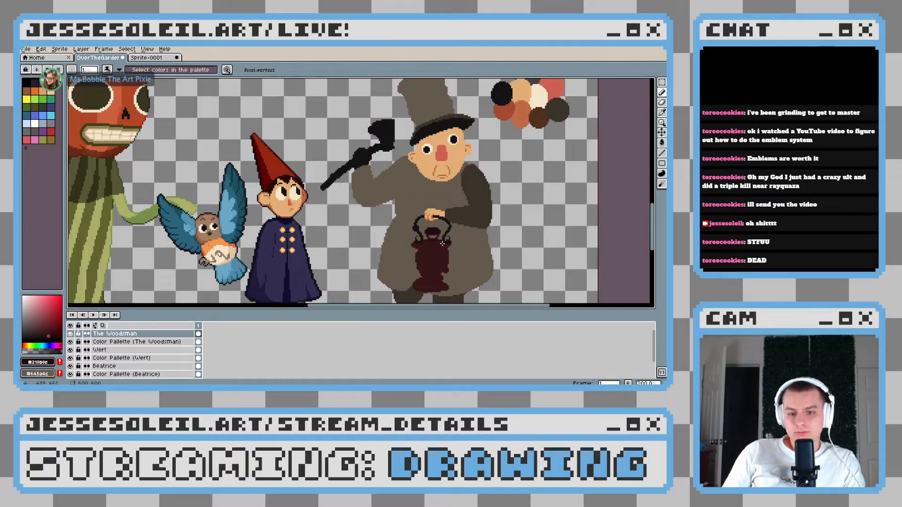
pyautogui.scroll(6, 425, 256)
pyautogui.hotkey('ctrl', 'z')
pyautogui.click(311, 215)
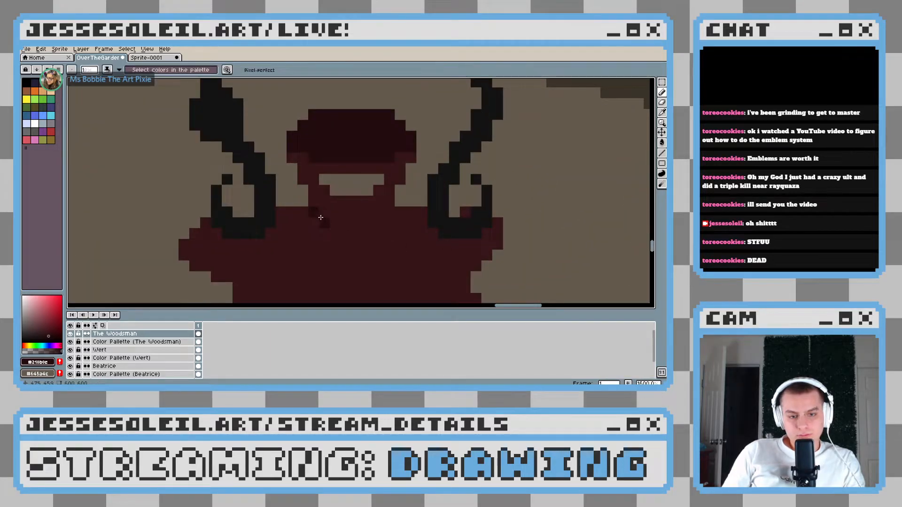
pyautogui.moveTo(323, 220); pyautogui.dragTo(389, 218)
pyautogui.hotkey('ctrl', 'z')
pyautogui.click(390, 214)
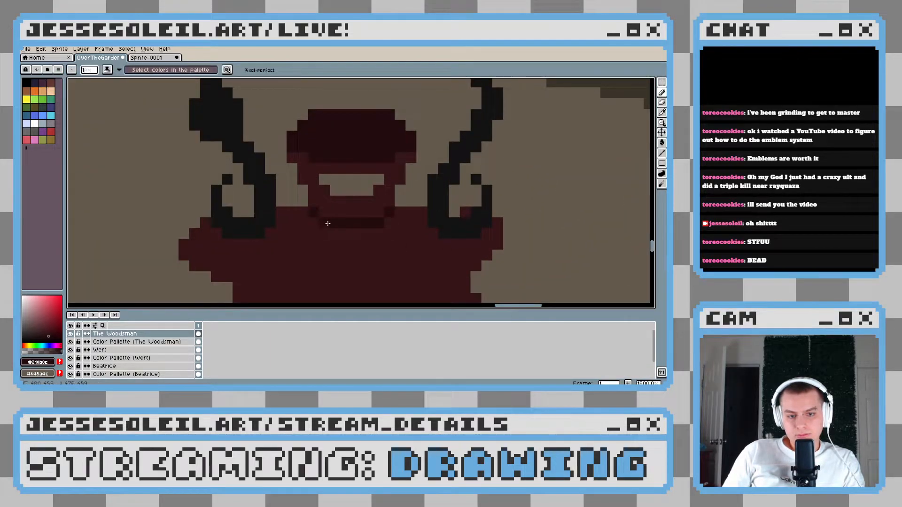
pyautogui.scroll(-4, 394, 230)
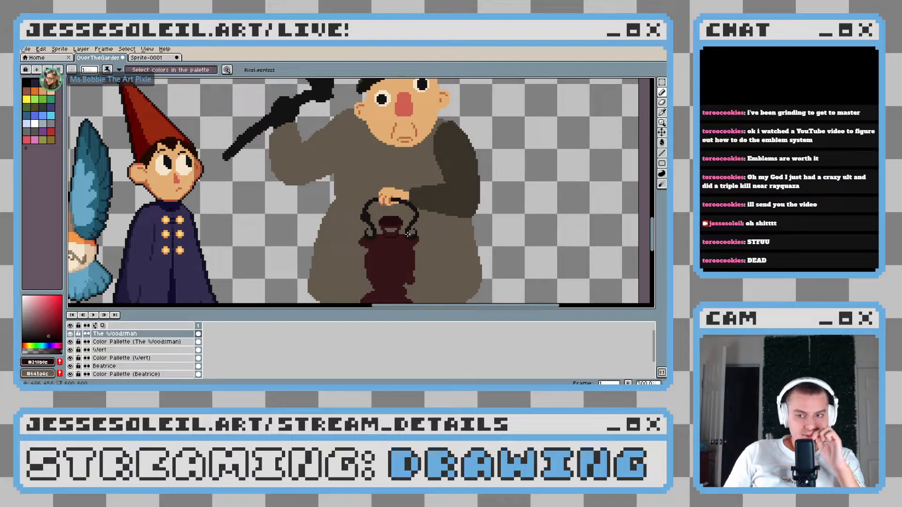
# Outline the lower edge of the lantern's shoulder in the darker red from side to side and fill the area above it
pyautogui.scroll(7, 400, 227)
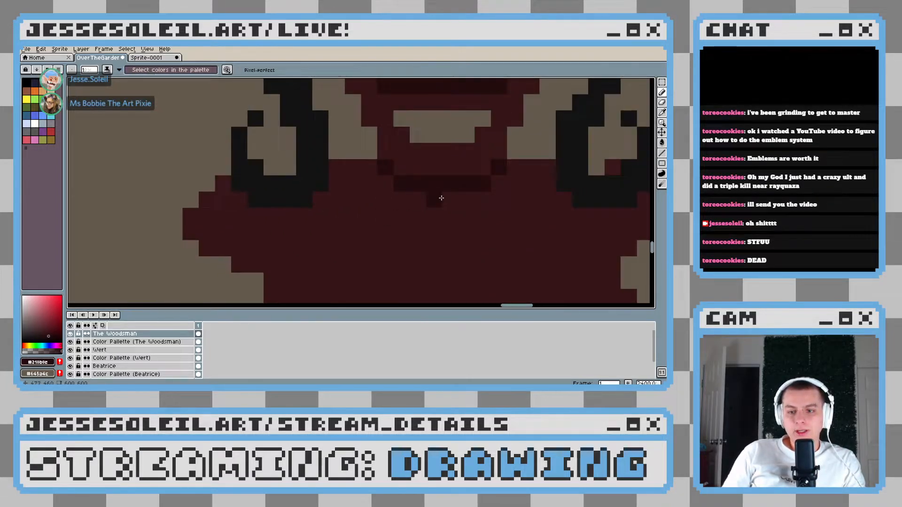
pyautogui.scroll(-5, 308, 184)
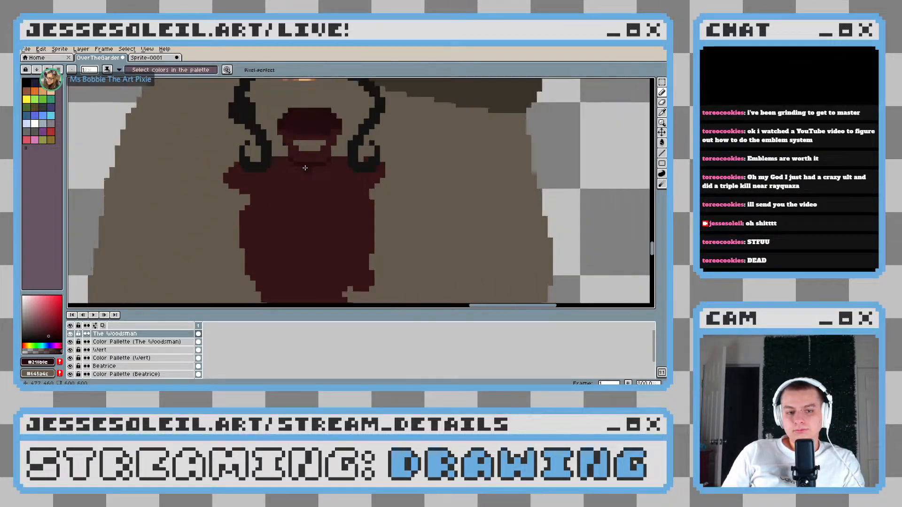
pyautogui.scroll(4, 331, 176)
pyautogui.hscroll(-2, 329, 179)
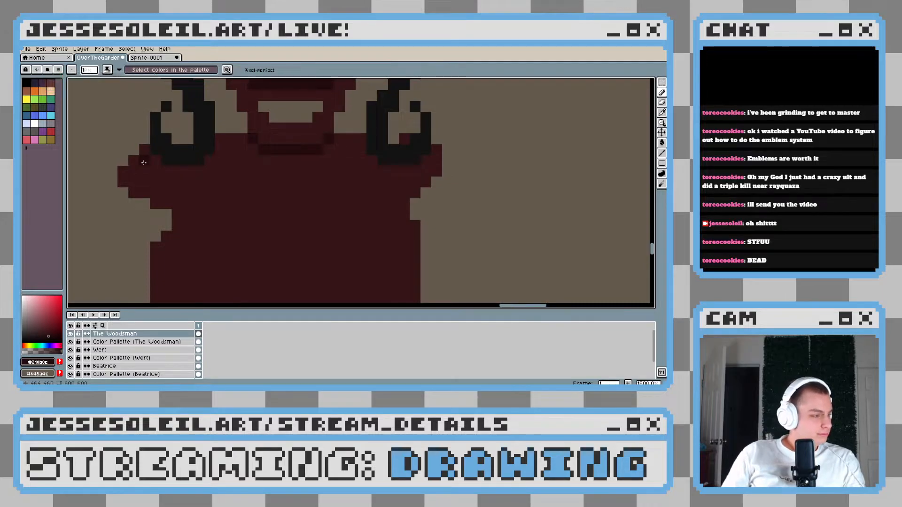
pyautogui.moveTo(144, 162); pyautogui.dragTo(176, 188)
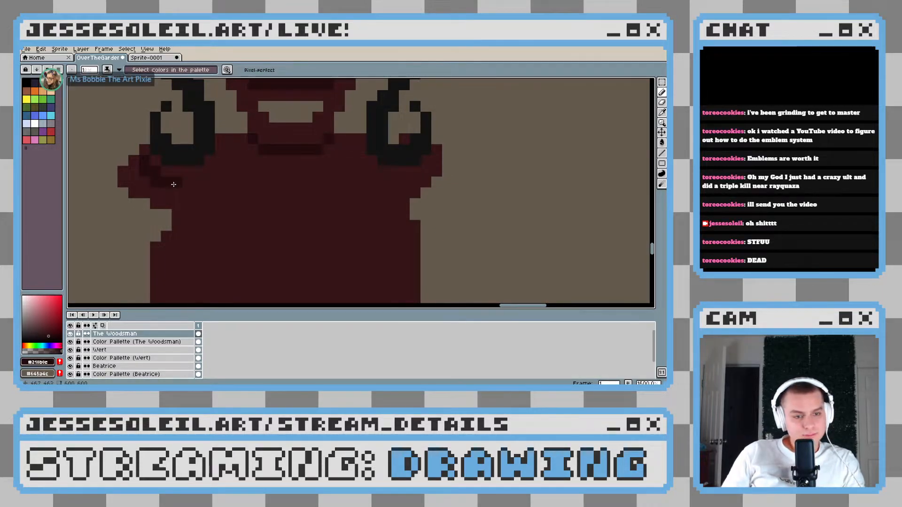
pyautogui.moveTo(180, 188); pyautogui.dragTo(341, 189)
pyautogui.moveTo(400, 180); pyautogui.dragTo(352, 191)
pyautogui.press('g')
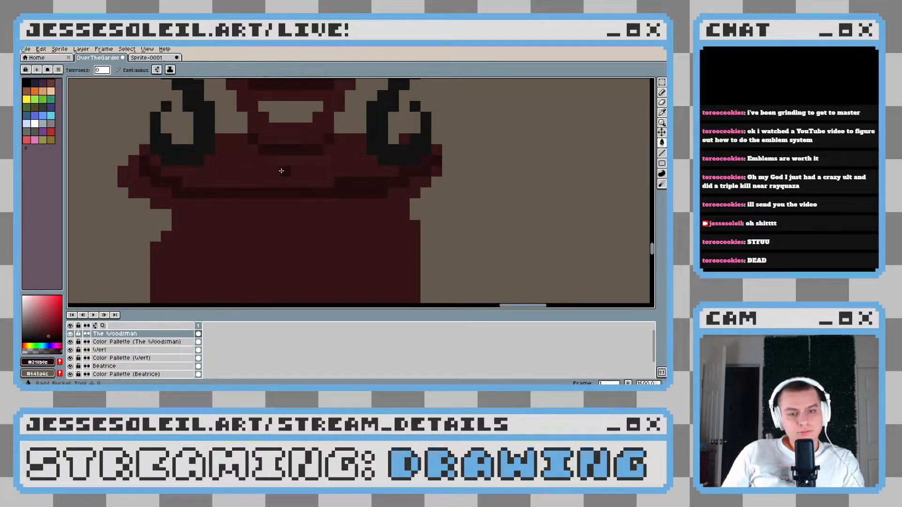
pyautogui.click(282, 171)
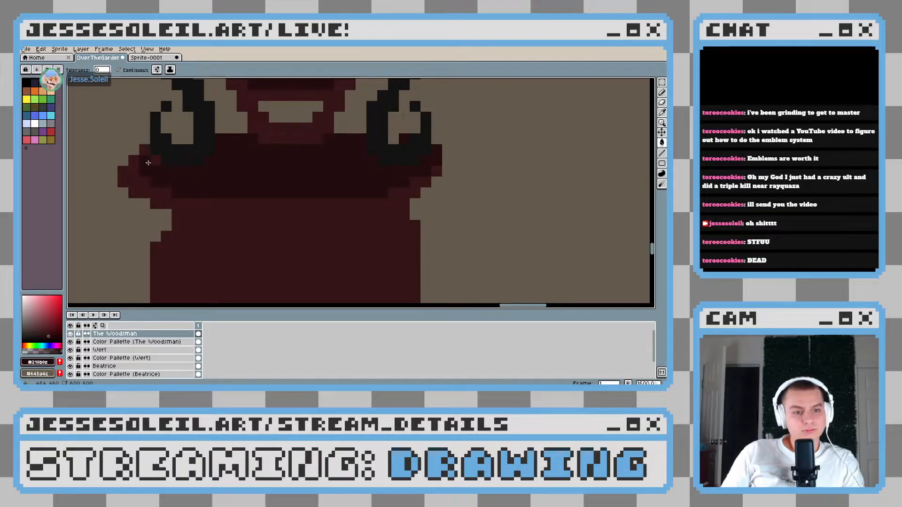
# Round the shaded shoulder's lower edge by trimming its left end in the lighter red and adding a short darker row in the middle
pyautogui.scroll(-4, 341, 221)
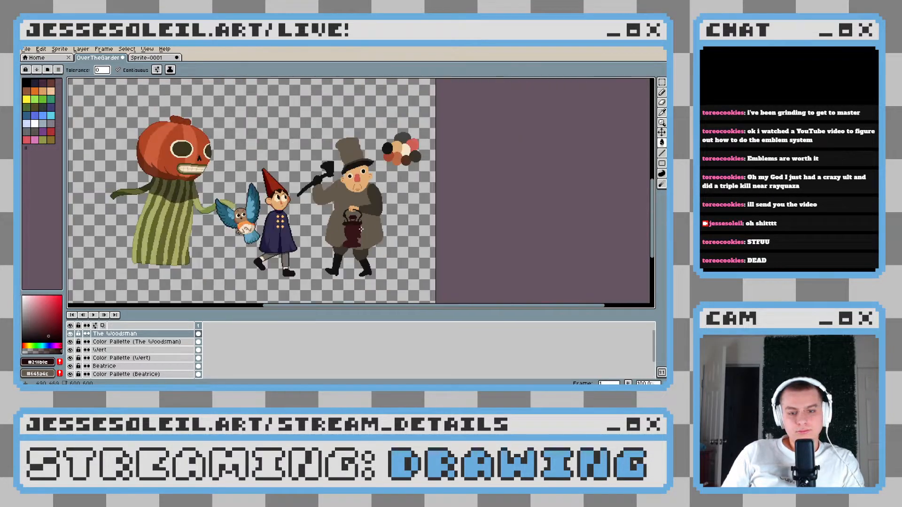
pyautogui.scroll(3, 240, 204)
pyautogui.press('b')
pyautogui.scroll(2, 240, 204)
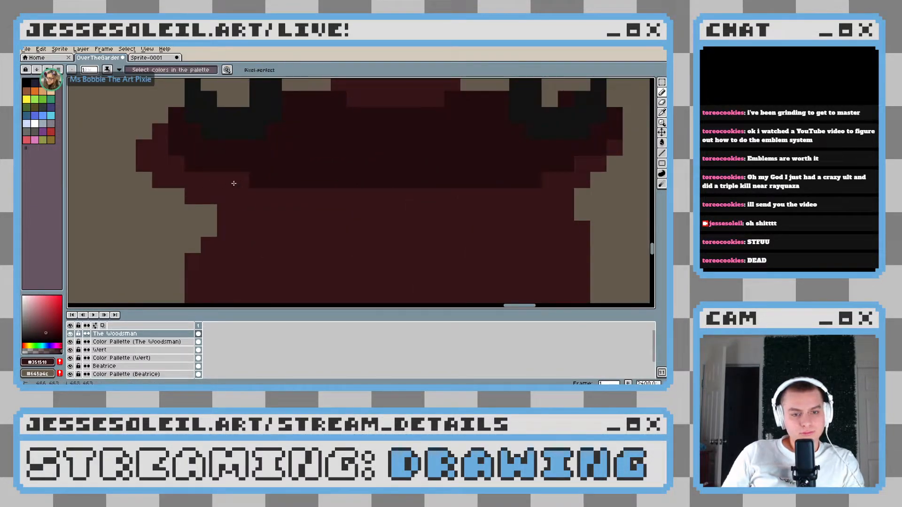
pyautogui.scroll(1, 231, 205)
pyautogui.scroll(-6, 416, 209)
pyautogui.scroll(2, 367, 202)
pyautogui.scroll(3, 367, 202)
pyautogui.keyDown('alt'); pyautogui.click(373, 201); pyautogui.keyUp('alt')
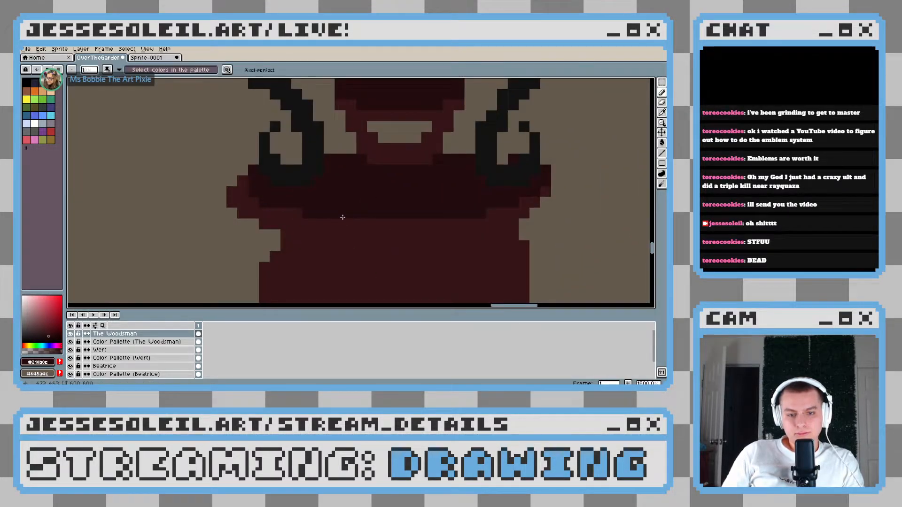
pyautogui.moveTo(348, 218); pyautogui.dragTo(424, 219)
pyautogui.scroll(-7, 445, 222)
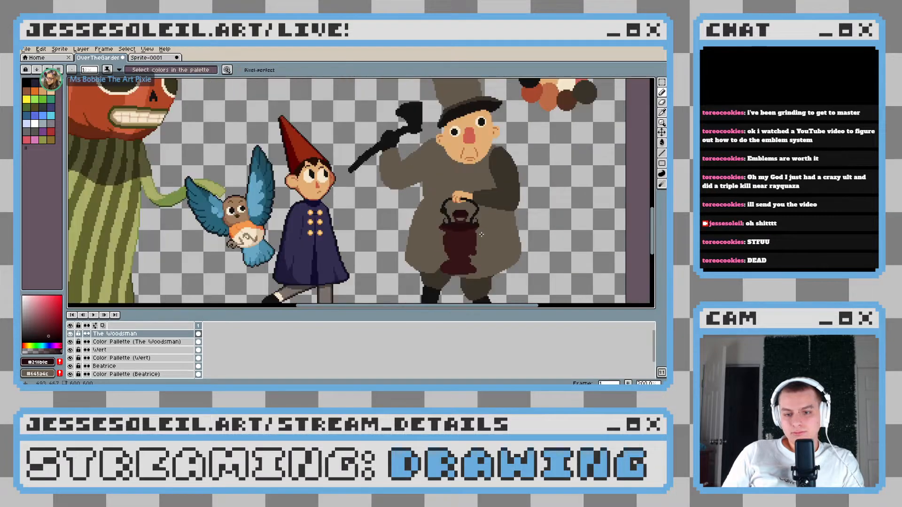
# Draw a one-pixel darker red contour below the shaded shoulder, parallel to its curve, leaving a lighter red rim between them
pyautogui.scroll(3, 482, 234)
pyautogui.scroll(5, 482, 234)
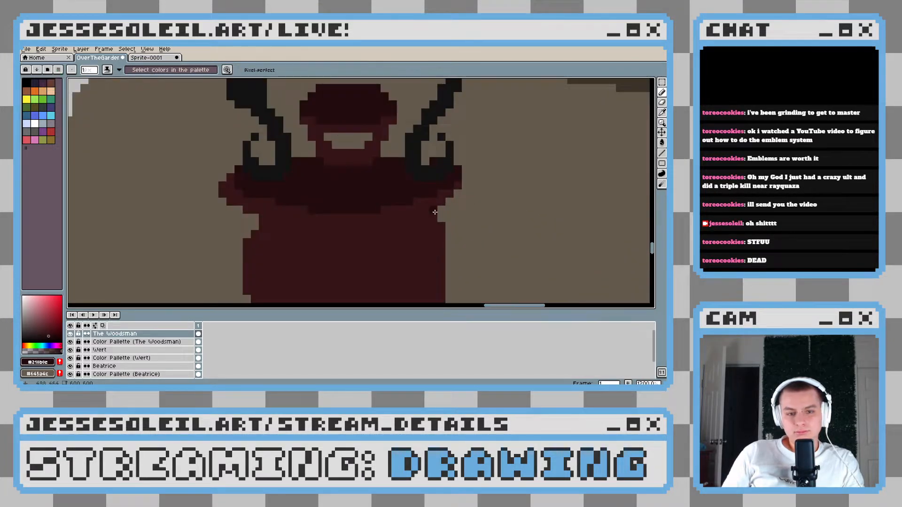
pyautogui.scroll(-4, 401, 231)
pyautogui.scroll(1, 399, 233)
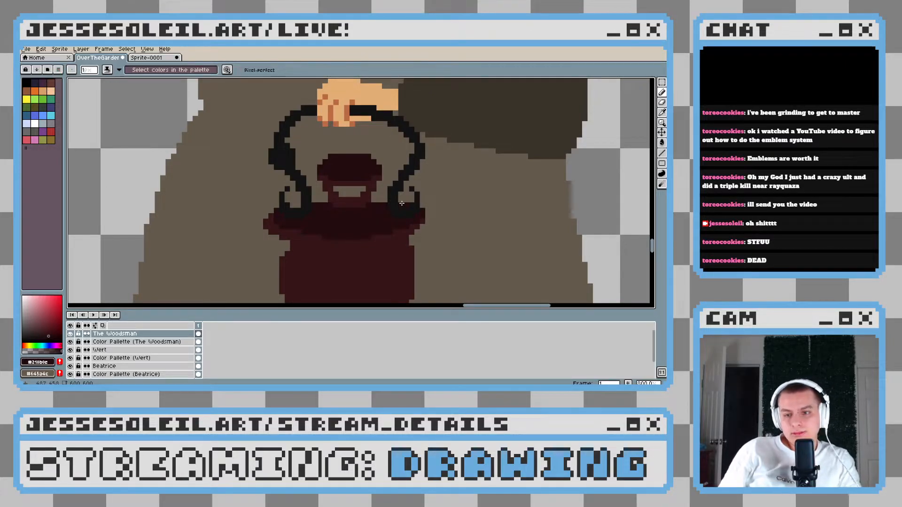
pyautogui.moveTo(380, 241); pyautogui.dragTo(377, 196)
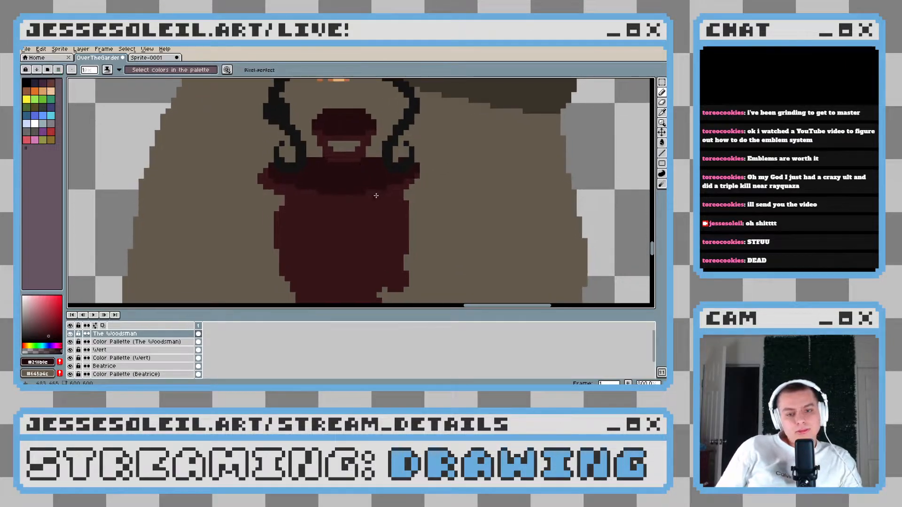
pyautogui.scroll(-5, 376, 196)
pyautogui.scroll(6, 375, 197)
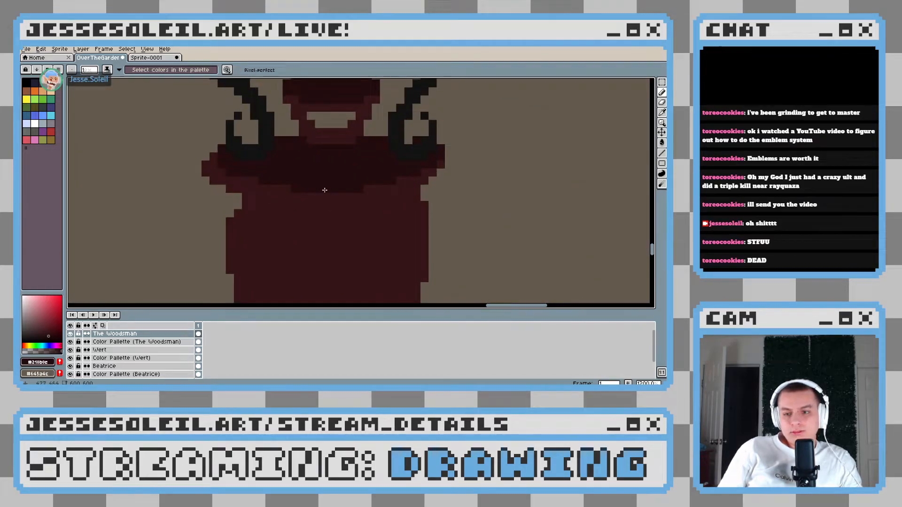
pyautogui.press('alt')
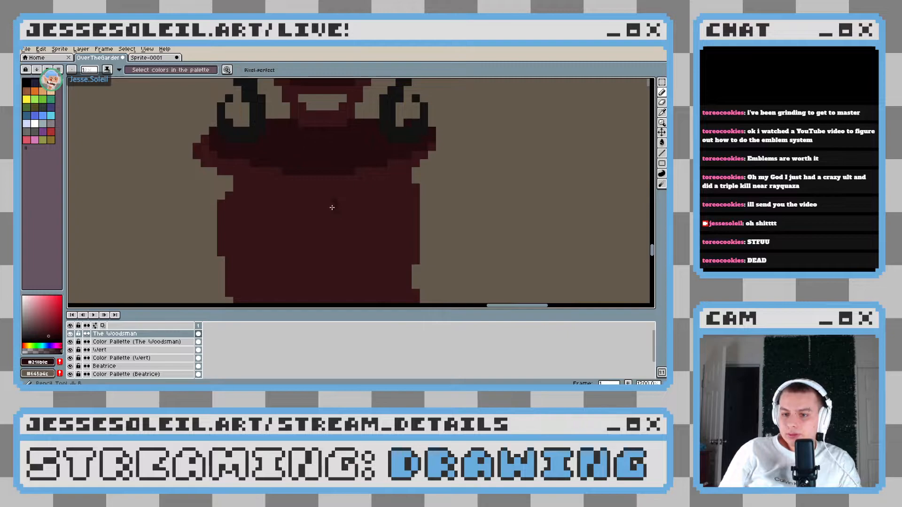
pyautogui.scroll(3, 330, 208)
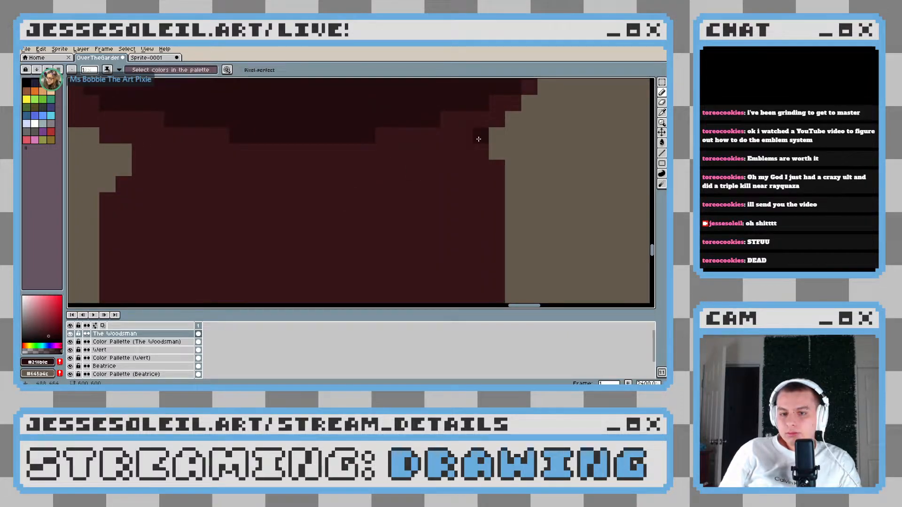
pyautogui.moveTo(476, 138)
pyautogui.mouseDown()
pyautogui.moveTo(471, 175)
pyautogui.moveTo(482, 192)
pyautogui.moveTo(439, 187)
pyautogui.mouseUp()
pyautogui.moveTo(390, 201)
pyautogui.mouseDown()
pyautogui.moveTo(421, 203)
pyautogui.moveTo(395, 214)
pyautogui.moveTo(420, 212)
pyautogui.moveTo(264, 217)
pyautogui.moveTo(276, 215)
pyautogui.moveTo(271, 202)
pyautogui.moveTo(174, 186)
pyautogui.mouseUp()
pyautogui.scroll(-3, 159, 184)
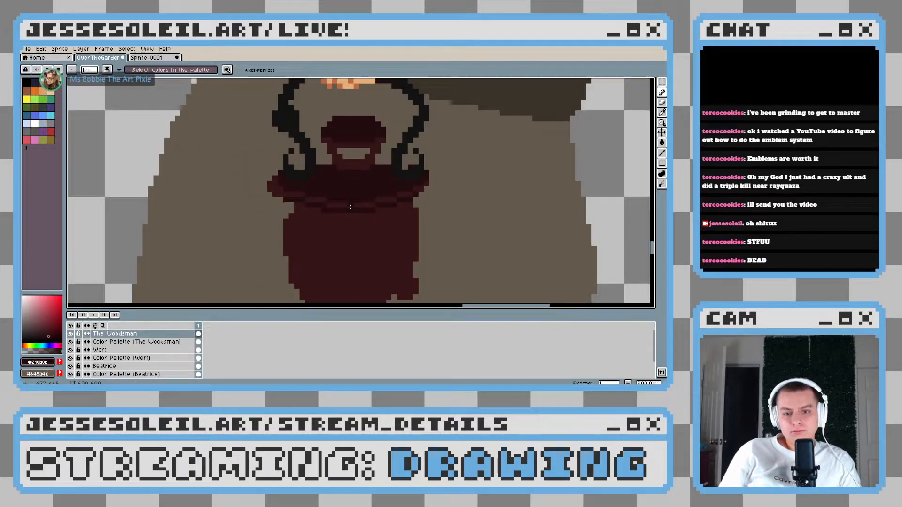
pyautogui.scroll(2, 233, 187)
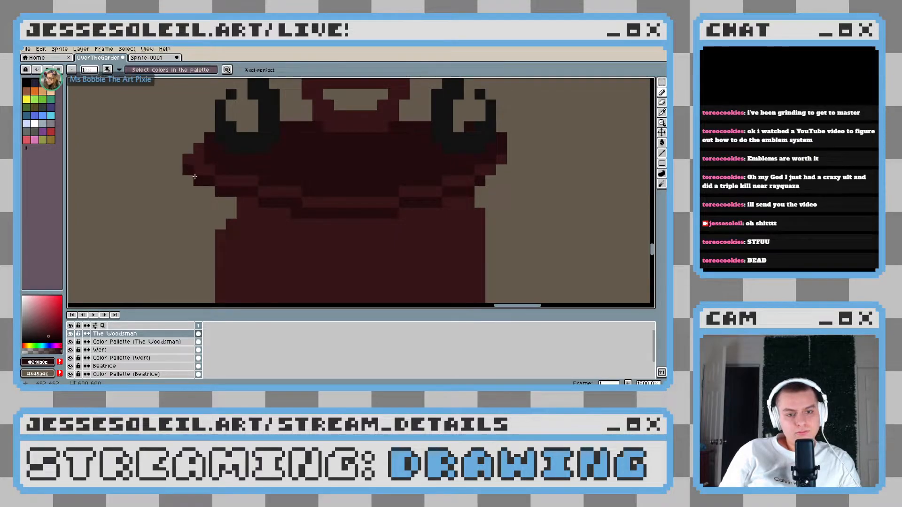
# Fill the lantern's body and base below the lighter rim with the darker red
pyautogui.scroll(-5, 327, 240)
pyautogui.scroll(4, 332, 241)
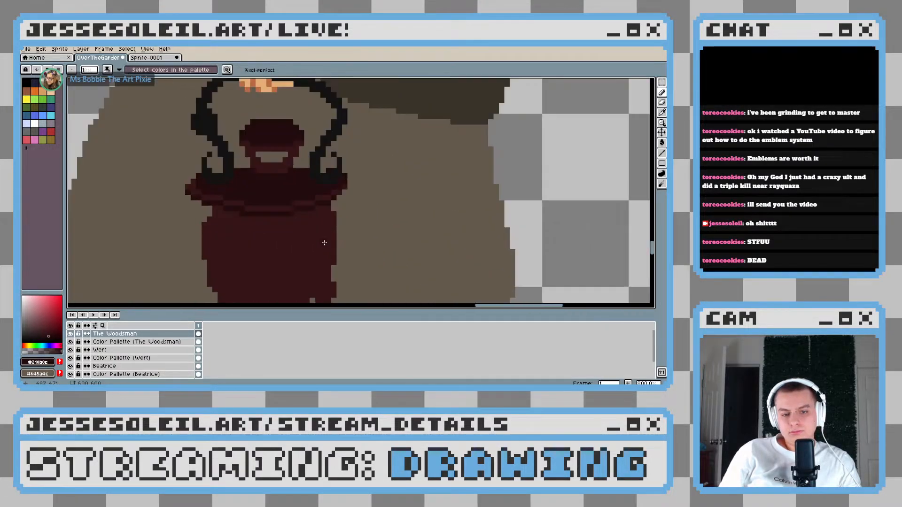
pyautogui.press('g')
pyautogui.scroll(-2, 344, 227)
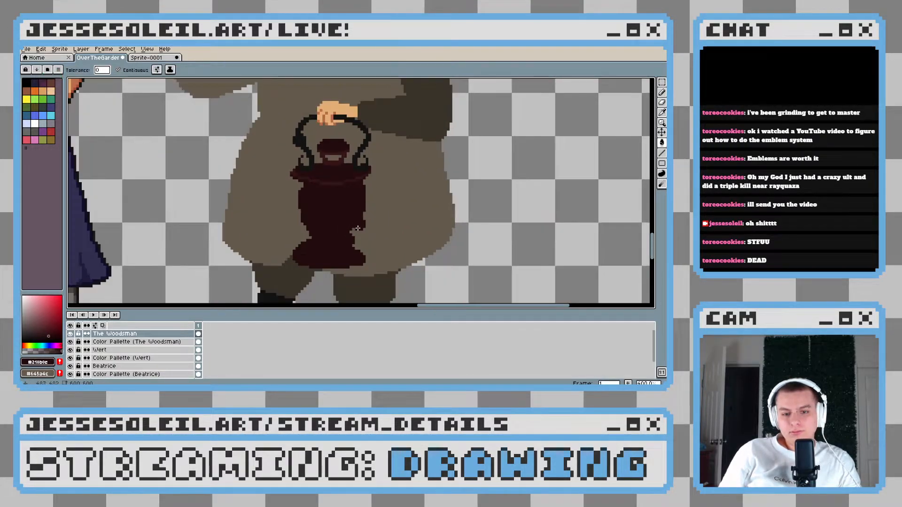
# Stamp a round 14-pixel light on the left side of the lantern's body in the cream sampled from the Woodsman's eye
pyautogui.scroll(1, 380, 229)
pyautogui.press('b')
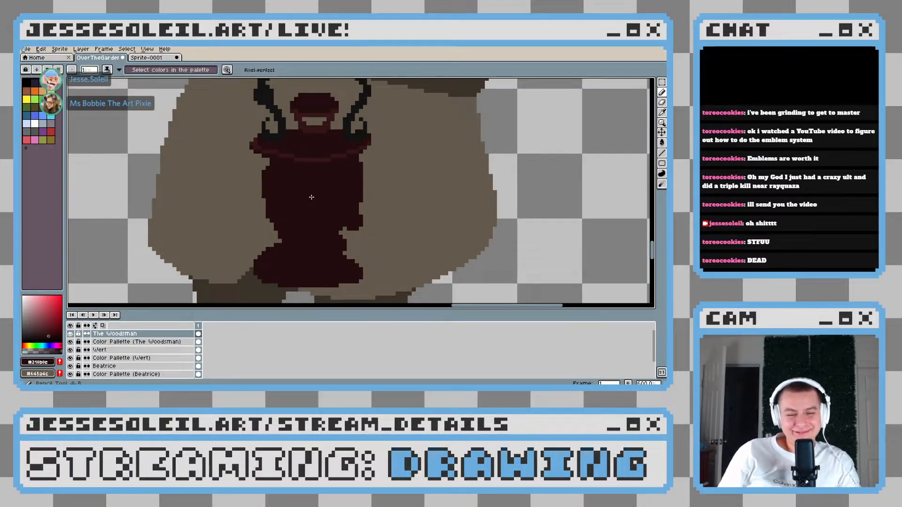
pyautogui.scroll(-3, 310, 221)
pyautogui.scroll(1, 303, 230)
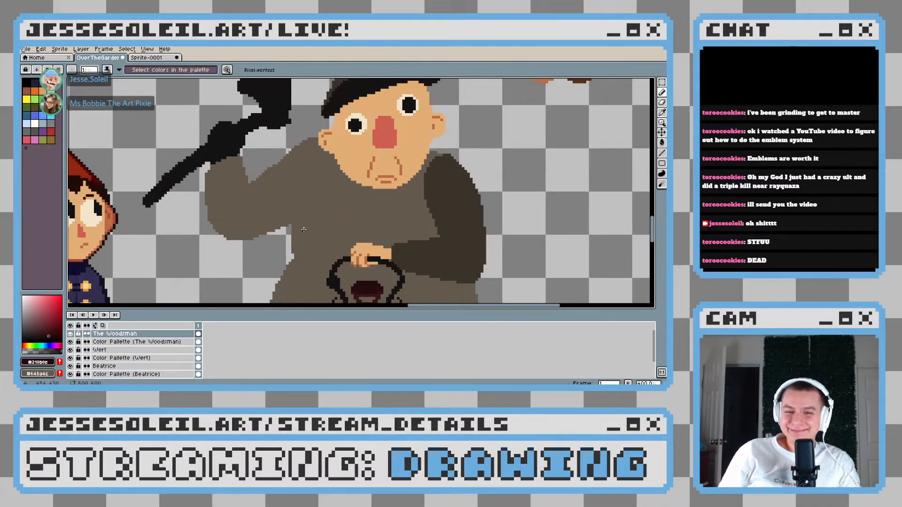
pyautogui.keyDown('alt'); pyautogui.click(364, 120); pyautogui.keyUp('alt')
pyautogui.moveTo(343, 147); pyautogui.dragTo(337, 231)
pyautogui.scroll(3, 336, 230)
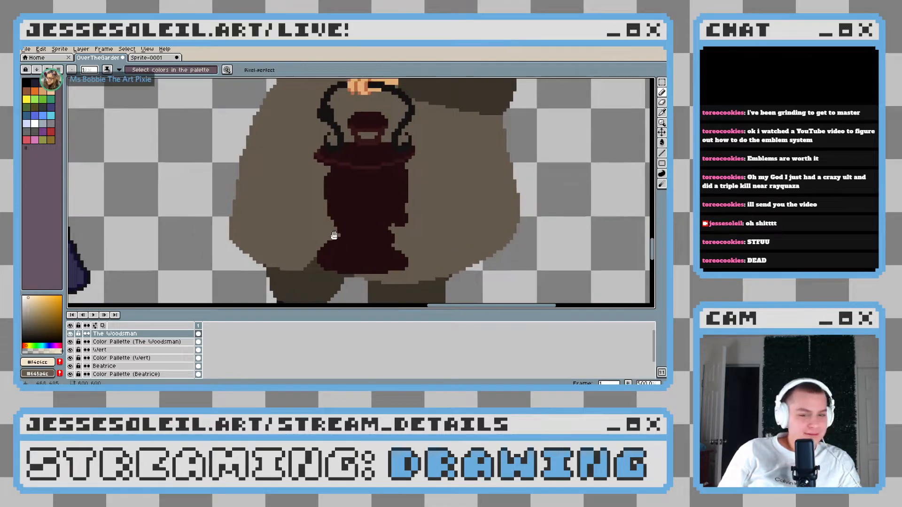
pyautogui.click(351, 181)
pyautogui.press('+')
pyautogui.press('+')
pyautogui.press('+')
pyautogui.press('+')
pyautogui.press('+')
pyautogui.press('+')
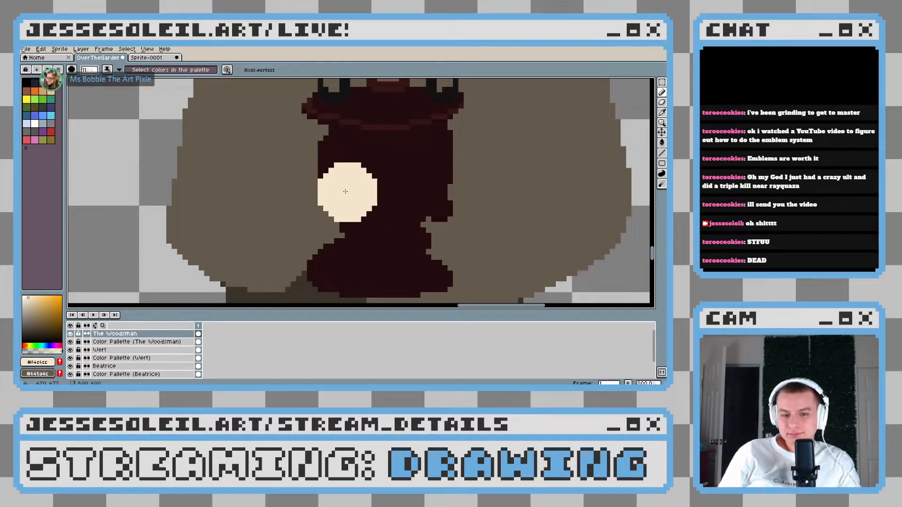
pyautogui.press('+')
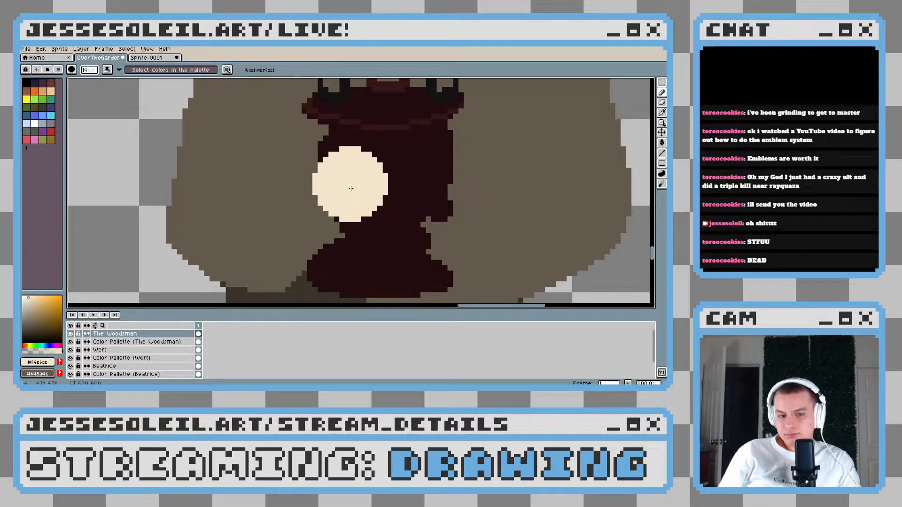
pyautogui.scroll(-6, 487, 248)
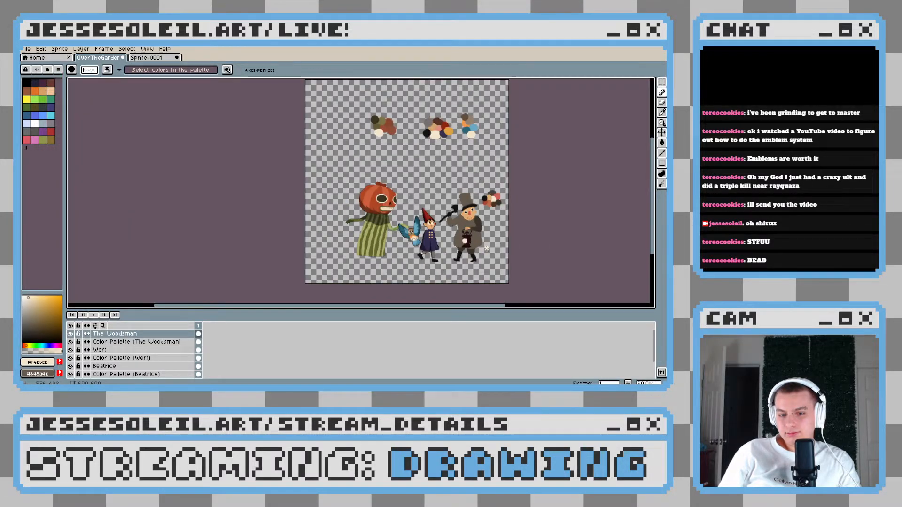
pyautogui.scroll(9, 486, 249)
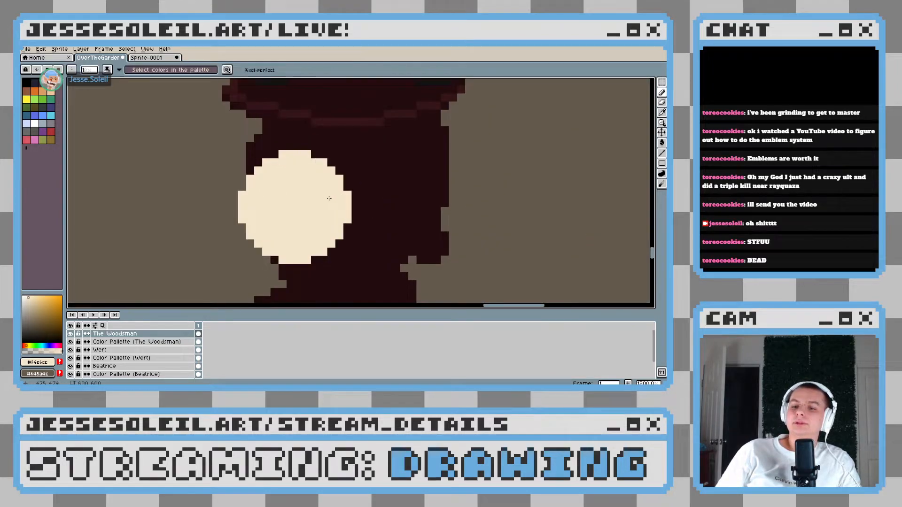
# Outline the cream light with a one-pixel ring in the lighter red of the shoulder's rim, wherever it borders the lantern
pyautogui.scroll(2, 329, 199)
pyautogui.moveTo(323, 187); pyautogui.dragTo(288, 261)
pyautogui.keyDown('alt'); pyautogui.click(296, 125); pyautogui.keyUp('alt')
pyautogui.moveTo(206, 174); pyautogui.dragTo(252, 173)
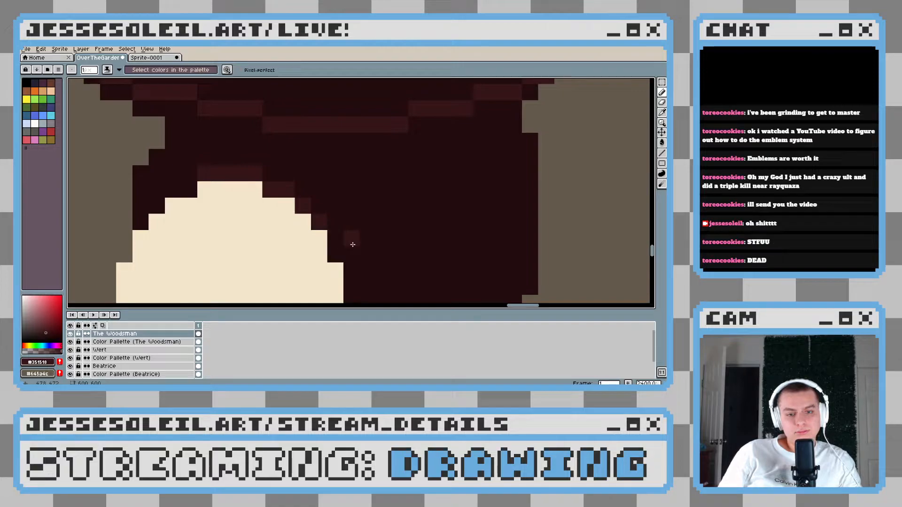
pyautogui.moveTo(352, 245); pyautogui.dragTo(349, 204)
pyautogui.moveTo(363, 257); pyautogui.dragTo(351, 215)
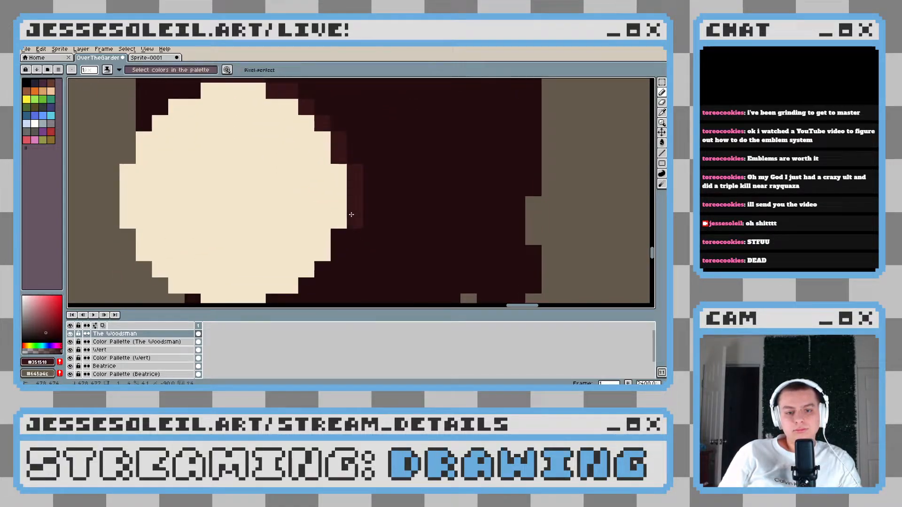
pyautogui.moveTo(337, 253); pyautogui.dragTo(374, 195)
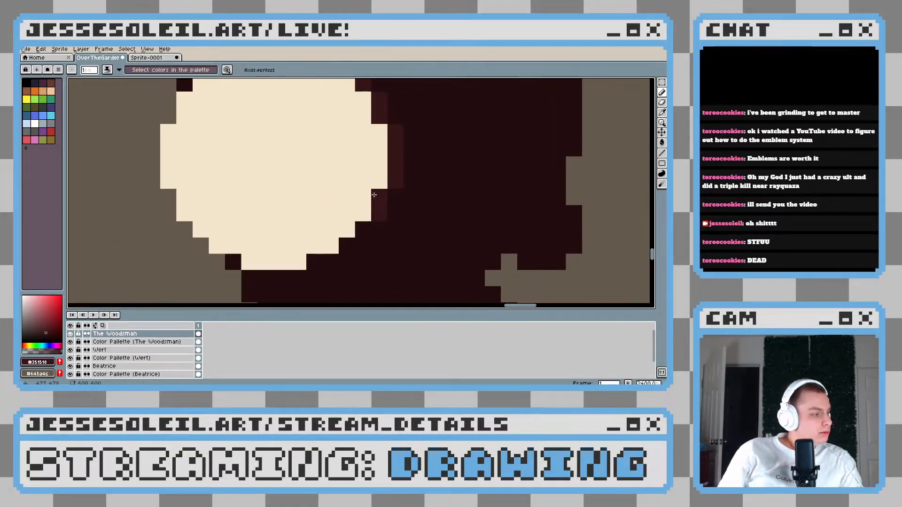
pyautogui.moveTo(362, 229)
pyautogui.mouseDown()
pyautogui.moveTo(291, 282)
pyautogui.moveTo(250, 279)
pyautogui.mouseUp()
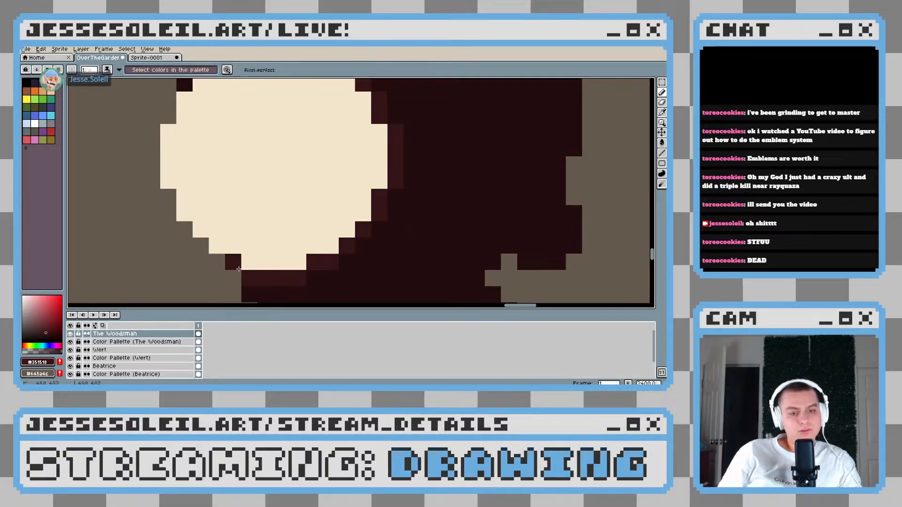
pyautogui.moveTo(217, 180); pyautogui.dragTo(317, 252)
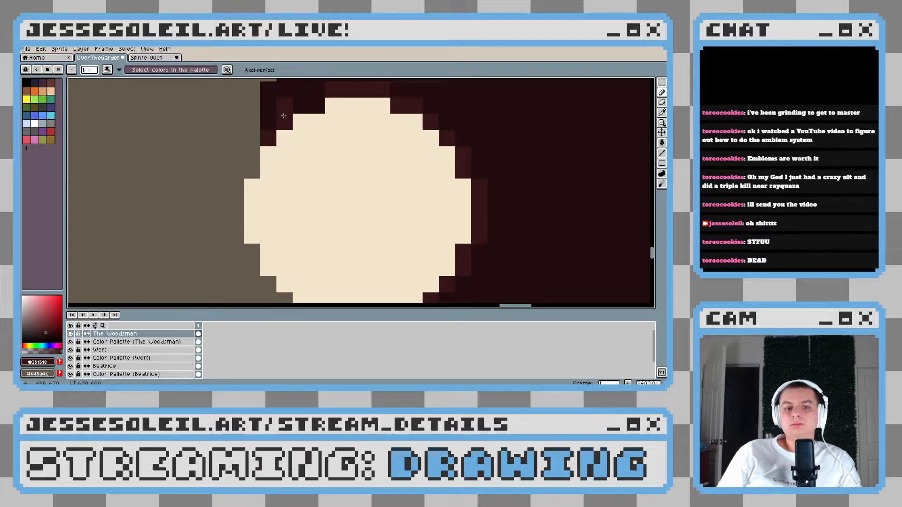
pyautogui.moveTo(284, 116); pyautogui.dragTo(298, 108)
# Brighten the lighter red slightly and recolour the ring around the light and the lantern's other rim highlights with it
pyautogui.scroll(-5, 316, 109)
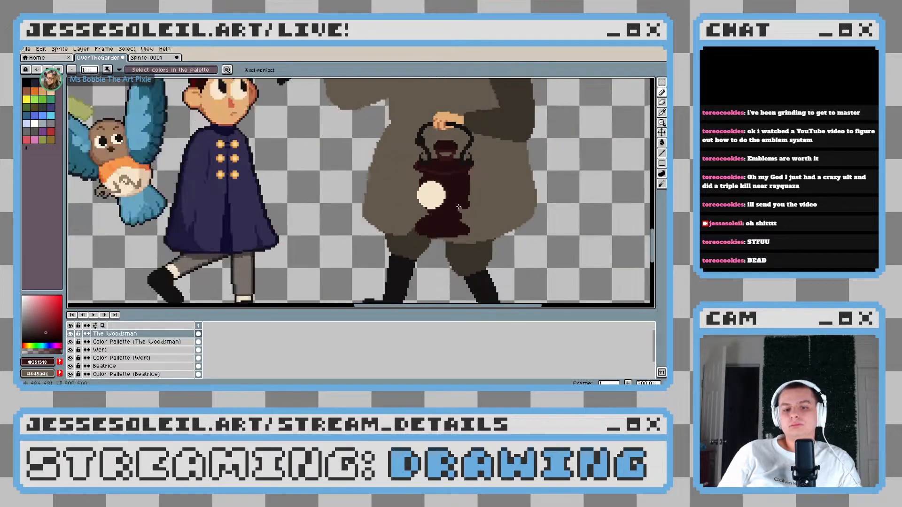
pyautogui.scroll(4, 462, 208)
pyautogui.moveTo(462, 208); pyautogui.dragTo(399, 250)
pyautogui.moveTo(413, 210); pyautogui.dragTo(403, 210)
pyautogui.scroll(2, 357, 208)
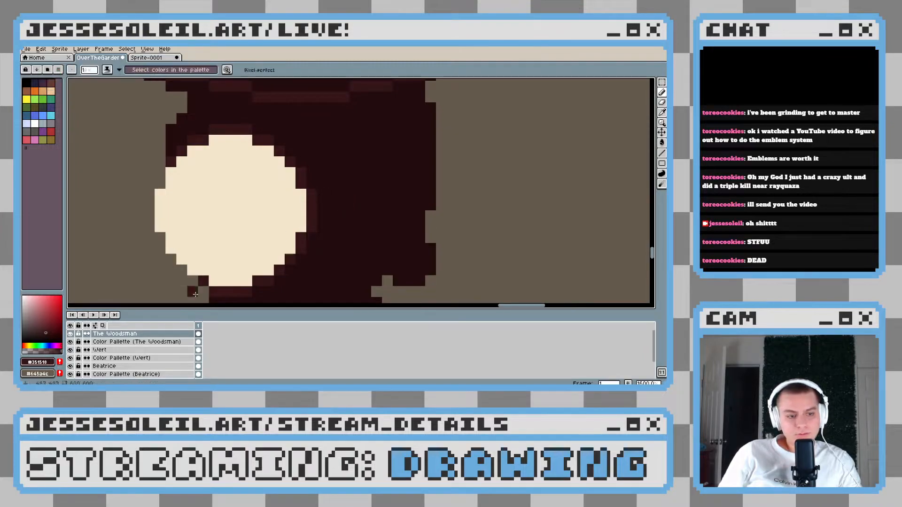
pyautogui.click(48, 327)
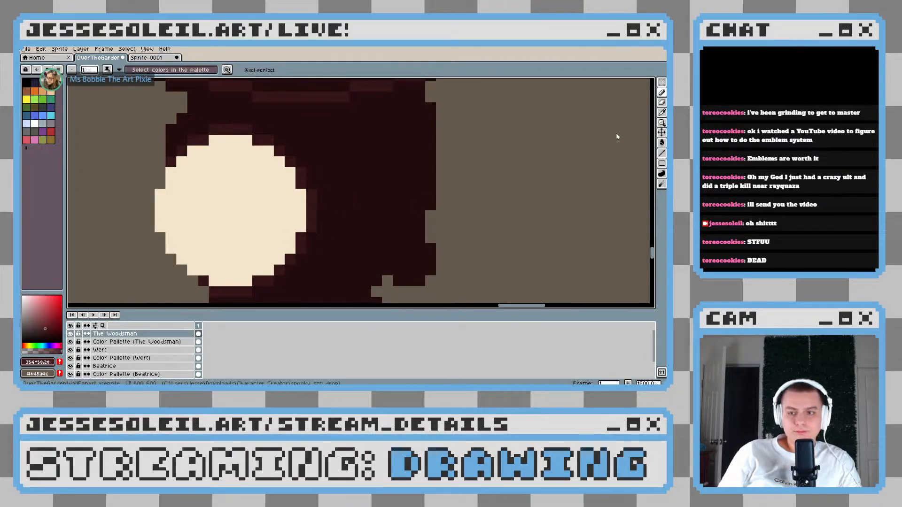
pyautogui.press('g')
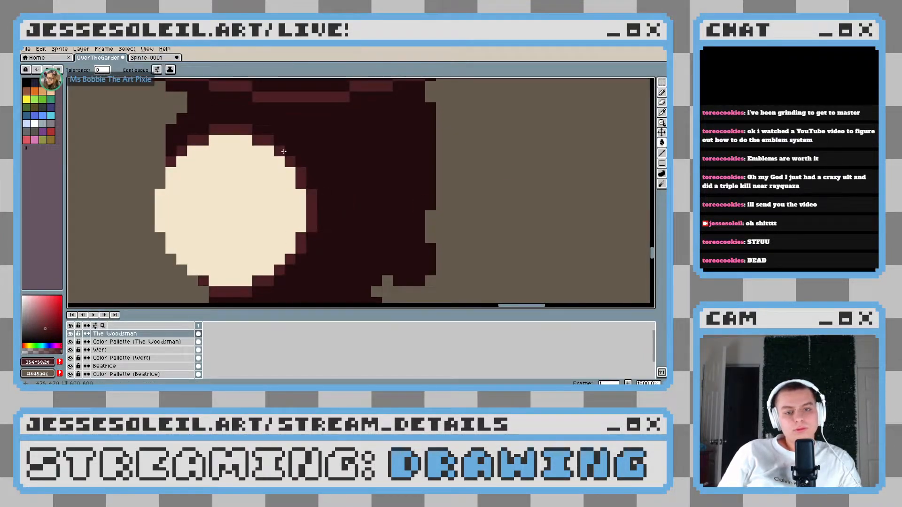
pyautogui.scroll(-6, 357, 217)
pyautogui.scroll(-1, 357, 217)
pyautogui.scroll(6, 338, 211)
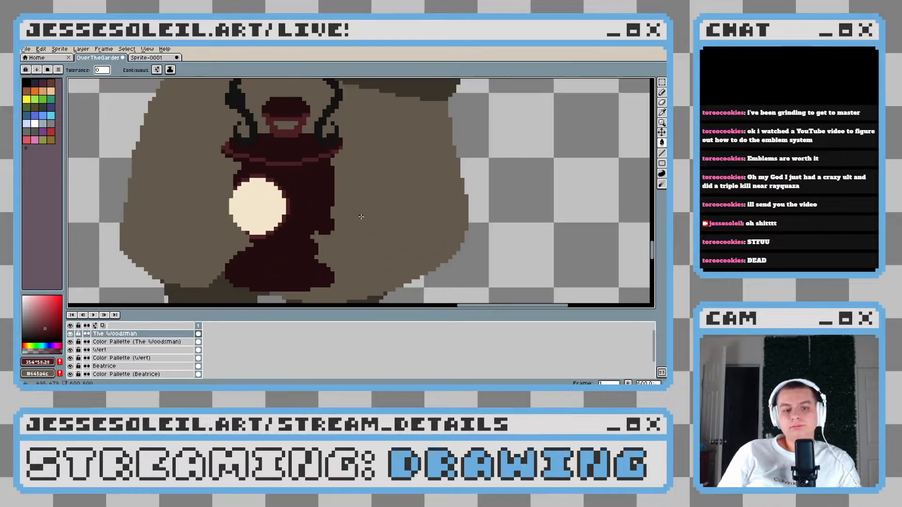
# Draw a one-pixel lighter red contour down the right side of the lantern's body, curving inward from the shoulder towards the base
pyautogui.press('b')
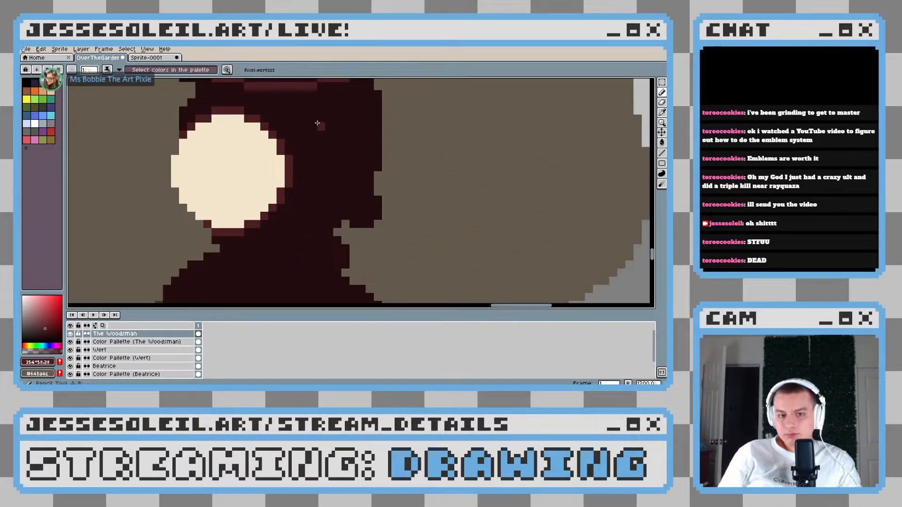
pyautogui.scroll(2, 327, 118)
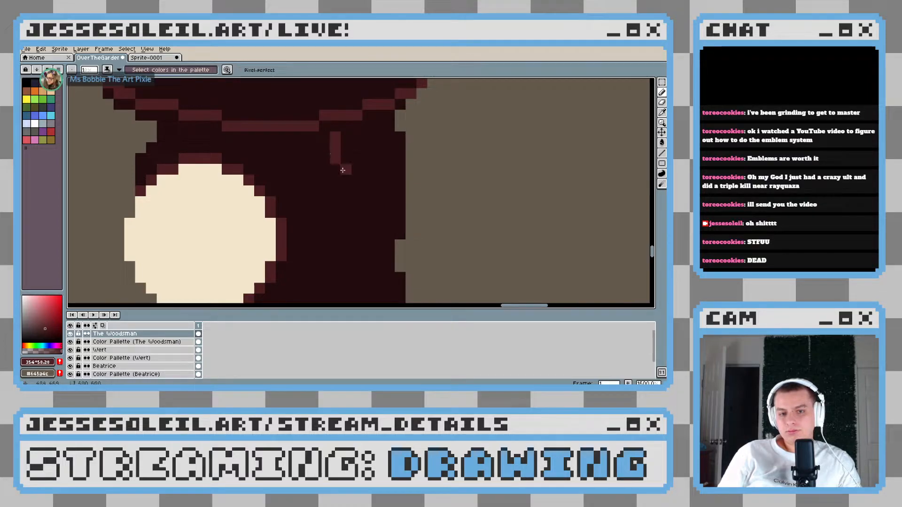
pyautogui.moveTo(342, 170)
pyautogui.mouseDown()
pyautogui.moveTo(364, 106)
pyautogui.moveTo(375, 179)
pyautogui.moveTo(377, 167)
pyautogui.mouseUp()
pyautogui.hotkey('ctrl', 'z')
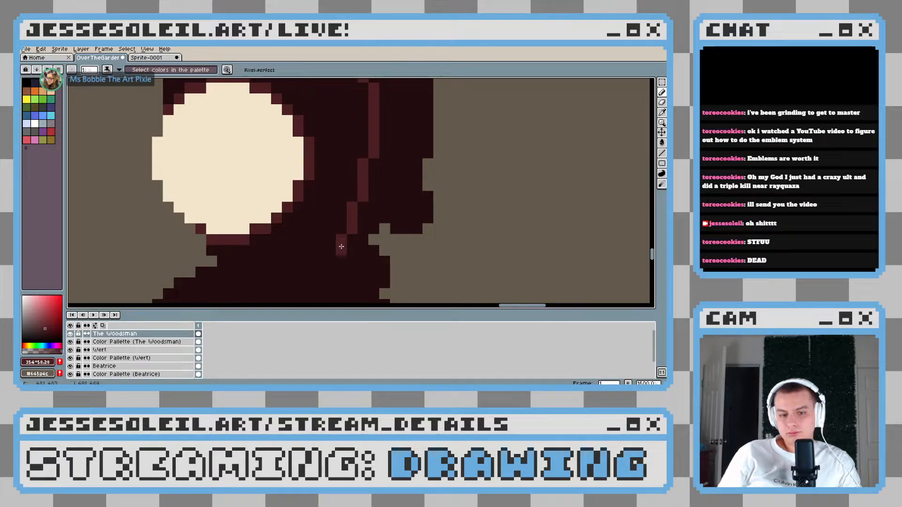
pyautogui.scroll(-8, 341, 246)
pyautogui.scroll(6, 404, 238)
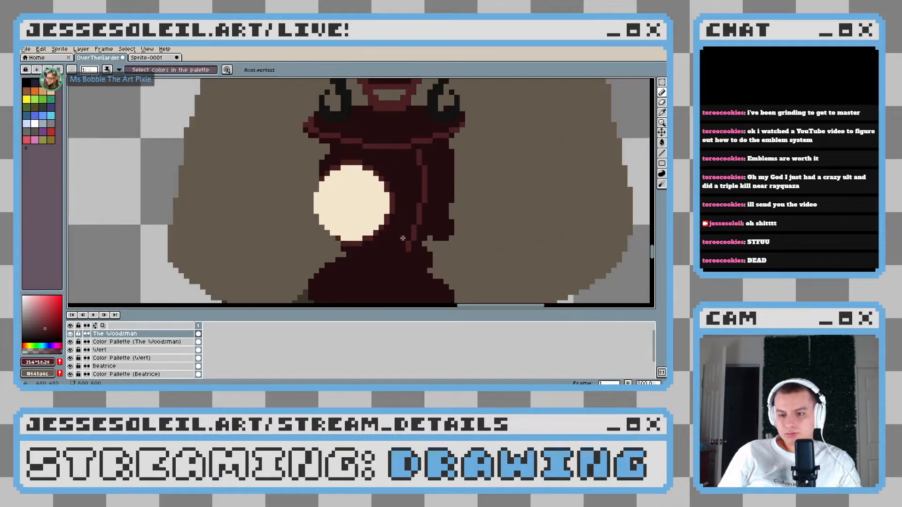
# Draw a thick, curved lighter red band across the lantern's narrow waist, just above the base
pyautogui.scroll(3, 412, 246)
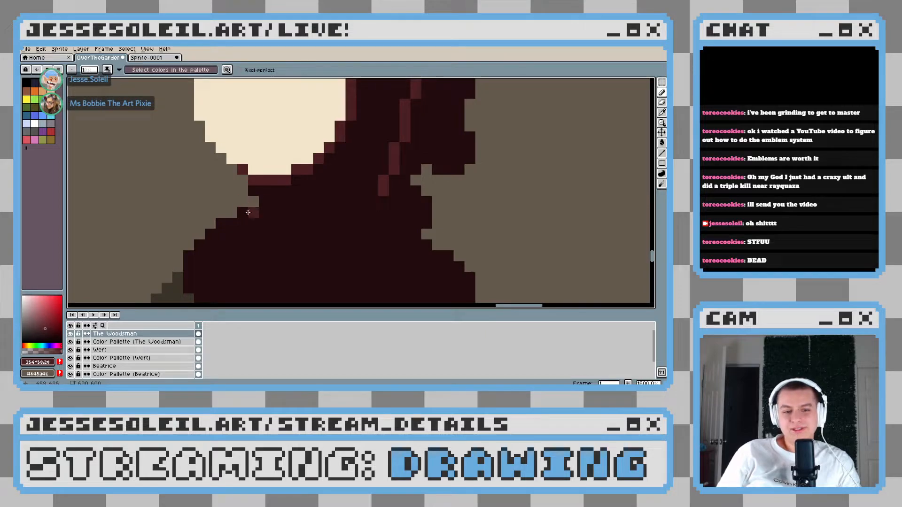
pyautogui.moveTo(262, 209)
pyautogui.mouseDown()
pyautogui.moveTo(317, 221)
pyautogui.moveTo(409, 218)
pyautogui.moveTo(421, 207)
pyautogui.moveTo(375, 219)
pyautogui.mouseUp()
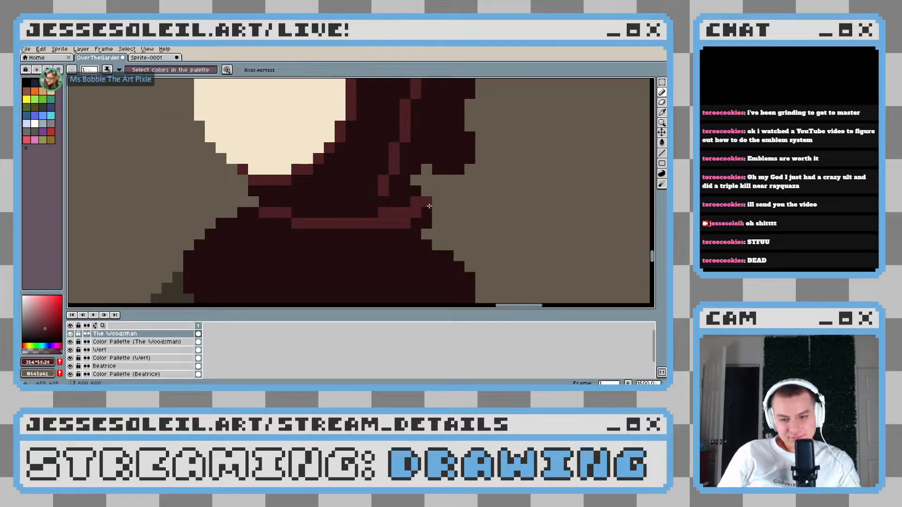
pyautogui.scroll(-5, 418, 225)
pyautogui.scroll(4, 234, 223)
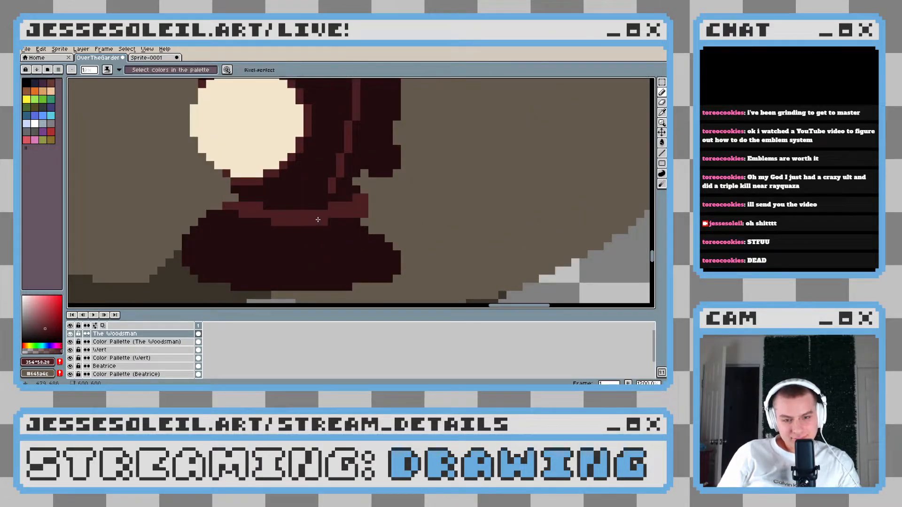
pyautogui.scroll(-4, 362, 243)
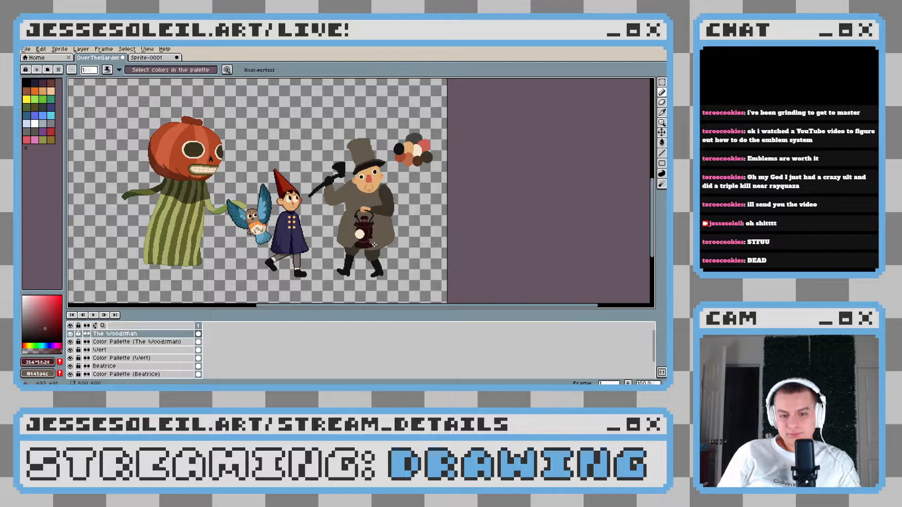
pyautogui.scroll(3, 374, 245)
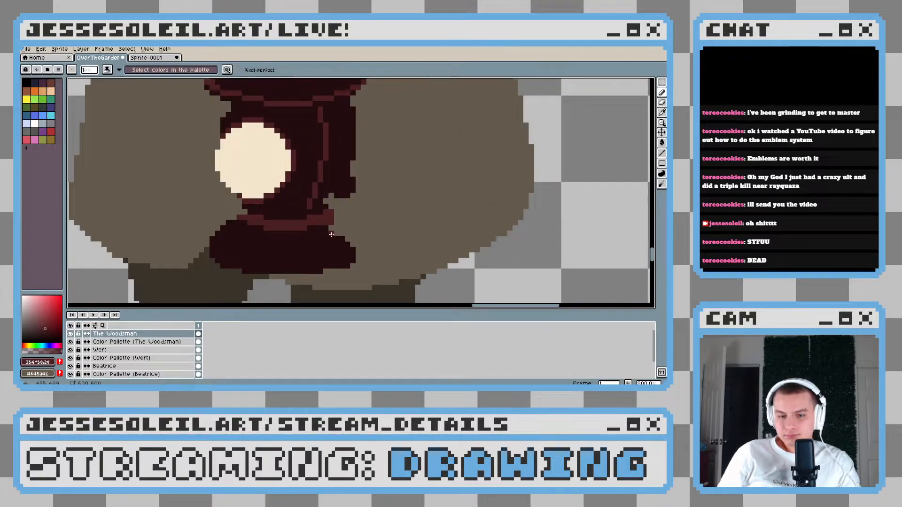
# Add a small rounded knob over the waist band's right end with a 5-pixel brush in the sampled darker red
pyautogui.scroll(2, 331, 234)
pyautogui.press('b')
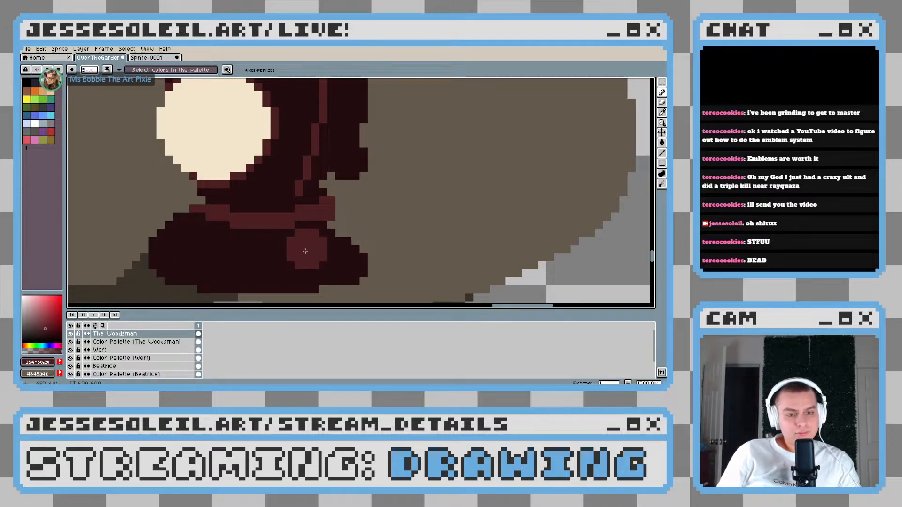
pyautogui.press('i')
pyautogui.click(311, 250)
pyautogui.press('b')
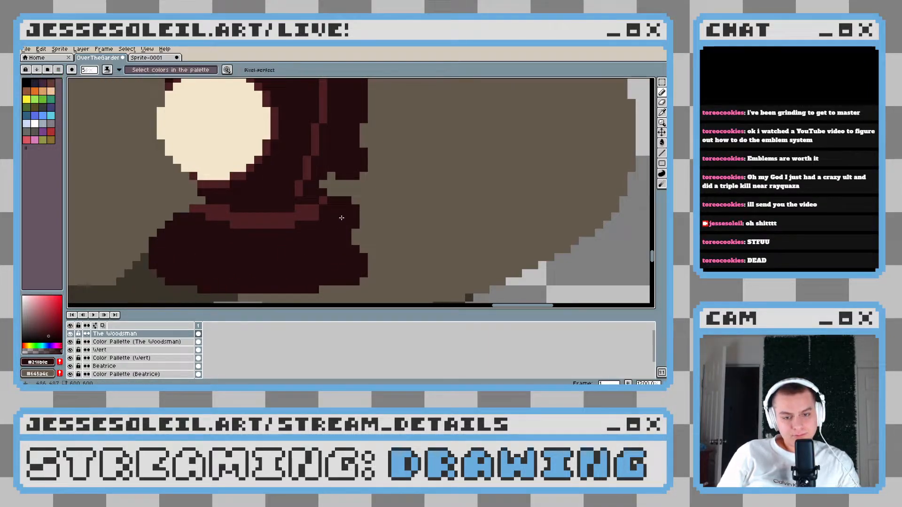
# Sample the coat's brown and dot a one-pixel hole in the middle of the knob
pyautogui.keyDown('alt'); pyautogui.click(415, 210); pyautogui.keyUp('alt')
pyautogui.scroll(4, 338, 217)
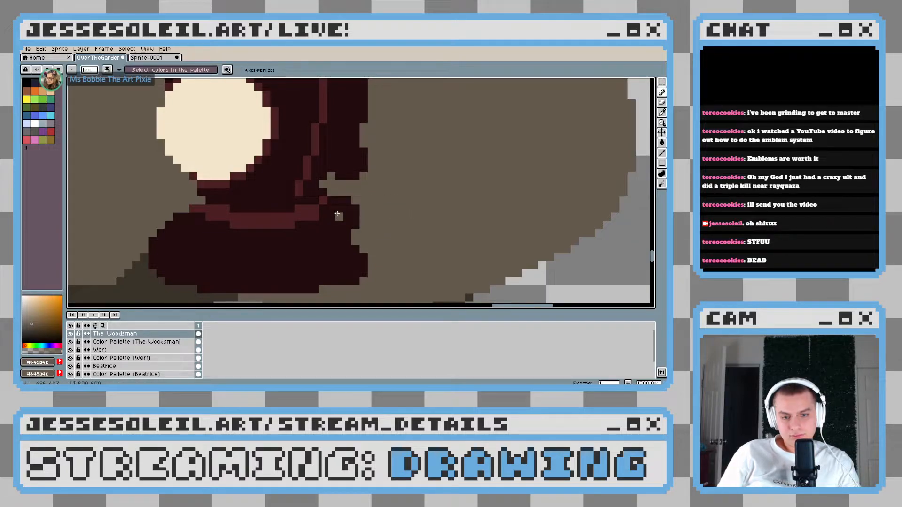
pyautogui.scroll(5, 335, 211)
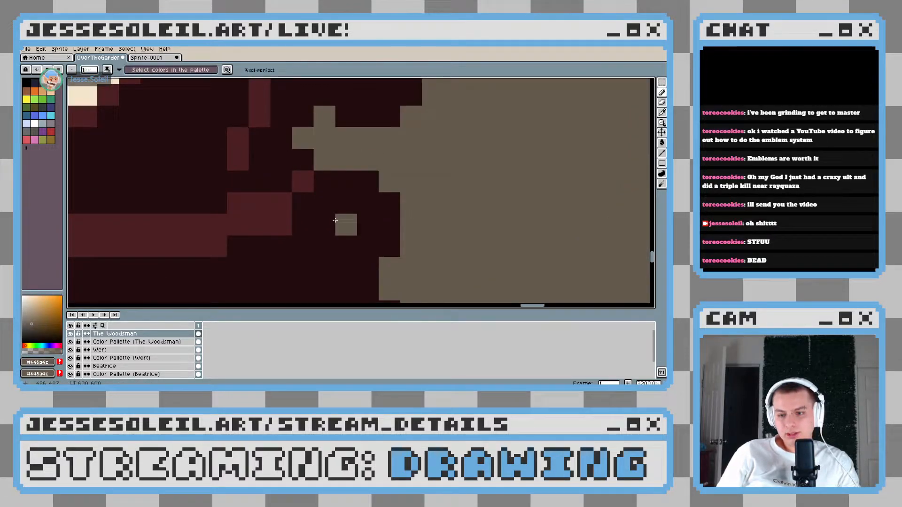
pyautogui.scroll(-7, 349, 223)
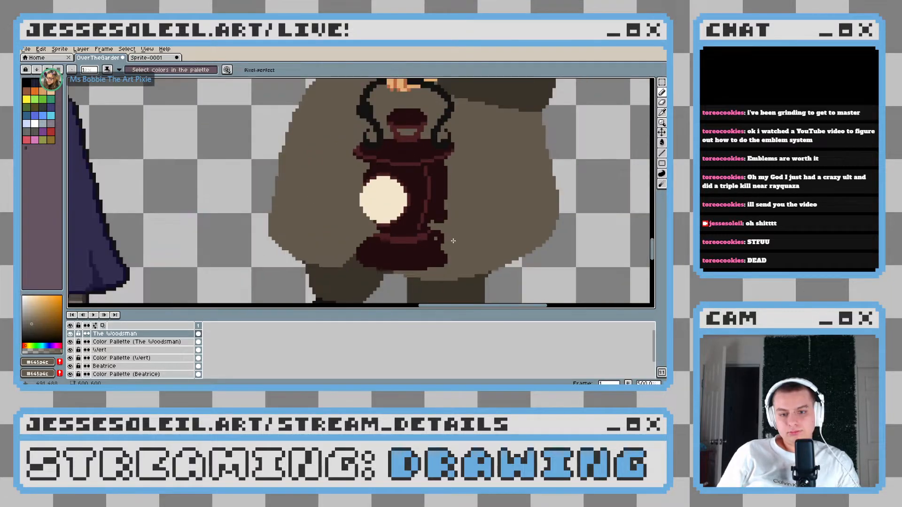
# Cut away the lower right corner of the lantern's body in the coat's brown so the body tapers towards the waist
pyautogui.scroll(-2, 453, 241)
pyautogui.scroll(5, 352, 224)
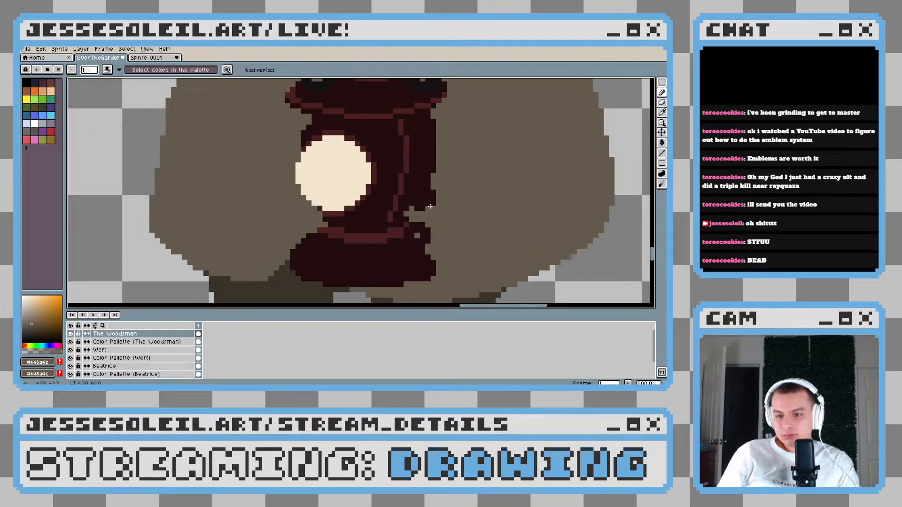
pyautogui.scroll(-2, 455, 221)
pyautogui.scroll(-4, 456, 221)
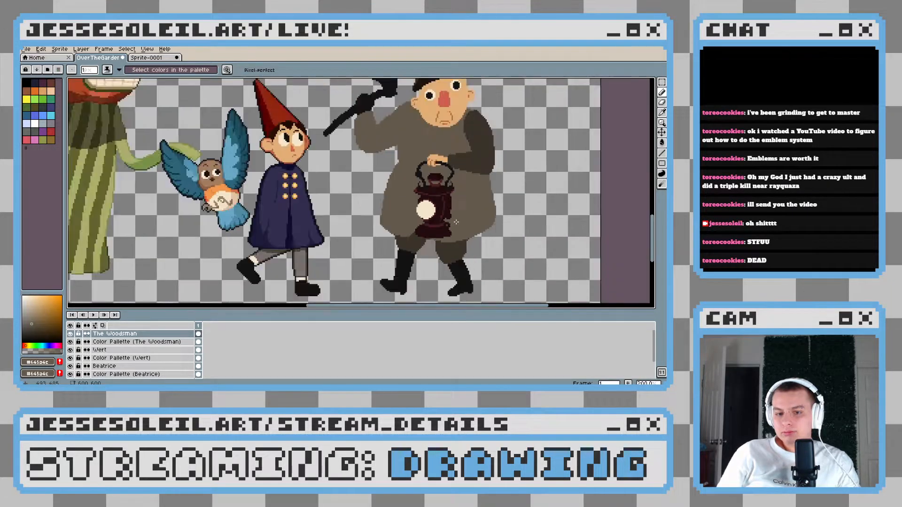
pyautogui.scroll(6, 455, 223)
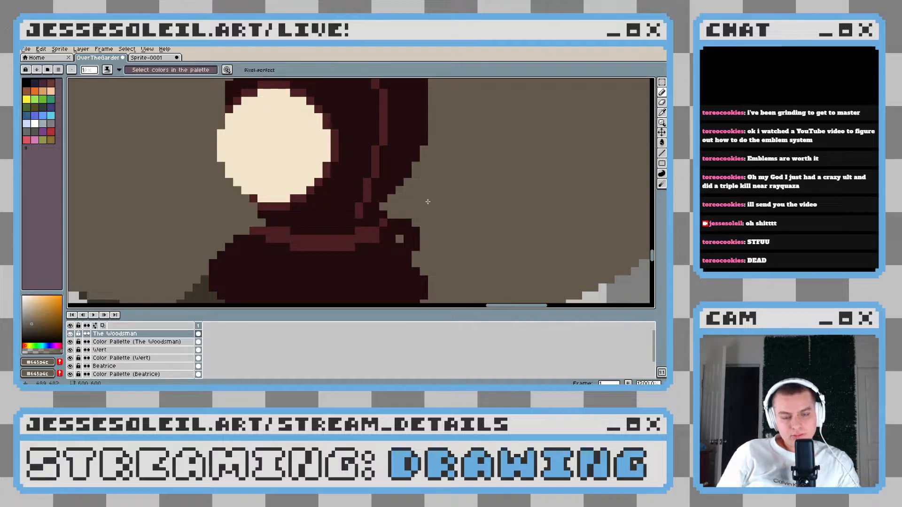
pyautogui.scroll(-6, 427, 202)
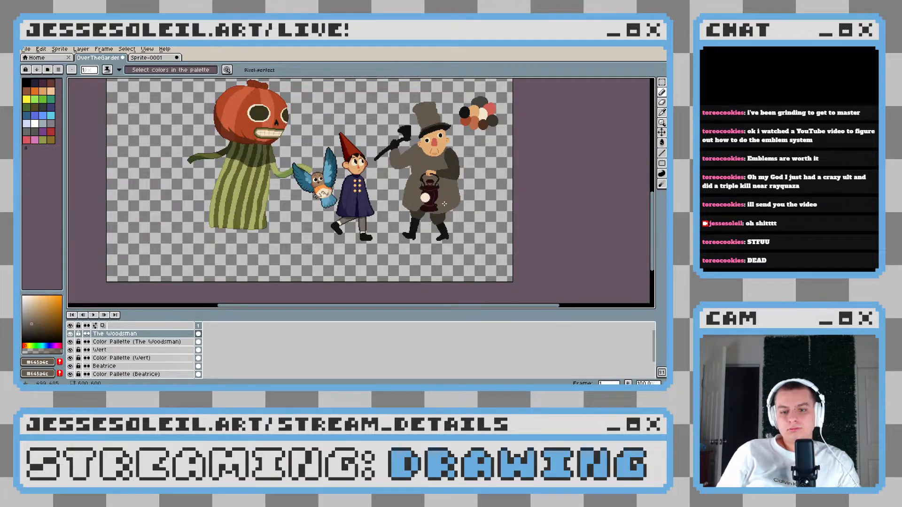
pyautogui.scroll(5, 444, 204)
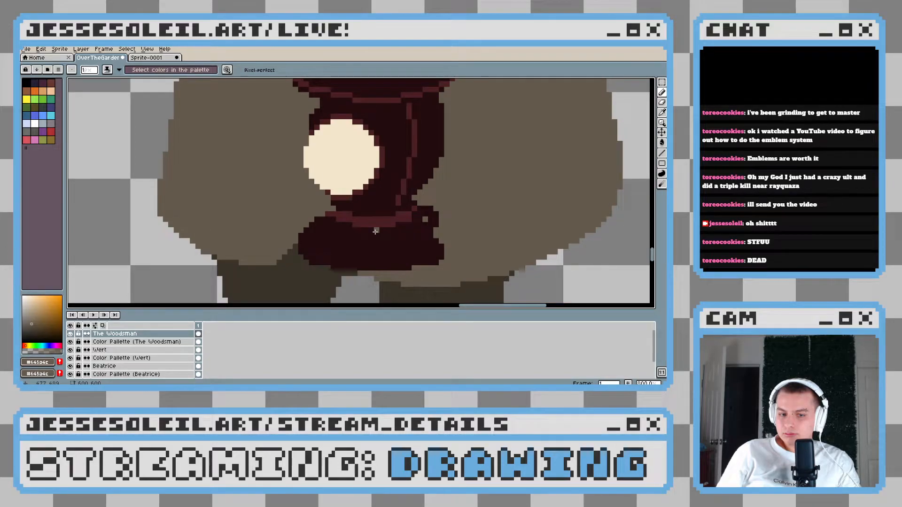
pyautogui.scroll(-5, 375, 231)
pyautogui.scroll(4, 360, 244)
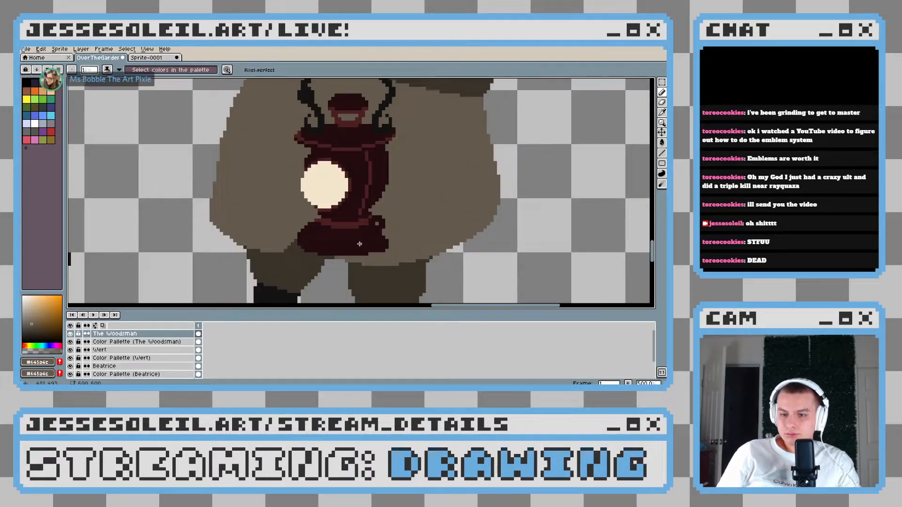
pyautogui.scroll(-4, 360, 242)
pyautogui.scroll(4, 385, 242)
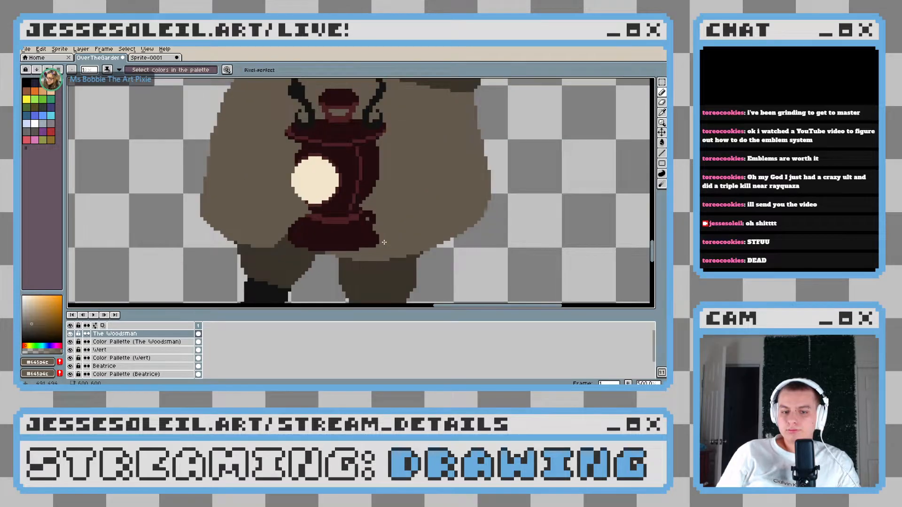
pyautogui.scroll(5, 307, 231)
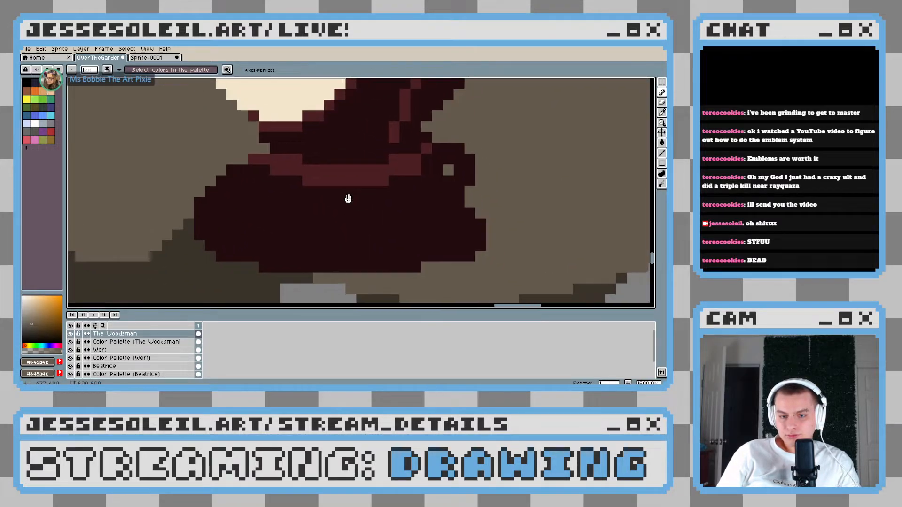
pyautogui.press('m')
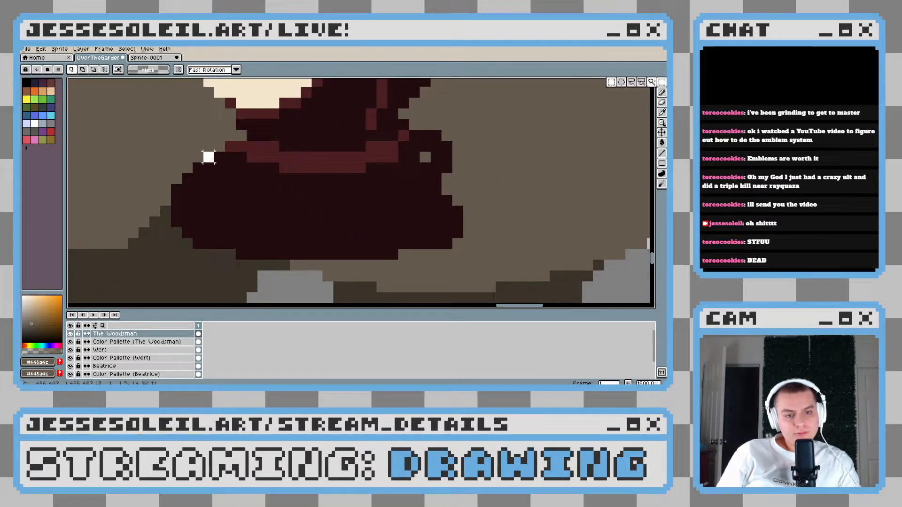
pyautogui.moveTo(247, 173); pyautogui.dragTo(447, 298)
pyautogui.moveTo(371, 168); pyautogui.dragTo(480, 298)
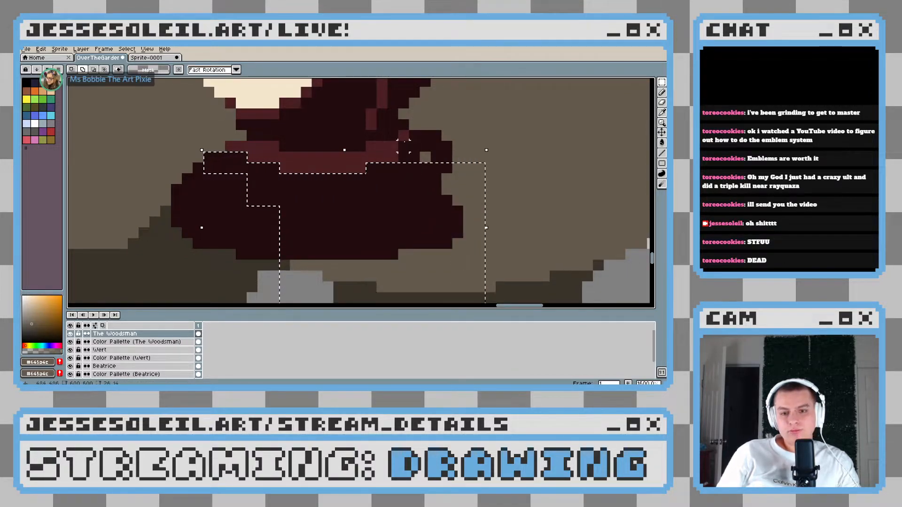
pyautogui.moveTo(403, 146); pyautogui.dragTo(472, 168)
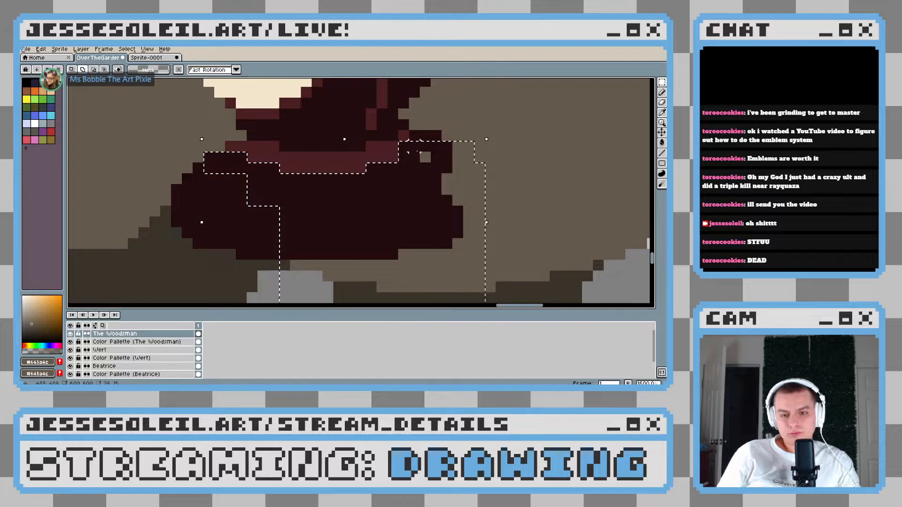
pyautogui.hotkey('ctrl', 'z')
pyautogui.hotkey('ctrl', 'z')
pyautogui.moveTo(368, 167); pyautogui.dragTo(399, 206)
pyautogui.moveTo(161, 163); pyautogui.dragTo(222, 259)
pyautogui.moveTo(193, 174); pyautogui.dragTo(279, 281)
pyautogui.scroll(-3, 382, 238)
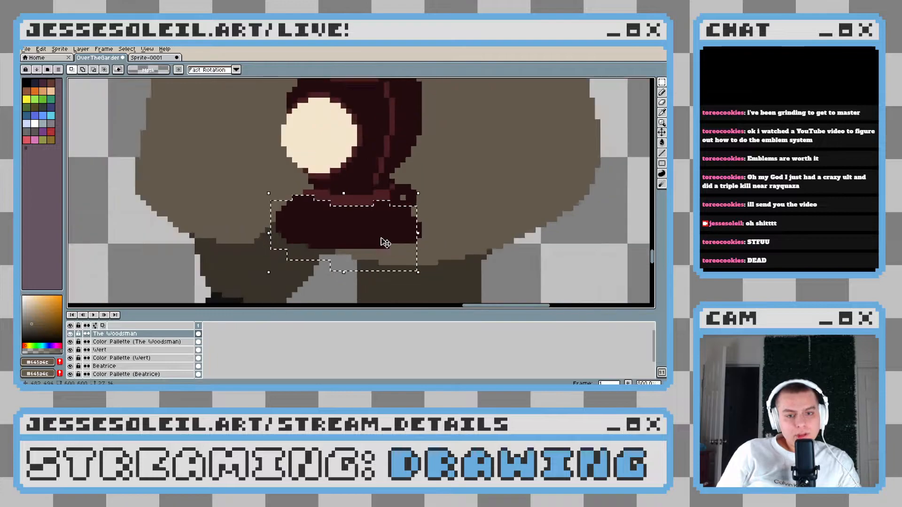
pyautogui.press('Down')
pyautogui.press('Down')
pyautogui.press('Down')
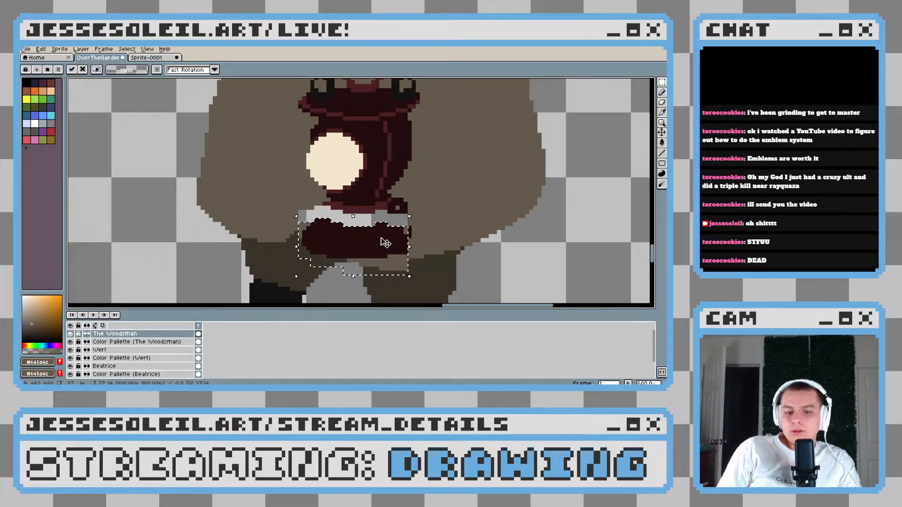
pyautogui.press('Up')
pyautogui.hotkey('ctrl', 'd')
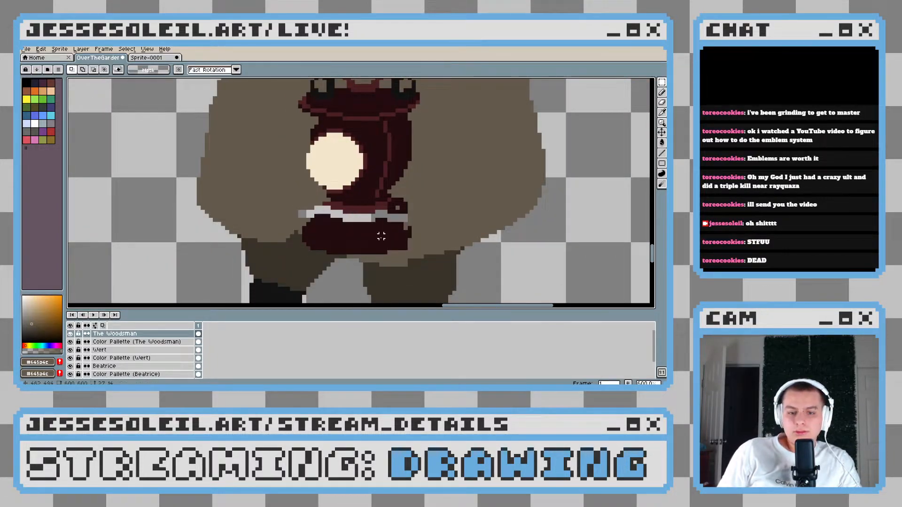
pyautogui.hotkey('ctrl', 'z')
pyautogui.hotkey('ctrl', 'z')
pyautogui.scroll(1, 375, 227)
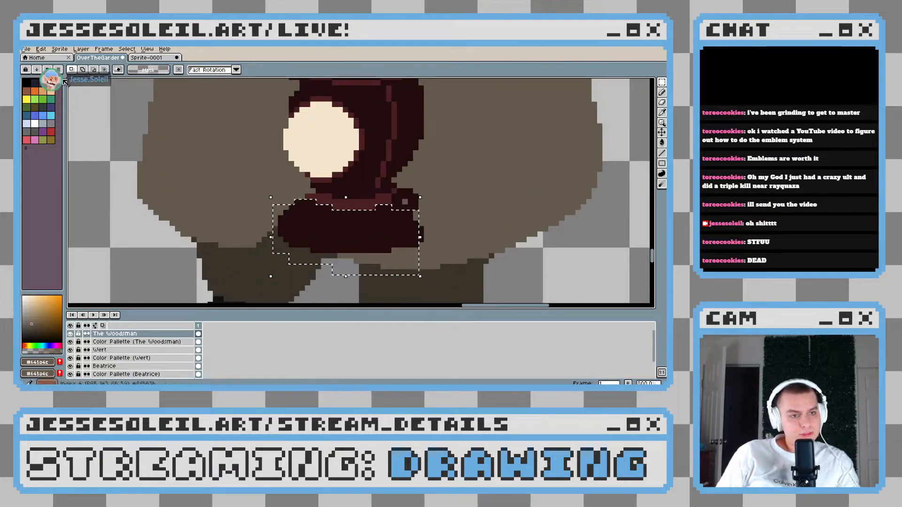
pyautogui.scroll(3, 289, 207)
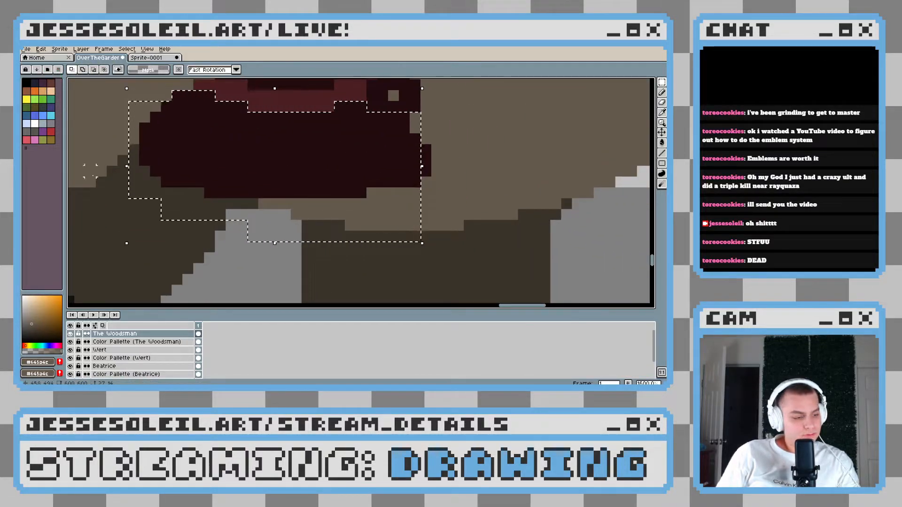
pyautogui.hotkey('ctrl', 'd')
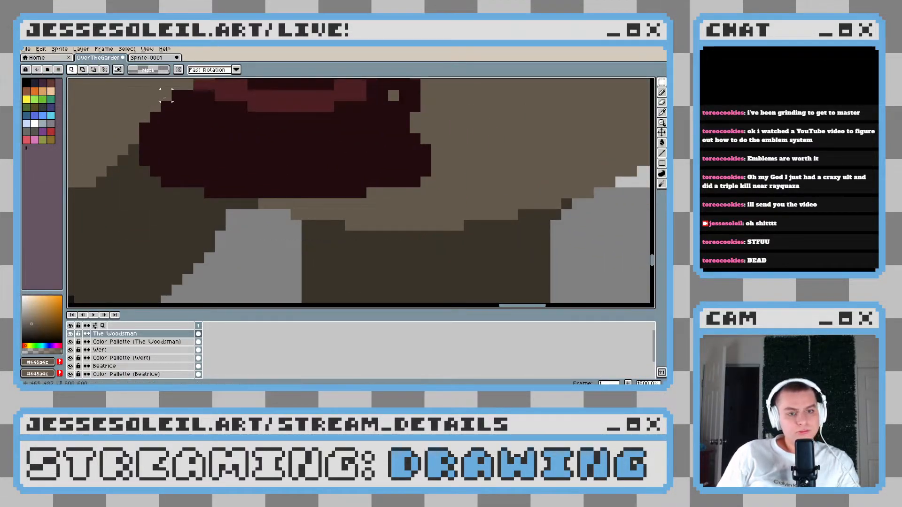
# Select the whole dark base of the lantern with combined rectangular selections, leaving out the waist band and the knob
pyautogui.moveTo(205, 111); pyautogui.dragTo(166, 172)
pyautogui.moveTo(145, 128); pyautogui.dragTo(368, 199)
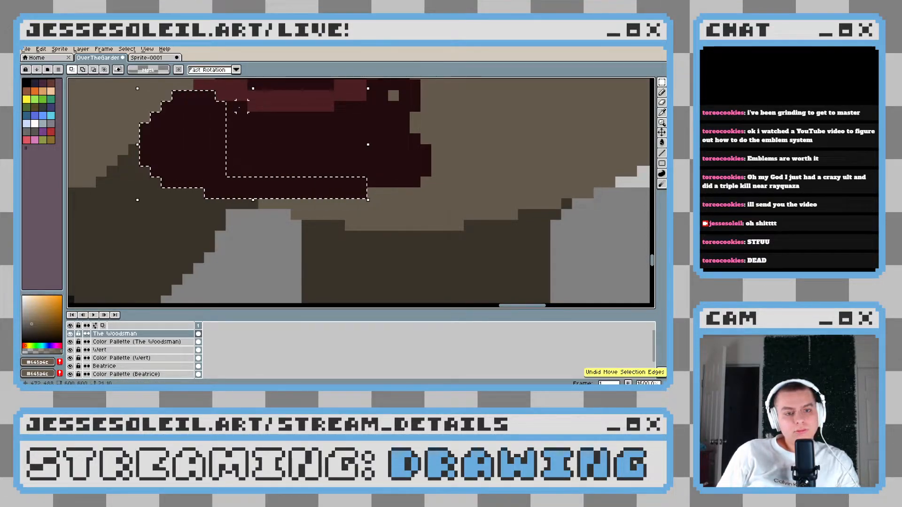
pyautogui.moveTo(244, 102); pyautogui.dragTo(376, 180)
pyautogui.moveTo(386, 148); pyautogui.dragTo(329, 201)
pyautogui.moveTo(282, 160); pyautogui.dragTo(373, 228)
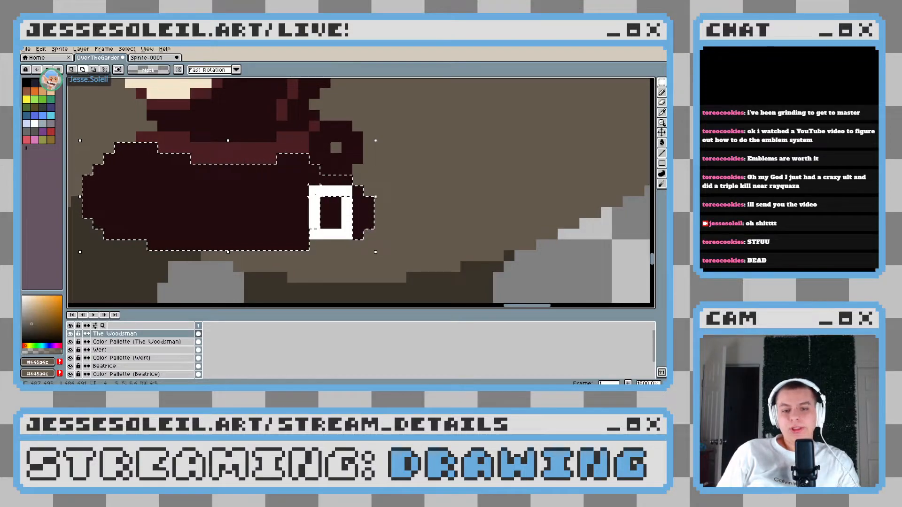
# Move the selected lantern base 3 pixels down, away from the waist band, and drop the selection
pyautogui.scroll(-4, 306, 202)
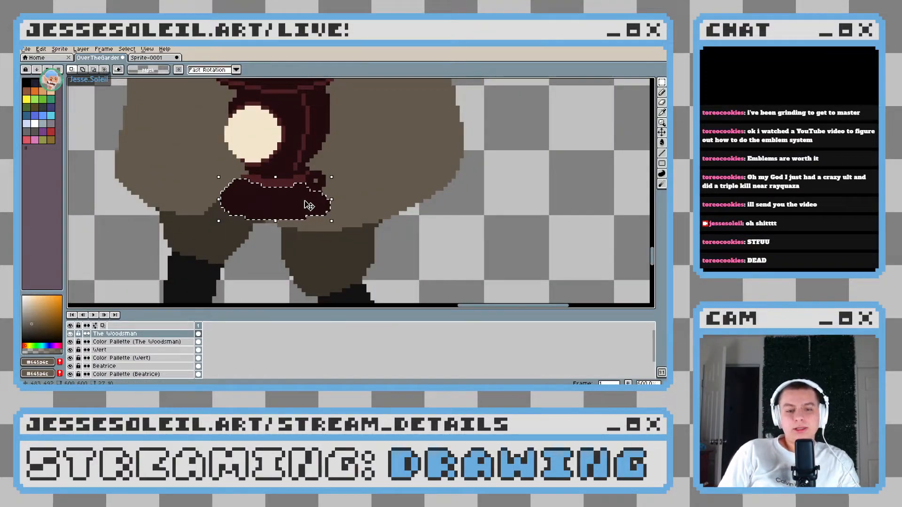
pyautogui.press('Down')
pyautogui.press('Down')
pyautogui.press('Down')
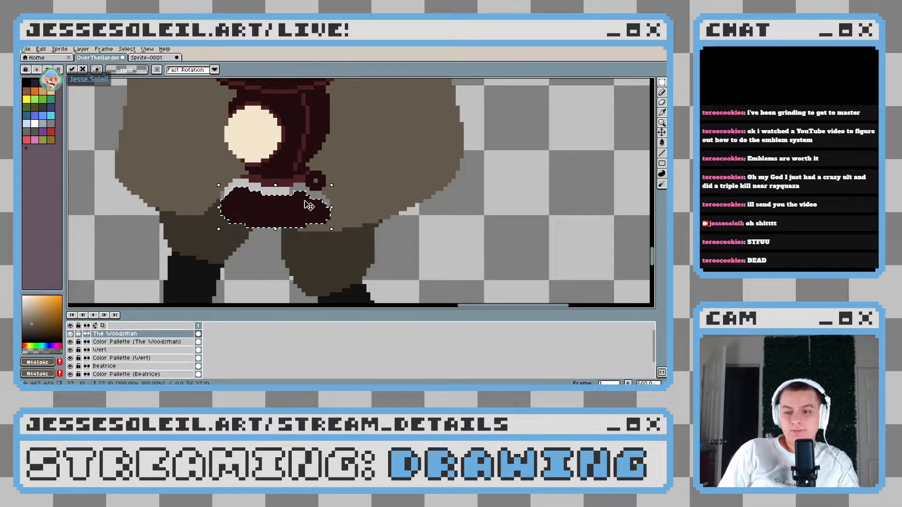
pyautogui.press('Down')
pyautogui.scroll(3, 303, 201)
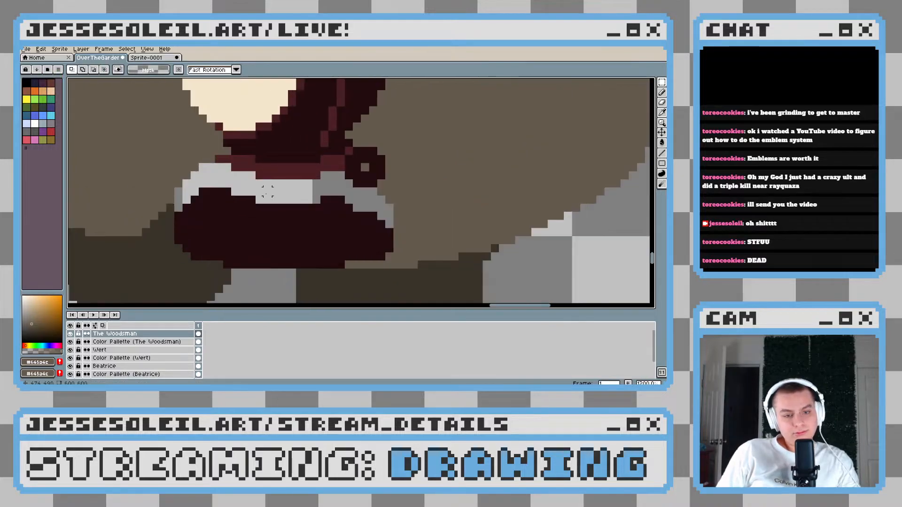
pyautogui.press('i')
pyautogui.scroll(3, 261, 207)
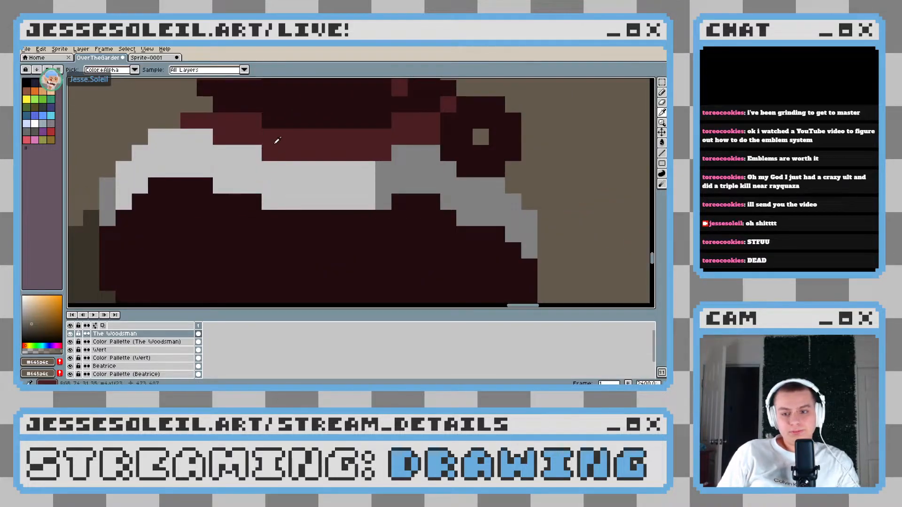
pyautogui.click(256, 204)
pyautogui.press('b')
pyautogui.click(238, 151)
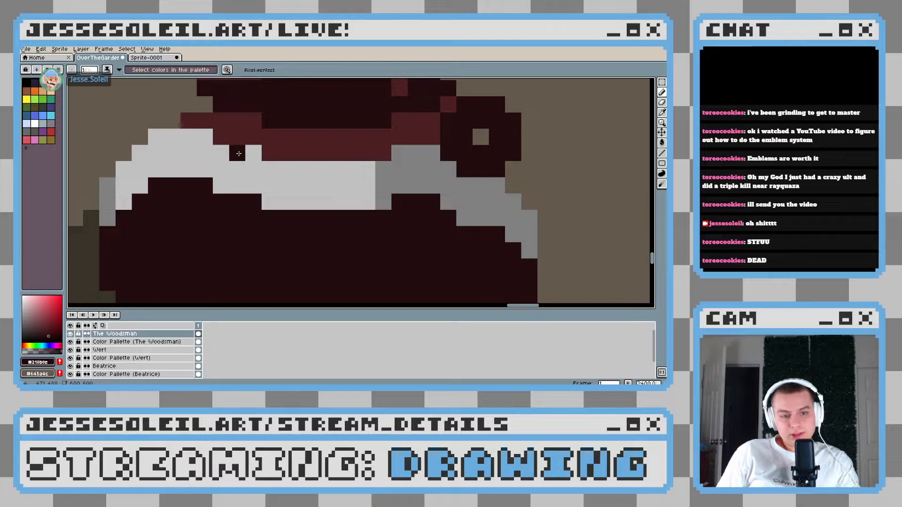
# Sample the waist band's lighter red and draw a one-pixel, downward-curving contour across the full width of the lantern's base
pyautogui.scroll(-2, 284, 229)
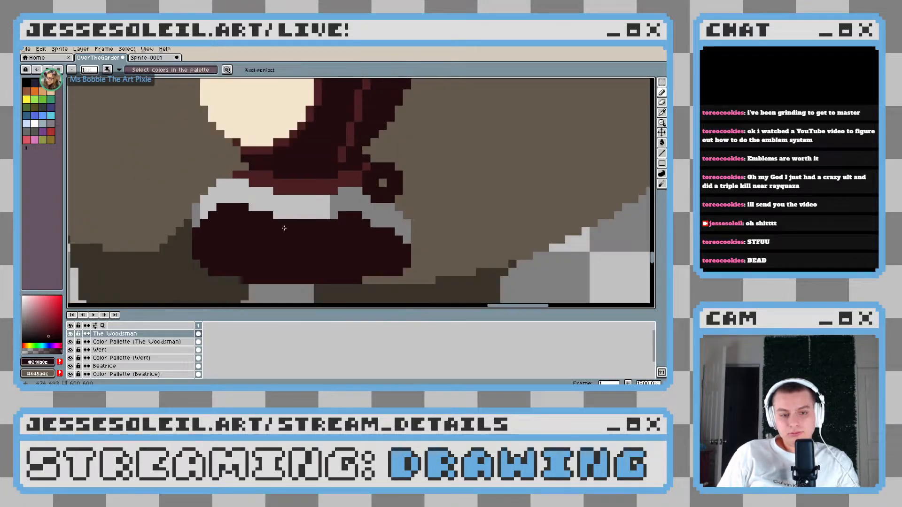
pyautogui.scroll(1, 286, 231)
pyautogui.keyDown('alt'); pyautogui.click(292, 180); pyautogui.keyUp('alt')
pyautogui.scroll(1, 226, 209)
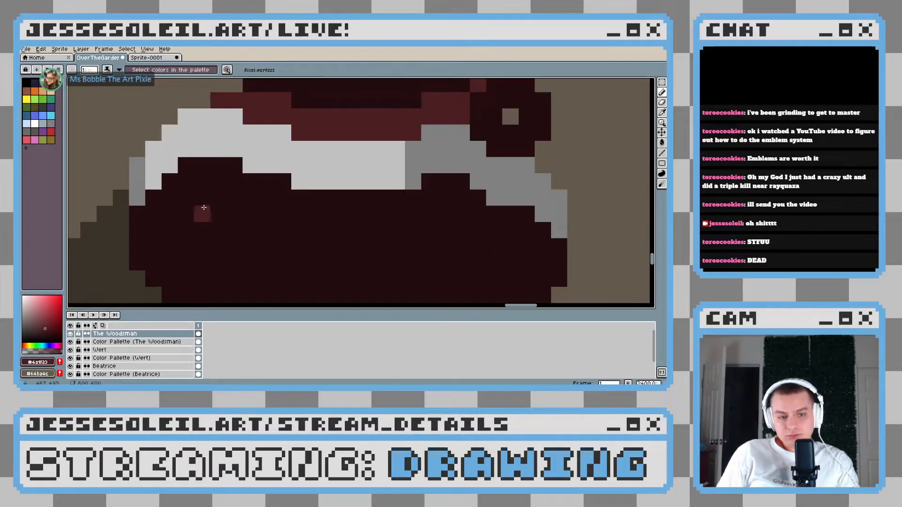
pyautogui.moveTo(144, 177)
pyautogui.mouseDown()
pyautogui.moveTo(310, 224)
pyautogui.moveTo(368, 226)
pyautogui.mouseUp()
pyautogui.moveTo(417, 225); pyautogui.dragTo(342, 227)
pyautogui.moveTo(439, 196)
pyautogui.mouseDown()
pyautogui.moveTo(356, 226)
pyautogui.moveTo(281, 228)
pyautogui.mouseUp()
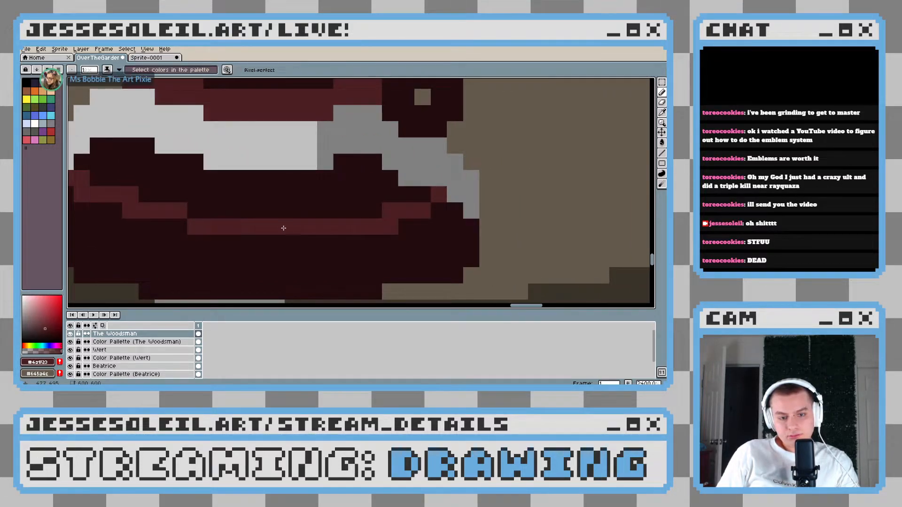
# Fill the base's upper surface above the curved contour with the lighter red, limiting the bucket fill to contiguous pixels
pyautogui.press('g')
pyautogui.click(314, 201)
pyautogui.hotkey('ctrl', 'z')
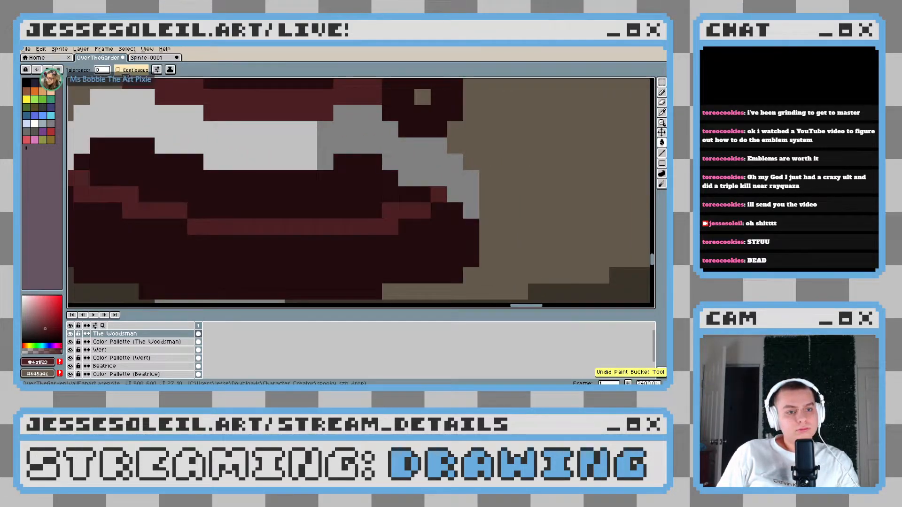
pyautogui.click(123, 70)
pyautogui.click(264, 193)
pyautogui.scroll(-3, 323, 229)
pyautogui.scroll(-3, 323, 229)
pyautogui.scroll(2, 337, 230)
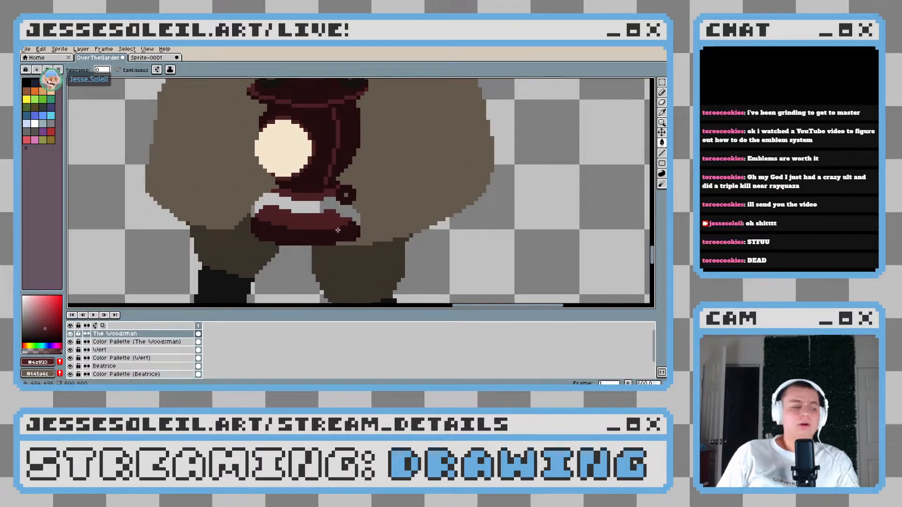
# Sample the base's darker red and draw two short vertical edges joining the waist band to the base across the gap
pyautogui.scroll(3, 343, 221)
pyautogui.press('b')
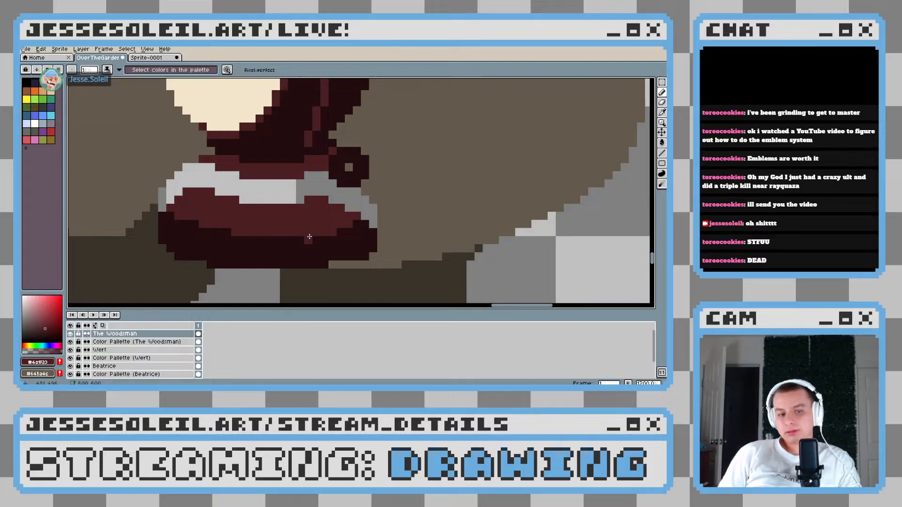
pyautogui.scroll(3, 257, 197)
pyautogui.press('alt')
pyautogui.keyDown('alt'); pyautogui.click(176, 273); pyautogui.keyUp('alt')
pyautogui.scroll(1, 204, 164)
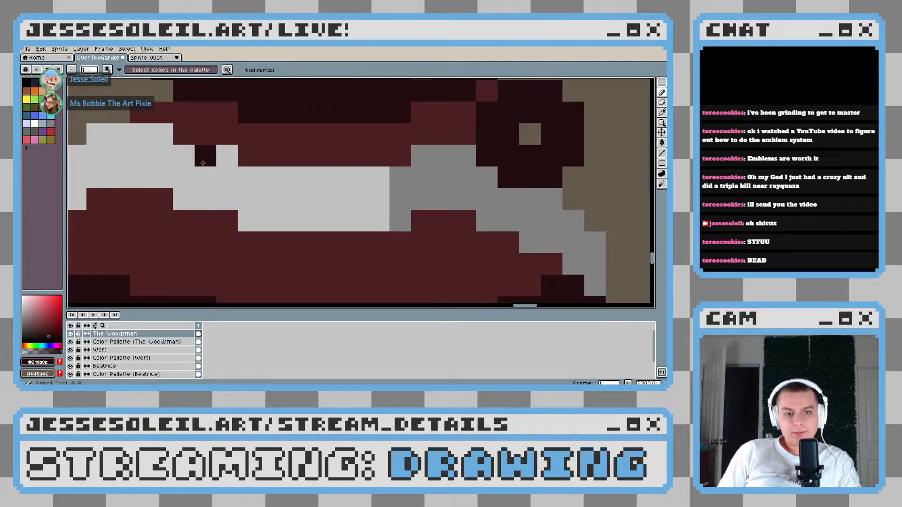
pyautogui.moveTo(222, 163); pyautogui.dragTo(223, 197)
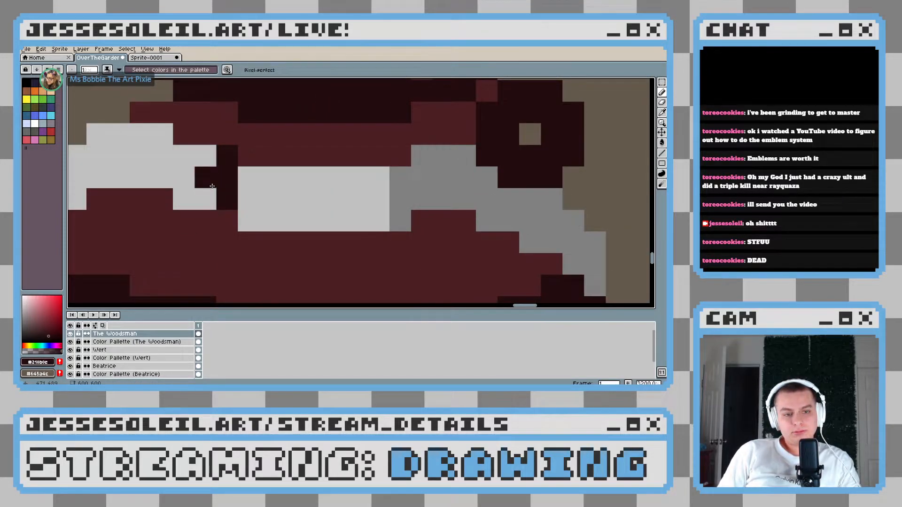
pyautogui.scroll(-4, 311, 204)
pyautogui.scroll(3, 329, 205)
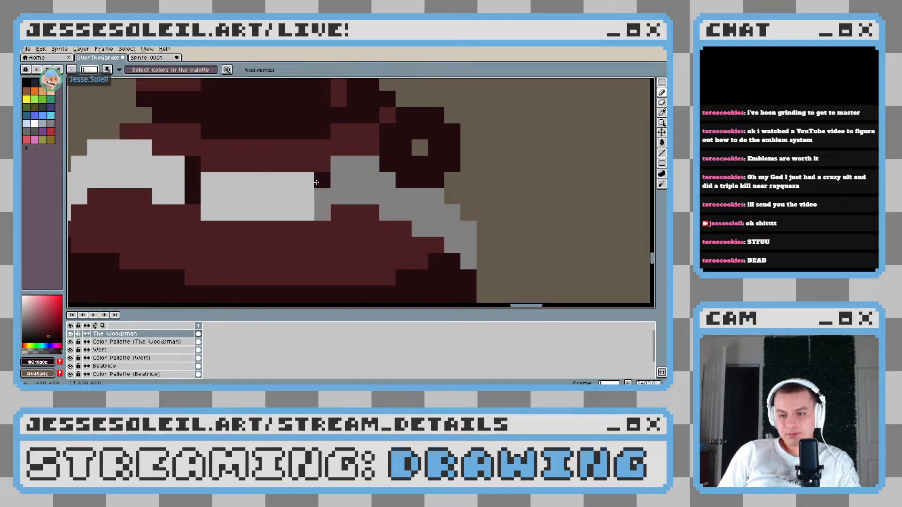
pyautogui.moveTo(317, 182); pyautogui.dragTo(320, 208)
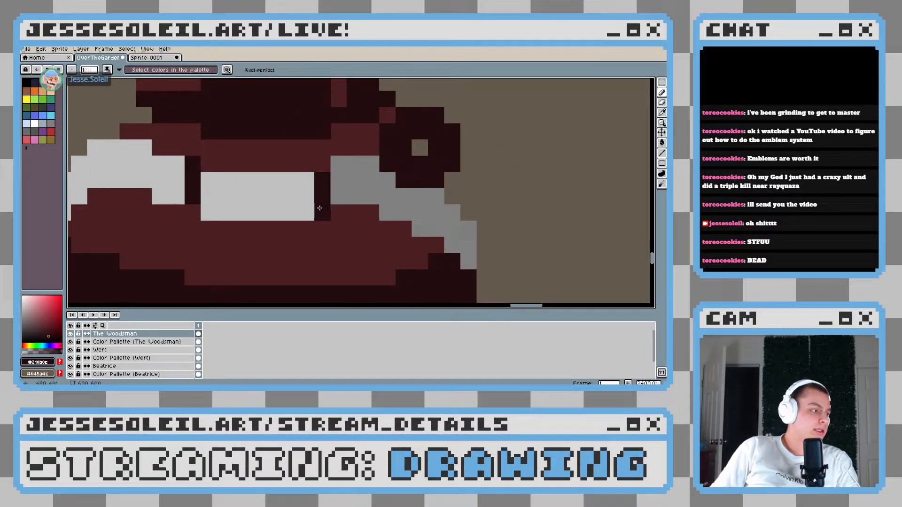
# Fill the space between the two vertical edges with the darker red and widen this neck by one pixel on its left side
pyautogui.press('g')
pyautogui.click(256, 195)
pyautogui.scroll(-5, 294, 215)
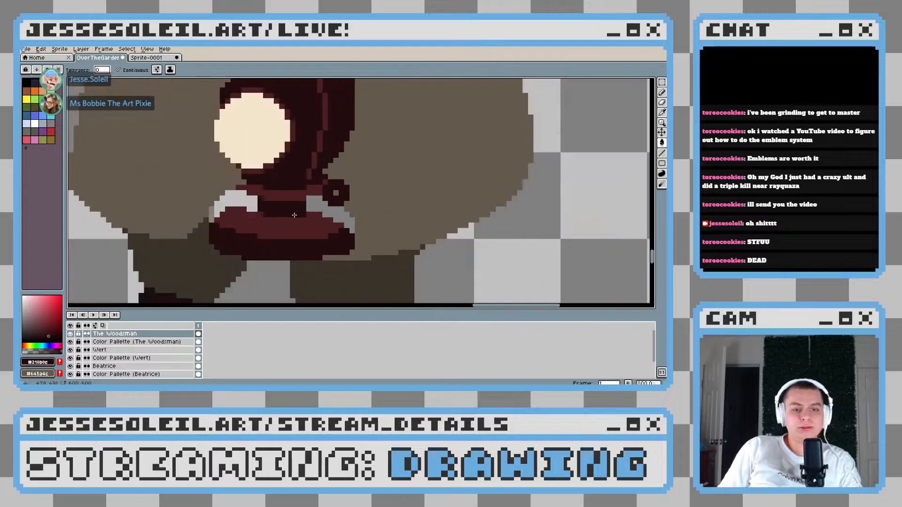
pyautogui.scroll(-3, 294, 215)
pyautogui.scroll(8, 289, 207)
pyautogui.press('b')
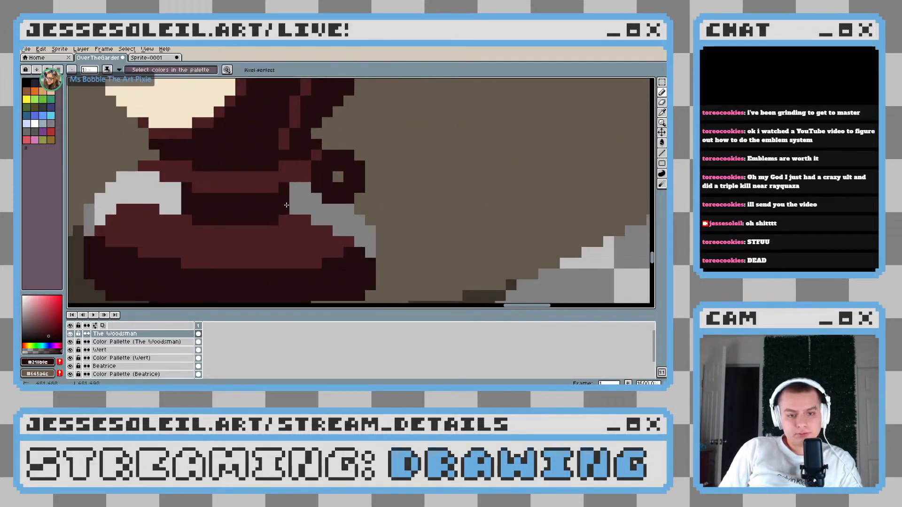
pyautogui.moveTo(177, 183); pyautogui.dragTo(252, 188)
# With the coat's sampled brown, trim one pixel off the waist band's left tip and fill the transparent gaps on both sides of the neck
pyautogui.scroll(2, 242, 185)
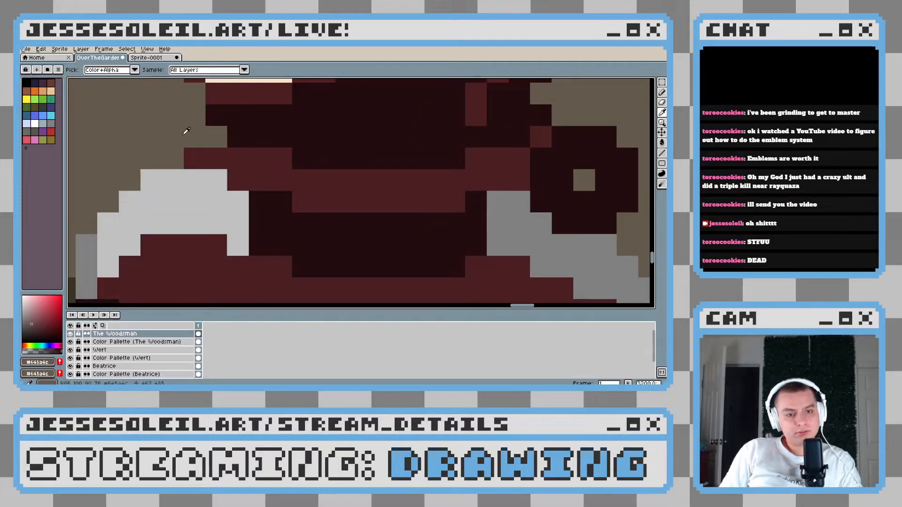
pyautogui.keyDown('alt'); pyautogui.click(193, 156); pyautogui.keyUp('alt')
pyautogui.scroll(-2, 203, 190)
pyautogui.press('g')
pyautogui.click(203, 192)
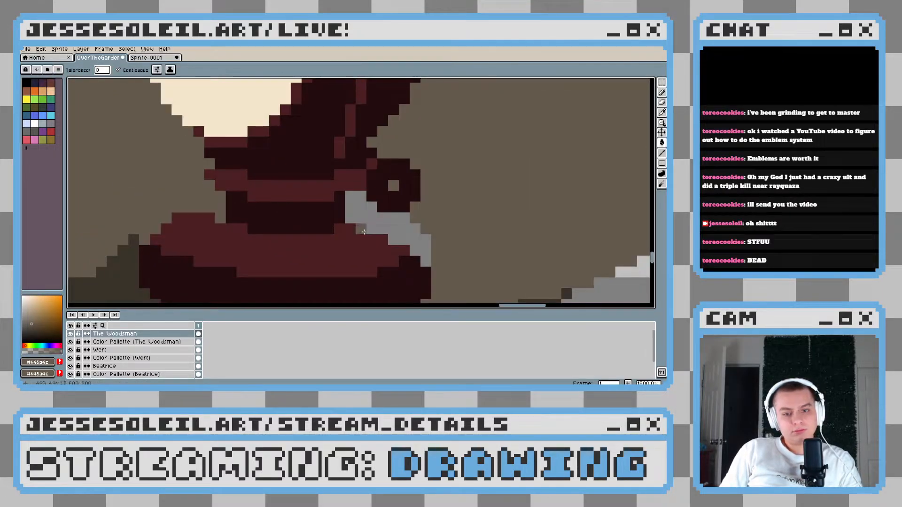
pyautogui.click(376, 227)
pyautogui.scroll(-8, 444, 247)
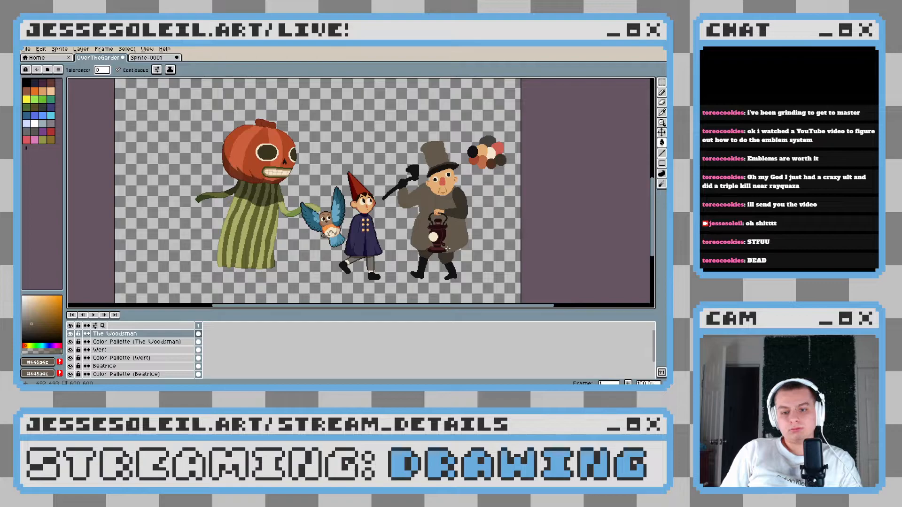
pyautogui.scroll(7, 485, 260)
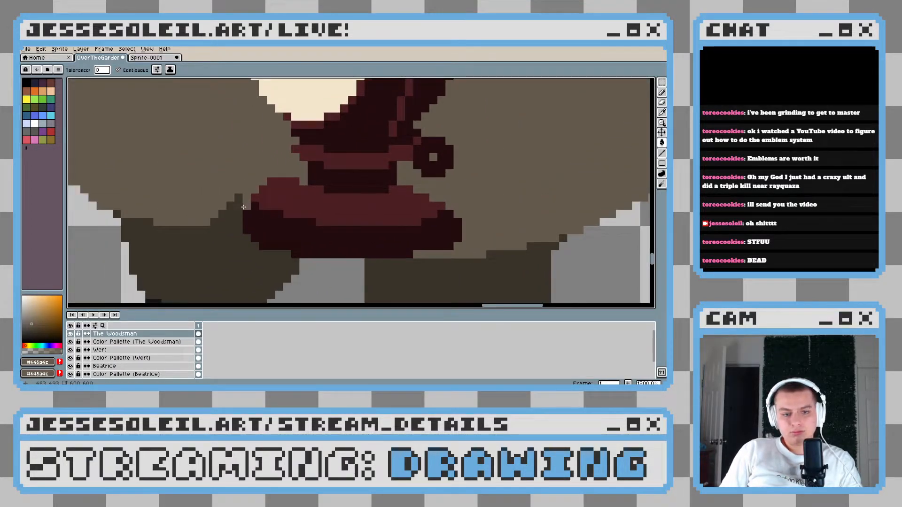
pyautogui.scroll(-7, 243, 207)
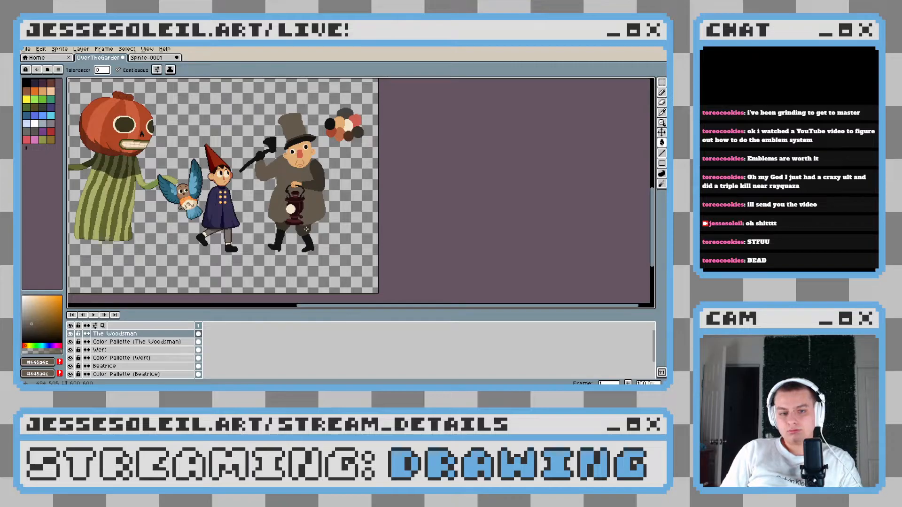
pyautogui.scroll(-1, 306, 229)
pyautogui.scroll(8, 306, 229)
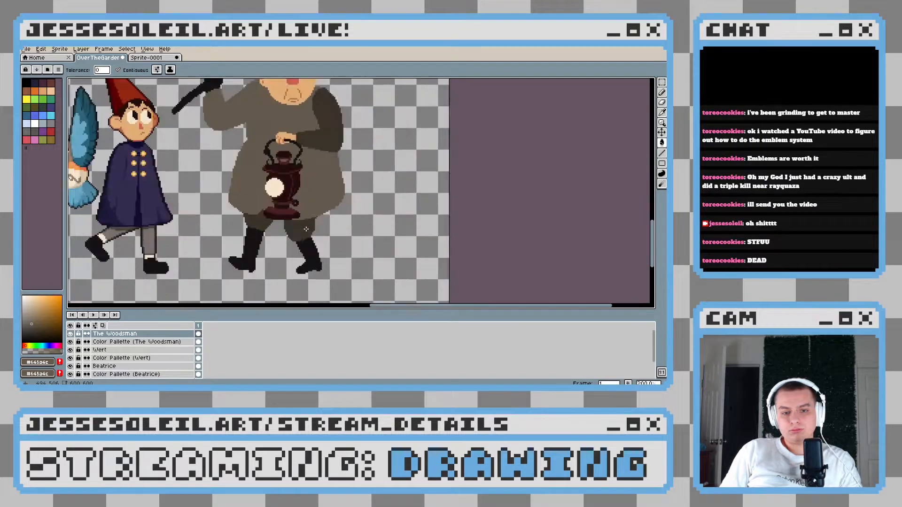
# Widen the lantern's neck by one pixel on its left side with the Pencil tool in the base's darker red, then sample the lighter red
pyautogui.press('b')
pyautogui.scroll(2, 315, 198)
pyautogui.keyDown('alt'); pyautogui.click(331, 190); pyautogui.keyUp('alt')
pyautogui.moveTo(320, 182)
pyautogui.mouseDown()
pyautogui.moveTo(323, 211)
pyautogui.moveTo(300, 196)
pyautogui.mouseUp()
pyautogui.scroll(-7, 300, 196)
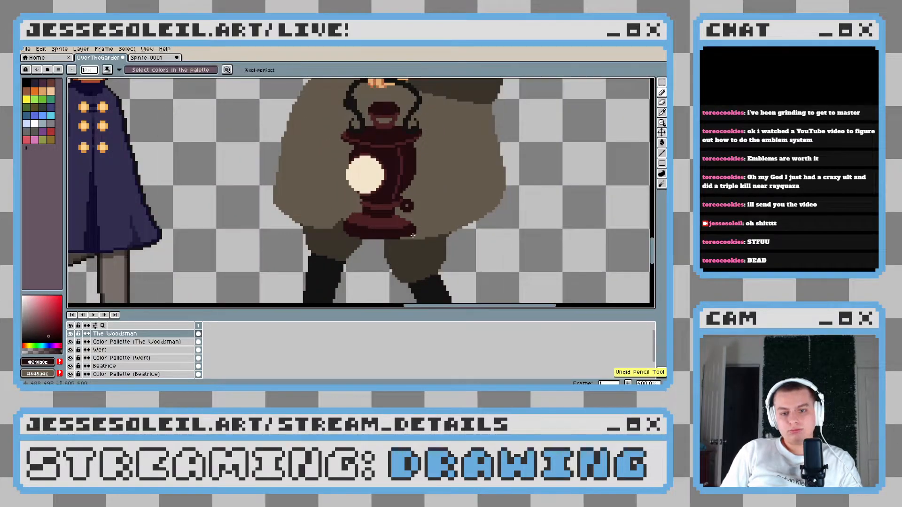
pyautogui.scroll(-2, 373, 226)
pyautogui.scroll(5, 373, 227)
pyautogui.scroll(3, 336, 189)
pyautogui.moveTo(294, 158); pyautogui.dragTo(294, 190)
pyautogui.keyDown('alt'); pyautogui.click(292, 188); pyautogui.keyUp('alt')
pyautogui.click(271, 167)
pyautogui.scroll(-9, 298, 161)
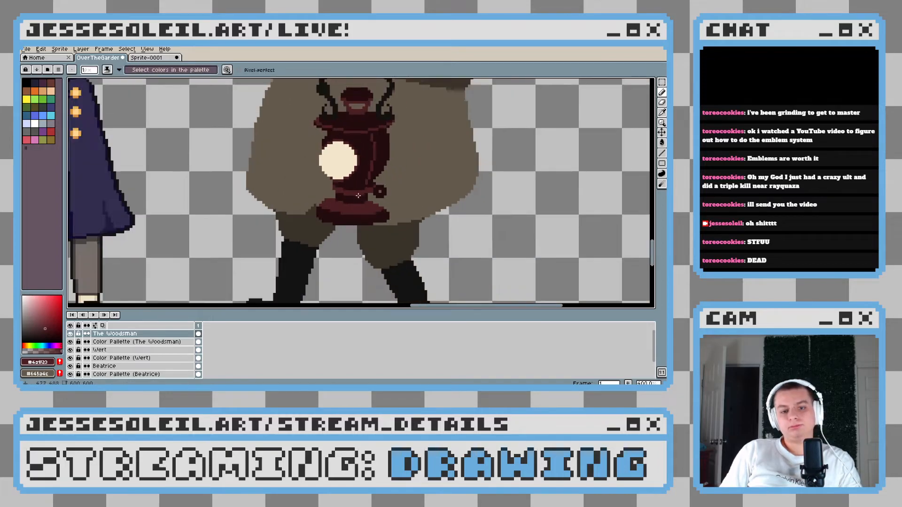
# Sample the coat's brown and trim one pixel column off the right end of the lantern's base
pyautogui.scroll(5, 396, 213)
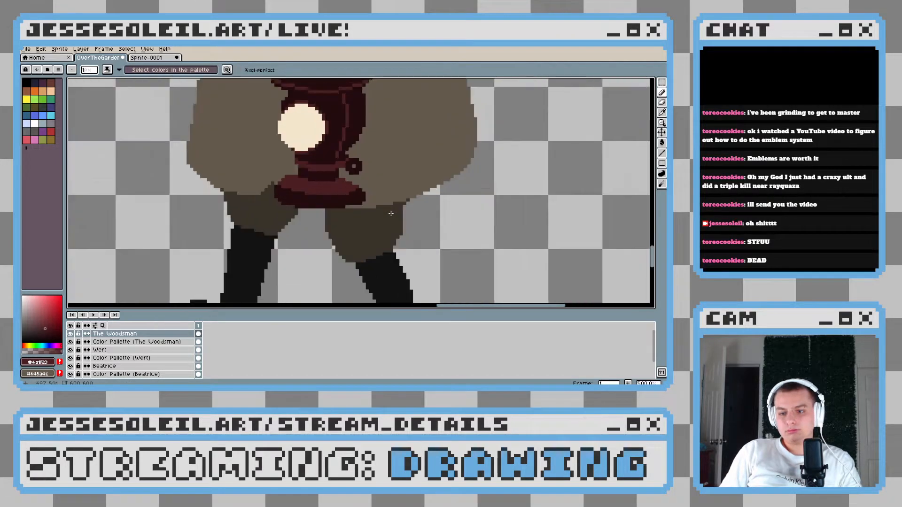
pyautogui.scroll(-5, 469, 250)
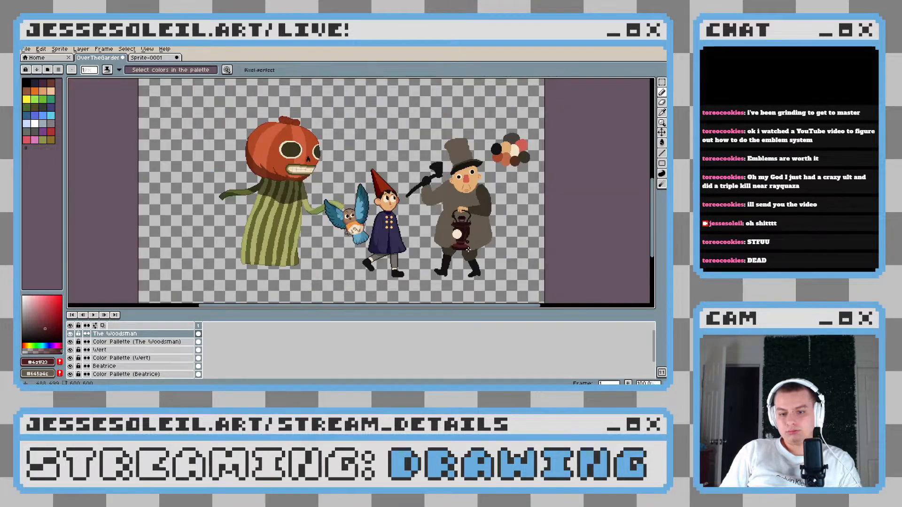
pyautogui.scroll(7, 472, 247)
pyautogui.moveTo(518, 225); pyautogui.dragTo(471, 221)
pyautogui.scroll(1, 473, 220)
pyautogui.keyDown('alt'); pyautogui.click(489, 171); pyautogui.keyUp('alt')
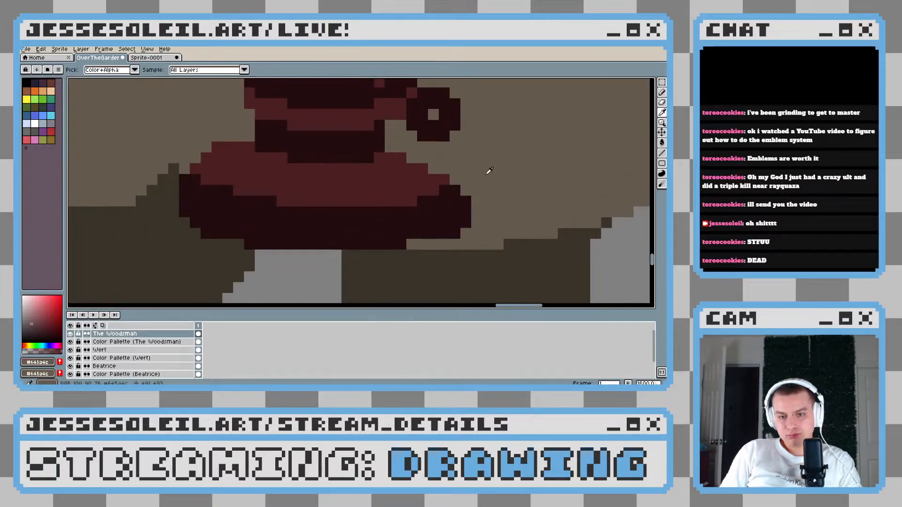
pyautogui.moveTo(466, 191); pyautogui.dragTo(465, 221)
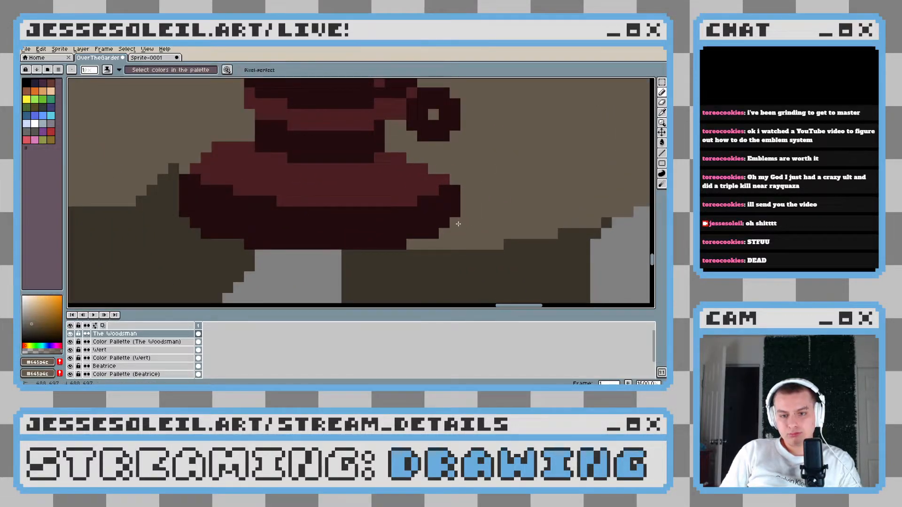
pyautogui.scroll(-6, 466, 230)
# Trim the lower-left corner of the lantern's base with the trousers' sampled dark brown, then resample the base's darker red
pyautogui.scroll(4, 479, 237)
pyautogui.scroll(5, 482, 238)
pyautogui.keyDown('alt'); pyautogui.click(339, 228); pyautogui.keyUp('alt')
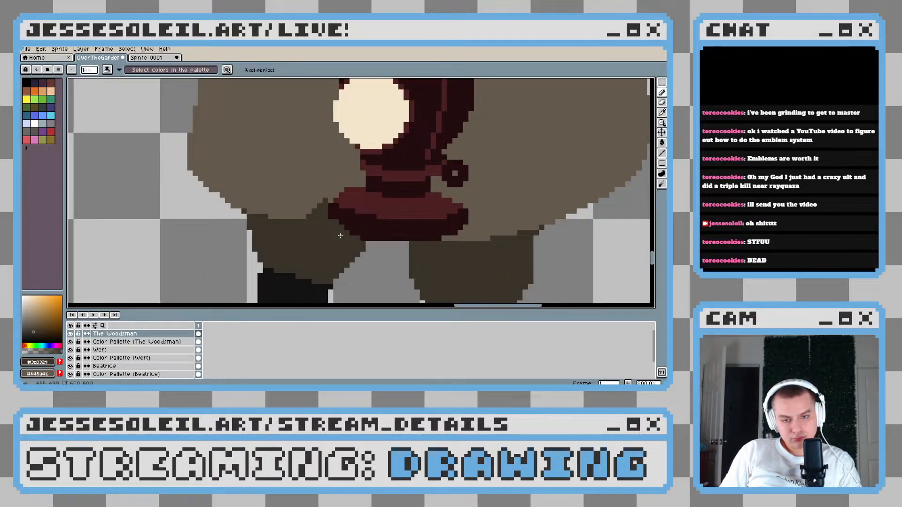
pyautogui.scroll(-5, 362, 239)
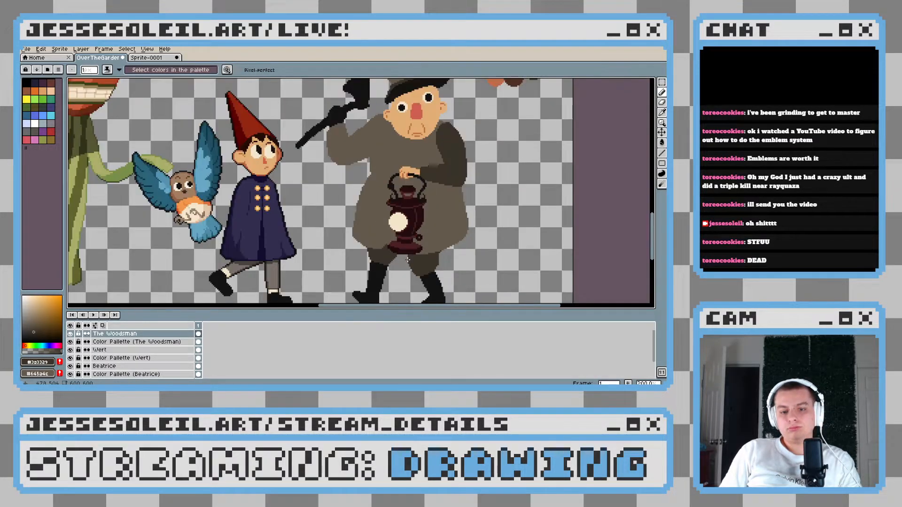
pyautogui.scroll(6, 412, 258)
pyautogui.keyDown('alt'); pyautogui.click(366, 263); pyautogui.keyUp('alt')
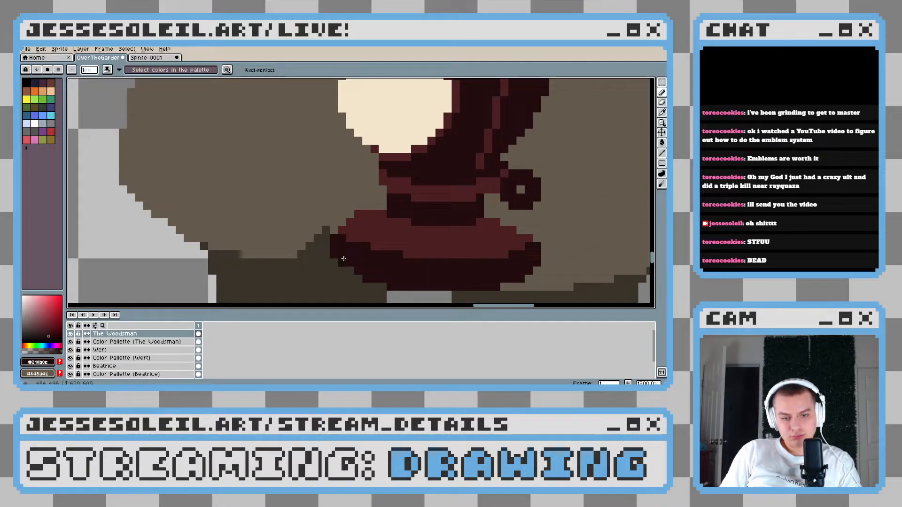
# Outline the left and lower-left edge of the cream lens with a one-pixel rim in the sampled lighter red
pyautogui.scroll(-5, 382, 281)
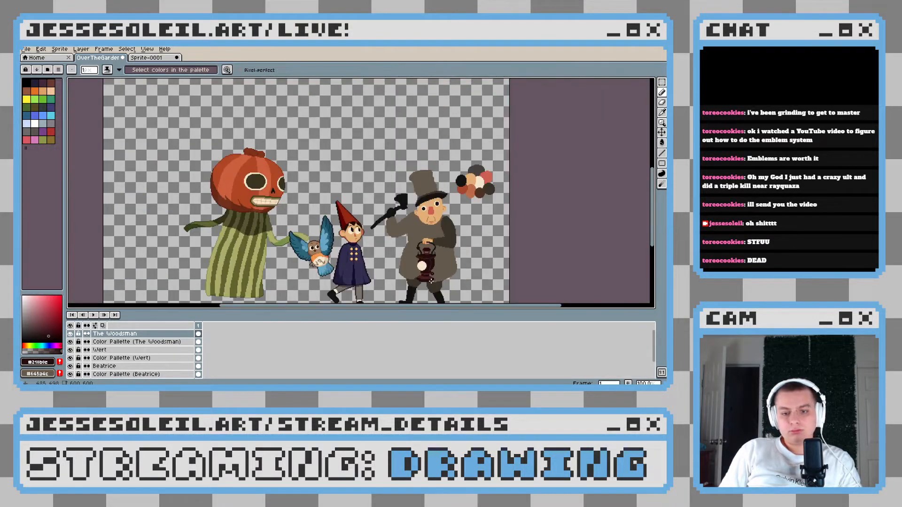
pyautogui.scroll(2, 442, 281)
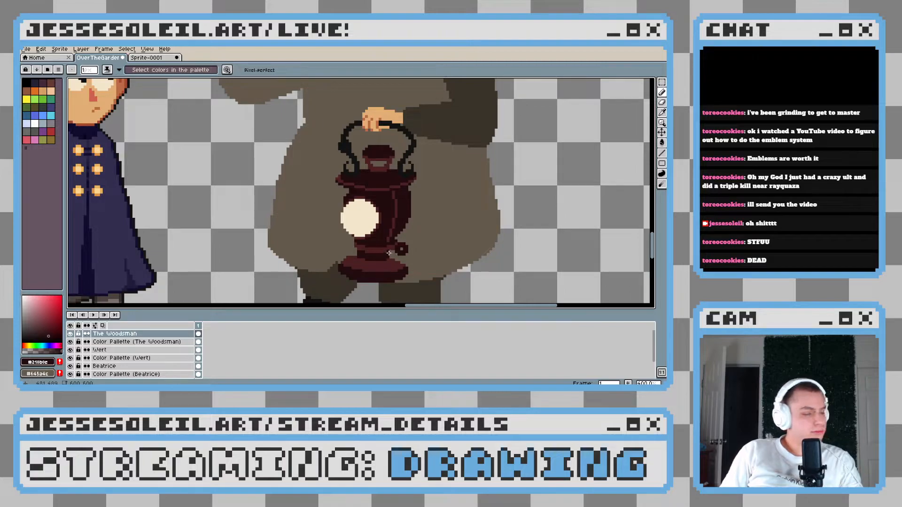
pyautogui.scroll(-1, 382, 236)
pyautogui.scroll(6, 357, 198)
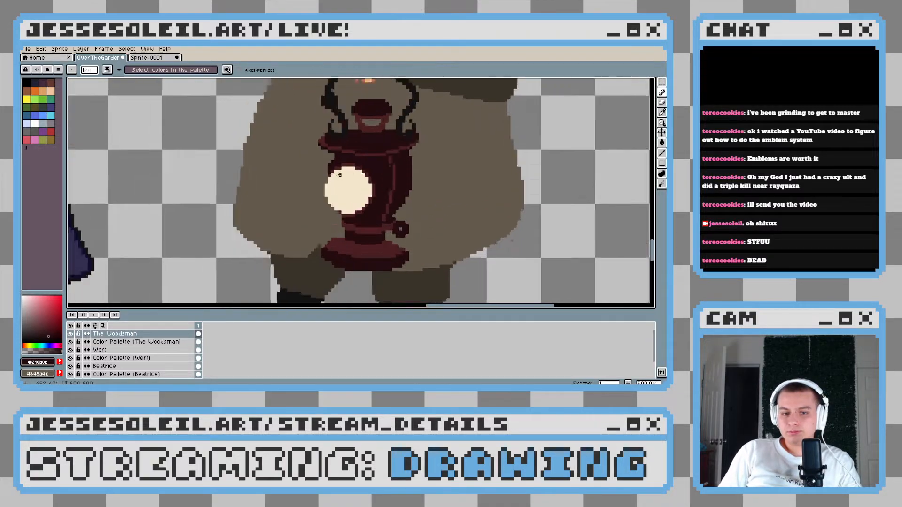
pyautogui.keyDown('alt'); pyautogui.click(323, 148); pyautogui.keyUp('alt')
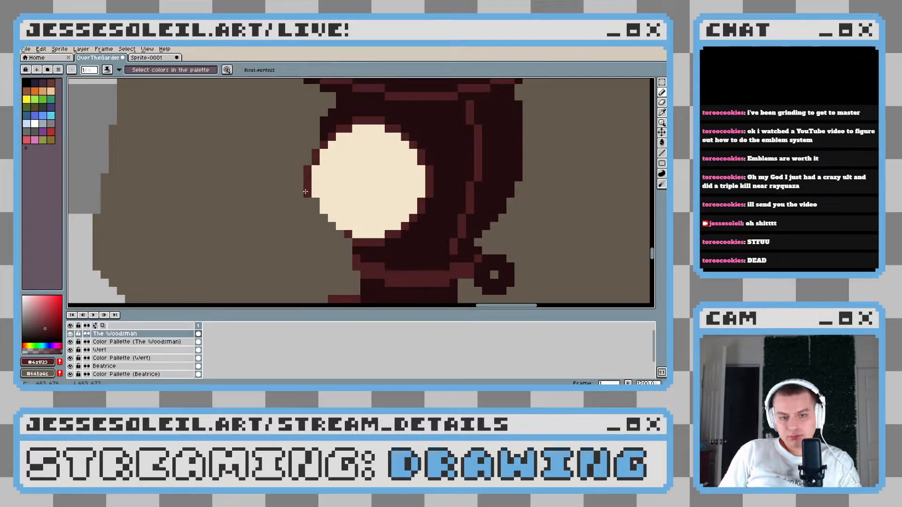
pyautogui.moveTo(317, 202); pyautogui.dragTo(320, 218)
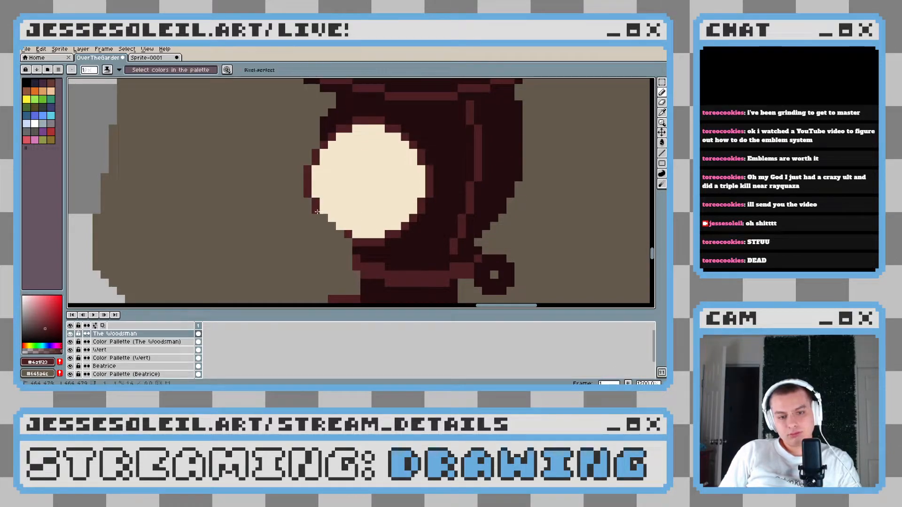
pyautogui.hotkey('ctrl', 'z')
# Sample the darker red and add a one-pixel outer contour around the left side of the lens rim
pyautogui.keyDown('alt'); pyautogui.click(359, 251); pyautogui.keyUp('alt')
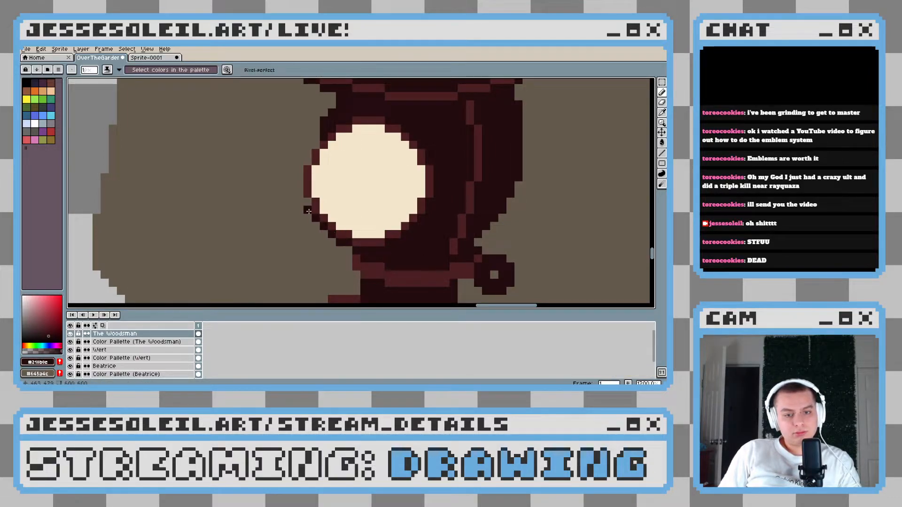
pyautogui.moveTo(303, 192); pyautogui.dragTo(300, 166)
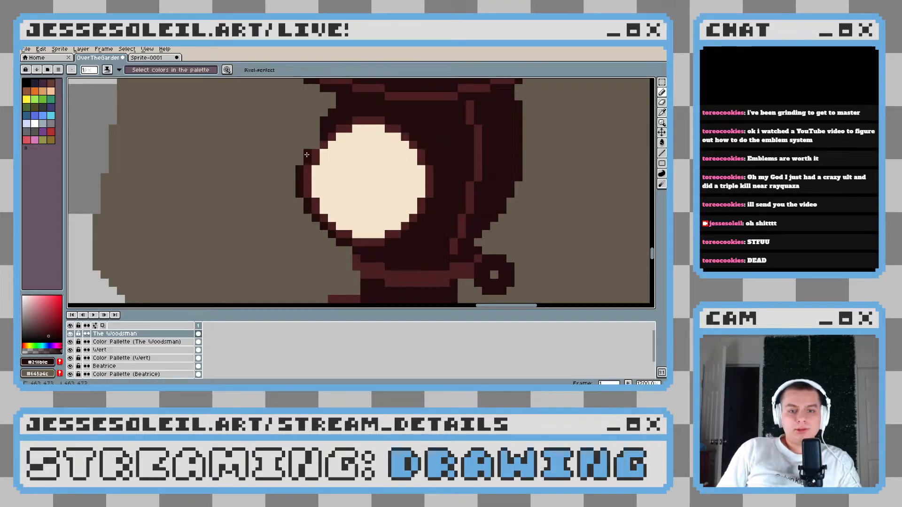
pyautogui.click(307, 154)
pyautogui.scroll(-6, 340, 185)
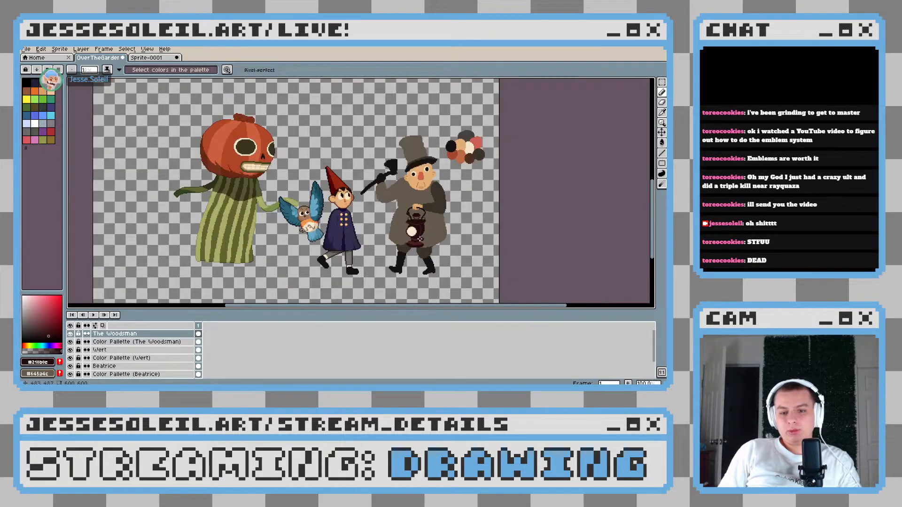
# Fill out the lower right contour of the lantern's body above the knob with the darker red
pyautogui.scroll(3, 430, 240)
pyautogui.scroll(-4, 430, 240)
pyautogui.scroll(3, 408, 239)
pyautogui.scroll(1, 408, 238)
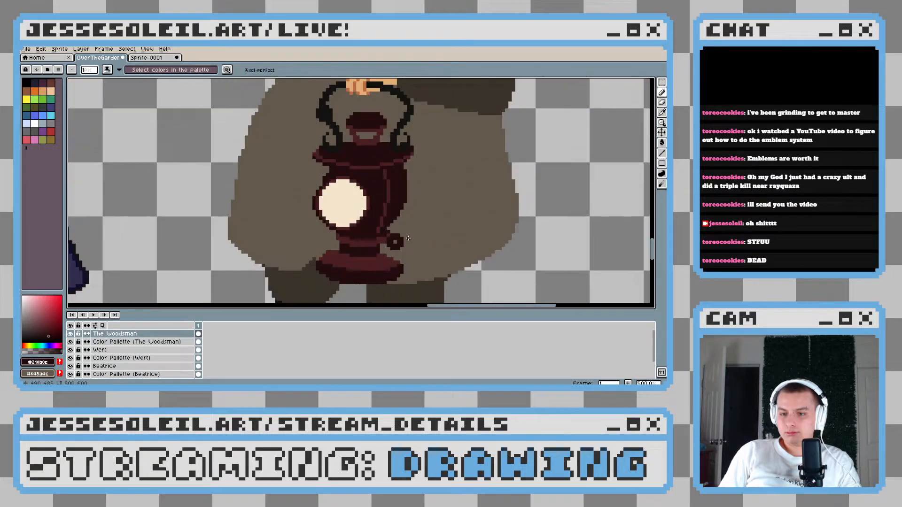
pyautogui.scroll(4, 401, 222)
pyautogui.moveTo(402, 138)
pyautogui.mouseDown()
pyautogui.moveTo(383, 190)
pyautogui.moveTo(366, 205)
pyautogui.mouseUp()
pyautogui.scroll(-1, 388, 249)
# Widen the lantern's neck by two pixels on its right side, beneath the knob's joint, with the darker red
pyautogui.scroll(1, 389, 249)
pyautogui.moveTo(358, 246); pyautogui.dragTo(347, 261)
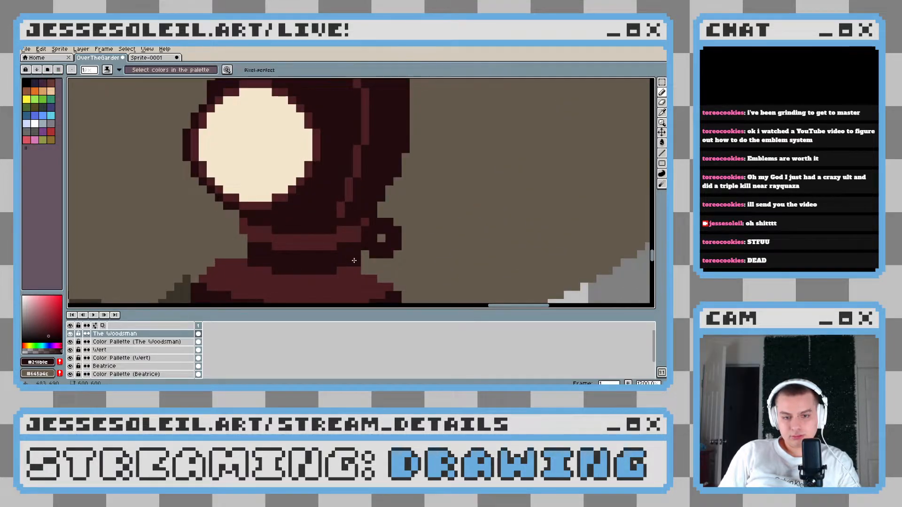
pyautogui.scroll(-6, 353, 261)
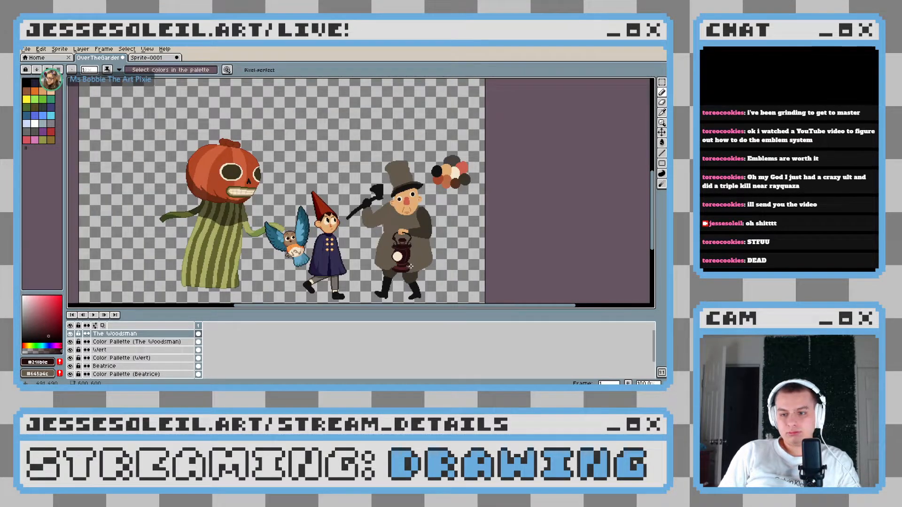
# Sample the coat's brown and trim the upper right corner of the lantern's body just below the top rim
pyautogui.scroll(4, 405, 224)
pyautogui.scroll(1, 404, 219)
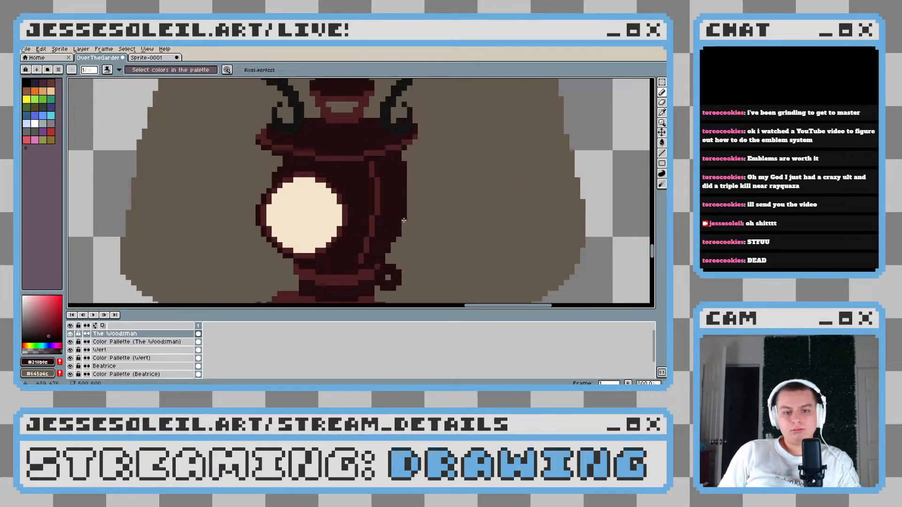
pyautogui.keyDown('alt'); pyautogui.click(402, 141); pyautogui.keyUp('alt')
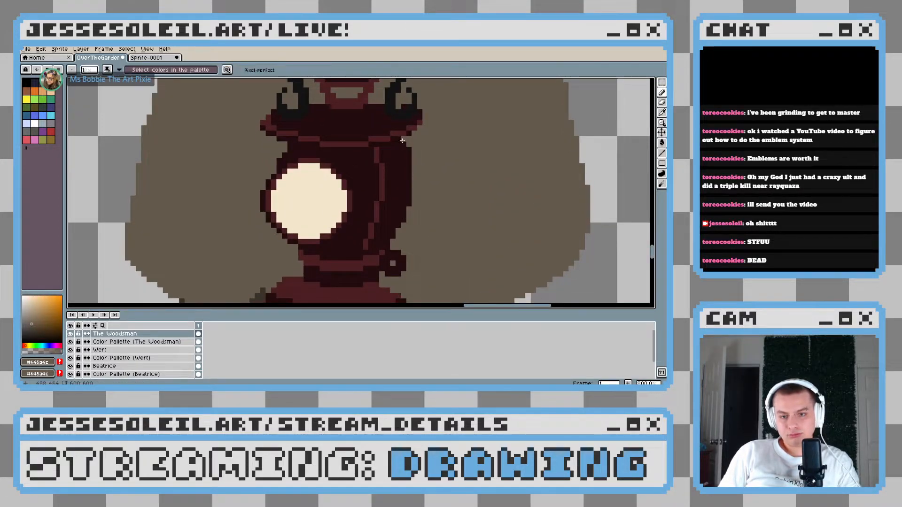
pyautogui.scroll(-4, 429, 158)
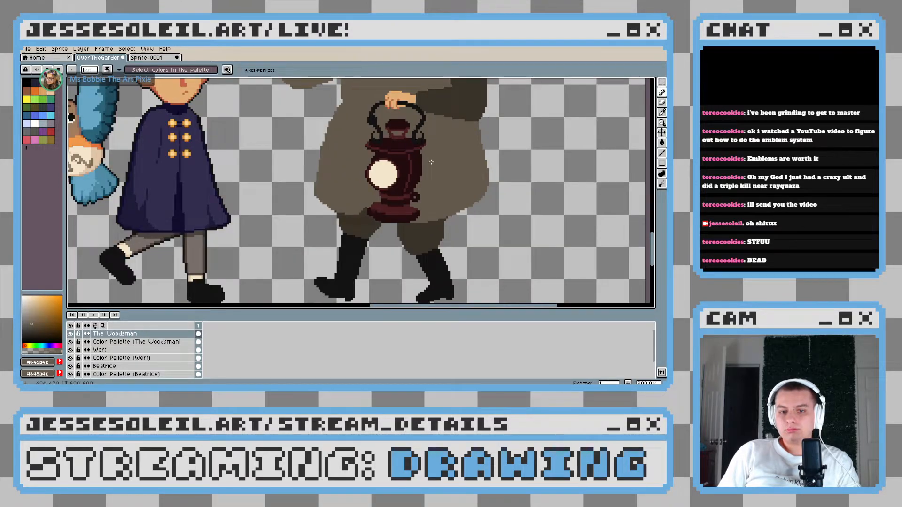
pyautogui.scroll(-1, 431, 162)
pyautogui.scroll(4, 409, 172)
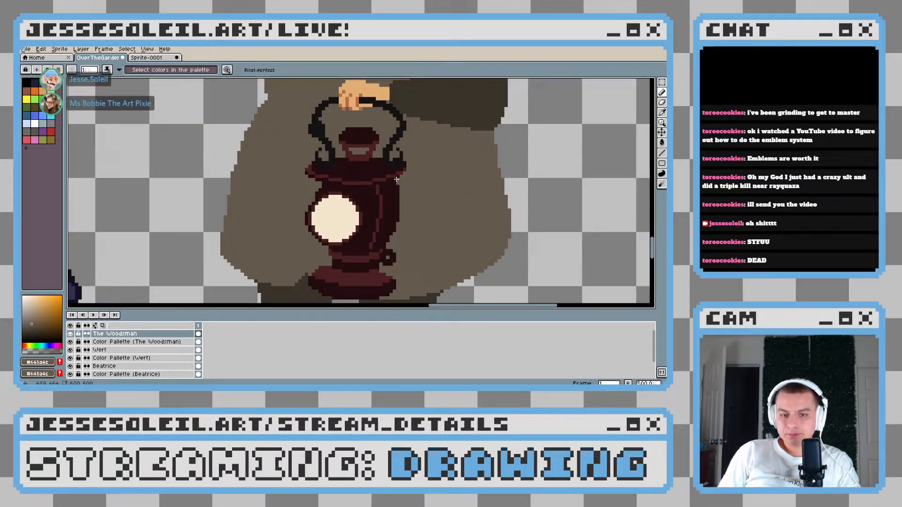
# Try dotting lighter-red pixels along the lower inside edge of the cream lens
pyautogui.scroll(2, 396, 179)
pyautogui.moveTo(407, 213); pyautogui.dragTo(418, 179)
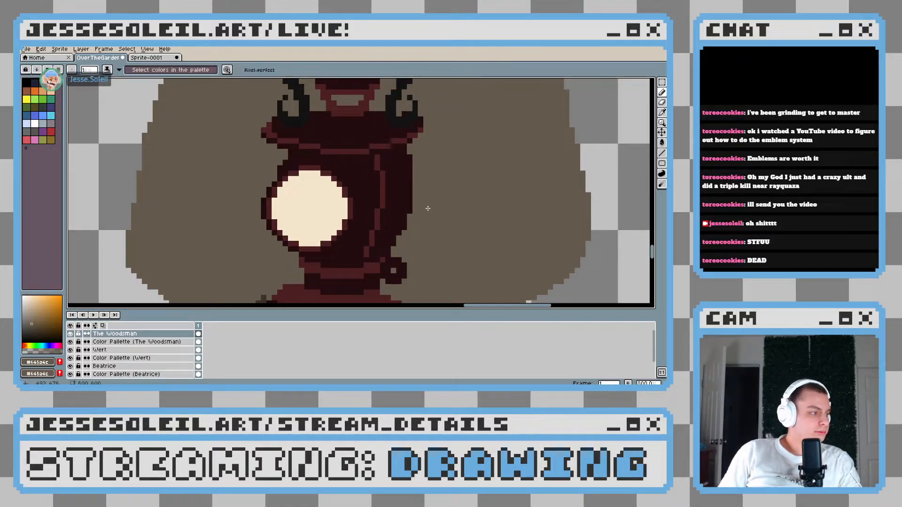
pyautogui.moveTo(344, 240); pyautogui.dragTo(356, 203)
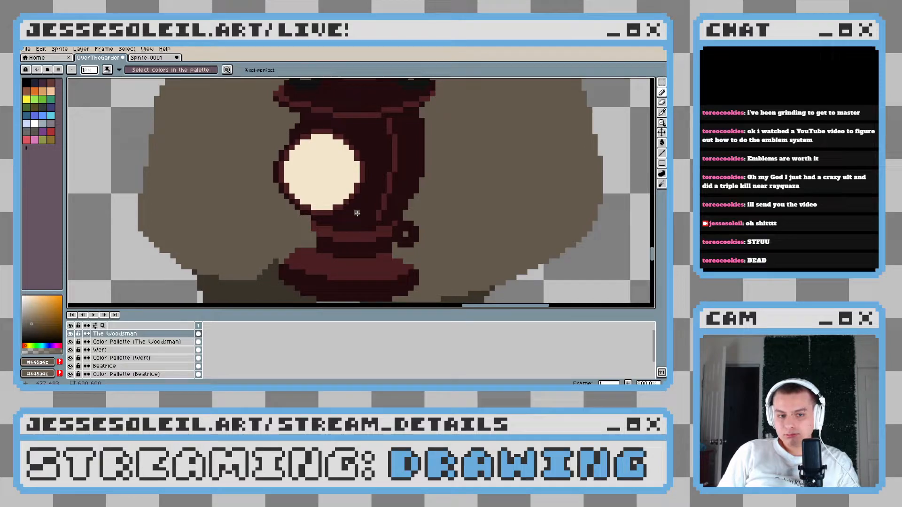
pyautogui.scroll(1, 357, 213)
pyautogui.scroll(-2, 356, 212)
pyautogui.scroll(2, 356, 212)
pyautogui.scroll(2, 312, 211)
pyautogui.keyDown('alt'); pyautogui.click(305, 213); pyautogui.keyUp('alt')
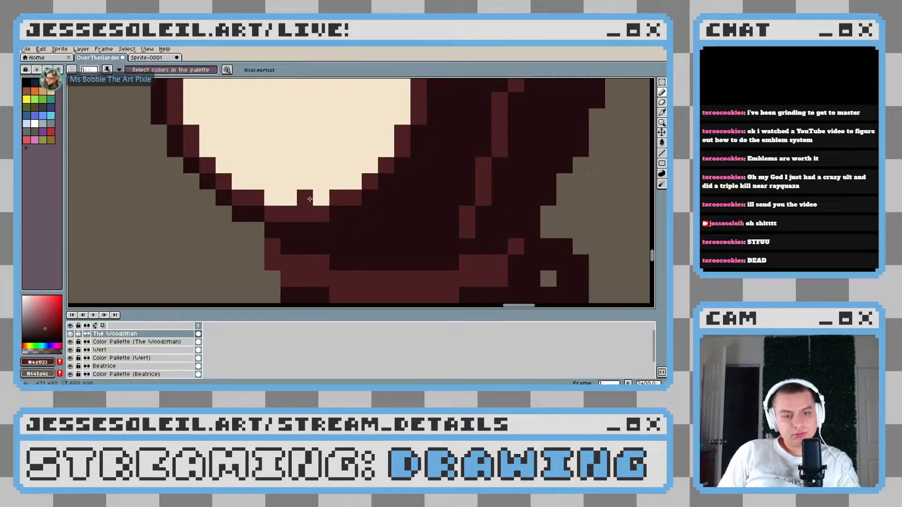
pyautogui.moveTo(310, 199); pyautogui.dragTo(302, 222)
pyautogui.click(264, 206)
pyautogui.click(281, 221)
pyautogui.click(313, 222)
pyautogui.click(329, 205)
pyautogui.scroll(-1, 383, 212)
pyautogui.scroll(-5, 383, 212)
pyautogui.scroll(4, 386, 214)
pyautogui.hotkey('ctrl', 'z')
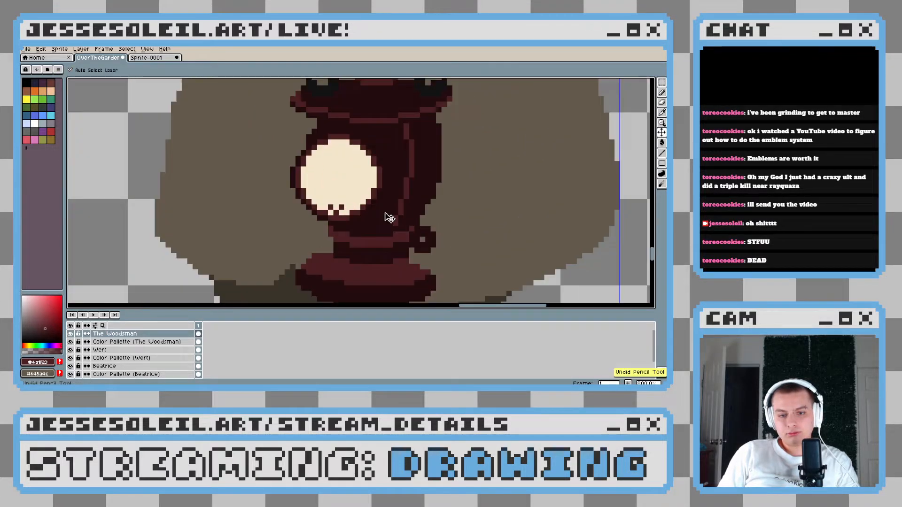
pyautogui.hotkey('ctrl', 'z')
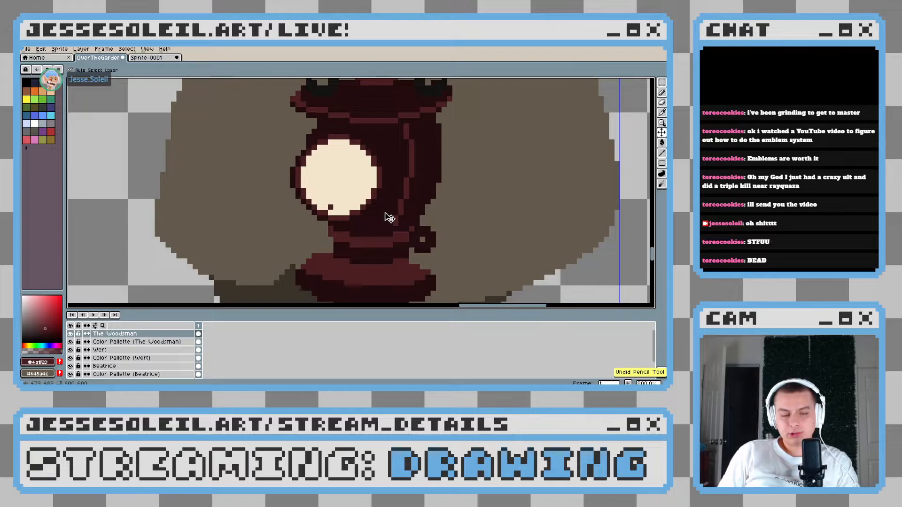
pyautogui.hotkey('ctrl', 'z')
# Sample the darker red and touch up the lantern's body just below the lens
pyautogui.scroll(1, 389, 218)
pyautogui.keyDown('alt'); pyautogui.click(331, 202); pyautogui.keyUp('alt')
pyautogui.moveTo(332, 248); pyautogui.dragTo(337, 195)
pyautogui.scroll(-3, 353, 181)
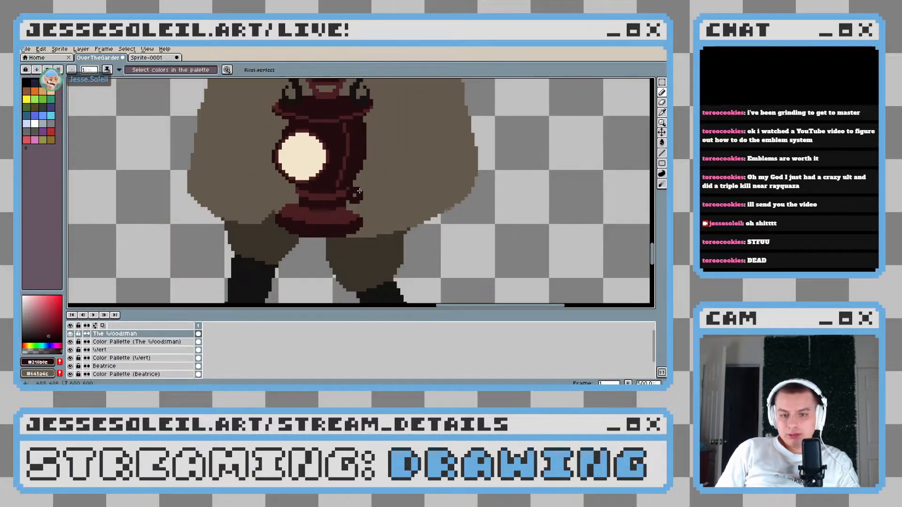
pyautogui.scroll(1, 359, 191)
pyautogui.scroll(-3, 376, 212)
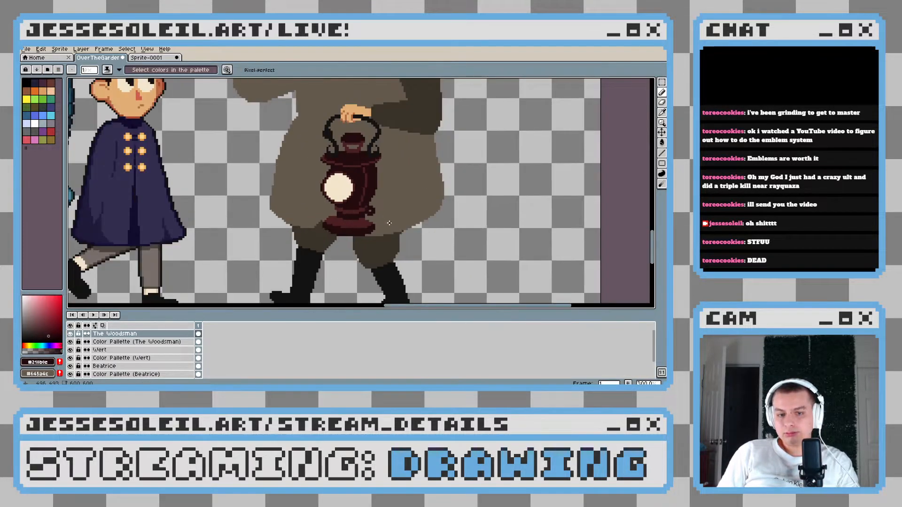
pyautogui.scroll(-3, 389, 223)
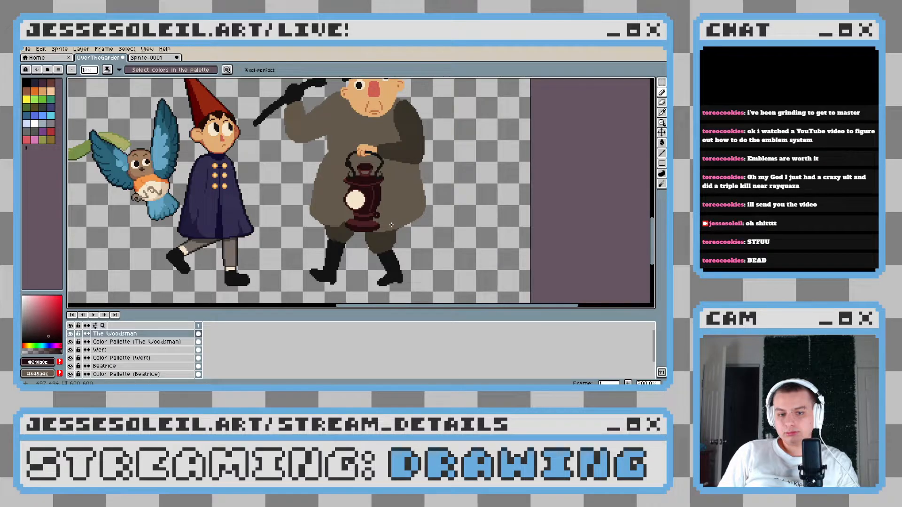
# Trim the lower edge of the lantern's base by one pixel row, restoring the trousers' and coat's browns around it
pyautogui.scroll(6, 391, 225)
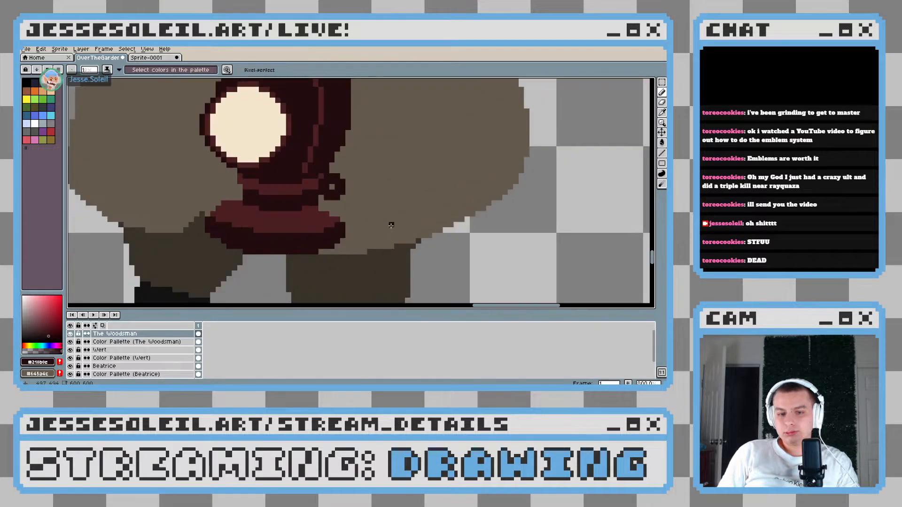
pyautogui.moveTo(147, 228); pyautogui.dragTo(173, 218)
pyautogui.keyDown('alt'); pyautogui.click(174, 218); pyautogui.keyUp('alt')
pyautogui.moveTo(182, 212); pyautogui.dragTo(203, 230)
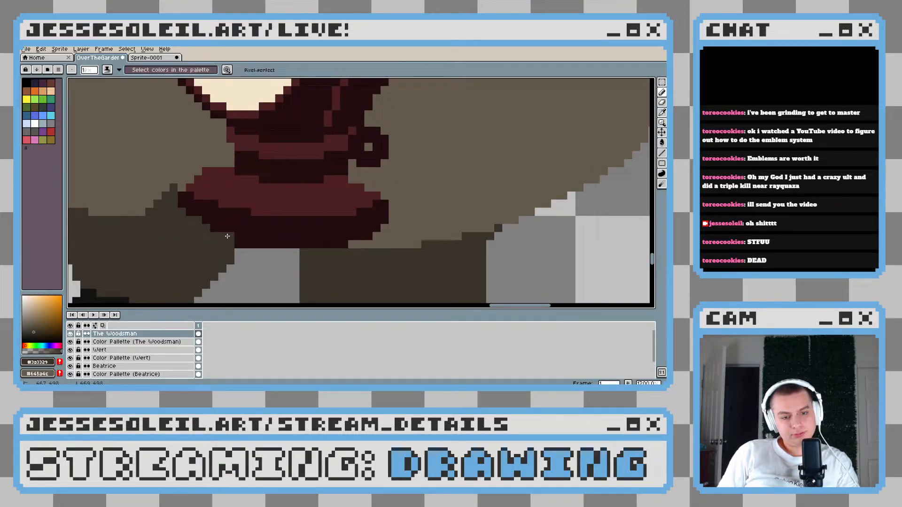
pyautogui.moveTo(227, 236); pyautogui.dragTo(306, 252)
pyautogui.keyDown('alt'); pyautogui.click(356, 241); pyautogui.keyUp('alt')
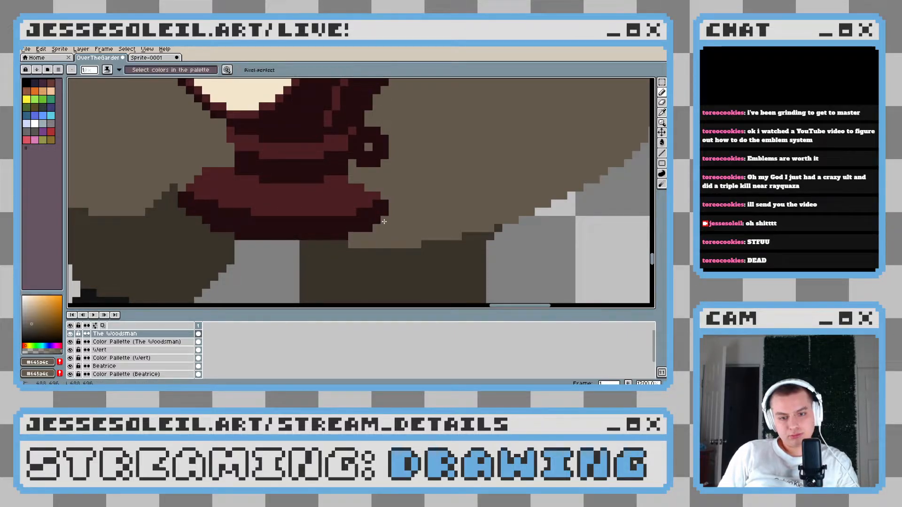
pyautogui.scroll(-8, 388, 217)
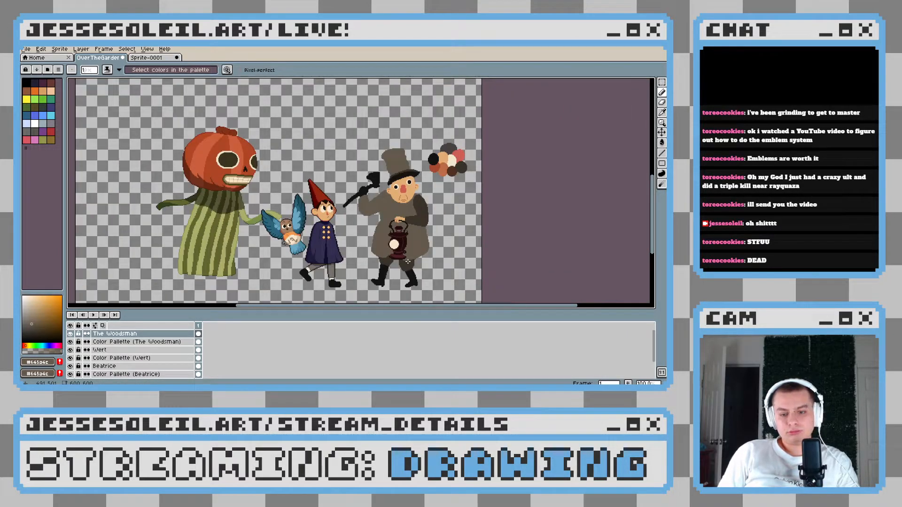
# Sample the dark red, darken it to near black and try marking the dark band of the lantern's neck
pyautogui.scroll(10, 408, 261)
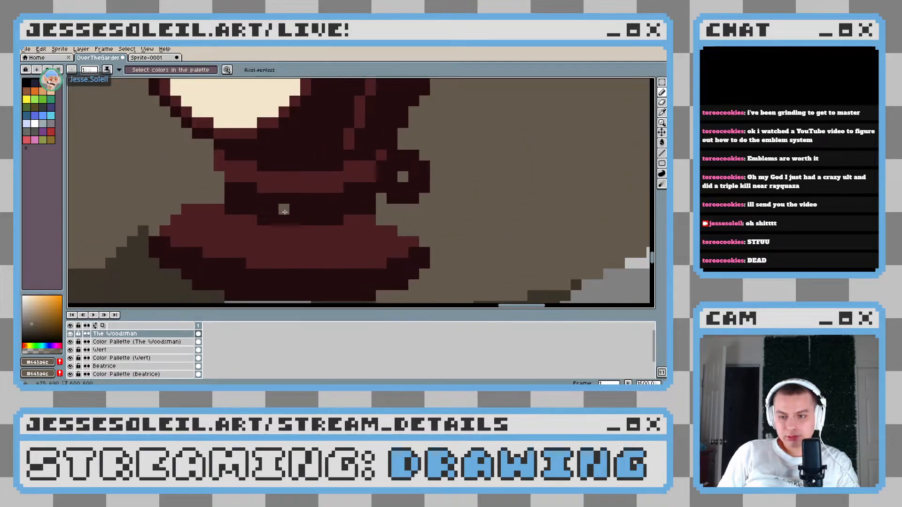
pyautogui.keyDown('alt'); pyautogui.click(282, 211); pyautogui.keyUp('alt')
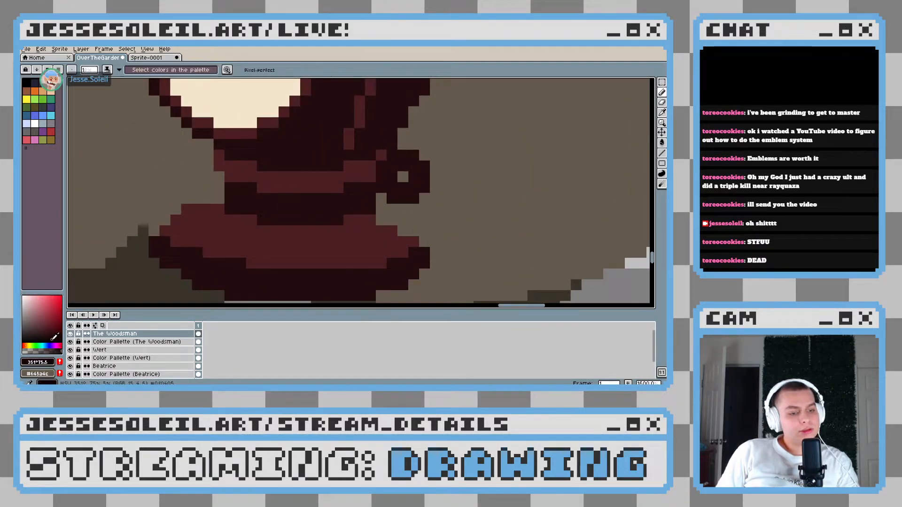
pyautogui.moveTo(54, 338); pyautogui.dragTo(76, 348)
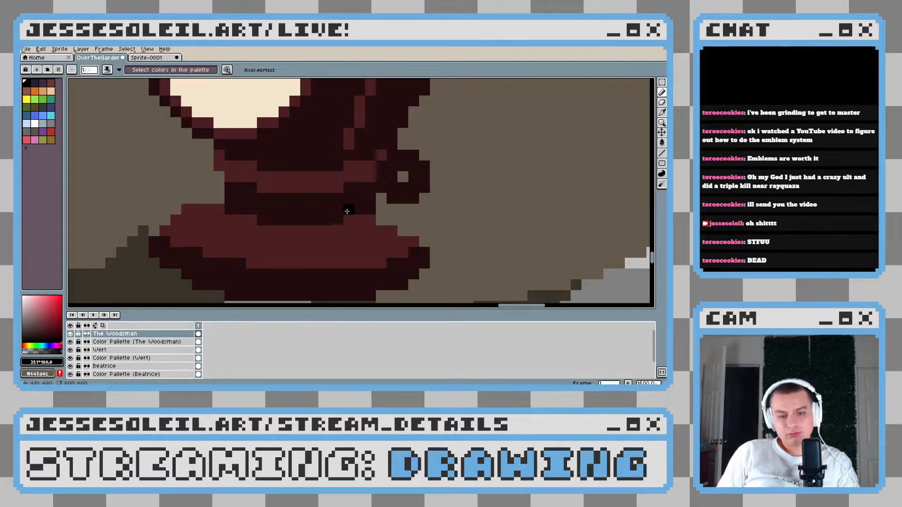
pyautogui.scroll(-6, 350, 209)
pyautogui.scroll(6, 357, 209)
pyautogui.moveTo(334, 197); pyautogui.dragTo(345, 221)
# Mix a slightly lighter dark red, #301013, and fill the dark areas of the lantern with it
pyautogui.click(298, 202)
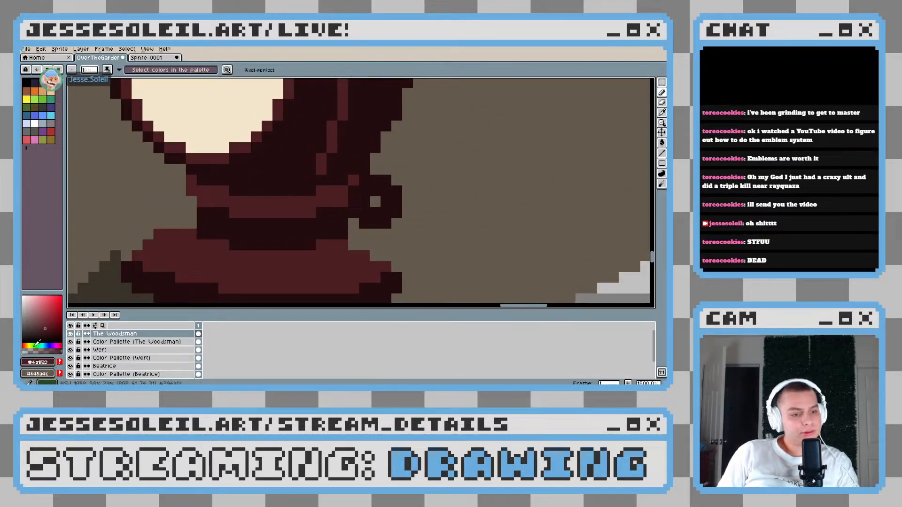
pyautogui.press('g')
pyautogui.click(284, 196)
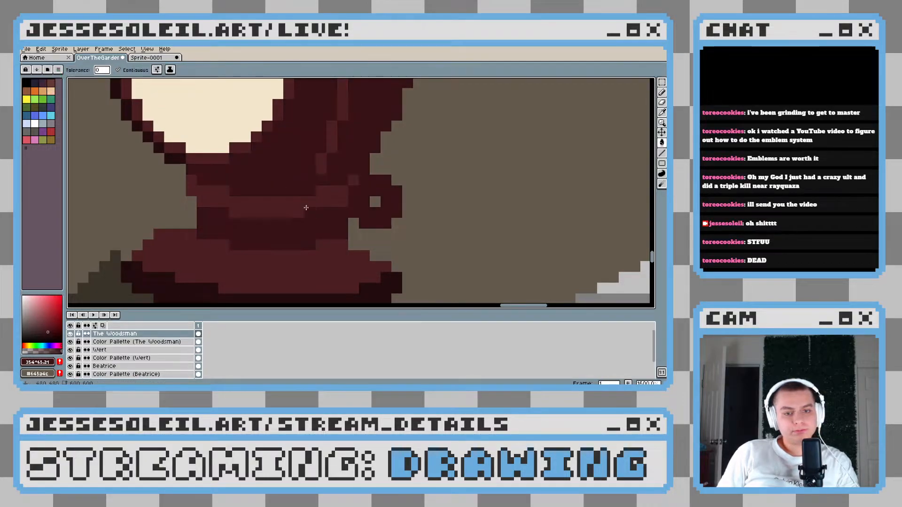
pyautogui.scroll(-3, 344, 230)
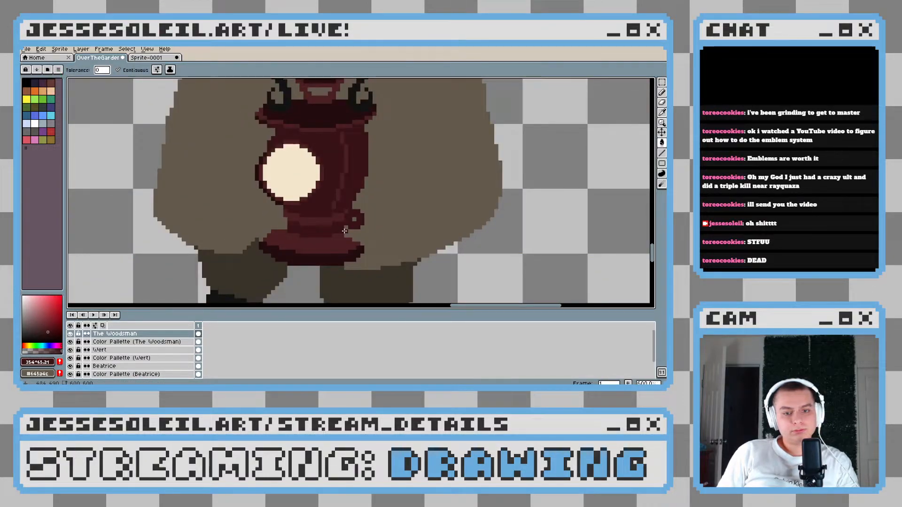
pyautogui.hotkey('ctrl', 'z')
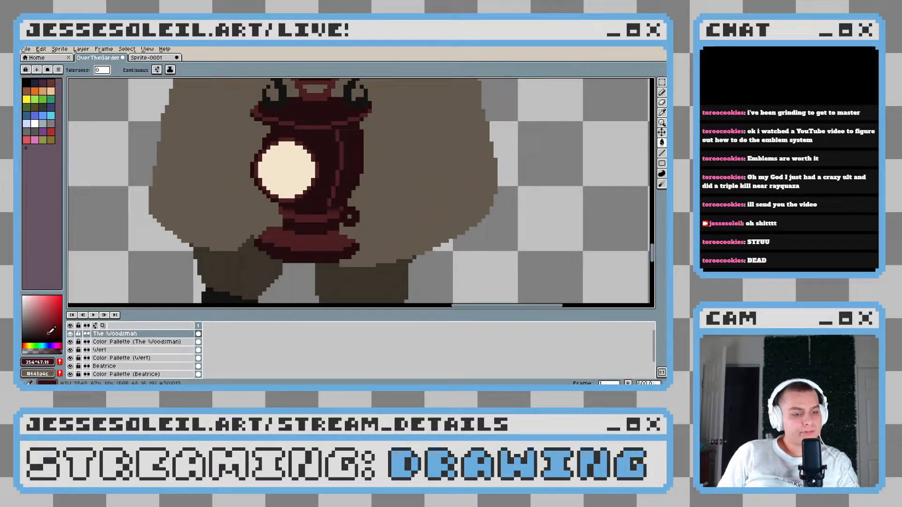
pyautogui.scroll(-2, 347, 207)
pyautogui.scroll(2, 347, 206)
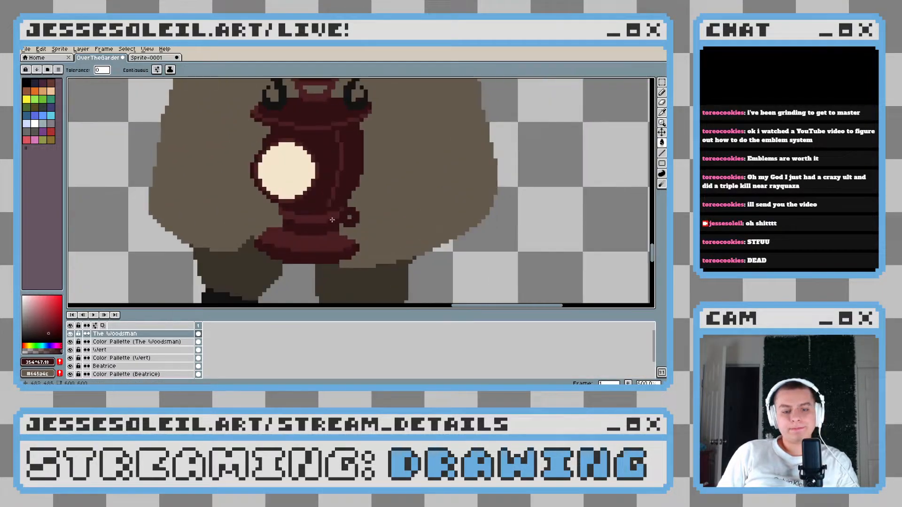
# Try dotting four single near-black pixels across the dark band of the lantern's neck
pyautogui.click(51, 337)
pyautogui.press('b')
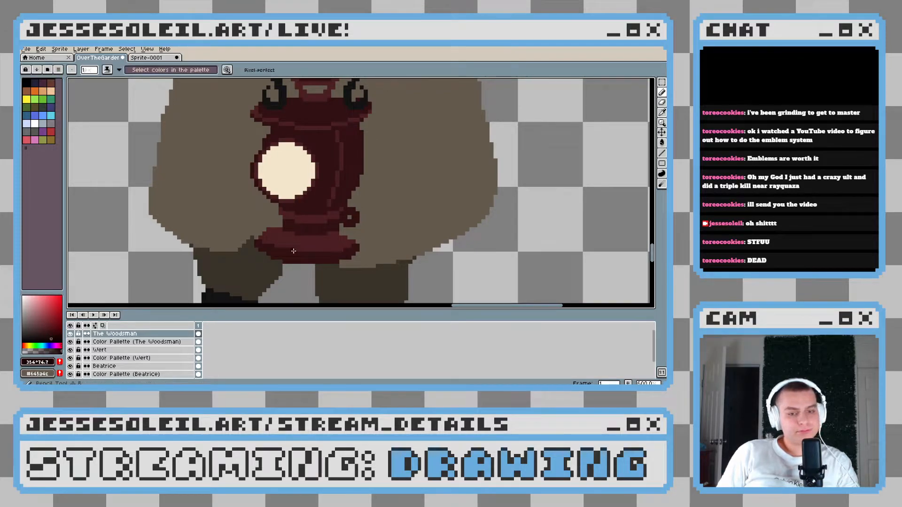
pyautogui.scroll(4, 298, 207)
pyautogui.click(298, 207)
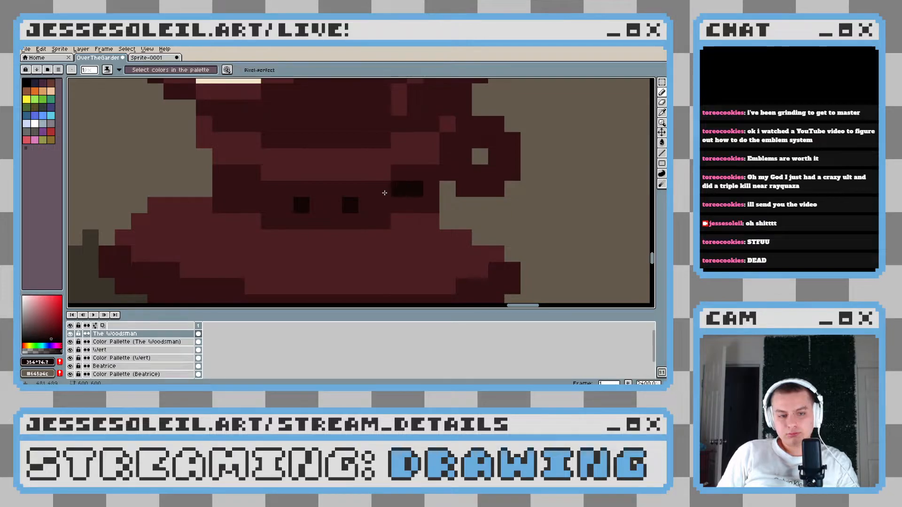
pyautogui.scroll(-4, 414, 246)
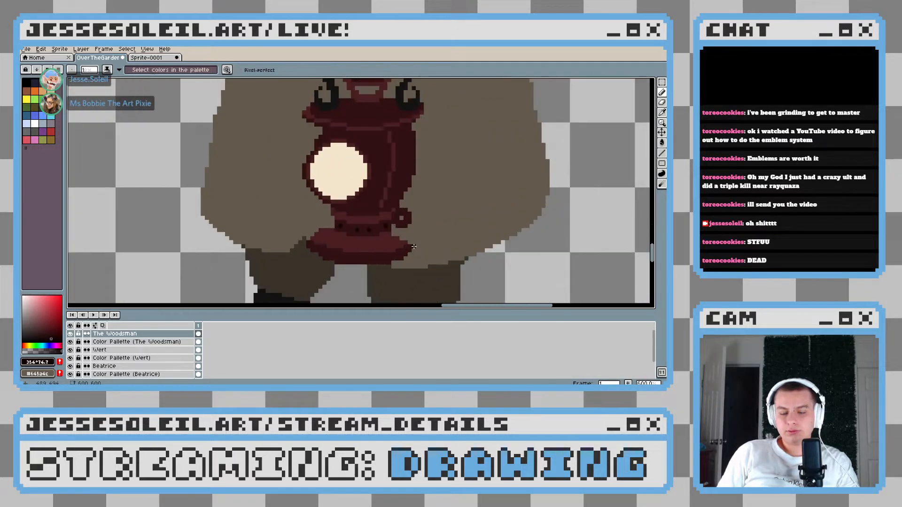
pyautogui.moveTo(417, 246); pyautogui.dragTo(400, 247)
pyautogui.scroll(3, 399, 246)
pyautogui.press('ctrl')
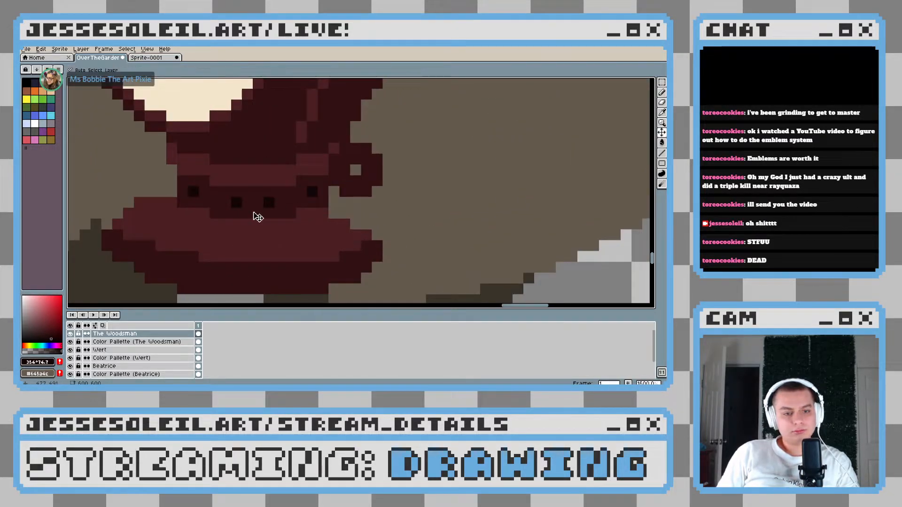
# Sample the dark red #301013 and extend the lantern's neck one pixel row down into the base
pyautogui.scroll(4, 212, 207)
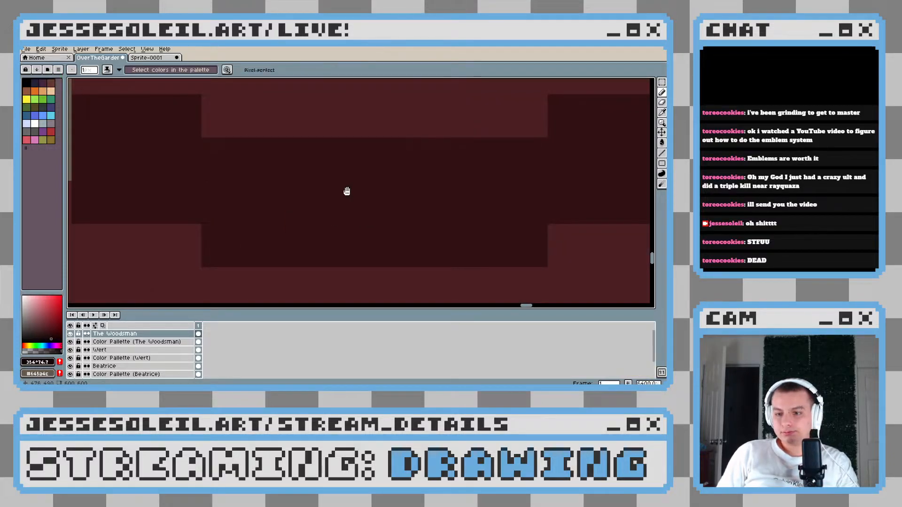
pyautogui.scroll(-4, 346, 191)
pyautogui.scroll(-2, 332, 225)
pyautogui.scroll(2, 306, 225)
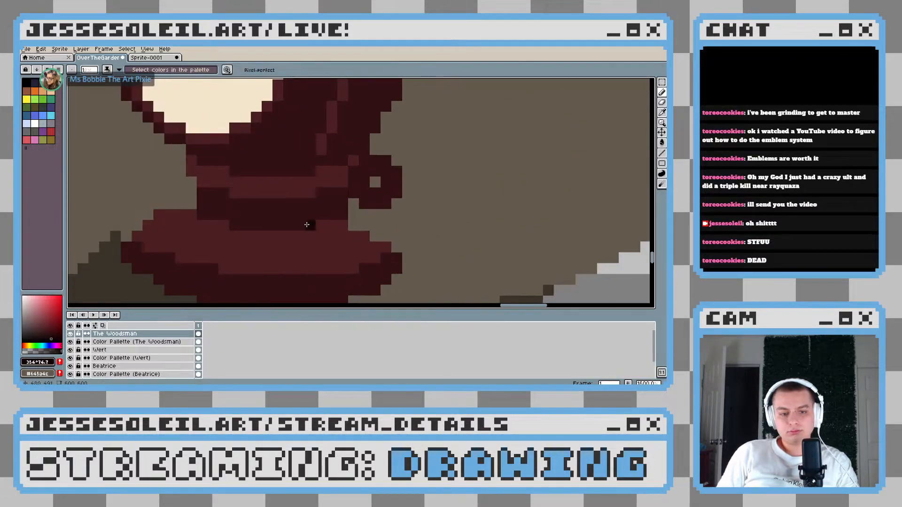
pyautogui.moveTo(221, 203)
pyautogui.mouseDown()
pyautogui.moveTo(272, 197)
pyautogui.moveTo(261, 206)
pyautogui.mouseUp()
pyautogui.press('alt')
pyautogui.keyDown('alt'); pyautogui.click(264, 195); pyautogui.keyUp('alt')
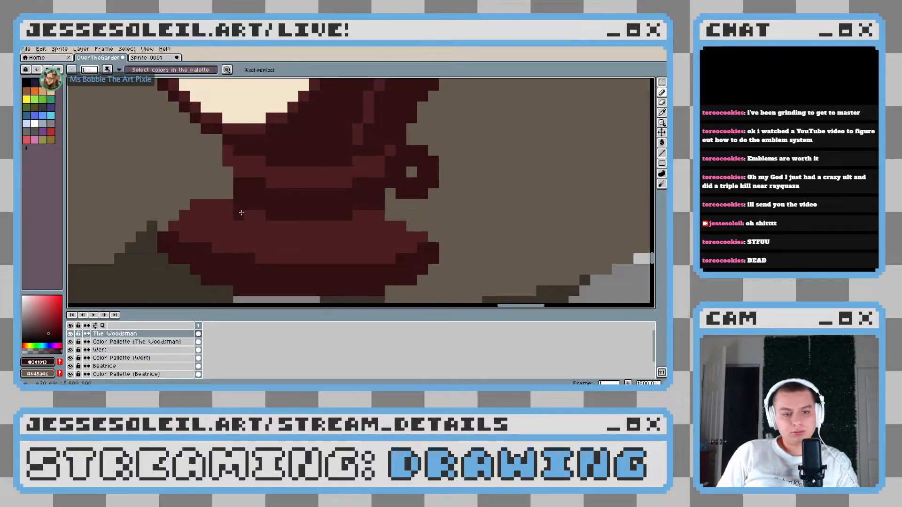
pyautogui.moveTo(243, 212); pyautogui.dragTo(262, 216)
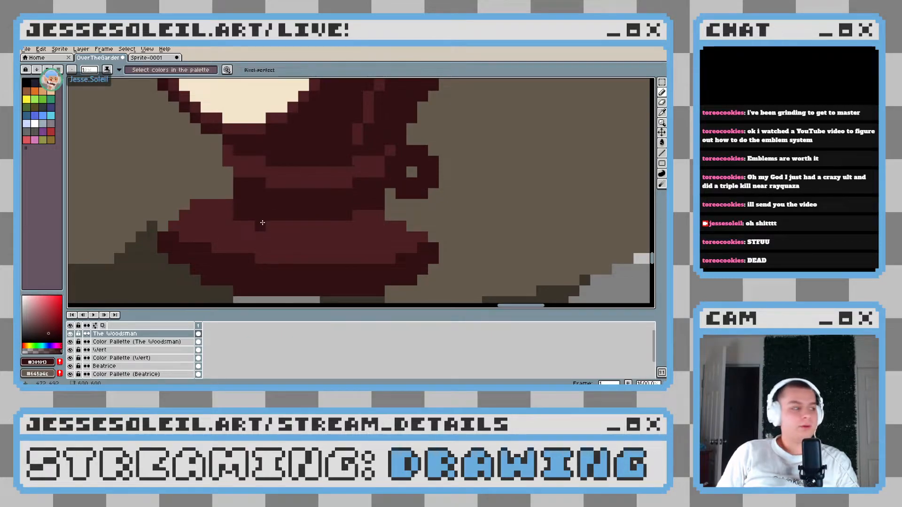
pyautogui.moveTo(262, 223)
pyautogui.mouseDown()
pyautogui.moveTo(343, 226)
pyautogui.moveTo(377, 216)
pyautogui.mouseUp()
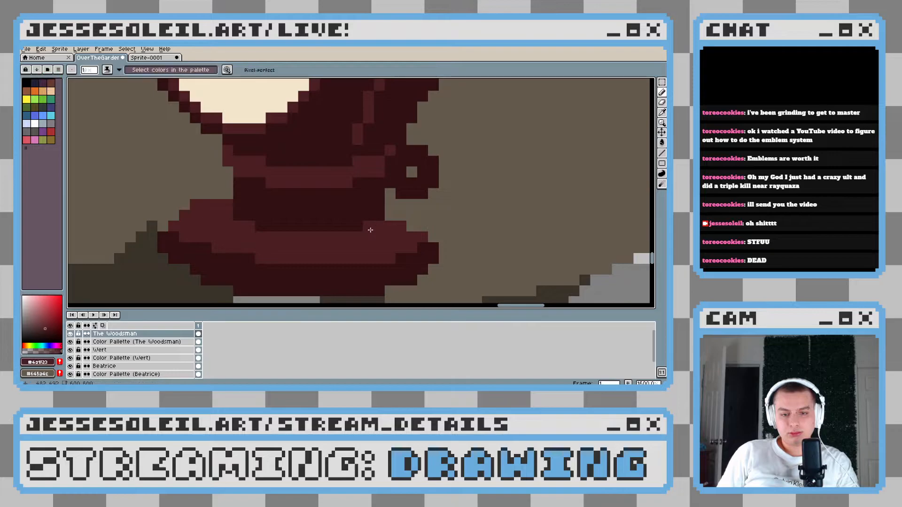
# Mix a near-black red from the lantern's dark red and paint two 2×2-pixel holes side by side on the neck
pyautogui.scroll(-7, 381, 226)
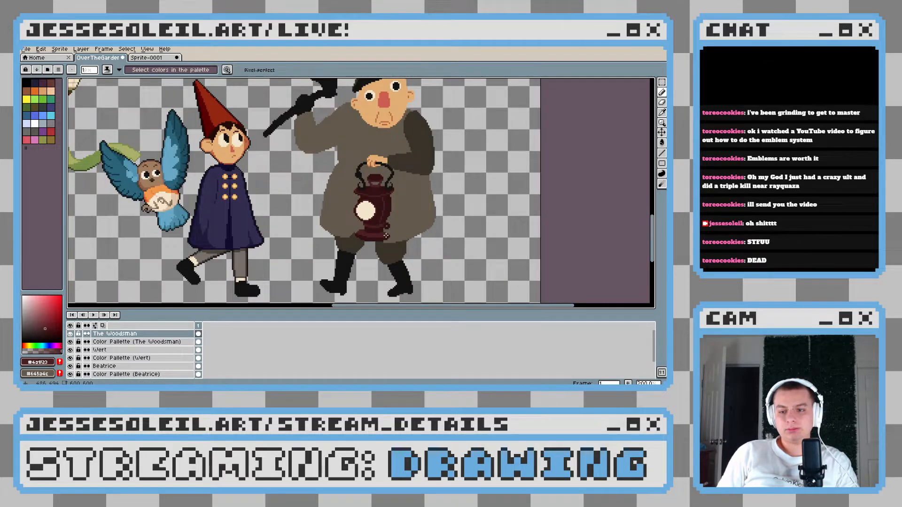
pyautogui.scroll(7, 386, 236)
pyautogui.press('x')
pyautogui.press('i')
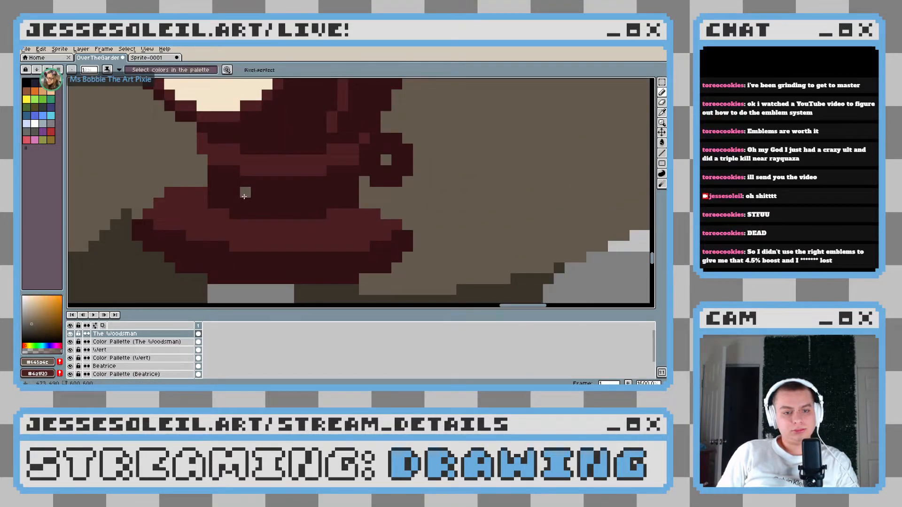
pyautogui.click(201, 245)
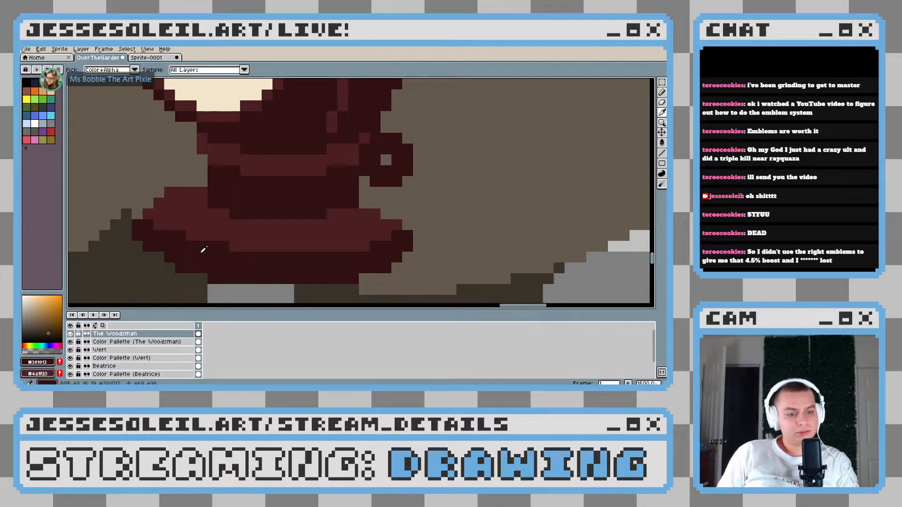
pyautogui.press('b')
pyautogui.scroll(1, 232, 185)
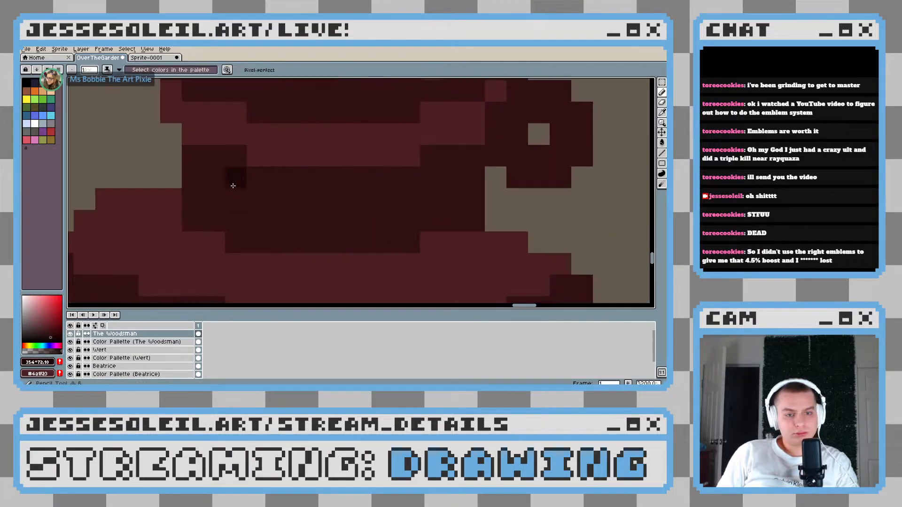
pyautogui.moveTo(242, 195); pyautogui.dragTo(244, 216)
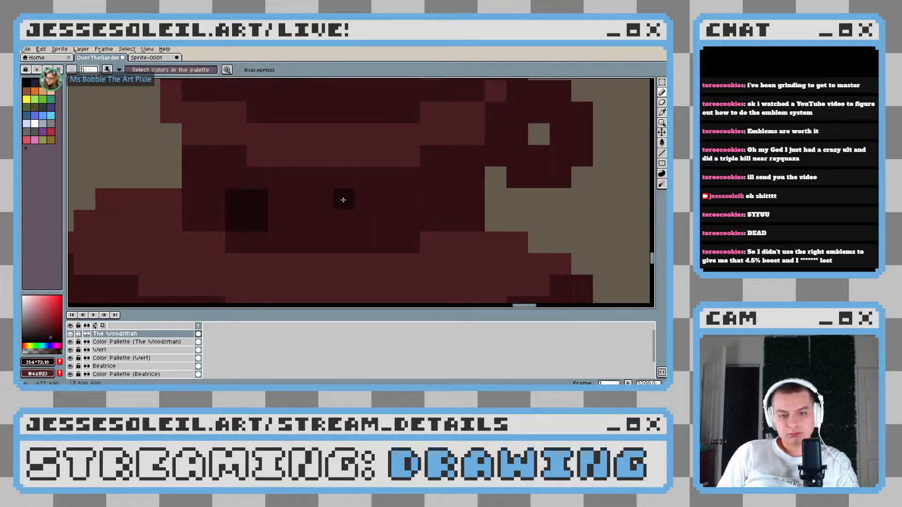
pyautogui.moveTo(343, 198); pyautogui.dragTo(322, 191)
pyautogui.hotkey('ctrl', 'z')
pyautogui.click(236, 189)
pyautogui.moveTo(236, 190)
pyautogui.mouseDown()
pyautogui.moveTo(258, 198)
pyautogui.moveTo(256, 212)
pyautogui.moveTo(235, 214)
pyautogui.mouseUp()
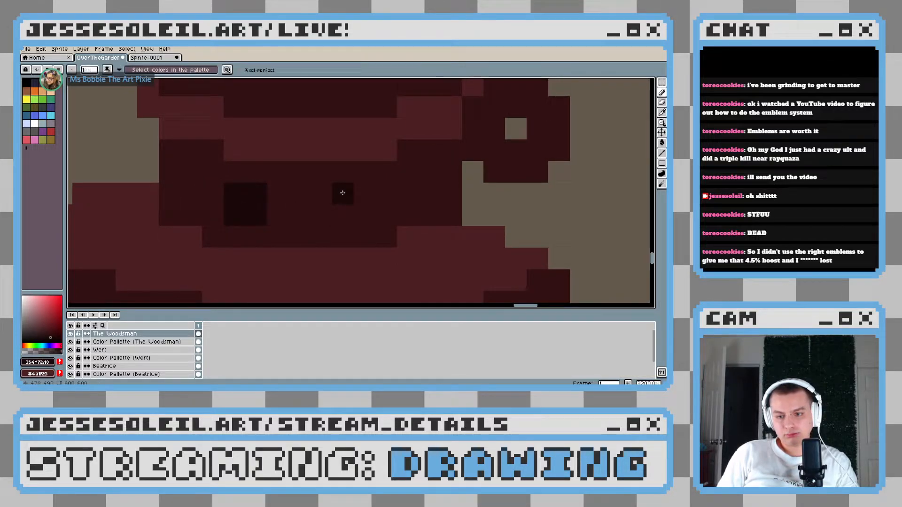
pyautogui.scroll(-4, 432, 221)
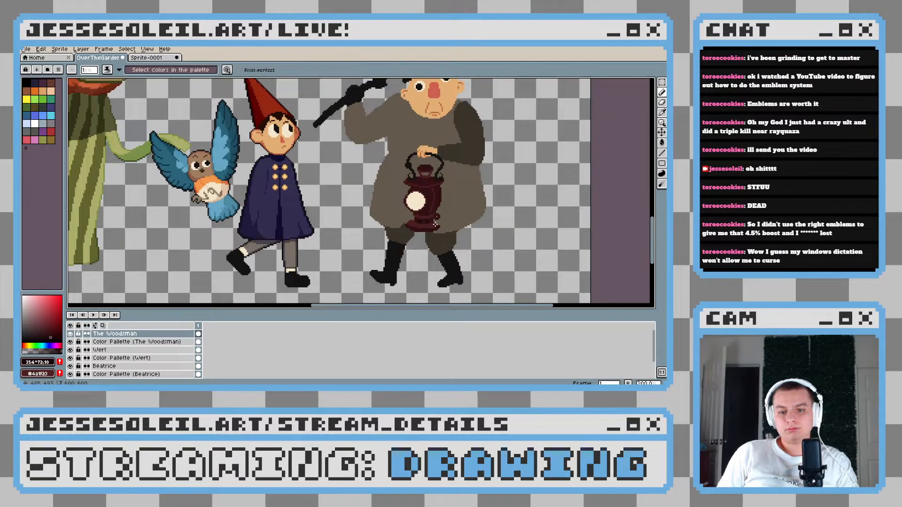
# Trim the upper left corner and the right tip of the lantern's base with the coat's brown
pyautogui.scroll(5, 434, 226)
pyautogui.moveTo(393, 218); pyautogui.dragTo(354, 217)
pyautogui.scroll(2, 292, 193)
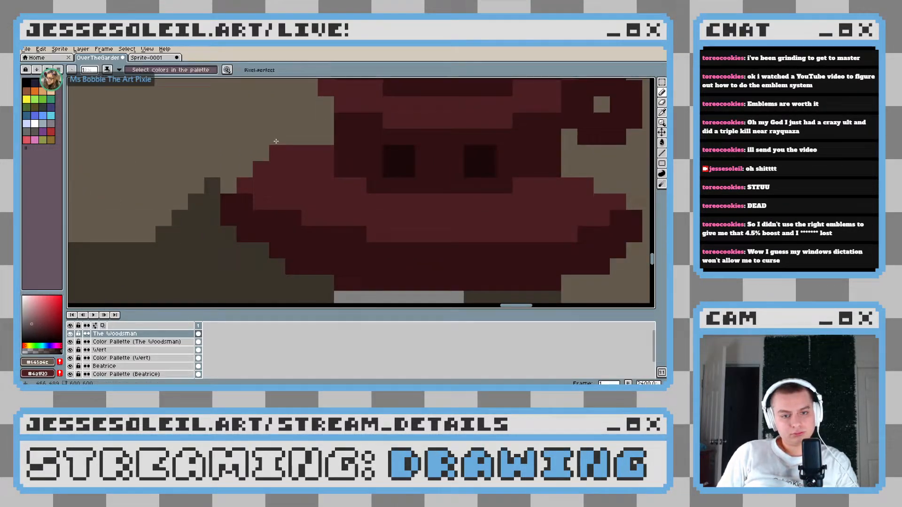
pyautogui.click(277, 147)
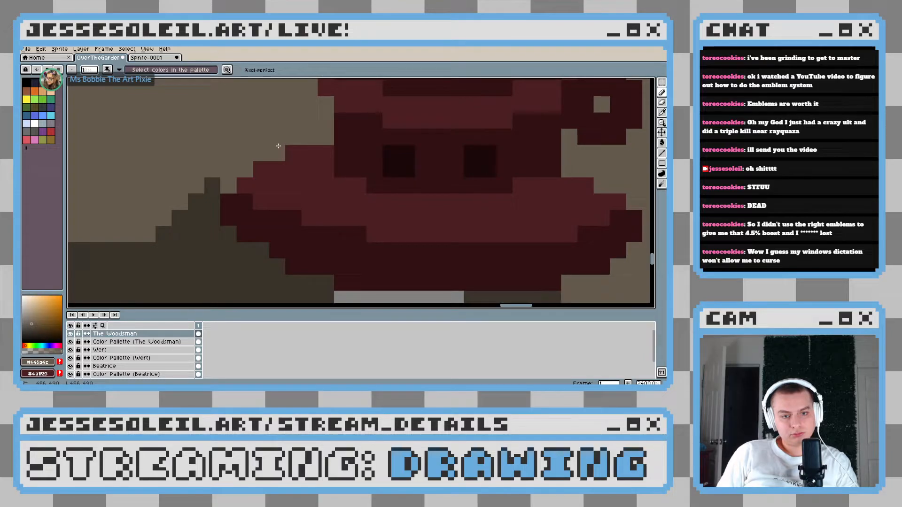
pyautogui.scroll(-8, 278, 146)
pyautogui.scroll(7, 400, 216)
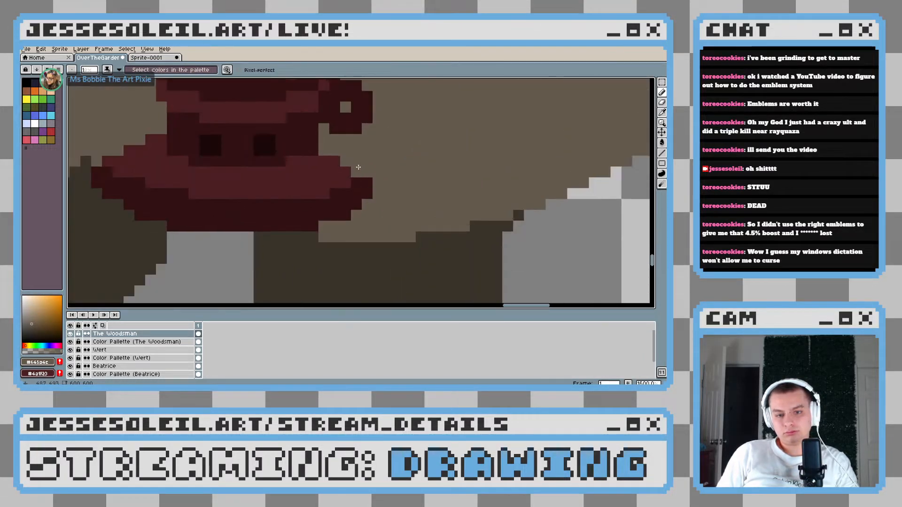
pyautogui.moveTo(358, 167)
pyautogui.mouseDown()
pyautogui.moveTo(371, 194)
pyautogui.moveTo(406, 225)
pyautogui.mouseUp()
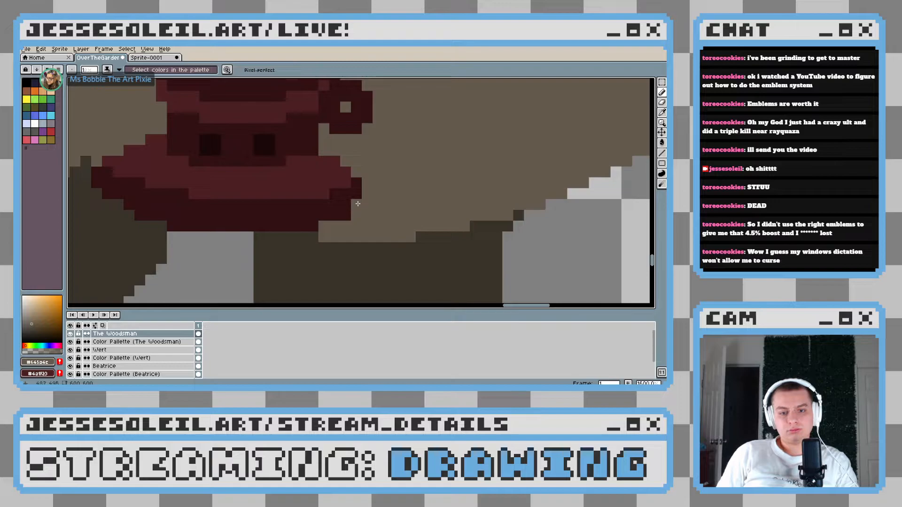
# Sample the trousers' dark brown #3a3329 and trim the leftmost pixel column off the lantern's base
pyautogui.scroll(-8, 351, 223)
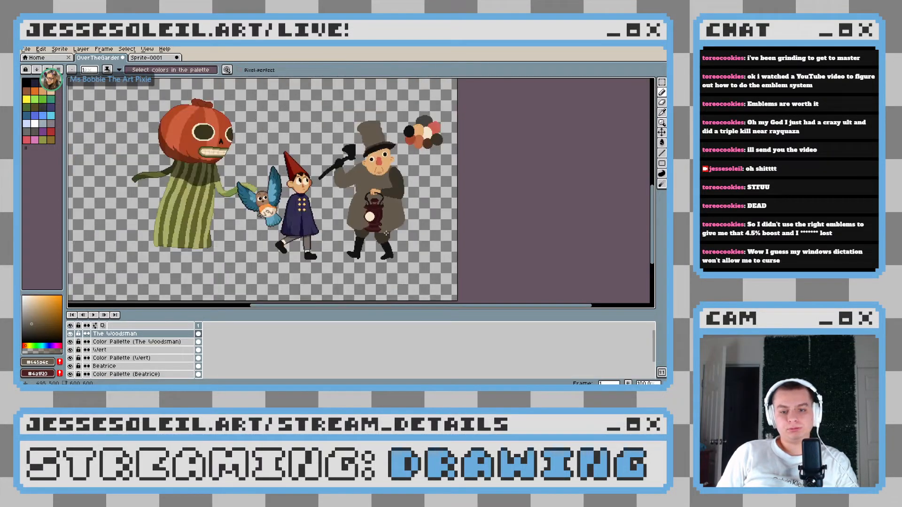
pyautogui.scroll(9, 404, 226)
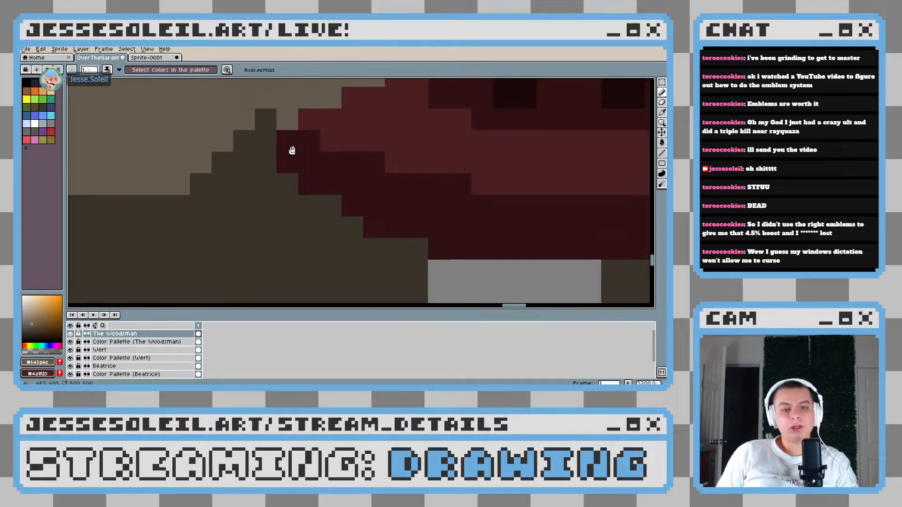
pyautogui.scroll(-6, 314, 225)
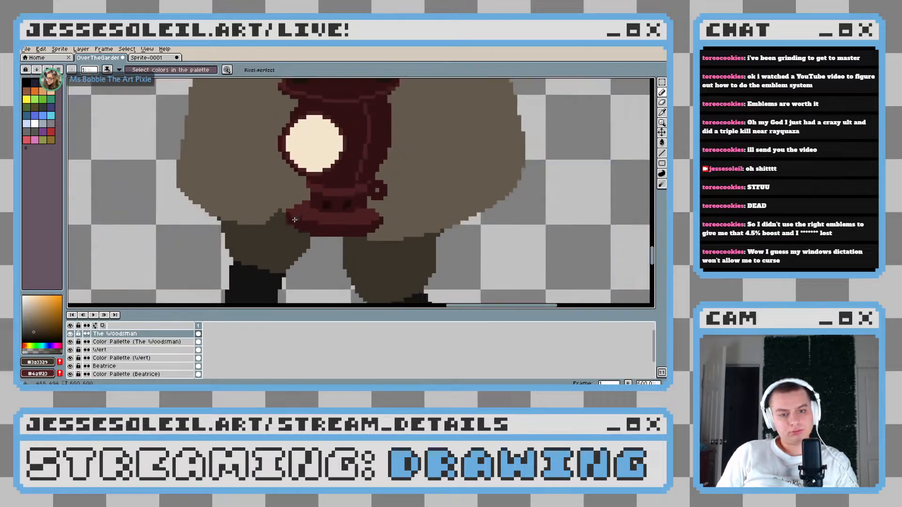
pyautogui.scroll(-4, 313, 225)
pyautogui.scroll(6, 156, 201)
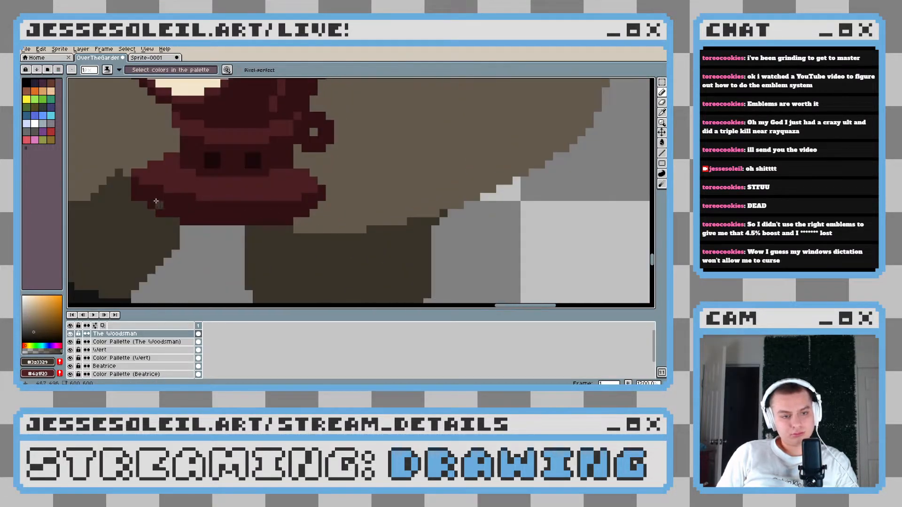
pyautogui.scroll(-3, 301, 250)
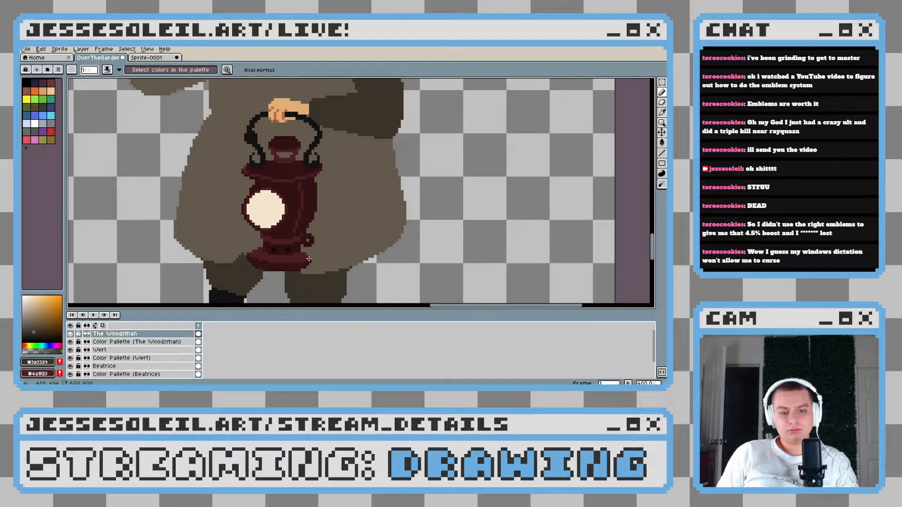
# Sample the near-black red from the neck holes and paint a one-pixel shadow around the right rim of the lantern's round glass
pyautogui.scroll(4, 301, 250)
pyautogui.press('i')
pyautogui.keyDown('alt'); pyautogui.click(299, 261); pyautogui.keyUp('alt')
pyautogui.scroll(3, 291, 207)
pyautogui.moveTo(308, 174)
pyautogui.mouseDown()
pyautogui.moveTo(258, 240)
pyautogui.moveTo(320, 224)
pyautogui.moveTo(317, 185)
pyautogui.mouseUp()
pyautogui.scroll(3, 316, 224)
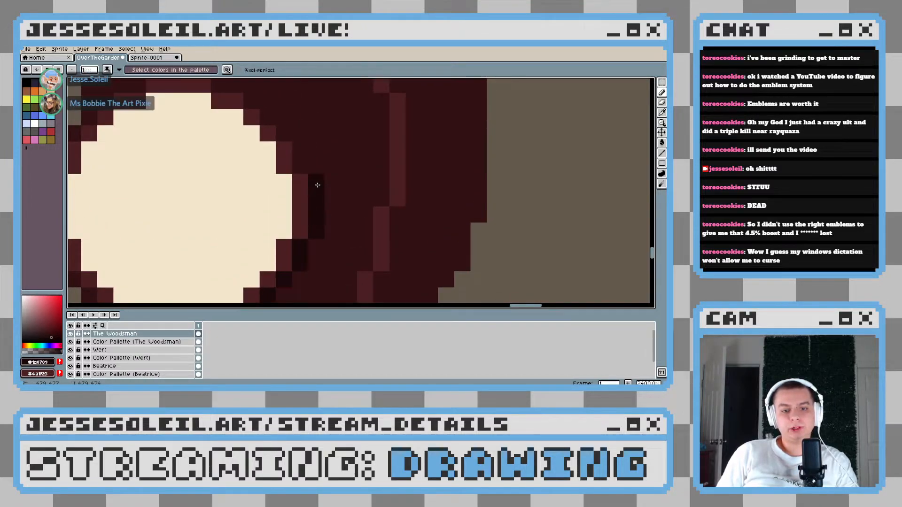
pyautogui.hotkey('ctrl', 'z')
pyautogui.moveTo(299, 153)
pyautogui.mouseDown()
pyautogui.moveTo(286, 139)
pyautogui.moveTo(299, 161)
pyautogui.moveTo(272, 124)
pyautogui.mouseUp()
pyautogui.hotkey('ctrl', 'z')
pyautogui.scroll(-5, 249, 102)
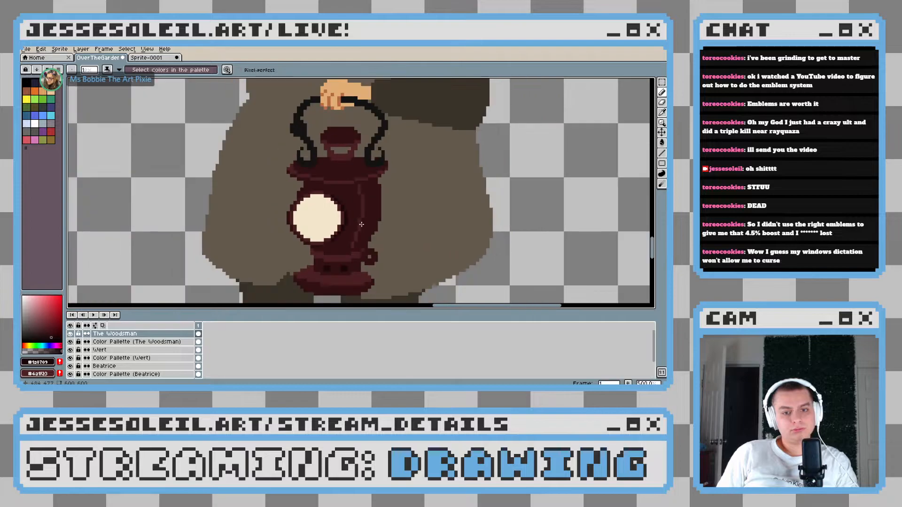
# Examine the shaded glass rim and the lantern's body up close and against the whole figure
pyautogui.scroll(3, 374, 239)
pyautogui.scroll(1, 374, 240)
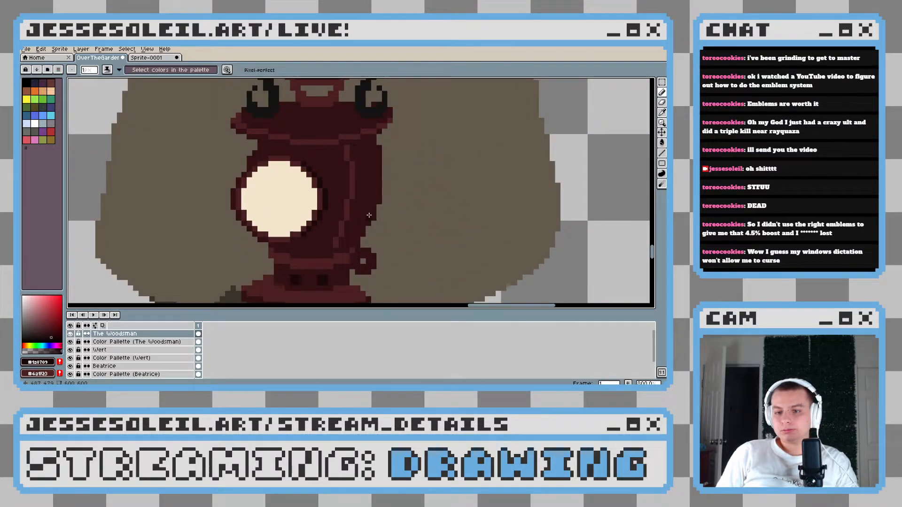
pyautogui.scroll(-4, 369, 215)
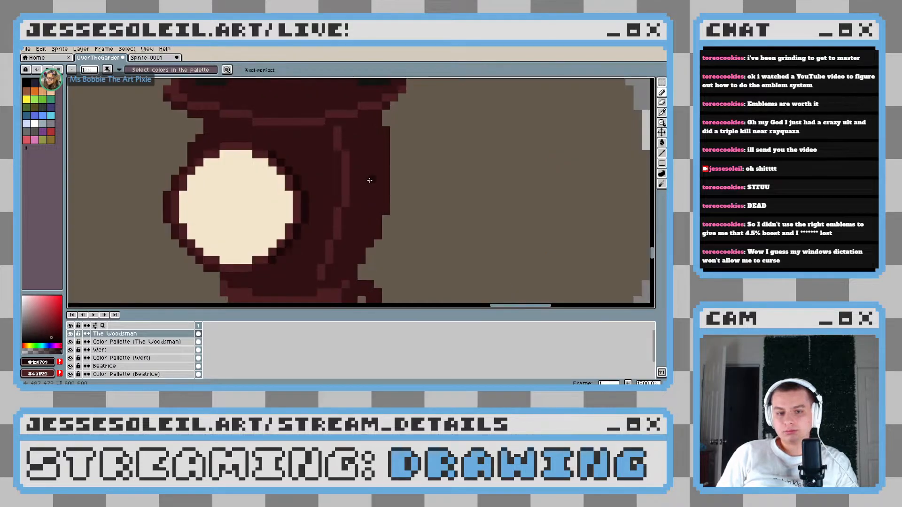
pyautogui.scroll(-2, 399, 199)
pyautogui.scroll(2, 399, 200)
pyautogui.scroll(2, 398, 199)
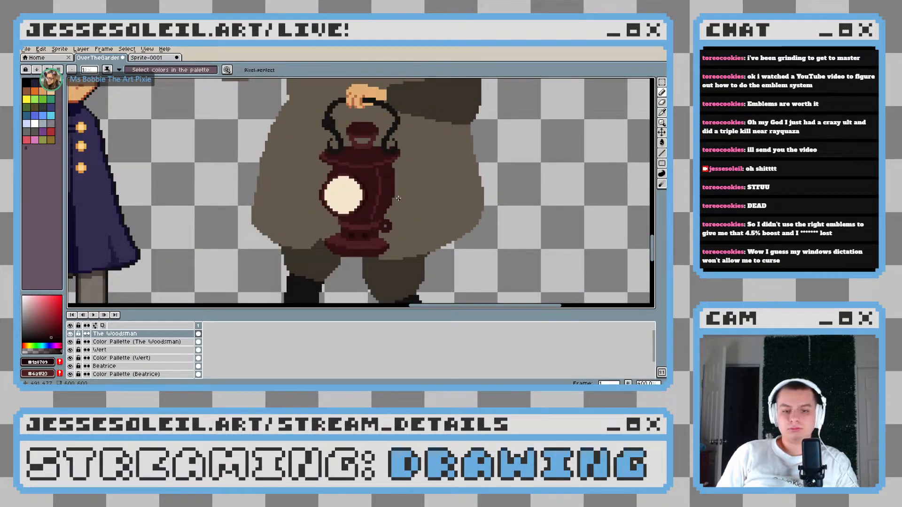
pyautogui.moveTo(398, 199); pyautogui.dragTo(396, 229)
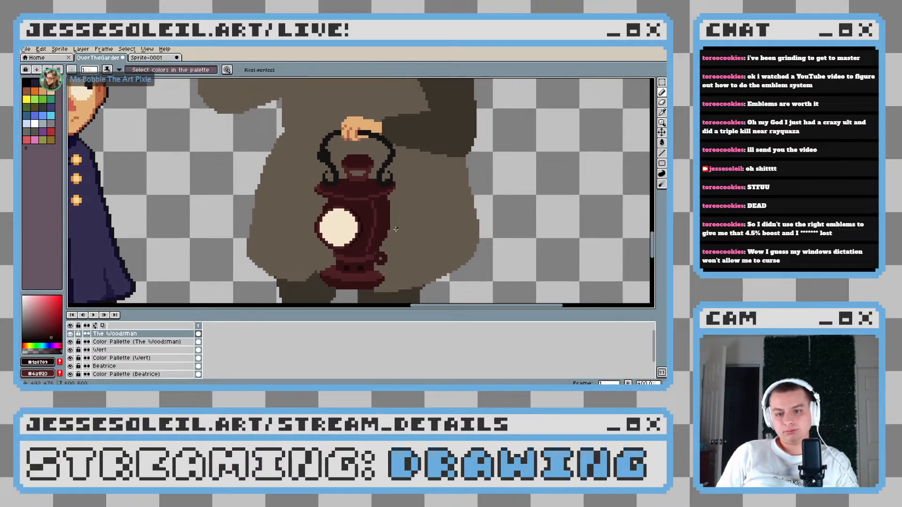
pyautogui.scroll(-2, 395, 229)
pyautogui.scroll(2, 396, 229)
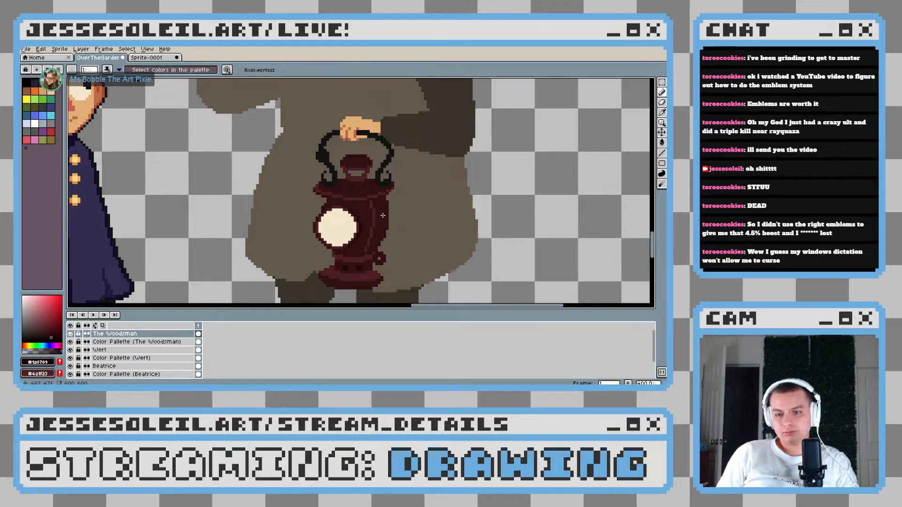
# Paint a vertical bar in the dark red #301013 down the middle of the opening beneath the lantern's cap
pyautogui.scroll(2, 324, 154)
pyautogui.hotkey('ctrl', 'z')
pyautogui.moveTo(324, 153)
pyautogui.mouseDown()
pyautogui.moveTo(318, 135)
pyautogui.moveTo(326, 136)
pyautogui.moveTo(319, 146)
pyautogui.mouseUp()
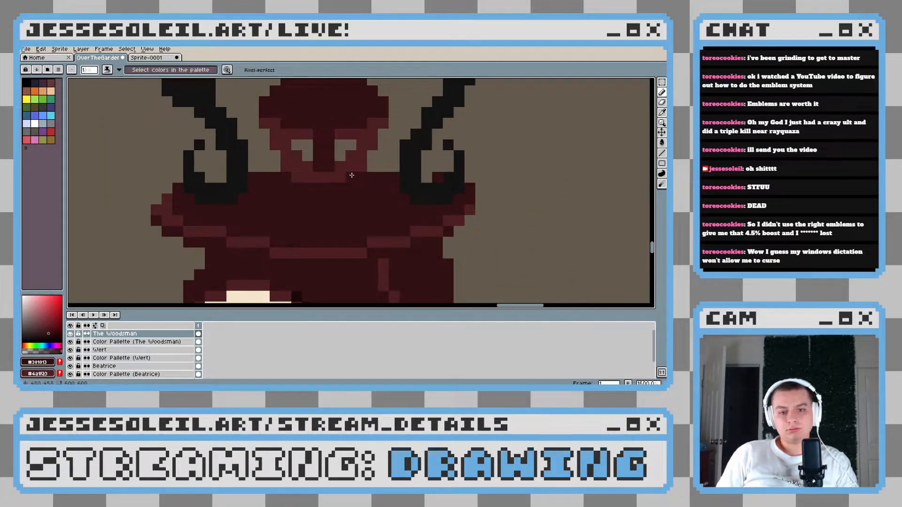
pyautogui.scroll(-4, 347, 173)
pyautogui.scroll(3, 365, 183)
pyautogui.scroll(-1, 365, 183)
pyautogui.scroll(4, 348, 164)
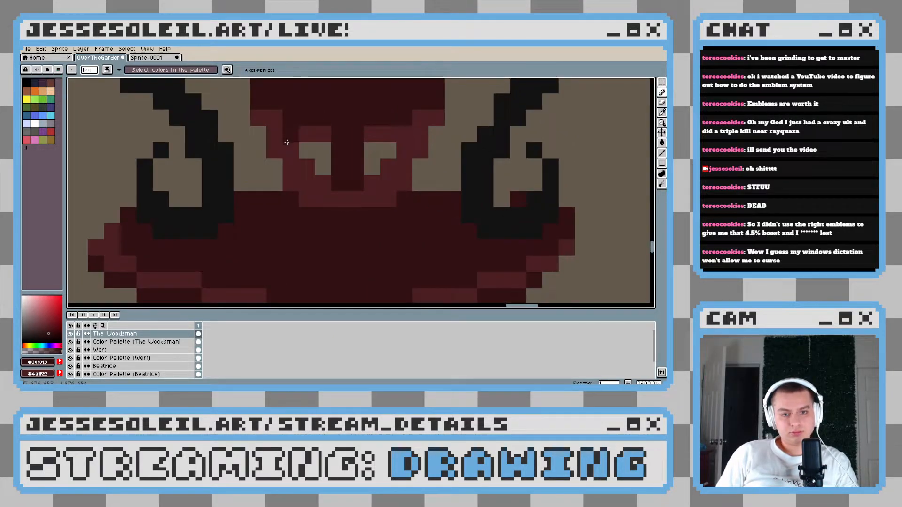
# Darken the upper outer edges of the supports beneath the lantern's cap with the dark red #301013
pyautogui.scroll(-3, 445, 197)
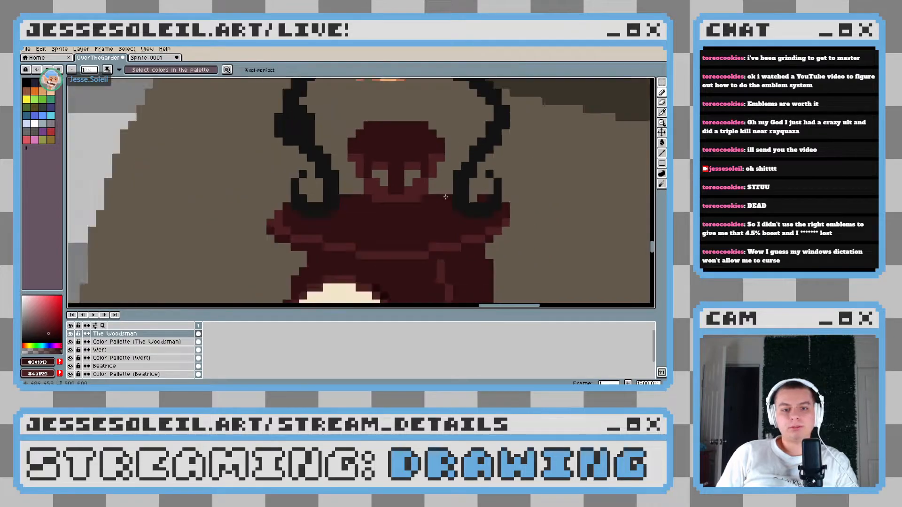
pyautogui.scroll(-6, 446, 196)
pyautogui.scroll(1, 446, 197)
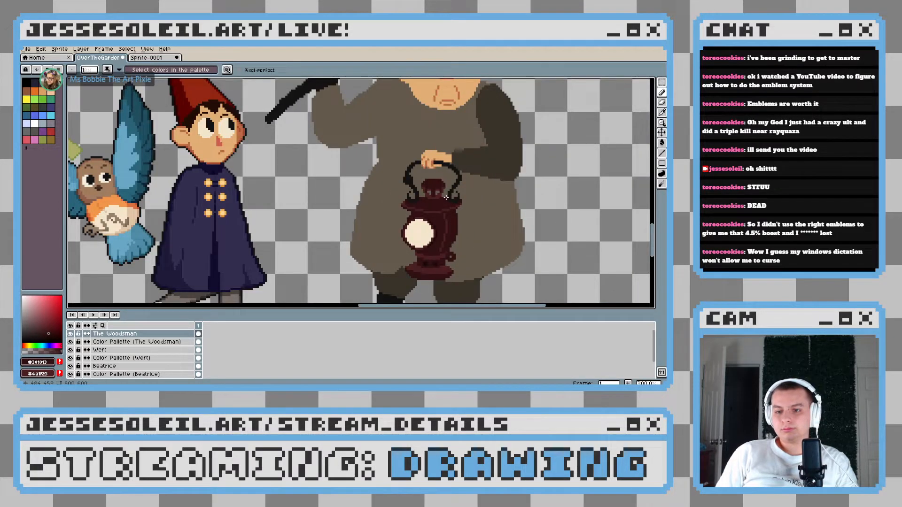
pyautogui.scroll(5, 445, 198)
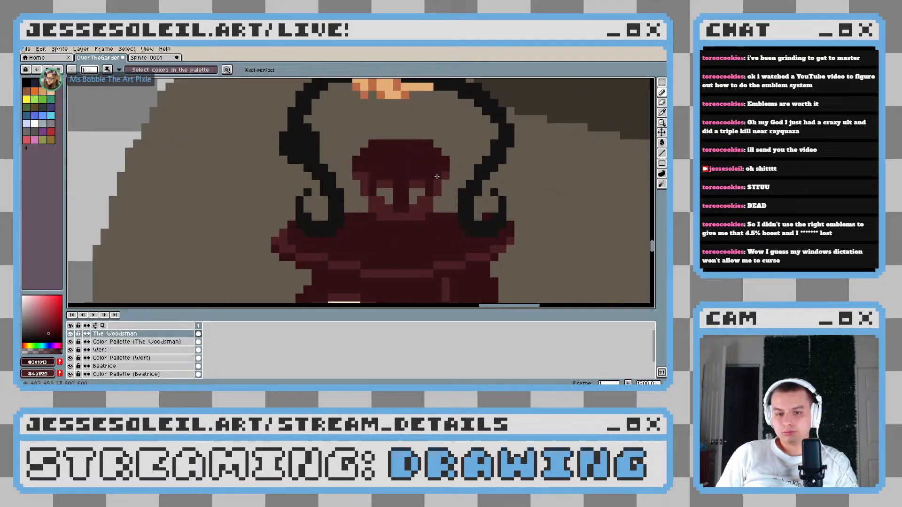
pyautogui.click(364, 184)
pyautogui.scroll(-4, 449, 206)
pyautogui.scroll(4, 448, 207)
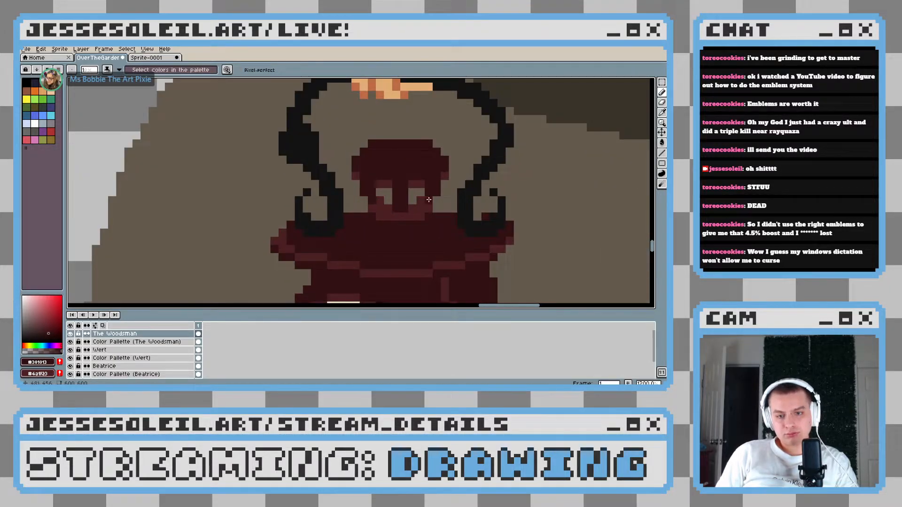
pyautogui.scroll(-5, 449, 214)
pyautogui.scroll(4, 449, 215)
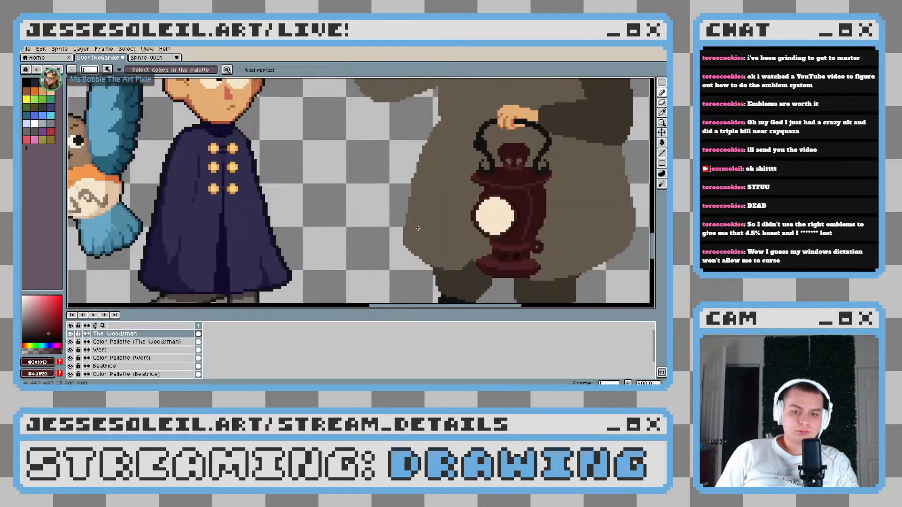
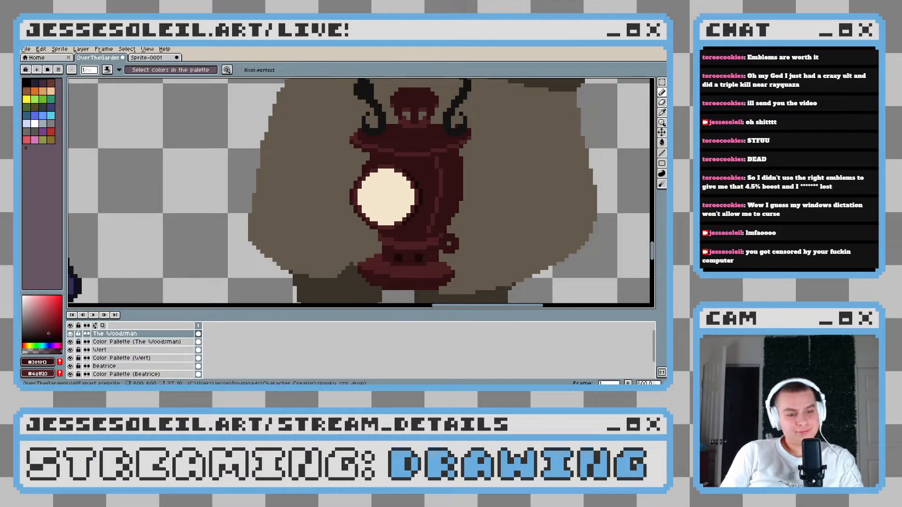
# Examine the Woodsman's lantern up close and against the full character lineup
pyautogui.moveTo(428, 225); pyautogui.dragTo(364, 225)
pyautogui.scroll(-4, 360, 226)
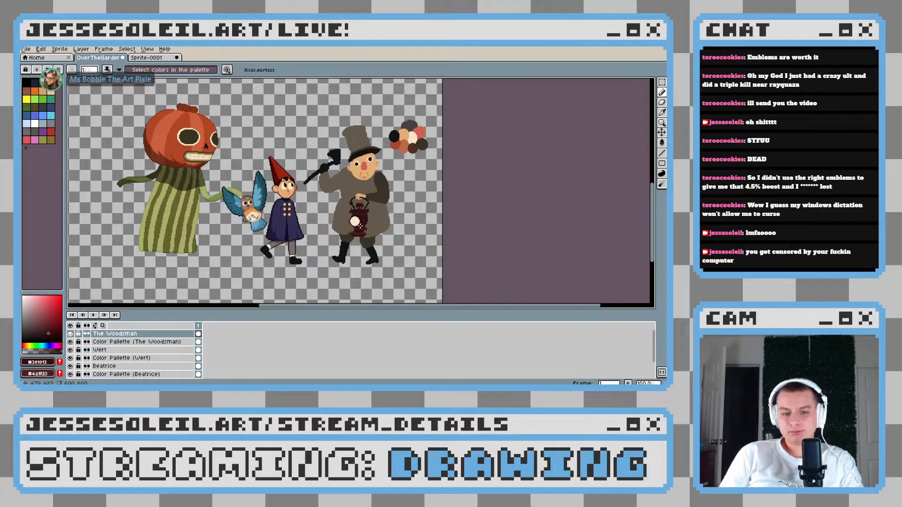
pyautogui.scroll(3, 360, 226)
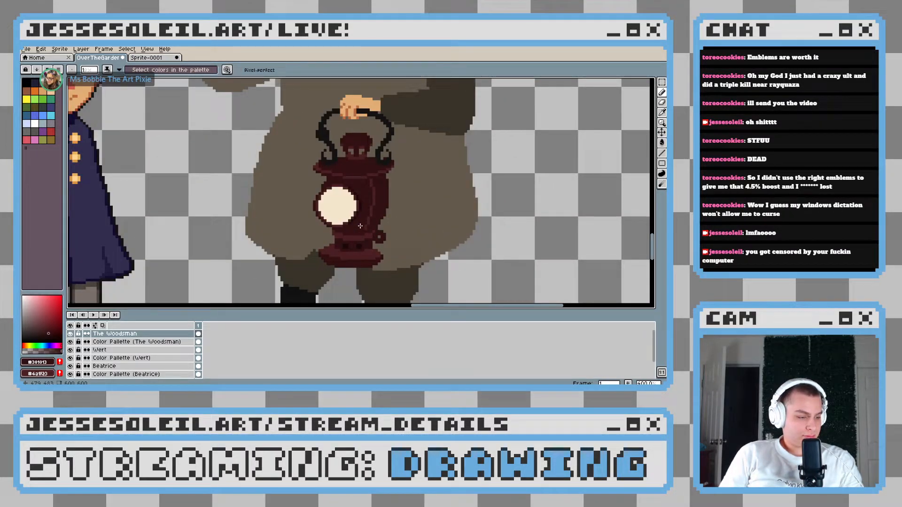
pyautogui.scroll(2, 360, 226)
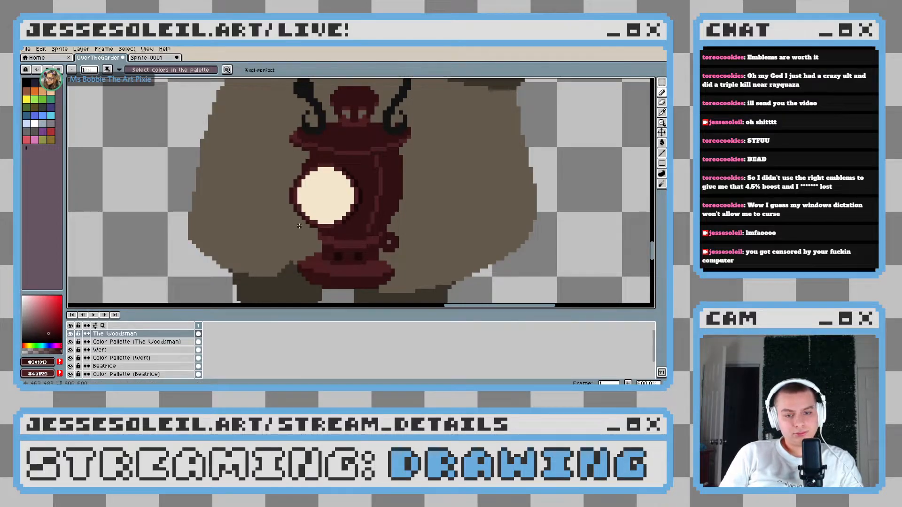
pyautogui.scroll(1, 365, 207)
pyautogui.scroll(-6, 364, 207)
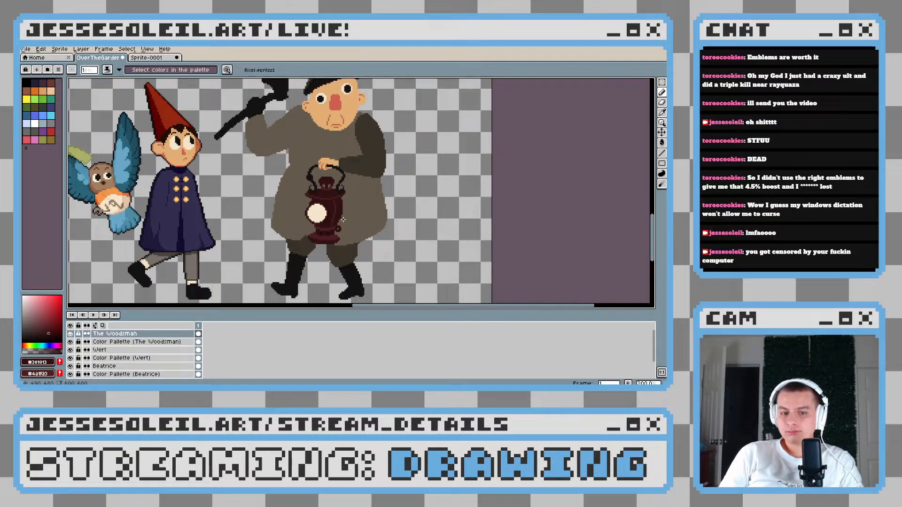
pyautogui.scroll(5, 349, 224)
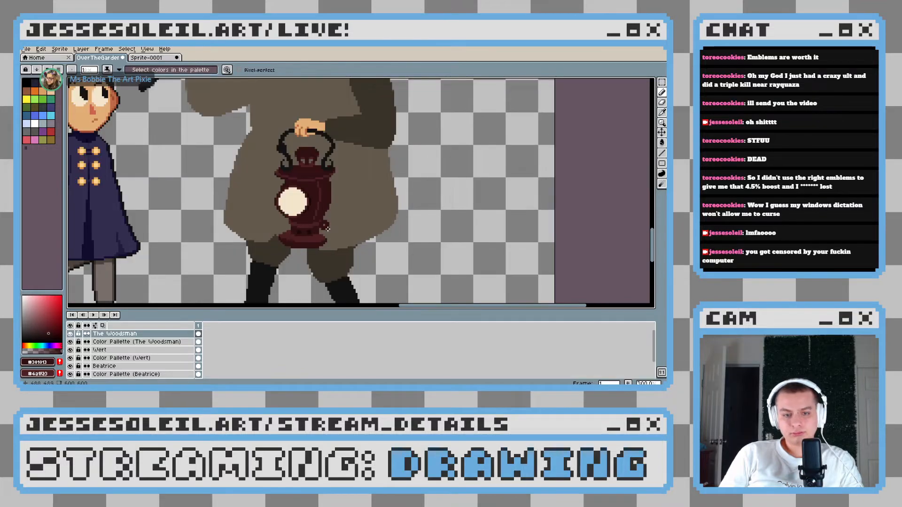
pyautogui.moveTo(328, 228); pyautogui.dragTo(339, 224)
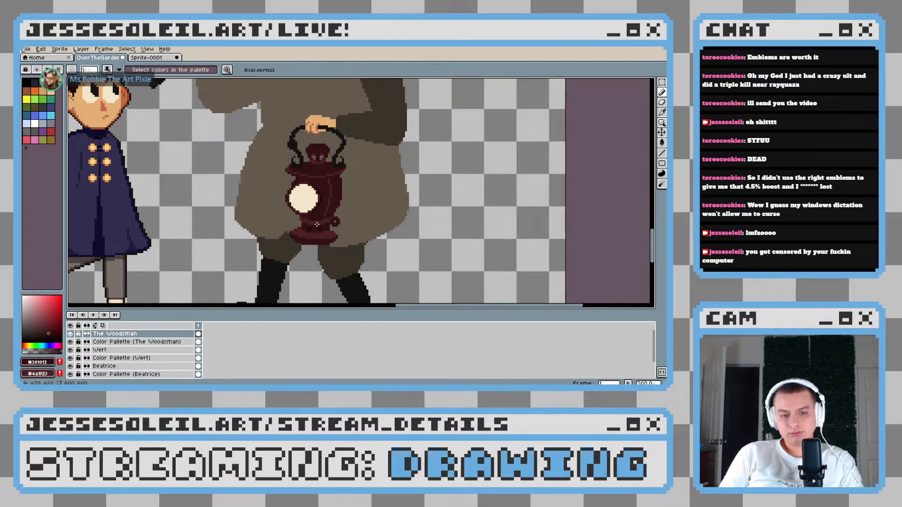
# Extend the lighter maroon band at the lantern's base to the body's left edge, using the band color #4a1f23
pyautogui.scroll(2, 317, 225)
pyautogui.scroll(1, 294, 220)
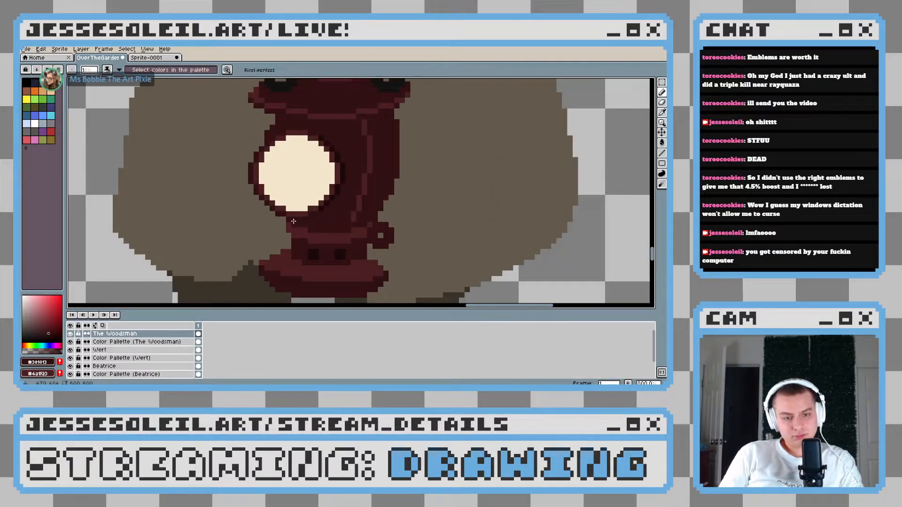
pyautogui.scroll(2, 293, 221)
pyautogui.scroll(-3, 293, 235)
pyautogui.scroll(3, 293, 250)
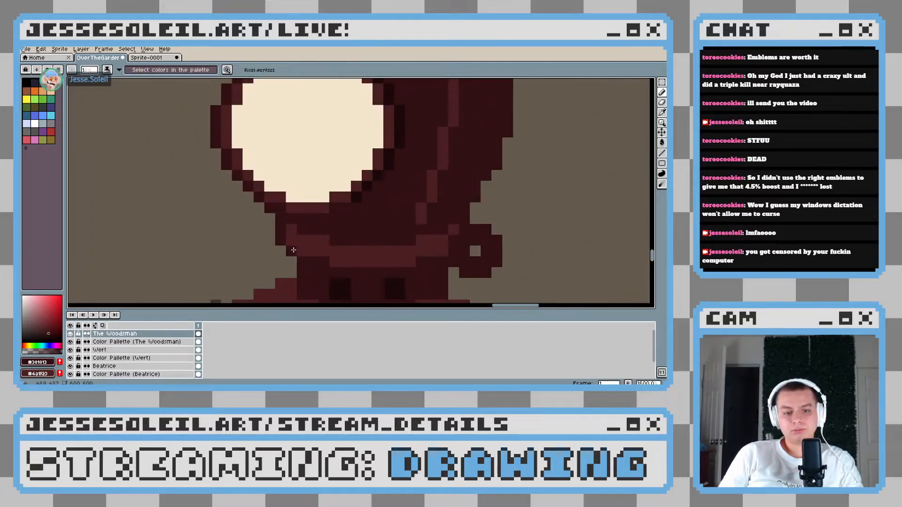
pyautogui.keyDown('alt'); pyautogui.click(293, 250); pyautogui.keyUp('alt')
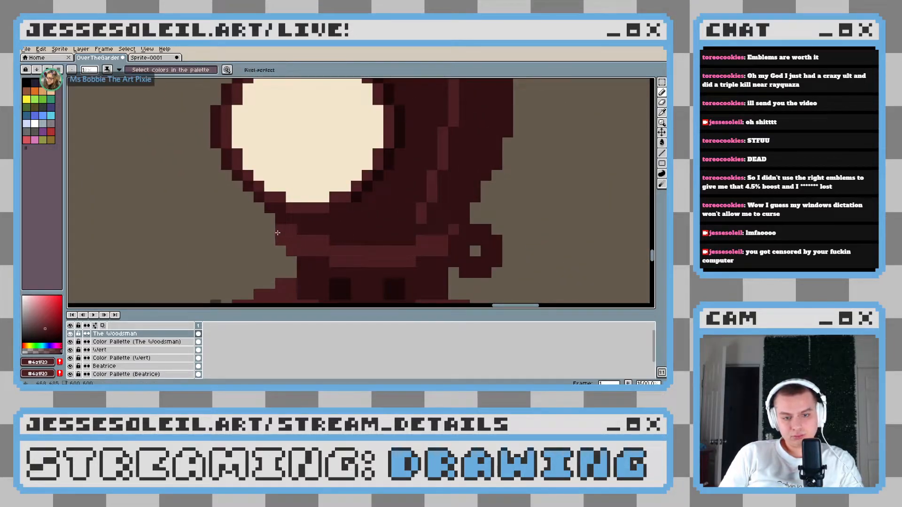
pyautogui.scroll(-7, 277, 233)
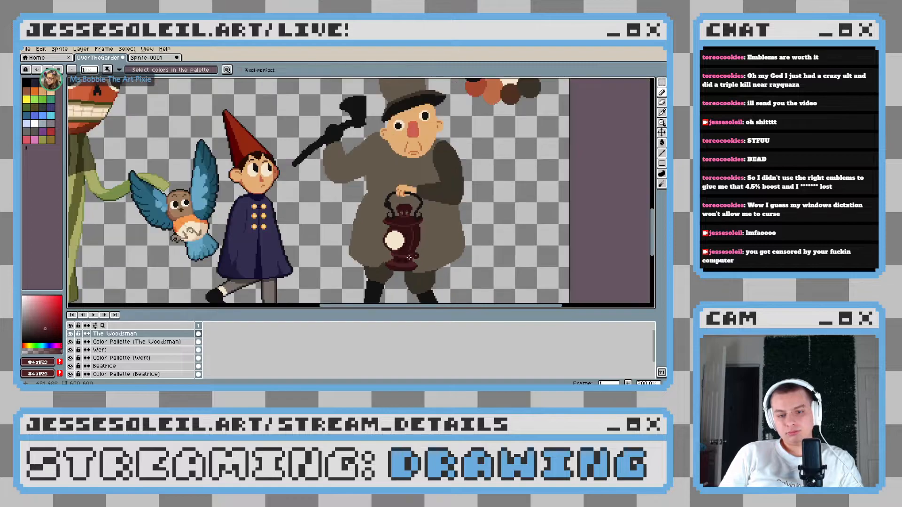
# Flatten the left half of the lantern's lower band into a straighter strip, covering the raised pixels with the darker body maroon
pyautogui.scroll(7, 408, 258)
pyautogui.keyDown('alt'); pyautogui.click(346, 235); pyautogui.keyUp('alt')
pyautogui.moveTo(314, 235)
pyautogui.mouseDown()
pyautogui.moveTo(289, 234)
pyautogui.moveTo(269, 224)
pyautogui.mouseUp()
pyautogui.keyDown('alt'); pyautogui.click(304, 249); pyautogui.keyUp('alt')
pyautogui.moveTo(320, 256); pyautogui.dragTo(291, 256)
pyautogui.scroll(-7, 270, 245)
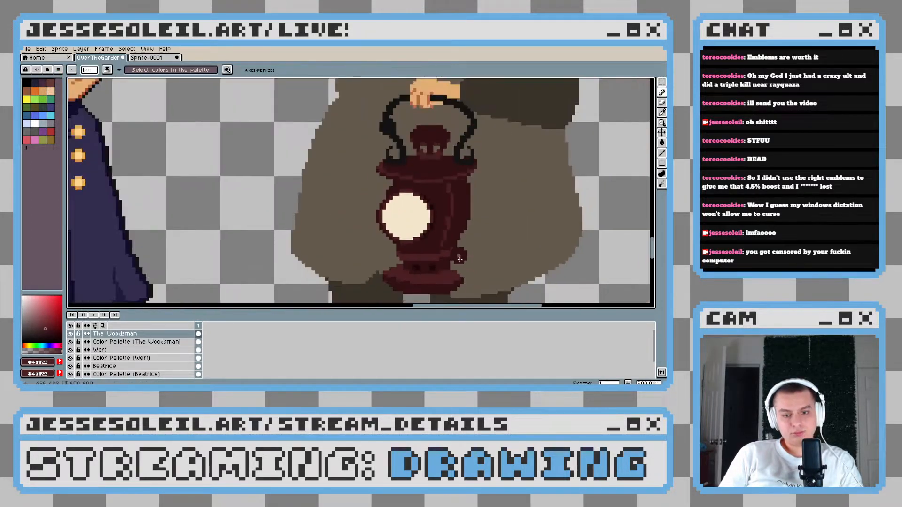
# Widen the lantern's lower-left outline below the glass with dark maroon and extend the lighter band out to the new edge
pyautogui.scroll(7, 241, 235)
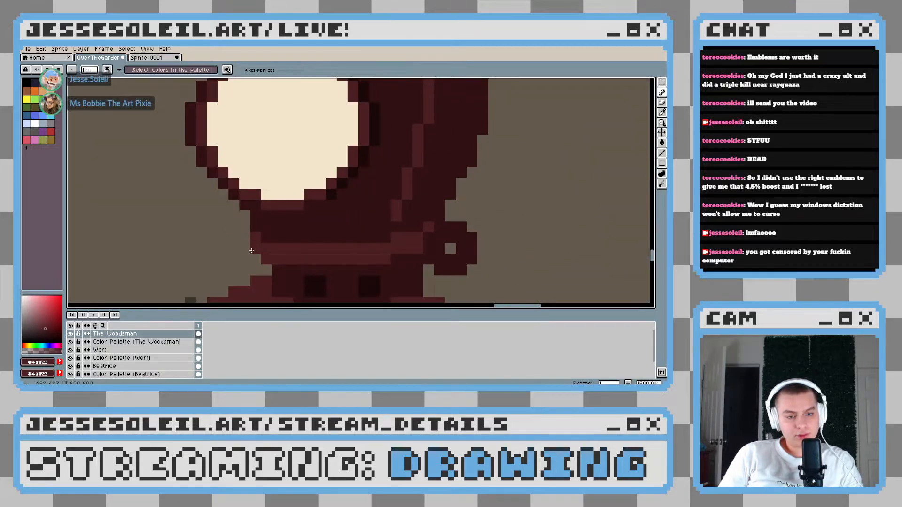
pyautogui.moveTo(252, 255); pyautogui.dragTo(244, 237)
pyautogui.keyDown('alt'); pyautogui.click(247, 213); pyautogui.keyUp('alt')
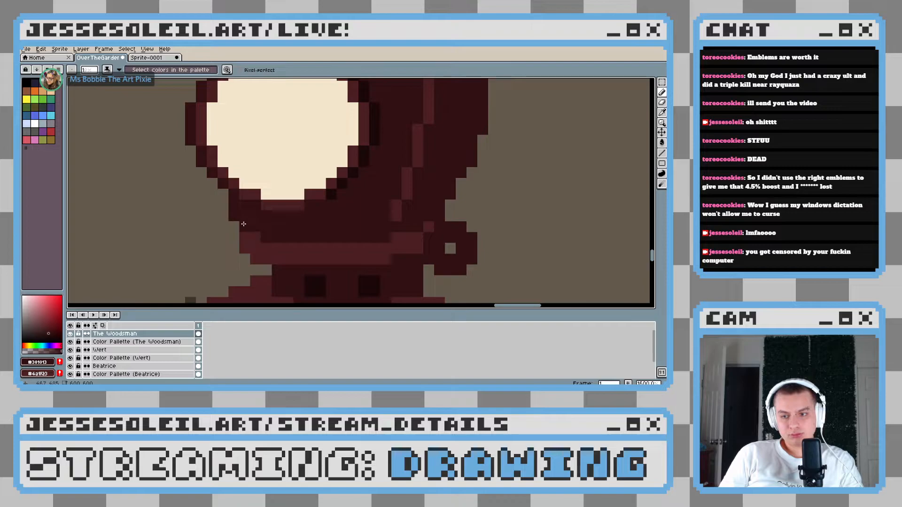
pyautogui.moveTo(241, 216); pyautogui.dragTo(223, 197)
pyautogui.keyDown('alt'); pyautogui.click(241, 234); pyautogui.keyUp('alt')
pyautogui.scroll(-4, 301, 254)
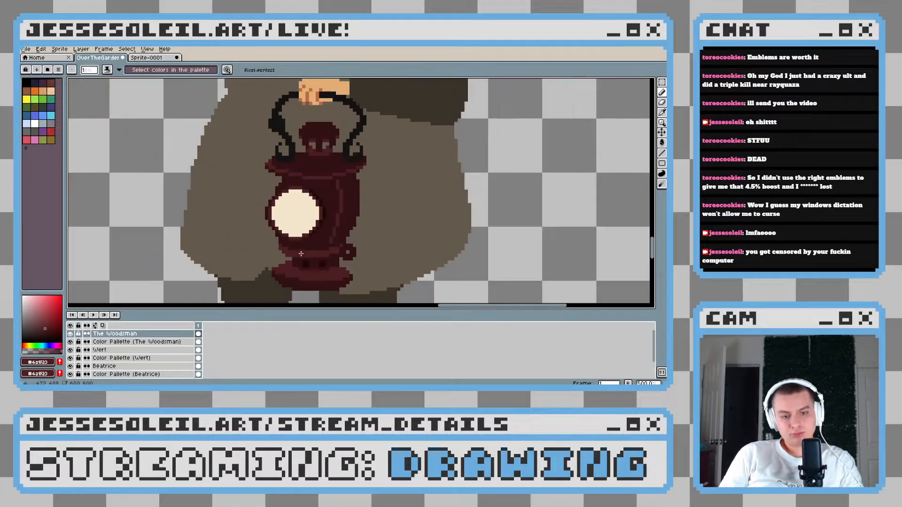
# Trim the lower-left corner of the lantern's band by painting over its edge pixels with the coat's brown
pyautogui.scroll(-3, 301, 254)
pyautogui.scroll(8, 208, 225)
pyautogui.keyDown('alt'); pyautogui.click(208, 224); pyautogui.keyUp('alt')
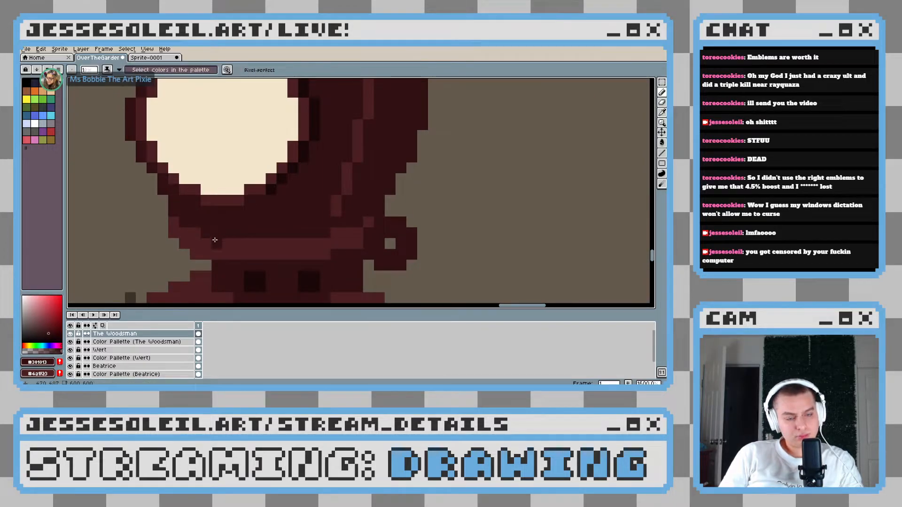
pyautogui.keyDown('alt'); pyautogui.click(191, 255); pyautogui.keyUp('alt')
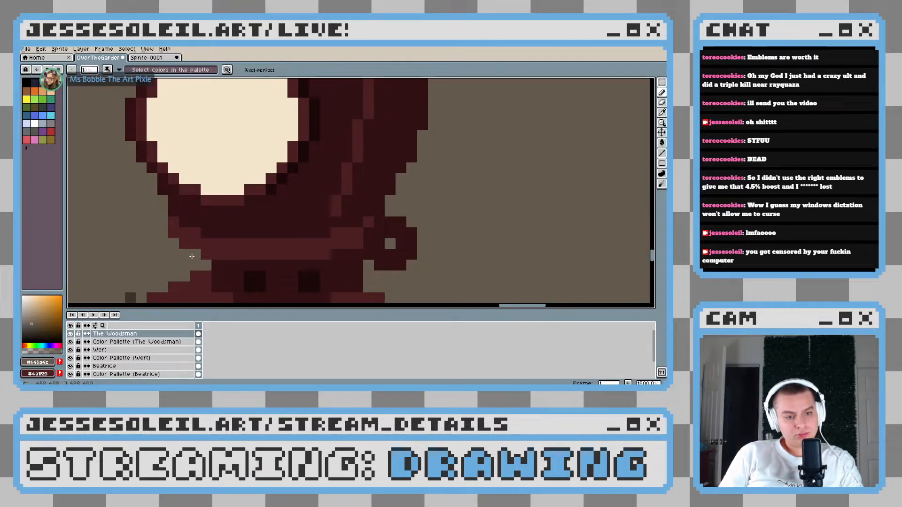
pyautogui.scroll(-6, 191, 256)
pyautogui.scroll(7, 101, 247)
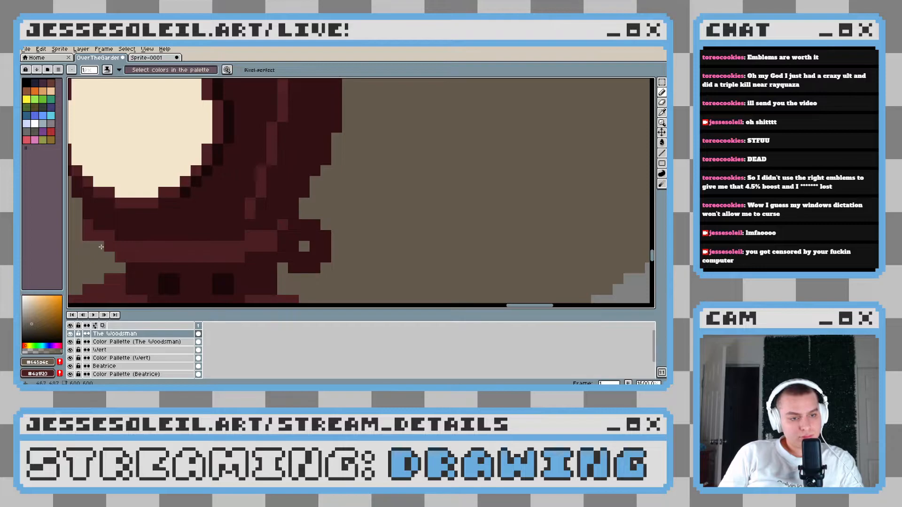
pyautogui.scroll(-6, 201, 256)
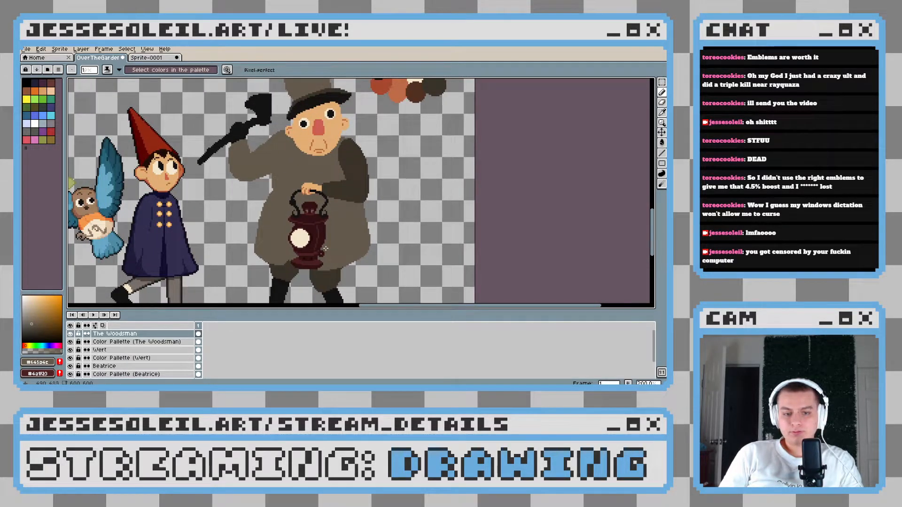
pyautogui.scroll(-1, 326, 248)
pyautogui.scroll(8, 326, 244)
# Reshape the curved vertical highlight on the right of the lantern body with #4a1f23, cleaning up its inner edge with the dark body maroon
pyautogui.moveTo(292, 247); pyautogui.dragTo(327, 157)
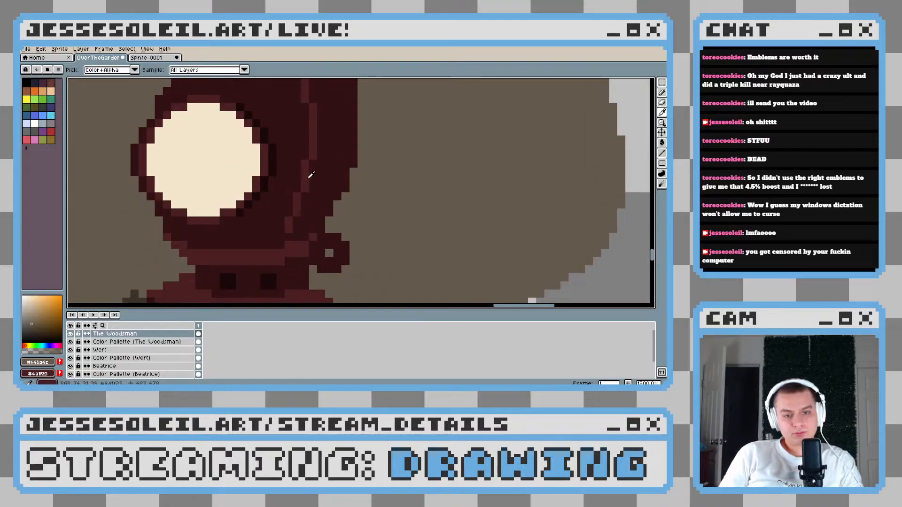
pyautogui.keyDown('alt'); pyautogui.click(310, 176); pyautogui.keyUp('alt')
pyautogui.scroll(-5, 308, 179)
pyautogui.scroll(5, 303, 183)
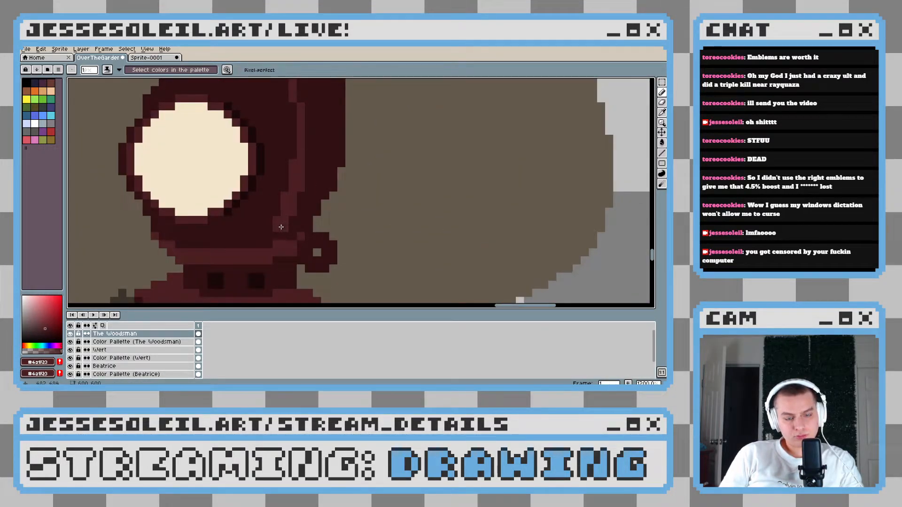
pyautogui.keyDown('alt'); pyautogui.click(271, 201); pyautogui.keyUp('alt')
pyautogui.moveTo(276, 228); pyautogui.dragTo(275, 219)
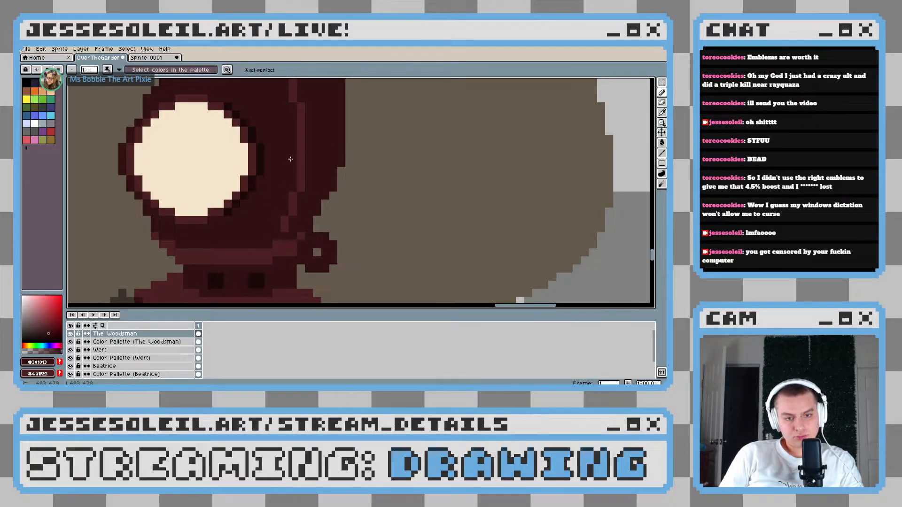
pyautogui.scroll(-7, 290, 182)
pyautogui.scroll(5, 330, 201)
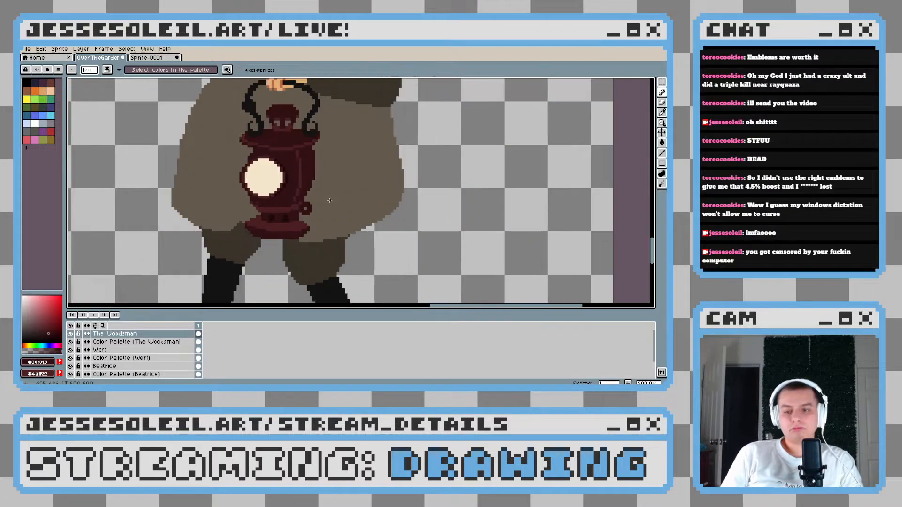
pyautogui.scroll(3, 330, 200)
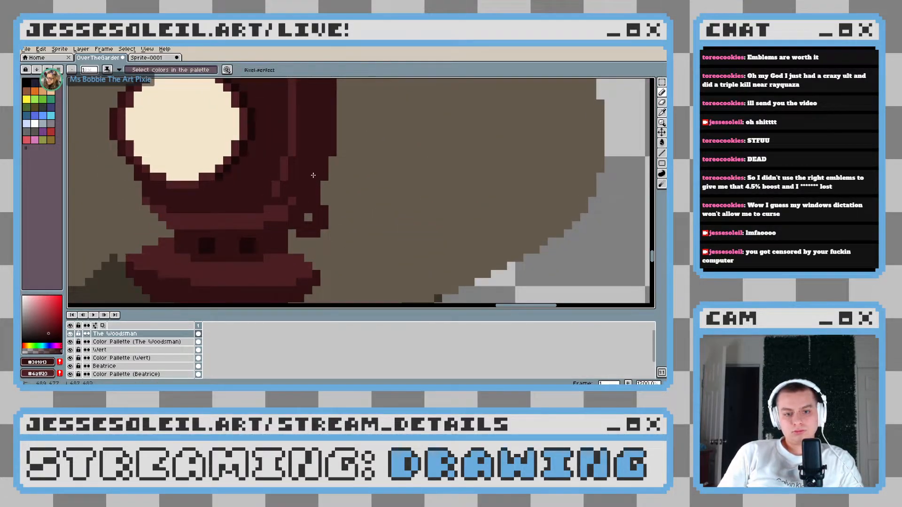
pyautogui.scroll(-7, 382, 198)
pyautogui.scroll(4, 382, 198)
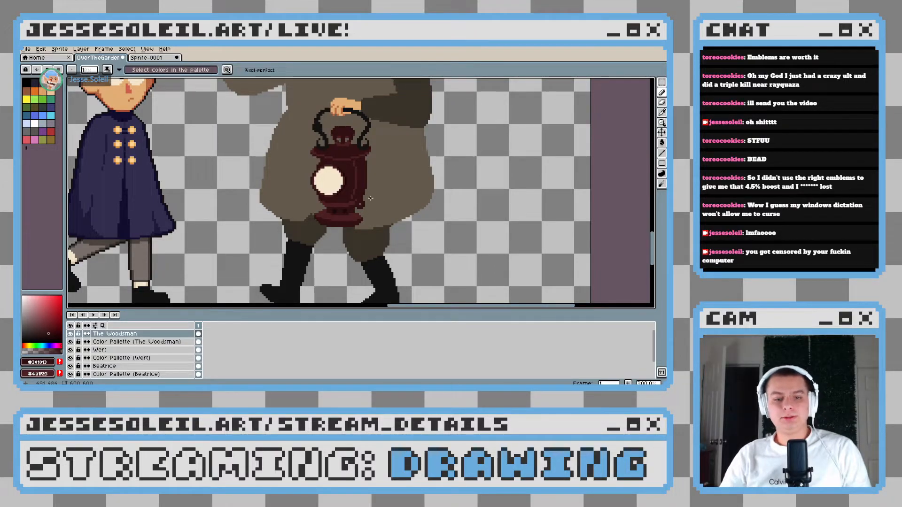
# Examine the Woodsman's lantern, coat and face alongside the other finished characters
pyautogui.scroll(-3, 370, 198)
pyautogui.scroll(-1, 370, 200)
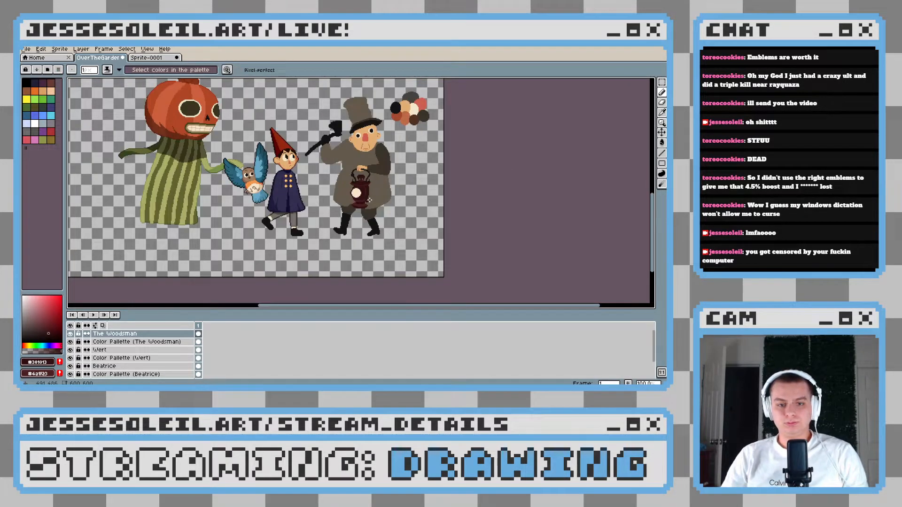
pyautogui.scroll(1, 370, 200)
pyautogui.moveTo(370, 200); pyautogui.dragTo(367, 249)
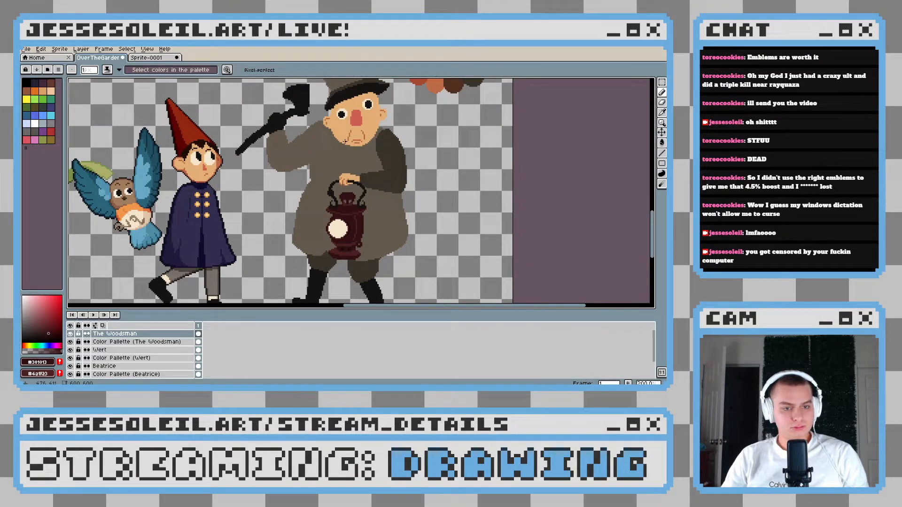
pyautogui.moveTo(352, 160); pyautogui.dragTo(367, 190)
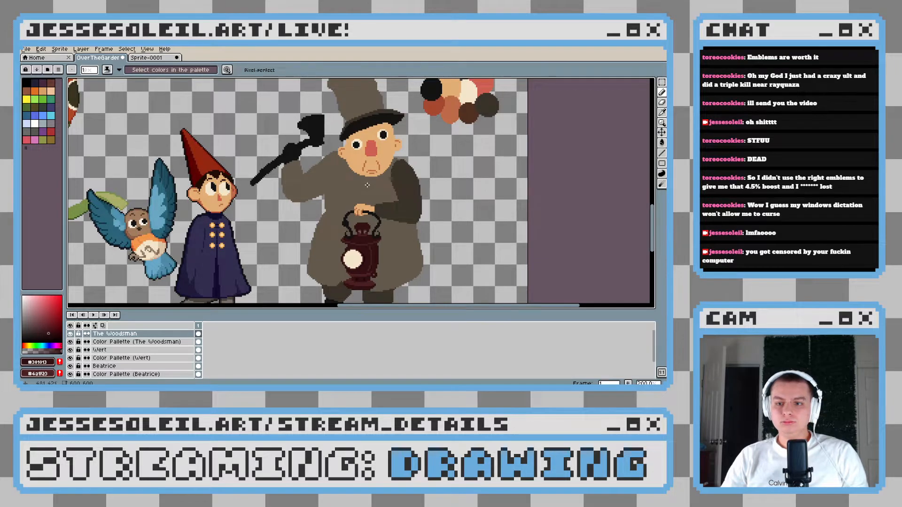
pyautogui.scroll(3, 367, 185)
pyautogui.scroll(-2, 376, 197)
pyautogui.scroll(1, 390, 215)
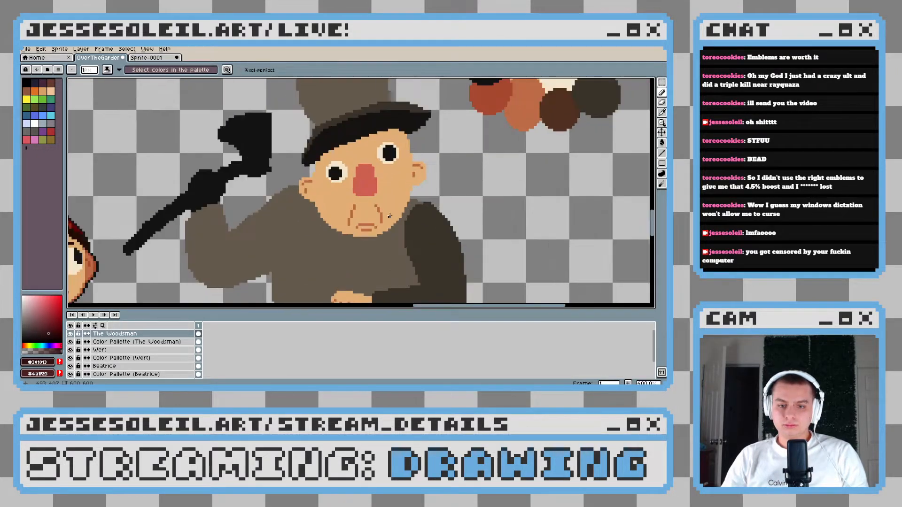
# Sample the Woodsman's coat brown and darken it as the drawing color
pyautogui.moveTo(390, 216); pyautogui.dragTo(358, 229)
pyautogui.keyDown('alt'); pyautogui.click(349, 257); pyautogui.keyUp('alt')
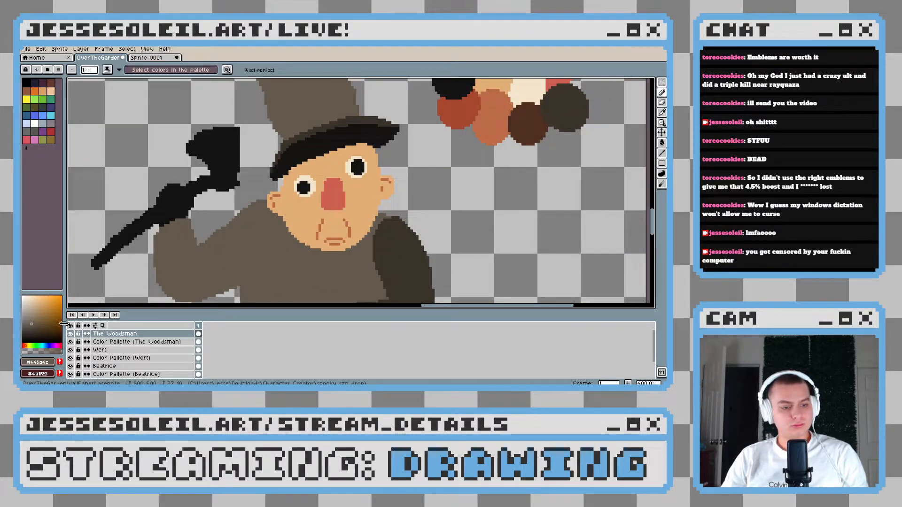
pyautogui.moveTo(31, 326); pyautogui.dragTo(30, 327)
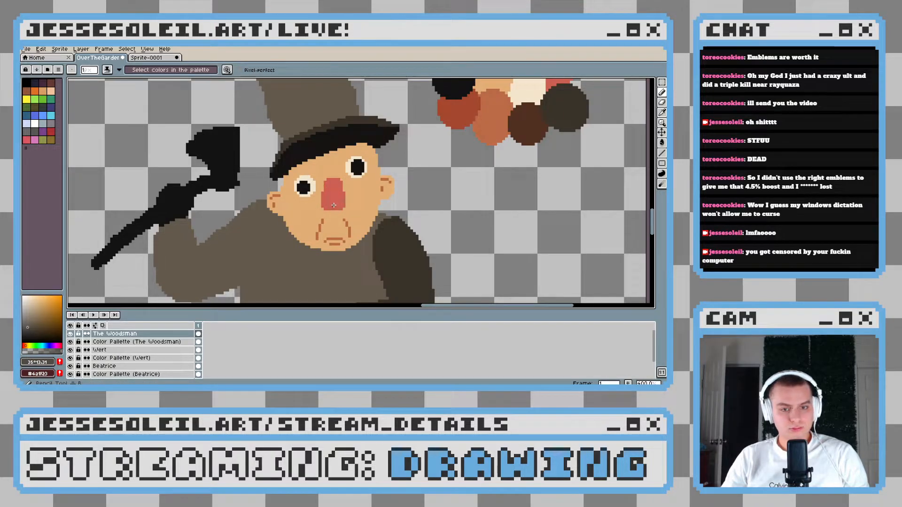
pyautogui.scroll(1, 342, 187)
pyautogui.moveTo(385, 176); pyautogui.dragTo(390, 227)
pyautogui.hotkey('ctrl', 'z')
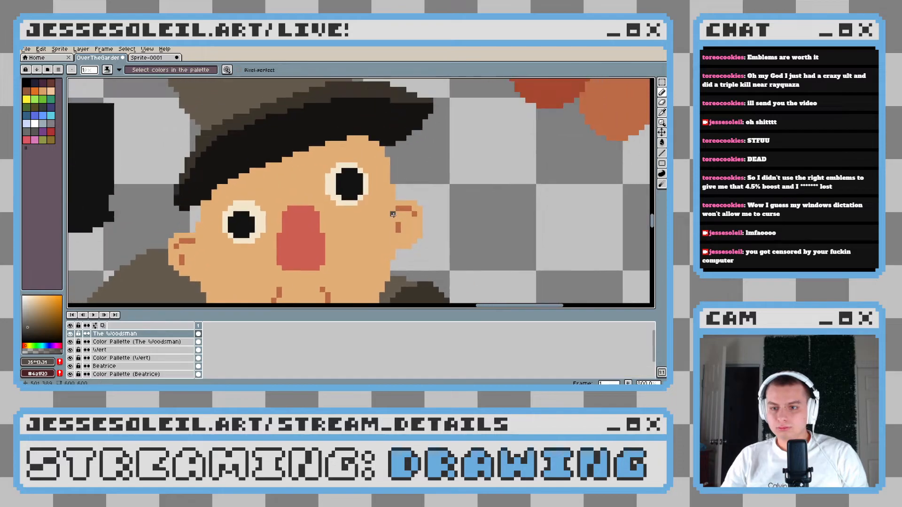
# Save the Over the Garden Wall fan art sprite file
pyautogui.scroll(-5, 403, 192)
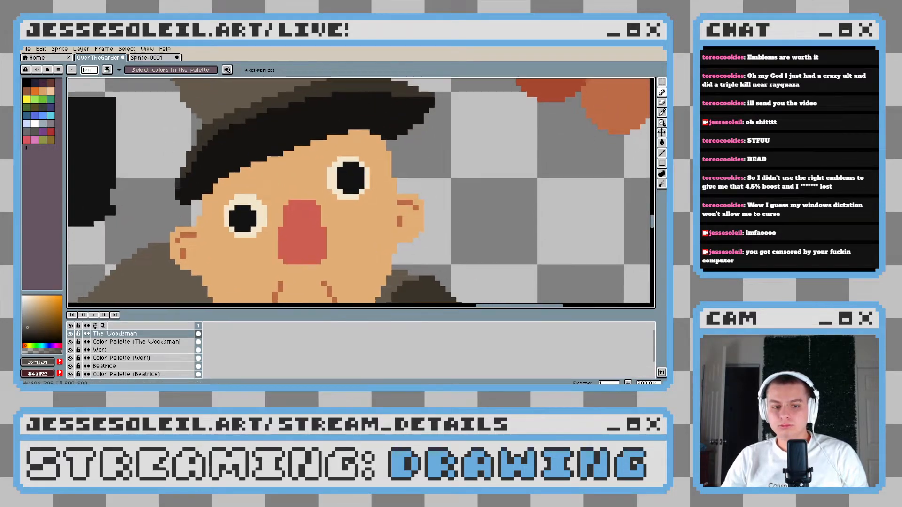
pyautogui.hotkey('ctrl', 's')
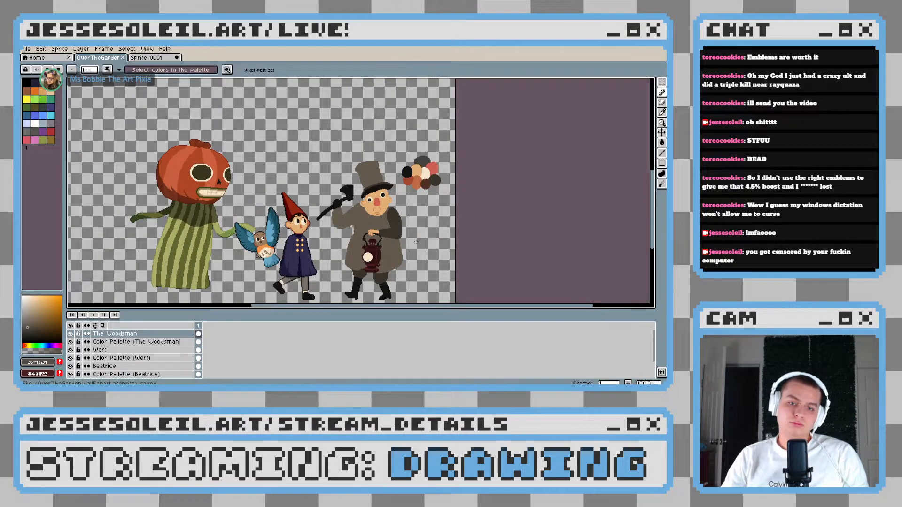
pyautogui.scroll(4, 391, 230)
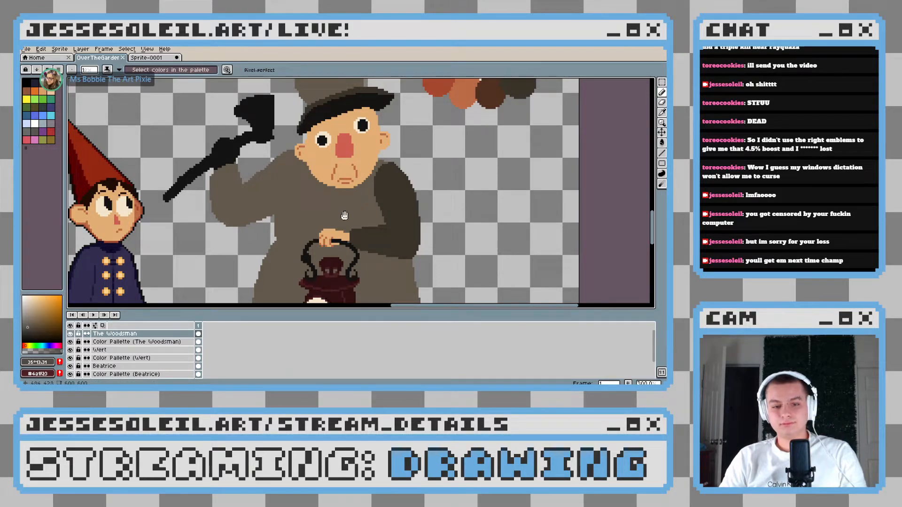
pyautogui.scroll(-3, 345, 216)
pyautogui.scroll(3, 344, 202)
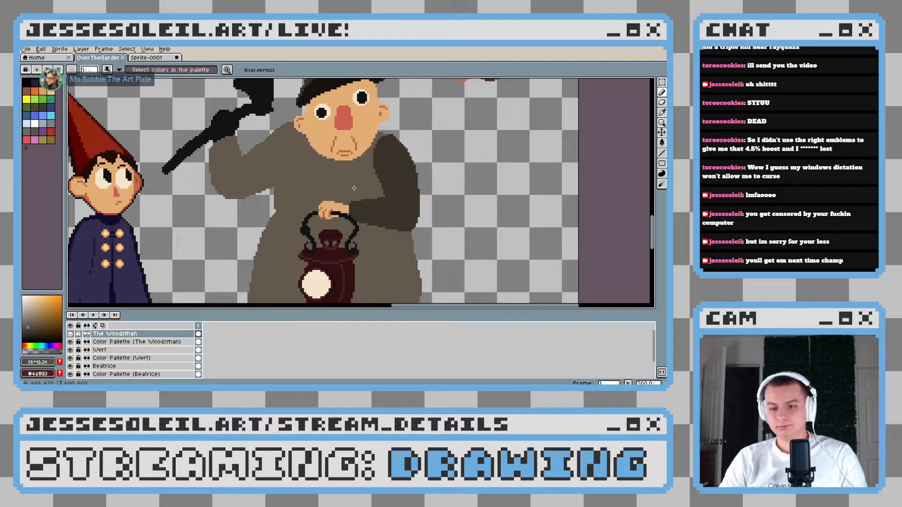
# Examine the Woodsman's coat, lantern and face against the finished characters
pyautogui.scroll(-2, 344, 169)
pyautogui.moveTo(411, 270); pyautogui.dragTo(352, 172)
pyautogui.scroll(2, 345, 169)
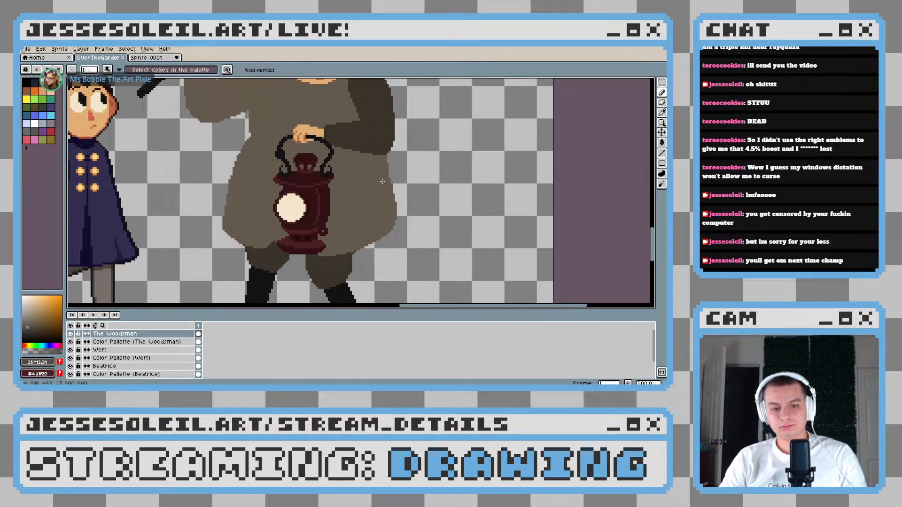
pyautogui.scroll(-2, 382, 182)
pyautogui.moveTo(382, 182); pyautogui.dragTo(346, 218)
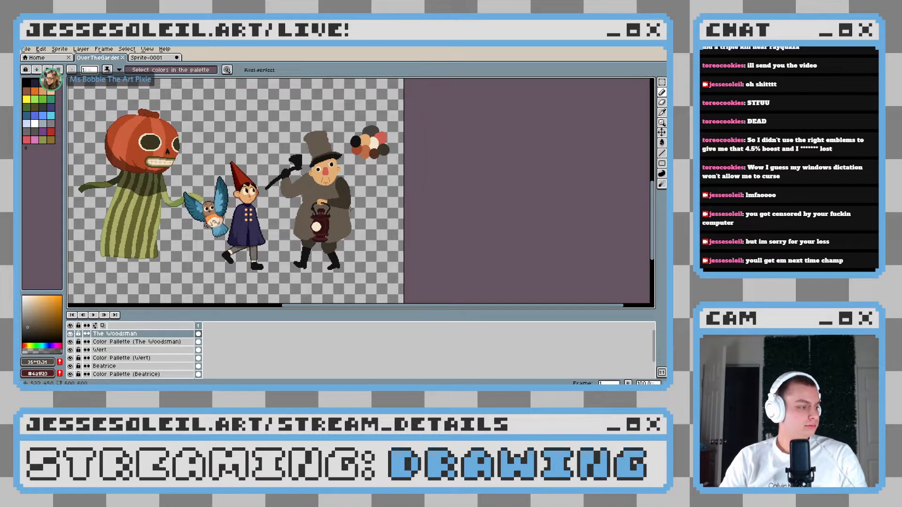
pyautogui.scroll(1, 350, 208)
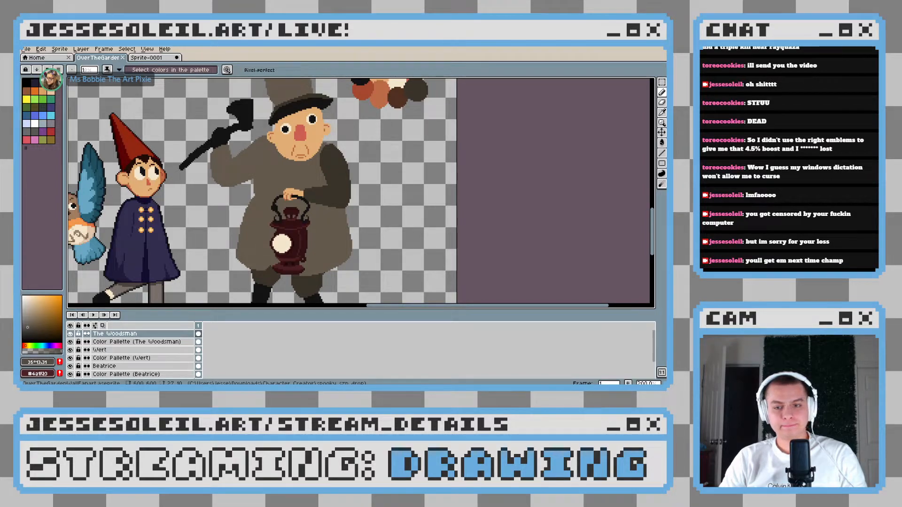
pyautogui.moveTo(348, 184); pyautogui.dragTo(344, 203)
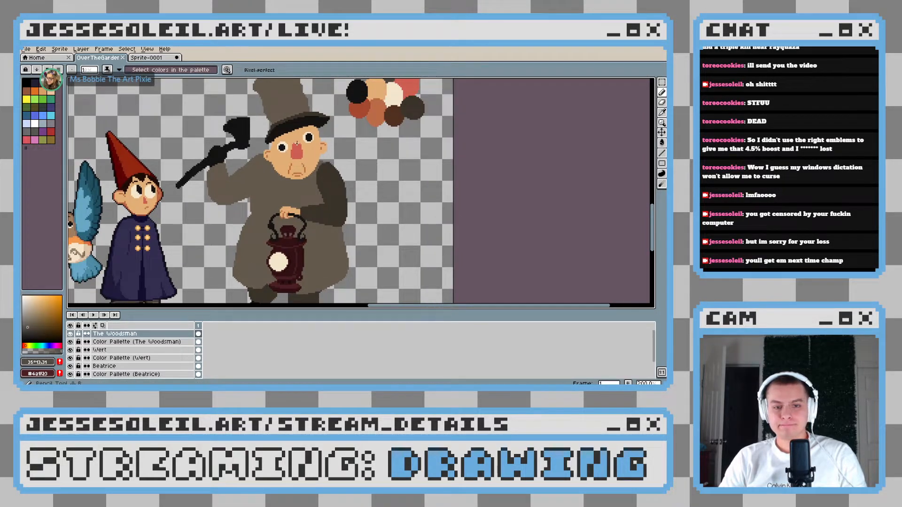
pyautogui.scroll(-1, 282, 139)
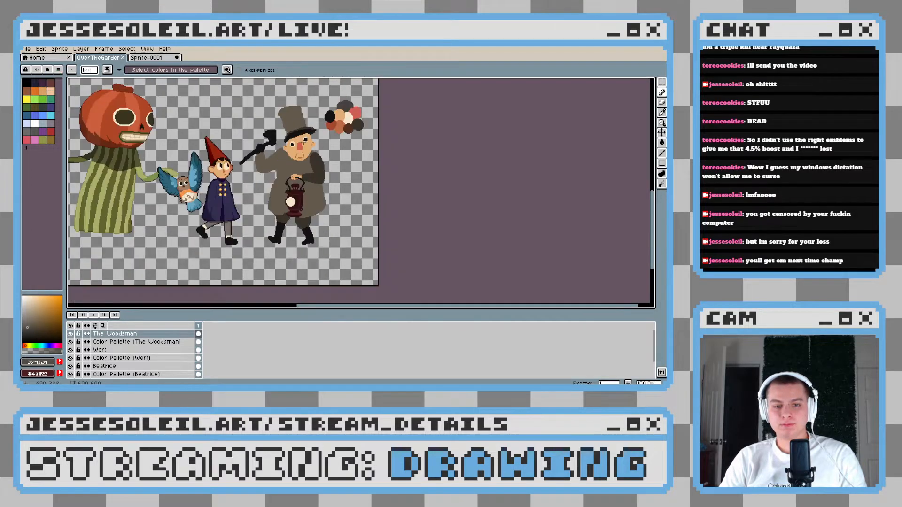
pyautogui.scroll(2, 301, 160)
pyautogui.scroll(1, 321, 184)
# Sample the Woodsman's facial skin tone and swap it into the secondary drawing color
pyautogui.keyDown('alt'); pyautogui.click(321, 184); pyautogui.keyUp('alt')
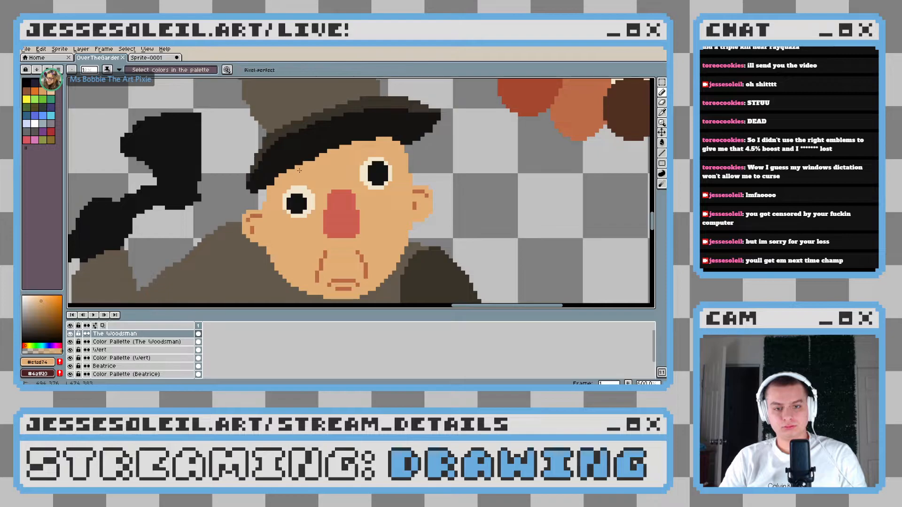
pyautogui.scroll(-5, 299, 170)
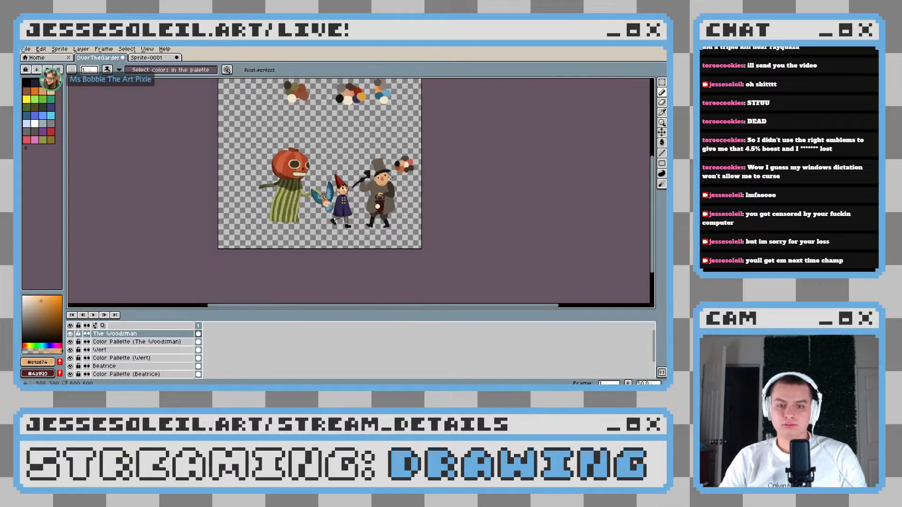
pyautogui.scroll(5, 383, 177)
pyautogui.press('x')
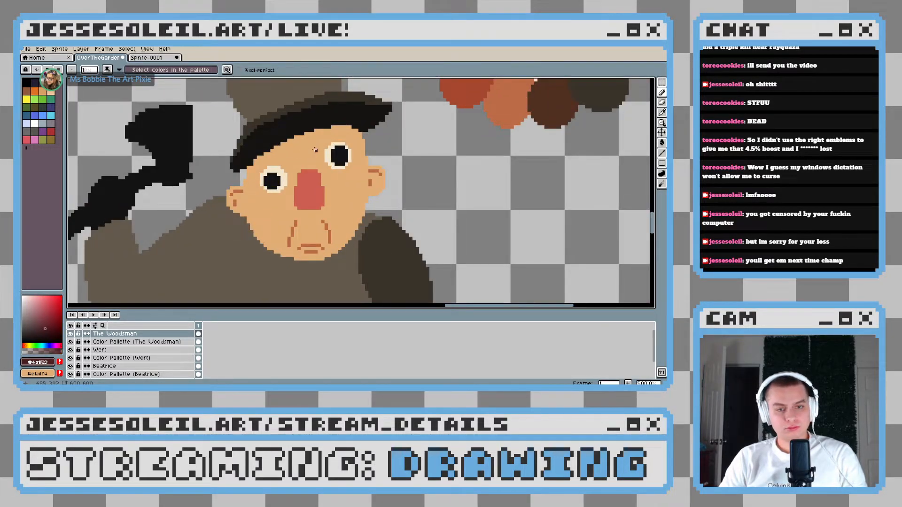
pyautogui.scroll(2, 353, 148)
pyautogui.moveTo(347, 144); pyautogui.dragTo(326, 188)
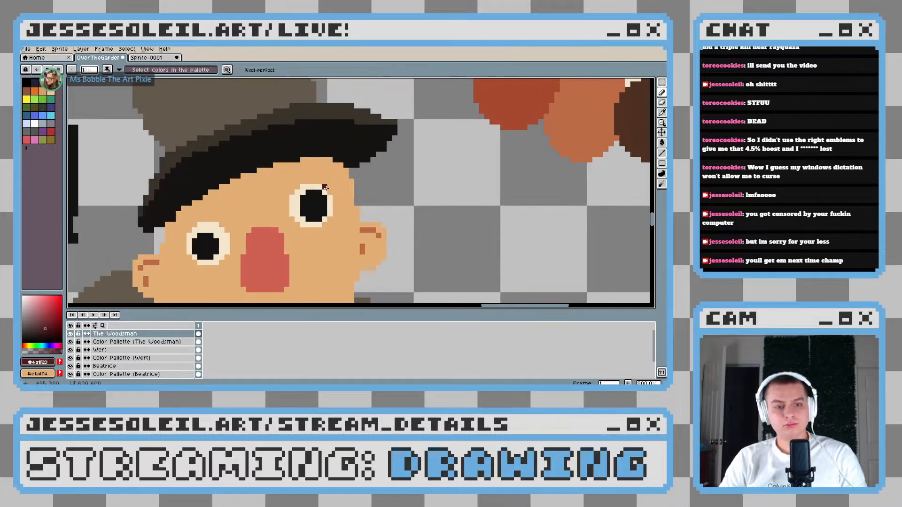
# Sample the brown of the Woodsman's hat and adjust it to a darker, grayer shade as the drawing color for his hair
pyautogui.scroll(-1, 325, 189)
pyautogui.press('alt')
pyautogui.keyDown('alt'); pyautogui.click(296, 127); pyautogui.keyUp('alt')
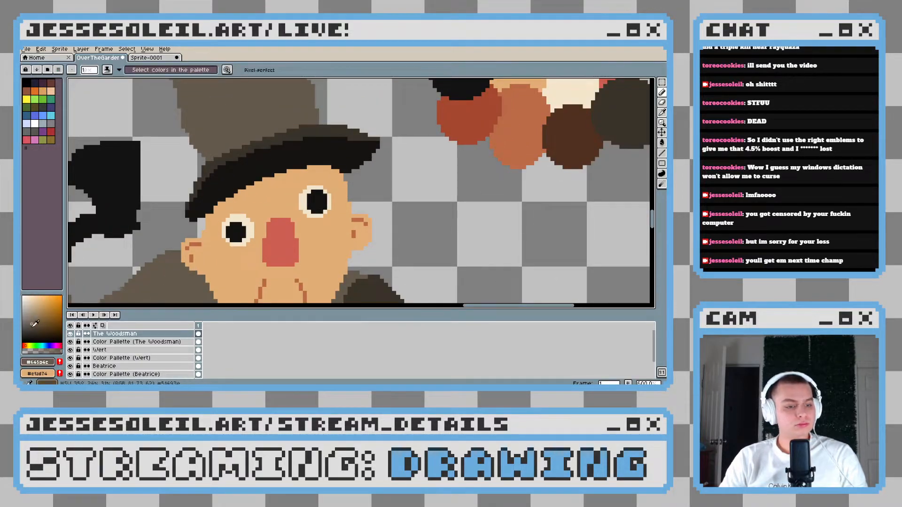
pyautogui.click(26, 326)
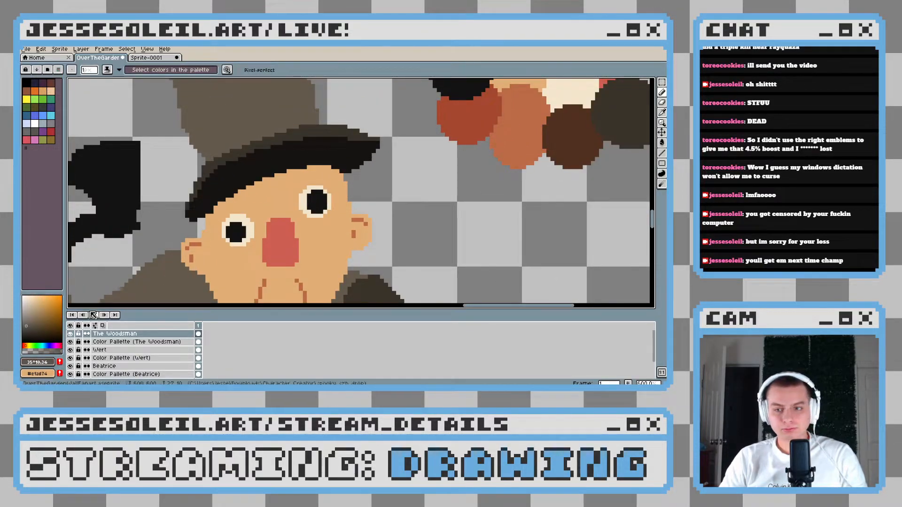
pyautogui.scroll(3, 318, 207)
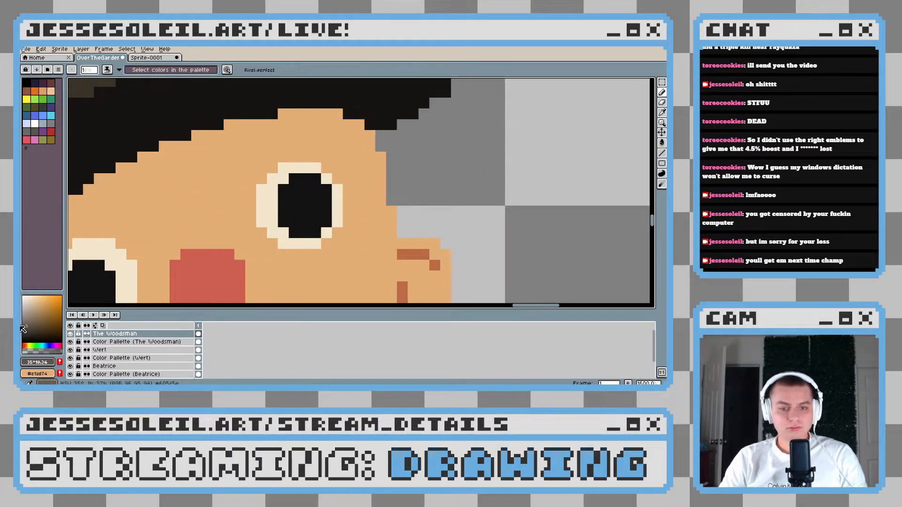
pyautogui.click(27, 326)
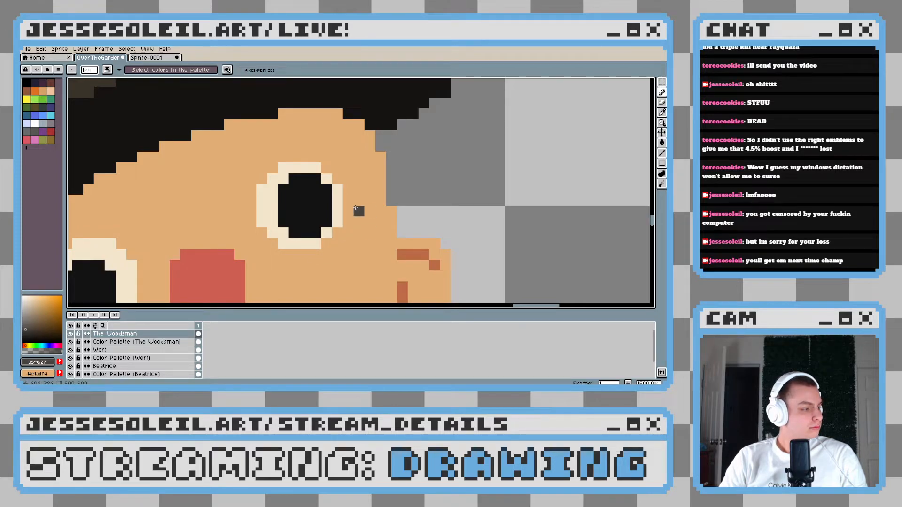
# Paint a long dark gray sideburn from under the hat brim down between the Woodsman's right-hand eye and ear
pyautogui.moveTo(347, 190); pyautogui.dragTo(352, 176)
pyautogui.scroll(1, 348, 148)
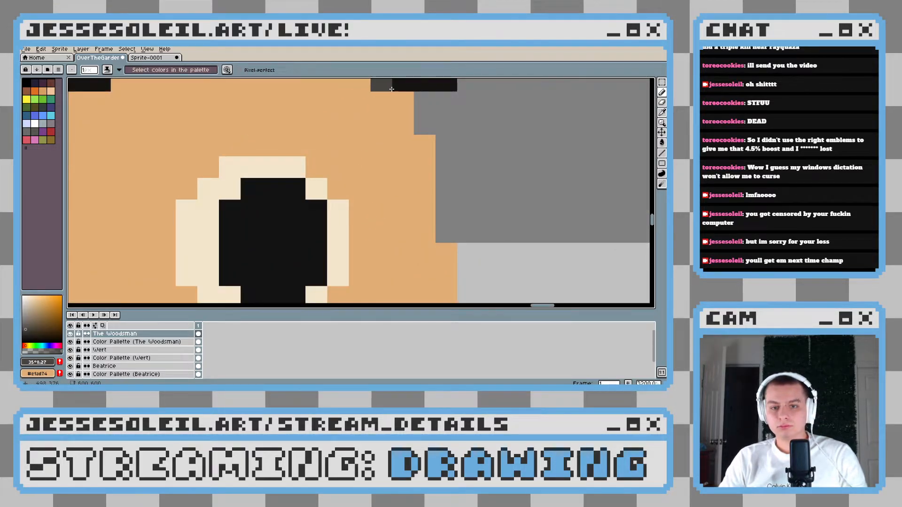
pyautogui.scroll(-2, 383, 101)
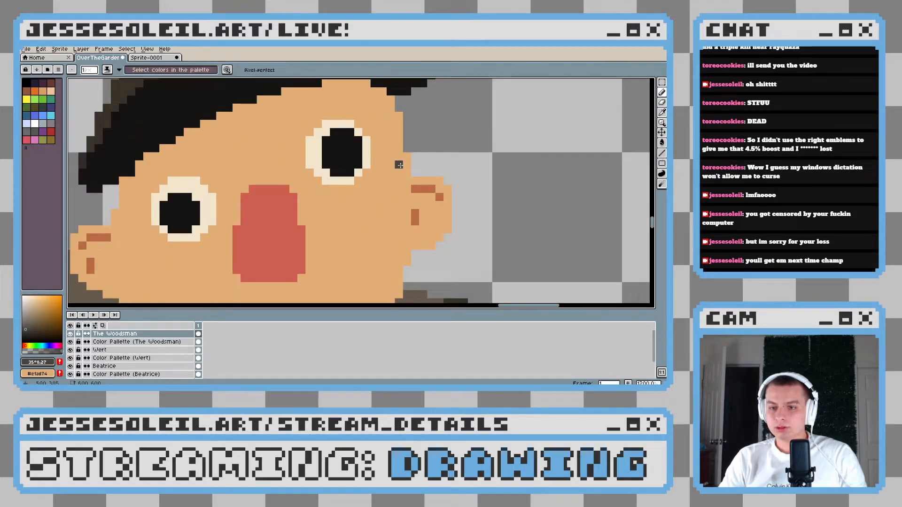
pyautogui.moveTo(404, 158)
pyautogui.mouseDown()
pyautogui.moveTo(387, 232)
pyautogui.moveTo(401, 195)
pyautogui.moveTo(392, 232)
pyautogui.mouseUp()
pyautogui.click(397, 207)
pyautogui.moveTo(402, 133); pyautogui.dragTo(404, 170)
pyautogui.moveTo(392, 103)
pyautogui.mouseDown()
pyautogui.moveTo(400, 167)
pyautogui.moveTo(403, 112)
pyautogui.moveTo(413, 141)
pyautogui.moveTo(415, 126)
pyautogui.moveTo(401, 203)
pyautogui.mouseUp()
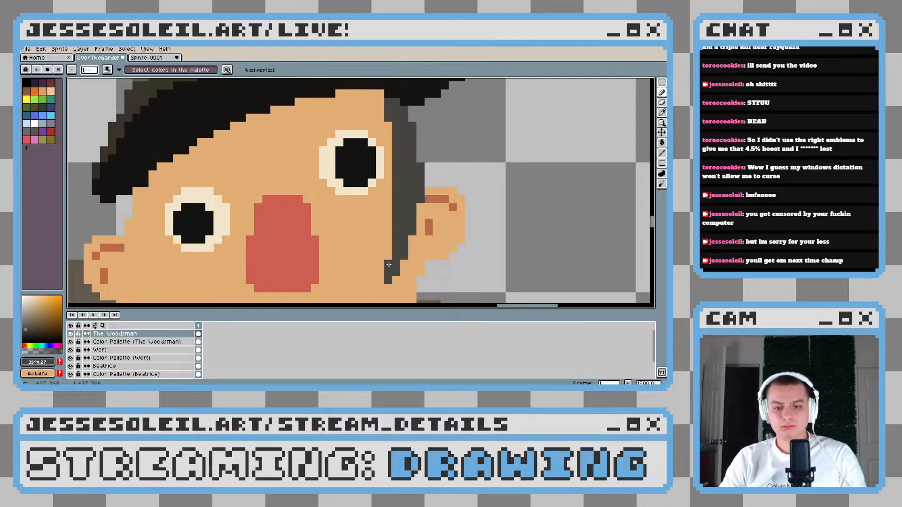
pyautogui.scroll(-4, 389, 264)
pyautogui.scroll(3, 441, 255)
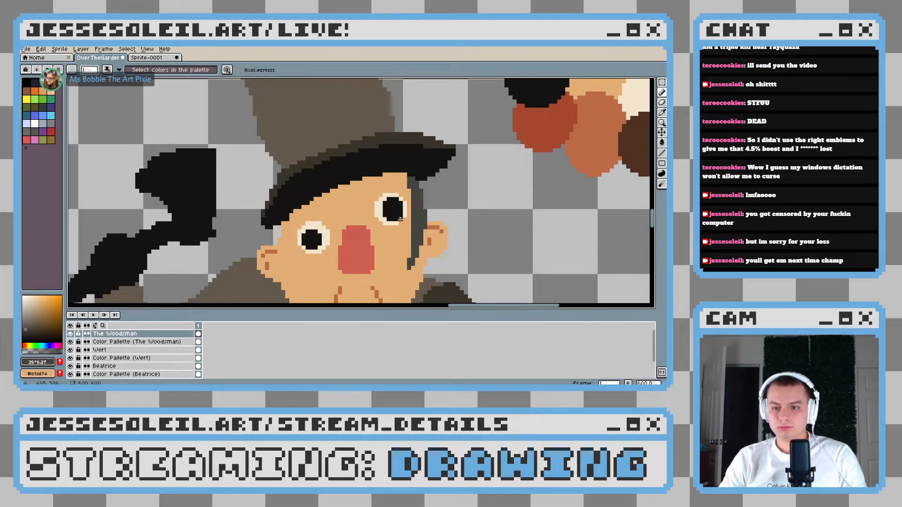
# Widen the upper end of the right-hand sideburn inward under the hat brim, above the eye, with the dark gray
pyautogui.scroll(3, 399, 219)
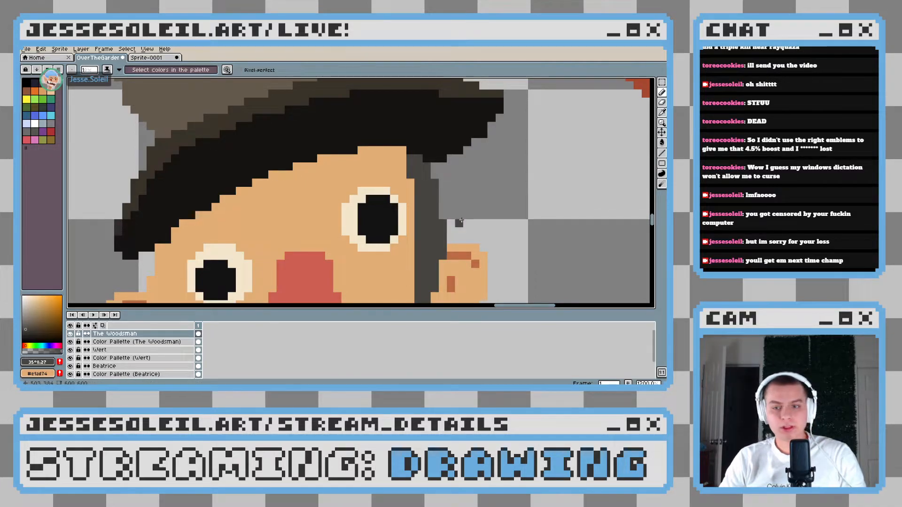
pyautogui.moveTo(433, 212); pyautogui.dragTo(428, 203)
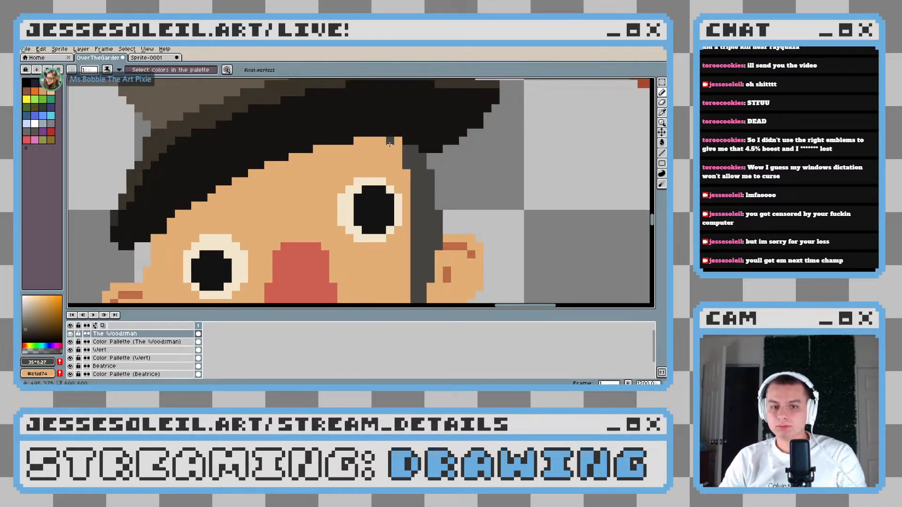
pyautogui.moveTo(398, 142); pyautogui.dragTo(397, 147)
pyautogui.click(394, 141)
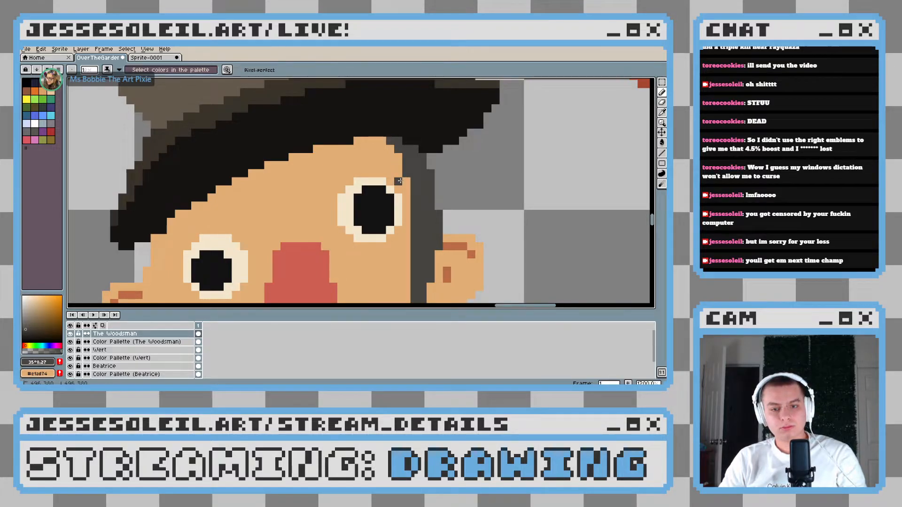
pyautogui.scroll(-3, 421, 197)
pyautogui.scroll(3, 418, 198)
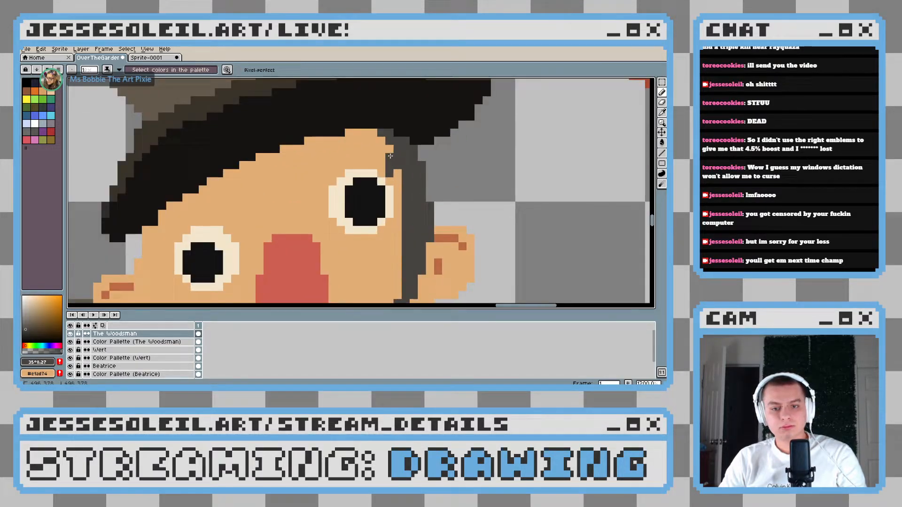
pyautogui.scroll(-4, 391, 155)
pyautogui.scroll(4, 408, 241)
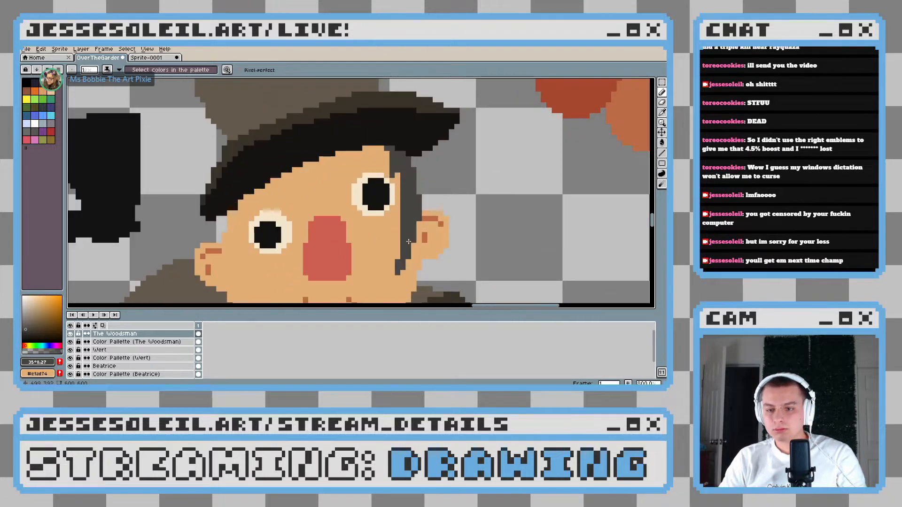
# Add a stray dark gray hair pixel on the inner edge of the right-hand sideburn, just below the eye
pyautogui.scroll(2, 421, 188)
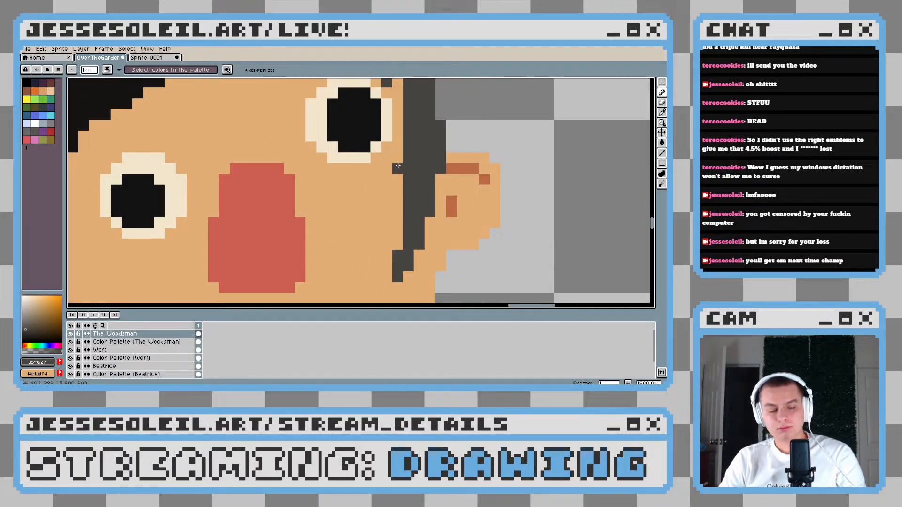
pyautogui.scroll(-6, 398, 165)
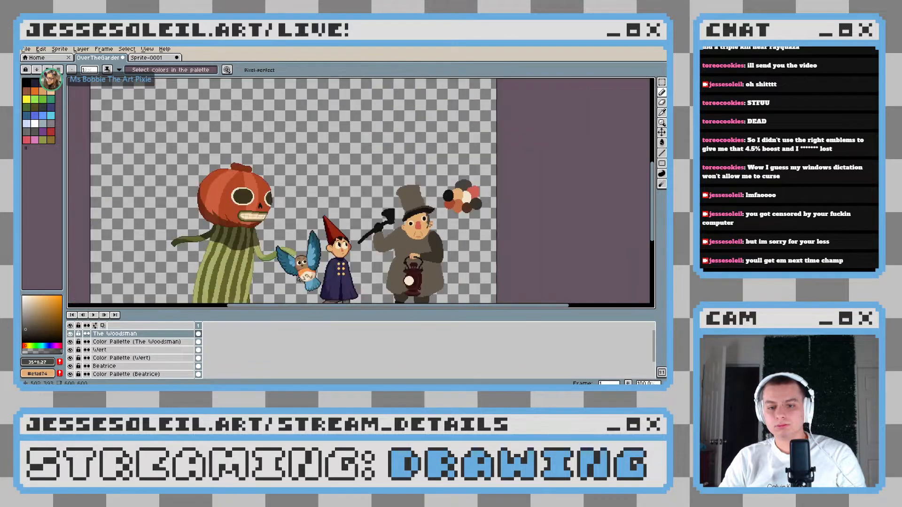
pyautogui.scroll(5, 441, 225)
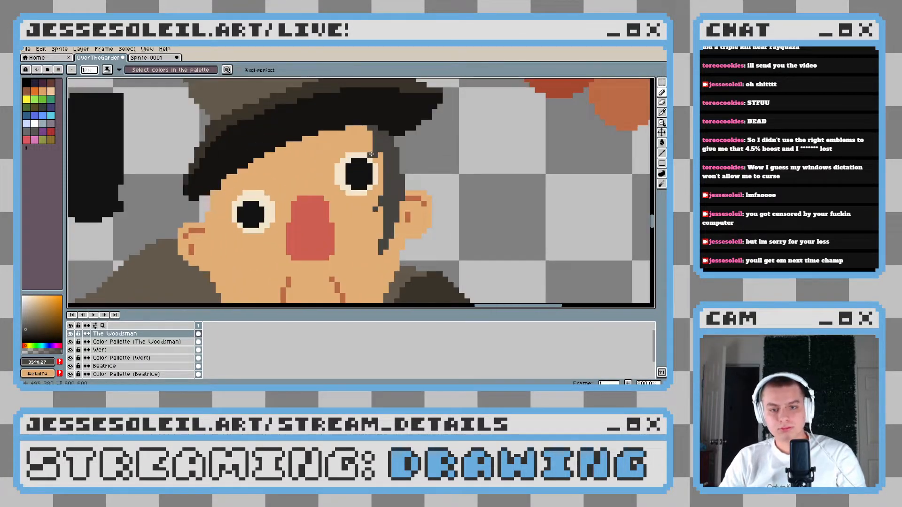
pyautogui.scroll(1, 389, 157)
pyautogui.scroll(-6, 385, 160)
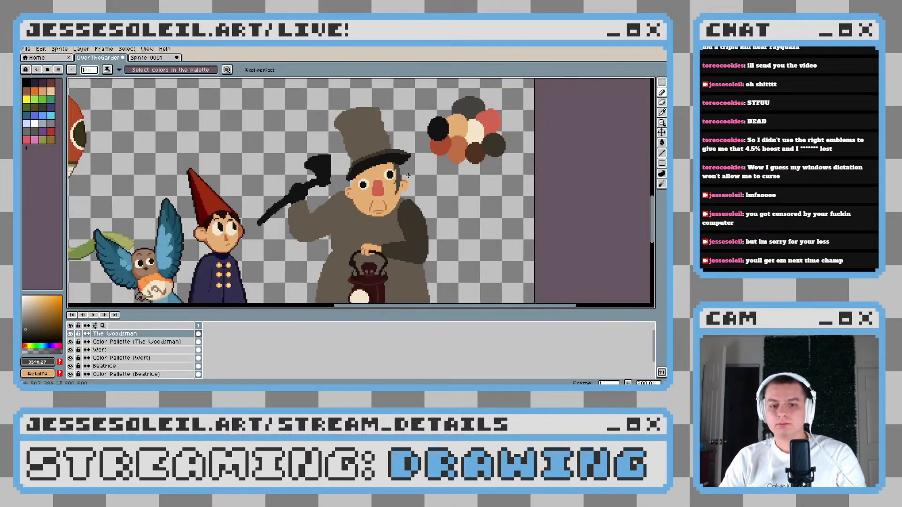
pyautogui.scroll(3, 369, 167)
pyautogui.scroll(-4, 369, 167)
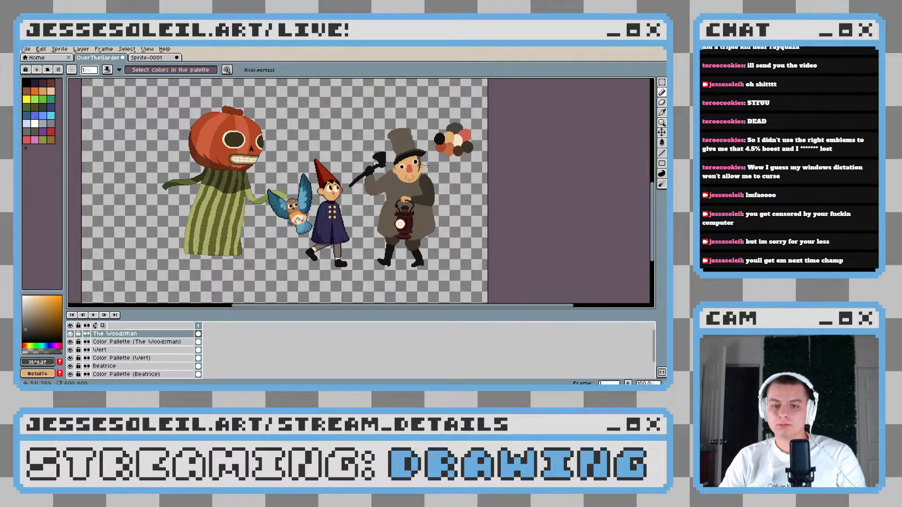
# Paint a matching dark gray sideburn from the hat brim down past the Woodsman's left-hand ear, tapering toward the earlobe
pyautogui.scroll(4, 426, 165)
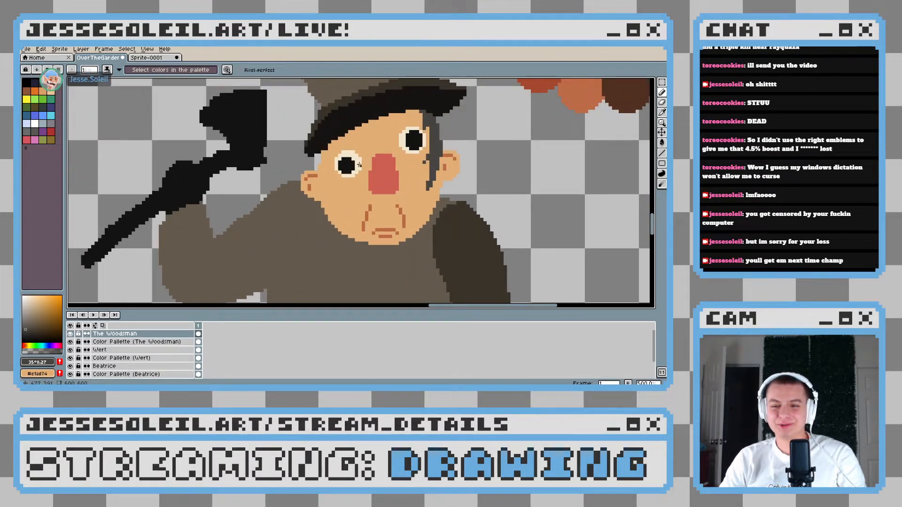
pyautogui.scroll(3, 340, 173)
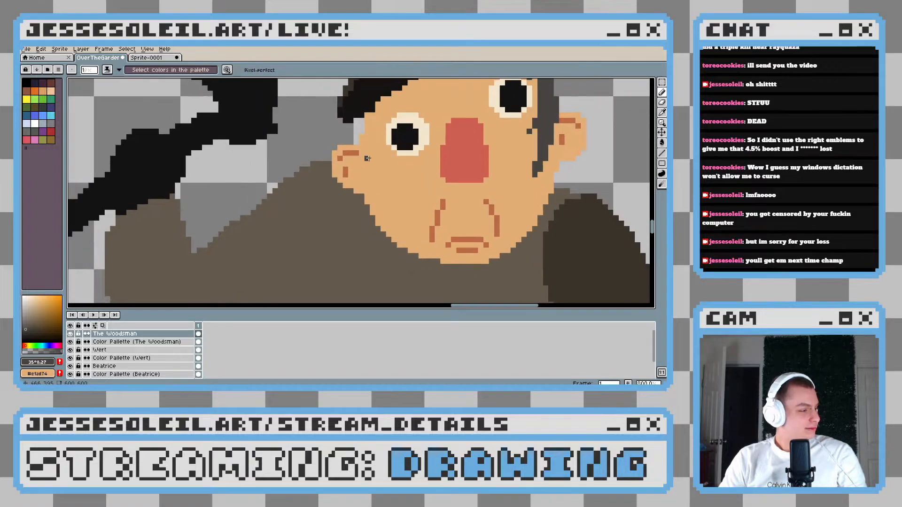
pyautogui.scroll(5, 366, 114)
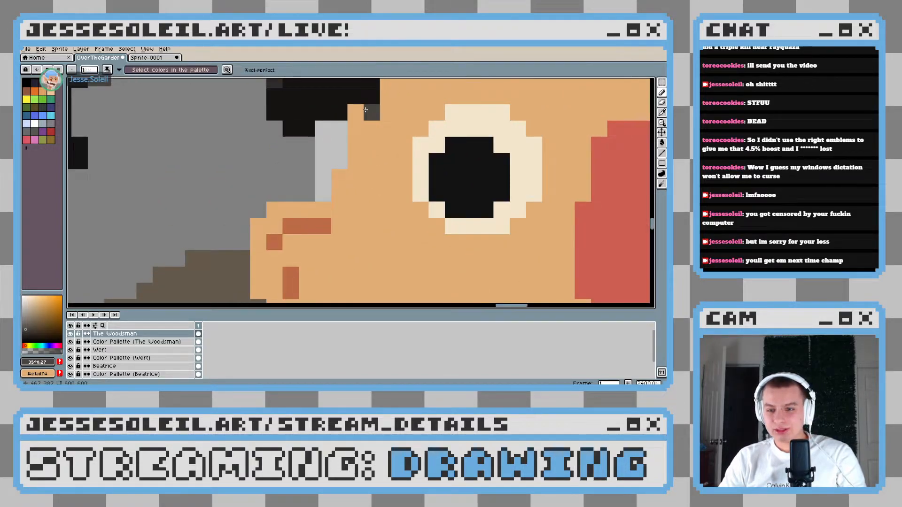
pyautogui.moveTo(364, 113)
pyautogui.mouseDown()
pyautogui.moveTo(351, 148)
pyautogui.moveTo(361, 114)
pyautogui.moveTo(352, 165)
pyautogui.moveTo(361, 183)
pyautogui.moveTo(359, 155)
pyautogui.moveTo(341, 125)
pyautogui.moveTo(329, 131)
pyautogui.moveTo(330, 117)
pyautogui.moveTo(342, 199)
pyautogui.mouseUp()
pyautogui.click(359, 116)
pyautogui.click(330, 117)
pyautogui.moveTo(333, 149); pyautogui.dragTo(300, 244)
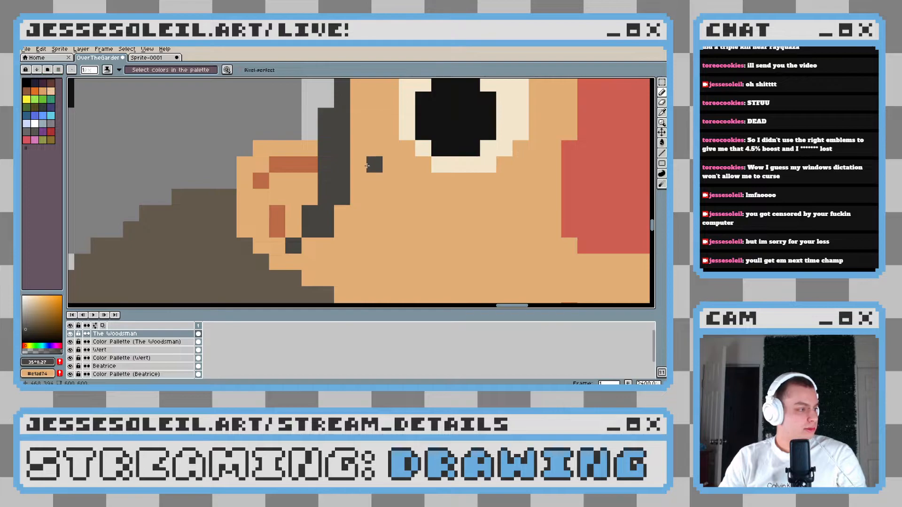
# Thicken the left-hand sideburn inward toward the eye with the same dark gray, from the hat brim to the ear
pyautogui.scroll(-2, 342, 206)
pyautogui.scroll(2, 342, 205)
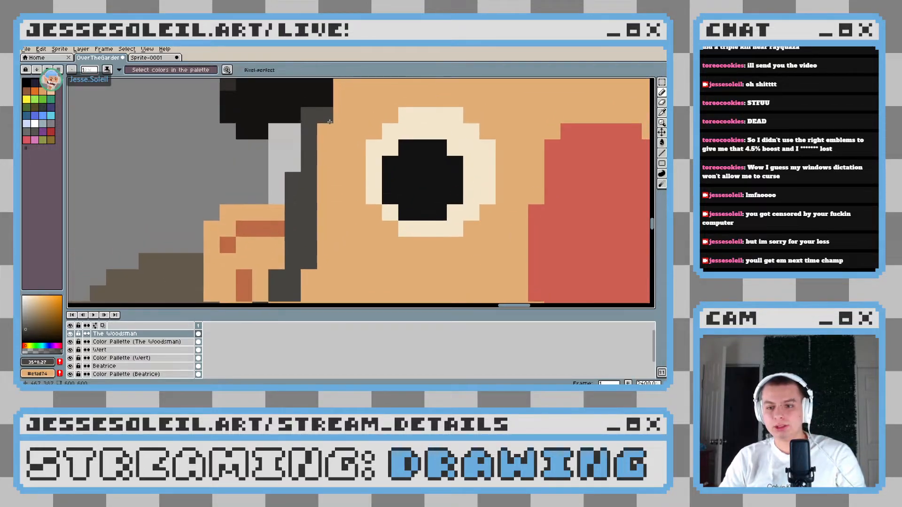
pyautogui.scroll(-2, 334, 130)
pyautogui.moveTo(334, 130)
pyautogui.mouseDown()
pyautogui.moveTo(324, 181)
pyautogui.moveTo(335, 164)
pyautogui.mouseUp()
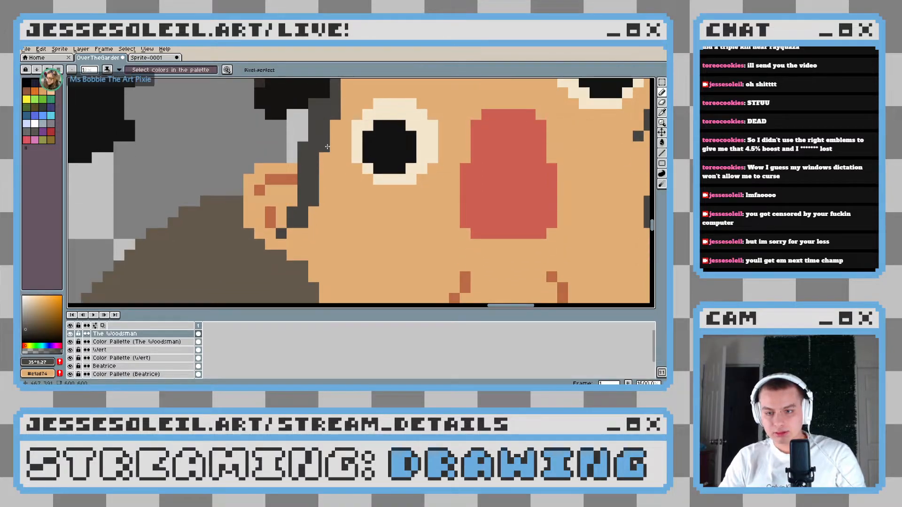
pyautogui.moveTo(327, 141)
pyautogui.mouseDown()
pyautogui.moveTo(329, 190)
pyautogui.moveTo(327, 175)
pyautogui.moveTo(314, 222)
pyautogui.mouseUp()
pyautogui.moveTo(335, 181); pyautogui.dragTo(332, 124)
pyautogui.scroll(-8, 371, 210)
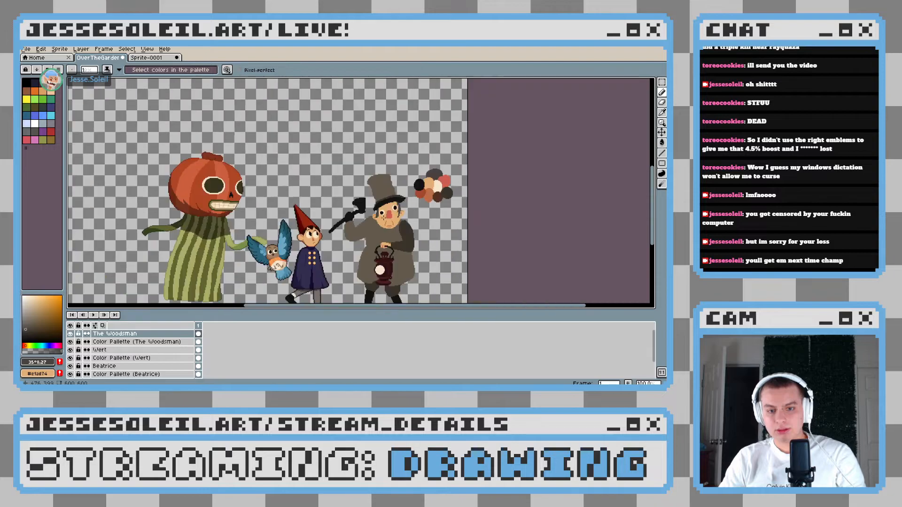
pyautogui.scroll(8, 371, 210)
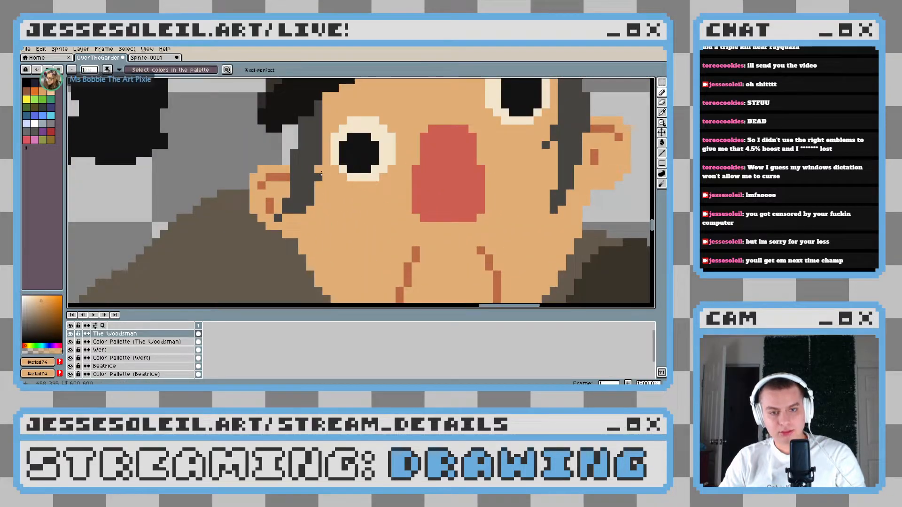
# Fill in the upper end of the left-hand sideburn inward along the hat brim's underside with dark gray, and undo the last pencil mark
pyautogui.keyDown('alt'); pyautogui.click(318, 120); pyautogui.keyUp('alt')
pyautogui.moveTo(326, 104); pyautogui.dragTo(327, 96)
pyautogui.scroll(-6, 367, 234)
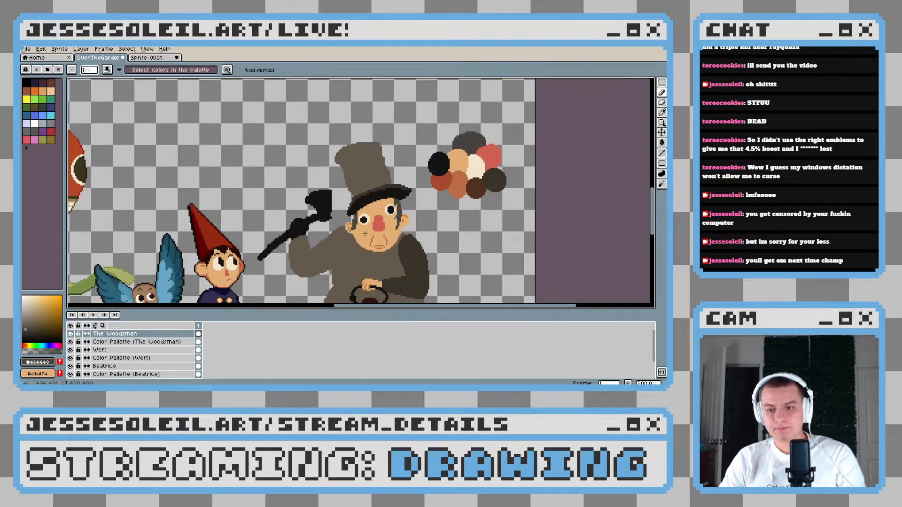
pyautogui.scroll(8, 365, 233)
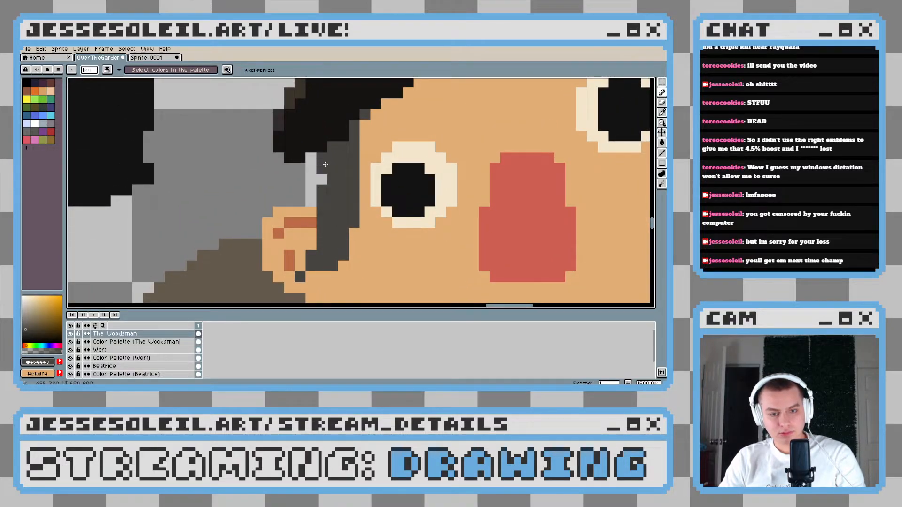
pyautogui.scroll(-6, 325, 164)
pyautogui.hotkey('ctrl', 'z')
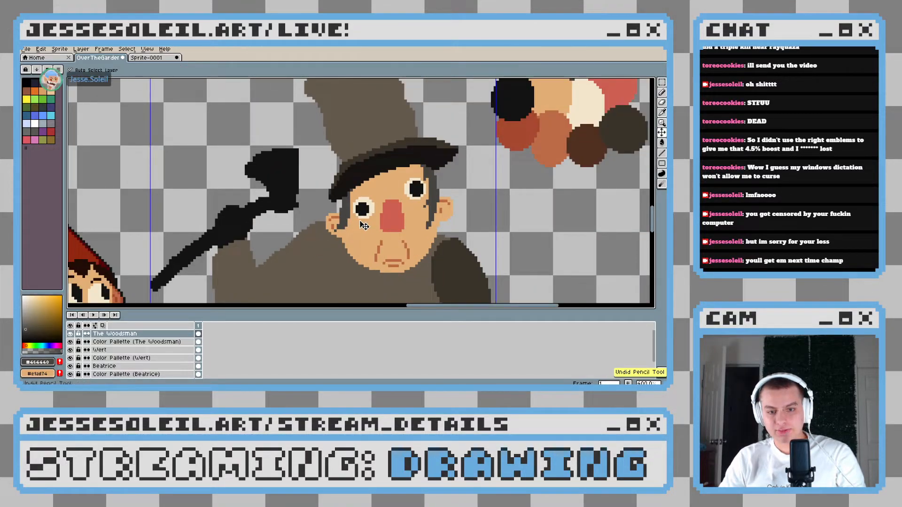
# Add a stray dark gray hair pixel on the inner edge of the left-hand sideburn, just below the eye
pyautogui.scroll(5, 357, 162)
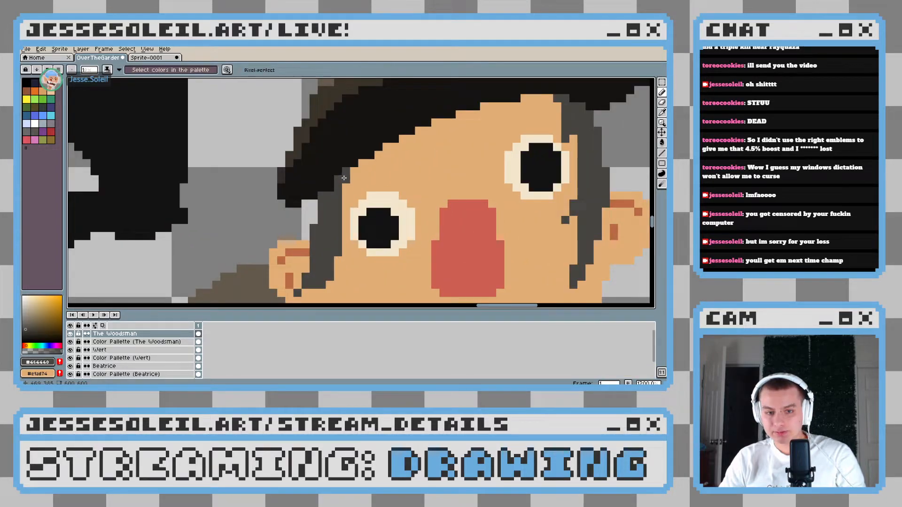
pyautogui.scroll(-4, 361, 230)
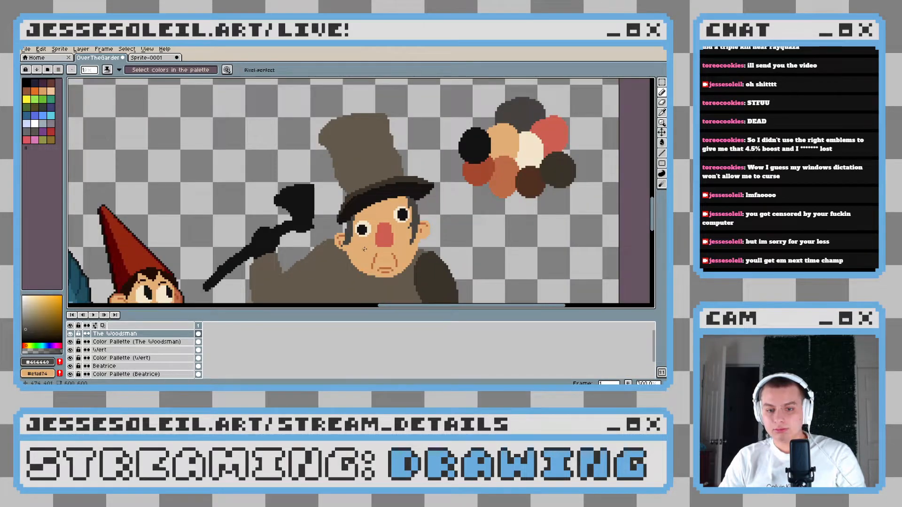
pyautogui.scroll(4, 365, 249)
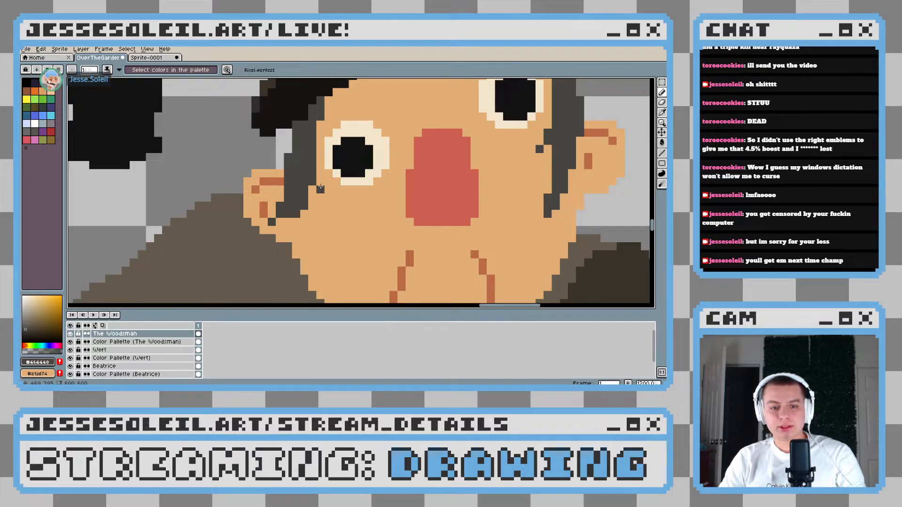
pyautogui.scroll(-10, 320, 188)
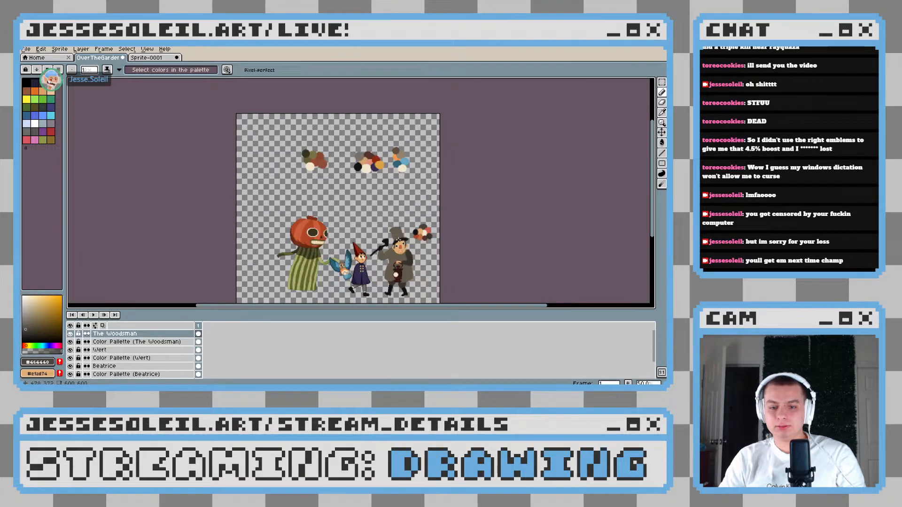
pyautogui.scroll(7, 397, 235)
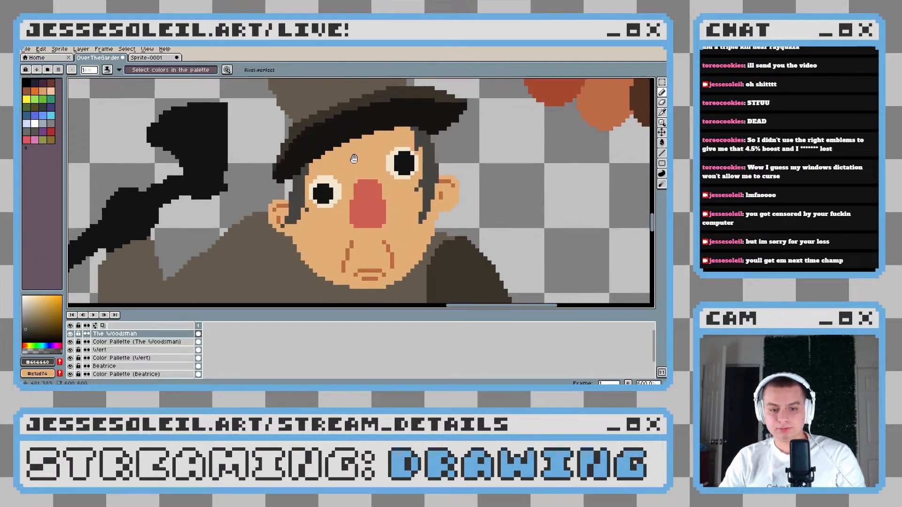
# Extend the lower tip of the right-hand sideburn with one more dark gray pixel toward the cheek
pyautogui.scroll(-4, 404, 216)
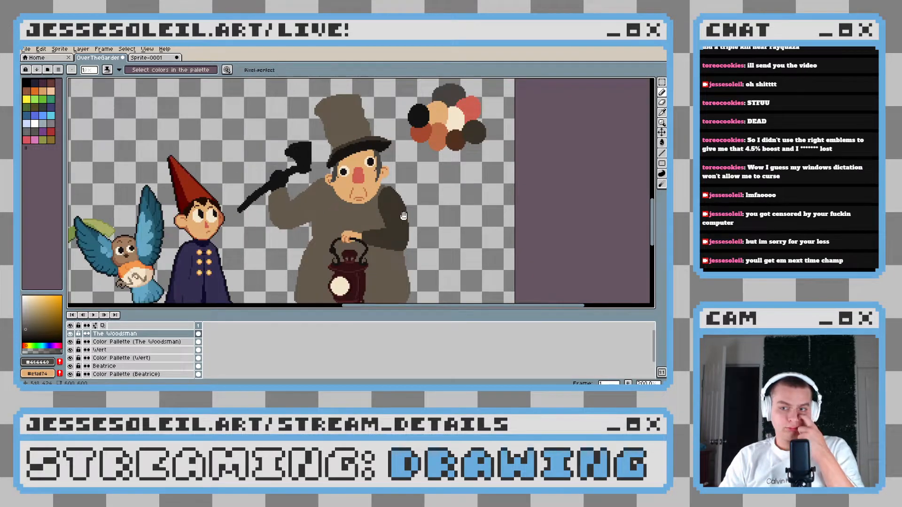
pyautogui.moveTo(404, 216); pyautogui.dragTo(405, 197)
pyautogui.scroll(-1, 407, 197)
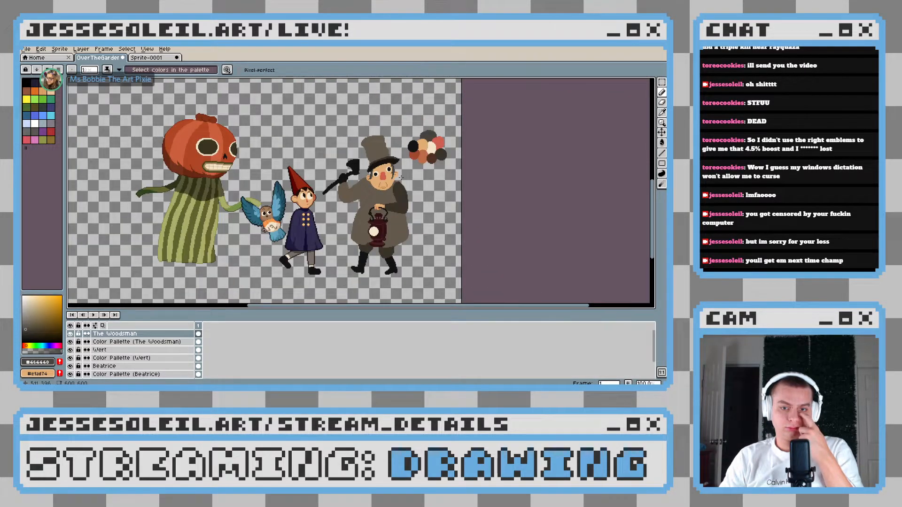
pyautogui.scroll(8, 400, 178)
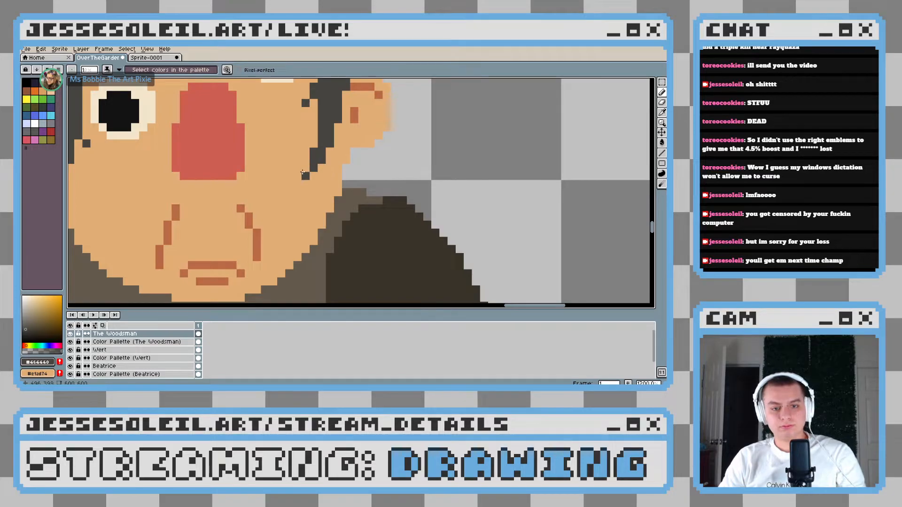
pyautogui.scroll(-7, 303, 173)
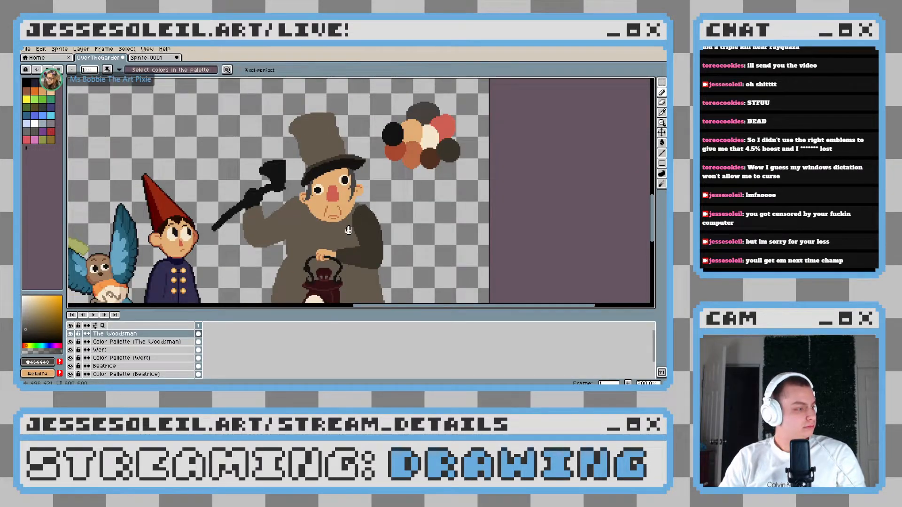
pyautogui.moveTo(348, 230); pyautogui.dragTo(365, 186)
pyautogui.scroll(3, 346, 208)
pyautogui.moveTo(338, 86); pyautogui.dragTo(352, 215)
pyautogui.moveTo(365, 267); pyautogui.dragTo(368, 244)
pyautogui.scroll(-2, 328, 232)
pyautogui.scroll(5, 277, 132)
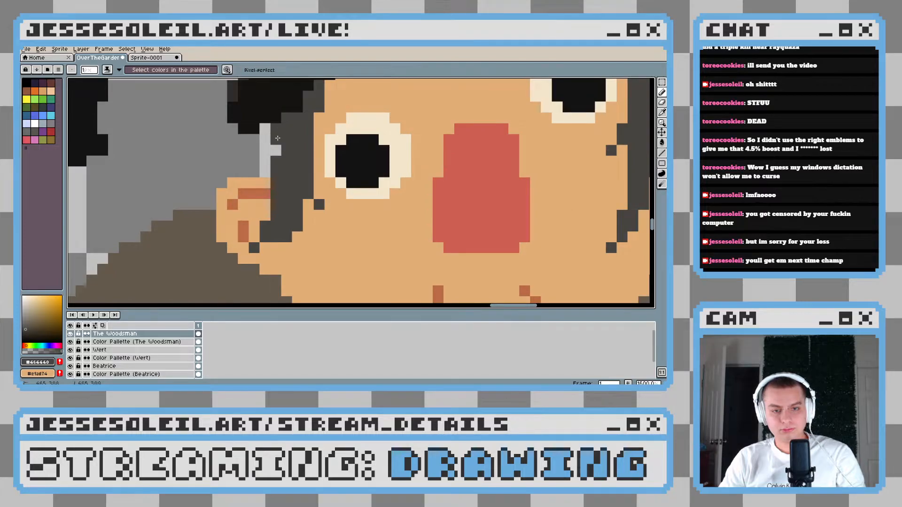
pyautogui.hotkey('ctrl', 'z')
pyautogui.scroll(-6, 277, 132)
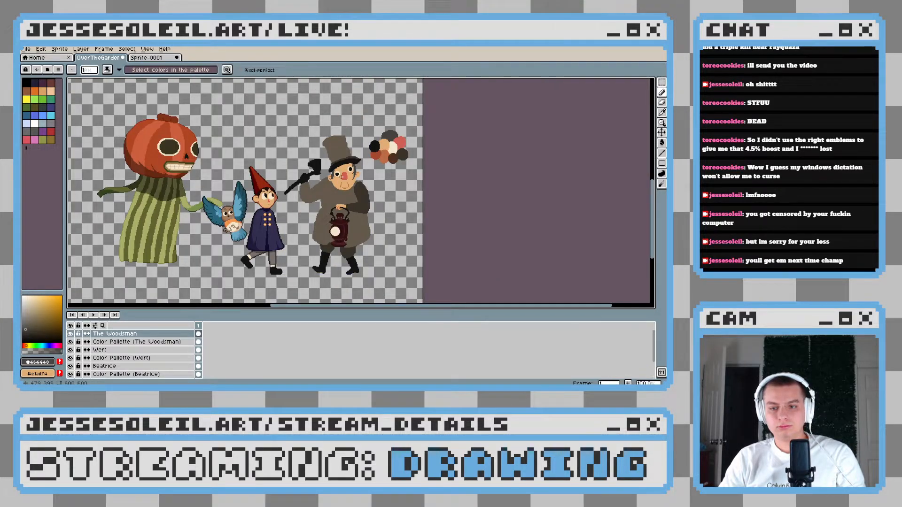
# Try stray dark gray hair pixels on the cheek below the left-hand eye, beside the sideburn
pyautogui.scroll(10, 341, 178)
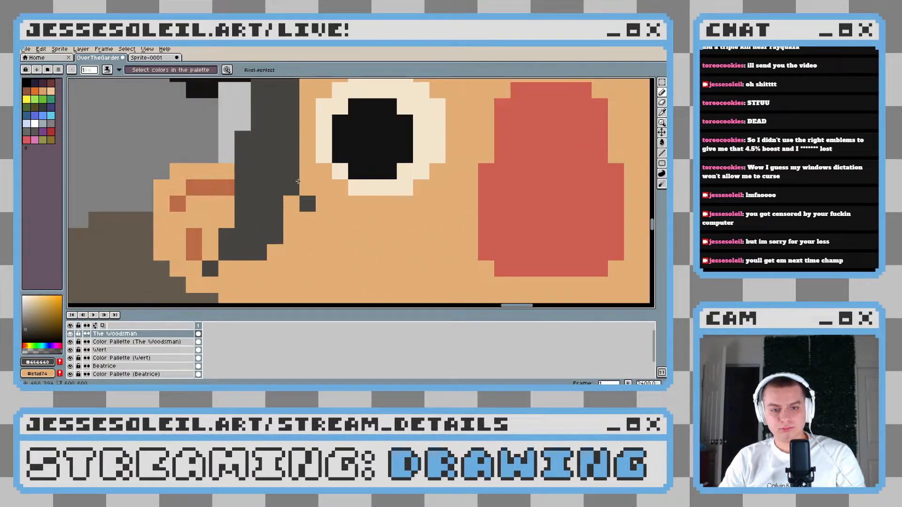
pyautogui.click(324, 220)
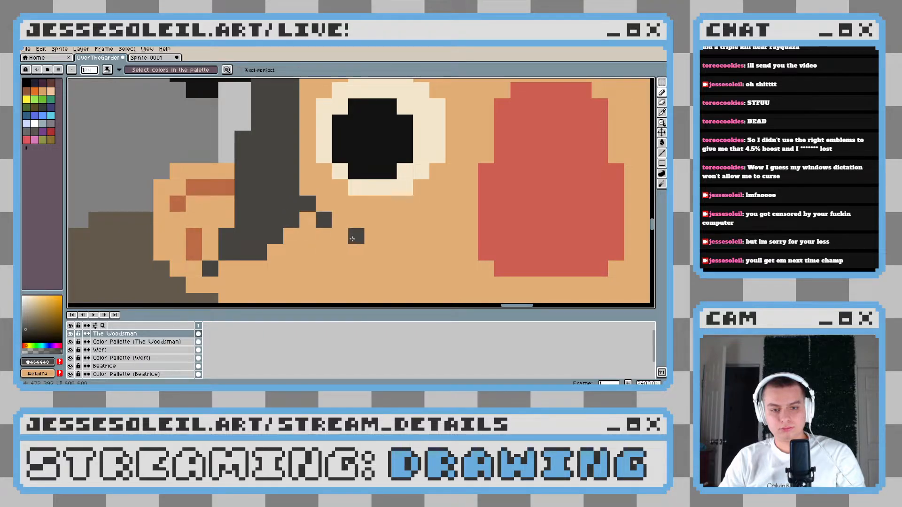
pyautogui.scroll(-7, 365, 248)
pyautogui.scroll(2, 374, 252)
pyautogui.hotkey('ctrl', 'z')
pyautogui.scroll(5, 324, 239)
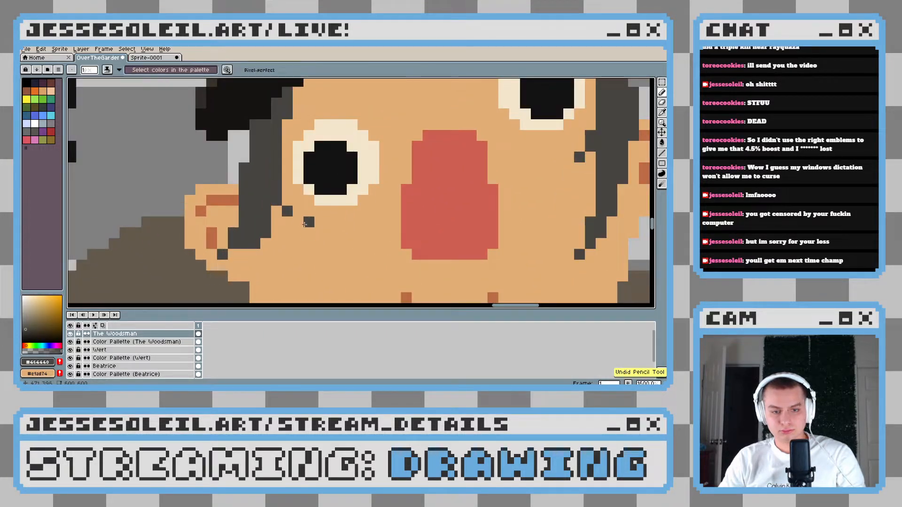
pyautogui.click(321, 232)
pyautogui.scroll(-7, 320, 232)
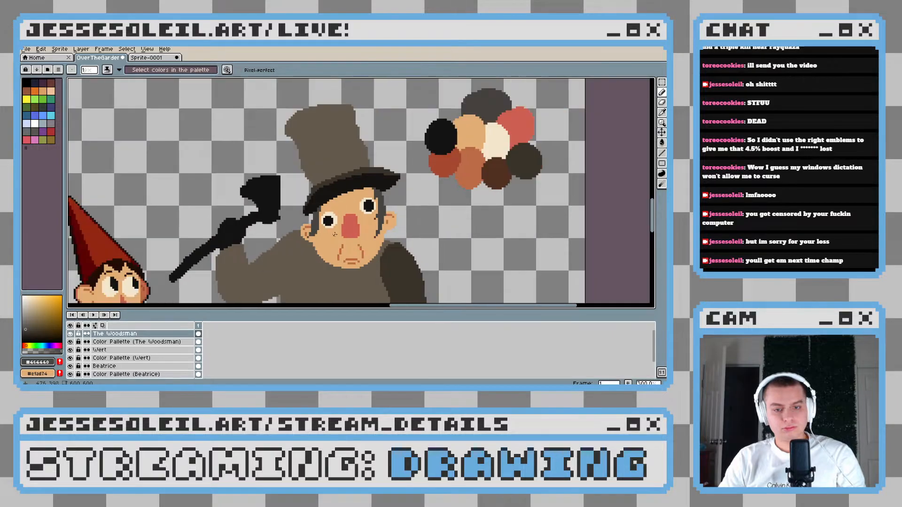
# Add a new layer between the Woodsman layer and his color palette layer
pyautogui.moveTo(395, 229); pyautogui.dragTo(394, 230)
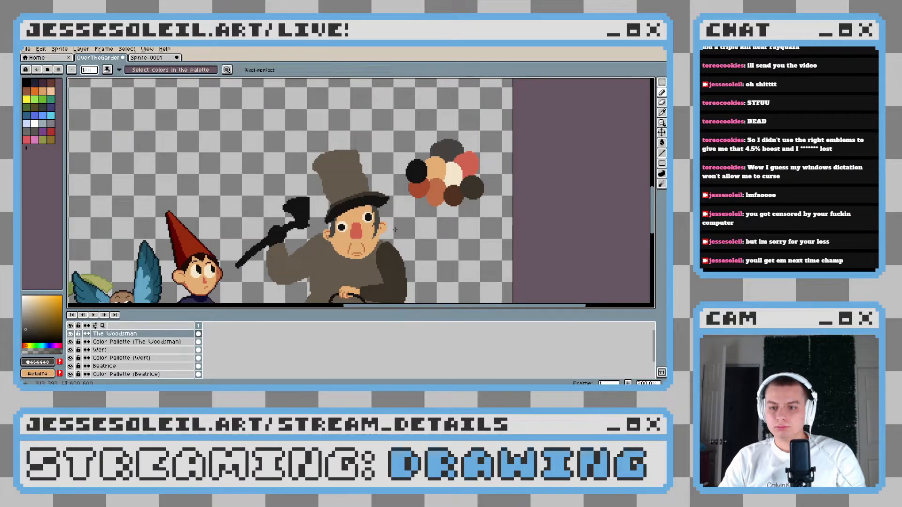
pyautogui.scroll(-3, 368, 234)
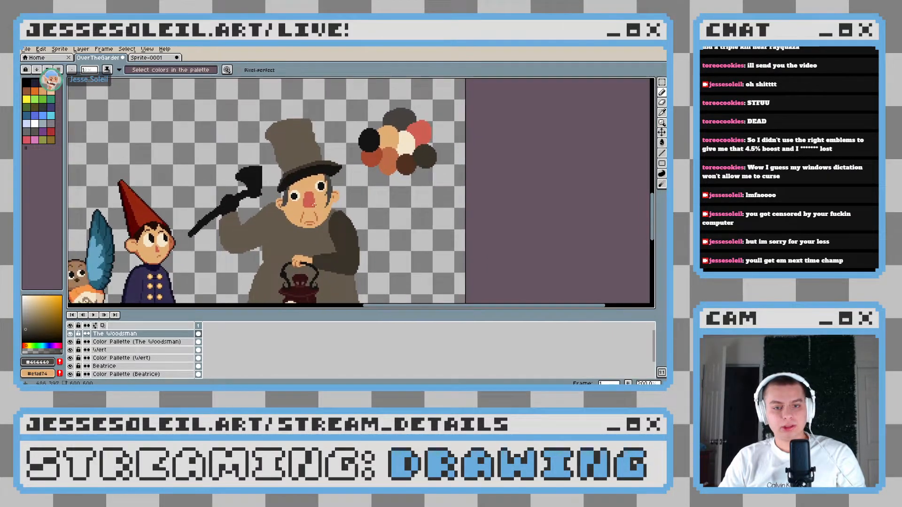
pyautogui.scroll(-2, 263, 244)
pyautogui.hscroll(2, 263, 244)
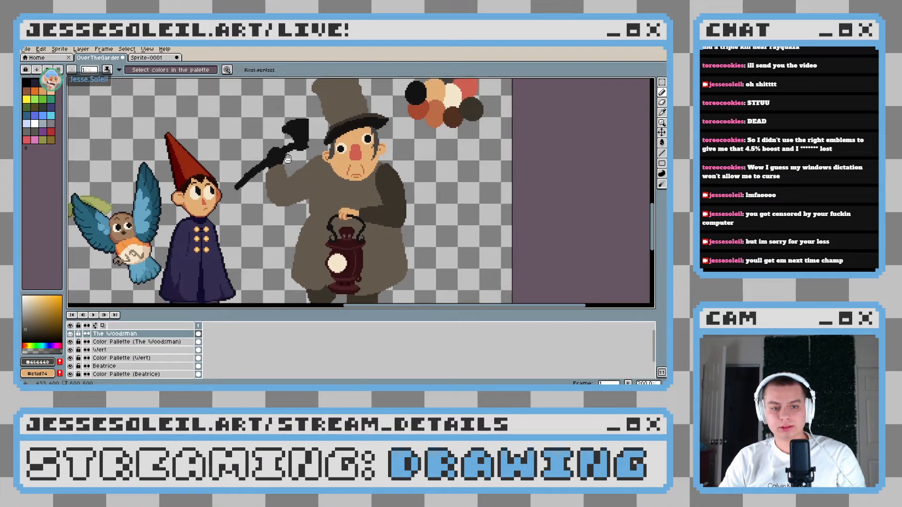
pyautogui.click(134, 342)
pyautogui.rightClick(133, 343)
pyautogui.click(141, 328)
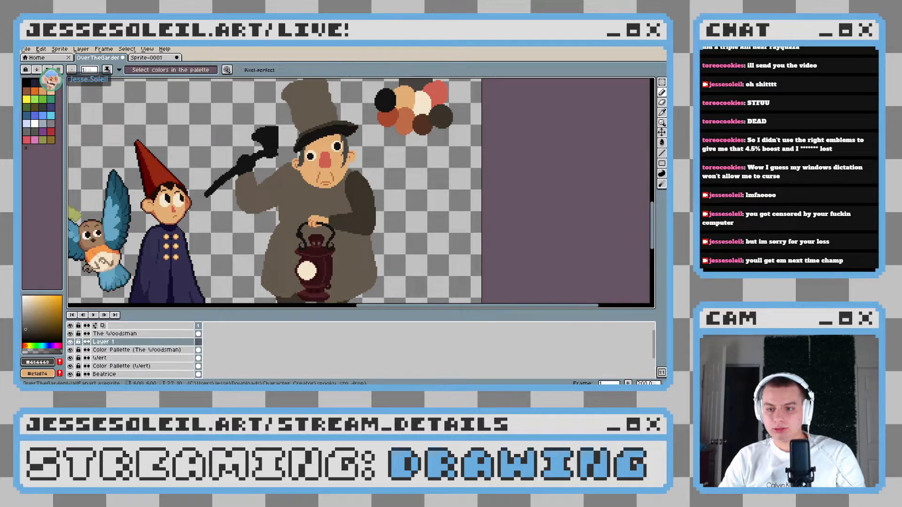
# Check the reference sprite and paint a 10 px dark brown (#513021) stroke from the raised arm behind the axe and hat past the right-hand ear
pyautogui.click(135, 57)
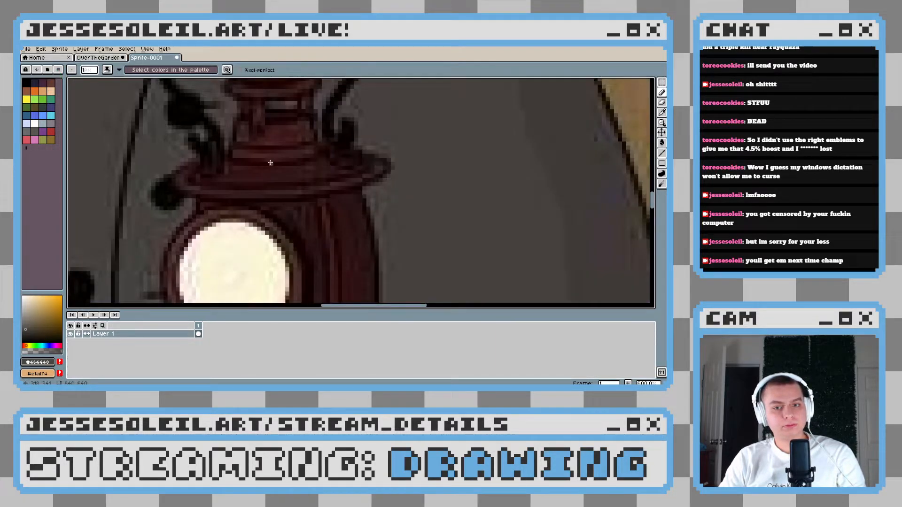
pyautogui.click(112, 58)
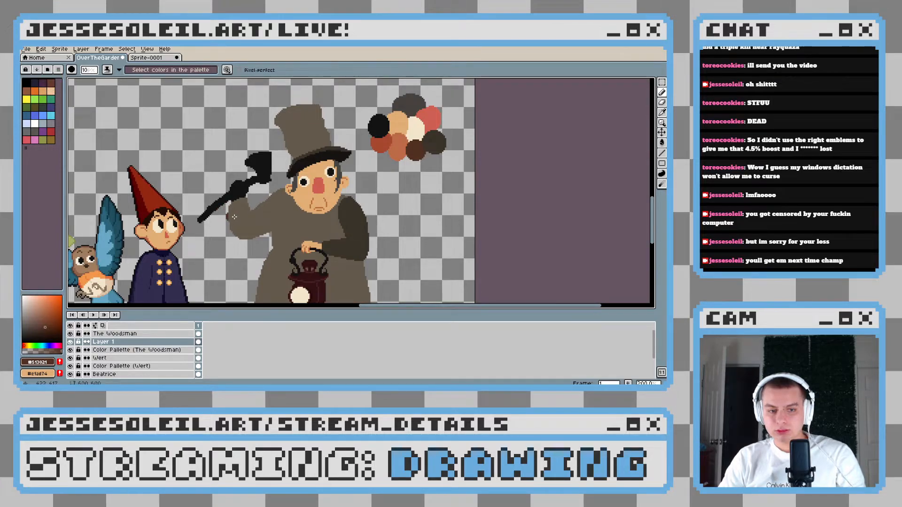
pyautogui.moveTo(231, 215)
pyautogui.mouseDown()
pyautogui.moveTo(239, 160)
pyautogui.moveTo(226, 202)
pyautogui.moveTo(261, 162)
pyautogui.moveTo(248, 158)
pyautogui.moveTo(354, 171)
pyautogui.mouseUp()
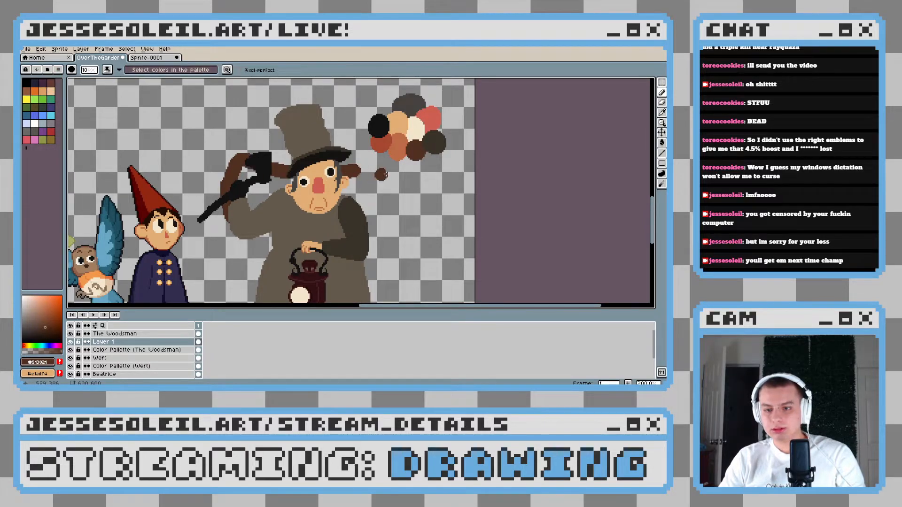
# Paint a short dark brown stroke outward from the elbow of the lantern arm as the bundle's lower edge
pyautogui.moveTo(395, 220); pyautogui.dragTo(295, 188)
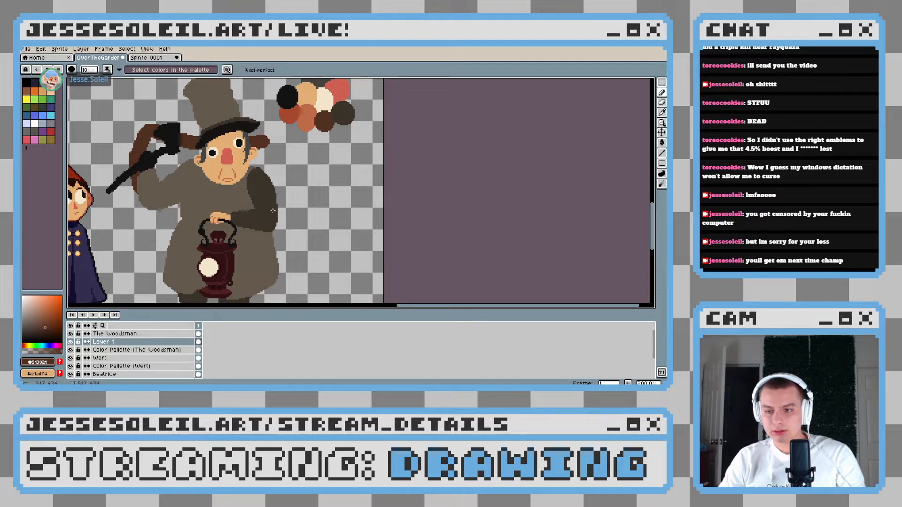
pyautogui.moveTo(273, 211); pyautogui.dragTo(307, 208)
pyautogui.hotkey('ctrl', 'z')
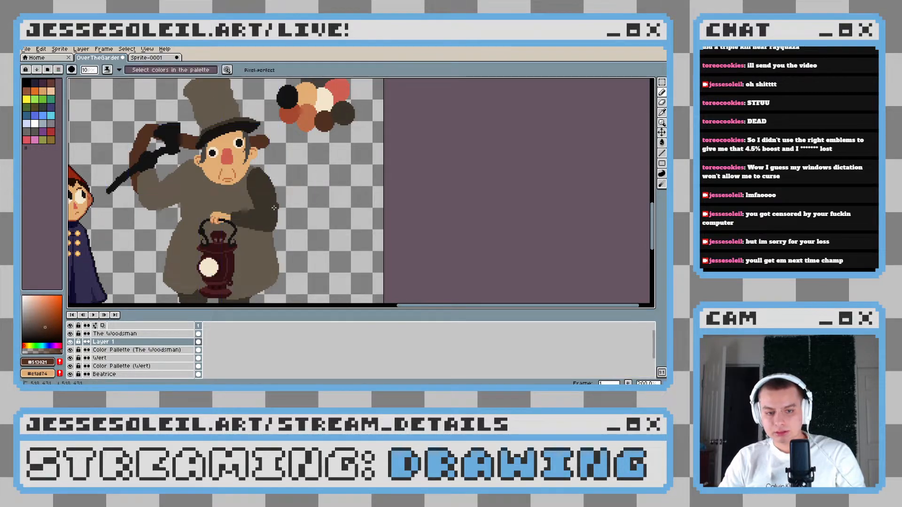
pyautogui.moveTo(271, 209); pyautogui.dragTo(308, 210)
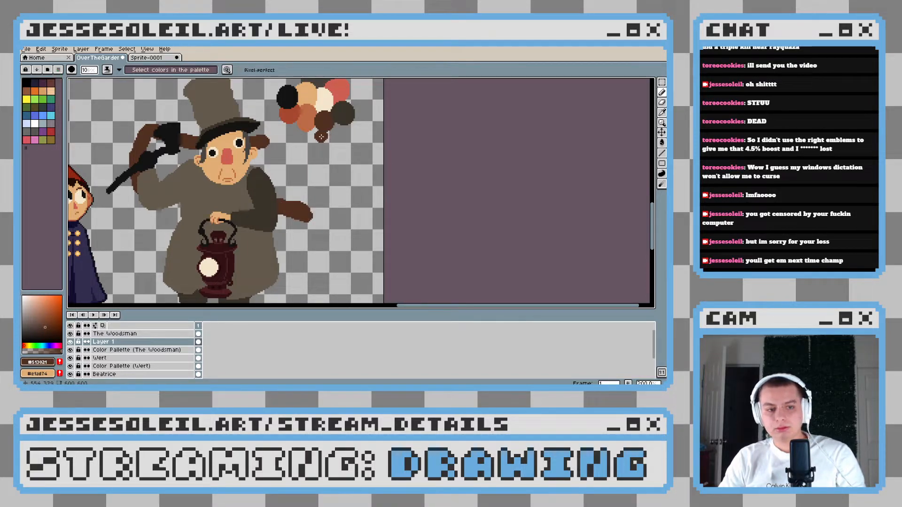
# Close the bundle's outline with a dark brown outer side curving down to the lower edge and an upper edge back to the ear
pyautogui.moveTo(319, 135)
pyautogui.mouseDown()
pyautogui.moveTo(323, 178)
pyautogui.moveTo(309, 202)
pyautogui.mouseUp()
pyautogui.hotkey('ctrl', 'z')
pyautogui.moveTo(318, 137)
pyautogui.mouseDown()
pyautogui.moveTo(323, 185)
pyautogui.moveTo(311, 220)
pyautogui.mouseUp()
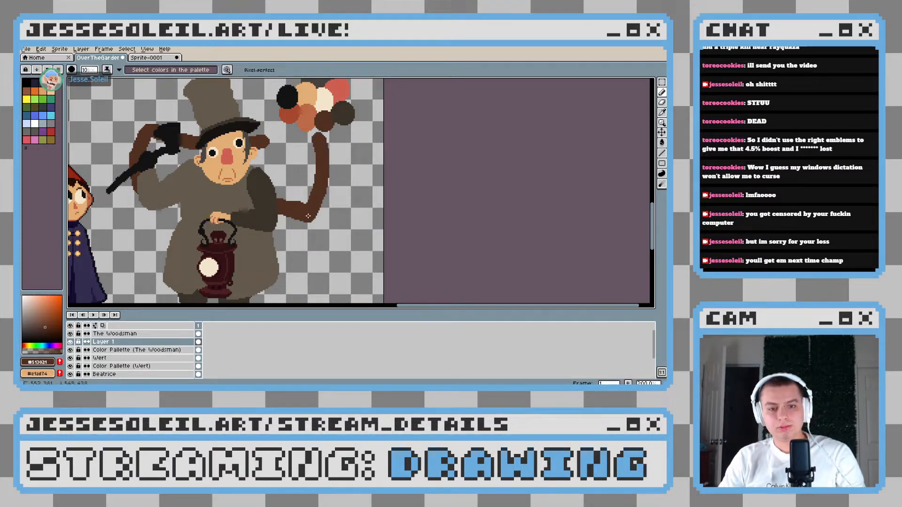
pyautogui.moveTo(318, 137); pyautogui.dragTo(273, 144)
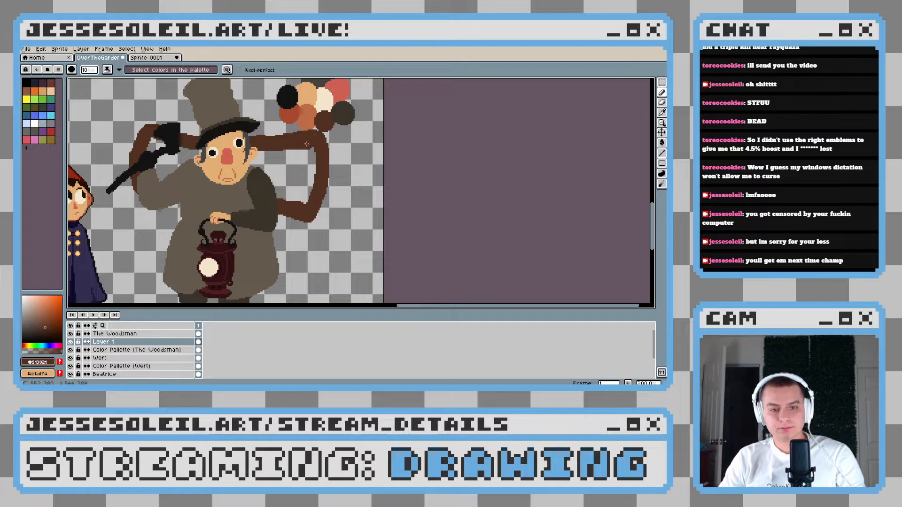
pyautogui.click(308, 149)
# Fill the inside of the bundle's outline behind the Woodsman, on both sides of his body, with the same dark brown
pyautogui.press('g')
pyautogui.click(295, 171)
pyautogui.hotkey('ctrl', 'z')
pyautogui.press('b')
pyautogui.moveTo(157, 146)
pyautogui.mouseDown()
pyautogui.moveTo(169, 166)
pyautogui.moveTo(150, 148)
pyautogui.moveTo(161, 174)
pyautogui.moveTo(205, 155)
pyautogui.moveTo(253, 160)
pyautogui.moveTo(233, 168)
pyautogui.moveTo(263, 180)
pyautogui.moveTo(274, 156)
pyautogui.moveTo(313, 155)
pyautogui.moveTo(301, 201)
pyautogui.moveTo(287, 165)
pyautogui.moveTo(299, 179)
pyautogui.mouseUp()
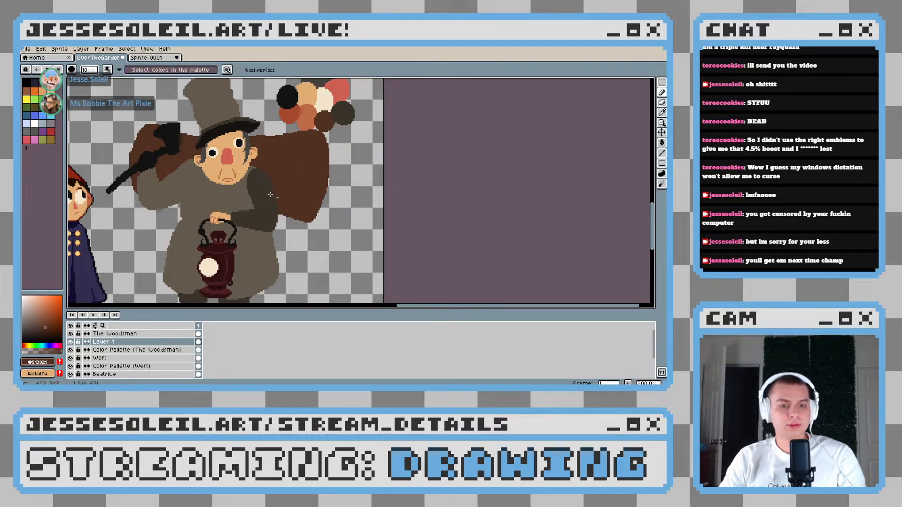
pyautogui.scroll(-3, 299, 189)
pyautogui.scroll(3, 356, 173)
# Enlarge the timeline area to show the full list of layers down to Enoch's color palette
pyautogui.moveTo(355, 173); pyautogui.dragTo(321, 232)
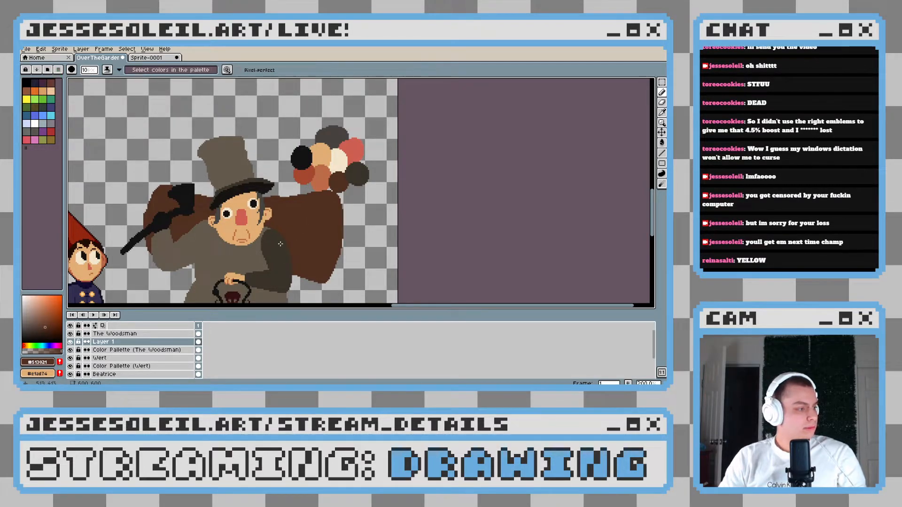
pyautogui.moveTo(276, 182); pyautogui.dragTo(343, 112)
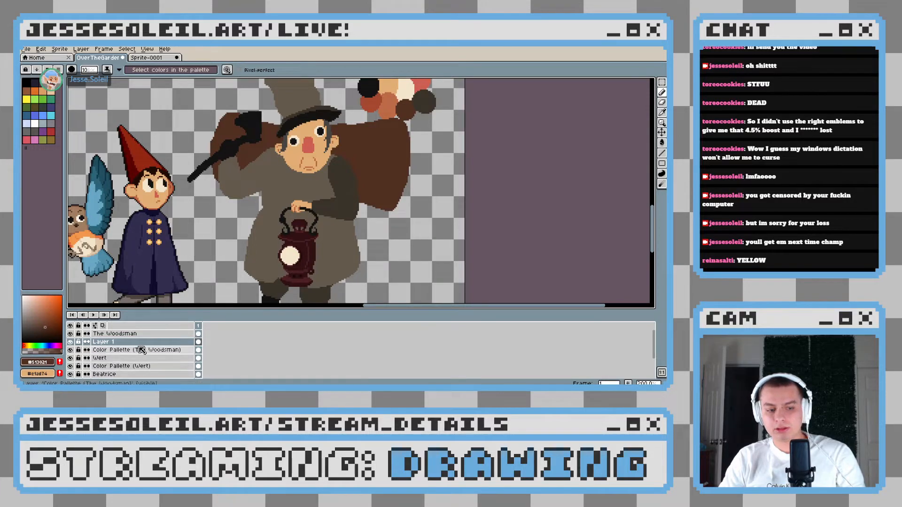
pyautogui.moveTo(158, 311); pyautogui.dragTo(160, 285)
# Try adding three new animation frames to the timeline
pyautogui.hotkey('alt', 'n')
pyautogui.hotkey('alt', 'n')
pyautogui.hotkey('alt', 'n')
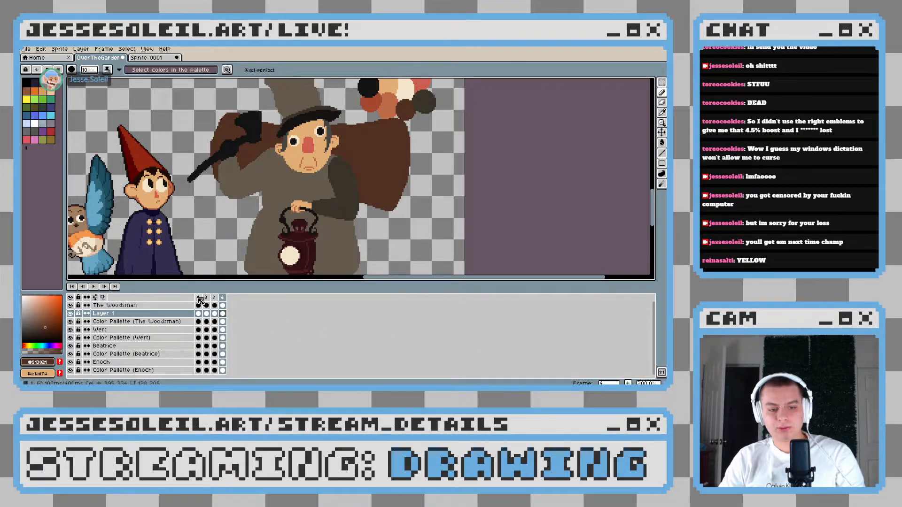
pyautogui.hotkey('ctrl', 'z')
pyautogui.hotkey('ctrl', 'z')
pyautogui.hotkey('ctrl', 'z')
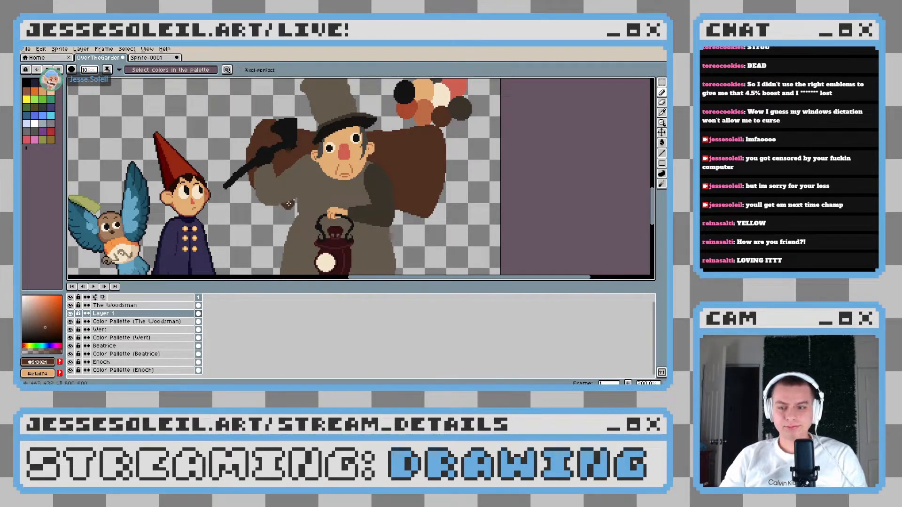
pyautogui.moveTo(287, 200); pyautogui.dragTo(309, 174)
pyautogui.moveTo(277, 200); pyautogui.dragTo(259, 205)
pyautogui.moveTo(343, 200); pyautogui.dragTo(291, 216)
pyautogui.scroll(2, 311, 153)
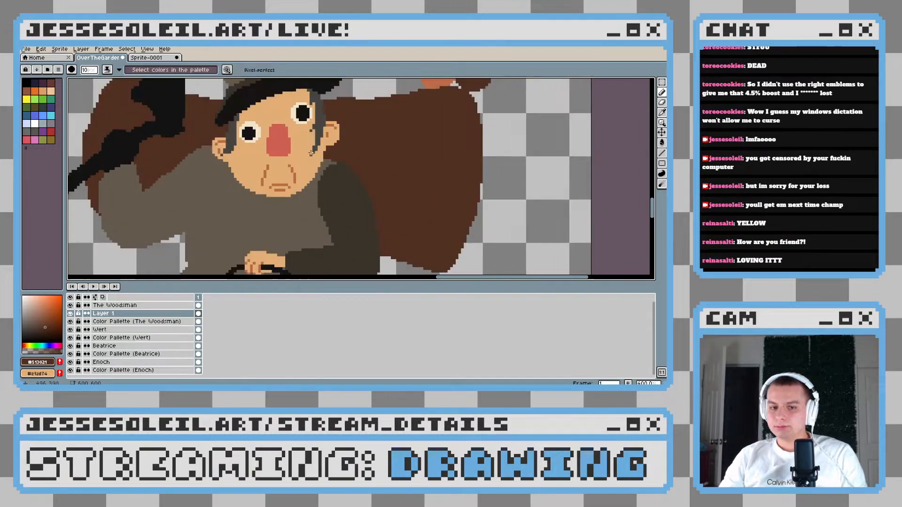
pyautogui.scroll(-2, 311, 152)
pyautogui.scroll(2, 355, 137)
# Reduce the pencil to 4 px and paint a dark brown pointed tuft on the lower edge of the bundle behind the Woodsman
pyautogui.press('-')
pyautogui.press('-')
pyautogui.press('-')
pyautogui.press('-')
pyautogui.press('-')
pyautogui.press('-')
pyautogui.press('-')
pyautogui.press('-')
pyautogui.press('-')
pyautogui.scroll(3, 256, 128)
pyautogui.moveTo(363, 209); pyautogui.dragTo(237, 105)
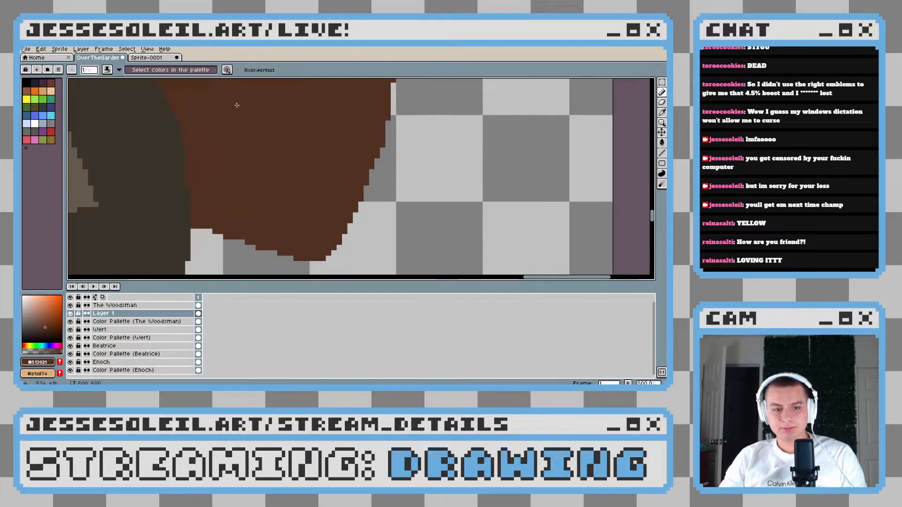
pyautogui.click(149, 57)
pyautogui.click(99, 58)
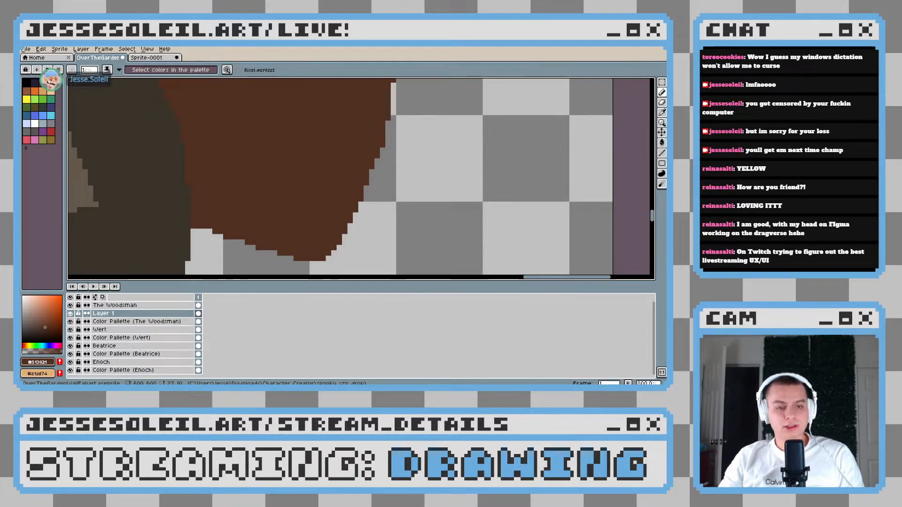
pyautogui.hscroll(-2, 287, 219)
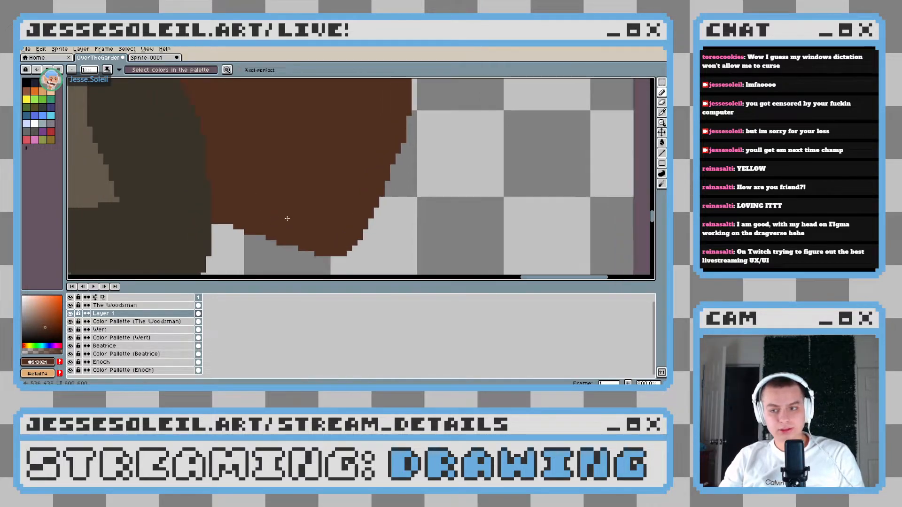
pyautogui.scroll(1, 315, 239)
pyautogui.scroll(-1, 314, 237)
pyautogui.scroll(1, 314, 235)
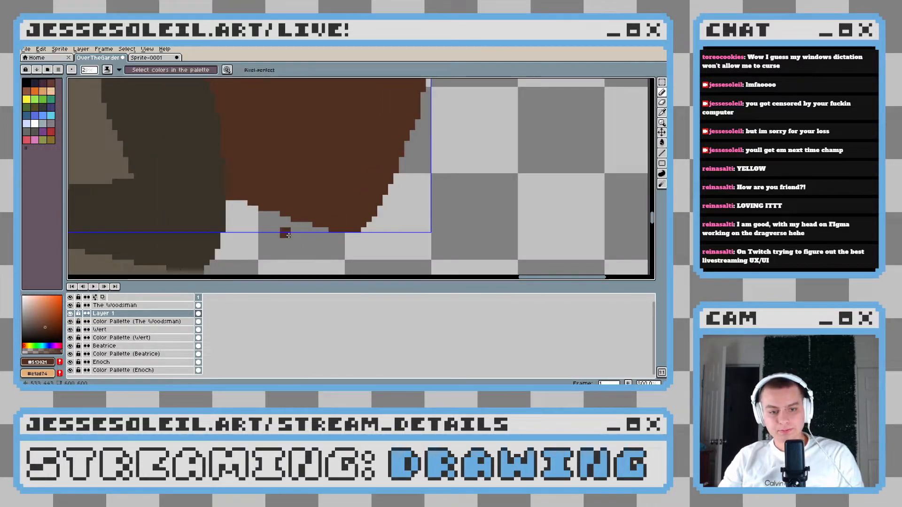
pyautogui.scroll(2, 288, 235)
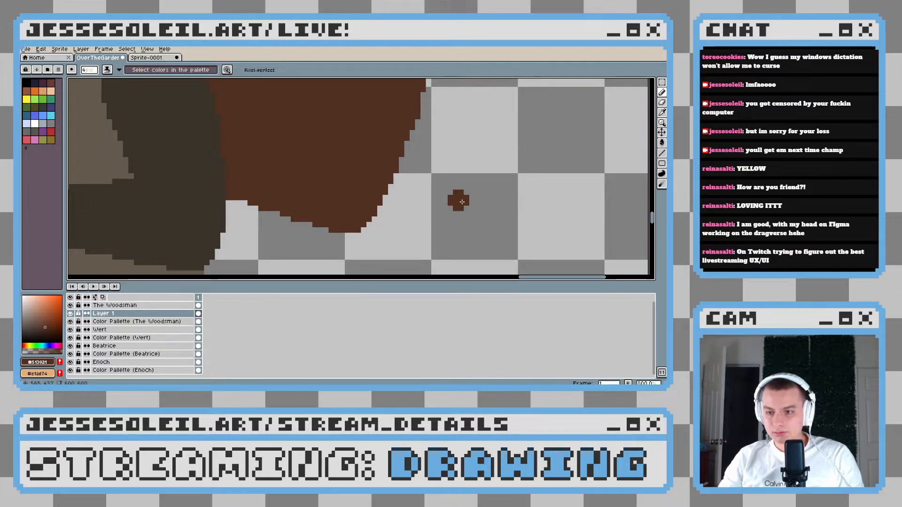
pyautogui.click(310, 225)
pyautogui.scroll(-5, 387, 233)
pyautogui.scroll(4, 393, 235)
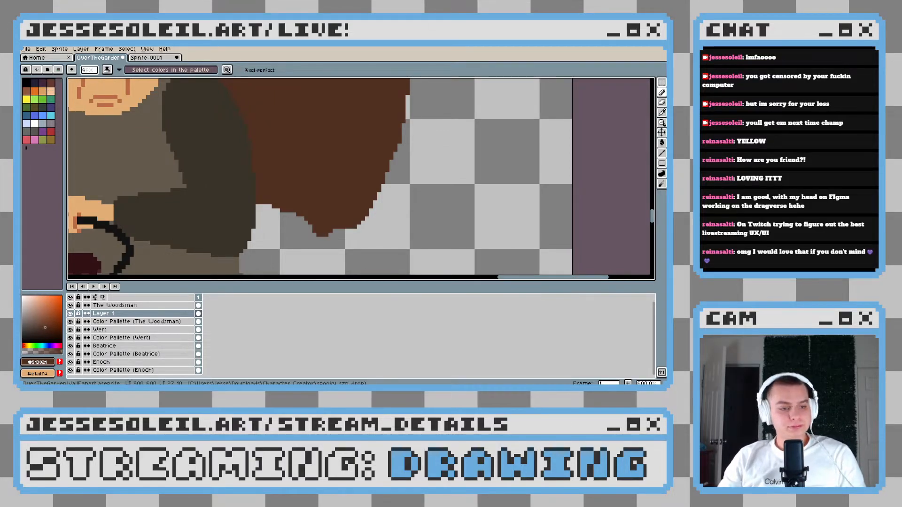
# Paint two small ragged dark brown tufts at the bundle's lower outer corner, retrying the second until its shape fits
pyautogui.scroll(2, 297, 216)
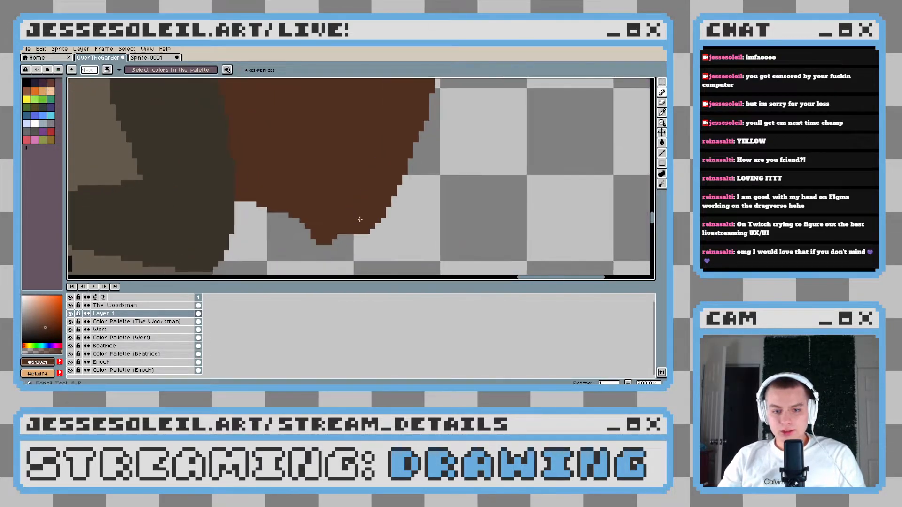
pyautogui.click(394, 214)
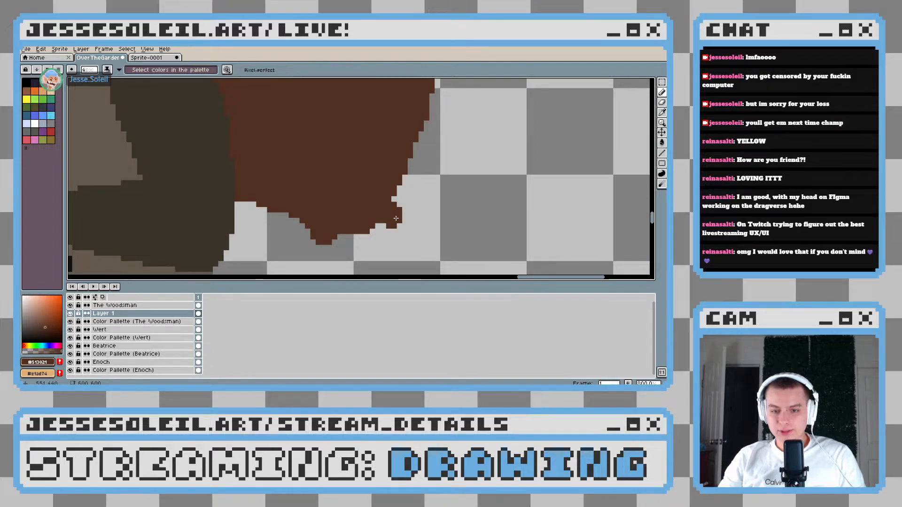
pyautogui.scroll(-1, 437, 224)
pyautogui.moveTo(423, 195); pyautogui.dragTo(387, 219)
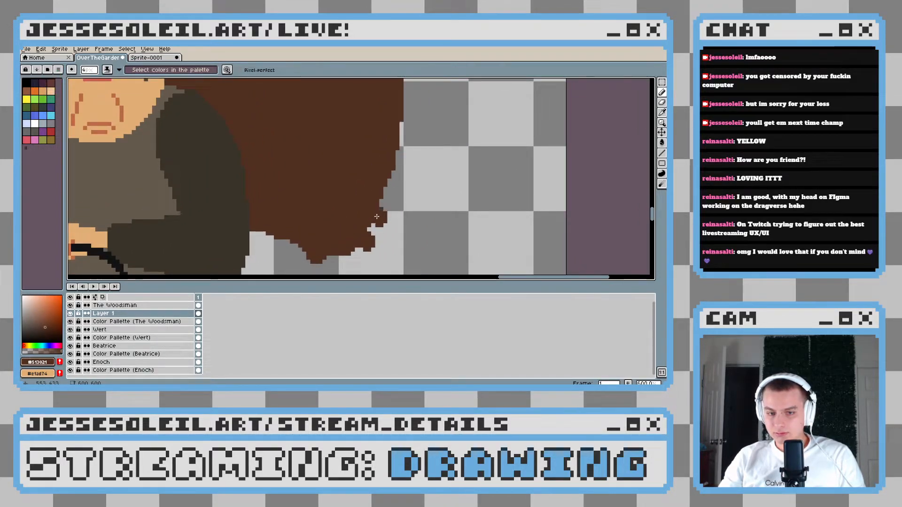
pyautogui.hotkey('ctrl', 'z')
pyautogui.hotkey('ctrl', 'z')
pyautogui.moveTo(370, 209); pyautogui.dragTo(395, 223)
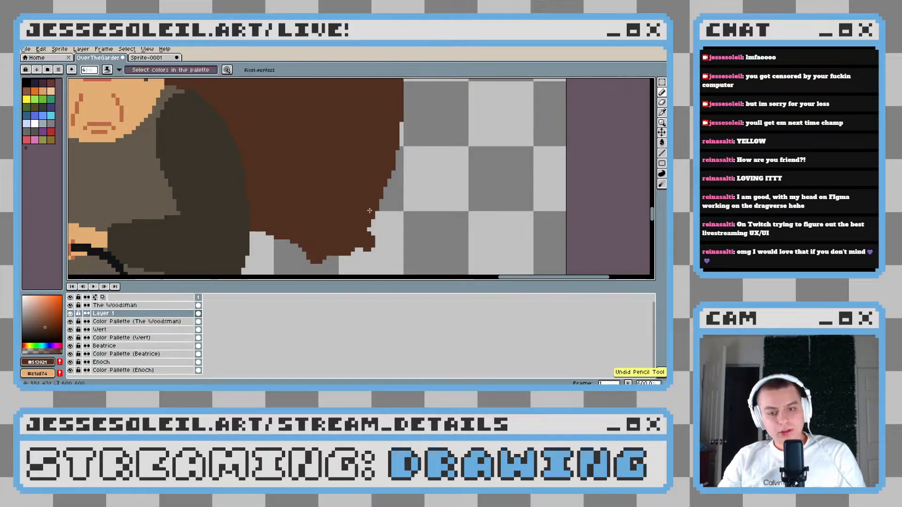
pyautogui.hotkey('ctrl', 'z')
pyautogui.click(387, 215)
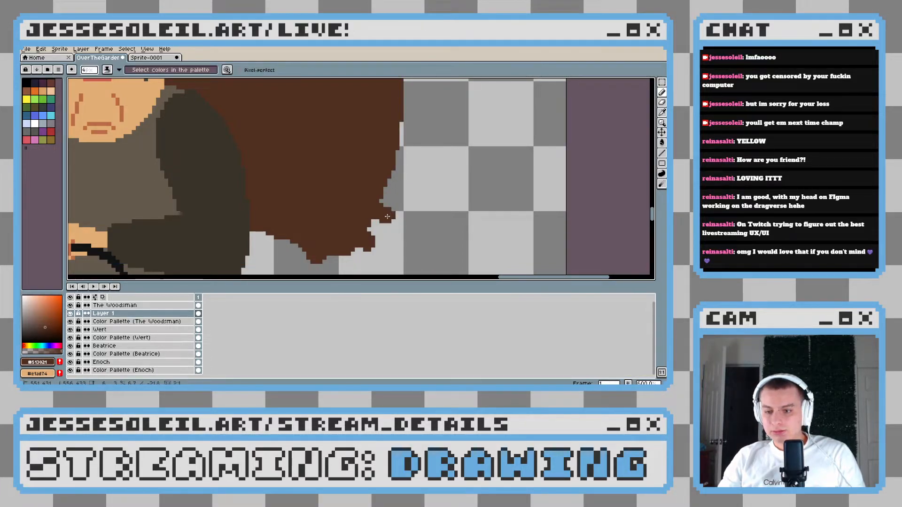
# Move the Woodsman's color swatches off the bundle to the empty area above Wirt, and return to drawing on Layer 1
pyautogui.scroll(5, 343, 157)
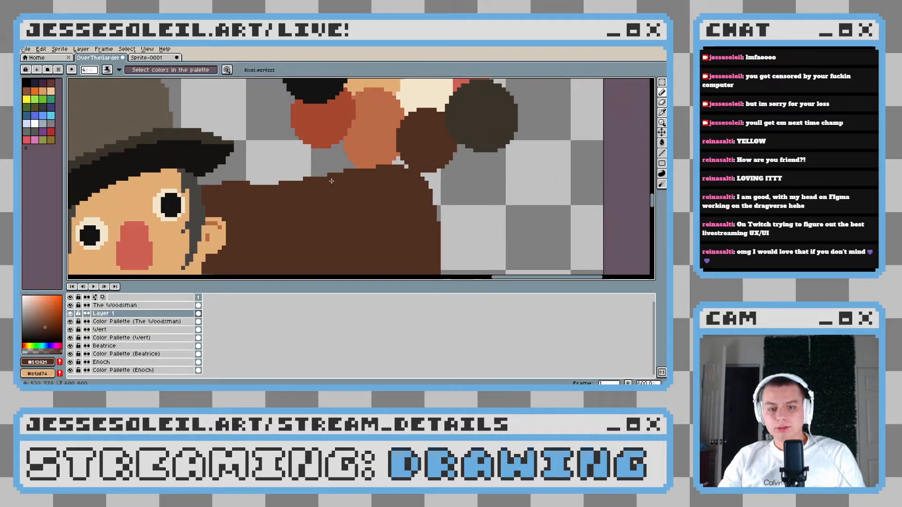
pyautogui.scroll(-5, 331, 181)
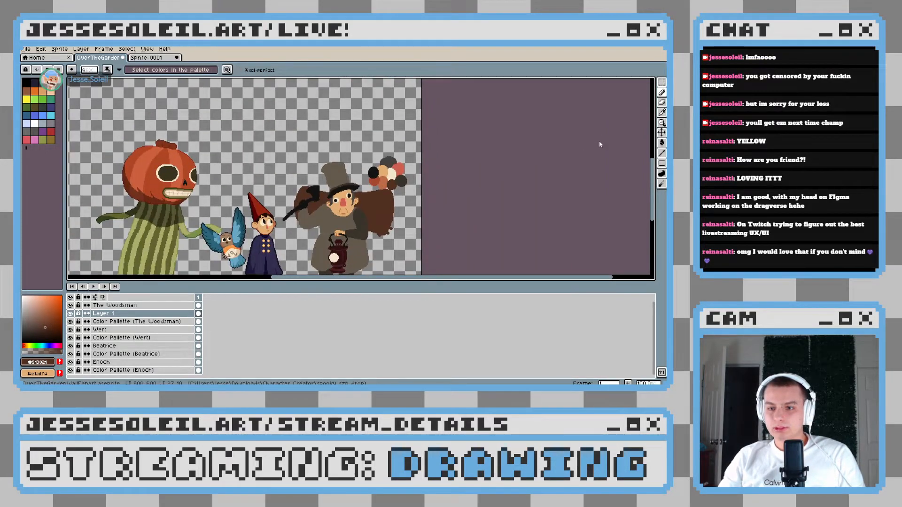
pyautogui.click(662, 132)
pyautogui.moveTo(393, 181); pyautogui.dragTo(281, 116)
pyautogui.click(390, 220)
pyautogui.press('b')
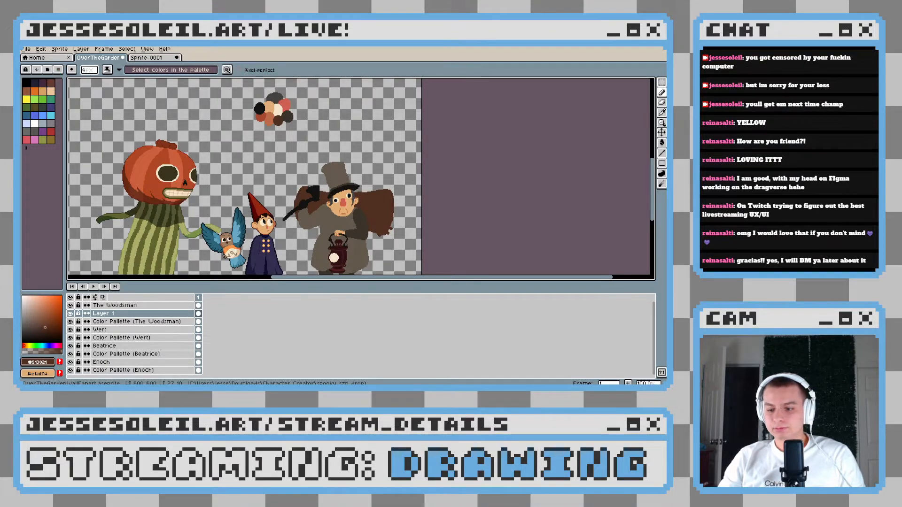
# Paint ragged dark brown tufts along the bundle's outer side, on the side away from the axe
pyautogui.scroll(5, 311, 200)
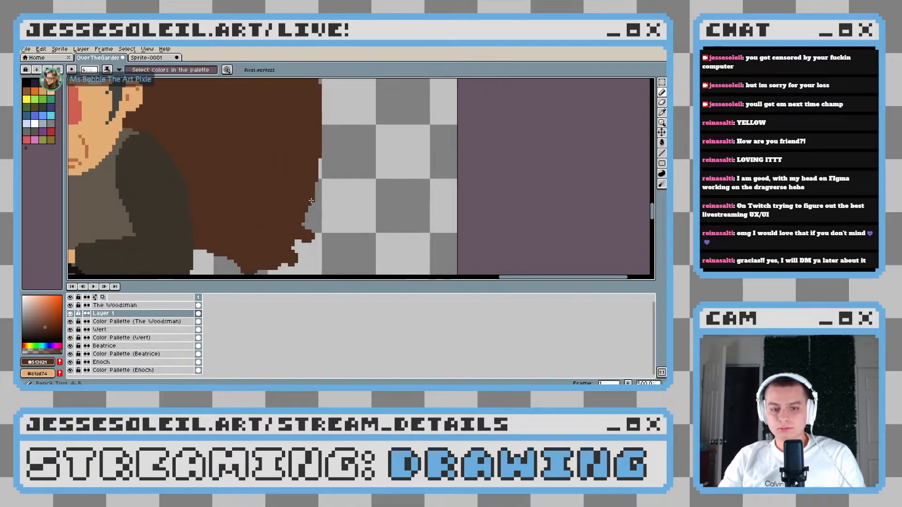
pyautogui.scroll(2, 311, 201)
pyautogui.moveTo(367, 182)
pyautogui.mouseDown()
pyautogui.moveTo(325, 184)
pyautogui.moveTo(359, 201)
pyautogui.moveTo(362, 172)
pyautogui.mouseUp()
pyautogui.moveTo(361, 216)
pyautogui.mouseDown()
pyautogui.moveTo(389, 174)
pyautogui.moveTo(347, 218)
pyautogui.moveTo(368, 217)
pyautogui.moveTo(361, 198)
pyautogui.mouseUp()
pyautogui.scroll(-6, 383, 186)
pyautogui.scroll(4, 383, 187)
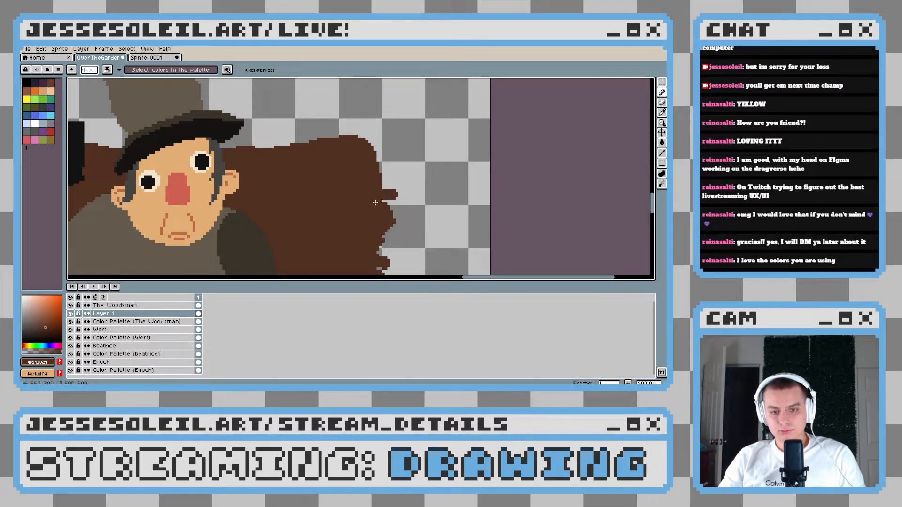
pyautogui.scroll(-4, 384, 202)
pyautogui.scroll(5, 334, 203)
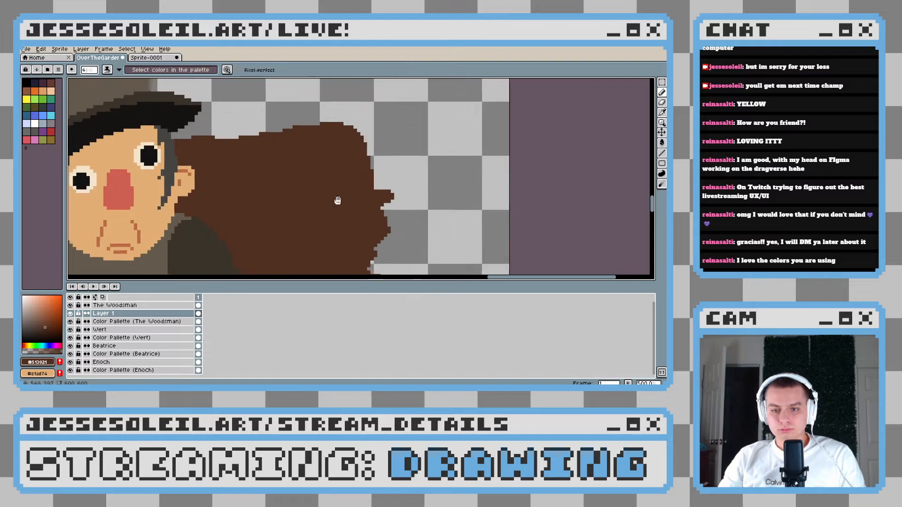
# Draw a dark brown twig sticking up diagonally from the bundle's upper edge on the side away from the axe, undoing unwanted strokes
pyautogui.moveTo(328, 132)
pyautogui.mouseDown()
pyautogui.moveTo(255, 179)
pyautogui.moveTo(311, 138)
pyautogui.moveTo(266, 174)
pyautogui.moveTo(288, 158)
pyautogui.moveTo(270, 178)
pyautogui.moveTo(322, 222)
pyautogui.moveTo(361, 176)
pyautogui.moveTo(325, 204)
pyautogui.moveTo(334, 198)
pyautogui.moveTo(314, 192)
pyautogui.moveTo(327, 177)
pyautogui.moveTo(285, 196)
pyautogui.moveTo(317, 186)
pyautogui.mouseUp()
pyautogui.hotkey('ctrl', 'z')
pyautogui.hotkey('ctrl', 'z')
pyautogui.scroll(-5, 312, 213)
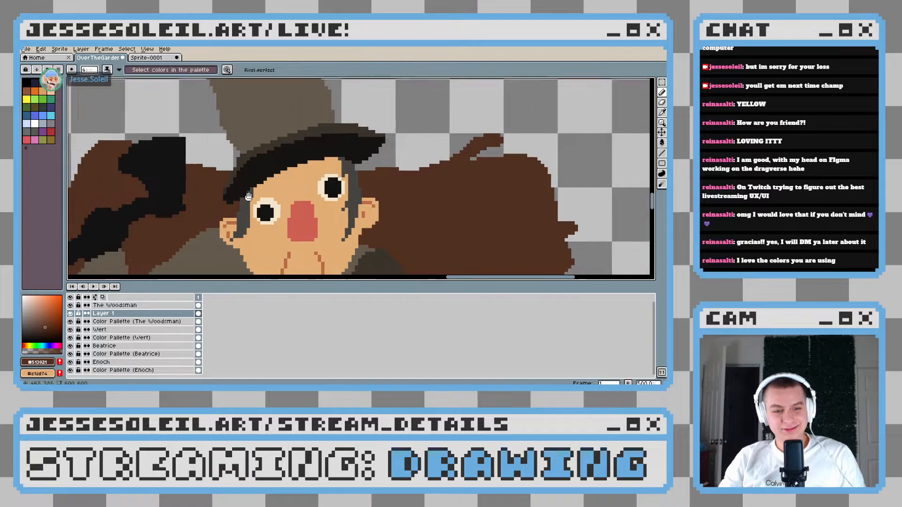
pyautogui.scroll(7, 371, 208)
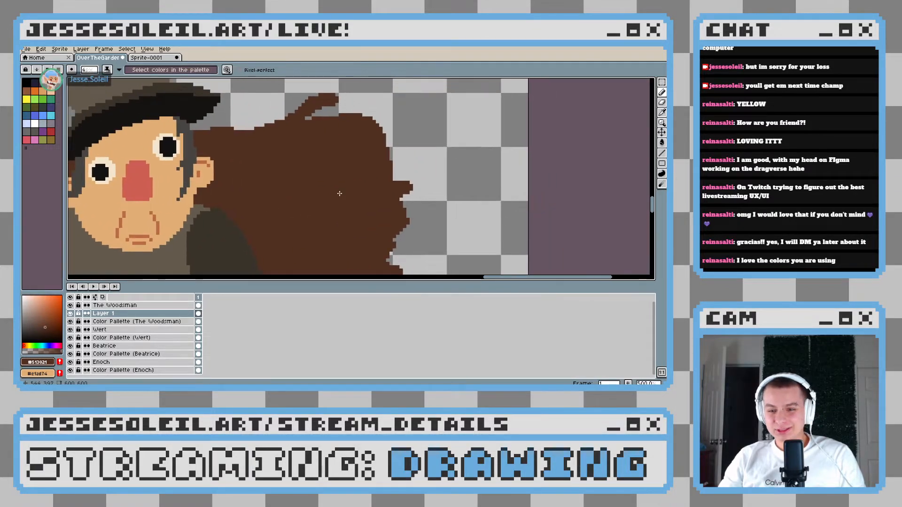
# Continue the ragged dark brown tufts from the bundle's upper outer corner down its outer side to the lower corner
pyautogui.moveTo(375, 137); pyautogui.dragTo(374, 149)
pyautogui.click(382, 149)
pyautogui.moveTo(417, 191)
pyautogui.mouseDown()
pyautogui.moveTo(362, 171)
pyautogui.moveTo(349, 176)
pyautogui.mouseUp()
pyautogui.scroll(-2, 359, 223)
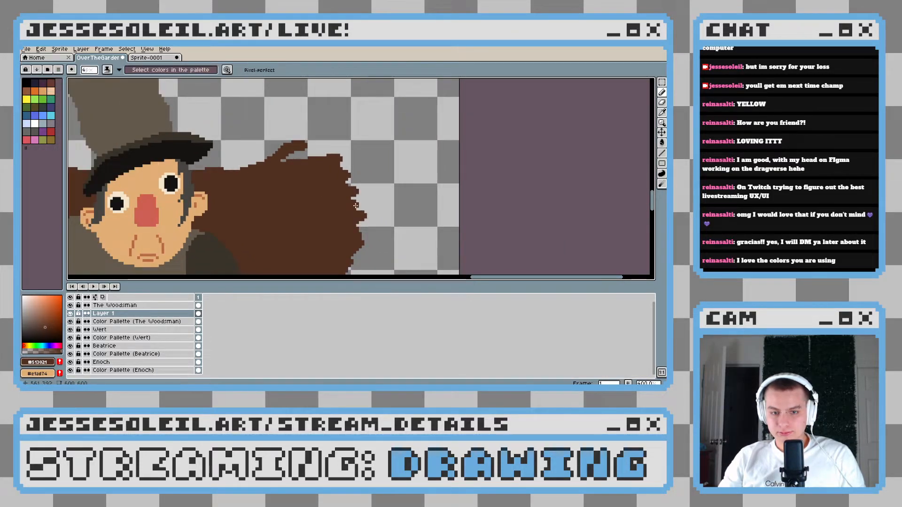
pyautogui.scroll(-3, 355, 205)
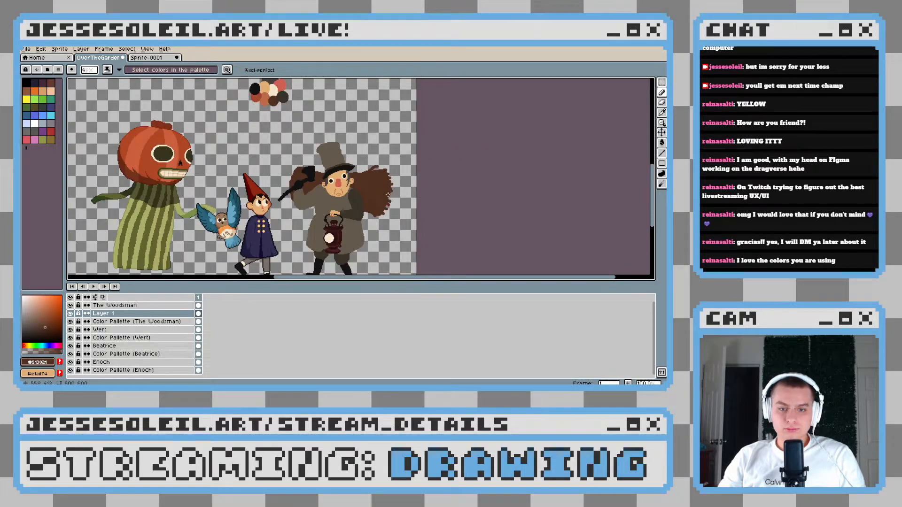
pyautogui.scroll(2, 388, 195)
pyautogui.scroll(3, 362, 198)
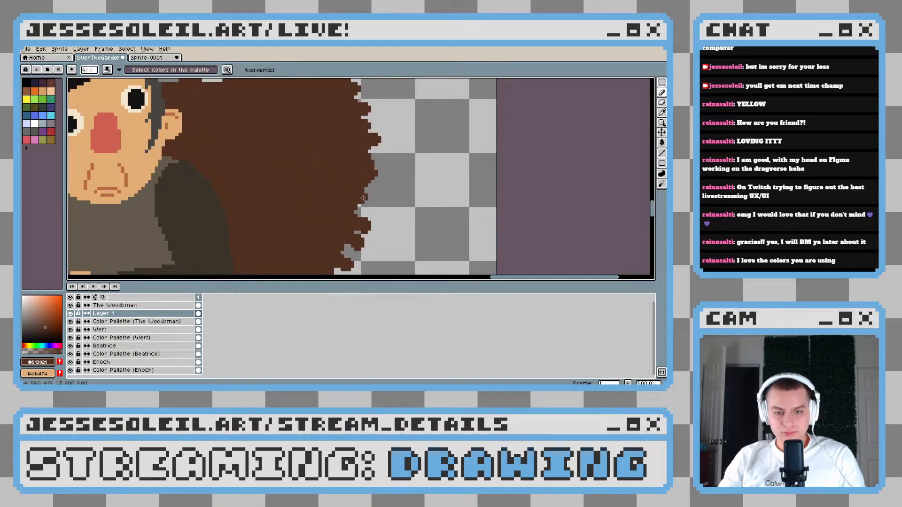
pyautogui.scroll(-5, 370, 187)
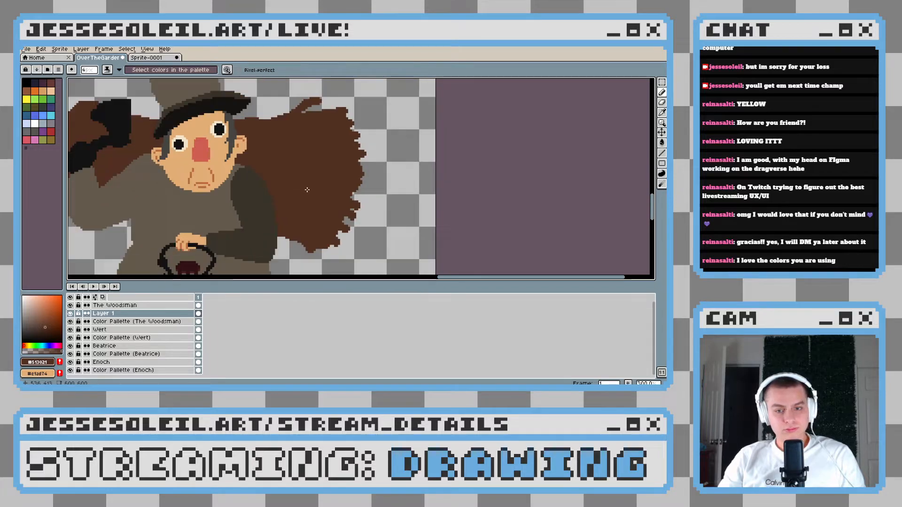
# Draw a dark brown twig jutting outward from the bundle's upper corner on the axe side
pyautogui.scroll(3, 321, 211)
pyautogui.moveTo(320, 211); pyautogui.dragTo(612, 282)
pyautogui.moveTo(267, 121)
pyautogui.mouseDown()
pyautogui.moveTo(290, 170)
pyautogui.moveTo(323, 169)
pyautogui.mouseUp()
pyautogui.scroll(1, 302, 162)
pyautogui.hotkey('ctrl', 'z')
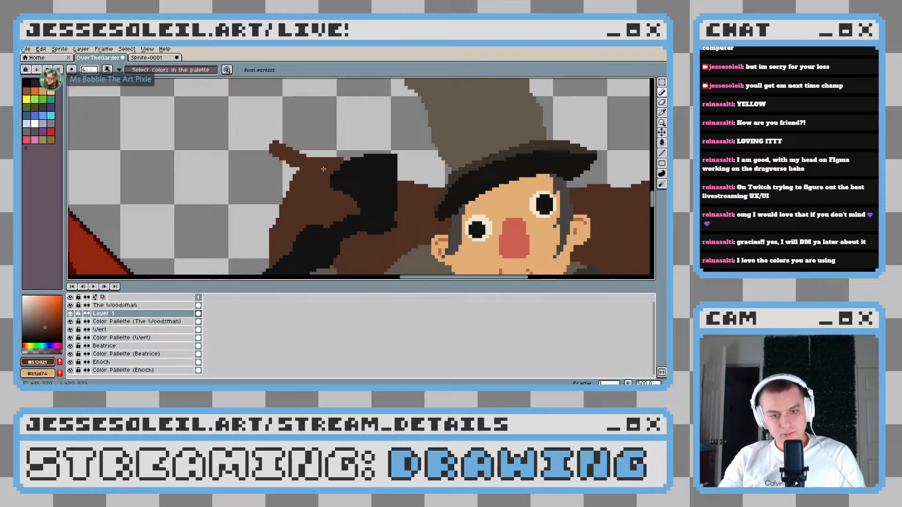
pyautogui.hotkey('ctrl', 's')
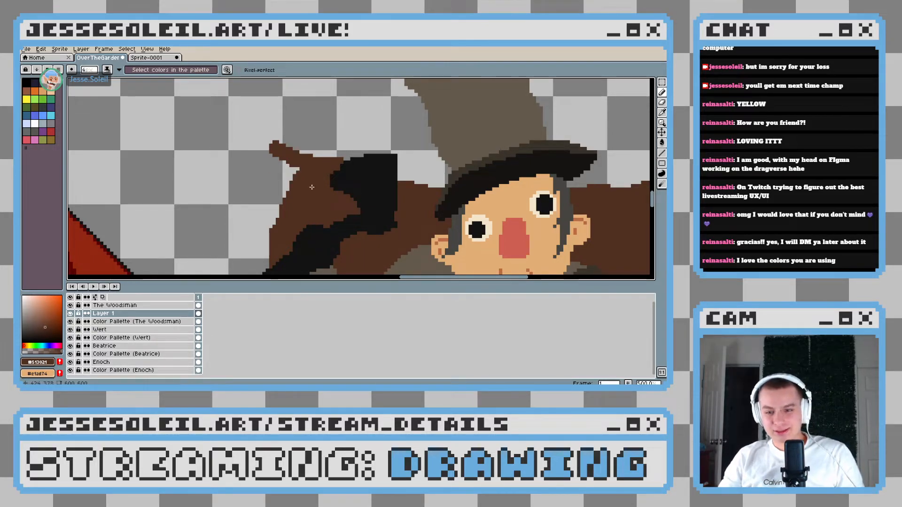
# Add a short tuft on the upper edge beside the axe head and a twig beneath the corner twig
pyautogui.scroll(3, 311, 187)
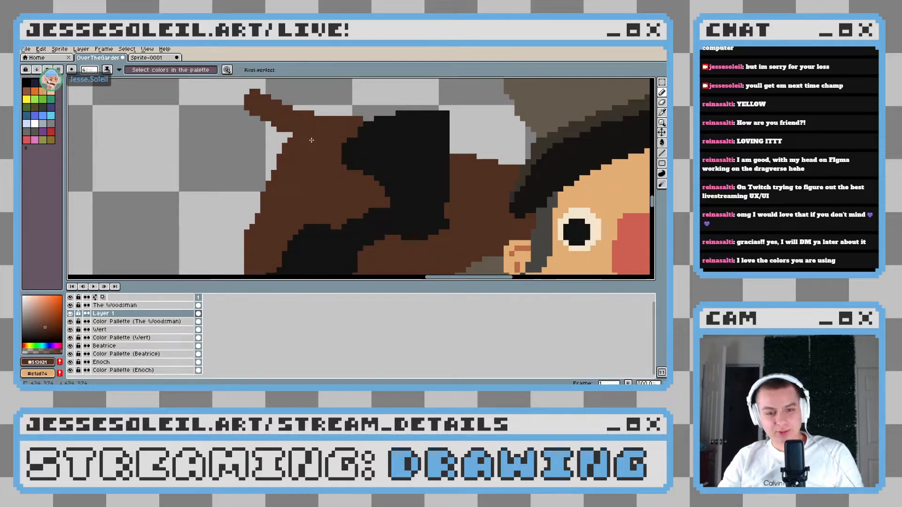
pyautogui.hotkey('ctrl', 'z')
pyautogui.moveTo(244, 138); pyautogui.dragTo(281, 144)
pyautogui.scroll(-6, 303, 164)
pyautogui.scroll(6, 308, 164)
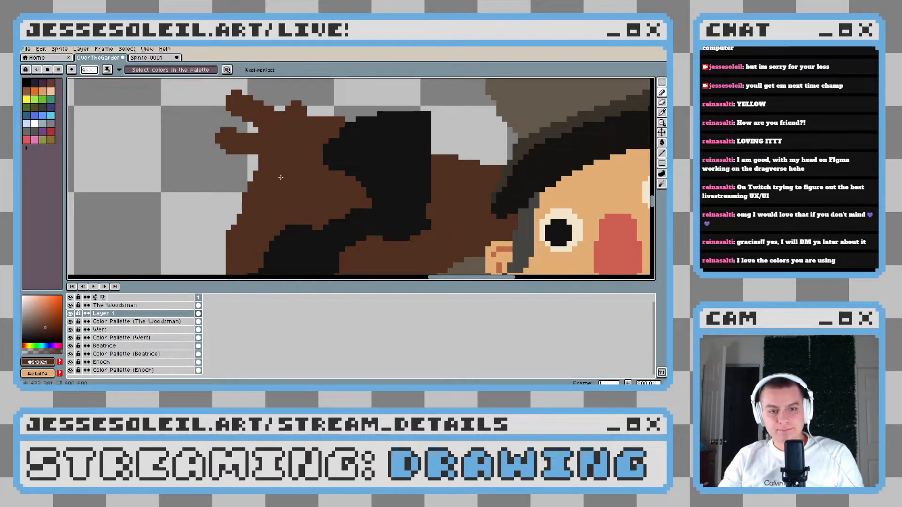
# Paint dark brown tufts down the bundle's outer side to the axe handle, undoing and redrawing the lowest tuft
pyautogui.scroll(-5, 280, 177)
pyautogui.scroll(5, 335, 171)
pyautogui.moveTo(331, 164)
pyautogui.mouseDown()
pyautogui.moveTo(294, 167)
pyautogui.moveTo(325, 173)
pyautogui.moveTo(309, 176)
pyautogui.moveTo(333, 169)
pyautogui.moveTo(317, 171)
pyautogui.moveTo(356, 197)
pyautogui.moveTo(333, 186)
pyautogui.moveTo(332, 207)
pyautogui.moveTo(362, 164)
pyautogui.moveTo(309, 178)
pyautogui.moveTo(334, 173)
pyautogui.moveTo(334, 186)
pyautogui.moveTo(308, 195)
pyautogui.moveTo(292, 185)
pyautogui.moveTo(306, 200)
pyautogui.mouseUp()
pyautogui.hotkey('ctrl', 'z')
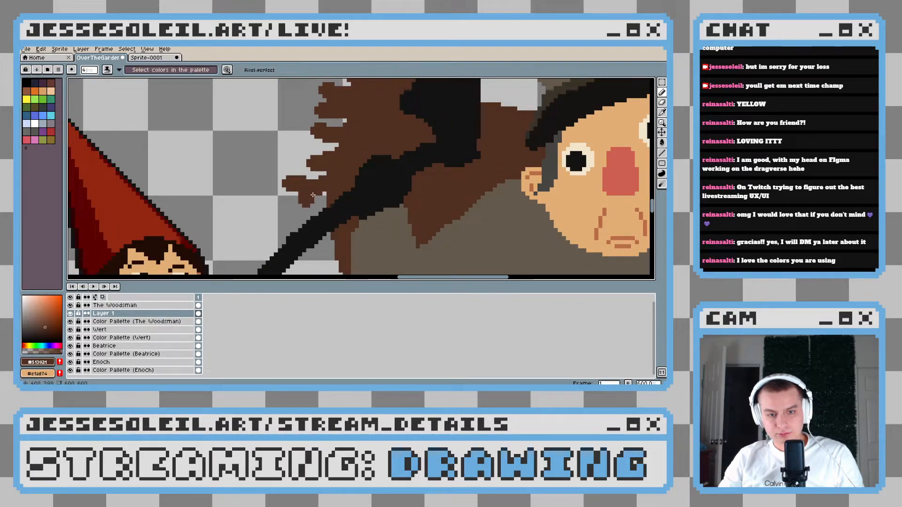
pyautogui.scroll(-5, 382, 200)
pyautogui.scroll(6, 379, 207)
pyautogui.hotkey('ctrl', 'z')
pyautogui.hotkey('ctrl', 'z')
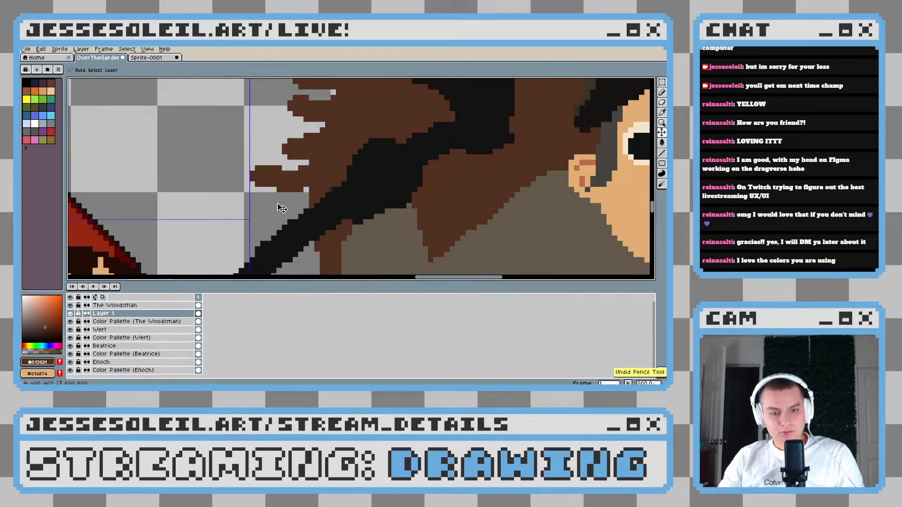
pyautogui.moveTo(281, 189); pyautogui.dragTo(286, 187)
# Paint small dark brown tufts on the bundle below the axe handle and on the upper edge between axe head and hat
pyautogui.scroll(-4, 321, 215)
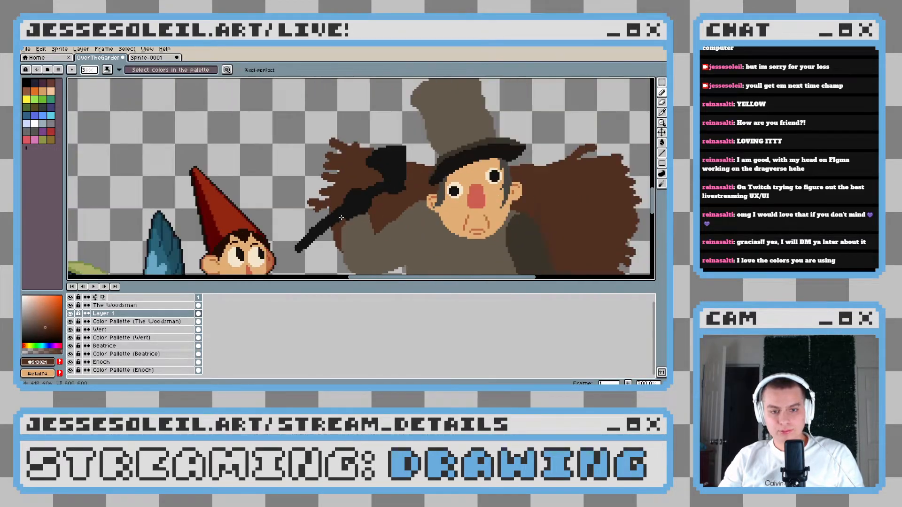
pyautogui.scroll(2, 261, 209)
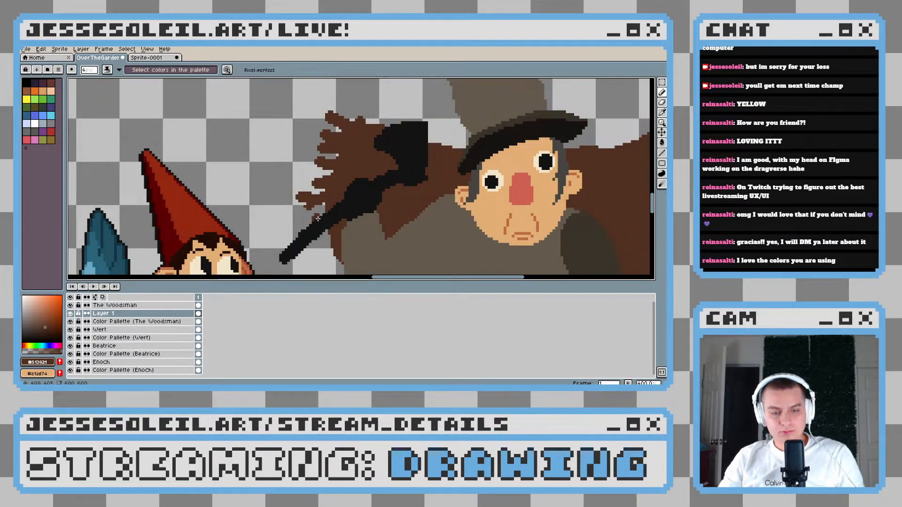
pyautogui.scroll(2, 324, 178)
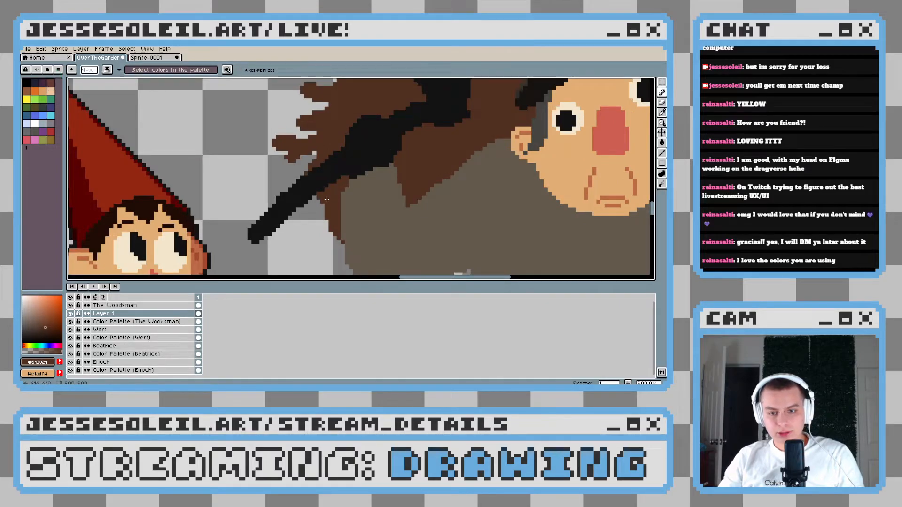
pyautogui.moveTo(339, 222); pyautogui.dragTo(335, 228)
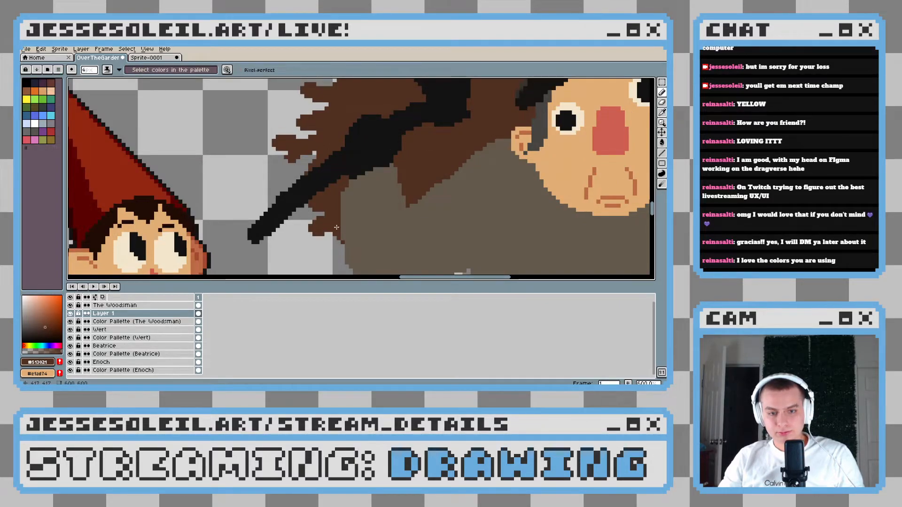
pyautogui.scroll(-5, 344, 232)
pyautogui.scroll(4, 319, 198)
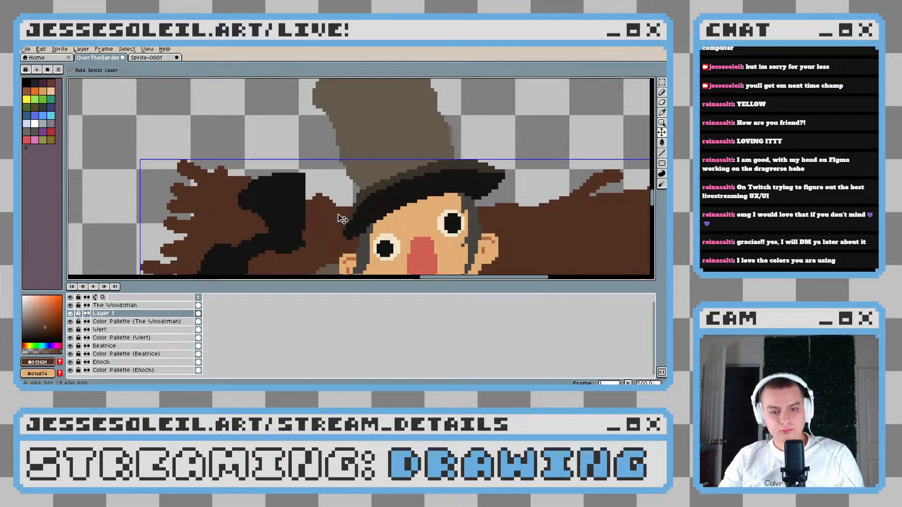
# Examine the ragged outline of the brown bundle around the Woodsman, from its upper twigs to its lower tufts
pyautogui.scroll(-1, 357, 211)
pyautogui.scroll(-4, 357, 211)
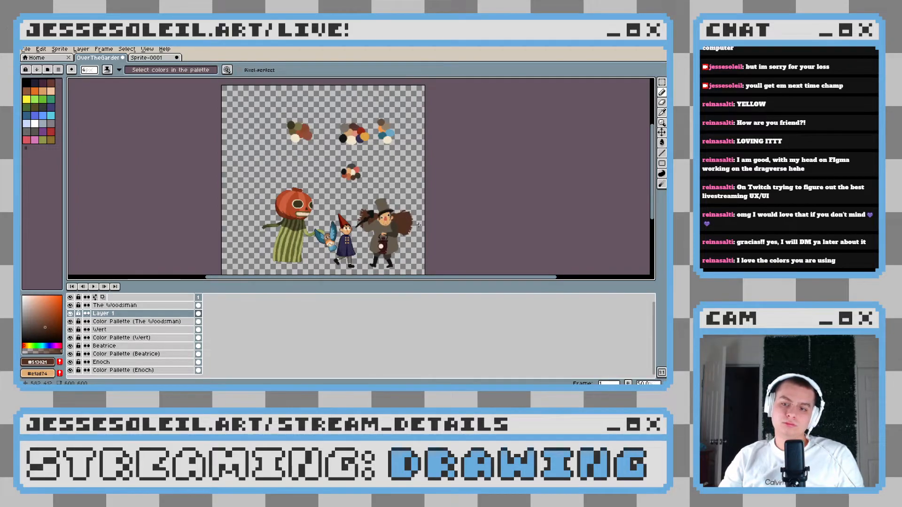
pyautogui.scroll(2, 418, 225)
pyautogui.scroll(2, 418, 224)
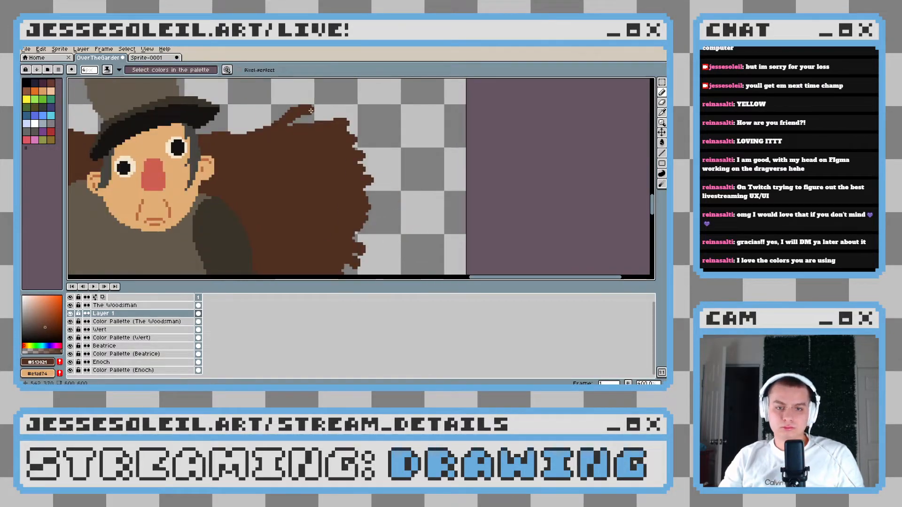
pyautogui.moveTo(364, 167); pyautogui.dragTo(397, 155)
pyautogui.moveTo(313, 112); pyautogui.dragTo(282, 126)
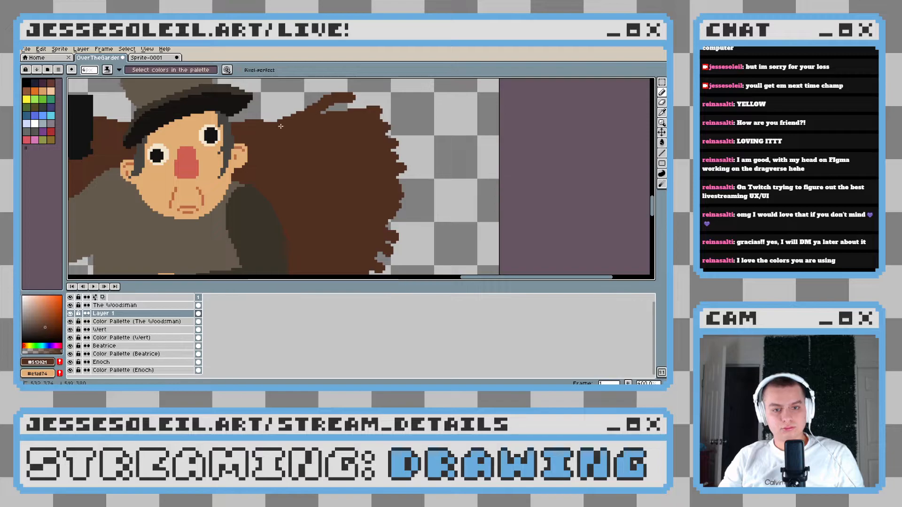
pyautogui.scroll(-3, 288, 136)
pyautogui.scroll(3, 312, 177)
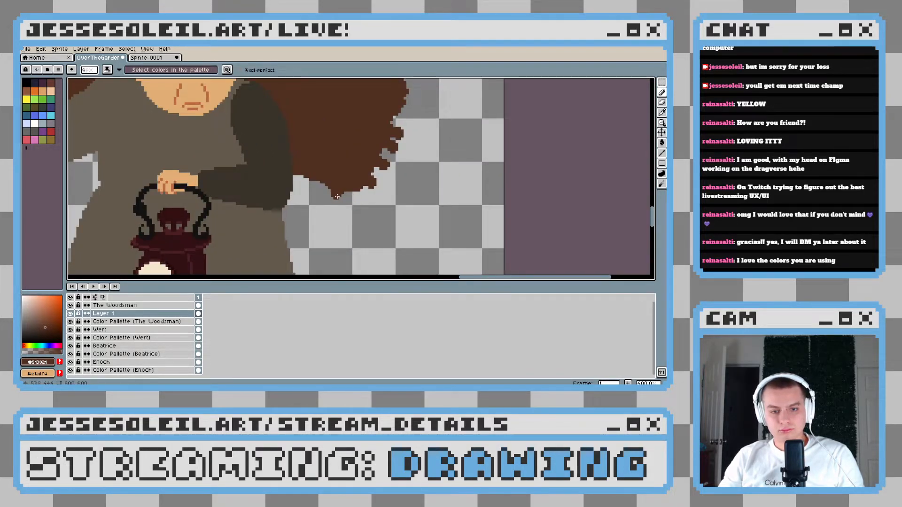
pyautogui.scroll(-1, 376, 211)
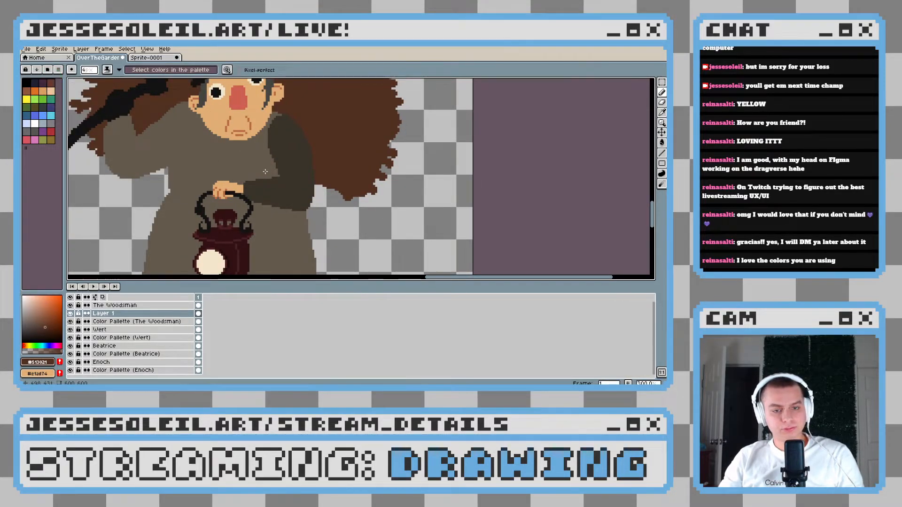
pyautogui.scroll(-1, 303, 210)
pyautogui.scroll(-1, 303, 211)
pyautogui.moveTo(323, 216); pyautogui.dragTo(344, 205)
pyautogui.scroll(-1, 343, 177)
pyautogui.scroll(1, 344, 177)
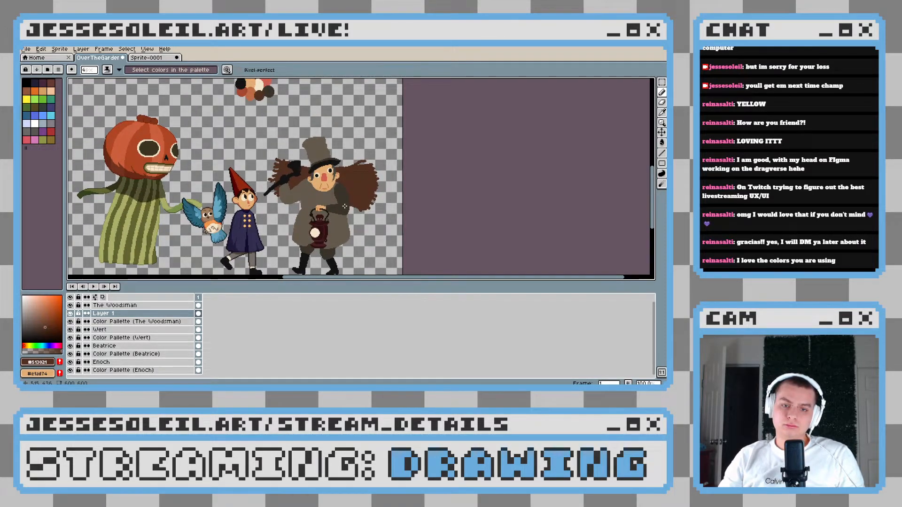
pyautogui.scroll(3, 344, 206)
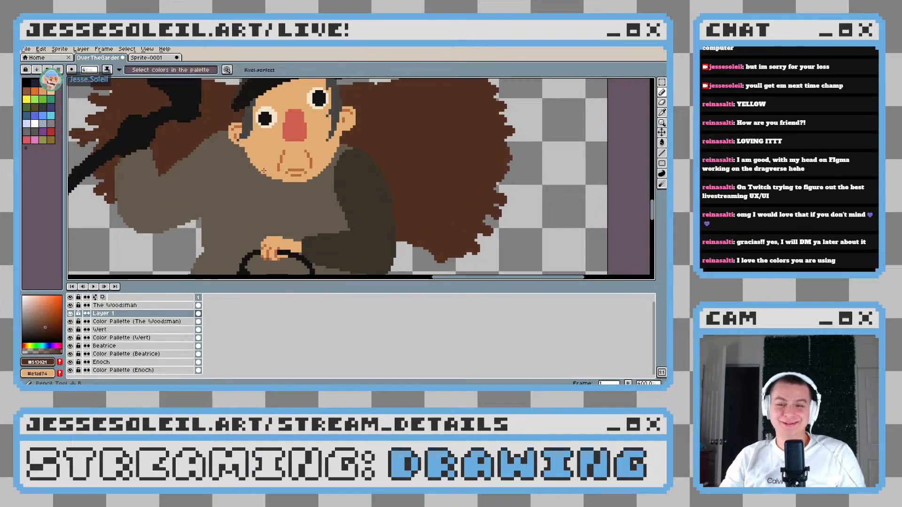
# Sample the dark grey hair colour and add hair pixels inside the ear nearest the axe, on The Woodsman layer
pyautogui.scroll(3, 262, 159)
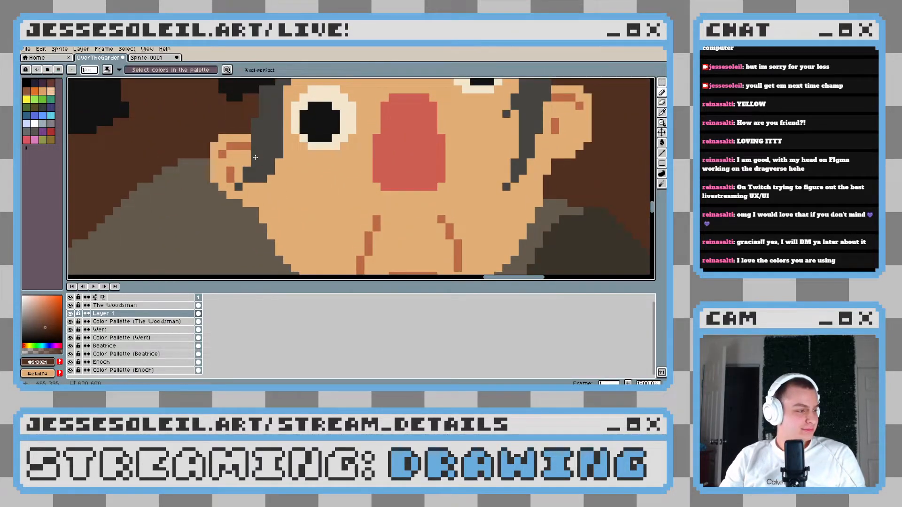
pyautogui.keyDown('alt'); pyautogui.click(263, 150); pyautogui.keyUp('alt')
pyautogui.scroll(2, 252, 172)
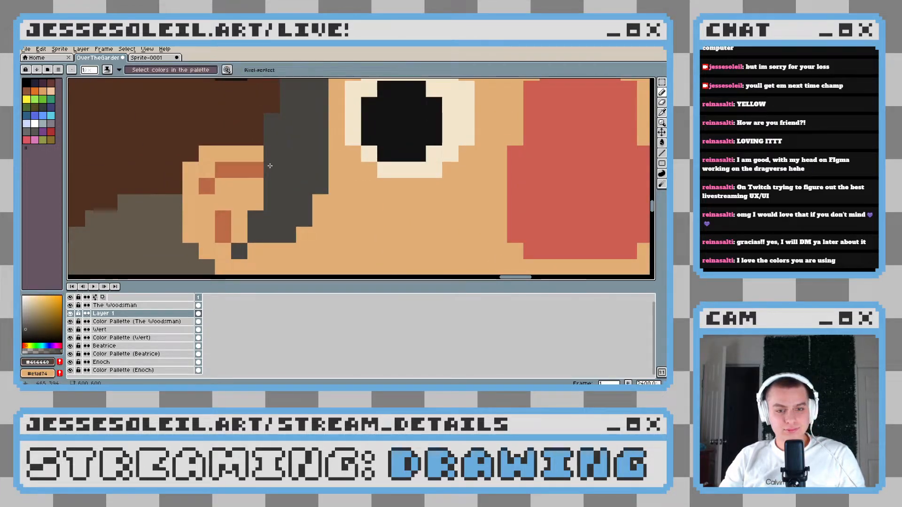
pyautogui.click(131, 305)
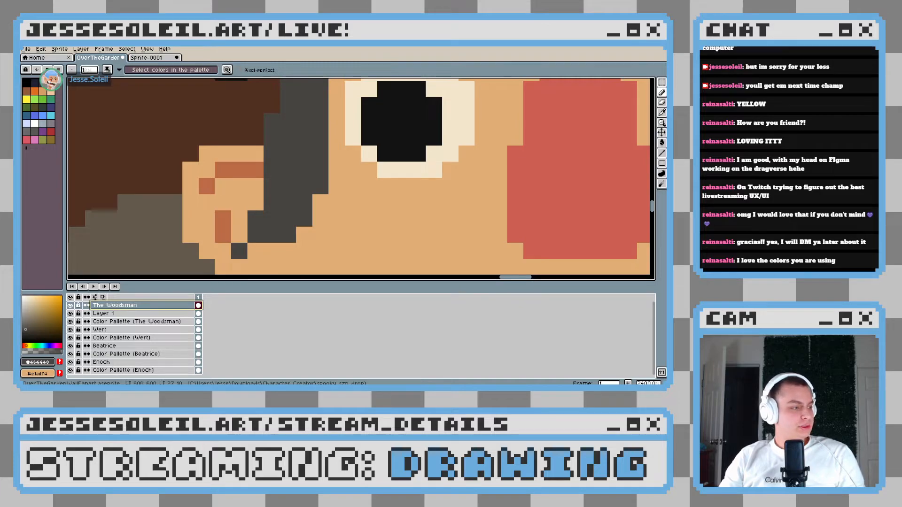
pyautogui.moveTo(271, 157); pyautogui.dragTo(283, 171)
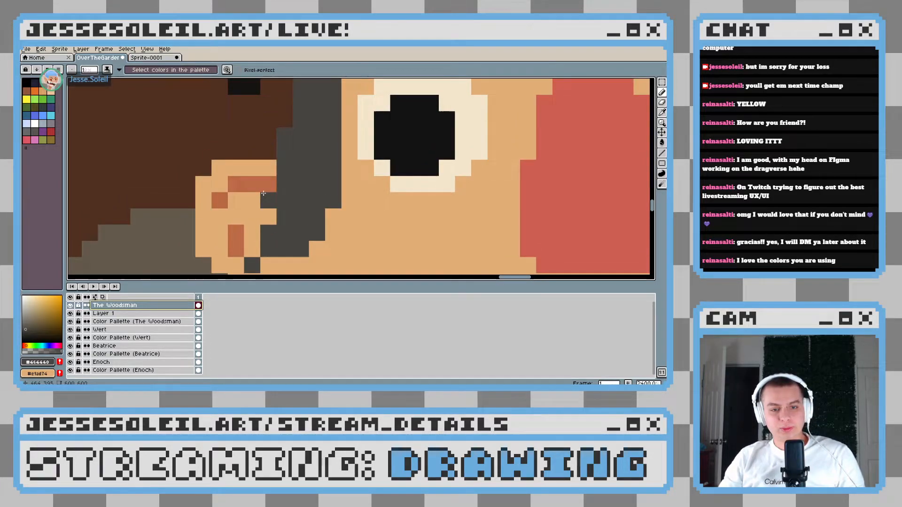
pyautogui.scroll(-5, 264, 194)
pyautogui.scroll(3, 333, 220)
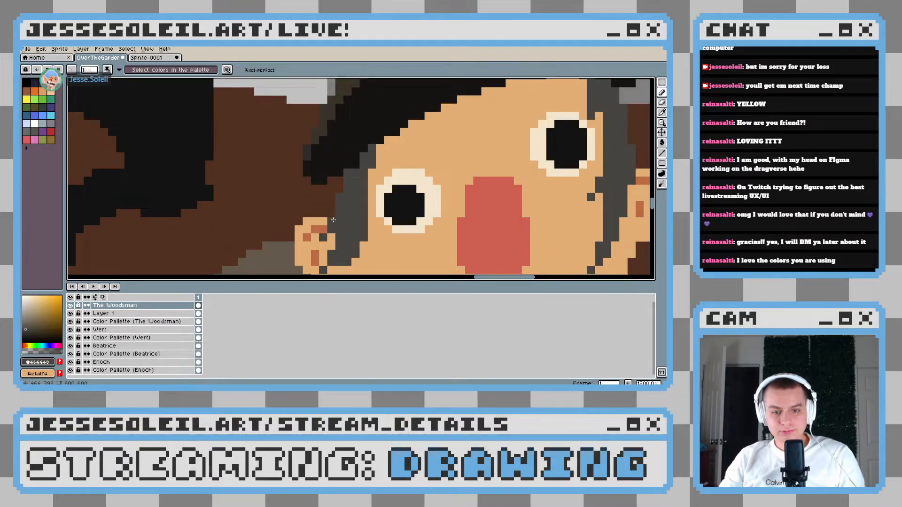
# Examine the Woodsman's face, hat, raised sleeve and lantern hand at different magnifications for spots that need refining
pyautogui.scroll(-6, 333, 220)
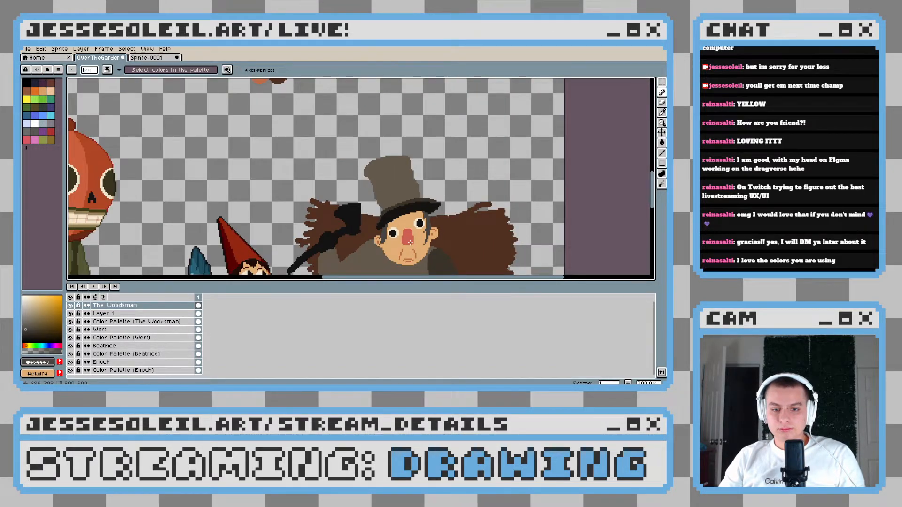
pyautogui.moveTo(410, 242); pyautogui.dragTo(370, 226)
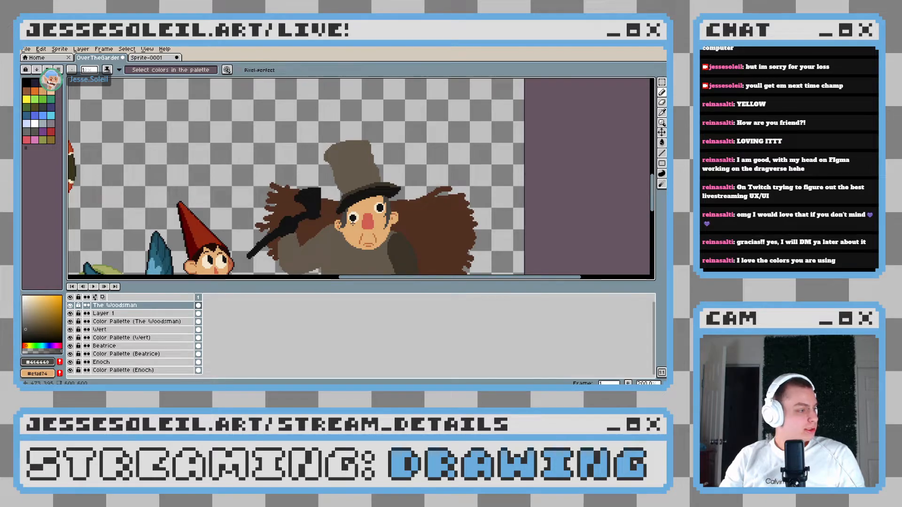
pyautogui.scroll(3, 371, 239)
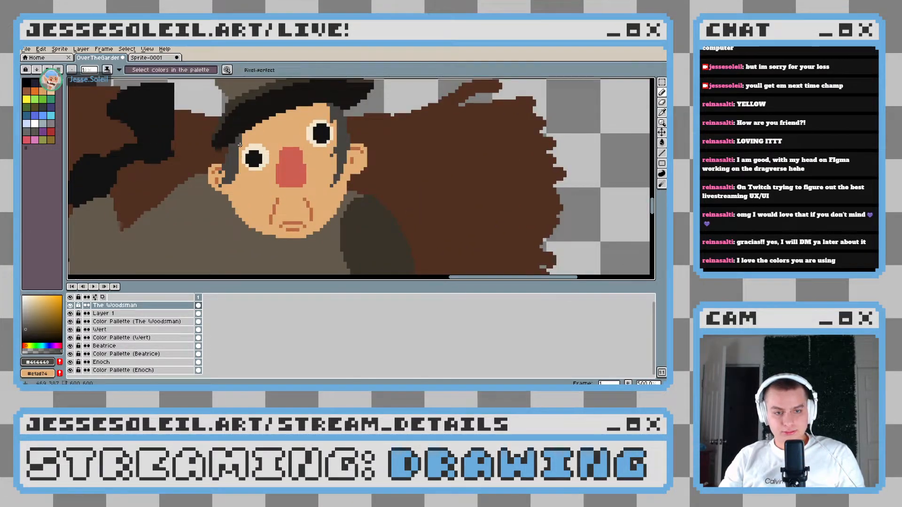
pyautogui.scroll(-3, 240, 145)
pyautogui.scroll(3, 301, 189)
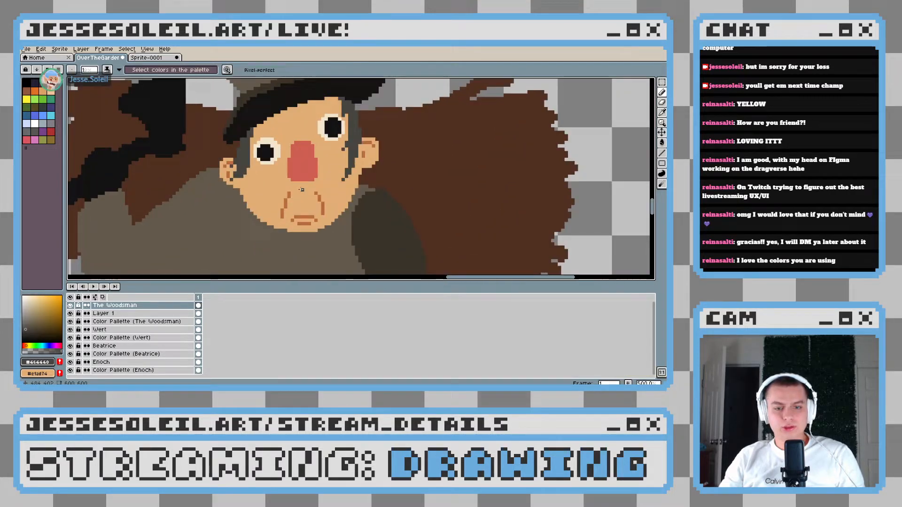
pyautogui.moveTo(302, 210); pyautogui.dragTo(322, 189)
pyautogui.moveTo(263, 231); pyautogui.dragTo(347, 197)
pyautogui.scroll(-2, 320, 254)
pyautogui.scroll(1, 338, 225)
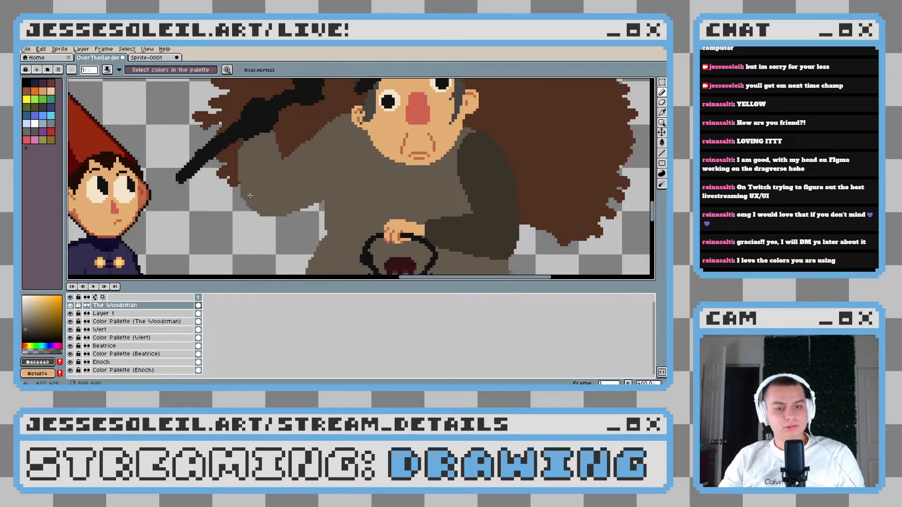
pyautogui.scroll(2, 250, 196)
pyautogui.moveTo(387, 218); pyautogui.dragTo(356, 227)
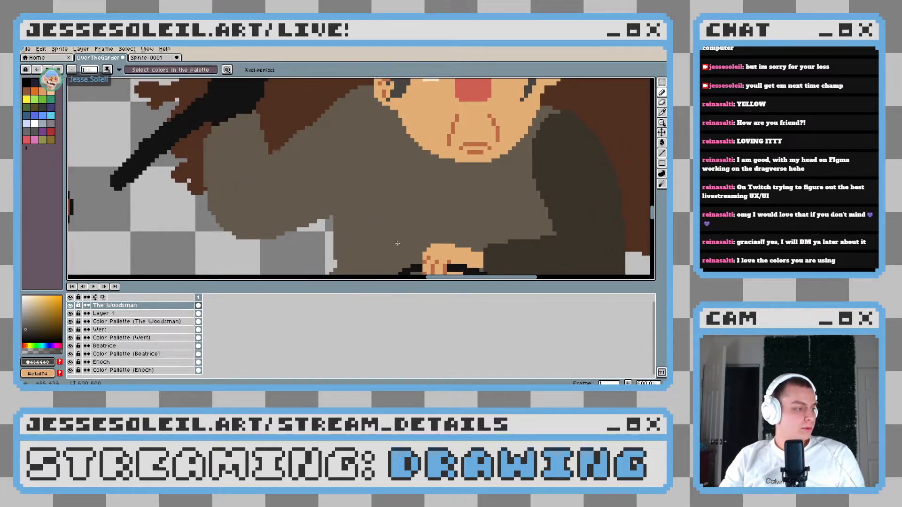
pyautogui.scroll(-3, 387, 234)
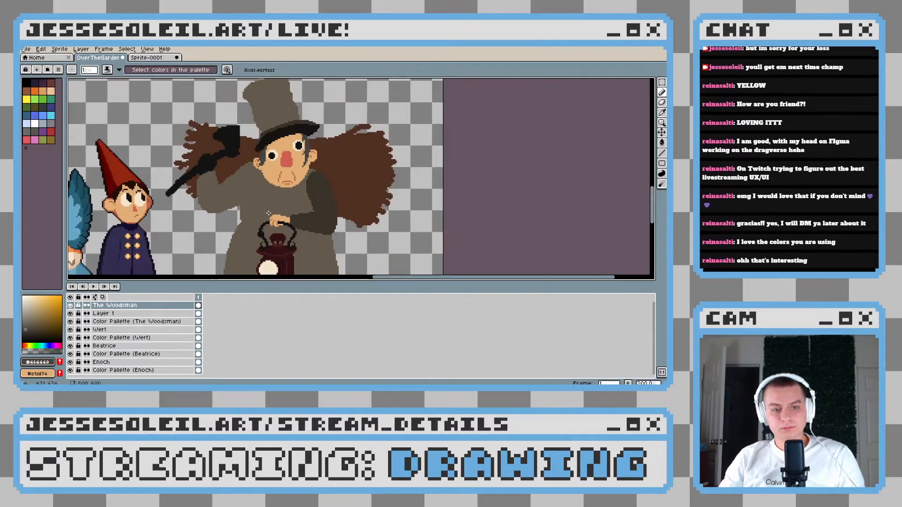
# Smooth the raised arm's shoulder edge against the bundle with the coat's brown, comparing the result through undo and redo
pyautogui.scroll(3, 216, 186)
pyautogui.moveTo(185, 134); pyautogui.dragTo(254, 204)
pyautogui.press('b')
pyautogui.scroll(3, 312, 217)
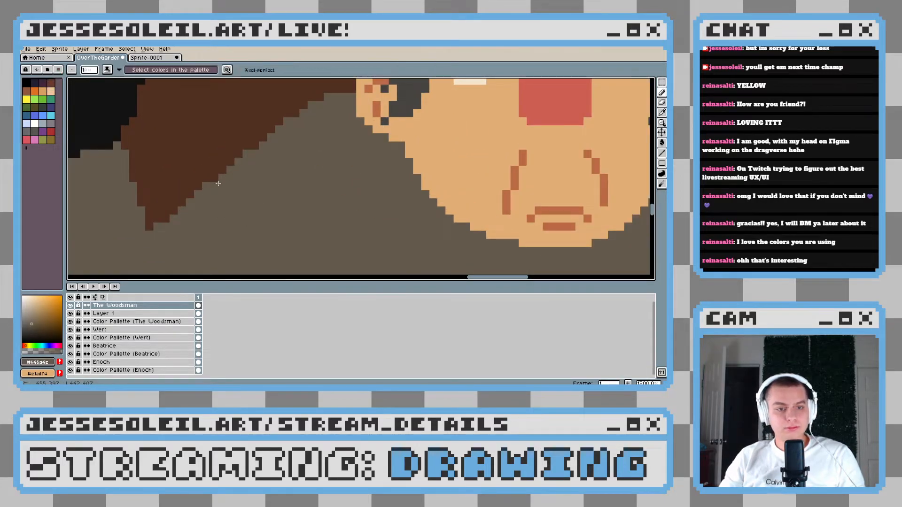
pyautogui.scroll(-5, 247, 187)
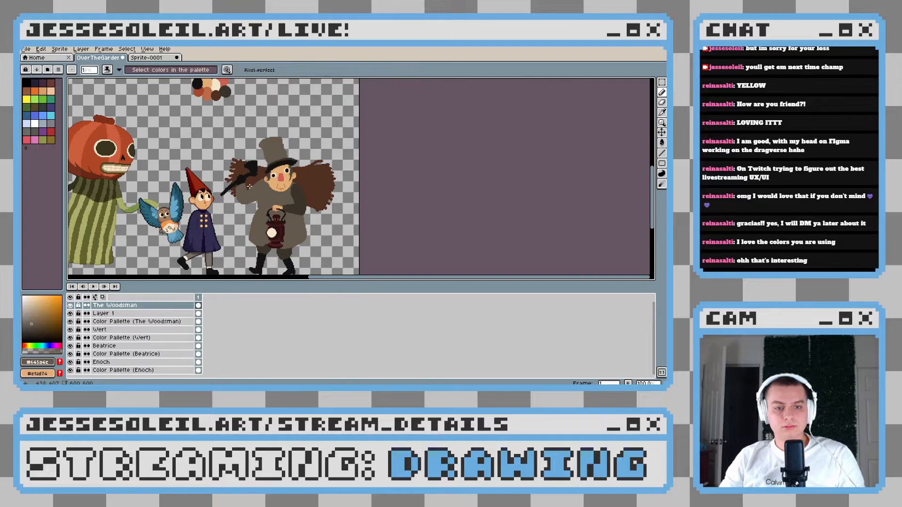
pyautogui.scroll(2, 270, 195)
pyautogui.hotkey('ctrl', 'z')
pyautogui.hotkey('ctrl', 'z')
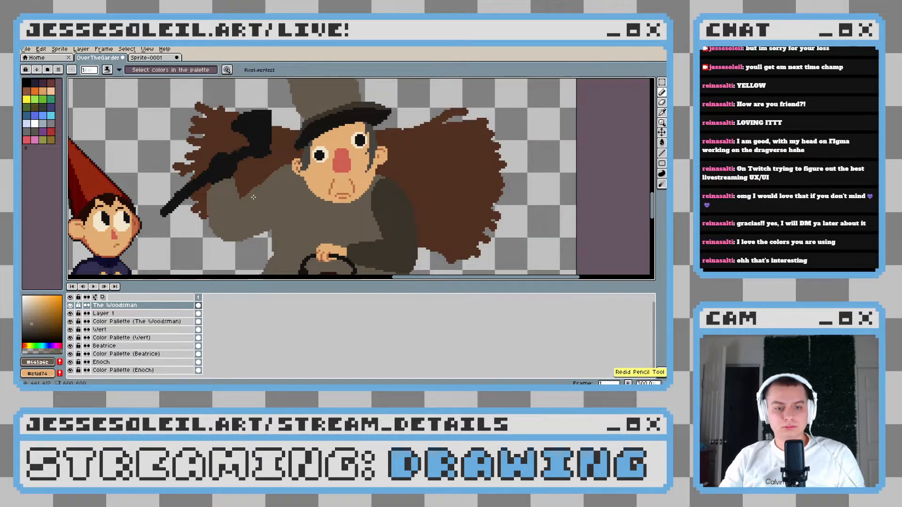
# Sample the bundle's dark brown #513021 and refine its edge along the shoulder down to the point at the bent arm
pyautogui.scroll(4, 254, 196)
pyautogui.keyDown('alt'); pyautogui.click(260, 152); pyautogui.keyUp('alt')
pyautogui.moveTo(267, 161); pyautogui.dragTo(251, 178)
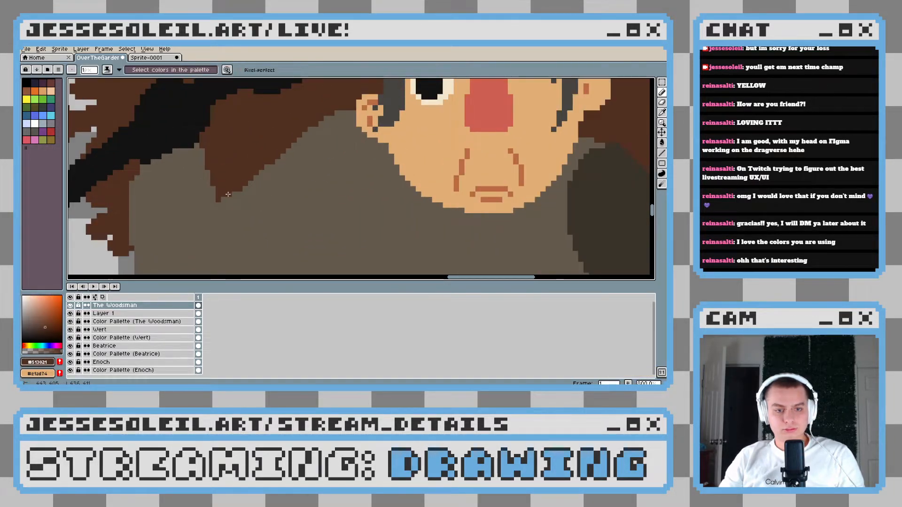
pyautogui.scroll(-4, 284, 194)
pyautogui.scroll(4, 270, 176)
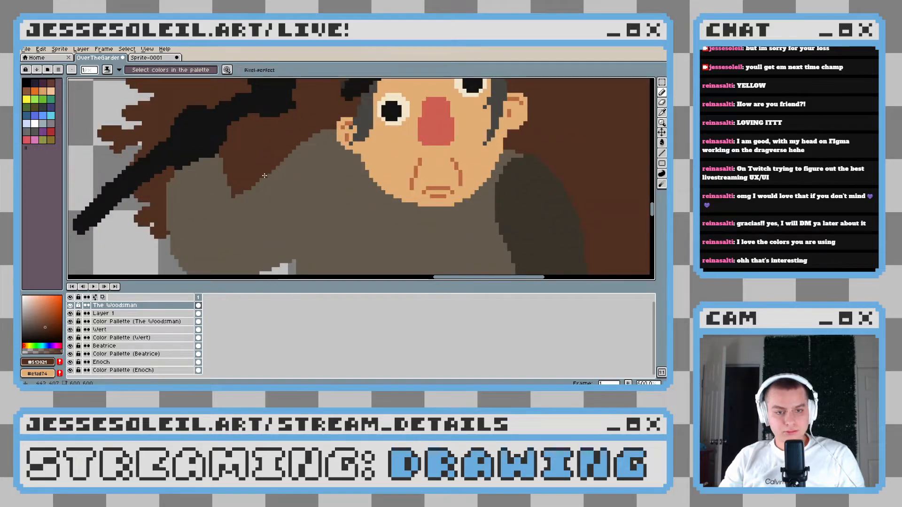
pyautogui.scroll(3, 267, 175)
pyautogui.scroll(-5, 240, 199)
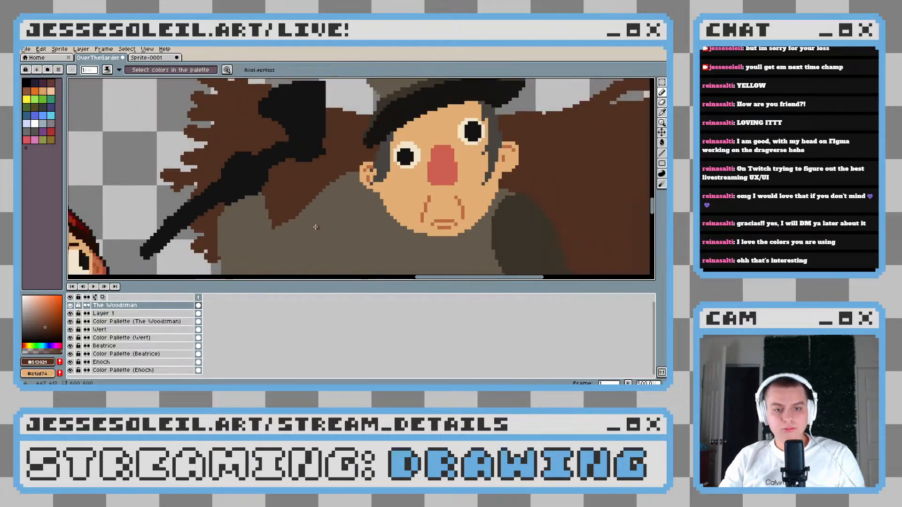
pyautogui.scroll(4, 333, 227)
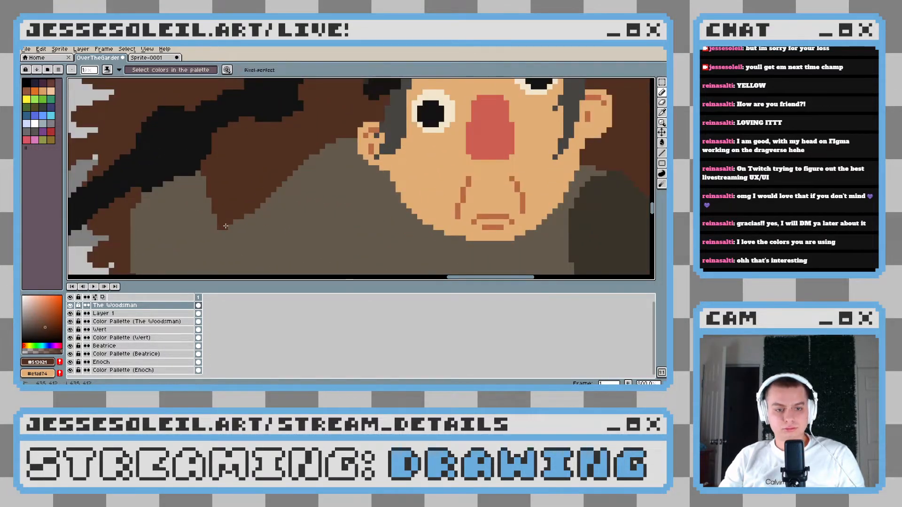
pyautogui.scroll(-3, 251, 215)
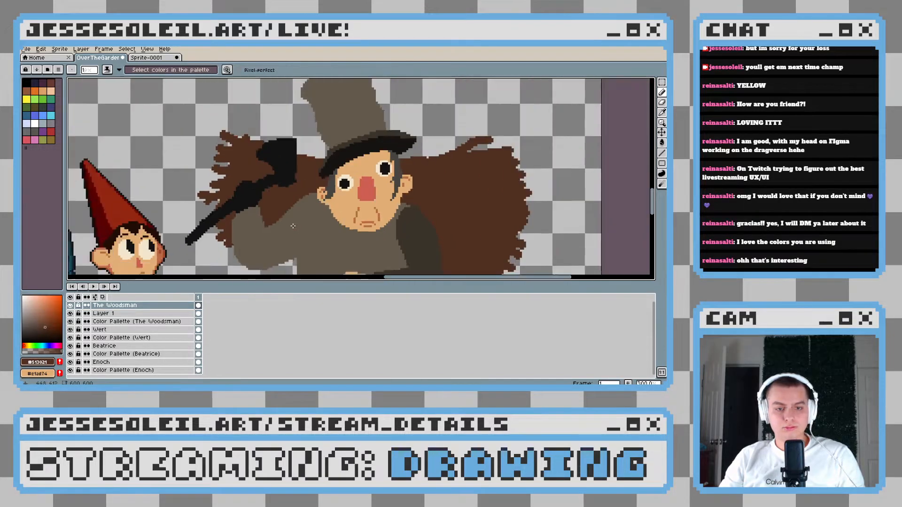
# Sample the coat's brown and paint the raised sleeve's rounded elbow out into a more angular corner
pyautogui.scroll(4, 324, 238)
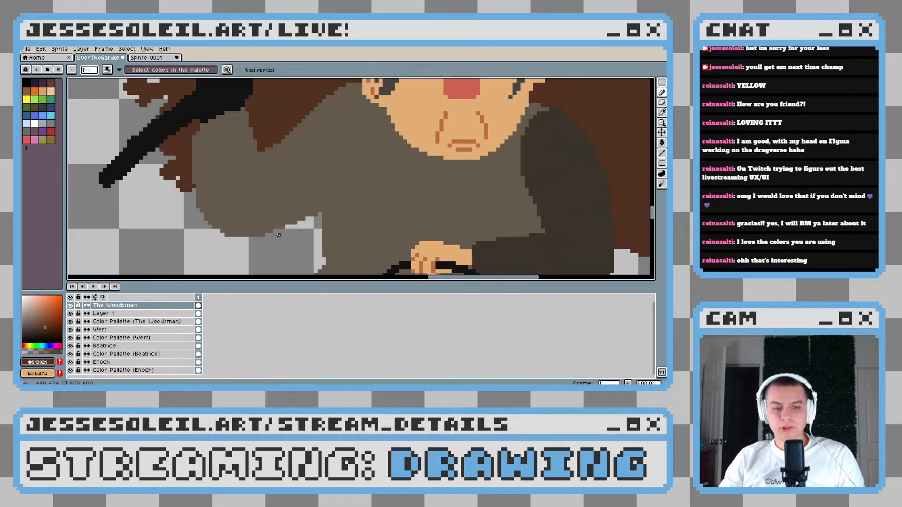
pyautogui.keyDown('alt'); pyautogui.click(210, 171); pyautogui.keyUp('alt')
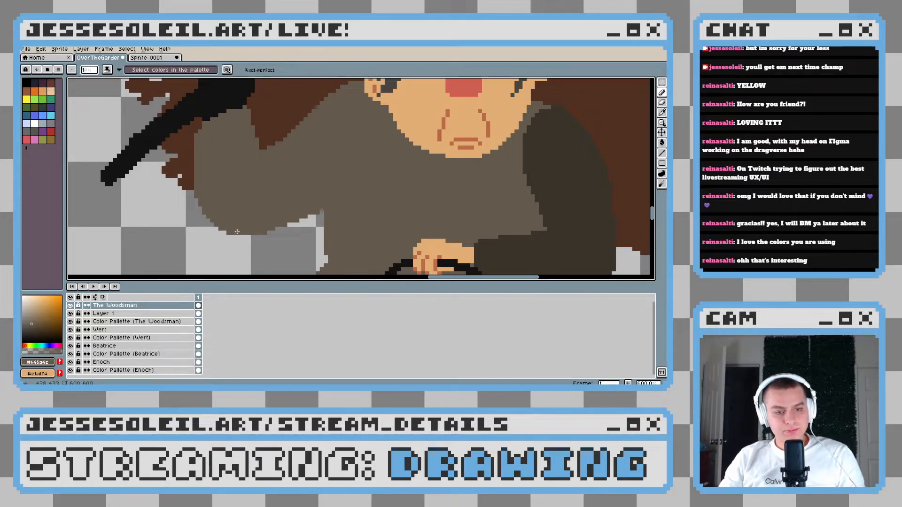
pyautogui.scroll(-2, 319, 230)
pyautogui.scroll(-1, 322, 196)
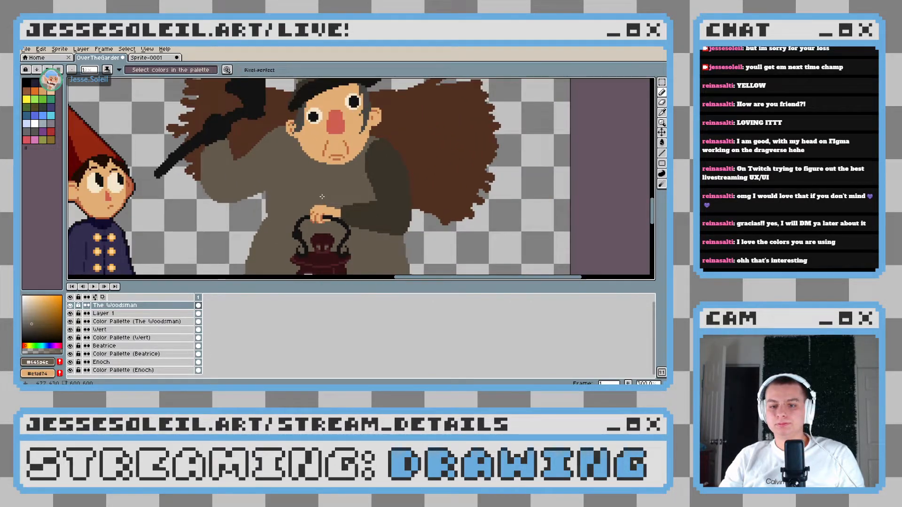
pyautogui.scroll(-2, 322, 197)
pyautogui.scroll(5, 279, 184)
pyautogui.moveTo(262, 167)
pyautogui.mouseDown()
pyautogui.moveTo(280, 227)
pyautogui.moveTo(280, 210)
pyautogui.moveTo(281, 227)
pyautogui.moveTo(339, 219)
pyautogui.mouseUp()
pyautogui.scroll(-4, 286, 220)
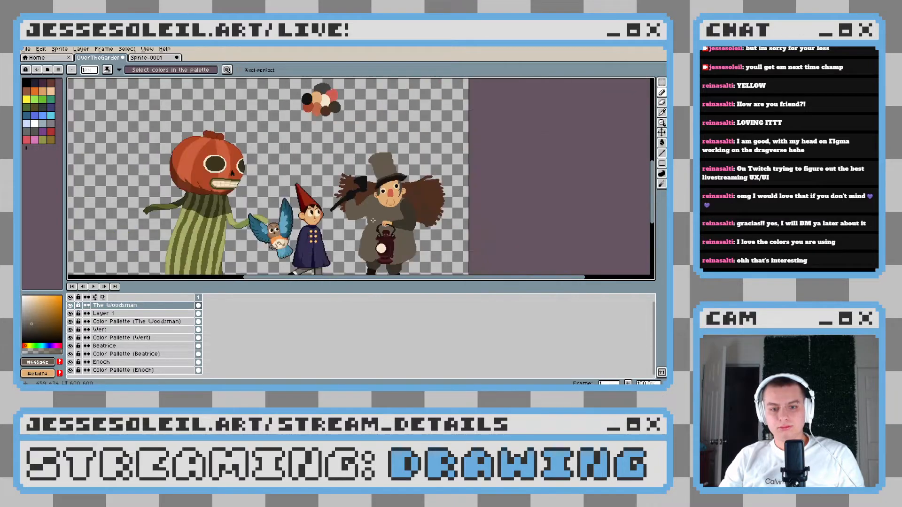
pyautogui.scroll(3, 353, 220)
pyautogui.scroll(2, 354, 220)
pyautogui.moveTo(338, 219)
pyautogui.mouseDown()
pyautogui.moveTo(316, 225)
pyautogui.moveTo(328, 217)
pyautogui.moveTo(320, 222)
pyautogui.moveTo(313, 212)
pyautogui.moveTo(343, 218)
pyautogui.mouseUp()
pyautogui.scroll(-6, 354, 218)
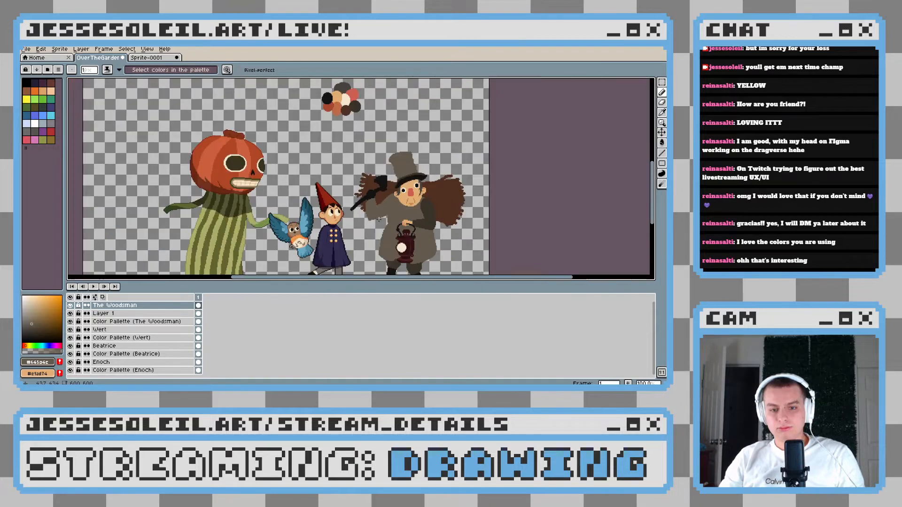
# Trim the elbow's lower edge with the eraser and return to the coat-brown pencil to refine the sleeve's underside
pyautogui.scroll(7, 298, 219)
pyautogui.press('e')
pyautogui.scroll(-5, 297, 224)
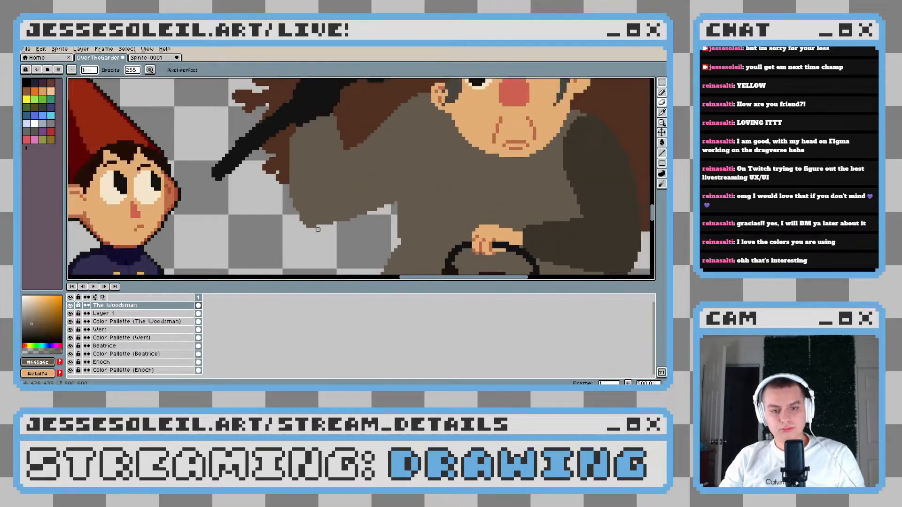
pyautogui.scroll(5, 293, 219)
pyautogui.press('b')
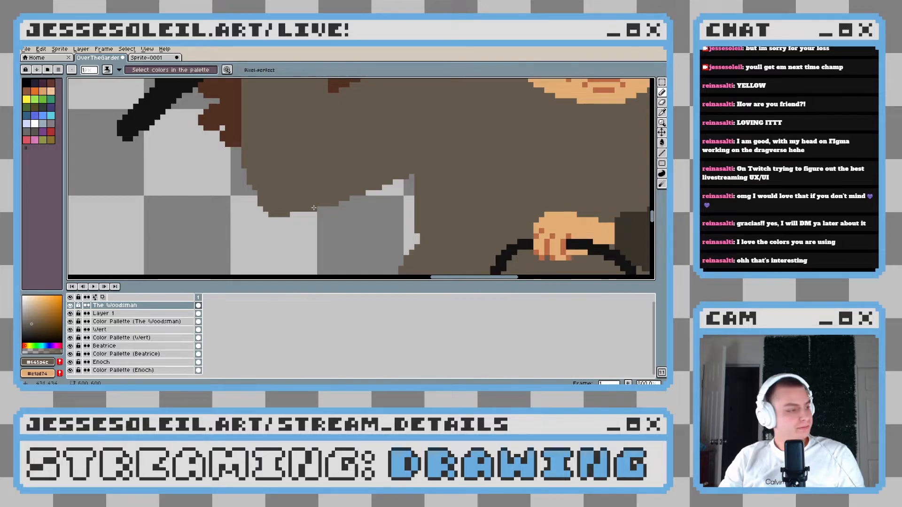
pyautogui.moveTo(362, 210); pyautogui.dragTo(312, 207)
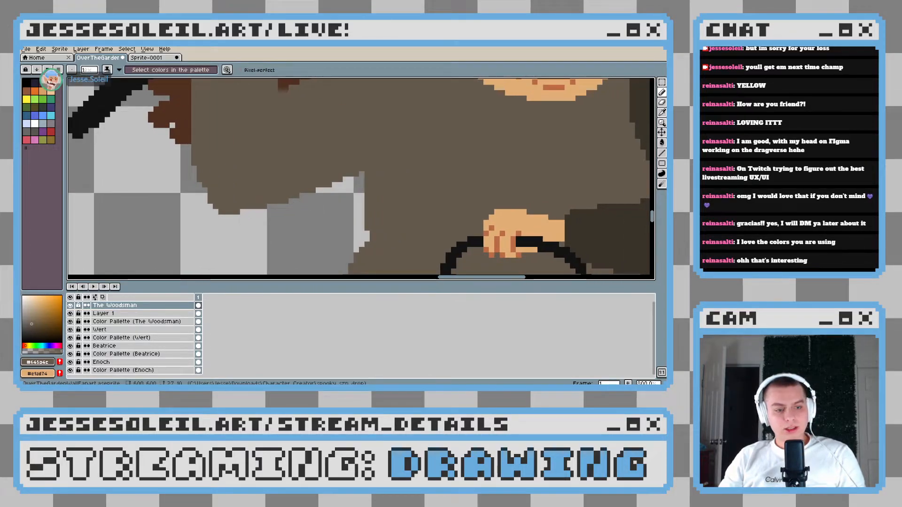
# Check the Woodsman's reshaped sleeve close up and against the whole character lineup, and save the file
pyautogui.scroll(-5, 288, 187)
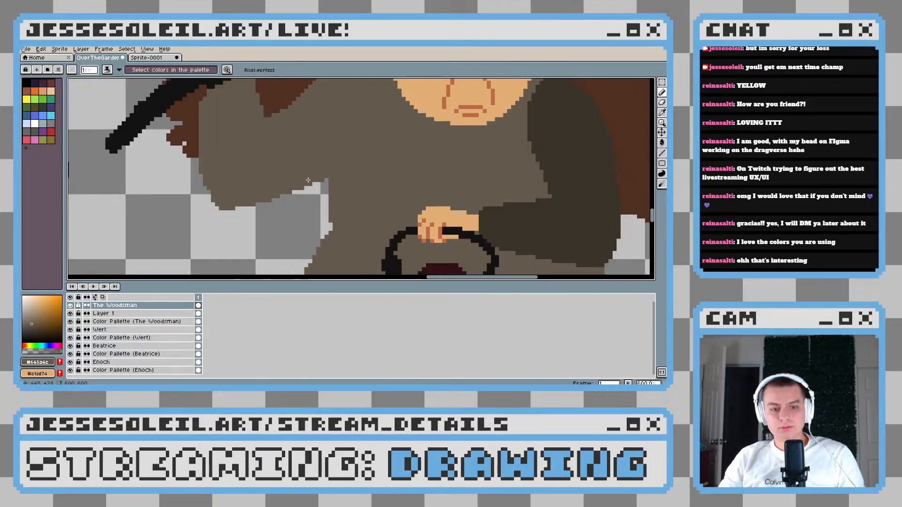
pyautogui.scroll(5, 288, 187)
pyautogui.scroll(-5, 210, 216)
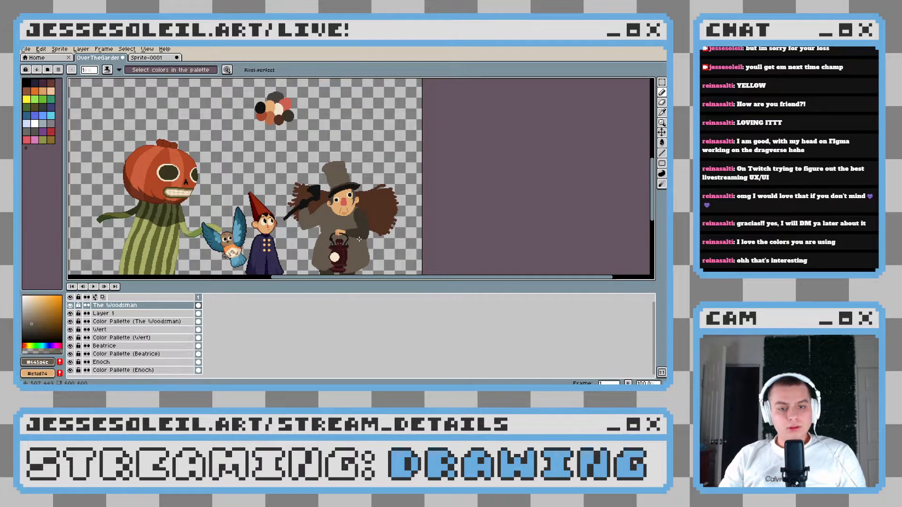
pyautogui.scroll(2, 324, 235)
pyautogui.scroll(-2, 276, 189)
pyautogui.moveTo(370, 200); pyautogui.dragTo(282, 181)
pyautogui.press('v')
pyautogui.hotkey('ctrl', 's')
pyautogui.moveTo(323, 203); pyautogui.dragTo(337, 202)
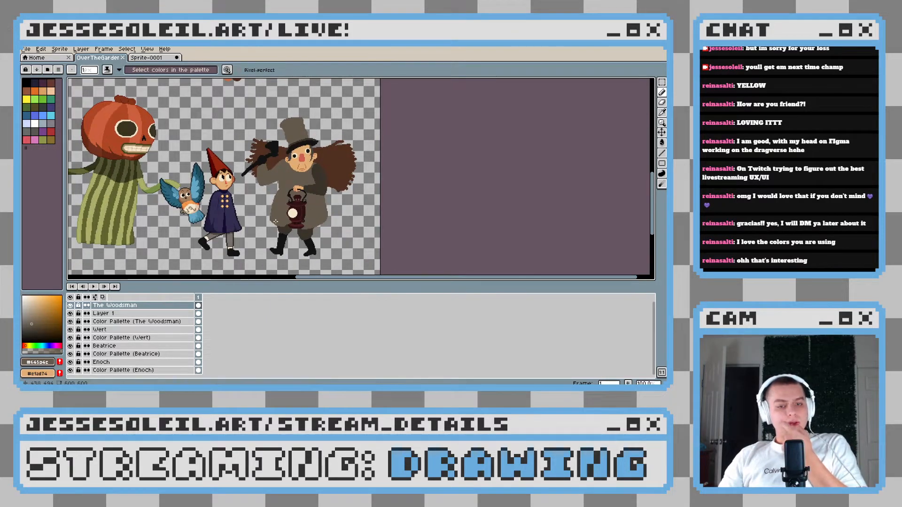
pyautogui.moveTo(325, 226); pyautogui.dragTo(351, 237)
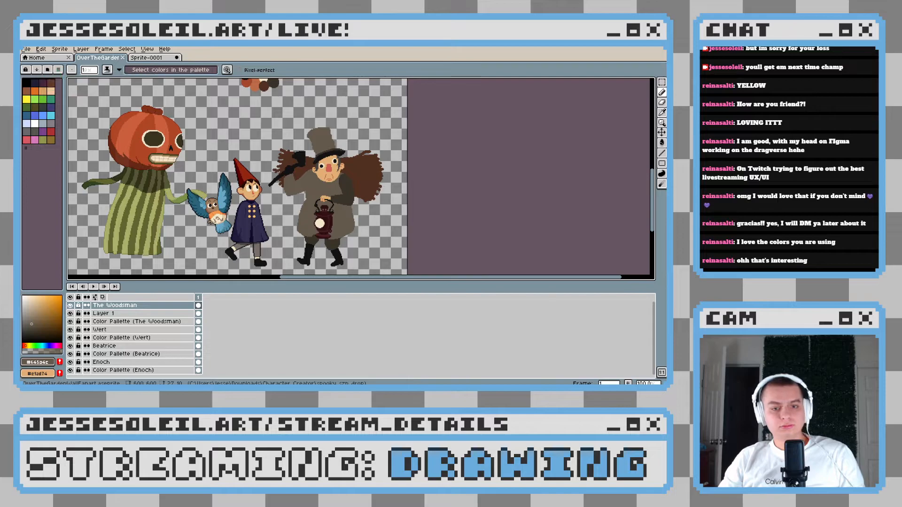
# Touch up the coat's edge in the gap beneath the raised sleeve with the eraser and pencil
pyautogui.moveTo(335, 191); pyautogui.dragTo(398, 192)
pyautogui.scroll(3, 362, 200)
pyautogui.scroll(3, 245, 190)
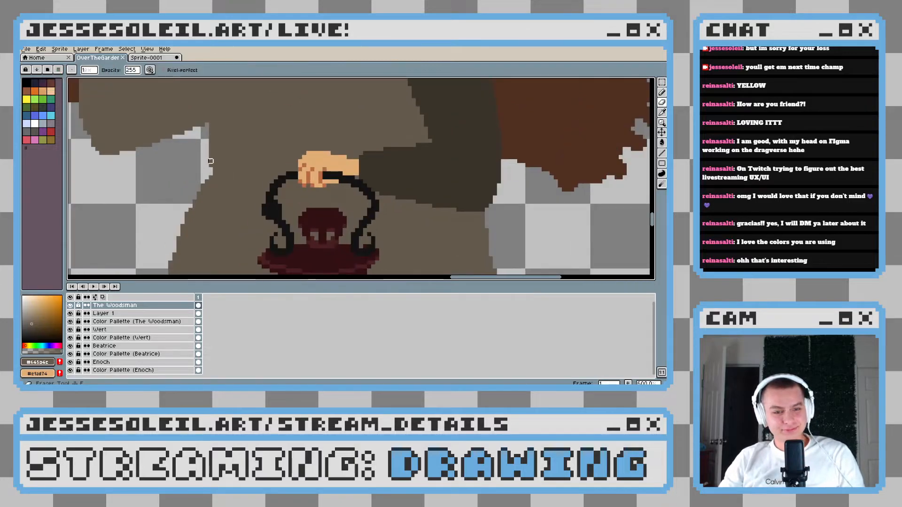
pyautogui.scroll(2, 202, 137)
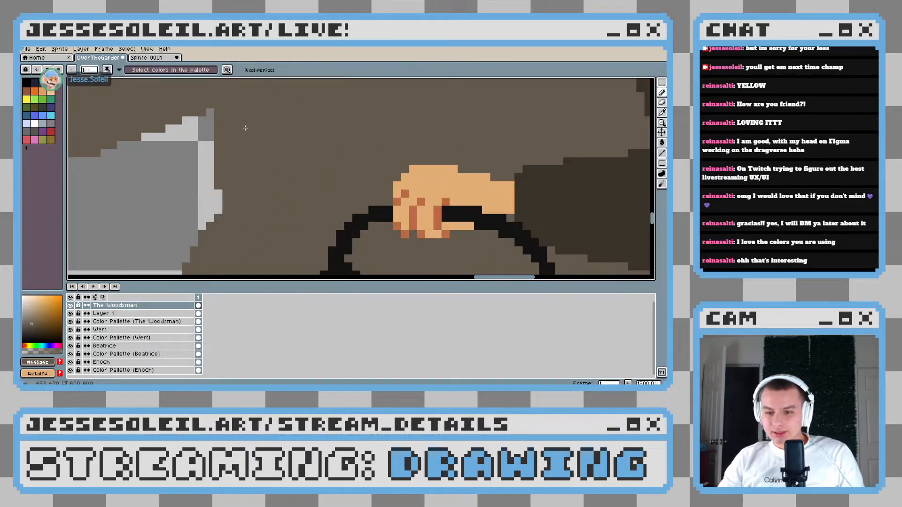
pyautogui.scroll(-5, 295, 175)
pyautogui.scroll(-1, 295, 175)
pyautogui.scroll(2, 289, 186)
pyautogui.scroll(-1, 279, 199)
pyautogui.scroll(1, 279, 199)
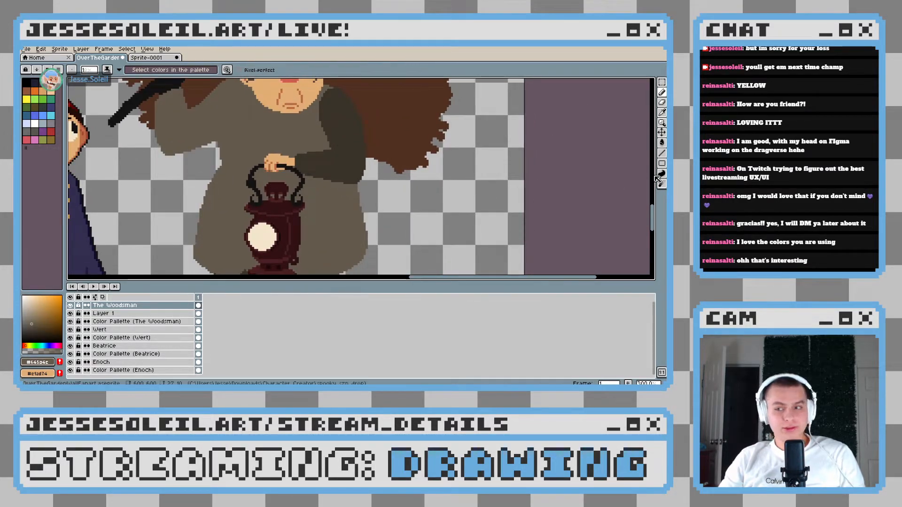
# Select the lighter brown areas of the Woodsman's coat with the Magic Wand
pyautogui.moveTo(661, 82); pyautogui.dragTo(653, 85)
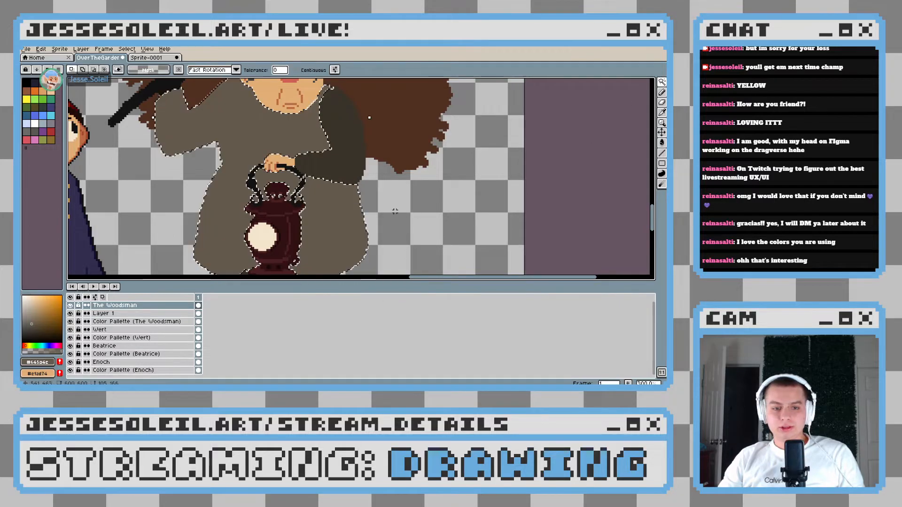
pyautogui.click(364, 209)
pyautogui.press('b')
pyautogui.moveTo(361, 205)
pyautogui.mouseDown()
pyautogui.moveTo(375, 212)
pyautogui.moveTo(372, 219)
pyautogui.mouseUp()
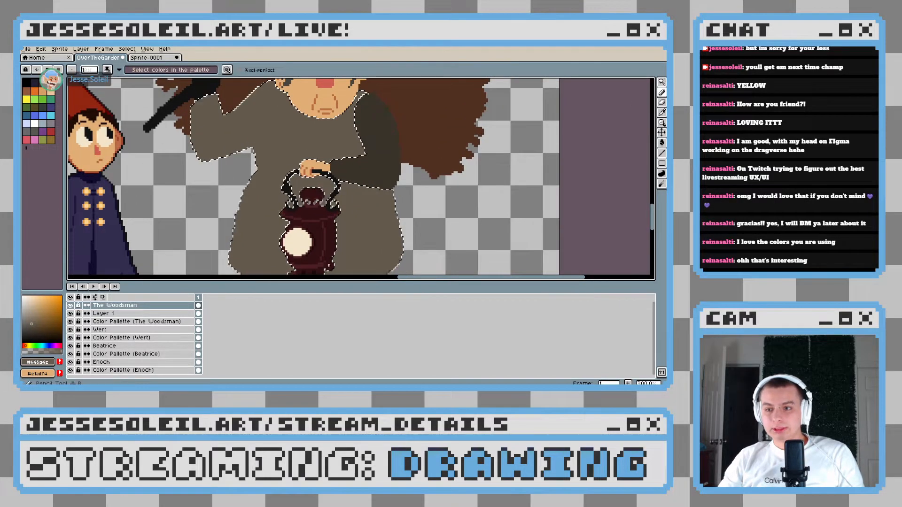
pyautogui.press('w')
pyautogui.moveTo(386, 138); pyautogui.dragTo(395, 126)
pyautogui.press('b')
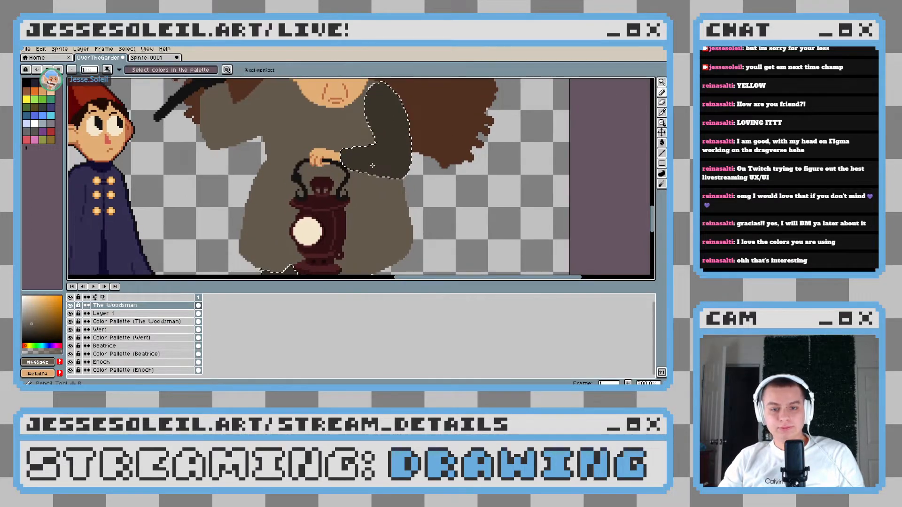
pyautogui.hotkey('ctrl', 'z')
# Add the coat's dark brown areas, including the bent sleeve, to the Magic Wand selection and return to the pencil
pyautogui.click(661, 84)
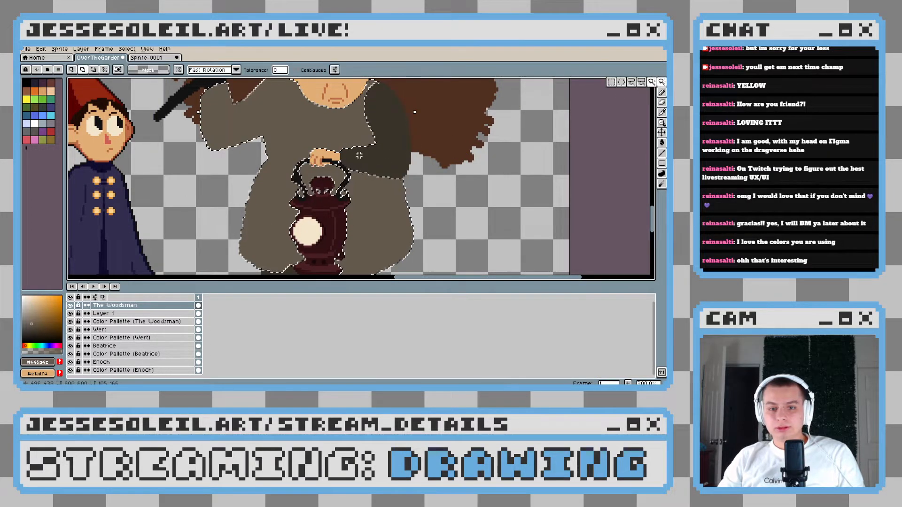
pyautogui.scroll(-1, 369, 182)
pyautogui.scroll(1, 368, 182)
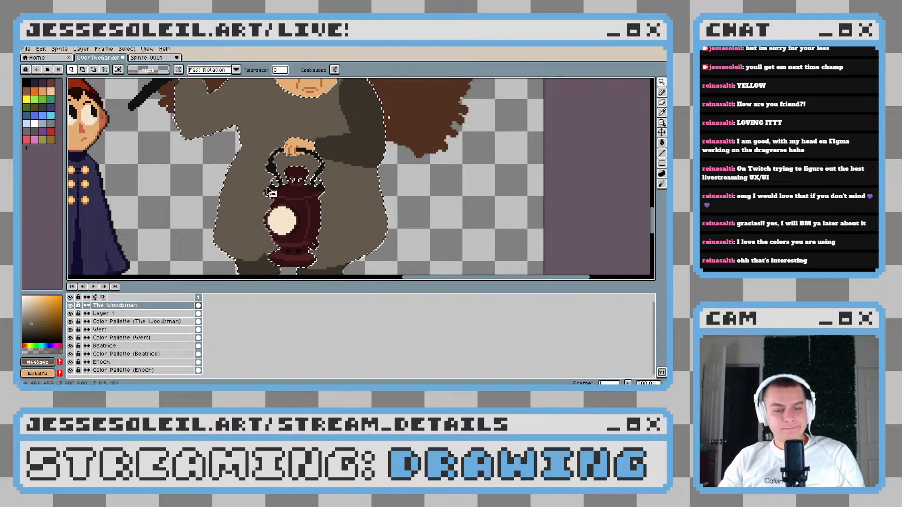
pyautogui.press('b')
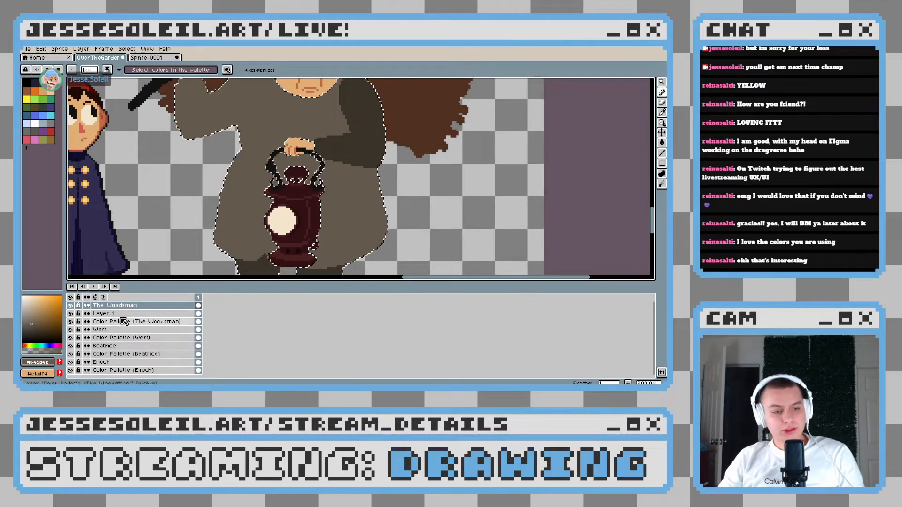
# Sample the hat brim's near-black #161412 and paint a thick strap from the collar beside the ear down to the raised arm's underarm
pyautogui.scroll(3, 329, 169)
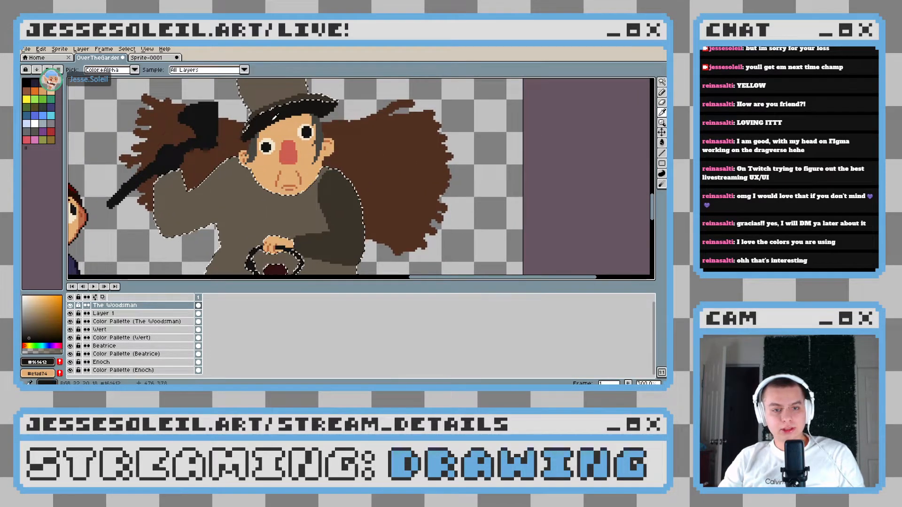
pyautogui.keyDown('alt'); pyautogui.click(320, 108); pyautogui.keyUp('alt')
pyautogui.moveTo(298, 179); pyautogui.dragTo(321, 155)
pyautogui.moveTo(299, 202); pyautogui.dragTo(274, 172)
pyautogui.scroll(3, 278, 205)
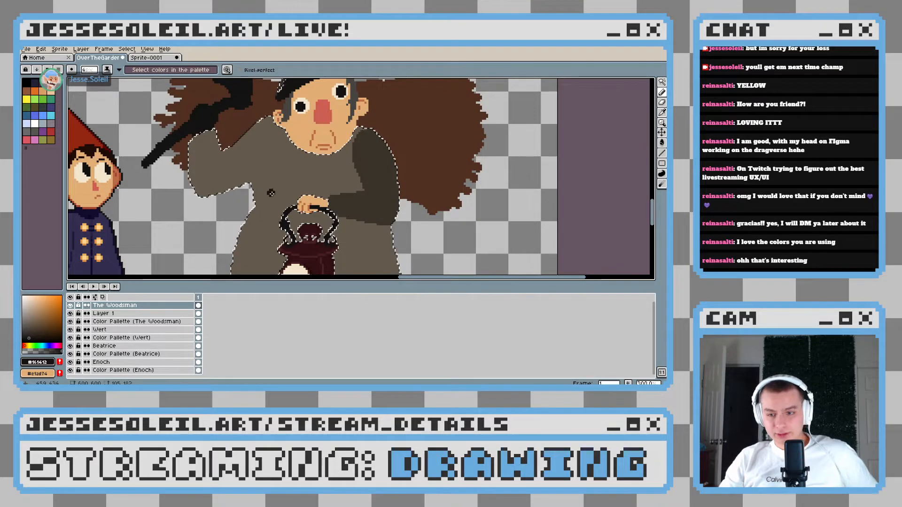
pyautogui.scroll(1, 267, 150)
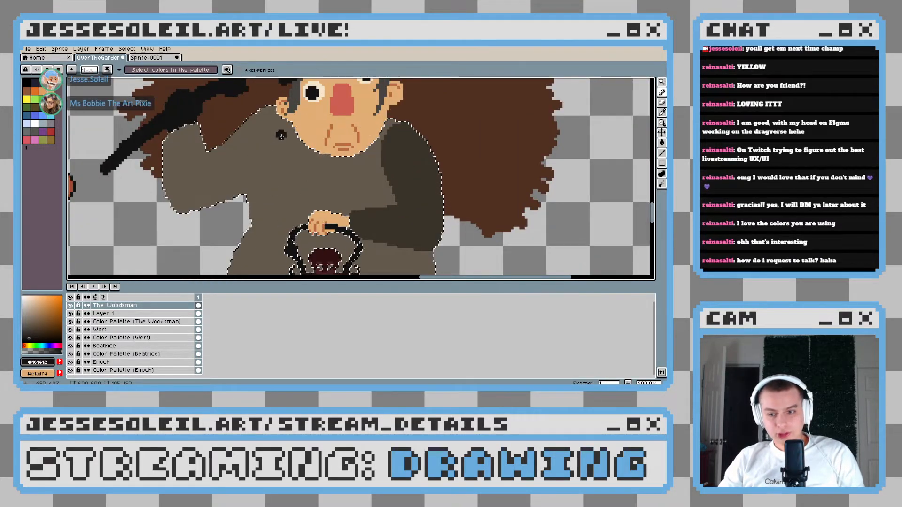
pyautogui.scroll(1, 283, 140)
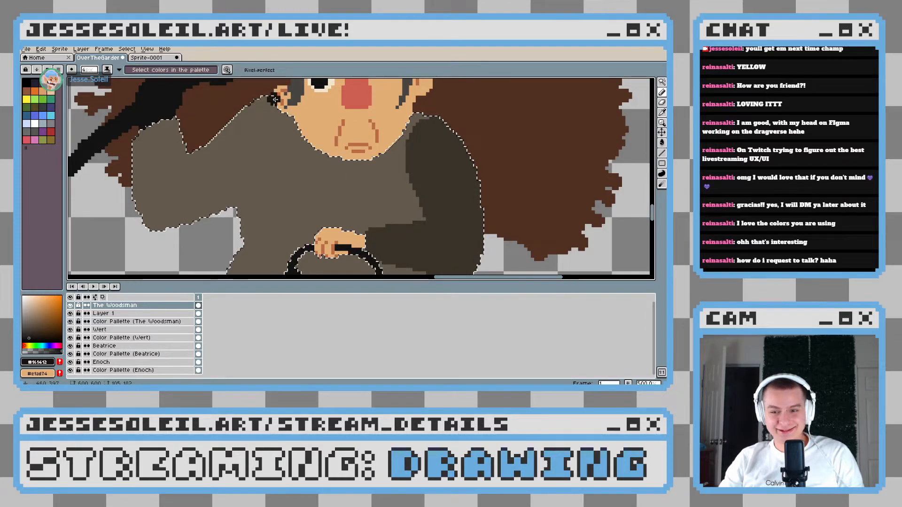
pyautogui.moveTo(273, 95)
pyautogui.mouseDown()
pyautogui.moveTo(253, 185)
pyautogui.moveTo(238, 214)
pyautogui.mouseUp()
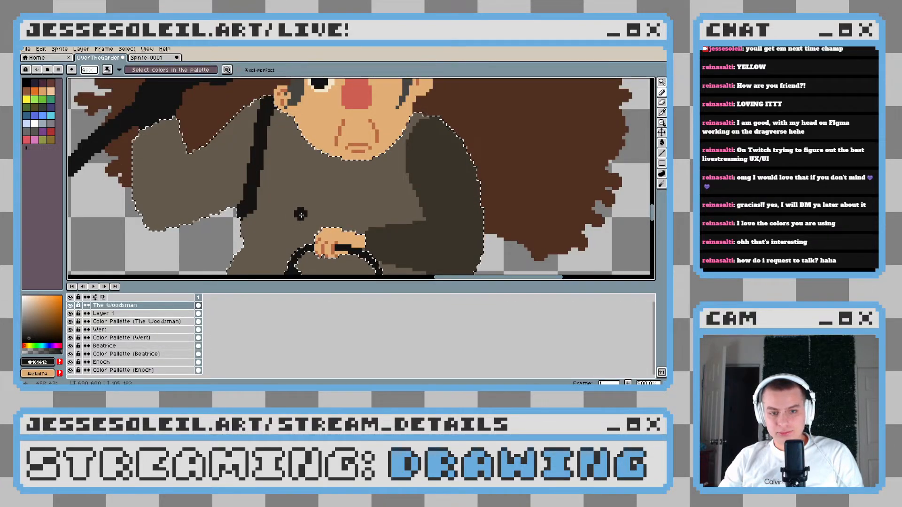
# Paint a second near-black strap from the opposite shoulder down the bent sleeve's inner edge, undoing the first tries and curving its lower end
pyautogui.moveTo(464, 133)
pyautogui.mouseDown()
pyautogui.moveTo(353, 118)
pyautogui.moveTo(346, 132)
pyautogui.moveTo(388, 109)
pyautogui.moveTo(363, 108)
pyautogui.moveTo(335, 172)
pyautogui.moveTo(353, 196)
pyautogui.moveTo(363, 168)
pyautogui.moveTo(396, 161)
pyautogui.mouseUp()
pyautogui.hotkey('ctrl', 'z')
pyautogui.scroll(1, 363, 167)
pyautogui.hotkey('ctrl', 'z')
pyautogui.moveTo(412, 125); pyautogui.dragTo(395, 139)
pyautogui.moveTo(404, 87)
pyautogui.mouseDown()
pyautogui.moveTo(374, 122)
pyautogui.moveTo(392, 97)
pyautogui.moveTo(375, 141)
pyautogui.moveTo(377, 180)
pyautogui.moveTo(395, 195)
pyautogui.moveTo(400, 182)
pyautogui.moveTo(424, 183)
pyautogui.mouseUp()
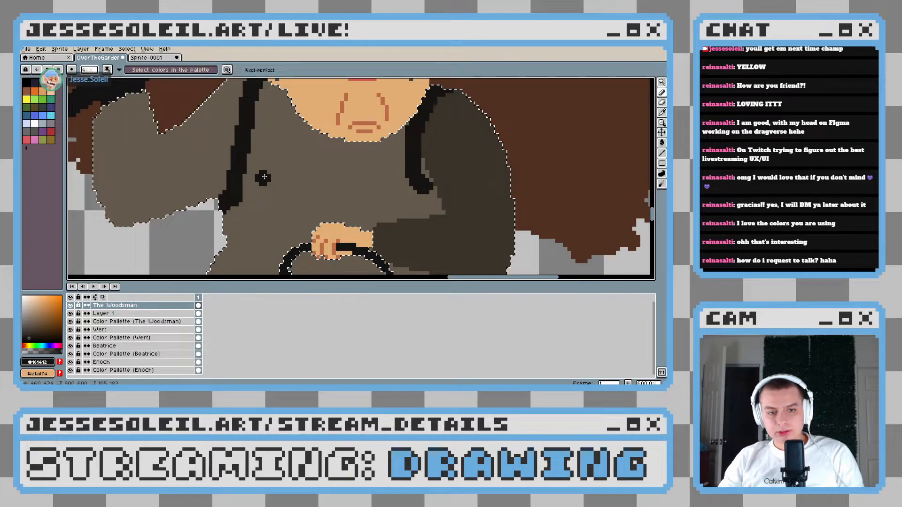
# Join the two shoulder straps with a slightly sagging near-black strap across the Woodsman's chest
pyautogui.scroll(-5, 264, 177)
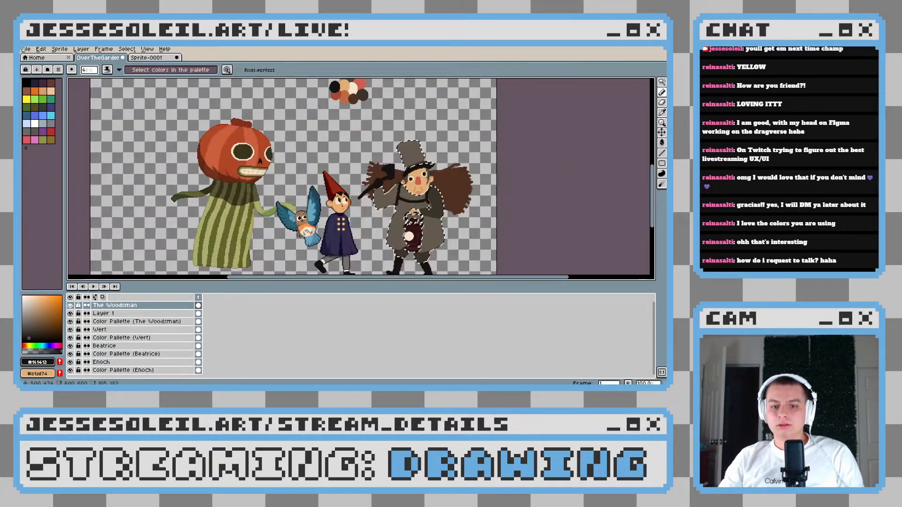
pyautogui.scroll(5, 413, 202)
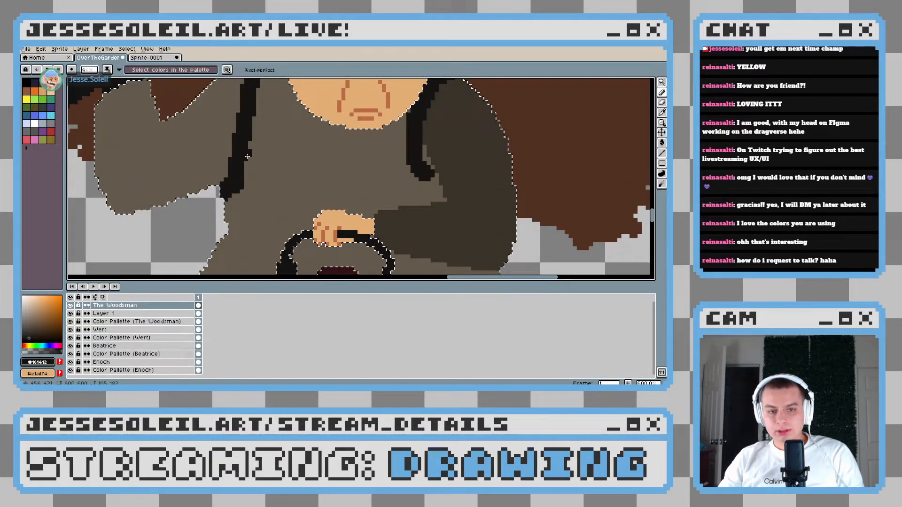
pyautogui.moveTo(247, 155)
pyautogui.mouseDown()
pyautogui.moveTo(350, 181)
pyautogui.moveTo(410, 172)
pyautogui.mouseUp()
pyautogui.scroll(-2, 410, 189)
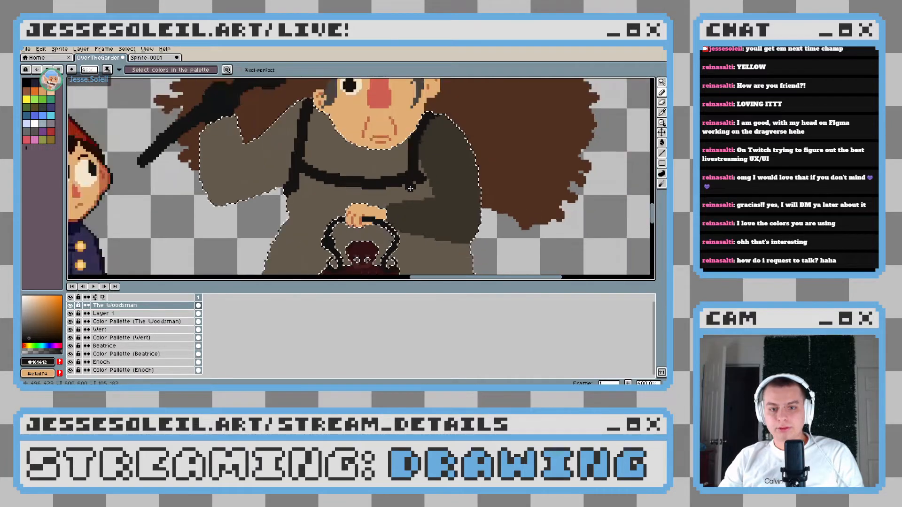
pyautogui.scroll(1, 411, 188)
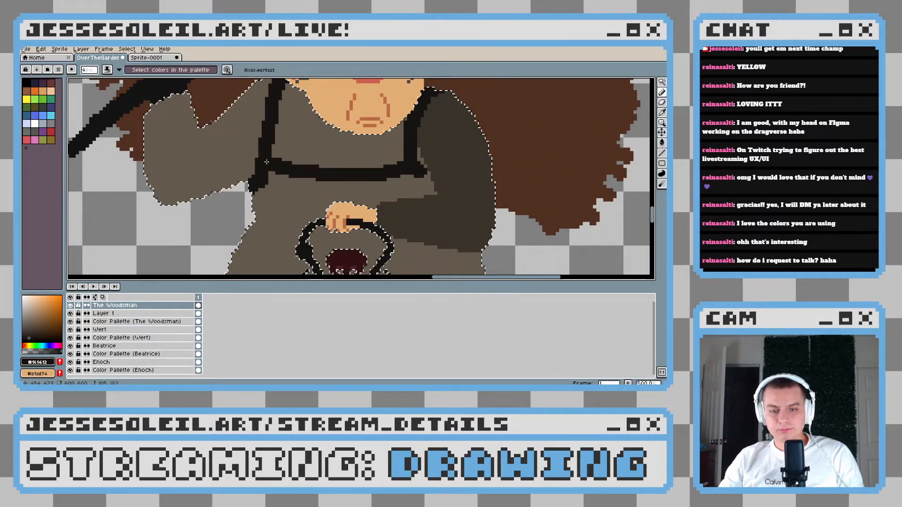
pyautogui.moveTo(392, 211); pyautogui.dragTo(330, 178)
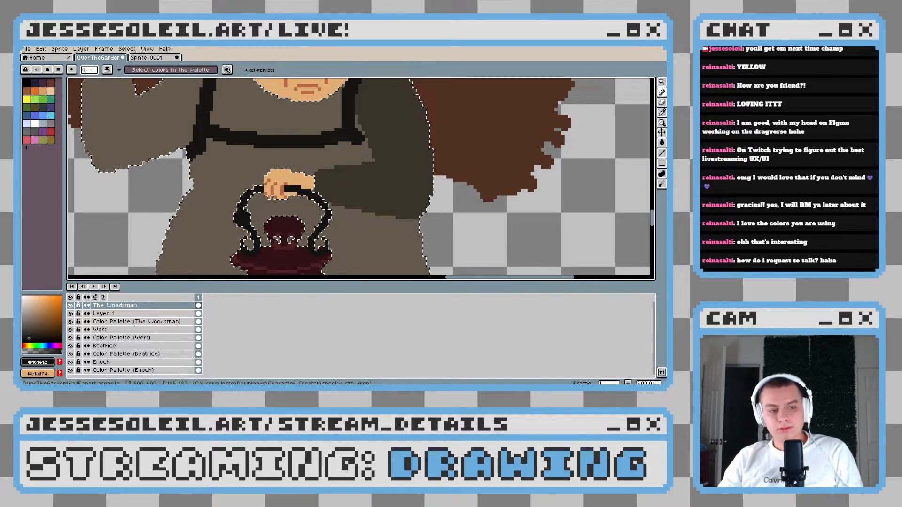
# Try painting a near-black belt across the waist from the bent sleeve's lower edge, undoing each stroke
pyautogui.moveTo(291, 165); pyautogui.dragTo(313, 187)
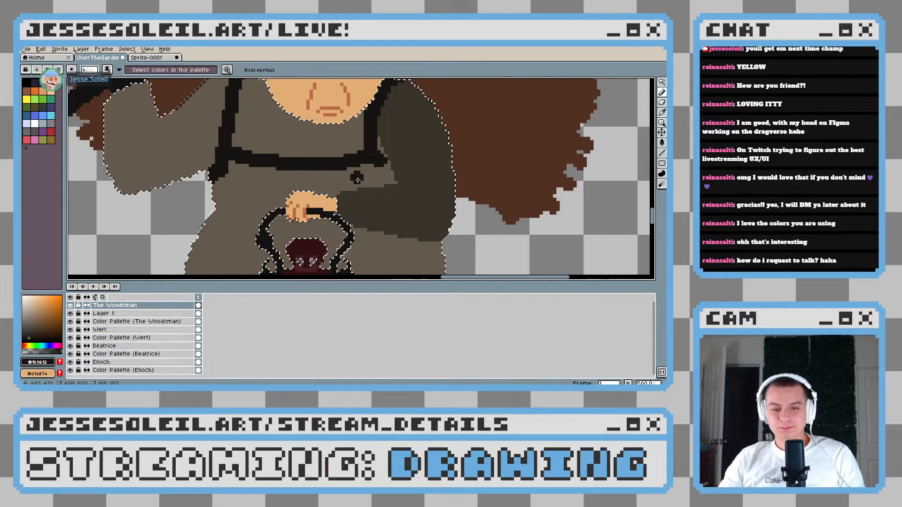
pyautogui.scroll(-3, 298, 172)
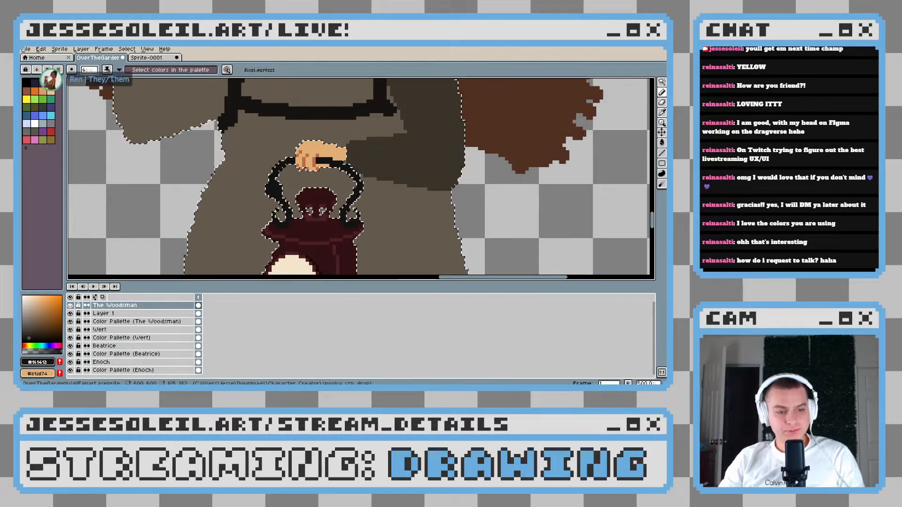
pyautogui.hscroll(1, 376, 214)
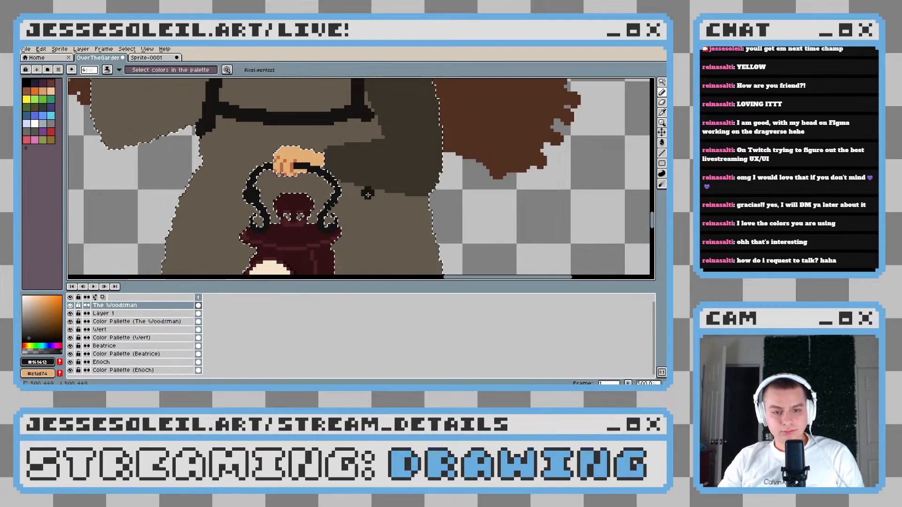
pyautogui.moveTo(368, 193); pyautogui.dragTo(313, 199)
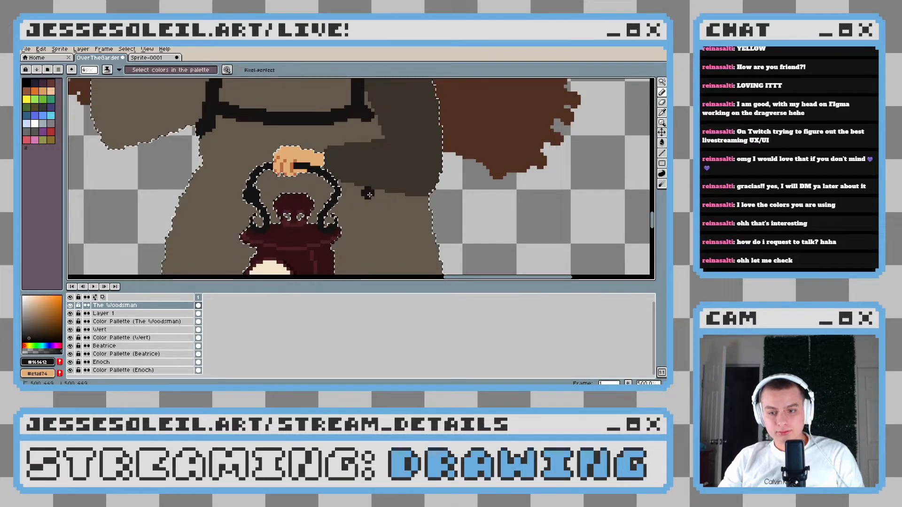
pyautogui.hotkey('ctrl', 'z')
pyautogui.moveTo(368, 195)
pyautogui.mouseDown()
pyautogui.moveTo(277, 202)
pyautogui.moveTo(190, 186)
pyautogui.mouseUp()
pyautogui.scroll(-2, 329, 207)
pyautogui.scroll(2, 329, 207)
pyautogui.hotkey('ctrl', 'z')
# Paint a curved near-black belt from the coat's waist edge, behind the lantern's handle, to beneath the bent sleeve
pyautogui.press('b')
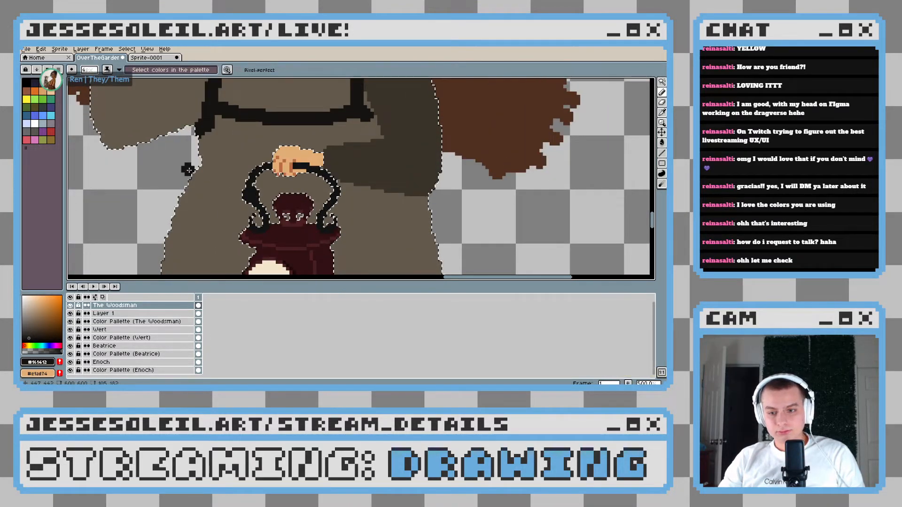
pyautogui.moveTo(240, 194); pyautogui.dragTo(324, 201)
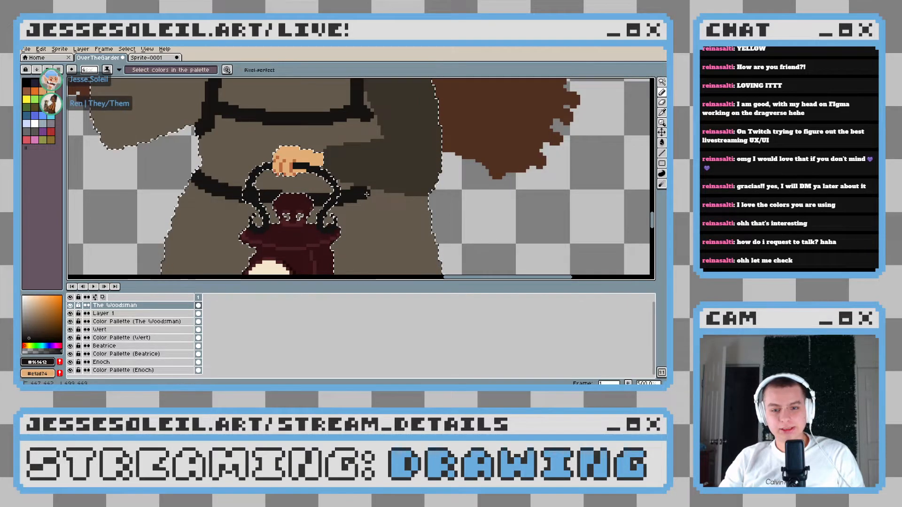
pyautogui.scroll(-5, 368, 194)
pyautogui.scroll(2, 372, 218)
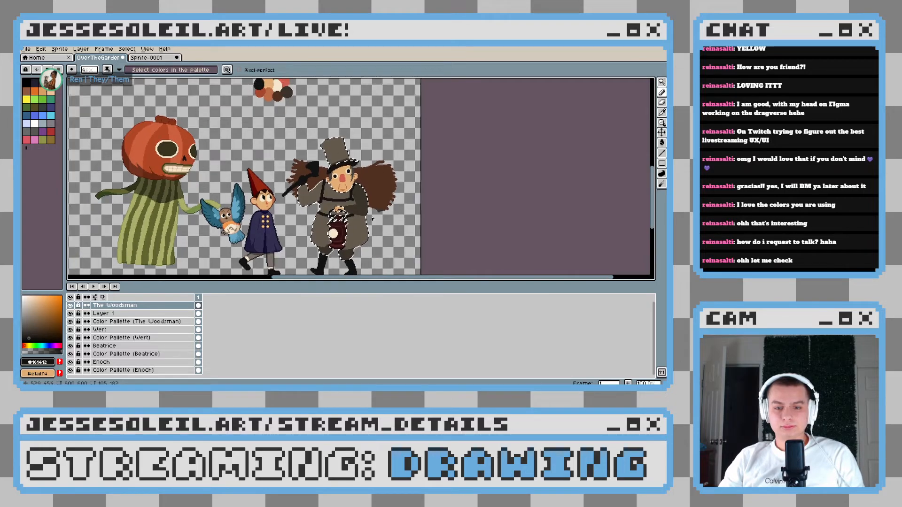
pyautogui.scroll(-2, 369, 207)
pyautogui.scroll(2, 360, 177)
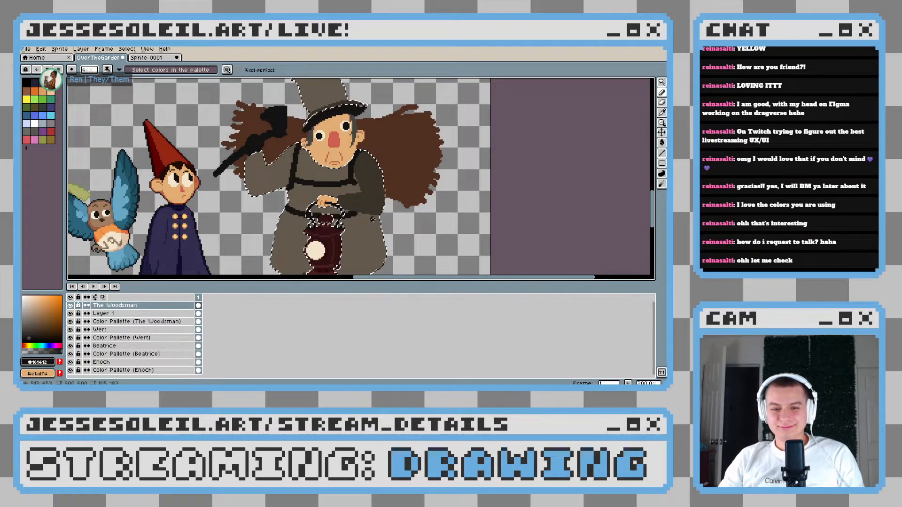
# Refine the chest strap's corner against the bent sleeve with a small pencil, extending its tip down along the sleeve's edge
pyautogui.scroll(3, 359, 176)
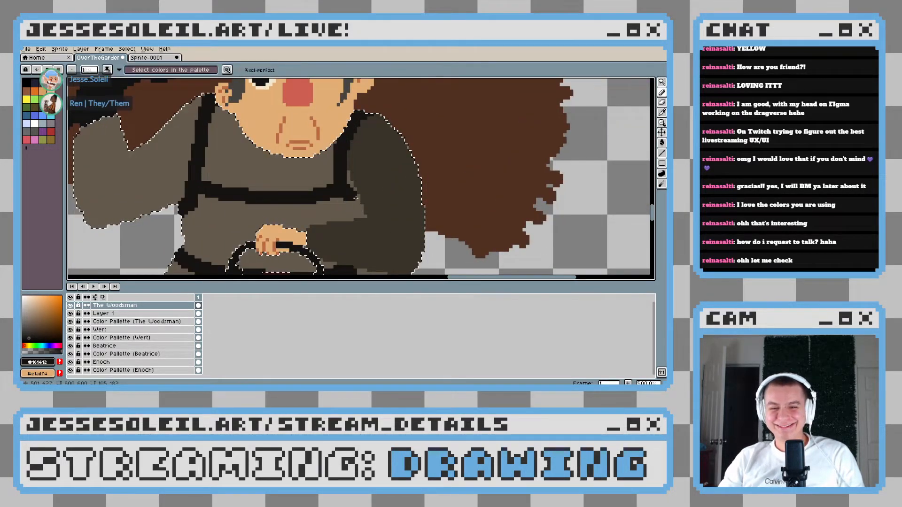
pyautogui.scroll(4, 358, 197)
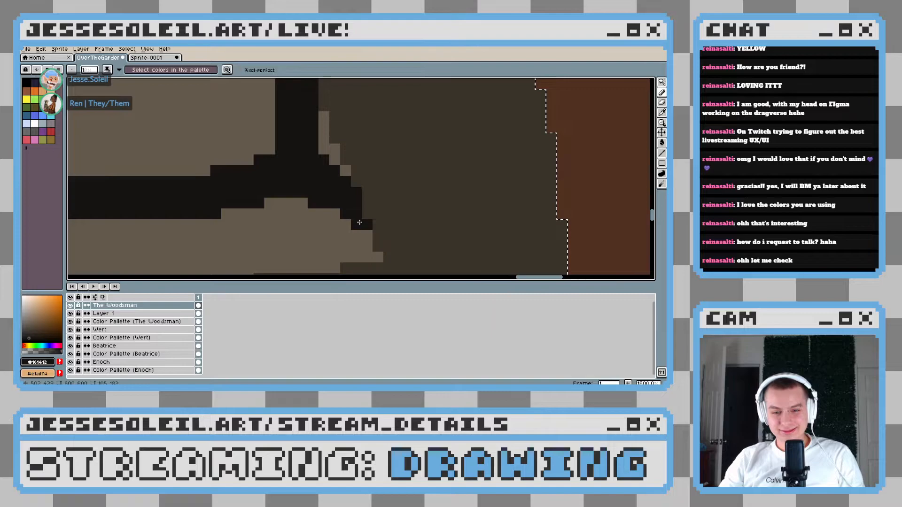
pyautogui.scroll(-4, 392, 235)
pyautogui.scroll(-3, 392, 235)
pyautogui.moveTo(386, 240); pyautogui.dragTo(354, 208)
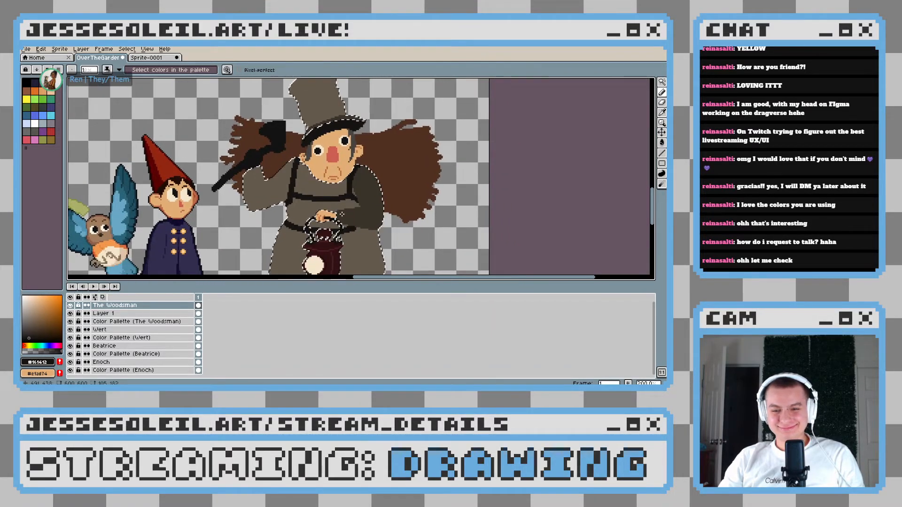
# Examine the Woodsman's coat, straps, belt and bent sleeve up close, and compare his whole figure with the other characters
pyautogui.scroll(1, 438, 187)
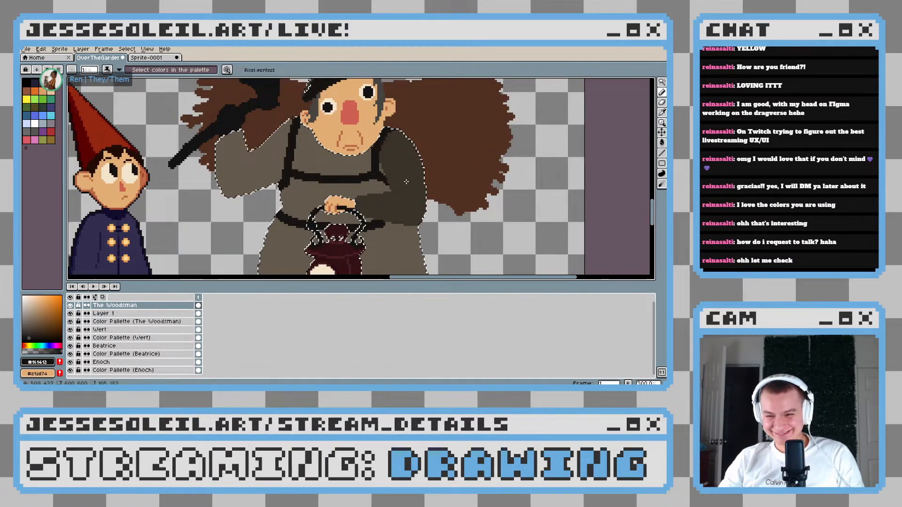
pyautogui.scroll(-1, 403, 182)
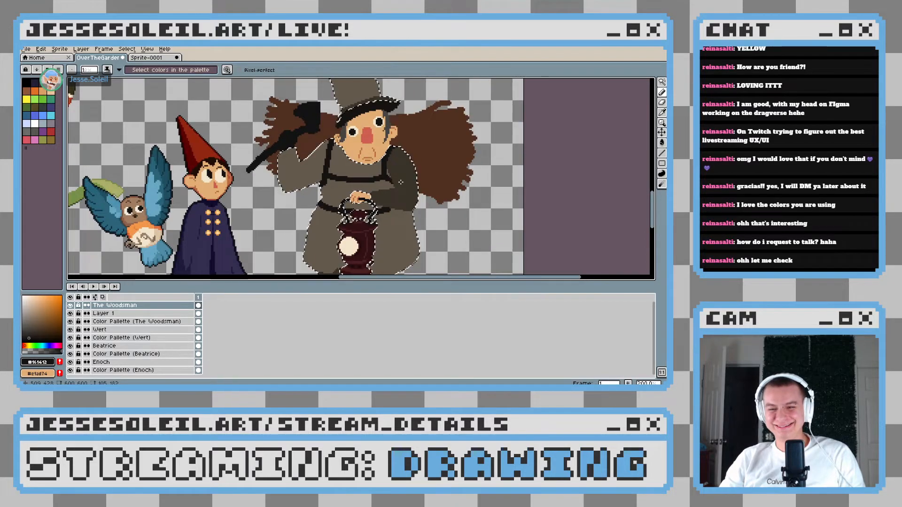
pyautogui.scroll(2, 401, 181)
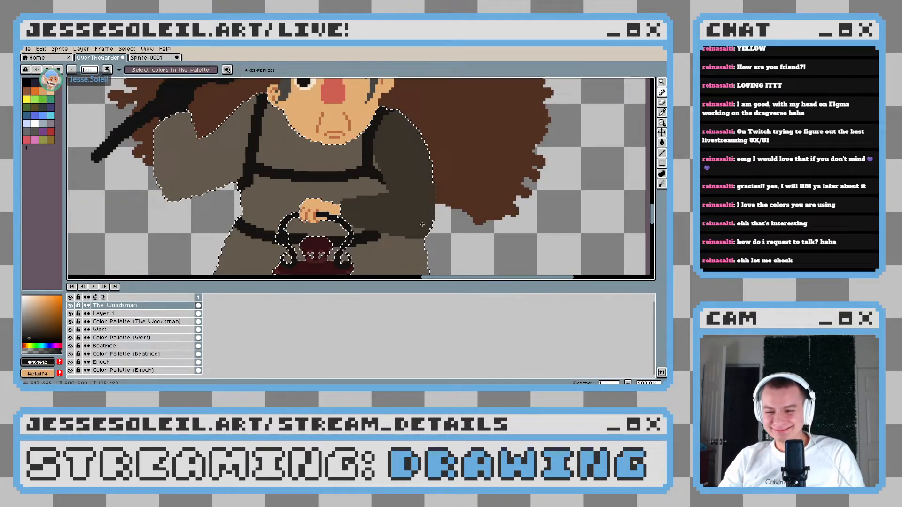
pyautogui.scroll(-2, 414, 218)
pyautogui.scroll(2, 404, 211)
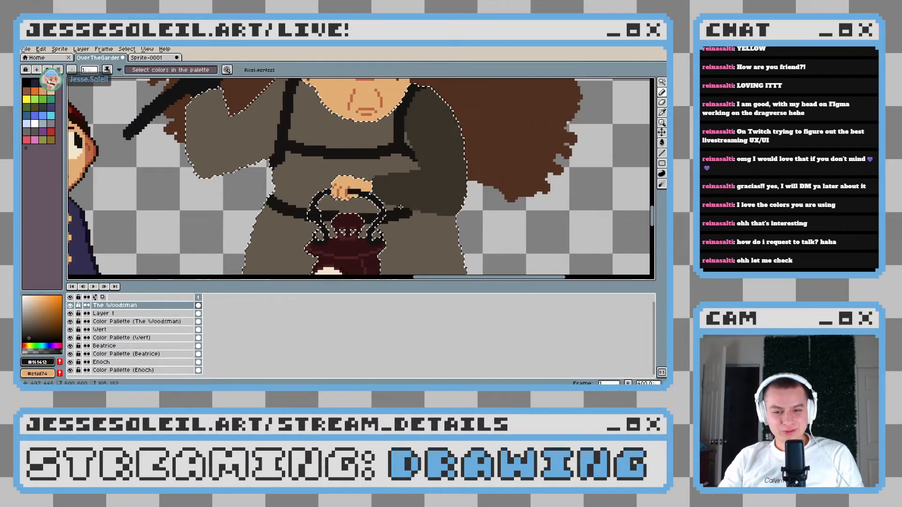
pyautogui.scroll(1, 404, 202)
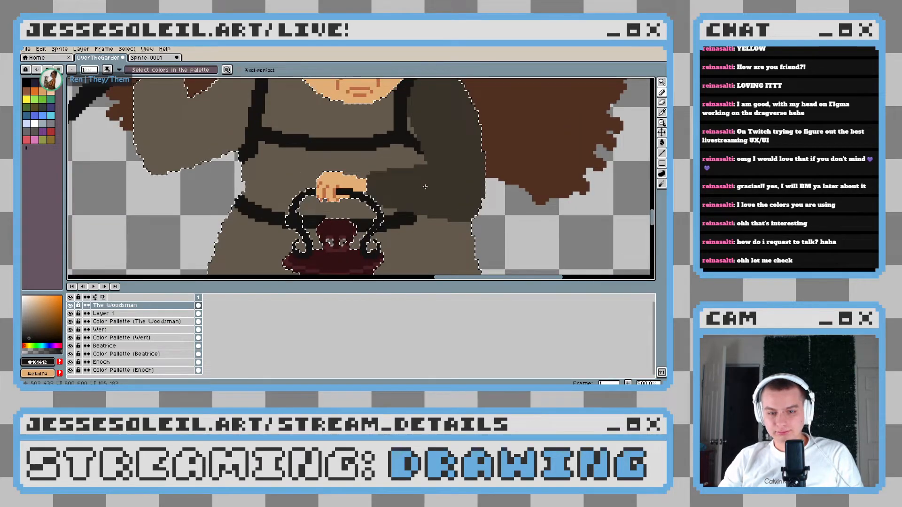
pyautogui.scroll(2, 304, 166)
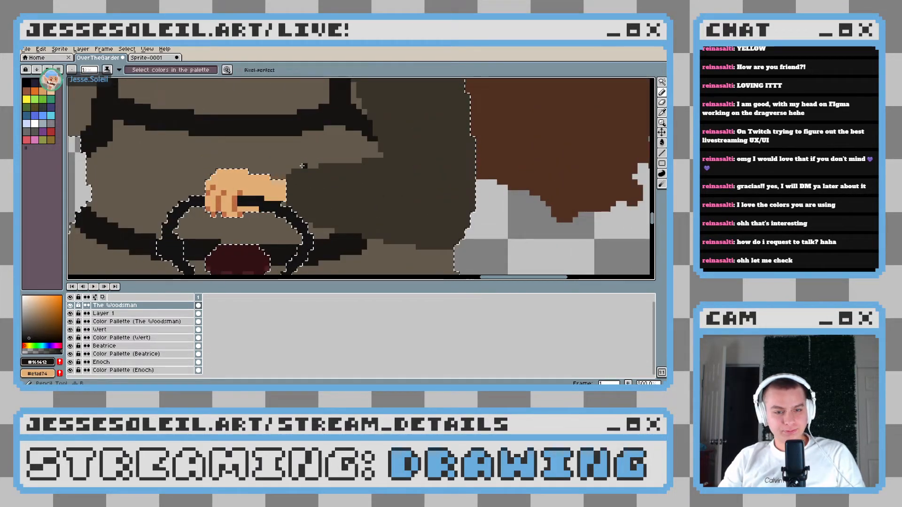
pyautogui.scroll(-6, 364, 199)
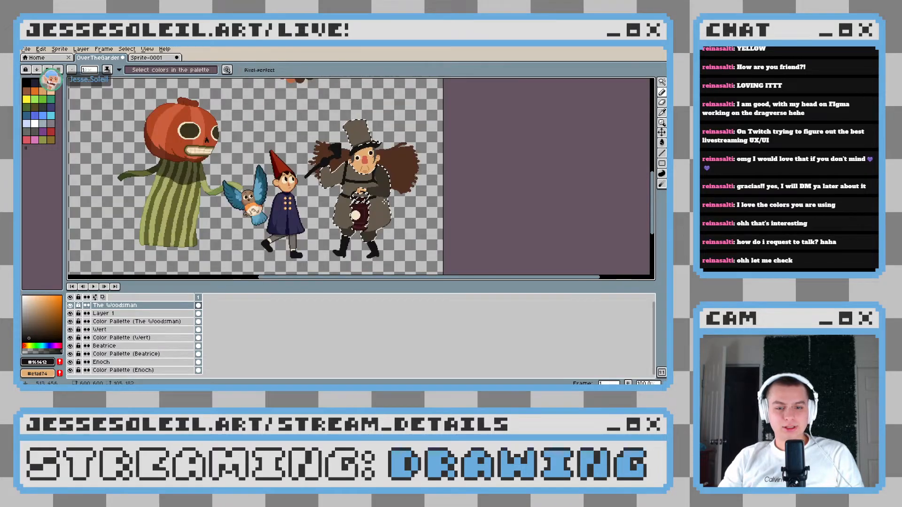
pyautogui.scroll(1, 384, 201)
pyautogui.scroll(-1, 385, 202)
pyautogui.moveTo(242, 198); pyautogui.dragTo(391, 212)
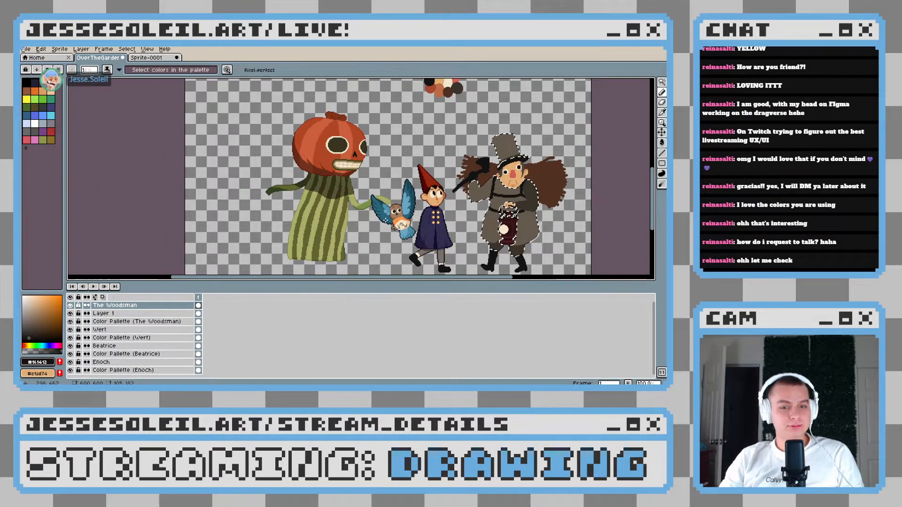
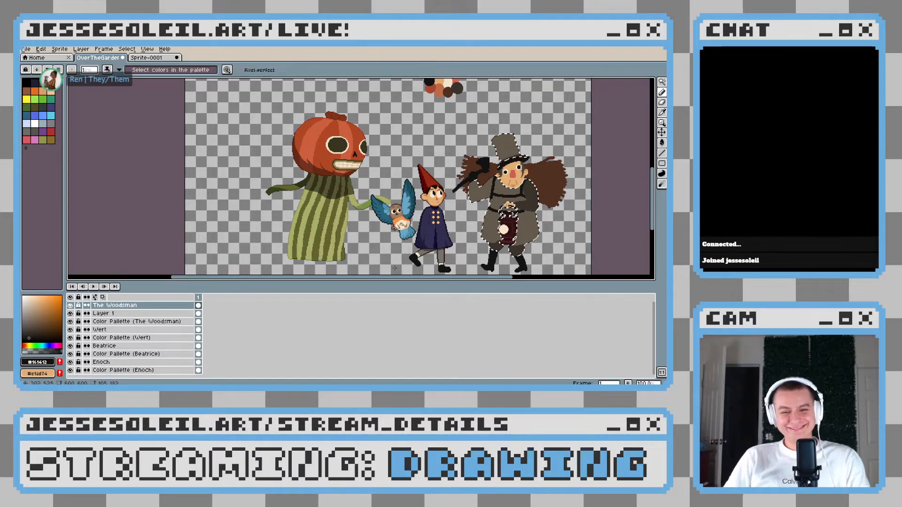
# Enlarge the canvas area over the layer list, and examine the Woodsman's coat, straps and lantern up close and beside the other characters
pyautogui.moveTo(375, 282); pyautogui.dragTo(377, 331)
pyautogui.moveTo(416, 235); pyautogui.dragTo(250, 234)
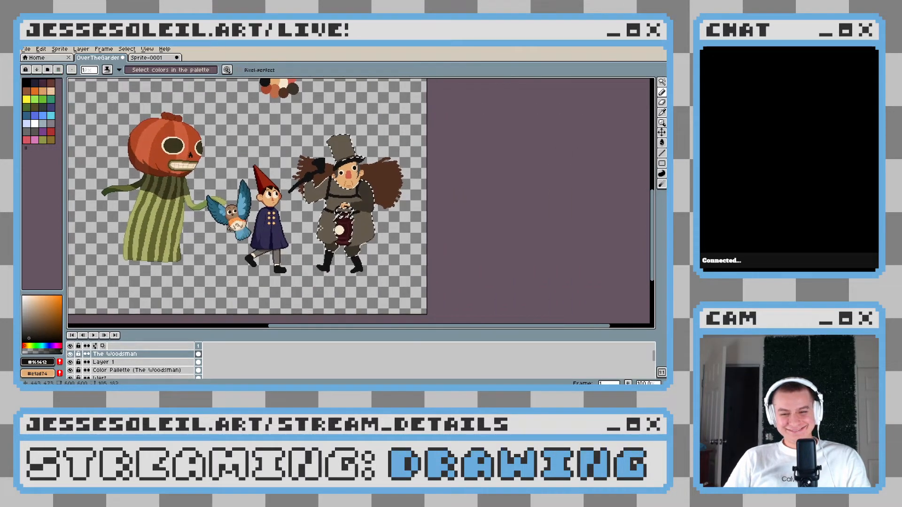
pyautogui.scroll(2, 319, 228)
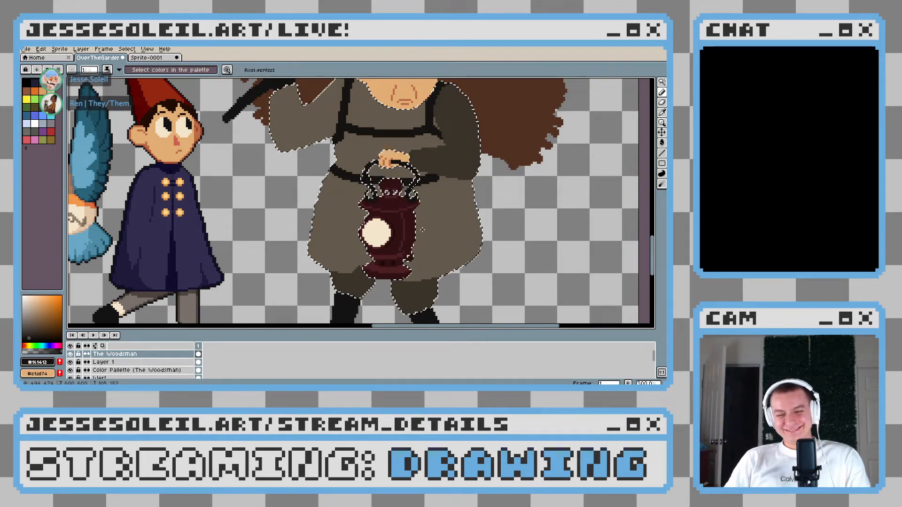
pyautogui.moveTo(424, 160); pyautogui.dragTo(386, 187)
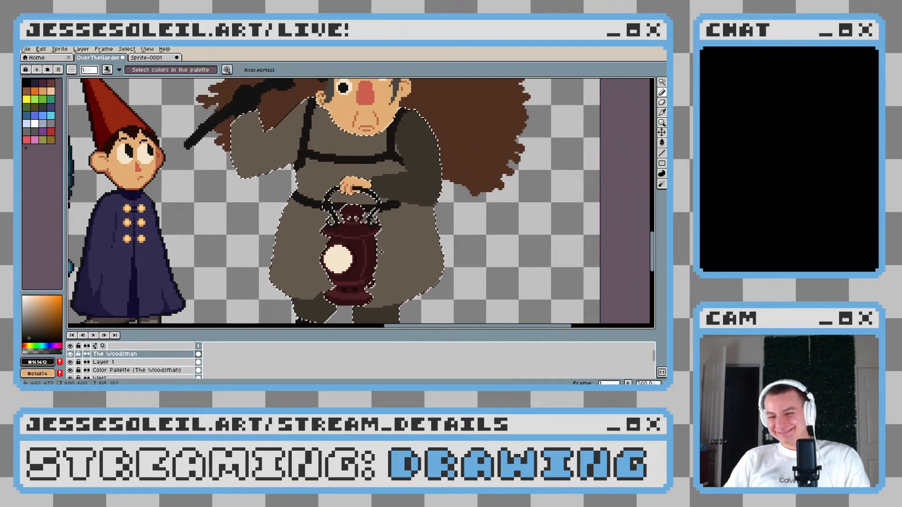
pyautogui.scroll(-2, 386, 187)
pyautogui.scroll(2, 395, 178)
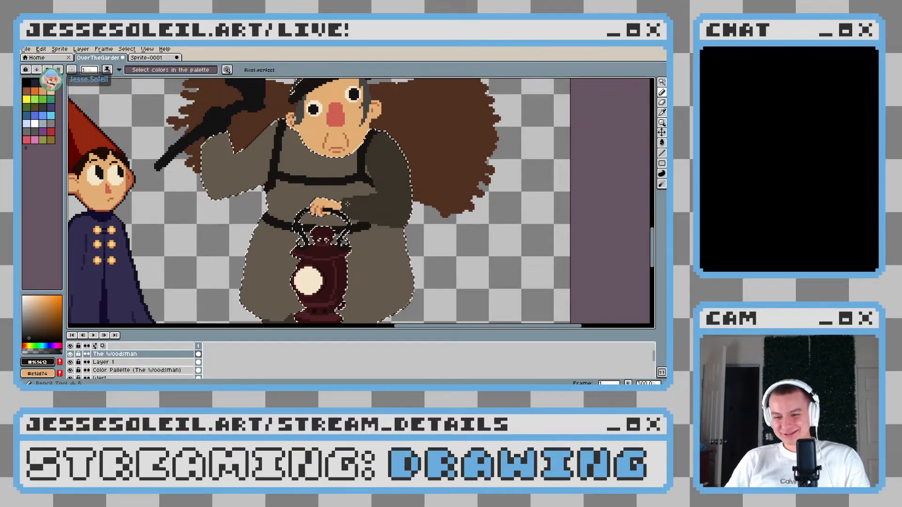
pyautogui.scroll(1, 347, 194)
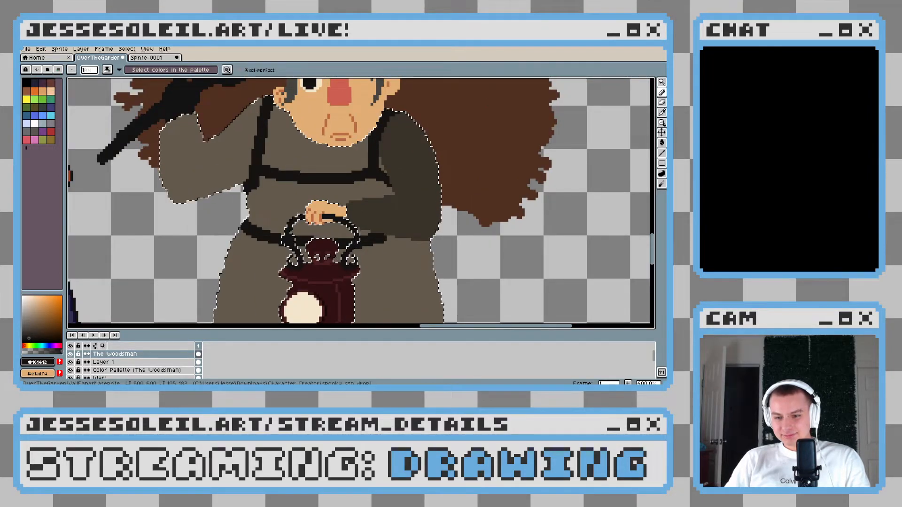
pyautogui.scroll(-2, 273, 205)
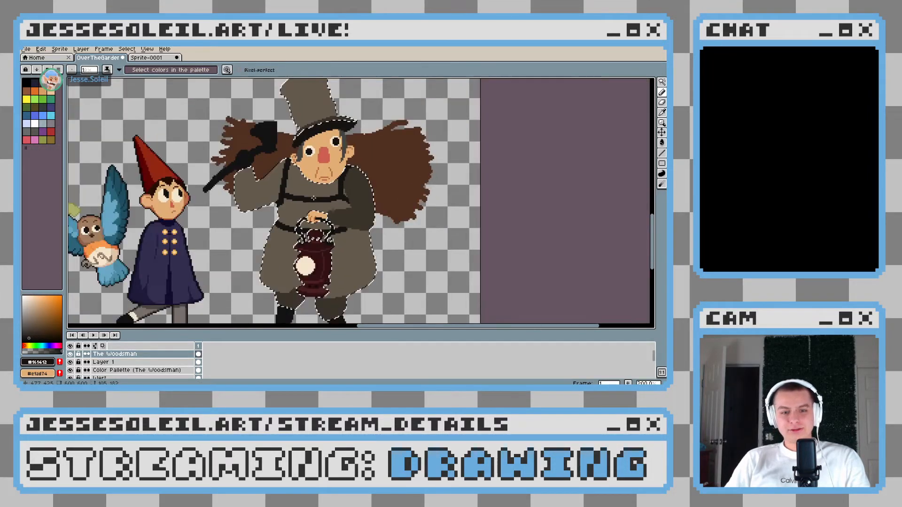
pyautogui.scroll(2, 281, 207)
# Paint a light peach buckle about 7 by 5 px with a 5 px square brush where the chest strap meets the raised arm's shoulder strap
pyautogui.keyDown('alt'); pyautogui.click(434, 228); pyautogui.keyUp('alt')
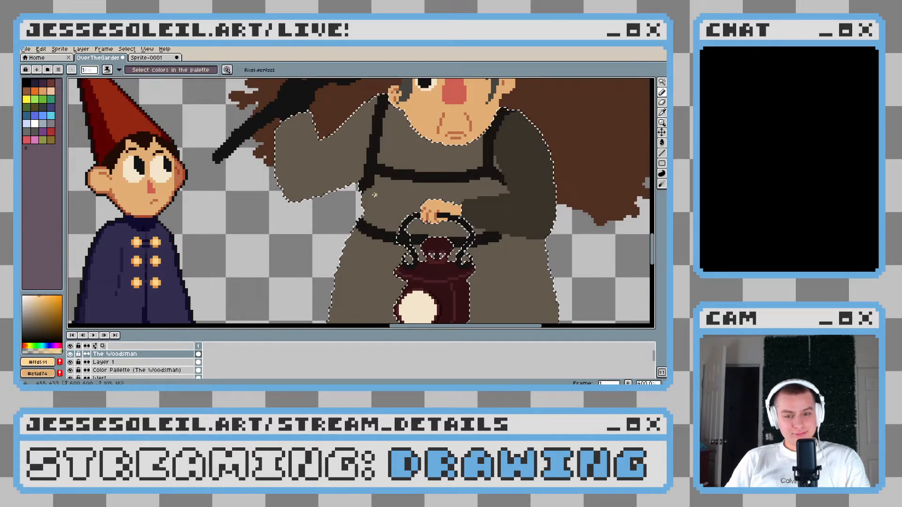
pyautogui.scroll(3, 379, 170)
pyautogui.scroll(3, 380, 169)
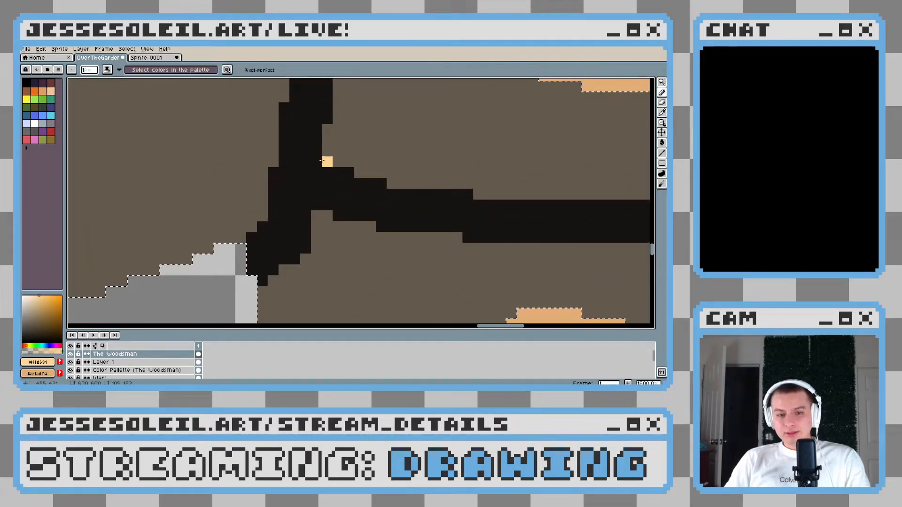
pyautogui.scroll(4, 287, 173)
pyautogui.click(89, 70)
pyautogui.click(71, 70)
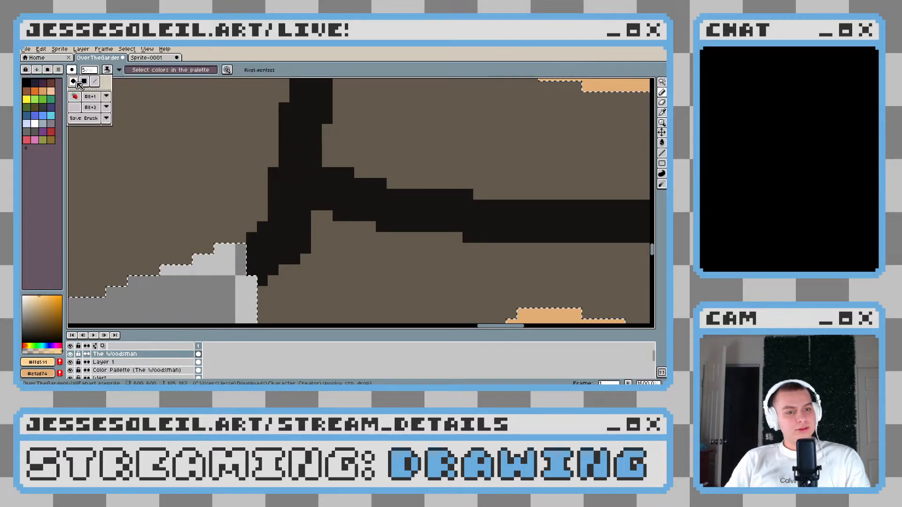
pyautogui.click(85, 83)
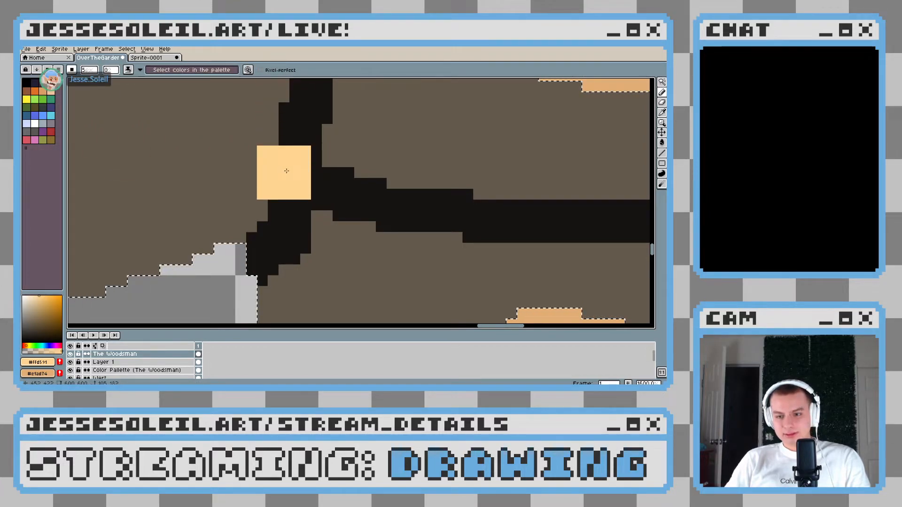
pyautogui.moveTo(281, 172); pyautogui.dragTo(296, 173)
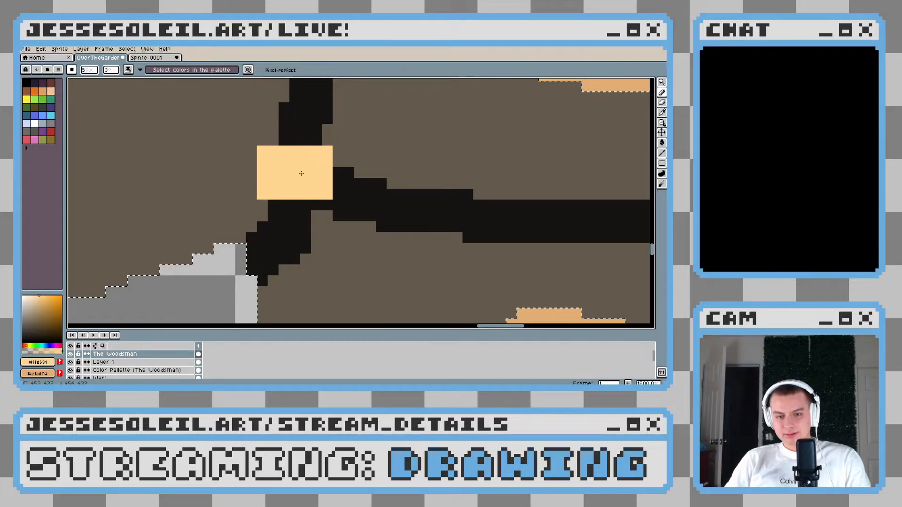
pyautogui.scroll(-5, 302, 173)
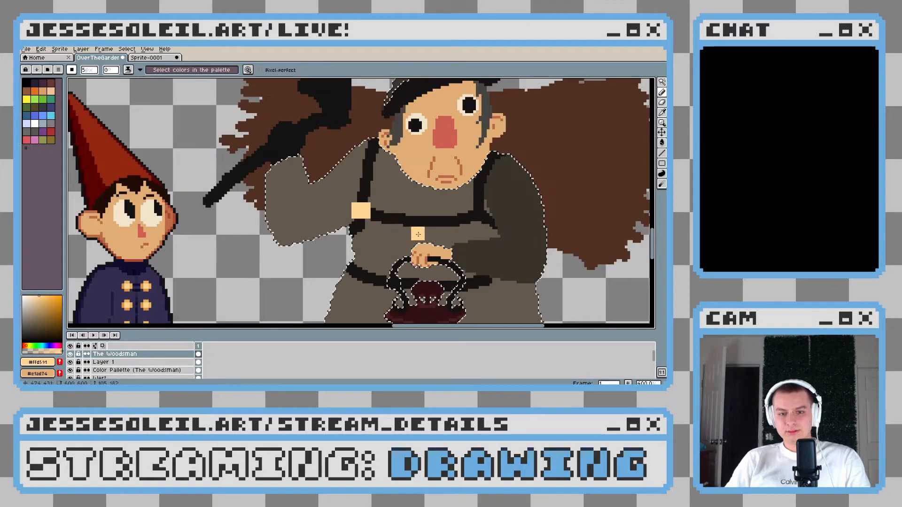
# Paint a matching light peach buckle on the strap crossing beside the bent sleeve, and even out the buckle opposite
pyautogui.scroll(2, 386, 196)
pyautogui.scroll(-3, 386, 196)
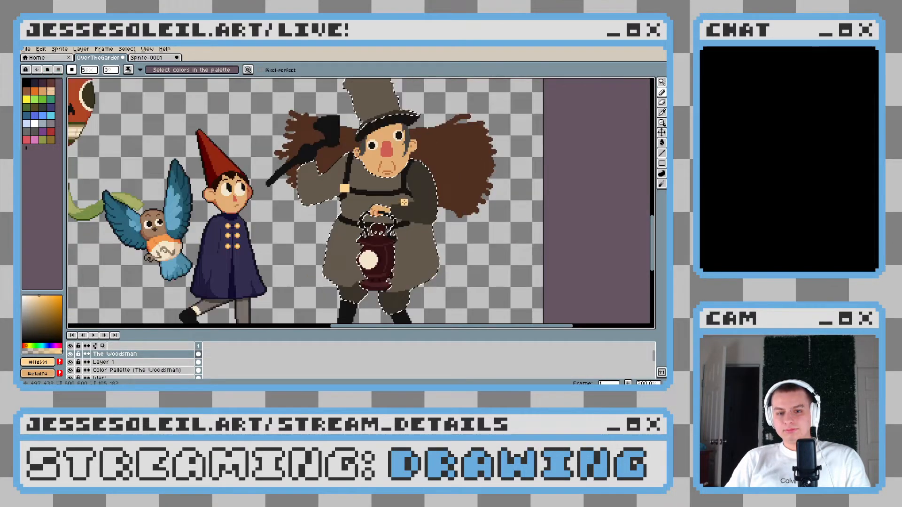
pyautogui.scroll(6, 362, 175)
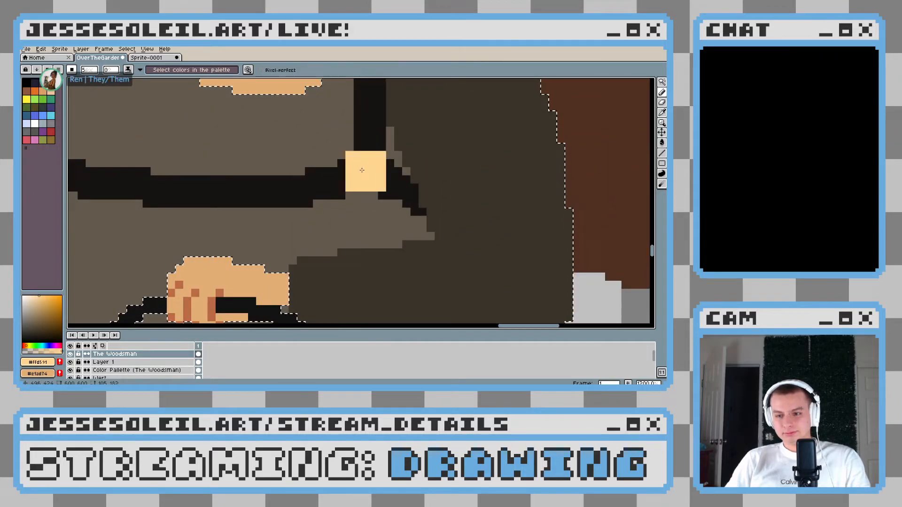
pyautogui.scroll(-4, 366, 169)
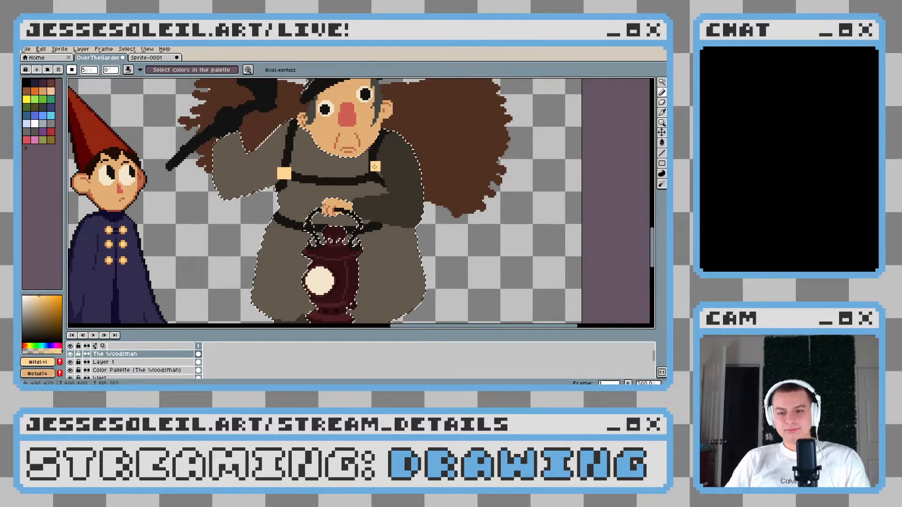
pyautogui.moveTo(378, 166); pyautogui.dragTo(348, 172)
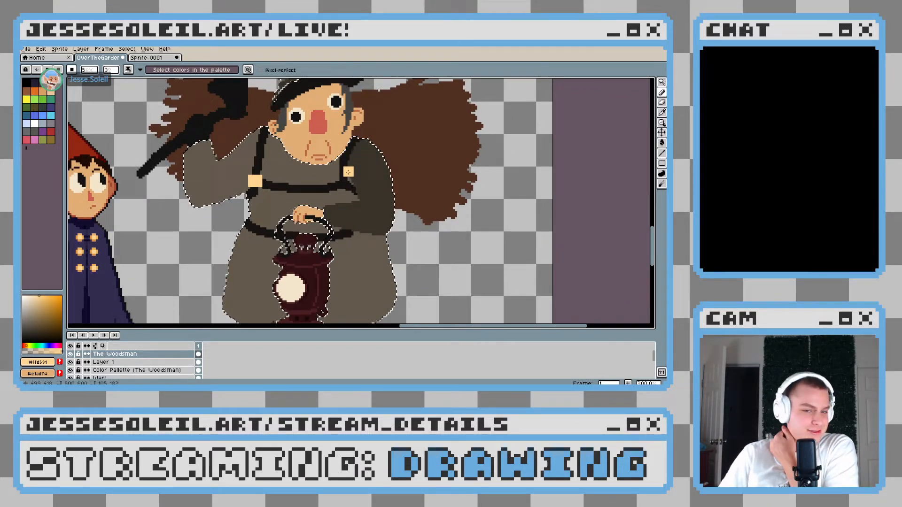
pyautogui.scroll(5, 348, 172)
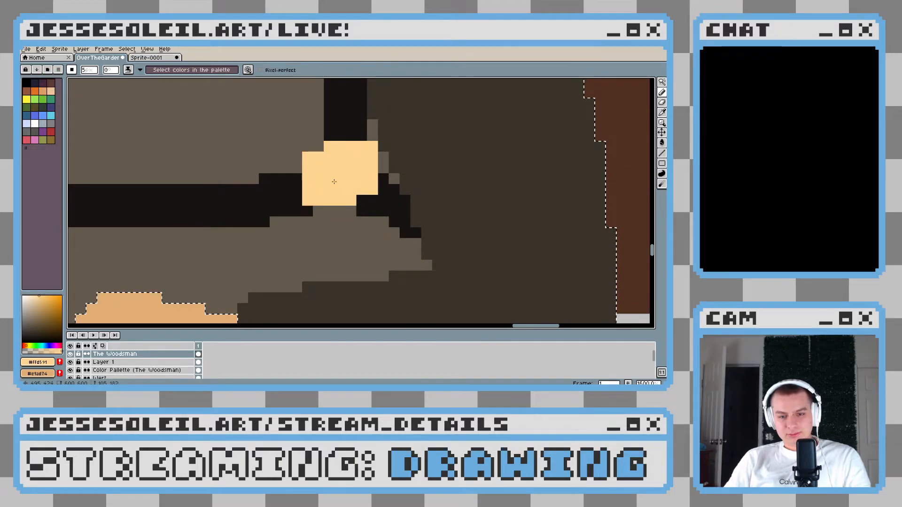
pyautogui.scroll(-6, 335, 183)
pyautogui.scroll(5, 270, 212)
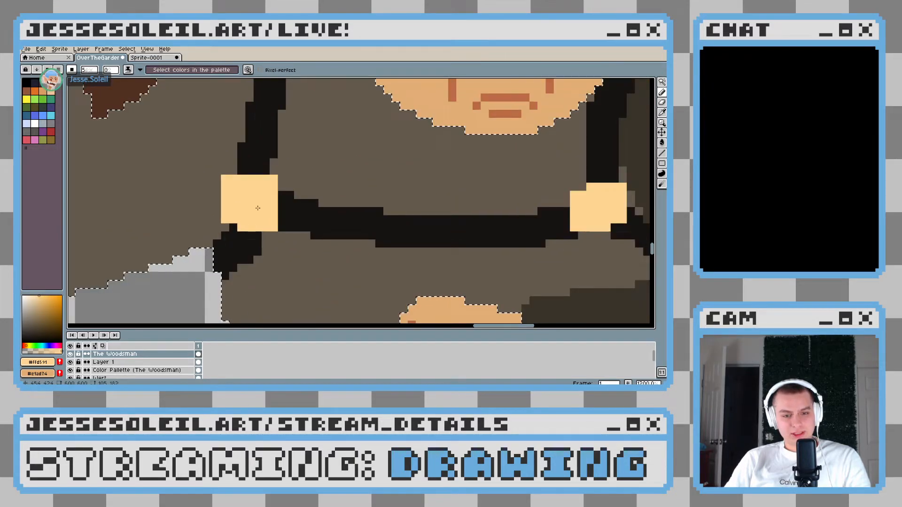
pyautogui.scroll(-3, 354, 247)
pyautogui.scroll(-4, 354, 247)
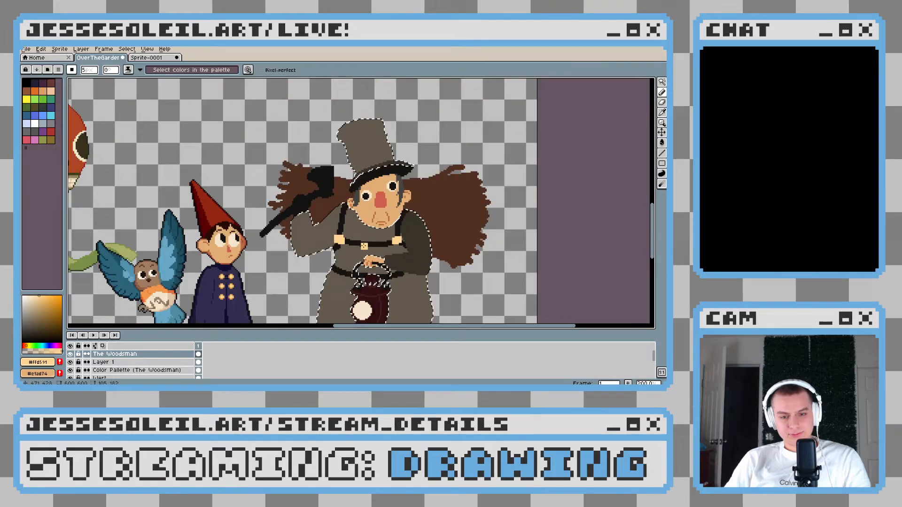
# Paint a light peach belt buckle at the centre of the waist, just above the lantern's cap inside its handle
pyautogui.scroll(5, 323, 253)
pyautogui.moveTo(323, 253)
pyautogui.mouseDown()
pyautogui.moveTo(263, 241)
pyautogui.moveTo(290, 239)
pyautogui.mouseUp()
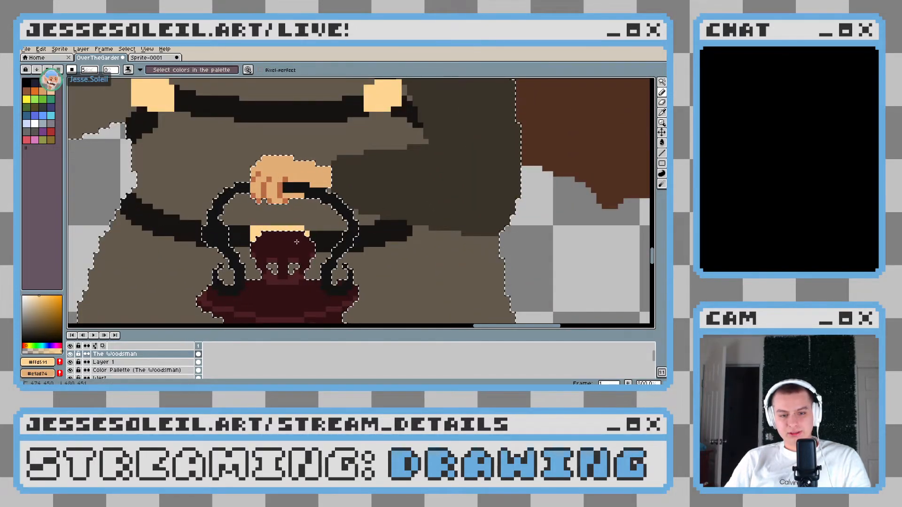
pyautogui.scroll(-6, 390, 276)
pyautogui.scroll(3, 390, 276)
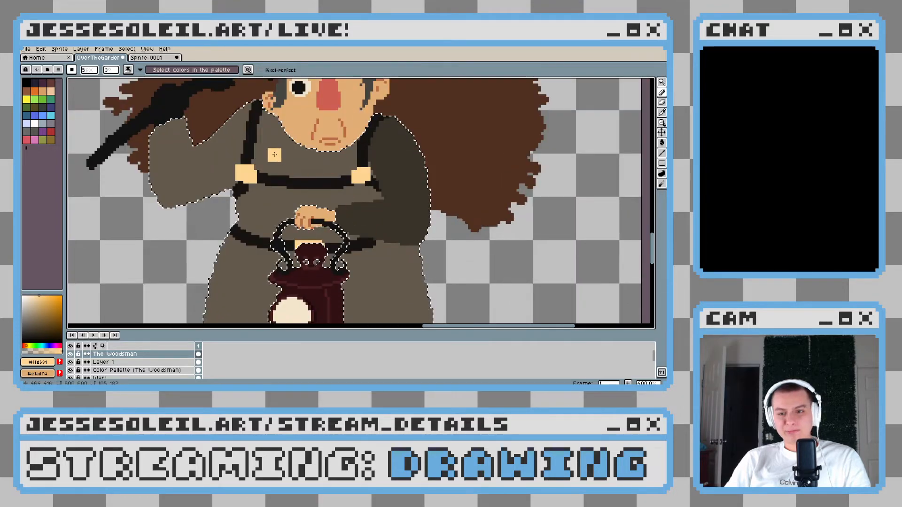
pyautogui.moveTo(398, 196); pyautogui.dragTo(353, 195)
pyautogui.scroll(-2, 353, 194)
pyautogui.scroll(2, 353, 194)
pyautogui.scroll(-4, 342, 220)
# Paint a light peach button about 4 px wide with a small round brush on the bent sleeve's cuff beside the hand
pyautogui.click(90, 70)
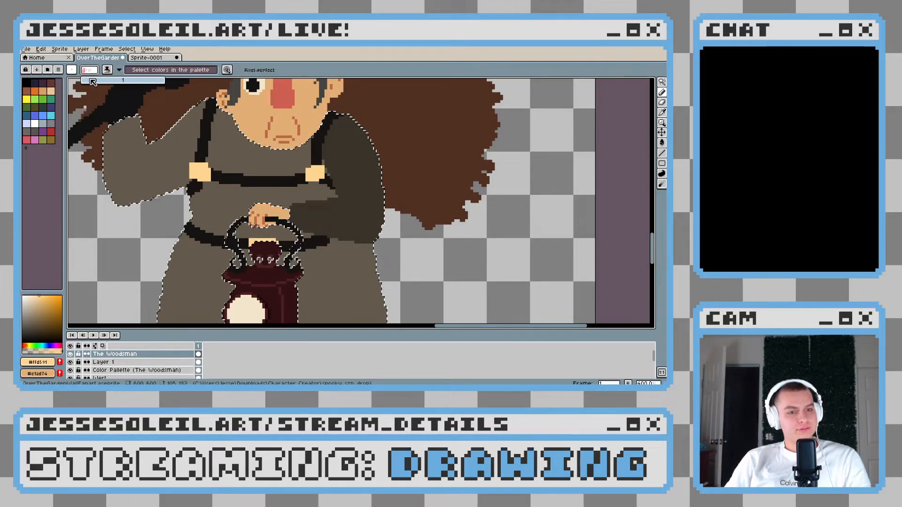
pyautogui.moveTo(91, 80); pyautogui.dragTo(92, 80)
pyautogui.scroll(1, 356, 205)
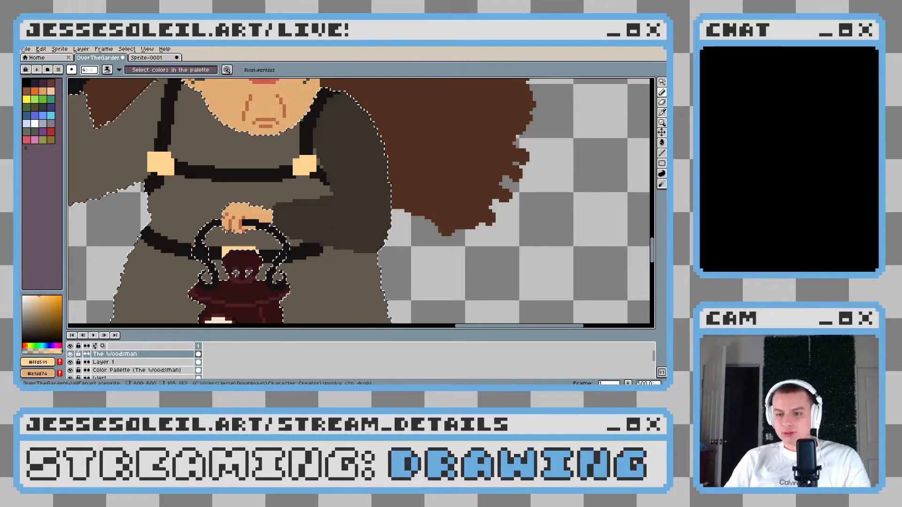
pyautogui.scroll(-1, 380, 209)
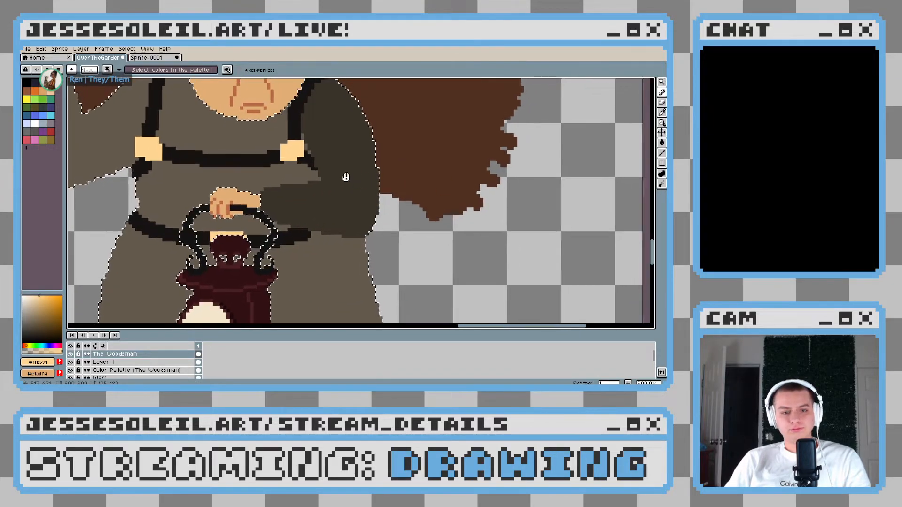
pyautogui.scroll(-2, 362, 220)
pyautogui.scroll(2, 342, 227)
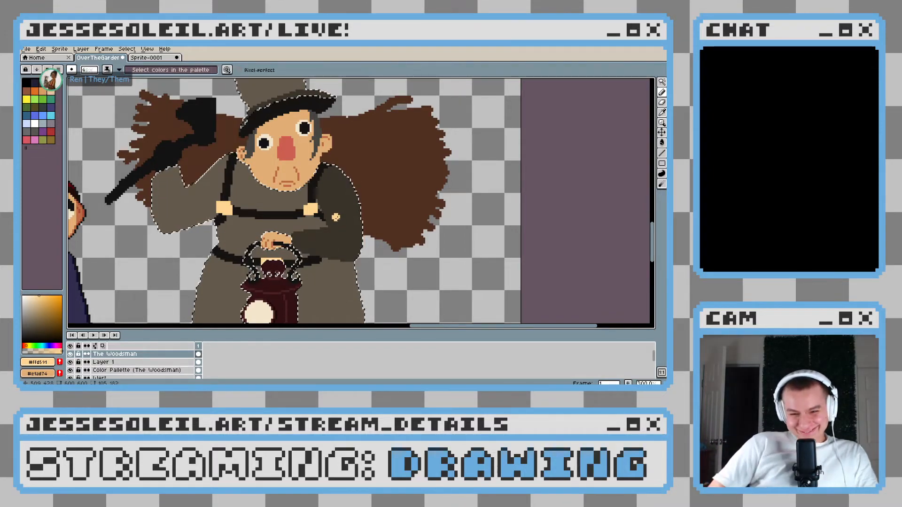
pyautogui.scroll(2, 307, 225)
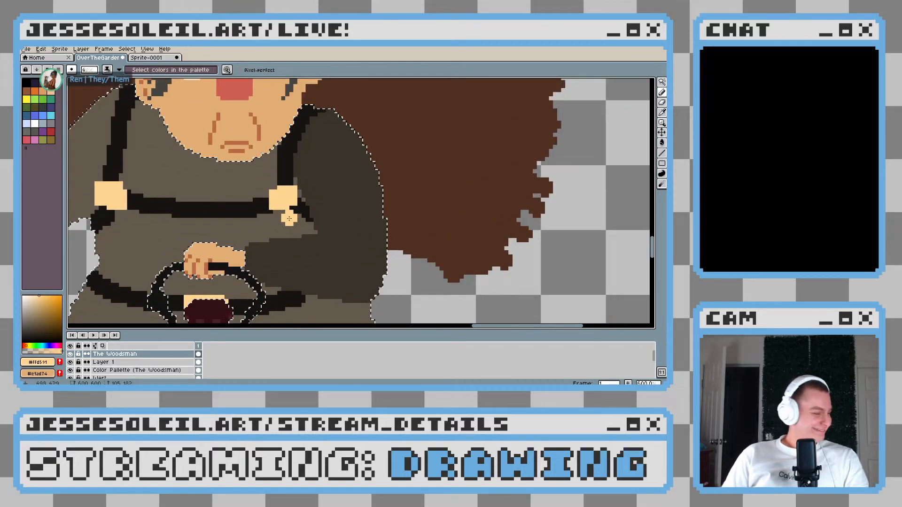
pyautogui.moveTo(377, 212); pyautogui.dragTo(364, 204)
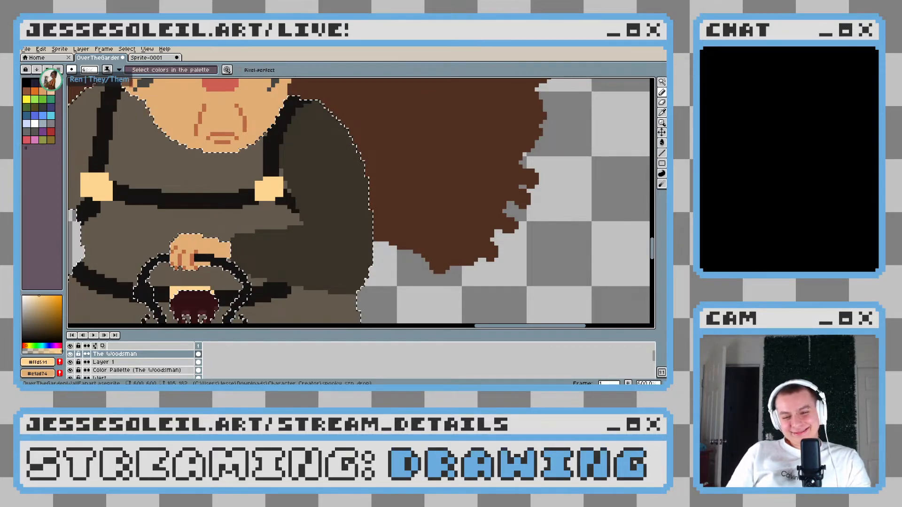
pyautogui.moveTo(264, 231); pyautogui.dragTo(293, 212)
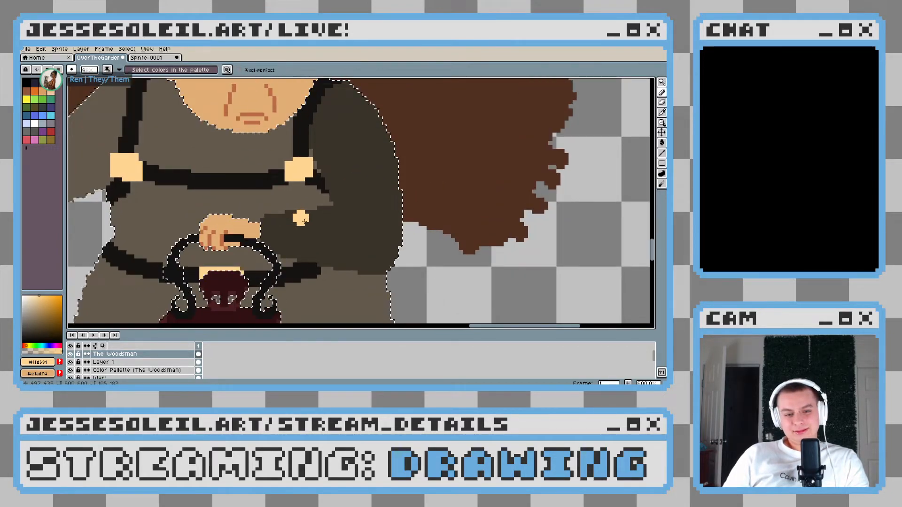
pyautogui.scroll(3, 300, 217)
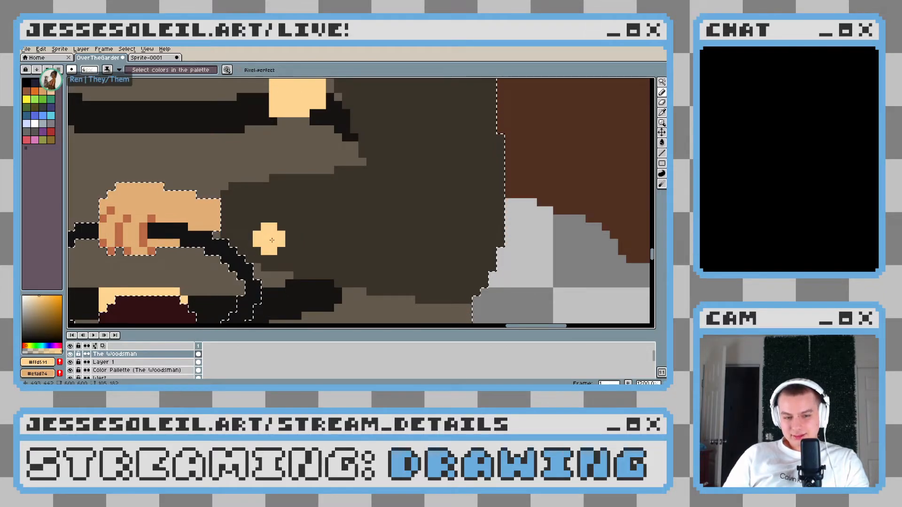
pyautogui.click(271, 240)
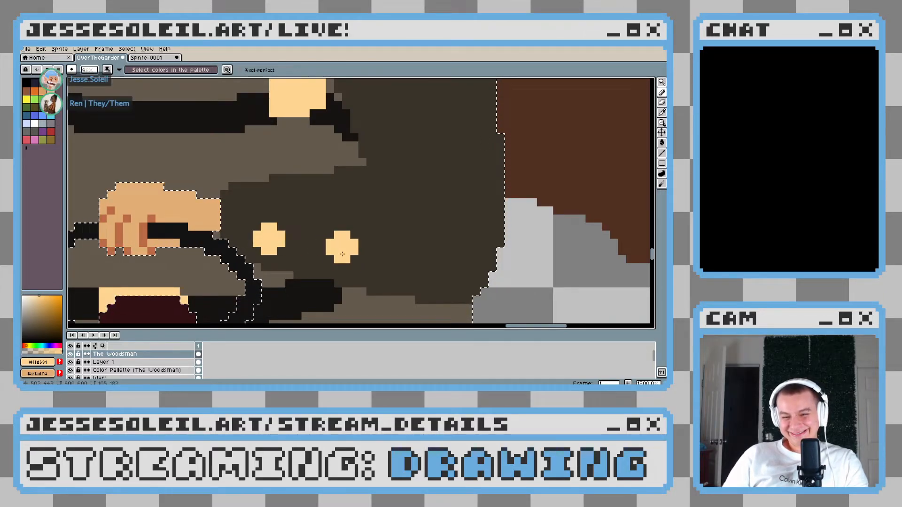
# Add a second round light peach button beside the first one, farther along the bent sleeve towards the elbow
pyautogui.scroll(-8, 342, 254)
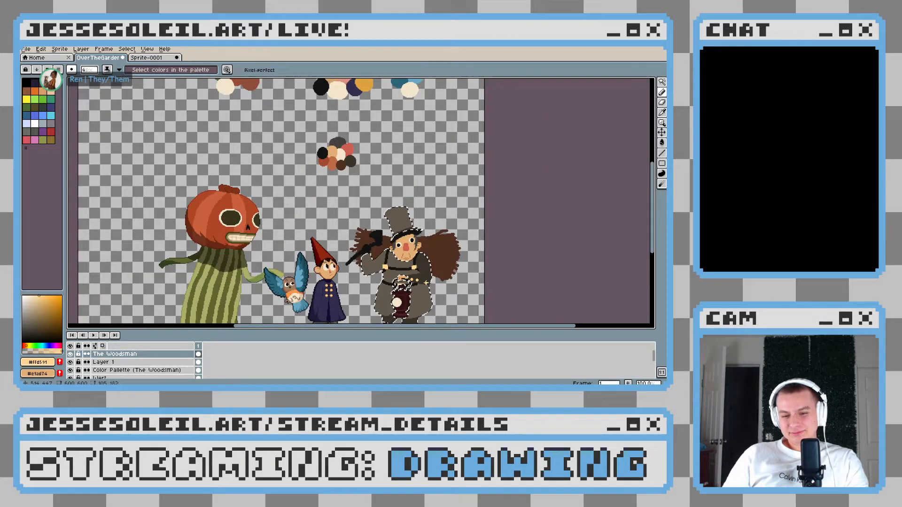
pyautogui.scroll(6, 404, 272)
pyautogui.press('v')
pyautogui.press('b')
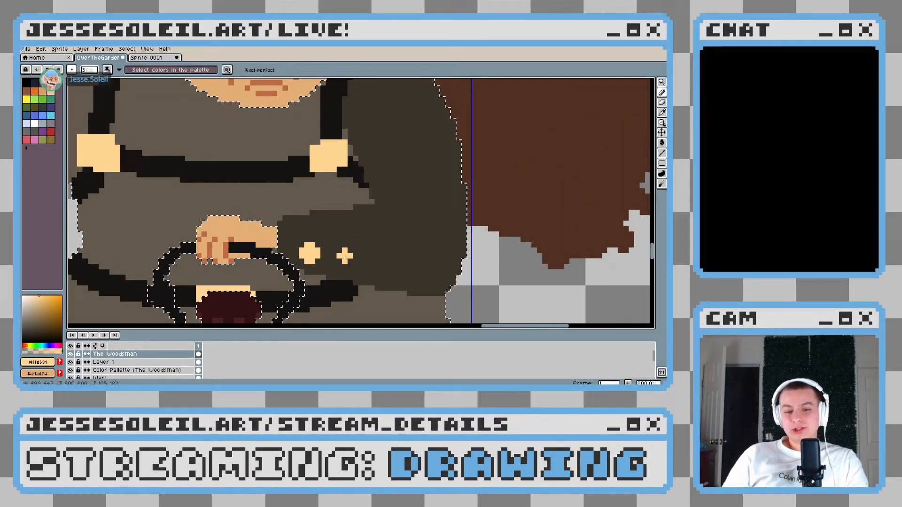
pyautogui.scroll(-1, 345, 258)
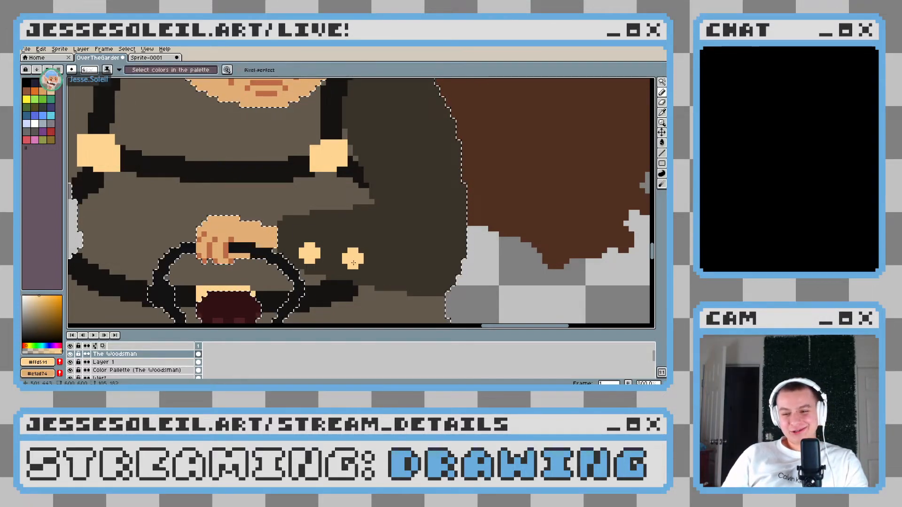
pyautogui.click(396, 249)
pyautogui.scroll(-3, 396, 249)
# Sample the lighter coat colour, clear the old selection, and select the whole dark bent sleeve for painting with the pencil
pyautogui.scroll(3, 423, 254)
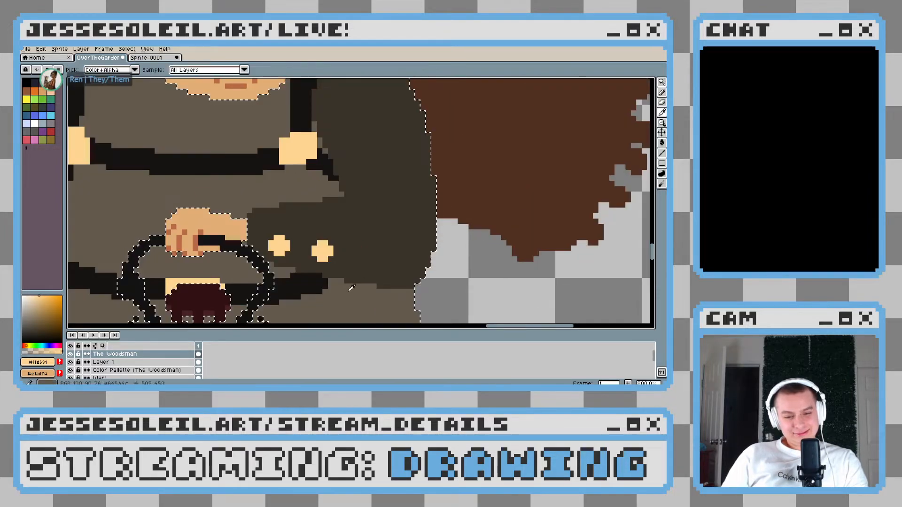
pyautogui.press('w')
pyautogui.click(363, 207)
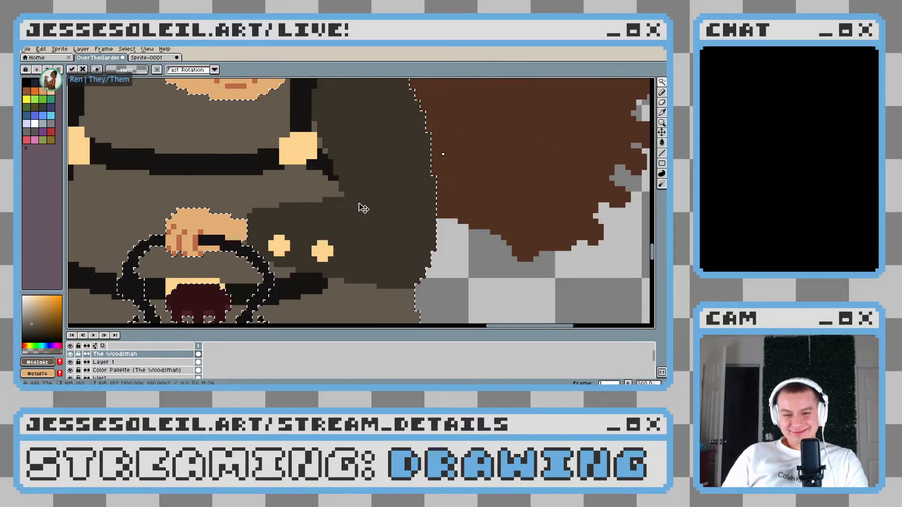
pyautogui.hotkey('ctrl', 'd')
pyautogui.click(373, 215)
pyautogui.scroll(-3, 398, 237)
pyautogui.scroll(3, 397, 237)
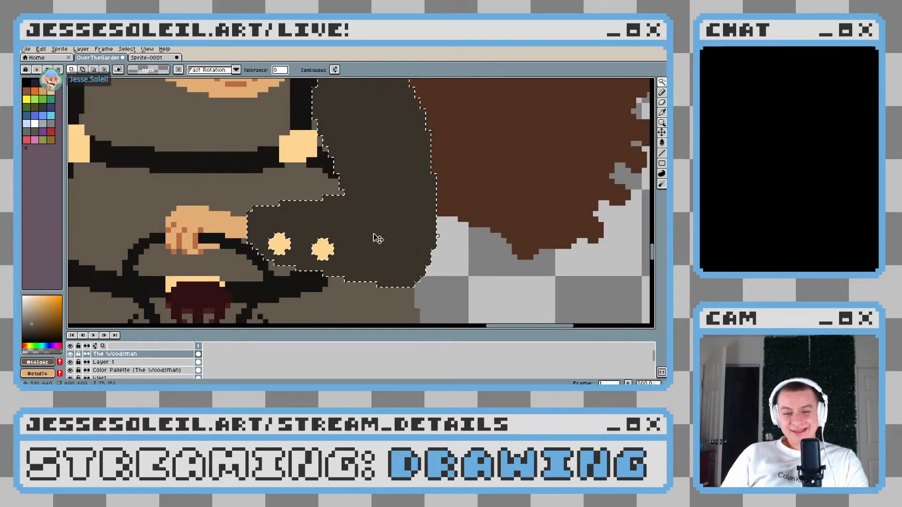
pyautogui.press('b')
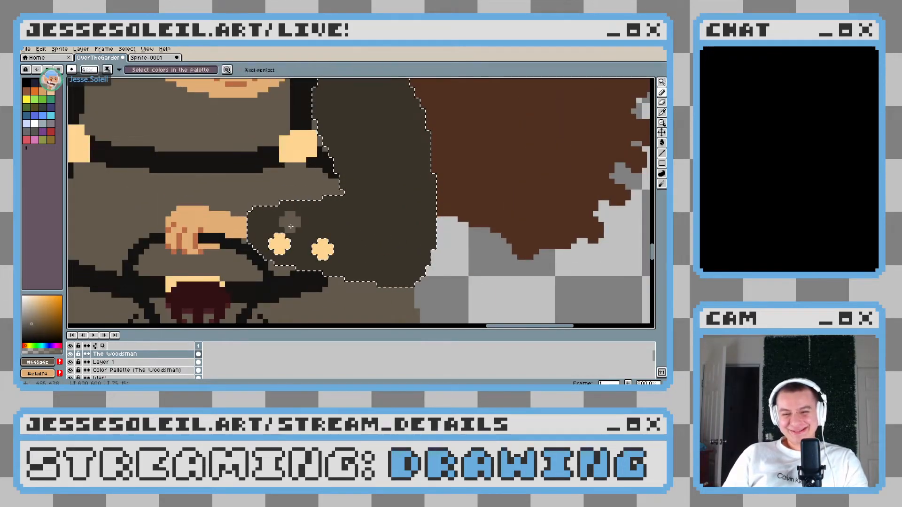
# Reduce the brush to 1 px and draw a coat-coloured line just inside the forearm's upper edge, ending in an elbow fold
pyautogui.scroll(5, 269, 222)
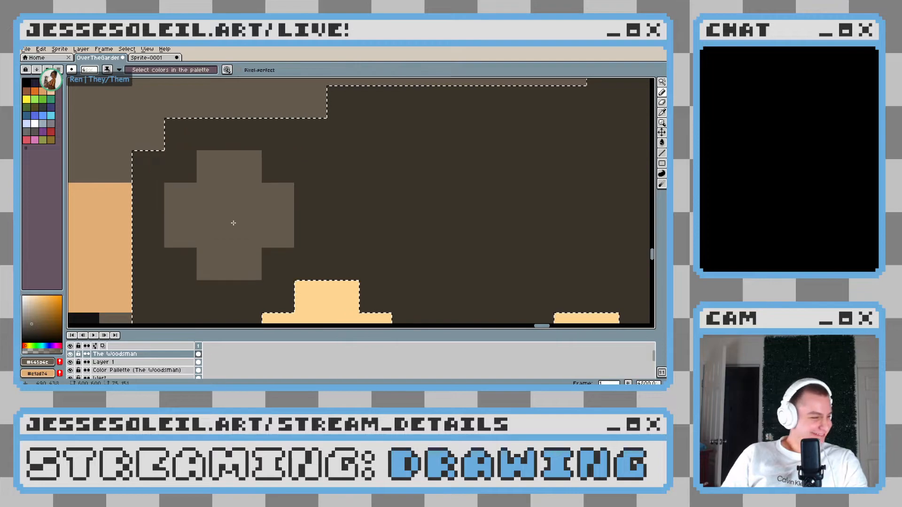
pyautogui.press('-')
pyautogui.press('-')
pyautogui.press('-')
pyautogui.moveTo(190, 174)
pyautogui.mouseDown()
pyautogui.moveTo(332, 174)
pyautogui.moveTo(300, 188)
pyautogui.moveTo(306, 160)
pyautogui.moveTo(391, 159)
pyautogui.moveTo(246, 230)
pyautogui.moveTo(260, 213)
pyautogui.moveTo(415, 205)
pyautogui.moveTo(400, 221)
pyautogui.moveTo(297, 225)
pyautogui.moveTo(302, 198)
pyautogui.moveTo(287, 196)
pyautogui.moveTo(338, 196)
pyautogui.moveTo(362, 217)
pyautogui.moveTo(229, 195)
pyautogui.moveTo(262, 193)
pyautogui.mouseUp()
pyautogui.scroll(-2, 390, 159)
pyautogui.click(227, 182)
pyautogui.scroll(-5, 322, 240)
pyautogui.scroll(4, 322, 239)
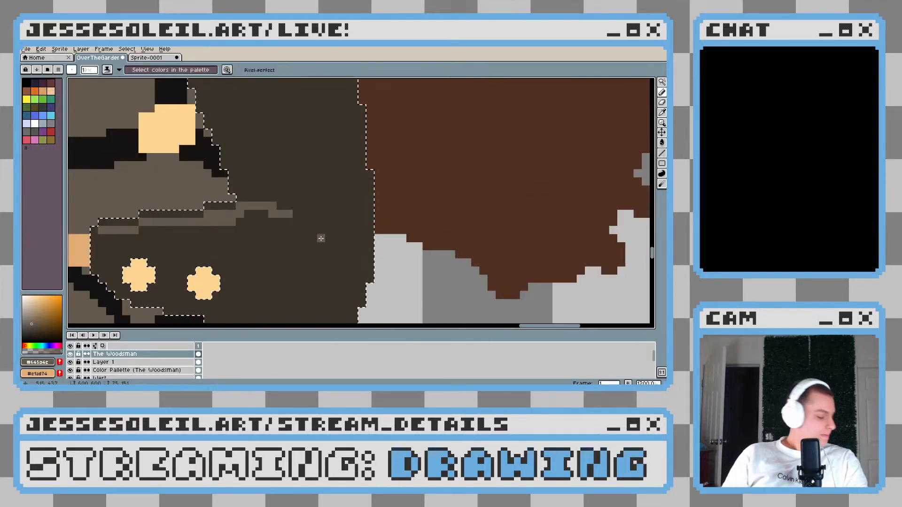
# Draw the coat-coloured line down the inside of the cuff and around its lower corner beneath the first button
pyautogui.moveTo(321, 239); pyautogui.dragTo(360, 186)
pyautogui.scroll(1, 257, 220)
pyautogui.scroll(-2, 359, 186)
pyautogui.scroll(2, 353, 187)
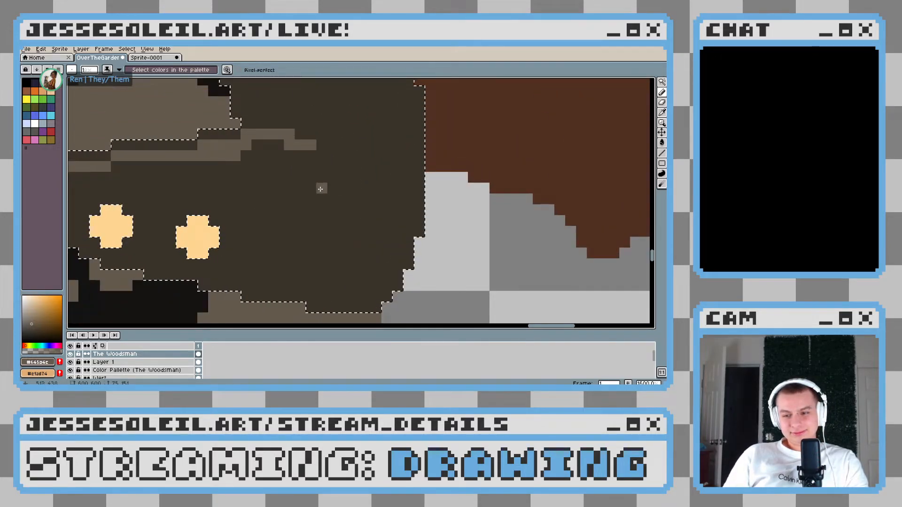
pyautogui.scroll(-2, 300, 190)
pyautogui.scroll(3, 195, 187)
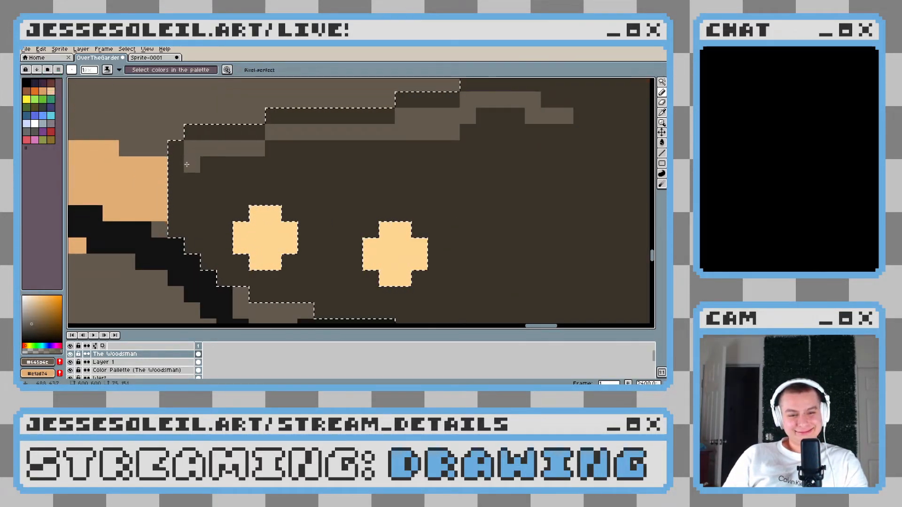
pyautogui.moveTo(187, 164)
pyautogui.mouseDown()
pyautogui.moveTo(206, 244)
pyautogui.moveTo(223, 258)
pyautogui.moveTo(255, 277)
pyautogui.moveTo(325, 280)
pyautogui.mouseUp()
pyautogui.moveTo(324, 280); pyautogui.dragTo(273, 251)
pyautogui.click(271, 266)
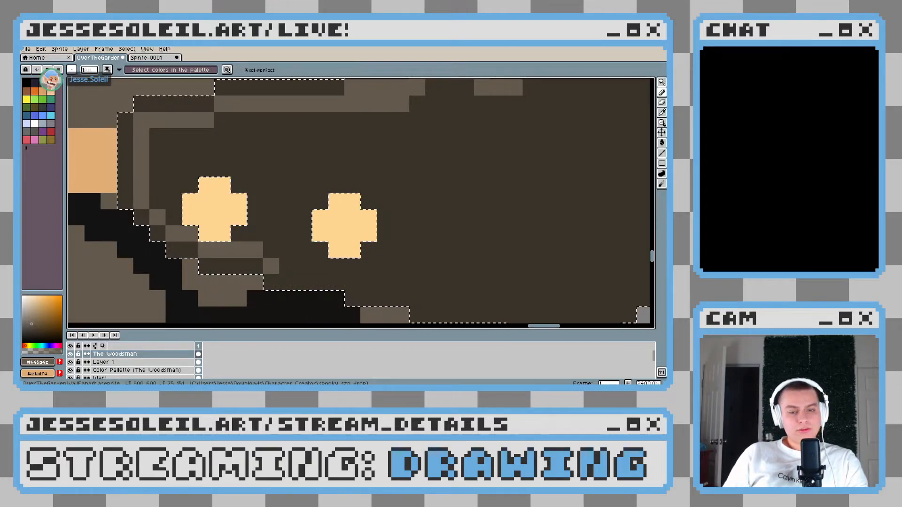
# Carry the coat-coloured line along the forearm's lower edge and up around the elbow corner, one pixel inside the sleeve
pyautogui.moveTo(375, 243); pyautogui.dragTo(307, 218)
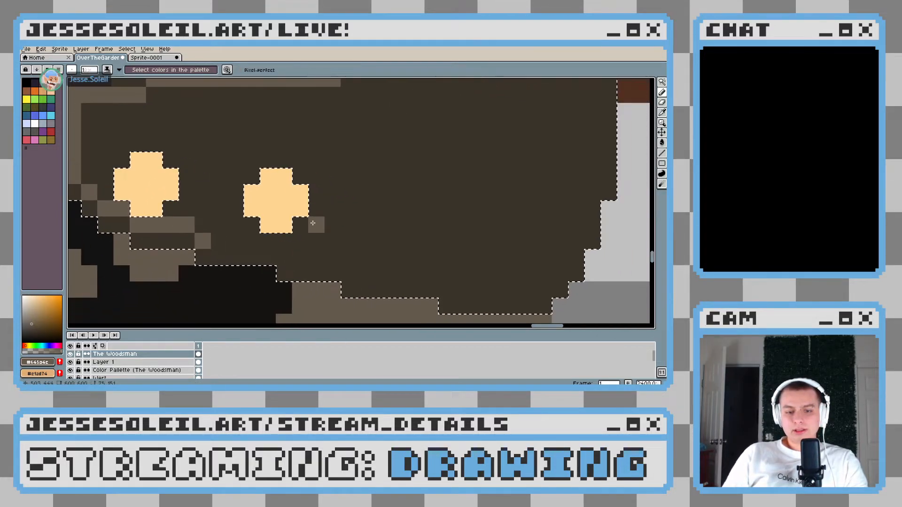
pyautogui.moveTo(214, 238)
pyautogui.mouseDown()
pyautogui.moveTo(271, 240)
pyautogui.moveTo(283, 257)
pyautogui.moveTo(338, 257)
pyautogui.moveTo(355, 271)
pyautogui.moveTo(440, 273)
pyautogui.mouseUp()
pyautogui.moveTo(441, 273)
pyautogui.mouseDown()
pyautogui.moveTo(232, 244)
pyautogui.moveTo(313, 255)
pyautogui.mouseUp()
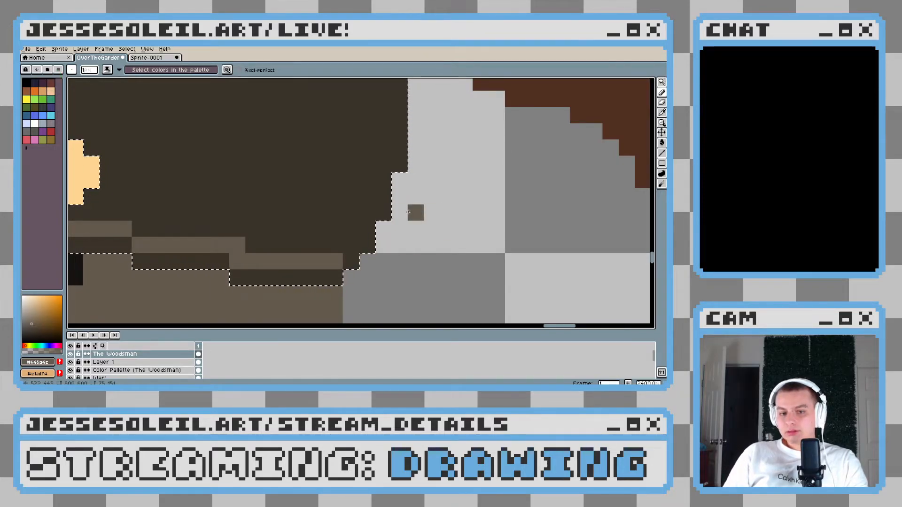
pyautogui.scroll(-1, 362, 240)
pyautogui.moveTo(363, 230); pyautogui.dragTo(385, 193)
pyautogui.moveTo(384, 171); pyautogui.dragTo(375, 245)
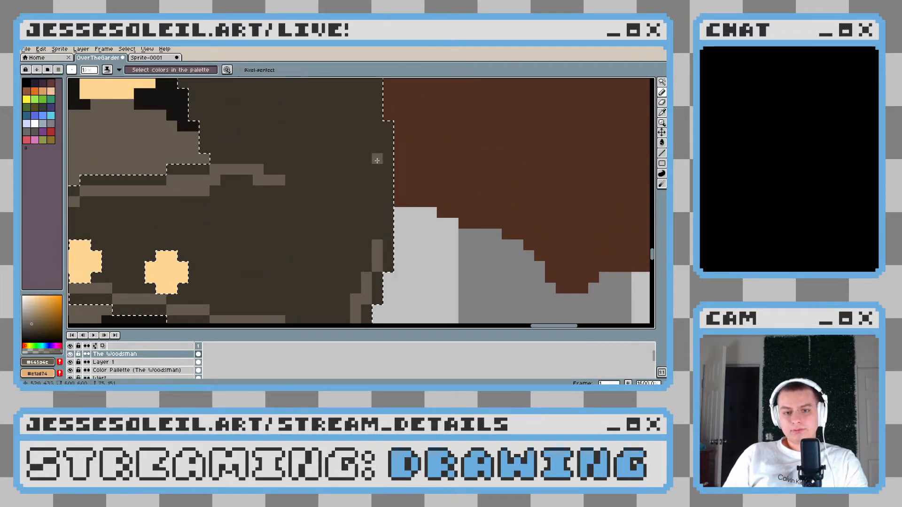
# Continue the coat-coloured line up the sleeve's outer edge beside the brown bundle as far as the shoulder
pyautogui.keyDown('shift'); pyautogui.click(376, 125); pyautogui.keyUp('shift')
pyautogui.moveTo(376, 113); pyautogui.dragTo(358, 227)
pyautogui.click(347, 228)
pyautogui.keyDown('shift'); pyautogui.click(347, 153); pyautogui.keyUp('shift')
pyautogui.moveTo(348, 153); pyautogui.dragTo(346, 244)
pyautogui.click(335, 233)
pyautogui.keyDown('shift'); pyautogui.click(313, 168); pyautogui.keyUp('shift')
pyautogui.moveTo(314, 168)
pyautogui.mouseDown()
pyautogui.moveTo(330, 249)
pyautogui.moveTo(288, 188)
pyautogui.moveTo(266, 174)
pyautogui.mouseUp()
pyautogui.click(321, 236)
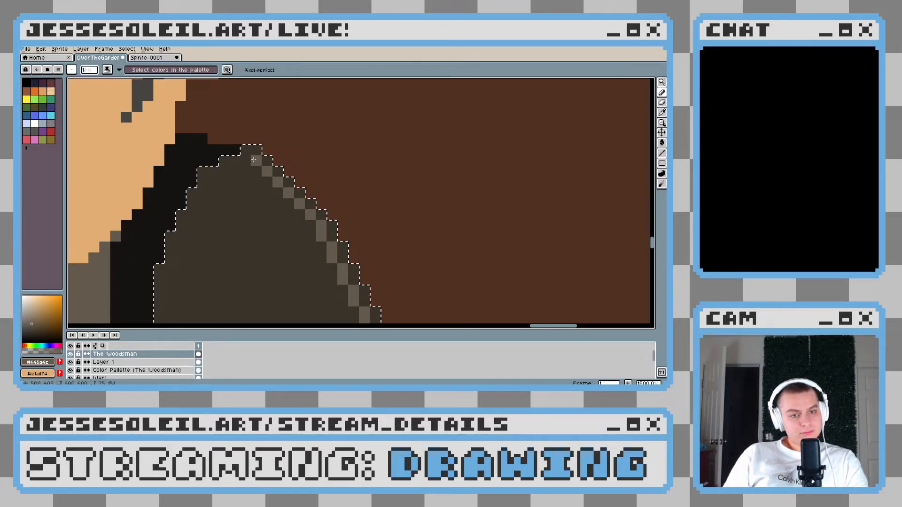
# Take the coat-coloured line over the shoulder and down the sleeve's inner edge, past the strap buckle to the elbow crease
pyautogui.scroll(-5, 328, 197)
pyautogui.scroll(5, 319, 187)
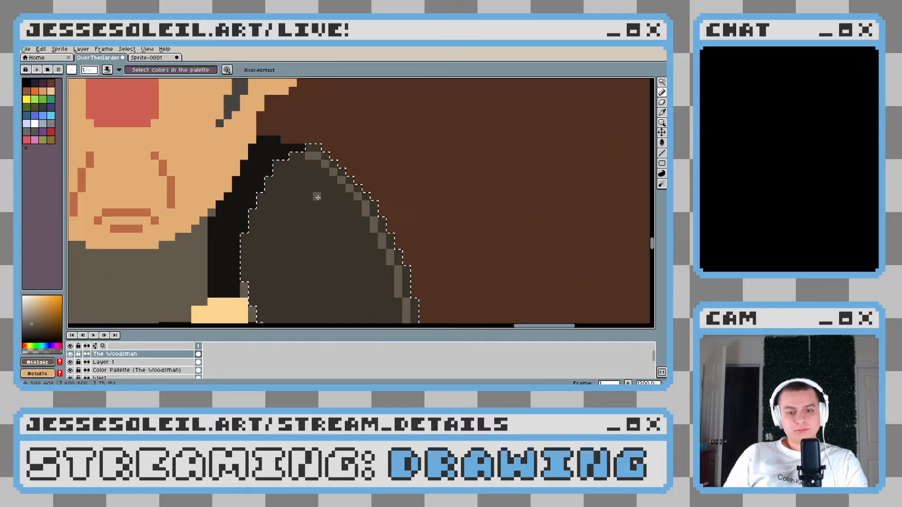
pyautogui.moveTo(300, 164)
pyautogui.mouseDown()
pyautogui.moveTo(279, 172)
pyautogui.moveTo(268, 210)
pyautogui.moveTo(269, 171)
pyautogui.mouseUp()
pyautogui.click(284, 179)
pyautogui.moveTo(262, 152)
pyautogui.mouseDown()
pyautogui.moveTo(245, 182)
pyautogui.moveTo(227, 175)
pyautogui.moveTo(236, 216)
pyautogui.moveTo(235, 190)
pyautogui.moveTo(260, 257)
pyautogui.moveTo(254, 271)
pyautogui.moveTo(261, 267)
pyautogui.moveTo(268, 292)
pyautogui.mouseUp()
pyautogui.scroll(-4, 223, 155)
pyautogui.scroll(4, 222, 155)
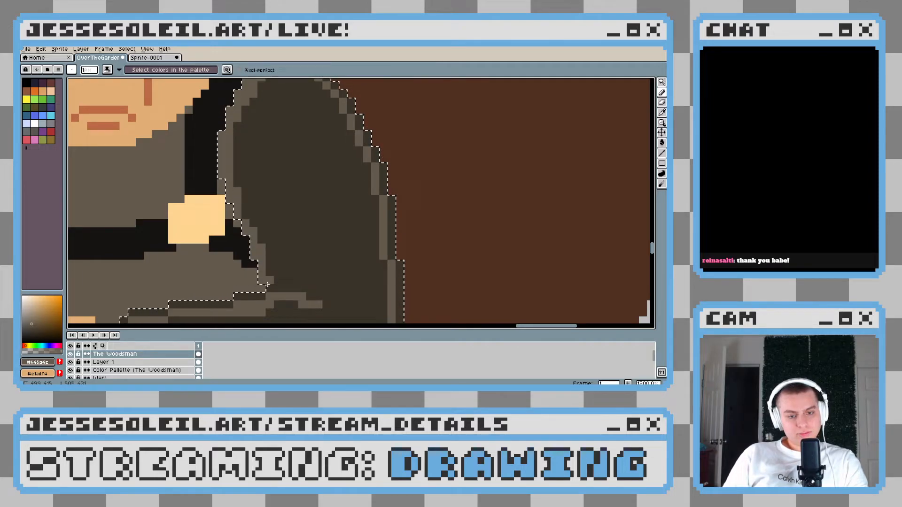
# Try to fill the inside of the dark sleeve with the coat colour using the Paint Bucket
pyautogui.press('g')
pyautogui.click(343, 244)
pyautogui.scroll(-4, 344, 245)
pyautogui.scroll(2, 345, 244)
pyautogui.hotkey('ctrl', 'z')
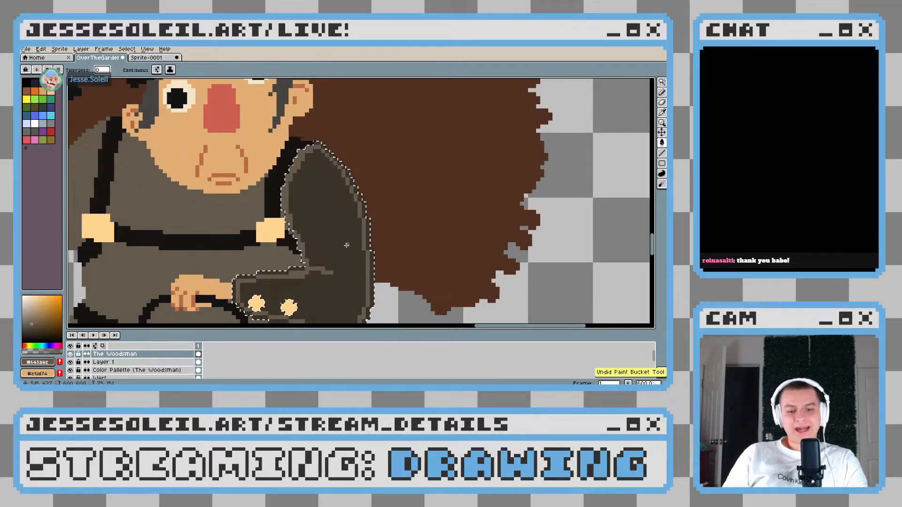
# Turn on contiguous filling and fill the sleeve's interior with the coat colour, leaving the dark rim as its outline
pyautogui.moveTo(344, 244); pyautogui.dragTo(313, 189)
pyautogui.click(118, 70)
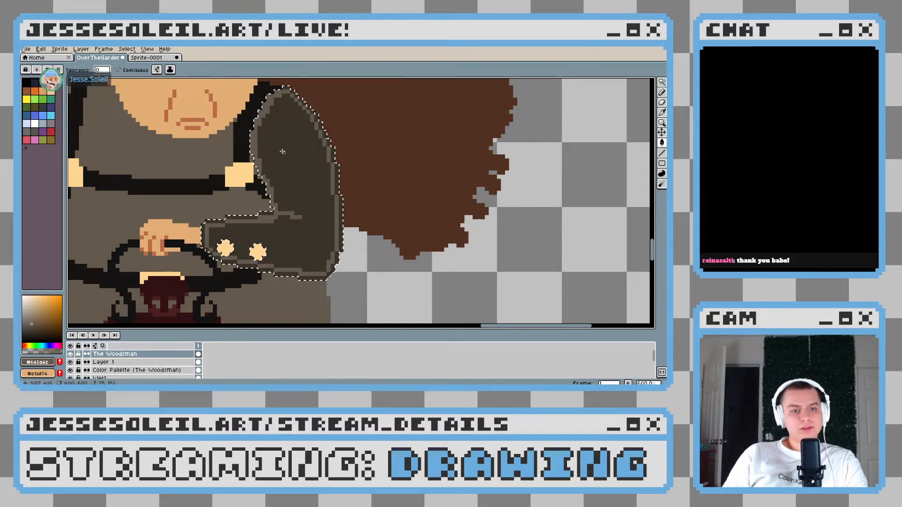
pyautogui.click(319, 183)
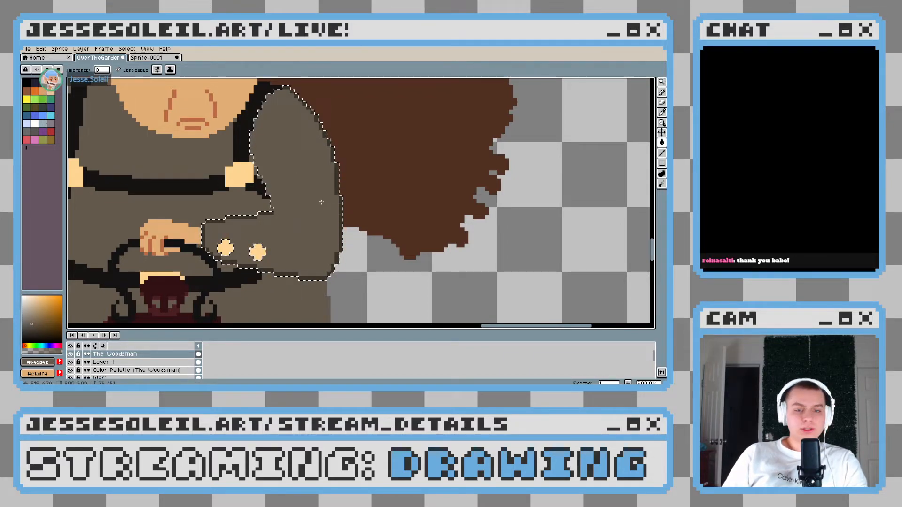
# Clear the selection, sample the dark outline colour, and extend the elbow fold line a few pixels farther into the sleeve
pyautogui.hotkey('ctrl', 'd')
pyautogui.scroll(-1, 351, 201)
pyautogui.scroll(-4, 351, 201)
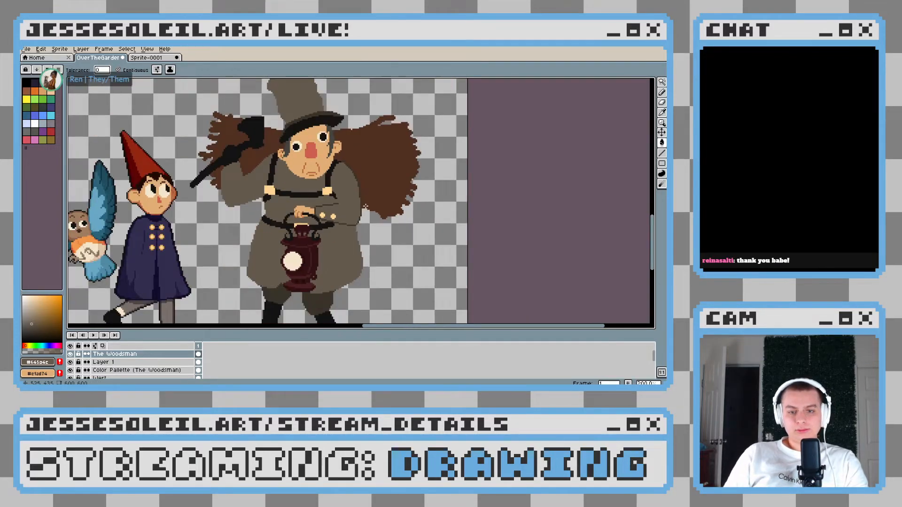
pyautogui.scroll(3, 350, 220)
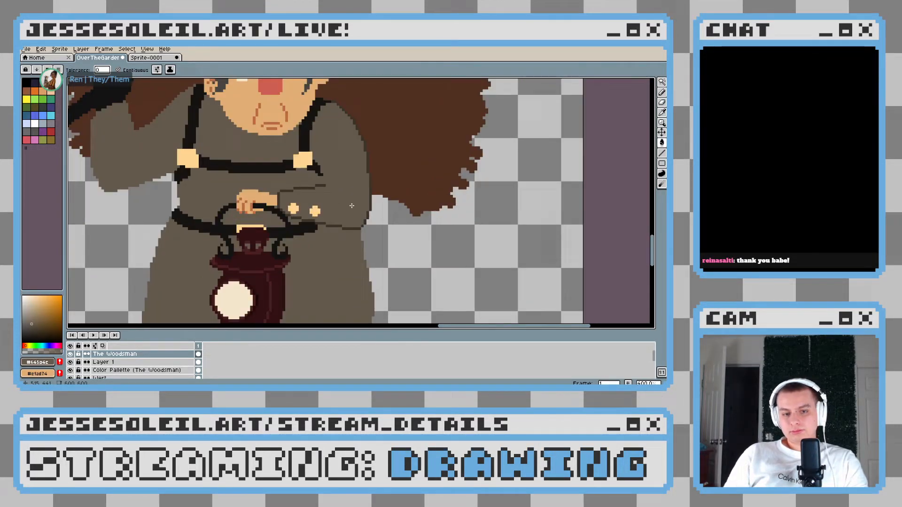
pyautogui.scroll(5, 359, 208)
pyautogui.press('b')
pyautogui.click(338, 182)
pyautogui.scroll(-8, 356, 194)
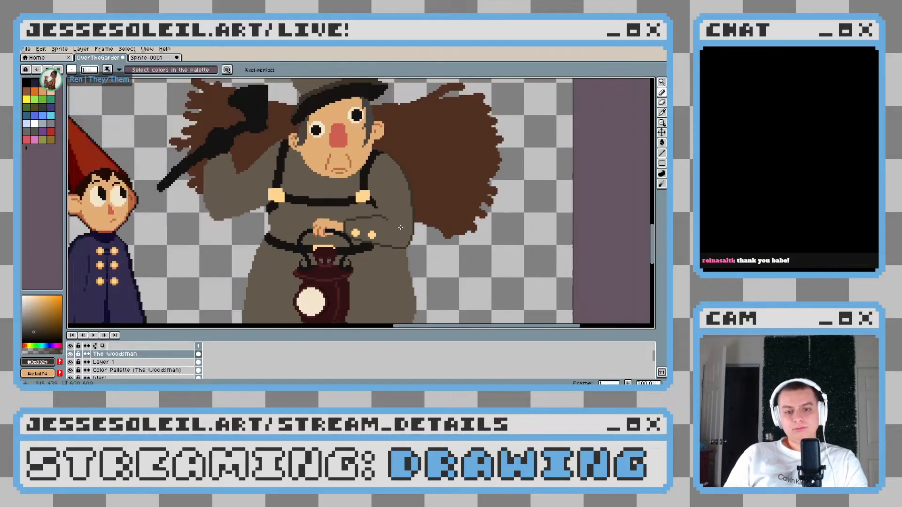
pyautogui.scroll(5, 362, 231)
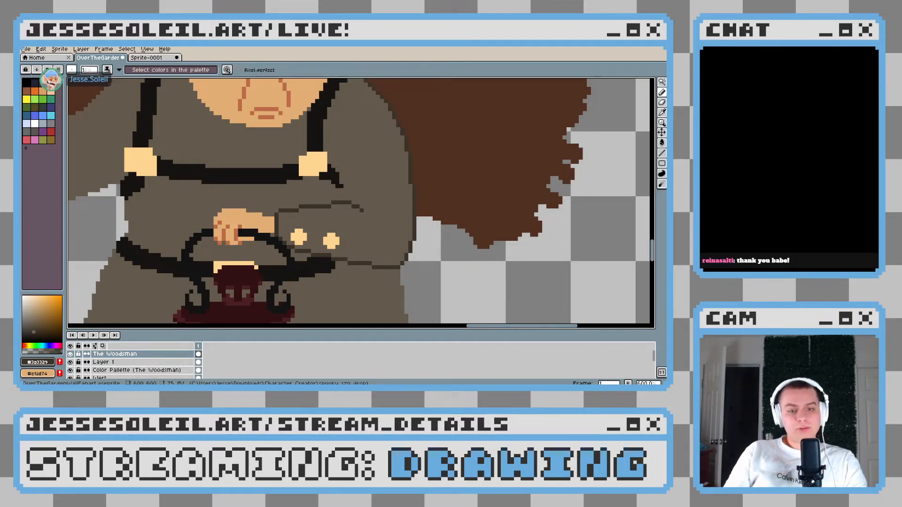
# Sample the near-black belt colour at the belt's end beneath the bent sleeve
pyautogui.scroll(1, 382, 239)
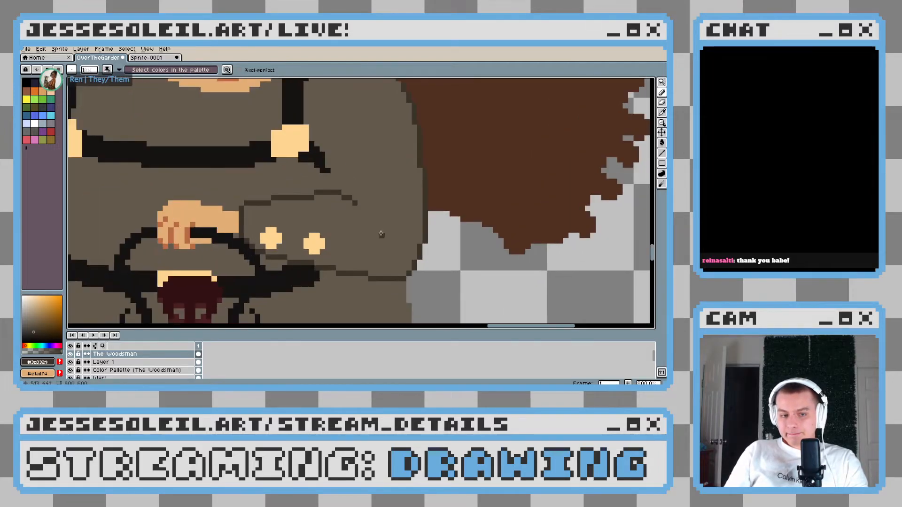
pyautogui.scroll(-2, 294, 239)
pyautogui.scroll(2, 295, 239)
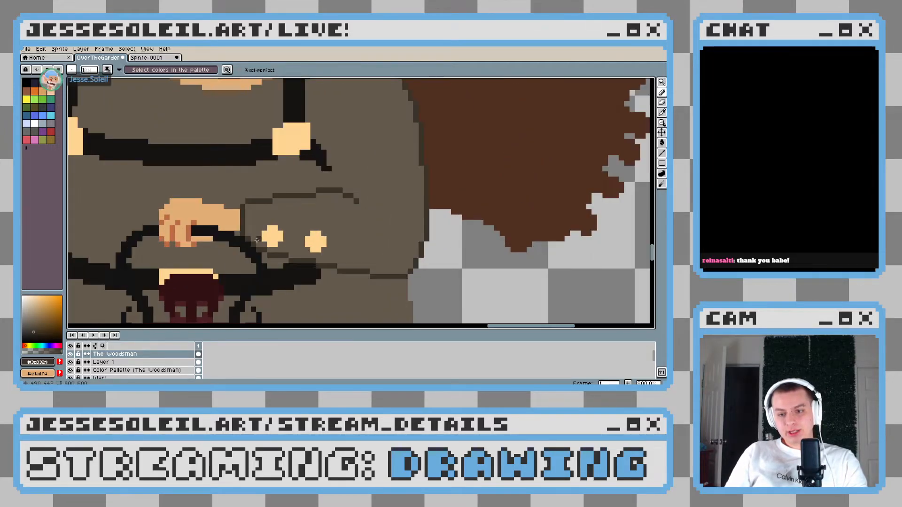
pyautogui.scroll(-1, 268, 235)
pyautogui.scroll(-3, 269, 235)
pyautogui.scroll(1, 298, 244)
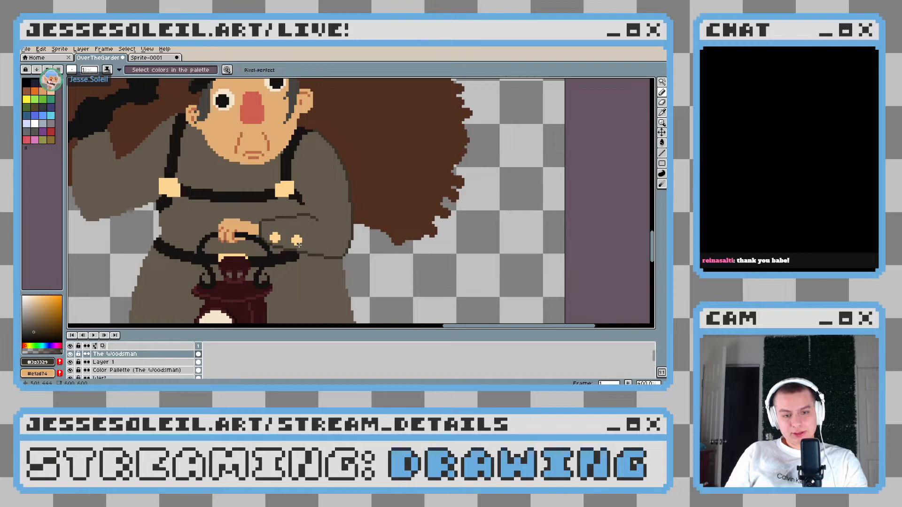
pyautogui.scroll(5, 299, 243)
pyautogui.keyDown('alt'); pyautogui.click(297, 257); pyautogui.keyUp('alt')
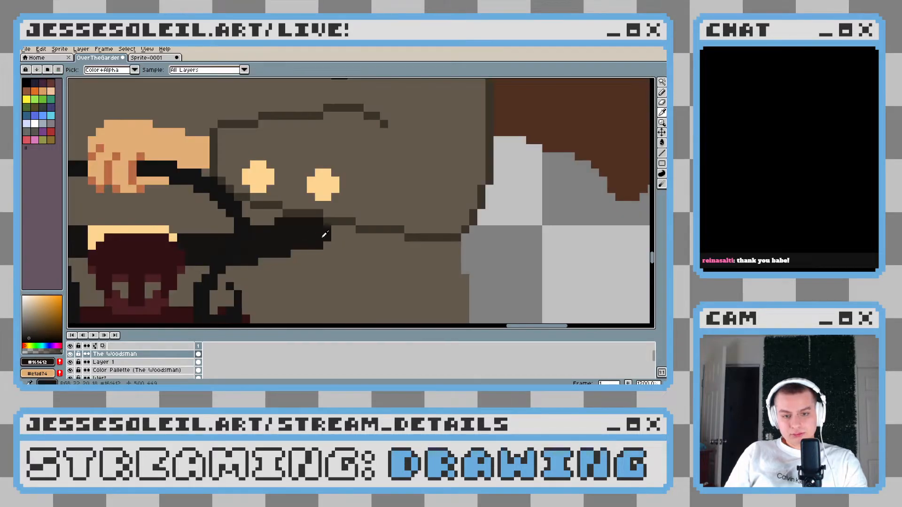
# Sample the cream eye-white colour and round the lower part of the Woodsman's pupil nearest the bent-arm side
pyautogui.scroll(-8, 344, 262)
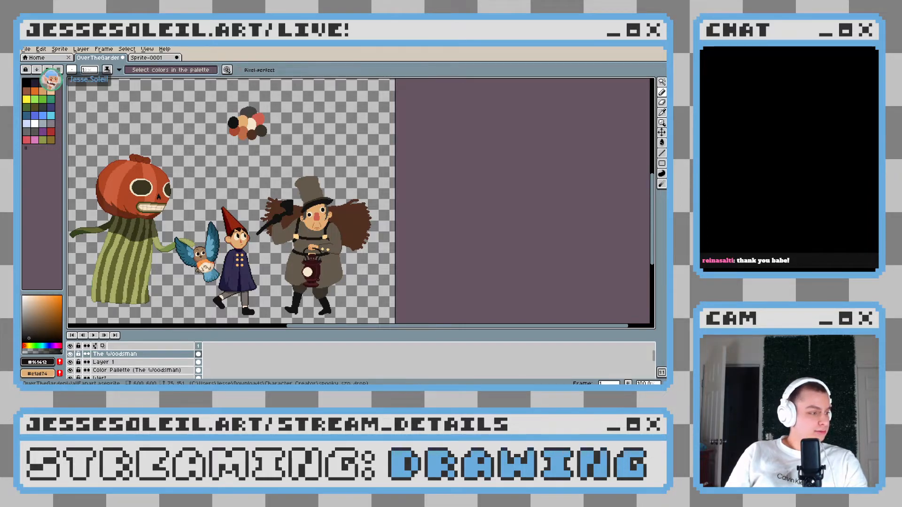
pyautogui.scroll(3, 361, 235)
pyautogui.scroll(-3, 393, 217)
pyautogui.scroll(2, 393, 217)
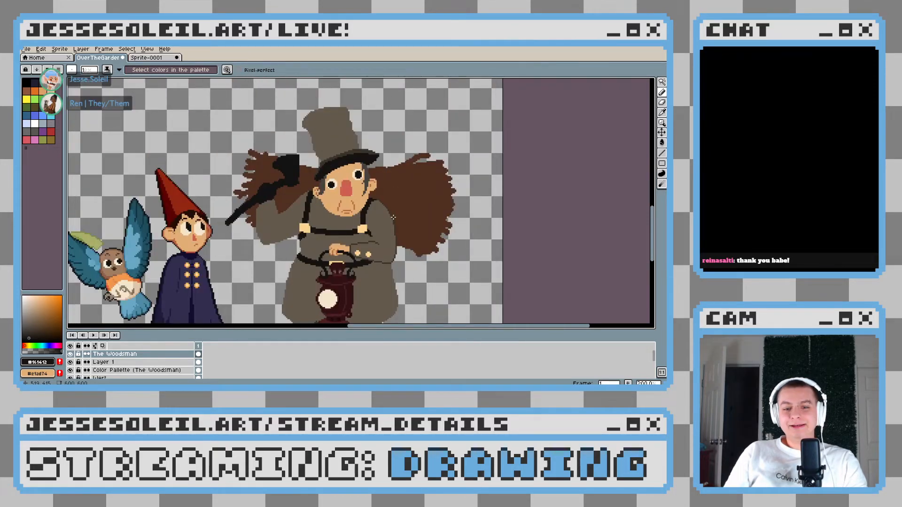
pyautogui.scroll(2, 393, 217)
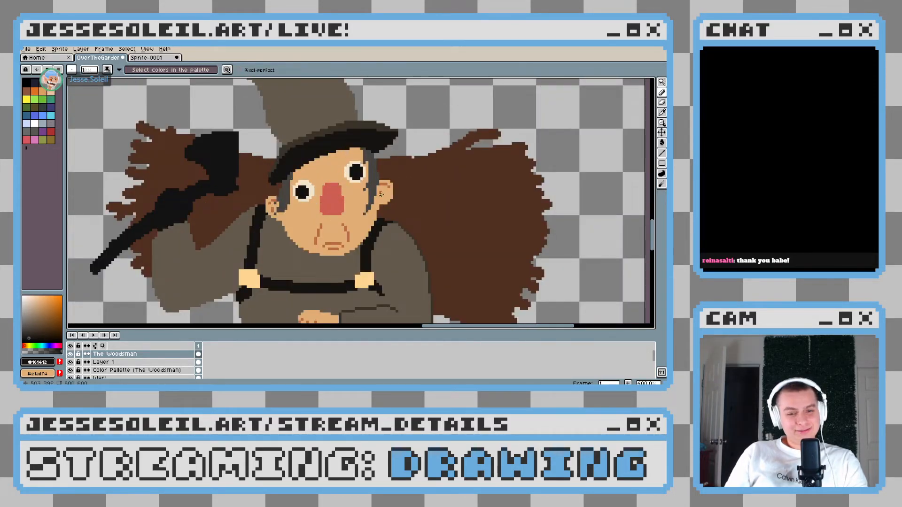
pyautogui.scroll(5, 358, 183)
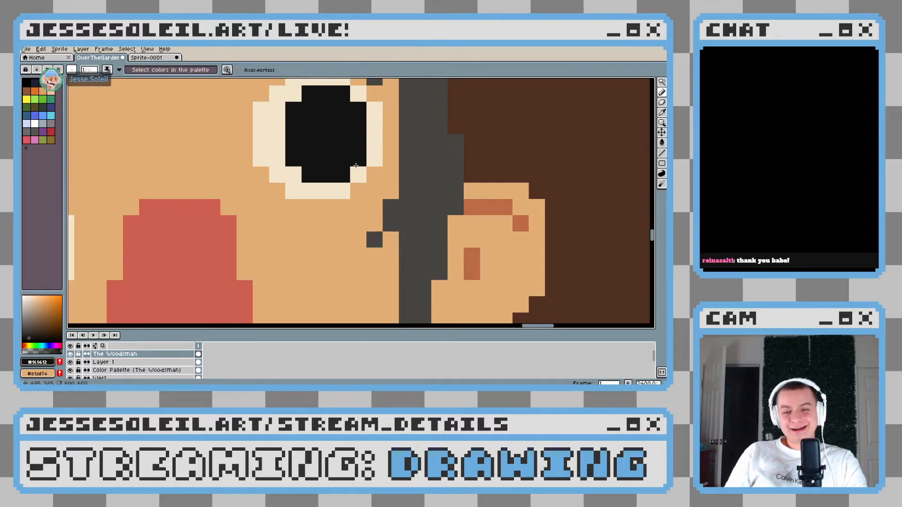
pyautogui.keyDown('alt'); pyautogui.click(357, 171); pyautogui.keyUp('alt')
pyautogui.moveTo(357, 160); pyautogui.dragTo(297, 174)
pyautogui.scroll(-10, 298, 174)
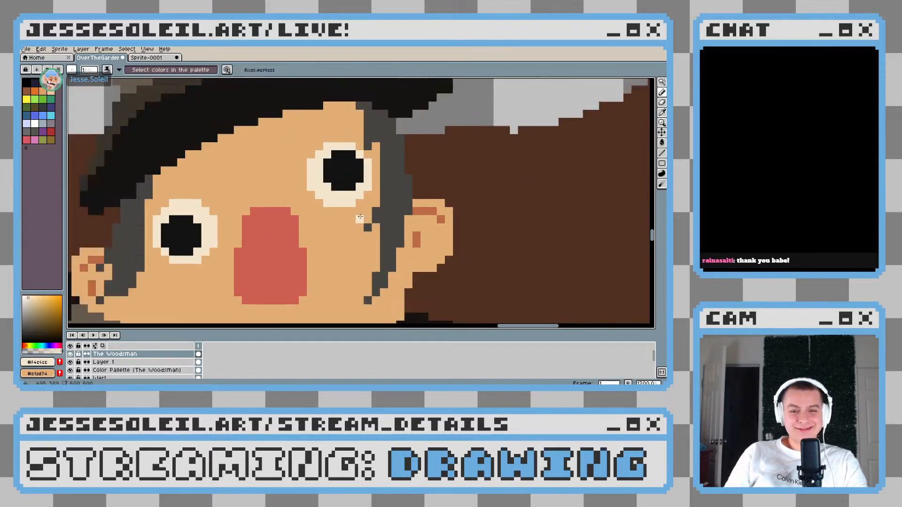
# Examine the Woodsman's eyes, coat and sleeve from a distance and compare the figure with the other characters
pyautogui.scroll(1, 385, 237)
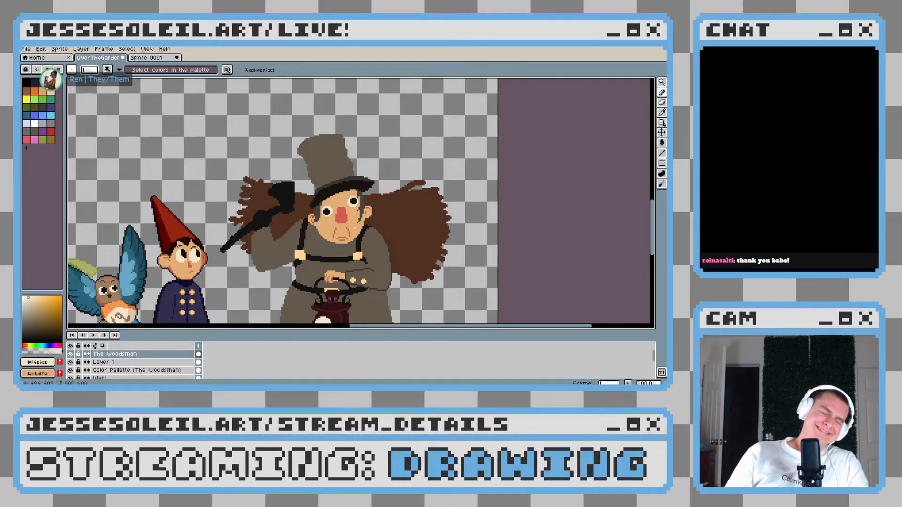
pyautogui.moveTo(369, 219); pyautogui.dragTo(400, 178)
pyautogui.scroll(-1, 384, 222)
pyautogui.scroll(1, 384, 222)
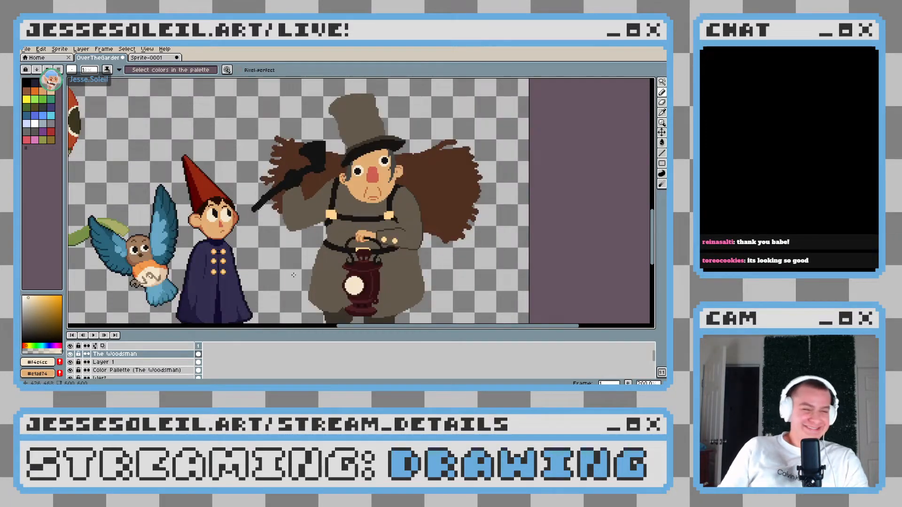
pyautogui.moveTo(370, 219); pyautogui.dragTo(335, 175)
pyautogui.scroll(-1, 343, 159)
pyautogui.scroll(1, 344, 159)
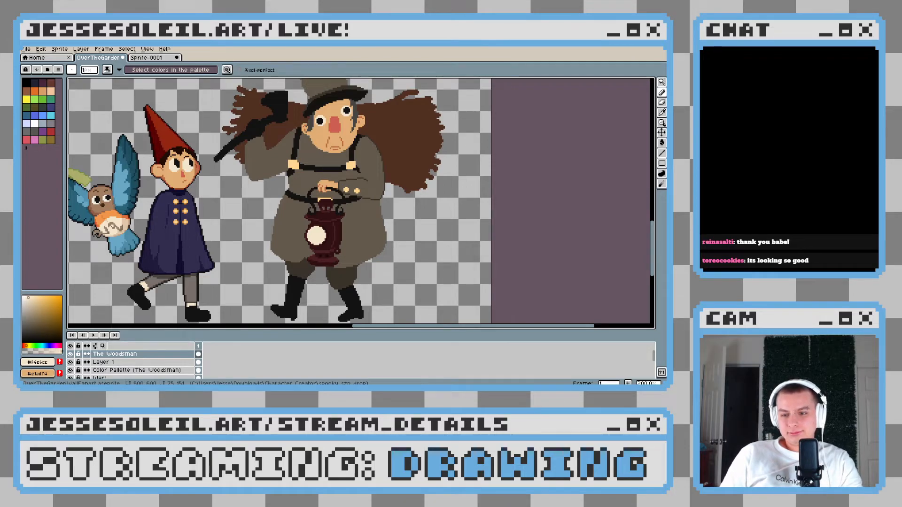
pyautogui.scroll(-2, 333, 237)
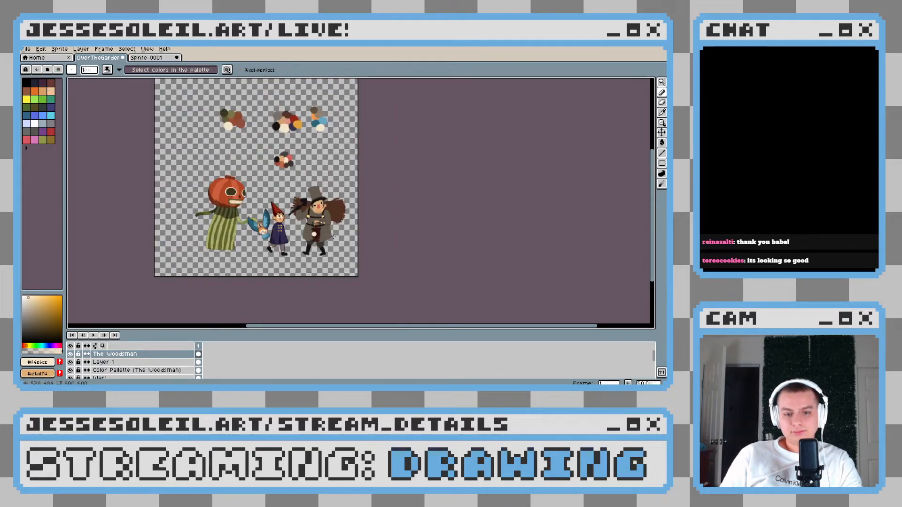
# Sample the Woodsman's grey-brown coat colour and ready a round 8-pixel brush at the coat skirt's edge on the axe-arm side
pyautogui.scroll(5, 333, 236)
pyautogui.keyDown('alt'); pyautogui.click(281, 194); pyautogui.keyUp('alt')
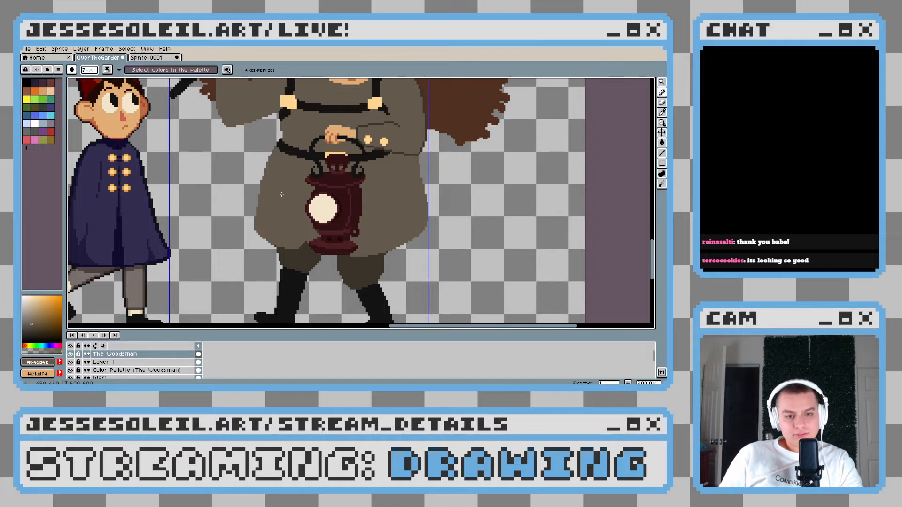
pyautogui.moveTo(662, 82); pyautogui.dragTo(653, 83)
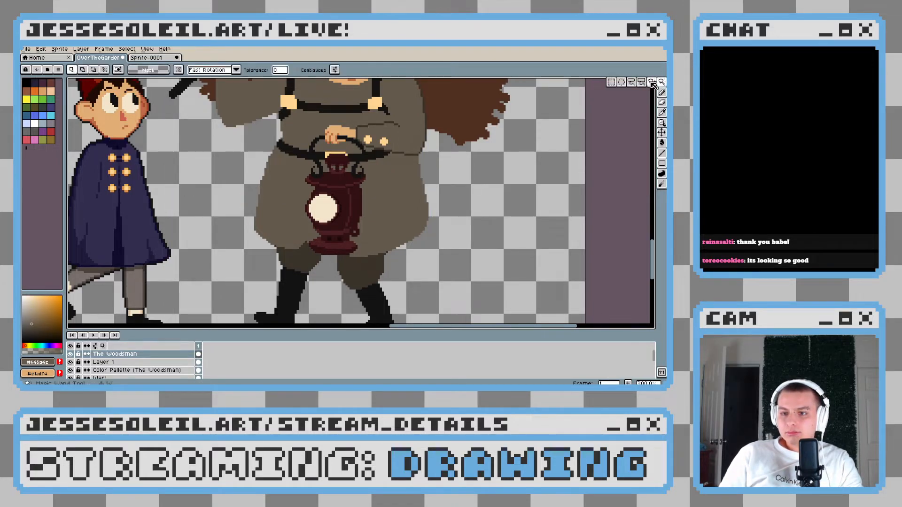
pyautogui.press('b')
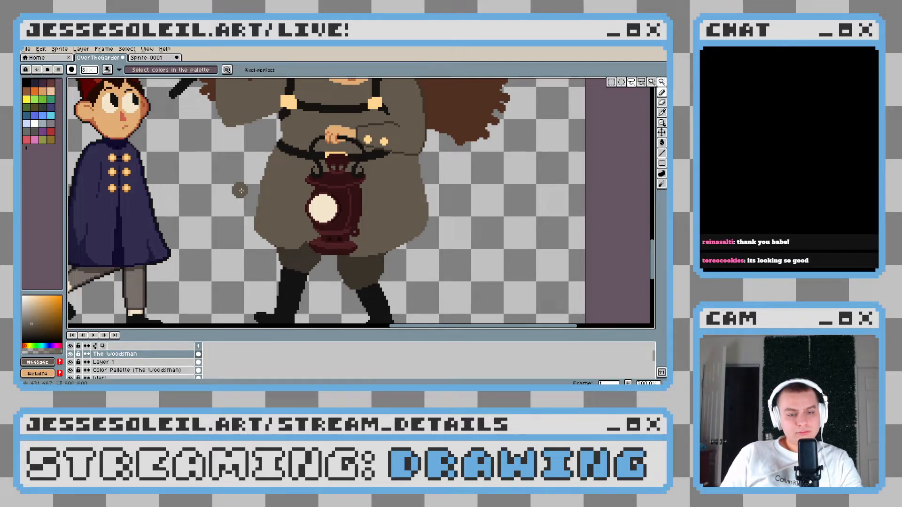
pyautogui.scroll(3, 235, 165)
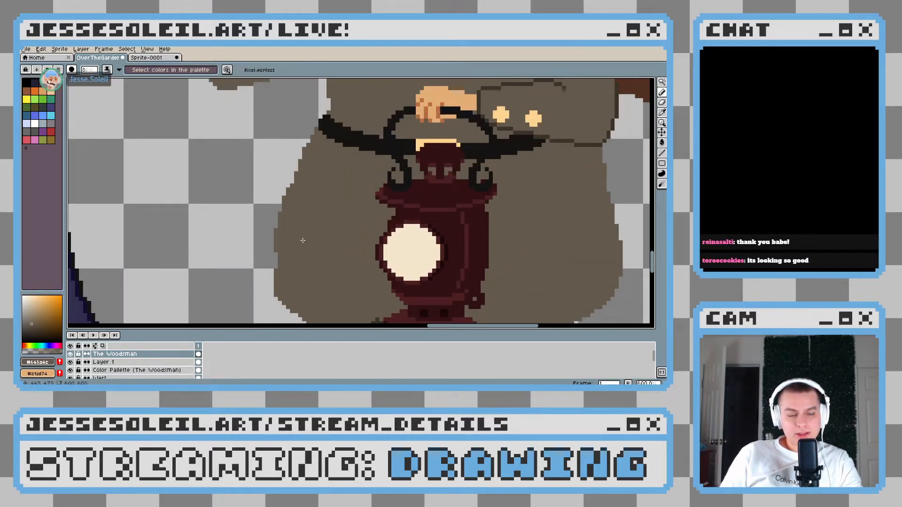
# Try to widen and round the coat skirt's outer edge below the belt on the axe-arm side, and undo the strokes
pyautogui.hotkey('ctrl', 'z')
pyautogui.moveTo(324, 159); pyautogui.dragTo(261, 288)
pyautogui.scroll(-3, 390, 220)
pyautogui.scroll(-2, 390, 220)
pyautogui.scroll(4, 312, 176)
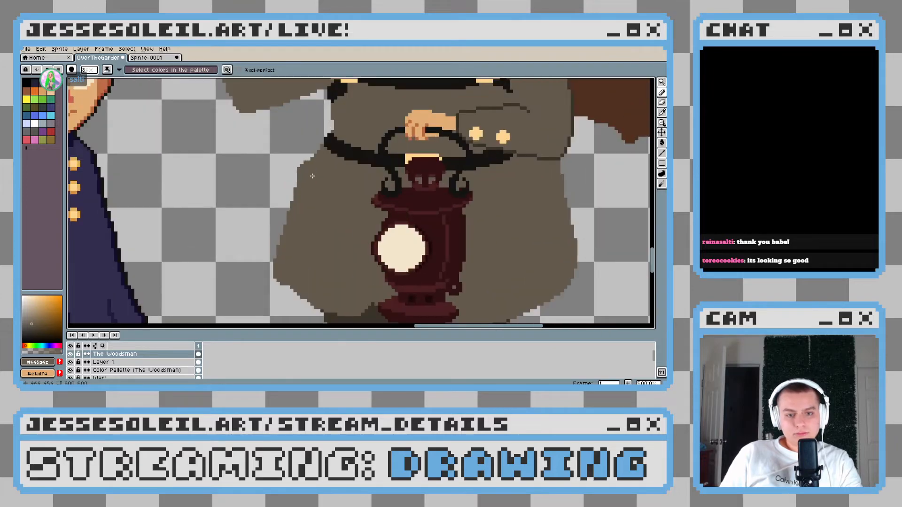
pyautogui.moveTo(298, 172); pyautogui.dragTo(274, 237)
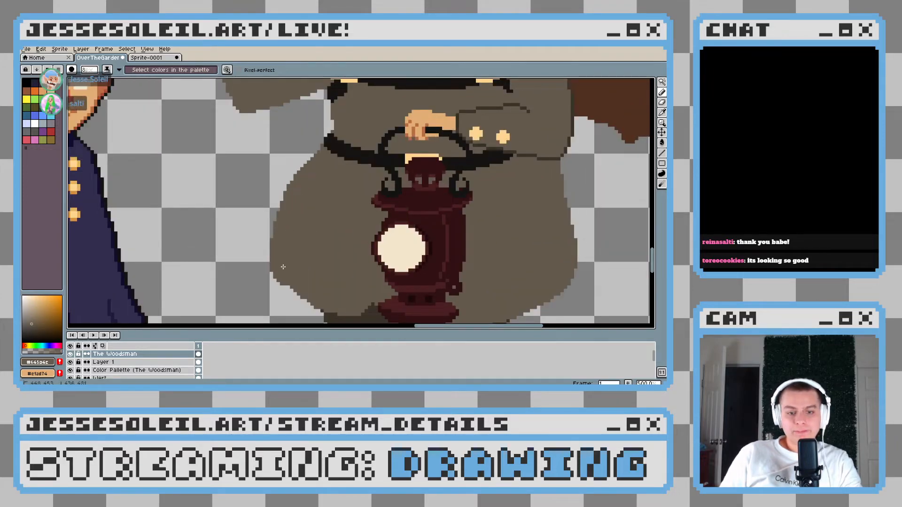
pyautogui.scroll(-4, 335, 286)
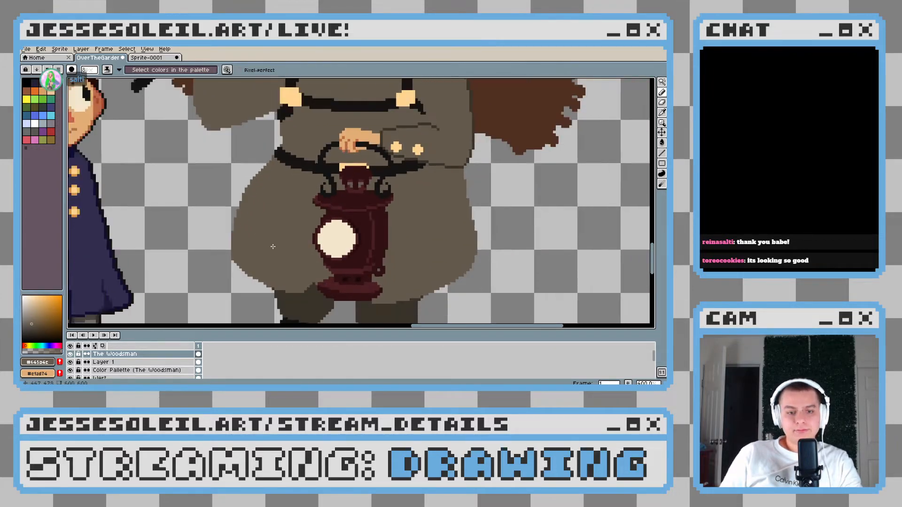
pyautogui.hotkey('ctrl', 'z')
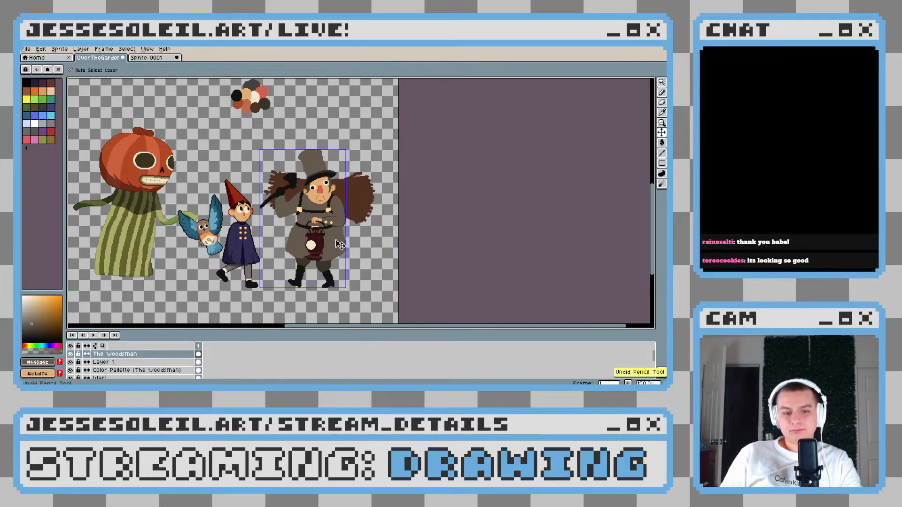
# Widen the coat skirt's outer edge below the bent sleeve with the grey-brown coat colour, flaring it slightly toward the hem
pyautogui.scroll(3, 335, 240)
pyautogui.moveTo(340, 239); pyautogui.dragTo(314, 197)
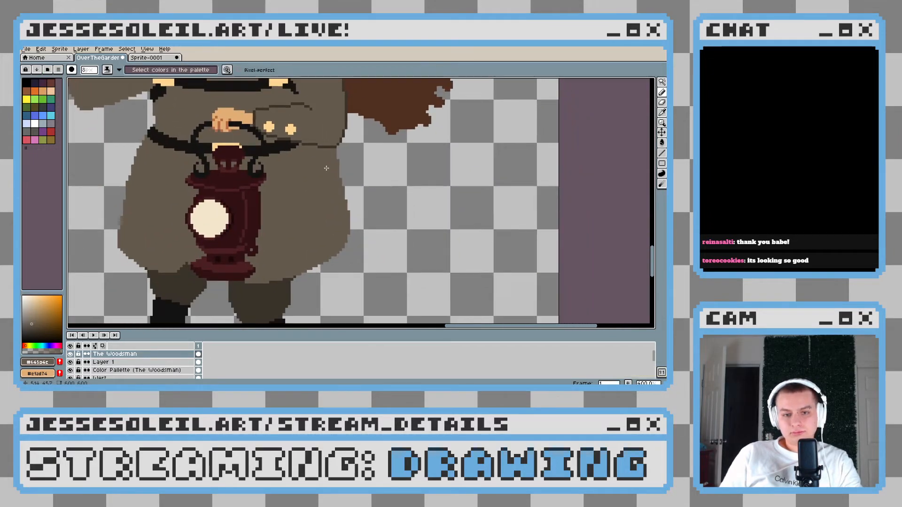
pyautogui.moveTo(340, 203)
pyautogui.mouseDown()
pyautogui.moveTo(344, 237)
pyautogui.moveTo(294, 265)
pyautogui.mouseUp()
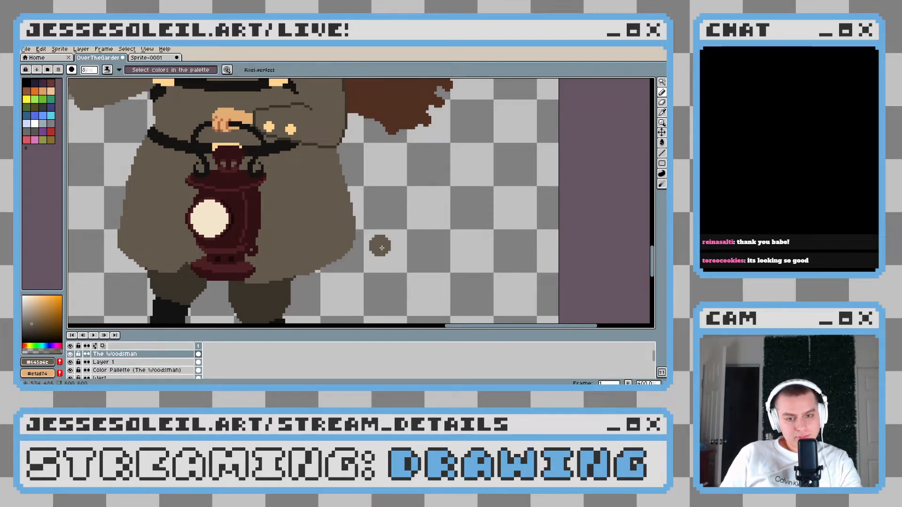
pyautogui.scroll(-3, 378, 245)
pyautogui.scroll(1, 384, 249)
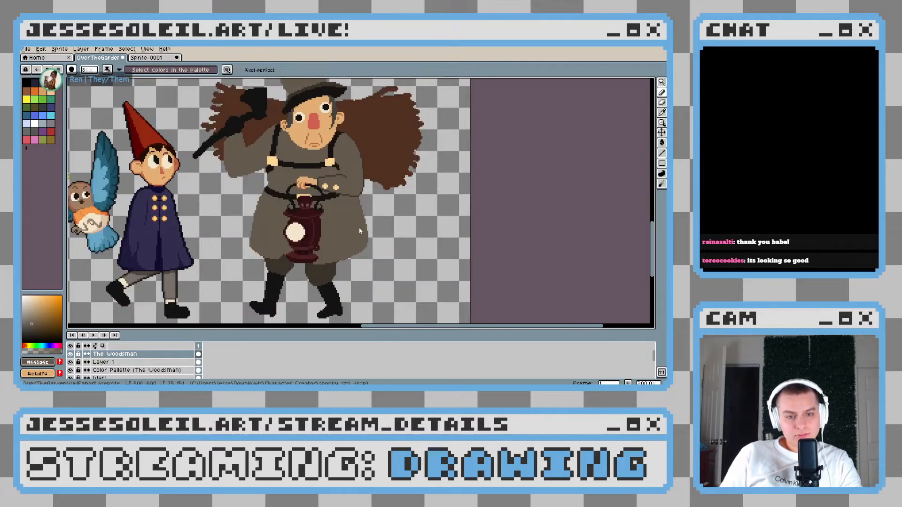
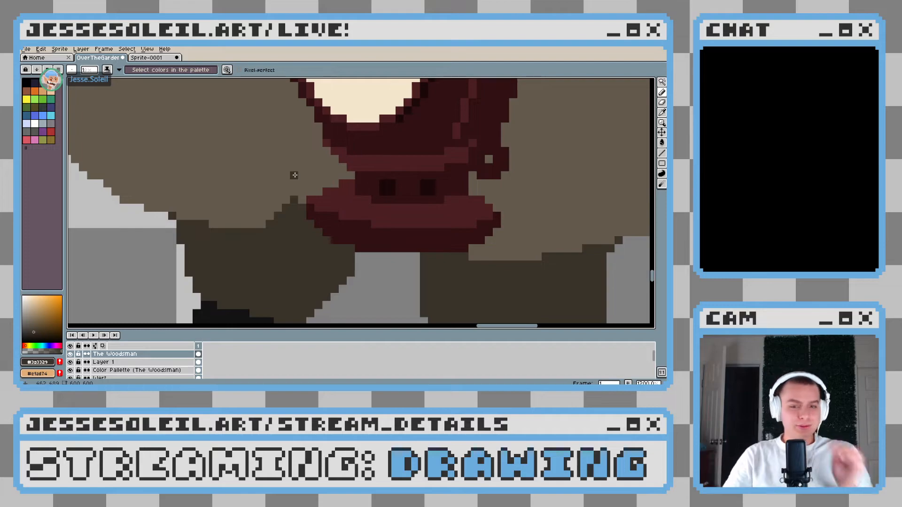
# Extend the dark brown coat split upward into a narrow point beside the lantern's base on the axe-arm side
pyautogui.moveTo(285, 194)
pyautogui.mouseDown()
pyautogui.moveTo(303, 167)
pyautogui.moveTo(303, 212)
pyautogui.mouseUp()
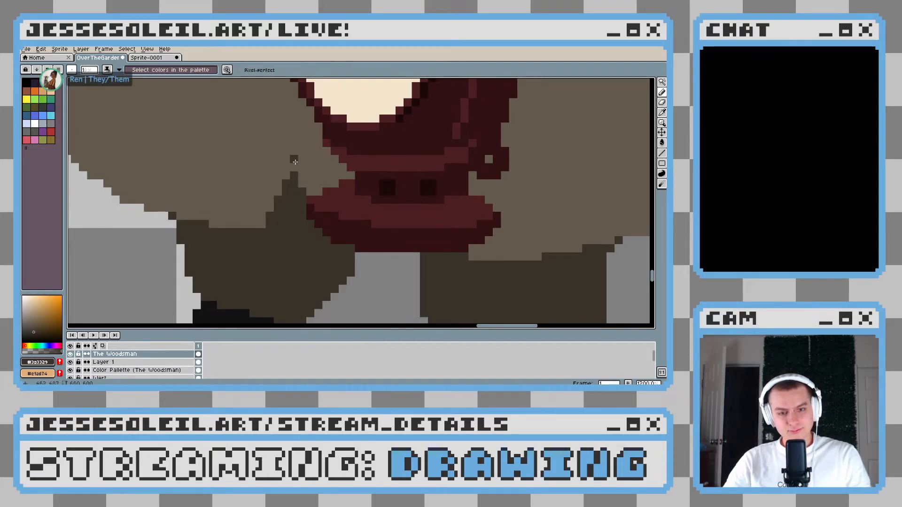
pyautogui.scroll(-5, 295, 162)
pyautogui.scroll(-1, 373, 227)
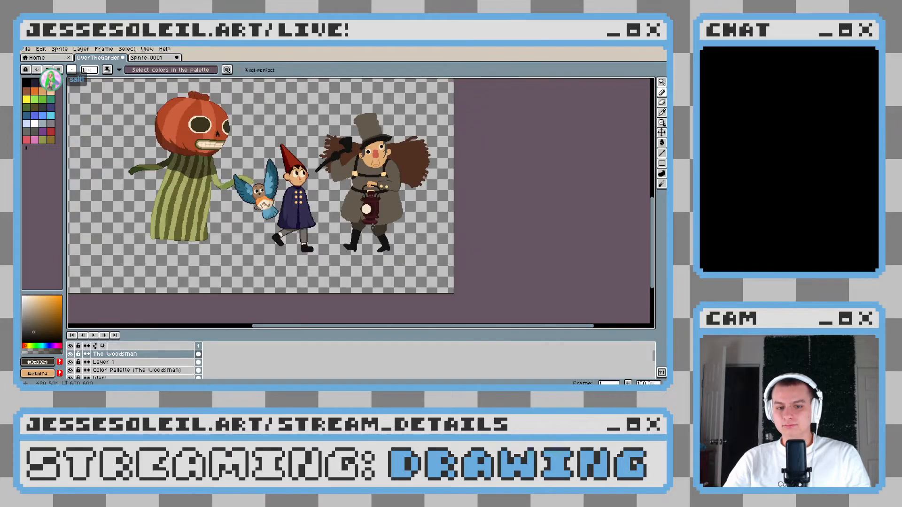
# Examine the Woodsman's coat hem, lantern and legs up close and from a distance beside the other characters
pyautogui.scroll(5, 372, 227)
pyautogui.scroll(-5, 315, 220)
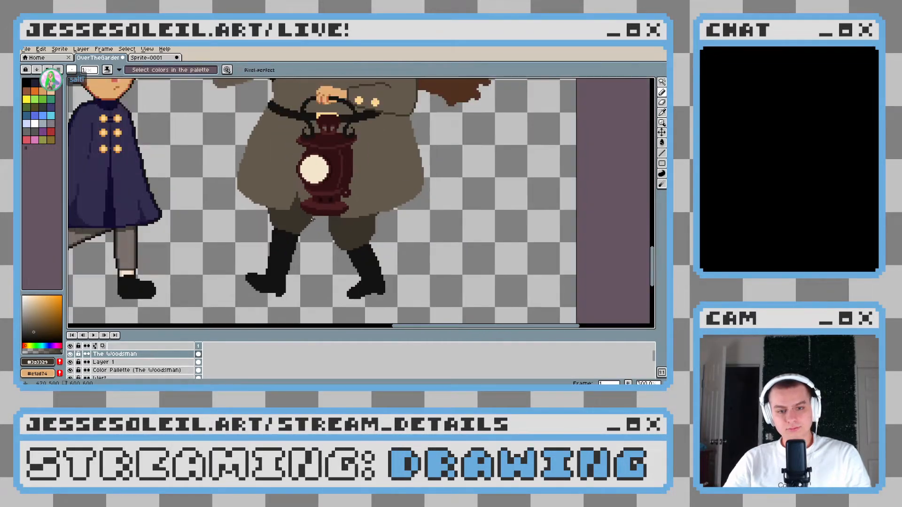
pyautogui.scroll(1, 339, 224)
pyautogui.moveTo(368, 209); pyautogui.dragTo(357, 247)
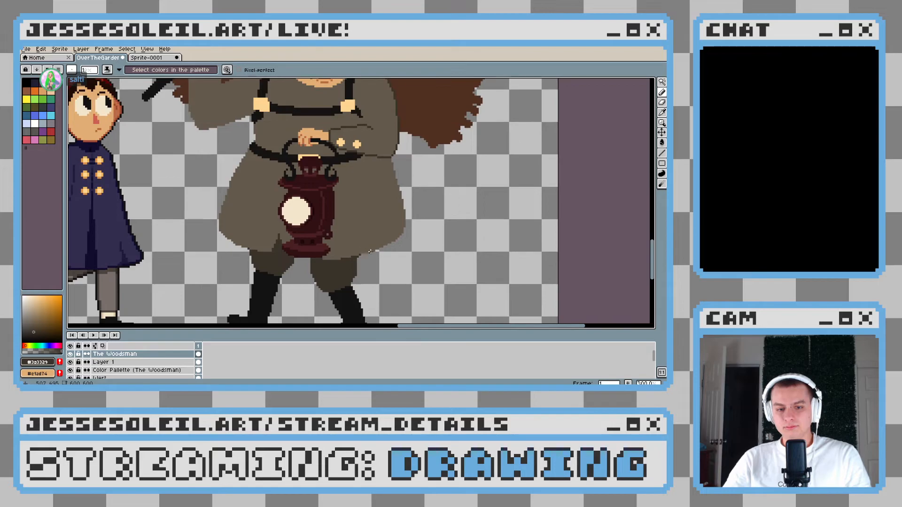
pyautogui.scroll(2, 365, 247)
pyautogui.scroll(-4, 335, 206)
pyautogui.scroll(1, 338, 181)
pyautogui.moveTo(338, 185); pyautogui.dragTo(336, 239)
pyautogui.scroll(-1, 337, 242)
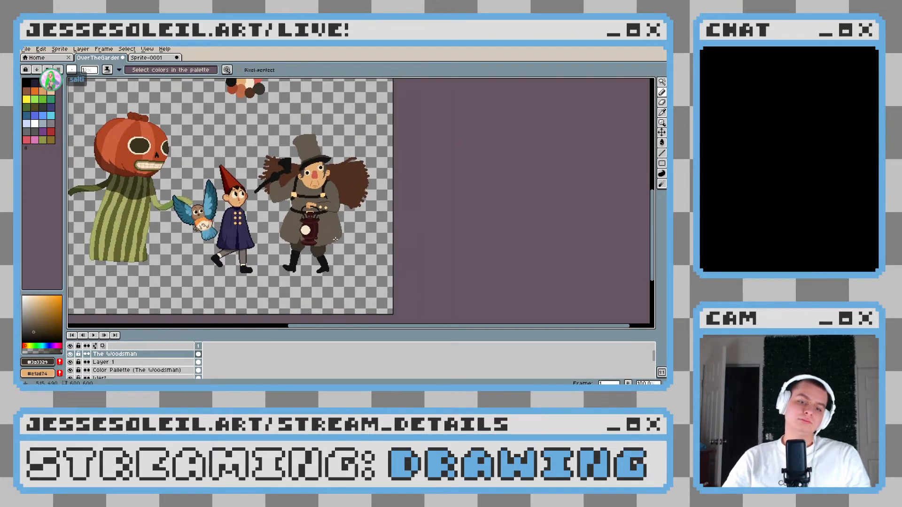
pyautogui.scroll(3, 333, 245)
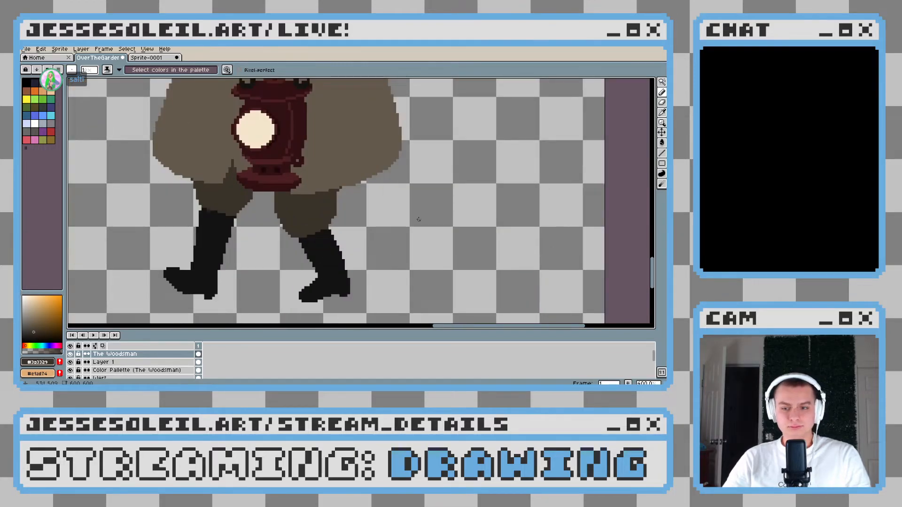
# Try a light neutral grey, derived from the boot's black, as a highlight at the top of the axe-arm-side boot, and undo it
pyautogui.moveTo(314, 249); pyautogui.dragTo(345, 222)
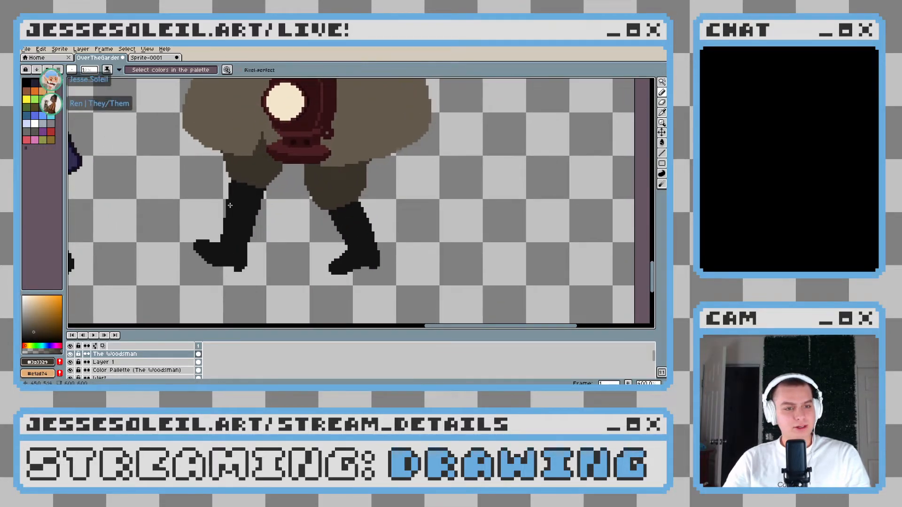
pyautogui.keyDown('alt'); pyautogui.click(251, 222); pyautogui.keyUp('alt')
pyautogui.moveTo(25, 333); pyautogui.dragTo(25, 314)
pyautogui.scroll(2, 220, 209)
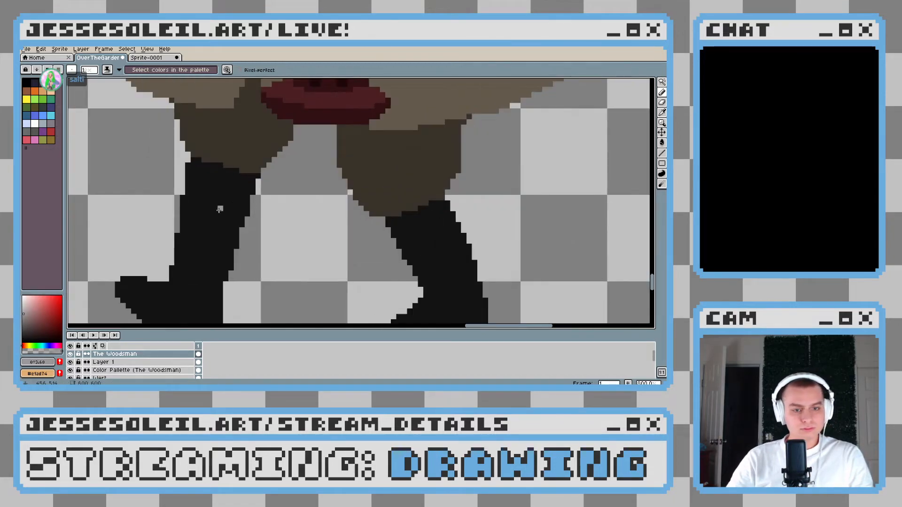
pyautogui.moveTo(208, 220); pyautogui.dragTo(242, 185)
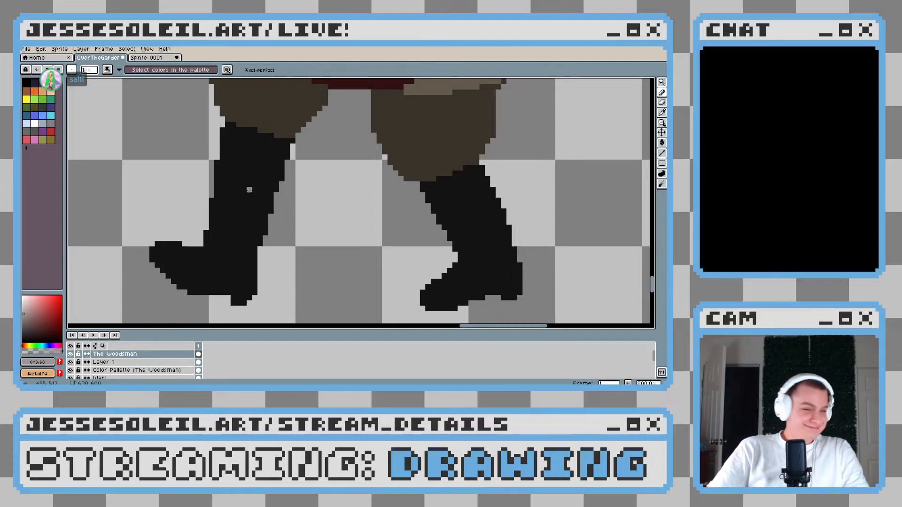
pyautogui.click(25, 310)
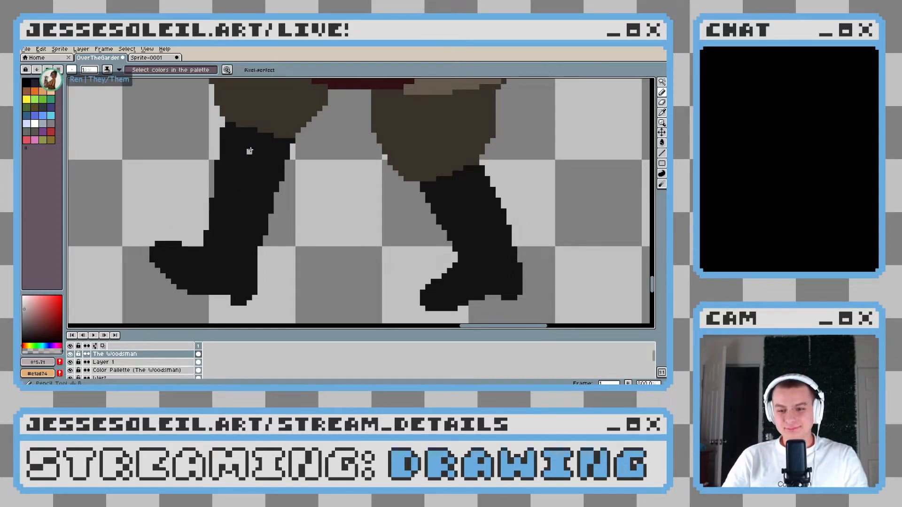
pyautogui.scroll(2, 249, 150)
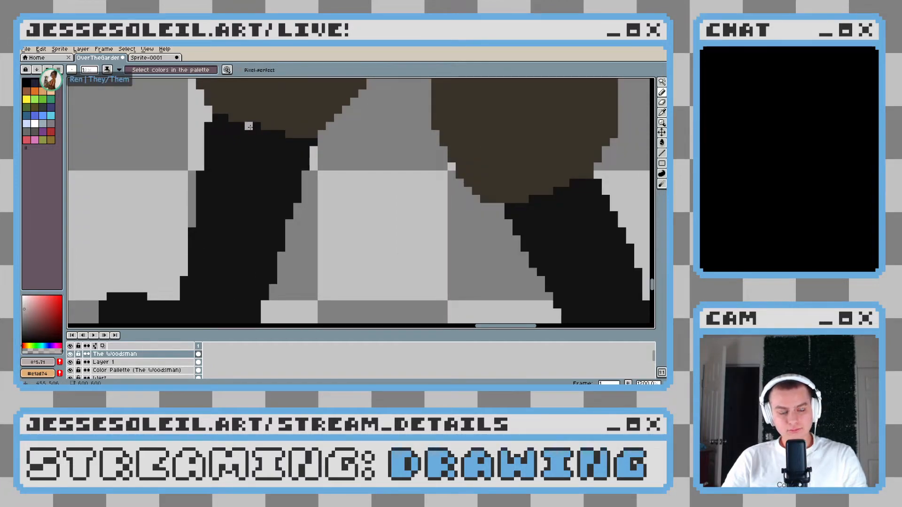
pyautogui.moveTo(253, 126); pyautogui.dragTo(263, 85)
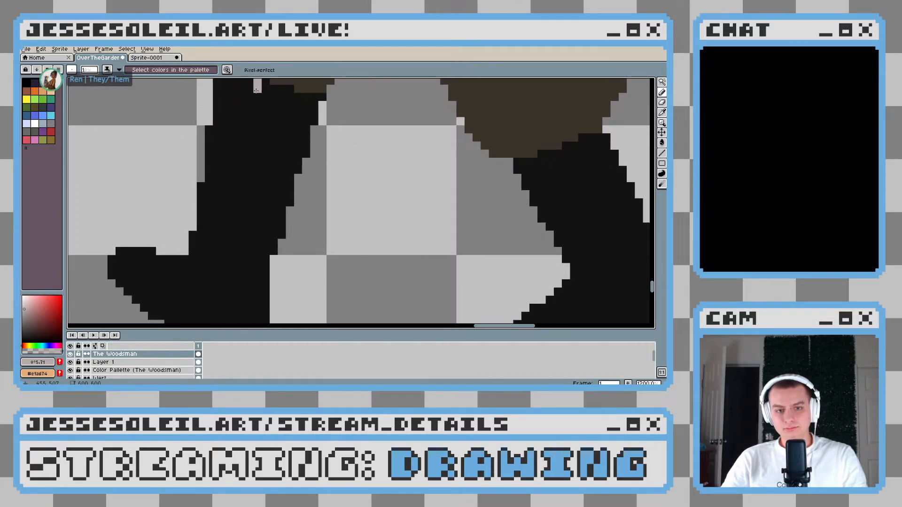
pyautogui.hotkey('ctrl', 'z')
pyautogui.moveTo(283, 162); pyautogui.dragTo(268, 194)
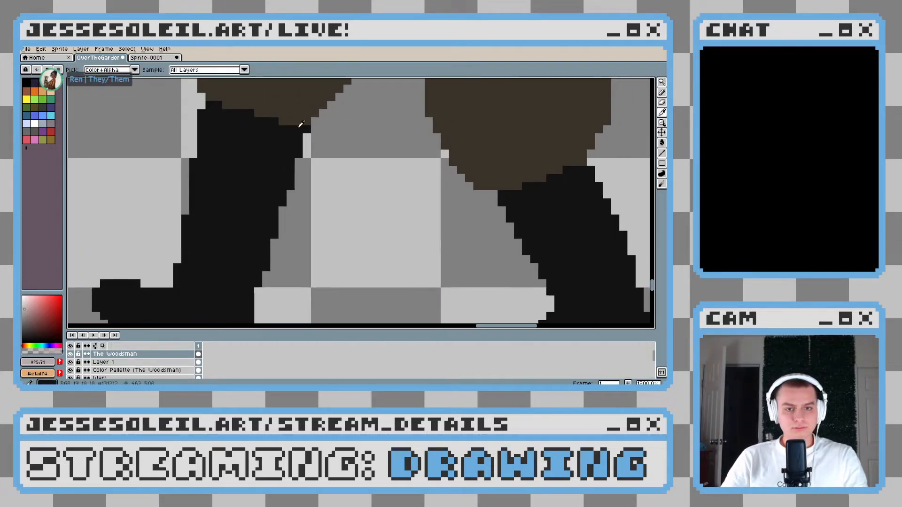
# Lighten the sampled trouser brown to a pale beige-grey and draw a one-pixel highlight line down the axe-arm-side boot toward its toe
pyautogui.keyDown('alt'); pyautogui.click(299, 121); pyautogui.keyUp('alt')
pyautogui.click(26, 307)
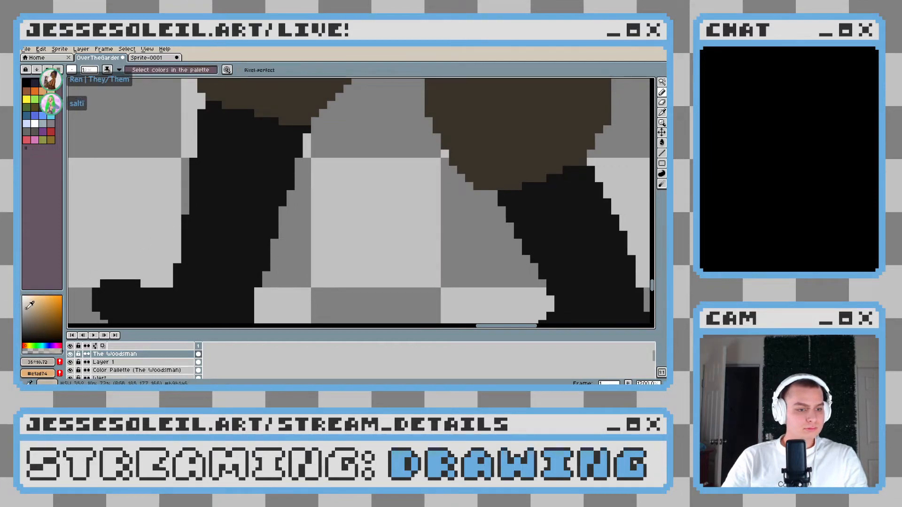
pyautogui.click(236, 121)
pyautogui.moveTo(242, 145); pyautogui.dragTo(254, 118)
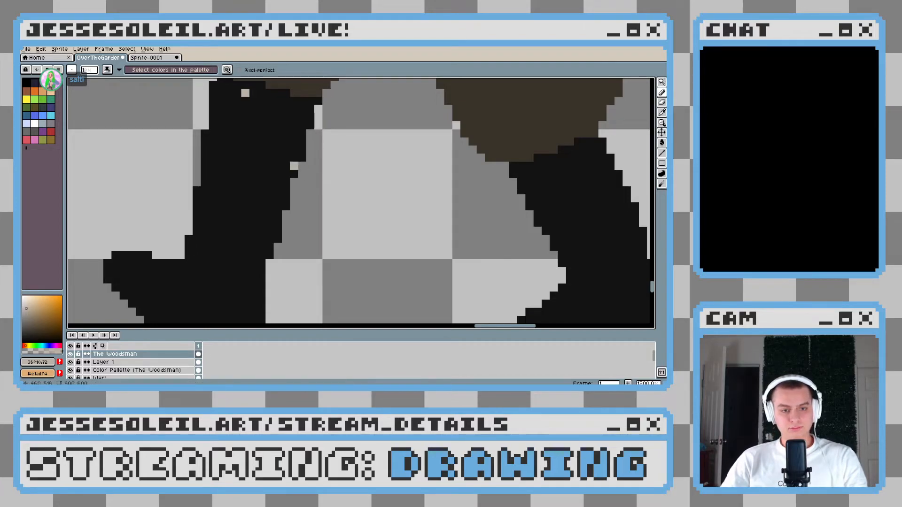
pyautogui.moveTo(253, 101)
pyautogui.mouseDown()
pyautogui.moveTo(275, 102)
pyautogui.moveTo(256, 139)
pyautogui.moveTo(268, 191)
pyautogui.moveTo(293, 164)
pyautogui.moveTo(262, 236)
pyautogui.moveTo(309, 205)
pyautogui.moveTo(265, 226)
pyautogui.moveTo(248, 221)
pyautogui.mouseUp()
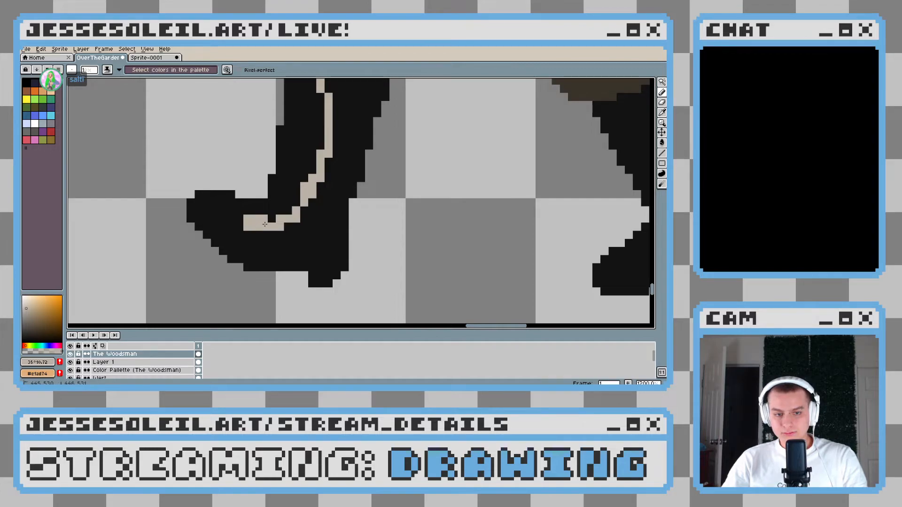
# Tidy the toe end of the boot highlight by trimming its tip and filling the notch at the instep
pyautogui.keyDown('alt'); pyautogui.click(249, 235); pyautogui.keyUp('alt')
pyautogui.click(248, 227)
pyautogui.keyDown('alt'); pyautogui.click(263, 224); pyautogui.keyUp('alt')
pyautogui.click(272, 220)
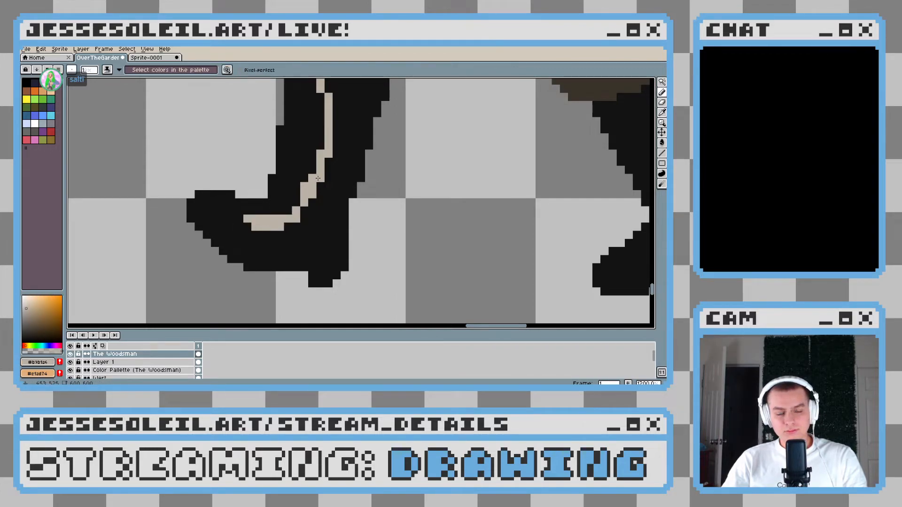
# Widen the beige highlight at the top of the axe-arm-side boot's shaft into a filled patch tapering downward
pyautogui.scroll(-2, 307, 240)
pyautogui.scroll(1, 308, 213)
pyautogui.scroll(1, 331, 125)
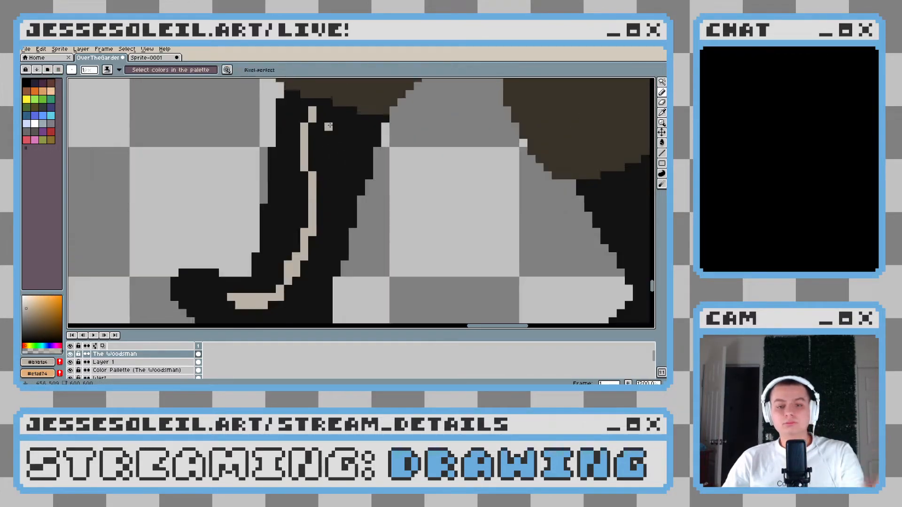
pyautogui.scroll(1, 329, 126)
pyautogui.moveTo(318, 116)
pyautogui.mouseDown()
pyautogui.moveTo(341, 120)
pyautogui.moveTo(328, 107)
pyautogui.moveTo(334, 134)
pyautogui.moveTo(336, 105)
pyautogui.moveTo(343, 123)
pyautogui.moveTo(346, 101)
pyautogui.moveTo(337, 108)
pyautogui.moveTo(336, 97)
pyautogui.moveTo(318, 95)
pyautogui.moveTo(298, 117)
pyautogui.moveTo(291, 106)
pyautogui.moveTo(297, 135)
pyautogui.moveTo(307, 119)
pyautogui.moveTo(305, 150)
pyautogui.mouseUp()
pyautogui.click(334, 106)
pyautogui.scroll(1, 329, 157)
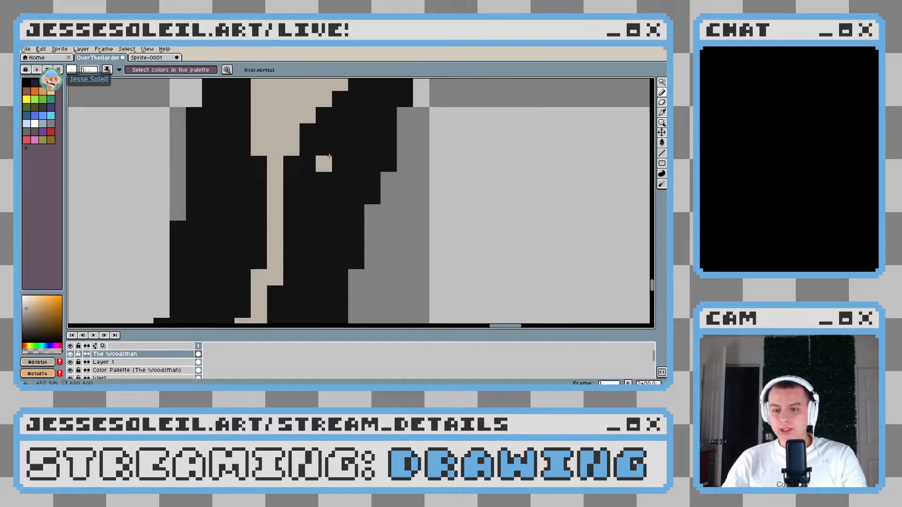
pyautogui.keyDown('alt'); pyautogui.click(328, 163); pyautogui.keyUp('alt')
pyautogui.moveTo(364, 111); pyautogui.dragTo(360, 145)
pyautogui.click(350, 105)
# Thicken the boot highlight along the middle of the shaft down to the ankle, smoothing its taper
pyautogui.scroll(-3, 334, 163)
pyautogui.scroll(2, 334, 158)
pyautogui.moveTo(334, 114); pyautogui.dragTo(334, 137)
pyautogui.keyDown('alt'); pyautogui.click(321, 146); pyautogui.keyUp('alt')
pyautogui.moveTo(312, 169)
pyautogui.mouseDown()
pyautogui.moveTo(299, 240)
pyautogui.moveTo(313, 187)
pyautogui.moveTo(289, 262)
pyautogui.mouseUp()
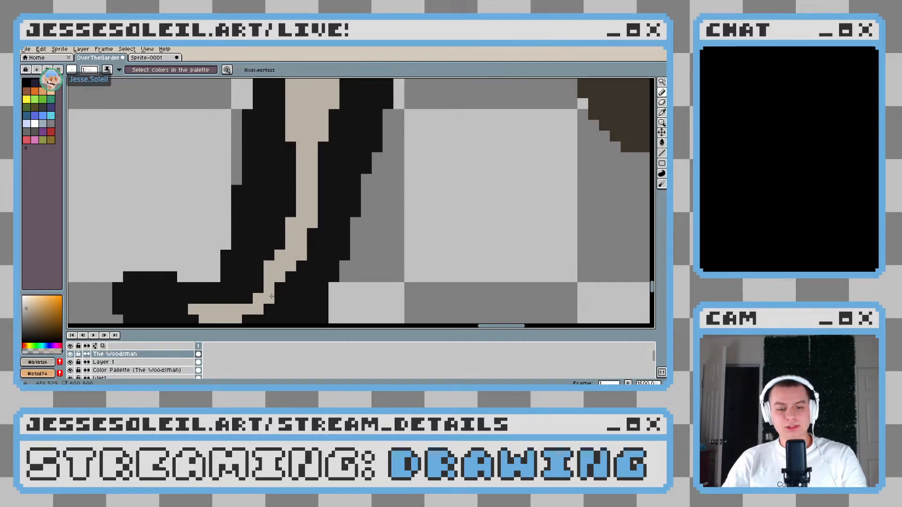
pyautogui.scroll(-8, 271, 297)
pyautogui.scroll(10, 344, 272)
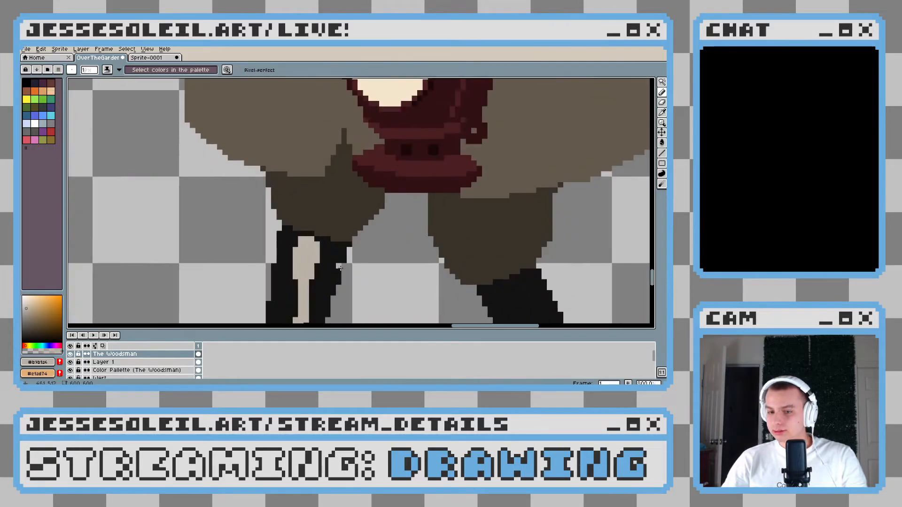
pyautogui.click(333, 173)
pyautogui.click(333, 190)
pyautogui.scroll(-4, 374, 207)
pyautogui.scroll(4, 378, 205)
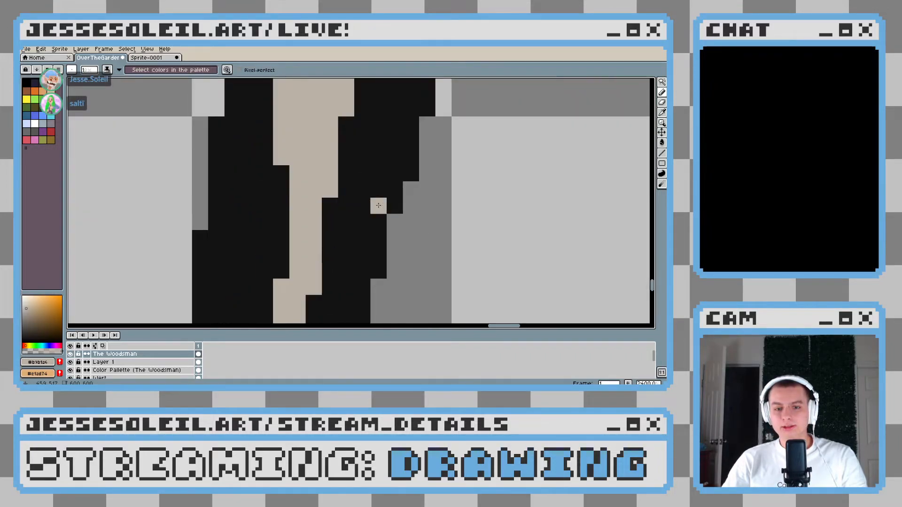
# Carve a black notch into the inner edge of the upper boot highlight and extend the beige bulge below it
pyautogui.keyDown('alt'); pyautogui.click(364, 143); pyautogui.keyUp('alt')
pyautogui.moveTo(330, 141); pyautogui.dragTo(346, 108)
pyautogui.click(347, 93)
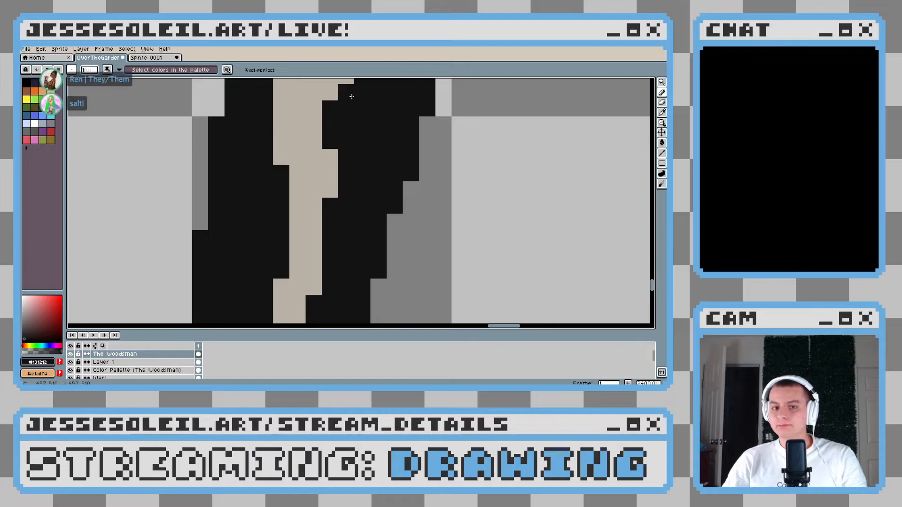
pyautogui.scroll(-4, 346, 94)
pyautogui.scroll(3, 345, 149)
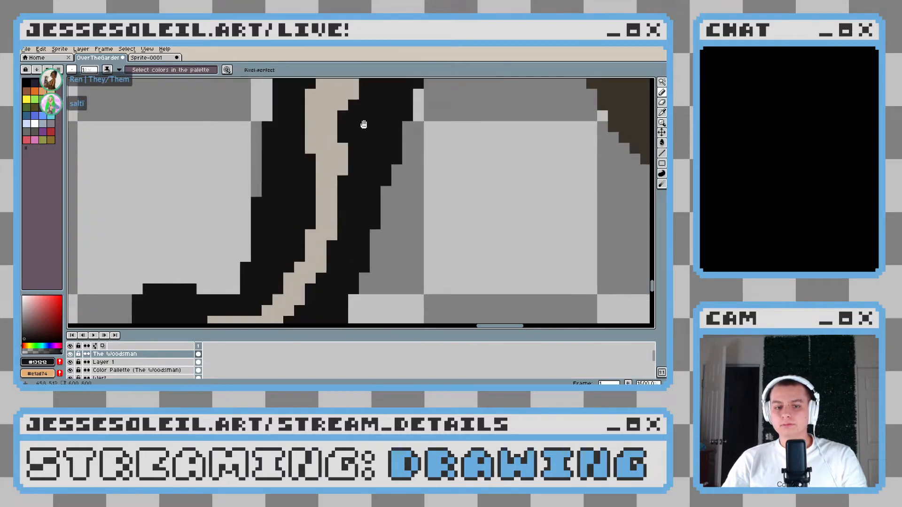
pyautogui.keyDown('alt'); pyautogui.click(341, 170); pyautogui.keyUp('alt')
pyautogui.moveTo(341, 185); pyautogui.dragTo(341, 197)
pyautogui.scroll(-7, 401, 219)
pyautogui.scroll(-2, 402, 219)
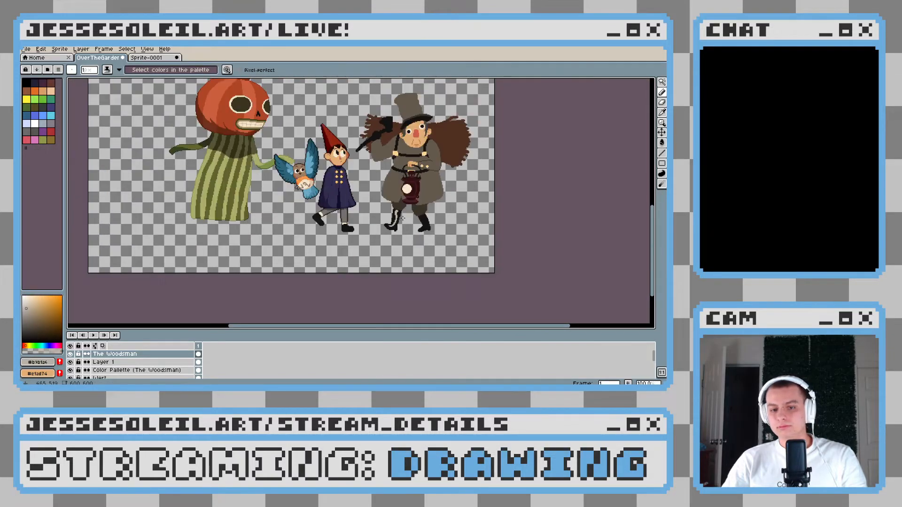
# Cut a thin black gap through the highlight between the ankle and the foot of the axe-arm-side boot
pyautogui.scroll(10, 385, 216)
pyautogui.keyDown('alt'); pyautogui.click(249, 183); pyautogui.keyUp('alt')
pyautogui.click(250, 207)
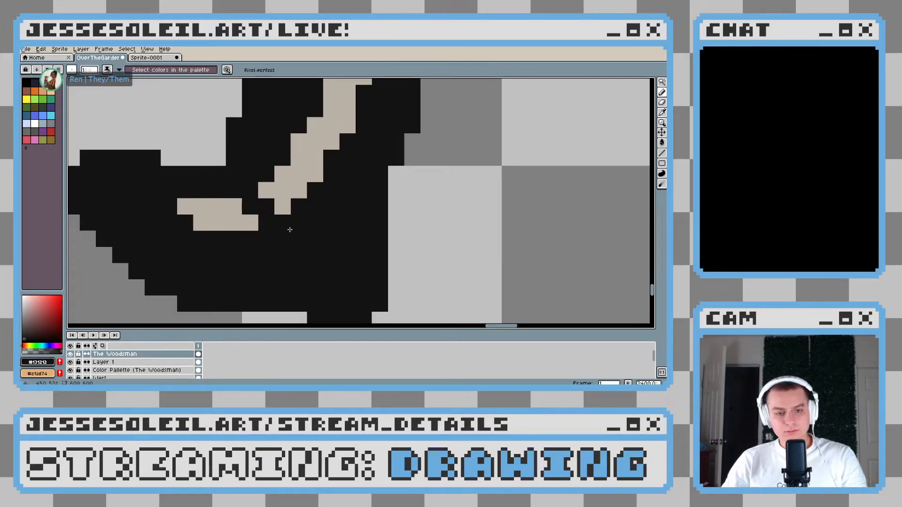
pyautogui.scroll(-5, 336, 231)
pyautogui.scroll(5, 337, 231)
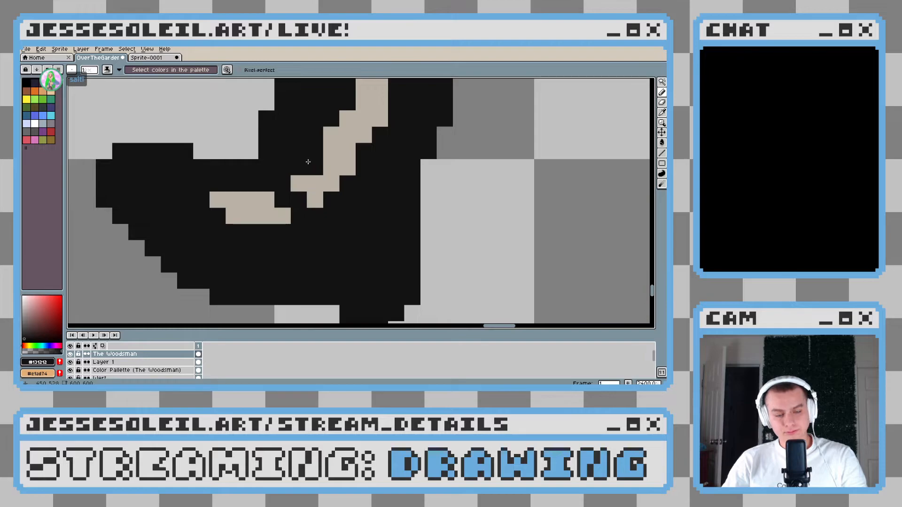
# Cut a second black crease above the ankle and reshape the small beige fragment left between the two gaps
pyautogui.moveTo(309, 161); pyautogui.dragTo(329, 184)
pyautogui.scroll(-8, 384, 203)
pyautogui.scroll(8, 397, 208)
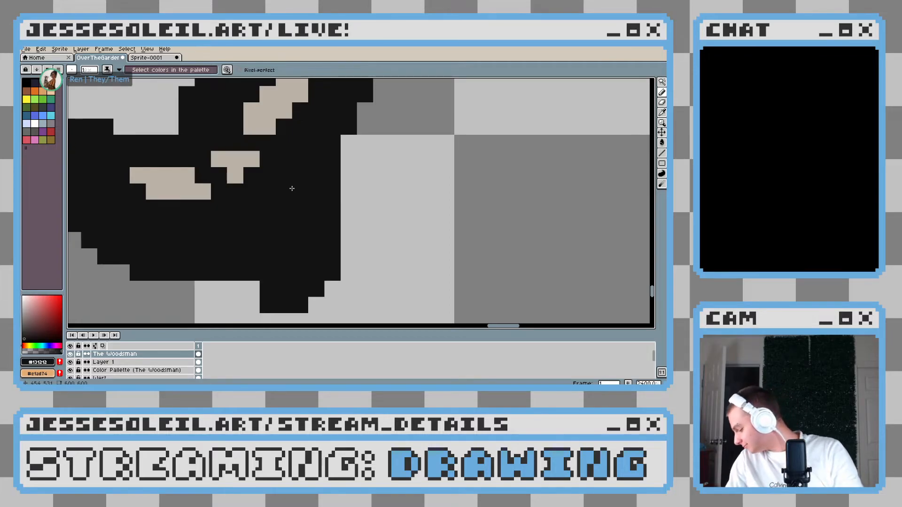
pyautogui.keyDown('alt'); pyautogui.click(245, 156); pyautogui.keyUp('alt')
pyautogui.click(252, 174)
pyautogui.scroll(-5, 300, 206)
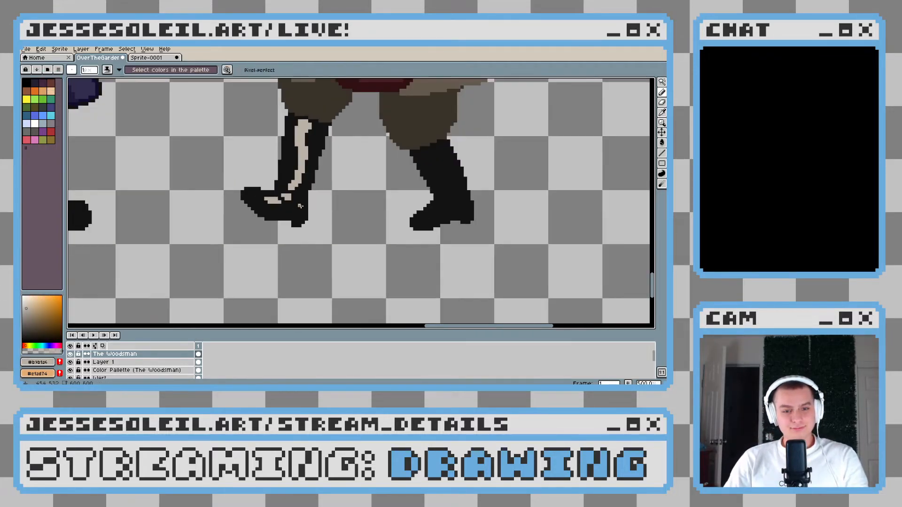
pyautogui.scroll(-4, 300, 206)
pyautogui.scroll(4, 369, 215)
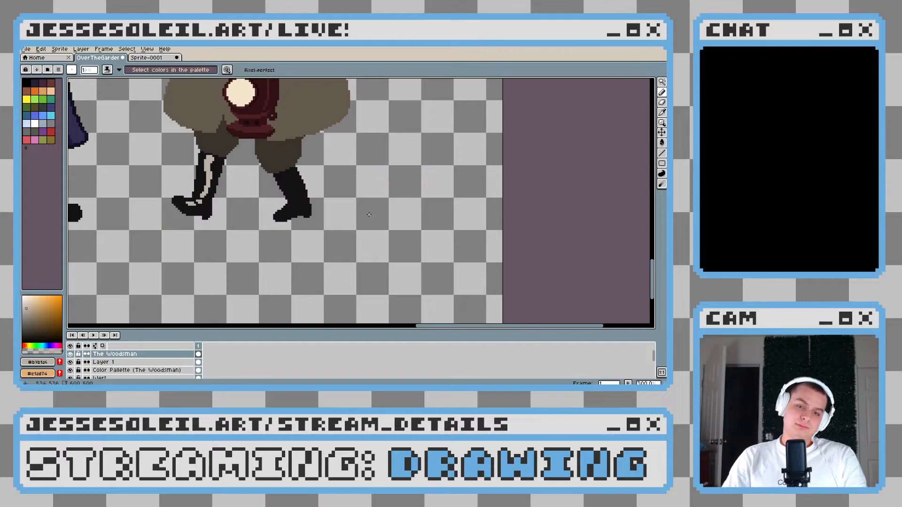
# Draw a matching beige highlight down the other boot from shaft to instep, outlining and filling its wider upper part
pyautogui.scroll(4, 265, 108)
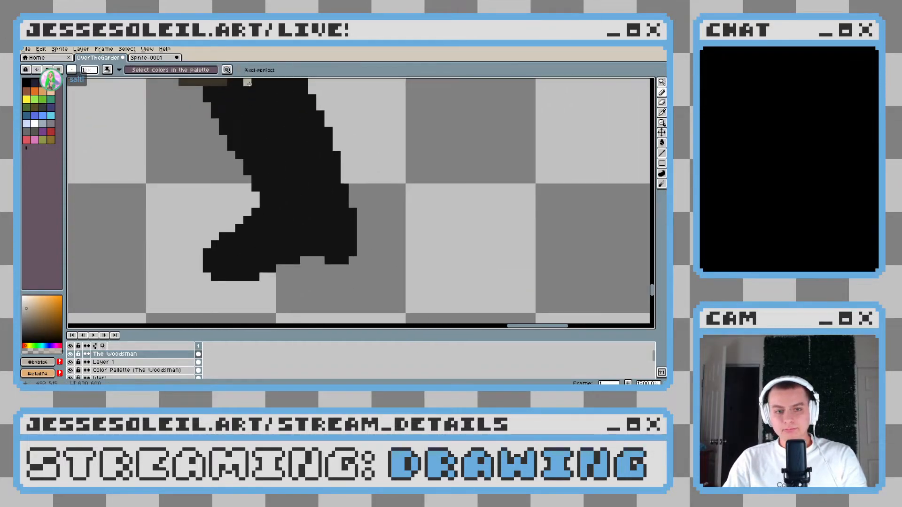
pyautogui.scroll(1, 242, 107)
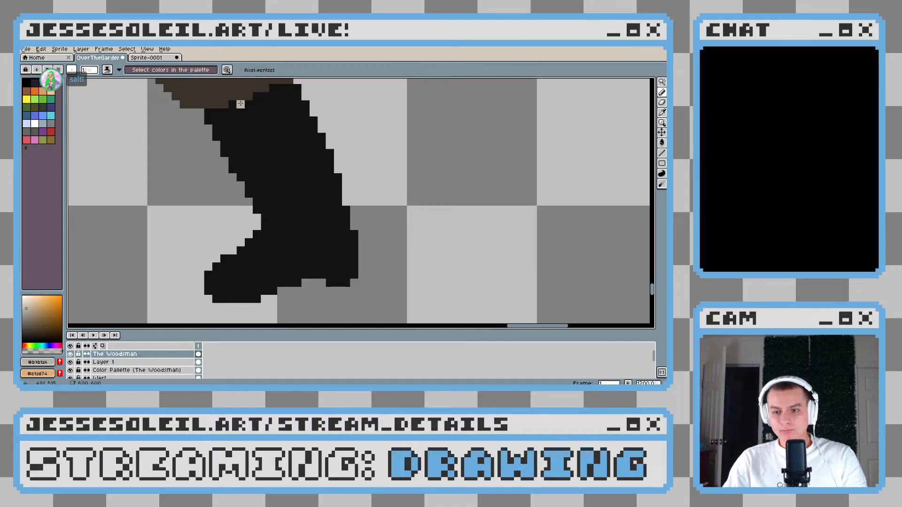
pyautogui.moveTo(240, 104)
pyautogui.mouseDown()
pyautogui.moveTo(273, 152)
pyautogui.moveTo(273, 144)
pyautogui.moveTo(295, 212)
pyautogui.moveTo(308, 214)
pyautogui.moveTo(308, 226)
pyautogui.moveTo(300, 217)
pyautogui.moveTo(305, 242)
pyautogui.mouseUp()
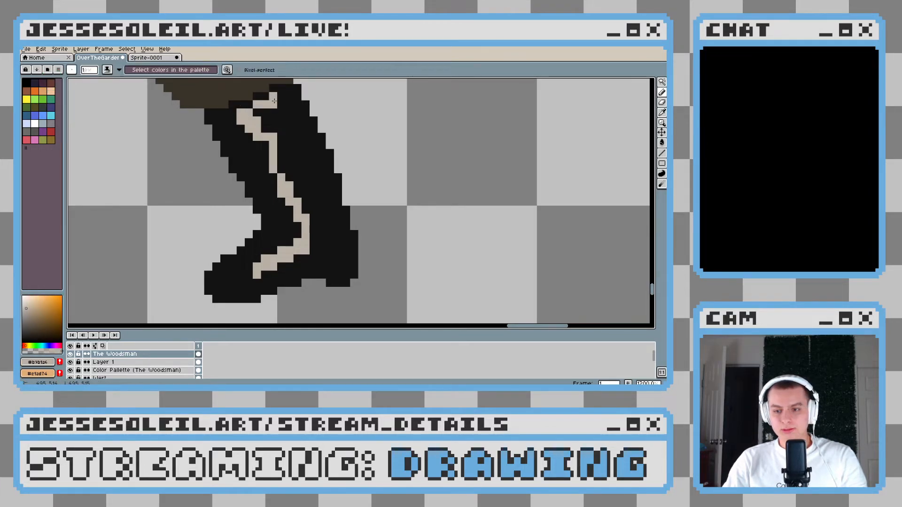
pyautogui.moveTo(275, 97)
pyautogui.mouseDown()
pyautogui.moveTo(259, 113)
pyautogui.moveTo(275, 117)
pyautogui.moveTo(293, 172)
pyautogui.mouseUp()
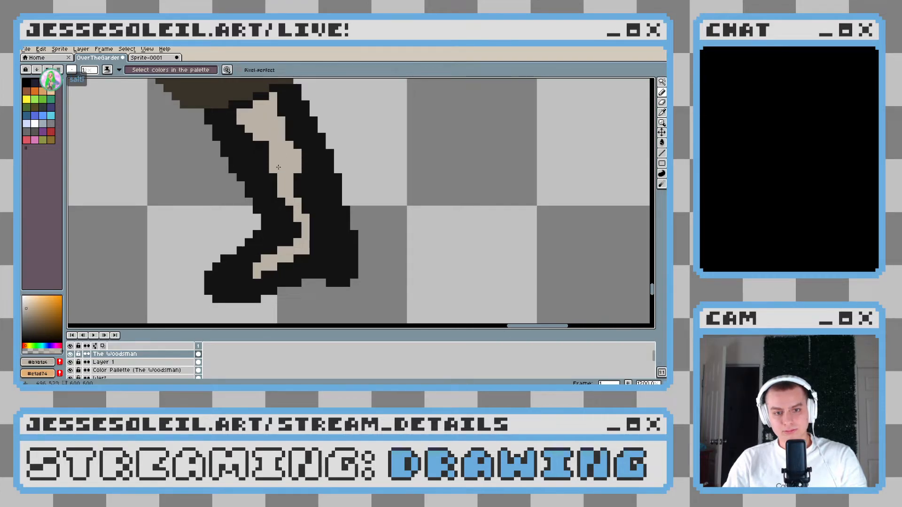
# Break the second boot's highlight at the ankle with black creases, leaving a small square beige fragment between shaft and foot
pyautogui.moveTo(310, 217)
pyautogui.mouseDown()
pyautogui.moveTo(324, 236)
pyautogui.moveTo(312, 246)
pyautogui.moveTo(343, 235)
pyautogui.moveTo(353, 217)
pyautogui.moveTo(335, 221)
pyautogui.moveTo(365, 221)
pyautogui.moveTo(354, 242)
pyautogui.moveTo(314, 228)
pyautogui.moveTo(351, 234)
pyautogui.moveTo(349, 206)
pyautogui.moveTo(319, 222)
pyautogui.moveTo(348, 205)
pyautogui.moveTo(339, 224)
pyautogui.moveTo(325, 208)
pyautogui.mouseUp()
pyautogui.keyDown('alt'); pyautogui.click(349, 223); pyautogui.keyUp('alt')
pyautogui.hotkey('ctrl', 'z')
pyautogui.keyDown('alt'); pyautogui.click(341, 223); pyautogui.keyUp('alt')
pyautogui.click(342, 216)
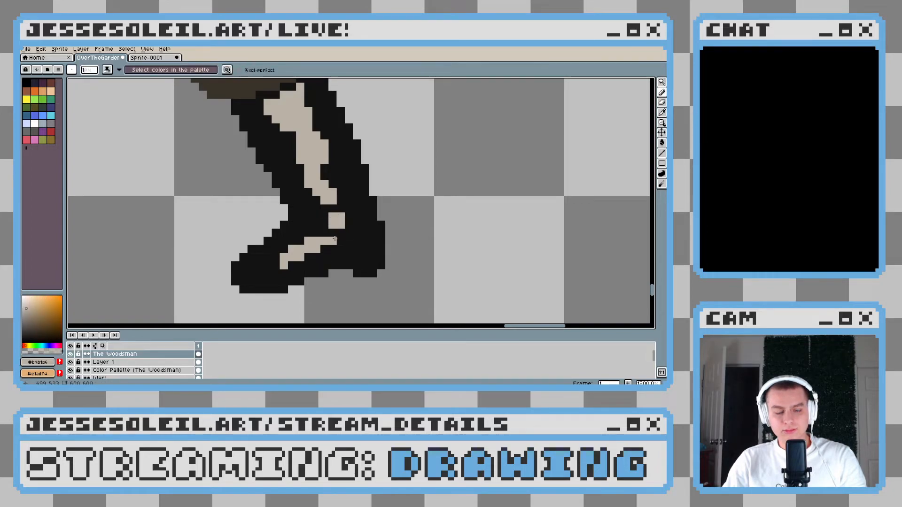
# Notch a corner of the square beige ankle fragment on the second boot with black
pyautogui.scroll(-2, 376, 234)
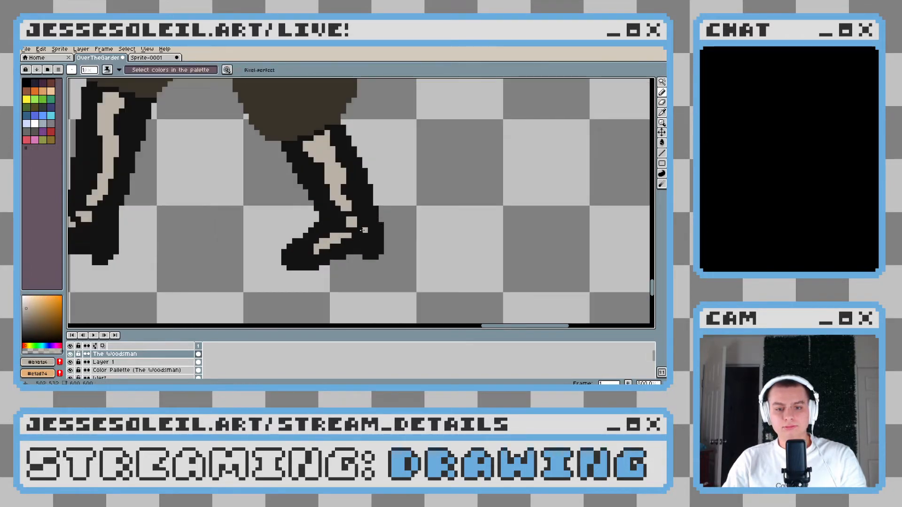
pyautogui.keyDown('alt'); pyautogui.click(374, 236); pyautogui.keyUp('alt')
pyautogui.scroll(-2, 374, 236)
pyautogui.scroll(-2, 374, 237)
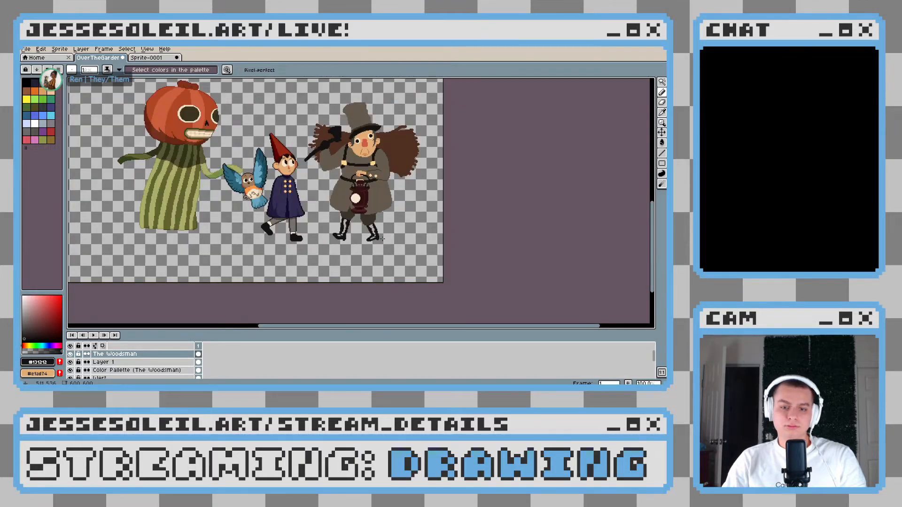
pyautogui.scroll(2, 380, 239)
pyautogui.scroll(3, 371, 214)
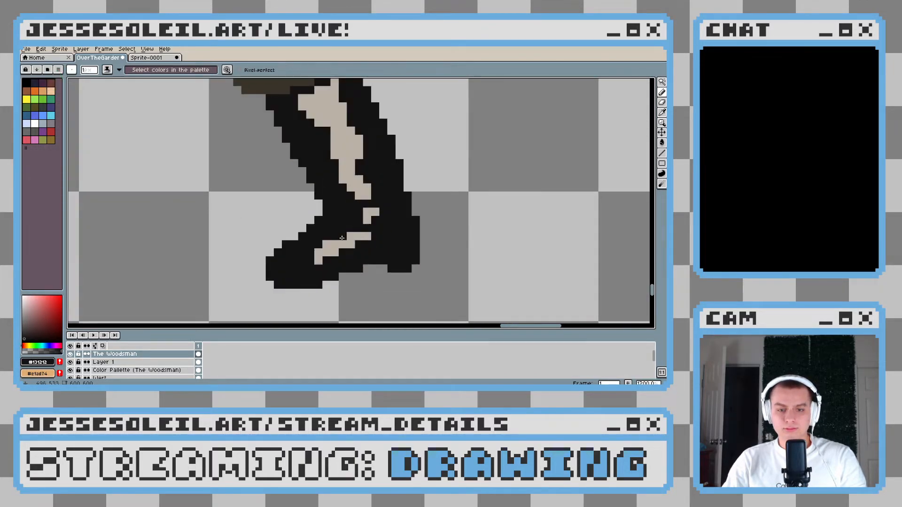
# Add a beige pixel atop the second boot's instep highlight and trim the edge of its shaft highlight with black
pyautogui.keyDown('alt'); pyautogui.click(344, 233); pyautogui.keyUp('alt')
pyautogui.scroll(-5, 336, 238)
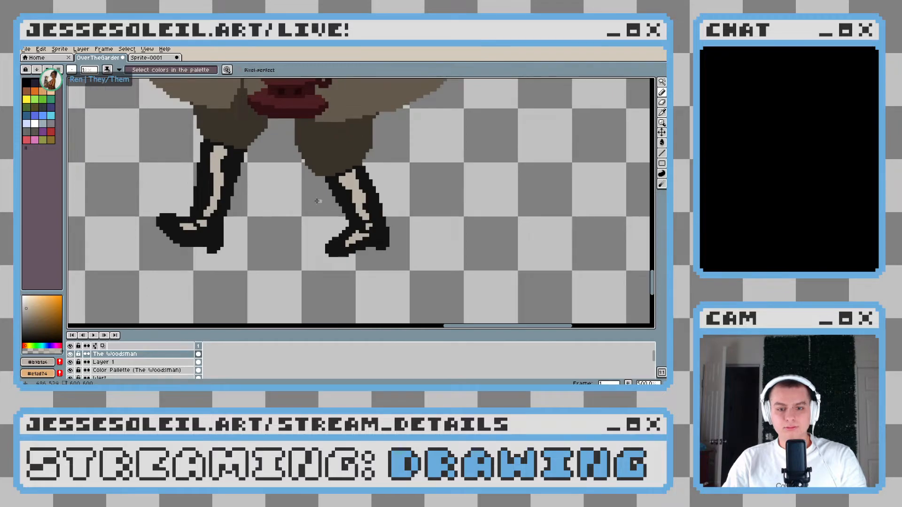
pyautogui.scroll(4, 428, 237)
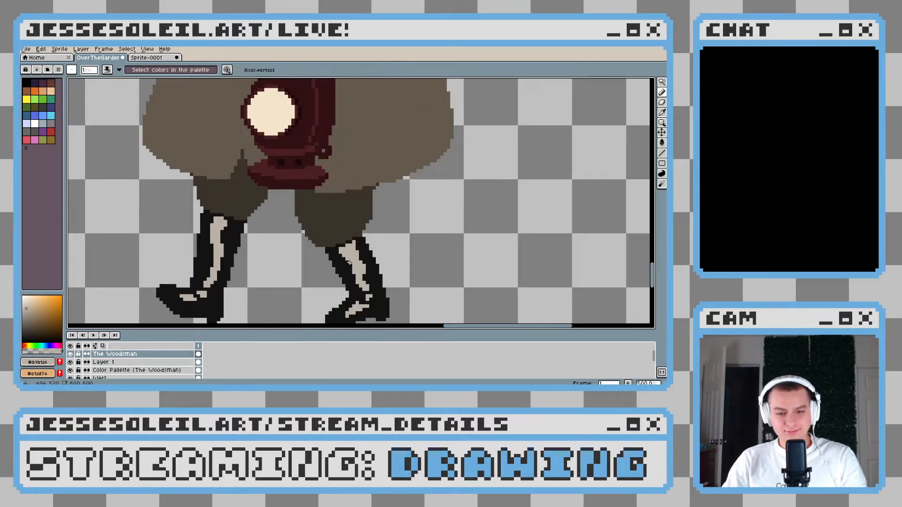
pyautogui.scroll(4, 354, 268)
pyautogui.keyDown('alt'); pyautogui.click(350, 276); pyautogui.keyUp('alt')
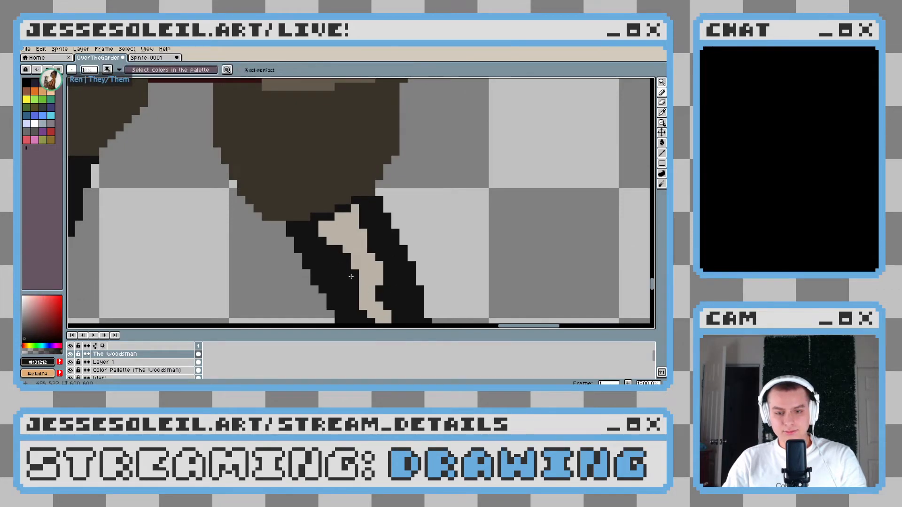
pyautogui.scroll(-7, 353, 278)
pyautogui.scroll(-3, 355, 228)
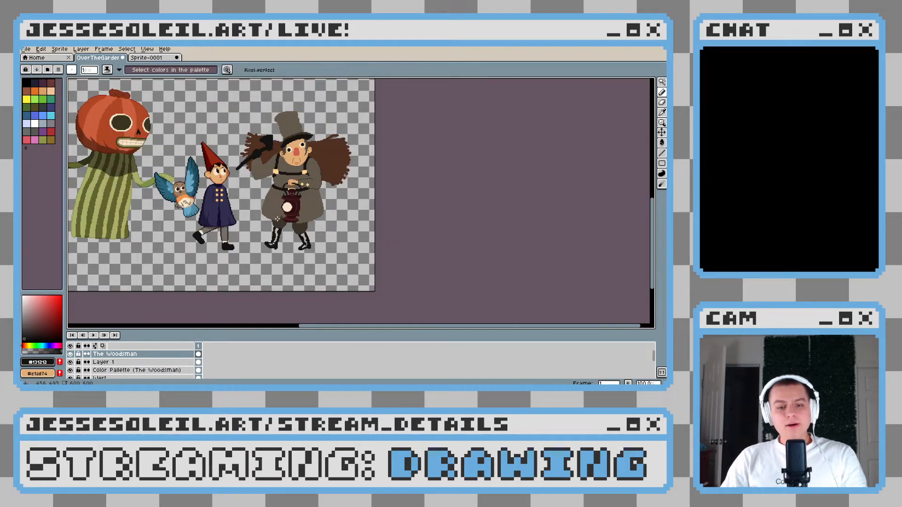
# Extend the second boot's beige foot highlight a few pixels toward the toe
pyautogui.scroll(7, 270, 241)
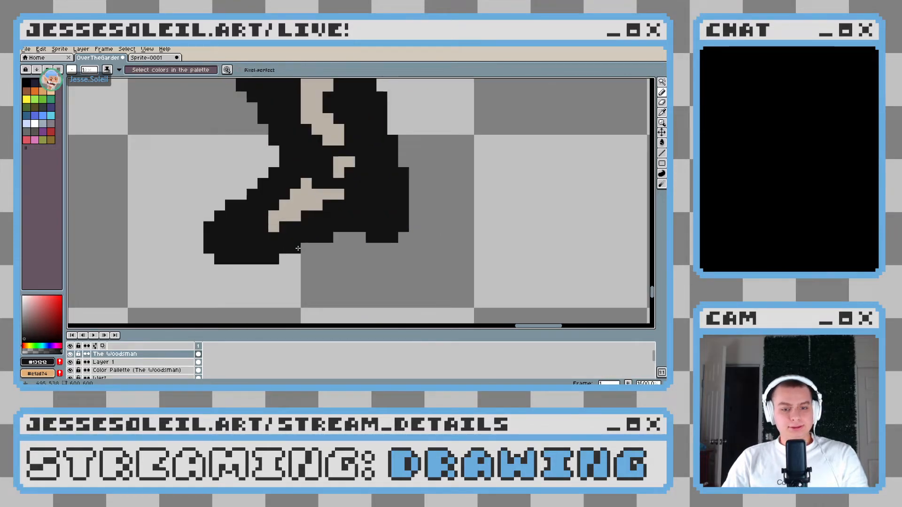
pyautogui.keyDown('alt'); pyautogui.click(280, 215); pyautogui.keyUp('alt')
pyautogui.moveTo(272, 226); pyautogui.dragTo(254, 227)
pyautogui.scroll(-5, 349, 226)
pyautogui.moveTo(237, 196); pyautogui.dragTo(352, 272)
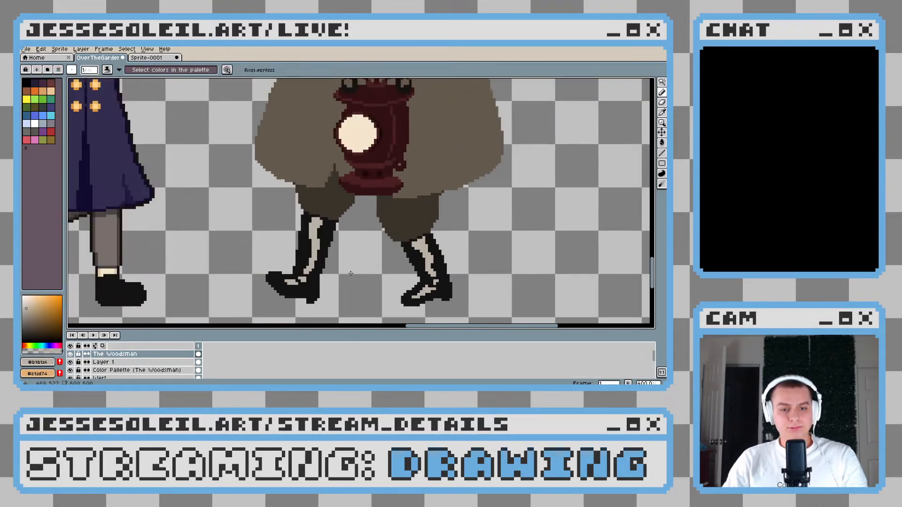
pyautogui.moveTo(333, 240); pyautogui.dragTo(277, 274)
pyautogui.moveTo(242, 318); pyautogui.dragTo(261, 284)
pyautogui.scroll(3, 260, 284)
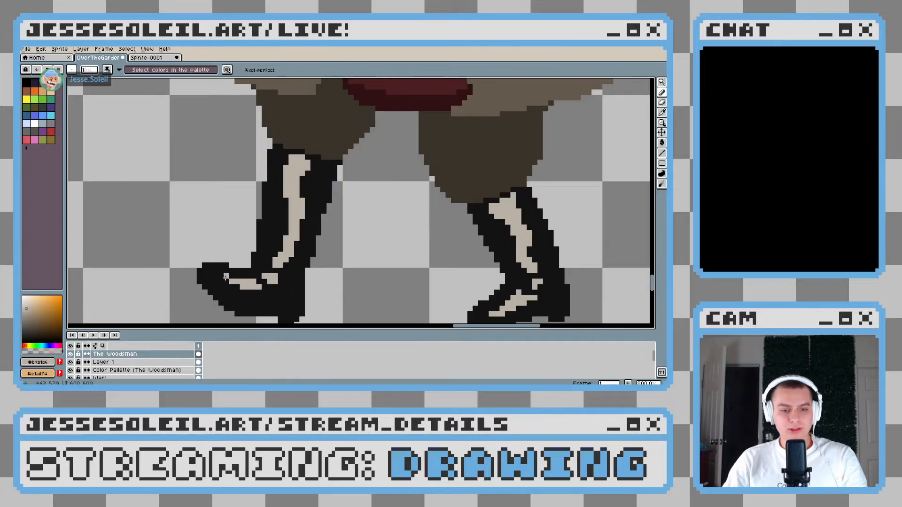
pyautogui.scroll(-6, 264, 277)
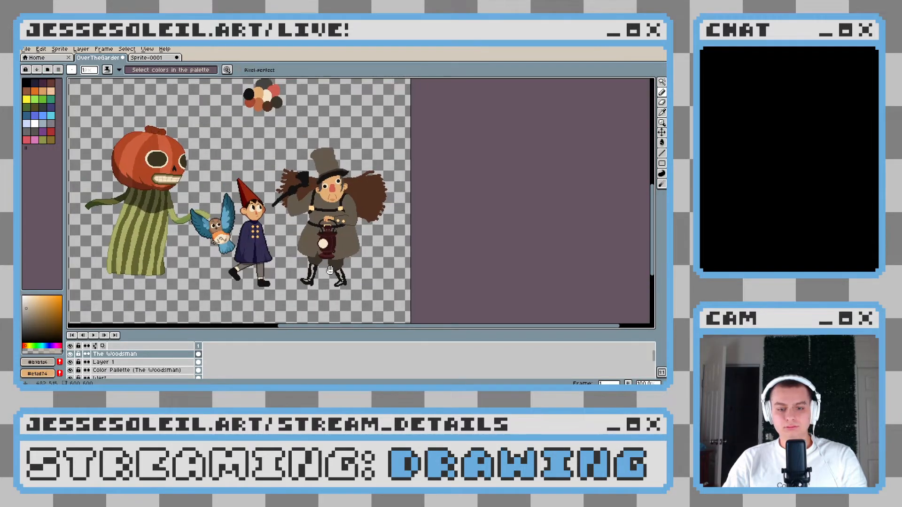
# Trim the black chest strap beside the axe-arm-side buckle using the coat's grey-brown
pyautogui.scroll(2, 335, 230)
pyautogui.moveTo(318, 200); pyautogui.dragTo(308, 240)
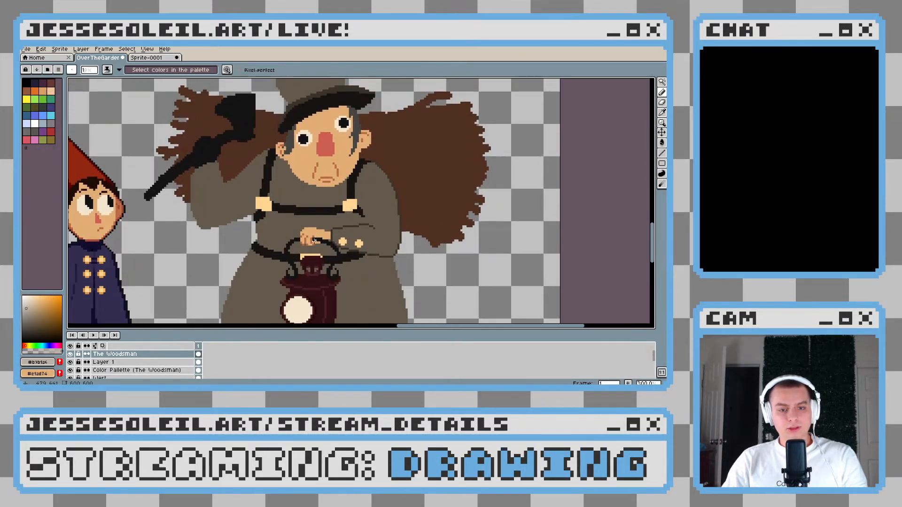
pyautogui.scroll(4, 272, 212)
pyautogui.keyDown('alt'); pyautogui.click(224, 166); pyautogui.keyUp('alt')
pyautogui.click(229, 175)
pyautogui.scroll(-6, 308, 237)
pyautogui.scroll(6, 307, 237)
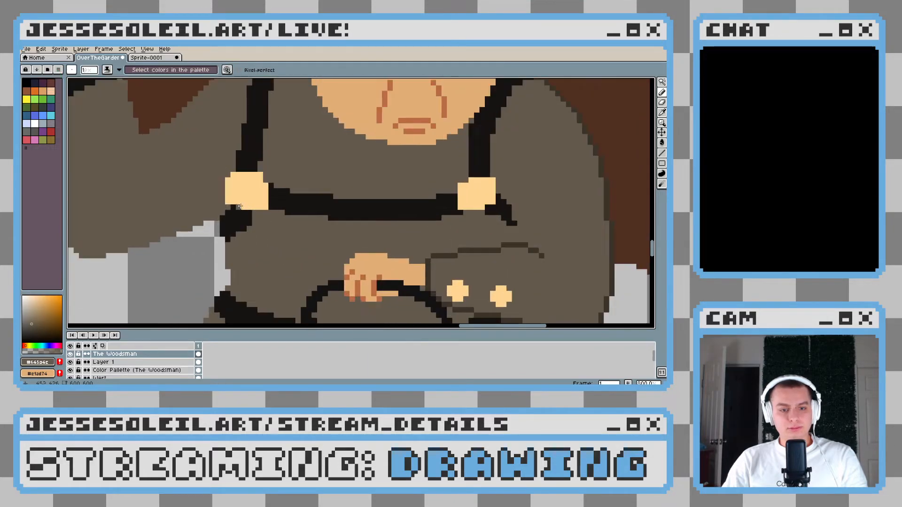
# Refine the chest strap around the other buckle with black and coat-coloured pixels
pyautogui.hscroll(3, 298, 212)
pyautogui.keyDown('alt'); pyautogui.click(291, 205); pyautogui.keyUp('alt')
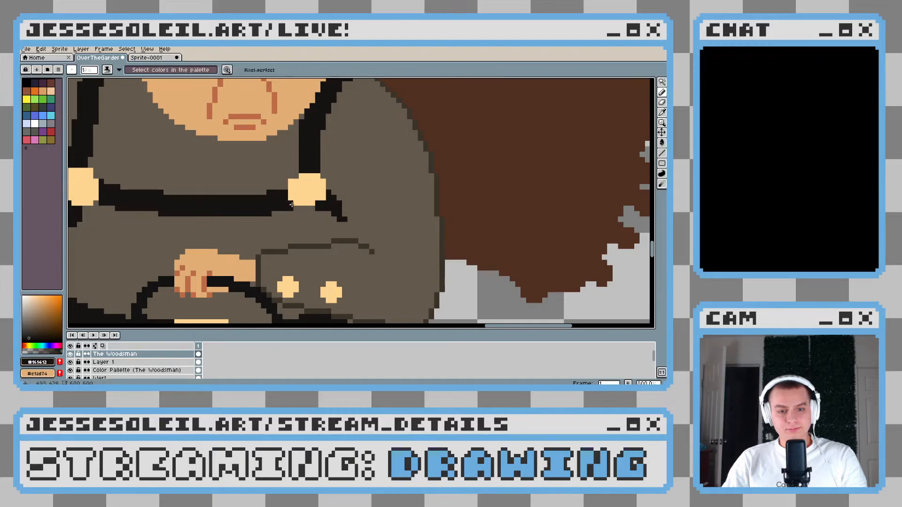
pyautogui.scroll(-6, 291, 204)
pyautogui.scroll(5, 371, 218)
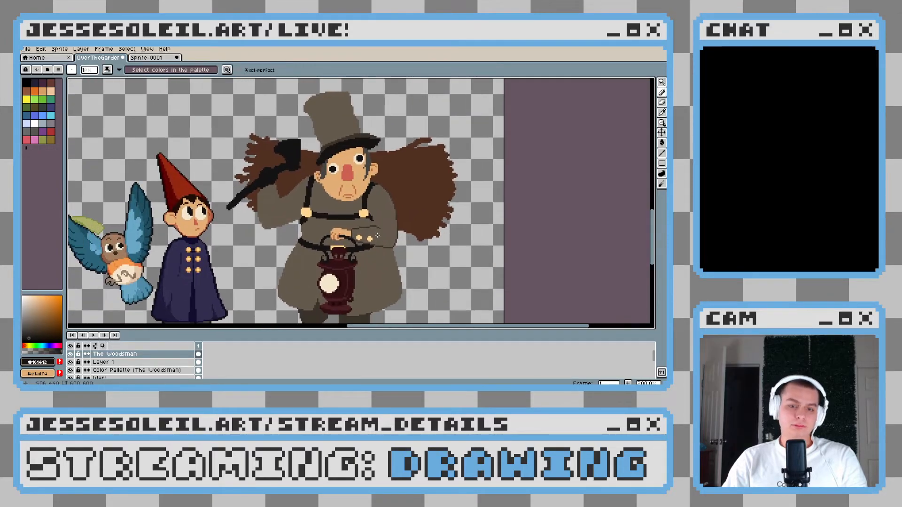
pyautogui.scroll(2, 370, 217)
pyautogui.keyDown('alt'); pyautogui.click(311, 187); pyautogui.keyUp('alt')
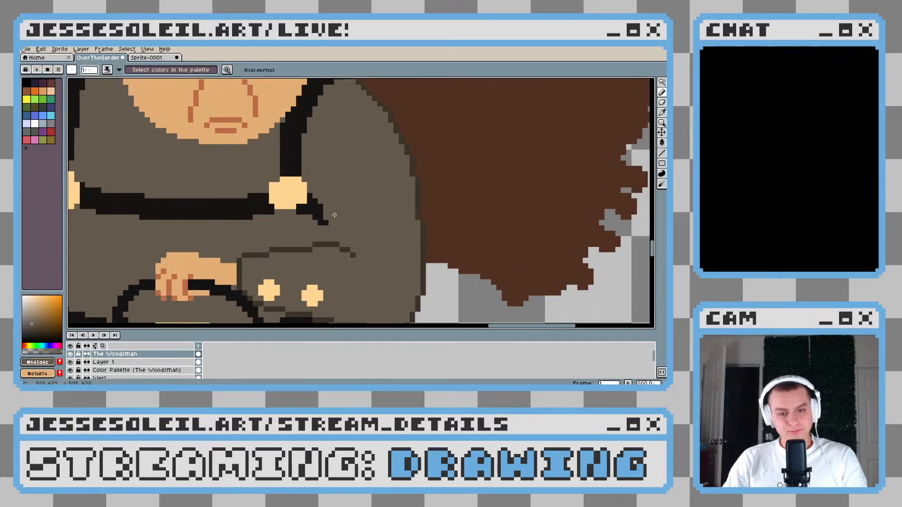
pyautogui.scroll(-3, 370, 239)
pyautogui.scroll(-1, 369, 239)
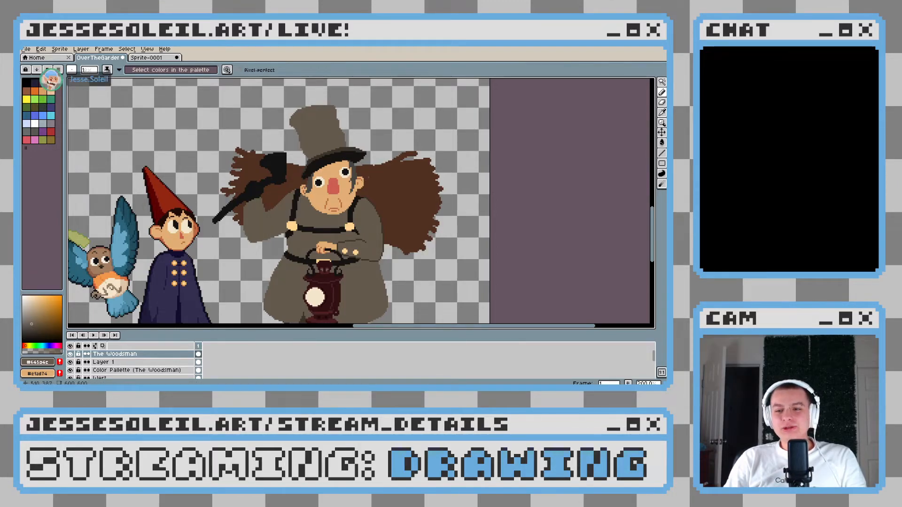
pyautogui.scroll(4, 357, 178)
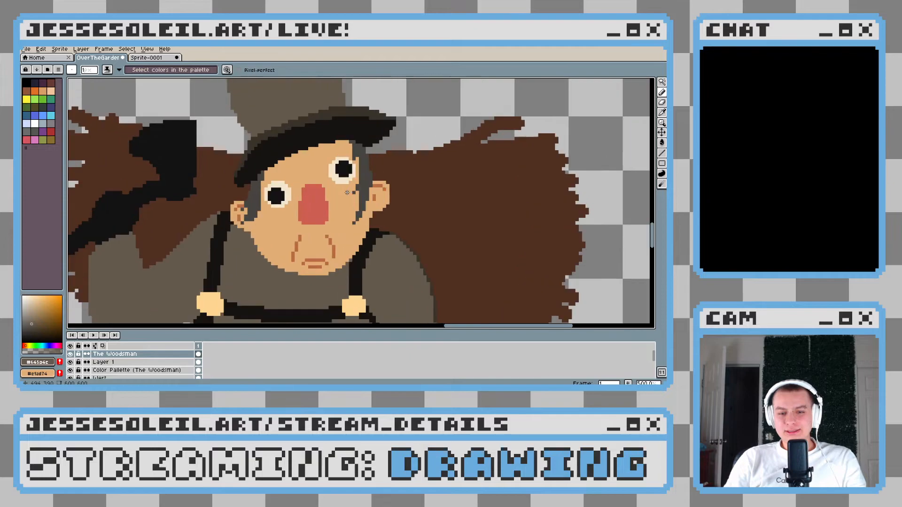
pyautogui.scroll(3, 350, 178)
pyautogui.press('w')
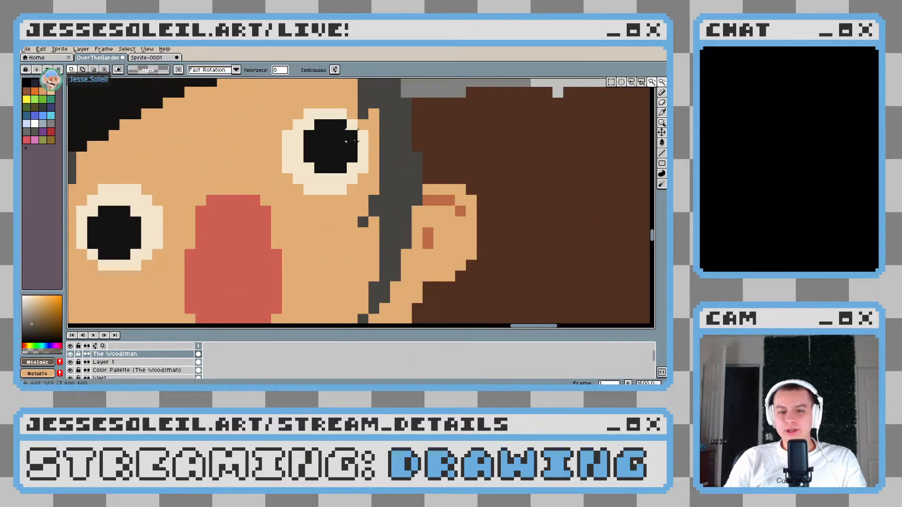
pyautogui.click(338, 161)
pyautogui.hotkey('ctrl', 'd')
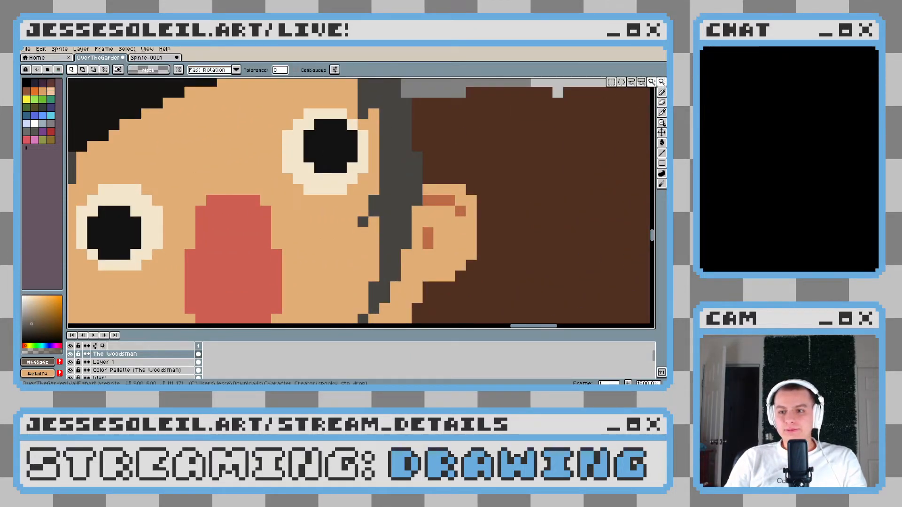
# Select the Woodsman's upper pupil and shift it one pixel down and one pixel left
pyautogui.click(611, 83)
pyautogui.moveTo(320, 125)
pyautogui.mouseDown()
pyautogui.moveTo(342, 168)
pyautogui.moveTo(341, 156)
pyautogui.moveTo(352, 158)
pyautogui.mouseUp()
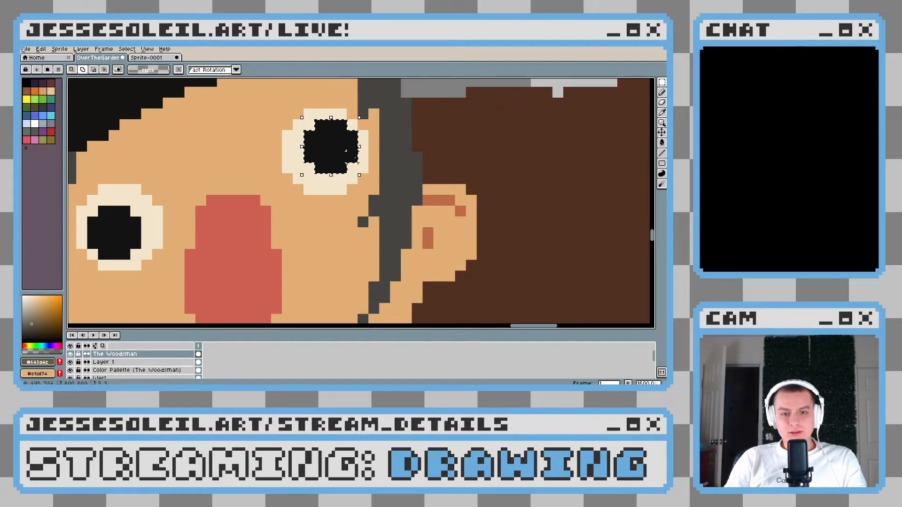
pyautogui.press('Down')
pyautogui.press('Left')
pyautogui.hotkey('ctrl', 'd')
# Fill the pixels exposed beside the shifted pupil with the cream of the eye
pyautogui.press('b')
pyautogui.keyDown('alt'); pyautogui.click(362, 155); pyautogui.keyUp('alt')
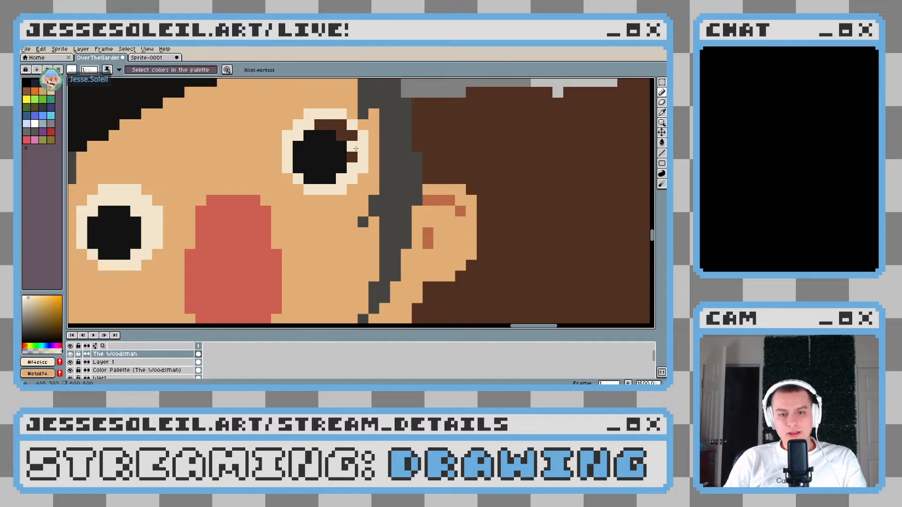
pyautogui.press('g')
pyautogui.click(352, 149)
pyautogui.scroll(-7, 383, 182)
pyautogui.scroll(-1, 394, 197)
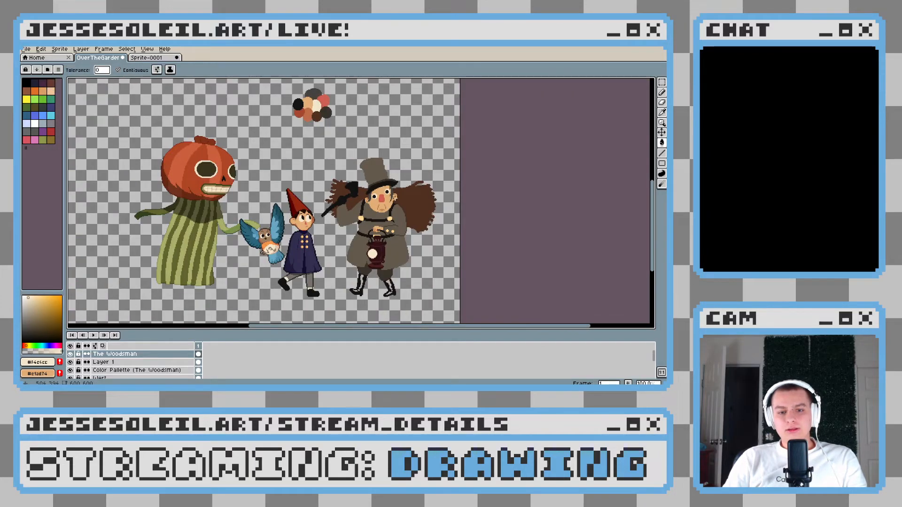
# Undo the pupil shift and its cream fill, and clear the selection
pyautogui.scroll(1, 393, 197)
pyautogui.scroll(-1, 394, 197)
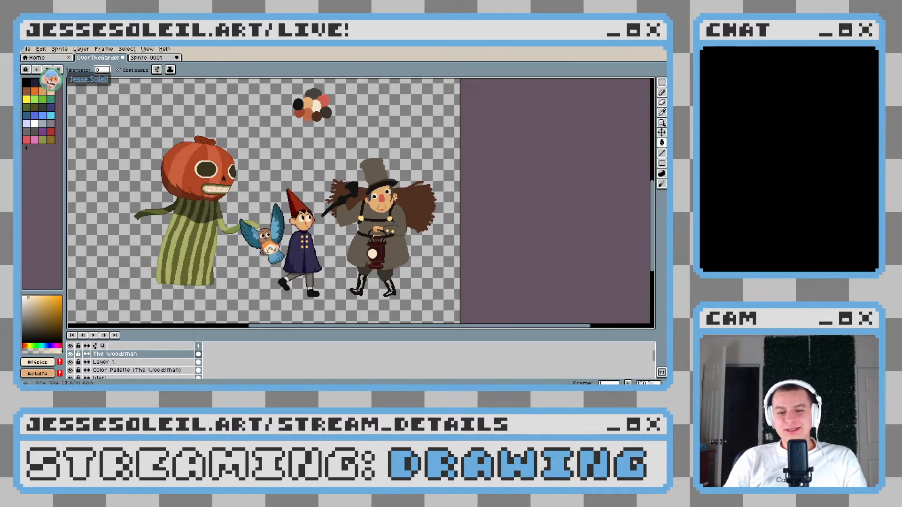
pyautogui.scroll(1, 395, 198)
pyautogui.hotkey('ctrl', 'z')
pyautogui.hotkey('ctrl', 'z')
pyautogui.hotkey('ctrl', 'z')
pyautogui.hotkey('ctrl', 'd')
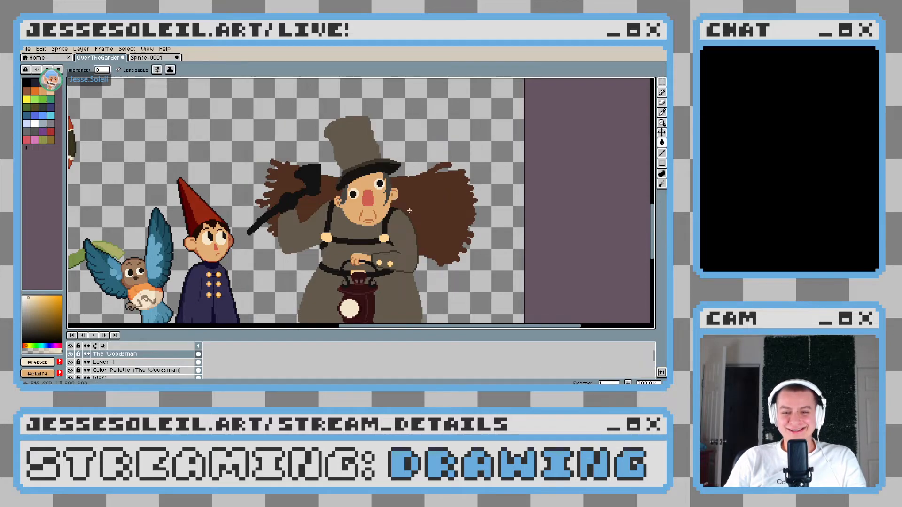
# Start a dark brown shadow line at the base of the hat crown's axe-side edge, using the brim's tone
pyautogui.moveTo(407, 241); pyautogui.dragTo(390, 227)
pyautogui.scroll(-1, 390, 227)
pyautogui.scroll(1, 390, 227)
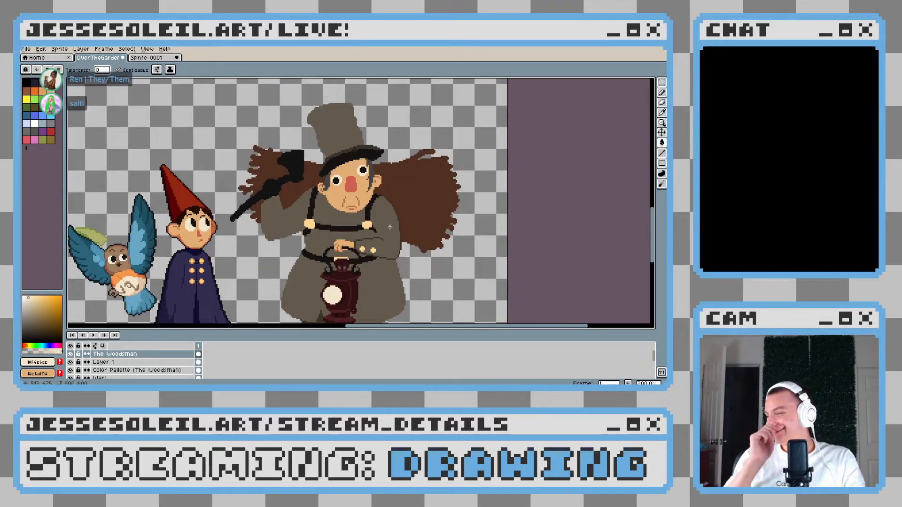
pyautogui.moveTo(390, 227); pyautogui.dragTo(375, 288)
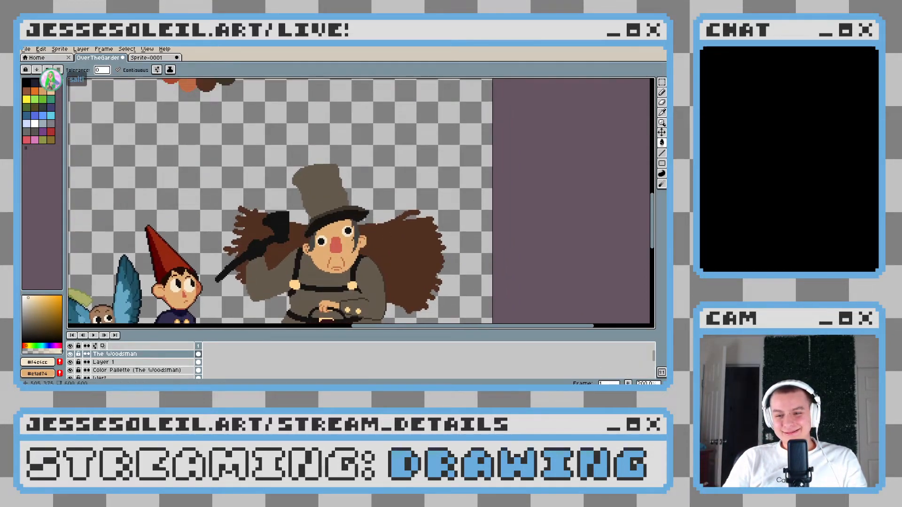
pyautogui.moveTo(337, 205); pyautogui.dragTo(345, 212)
pyautogui.scroll(4, 344, 200)
pyautogui.press('b')
pyautogui.scroll(2, 269, 214)
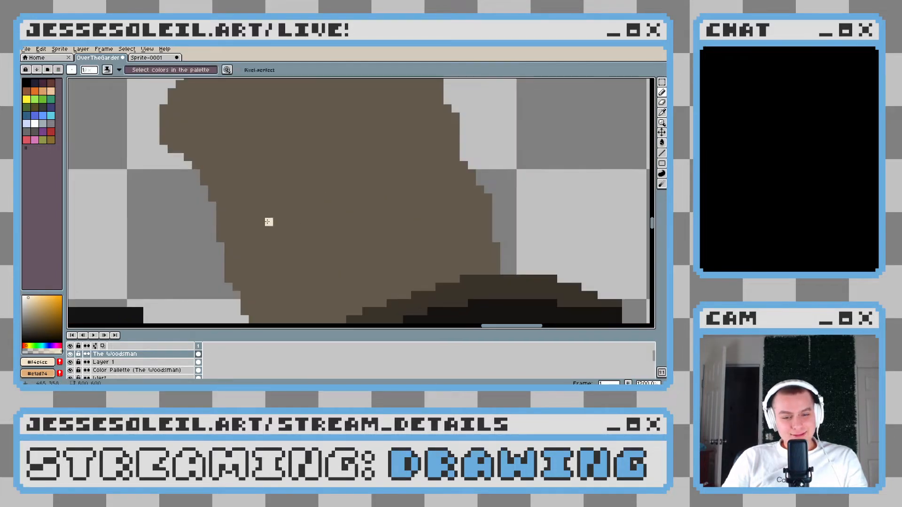
pyautogui.moveTo(268, 213); pyautogui.dragTo(269, 131)
pyautogui.scroll(-3, 272, 163)
pyautogui.scroll(4, 269, 206)
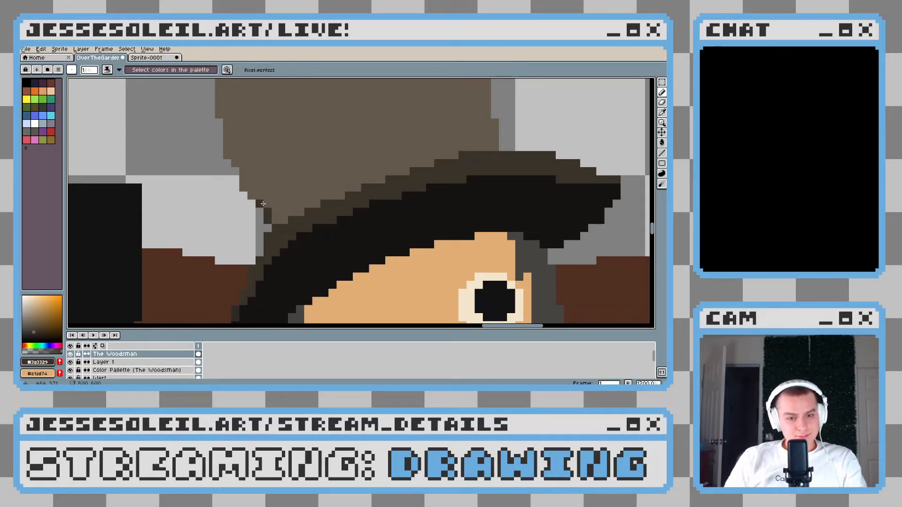
# Extend the dark brown line pixel by pixel up the crown's axe-side edge toward its flared top
pyautogui.scroll(-7, 263, 204)
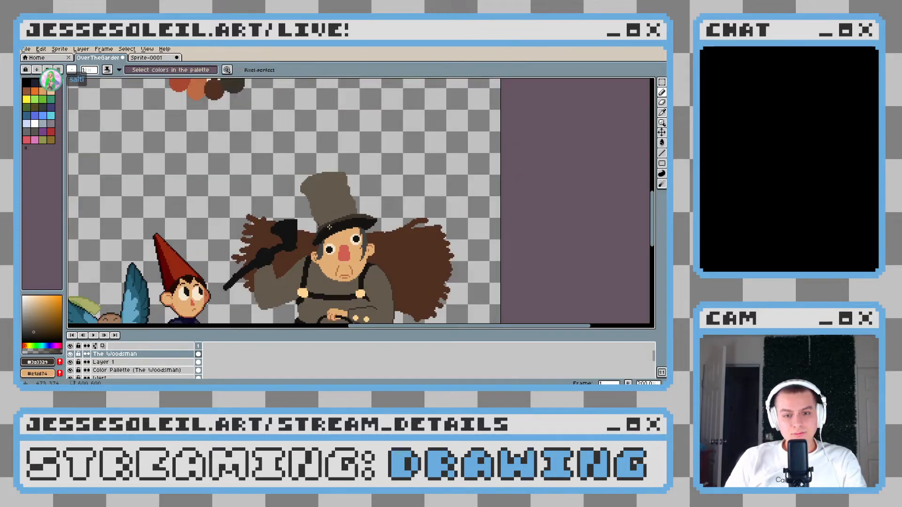
pyautogui.scroll(7, 329, 227)
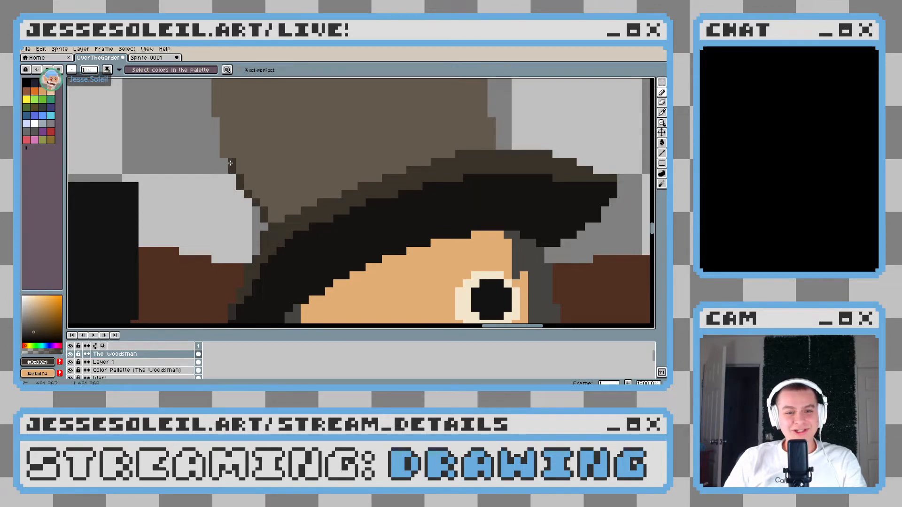
pyautogui.scroll(-3, 269, 182)
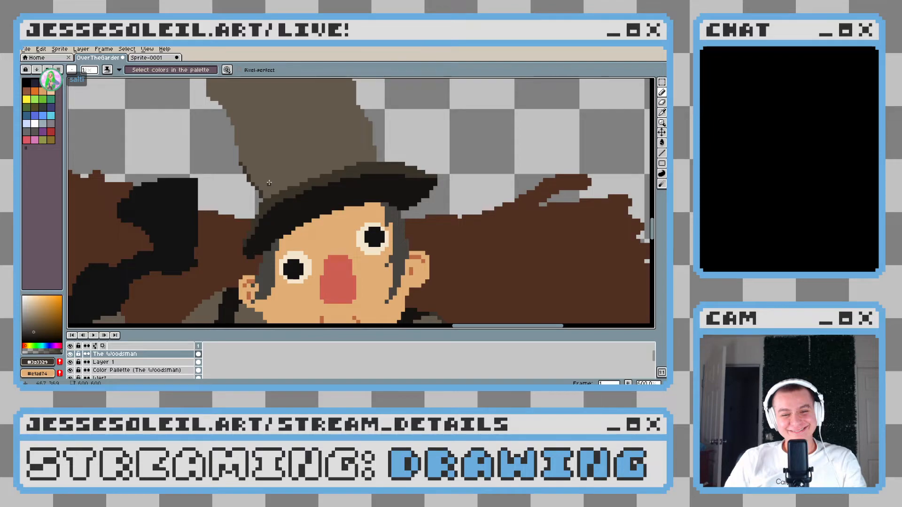
pyautogui.scroll(-4, 269, 182)
pyautogui.moveTo(246, 227)
pyautogui.mouseDown()
pyautogui.moveTo(227, 160)
pyautogui.moveTo(245, 178)
pyautogui.mouseUp()
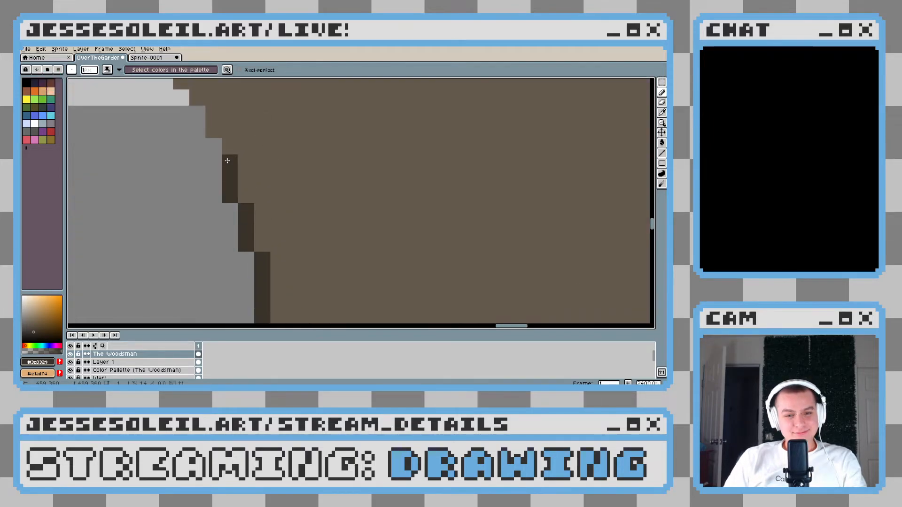
pyautogui.hotkey('ctrl', 'z')
pyautogui.click(231, 163)
pyautogui.click(229, 146)
pyautogui.click(214, 129)
pyautogui.click(213, 112)
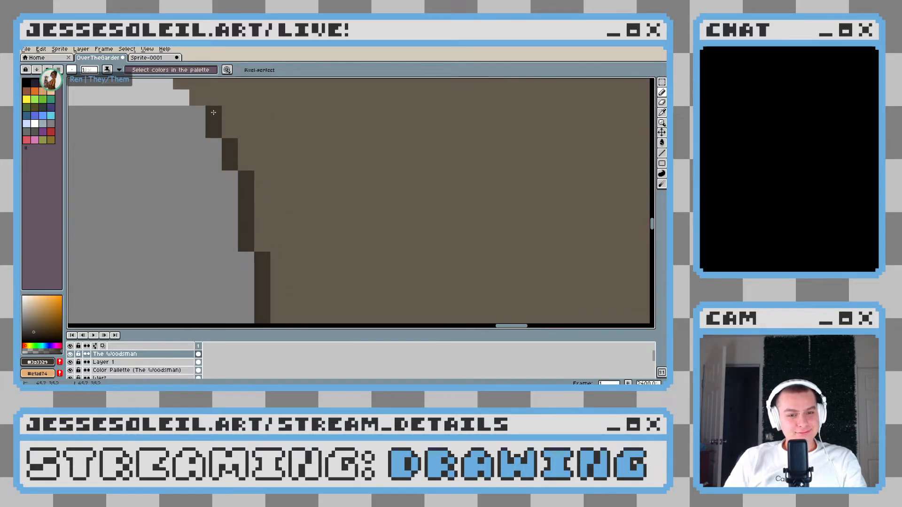
# Continue the dark brown line along the underside and up the outer edge of the hat's flared top
pyautogui.moveTo(213, 112); pyautogui.dragTo(236, 216)
pyautogui.click(189, 164)
pyautogui.click(173, 164)
pyautogui.moveTo(194, 164); pyautogui.dragTo(198, 231)
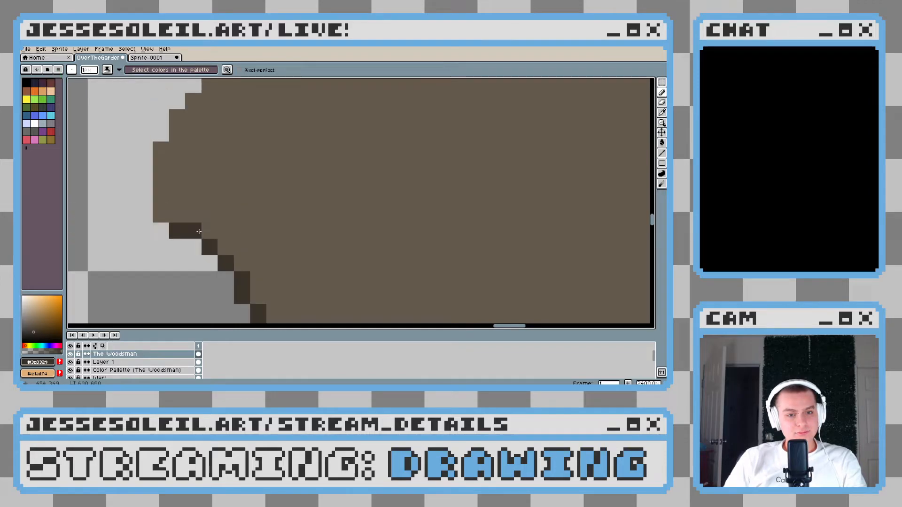
pyautogui.moveTo(158, 210); pyautogui.dragTo(159, 148)
pyautogui.scroll(-9, 244, 190)
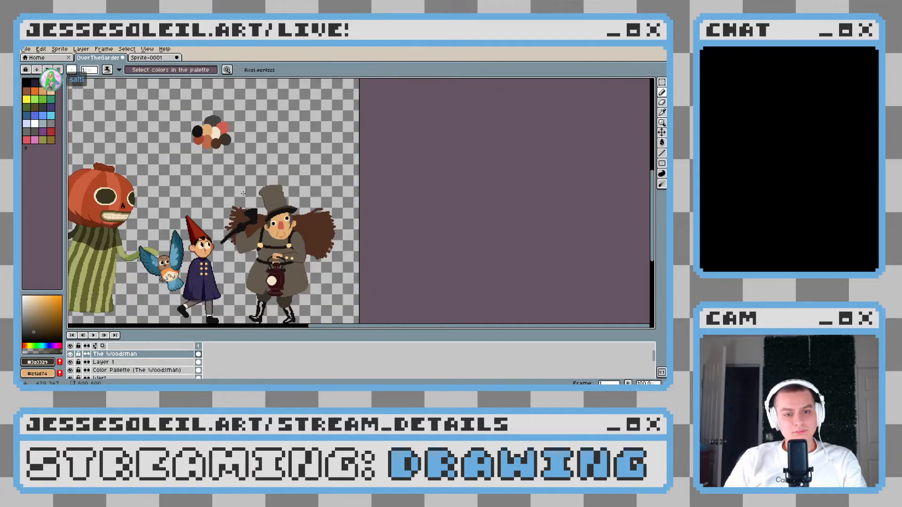
# Continue the dark brown outline pixel by pixel around the rounded upper corner of the hat's flared top
pyautogui.scroll(6, 249, 192)
pyautogui.moveTo(375, 174); pyautogui.dragTo(268, 194)
pyautogui.scroll(3, 266, 201)
pyautogui.click(253, 192)
pyautogui.click(258, 177)
pyautogui.click(275, 161)
pyautogui.click(294, 144)
pyautogui.click(306, 127)
pyautogui.moveTo(323, 150); pyautogui.dragTo(202, 223)
pyautogui.click(204, 184)
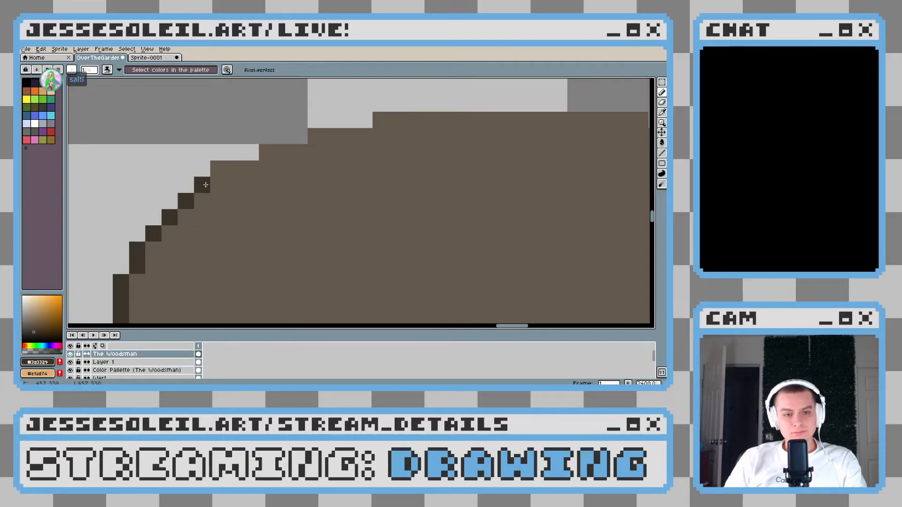
# Extend the dark brown outline along the stepped slope and flat top edge of the hat to its far corner
pyautogui.moveTo(219, 168); pyautogui.dragTo(249, 168)
pyautogui.click(300, 152)
pyautogui.click(288, 155)
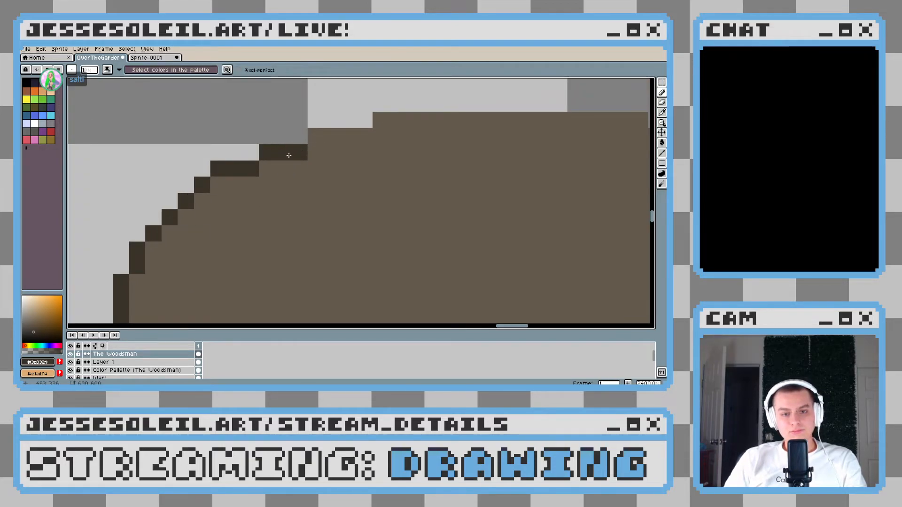
pyautogui.moveTo(316, 136)
pyautogui.mouseDown()
pyautogui.moveTo(365, 135)
pyautogui.moveTo(193, 143)
pyautogui.mouseUp()
pyautogui.click(381, 122)
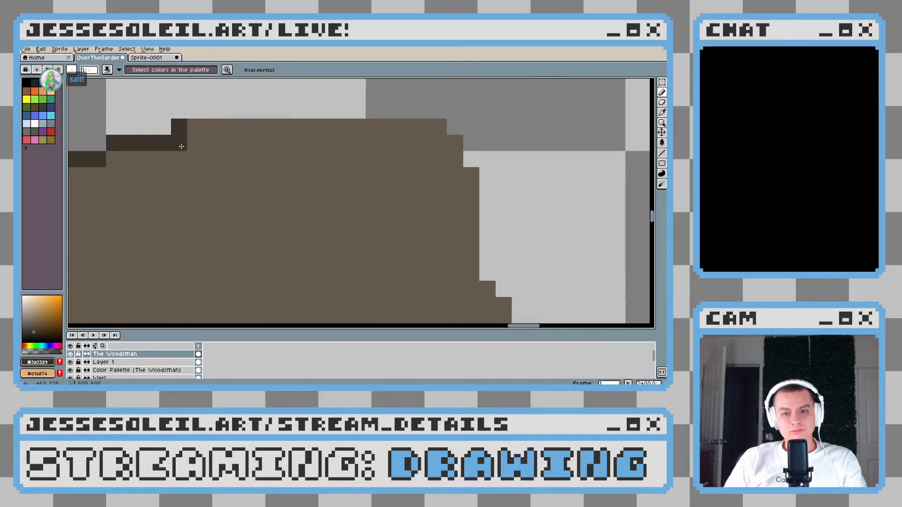
pyautogui.keyDown('shift'); pyautogui.click(443, 125); pyautogui.keyUp('shift')
# Carry the dark brown outline from the hat's far top corner down the crown's far edge to the brim
pyautogui.scroll(-3, 443, 125)
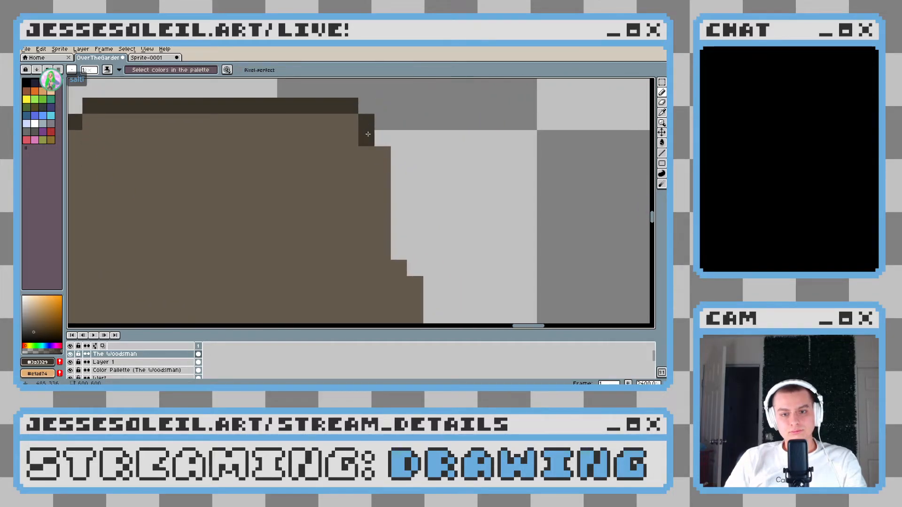
pyautogui.scroll(-2, 434, 186)
pyautogui.scroll(-1, 434, 187)
pyautogui.scroll(3, 418, 170)
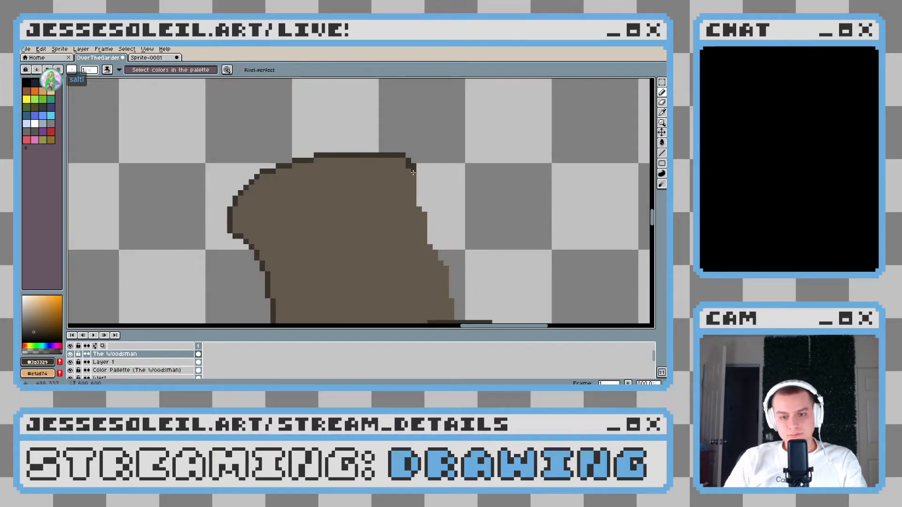
pyautogui.moveTo(413, 173)
pyautogui.mouseDown()
pyautogui.moveTo(427, 240)
pyautogui.moveTo(432, 227)
pyautogui.moveTo(387, 199)
pyautogui.moveTo(357, 202)
pyautogui.mouseUp()
pyautogui.hotkey('ctrl', 'z')
pyautogui.rightClick(424, 215)
pyautogui.scroll(3, 363, 205)
pyautogui.click(390, 254)
pyautogui.moveTo(390, 254); pyautogui.dragTo(320, 157)
pyautogui.keyDown('shift'); pyautogui.click(319, 238); pyautogui.keyUp('shift')
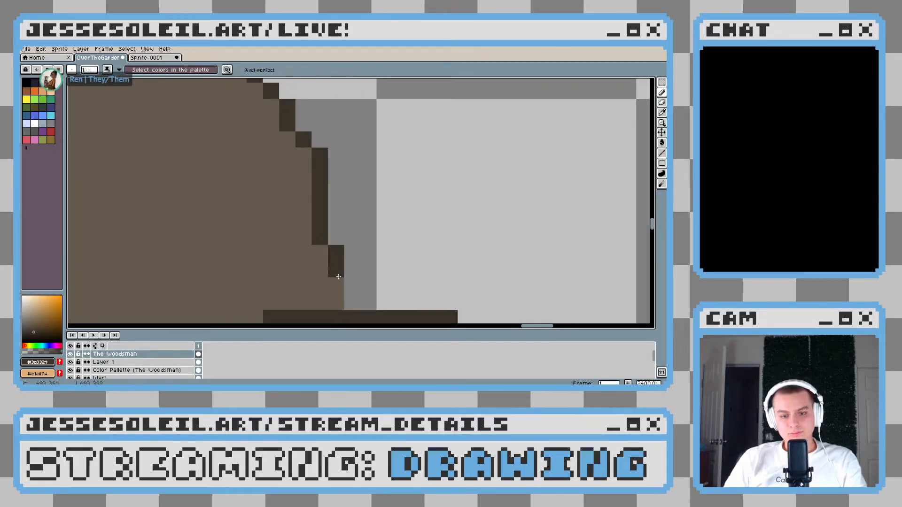
pyautogui.moveTo(338, 274); pyautogui.dragTo(339, 303)
pyautogui.scroll(-9, 370, 273)
pyautogui.scroll(5, 371, 274)
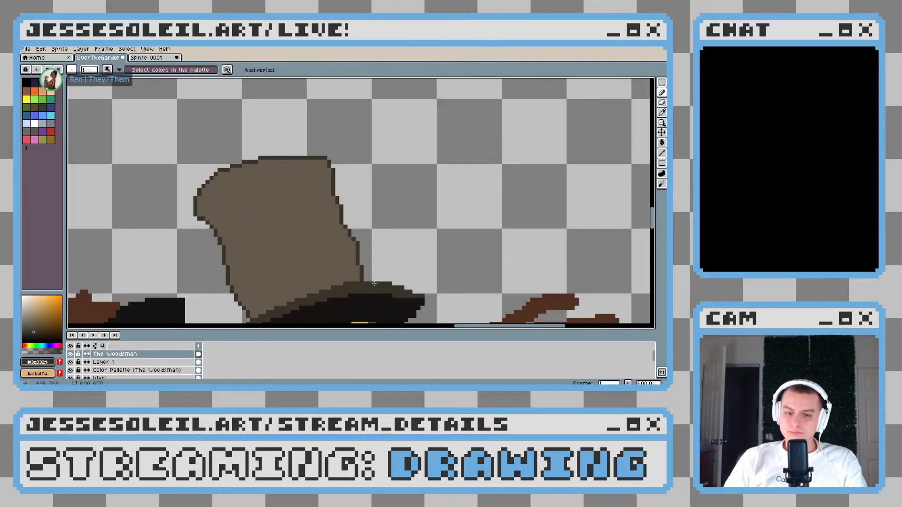
# Draw a short dark brown crease angling inward from the crown's axe-side edge, just below the flared top
pyautogui.scroll(2, 361, 253)
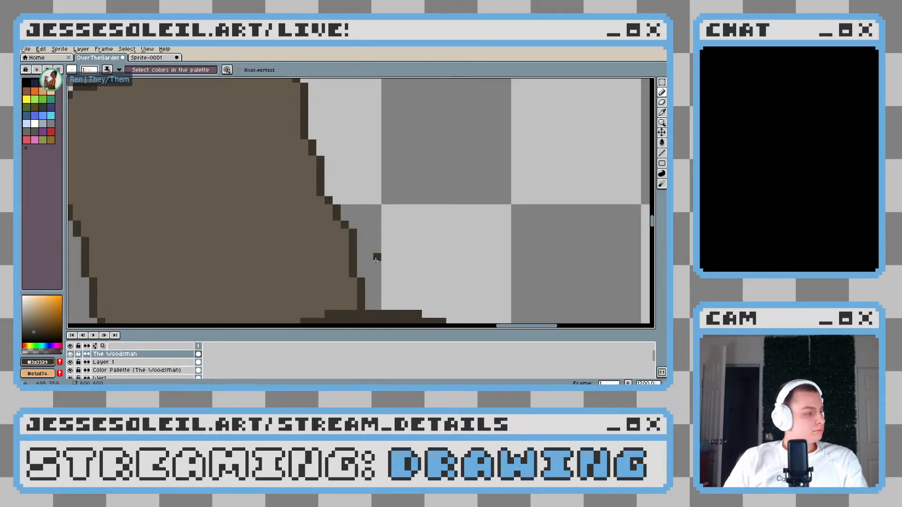
pyautogui.scroll(-2, 332, 235)
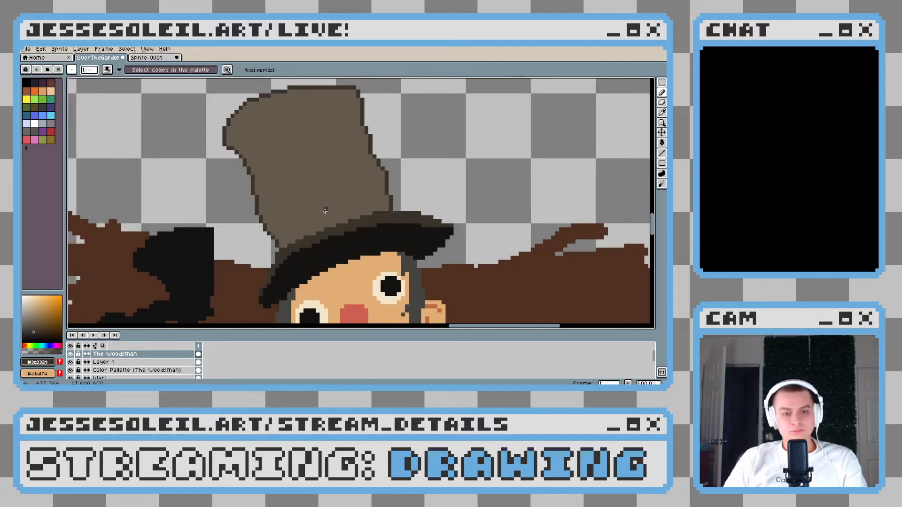
pyautogui.scroll(-3, 325, 211)
pyautogui.scroll(7, 282, 197)
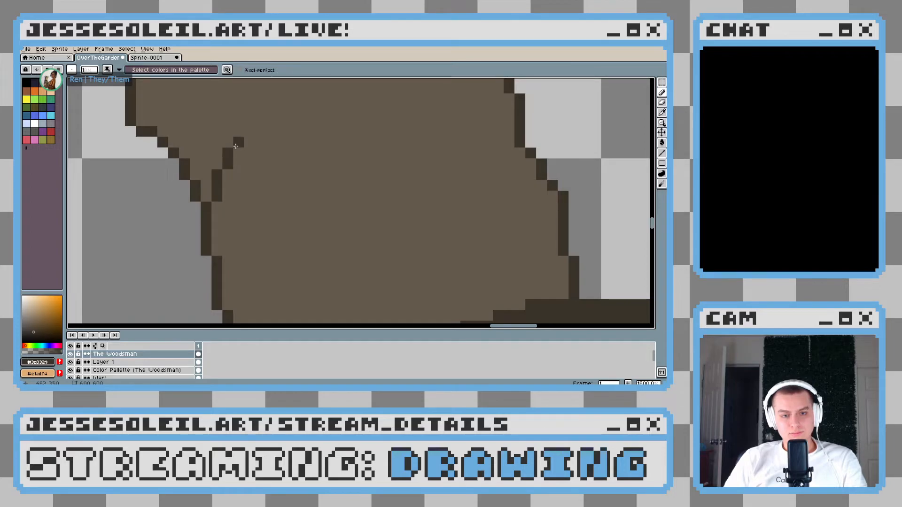
pyautogui.scroll(-7, 236, 146)
pyautogui.scroll(4, 270, 210)
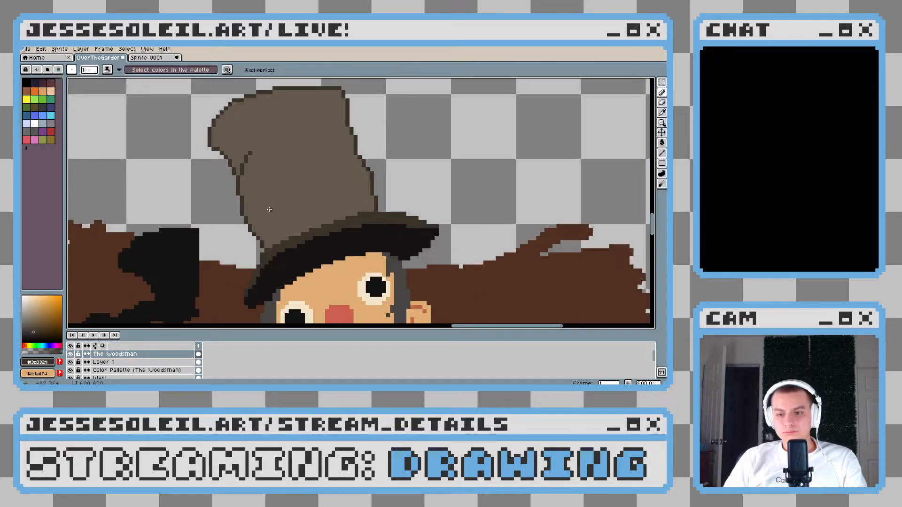
# Add a small dark brown fold mark inside the crown's axe-side edge, below the first crease
pyautogui.scroll(4, 270, 210)
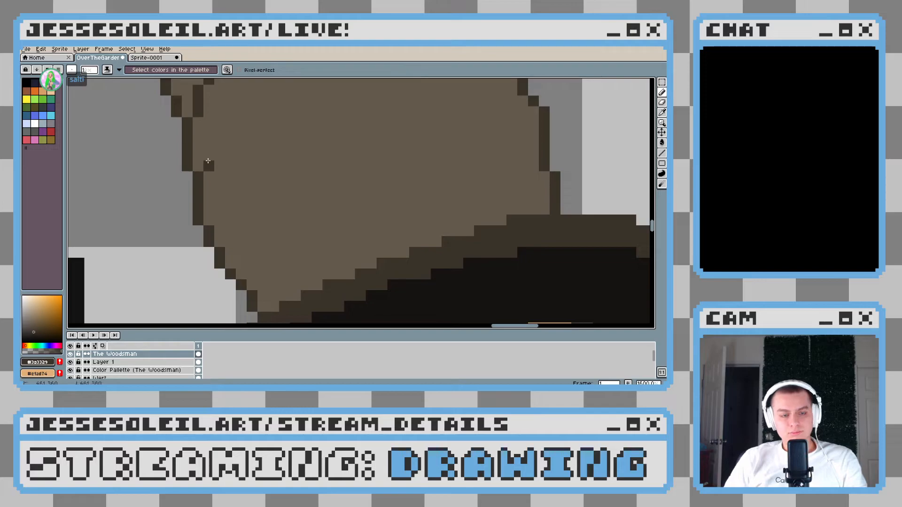
pyautogui.scroll(-5, 209, 160)
pyautogui.scroll(2, 284, 197)
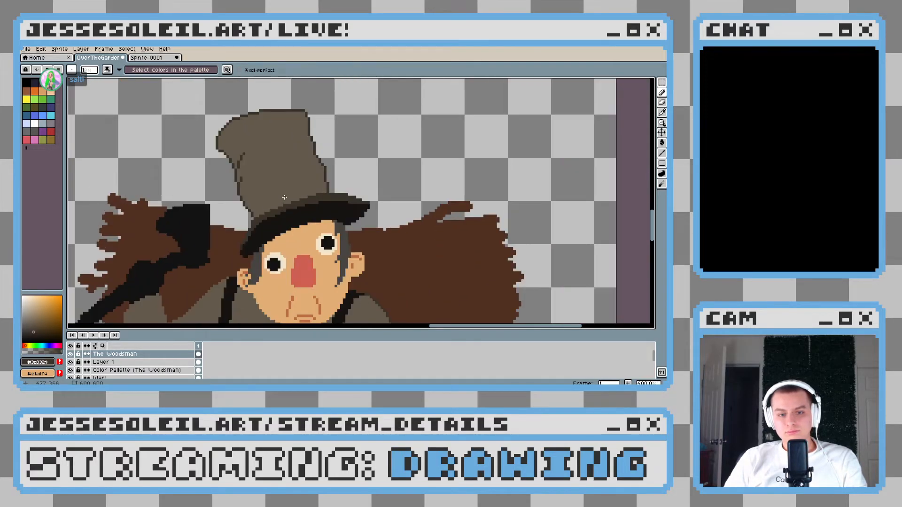
pyautogui.scroll(5, 223, 164)
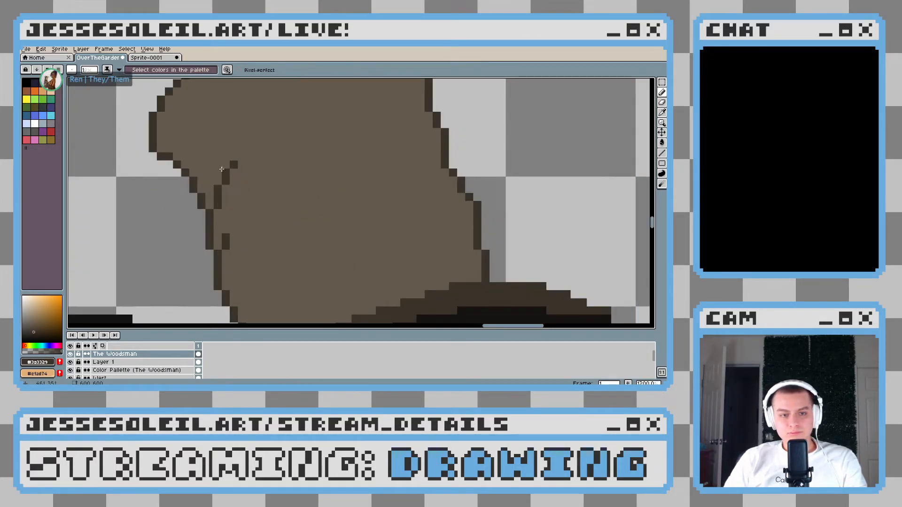
# Bend the upper crease's tip back toward the flared edge and clean up stray pixels with the hat's base colour
pyautogui.moveTo(219, 163); pyautogui.dragTo(209, 151)
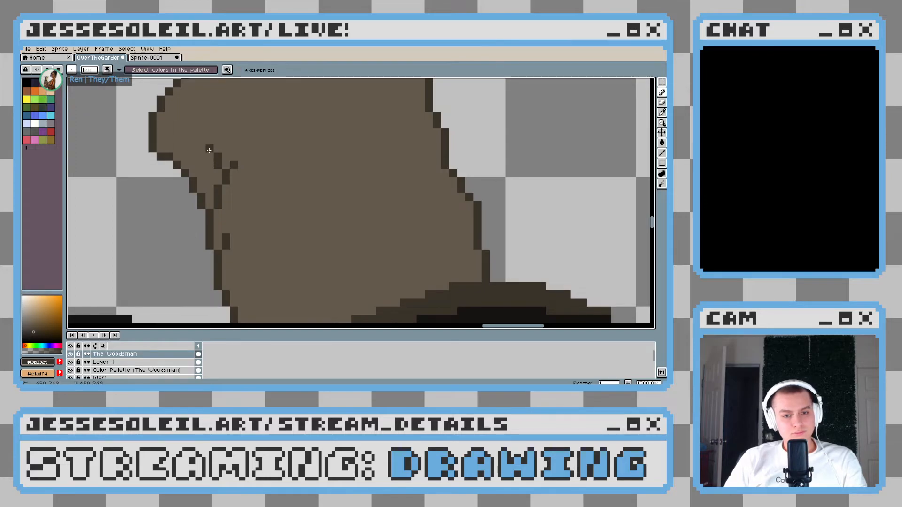
pyautogui.keyDown('alt'); pyautogui.click(236, 173); pyautogui.keyUp('alt')
pyautogui.click(233, 165)
pyautogui.click(218, 165)
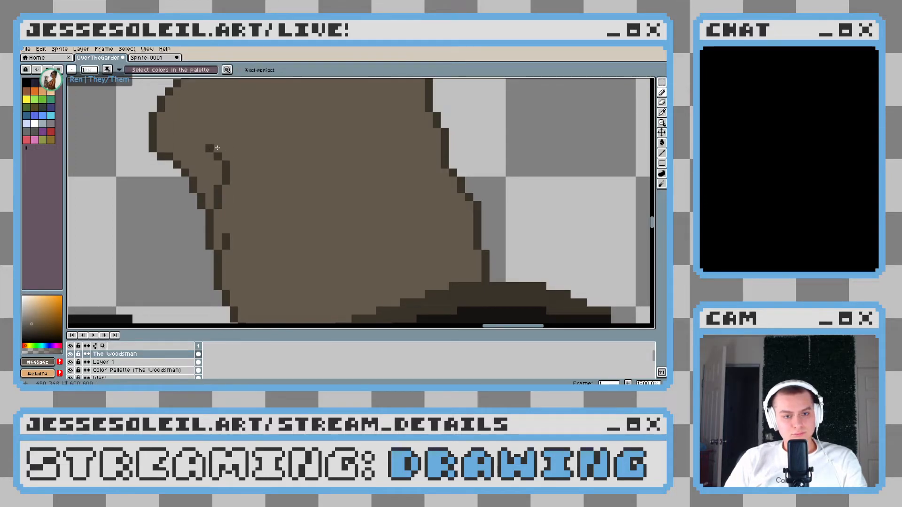
pyautogui.click(209, 148)
pyautogui.scroll(-6, 294, 185)
pyautogui.scroll(6, 294, 185)
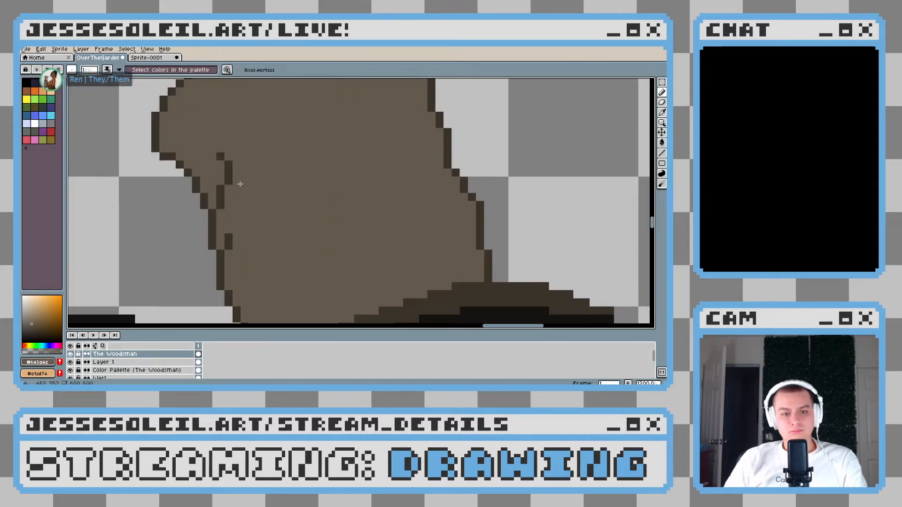
# Lengthen the upper crease and refine its curve into the crown, using the dark brown and the hat's base colour
pyautogui.keyDown('alt'); pyautogui.click(227, 182); pyautogui.keyUp('alt')
pyautogui.moveTo(227, 188); pyautogui.dragTo(212, 148)
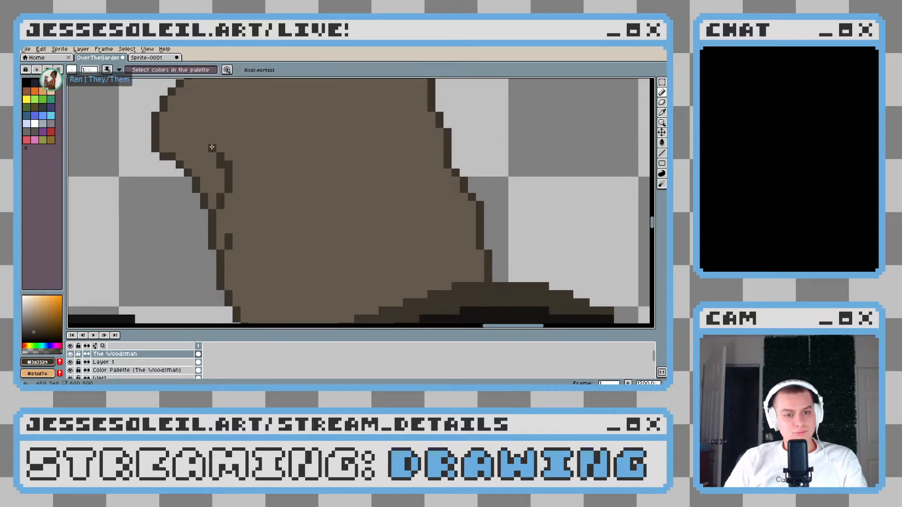
pyautogui.keyDown('alt'); pyautogui.click(239, 157); pyautogui.keyUp('alt')
pyautogui.scroll(-7, 280, 194)
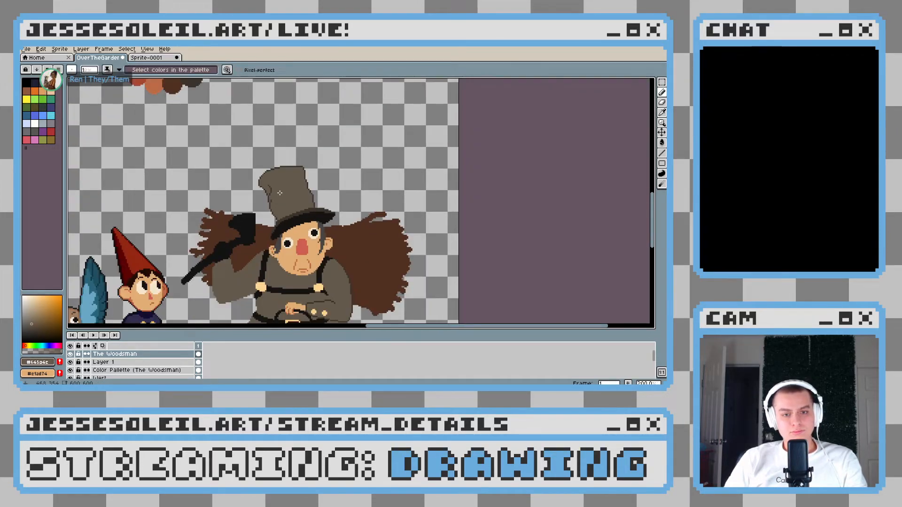
pyautogui.scroll(1, 281, 193)
pyautogui.scroll(6, 280, 194)
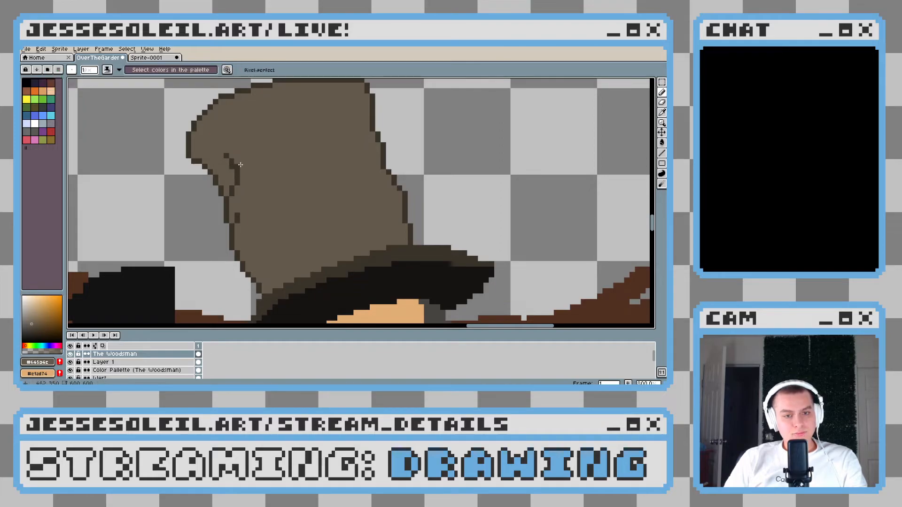
pyautogui.scroll(-5, 291, 184)
pyautogui.scroll(-1, 292, 185)
pyautogui.scroll(4, 277, 181)
pyautogui.keyDown('alt'); pyautogui.click(248, 161); pyautogui.keyUp('alt')
# Draw a short dark brown diagonal crease inward from the crown's far edge, just above the brim
pyautogui.scroll(-5, 256, 169)
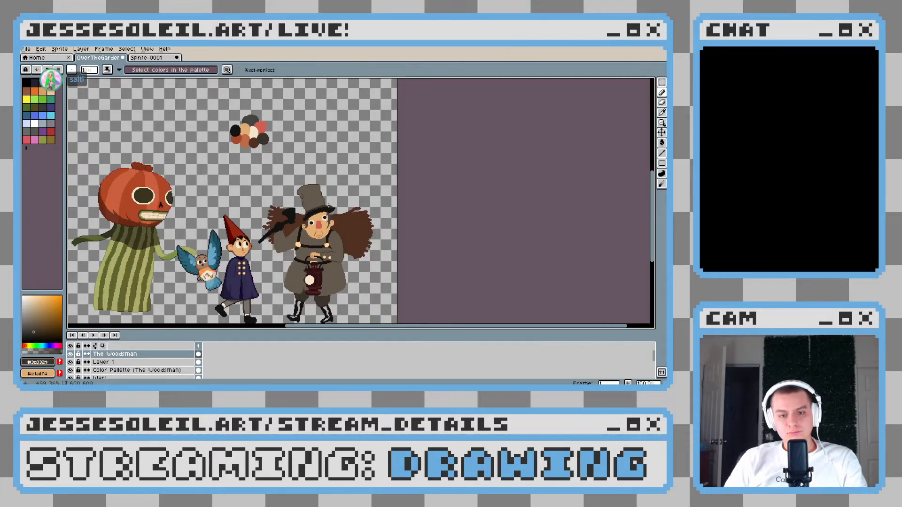
pyautogui.scroll(7, 329, 205)
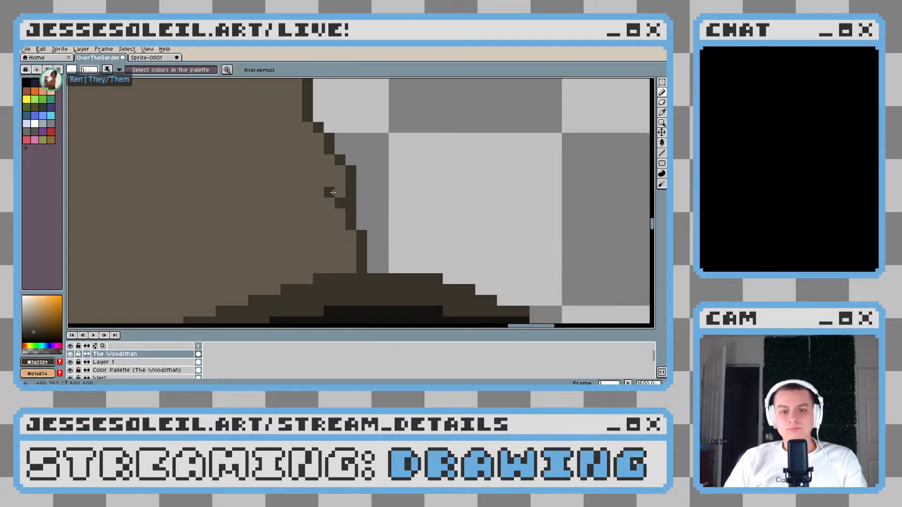
pyautogui.click(317, 182)
pyautogui.scroll(-5, 317, 182)
pyautogui.scroll(5, 317, 182)
pyautogui.scroll(-5, 371, 235)
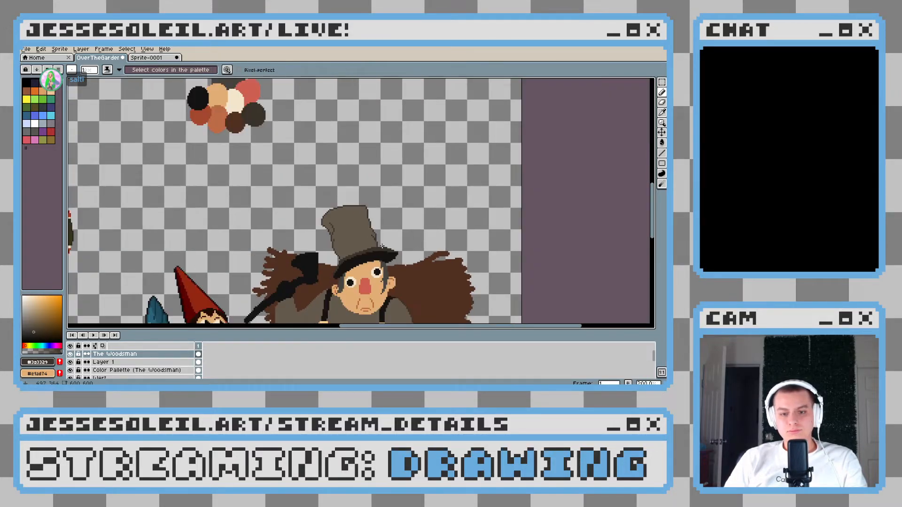
# Reshape the crown's far outline so it bulges one pixel outward above the small crease
pyautogui.scroll(4, 356, 205)
pyautogui.scroll(-5, 356, 204)
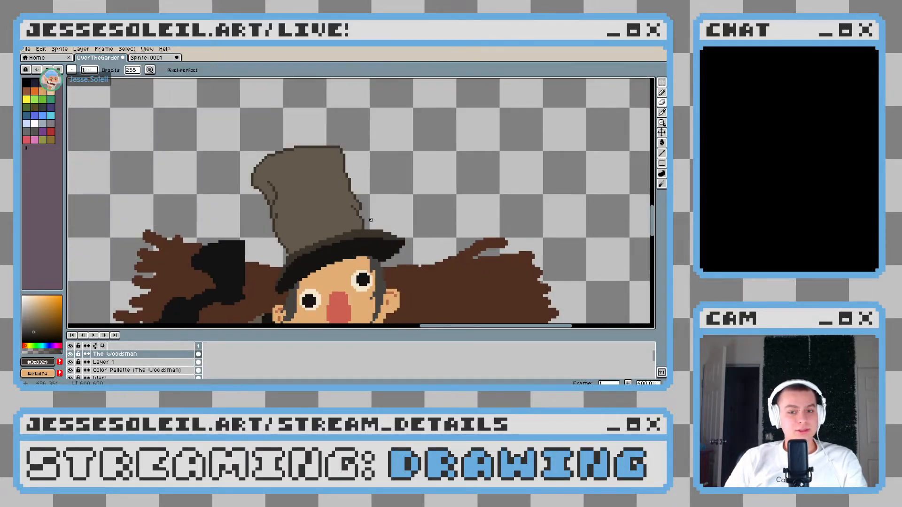
pyautogui.scroll(3, 370, 220)
pyautogui.scroll(5, 358, 192)
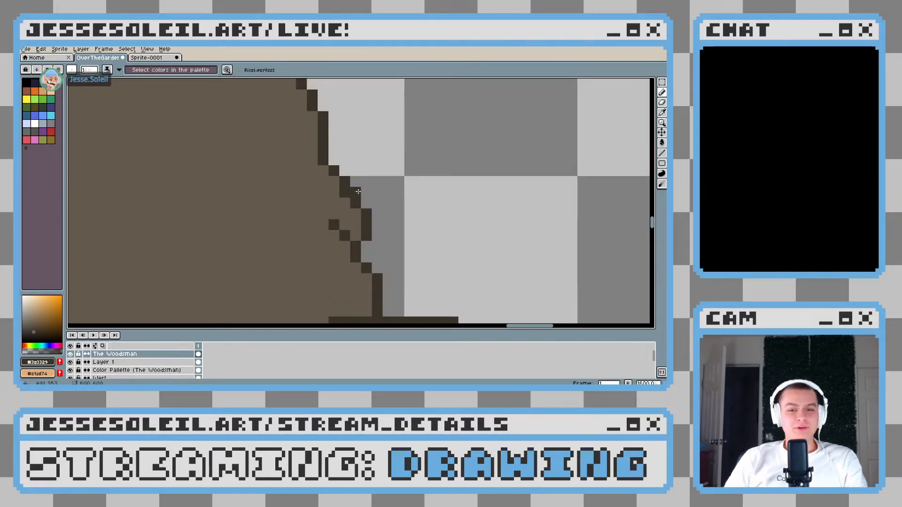
pyautogui.keyDown('alt'); pyautogui.click(319, 168); pyautogui.keyUp('alt')
pyautogui.scroll(-6, 362, 203)
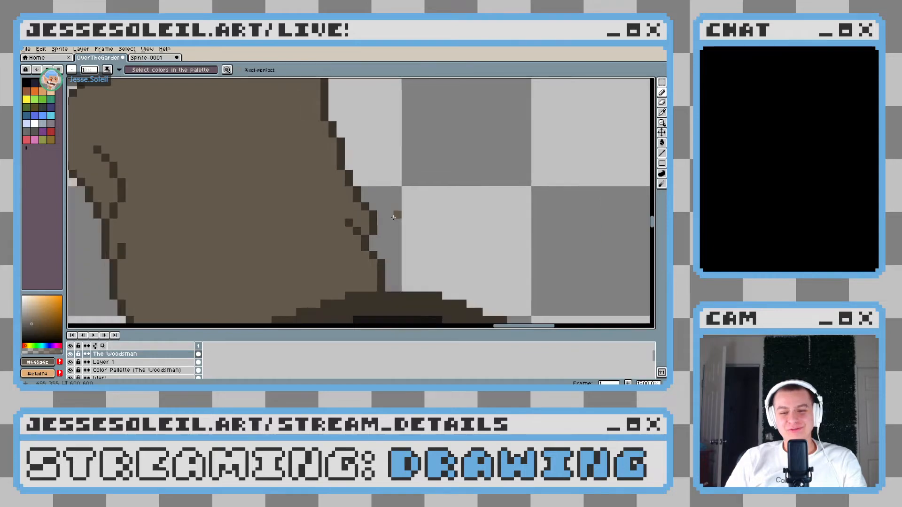
pyautogui.scroll(5, 394, 221)
pyautogui.scroll(1, 369, 206)
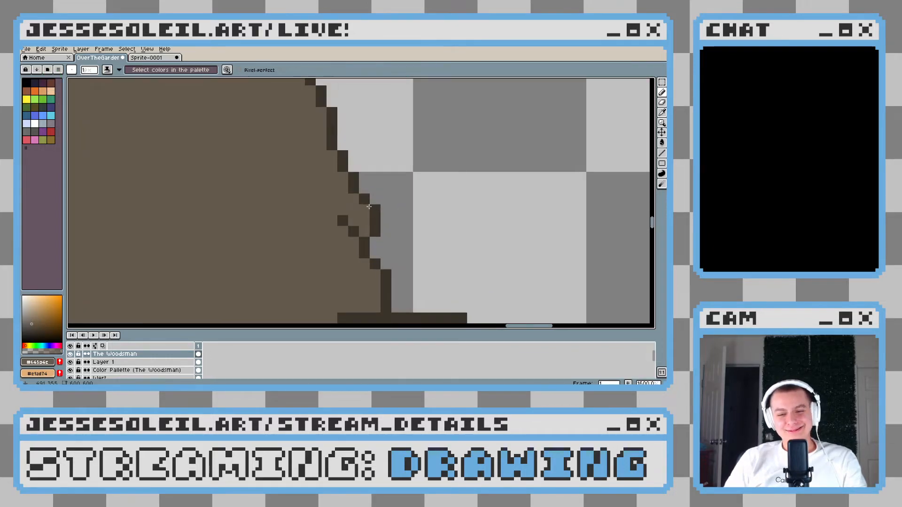
# Smooth the stepped dark brown outline leading into the bulge on the crown's far edge, correcting individual pixels
pyautogui.scroll(-3, 383, 222)
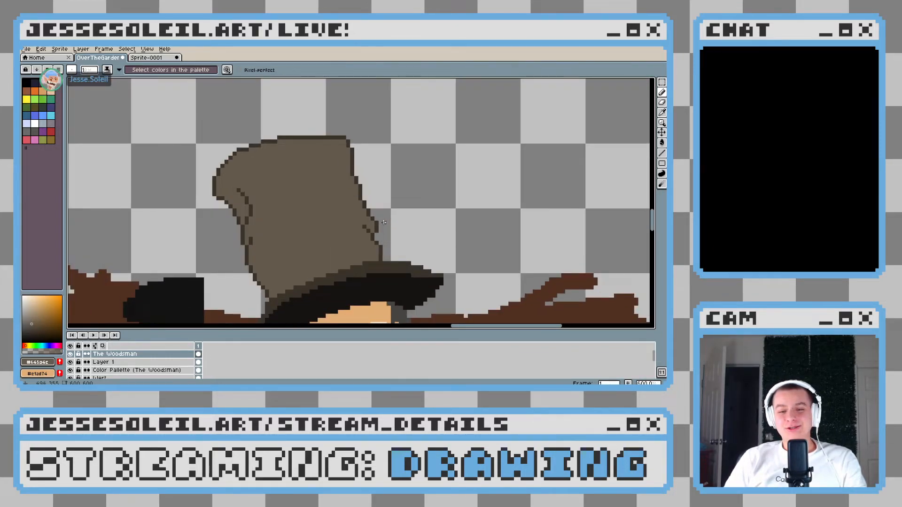
pyautogui.scroll(3, 384, 222)
pyautogui.keyDown('alt'); pyautogui.click(343, 180); pyautogui.keyUp('alt')
pyautogui.click(345, 168)
pyautogui.keyDown('alt'); pyautogui.click(330, 178); pyautogui.keyUp('alt')
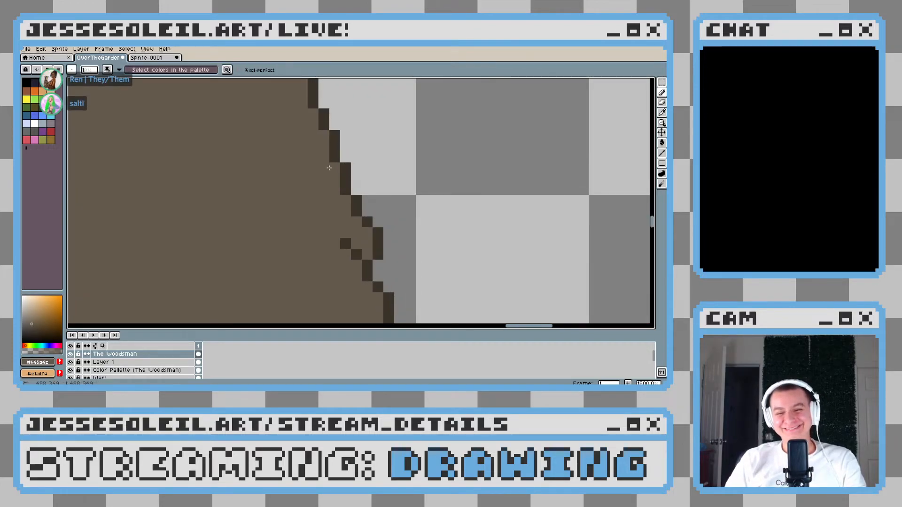
pyautogui.keyDown('alt'); pyautogui.click(360, 200); pyautogui.keyUp('alt')
pyautogui.click(356, 189)
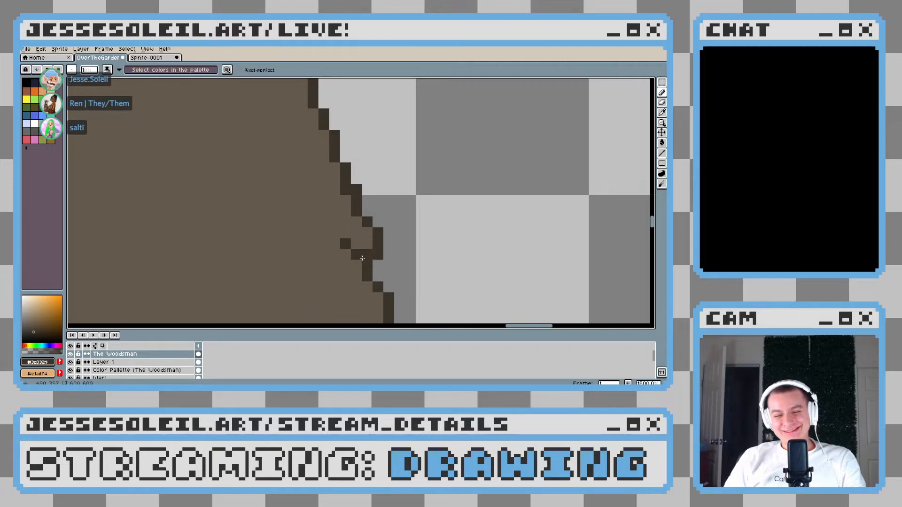
pyautogui.click(367, 211)
pyautogui.keyDown('alt'); pyautogui.click(348, 212); pyautogui.keyUp('alt')
pyautogui.click(356, 211)
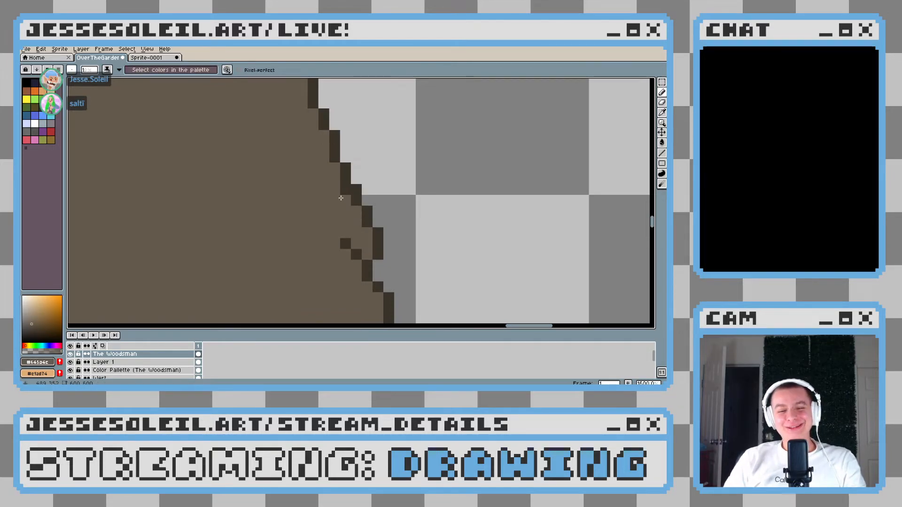
# Examine the hat's outline and both creases up close and against the whole figure
pyautogui.scroll(-6, 388, 231)
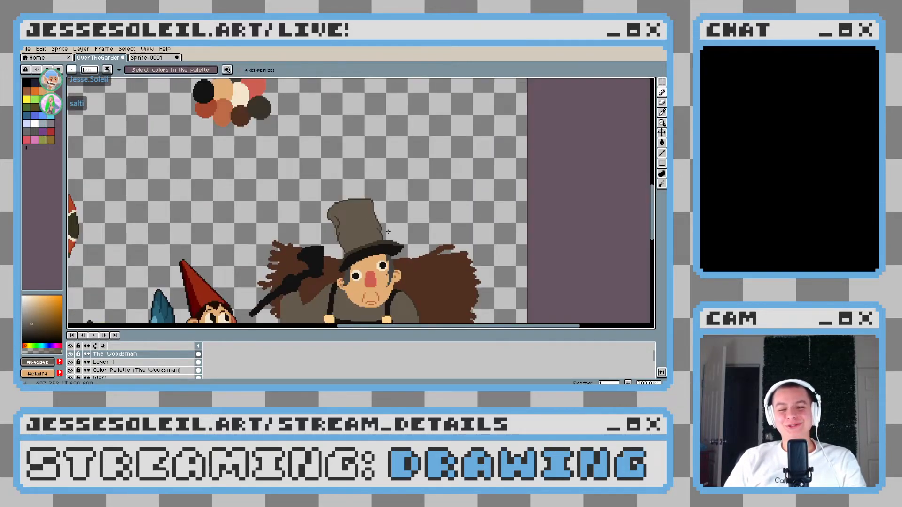
pyautogui.scroll(4, 388, 231)
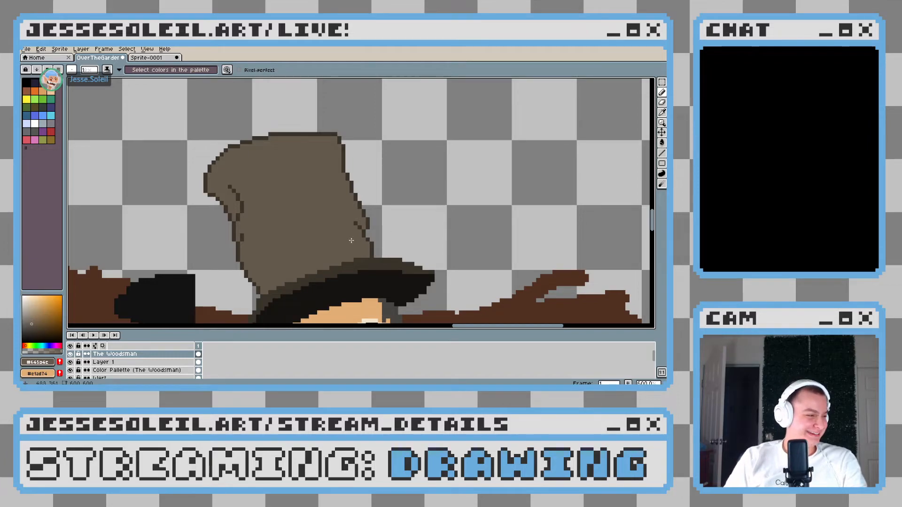
pyautogui.scroll(1, 397, 244)
pyautogui.scroll(-3, 398, 250)
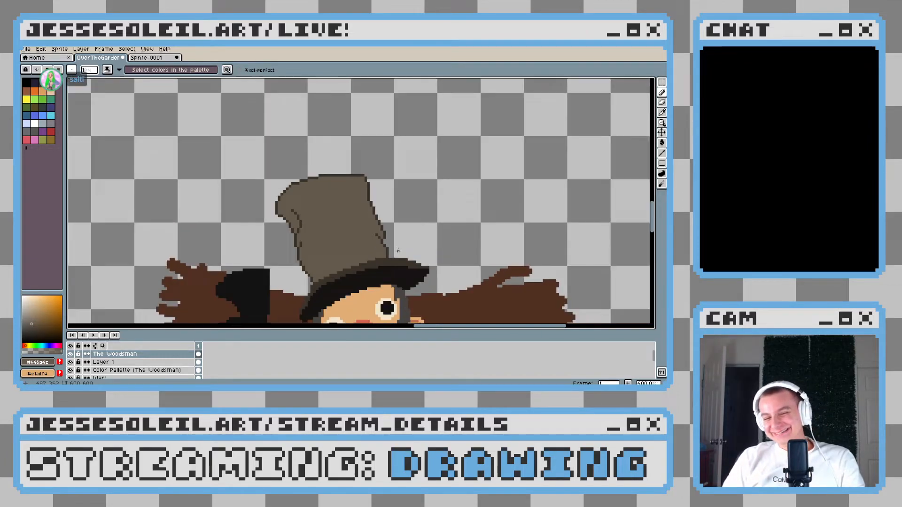
pyautogui.scroll(5, 398, 250)
pyautogui.scroll(-1, 328, 204)
pyautogui.scroll(-2, 346, 219)
pyautogui.scroll(2, 352, 221)
pyautogui.scroll(-3, 357, 189)
pyautogui.scroll(3, 360, 202)
pyautogui.scroll(-3, 362, 214)
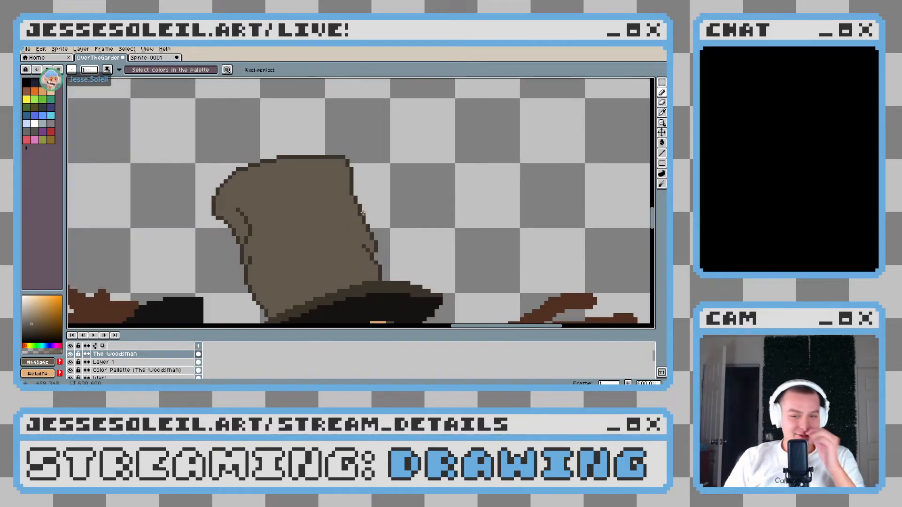
# Compare the outlined hat and its creases up close with the other characters at full view
pyautogui.scroll(-3, 327, 215)
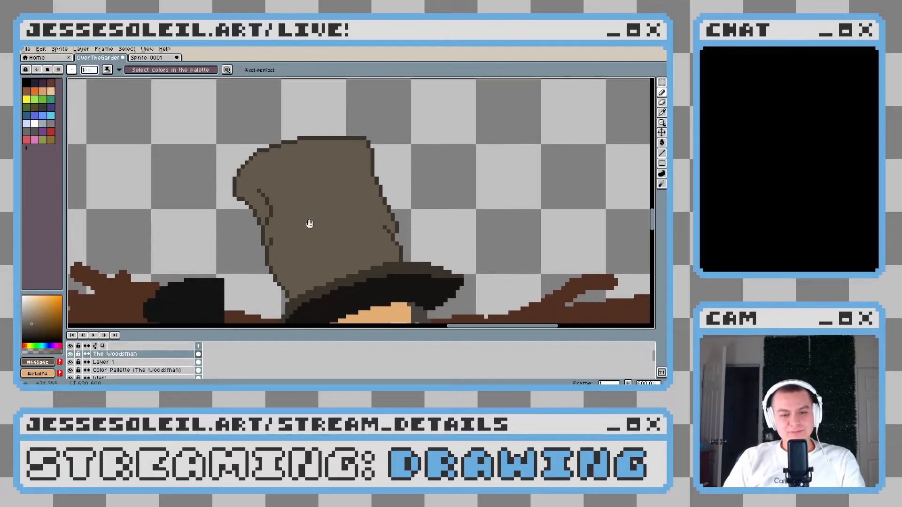
pyautogui.scroll(2, 315, 214)
pyautogui.scroll(4, 315, 213)
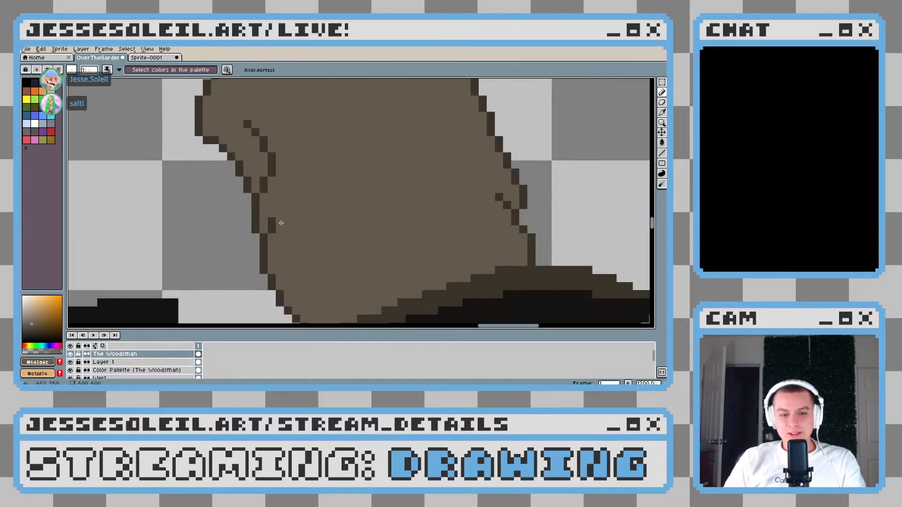
pyautogui.scroll(-3, 310, 245)
pyautogui.scroll(1, 269, 227)
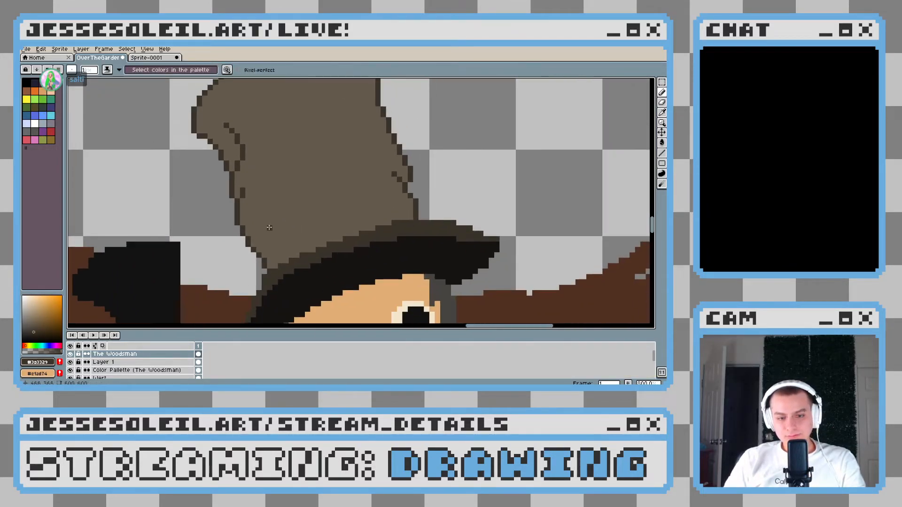
pyautogui.scroll(-4, 252, 232)
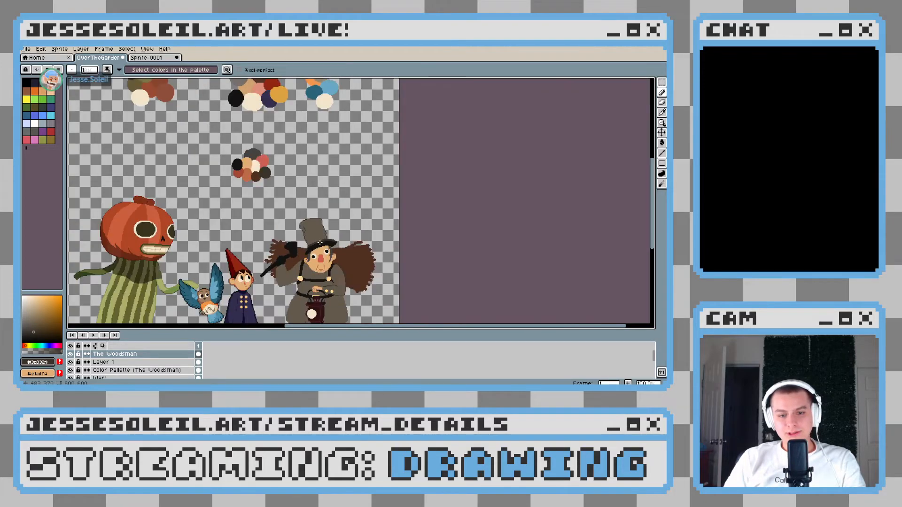
pyautogui.scroll(2, 321, 241)
pyautogui.hotkey('ctrl', 'z')
pyautogui.scroll(2, 322, 238)
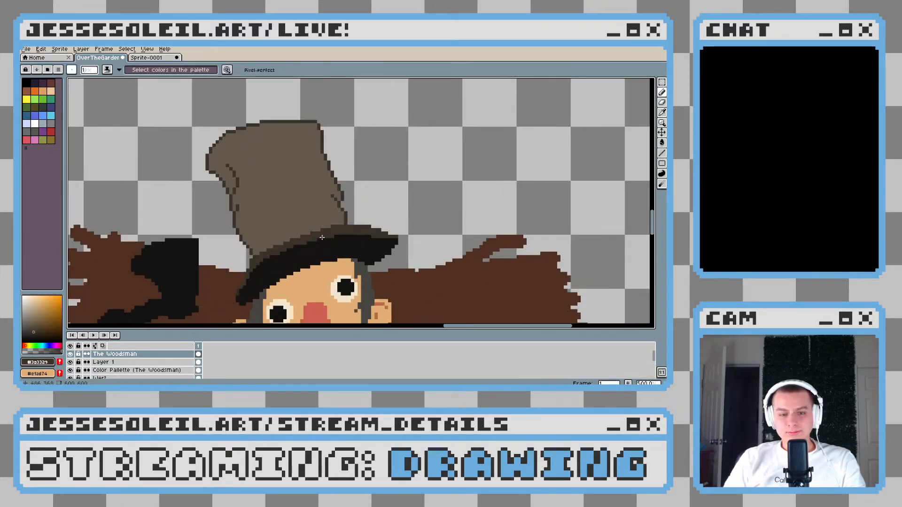
# Select the crown's light brown fill with the Magic Wand and paint a dark brown shadow band down its far edge
pyautogui.click(662, 82)
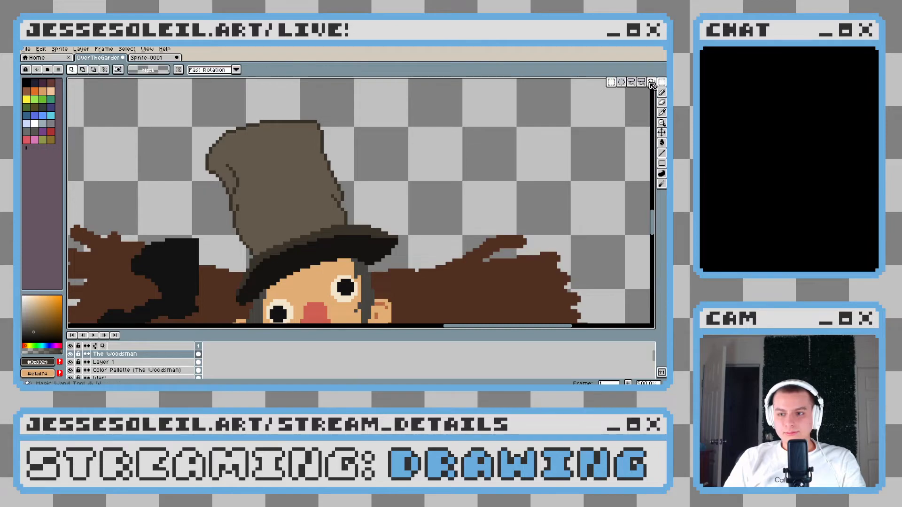
pyautogui.click(651, 83)
pyautogui.click(298, 166)
pyautogui.click(662, 93)
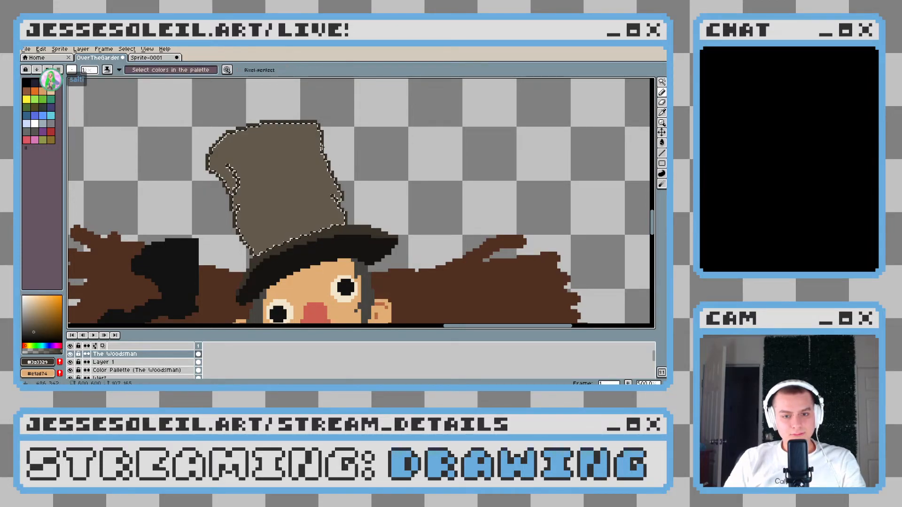
pyautogui.scroll(3, 322, 148)
pyautogui.keyDown('ctrl'); pyautogui.scroll(3, 315, 153); pyautogui.keyUp('ctrl')
pyautogui.scroll(-1, 309, 156)
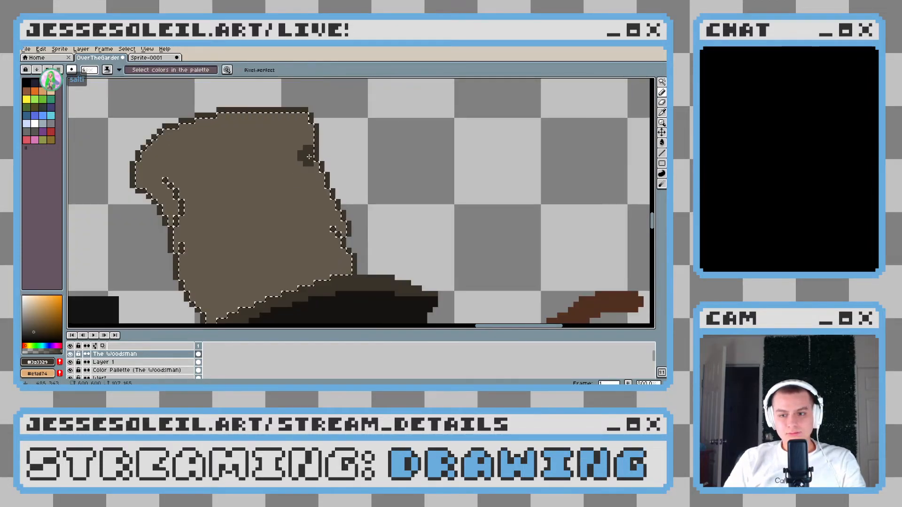
pyautogui.scroll(-2, 309, 157)
pyautogui.scroll(1, 285, 117)
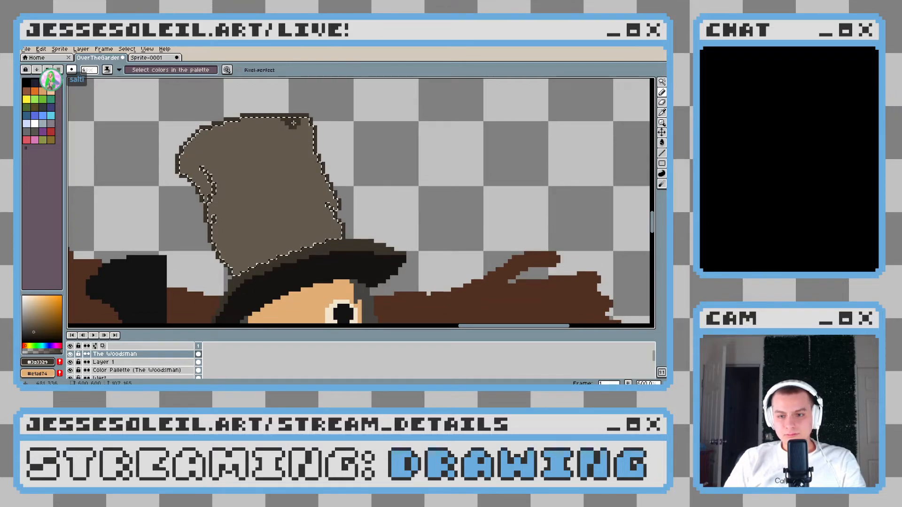
pyautogui.moveTo(291, 116); pyautogui.dragTo(316, 174)
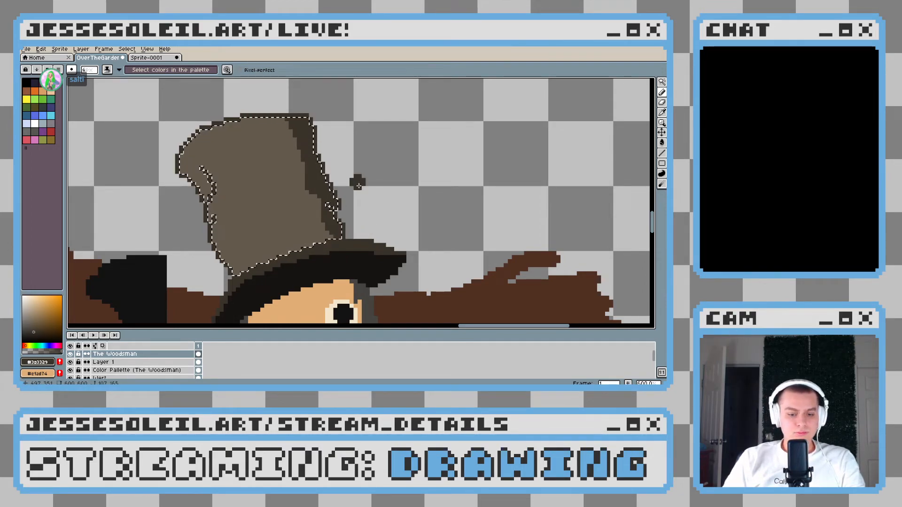
# Pick a darker brown and recolour the crown's outline along the upper part of the shaded far edge
pyautogui.press('ctrl')
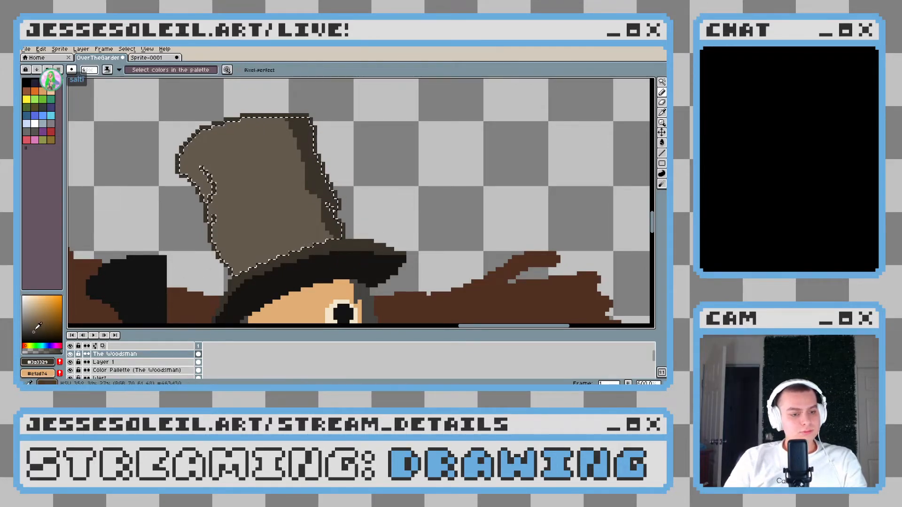
pyautogui.click(37, 332)
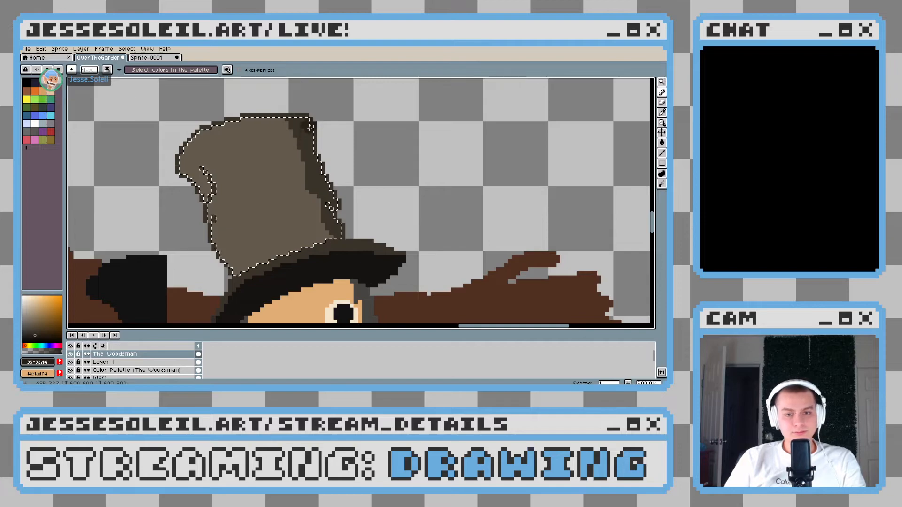
pyautogui.moveTo(298, 115); pyautogui.dragTo(322, 118)
pyautogui.hotkey('ctrl', 'z')
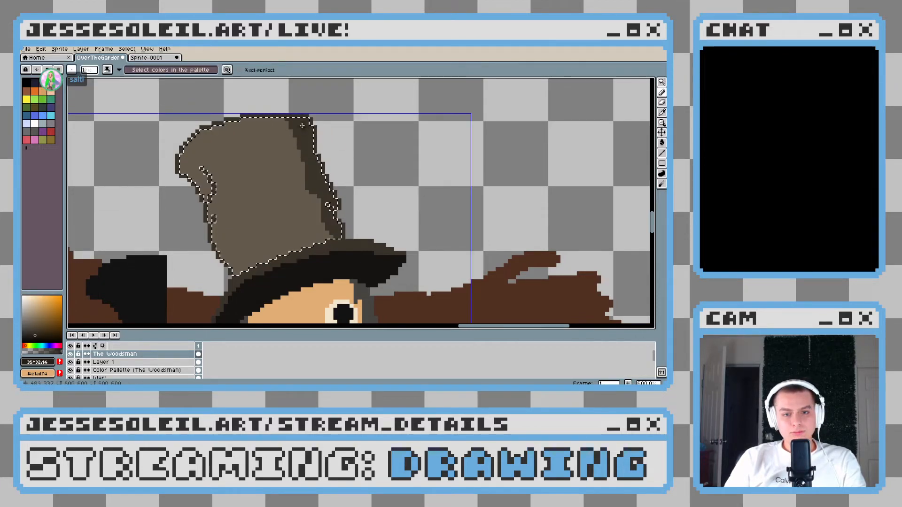
pyautogui.scroll(7, 302, 125)
pyautogui.moveTo(385, 136); pyautogui.dragTo(388, 149)
pyautogui.moveTo(426, 167)
pyautogui.mouseDown()
pyautogui.moveTo(321, 109)
pyautogui.moveTo(316, 245)
pyautogui.moveTo(307, 238)
pyautogui.moveTo(318, 258)
pyautogui.moveTo(253, 160)
pyautogui.mouseUp()
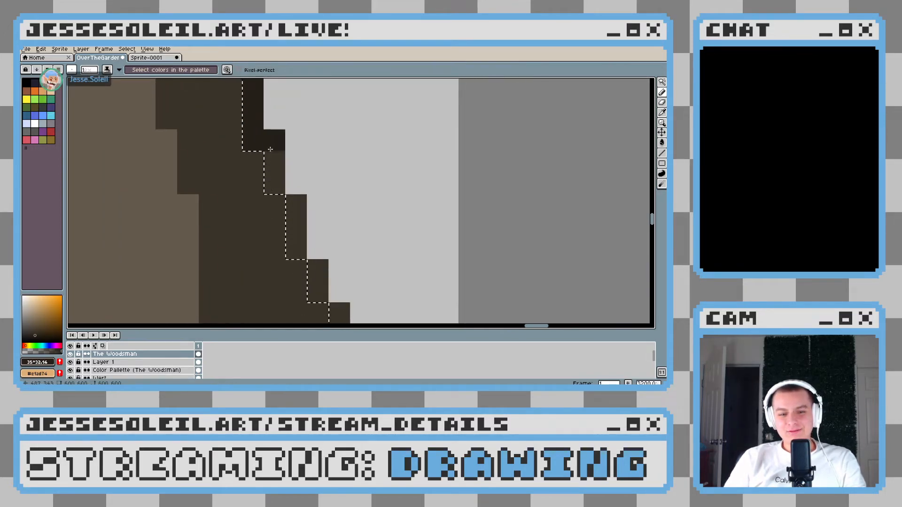
pyautogui.moveTo(304, 279)
pyautogui.mouseDown()
pyautogui.moveTo(301, 197)
pyautogui.moveTo(301, 210)
pyautogui.mouseUp()
# Recolour the small crease and the lower far outline down to the brim in the darker brown, and clear the selection
pyautogui.moveTo(419, 233); pyautogui.dragTo(272, 110)
pyautogui.moveTo(207, 152)
pyautogui.mouseDown()
pyautogui.moveTo(201, 187)
pyautogui.moveTo(173, 217)
pyautogui.mouseUp()
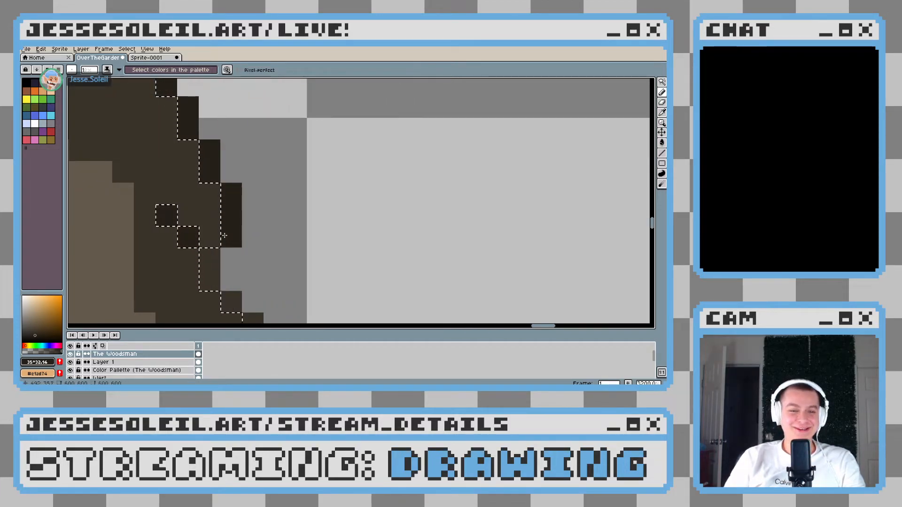
pyautogui.moveTo(229, 264)
pyautogui.mouseDown()
pyautogui.moveTo(309, 223)
pyautogui.moveTo(288, 239)
pyautogui.moveTo(266, 201)
pyautogui.mouseUp()
pyautogui.click(291, 199)
pyautogui.moveTo(312, 223); pyautogui.dragTo(312, 288)
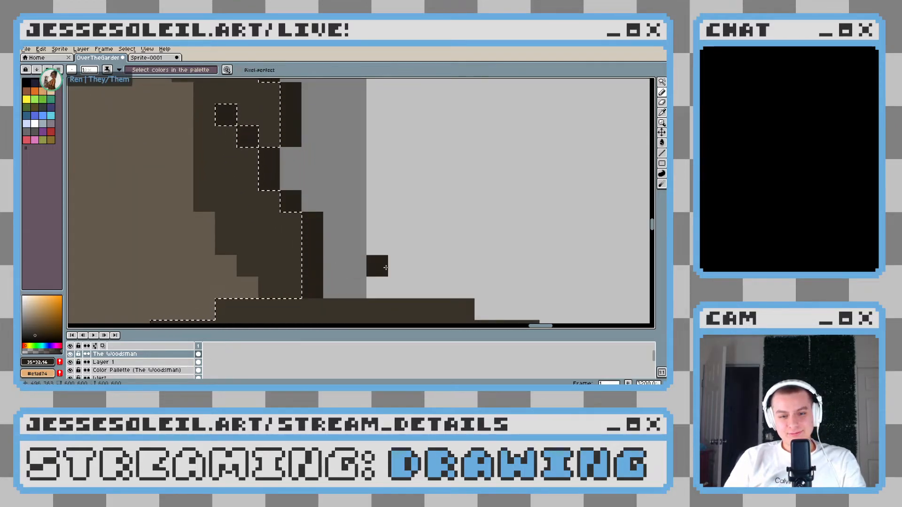
pyautogui.scroll(-8, 389, 263)
pyautogui.scroll(6, 389, 264)
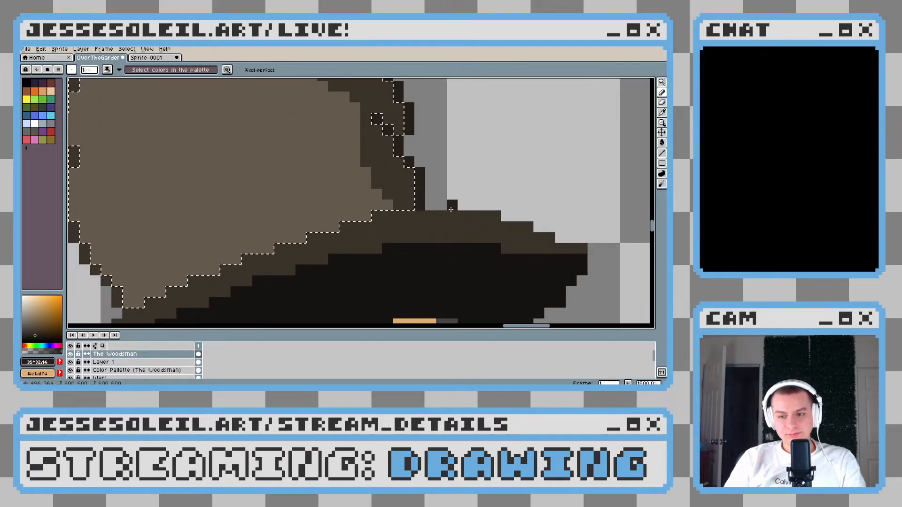
pyautogui.hotkey('ctrl', 'd')
# Draw a short dark brown crease rising diagonally across the upper crown, above the existing curved crease
pyautogui.scroll(-5, 406, 212)
pyautogui.scroll(-4, 398, 227)
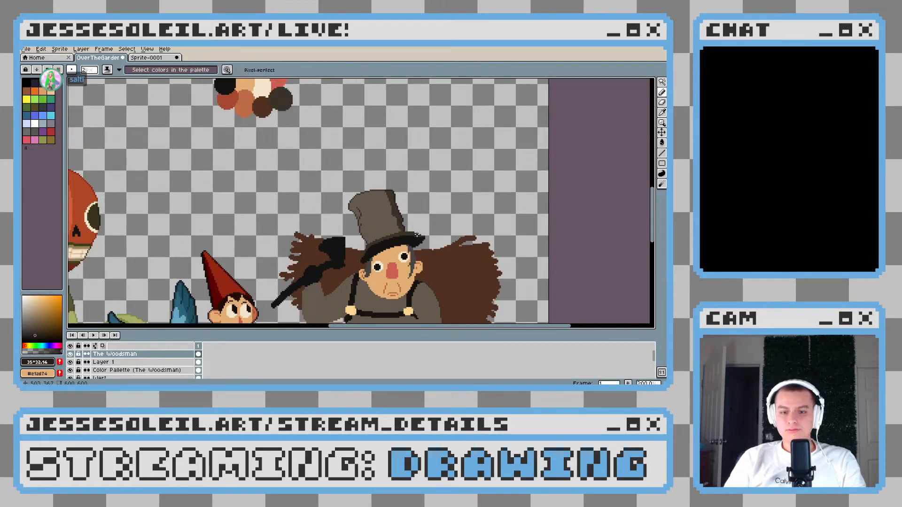
pyautogui.scroll(2, 417, 234)
pyautogui.scroll(2, 418, 234)
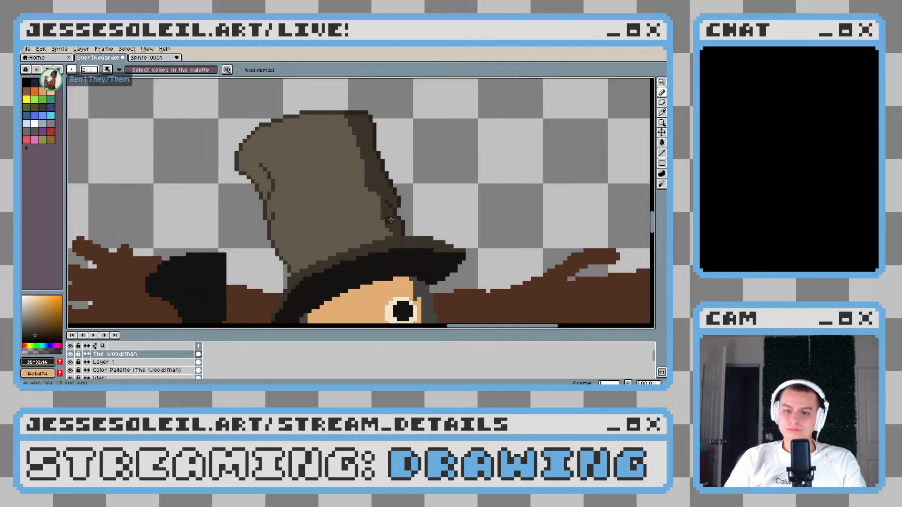
pyautogui.scroll(-2, 404, 221)
pyautogui.scroll(1, 399, 215)
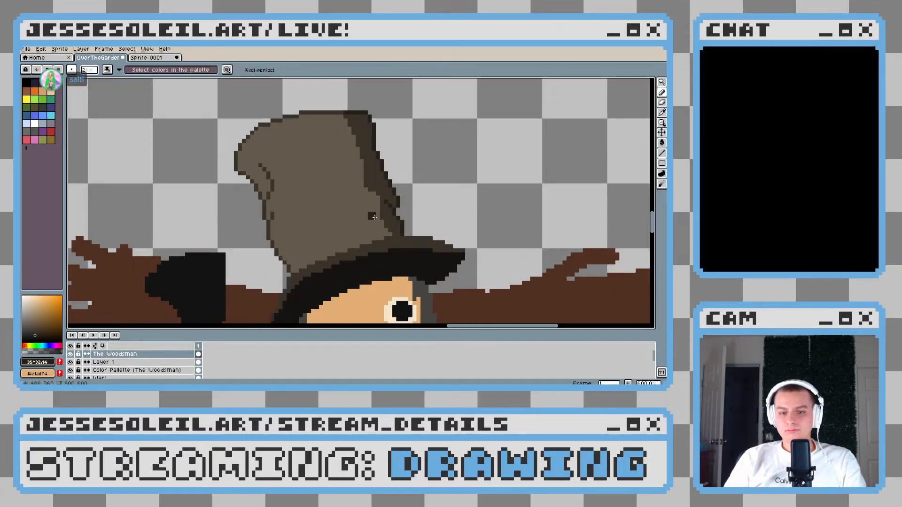
pyautogui.scroll(3, 289, 195)
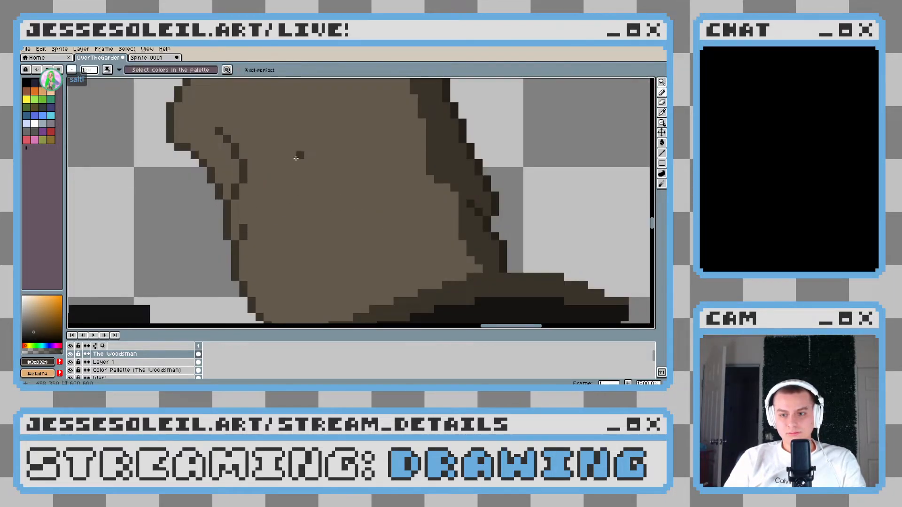
pyautogui.moveTo(242, 182); pyautogui.dragTo(297, 156)
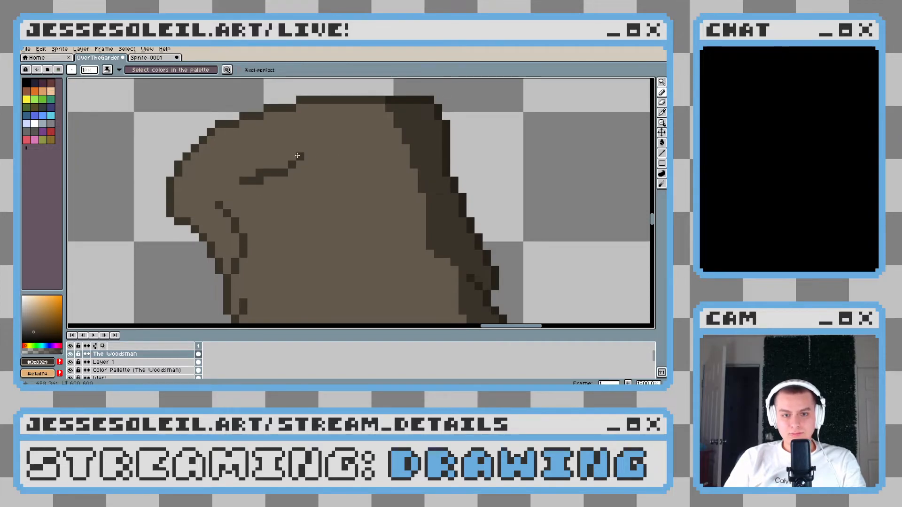
pyautogui.keyDown('alt'); pyautogui.click(256, 168); pyautogui.keyUp('alt')
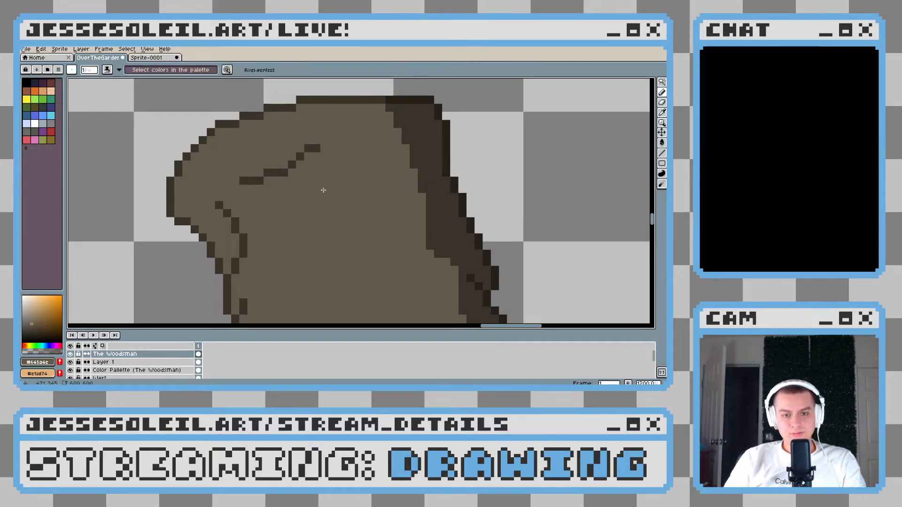
pyautogui.scroll(-6, 323, 190)
pyautogui.scroll(5, 342, 196)
# Draw a second short dark brown crease rising diagonally across the middle of the crown, cleaning up its pixels
pyautogui.keyDown('alt'); pyautogui.click(263, 165); pyautogui.keyUp('alt')
pyautogui.moveTo(286, 208); pyautogui.dragTo(300, 179)
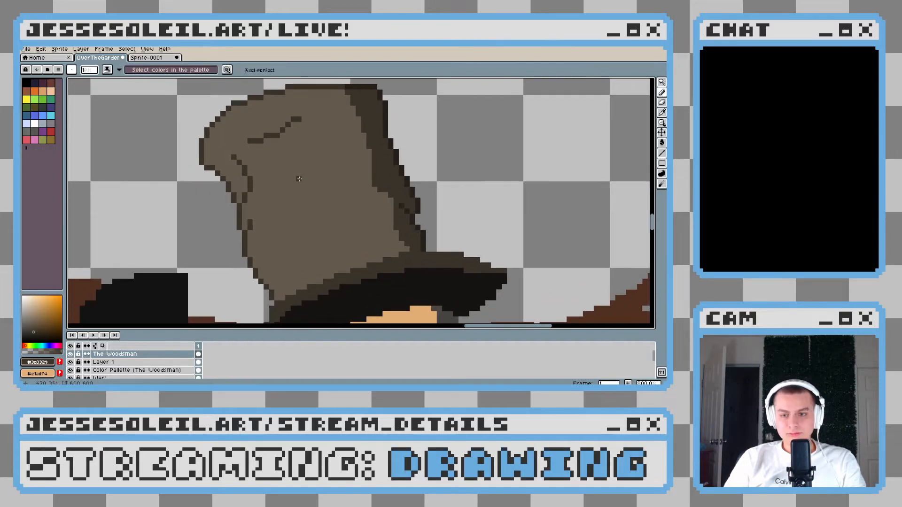
pyautogui.scroll(3, 300, 179)
pyautogui.moveTo(242, 225)
pyautogui.mouseDown()
pyautogui.moveTo(323, 202)
pyautogui.moveTo(279, 216)
pyautogui.moveTo(304, 215)
pyautogui.mouseUp()
pyautogui.hotkey('ctrl', 'z')
pyautogui.keyDown('alt'); pyautogui.click(303, 215); pyautogui.keyUp('alt')
pyautogui.click(269, 195)
pyautogui.click(293, 182)
pyautogui.click(300, 172)
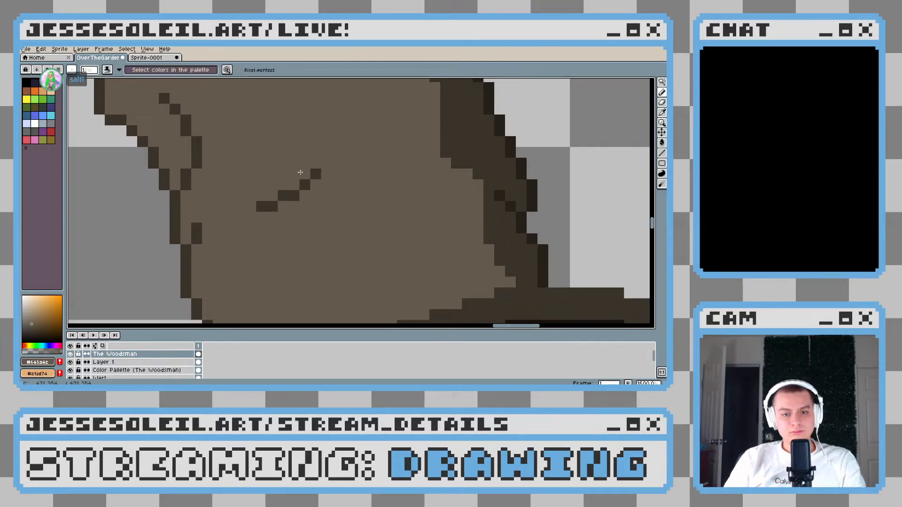
# Extend the lower end of the mid-crown crease by one dark brown pixel
pyautogui.scroll(-6, 300, 172)
pyautogui.scroll(4, 329, 195)
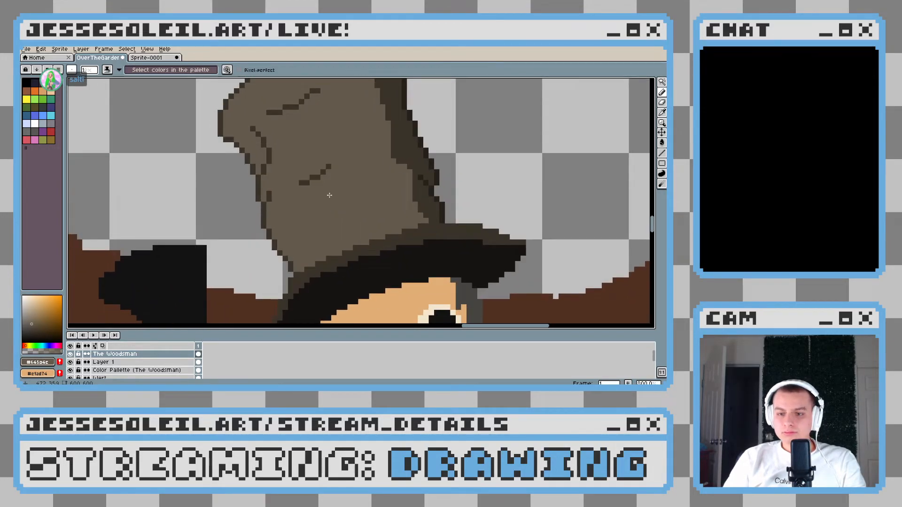
pyautogui.keyDown('alt'); pyautogui.click(304, 182); pyautogui.keyUp('alt')
pyautogui.scroll(3, 308, 203)
pyautogui.click(296, 210)
pyautogui.moveTo(297, 211); pyautogui.dragTo(308, 202)
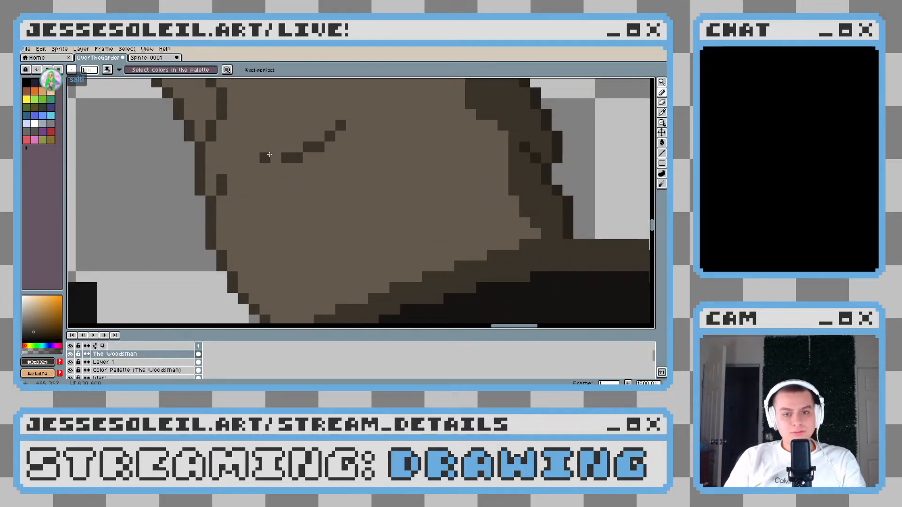
pyautogui.click(276, 158)
pyautogui.scroll(-1, 336, 194)
pyautogui.scroll(-4, 336, 193)
# Draw a longer dark brown crease just beneath the mid-crown one, roughly parallel to it, and thin its doubled pixels
pyautogui.scroll(4, 339, 204)
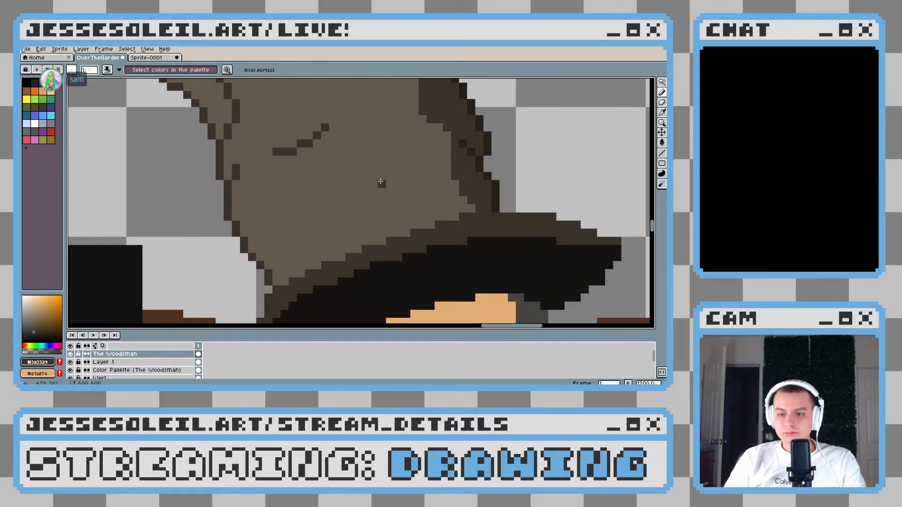
pyautogui.moveTo(348, 144)
pyautogui.mouseDown()
pyautogui.moveTo(328, 163)
pyautogui.moveTo(286, 171)
pyautogui.moveTo(260, 191)
pyautogui.mouseUp()
pyautogui.keyDown('alt'); pyautogui.click(268, 169); pyautogui.keyUp('alt')
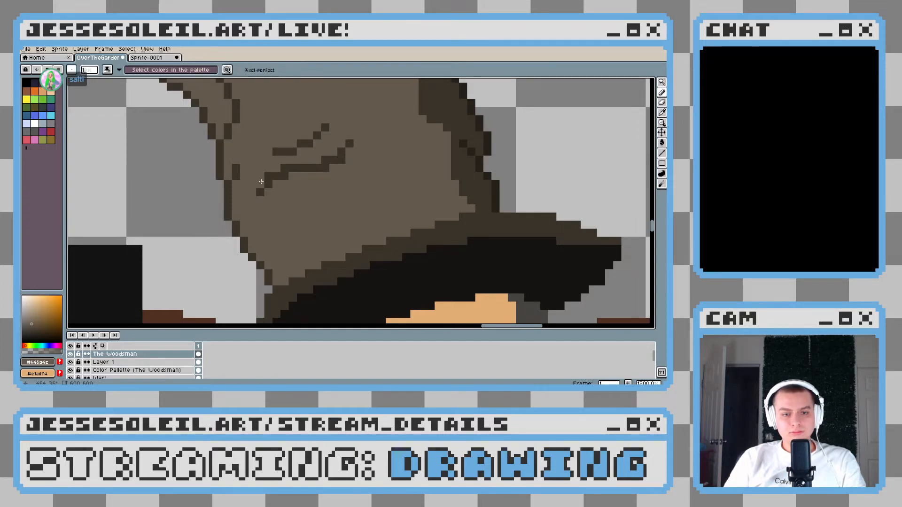
pyautogui.click(269, 176)
pyautogui.click(260, 183)
pyautogui.click(325, 160)
pyautogui.click(341, 161)
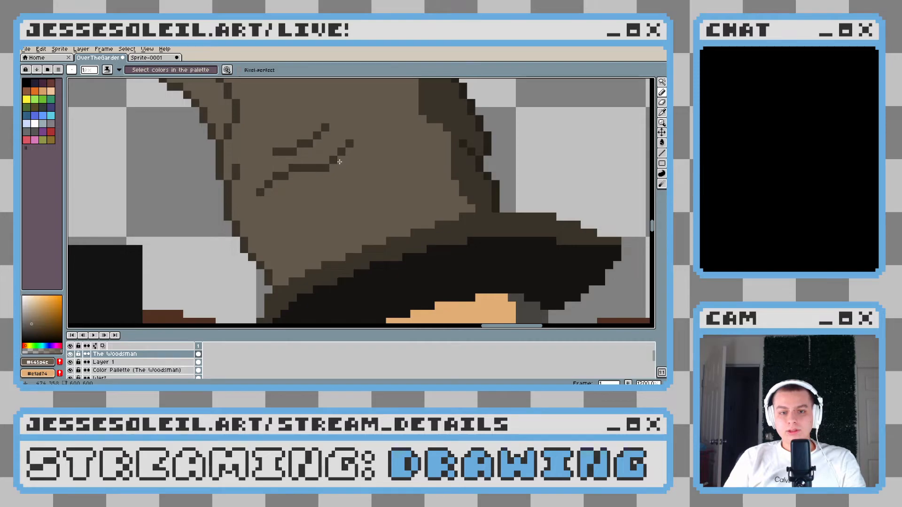
# Even out the stepping of the longer lower crease by correcting single pixels along its middle and upward bend
pyautogui.scroll(-5, 375, 188)
pyautogui.scroll(5, 376, 188)
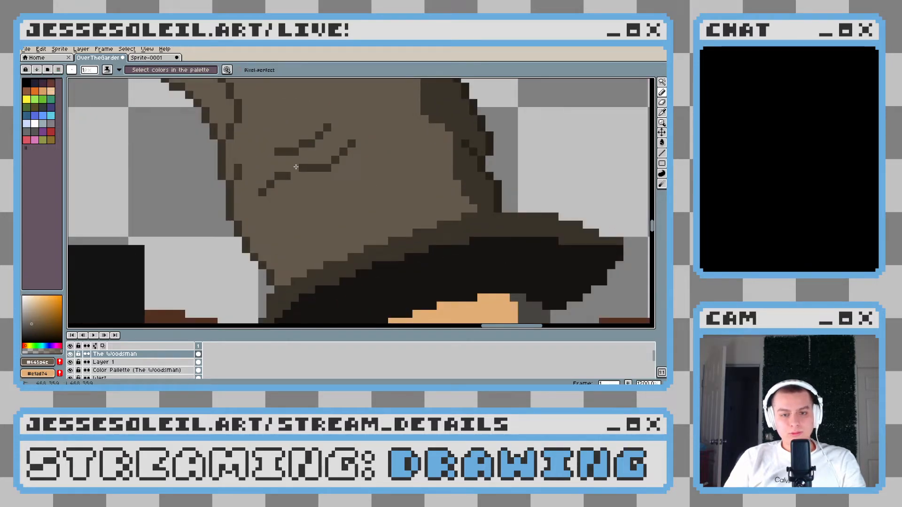
pyautogui.keyDown('alt'); pyautogui.click(328, 166); pyautogui.keyUp('alt')
pyautogui.click(326, 161)
pyautogui.click(295, 169)
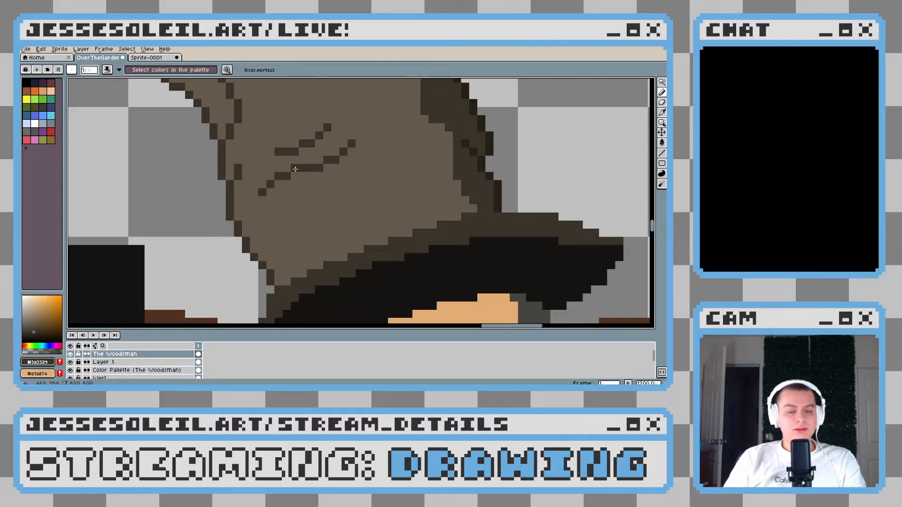
pyautogui.scroll(-5, 327, 192)
pyautogui.hotkey('ctrl', 'z')
pyautogui.scroll(3, 330, 200)
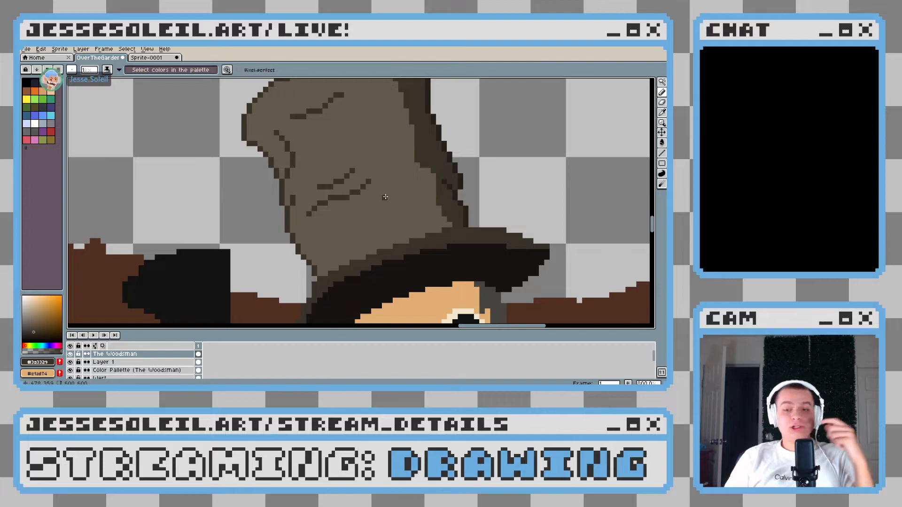
pyautogui.hscroll(3, 382, 206)
pyautogui.scroll(-4, 382, 206)
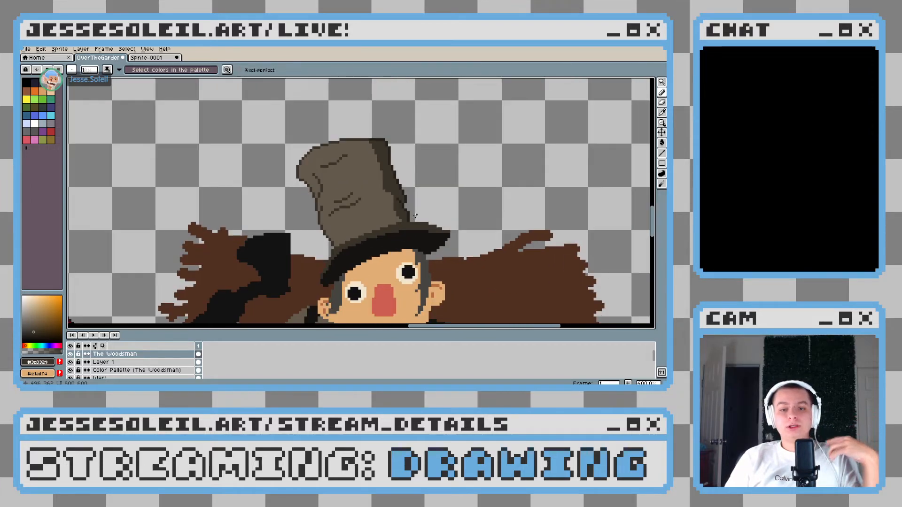
pyautogui.scroll(3, 416, 215)
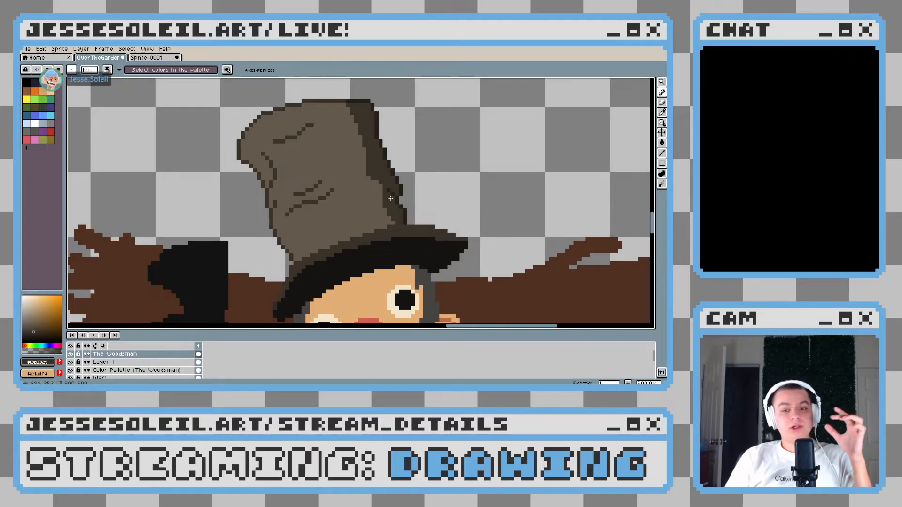
# Examine the hat's crown creases and its shaded edge, both close up and together with the face
pyautogui.scroll(4, 391, 201)
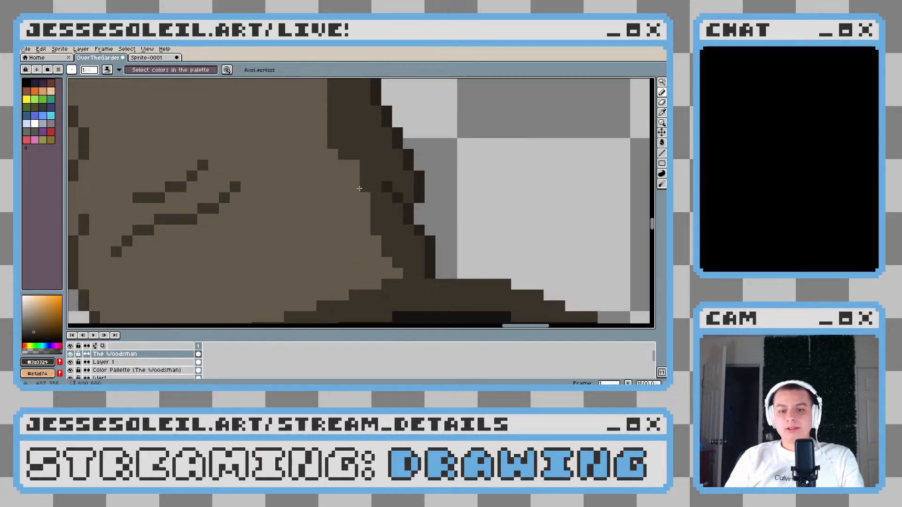
pyautogui.scroll(-6, 364, 171)
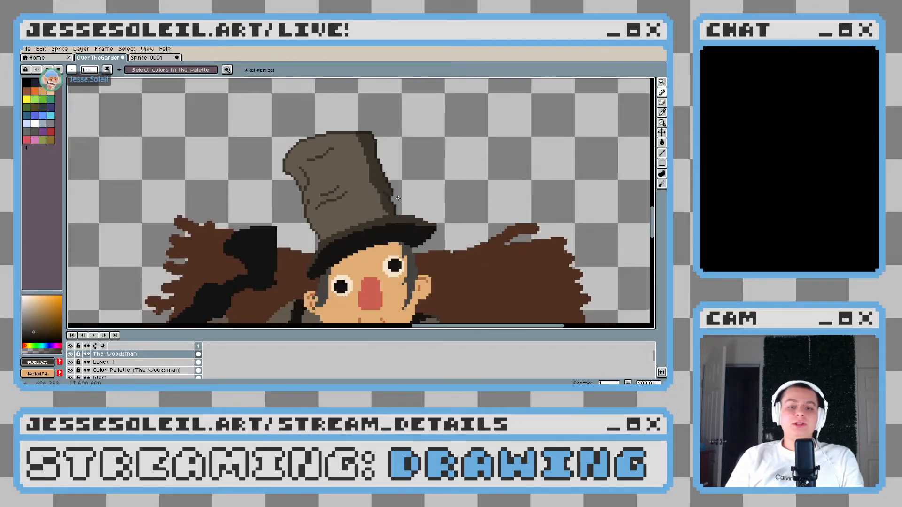
pyautogui.scroll(5, 352, 158)
pyautogui.scroll(1, 352, 158)
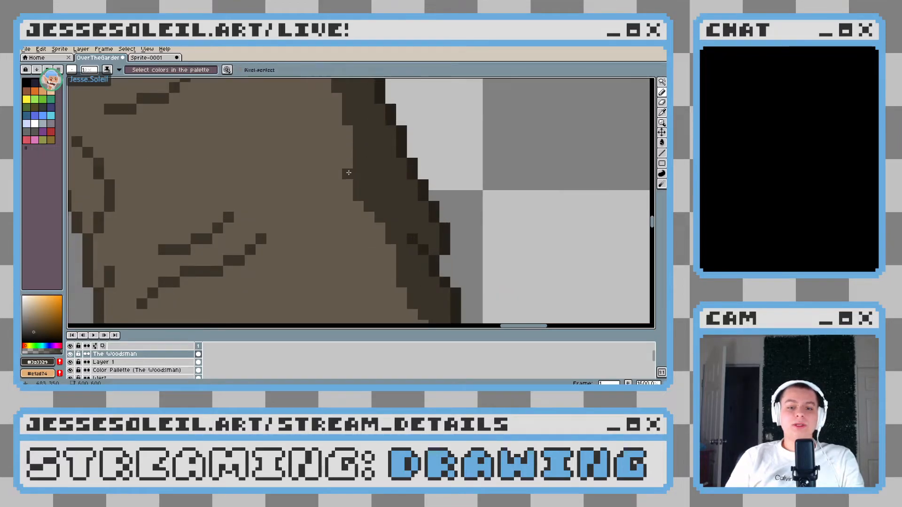
pyautogui.scroll(-9, 354, 181)
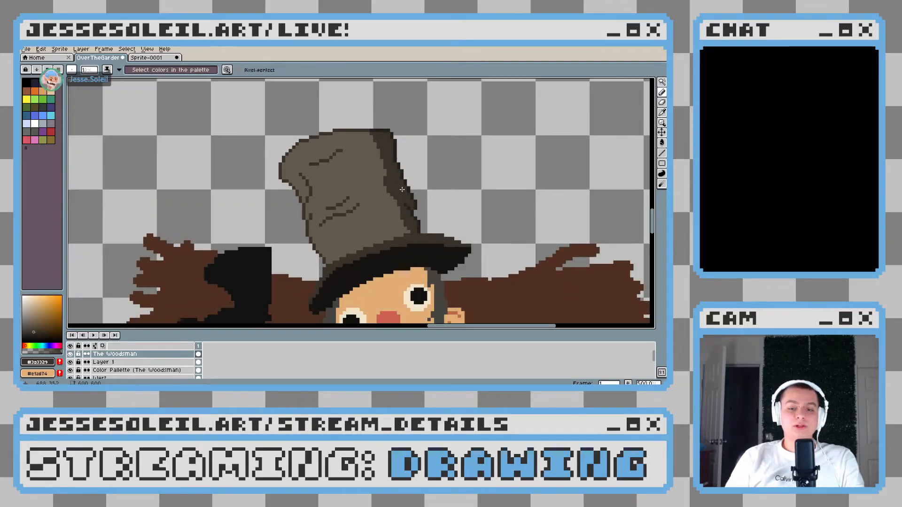
pyautogui.scroll(4, 421, 192)
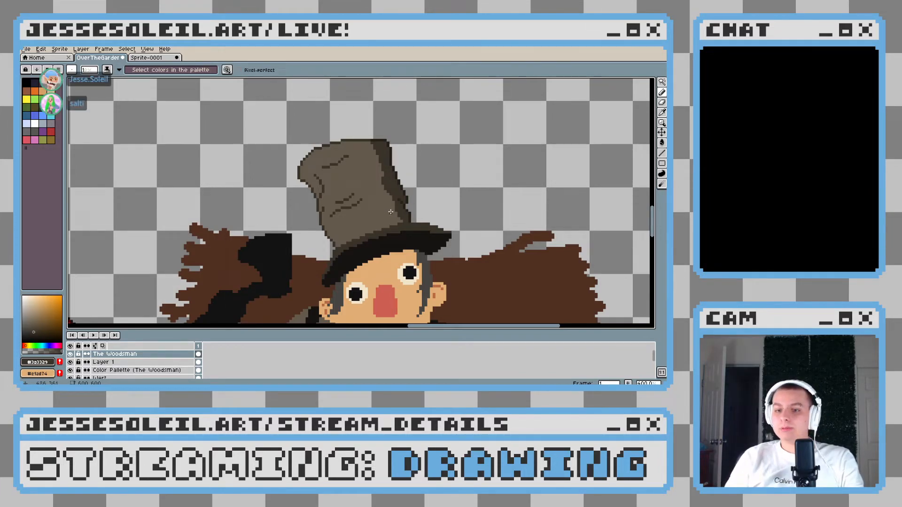
pyautogui.scroll(-2, 389, 214)
pyautogui.scroll(3, 341, 218)
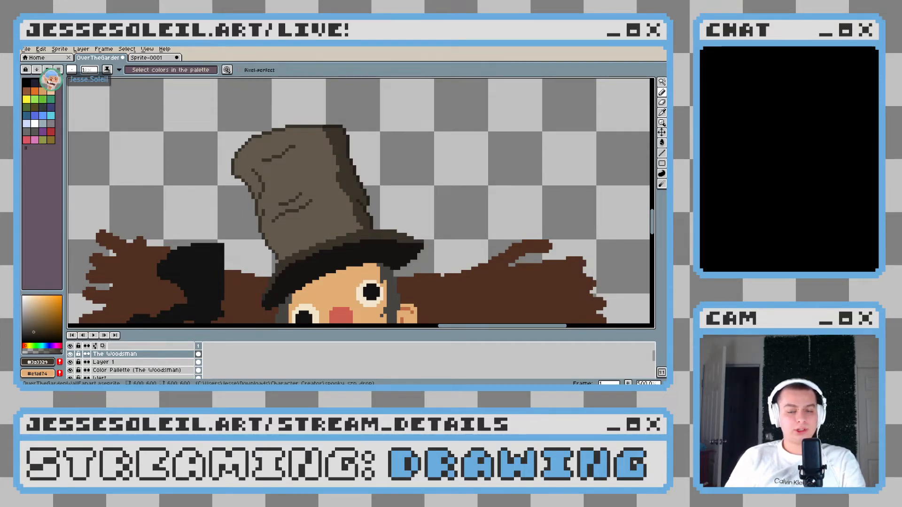
pyautogui.scroll(-5, 374, 203)
# Sample the brim's black (#161412) and paint it over the inner part of the dark brown rim near the brim's left end
pyautogui.scroll(3, 375, 203)
pyautogui.scroll(2, 375, 203)
pyautogui.moveTo(343, 226); pyautogui.dragTo(388, 175)
pyautogui.scroll(2, 380, 220)
pyautogui.keyDown('alt'); pyautogui.click(353, 199); pyautogui.keyUp('alt')
pyautogui.scroll(2, 349, 198)
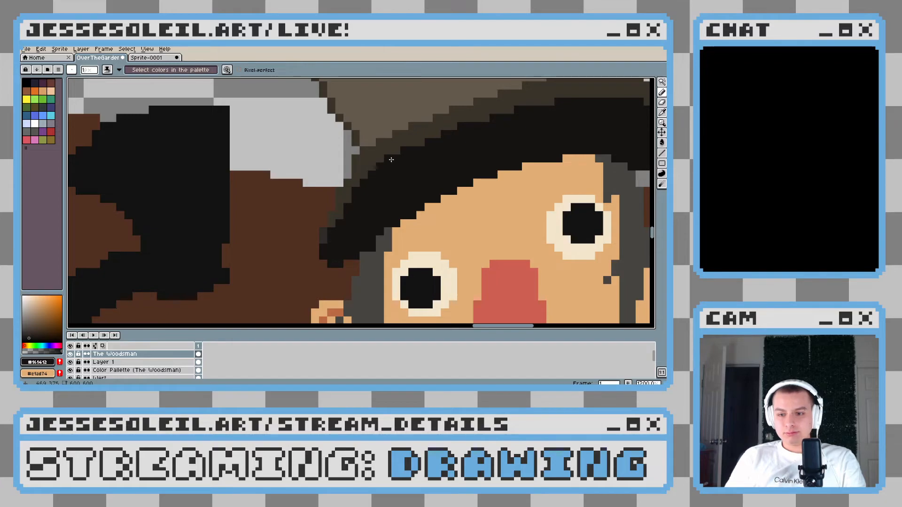
pyautogui.scroll(-2, 401, 154)
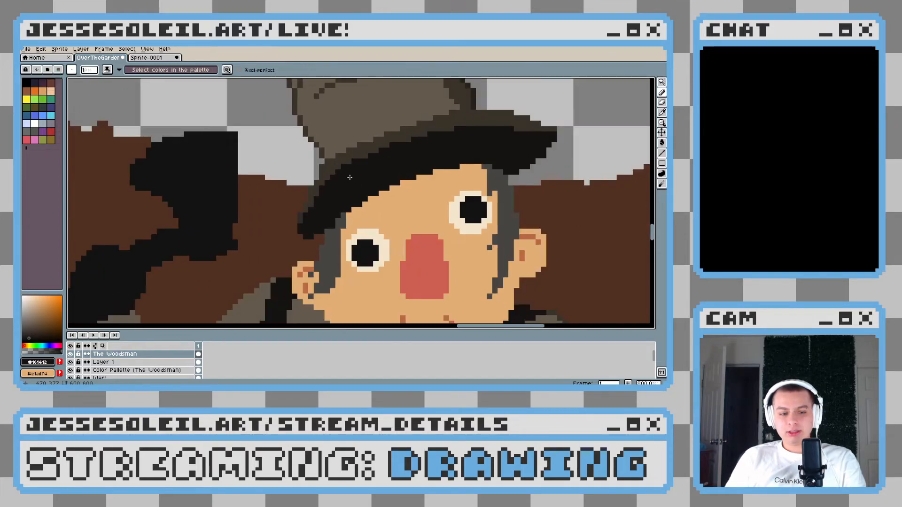
pyautogui.scroll(2, 371, 154)
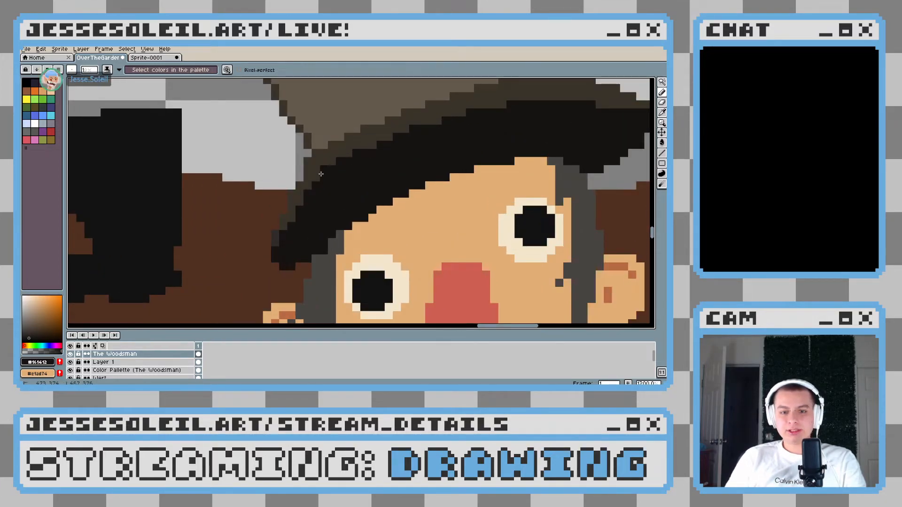
pyautogui.moveTo(338, 165); pyautogui.dragTo(292, 194)
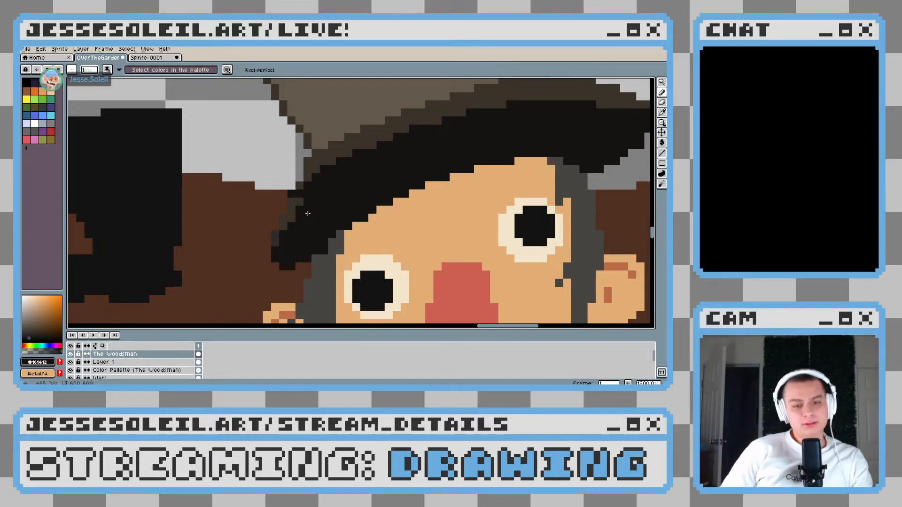
# Clean up one stray rim pixel and extend the black down the left edge to the brim's tip
pyautogui.press('e')
pyautogui.click(292, 193)
pyautogui.press('b')
pyautogui.moveTo(313, 188); pyautogui.dragTo(286, 214)
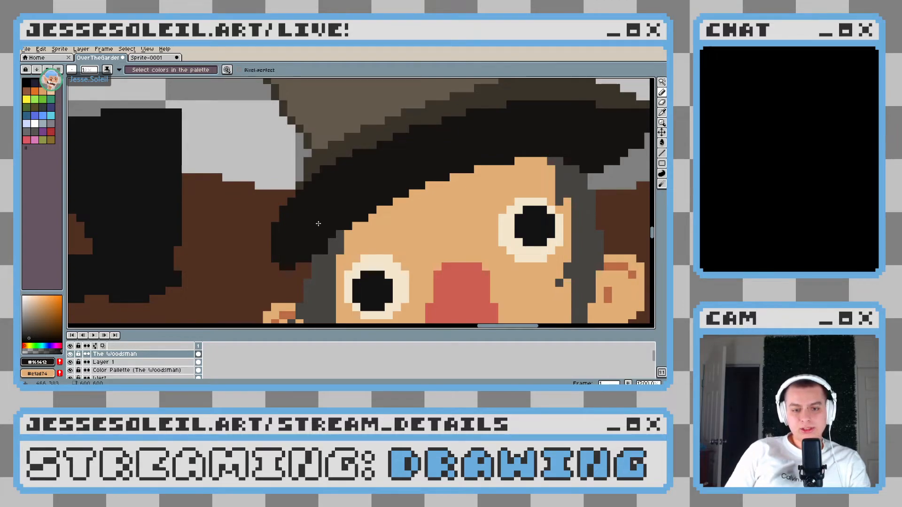
# Trim the underside of the brim's left tip by painting over its lower pixels with the bundle's brown (#513021)
pyautogui.scroll(-10, 318, 223)
pyautogui.scroll(5, 323, 231)
pyautogui.scroll(-5, 252, 241)
pyautogui.scroll(4, 251, 241)
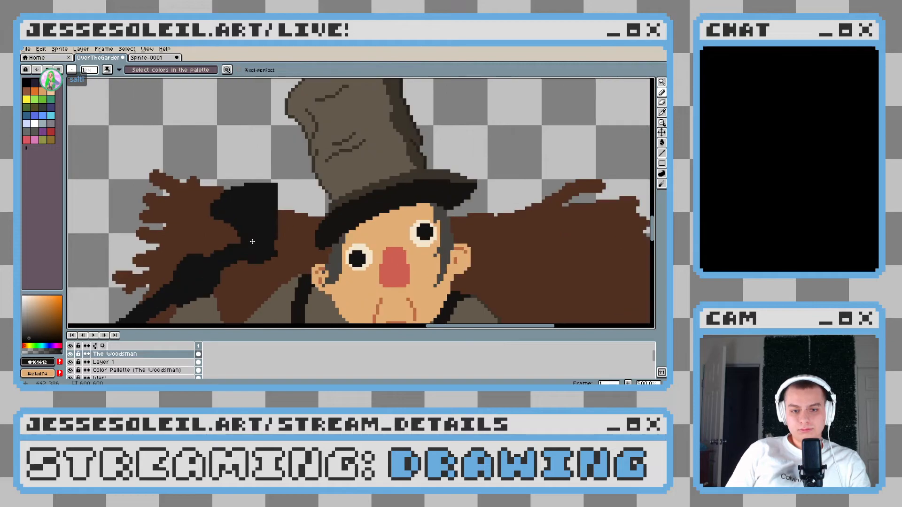
pyautogui.scroll(5, 371, 205)
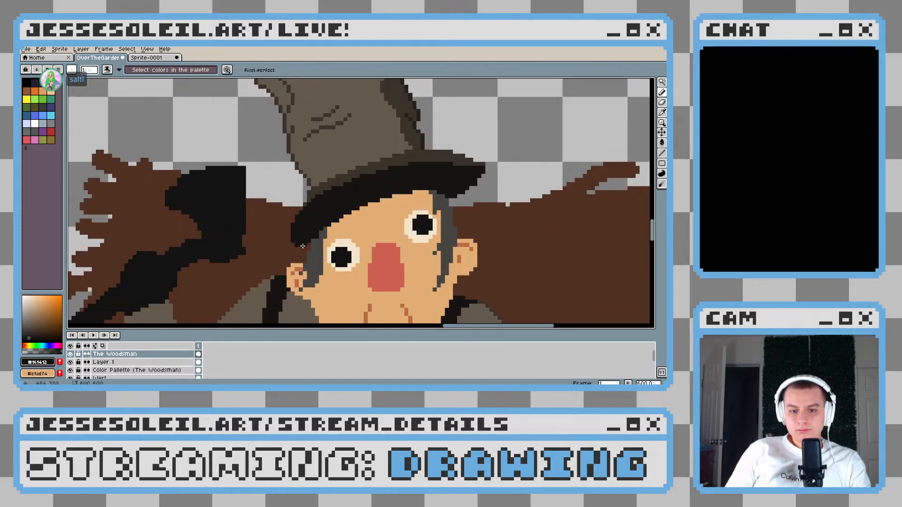
pyautogui.moveTo(314, 246)
pyautogui.mouseDown()
pyautogui.moveTo(291, 233)
pyautogui.moveTo(317, 240)
pyautogui.mouseUp()
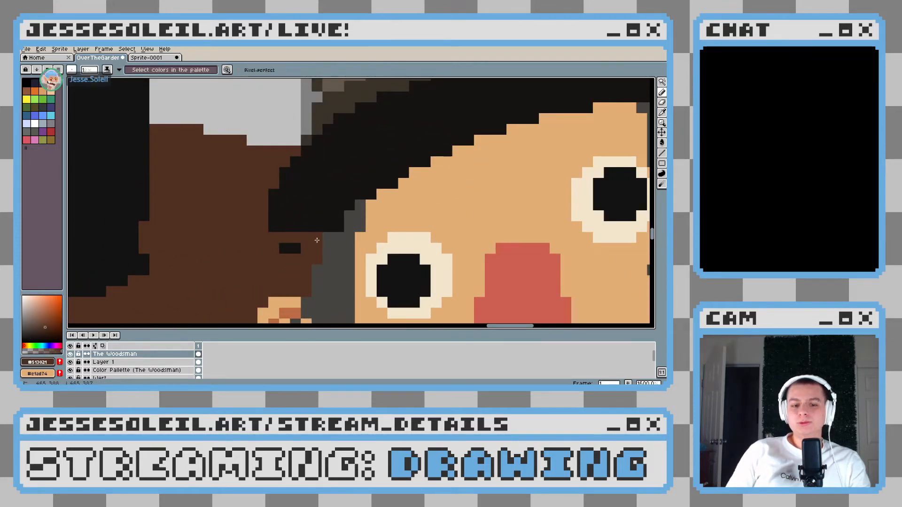
pyautogui.moveTo(275, 213)
pyautogui.mouseDown()
pyautogui.moveTo(299, 228)
pyautogui.moveTo(327, 226)
pyautogui.mouseUp()
pyautogui.scroll(-5, 328, 227)
pyautogui.scroll(3, 333, 188)
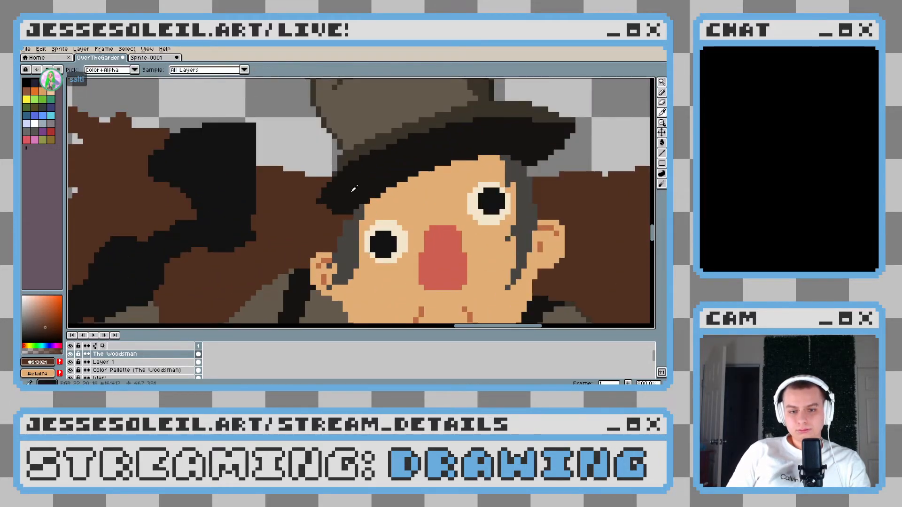
# Draw a thin stepped rim in the sampled dark brown (#3a3329) along the upper edge of the brim's left end
pyautogui.keyDown('alt'); pyautogui.click(337, 180); pyautogui.keyUp('alt')
pyautogui.moveTo(336, 180)
pyautogui.mouseDown()
pyautogui.moveTo(306, 201)
pyautogui.moveTo(326, 191)
pyautogui.moveTo(310, 201)
pyautogui.moveTo(350, 209)
pyautogui.mouseUp()
pyautogui.scroll(3, 342, 171)
pyautogui.keyDown('alt'); pyautogui.click(338, 146); pyautogui.keyUp('alt')
pyautogui.moveTo(319, 163)
pyautogui.mouseDown()
pyautogui.moveTo(322, 151)
pyautogui.moveTo(255, 208)
pyautogui.mouseUp()
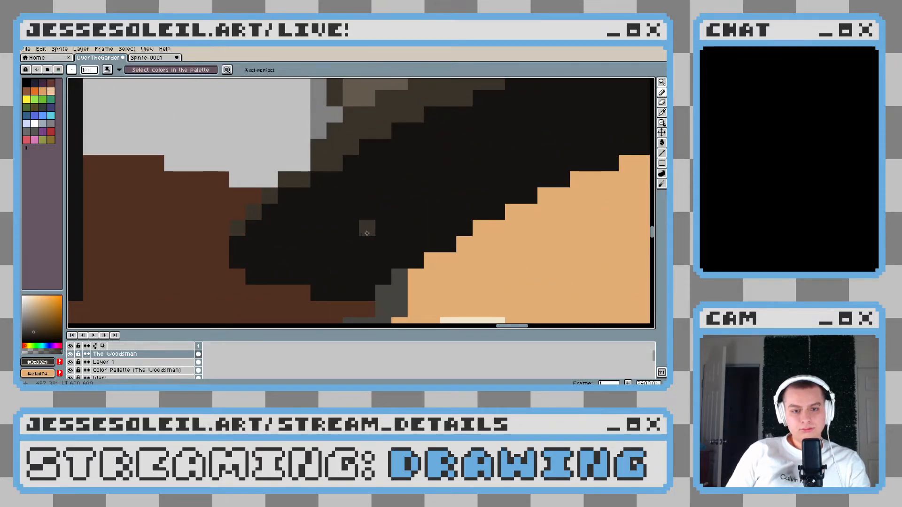
# Flatten the underside of the brim's left end with the bundle's brown (#513021)
pyautogui.scroll(-8, 363, 233)
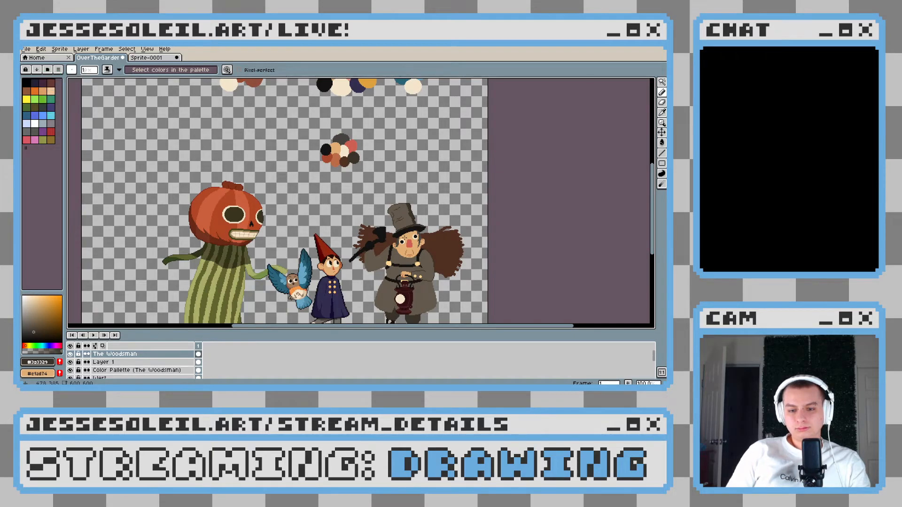
pyautogui.scroll(8, 402, 237)
pyautogui.keyDown('alt'); pyautogui.click(293, 241); pyautogui.keyUp('alt')
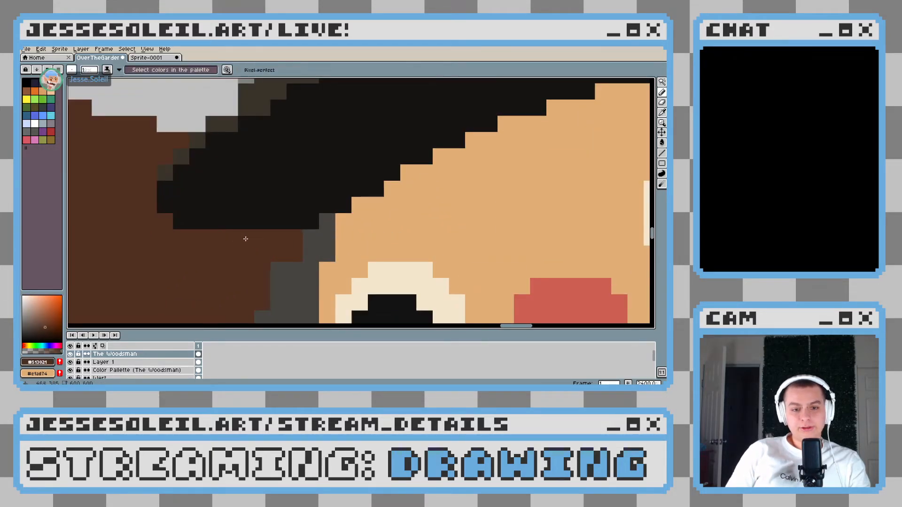
# Check the shape of the brim's left end close up and against the whole figure
pyautogui.scroll(-4, 276, 232)
pyautogui.scroll(4, 268, 230)
pyautogui.scroll(-6, 256, 229)
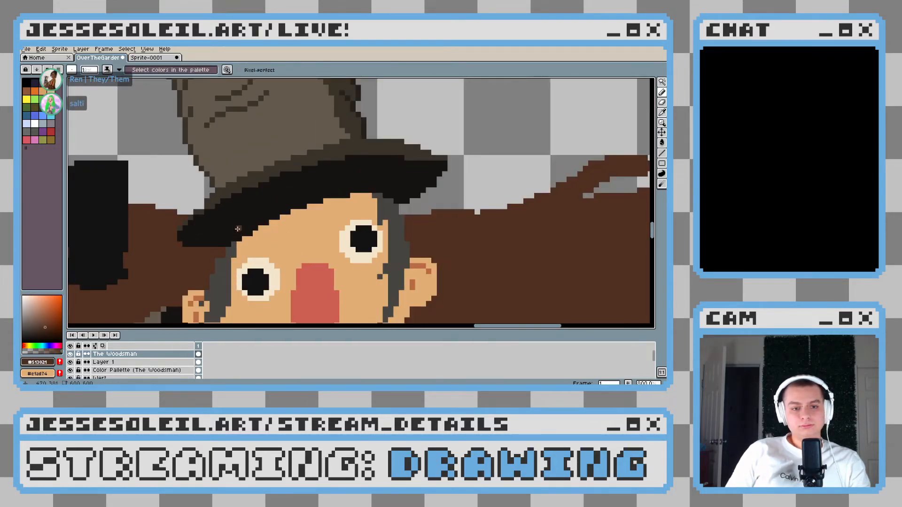
pyautogui.scroll(-2, 253, 228)
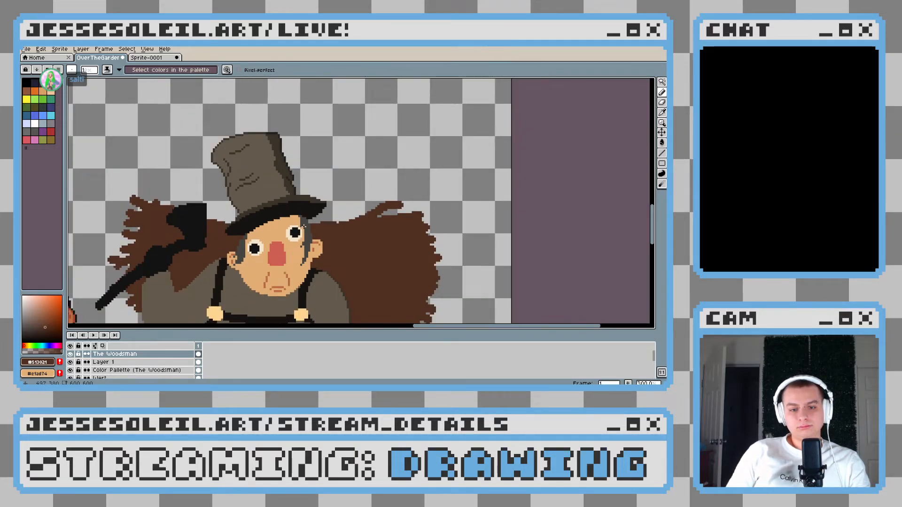
pyautogui.scroll(4, 303, 226)
pyautogui.scroll(-4, 421, 210)
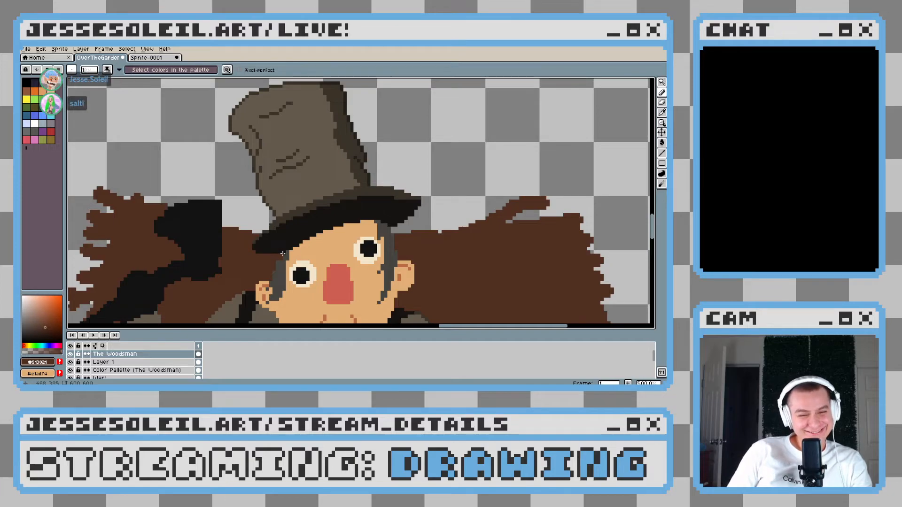
pyautogui.scroll(5, 259, 246)
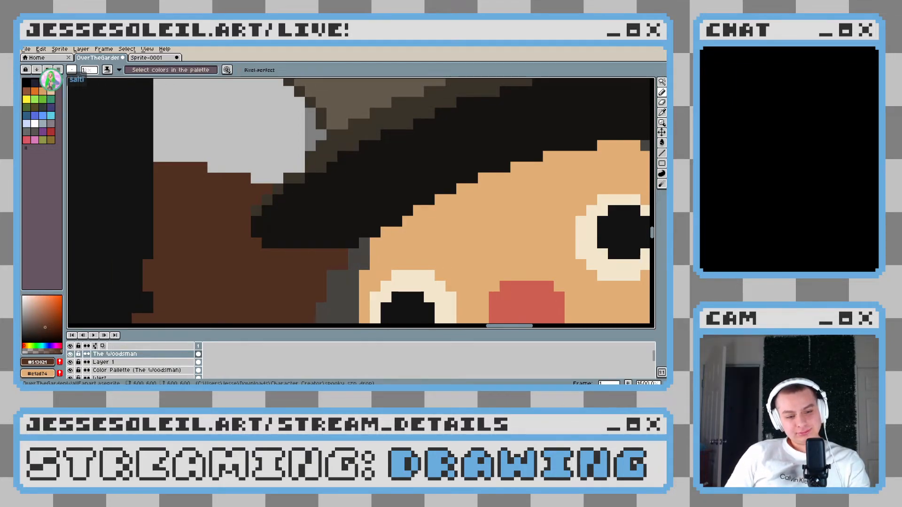
pyautogui.scroll(-6, 307, 227)
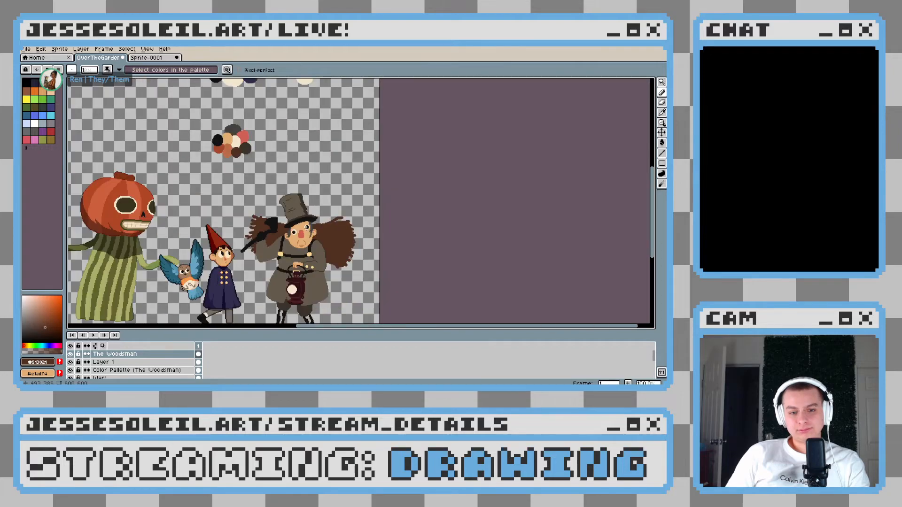
pyautogui.scroll(6, 282, 237)
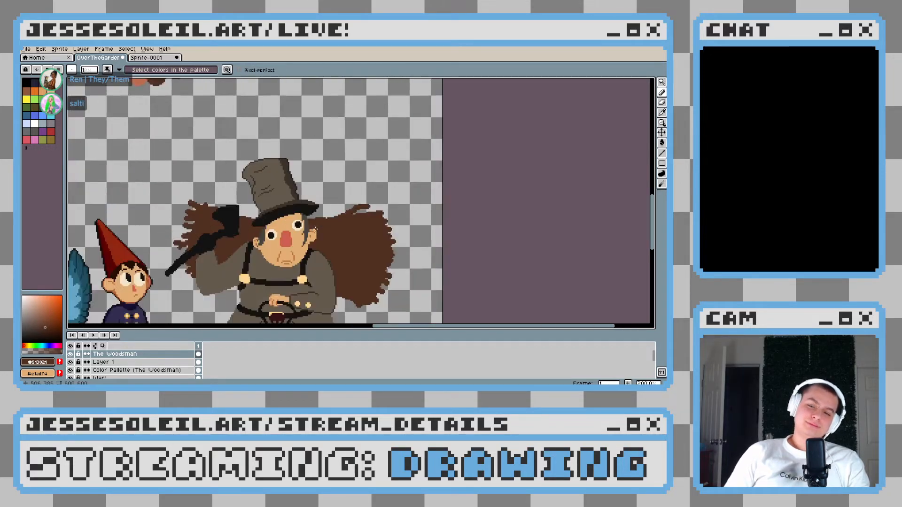
# Build a stepped, rounded lower edge beneath the brim's left end in black (#161412), undoing a misplaced stroke
pyautogui.hscroll(-2, 279, 236)
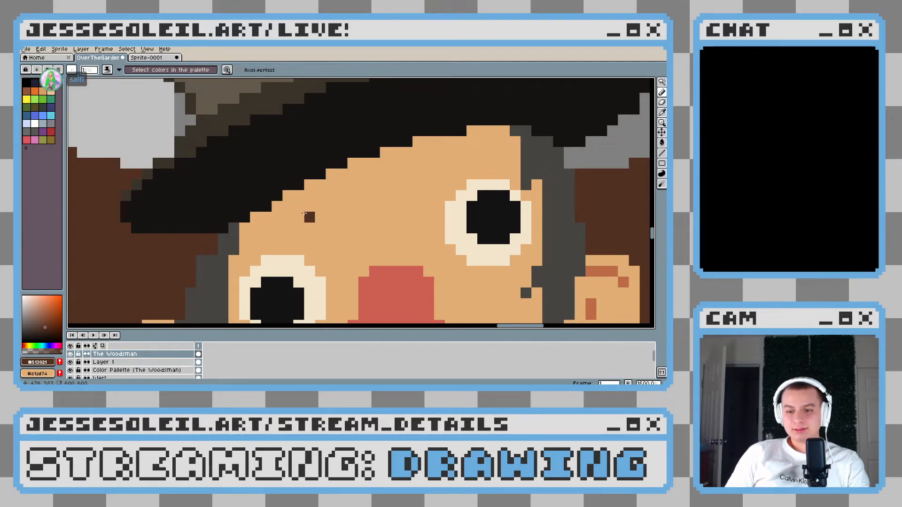
pyautogui.moveTo(304, 214); pyautogui.dragTo(313, 219)
pyautogui.keyDown('alt'); pyautogui.click(190, 210); pyautogui.keyUp('alt')
pyautogui.moveTo(167, 235)
pyautogui.mouseDown()
pyautogui.moveTo(228, 253)
pyautogui.moveTo(171, 241)
pyautogui.mouseUp()
pyautogui.hotkey('ctrl', 'z')
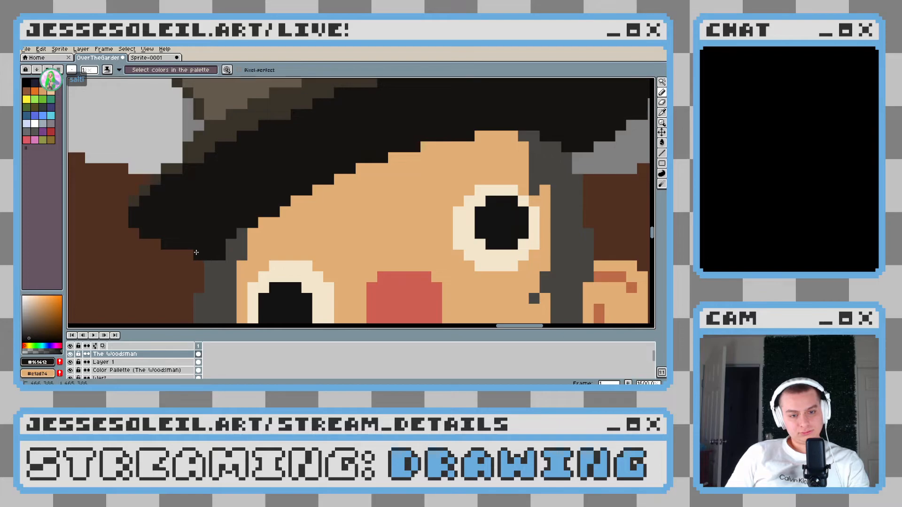
# Inspect the brim's right end and compare the hat with the other characters at several zoom levels
pyautogui.scroll(-8, 196, 252)
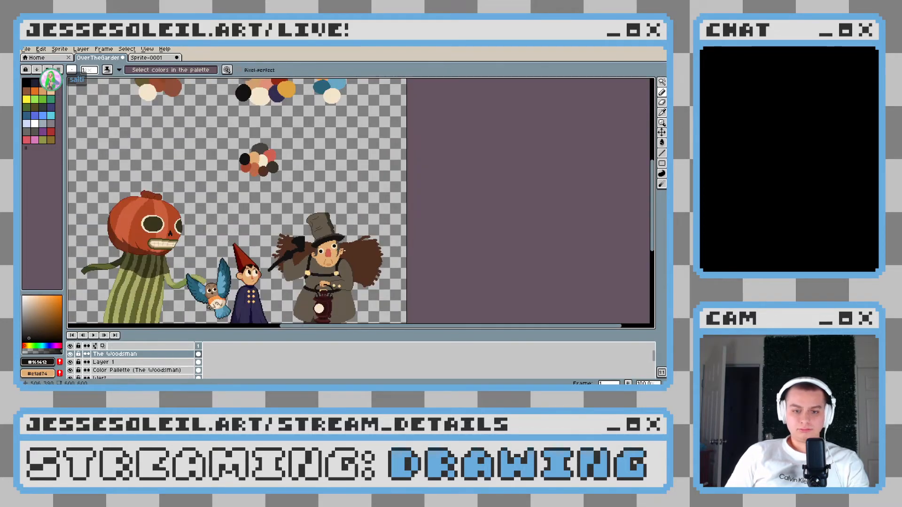
pyautogui.scroll(8, 339, 249)
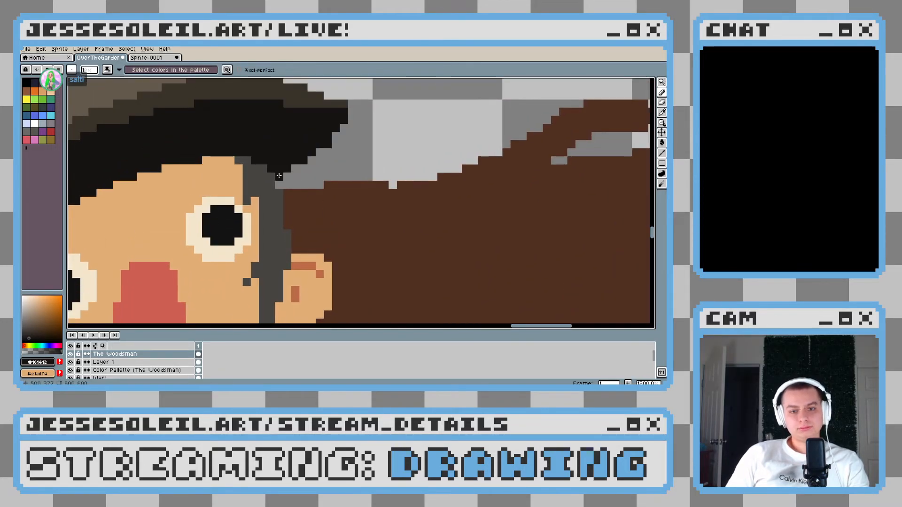
pyautogui.scroll(-7, 337, 169)
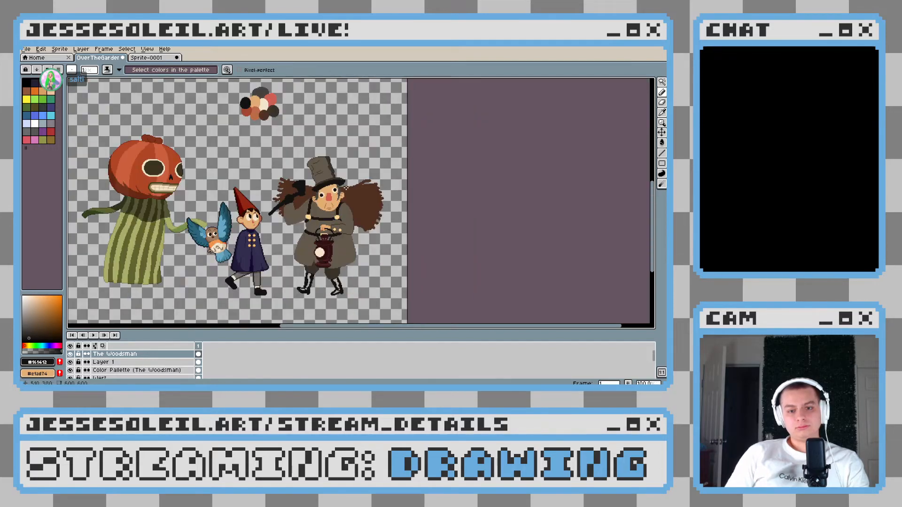
pyautogui.scroll(6, 325, 194)
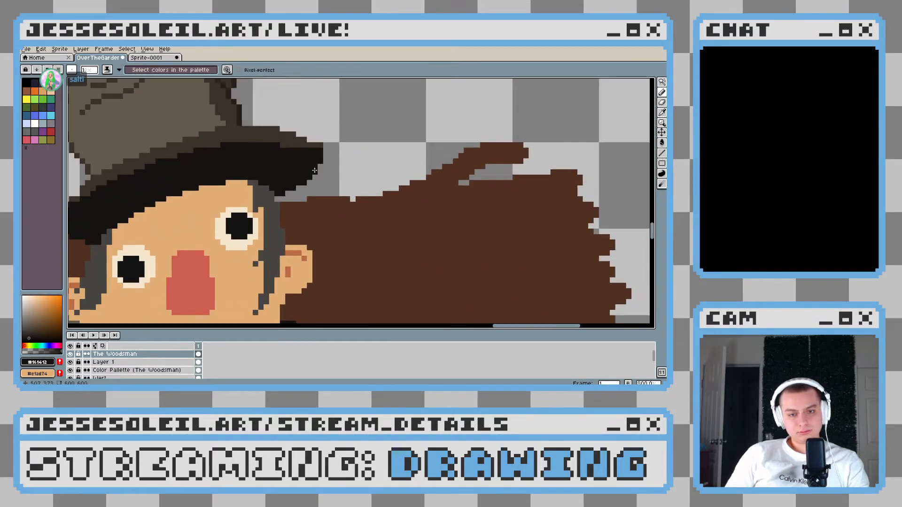
pyautogui.scroll(-7, 318, 165)
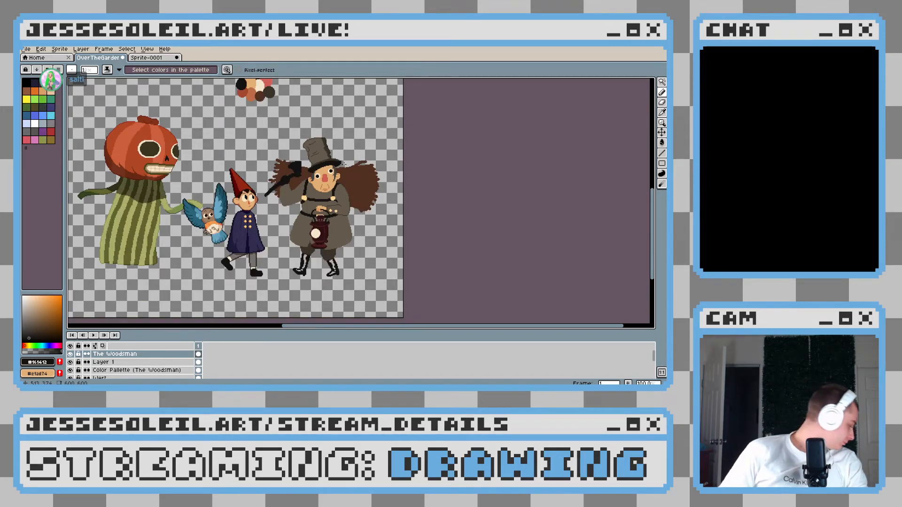
pyautogui.moveTo(350, 165); pyautogui.dragTo(348, 186)
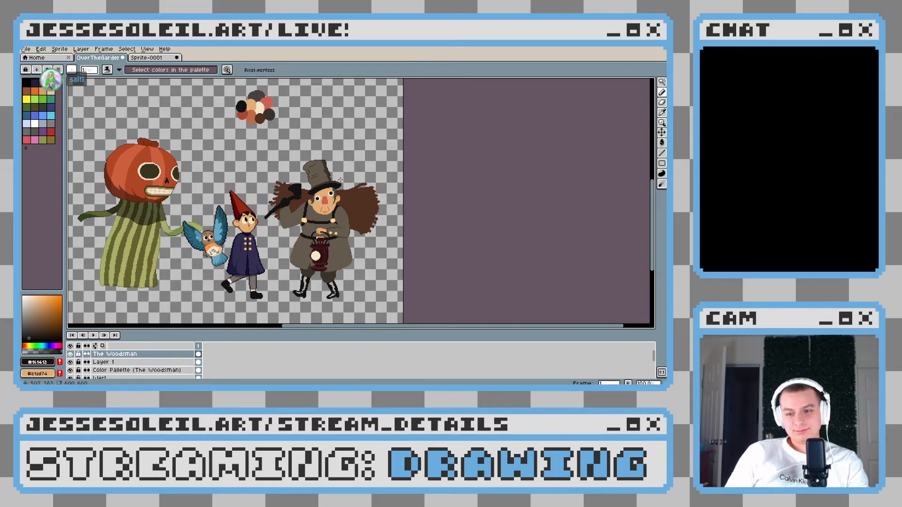
pyautogui.scroll(7, 340, 180)
pyautogui.scroll(-6, 340, 180)
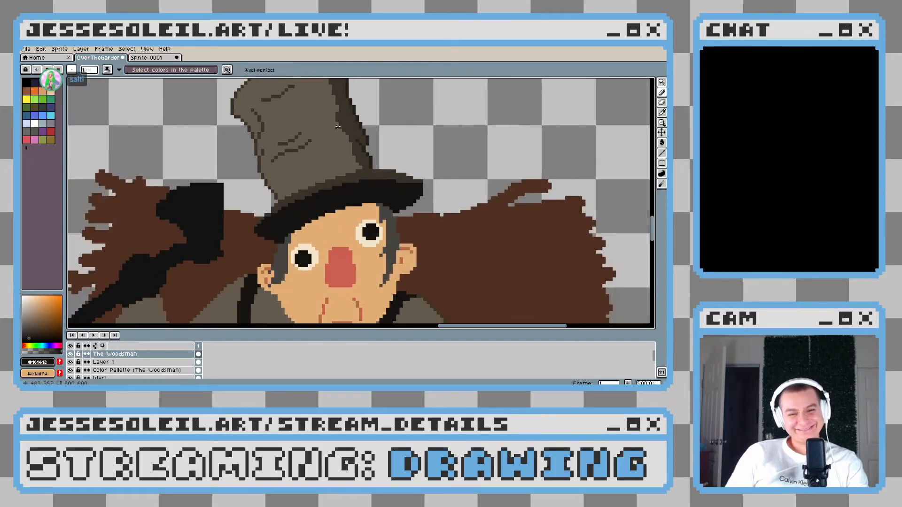
pyautogui.scroll(-2, 338, 138)
pyautogui.scroll(3, 331, 160)
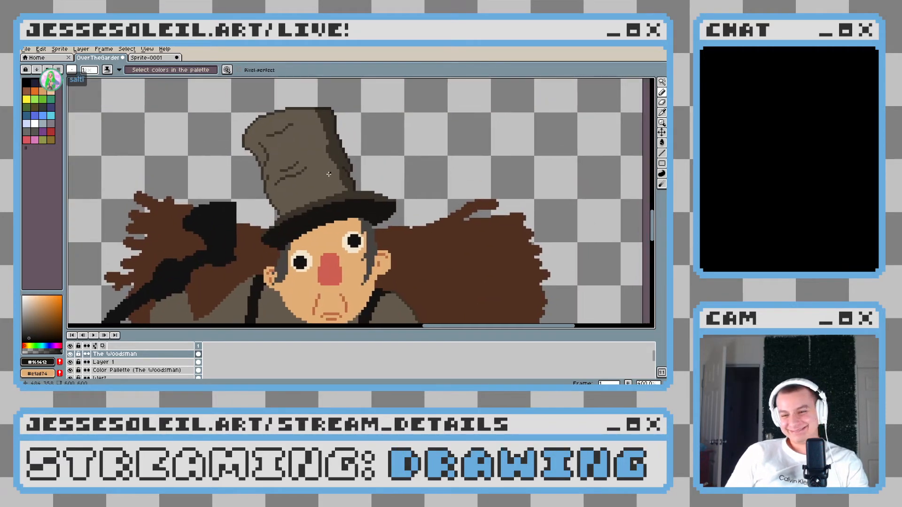
pyautogui.scroll(-3, 327, 179)
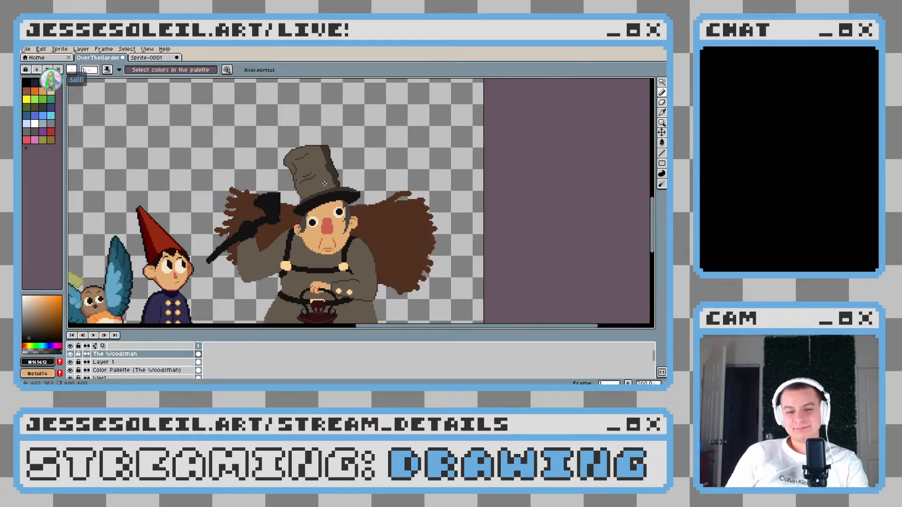
# Raise and smooth the stepped upper edge of the brim's black underside with extra #161412 pixels, undoing a misplaced stroke
pyautogui.moveTo(348, 210); pyautogui.dragTo(349, 196)
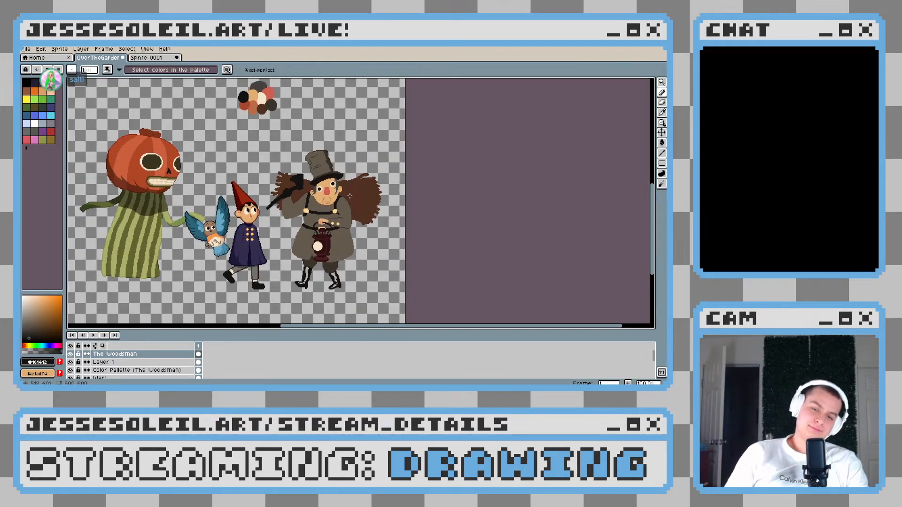
pyautogui.scroll(4, 349, 196)
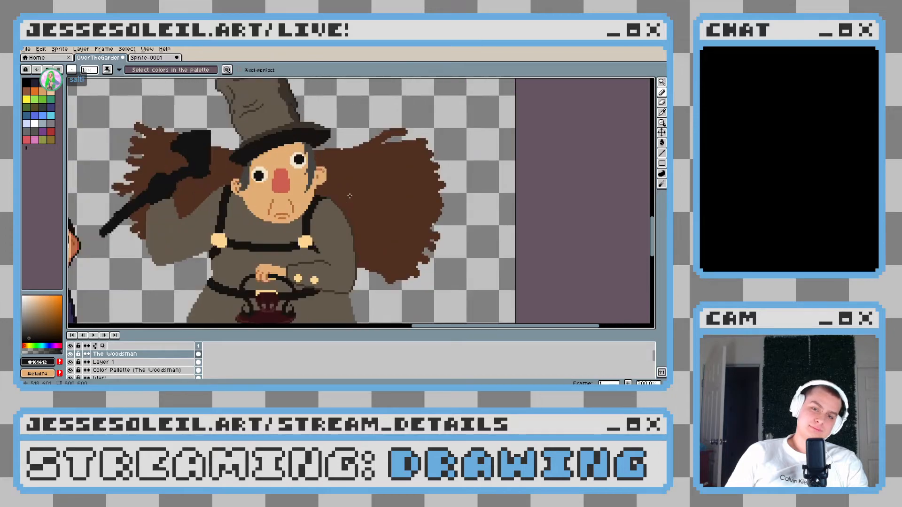
pyautogui.scroll(5, 258, 194)
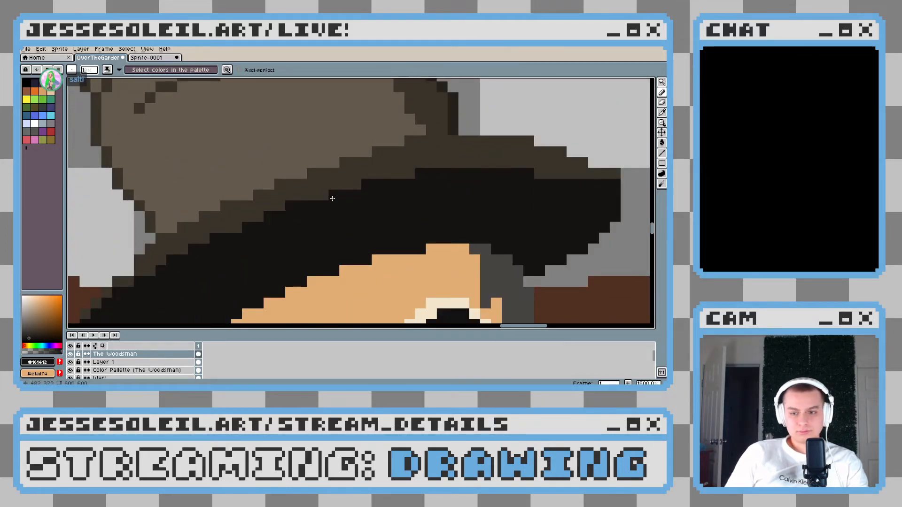
pyautogui.scroll(-4, 332, 199)
pyautogui.scroll(4, 369, 201)
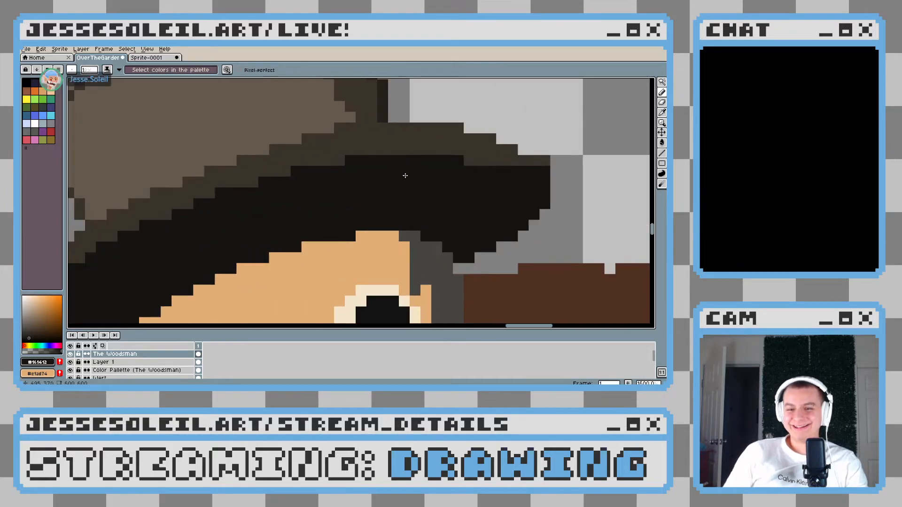
pyautogui.moveTo(399, 177); pyautogui.dragTo(230, 179)
pyautogui.scroll(-4, 230, 179)
pyautogui.scroll(5, 322, 146)
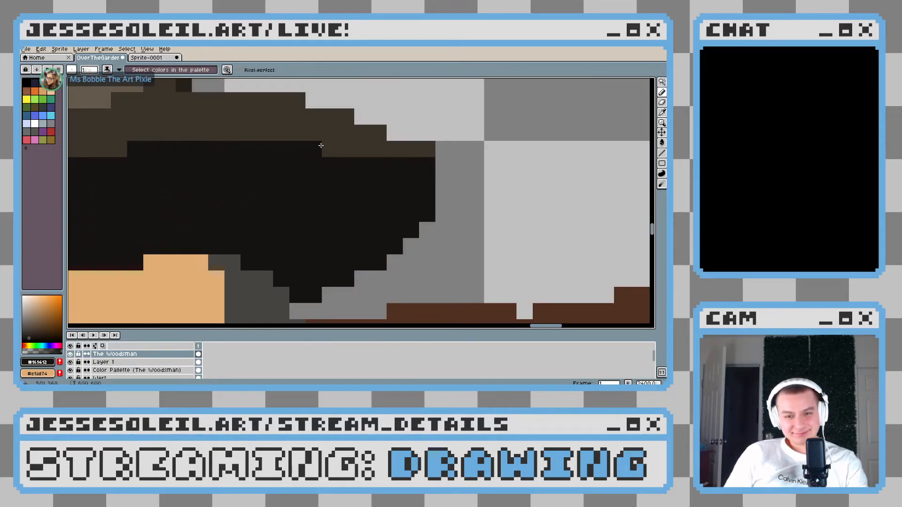
pyautogui.click(326, 146)
pyautogui.moveTo(176, 162); pyautogui.dragTo(300, 180)
pyautogui.hotkey('ctrl', 'z')
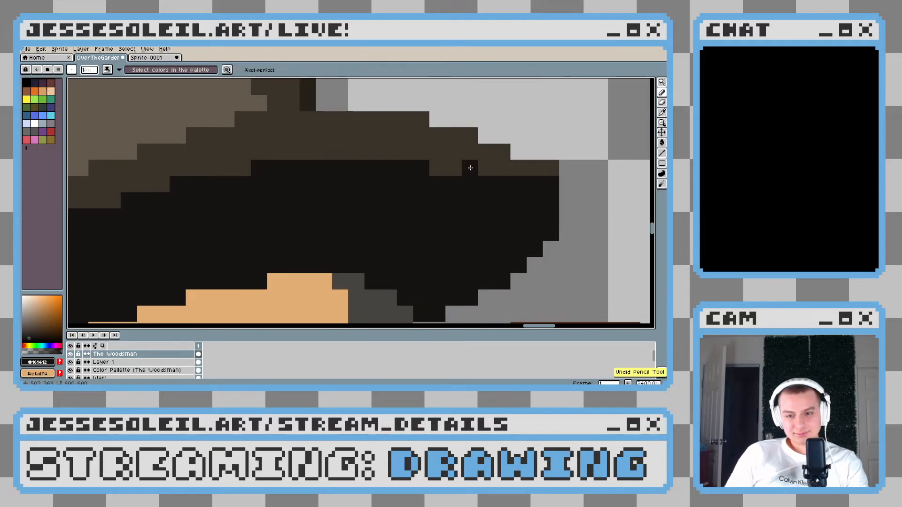
pyautogui.moveTo(230, 171); pyautogui.dragTo(367, 179)
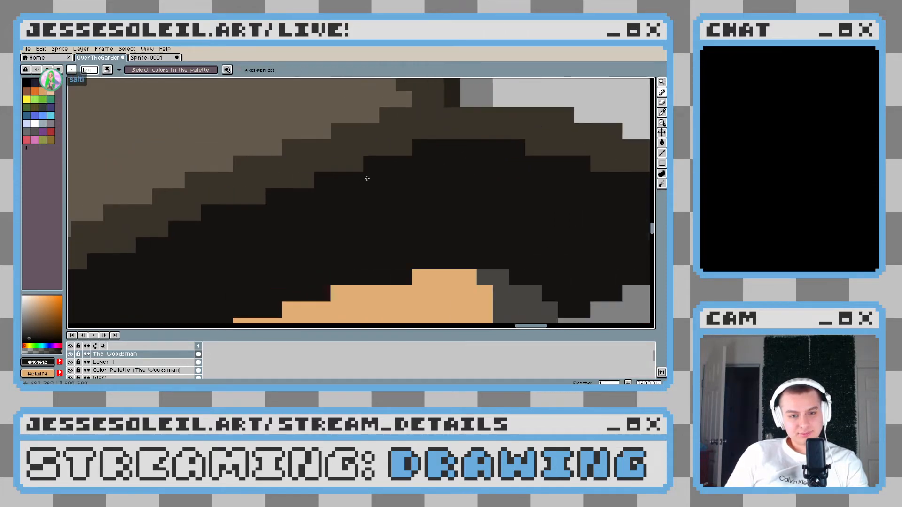
pyautogui.moveTo(161, 235); pyautogui.dragTo(390, 186)
pyautogui.moveTo(238, 232); pyautogui.dragTo(188, 264)
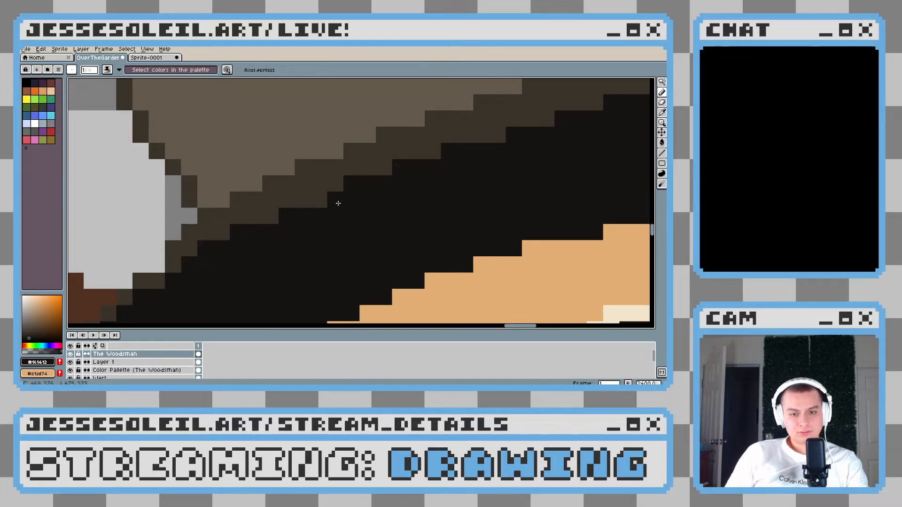
# Inspect the hat brim close up and compare the Woodsman with the other characters at several zoom levels
pyautogui.scroll(-8, 427, 226)
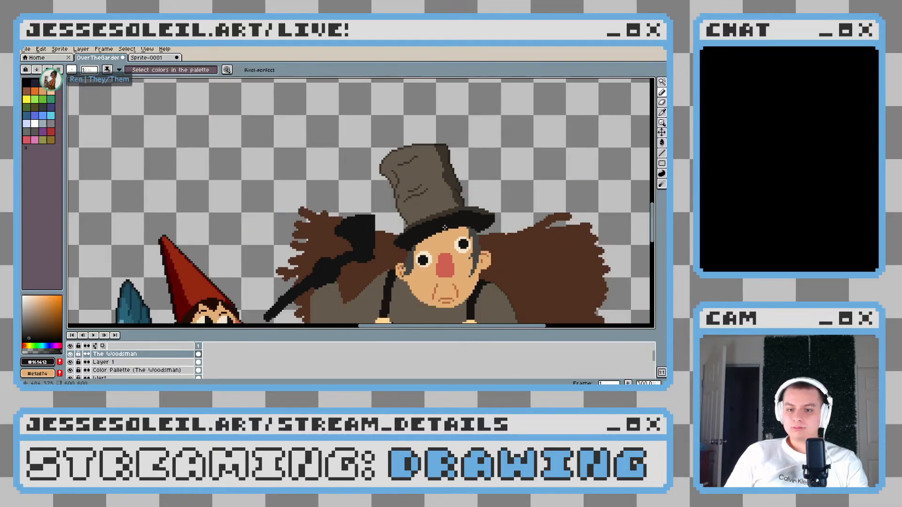
pyautogui.moveTo(460, 230); pyautogui.dragTo(412, 234)
pyautogui.scroll(-1, 412, 233)
pyautogui.scroll(4, 399, 230)
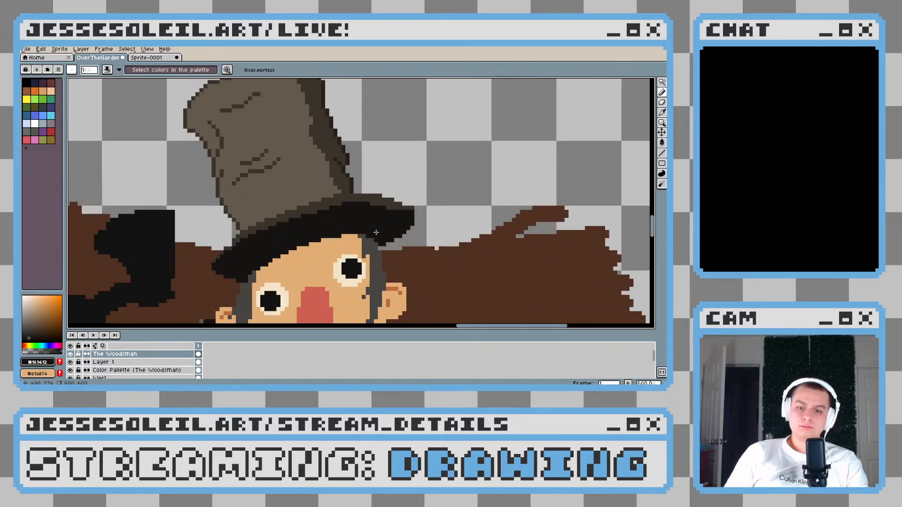
pyautogui.scroll(-5, 381, 223)
pyautogui.scroll(-1, 389, 228)
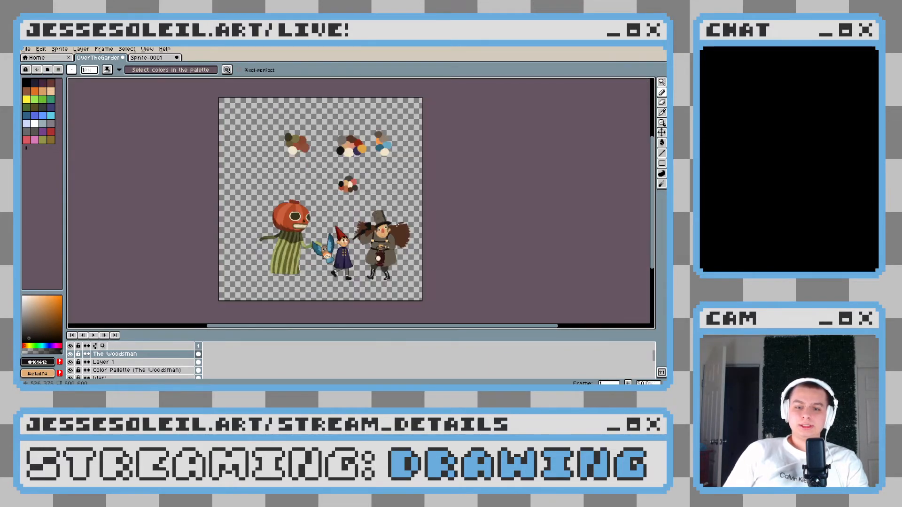
pyautogui.scroll(4, 388, 229)
pyautogui.moveTo(388, 230); pyautogui.dragTo(403, 193)
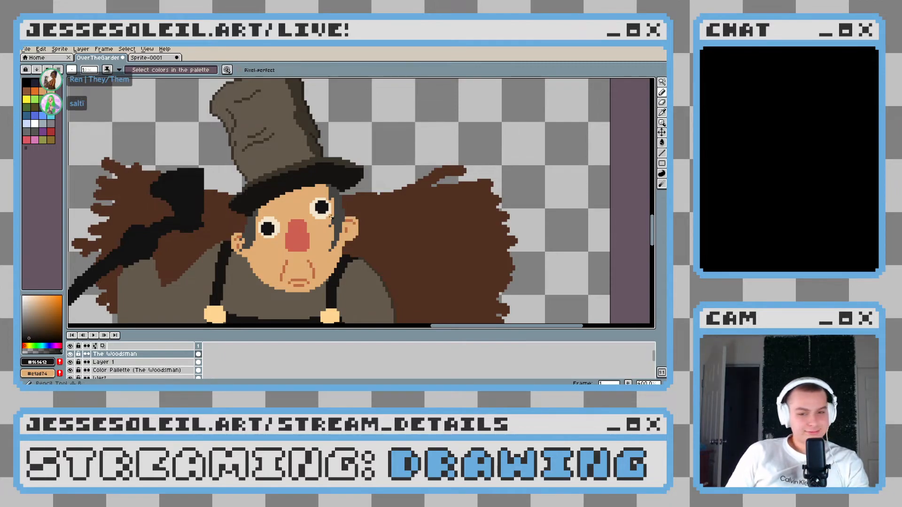
pyautogui.moveTo(338, 214); pyautogui.dragTo(369, 200)
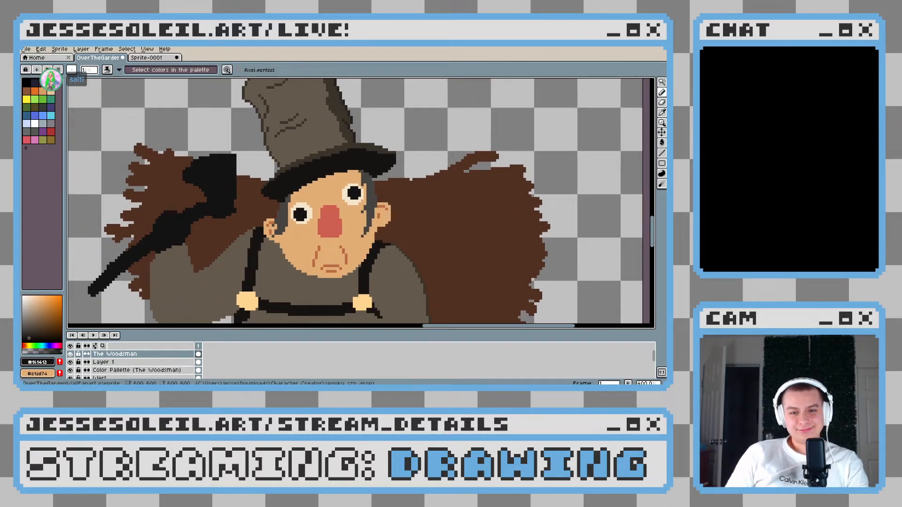
pyautogui.moveTo(291, 224); pyautogui.dragTo(348, 228)
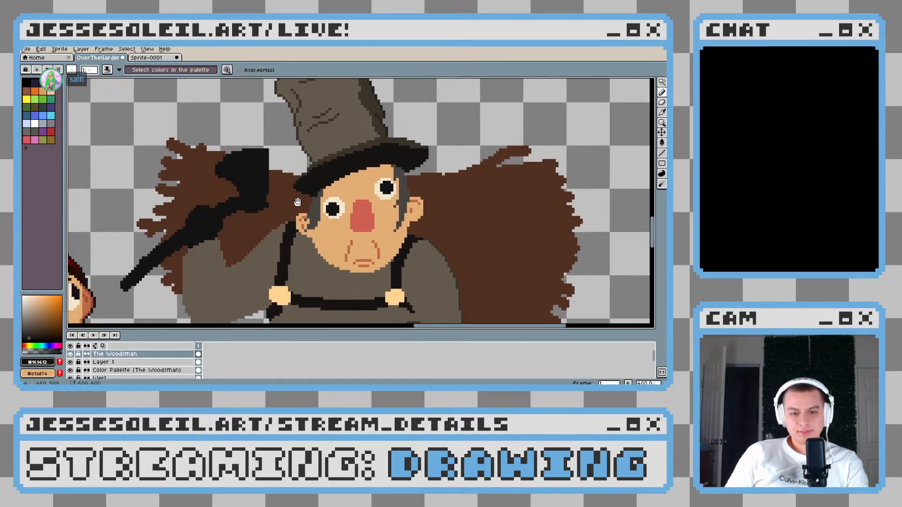
# Sample the brim's dark brown (#3a3329) and the coat's grey-brown (#645a4c) as drawing colours
pyautogui.scroll(5, 306, 157)
pyautogui.keyDown('alt'); pyautogui.click(306, 185); pyautogui.keyUp('alt')
pyautogui.scroll(-5, 306, 186)
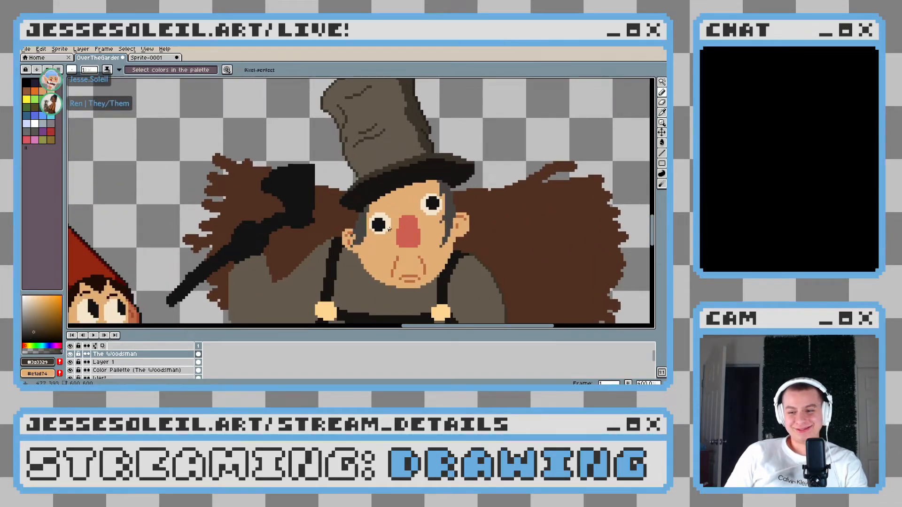
pyautogui.moveTo(395, 229); pyautogui.dragTo(343, 219)
pyautogui.scroll(-3, 343, 220)
pyautogui.scroll(3, 321, 218)
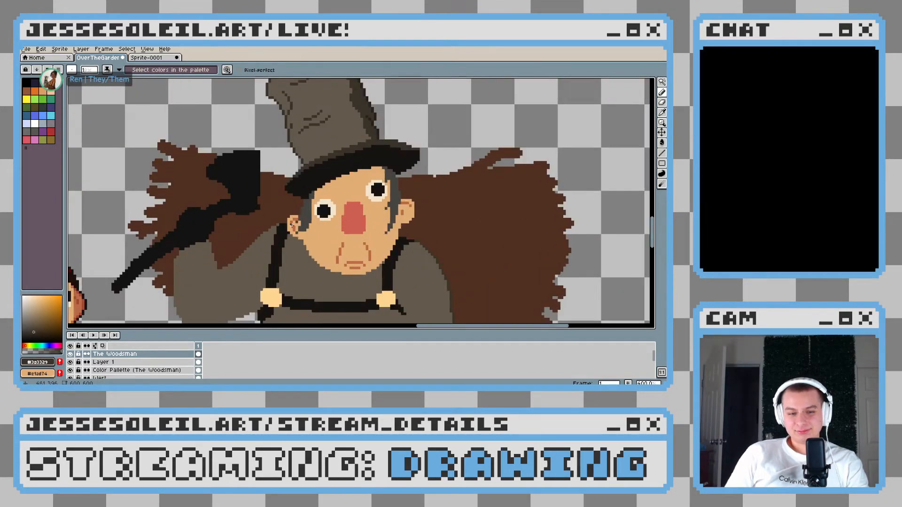
pyautogui.moveTo(286, 239); pyautogui.dragTo(316, 225)
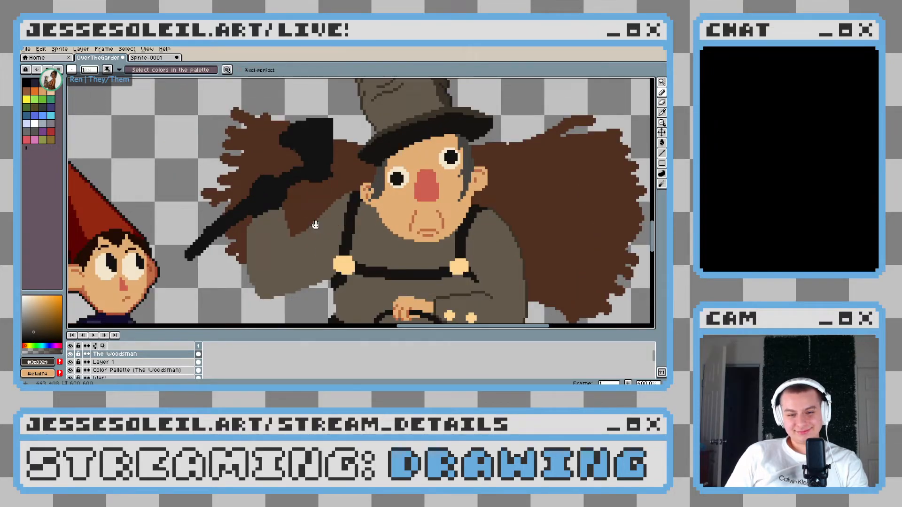
pyautogui.scroll(6, 315, 225)
pyautogui.keyDown('alt'); pyautogui.click(290, 168); pyautogui.keyUp('alt')
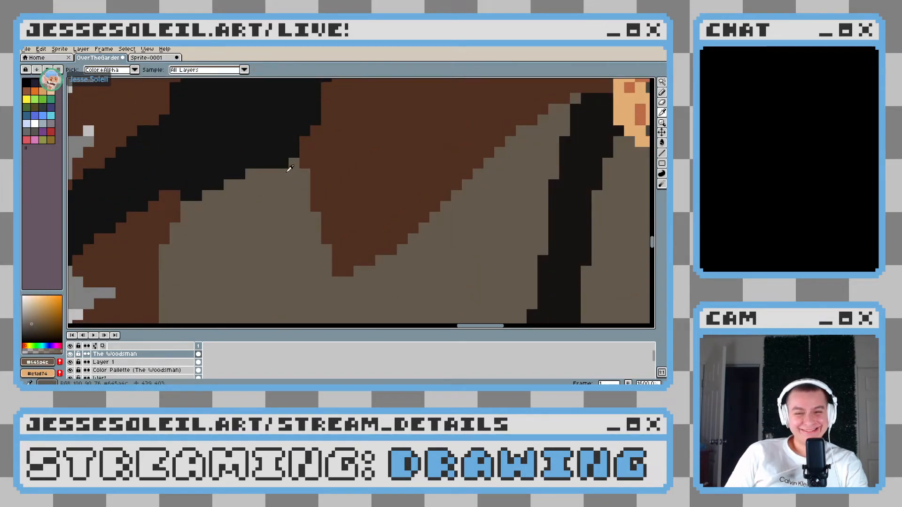
pyautogui.scroll(-4, 299, 201)
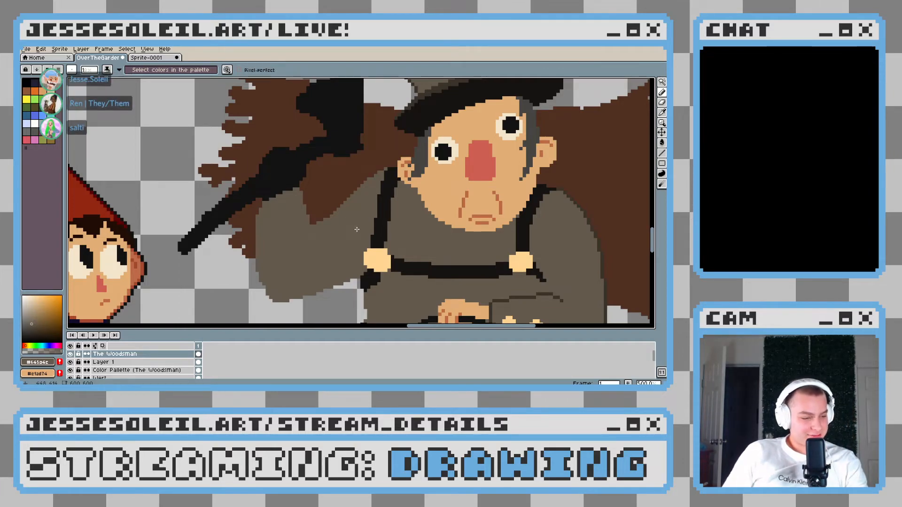
# Examine the Woodsman's coat, raised arm and lantern area close up and against the full figure
pyautogui.hscroll(2, 326, 240)
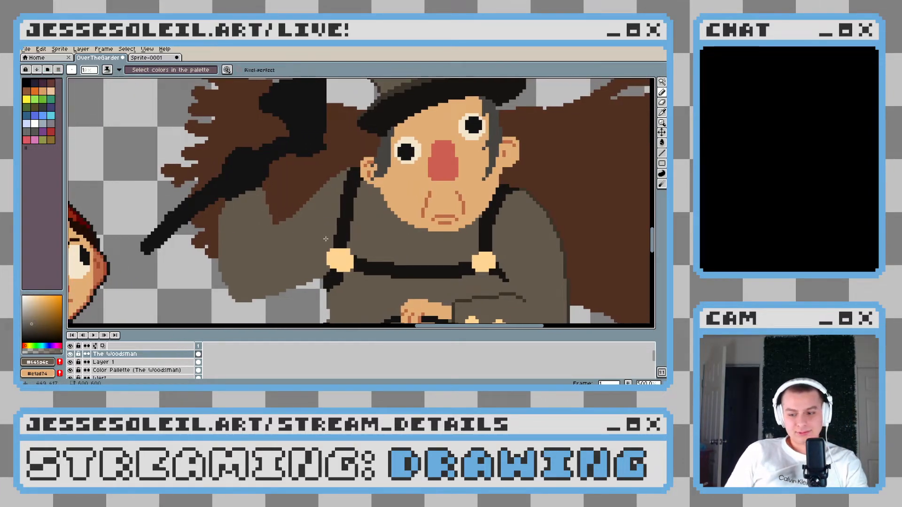
pyautogui.moveTo(330, 245); pyautogui.dragTo(220, 171)
pyautogui.scroll(1, 220, 171)
pyautogui.scroll(-1, 220, 171)
pyautogui.moveTo(284, 189); pyautogui.dragTo(276, 188)
pyautogui.moveTo(405, 219); pyautogui.dragTo(366, 216)
pyautogui.scroll(-3, 366, 216)
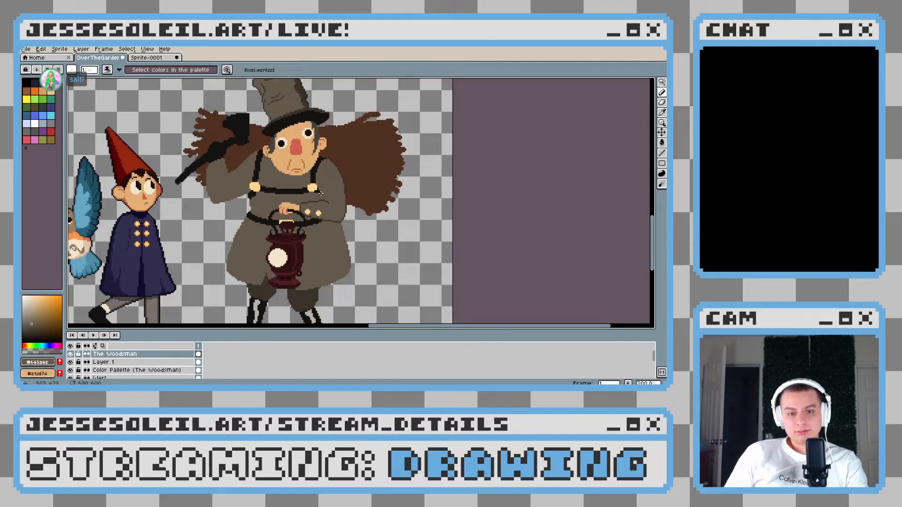
# Sample the dark brown (#3a3329) from the sleeve's crease line for drawing with the Pencil tool
pyautogui.scroll(3, 339, 212)
pyautogui.press('i')
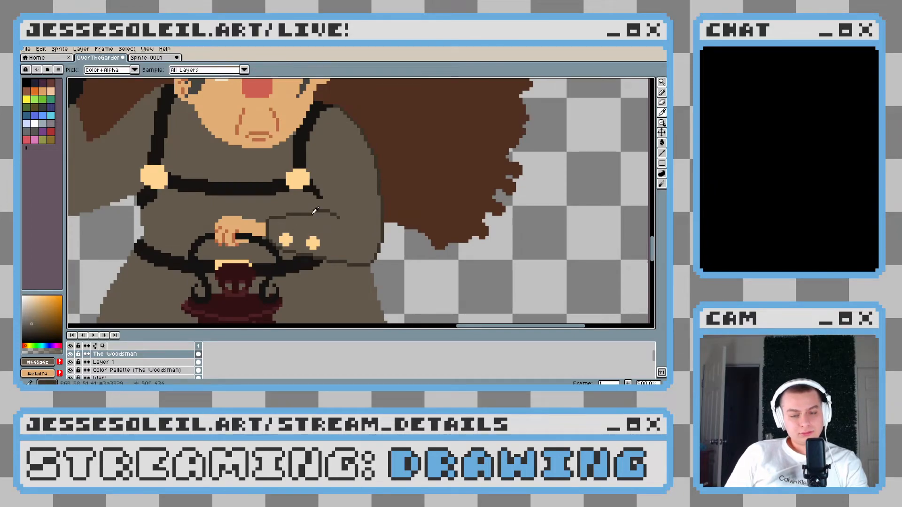
pyautogui.click(315, 211)
pyautogui.press('b')
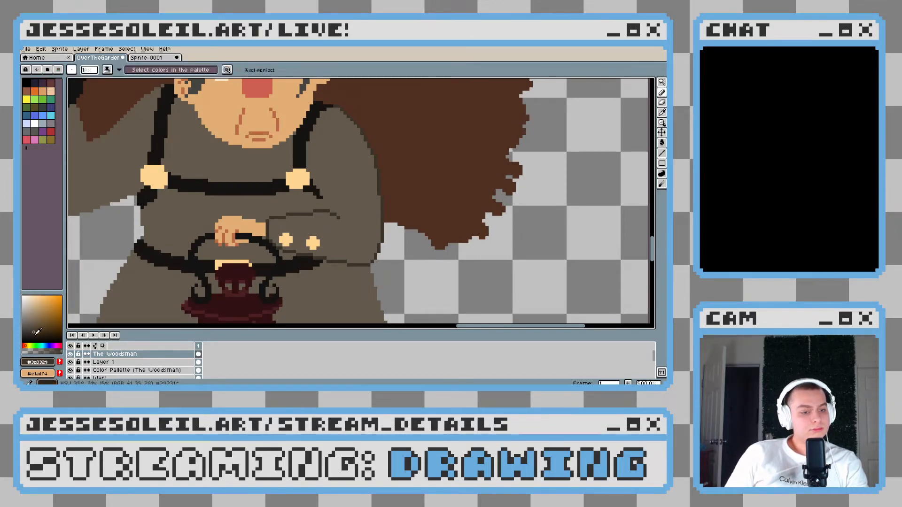
# Try a one-pixel cuff line down the sleeve beyond its two buttons in dark brown (#3a3329), and undo it
pyautogui.scroll(2, 322, 230)
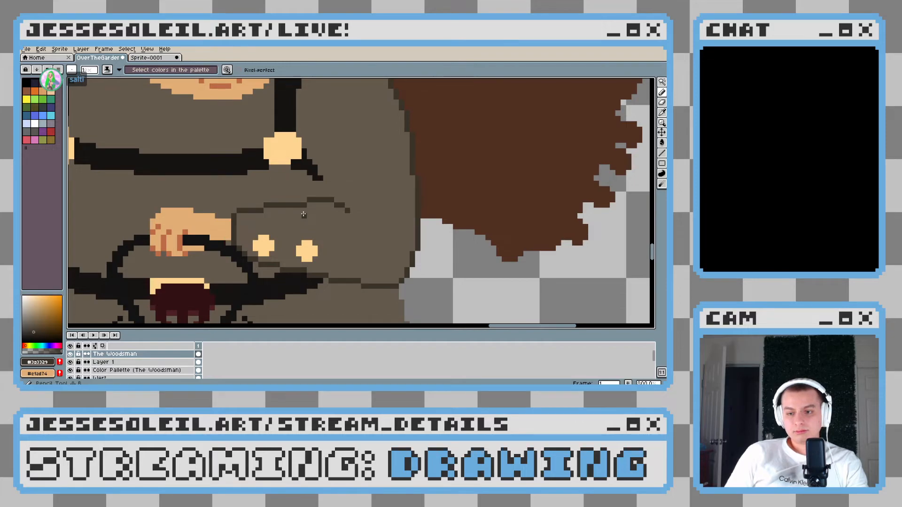
pyautogui.scroll(-3, 303, 214)
pyautogui.scroll(2, 304, 215)
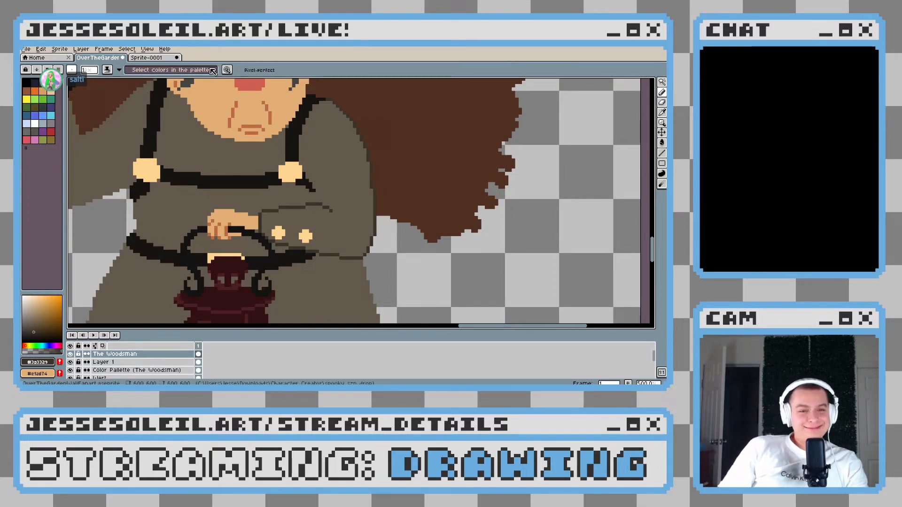
pyautogui.moveTo(303, 161); pyautogui.dragTo(302, 169)
pyautogui.scroll(3, 301, 231)
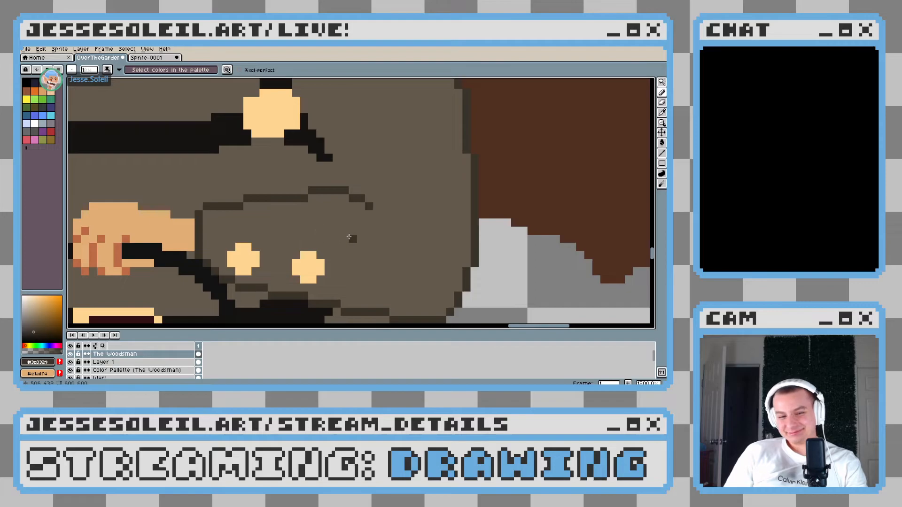
pyautogui.scroll(-5, 349, 237)
pyautogui.scroll(3, 325, 226)
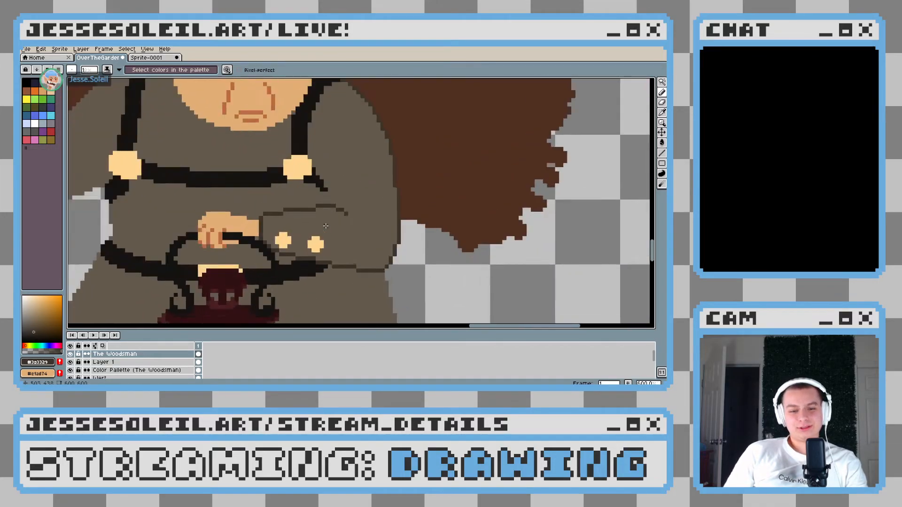
pyautogui.scroll(3, 326, 226)
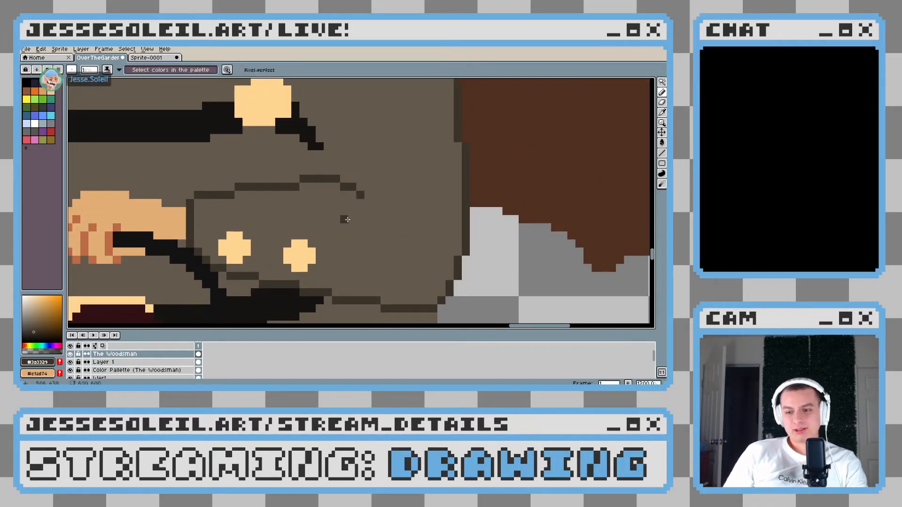
pyautogui.moveTo(319, 194); pyautogui.dragTo(344, 165)
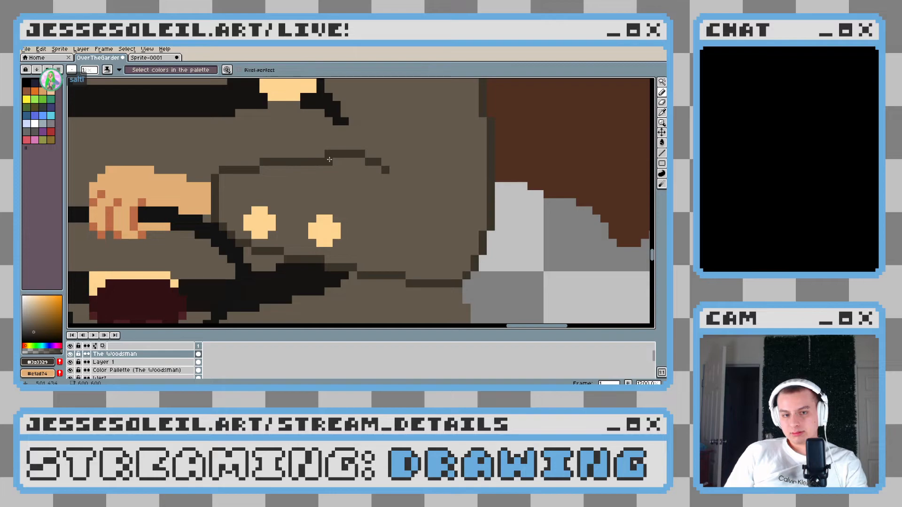
pyautogui.moveTo(330, 161); pyautogui.dragTo(345, 204)
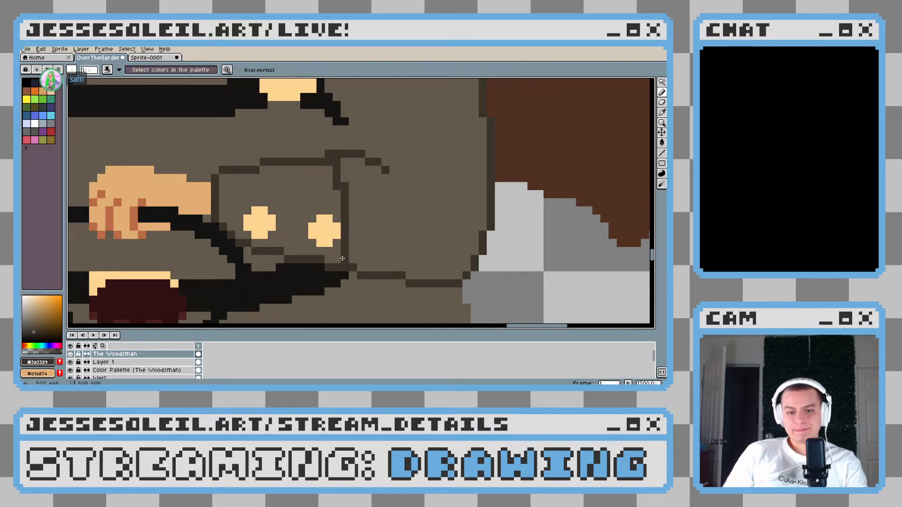
pyautogui.hotkey('ctrl', 'z')
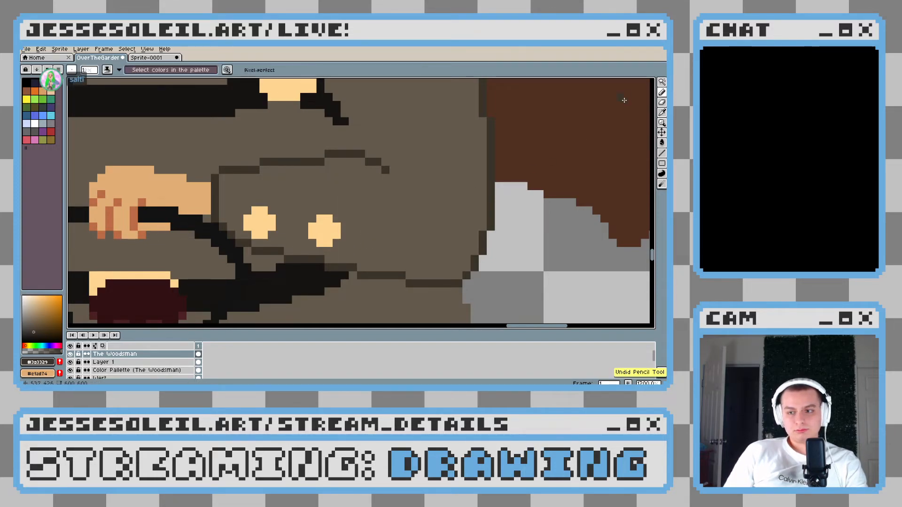
# Select the coat's grey-brown area, outline the buttoned cuff within it and fill the cuff with #3a3329, undoing the oversized brush strokes
pyautogui.click(663, 84)
pyautogui.click(328, 186)
pyautogui.moveTo(323, 185)
pyautogui.mouseDown()
pyautogui.moveTo(296, 161)
pyautogui.moveTo(314, 161)
pyautogui.moveTo(295, 161)
pyautogui.moveTo(313, 246)
pyautogui.moveTo(289, 279)
pyautogui.moveTo(238, 228)
pyautogui.moveTo(293, 190)
pyautogui.mouseUp()
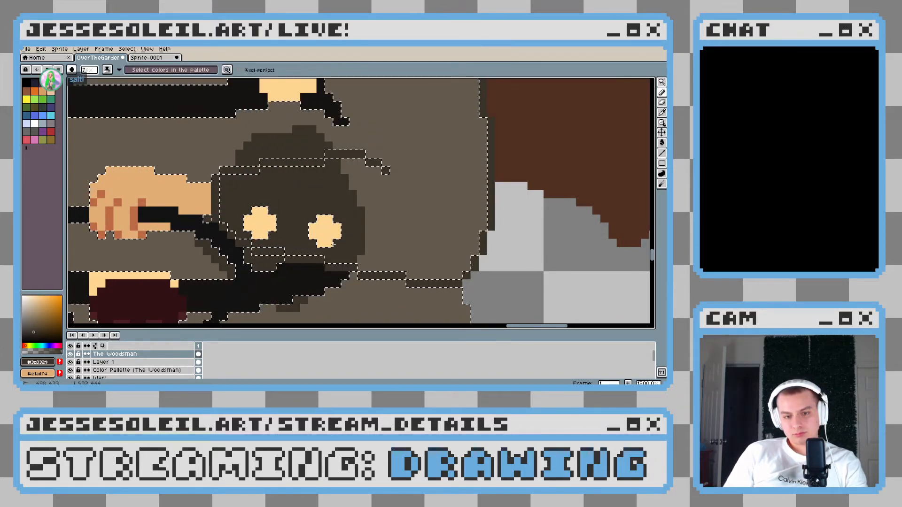
pyautogui.hotkey('ctrl', 'z')
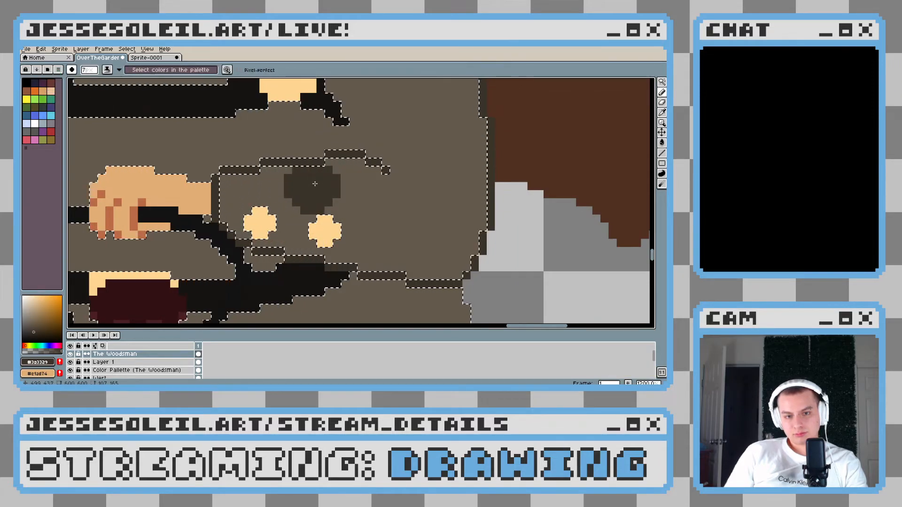
pyautogui.hotkey('ctrl', 'z')
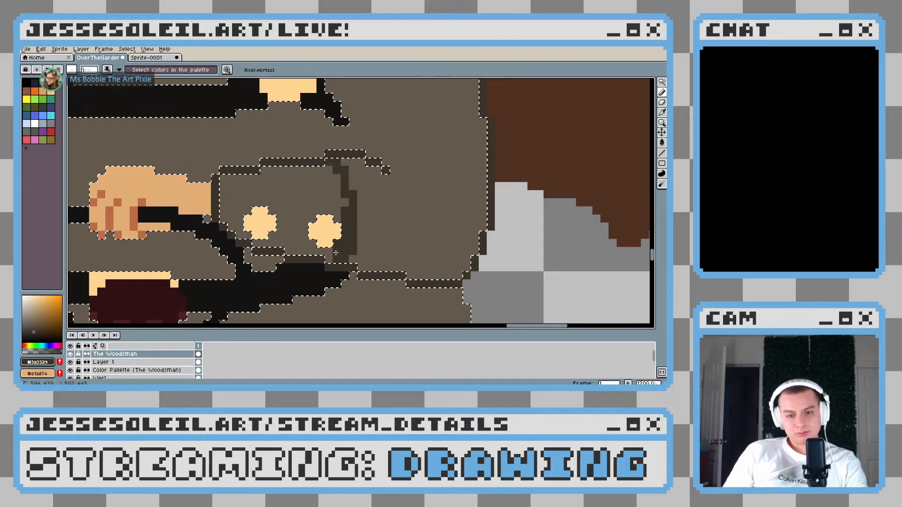
pyautogui.press('g')
pyautogui.scroll(-3, 320, 218)
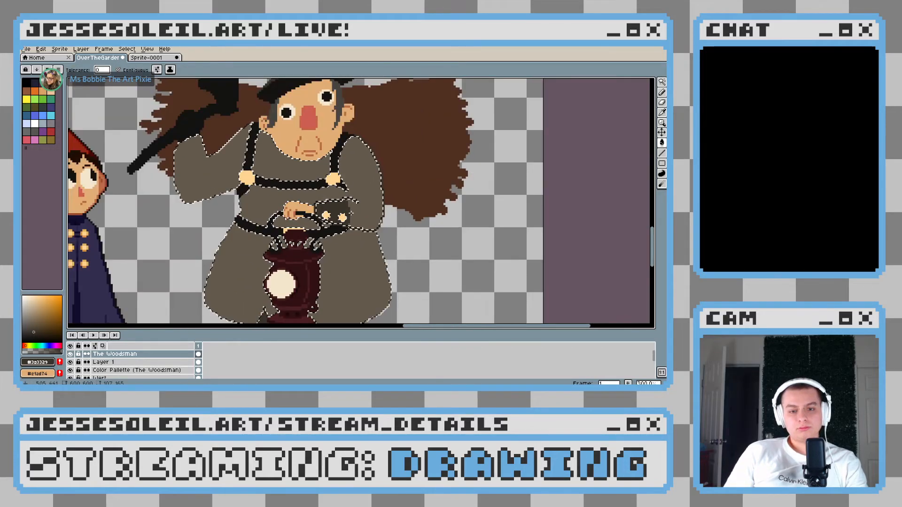
# Sample the coat's grey-brown (#645a4c) and pencil over the stray dark pixels at the upper corner of the lantern arm's cuff
pyautogui.scroll(2, 352, 213)
pyautogui.scroll(3, 342, 188)
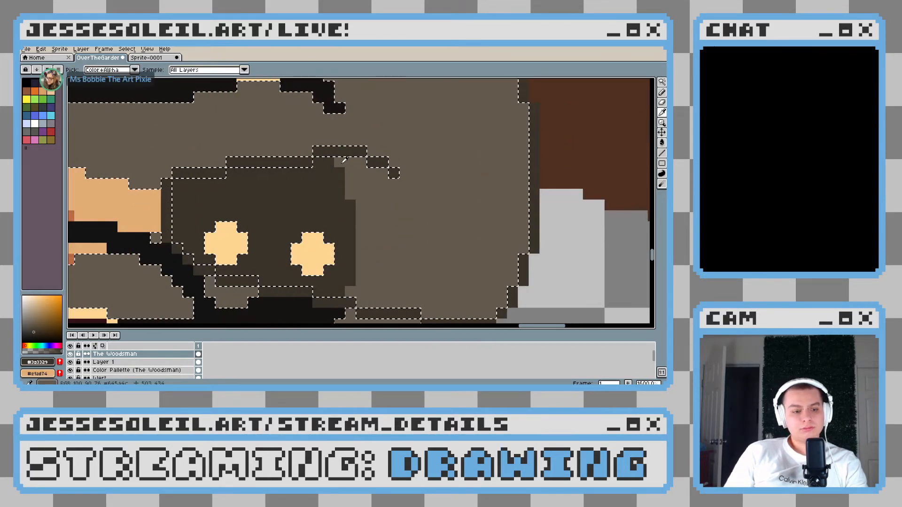
pyautogui.press('x')
pyautogui.keyDown('alt'); pyautogui.click(355, 170); pyautogui.keyUp('alt')
pyautogui.press('b')
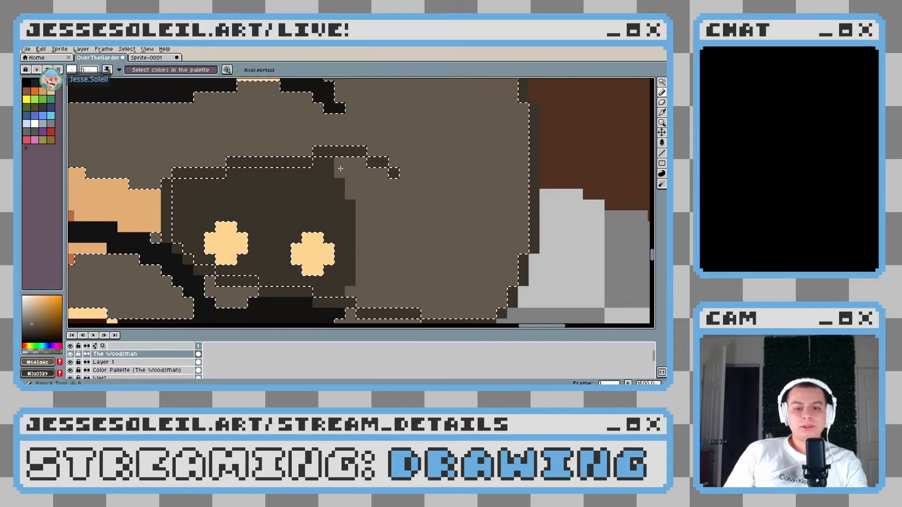
pyautogui.moveTo(340, 163); pyautogui.dragTo(341, 172)
pyautogui.scroll(-1, 379, 196)
pyautogui.scroll(1, 385, 199)
pyautogui.scroll(-3, 352, 201)
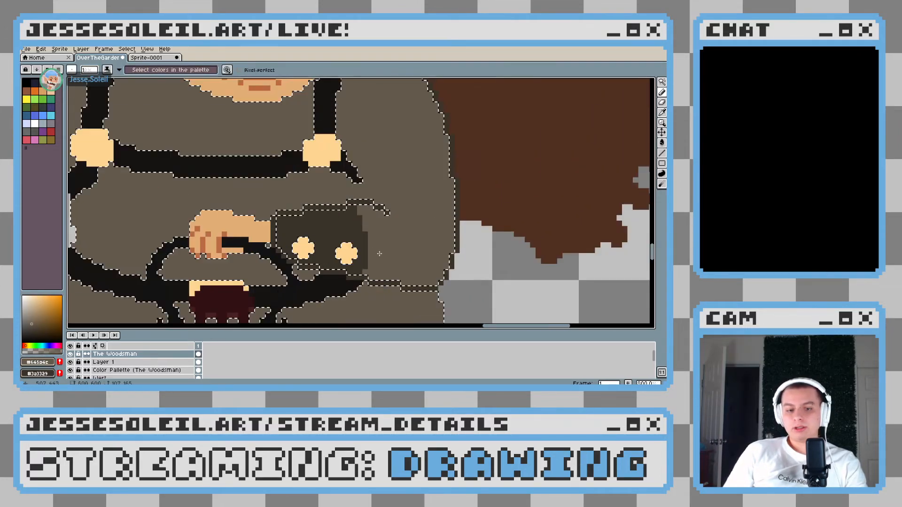
pyautogui.scroll(2, 380, 253)
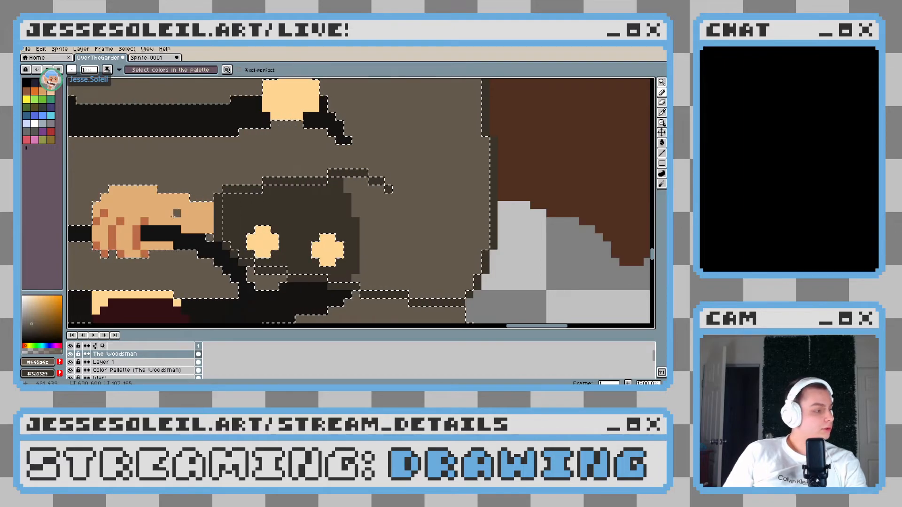
pyautogui.scroll(-4, 244, 238)
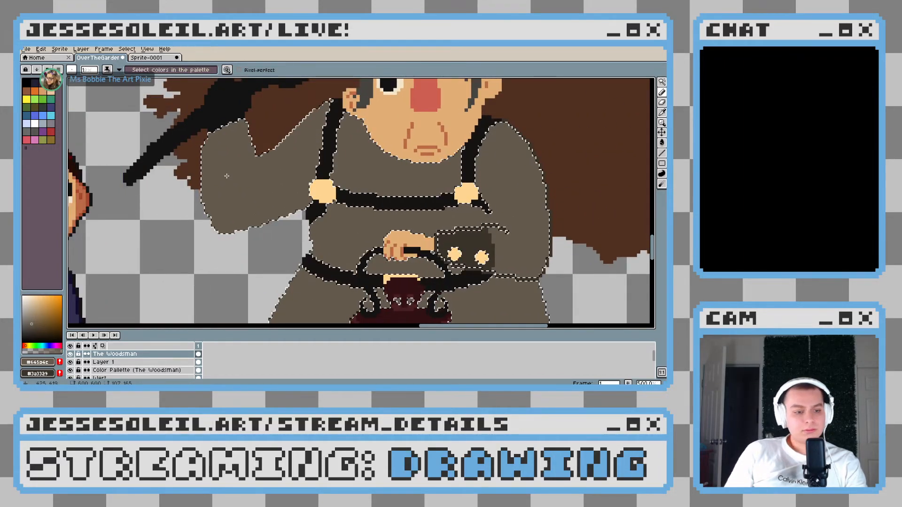
# Brush a dark cuff in #3a3329 across the end of the raised sleeve within the coat selection, undoing one stroke while shaping its rounded edge
pyautogui.scroll(-2, 242, 175)
pyautogui.press('x')
pyautogui.moveTo(212, 167); pyautogui.dragTo(291, 203)
pyautogui.keyDown('ctrl'); pyautogui.scroll(7, 255, 193); pyautogui.keyUp('ctrl')
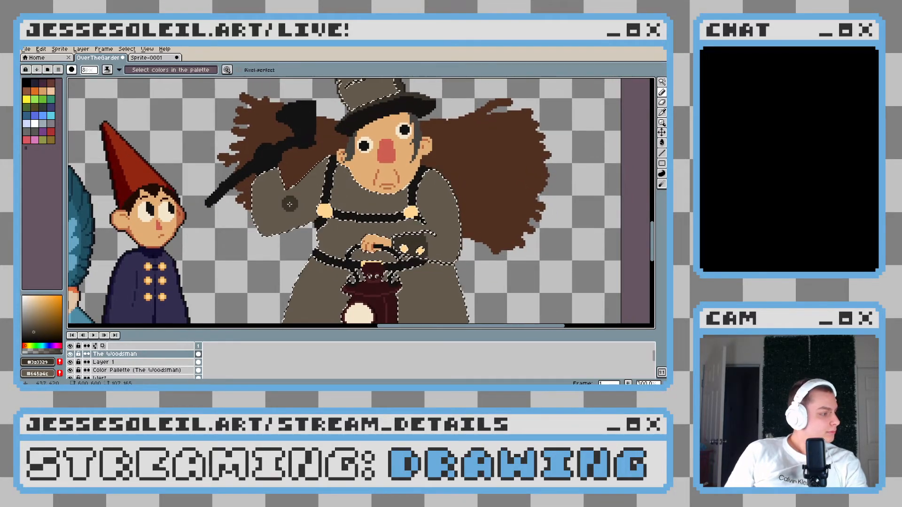
pyautogui.scroll(2, 290, 202)
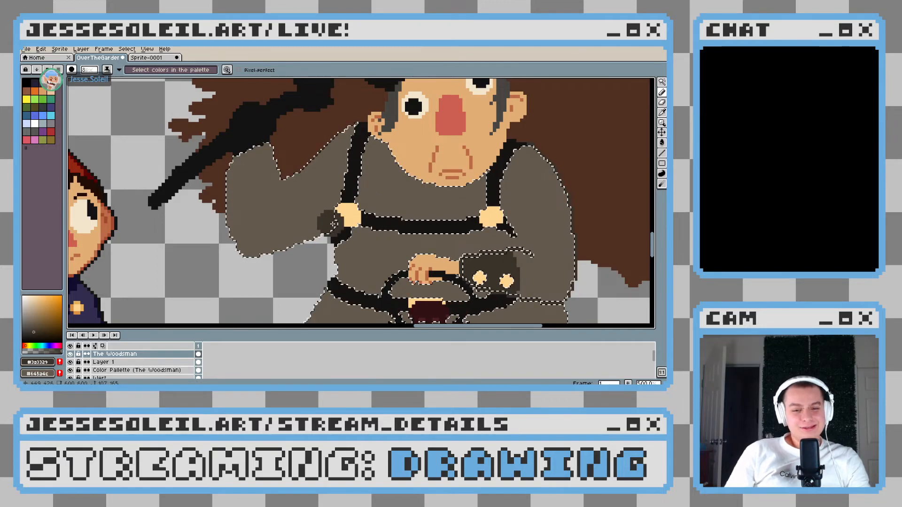
pyautogui.scroll(3, 333, 225)
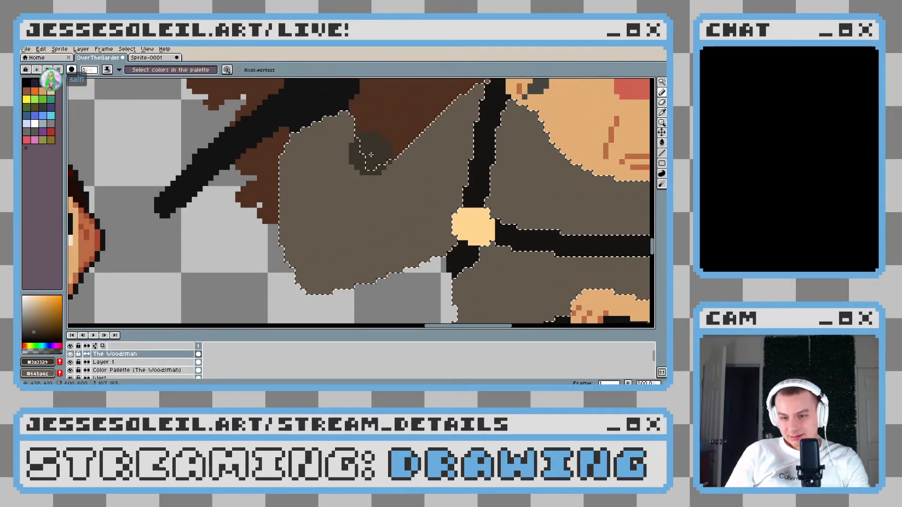
pyautogui.moveTo(311, 153); pyautogui.dragTo(267, 180)
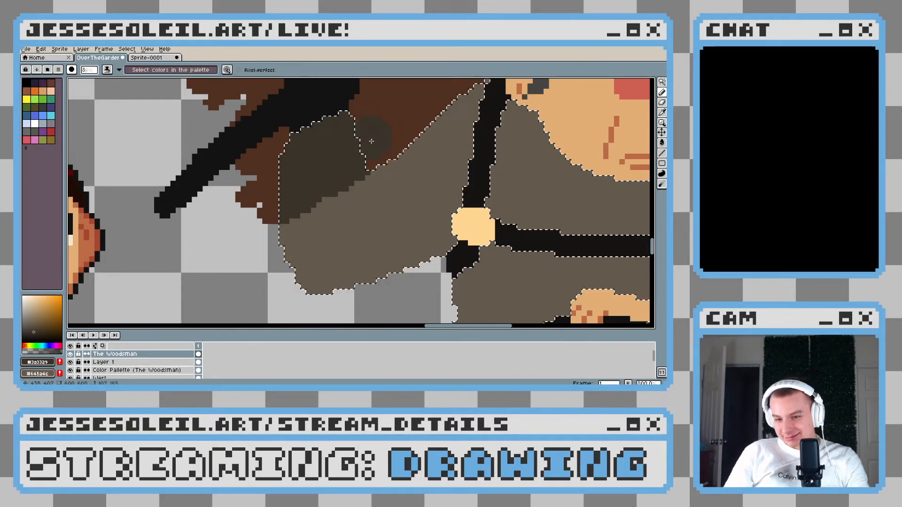
pyautogui.moveTo(351, 164); pyautogui.dragTo(352, 188)
pyautogui.hotkey('ctrl', 'z')
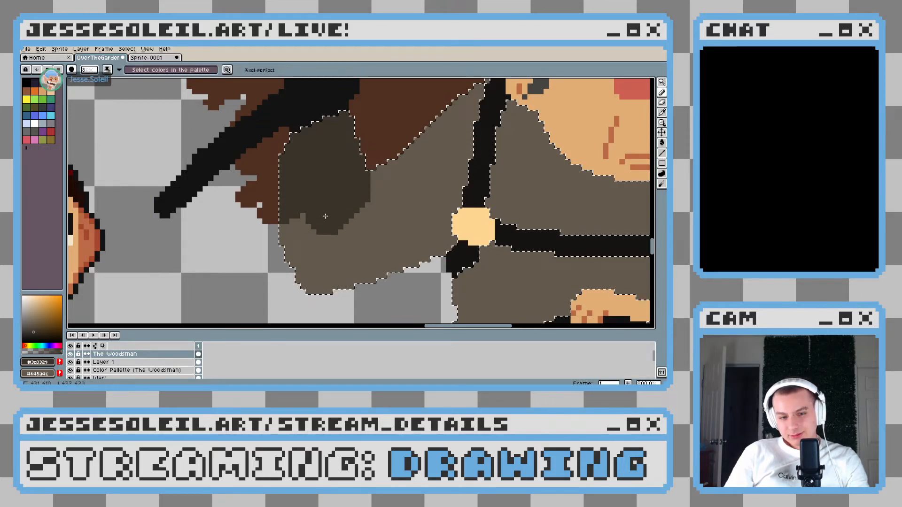
pyautogui.moveTo(325, 216); pyautogui.dragTo(361, 214)
pyautogui.scroll(-6, 409, 216)
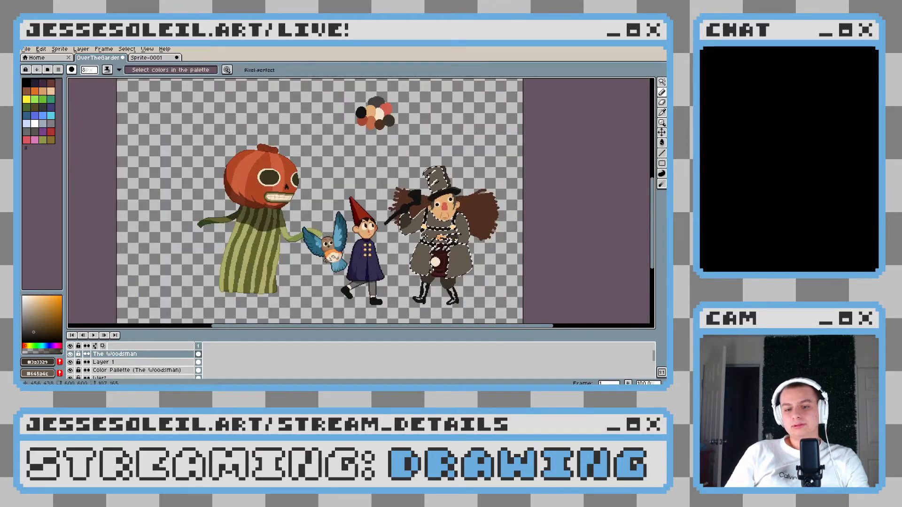
# Clear the selection, sample the strap buckle's cream and stamp two small buttons, one above the other, on the raised arm's cuff
pyautogui.scroll(4, 425, 246)
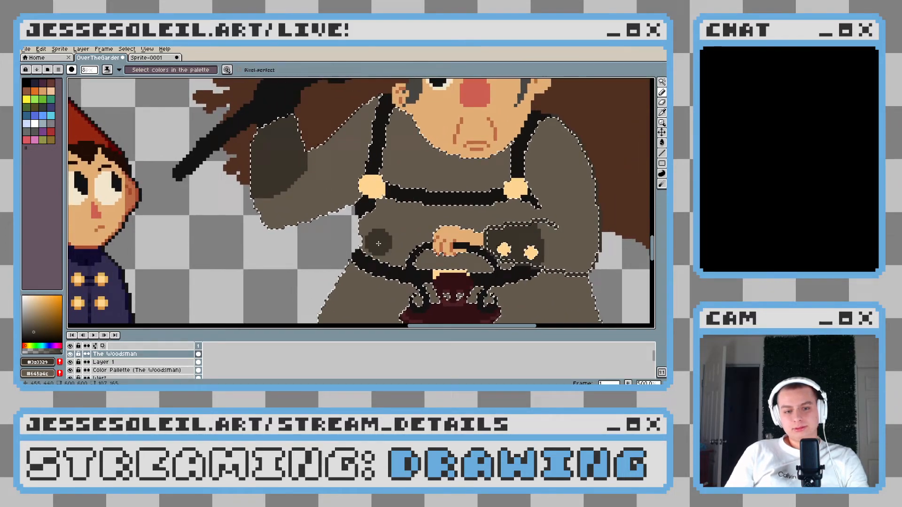
pyautogui.scroll(2, 301, 198)
pyautogui.keyDown('alt'); pyautogui.click(171, 118); pyautogui.keyUp('alt')
pyautogui.moveTo(147, 199); pyautogui.dragTo(341, 262)
pyautogui.press('-')
pyautogui.press('-')
pyautogui.press('-')
pyautogui.press('-')
pyautogui.moveTo(319, 180)
pyautogui.mouseDown()
pyautogui.moveTo(291, 195)
pyautogui.moveTo(315, 248)
pyautogui.mouseUp()
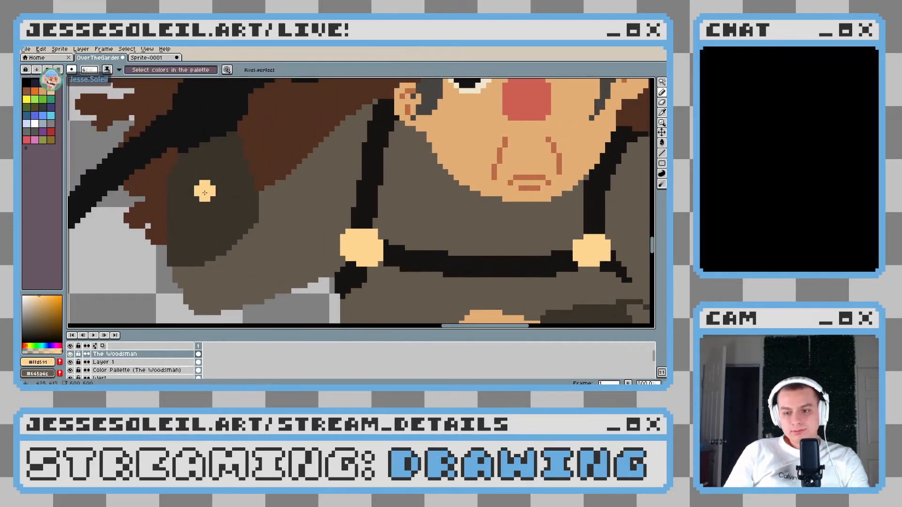
pyautogui.scroll(2, 205, 193)
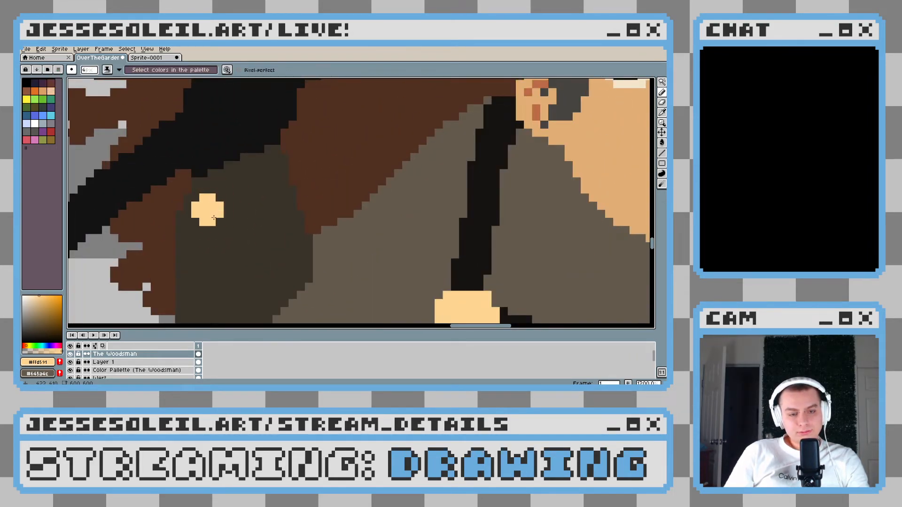
pyautogui.click(214, 221)
pyautogui.moveTo(214, 221); pyautogui.dragTo(223, 149)
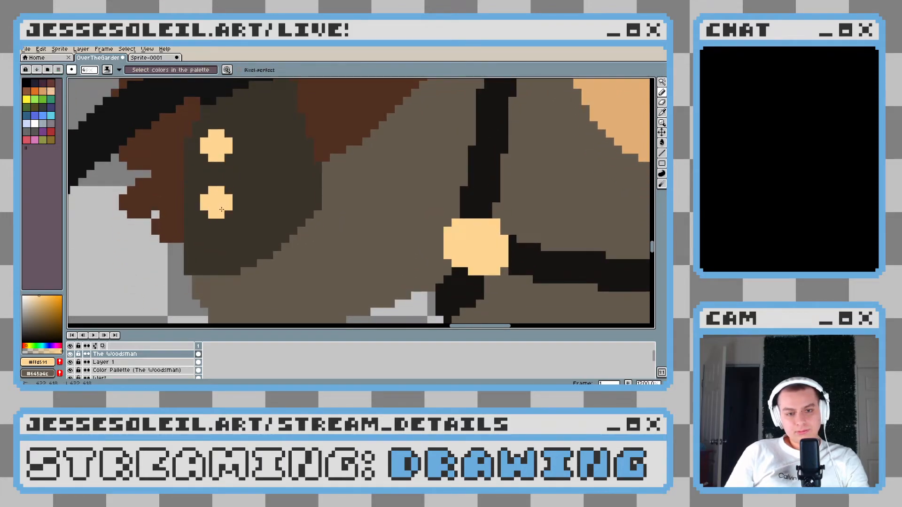
pyautogui.scroll(-8, 221, 209)
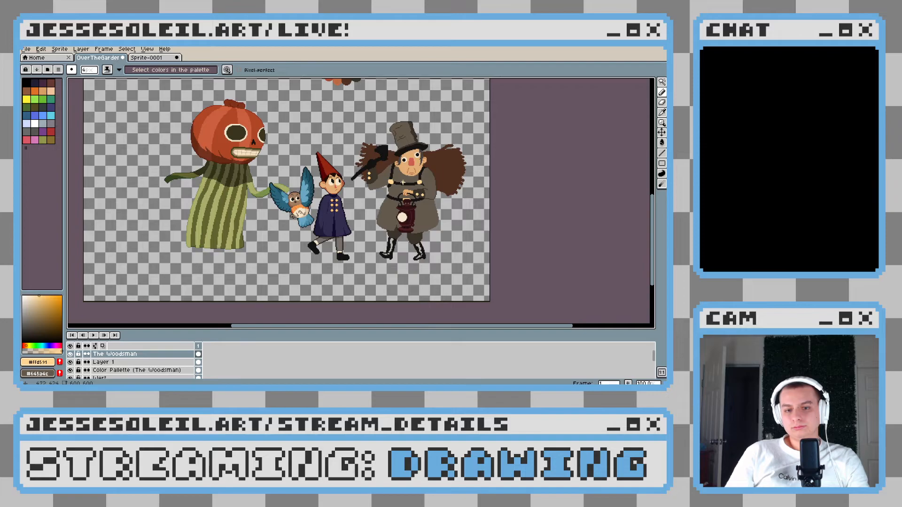
# Sample the cuff's dark brown (#3a3329) and draw a one-pixel crease curving down from the raised cuff's inner corner
pyautogui.scroll(3, 402, 182)
pyautogui.scroll(3, 325, 191)
pyautogui.press('alt')
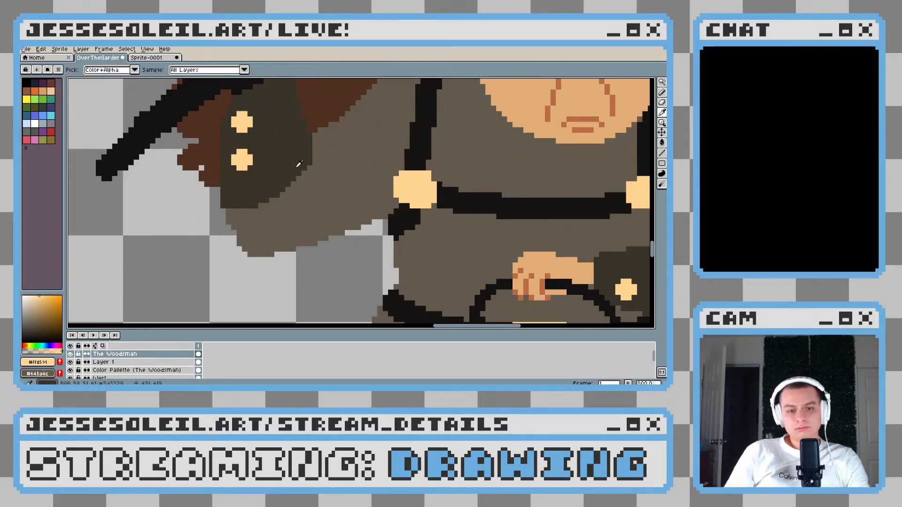
pyautogui.click(299, 170)
pyautogui.scroll(3, 316, 159)
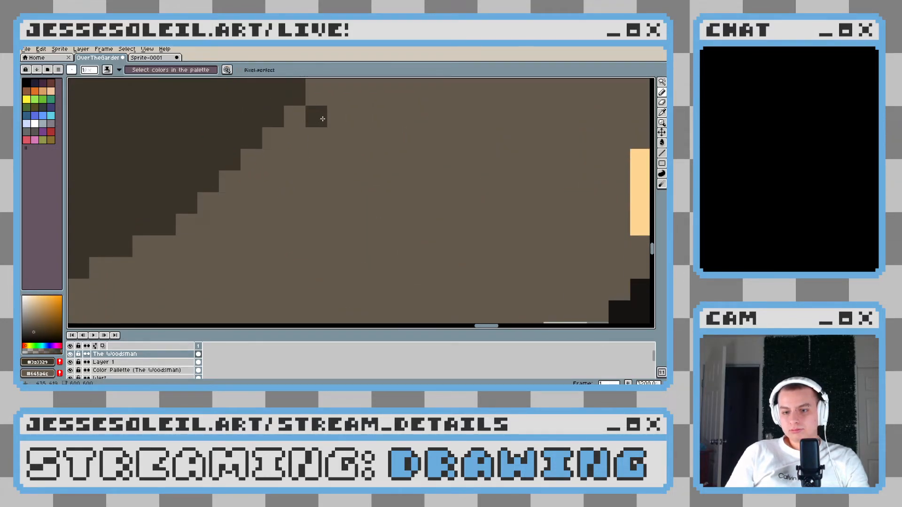
pyautogui.scroll(-3, 322, 119)
pyautogui.moveTo(323, 164)
pyautogui.mouseDown()
pyautogui.moveTo(323, 194)
pyautogui.moveTo(323, 165)
pyautogui.moveTo(315, 220)
pyautogui.mouseUp()
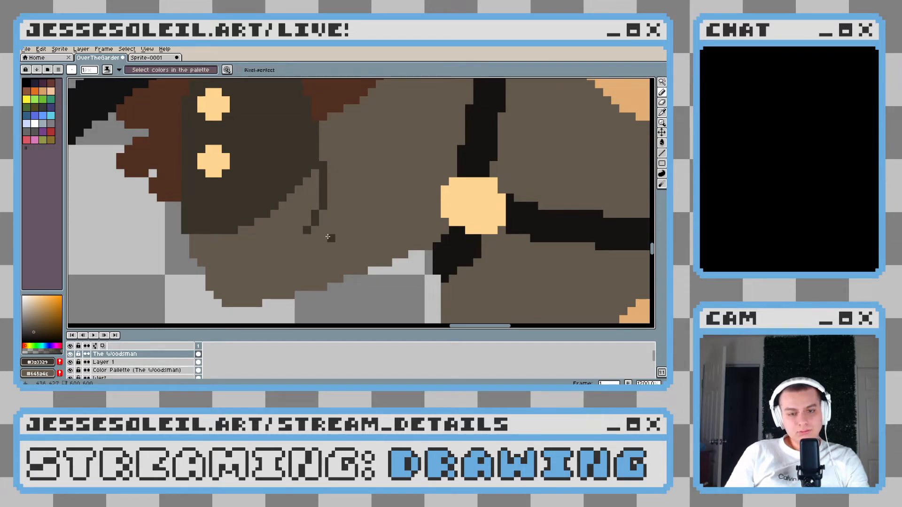
pyautogui.scroll(-5, 323, 238)
pyautogui.scroll(5, 333, 224)
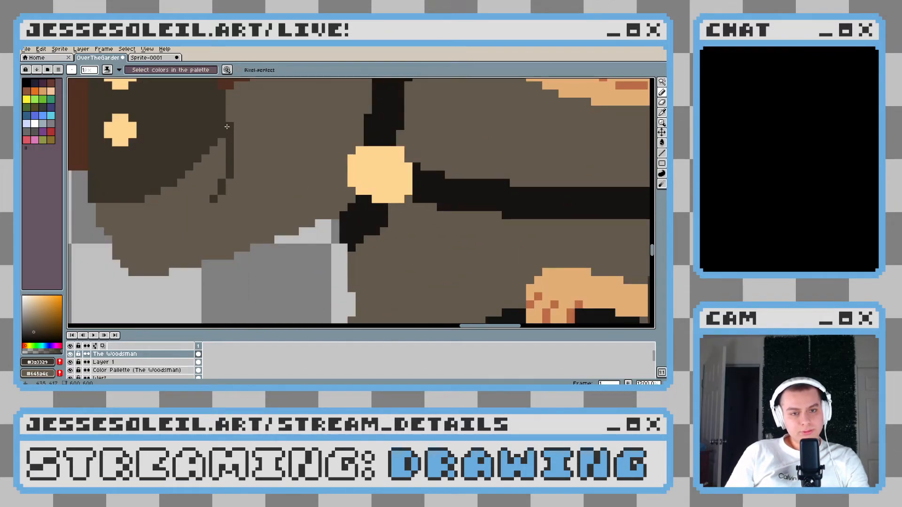
pyautogui.scroll(-5, 227, 126)
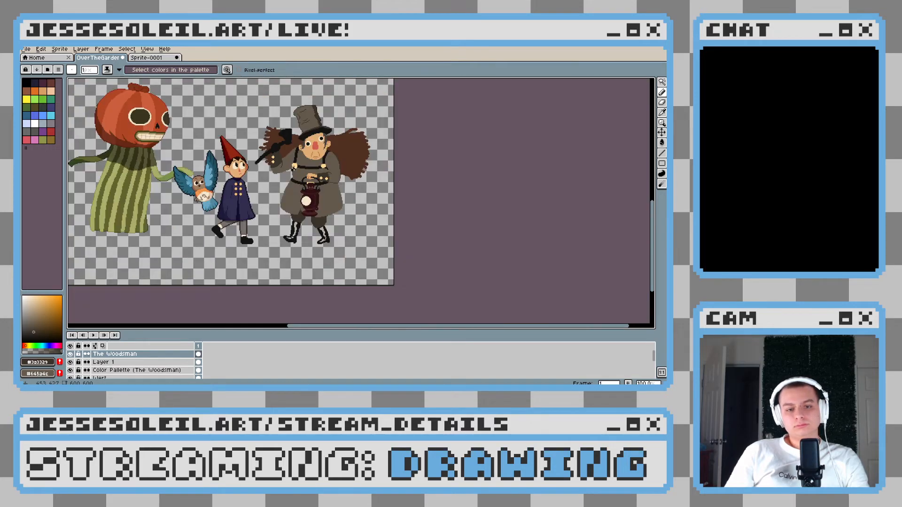
# Outline the raised sleeve's lower edge with a one-pixel #3a3329 line from the cuff around the elbow to the strap
pyautogui.scroll(5, 292, 168)
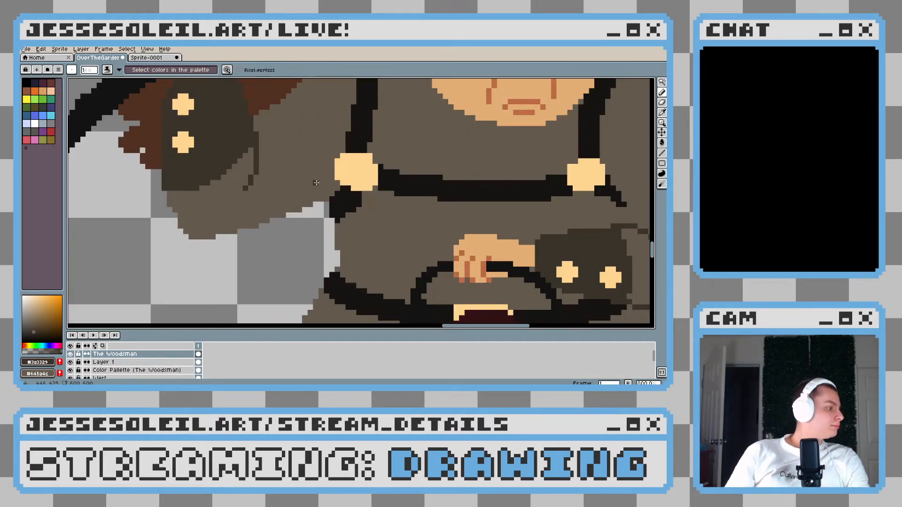
pyautogui.moveTo(342, 213)
pyautogui.mouseDown()
pyautogui.moveTo(277, 200)
pyautogui.moveTo(331, 237)
pyautogui.moveTo(321, 231)
pyautogui.moveTo(405, 212)
pyautogui.mouseUp()
pyautogui.scroll(3, 237, 203)
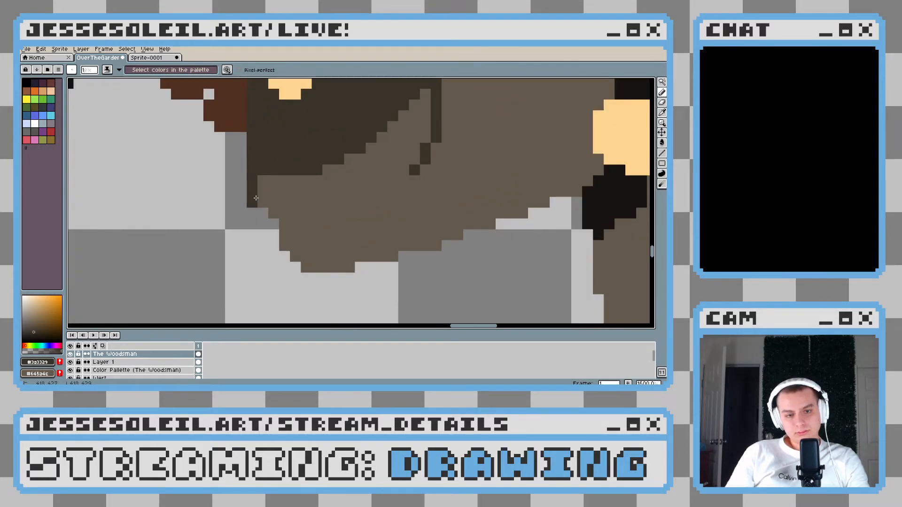
pyautogui.moveTo(263, 214)
pyautogui.mouseDown()
pyautogui.moveTo(274, 247)
pyautogui.moveTo(293, 222)
pyautogui.moveTo(274, 225)
pyautogui.moveTo(293, 267)
pyautogui.moveTo(360, 278)
pyautogui.moveTo(351, 278)
pyautogui.moveTo(426, 245)
pyautogui.moveTo(262, 247)
pyautogui.moveTo(299, 255)
pyautogui.moveTo(332, 233)
pyautogui.moveTo(438, 201)
pyautogui.moveTo(420, 208)
pyautogui.mouseUp()
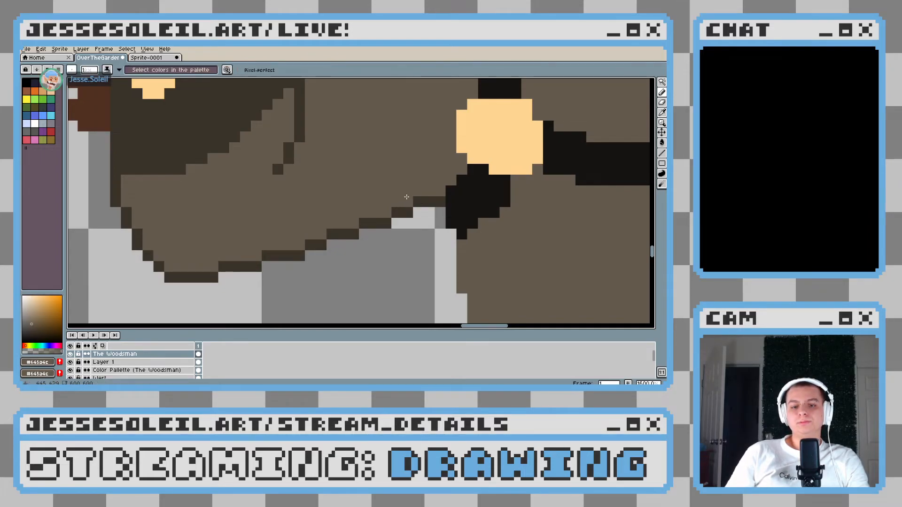
pyautogui.scroll(-5, 421, 207)
# Outline the raised sleeve's upper edge in #3a3329 from the cuff to the shoulder strap, then resample the coat's #645a4c for touch-ups
pyautogui.scroll(9, 448, 245)
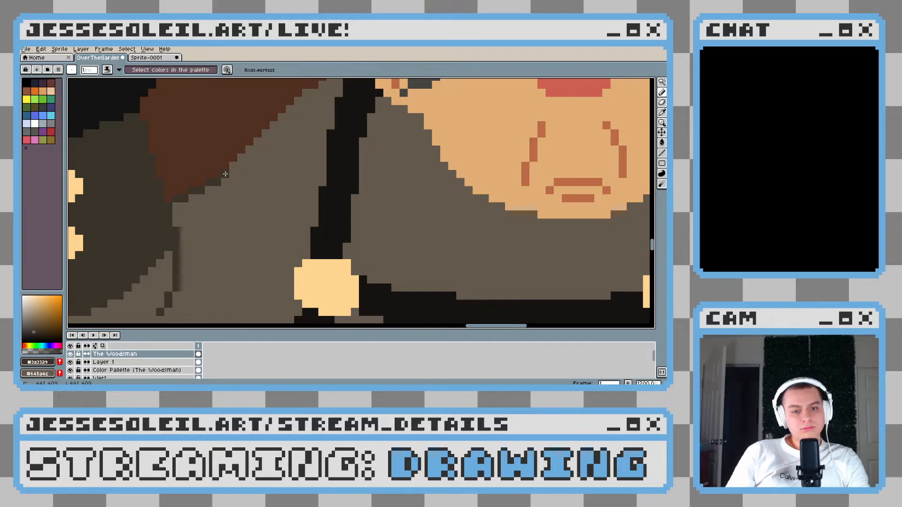
pyautogui.moveTo(225, 174); pyautogui.dragTo(241, 158)
pyautogui.moveTo(282, 173); pyautogui.dragTo(276, 171)
pyautogui.click(245, 147)
pyautogui.moveTo(259, 131); pyautogui.dragTo(290, 104)
pyautogui.scroll(3, 289, 104)
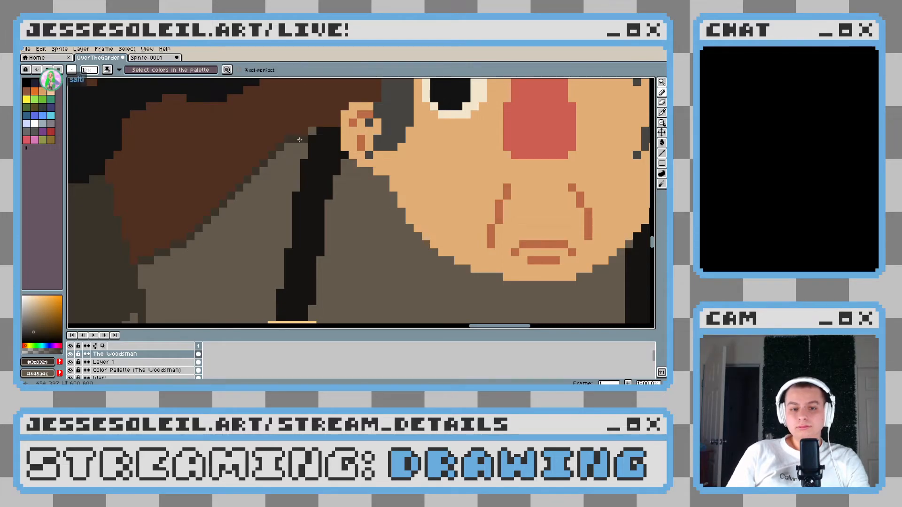
pyautogui.keyDown('alt'); pyautogui.click(295, 154); pyautogui.keyUp('alt')
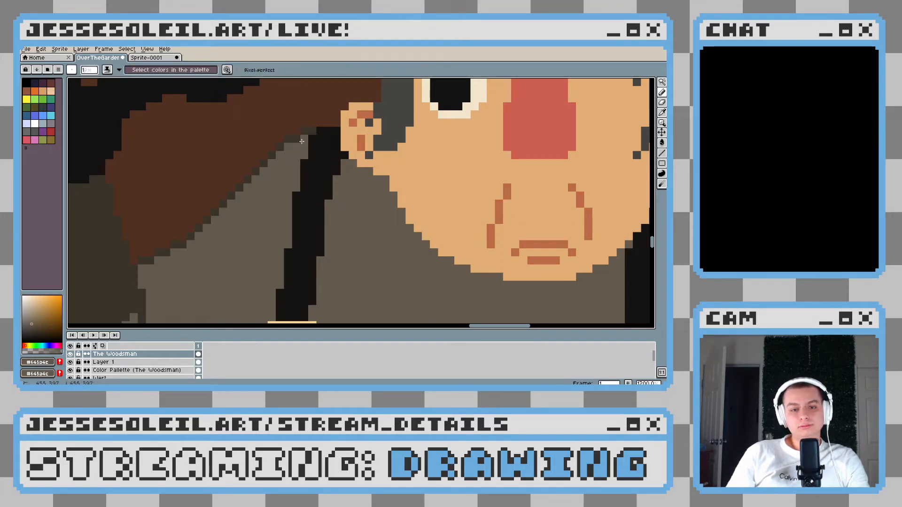
# Examine the Woodsman's raised sleeve, shoulder and cuffs close up and against the whole group of characters
pyautogui.scroll(-3, 301, 164)
pyautogui.scroll(3, 318, 185)
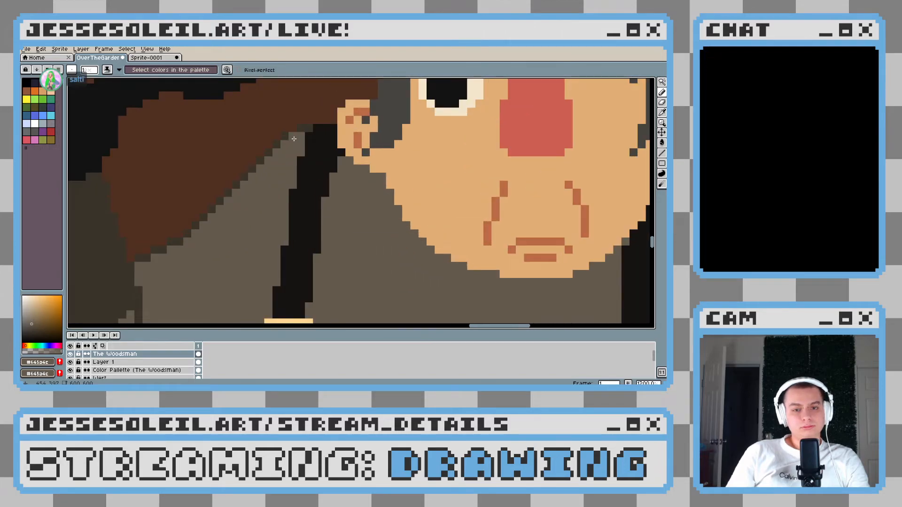
pyautogui.scroll(-4, 294, 139)
pyautogui.scroll(1, 331, 200)
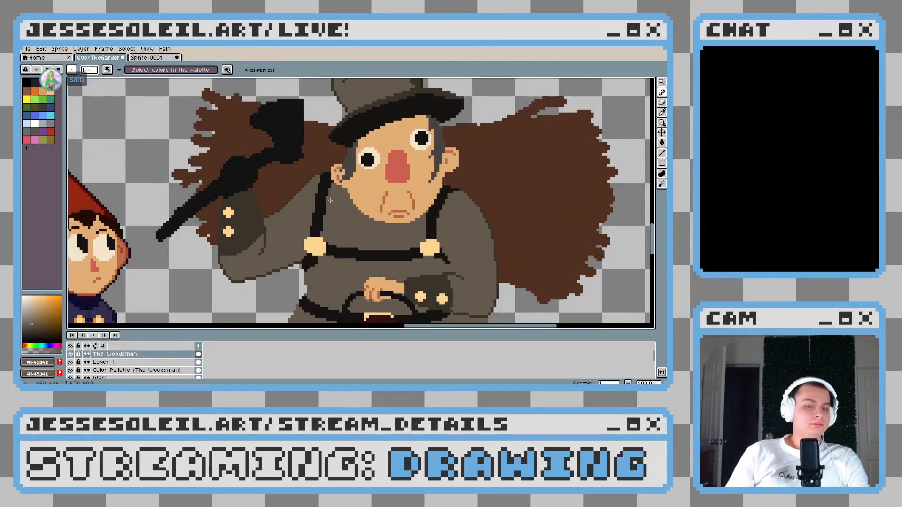
pyautogui.scroll(-1, 330, 201)
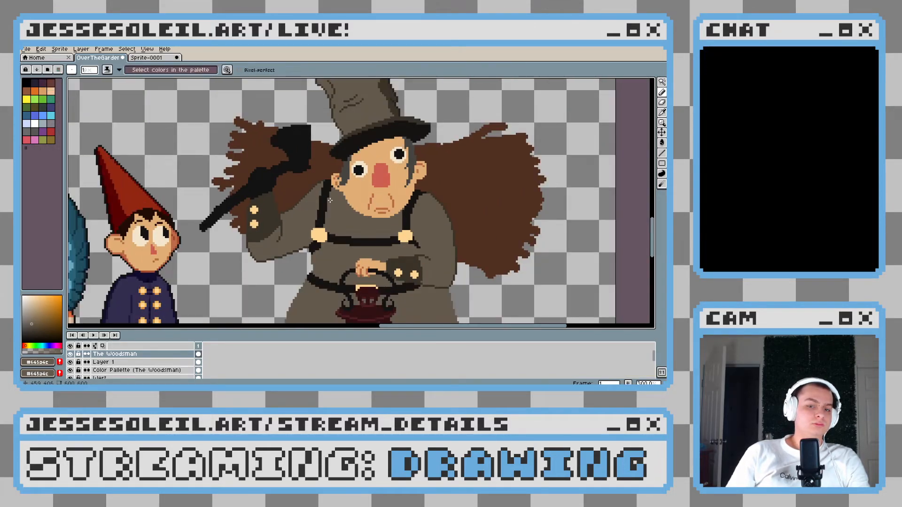
pyautogui.scroll(4, 330, 200)
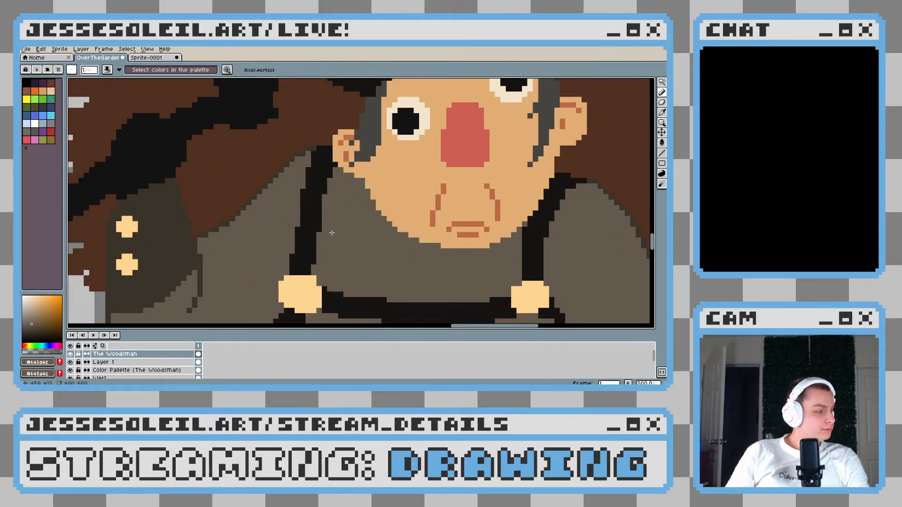
pyautogui.scroll(-5, 331, 233)
pyautogui.scroll(-1, 269, 233)
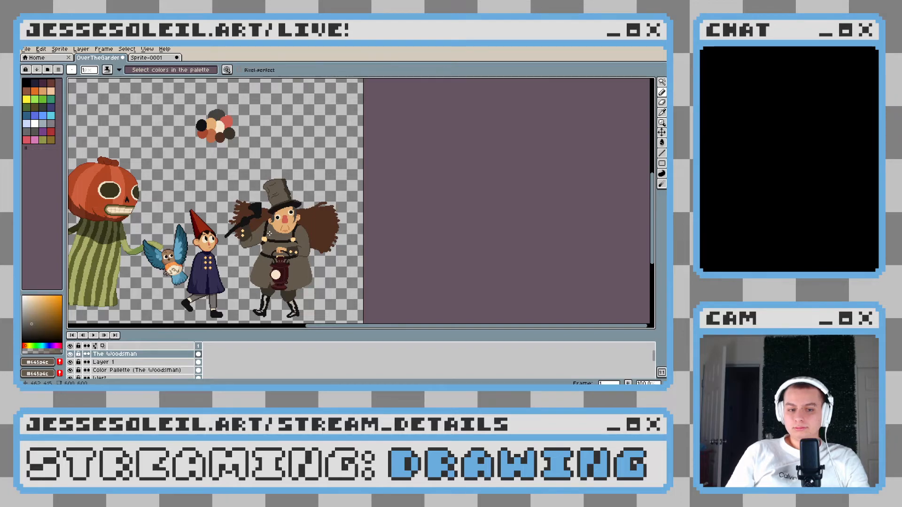
pyautogui.scroll(7, 269, 234)
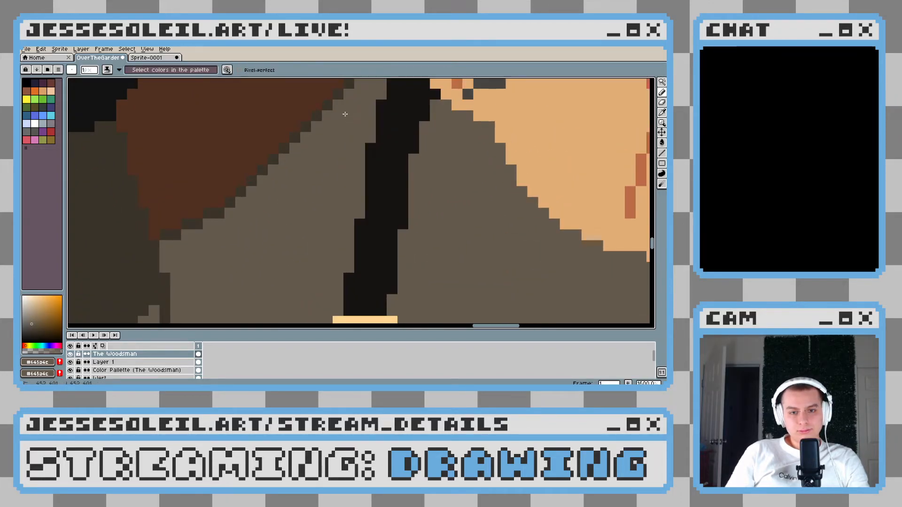
pyautogui.scroll(-6, 308, 168)
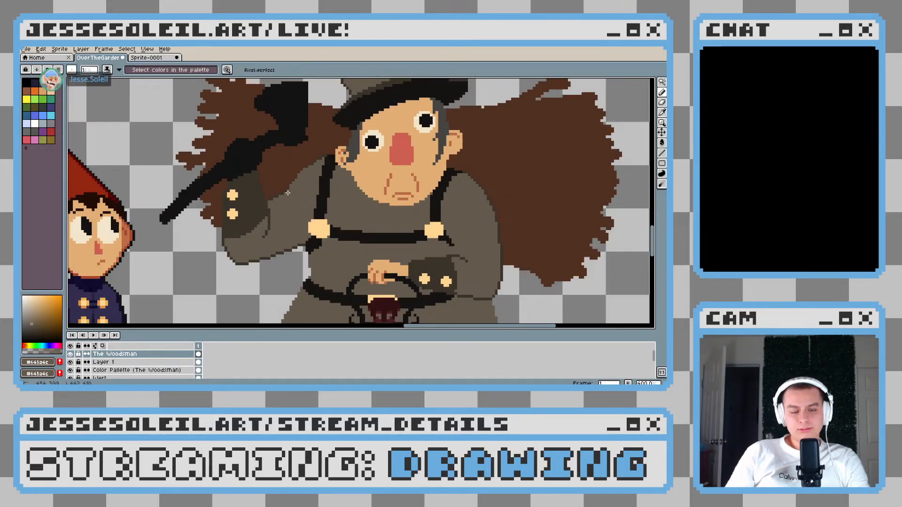
pyautogui.scroll(-4, 280, 201)
pyautogui.scroll(5, 280, 201)
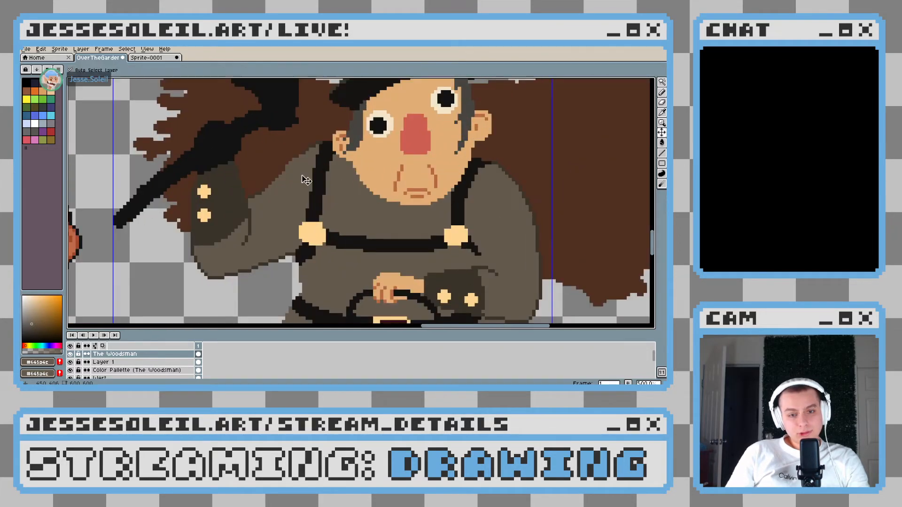
# Round out the shoulder of the raised sleeve up to the strap with a five-pixel brush in the coat's #645a4c
pyautogui.scroll(1, 284, 162)
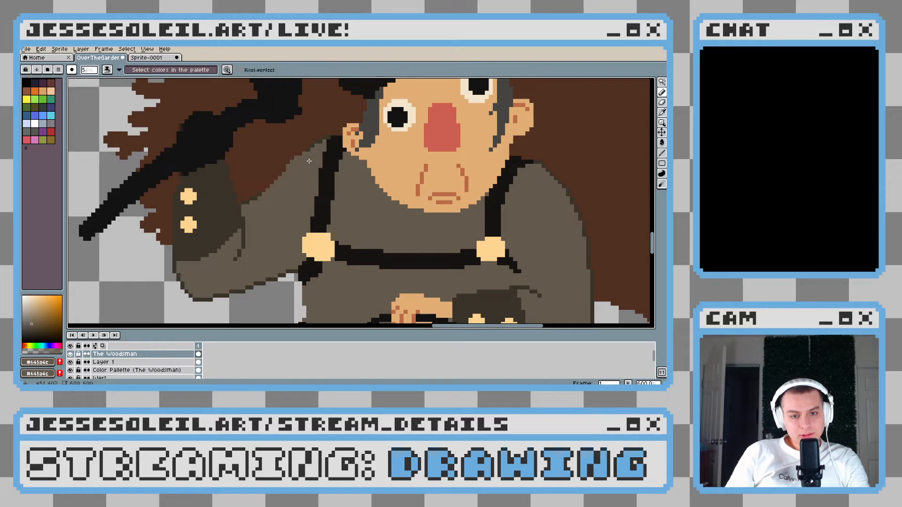
pyautogui.scroll(-5, 309, 161)
pyautogui.scroll(5, 350, 228)
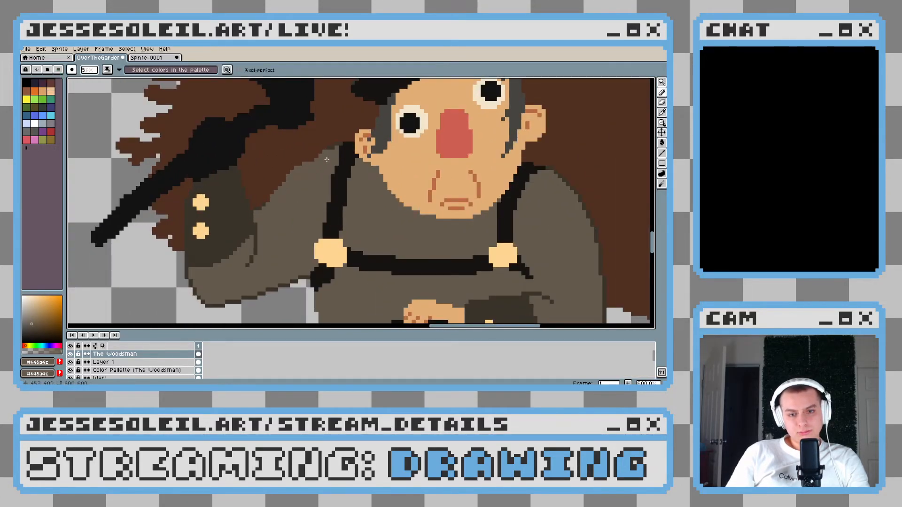
pyautogui.moveTo(300, 165)
pyautogui.mouseDown()
pyautogui.moveTo(326, 149)
pyautogui.moveTo(290, 191)
pyautogui.mouseUp()
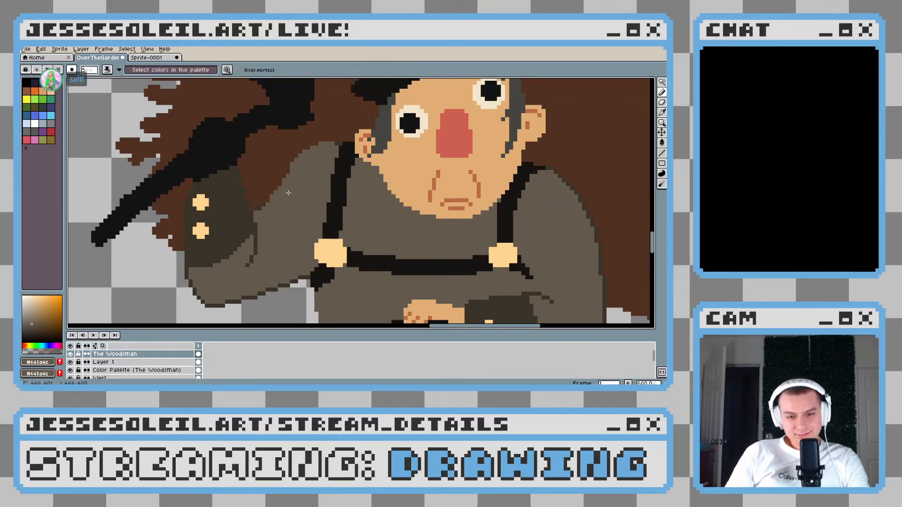
pyautogui.scroll(-5, 306, 213)
pyautogui.scroll(4, 322, 191)
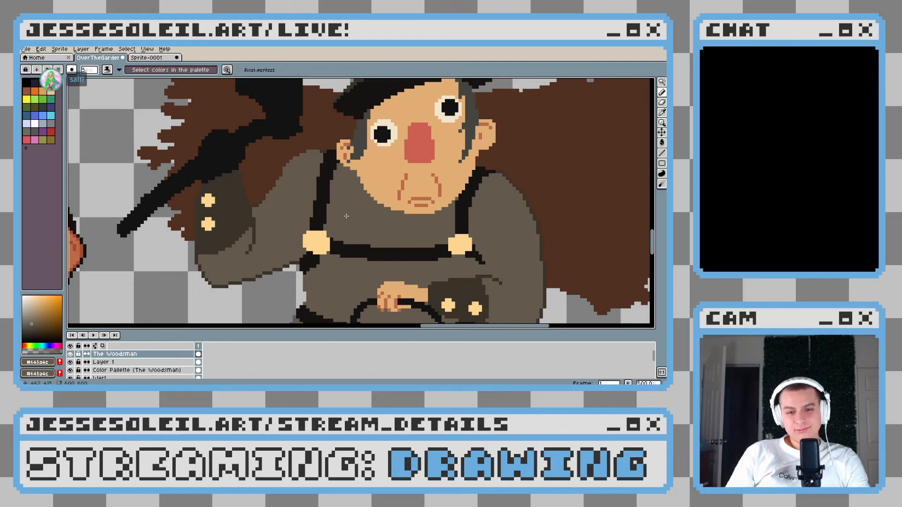
# Redraw the raised sleeve's upper outline in one-pixel #3a3329 from the cuff's inner corner up toward the shoulder strap
pyautogui.scroll(8, 258, 207)
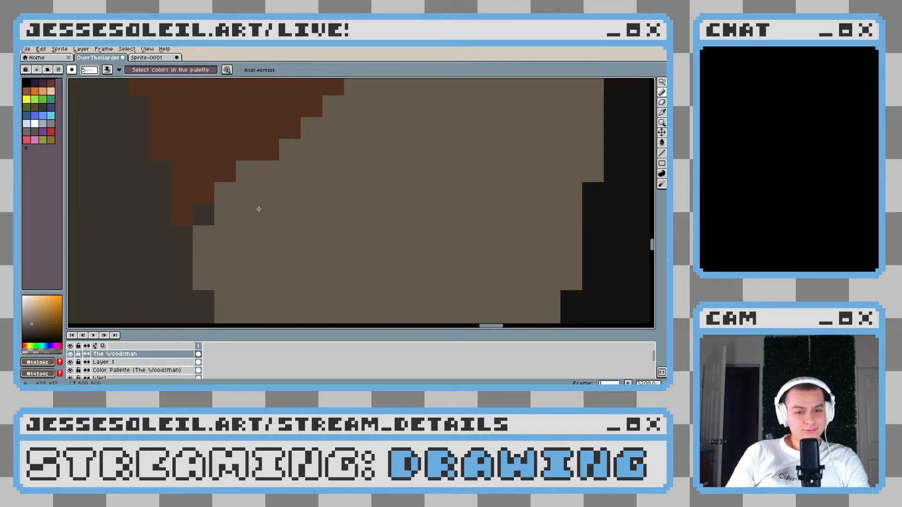
pyautogui.keyDown('alt'); pyautogui.click(210, 213); pyautogui.keyUp('alt')
pyautogui.scroll(-3, 289, 185)
pyautogui.scroll(1, 289, 185)
pyautogui.moveTo(288, 175); pyautogui.dragTo(288, 168)
pyautogui.click(283, 183)
pyautogui.scroll(-6, 282, 184)
pyautogui.scroll(5, 282, 195)
pyautogui.hotkey('ctrl', 'z')
pyautogui.moveTo(266, 151); pyautogui.dragTo(266, 182)
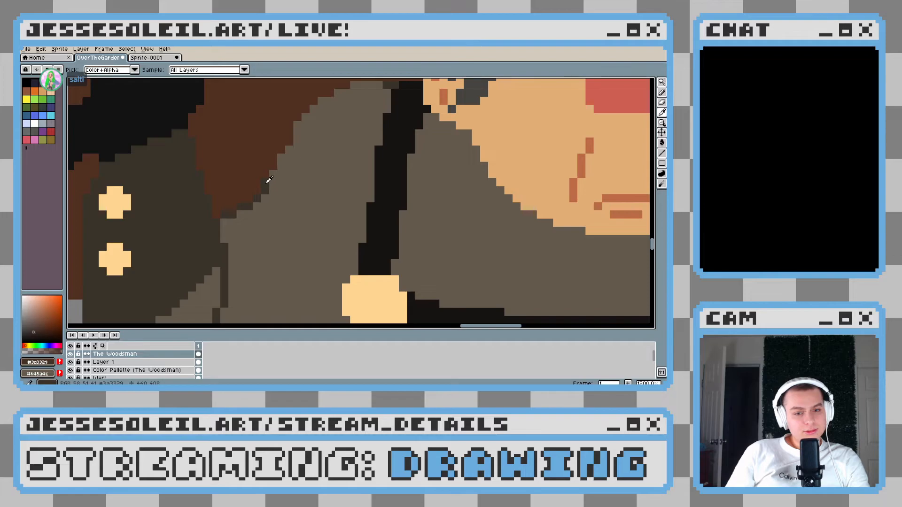
pyautogui.scroll(-5, 266, 183)
pyautogui.scroll(4, 302, 186)
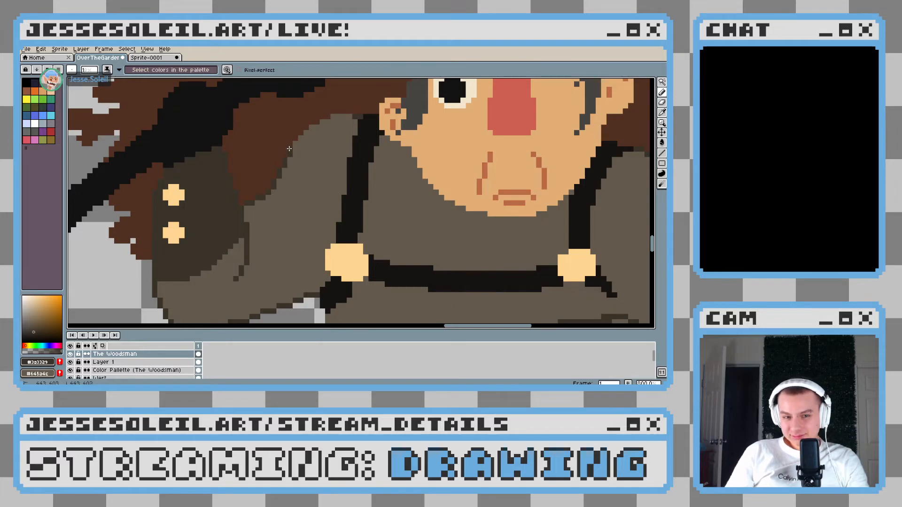
pyautogui.scroll(-6, 290, 148)
pyautogui.scroll(6, 344, 171)
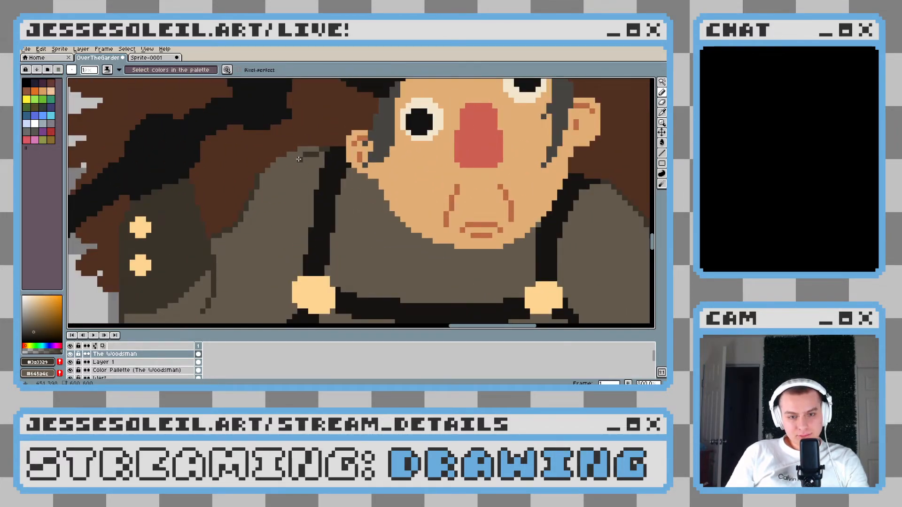
# Sample the bundle's brown (#513021) and paint over stray coat and outline pixels outside the raised sleeve's upper edge
pyautogui.keyDown('alt'); pyautogui.click(255, 175); pyautogui.keyUp('alt')
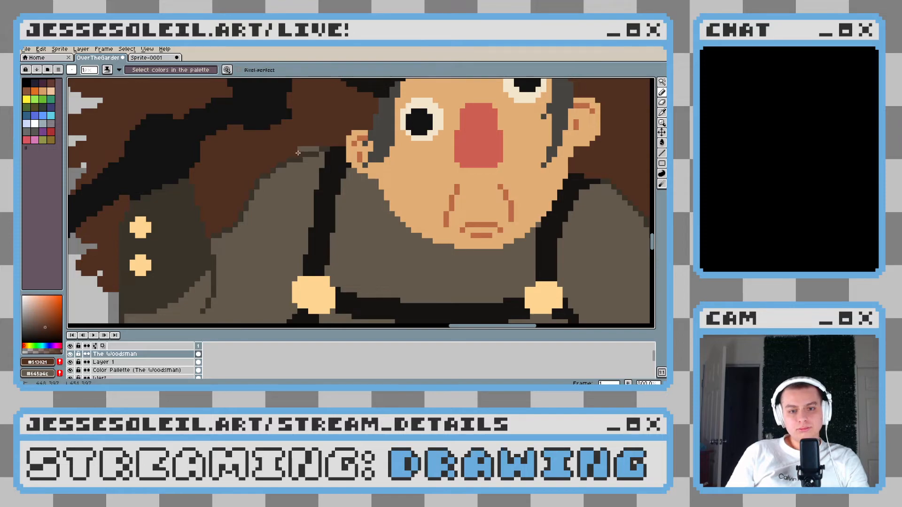
pyautogui.scroll(3, 273, 153)
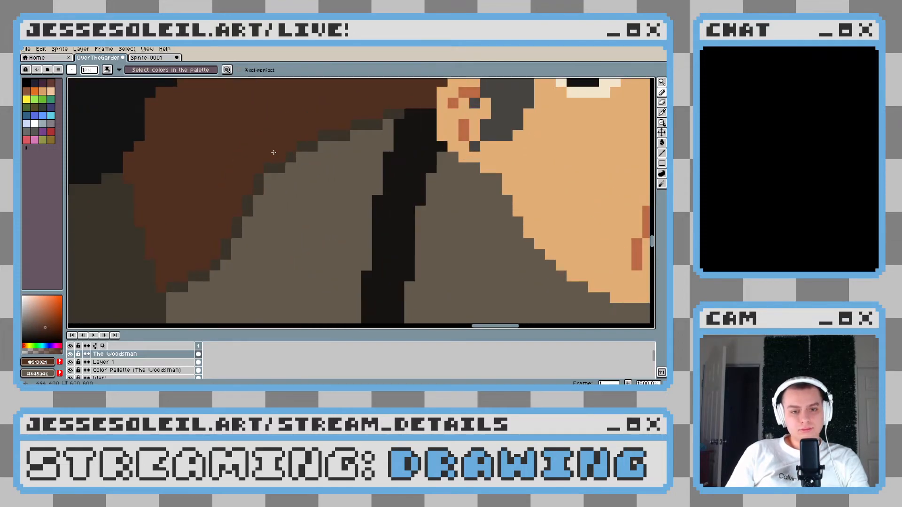
pyautogui.keyDown('alt'); pyautogui.click(253, 197); pyautogui.keyUp('alt')
pyautogui.click(268, 185)
pyautogui.keyDown('alt'); pyautogui.click(252, 196); pyautogui.keyUp('alt')
pyautogui.scroll(-6, 282, 197)
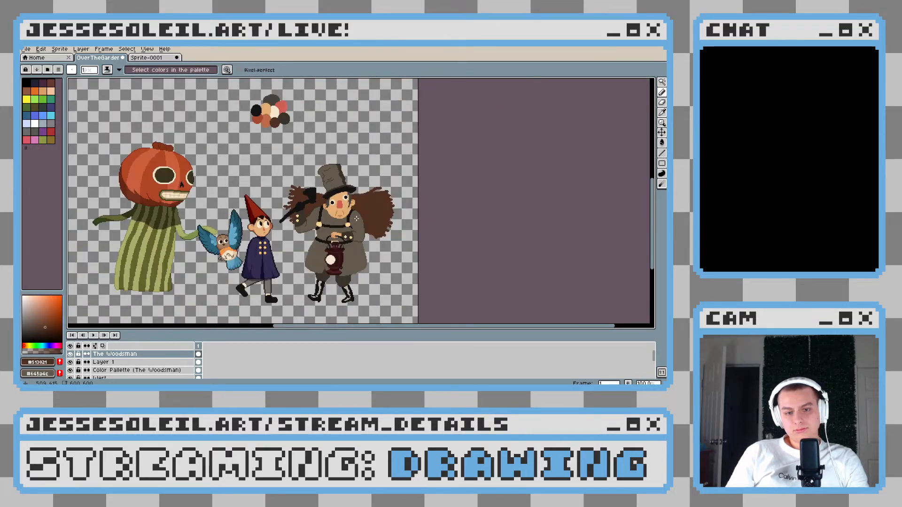
# Thin the stair-steps on the inner side of the raised sleeve's upper outline with single pixels of #645a4c
pyautogui.scroll(1, 350, 219)
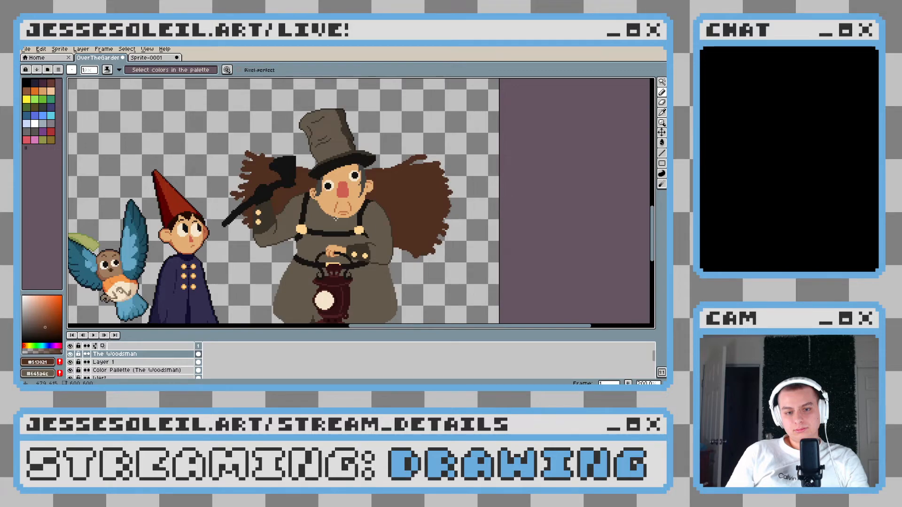
pyautogui.scroll(5, 335, 219)
pyautogui.keyDown('alt'); pyautogui.click(160, 193); pyautogui.keyUp('alt')
pyautogui.keyDown('alt'); pyautogui.click(175, 193); pyautogui.keyUp('alt')
pyautogui.keyDown('alt'); pyautogui.click(170, 185); pyautogui.keyUp('alt')
pyautogui.click(163, 181)
pyautogui.keyDown('alt'); pyautogui.click(187, 192); pyautogui.keyUp('alt')
pyautogui.click(175, 179)
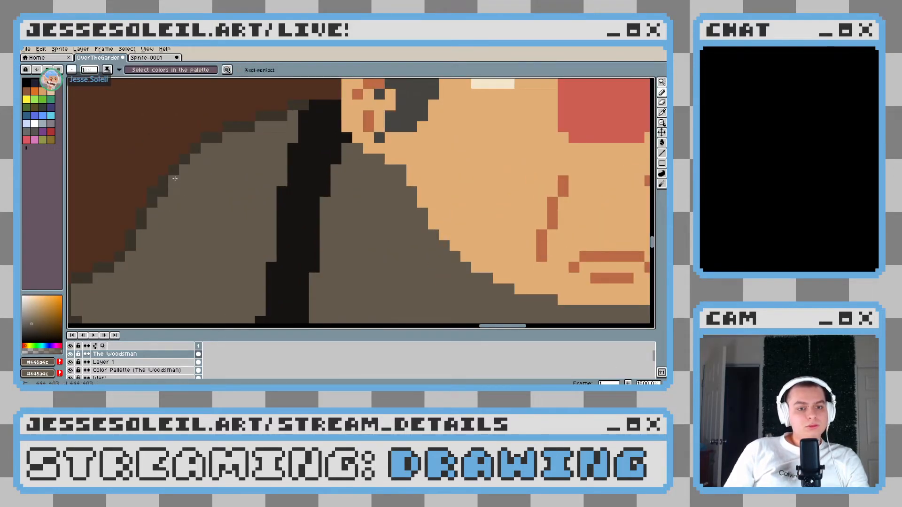
# Mix a darker brown than the cuff colour and outline the raised cuff's outer edge beside the buttons with it
pyautogui.scroll(-5, 175, 179)
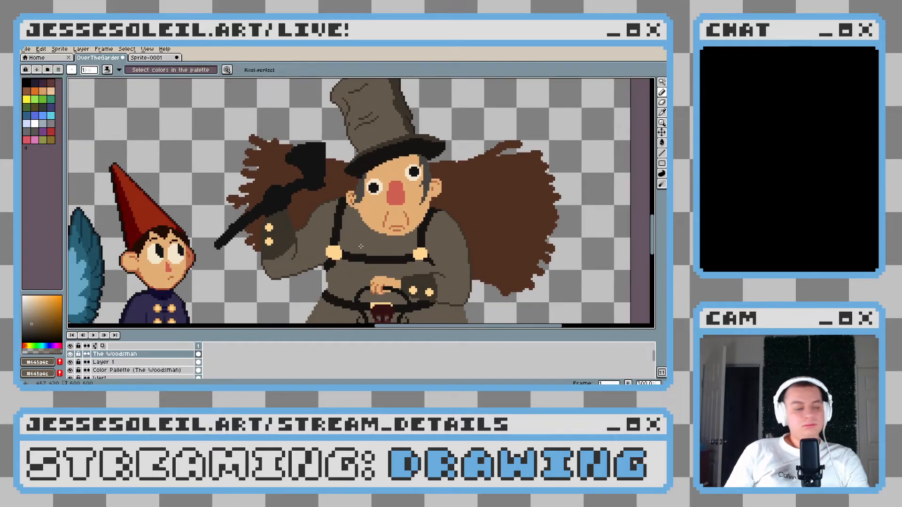
pyautogui.scroll(-2, 269, 247)
pyautogui.moveTo(310, 247); pyautogui.dragTo(360, 258)
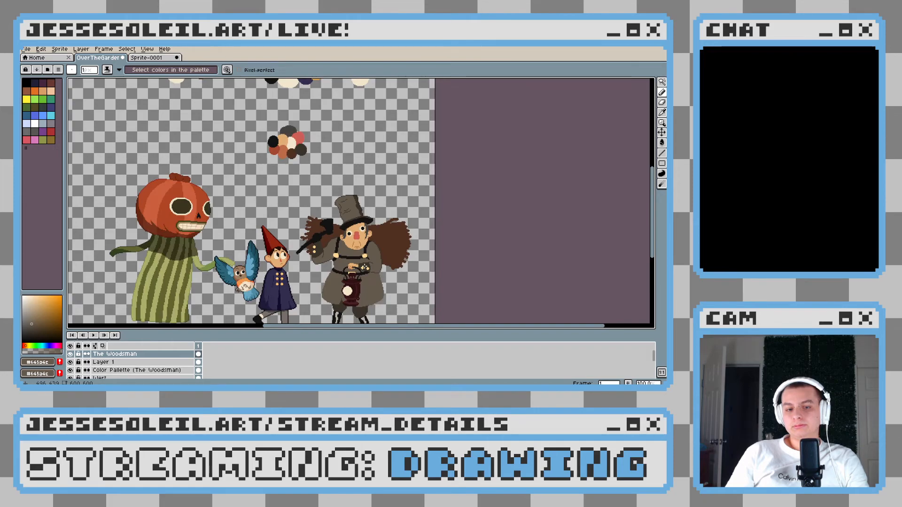
pyautogui.scroll(1, 368, 275)
pyautogui.moveTo(301, 249); pyautogui.dragTo(381, 228)
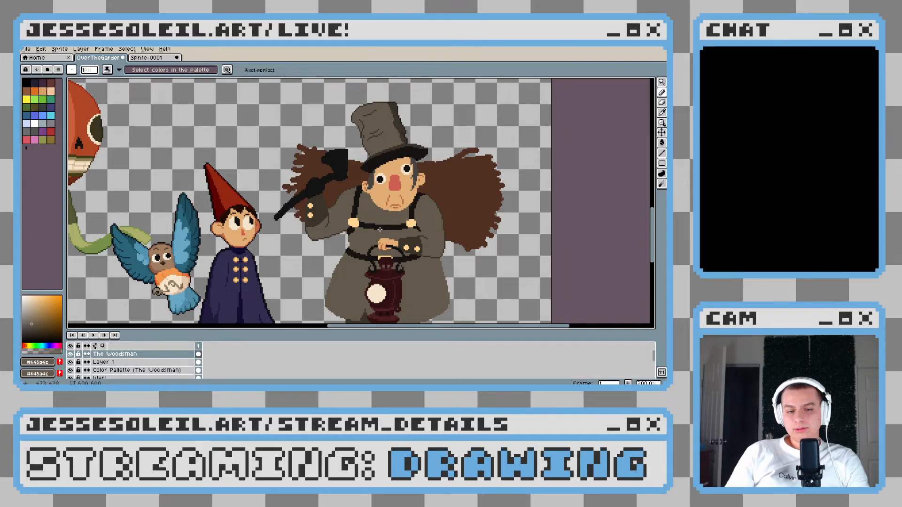
pyautogui.scroll(3, 380, 229)
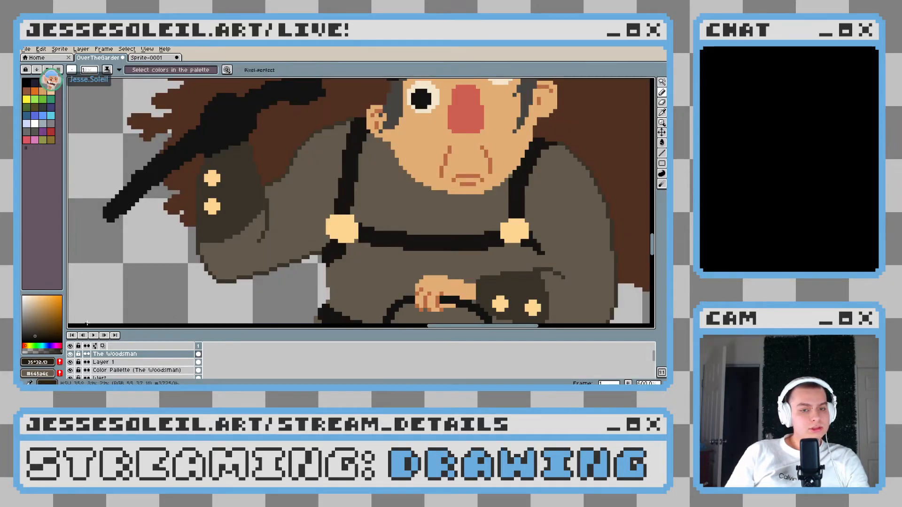
pyautogui.scroll(2, 196, 150)
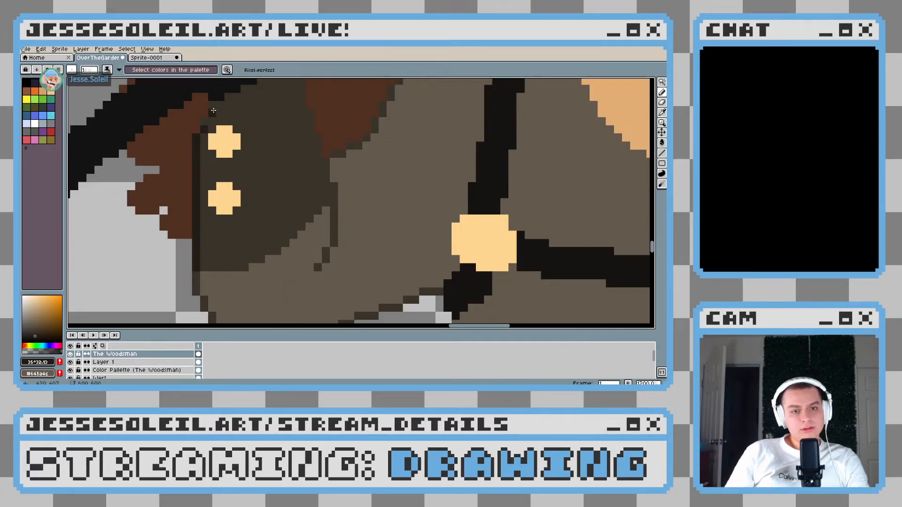
pyautogui.scroll(-5, 219, 145)
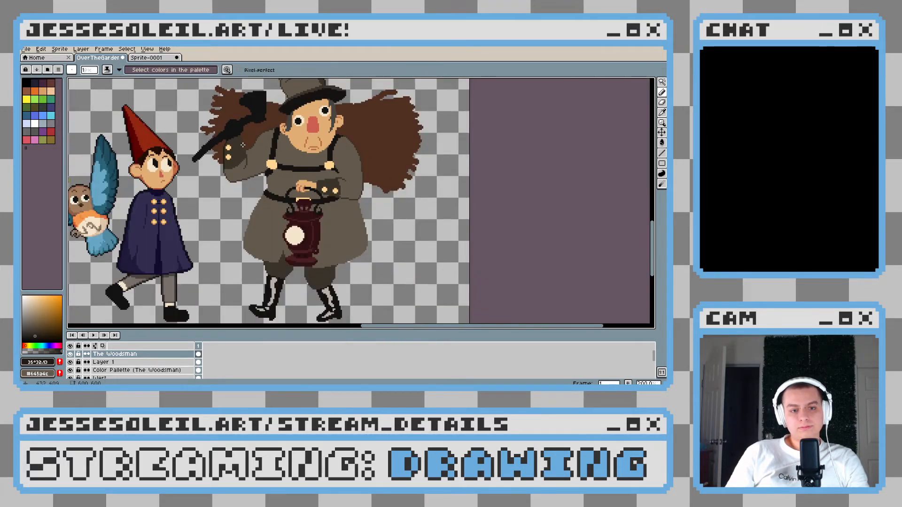
# Outline the raised cuff's inner edge in the darker brown from the axe handle down to the top of the sleeve crease
pyautogui.scroll(1, 243, 145)
pyautogui.scroll(3, 247, 150)
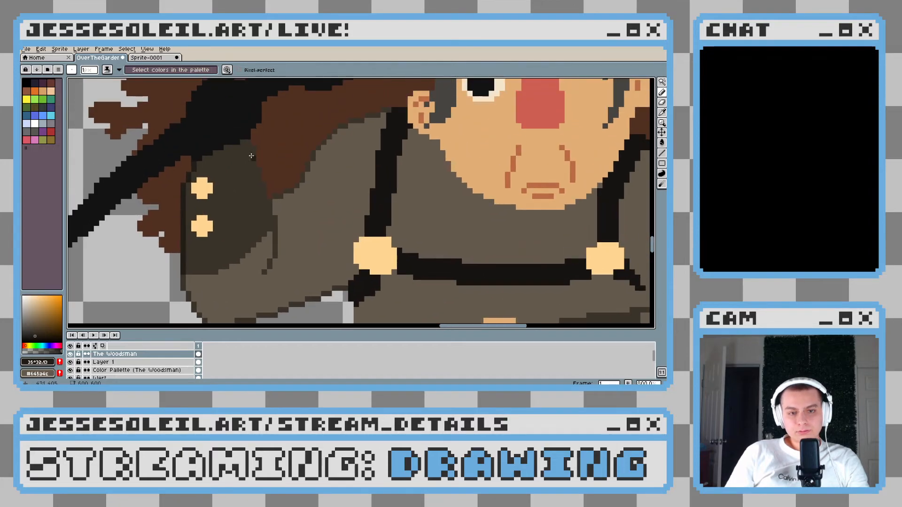
pyautogui.moveTo(253, 153); pyautogui.dragTo(254, 163)
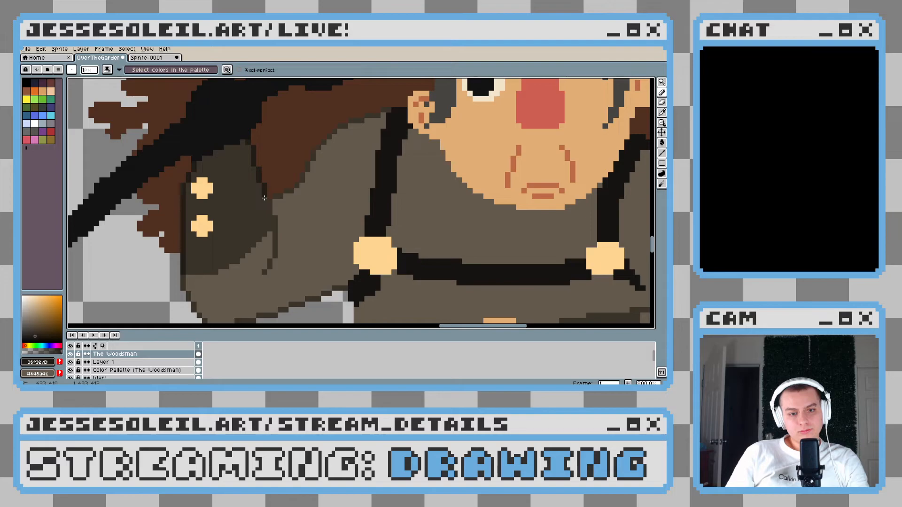
pyautogui.scroll(-4, 282, 220)
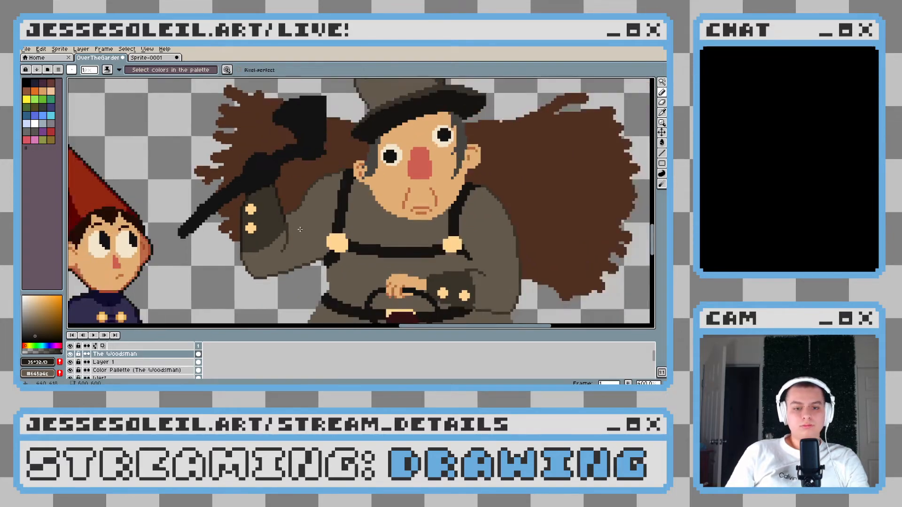
pyautogui.scroll(4, 298, 228)
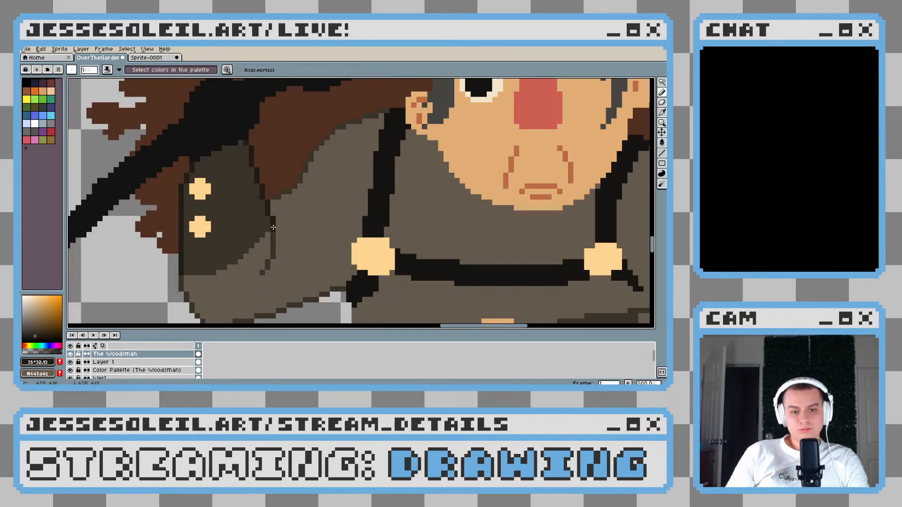
pyautogui.scroll(-5, 289, 234)
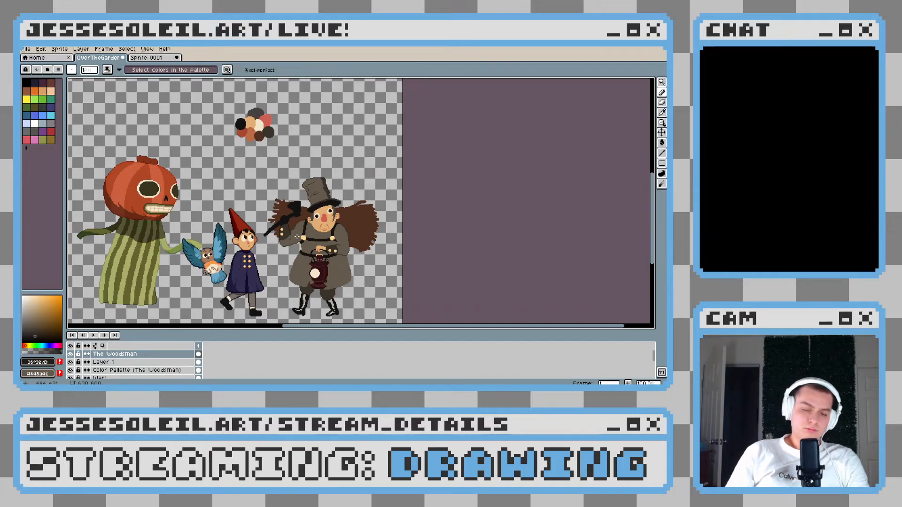
# Smooth the raised sleeve's upper outline just above the cuff corner using single pixels of #3a3329 and the bundle's #513021
pyautogui.scroll(2, 297, 236)
pyautogui.scroll(-3, 297, 236)
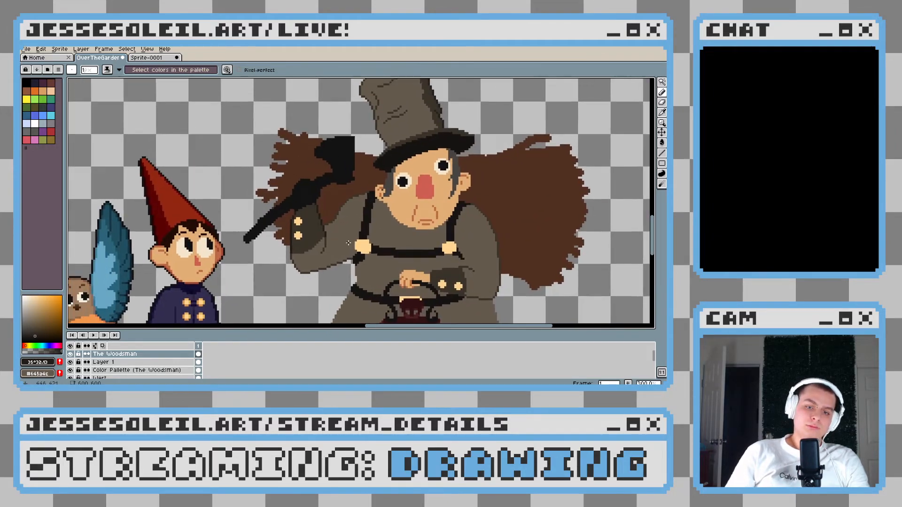
pyautogui.scroll(5, 456, 216)
pyautogui.scroll(3, 456, 216)
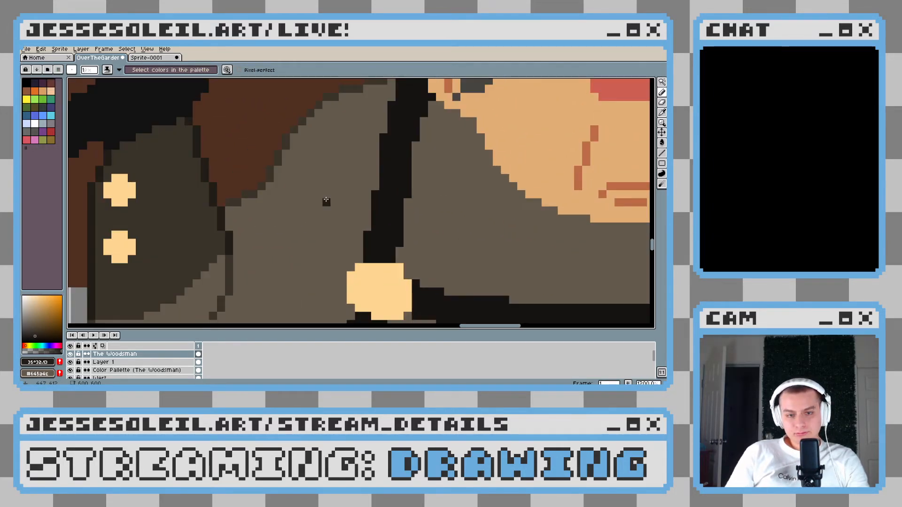
pyautogui.keyDown('alt'); pyautogui.click(247, 194); pyautogui.keyUp('alt')
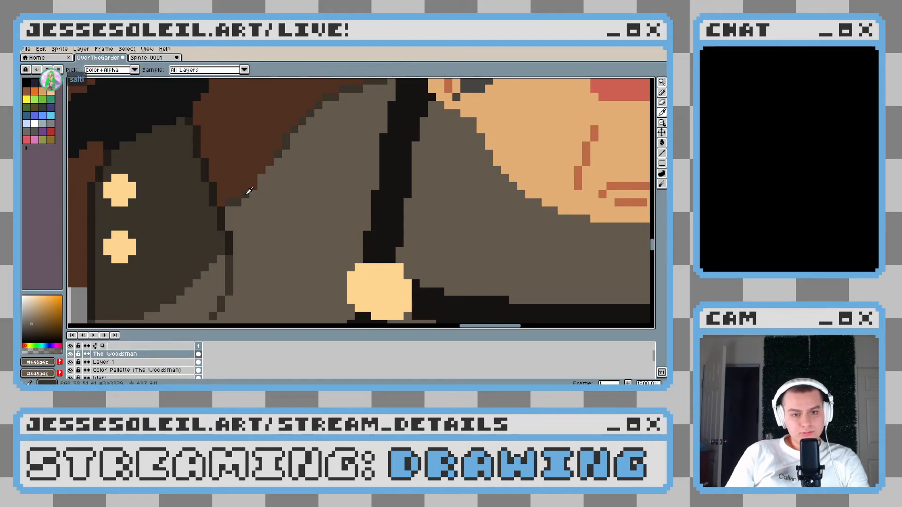
pyautogui.click(254, 184)
pyautogui.scroll(-5, 259, 171)
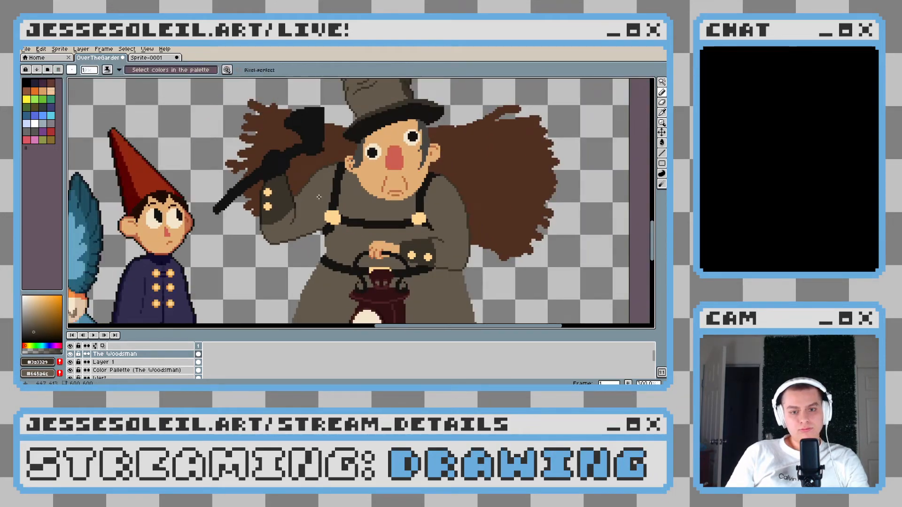
pyautogui.scroll(4, 297, 191)
pyautogui.scroll(4, 296, 199)
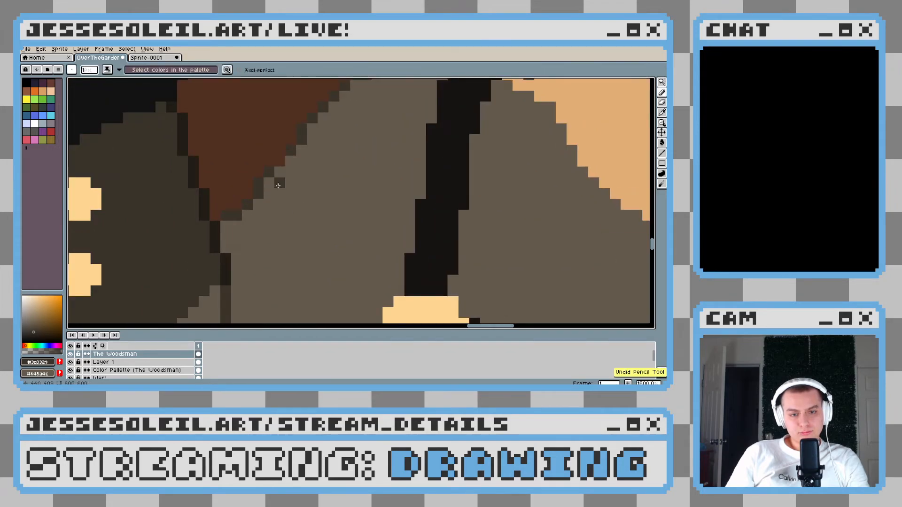
pyautogui.keyDown('alt'); pyautogui.click(275, 162); pyautogui.keyUp('alt')
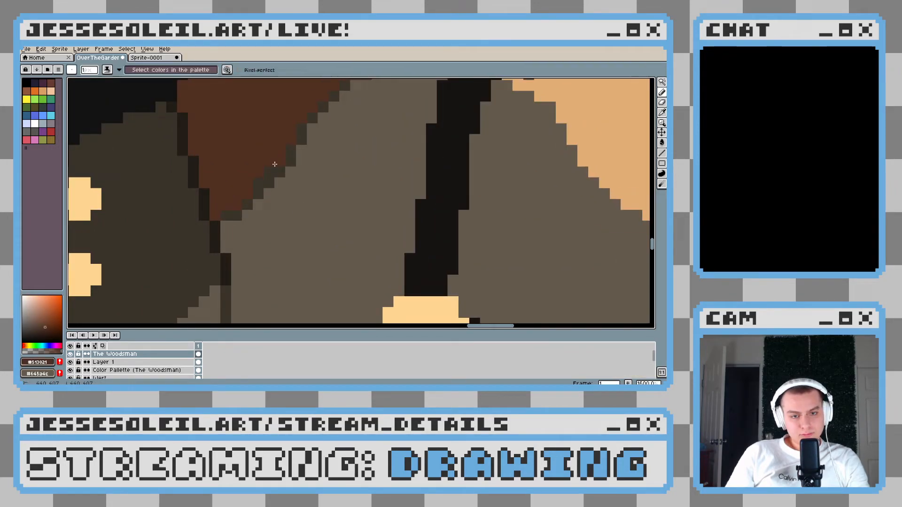
# Sample the skin tone and outline the top and both upper sides of the raised hand around the axe handle
pyautogui.scroll(-6, 256, 180)
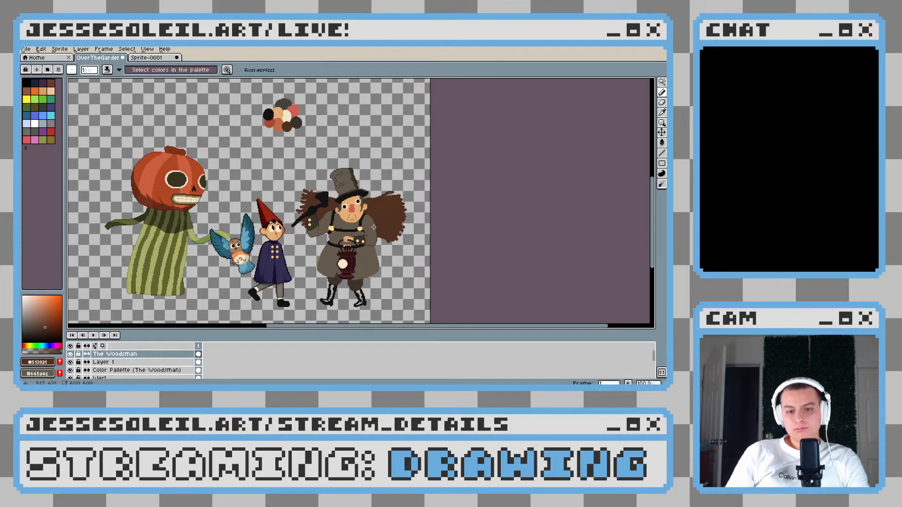
pyautogui.moveTo(373, 227); pyautogui.dragTo(283, 243)
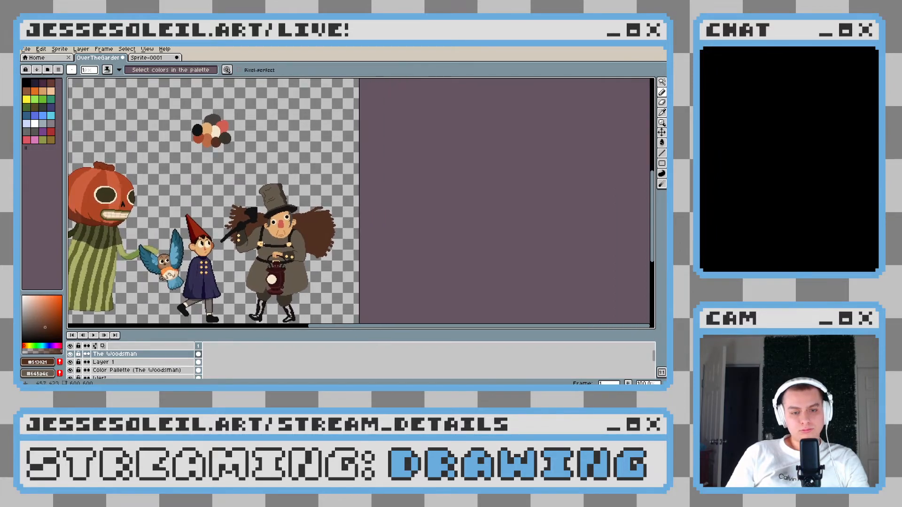
pyautogui.scroll(5, 239, 230)
pyautogui.scroll(-1, 317, 246)
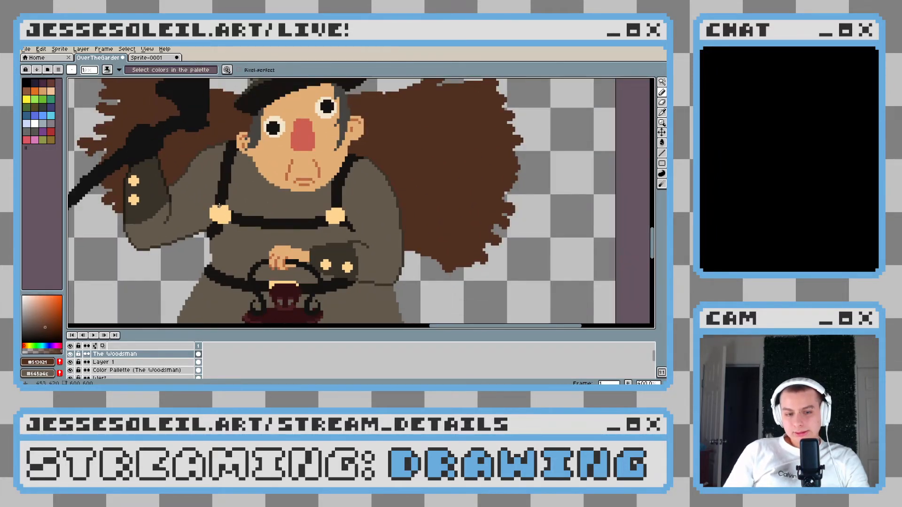
pyautogui.keyDown('alt'); pyautogui.click(230, 216); pyautogui.keyUp('alt')
pyautogui.scroll(2, 245, 189)
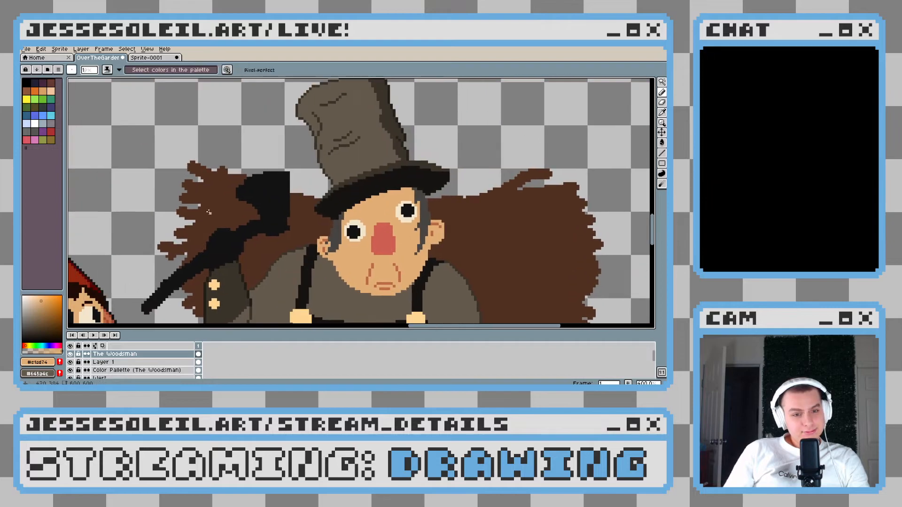
pyautogui.scroll(3, 246, 189)
pyautogui.moveTo(260, 147)
pyautogui.mouseDown()
pyautogui.moveTo(240, 143)
pyautogui.moveTo(270, 140)
pyautogui.moveTo(285, 154)
pyautogui.moveTo(304, 205)
pyautogui.moveTo(303, 245)
pyautogui.moveTo(314, 202)
pyautogui.mouseUp()
pyautogui.hotkey('ctrl', 'z')
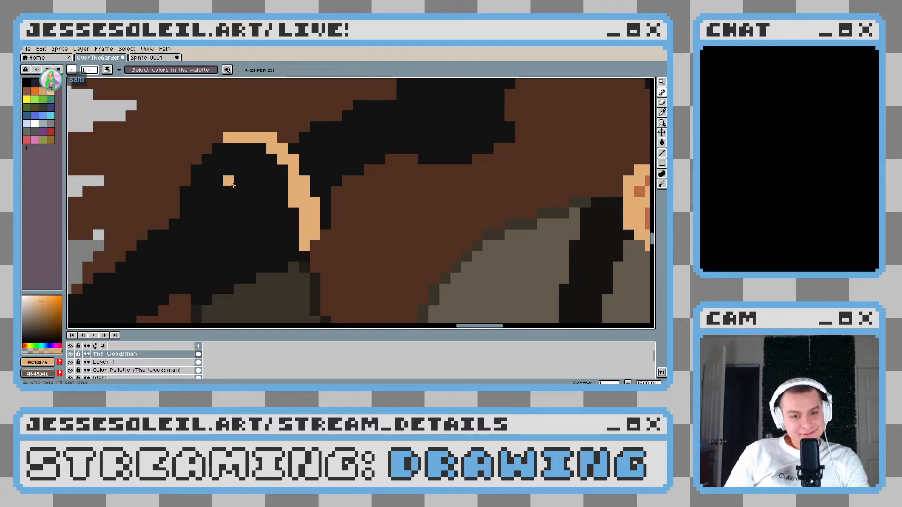
pyautogui.moveTo(229, 141); pyautogui.dragTo(187, 202)
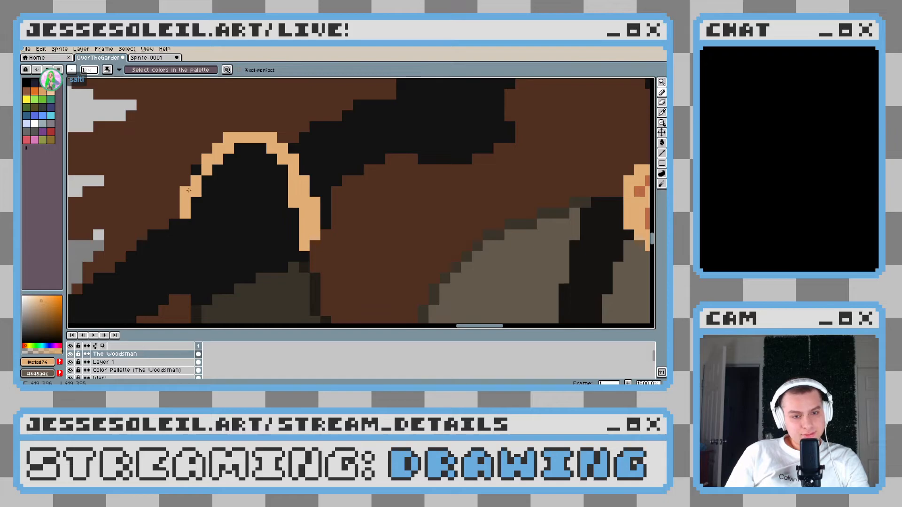
# Extend the hand's skin-tone outline across the axe handle and down to the cuff's outer corner
pyautogui.scroll(-3, 244, 216)
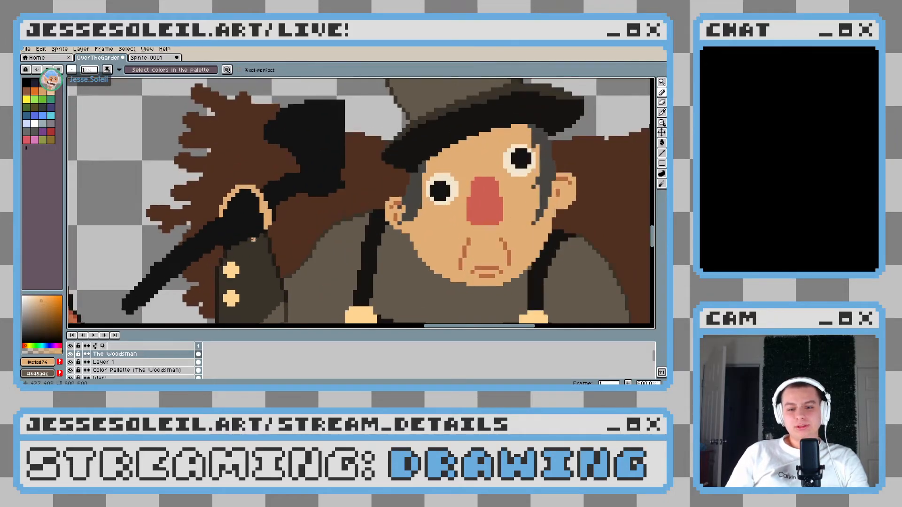
pyautogui.scroll(3, 254, 240)
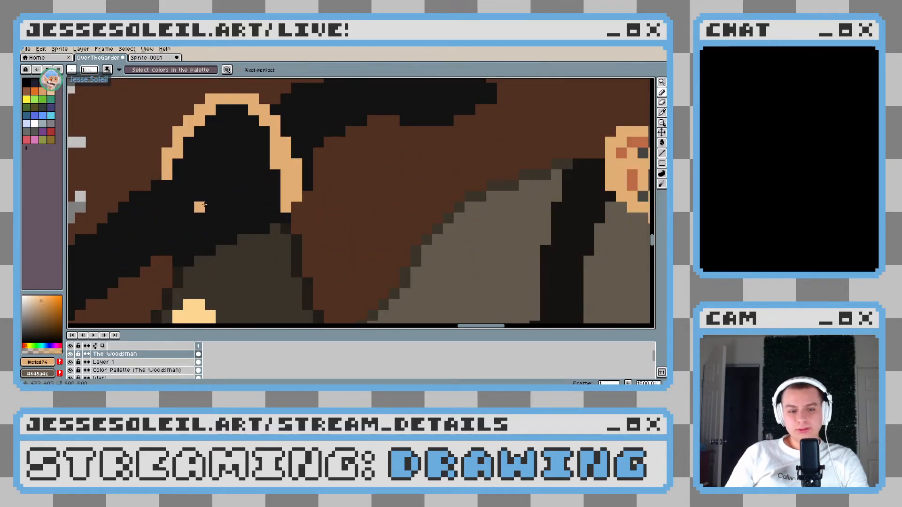
pyautogui.moveTo(156, 184); pyautogui.dragTo(190, 226)
pyautogui.hotkey('ctrl', 'z')
pyautogui.moveTo(167, 187)
pyautogui.mouseDown()
pyautogui.moveTo(188, 218)
pyautogui.moveTo(200, 262)
pyautogui.moveTo(171, 193)
pyautogui.moveTo(190, 242)
pyautogui.moveTo(211, 250)
pyautogui.mouseUp()
pyautogui.hotkey('ctrl', 'z')
pyautogui.click(184, 258)
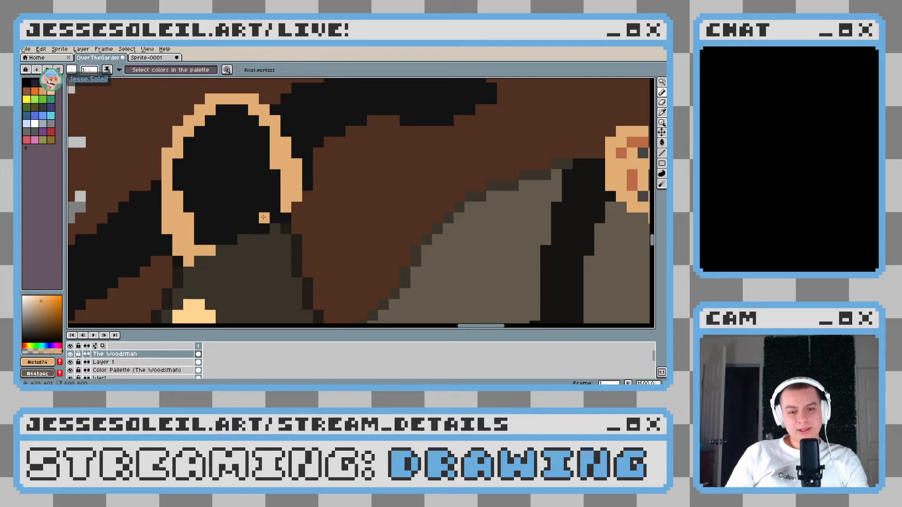
# Close the hand's outline at the cuff's inner corner and fill the enclosed shape with the skin tone
pyautogui.click(285, 218)
pyautogui.press('g')
pyautogui.click(253, 185)
# Examine the raised hand's shape and size against the whole Woodsman figure and the neighbouring characters
pyautogui.scroll(-8, 308, 242)
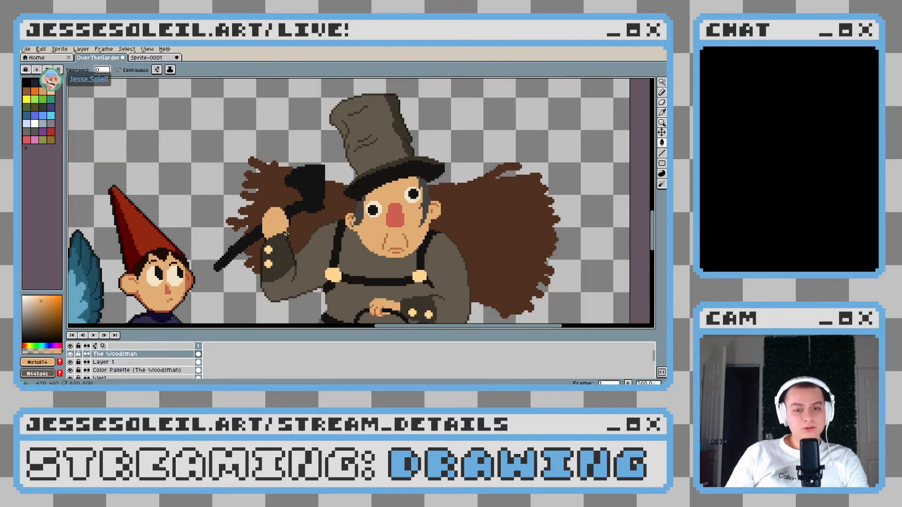
pyautogui.scroll(-1, 316, 246)
pyautogui.scroll(3, 316, 246)
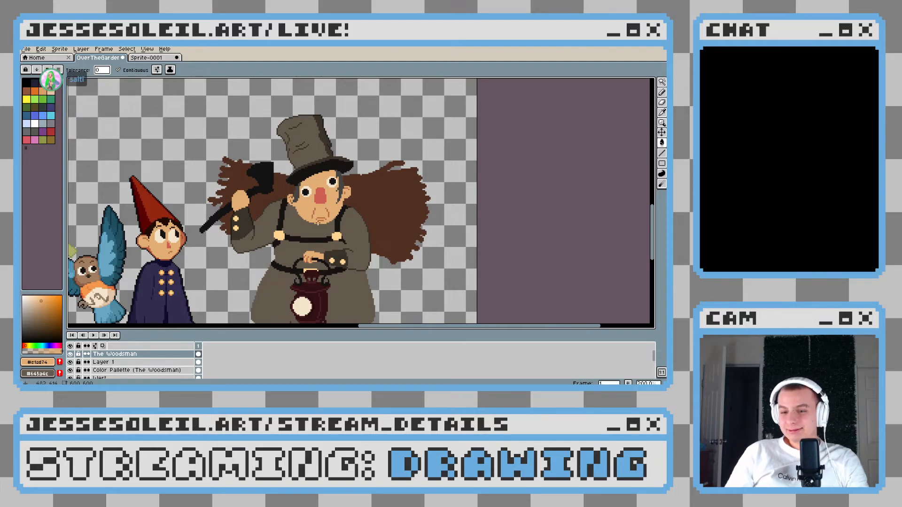
pyautogui.scroll(-1, 315, 224)
pyautogui.scroll(1, 358, 248)
pyautogui.scroll(-1, 372, 258)
pyautogui.scroll(1, 367, 259)
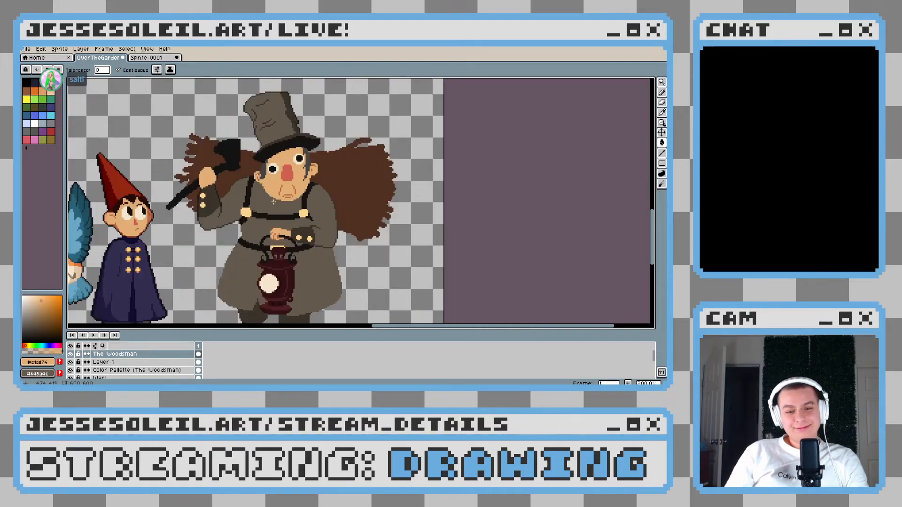
pyautogui.scroll(-1, 367, 259)
pyautogui.scroll(1, 338, 252)
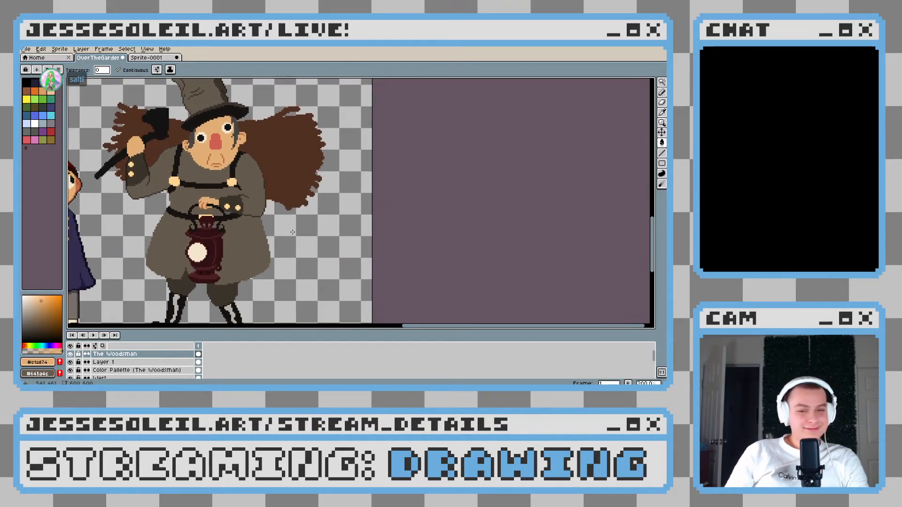
pyautogui.scroll(-1, 310, 246)
pyautogui.scroll(1, 287, 241)
pyautogui.scroll(-1, 286, 242)
pyautogui.scroll(1, 282, 237)
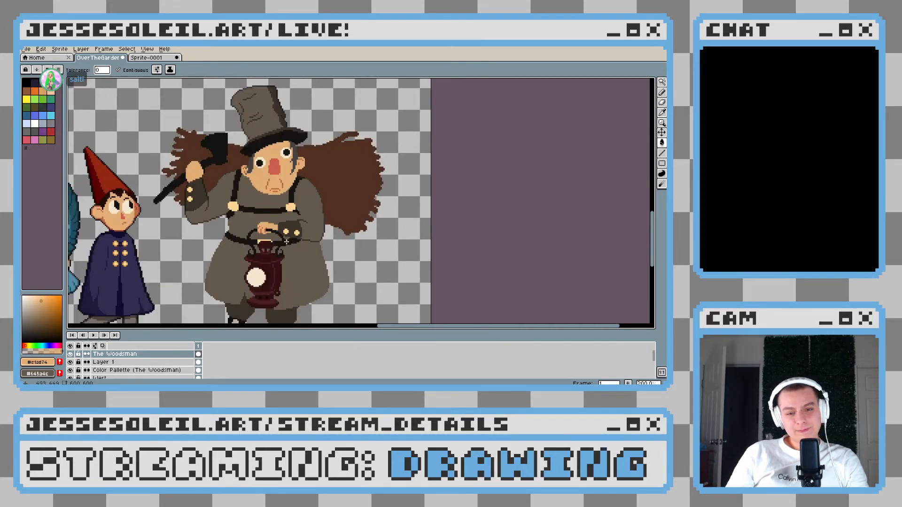
pyautogui.scroll(-1, 267, 211)
pyautogui.scroll(1, 266, 208)
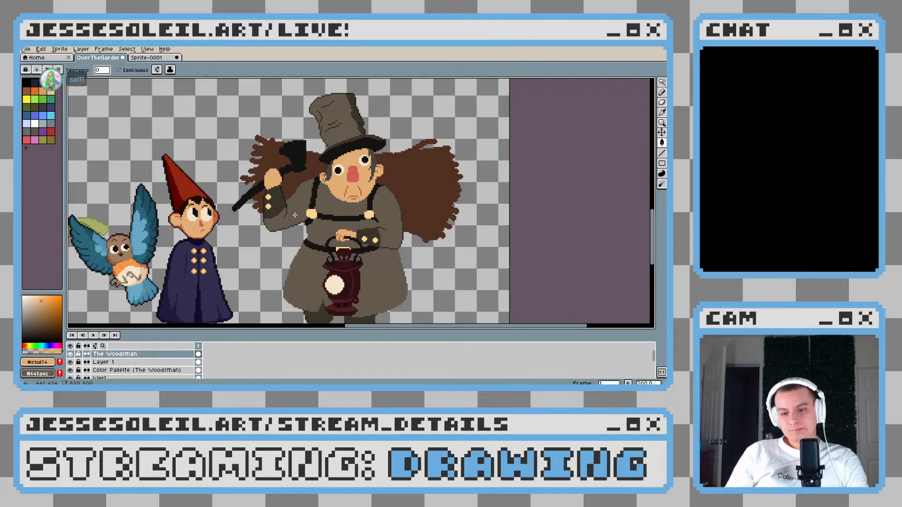
# Trim the hand's lower tip beside the cuff's outer corner with the cuff colour #3a3329, and sample the skin tone again
pyautogui.scroll(4, 295, 214)
pyautogui.click(215, 185)
pyautogui.hotkey('ctrl', 'z')
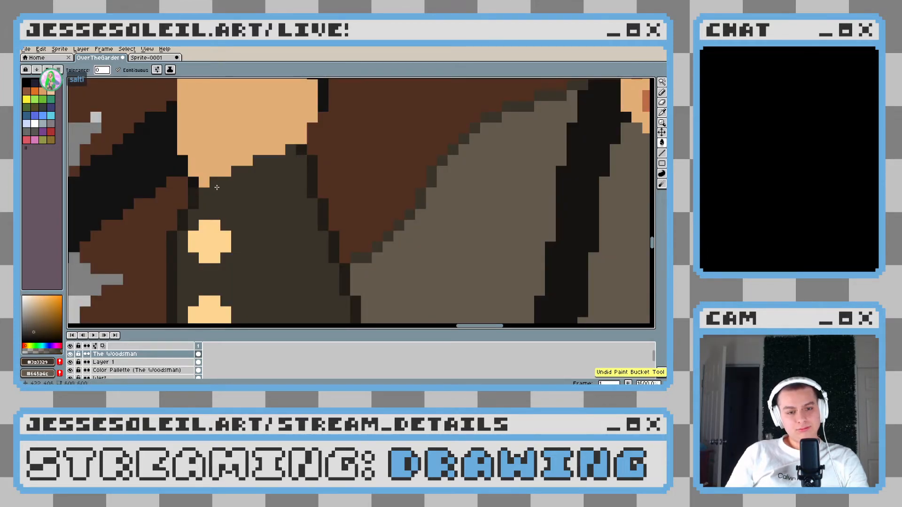
pyautogui.press('b')
pyautogui.scroll(-1, 233, 187)
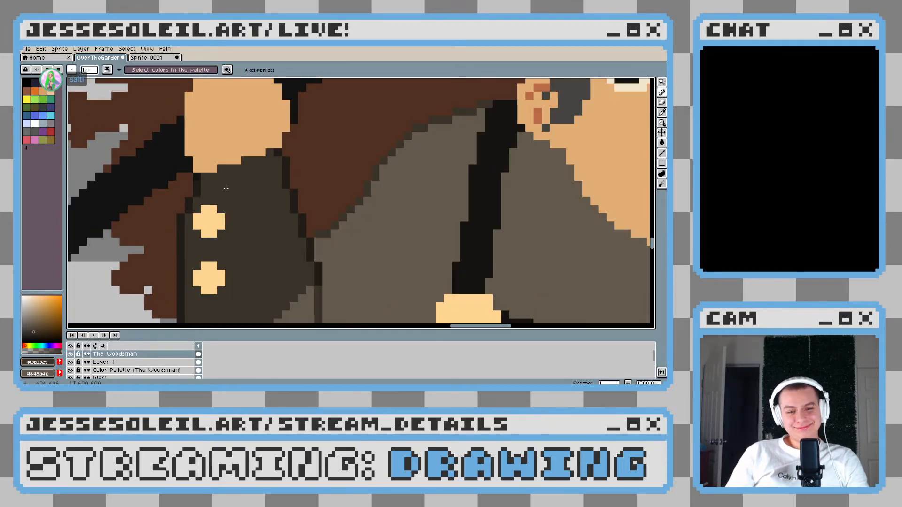
pyautogui.scroll(-3, 199, 174)
pyautogui.scroll(2, 226, 177)
pyautogui.keyDown('alt'); pyautogui.click(228, 178); pyautogui.keyUp('alt')
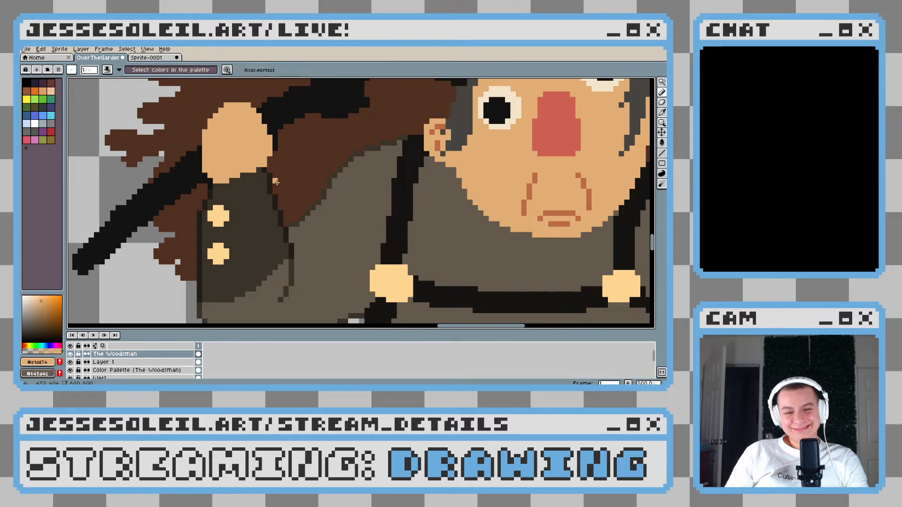
pyautogui.scroll(-4, 328, 212)
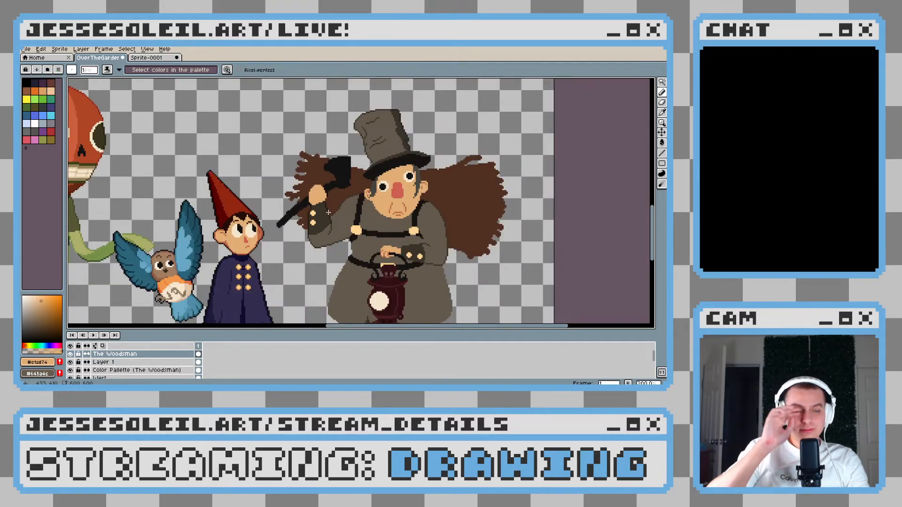
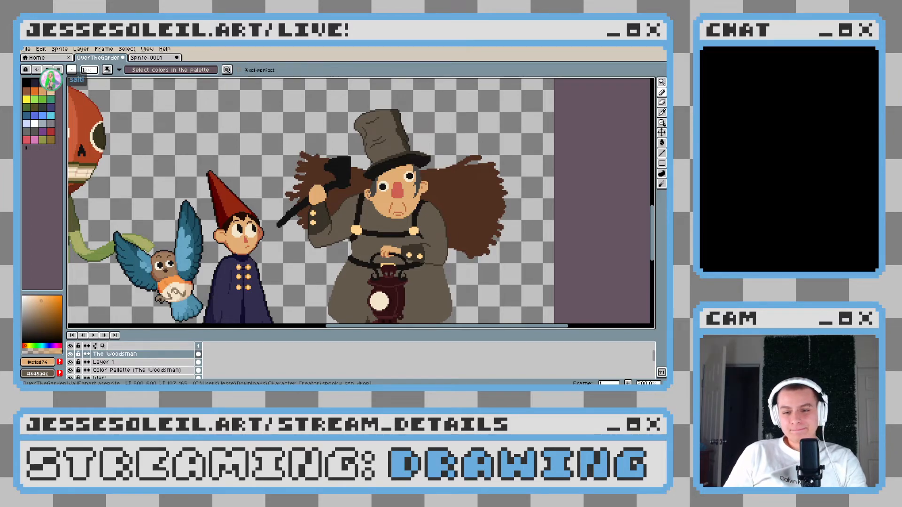
# Examine the Woodsman's raised arm, face and hat against the neighbouring characters at different magnifications
pyautogui.moveTo(364, 243); pyautogui.dragTo(319, 231)
pyautogui.scroll(-1, 319, 231)
pyautogui.scroll(1, 319, 230)
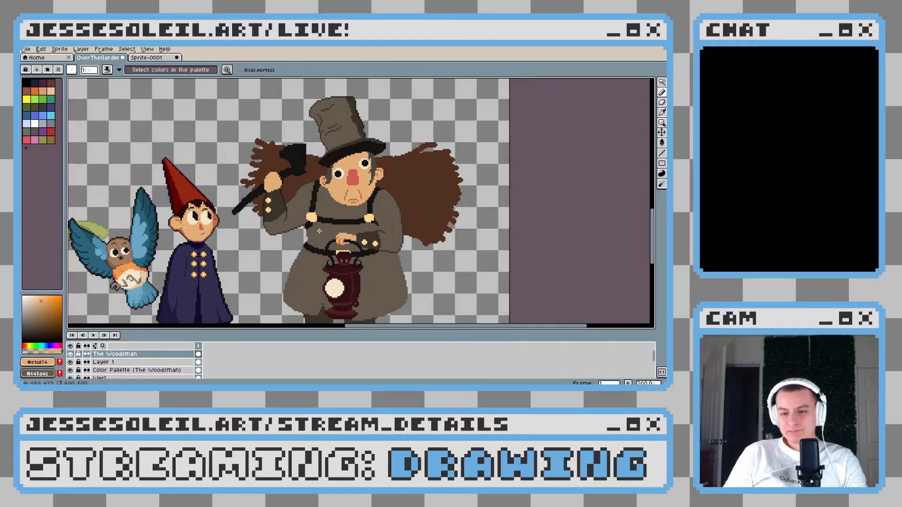
pyautogui.scroll(1, 334, 228)
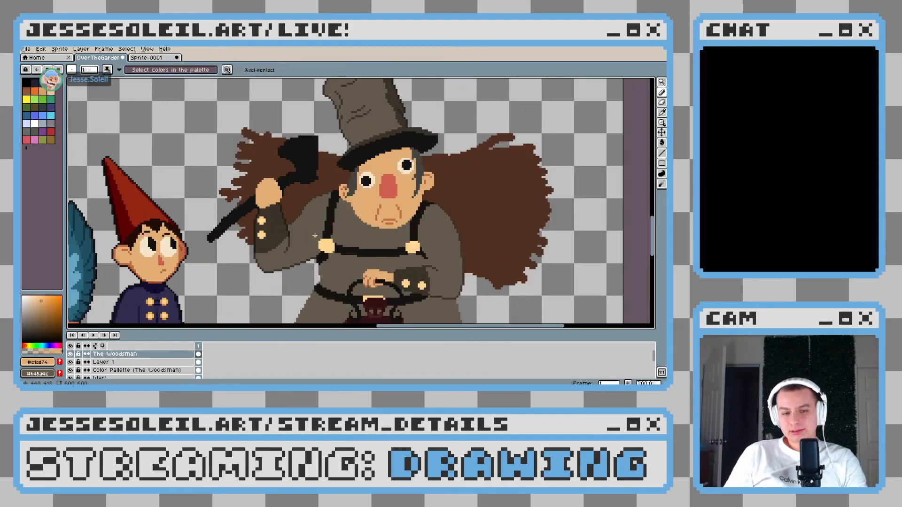
pyautogui.moveTo(345, 234); pyautogui.dragTo(324, 232)
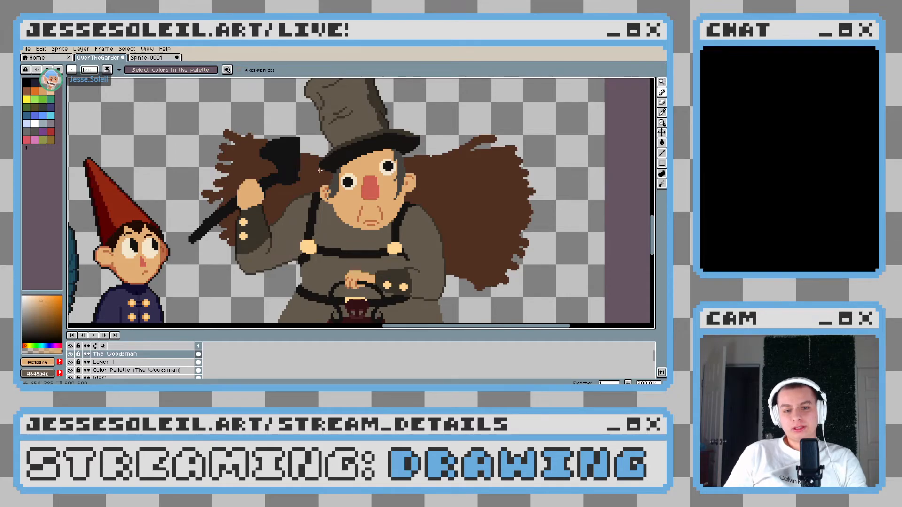
pyautogui.scroll(-1, 320, 170)
pyautogui.scroll(1, 369, 172)
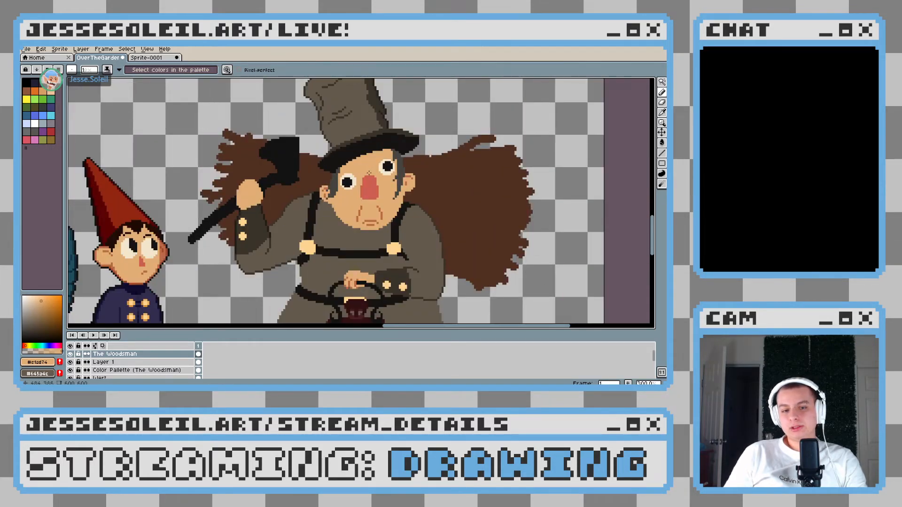
pyautogui.scroll(-1, 369, 173)
pyautogui.scroll(1, 369, 173)
pyautogui.scroll(1, 369, 173)
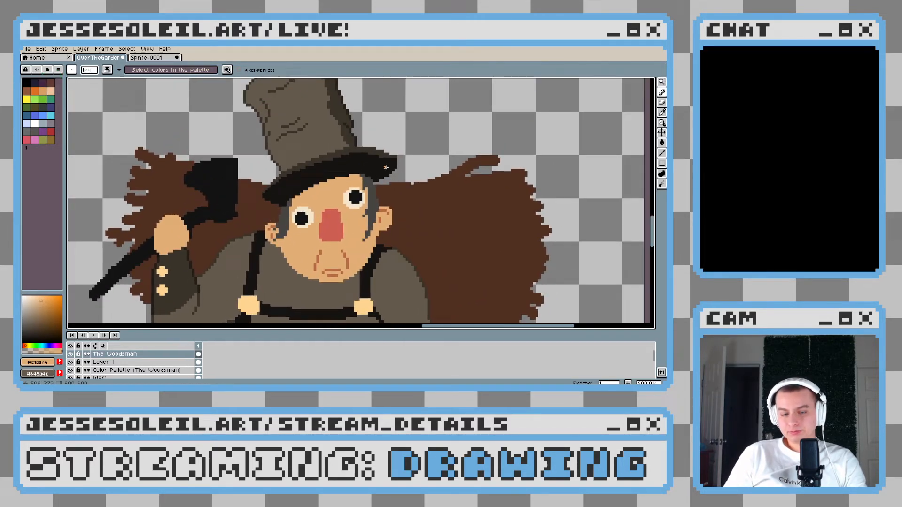
# Sample the hat brim's near-black and refine the upper edge of the brim's right end with it
pyautogui.scroll(1, 368, 174)
pyautogui.keyDown('alt'); pyautogui.click(369, 173); pyautogui.keyUp('alt')
pyautogui.scroll(4, 368, 173)
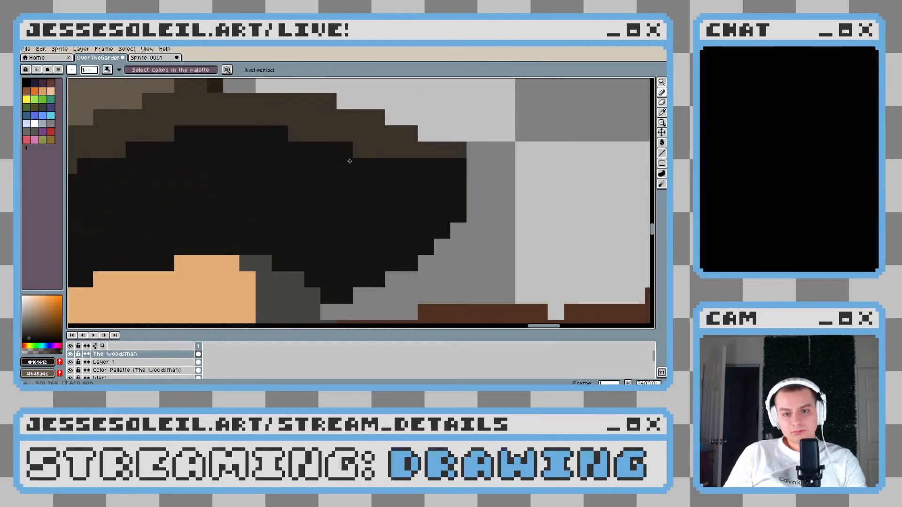
pyautogui.moveTo(390, 156)
pyautogui.mouseDown()
pyautogui.moveTo(324, 156)
pyautogui.moveTo(329, 136)
pyautogui.moveTo(290, 136)
pyautogui.mouseUp()
pyautogui.click(337, 139)
pyautogui.scroll(-10, 254, 184)
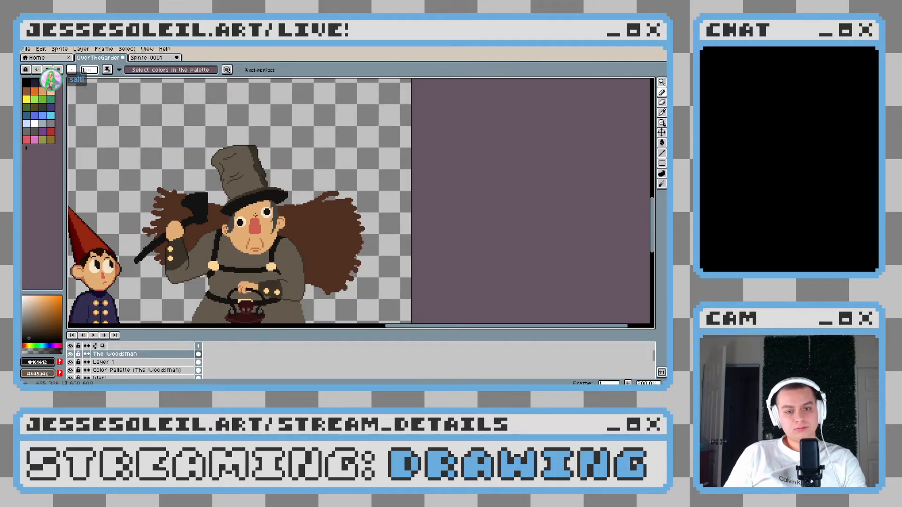
# Sample the reddish-brown of the face lines and outline the left ear's outer edge and the jaw down to the chin
pyautogui.scroll(-1, 257, 215)
pyautogui.scroll(3, 324, 200)
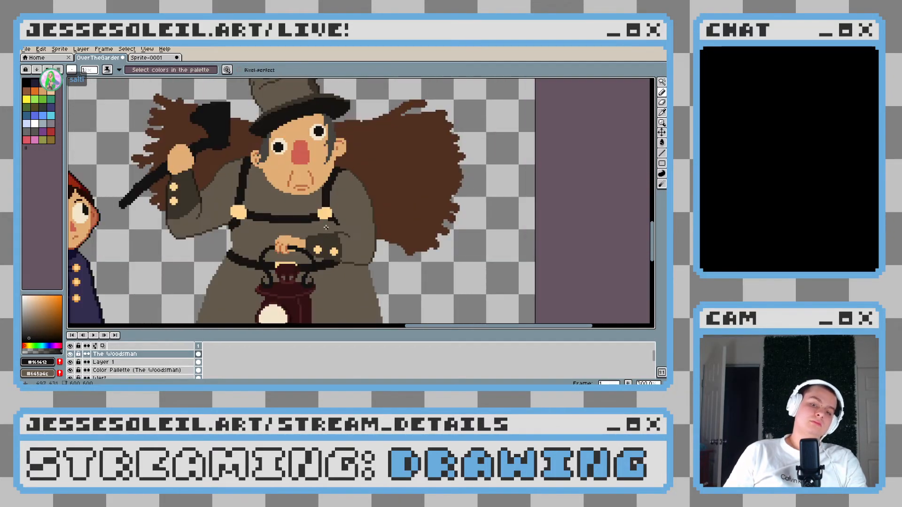
pyautogui.scroll(-2, 346, 220)
pyautogui.scroll(2, 345, 220)
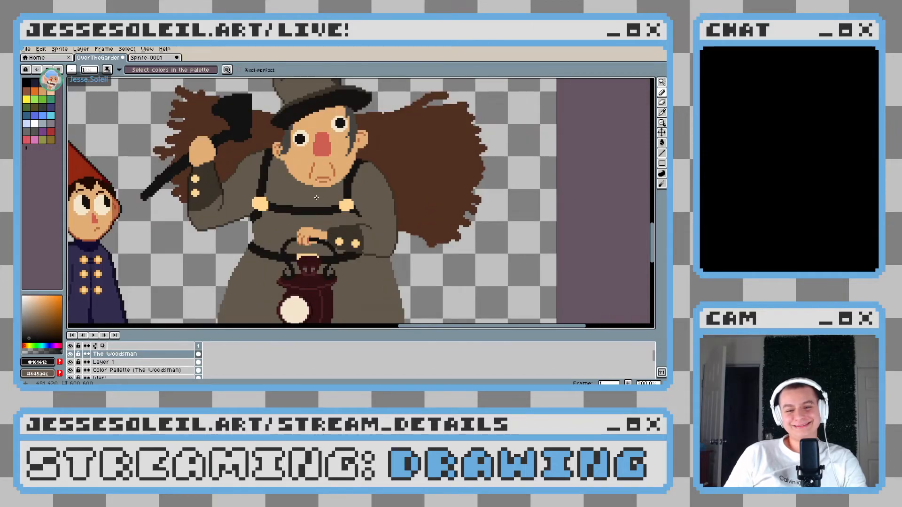
pyautogui.scroll(-2, 321, 198)
pyautogui.scroll(2, 310, 198)
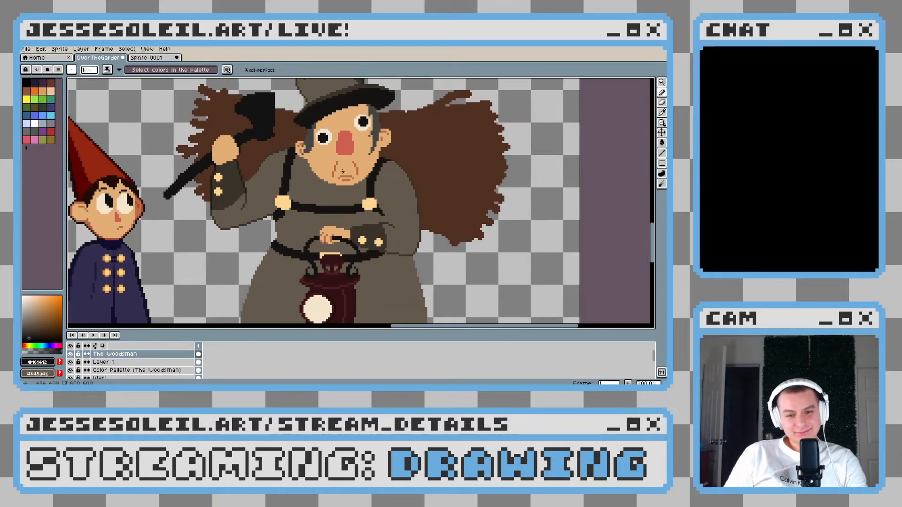
pyautogui.scroll(3, 343, 171)
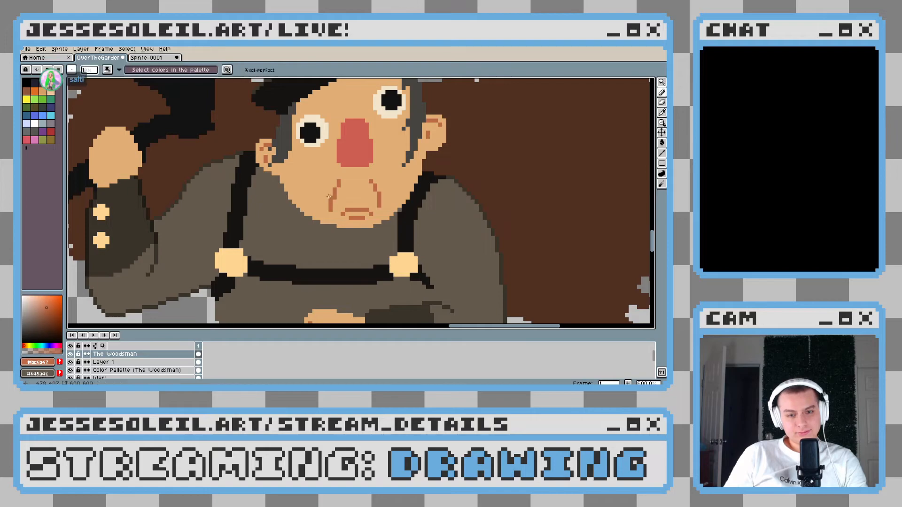
pyautogui.scroll(3, 268, 153)
pyautogui.moveTo(231, 123)
pyautogui.mouseDown()
pyautogui.moveTo(233, 107)
pyautogui.moveTo(244, 164)
pyautogui.mouseUp()
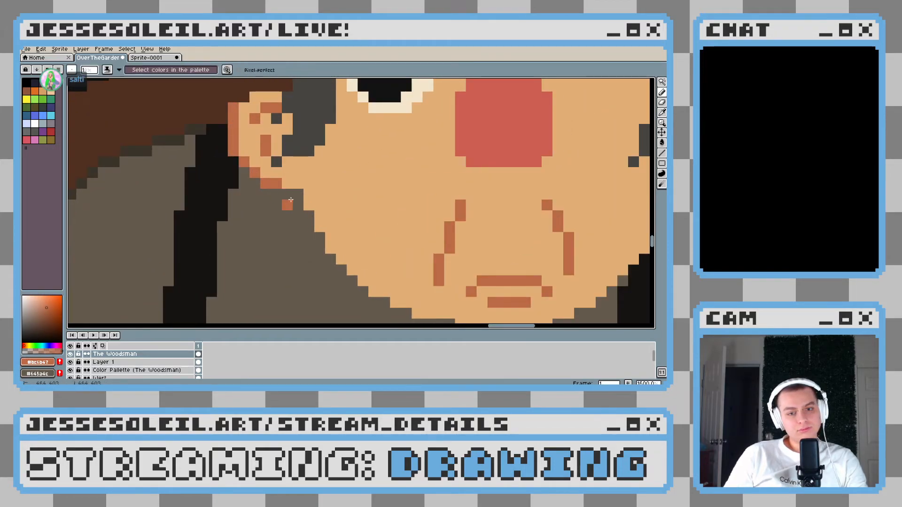
pyautogui.scroll(-4, 348, 228)
pyautogui.scroll(4, 348, 228)
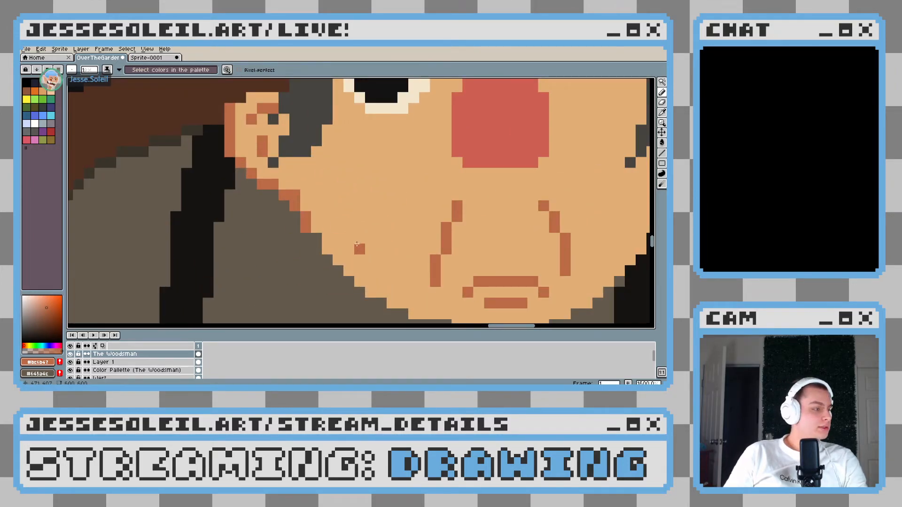
pyautogui.moveTo(364, 255)
pyautogui.mouseDown()
pyautogui.moveTo(263, 210)
pyautogui.moveTo(279, 242)
pyautogui.moveTo(323, 274)
pyautogui.moveTo(313, 274)
pyautogui.moveTo(385, 297)
pyautogui.mouseUp()
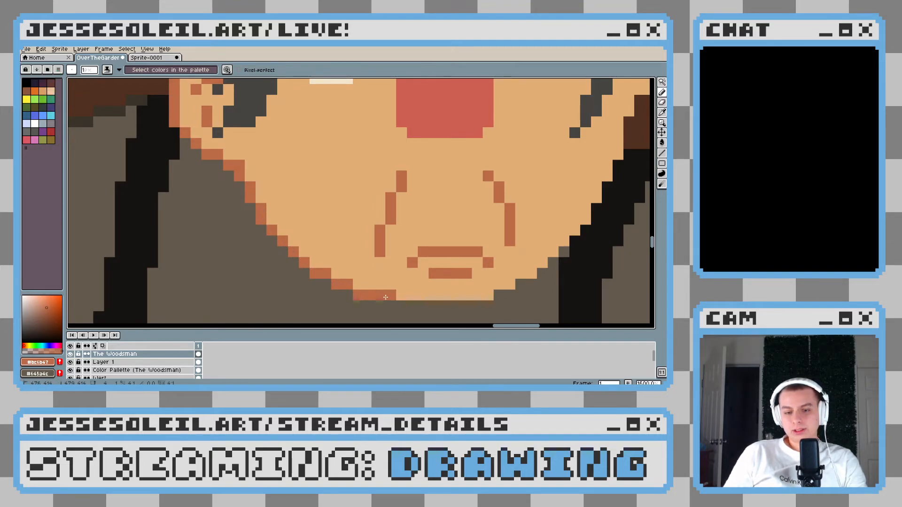
# Continue the reddish-brown outline beneath the chin and up the right side of the jaw to the ear
pyautogui.moveTo(465, 263); pyautogui.dragTo(273, 219)
pyautogui.moveTo(210, 262); pyautogui.dragTo(319, 251)
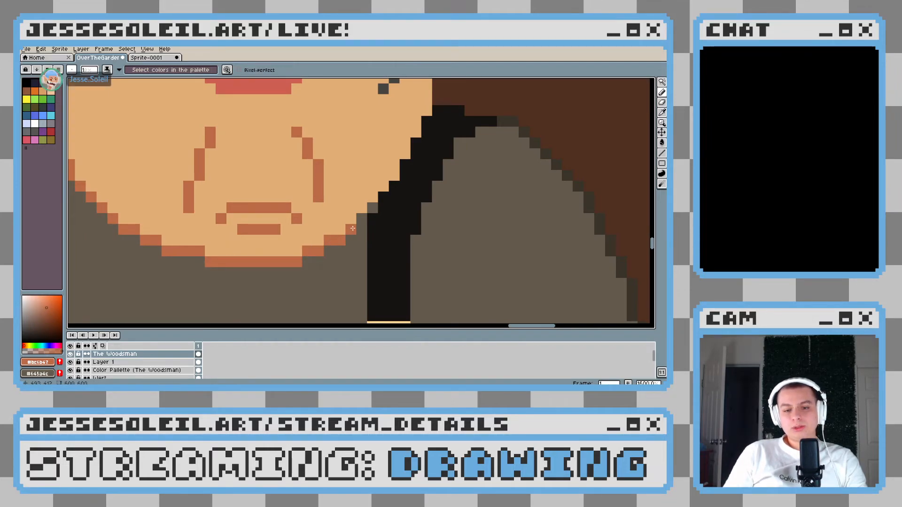
pyautogui.moveTo(378, 201)
pyautogui.mouseDown()
pyautogui.moveTo(405, 175)
pyautogui.moveTo(416, 143)
pyautogui.mouseUp()
pyautogui.moveTo(415, 143)
pyautogui.mouseDown()
pyautogui.moveTo(405, 196)
pyautogui.moveTo(426, 120)
pyautogui.moveTo(453, 116)
pyautogui.moveTo(432, 113)
pyautogui.moveTo(450, 115)
pyautogui.moveTo(336, 233)
pyautogui.moveTo(367, 198)
pyautogui.moveTo(366, 148)
pyautogui.moveTo(345, 122)
pyautogui.moveTo(316, 121)
pyautogui.mouseUp()
pyautogui.scroll(-6, 315, 120)
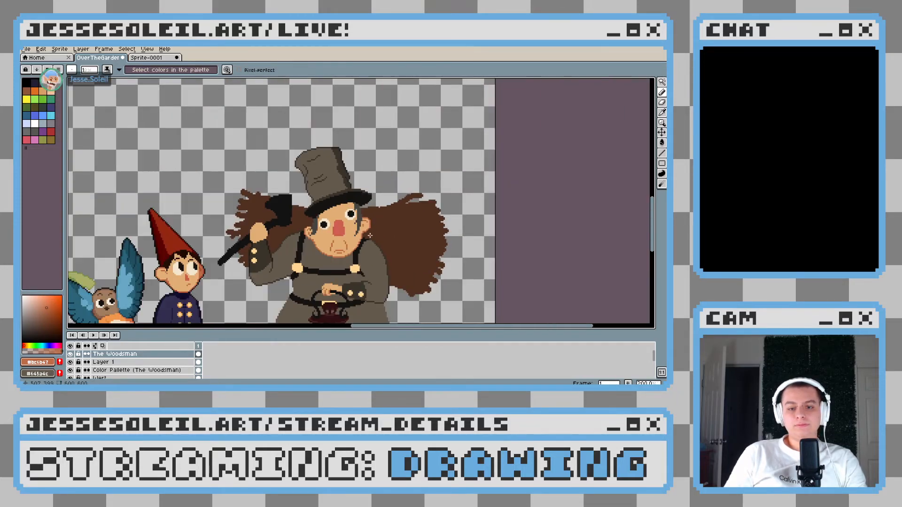
# Add the reddish-brown outline along the top edge of the Woodsman's left ear
pyautogui.scroll(3, 367, 239)
pyautogui.scroll(-2, 367, 238)
pyautogui.scroll(6, 279, 224)
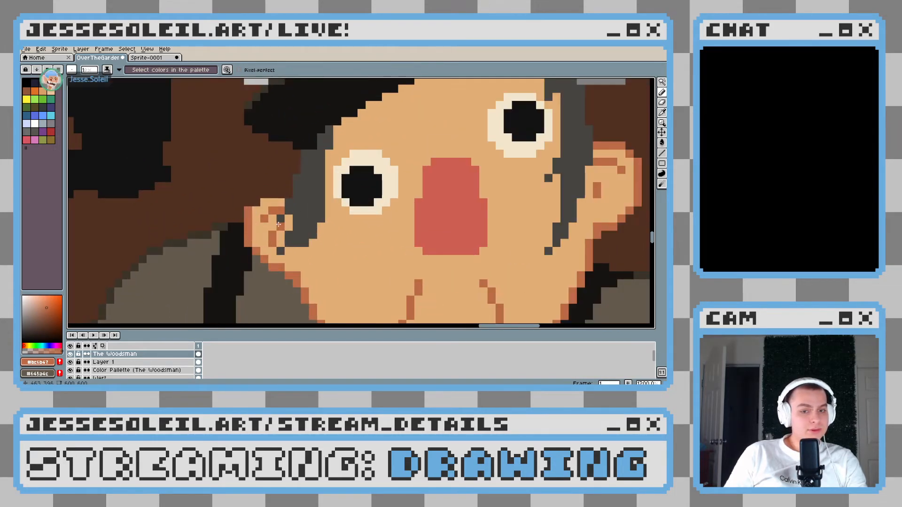
pyautogui.moveTo(273, 194); pyautogui.dragTo(280, 194)
pyautogui.scroll(-6, 319, 219)
pyautogui.scroll(6, 319, 218)
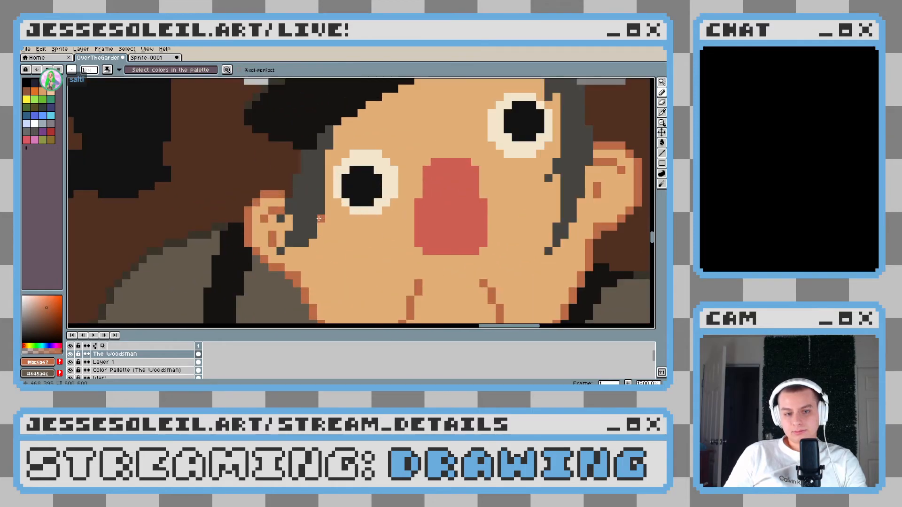
# Choose a dark grey (HSV 40, 12, 14) and outline the outer edges of both sideburns below the hat brim
pyautogui.keyDown('alt'); pyautogui.click(247, 257); pyautogui.keyUp('alt')
pyautogui.click(26, 336)
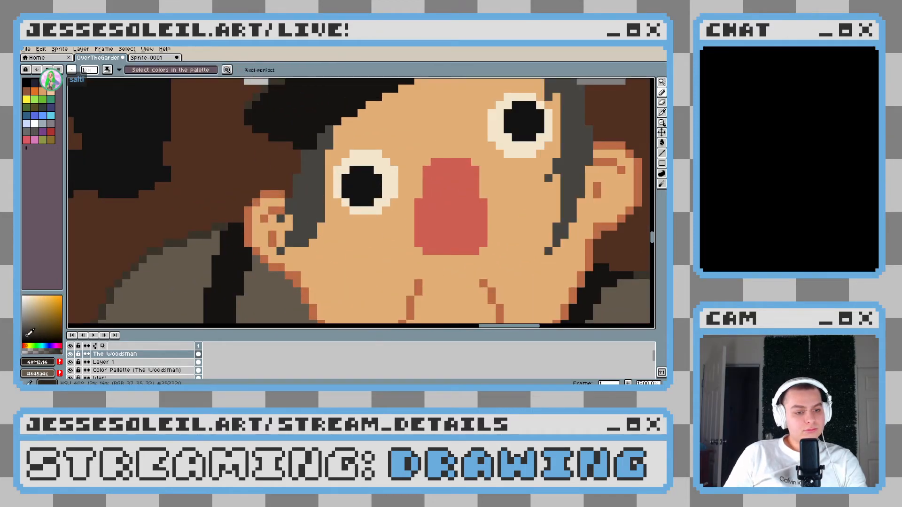
pyautogui.scroll(3, 273, 198)
pyautogui.moveTo(306, 190); pyautogui.dragTo(322, 109)
pyautogui.scroll(-8, 404, 185)
pyautogui.scroll(8, 404, 185)
pyautogui.moveTo(406, 169)
pyautogui.mouseDown()
pyautogui.moveTo(386, 154)
pyautogui.moveTo(366, 155)
pyautogui.moveTo(378, 166)
pyautogui.moveTo(374, 209)
pyautogui.mouseUp()
pyautogui.click(366, 159)
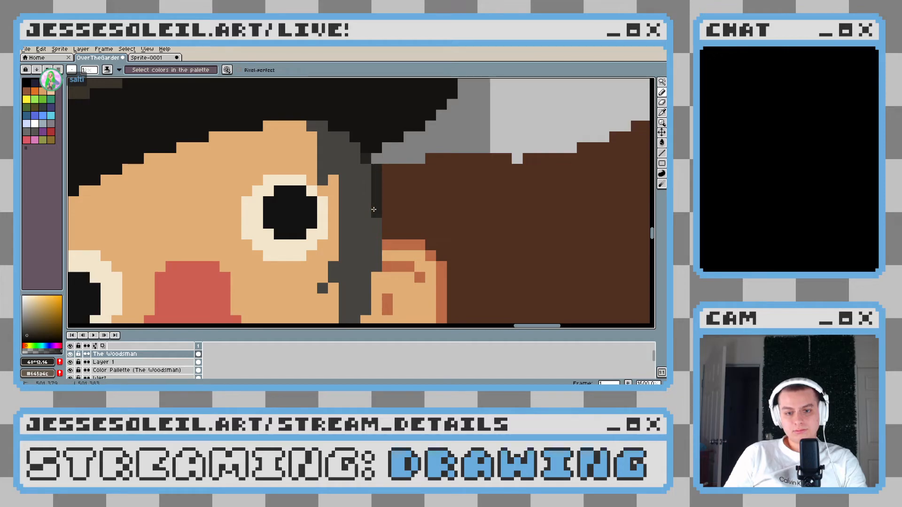
# Examine the new sideburn and face outlines up close and against the full group of characters
pyautogui.scroll(-6, 389, 226)
pyautogui.scroll(4, 409, 251)
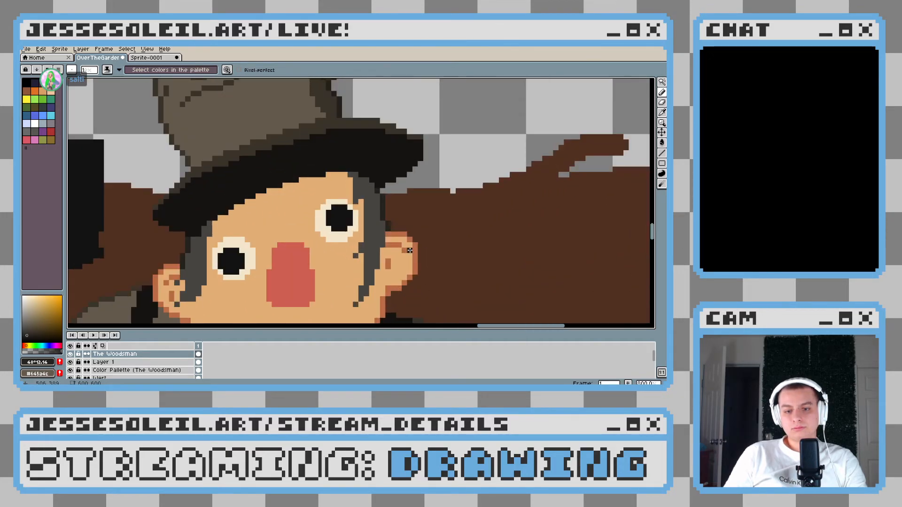
pyautogui.scroll(1, 409, 250)
pyautogui.scroll(-3, 410, 250)
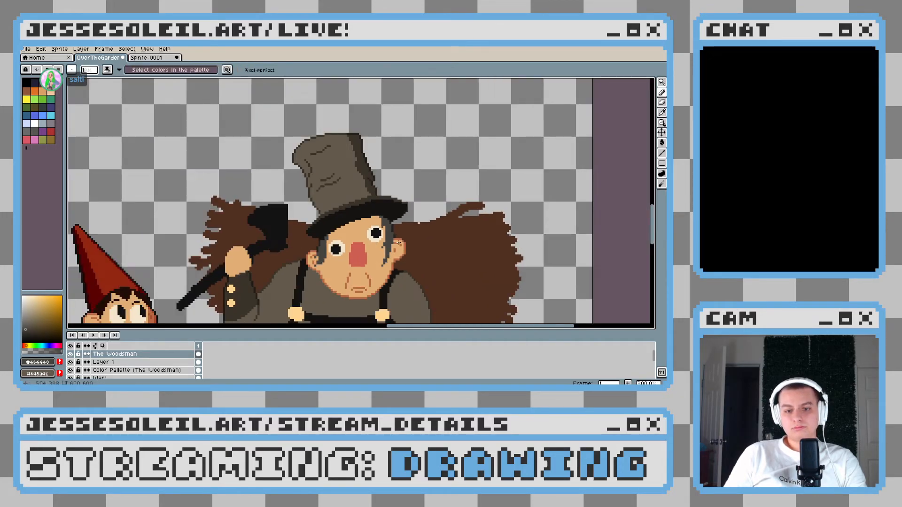
pyautogui.scroll(-2, 398, 243)
pyautogui.scroll(4, 377, 241)
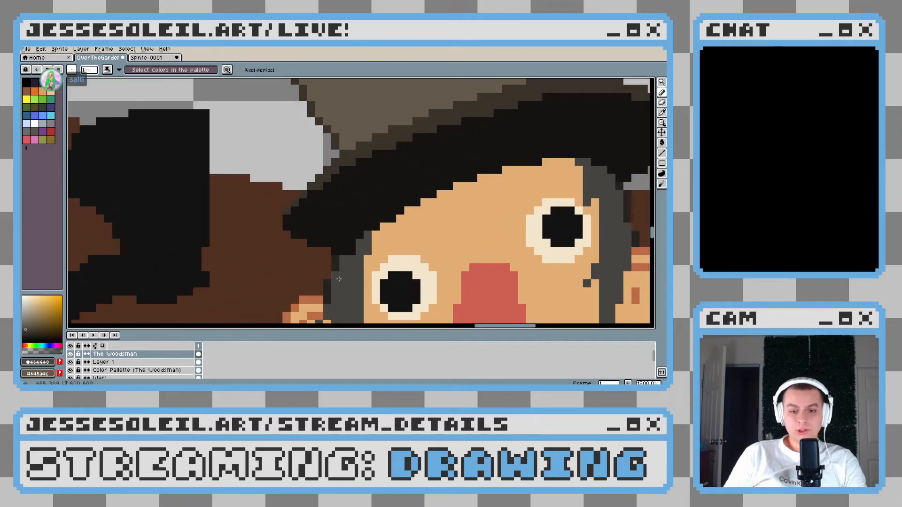
pyautogui.scroll(-5, 334, 278)
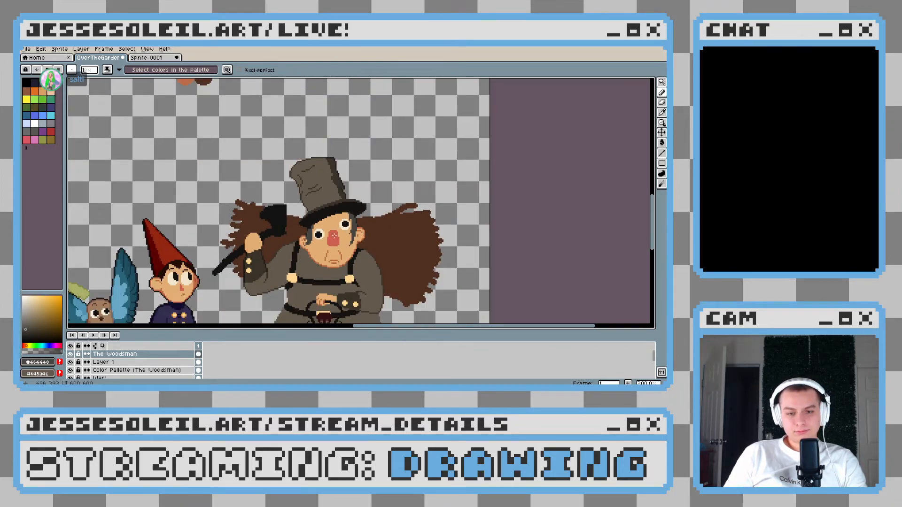
pyautogui.scroll(2, 331, 241)
pyautogui.moveTo(325, 247); pyautogui.dragTo(367, 214)
pyautogui.scroll(-3, 367, 214)
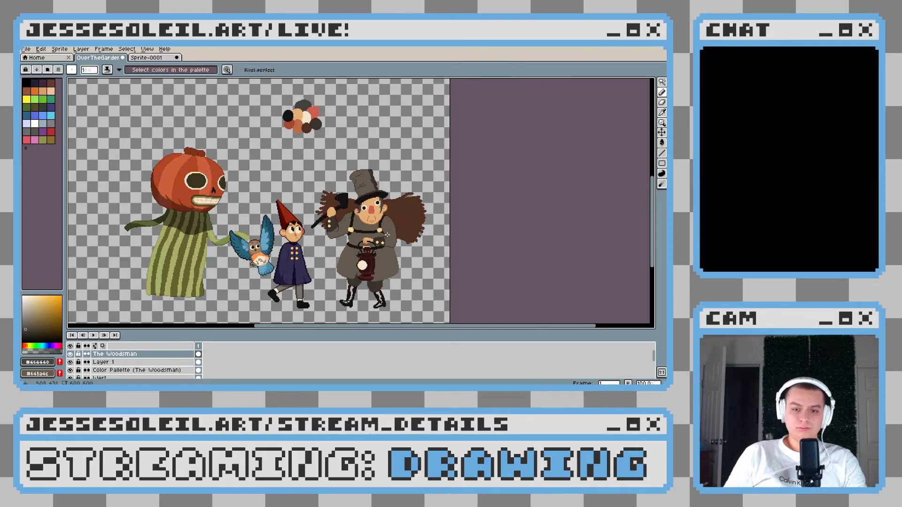
pyautogui.scroll(2, 384, 234)
pyautogui.scroll(2, 361, 248)
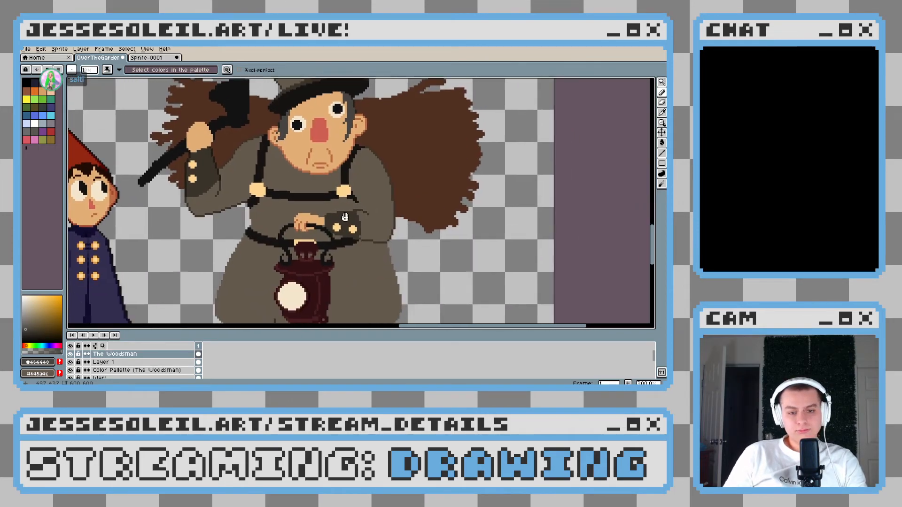
# Sample the dark cuff brown #3a3329 and outline the coat's left waist edge between the raised arm and the belt
pyautogui.keyDown('alt'); pyautogui.click(245, 184); pyautogui.keyUp('alt')
pyautogui.scroll(5, 246, 181)
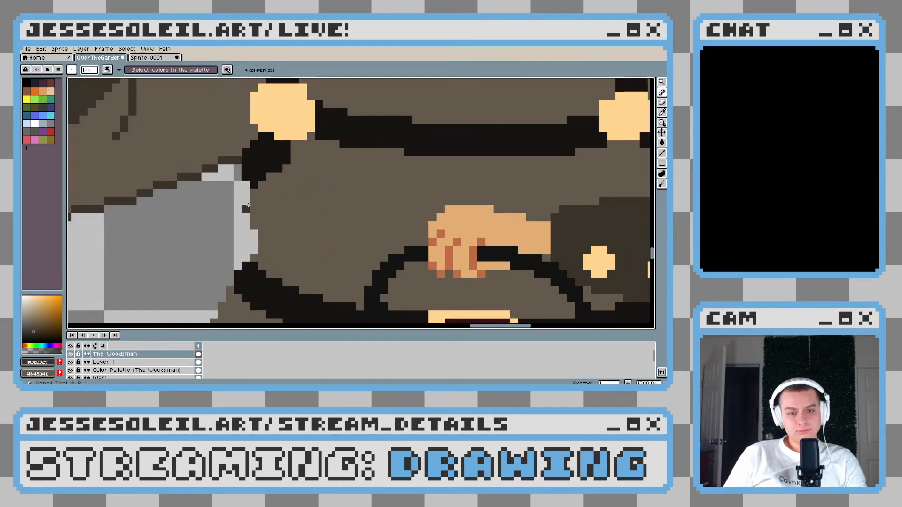
pyautogui.moveTo(257, 170)
pyautogui.mouseDown()
pyautogui.moveTo(260, 197)
pyautogui.moveTo(248, 224)
pyautogui.moveTo(266, 248)
pyautogui.moveTo(254, 298)
pyautogui.mouseUp()
pyautogui.scroll(-5, 291, 222)
pyautogui.scroll(5, 286, 234)
pyautogui.click(252, 217)
pyautogui.moveTo(310, 293); pyautogui.dragTo(319, 179)
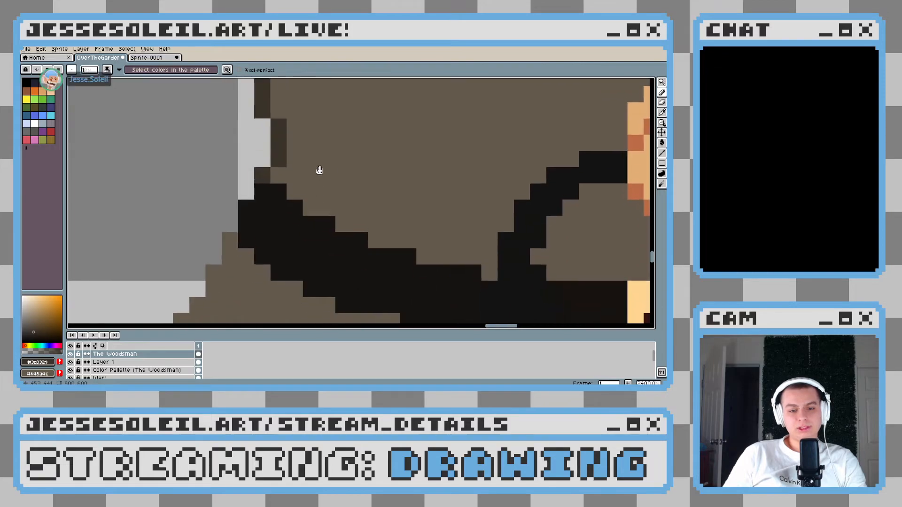
# Extend the #3a3329 outline from the belt's left end down the upper edge of the coat skirt
pyautogui.scroll(-5, 319, 179)
pyautogui.scroll(4, 301, 174)
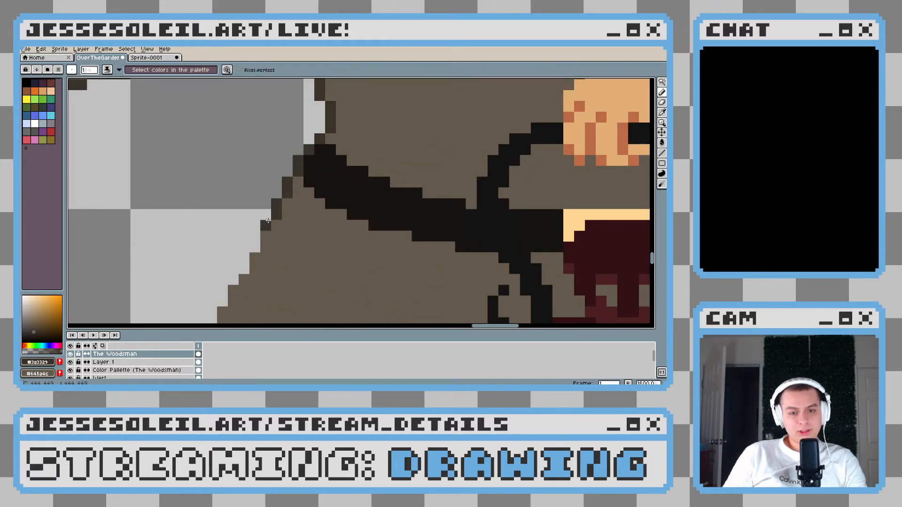
pyautogui.click(255, 237)
pyautogui.moveTo(243, 259); pyautogui.dragTo(237, 239)
pyautogui.scroll(-6, 239, 183)
pyautogui.scroll(7, 280, 184)
pyautogui.scroll(-1, 239, 237)
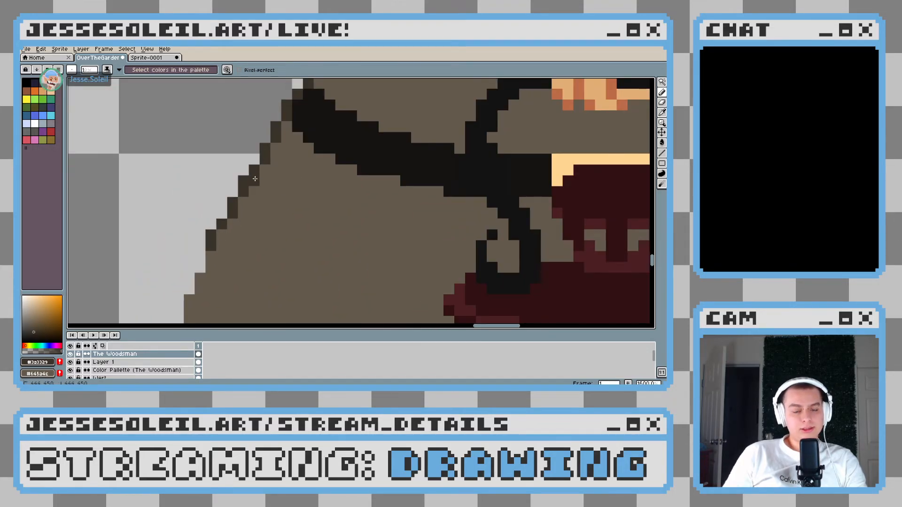
# Undo the last outline stroke, then erase and redraw single pixels to even out the stair-stepping on the coat skirt's left edge
pyautogui.hotkey('ctrl', 'z')
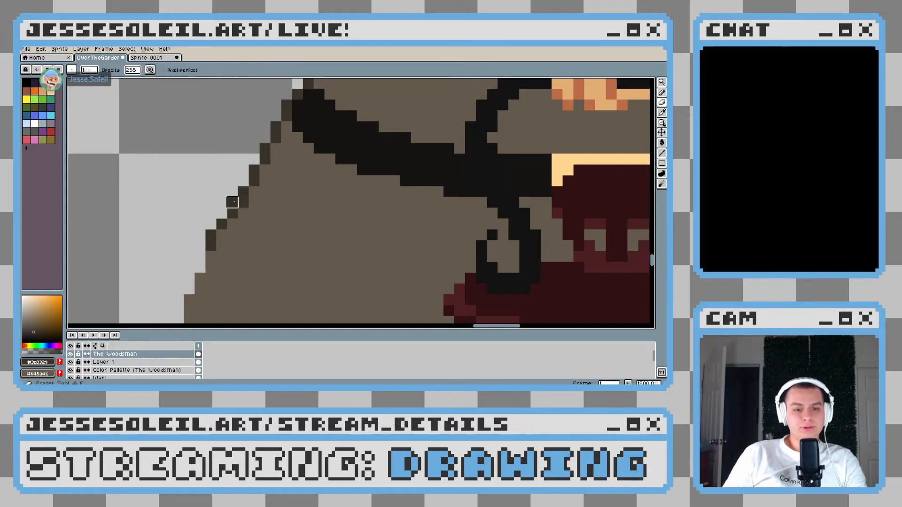
pyautogui.press('e')
pyautogui.click(222, 224)
pyautogui.click(211, 235)
pyautogui.press('b')
pyautogui.click(221, 245)
pyautogui.click(212, 254)
pyautogui.press('e')
pyautogui.click(210, 246)
pyautogui.moveTo(179, 232); pyautogui.dragTo(256, 187)
pyautogui.press('b')
pyautogui.click(286, 222)
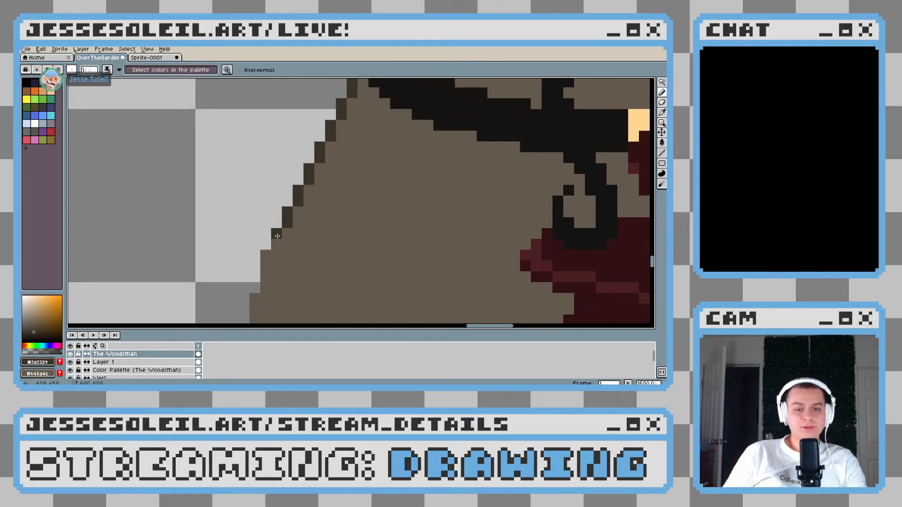
pyautogui.scroll(-3, 295, 250)
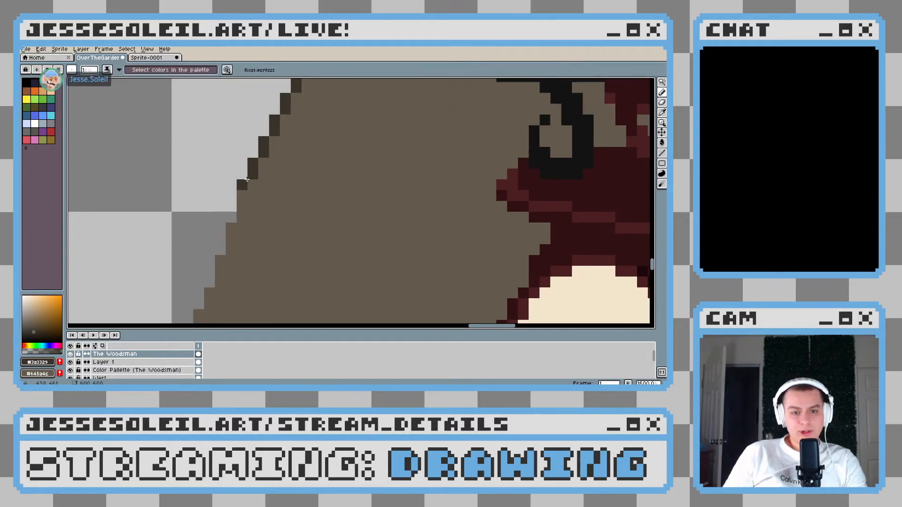
pyautogui.click(243, 217)
pyautogui.click(232, 250)
pyautogui.hotkey('ctrl', 'z')
pyautogui.press('v')
pyautogui.hotkey('ctrl', 'z')
# Continue the #3a3329 outline down the lower part of the coat skirt's left edge
pyautogui.moveTo(242, 196); pyautogui.dragTo(230, 248)
pyautogui.scroll(-3, 261, 258)
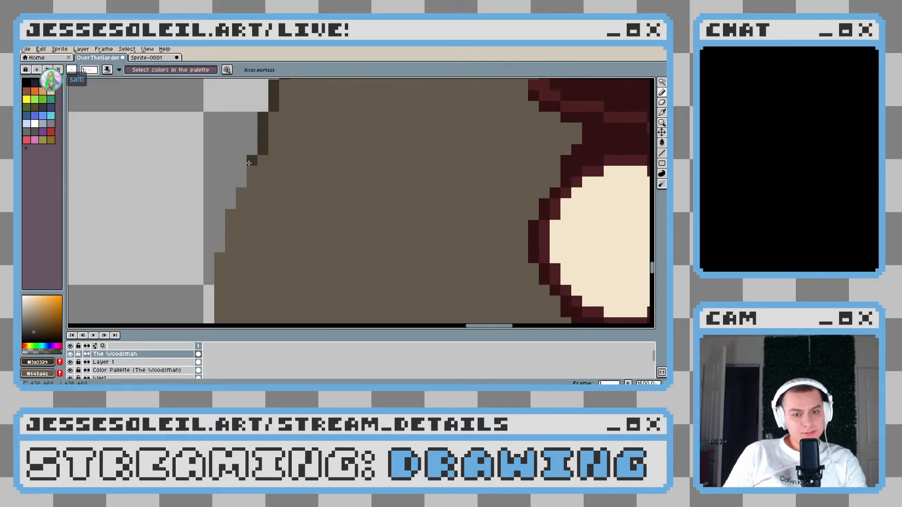
pyautogui.moveTo(232, 218); pyautogui.dragTo(230, 249)
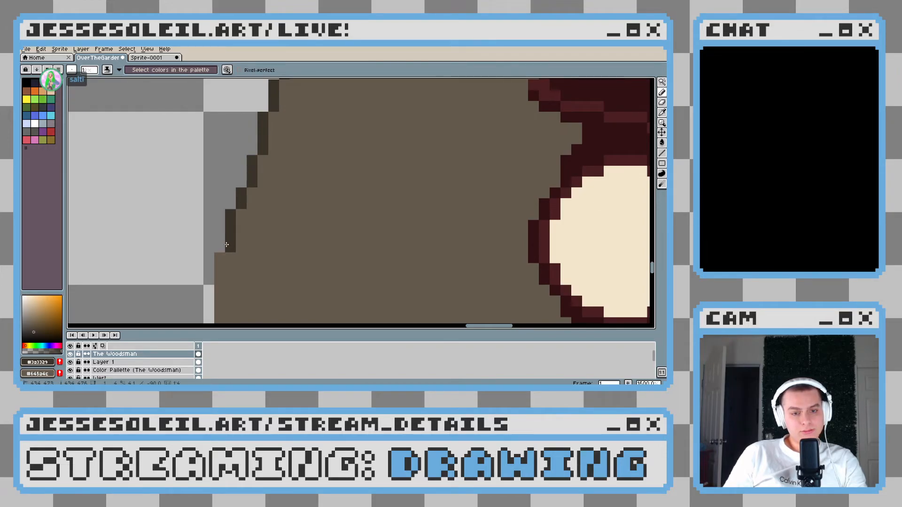
pyautogui.scroll(-4, 274, 201)
# Erase and redraw single outline pixels to even the stair-stepping just above the coat skirt's lower left corner
pyautogui.scroll(4, 242, 176)
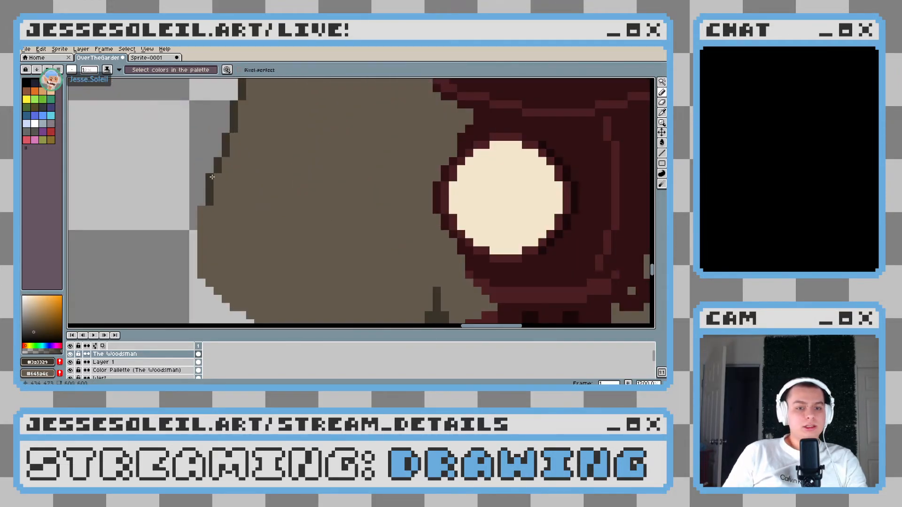
pyautogui.press('e')
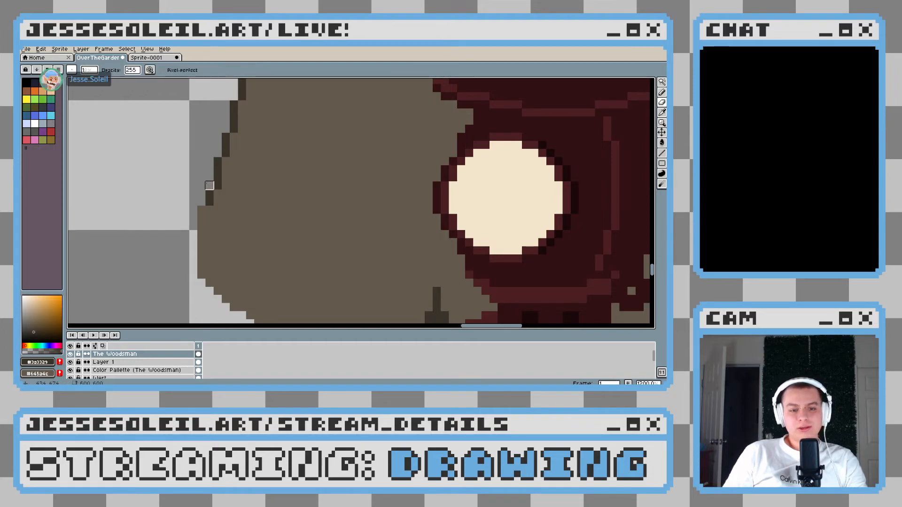
pyautogui.press('b')
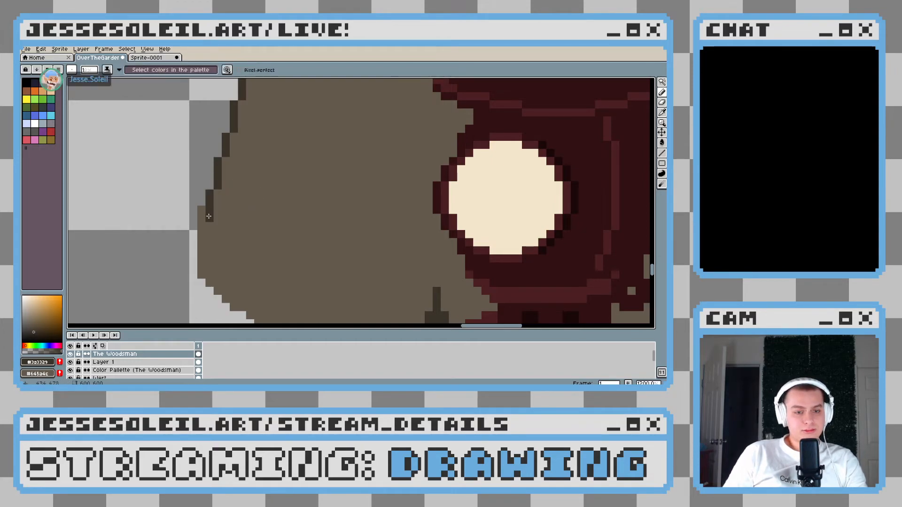
pyautogui.press('e')
pyautogui.moveTo(201, 209)
pyautogui.mouseDown()
pyautogui.moveTo(201, 217)
pyautogui.moveTo(217, 157)
pyautogui.mouseUp()
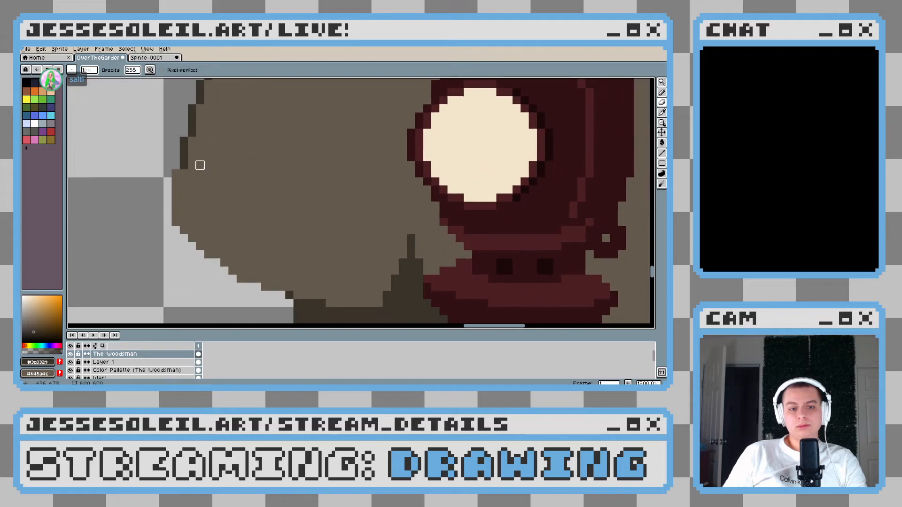
# Carry the dark outline around the coat skirt's lower left corner and along the hem to the left trouser leg
pyautogui.press('b')
pyautogui.scroll(-3, 178, 222)
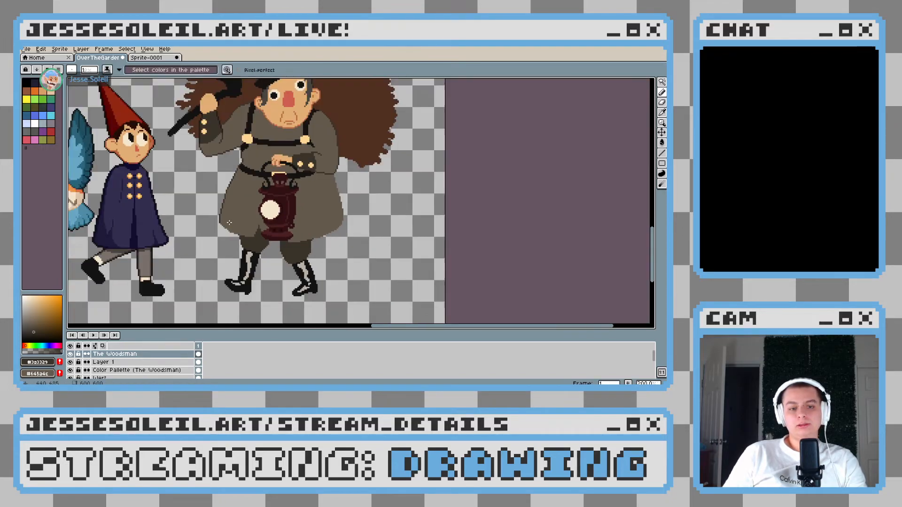
pyautogui.scroll(2, 230, 222)
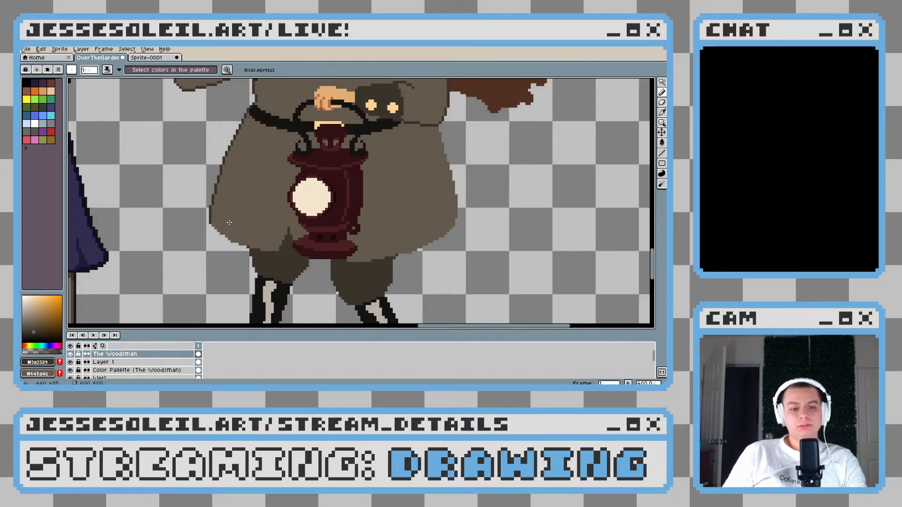
pyautogui.scroll(3, 229, 223)
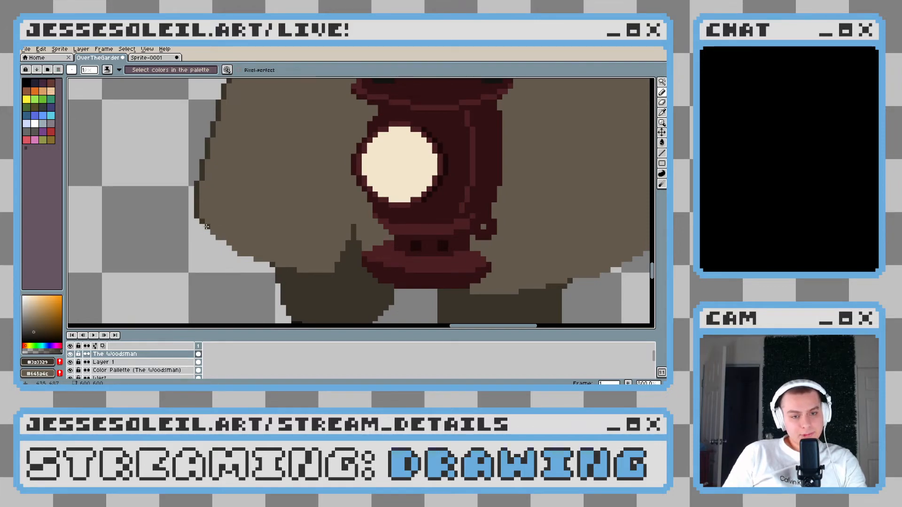
pyautogui.scroll(3, 193, 220)
pyautogui.moveTo(203, 232); pyautogui.dragTo(214, 241)
pyautogui.click(225, 252)
pyautogui.moveTo(265, 263); pyautogui.dragTo(234, 252)
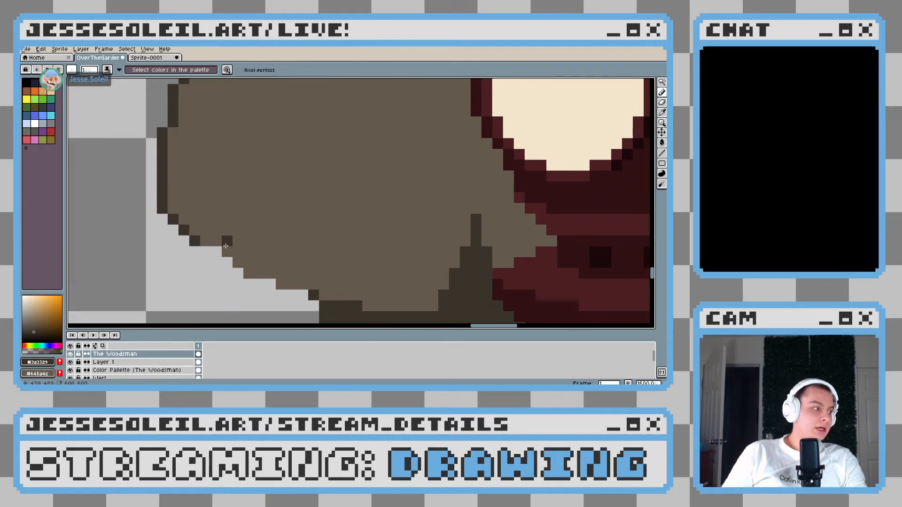
pyautogui.hotkey('ctrl', 'z')
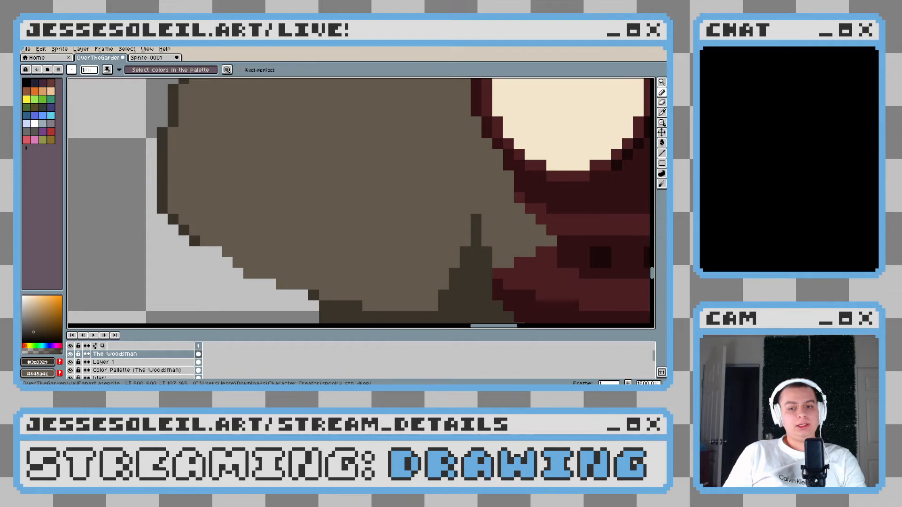
pyautogui.click(212, 253)
pyautogui.click(216, 253)
pyautogui.click(227, 262)
pyautogui.click(237, 263)
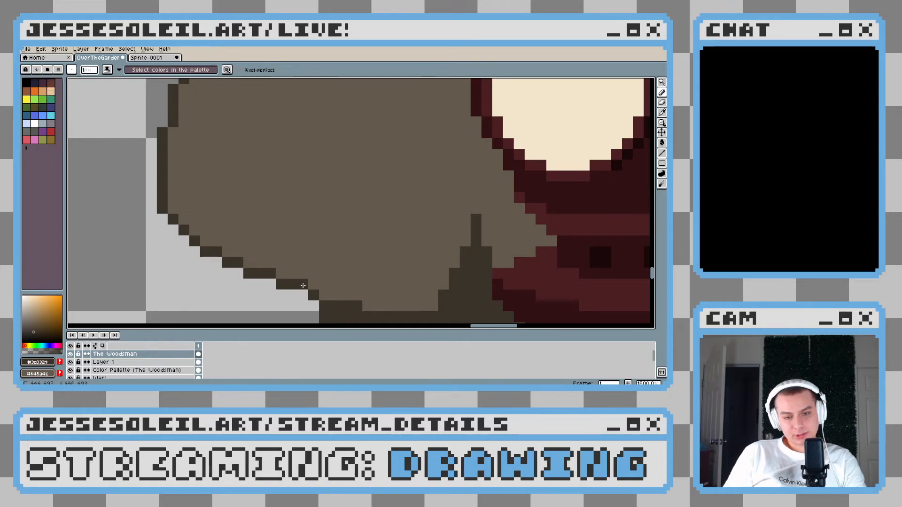
# Resample #3a3329 and draw a short outline segment one pixel further out at the coat skirt's lower left corner
pyautogui.scroll(-6, 246, 274)
pyautogui.scroll(5, 259, 275)
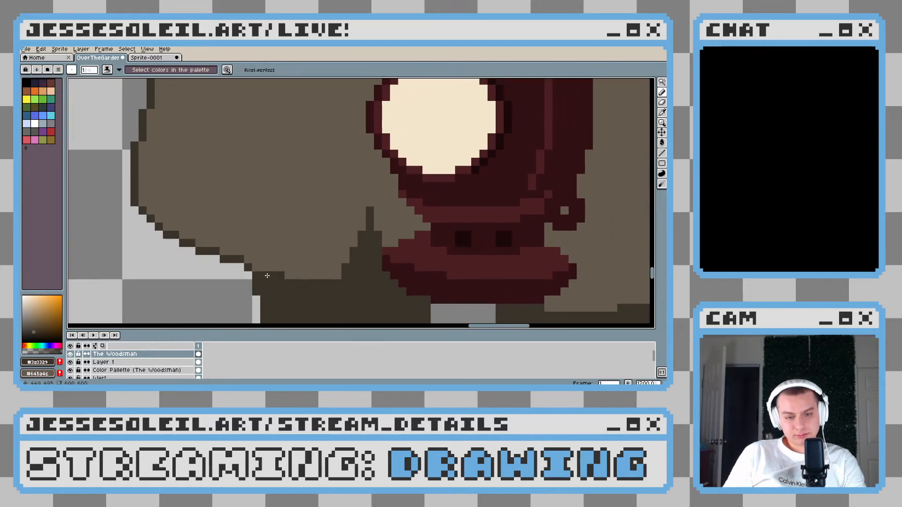
pyautogui.scroll(-5, 263, 273)
pyautogui.scroll(5, 249, 269)
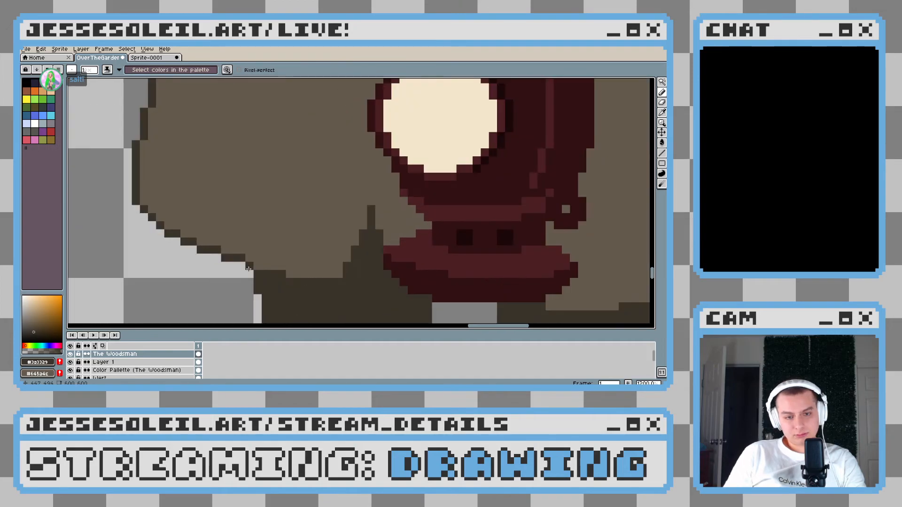
pyautogui.scroll(-5, 249, 256)
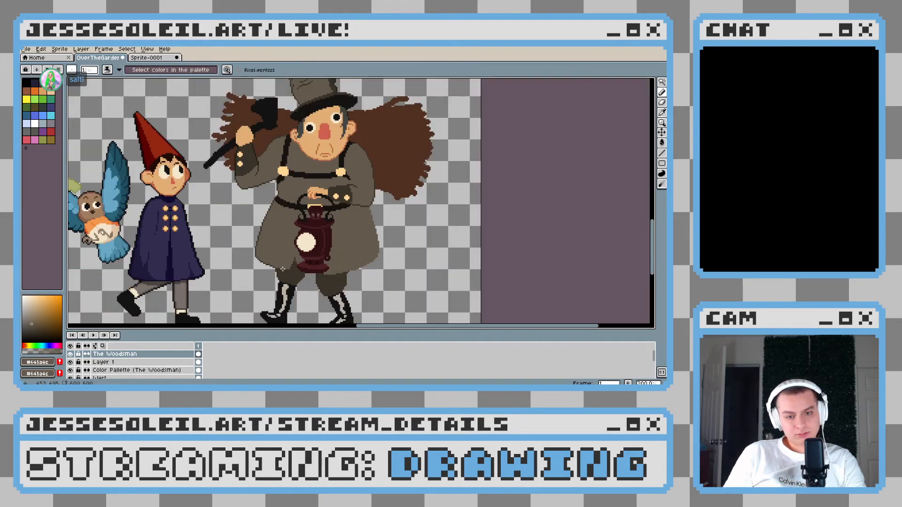
pyautogui.scroll(5, 284, 269)
pyautogui.keyDown('alt'); pyautogui.click(258, 238); pyautogui.keyUp('alt')
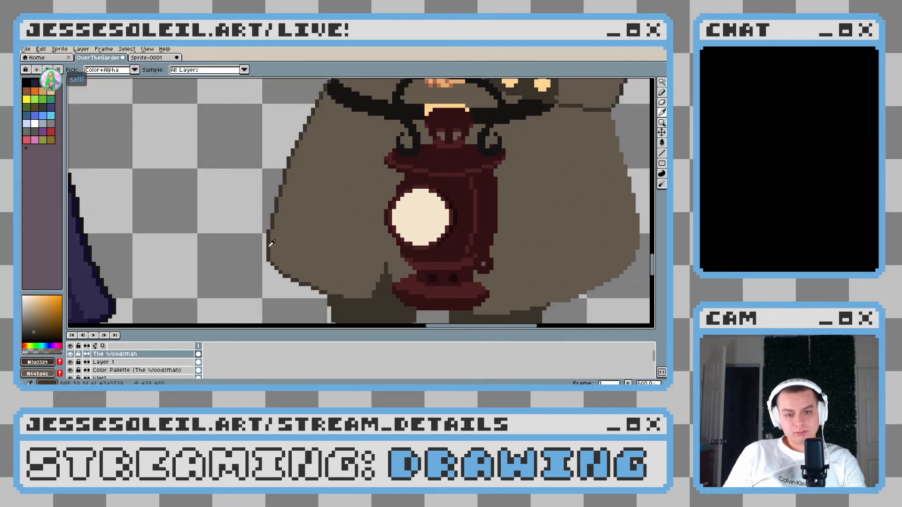
pyautogui.scroll(2, 259, 238)
pyautogui.click(258, 242)
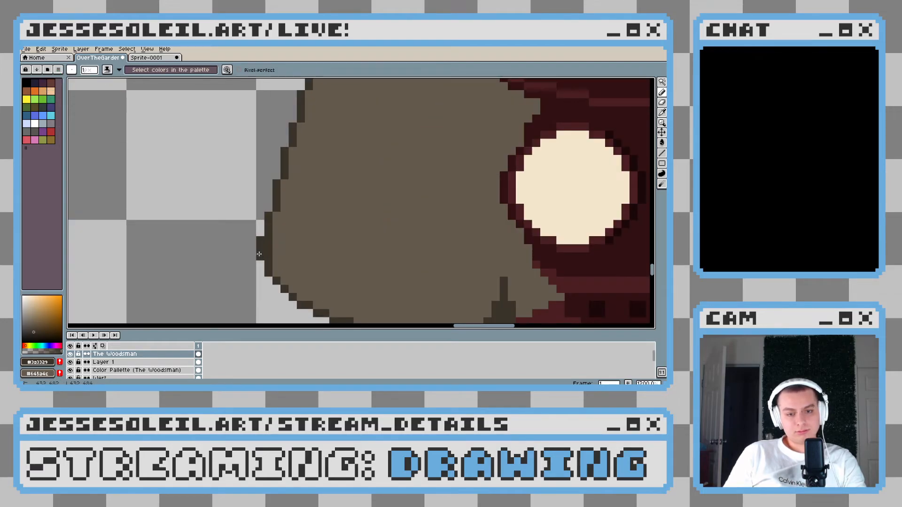
pyautogui.scroll(-5, 364, 262)
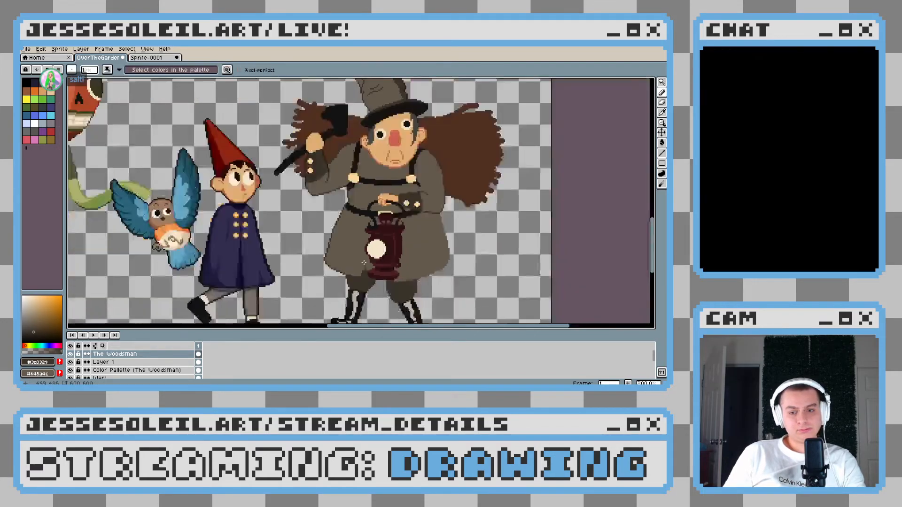
# Fill the inner outline pixels behind the lower left corner's bulge with coat brown and touch up the dark edge
pyautogui.scroll(-1, 364, 262)
pyautogui.scroll(6, 388, 262)
pyautogui.click(267, 236)
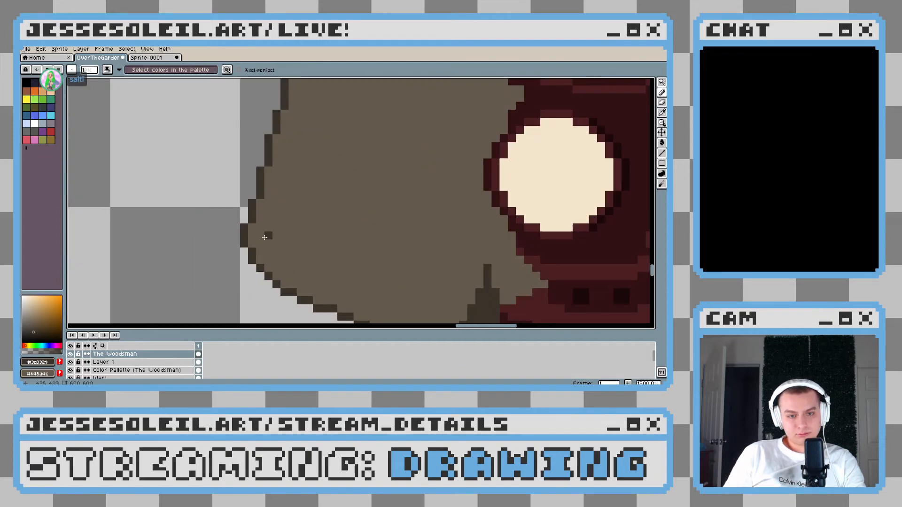
pyautogui.keyDown('alt'); pyautogui.click(258, 227); pyautogui.keyUp('alt')
pyautogui.keyDown('alt'); pyautogui.click(245, 227); pyautogui.keyUp('alt')
pyautogui.click(245, 220)
pyautogui.keyDown('alt'); pyautogui.click(259, 227); pyautogui.keyUp('alt')
# Outline the coat skirt's right edge in #3a3329 from below the sleeve down to the lower right corner
pyautogui.scroll(-2, 276, 219)
pyautogui.keyDown('alt'); pyautogui.click(383, 260); pyautogui.keyUp('alt')
pyautogui.moveTo(410, 214); pyautogui.dragTo(96, 269)
pyautogui.scroll(3, 303, 150)
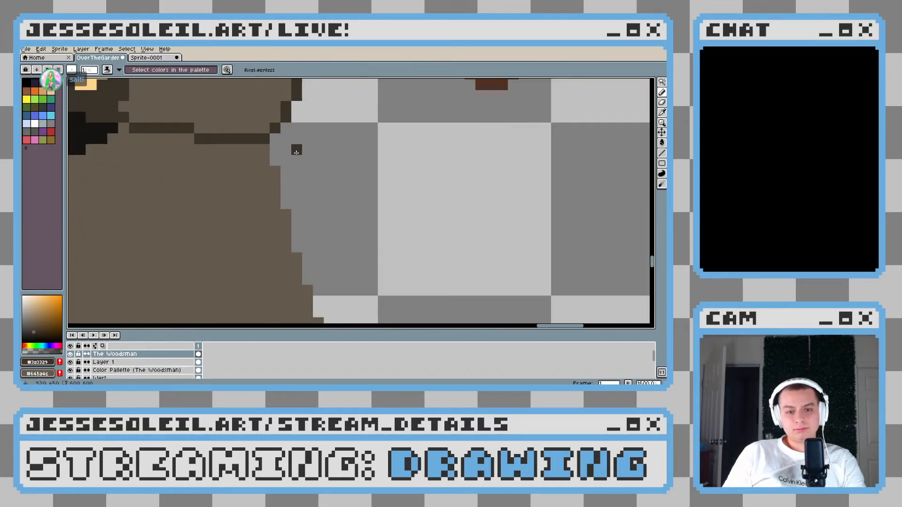
pyautogui.moveTo(286, 170); pyautogui.dragTo(297, 246)
pyautogui.scroll(-2, 289, 207)
pyautogui.scroll(2, 291, 209)
pyautogui.moveTo(340, 268)
pyautogui.mouseDown()
pyautogui.moveTo(275, 130)
pyautogui.moveTo(243, 127)
pyautogui.moveTo(254, 161)
pyautogui.mouseUp()
pyautogui.hotkey('ctrl', 'z')
pyautogui.moveTo(242, 119); pyautogui.dragTo(262, 205)
pyautogui.click(264, 216)
pyautogui.moveTo(286, 237)
pyautogui.mouseDown()
pyautogui.moveTo(263, 150)
pyautogui.moveTo(252, 183)
pyautogui.moveTo(262, 281)
pyautogui.moveTo(314, 203)
pyautogui.moveTo(335, 119)
pyautogui.mouseUp()
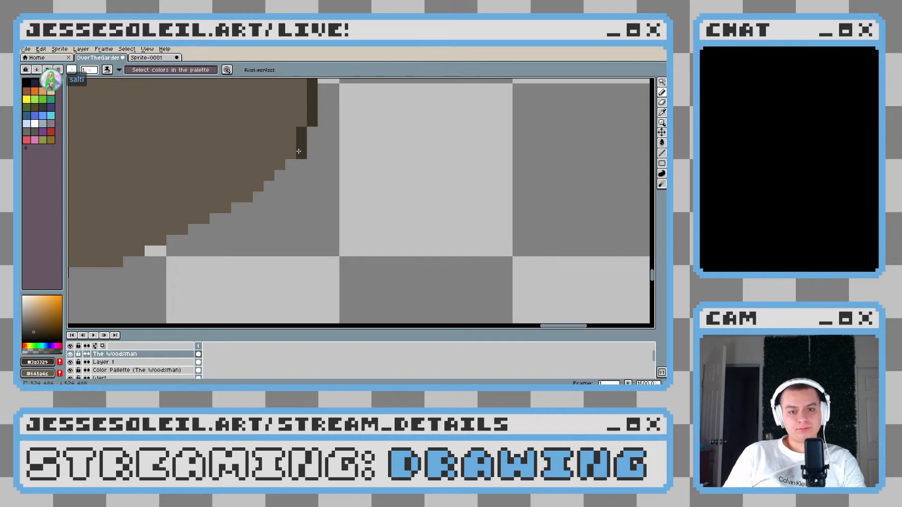
# Outline the coat's right hem up to the right trouser leg and shift a pixel to even its stair-stepping
pyautogui.moveTo(268, 187)
pyautogui.mouseDown()
pyautogui.moveTo(252, 209)
pyautogui.moveTo(163, 247)
pyautogui.moveTo(289, 239)
pyautogui.moveTo(248, 260)
pyautogui.moveTo(207, 260)
pyautogui.mouseUp()
pyautogui.click(199, 230)
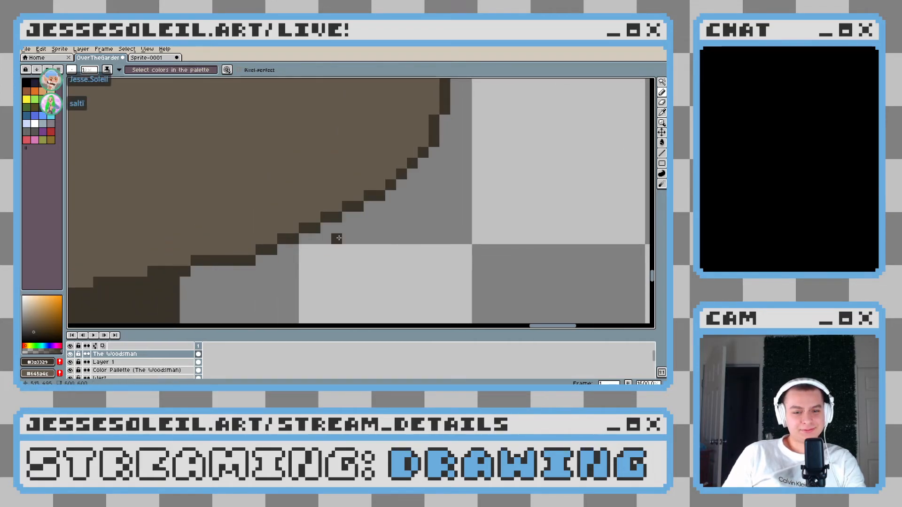
pyautogui.scroll(-7, 360, 232)
pyautogui.scroll(7, 365, 232)
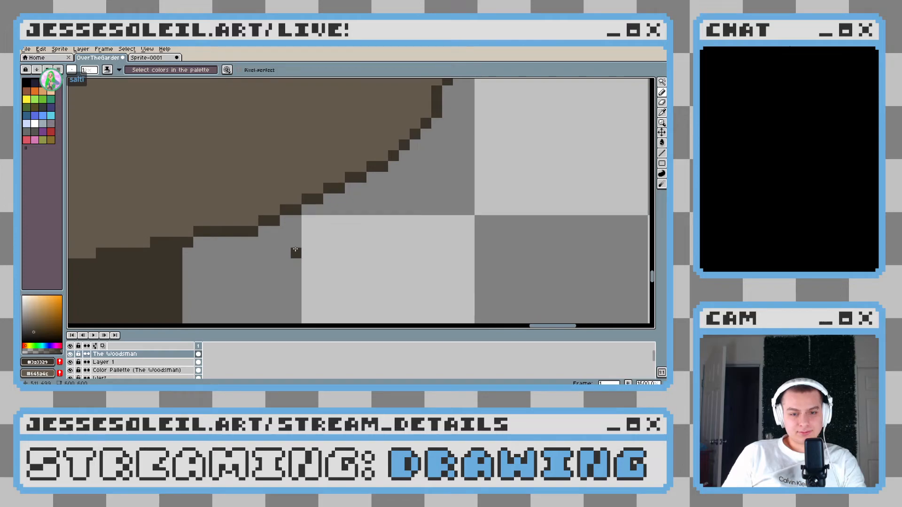
pyautogui.keyDown('alt'); pyautogui.click(246, 218); pyautogui.keyUp('alt')
pyautogui.click(252, 221)
pyautogui.press('e')
pyautogui.scroll(-5, 285, 242)
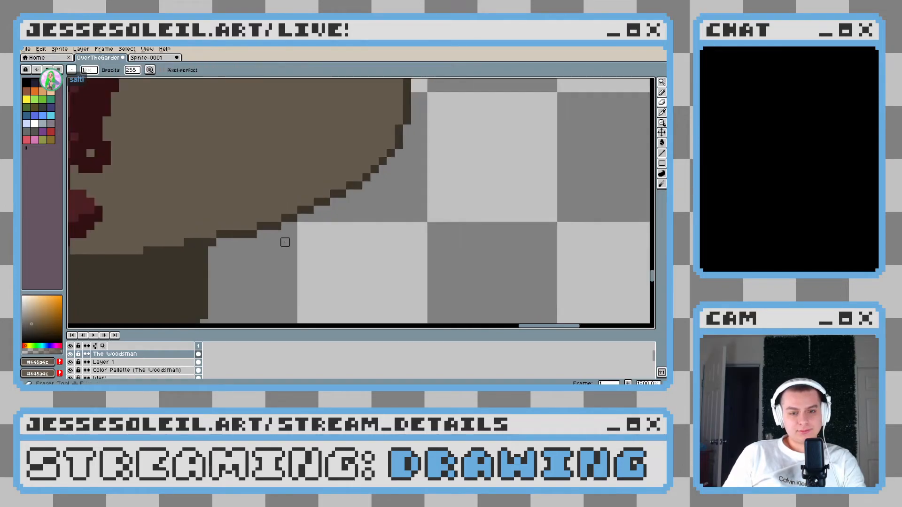
# Try moving the outline inward at the coat skirt's lower right corner, then undo the erasure
pyautogui.scroll(-2, 296, 245)
pyautogui.scroll(7, 282, 226)
pyautogui.press('b')
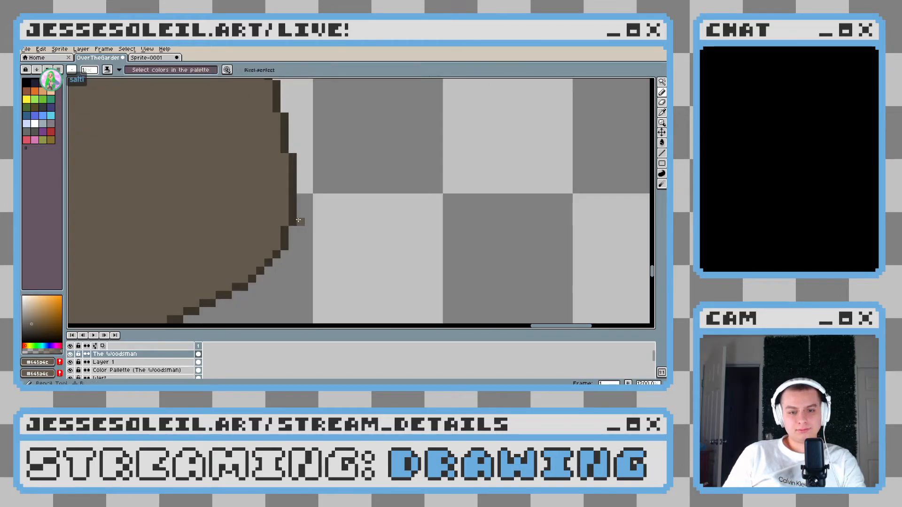
pyautogui.keyDown('alt'); pyautogui.click(289, 222); pyautogui.keyUp('alt')
pyautogui.moveTo(283, 224)
pyautogui.mouseDown()
pyautogui.moveTo(282, 212)
pyautogui.moveTo(291, 211)
pyautogui.mouseUp()
pyautogui.press('e')
pyautogui.scroll(-4, 291, 212)
pyautogui.scroll(4, 305, 226)
pyautogui.hotkey('ctrl', 'z')
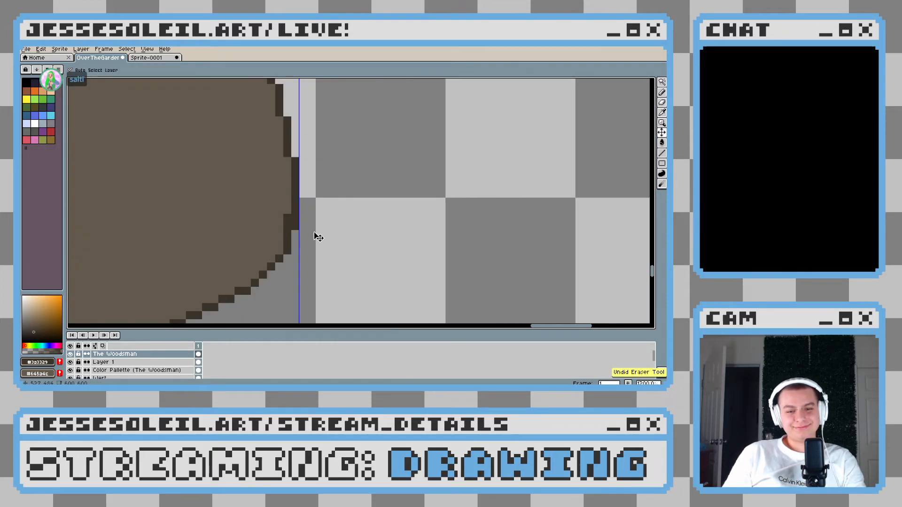
# Paint the inner corner pixels coat brown and extend the dark outline one pixel down at the skirt's lower right corner
pyautogui.scroll(-4, 315, 235)
pyautogui.scroll(-3, 313, 233)
pyautogui.scroll(6, 263, 228)
pyautogui.press('alt')
pyautogui.keyDown('alt'); pyautogui.click(259, 226); pyautogui.keyUp('alt')
pyautogui.scroll(-4, 304, 247)
pyautogui.scroll(4, 304, 244)
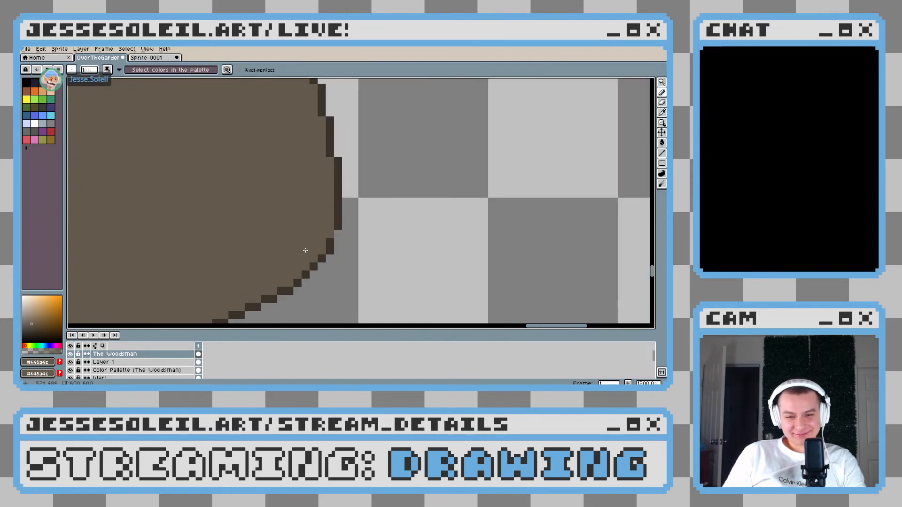
pyautogui.keyDown('alt'); pyautogui.click(336, 231); pyautogui.keyUp('alt')
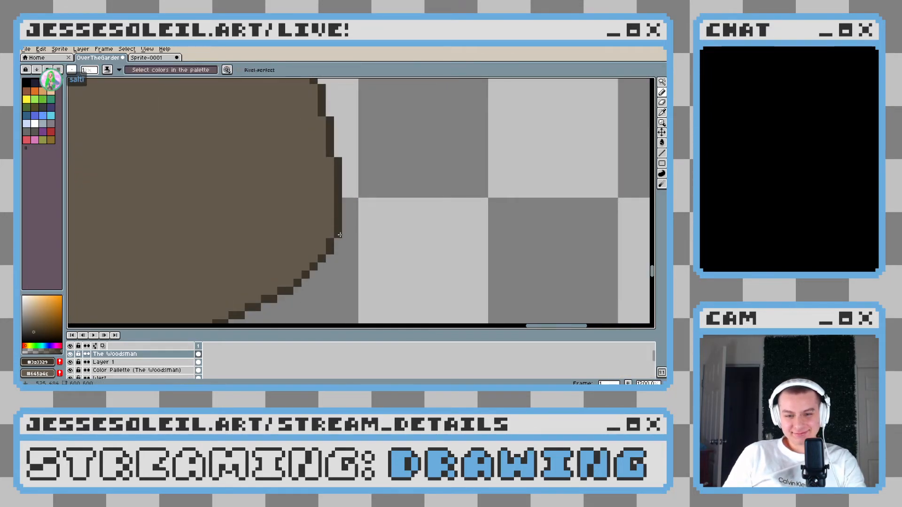
# Redraw the skirt's lower right corner with a short outward outline segment and fill the pixels behind it with coat brown
pyautogui.scroll(-4, 376, 254)
pyautogui.scroll(-3, 375, 254)
pyautogui.scroll(7, 376, 254)
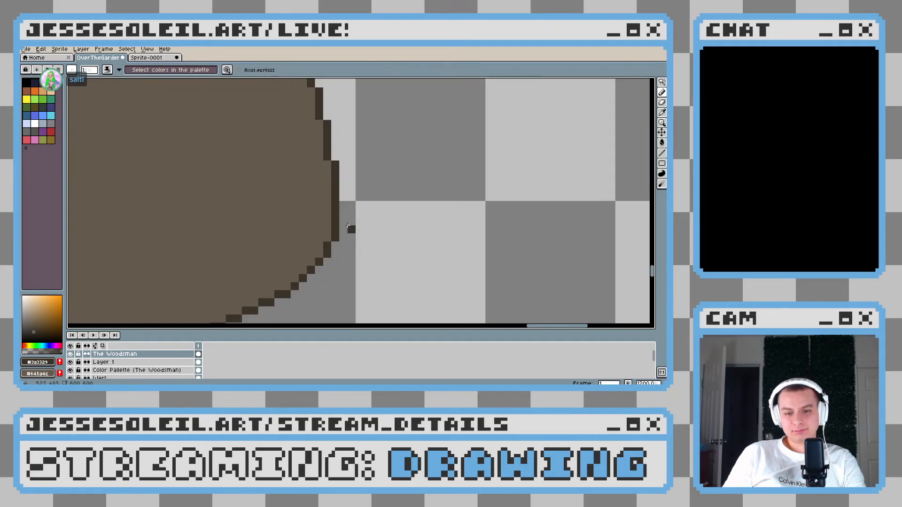
pyautogui.moveTo(343, 202); pyautogui.dragTo(344, 188)
pyautogui.keyDown('alt'); pyautogui.click(329, 190); pyautogui.keyUp('alt')
pyautogui.click(336, 217)
pyautogui.scroll(-4, 336, 216)
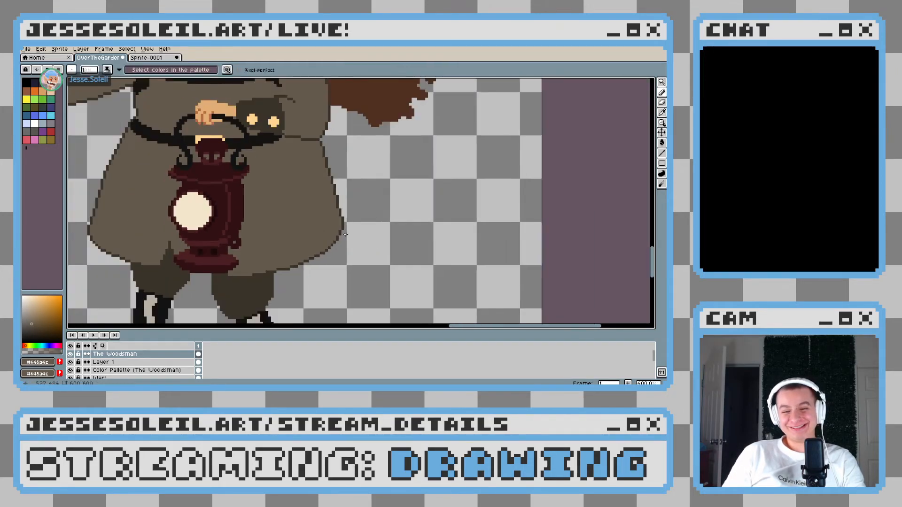
pyautogui.scroll(4, 342, 207)
pyautogui.keyDown('alt'); pyautogui.click(342, 208); pyautogui.keyUp('alt')
# Undo the last corner edit, touch up a single pixel there, and check the coat outline against the whole group
pyautogui.press('e')
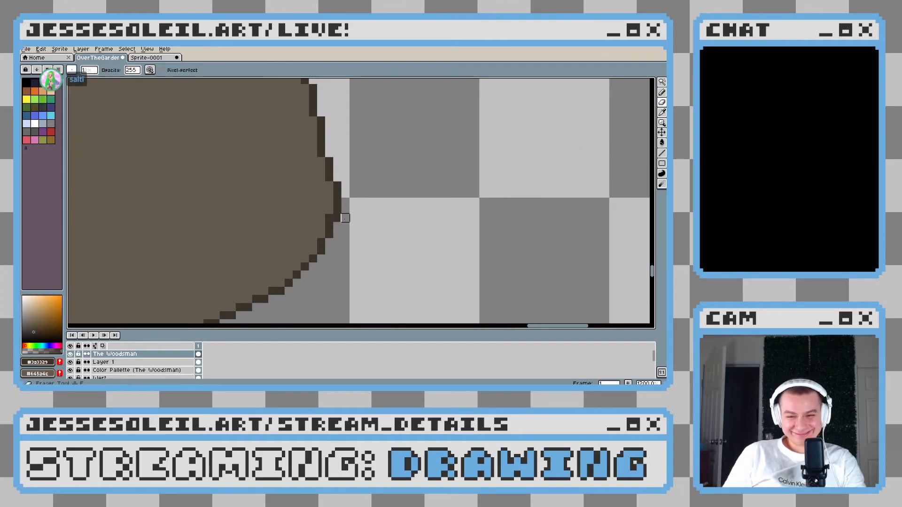
pyautogui.scroll(-4, 337, 218)
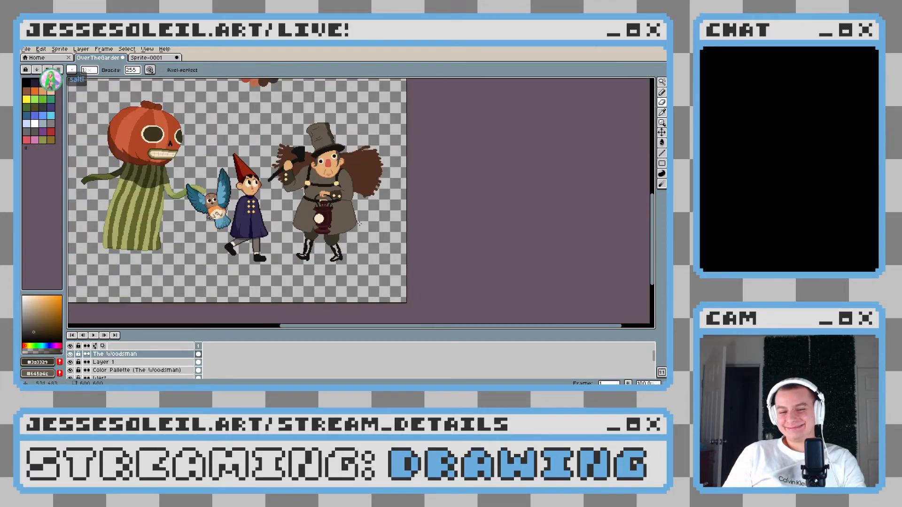
pyautogui.scroll(4, 356, 228)
pyautogui.hotkey('ctrl', 'z')
pyautogui.scroll(2, 327, 207)
pyautogui.keyDown('alt'); pyautogui.click(330, 221); pyautogui.keyUp('alt')
pyautogui.scroll(-4, 373, 245)
pyautogui.scroll(2, 373, 245)
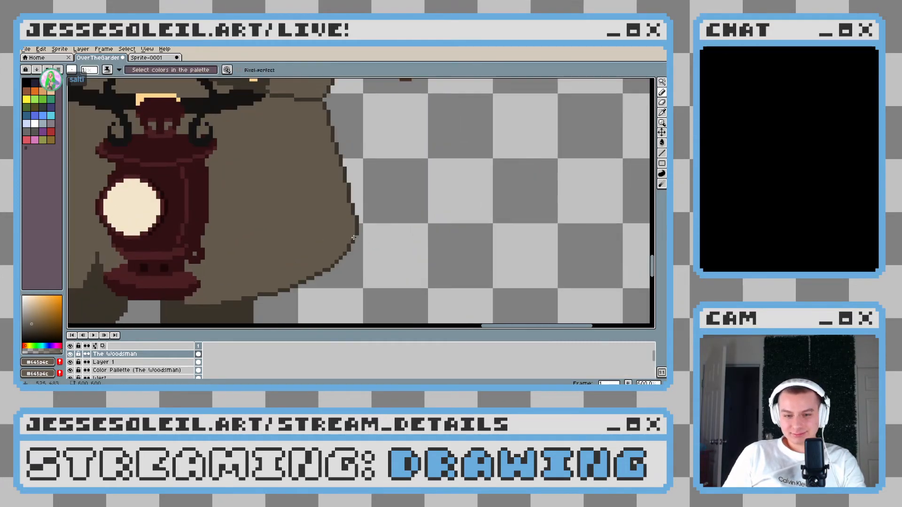
pyautogui.scroll(-5, 361, 248)
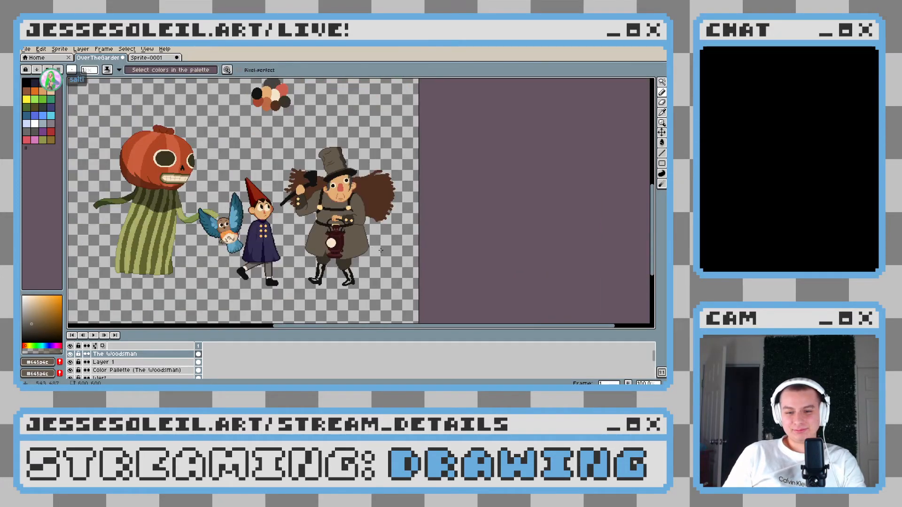
pyautogui.scroll(5, 398, 249)
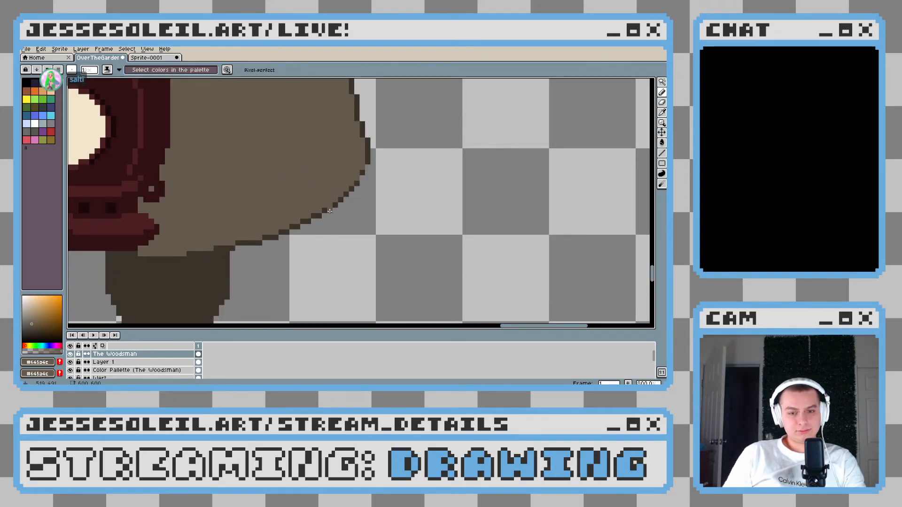
# Try thinning the dark outline along the coat skirt's lower right hem with coat brown, then undo the last pencil stroke
pyautogui.scroll(-2, 330, 211)
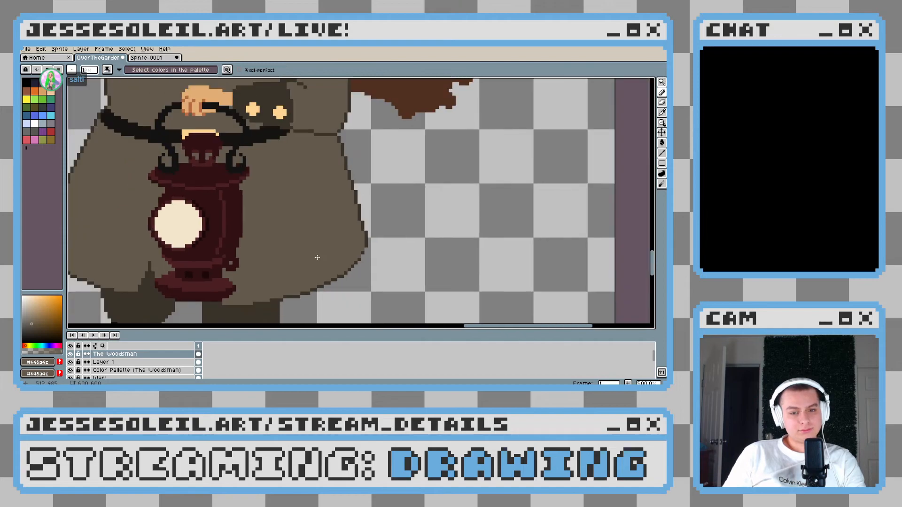
pyautogui.scroll(3, 331, 263)
pyautogui.moveTo(299, 281); pyautogui.dragTo(271, 296)
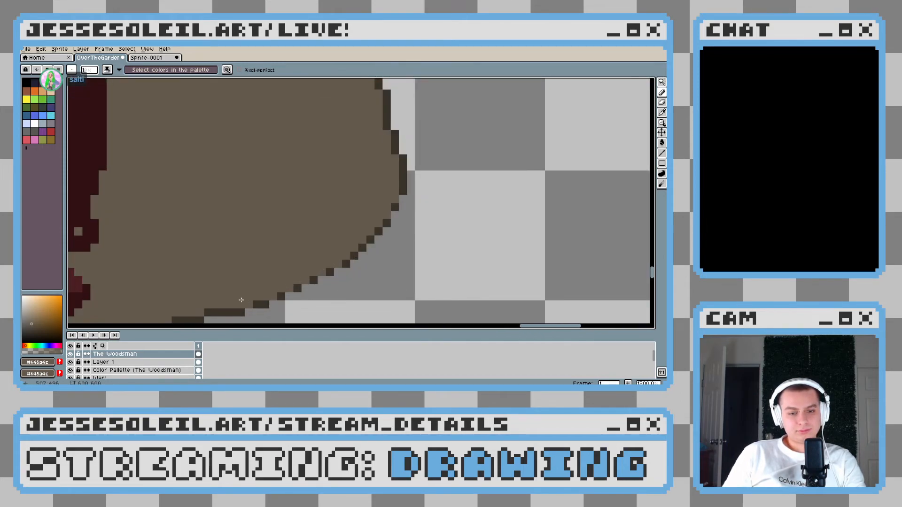
pyautogui.scroll(-2, 241, 300)
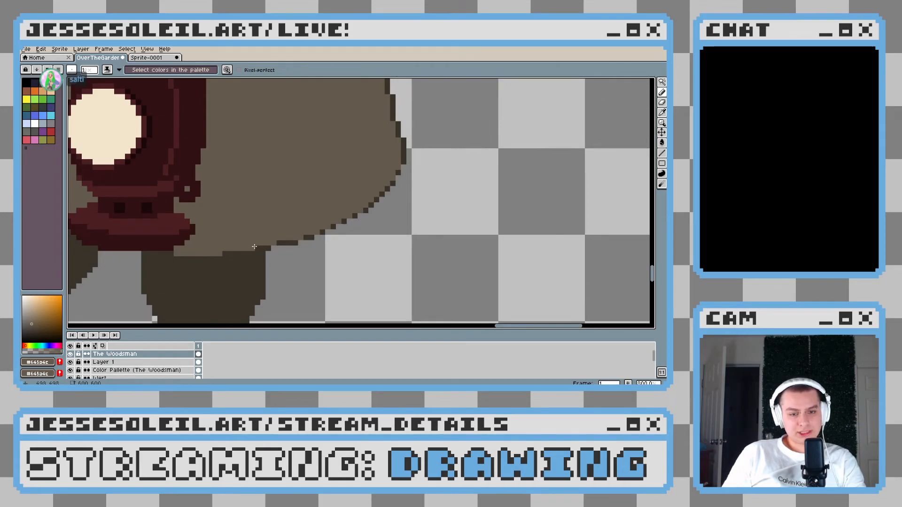
pyautogui.scroll(-5, 254, 247)
pyautogui.hotkey('ctrl', 'z')
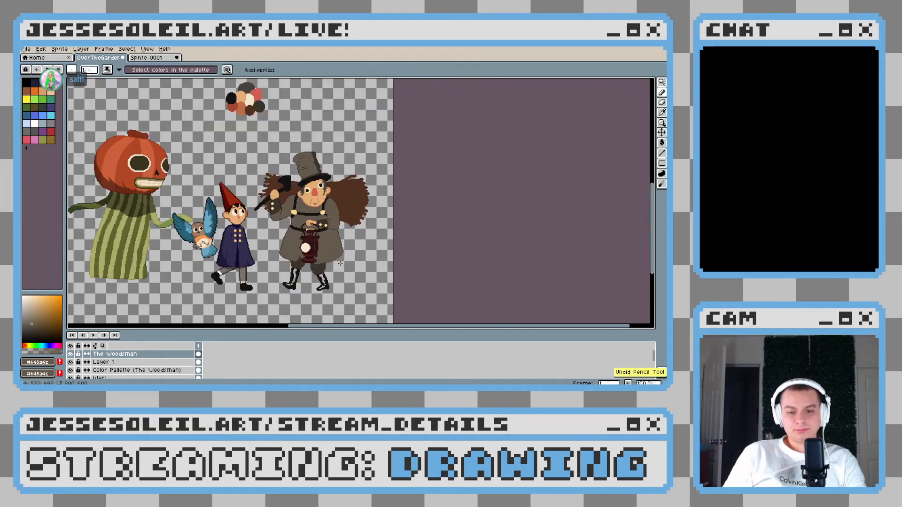
# Examine the coat skirt's outline around the lantern, comparing both lower corners and side edges
pyautogui.scroll(4, 340, 264)
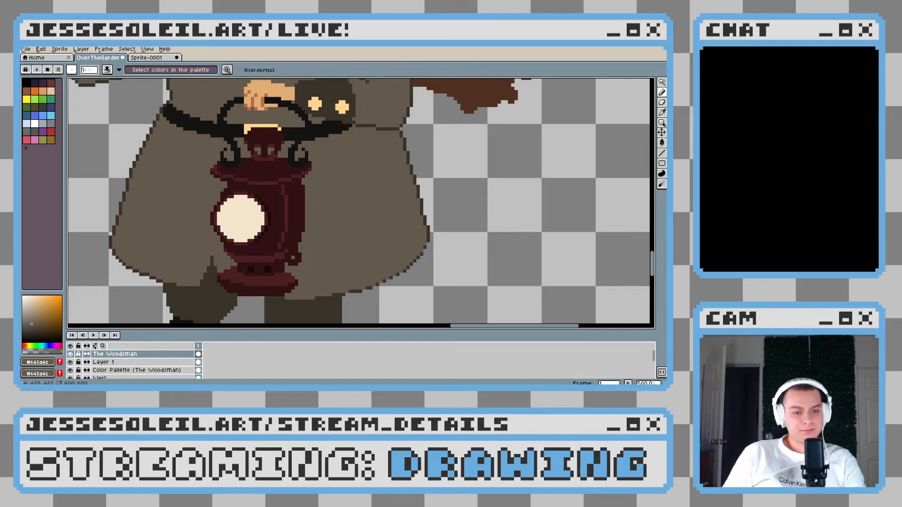
pyautogui.moveTo(117, 252); pyautogui.dragTo(145, 237)
pyautogui.scroll(2, 145, 237)
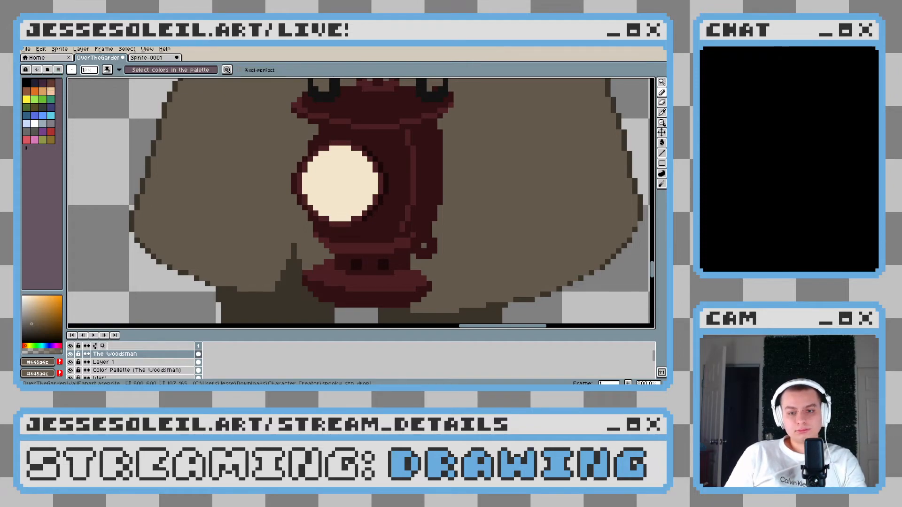
pyautogui.moveTo(299, 219); pyautogui.dragTo(294, 233)
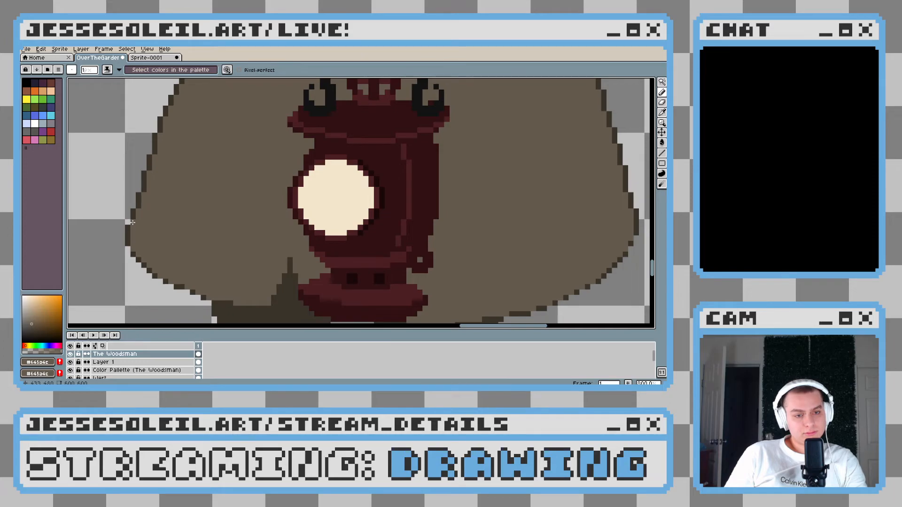
pyautogui.scroll(-6, 282, 249)
pyautogui.moveTo(315, 264); pyautogui.dragTo(236, 255)
pyautogui.scroll(4, 298, 269)
pyautogui.scroll(3, 223, 253)
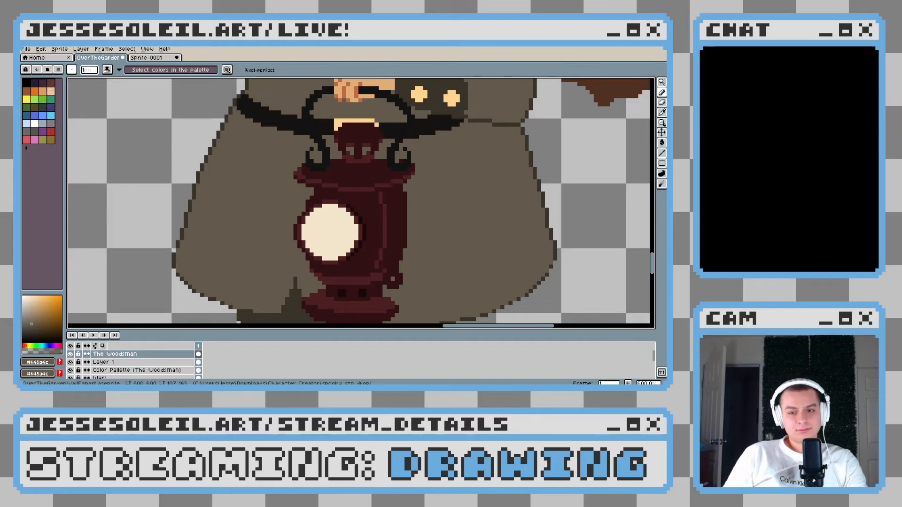
# Thin the dark outline up the coat skirt's left edge by painting its overlapping inner pixels coat brown
pyautogui.scroll(1, 220, 239)
pyautogui.scroll(3, 220, 240)
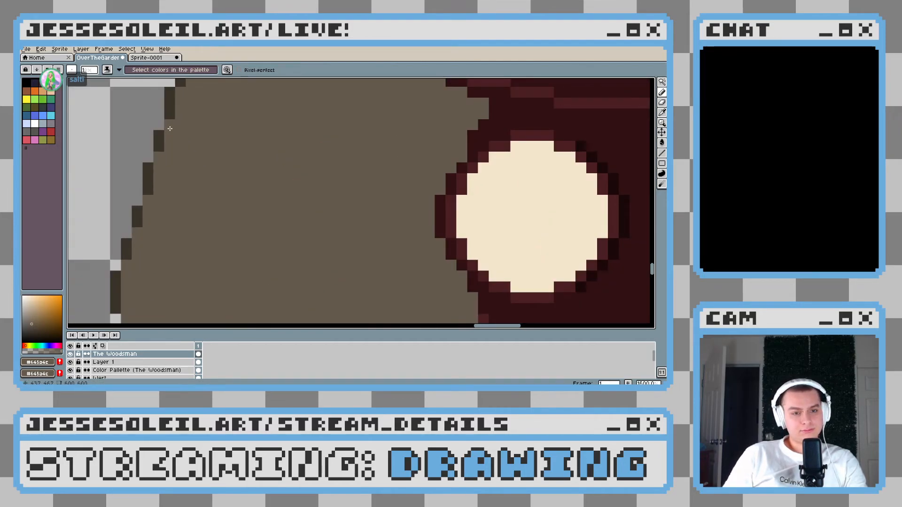
pyautogui.moveTo(186, 95); pyautogui.dragTo(181, 189)
pyautogui.click(176, 177)
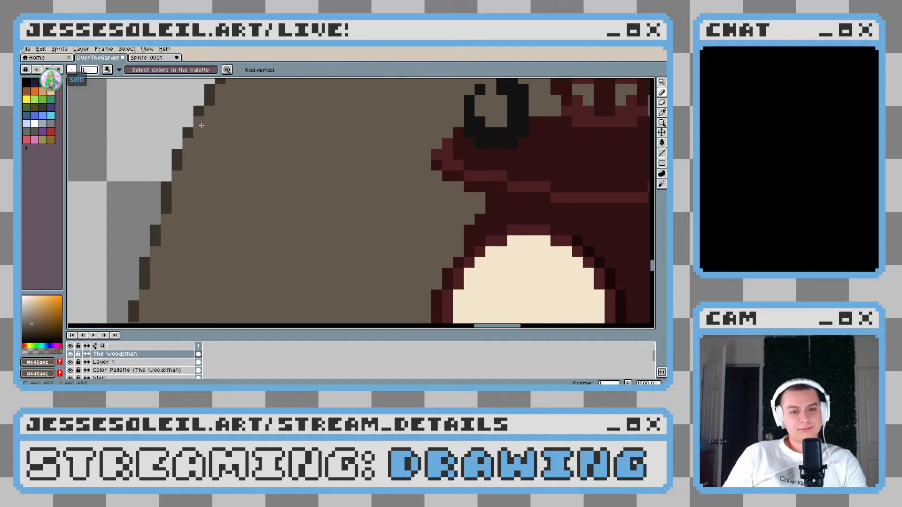
pyautogui.moveTo(209, 89); pyautogui.dragTo(214, 141)
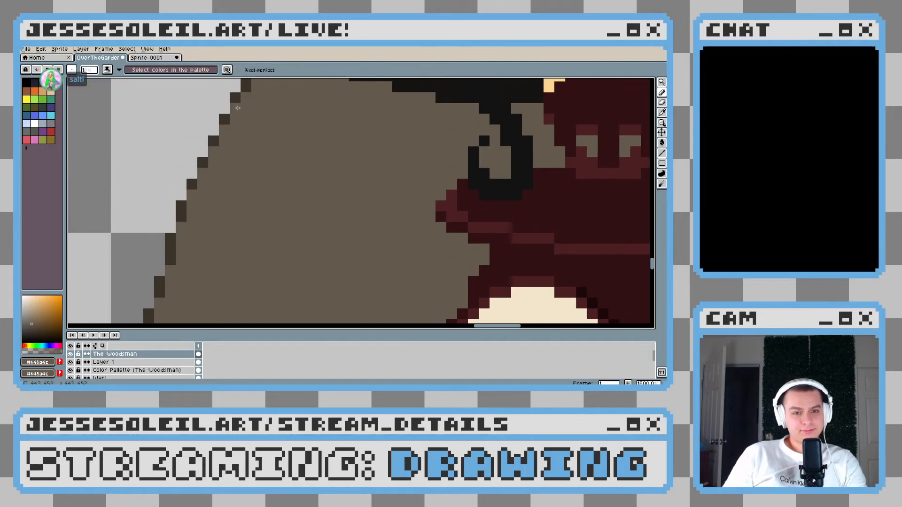
pyautogui.moveTo(237, 89); pyautogui.dragTo(242, 178)
pyautogui.click(276, 112)
pyautogui.scroll(-6, 277, 113)
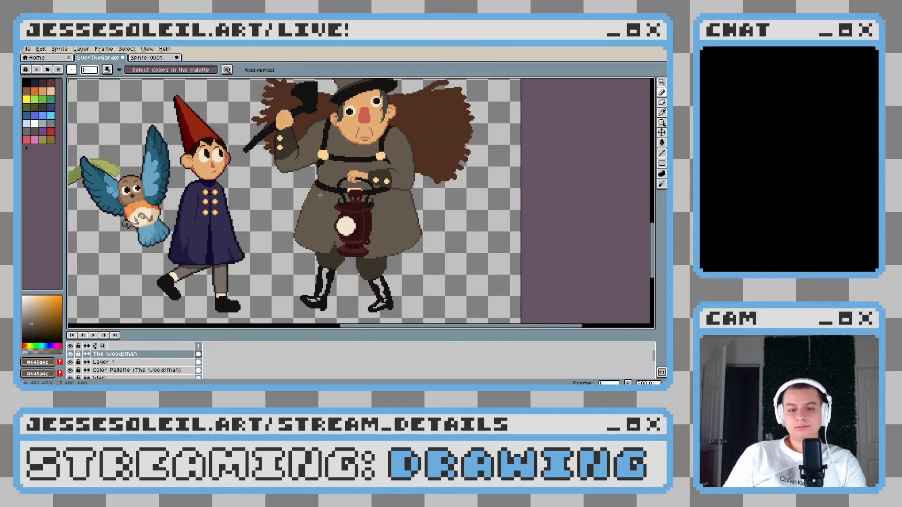
# Clean up the stepped outline along the coat skirt's right edge and check it against the full figure
pyautogui.scroll(3, 438, 227)
pyautogui.scroll(3, 403, 237)
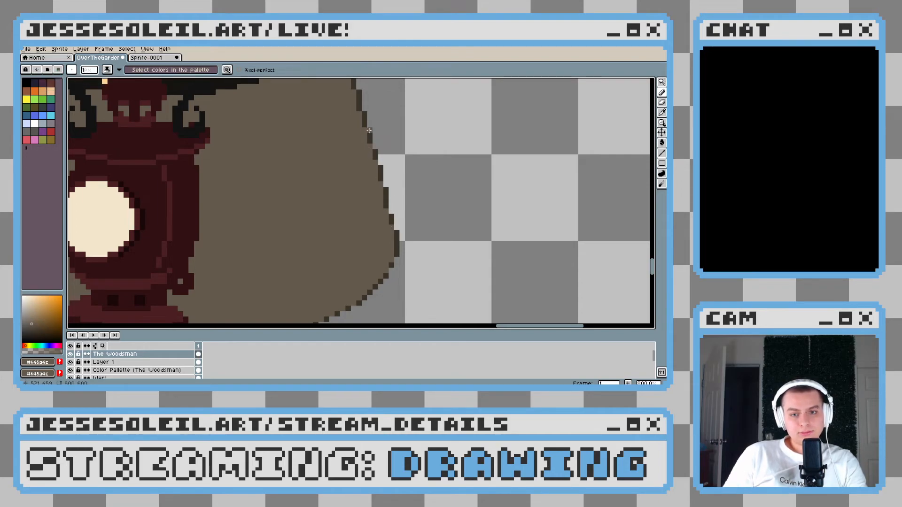
pyautogui.moveTo(368, 130); pyautogui.dragTo(360, 197)
pyautogui.scroll(-4, 351, 188)
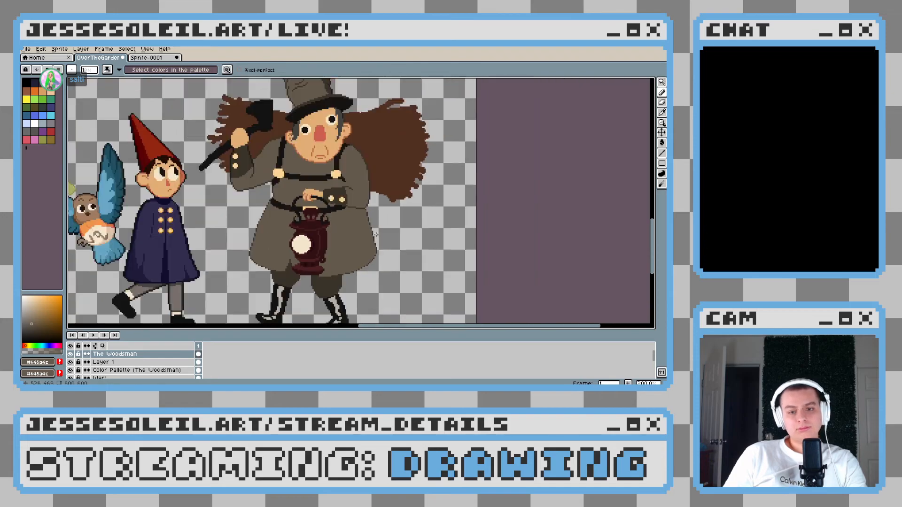
# Thin the outline along the outer edge of the right sleeve, from the waist up to the shoulder, with coat brown
pyautogui.scroll(3, 377, 210)
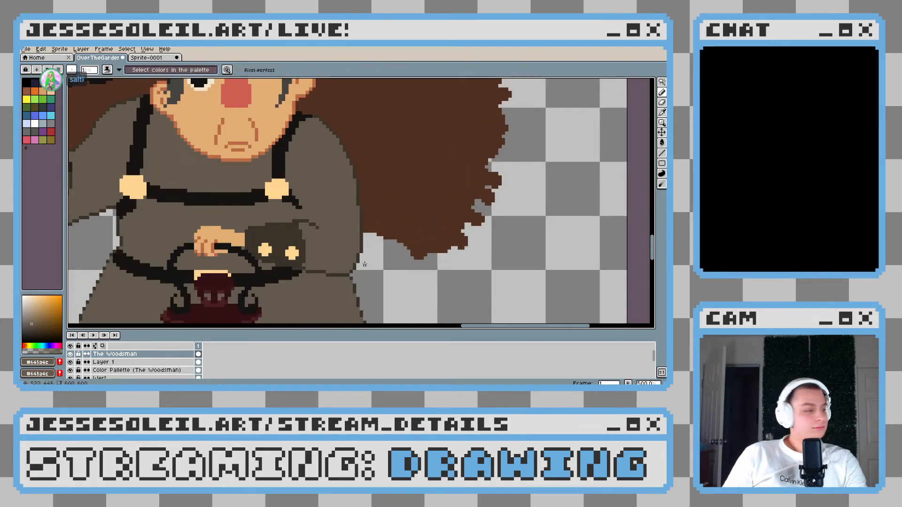
pyautogui.scroll(1, 365, 265)
pyautogui.scroll(1, 356, 266)
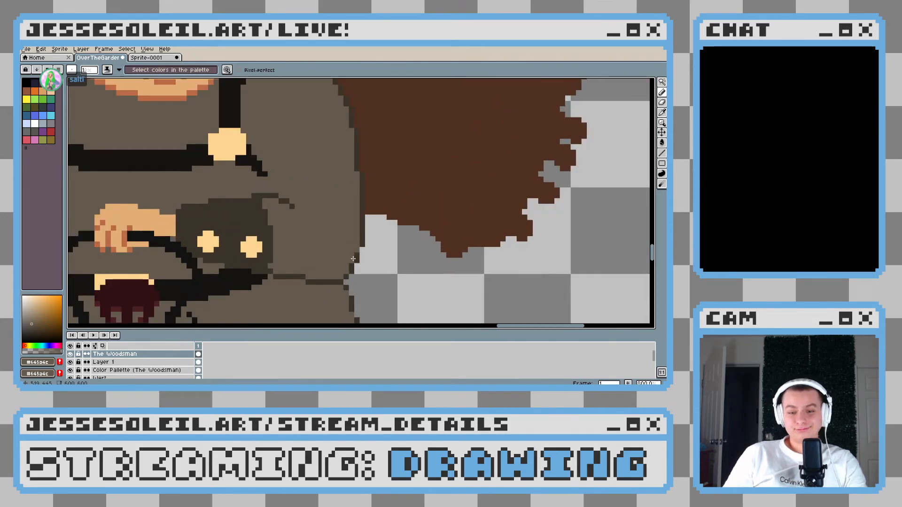
pyautogui.scroll(2, 350, 164)
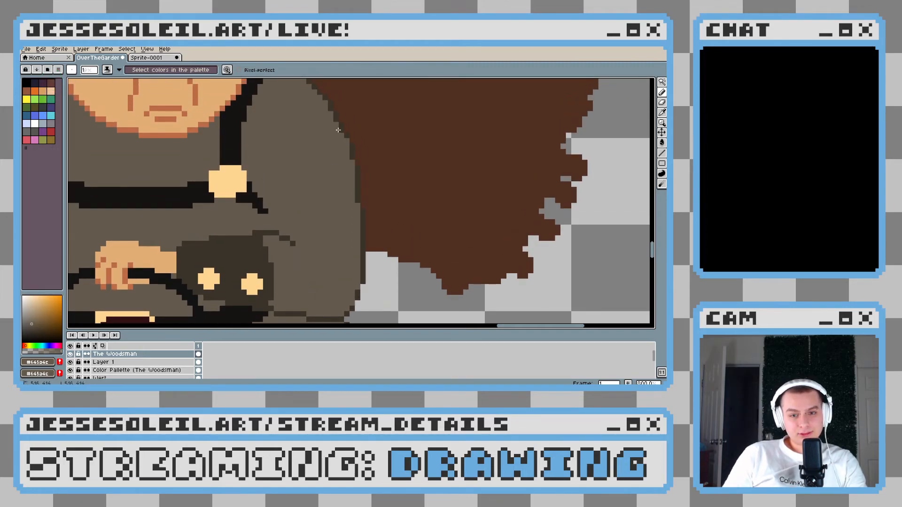
pyautogui.scroll(2, 333, 111)
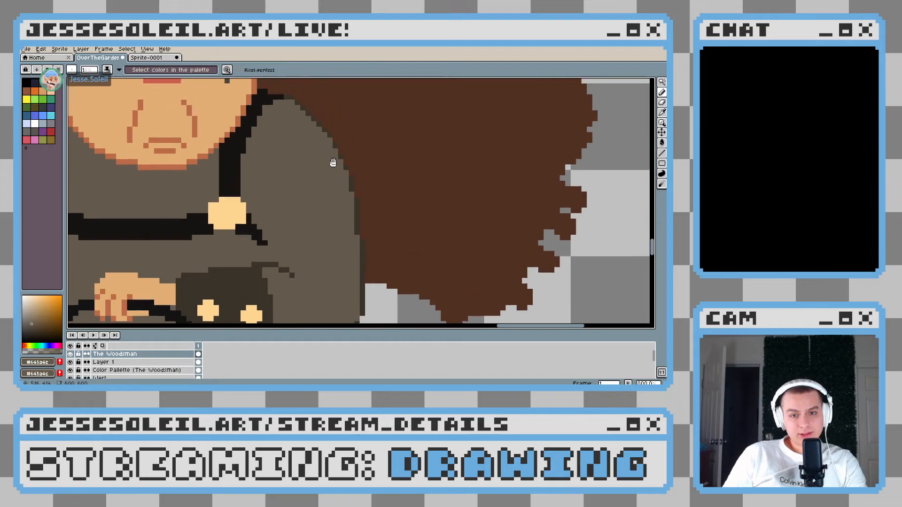
pyautogui.scroll(-2, 358, 235)
# Paint the overlapping outline pixels coat brown along the underside of the raised arm, from elbow to armpit
pyautogui.scroll(-1, 358, 234)
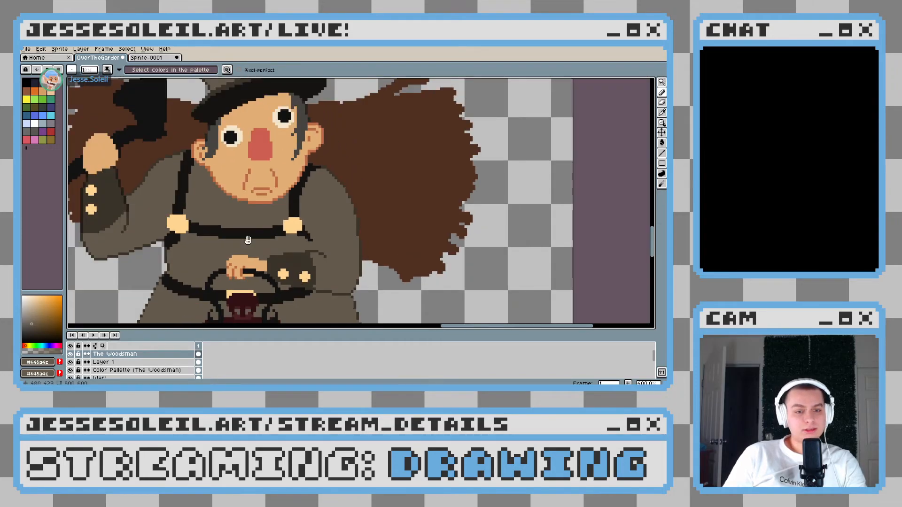
pyautogui.moveTo(153, 214); pyautogui.dragTo(245, 206)
pyautogui.scroll(3, 246, 205)
pyautogui.moveTo(236, 243); pyautogui.dragTo(261, 258)
pyautogui.moveTo(219, 314); pyautogui.dragTo(271, 254)
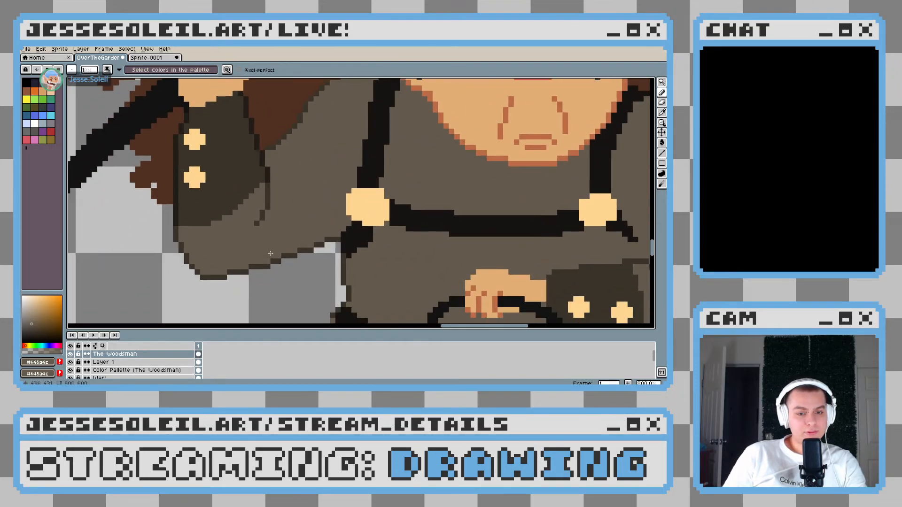
pyautogui.scroll(2, 227, 270)
pyautogui.click(272, 251)
pyautogui.click(370, 222)
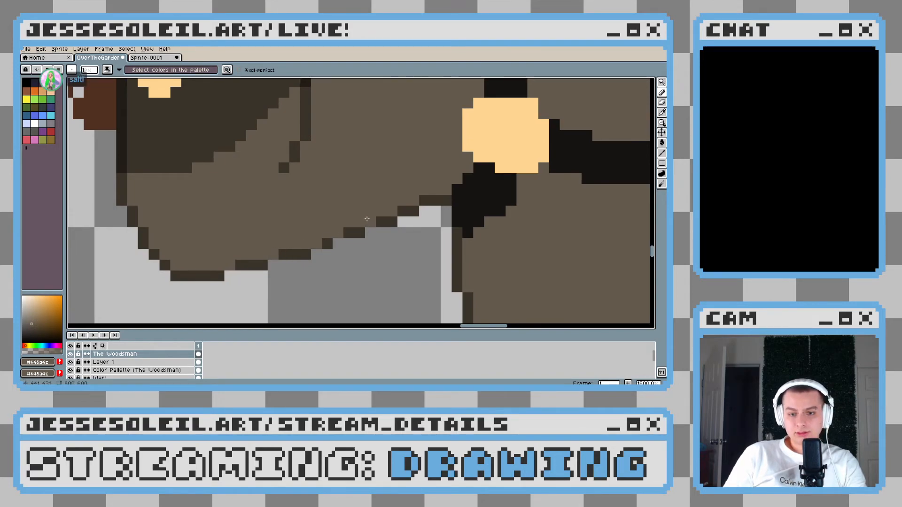
pyautogui.click(402, 211)
pyautogui.click(424, 200)
pyautogui.scroll(-6, 445, 242)
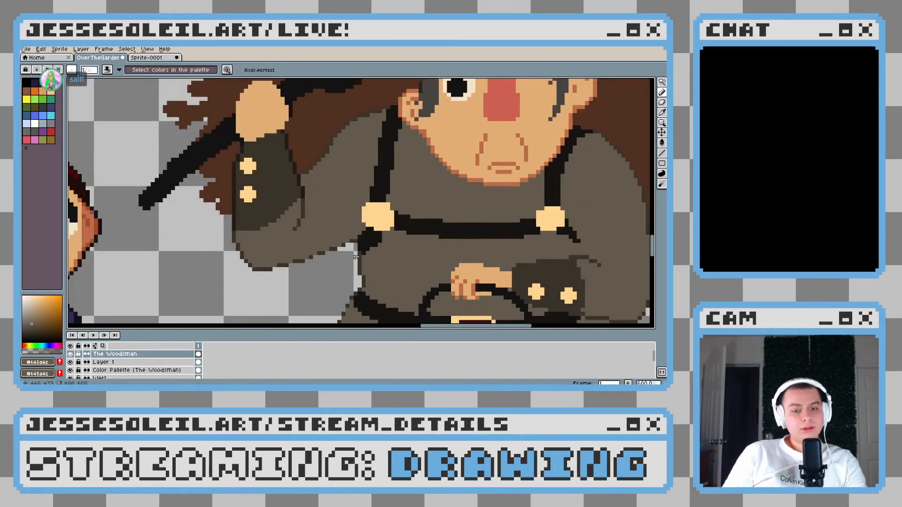
# Try touching up the shoulder outline beside the left suspender strap, then undo the edit and return to the Pencil tool
pyautogui.scroll(4, 376, 270)
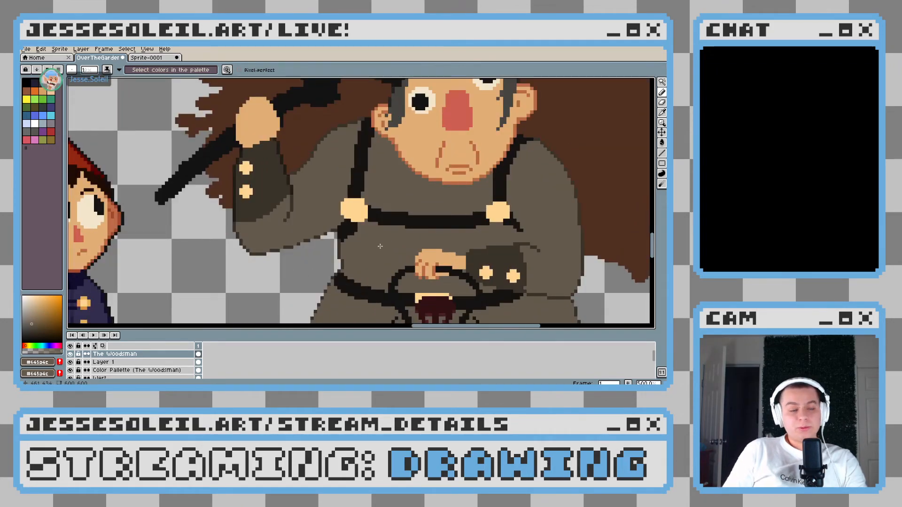
pyautogui.scroll(4, 333, 203)
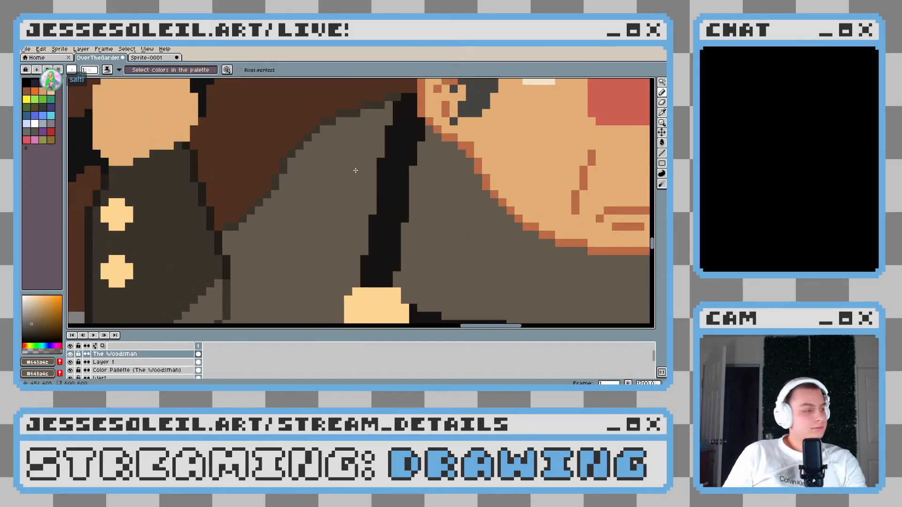
pyautogui.scroll(-4, 379, 211)
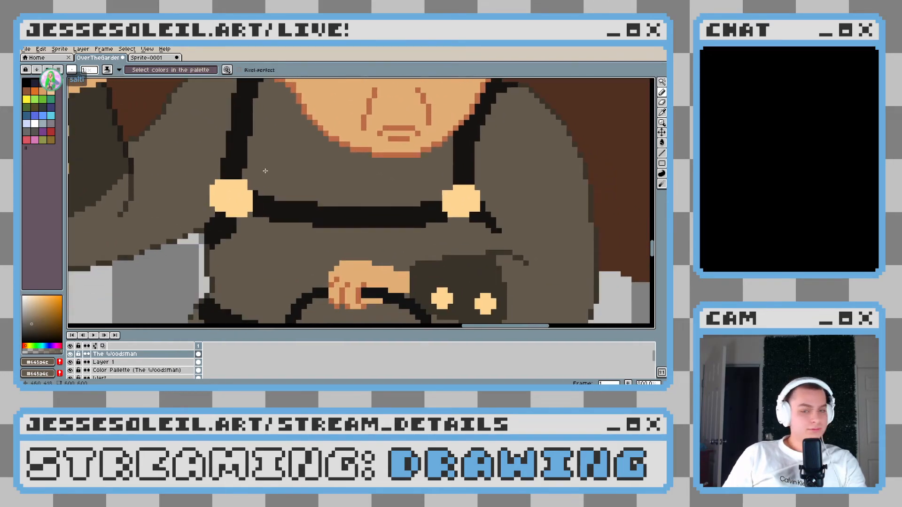
pyautogui.scroll(-2, 276, 188)
pyautogui.scroll(6, 277, 190)
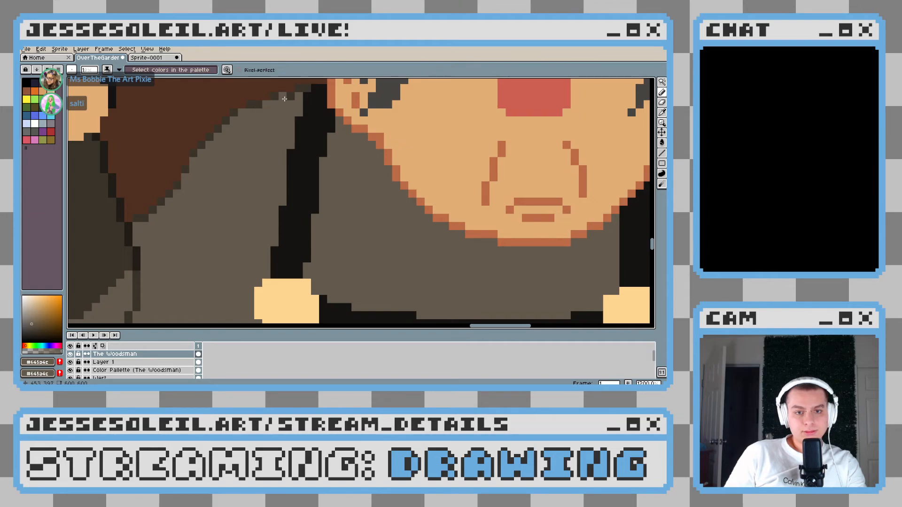
pyautogui.scroll(-4, 329, 140)
pyautogui.hotkey('ctrl', 'z')
pyautogui.press('b')
pyautogui.scroll(4, 408, 203)
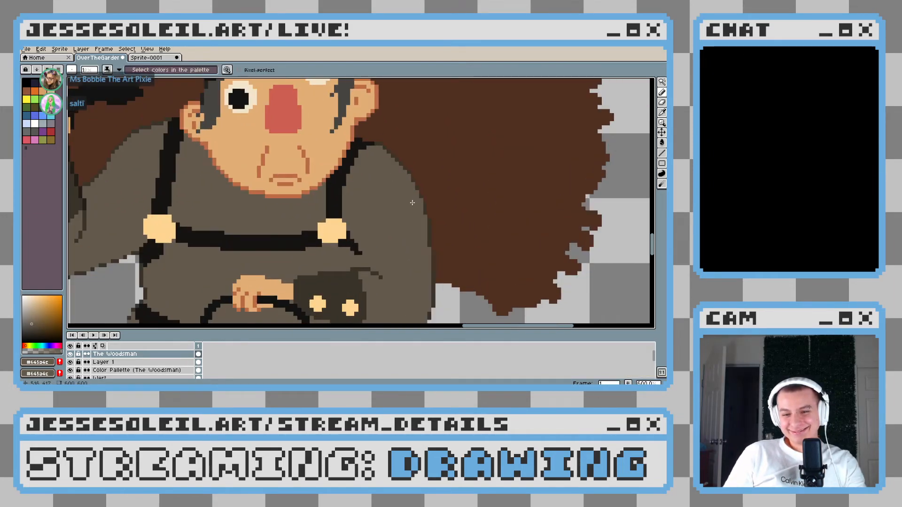
# Review the coat outline at the waist, sleeves and shoulders, both close up and against the neighbouring characters
pyautogui.scroll(-4, 414, 200)
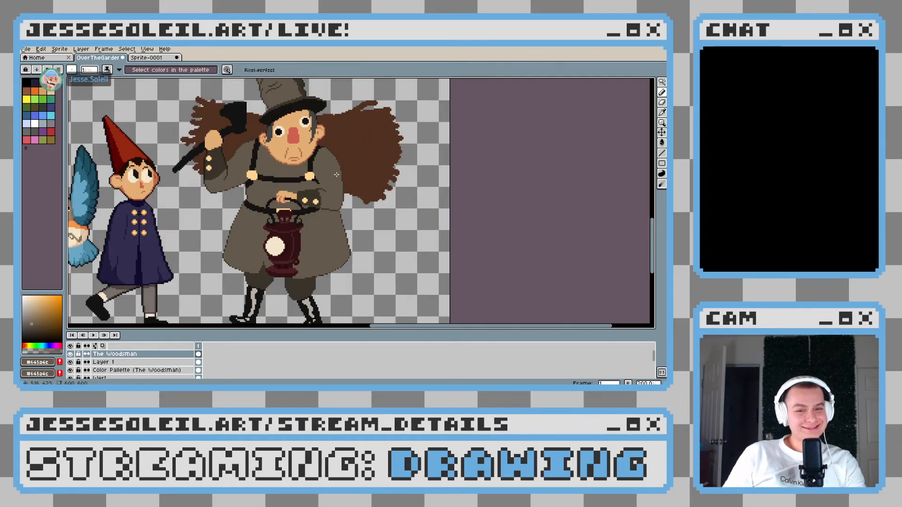
pyautogui.scroll(5, 303, 201)
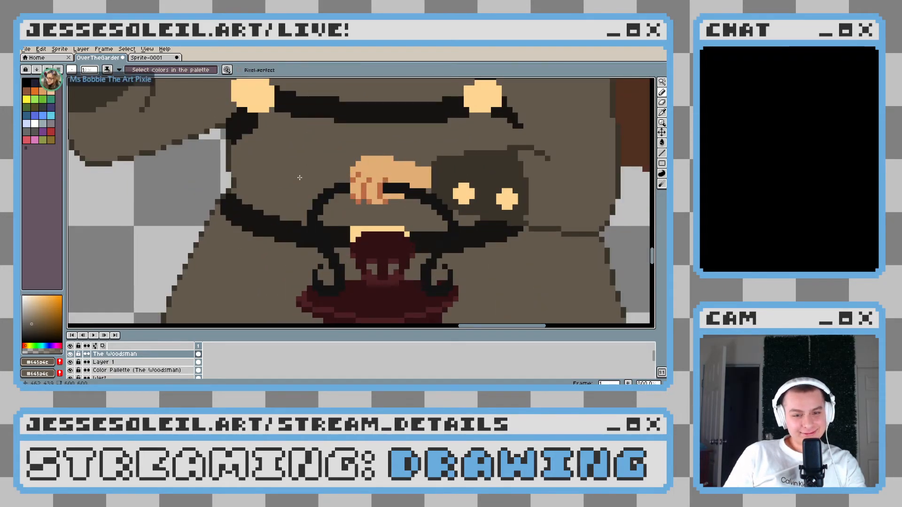
pyautogui.scroll(-4, 302, 189)
pyautogui.scroll(-1, 302, 189)
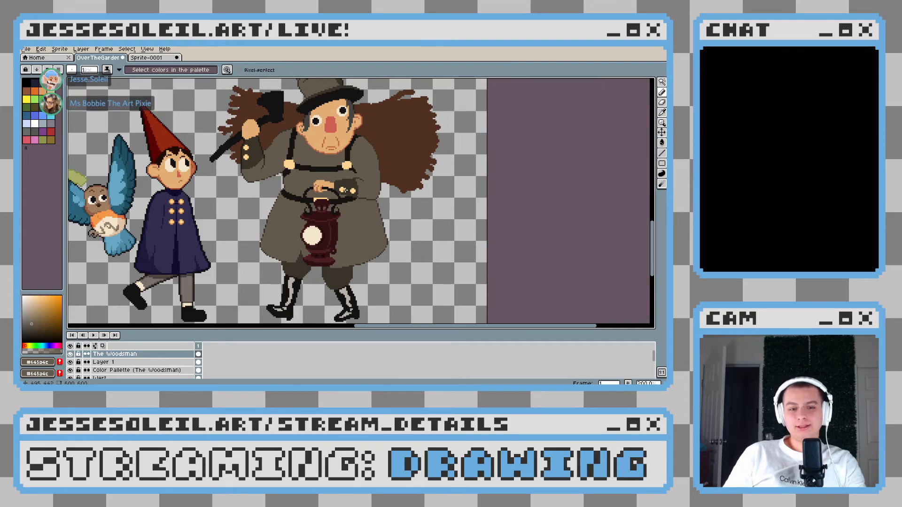
pyautogui.scroll(4, 246, 160)
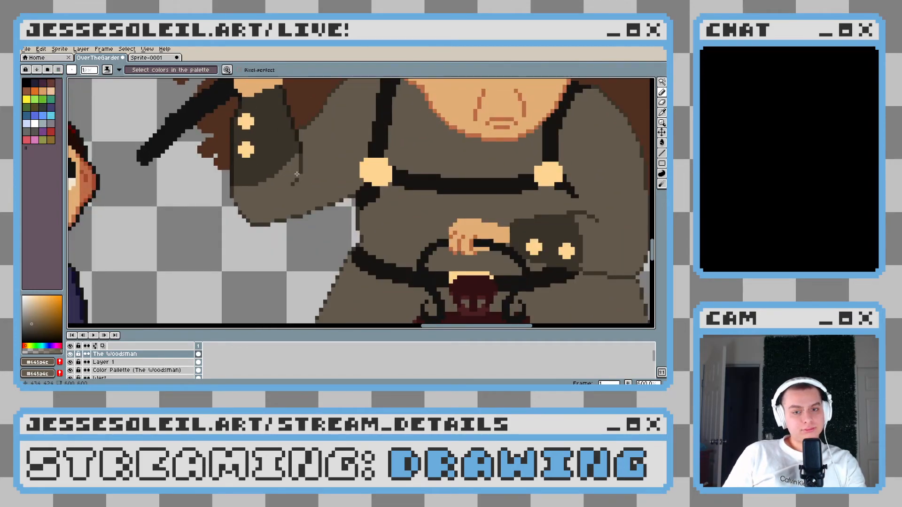
pyautogui.scroll(-4, 297, 173)
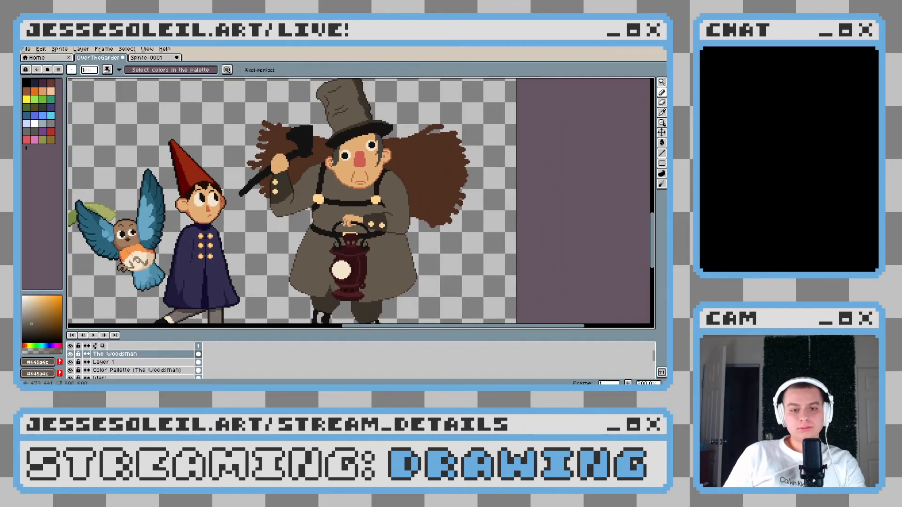
pyautogui.scroll(3, 322, 212)
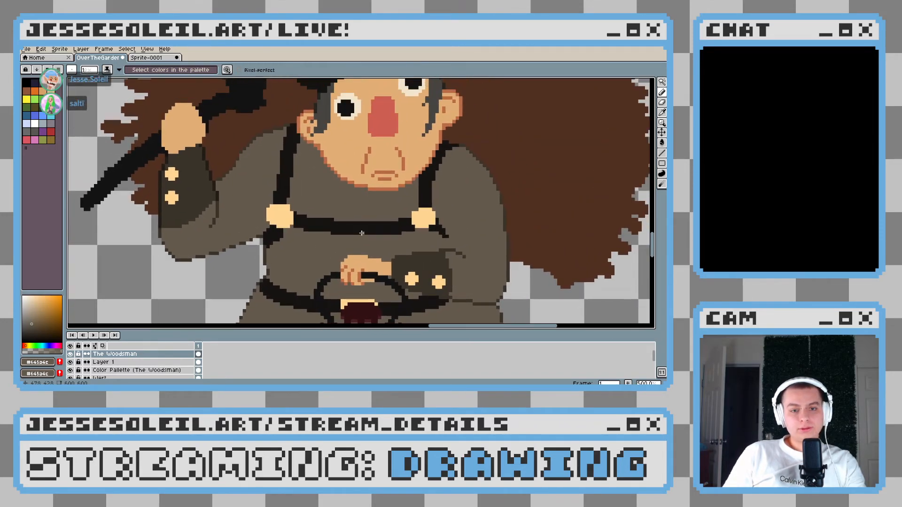
pyautogui.scroll(4, 299, 169)
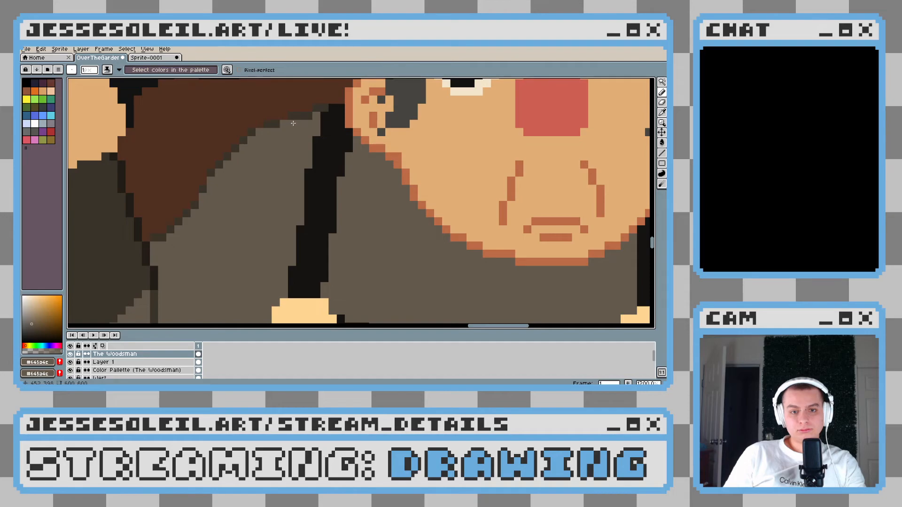
pyautogui.scroll(-5, 310, 117)
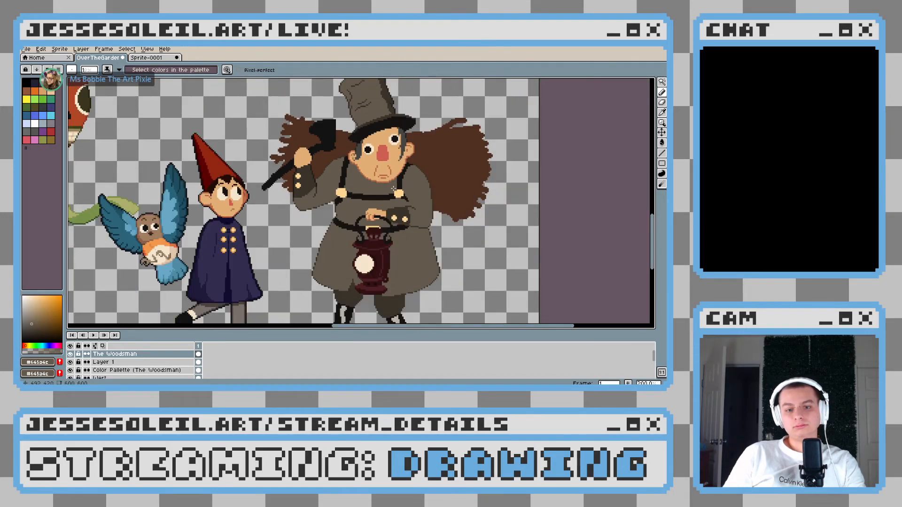
# Undo the last pencil edit on the Woodsman's coat outline
pyautogui.hotkey('ctrl', 'z')
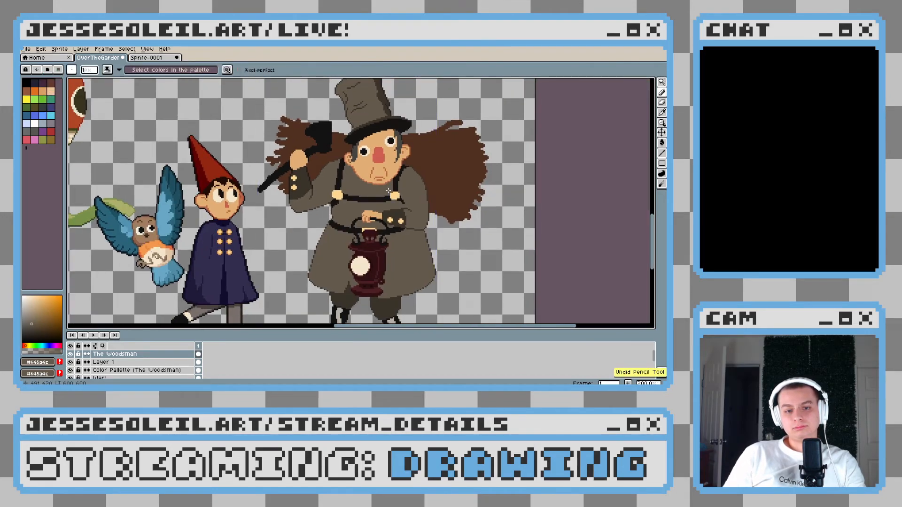
pyautogui.moveTo(412, 199)
pyautogui.mouseDown()
pyautogui.moveTo(369, 223)
pyautogui.moveTo(346, 180)
pyautogui.mouseUp()
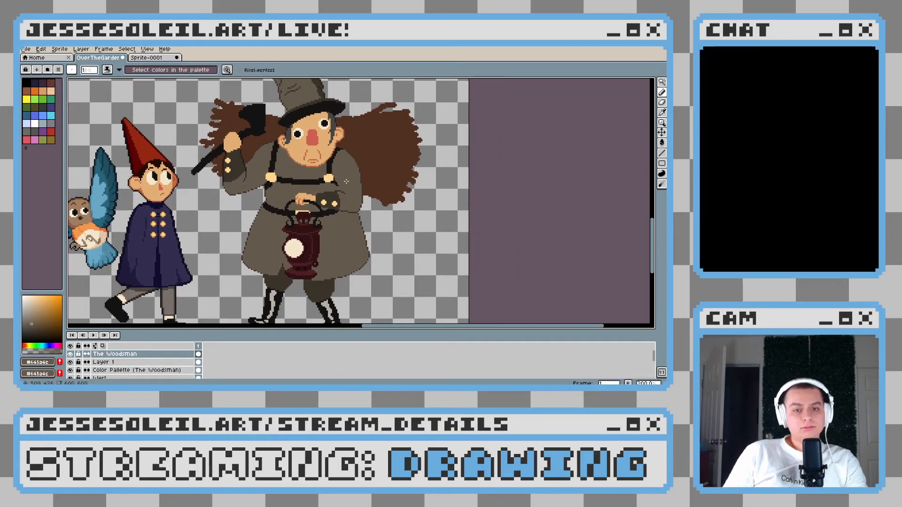
pyautogui.scroll(-1, 346, 181)
pyautogui.scroll(1, 346, 212)
pyautogui.moveTo(346, 213)
pyautogui.mouseDown()
pyautogui.moveTo(337, 219)
pyautogui.moveTo(356, 199)
pyautogui.moveTo(293, 217)
pyautogui.moveTo(334, 221)
pyautogui.mouseUp()
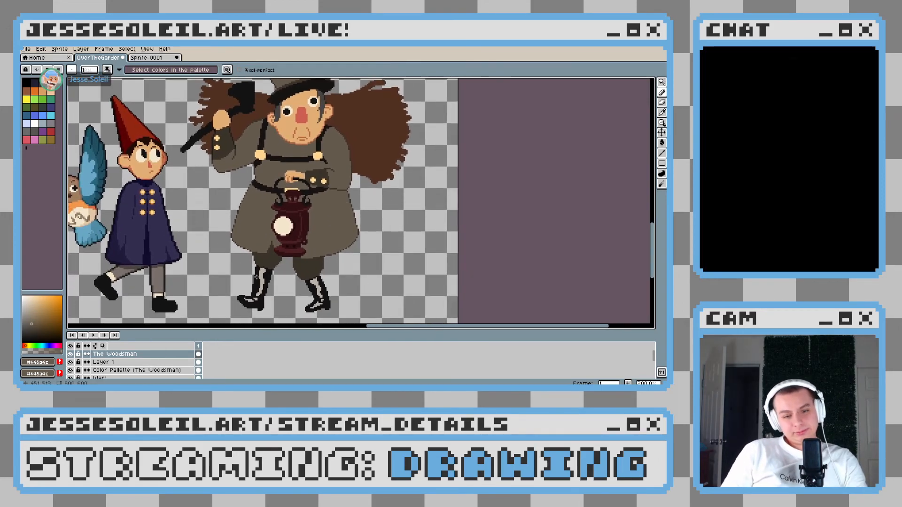
# Darken the trouser brown to #211d17 and draw a one-pixel outline down the outer edge of the Woodsman's left trouser leg
pyautogui.scroll(4, 256, 279)
pyautogui.keyDown('alt'); pyautogui.click(251, 213); pyautogui.keyUp('alt')
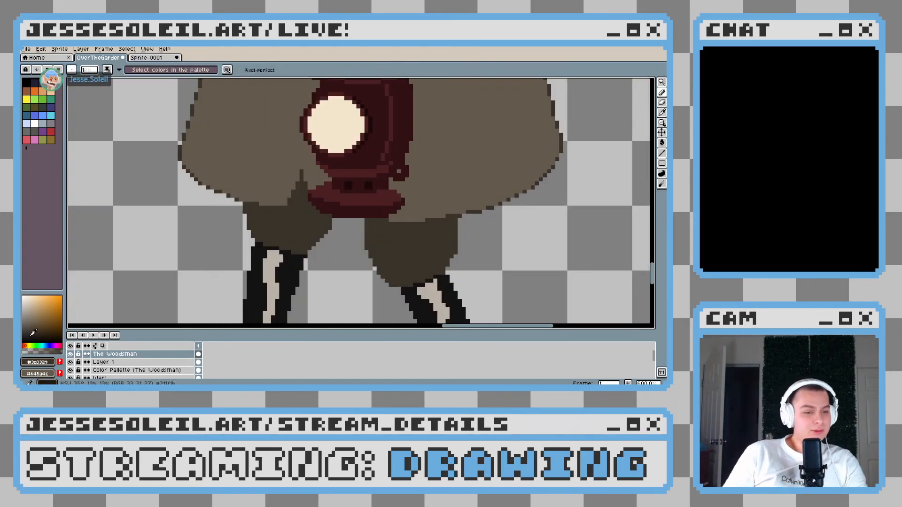
pyautogui.scroll(6, 251, 213)
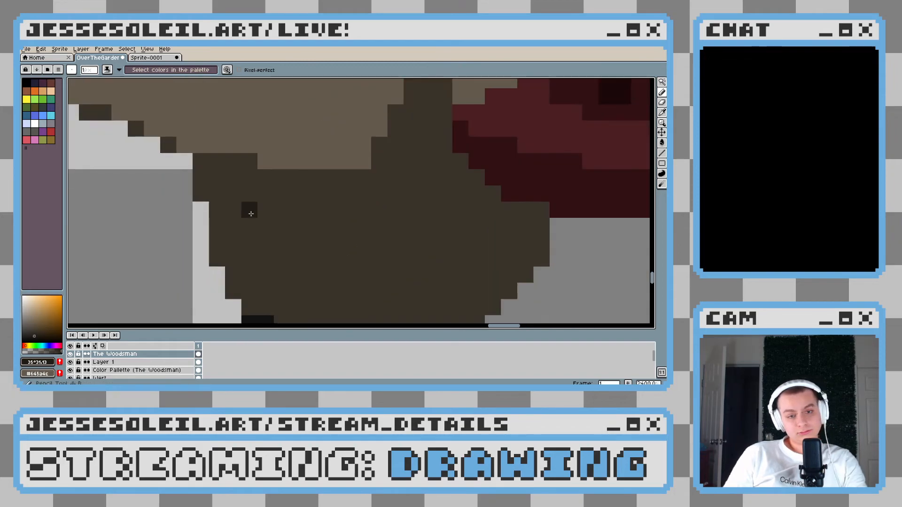
pyautogui.moveTo(207, 164); pyautogui.dragTo(201, 195)
pyautogui.moveTo(236, 226)
pyautogui.mouseDown()
pyautogui.moveTo(216, 189)
pyautogui.moveTo(217, 213)
pyautogui.moveTo(241, 256)
pyautogui.mouseUp()
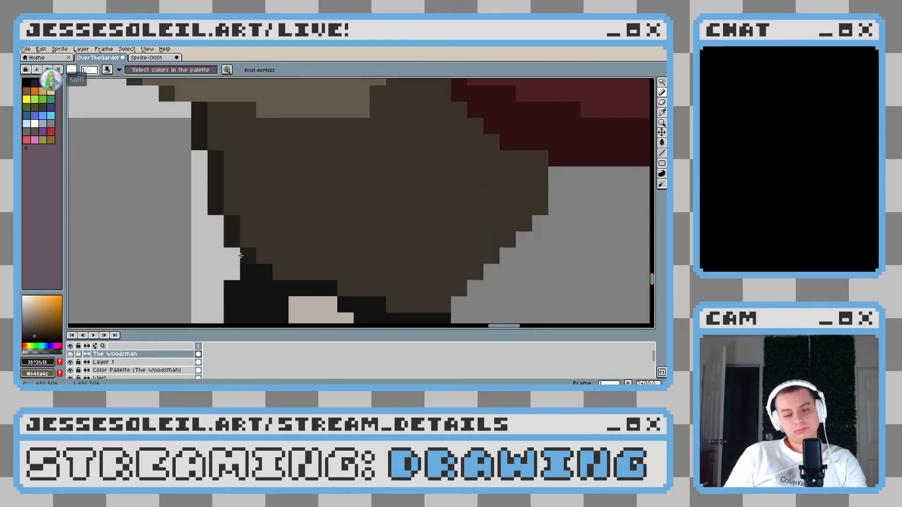
pyautogui.moveTo(444, 290); pyautogui.dragTo(269, 241)
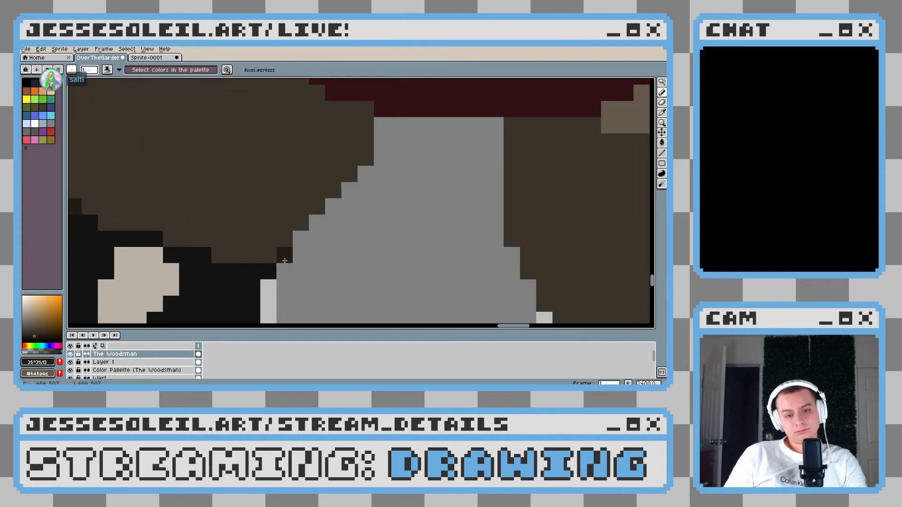
pyautogui.hotkey('ctrl', 'z')
pyautogui.moveTo(292, 240)
pyautogui.mouseDown()
pyautogui.moveTo(379, 156)
pyautogui.moveTo(382, 130)
pyautogui.mouseUp()
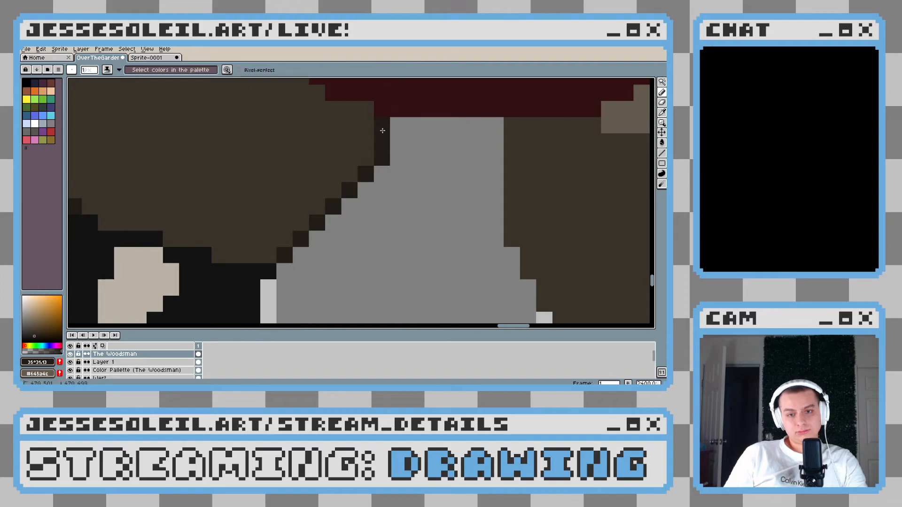
pyautogui.scroll(-5, 382, 131)
pyautogui.scroll(3, 388, 228)
pyautogui.hotkey('ctrl', 'z')
pyautogui.hotkey('ctrl', 'z')
# Outline the inner edge of the left trouser leg in dark brown and erase the excess pixels outside it
pyautogui.scroll(3, 371, 220)
pyautogui.moveTo(359, 181)
pyautogui.mouseDown()
pyautogui.moveTo(382, 147)
pyautogui.moveTo(357, 228)
pyautogui.moveTo(369, 161)
pyautogui.moveTo(382, 218)
pyautogui.mouseUp()
pyautogui.press('e')
pyautogui.scroll(-6, 399, 254)
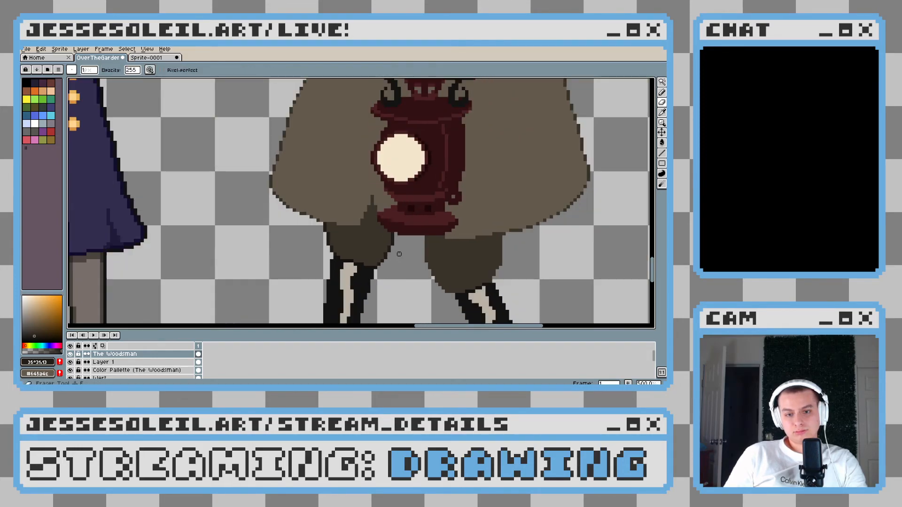
pyautogui.scroll(-4, 399, 254)
pyautogui.scroll(5, 390, 249)
pyautogui.press('b')
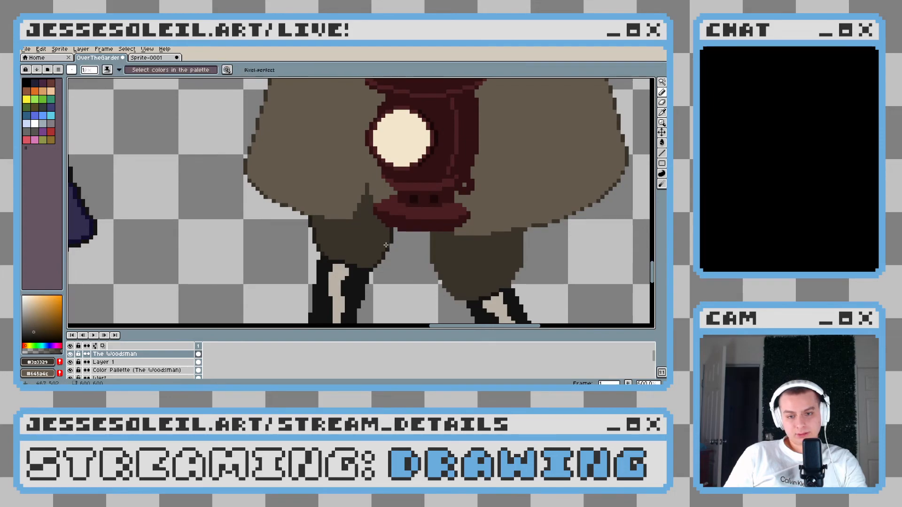
pyautogui.scroll(-5, 383, 252)
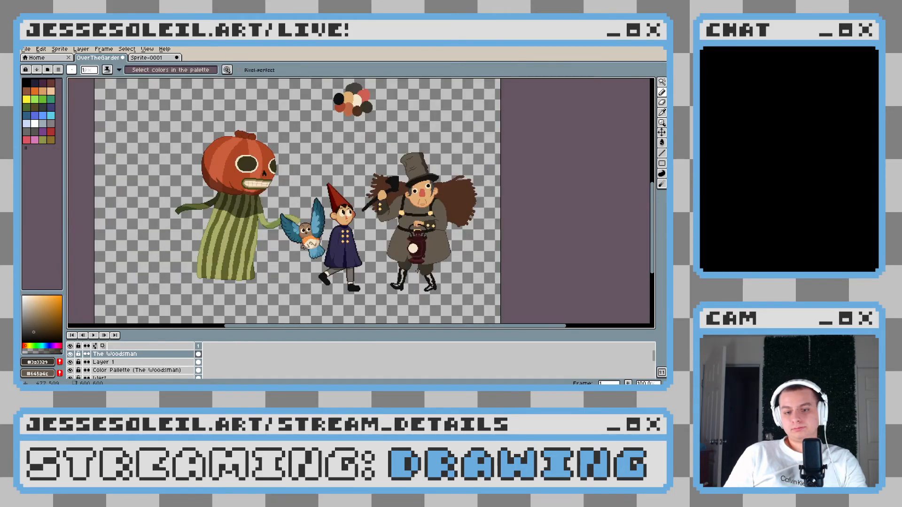
# Outline the inner edge of the right trouser leg in dark brown #211d17, from under the lantern down towards the boot
pyautogui.scroll(5, 369, 225)
pyautogui.moveTo(369, 225); pyautogui.dragTo(350, 222)
pyautogui.keyDown('alt'); pyautogui.click(263, 200); pyautogui.keyUp('alt')
pyautogui.scroll(5, 299, 200)
pyautogui.click(310, 189)
pyautogui.moveTo(308, 287); pyautogui.dragTo(264, 219)
pyautogui.keyDown('shift'); pyautogui.click(264, 192); pyautogui.keyUp('shift')
pyautogui.click(287, 231)
pyautogui.click(299, 249)
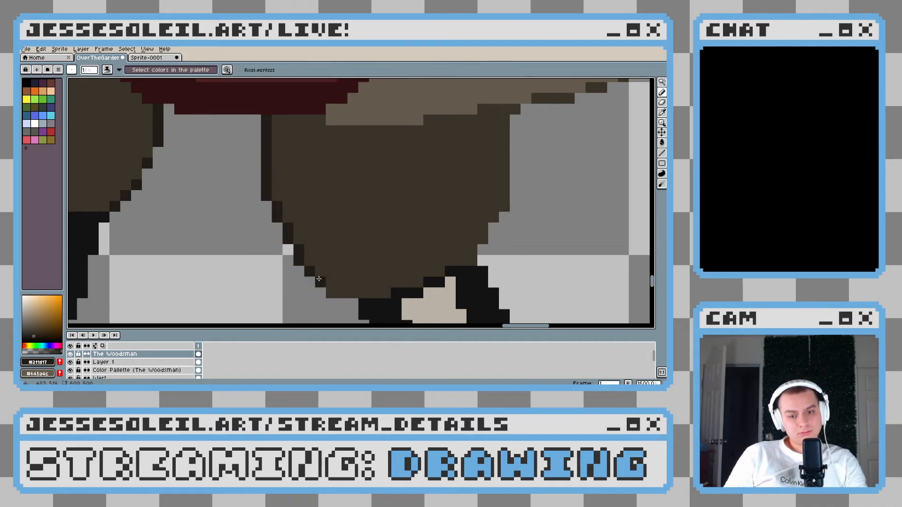
# Continue the dark outline along the bottom of the right trouser leg and up its outer edge to the coat hem
pyautogui.scroll(2, 350, 294)
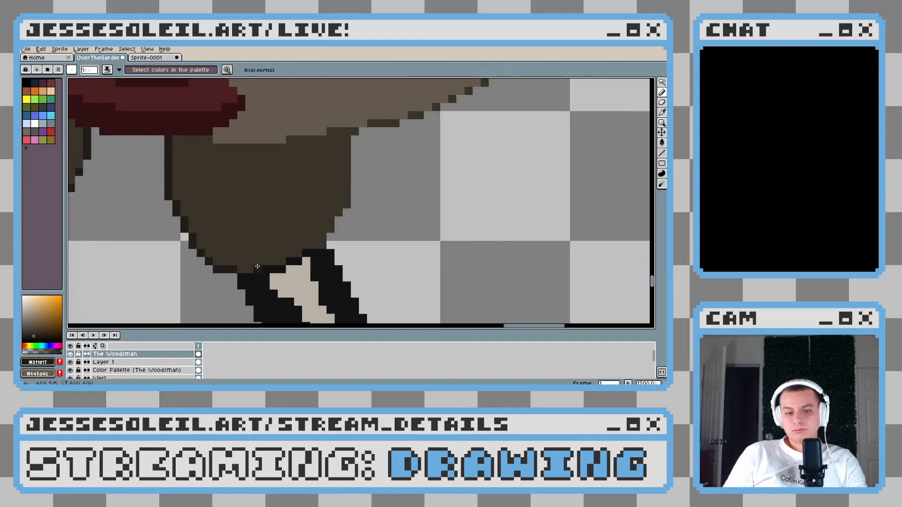
pyautogui.click(291, 230)
pyautogui.moveTo(291, 231)
pyautogui.mouseDown()
pyautogui.moveTo(301, 195)
pyautogui.moveTo(323, 184)
pyautogui.moveTo(309, 245)
pyautogui.mouseUp()
pyautogui.hotkey('ctrl', 'z')
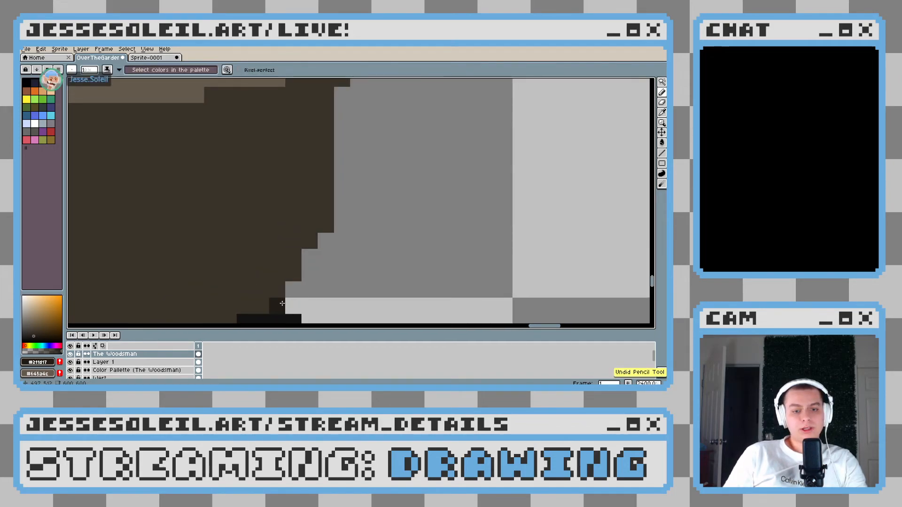
pyautogui.click(293, 278)
pyautogui.click(291, 284)
pyautogui.click(310, 241)
pyautogui.click(325, 225)
pyautogui.scroll(-5, 326, 225)
pyautogui.keyDown('shift'); pyautogui.click(327, 230); pyautogui.keyUp('shift')
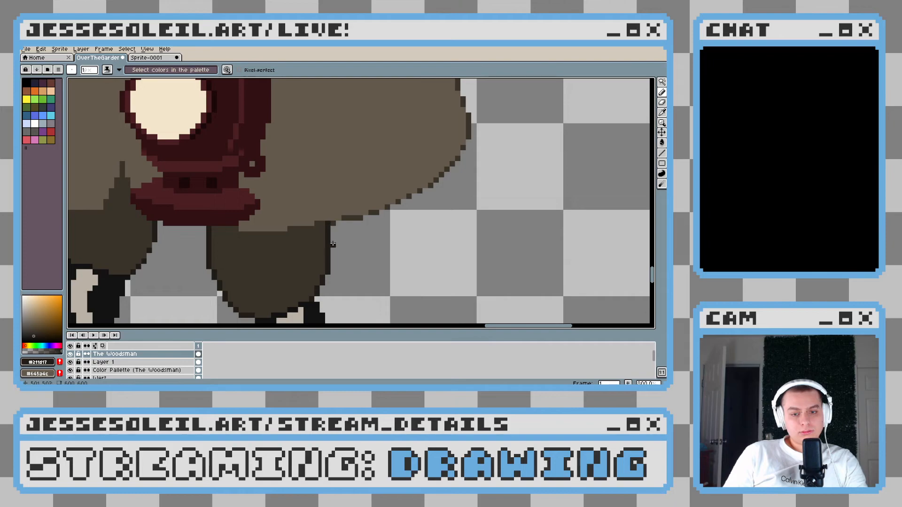
# Soften the right trouser leg's outline by recolouring single pixels along its curved lower edges with trouser brown #3a3329
pyautogui.scroll(6, 333, 244)
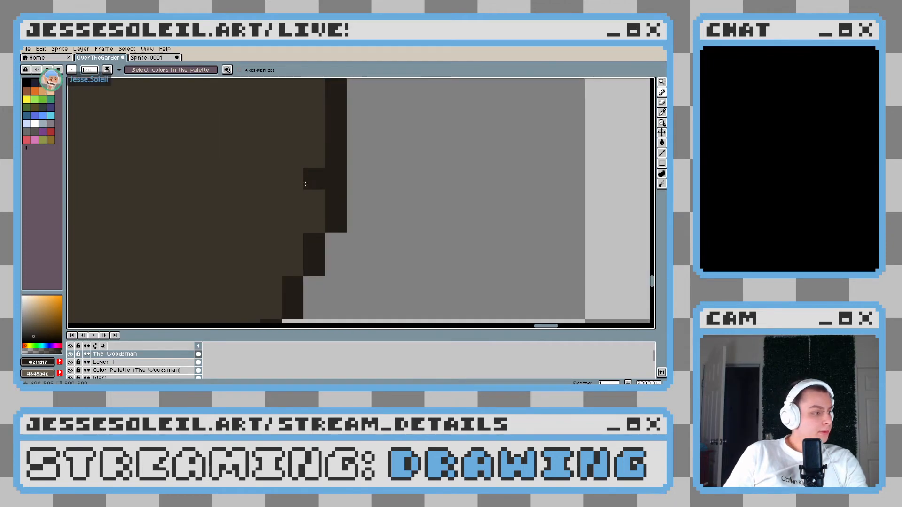
pyautogui.scroll(1, 320, 239)
pyautogui.keyDown('alt'); pyautogui.click(308, 197); pyautogui.keyUp('alt')
pyautogui.click(302, 244)
pyautogui.moveTo(303, 243); pyautogui.dragTo(350, 158)
pyautogui.scroll(-2, 350, 159)
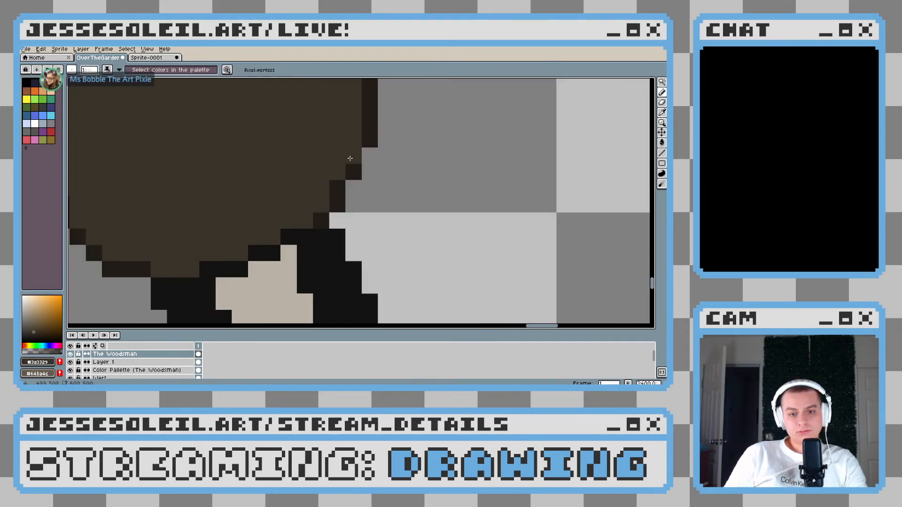
pyautogui.scroll(-3, 352, 201)
pyautogui.scroll(3, 177, 212)
pyautogui.click(179, 234)
pyautogui.click(171, 200)
pyautogui.click(153, 171)
pyautogui.scroll(-5, 282, 239)
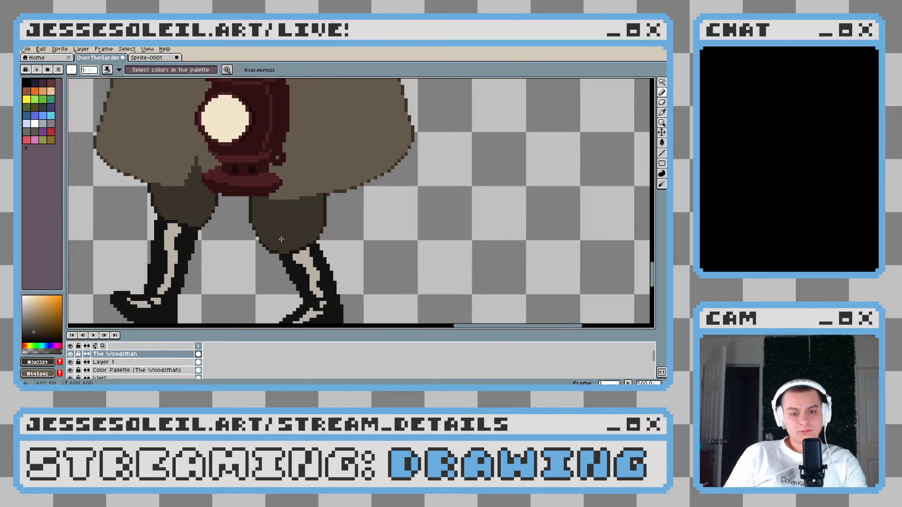
# Review the trouser leg outlines close up and against the neighbouring characters
pyautogui.scroll(2, 281, 239)
pyautogui.scroll(-6, 282, 239)
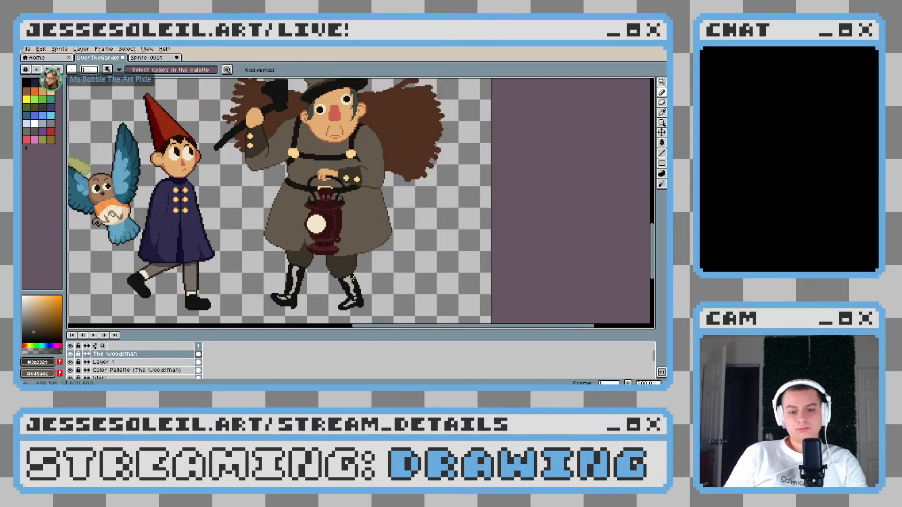
pyautogui.scroll(4, 353, 278)
pyautogui.moveTo(279, 252); pyautogui.dragTo(302, 279)
pyautogui.scroll(-3, 344, 262)
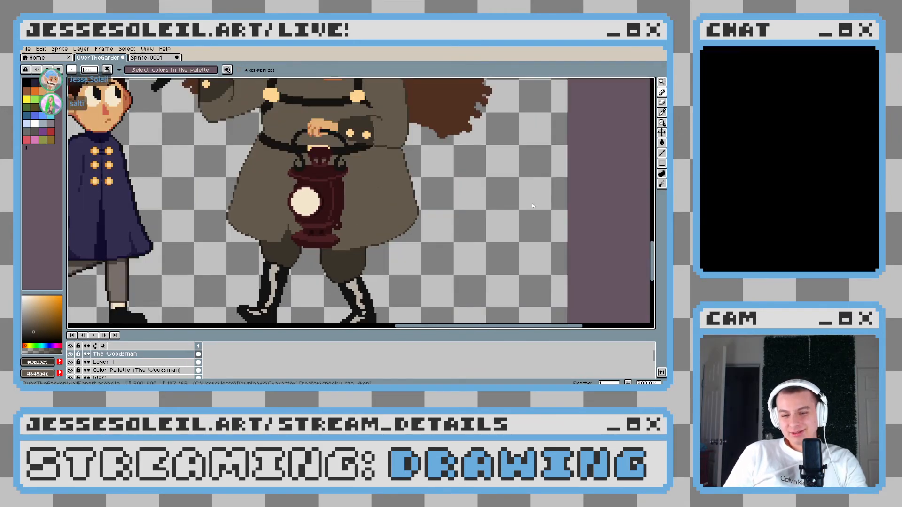
pyautogui.scroll(2, 366, 238)
pyautogui.moveTo(366, 238); pyautogui.dragTo(320, 243)
pyautogui.scroll(2, 262, 227)
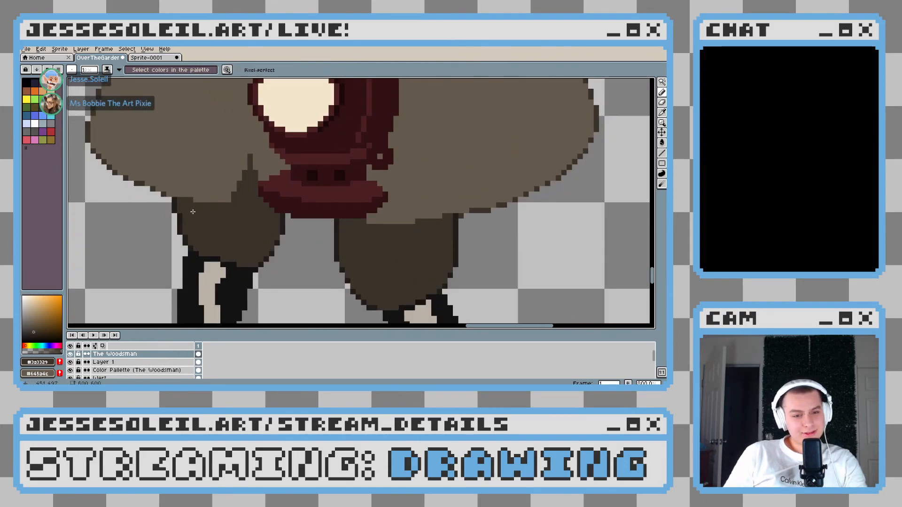
# Select the trouser-brown areas with the Magic Wand and paint a #211d17 shadow below the coat opening and hem on the left leg
pyautogui.scroll(6, 198, 197)
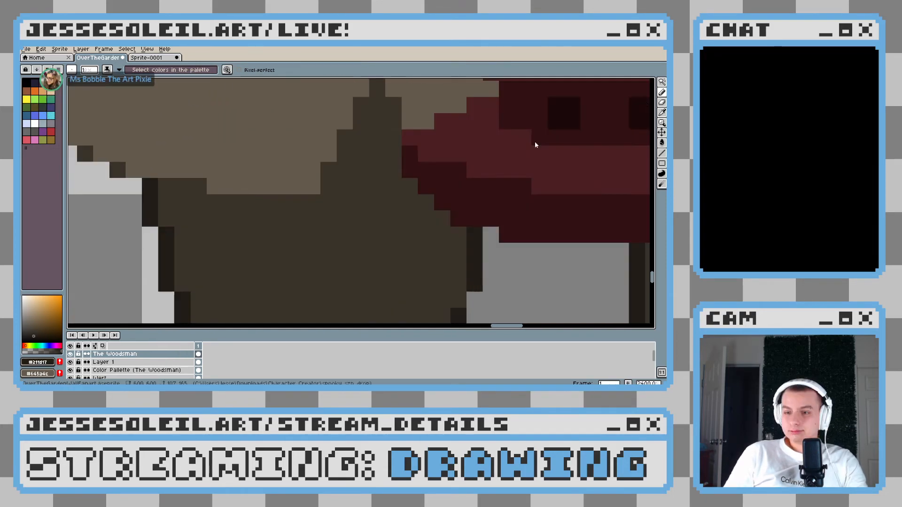
pyautogui.hotkey('ctrl', 'z')
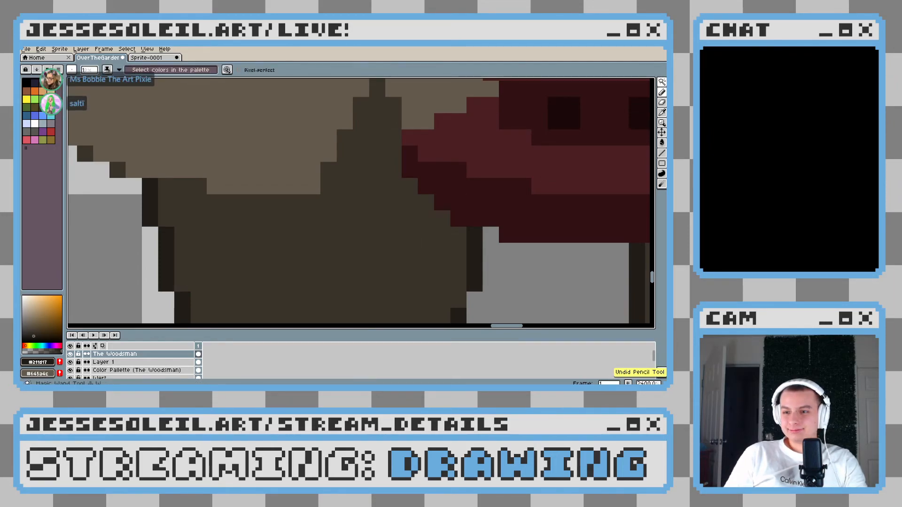
pyautogui.click(300, 235)
pyautogui.press('b')
pyautogui.scroll(-4, 301, 234)
pyautogui.scroll(2, 316, 211)
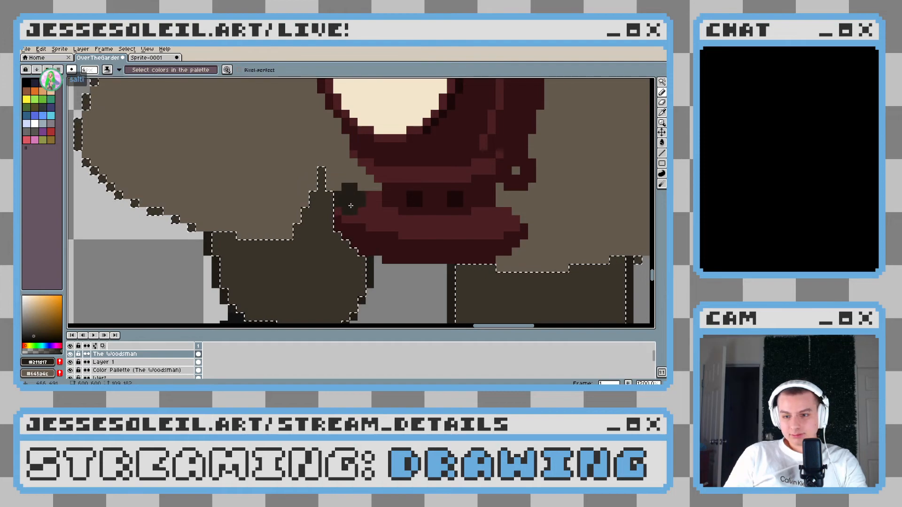
pyautogui.moveTo(351, 205); pyautogui.dragTo(295, 190)
pyautogui.moveTo(263, 164)
pyautogui.mouseDown()
pyautogui.moveTo(237, 195)
pyautogui.moveTo(243, 201)
pyautogui.moveTo(257, 183)
pyautogui.mouseUp()
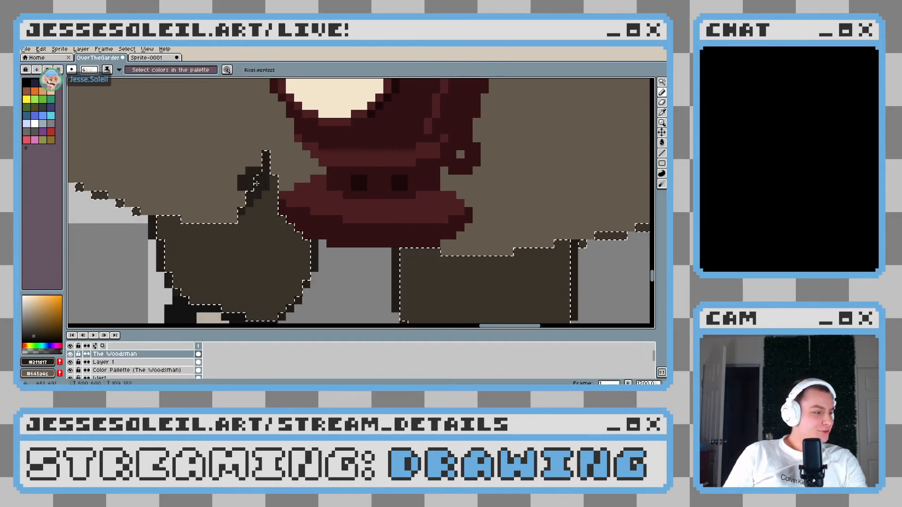
pyautogui.moveTo(170, 203); pyautogui.dragTo(194, 218)
# Paint the same dark shadow across the top of the right trouser leg beneath the coat hem and clear the selection
pyautogui.moveTo(360, 230); pyautogui.dragTo(157, 184)
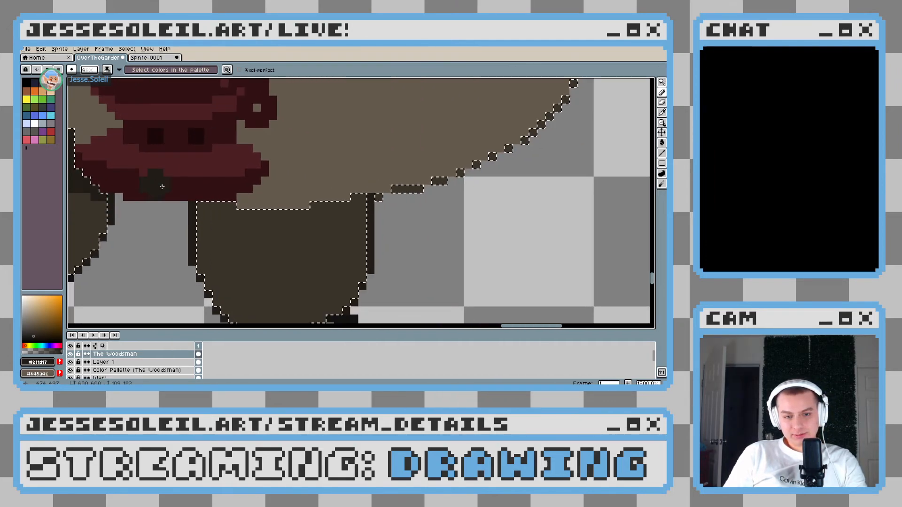
pyautogui.moveTo(203, 203)
pyautogui.mouseDown()
pyautogui.moveTo(303, 215)
pyautogui.moveTo(376, 191)
pyautogui.mouseUp()
pyautogui.hotkey('ctrl', 'd')
pyautogui.press('b')
# Select the coat-brown areas of the Woodsman with the Magic Wand and return to the Pencil tool
pyautogui.scroll(-8, 397, 234)
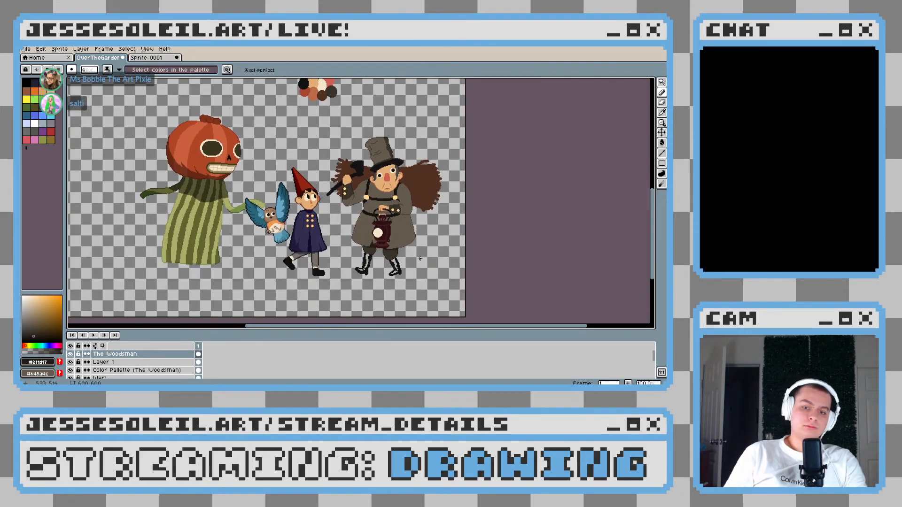
pyautogui.scroll(2, 354, 257)
pyautogui.moveTo(355, 257); pyautogui.dragTo(261, 231)
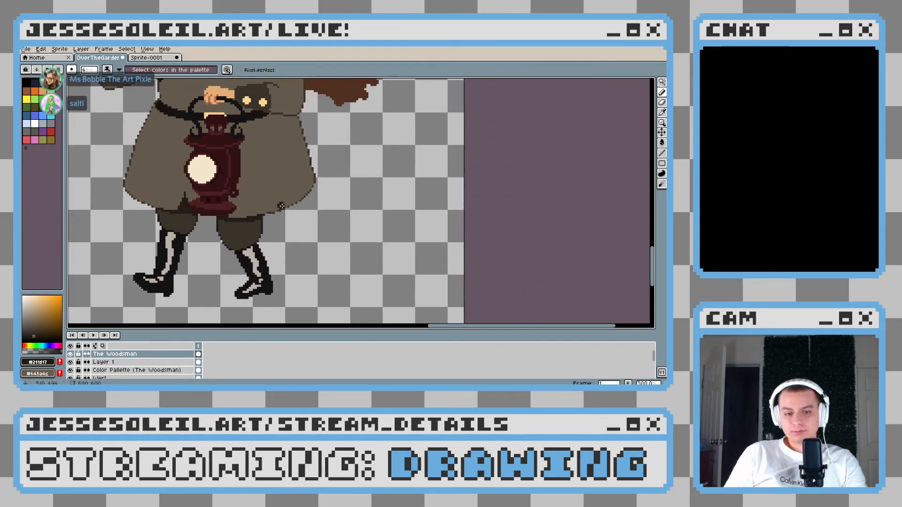
pyautogui.moveTo(274, 157); pyautogui.dragTo(316, 215)
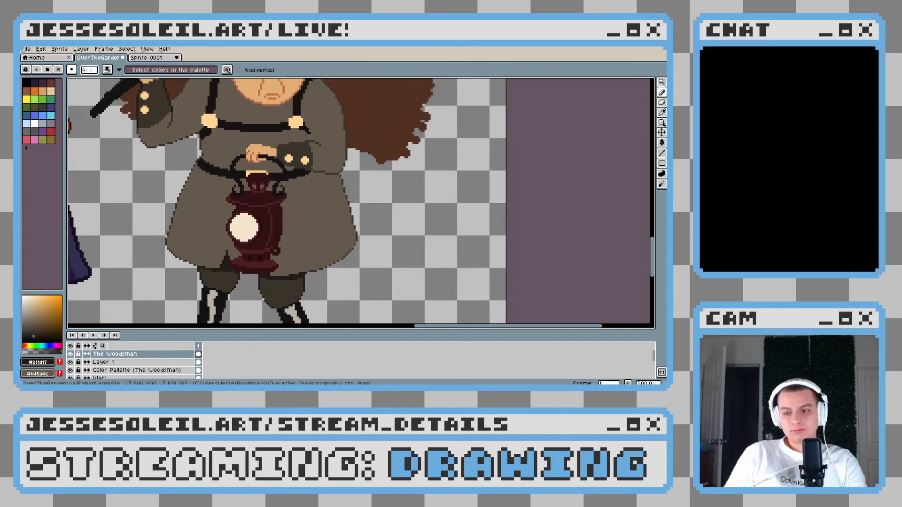
pyautogui.scroll(1, 375, 194)
pyautogui.press('w')
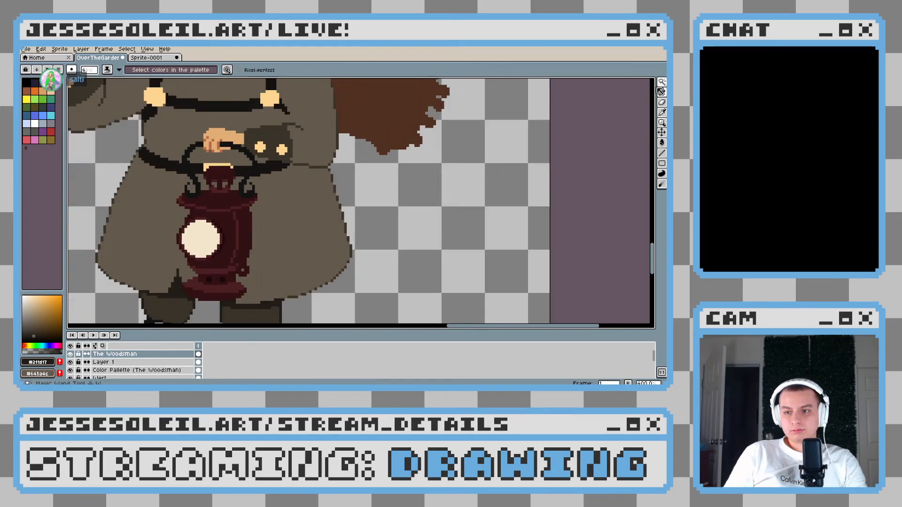
pyautogui.click(324, 225)
pyautogui.press('b')
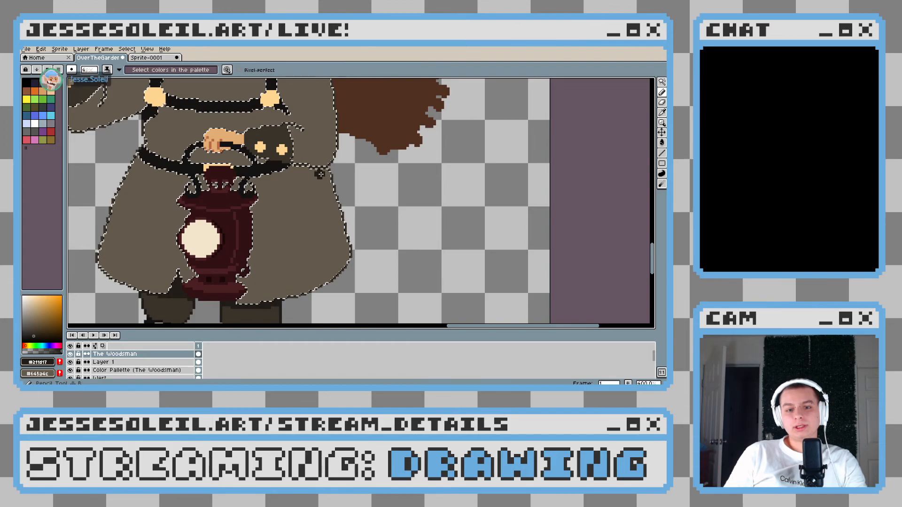
# Sample the coat's dark outline brown and paint a broad shadow down the right sleeve and the right side of the coat skirt to the hem
pyautogui.scroll(4, 324, 184)
pyautogui.keyDown('alt'); pyautogui.click(363, 214); pyautogui.keyUp('alt')
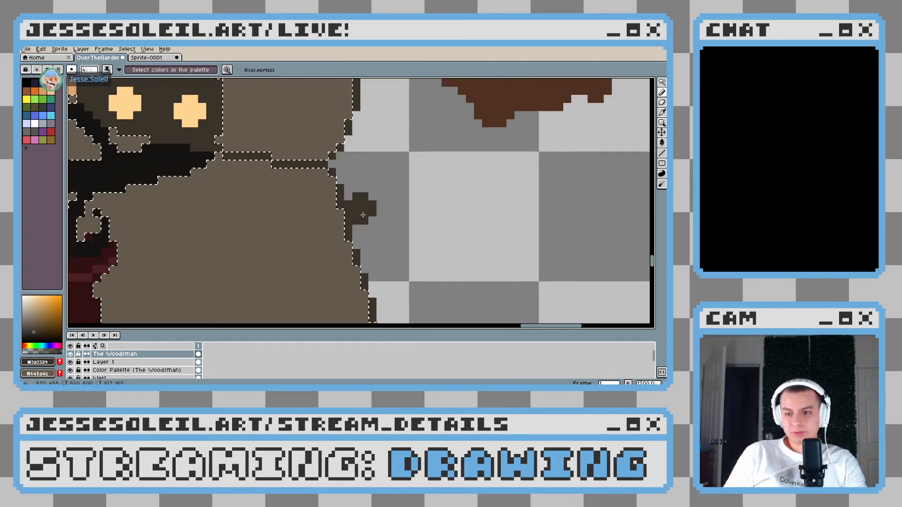
pyautogui.scroll(-5, 363, 215)
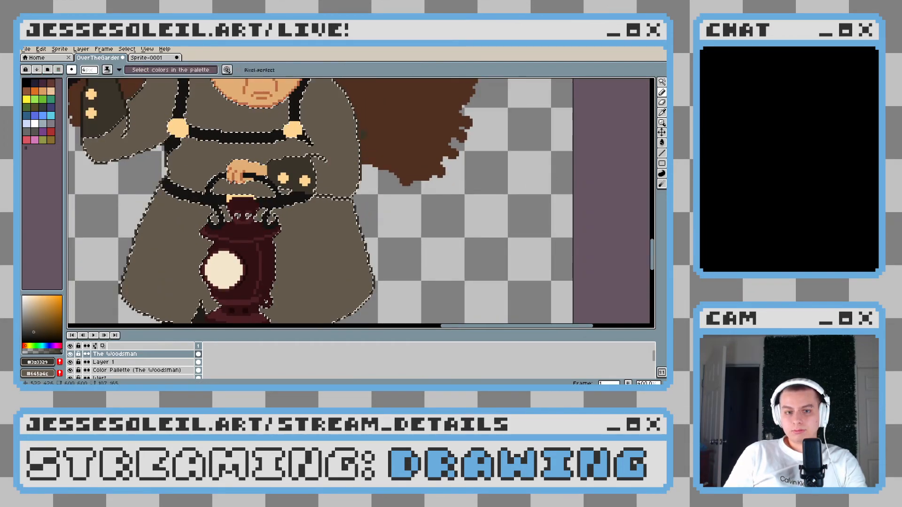
pyautogui.moveTo(363, 135); pyautogui.dragTo(367, 177)
pyautogui.scroll(13, 329, 129)
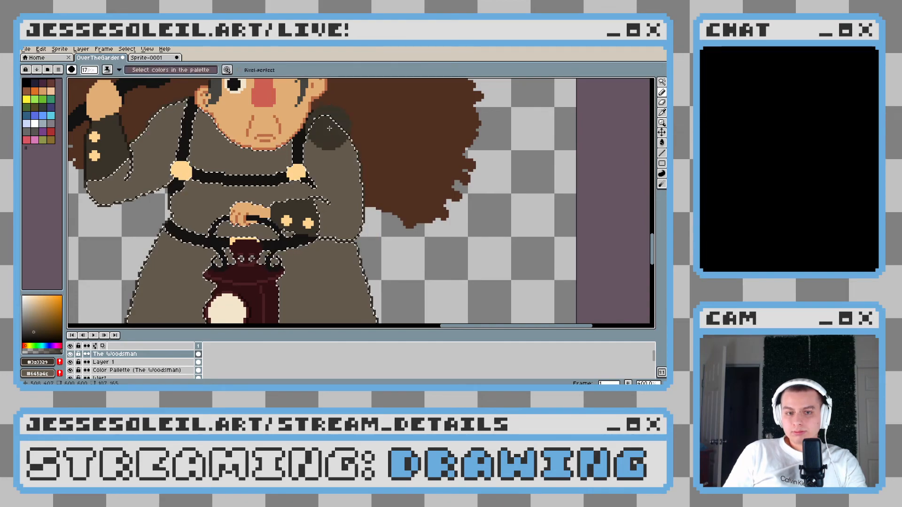
pyautogui.scroll(1, 321, 225)
pyautogui.moveTo(339, 100); pyautogui.dragTo(385, 157)
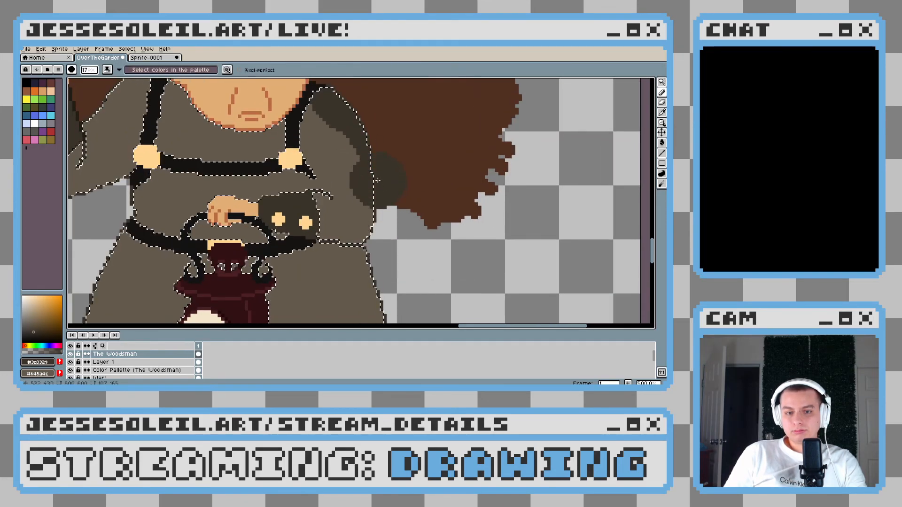
pyautogui.scroll(-3, 377, 180)
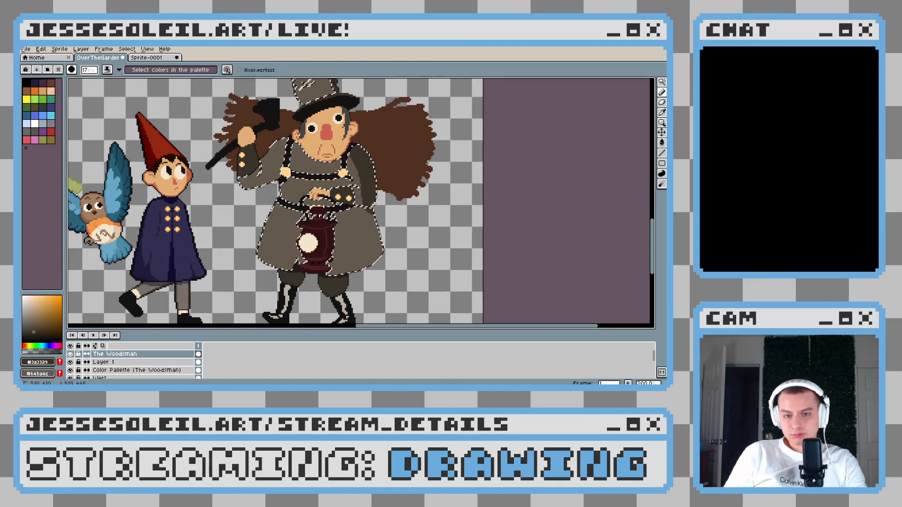
pyautogui.moveTo(398, 209); pyautogui.dragTo(391, 183)
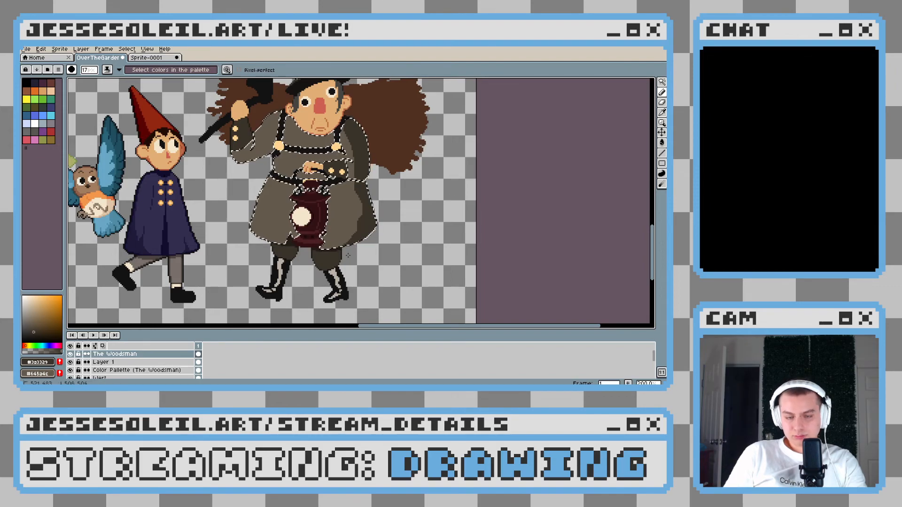
# Clear the selection, sample the #211d17 trouser shadow, and shade the right side of the right trouser leg down to the boot
pyautogui.scroll(3, 313, 201)
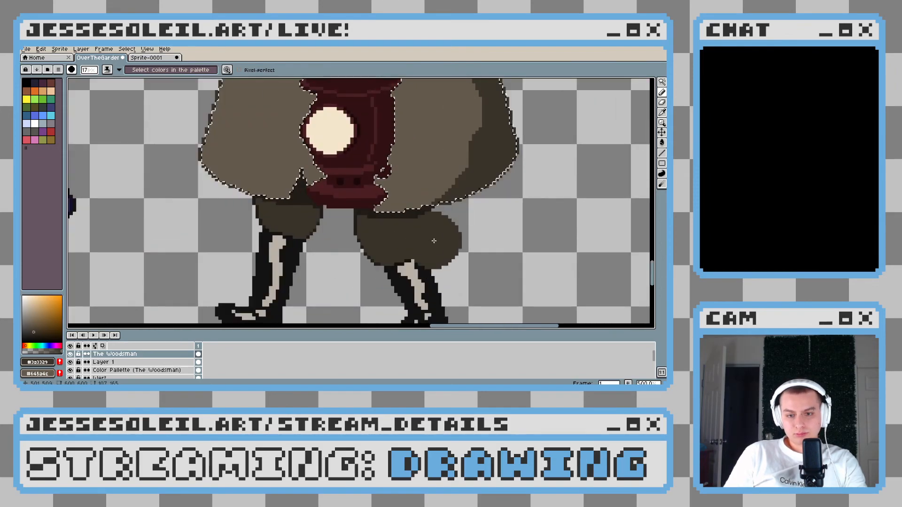
pyautogui.scroll(5, 438, 238)
pyautogui.press('i')
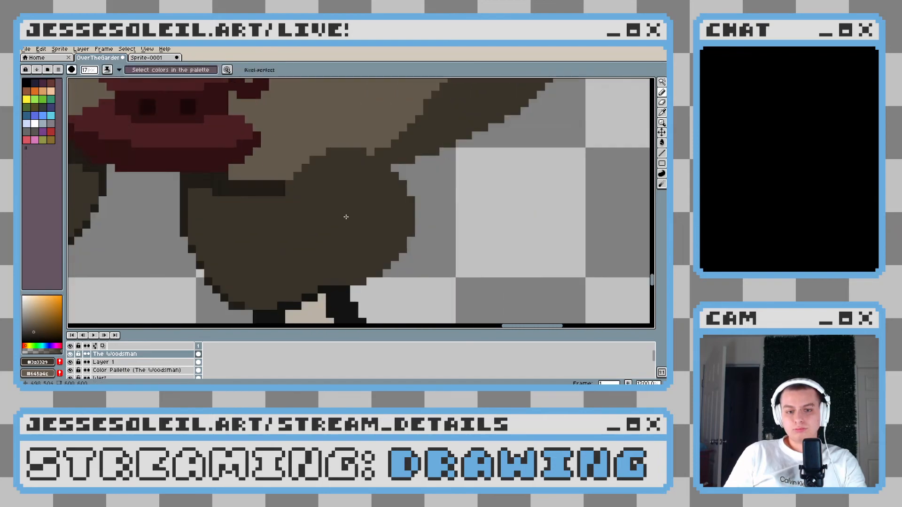
pyautogui.click(316, 173)
pyautogui.press('b')
pyautogui.scroll(-1, 306, 183)
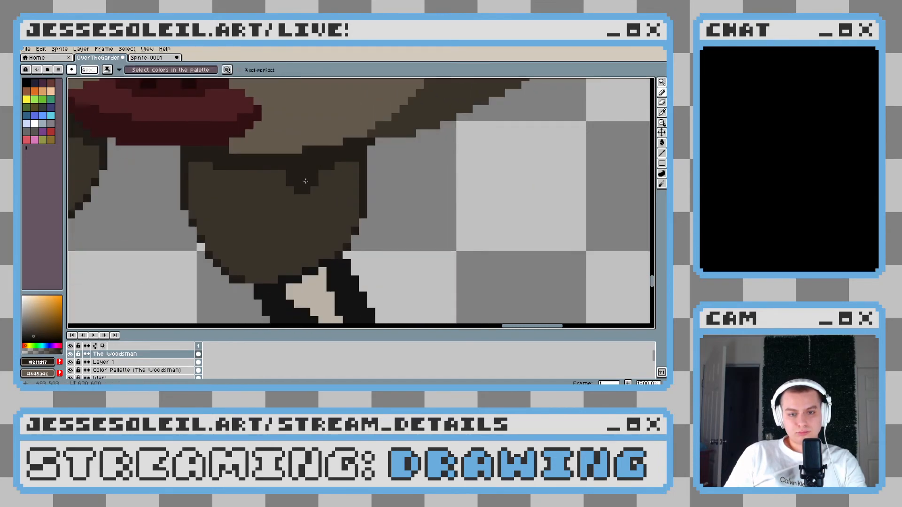
pyautogui.hotkey('ctrl', 'z')
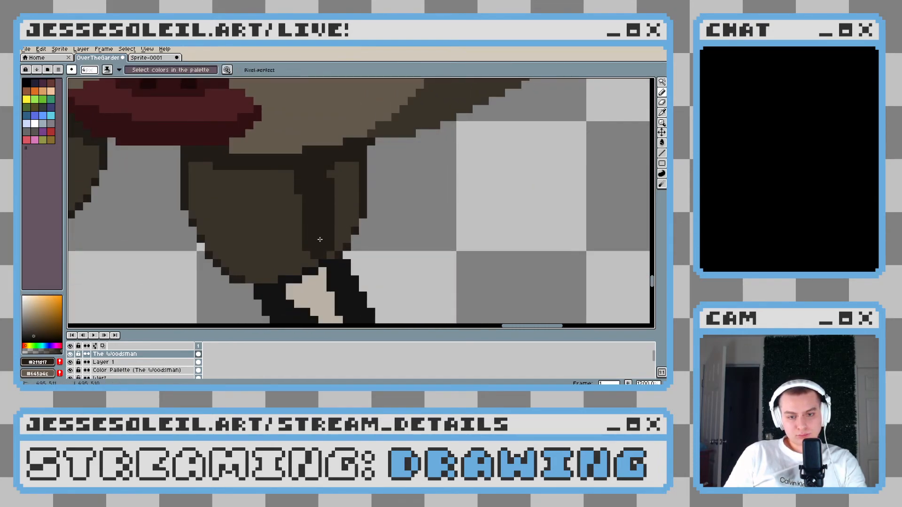
pyautogui.scroll(1, 383, 228)
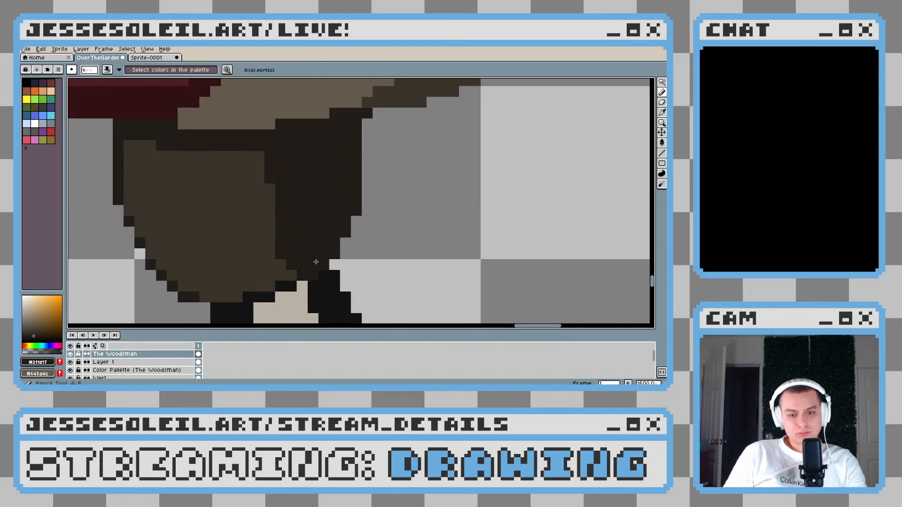
pyautogui.click(314, 267)
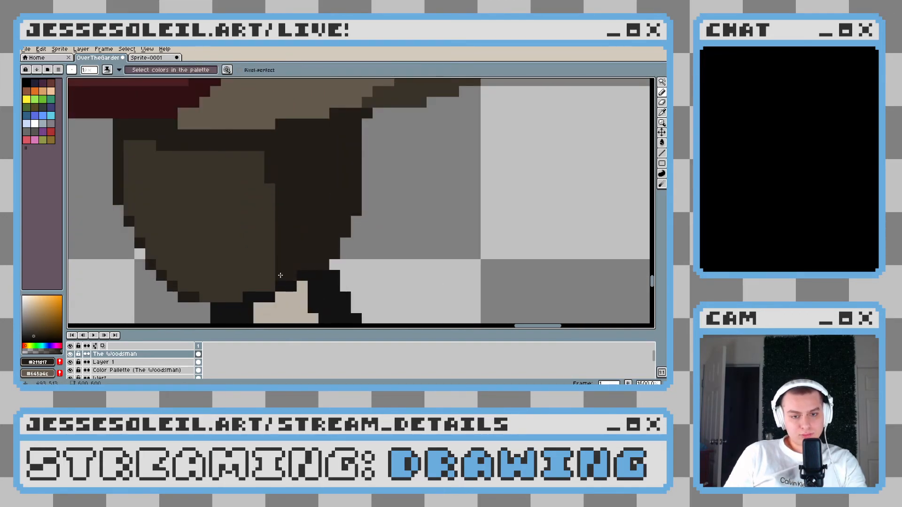
# Darken the coat hem's lower outline with #211d17 just right of the right trouser leg, beneath the shaded part of the skirt
pyautogui.scroll(-1, 350, 258)
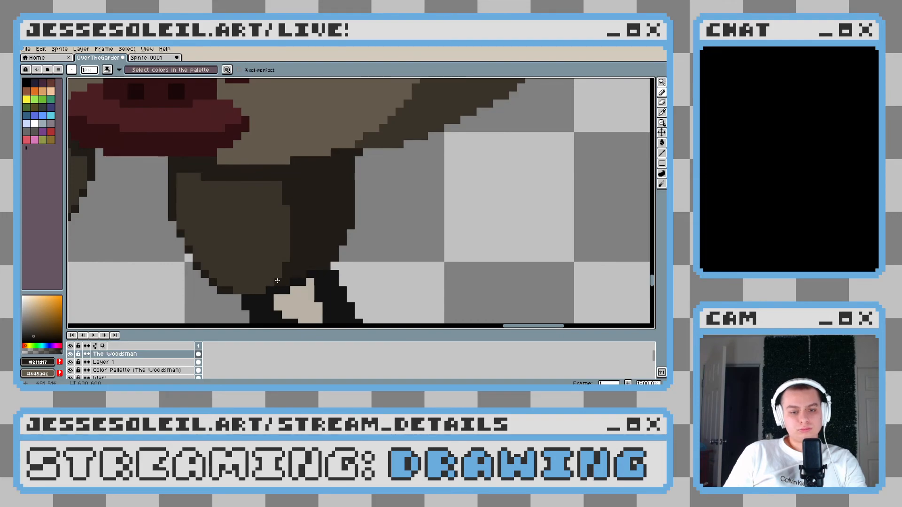
pyautogui.scroll(-8, 335, 272)
pyautogui.scroll(1, 367, 266)
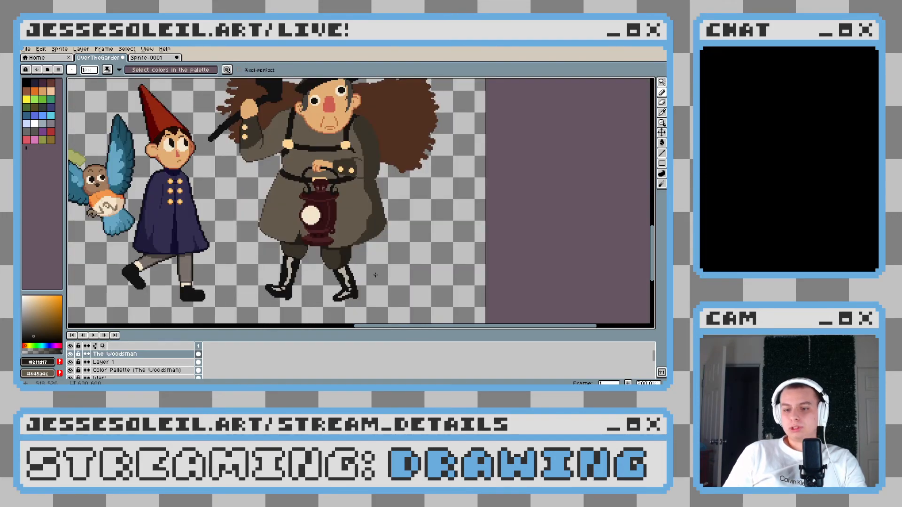
pyautogui.scroll(3, 359, 222)
pyautogui.scroll(-3, 364, 220)
pyautogui.scroll(3, 371, 217)
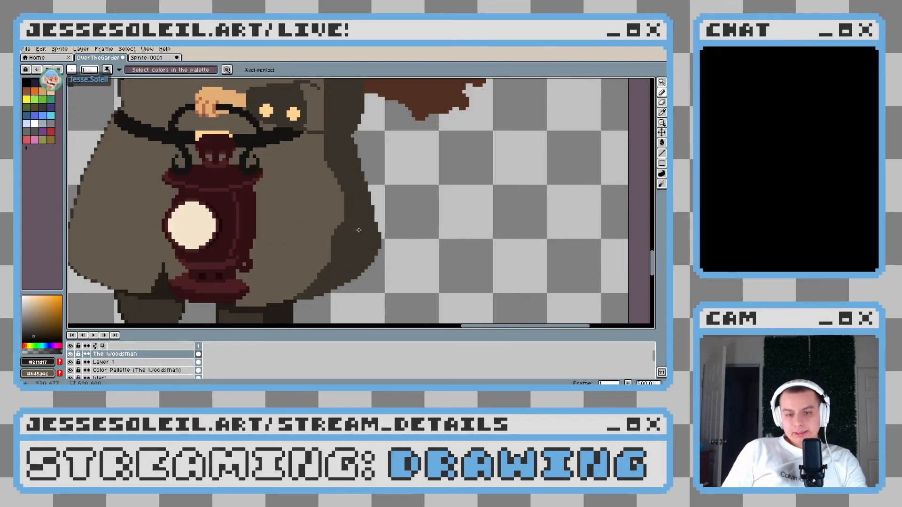
pyautogui.scroll(4, 294, 271)
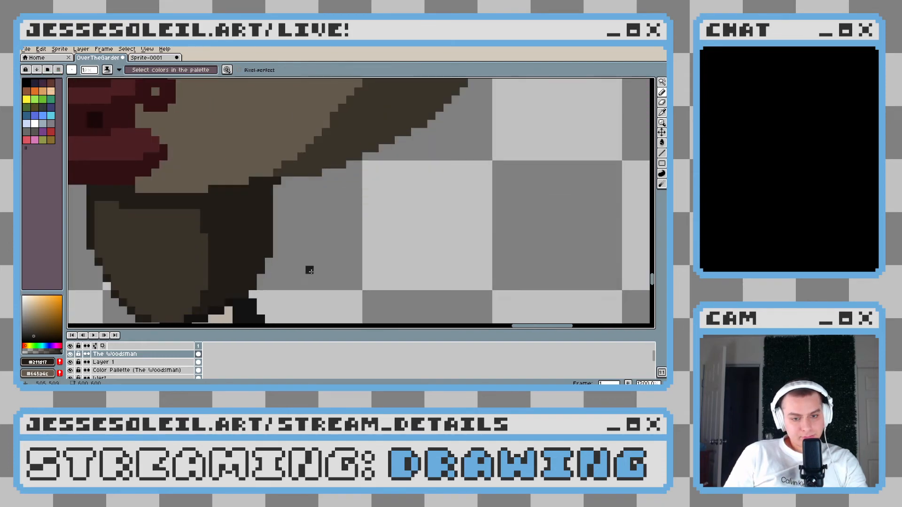
pyautogui.moveTo(317, 168); pyautogui.dragTo(308, 203)
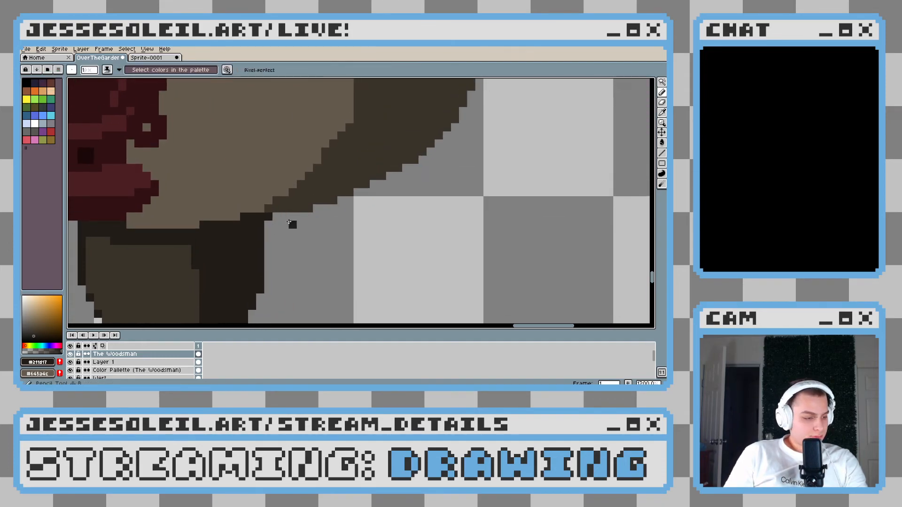
pyautogui.scroll(3, 284, 232)
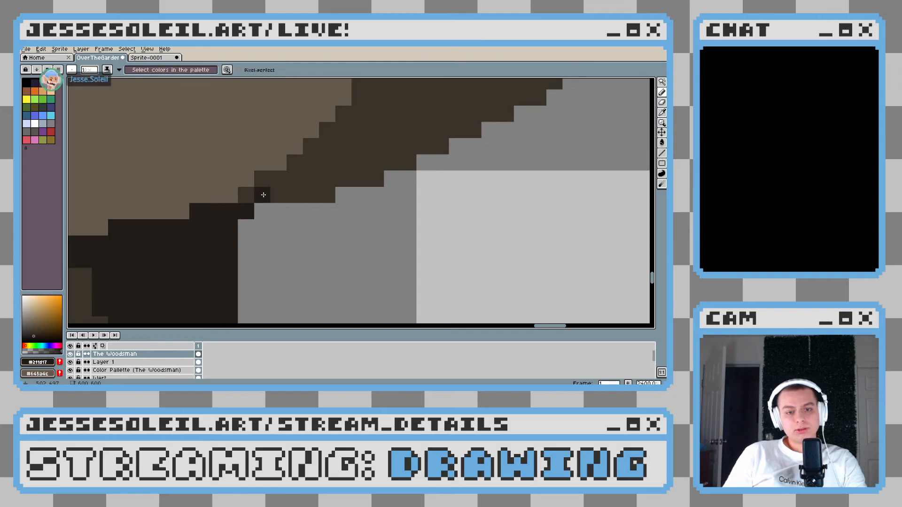
pyautogui.moveTo(288, 197); pyautogui.dragTo(372, 180)
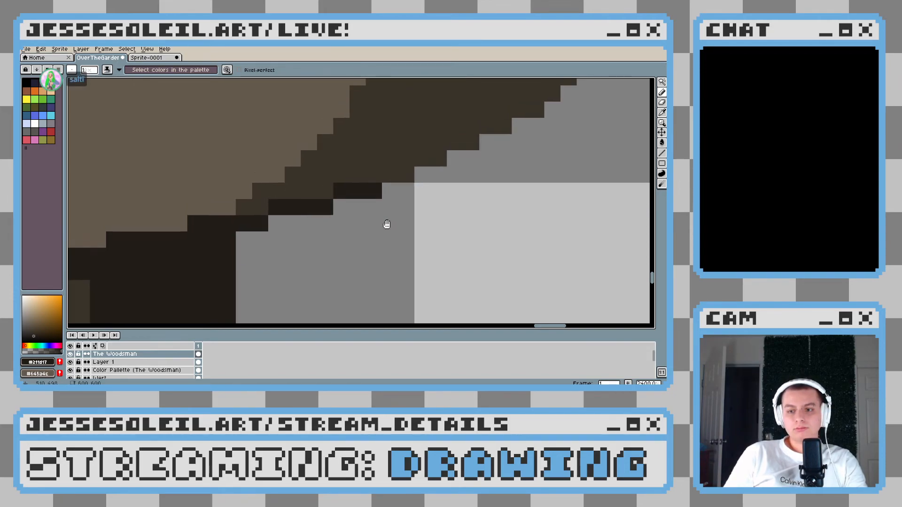
# Sample the coat's base brown and trim the pixels at the upper right corner of the lantern body to round its edge
pyautogui.scroll(-6, 387, 217)
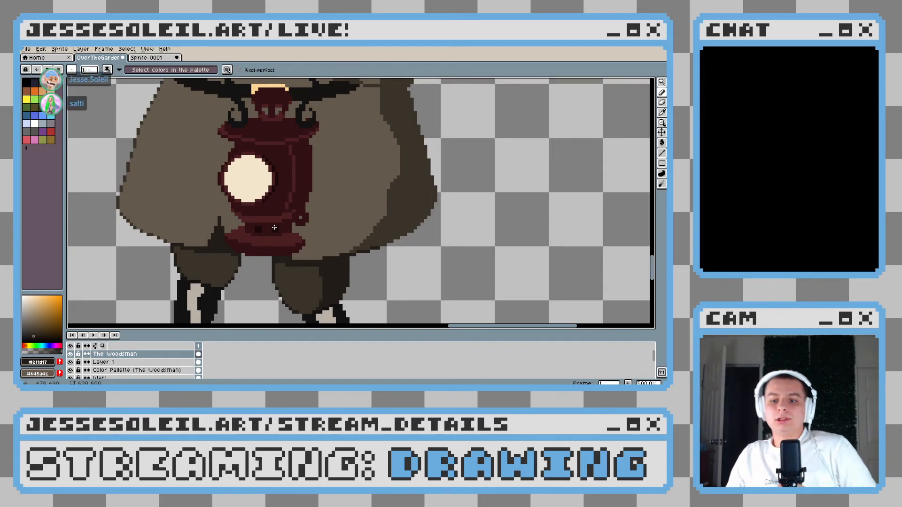
pyautogui.scroll(-3, 385, 225)
pyautogui.scroll(3, 364, 223)
pyautogui.scroll(-3, 313, 206)
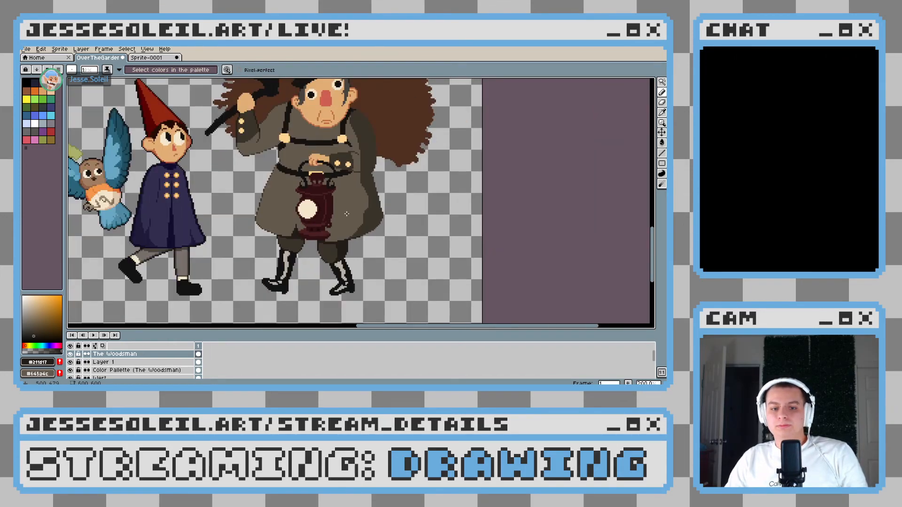
pyautogui.scroll(3, 345, 212)
pyautogui.scroll(2, 339, 213)
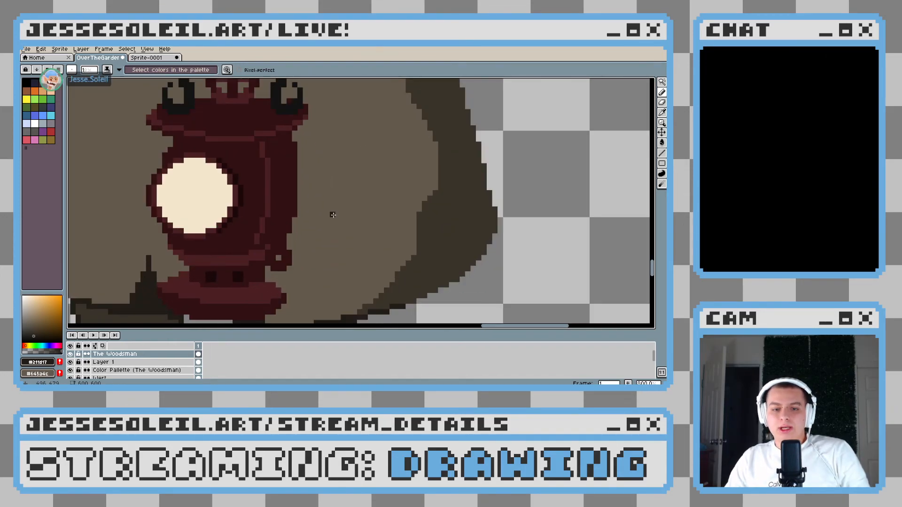
pyautogui.keyDown('alt'); pyautogui.click(307, 152); pyautogui.keyUp('alt')
pyautogui.scroll(-3, 296, 142)
pyautogui.scroll(3, 291, 144)
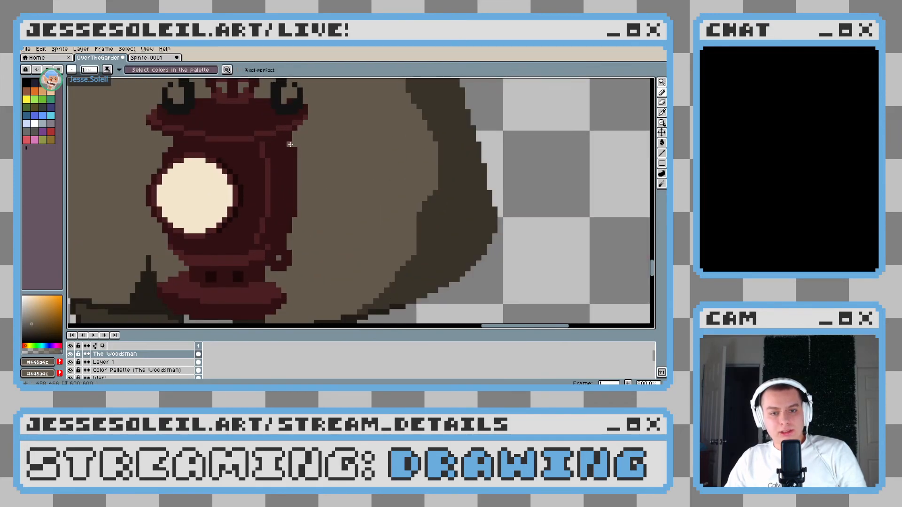
pyautogui.scroll(-3, 329, 198)
pyautogui.scroll(3, 330, 198)
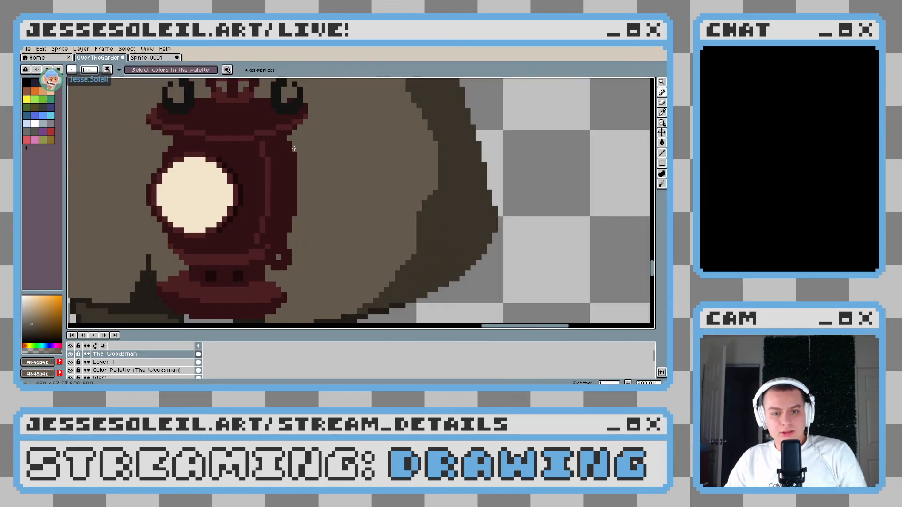
pyautogui.scroll(-3, 312, 178)
pyautogui.scroll(3, 287, 138)
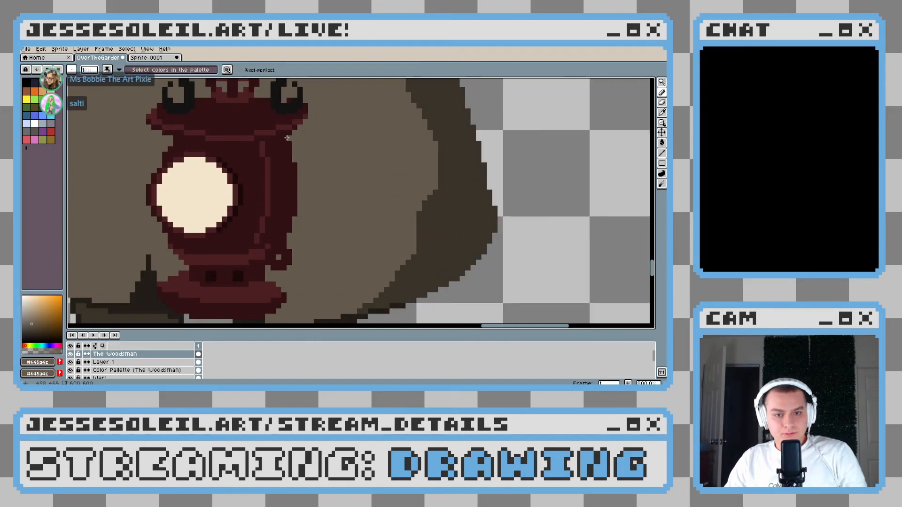
pyautogui.scroll(-3, 313, 166)
pyautogui.scroll(3, 292, 197)
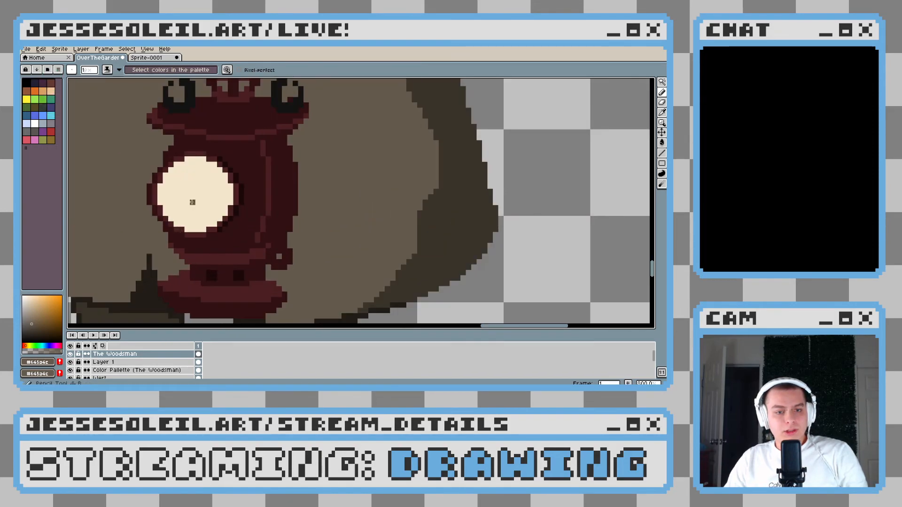
# Select the lantern's round glass with the Magic Wand and set its cream and a deeper cream as the two drawing colours
pyautogui.hscroll(-2, 289, 202)
pyautogui.press('w')
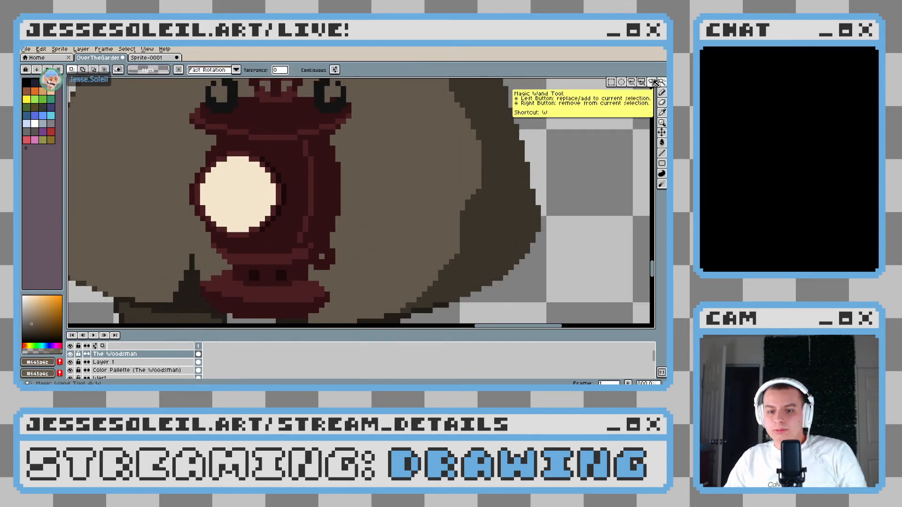
pyautogui.click(270, 213)
pyautogui.press('b')
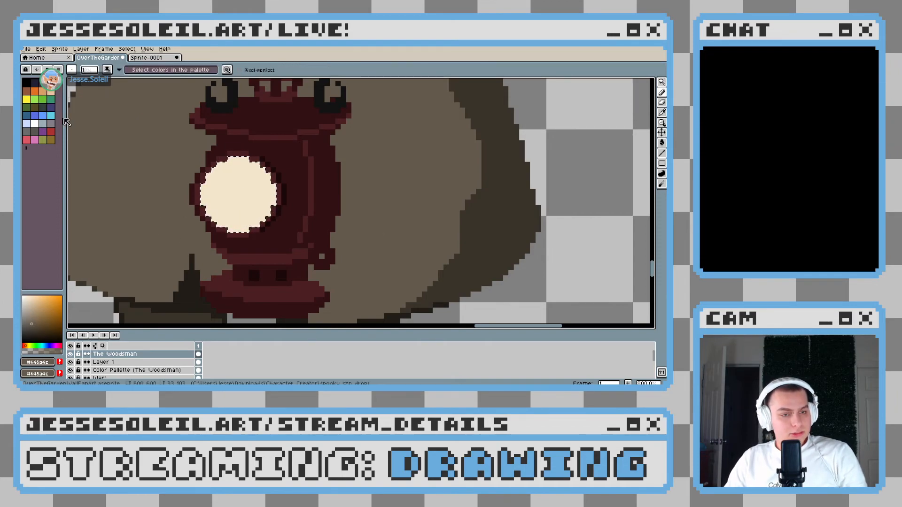
pyautogui.keyDown('alt'); pyautogui.click(230, 194); pyautogui.keyUp('alt')
pyautogui.click(36, 300)
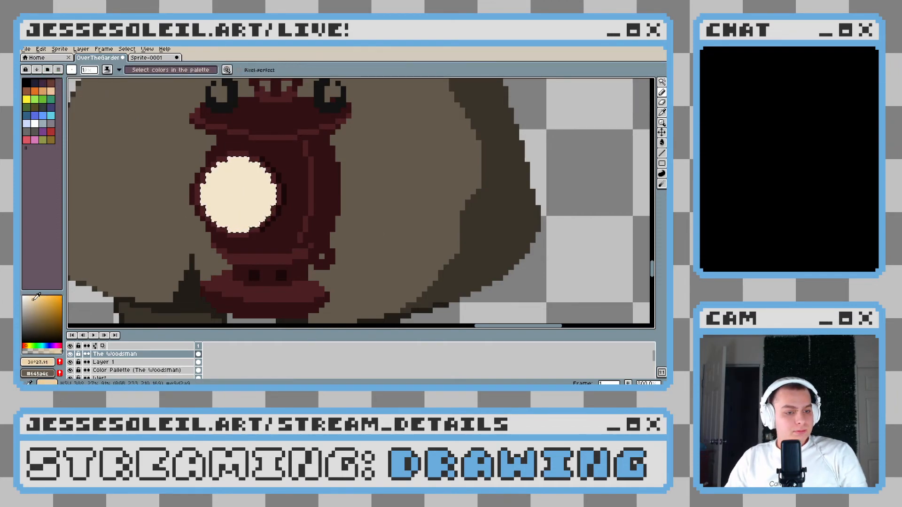
pyautogui.press('x')
pyautogui.keyDown('alt'); pyautogui.click(231, 191); pyautogui.keyUp('alt')
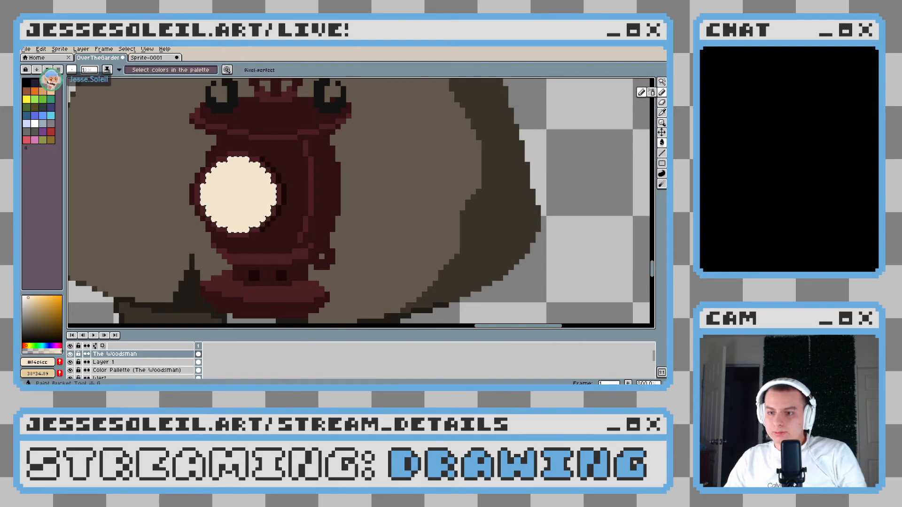
# Check the lantern in the reference sprite and set up the Gradient tool with Bayer Matrix 4x4 dithering and a radial shape
pyautogui.click(662, 142)
pyautogui.click(652, 143)
pyautogui.click(152, 60)
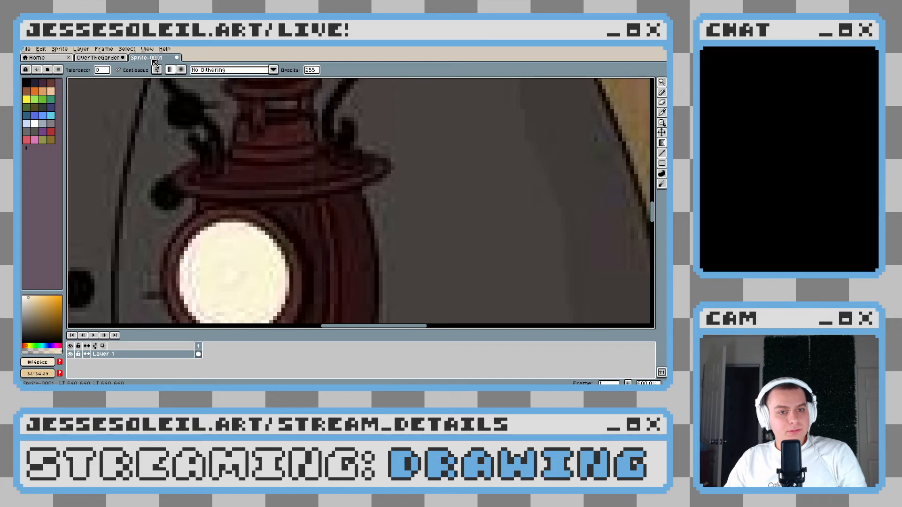
pyautogui.click(115, 58)
pyautogui.click(272, 70)
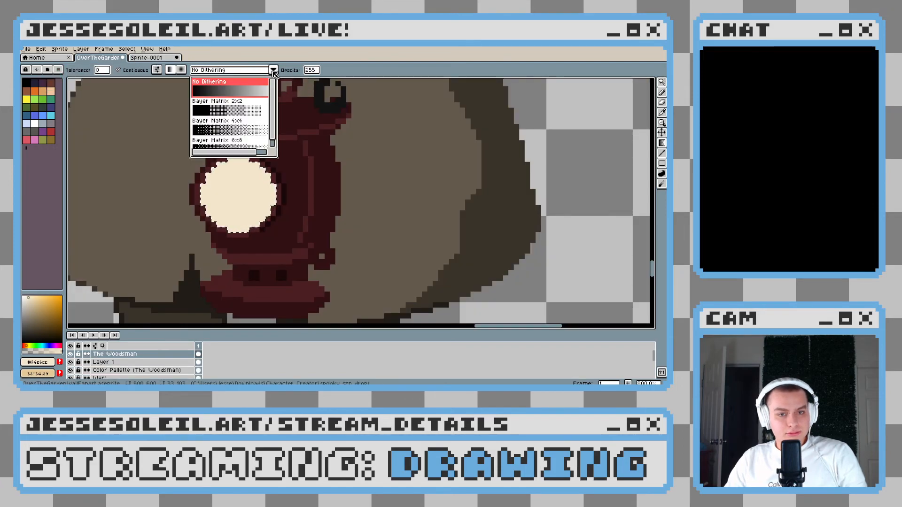
pyautogui.scroll(-1, 239, 129)
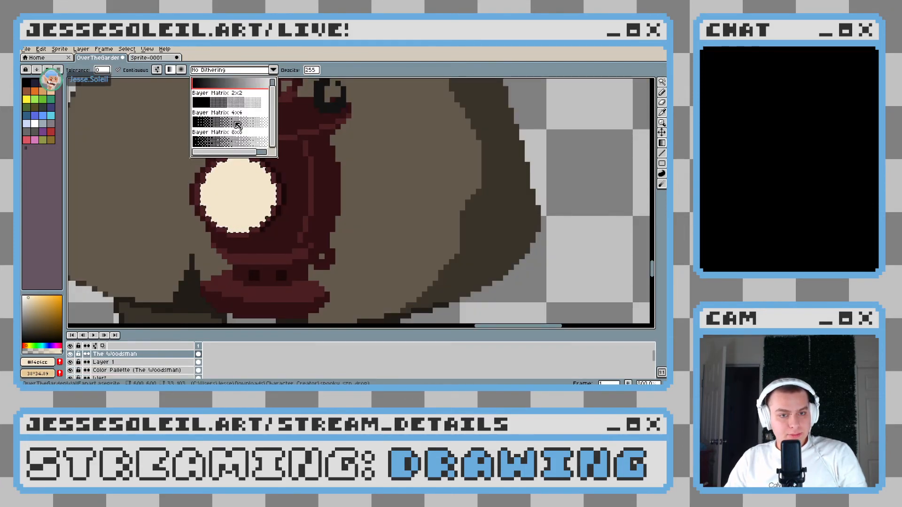
pyautogui.click(228, 123)
pyautogui.scroll(5, 235, 124)
pyautogui.scroll(-4, 234, 155)
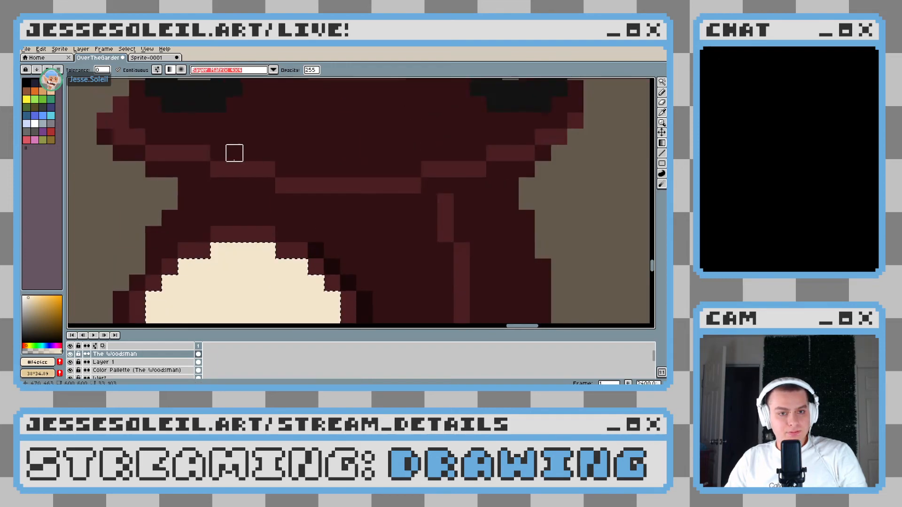
pyautogui.click(181, 70)
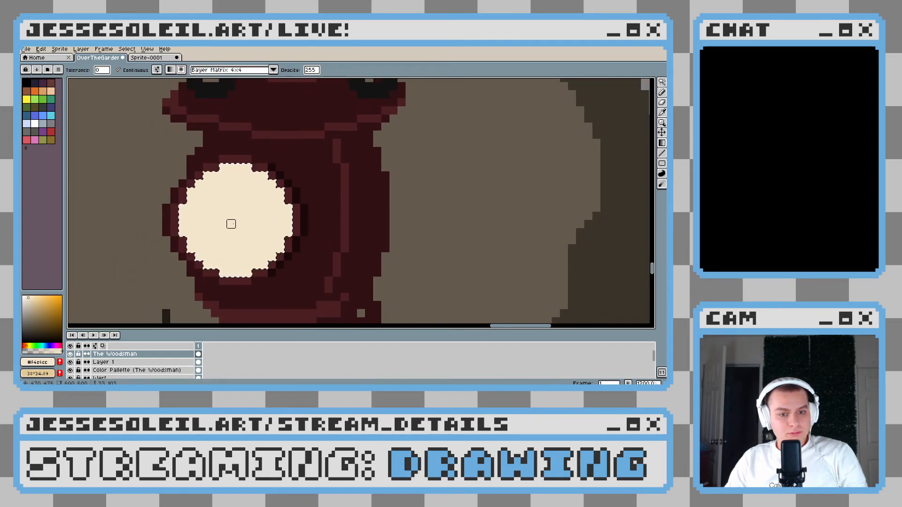
# Try dithered gradients between the cream and the deeper cream across the lantern's round glass, undoing each attempt
pyautogui.hotkey('ctrl', 'z')
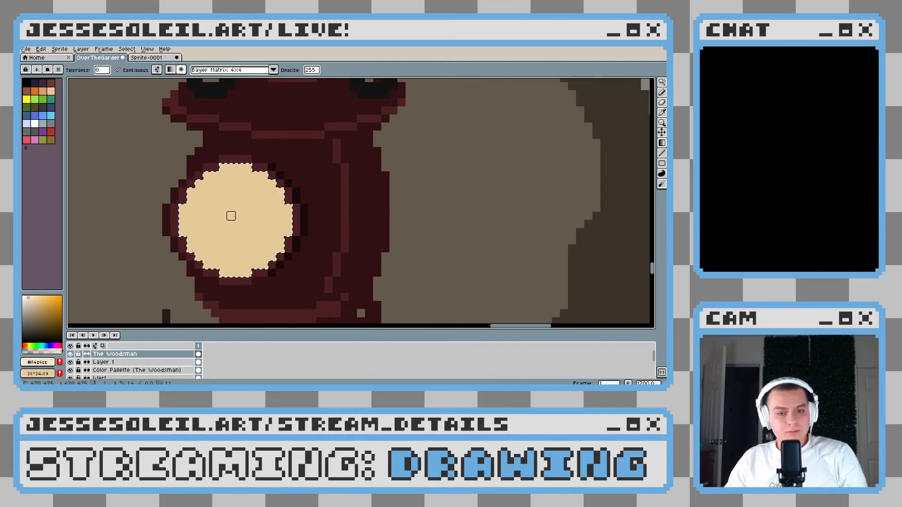
pyautogui.hotkey('ctrl', 'z')
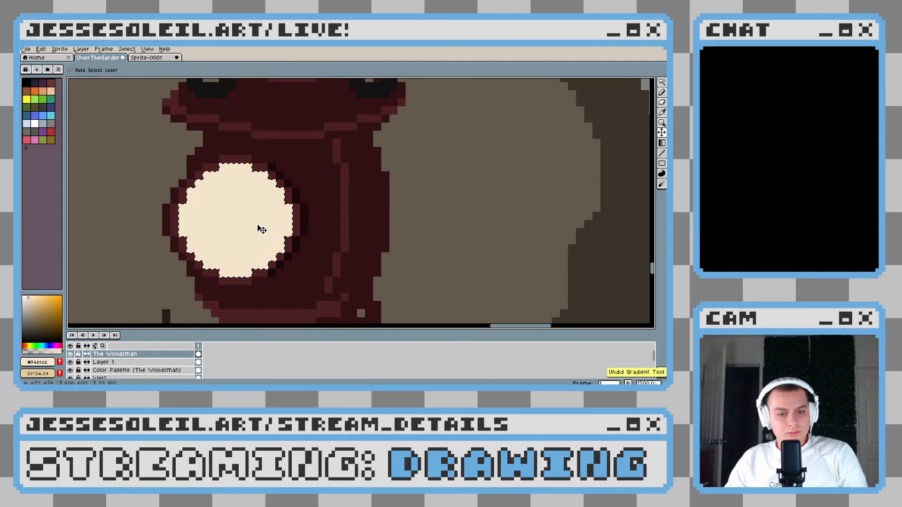
pyautogui.scroll(-3, 258, 226)
pyautogui.scroll(2, 257, 226)
pyautogui.hotkey('ctrl', 'z')
pyautogui.scroll(-1, 236, 226)
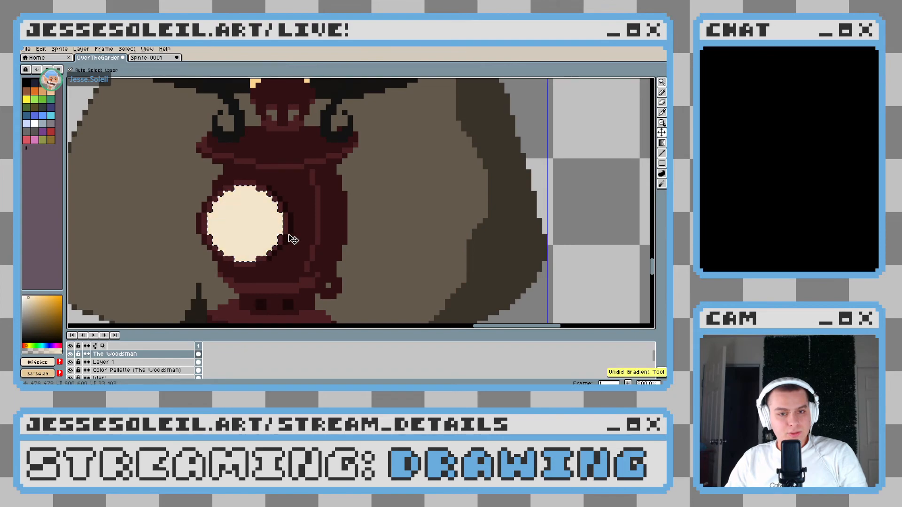
pyautogui.scroll(1, 241, 196)
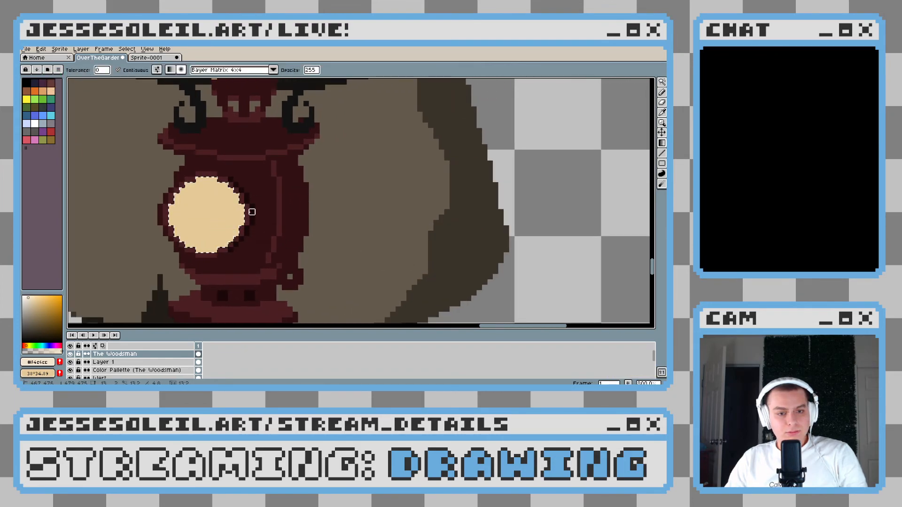
pyautogui.hotkey('ctrl', 'd')
pyautogui.moveTo(117, 158); pyautogui.dragTo(288, 269)
pyautogui.hotkey('ctrl', 'z')
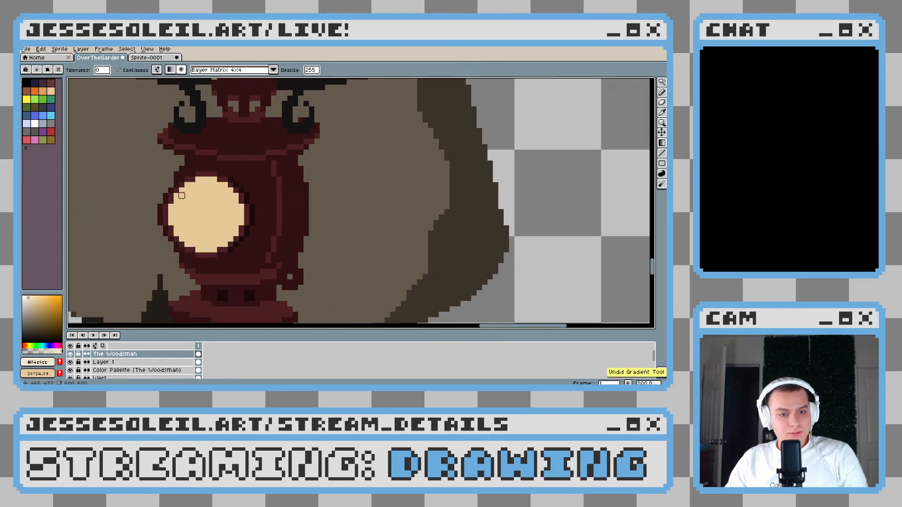
pyautogui.moveTo(182, 196); pyautogui.dragTo(247, 260)
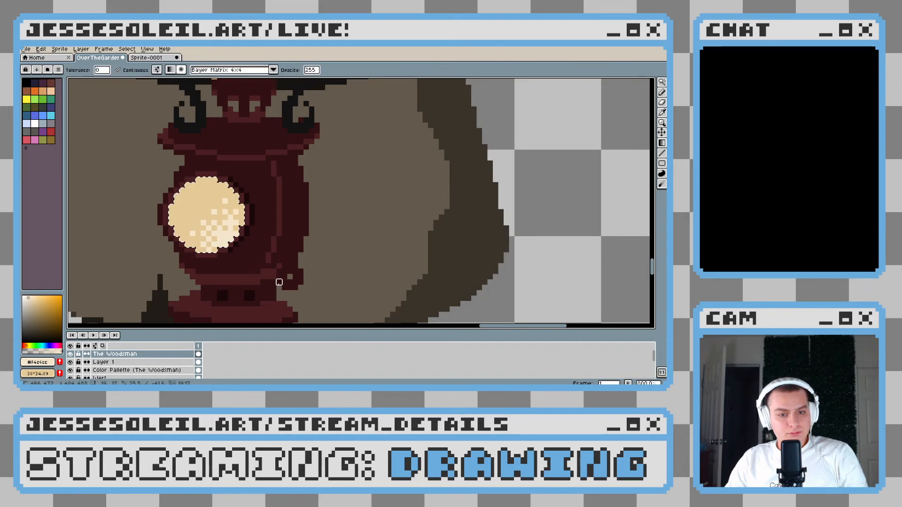
pyautogui.scroll(-3, 255, 191)
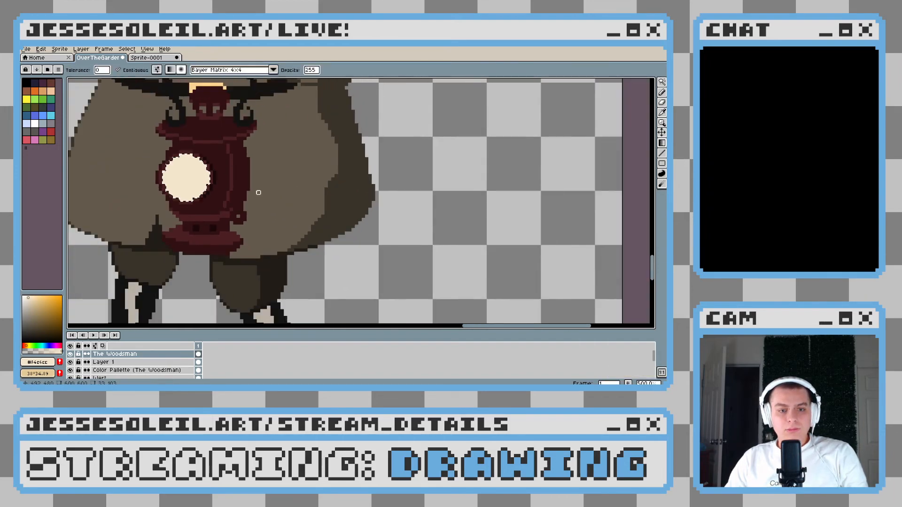
# Try stamping a 12 px disc of the deeper cream in the middle of the lantern's glass, and undo back to the glass selection
pyautogui.press('b')
pyautogui.scroll(4, 191, 177)
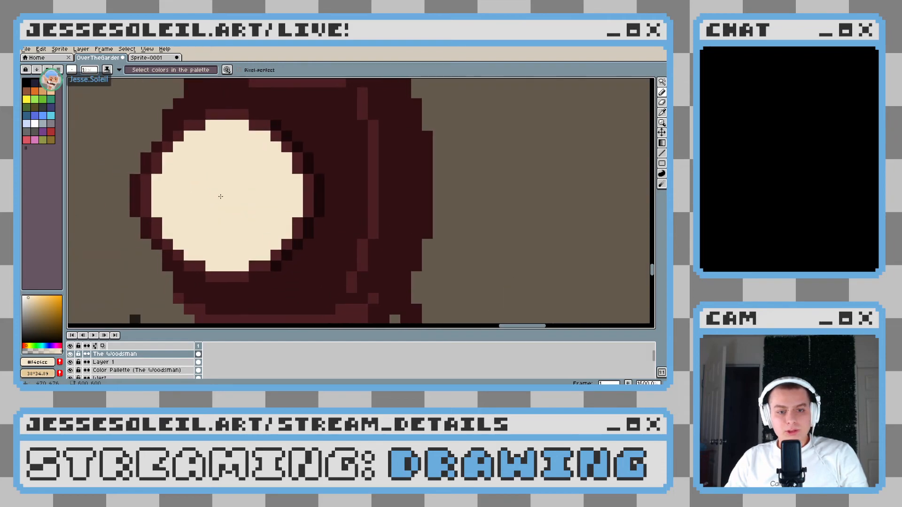
pyautogui.click(472, 180)
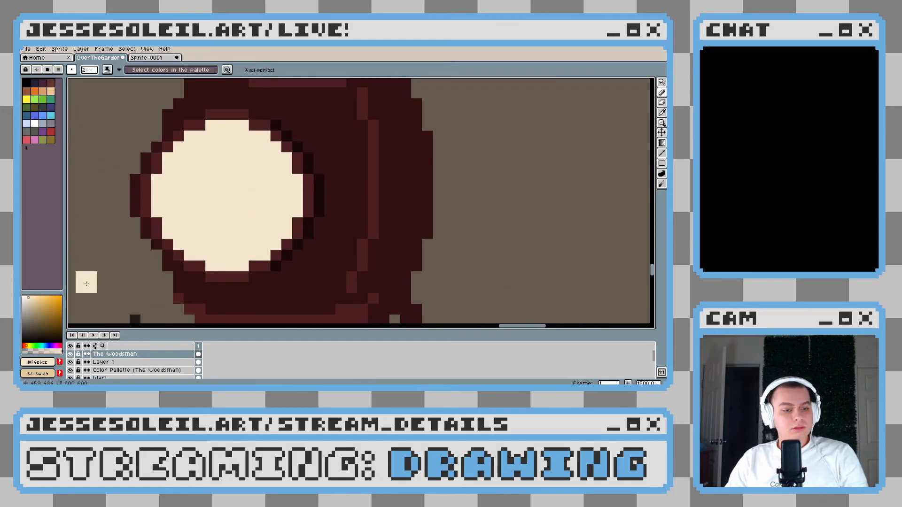
pyautogui.press('x')
pyautogui.keyDown('ctrl'); pyautogui.scroll(6, 226, 194); pyautogui.keyUp('ctrl')
pyautogui.keyDown('ctrl'); pyautogui.scroll(4, 227, 196); pyautogui.keyUp('ctrl')
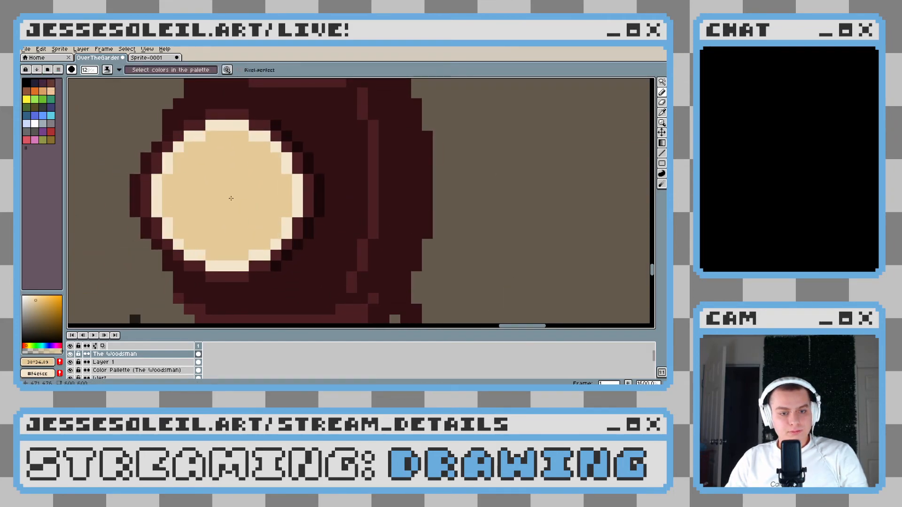
pyautogui.click(229, 199)
pyautogui.keyDown('ctrl'); pyautogui.scroll(-9, 232, 210); pyautogui.keyUp('ctrl')
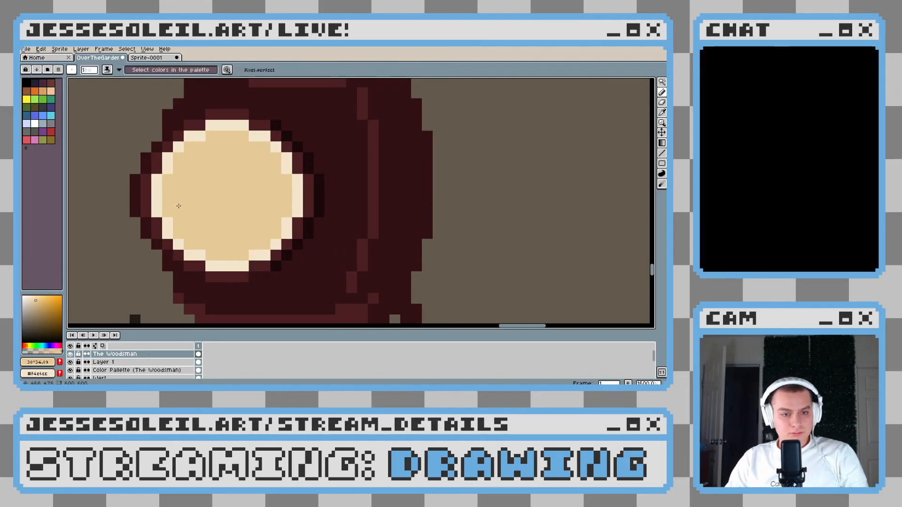
pyautogui.hotkey('ctrl', 'z')
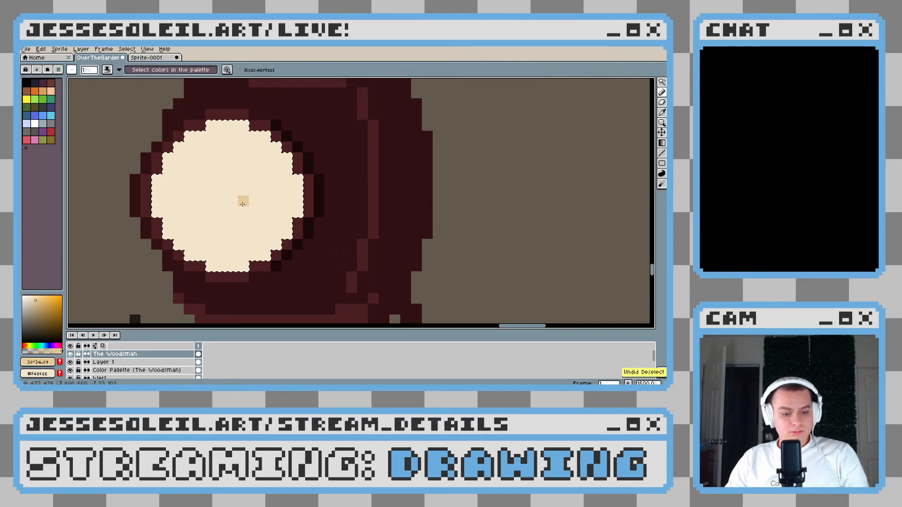
# Fill the selected lantern glass with the deeper cream and stamp a lighter cream disc over its middle with an 11 px round brush
pyautogui.press('g')
pyautogui.click(242, 203)
pyautogui.press('x')
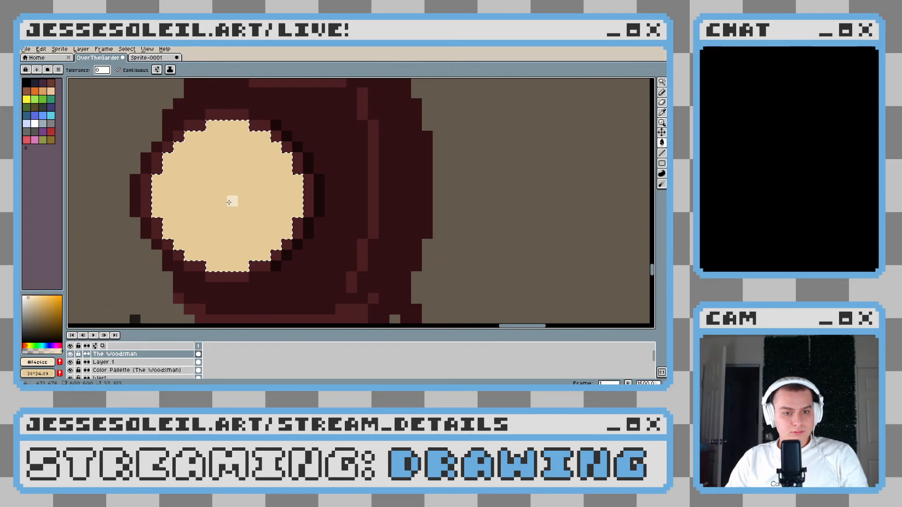
pyautogui.press('b')
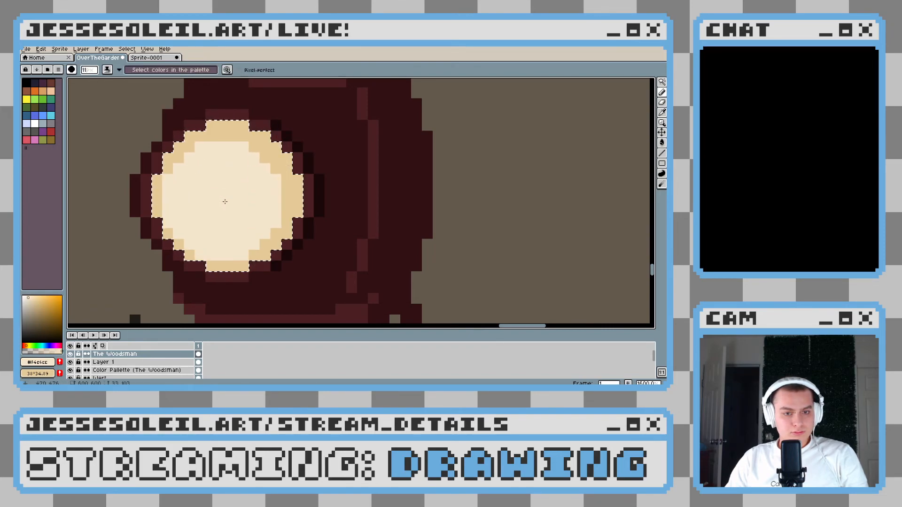
# Dither the boundary between the glass's cream middle and deeper cream rim with alternating single pixels all the way round
pyautogui.scroll(-11, 209, 196)
pyautogui.keyDown('alt'); pyautogui.click(169, 222); pyautogui.keyUp('alt')
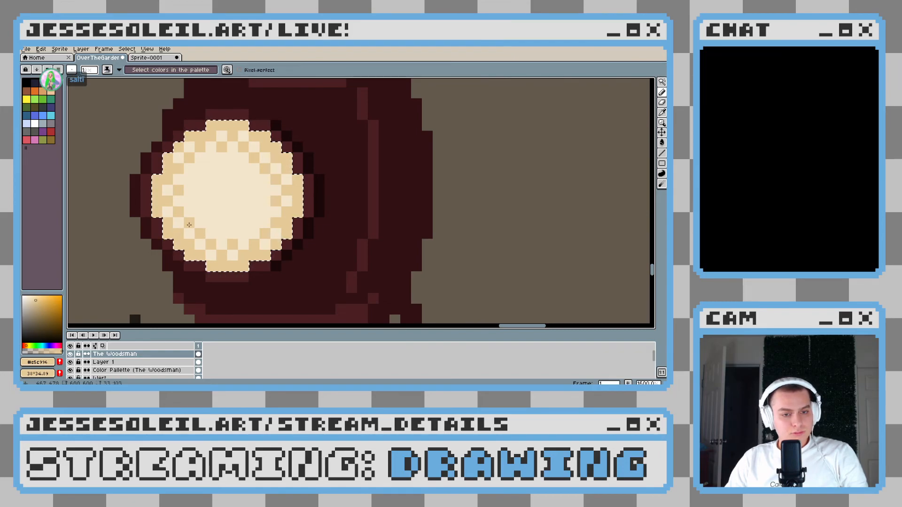
pyautogui.scroll(-8, 267, 209)
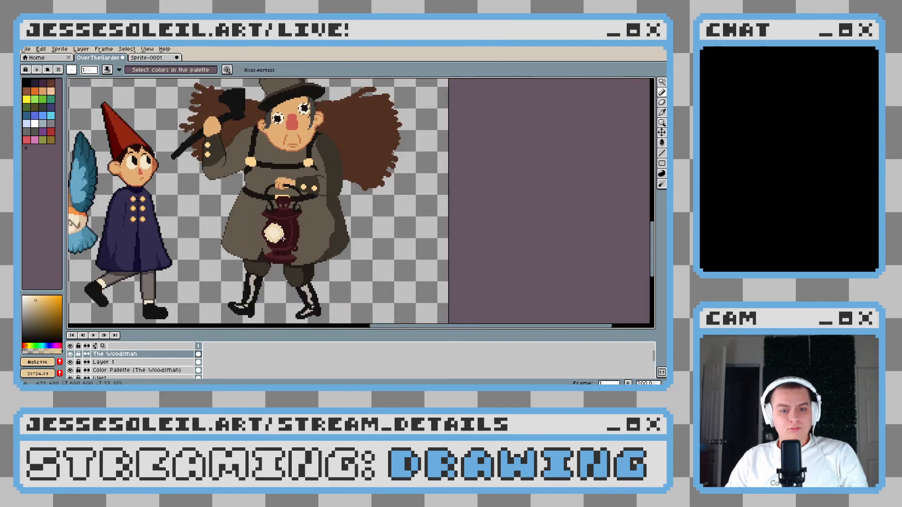
pyautogui.scroll(7, 283, 238)
pyautogui.scroll(-7, 328, 239)
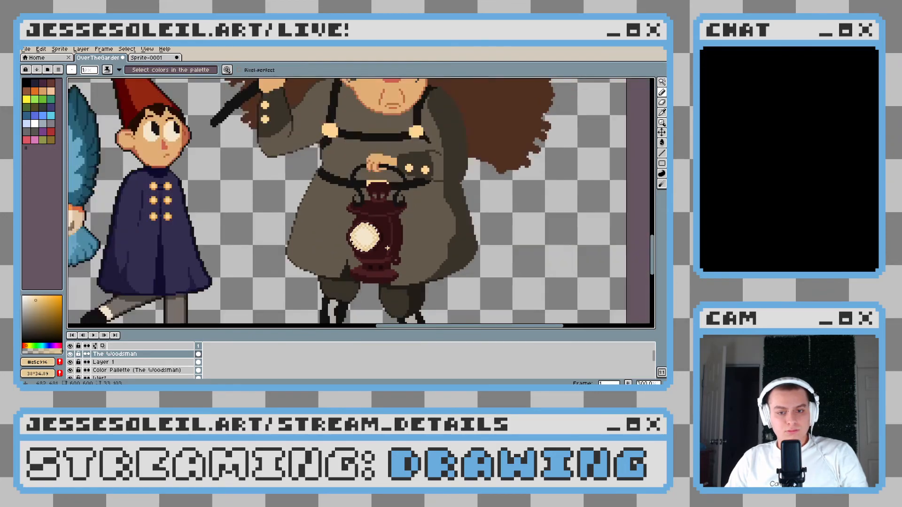
# Stamp a 4 px round white spot at the centre of the lantern's glass
pyautogui.scroll(7, 386, 248)
pyautogui.keyDown('alt'); pyautogui.click(281, 187); pyautogui.keyUp('alt')
pyautogui.click(34, 124)
pyautogui.press('+')
pyautogui.press('+')
pyautogui.press('+')
pyautogui.click(275, 194)
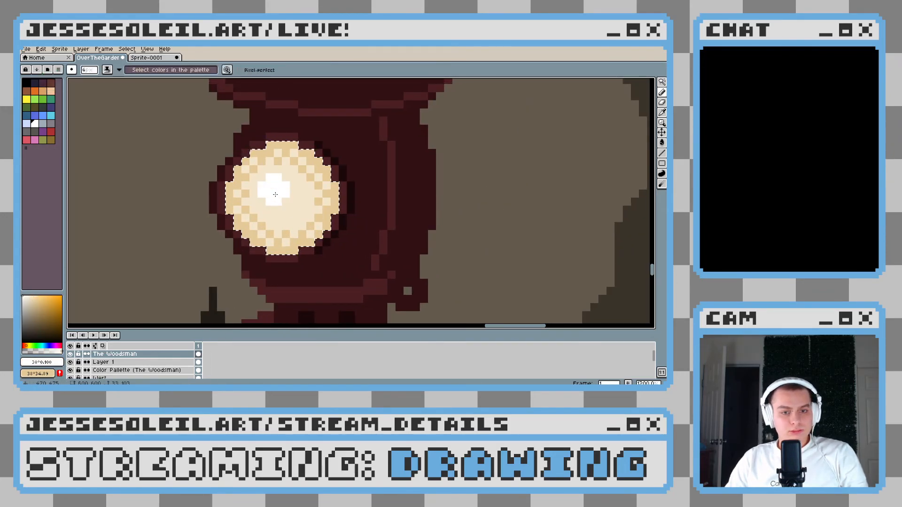
pyautogui.press('-')
pyautogui.press('-')
pyautogui.click(286, 203)
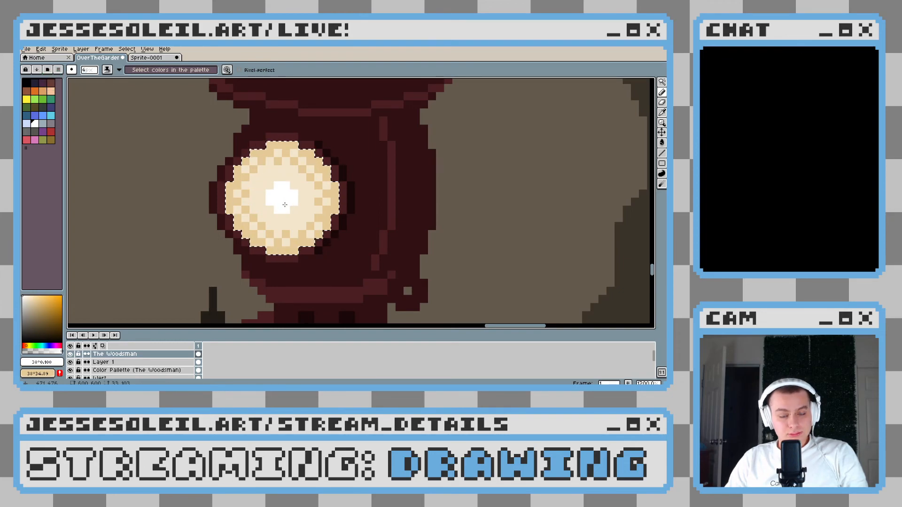
# Sample the glass's cream and paint out the core of the white spot pixel by pixel
pyautogui.scroll(2, 293, 211)
pyautogui.keyDown('alt'); pyautogui.click(312, 215); pyautogui.keyUp('alt')
pyautogui.press('-')
pyautogui.press('-')
pyautogui.press('-')
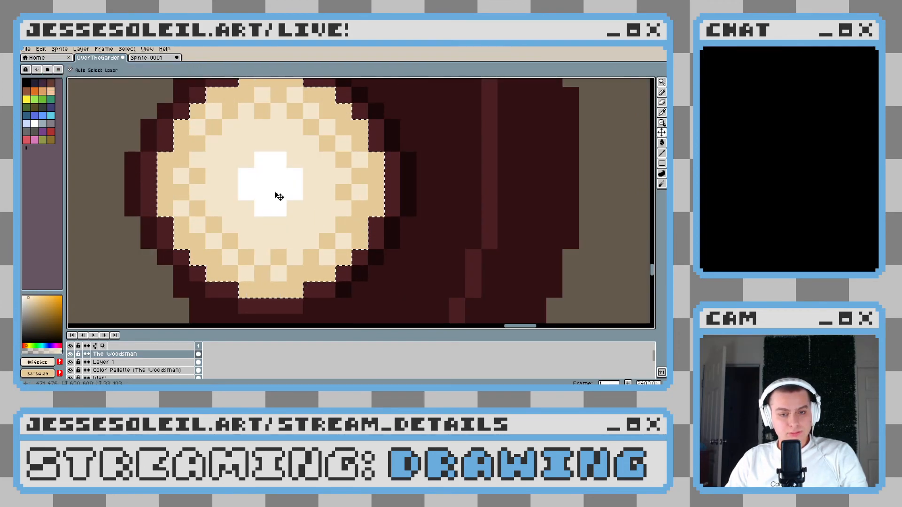
pyautogui.moveTo(273, 187); pyautogui.dragTo(266, 187)
pyautogui.scroll(-8, 325, 211)
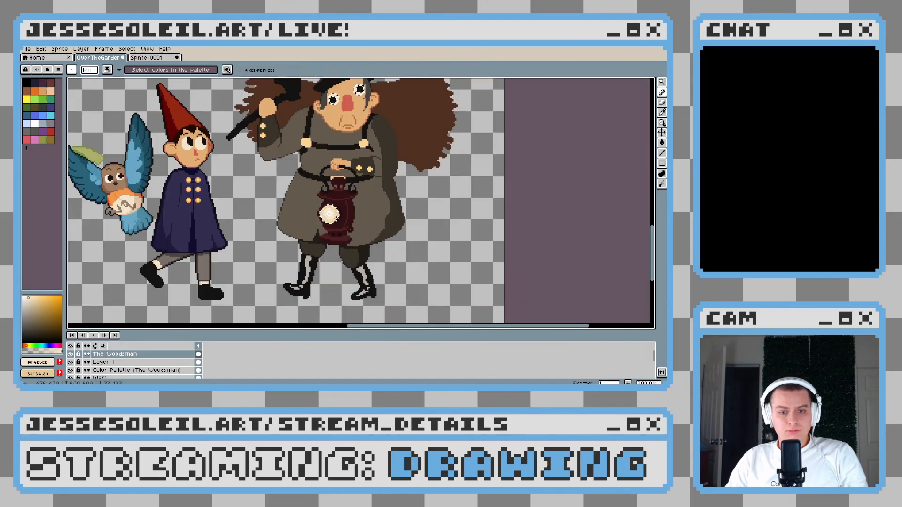
pyautogui.scroll(6, 322, 207)
pyautogui.scroll(1, 321, 206)
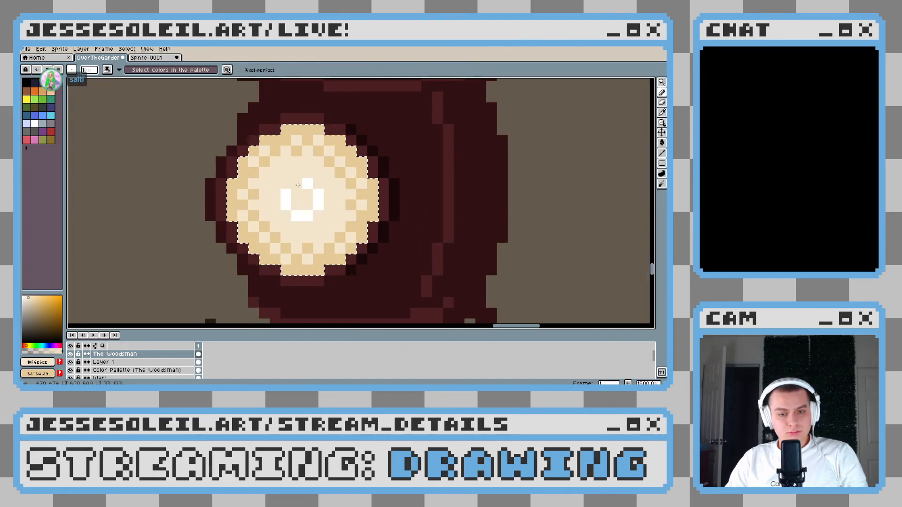
# Dither the outer edge of the white centre with single white pixels scattered around it
pyautogui.scroll(3, 307, 192)
pyautogui.keyDown('alt'); pyautogui.click(276, 192); pyautogui.keyUp('alt')
pyautogui.click(247, 163)
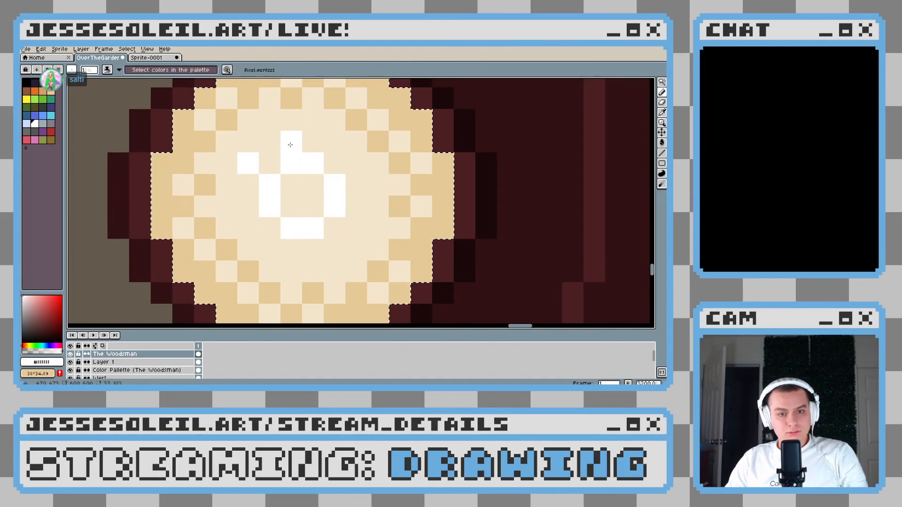
pyautogui.moveTo(332, 143)
pyautogui.mouseDown()
pyautogui.moveTo(348, 167)
pyautogui.moveTo(355, 212)
pyautogui.moveTo(337, 235)
pyautogui.moveTo(356, 236)
pyautogui.moveTo(338, 247)
pyautogui.mouseUp()
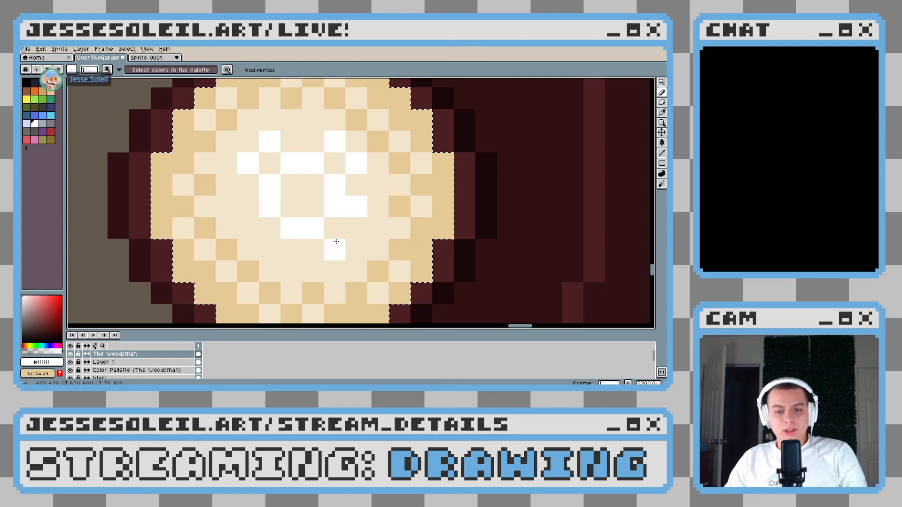
pyautogui.click(338, 232)
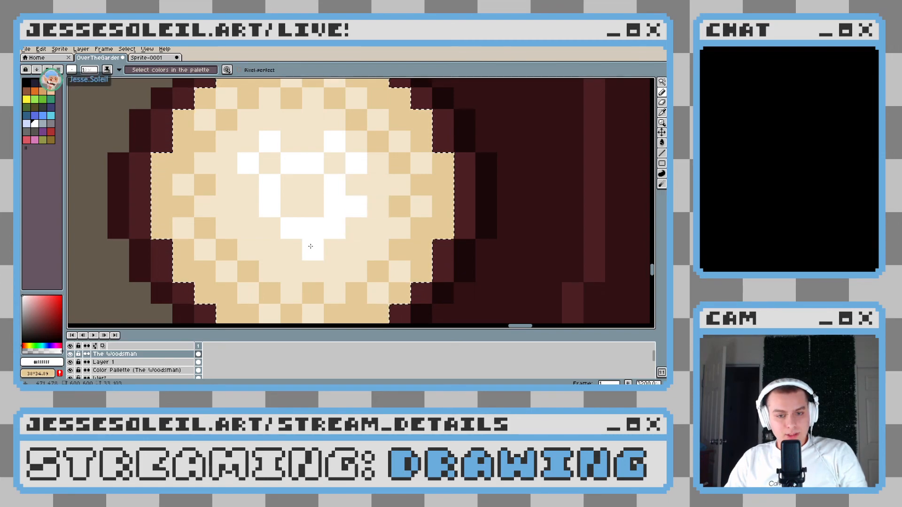
pyautogui.click(310, 246)
pyautogui.click(270, 248)
pyautogui.click(251, 221)
pyautogui.scroll(-7, 308, 190)
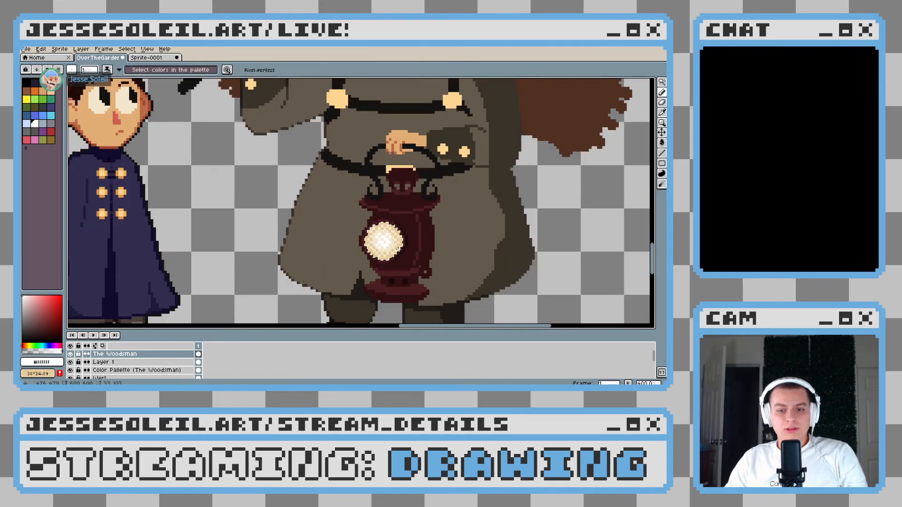
# Sample the lighter cream and retouch the pixels of the glass's white centre
pyautogui.scroll(6, 399, 248)
pyautogui.press('alt')
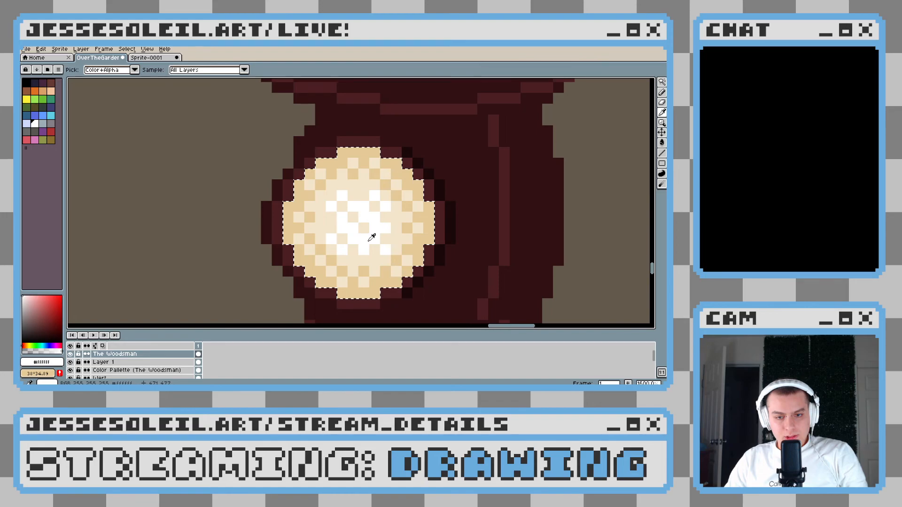
pyautogui.click(371, 237)
pyautogui.scroll(-7, 372, 238)
pyautogui.scroll(-1, 411, 255)
pyautogui.scroll(1, 411, 255)
# Try a cream light ray from the lantern's glass towards the upper left on The Woodsman layer, and undo it
pyautogui.moveTo(438, 260); pyautogui.dragTo(394, 272)
pyautogui.scroll(3, 394, 272)
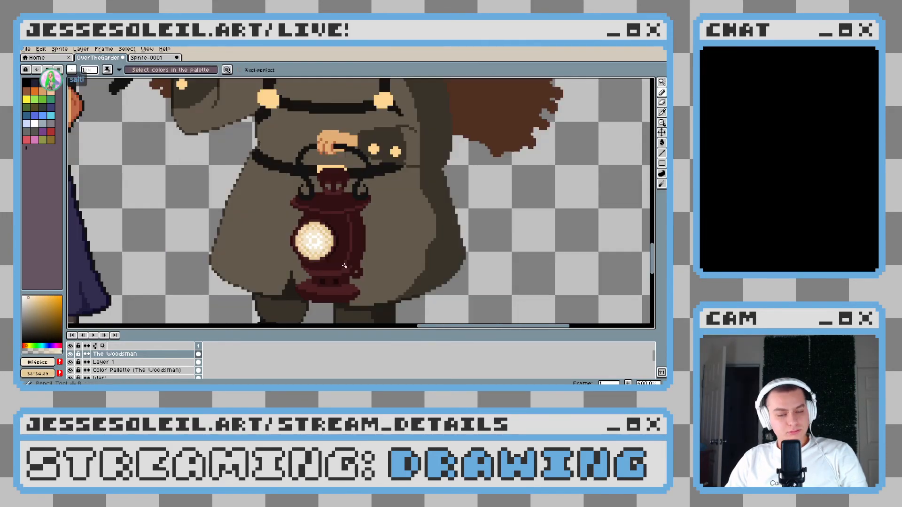
pyautogui.scroll(-3, 345, 266)
pyautogui.scroll(5, 388, 245)
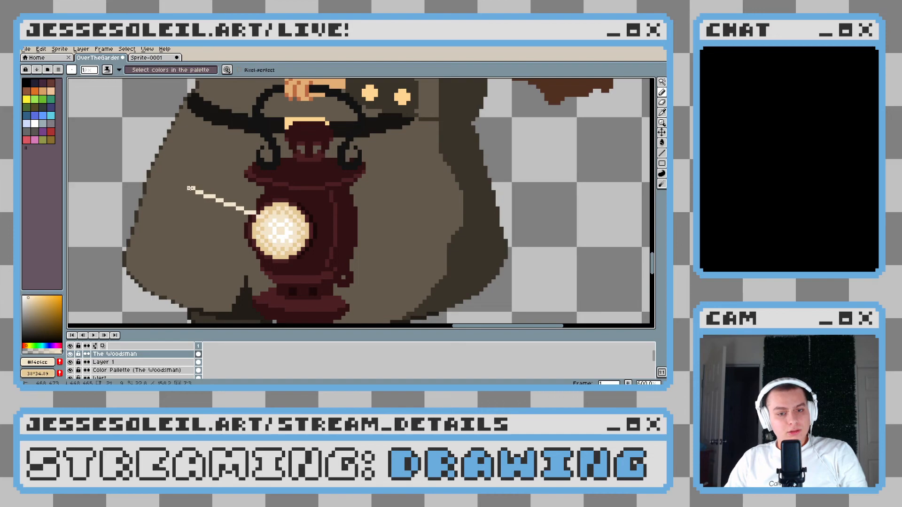
pyautogui.scroll(-3, 272, 219)
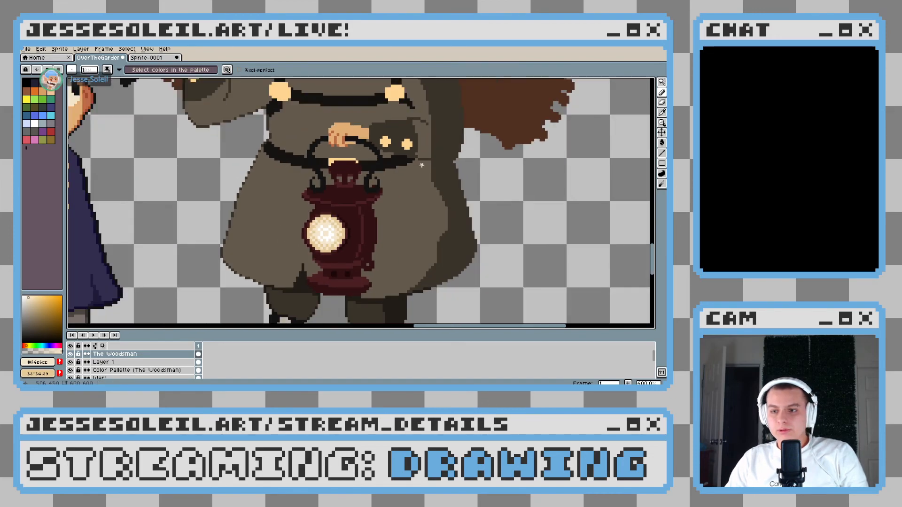
pyautogui.scroll(2, 320, 225)
pyautogui.hotkey('ctrl', 'z')
# Add a new layer above The Woodsman and set the drawing colour to a pale cream, HSV 38°, 22, 100
pyautogui.rightClick(157, 356)
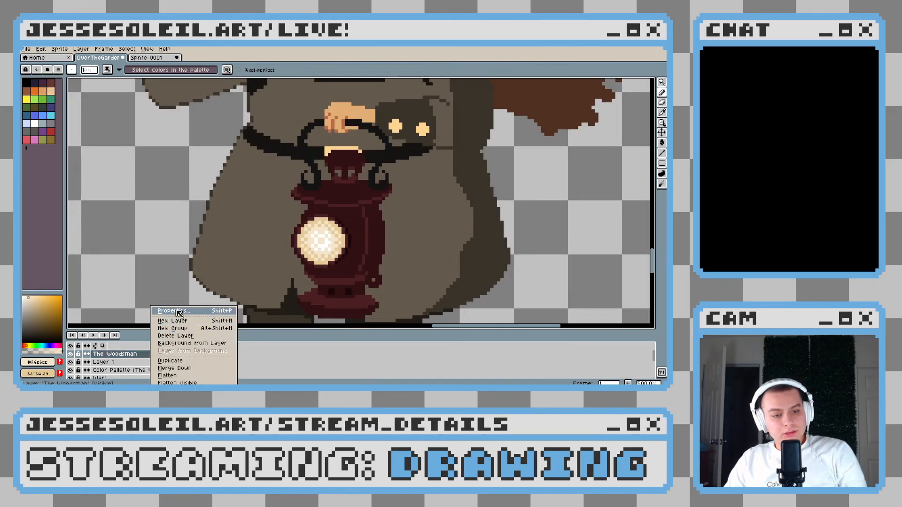
pyautogui.click(188, 316)
pyautogui.click(22, 297)
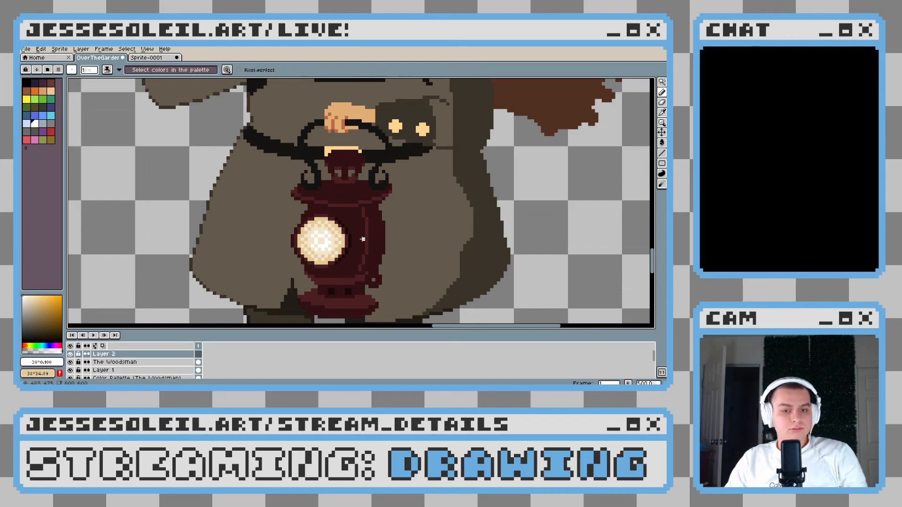
pyautogui.moveTo(33, 302); pyautogui.dragTo(31, 290)
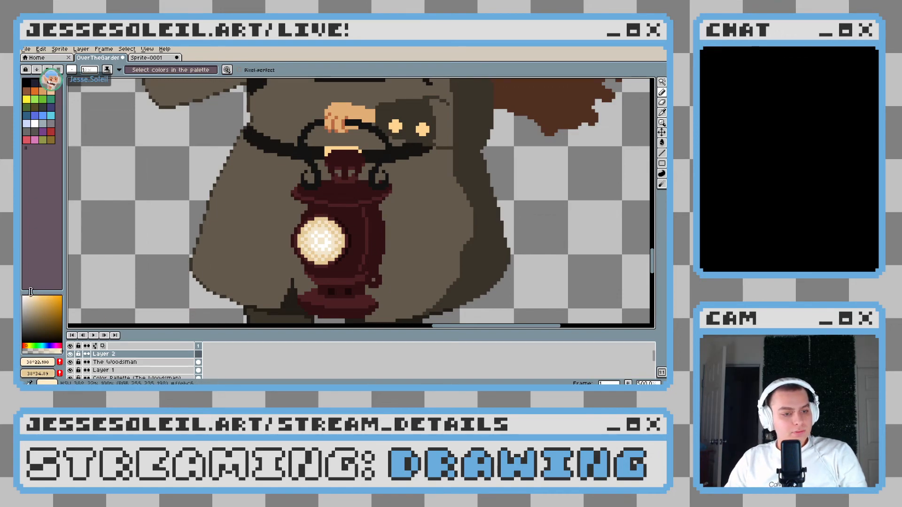
# Outline a tapered light beam in pale cream from the lantern's glass past the coat's outer edge, closing it across the glass
pyautogui.scroll(4, 328, 230)
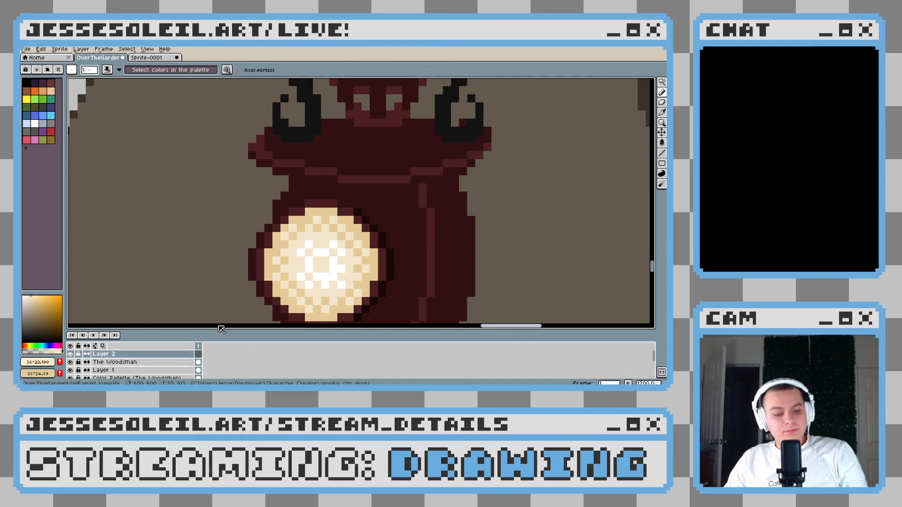
pyautogui.scroll(-4, 332, 212)
pyautogui.hotkey('ctrl', 'z')
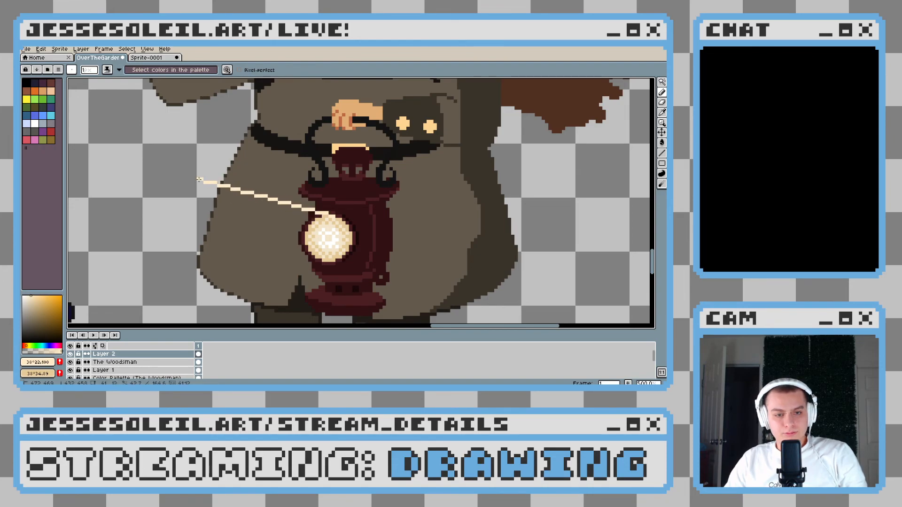
pyautogui.click(172, 176)
pyautogui.moveTo(172, 176); pyautogui.dragTo(156, 235)
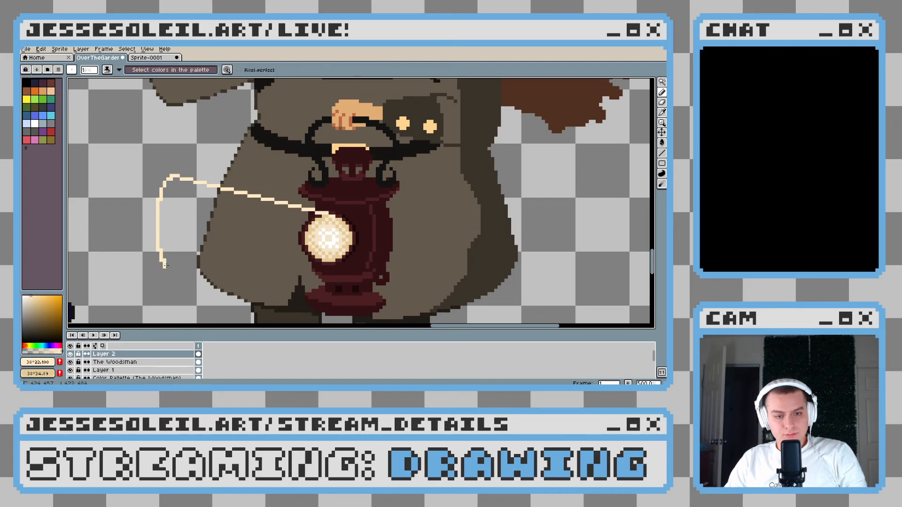
pyautogui.moveTo(165, 265); pyautogui.dragTo(182, 278)
pyautogui.press('b')
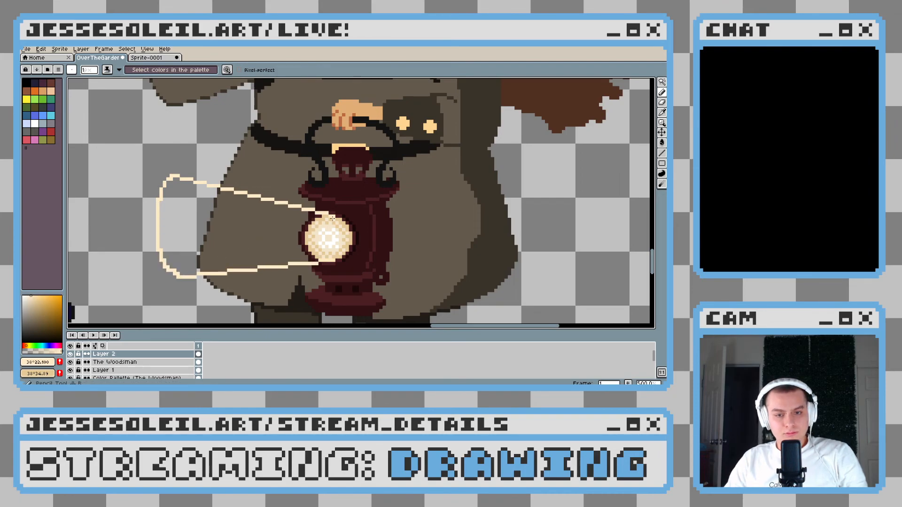
pyautogui.moveTo(333, 217); pyautogui.dragTo(333, 260)
# Fill the outlined beam with the pale cream and round off its end over the lantern's glass
pyautogui.press('g')
pyautogui.click(296, 234)
pyautogui.scroll(-4, 370, 263)
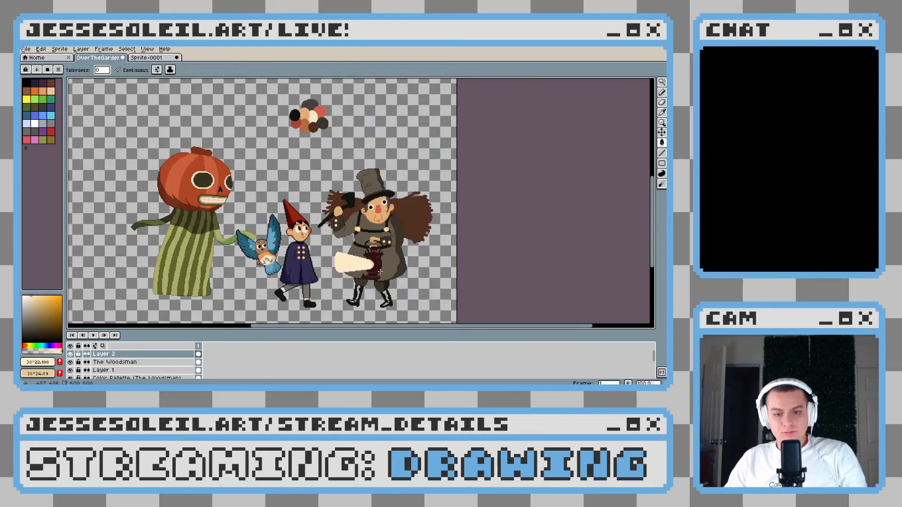
pyautogui.scroll(5, 372, 264)
pyautogui.scroll(1, 337, 221)
pyautogui.press('b')
pyautogui.scroll(2, 320, 213)
pyautogui.moveTo(319, 191)
pyautogui.mouseDown()
pyautogui.moveTo(337, 206)
pyautogui.moveTo(347, 215)
pyautogui.moveTo(346, 236)
pyautogui.moveTo(361, 235)
pyautogui.moveTo(349, 280)
pyautogui.moveTo(324, 309)
pyautogui.moveTo(313, 306)
pyautogui.moveTo(332, 235)
pyautogui.moveTo(340, 280)
pyautogui.mouseUp()
pyautogui.scroll(-10, 295, 258)
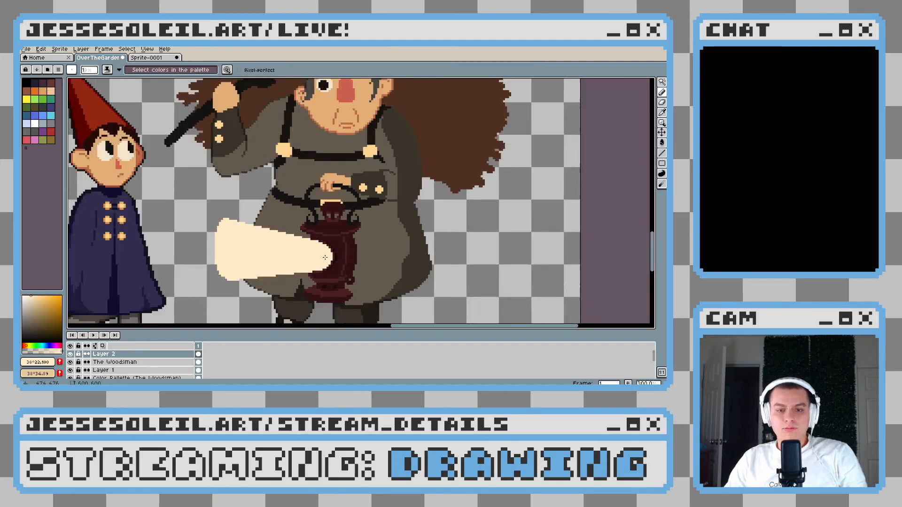
# Select the filled beam and set the foreground colour to black, with the pale cream as background colour
pyautogui.scroll(4, 326, 254)
pyautogui.scroll(1, 326, 254)
pyautogui.scroll(-4, 310, 240)
pyautogui.scroll(4, 288, 224)
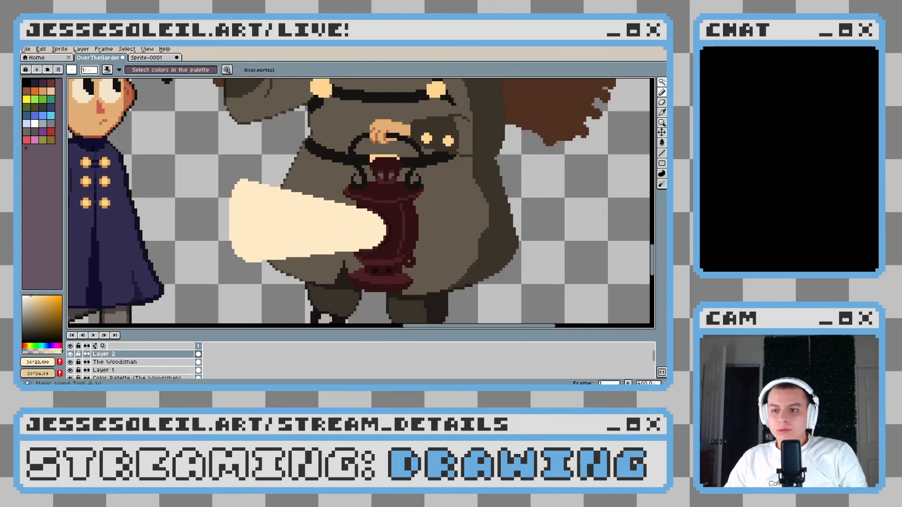
pyautogui.click(662, 82)
pyautogui.click(271, 205)
pyautogui.press('f')
pyautogui.press('b')
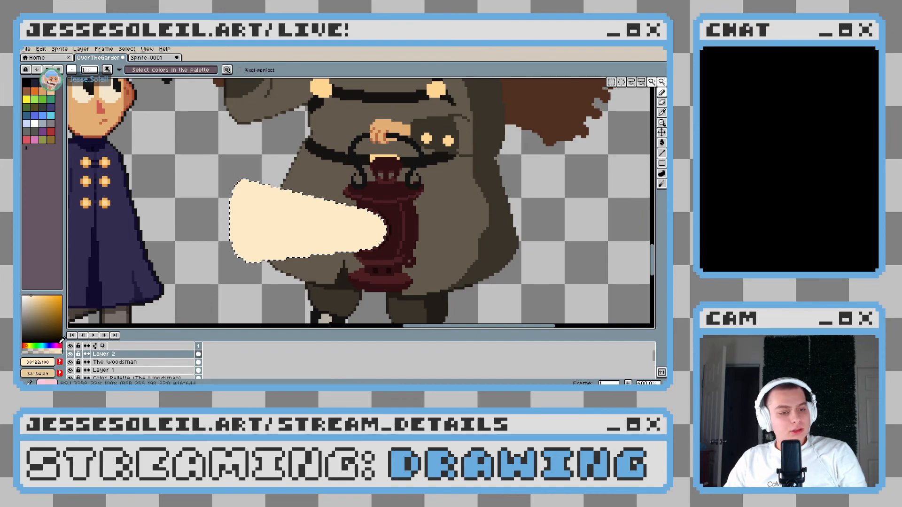
pyautogui.press('x')
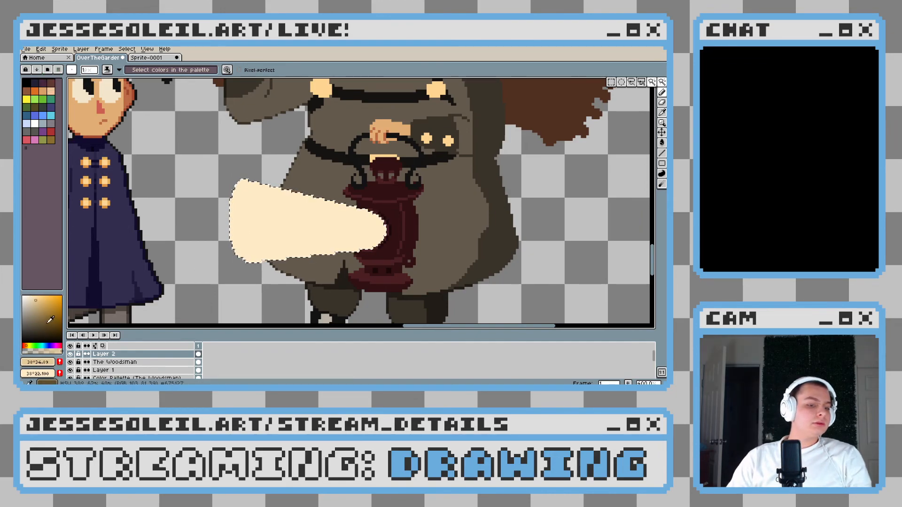
pyautogui.click(23, 342)
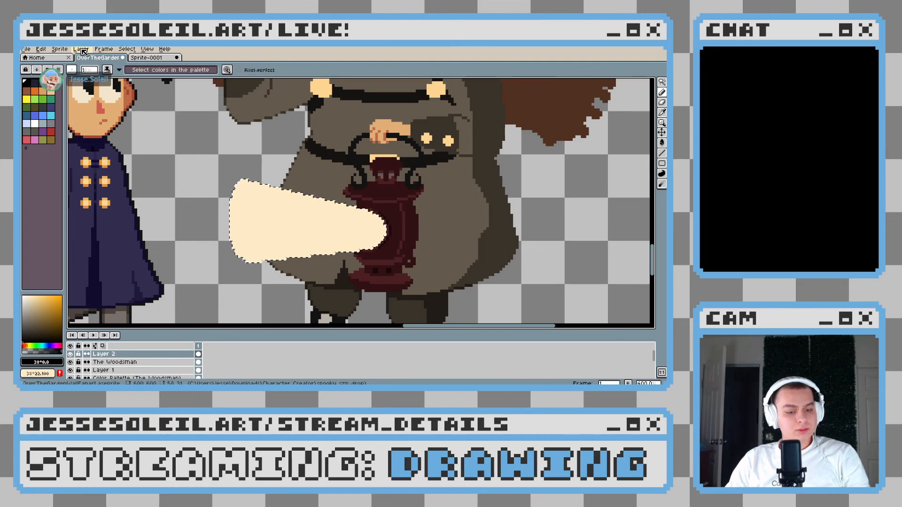
# Apply a Bayer Matrix 4x4 gradient to the selected beam, from black at the far end to cream at the lantern, and deselect
pyautogui.click(662, 143)
pyautogui.click(652, 143)
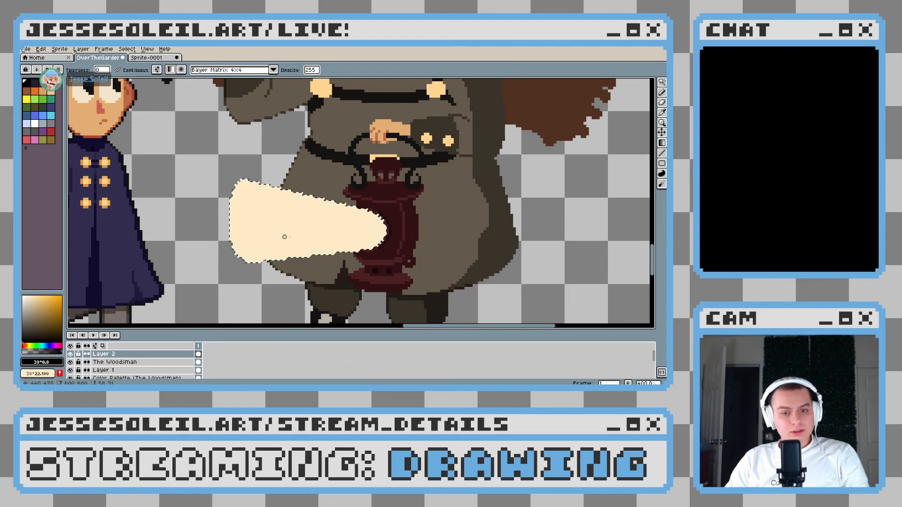
pyautogui.moveTo(195, 218); pyautogui.dragTo(412, 231)
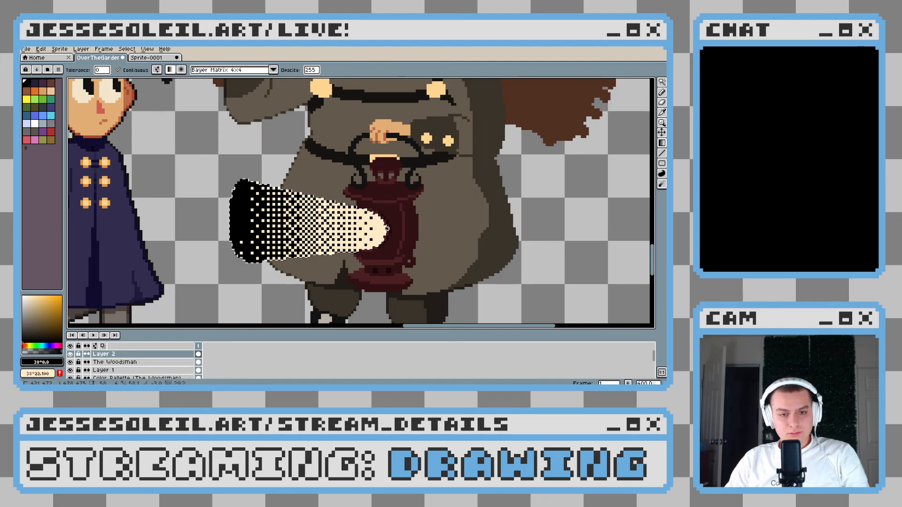
pyautogui.moveTo(387, 223); pyautogui.dragTo(387, 224)
pyautogui.hotkey('ctrl', 'd')
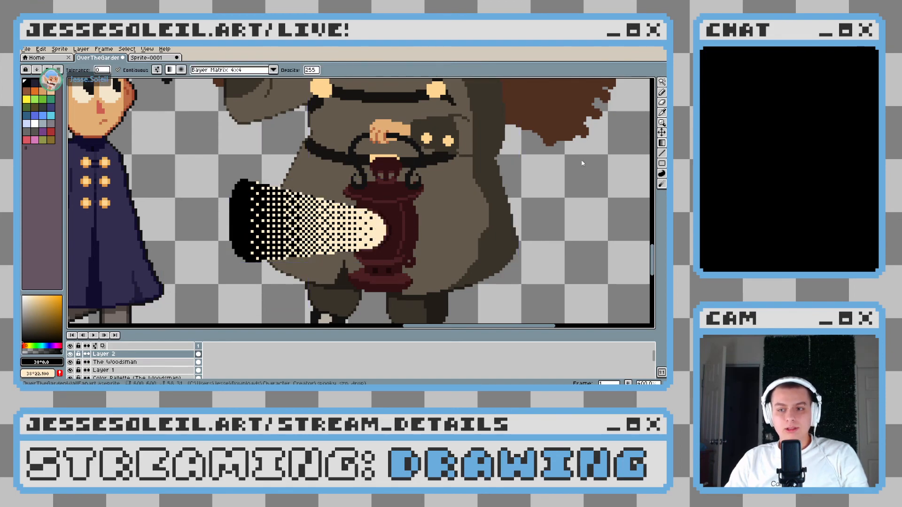
# Select all of the beam's black pixels and delete them, leaving only the dithered cream pixels
pyautogui.click(662, 83)
pyautogui.click(245, 219)
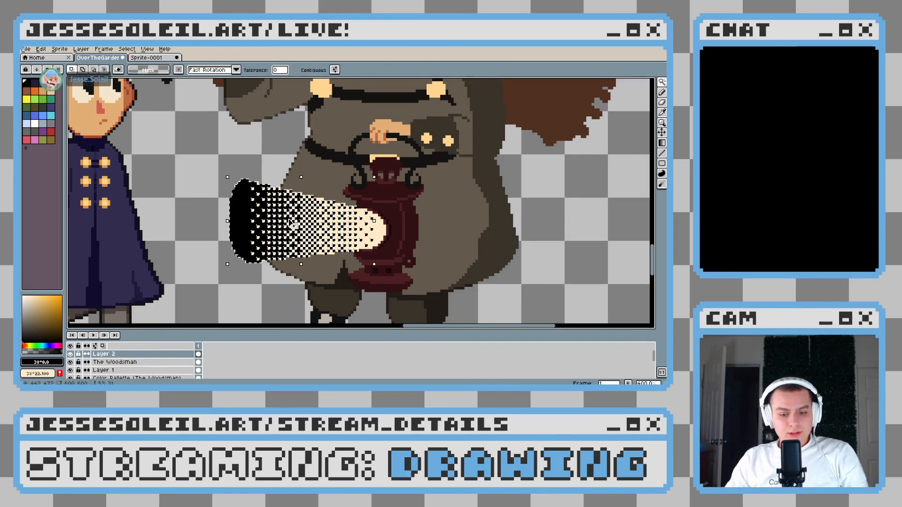
pyautogui.press('Delete')
pyautogui.press('b')
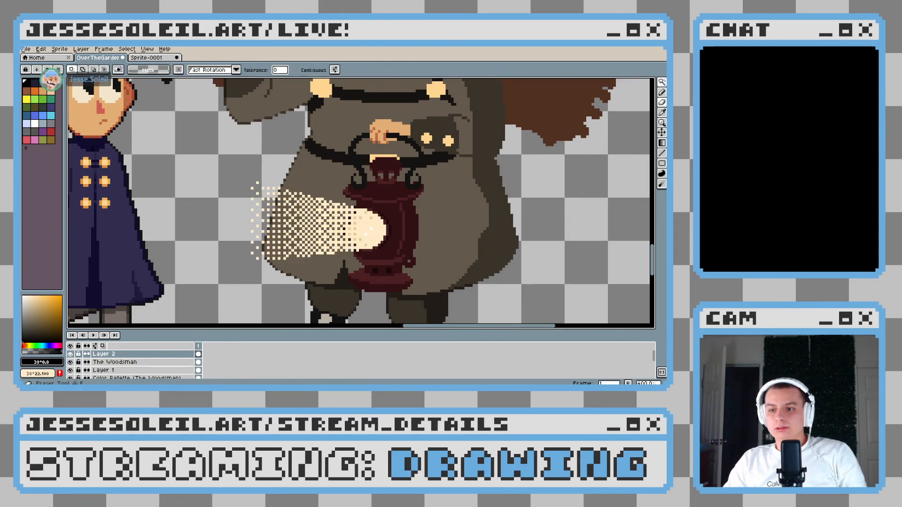
pyautogui.click(662, 132)
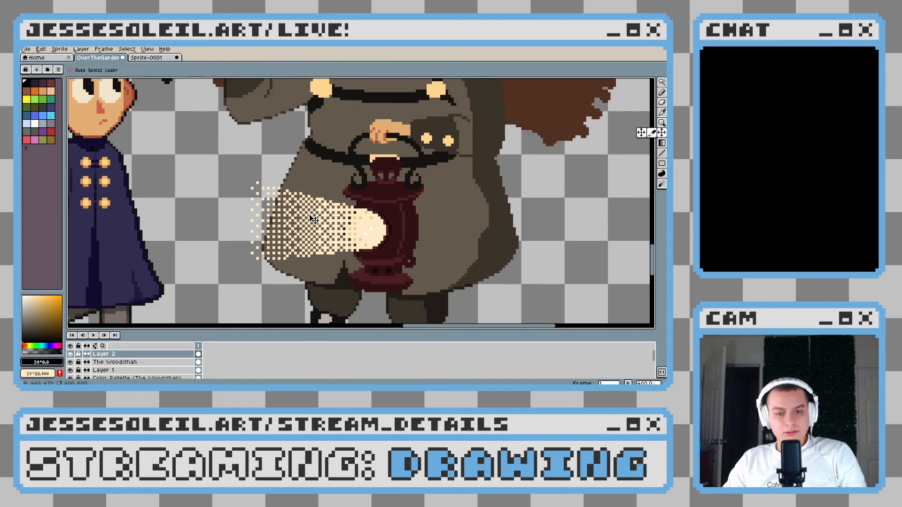
# Lower the opacity of Layer 2, which holds the dithered beam, to 66
pyautogui.doubleClick(103, 354)
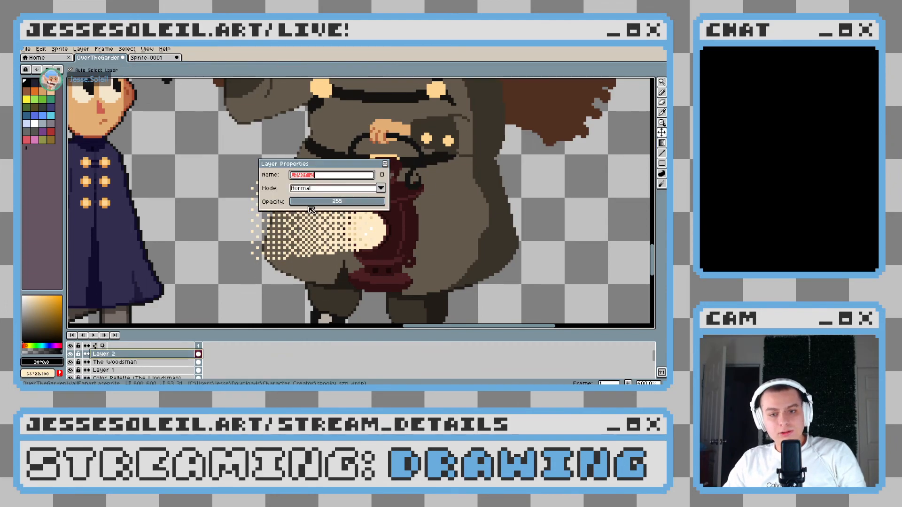
pyautogui.moveTo(338, 203); pyautogui.dragTo(319, 203)
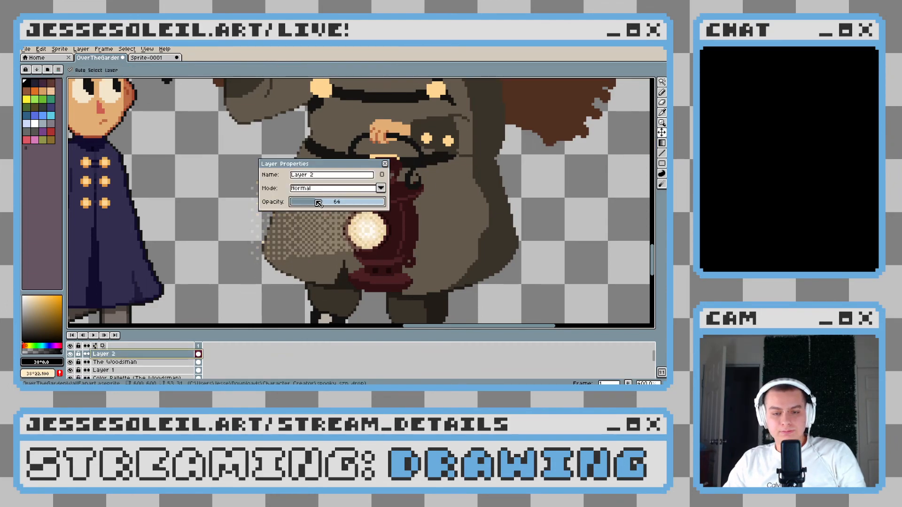
pyautogui.click(385, 164)
pyautogui.scroll(-4, 465, 252)
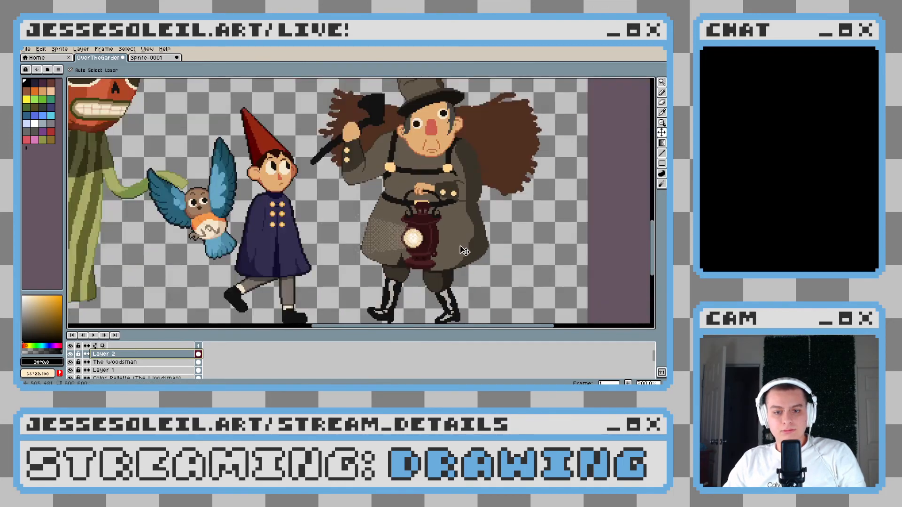
pyautogui.scroll(4, 464, 251)
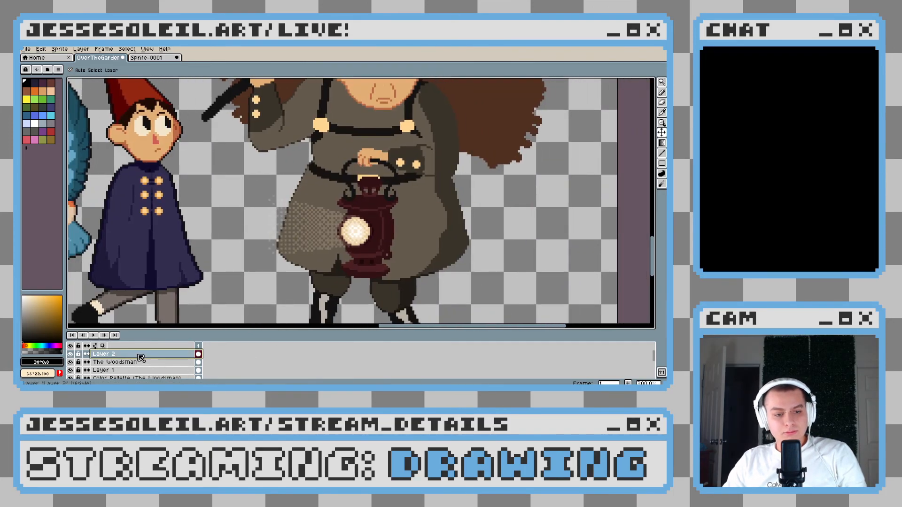
pyautogui.doubleClick(140, 355)
pyautogui.moveTo(317, 203); pyautogui.dragTo(319, 203)
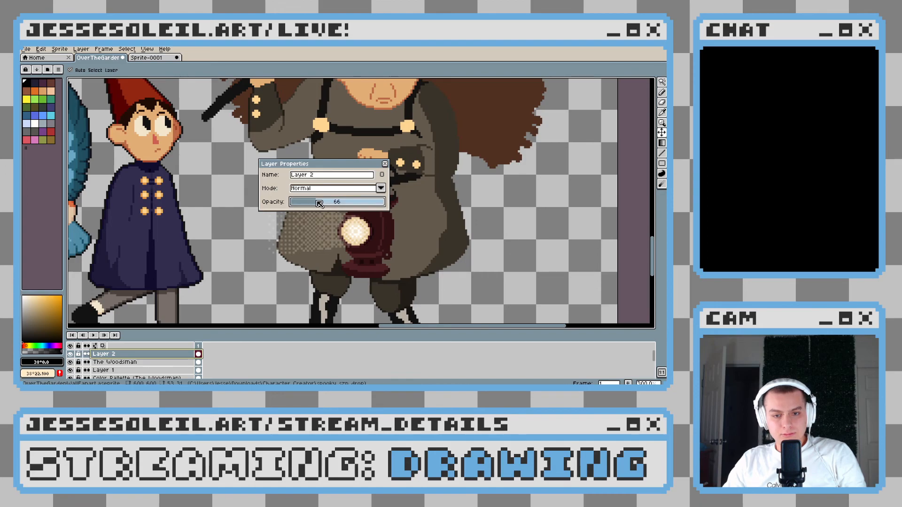
pyautogui.click(385, 164)
# Select the beam's dithered cream pixels on Layer 2 and add a new layer above it
pyautogui.scroll(1, 356, 222)
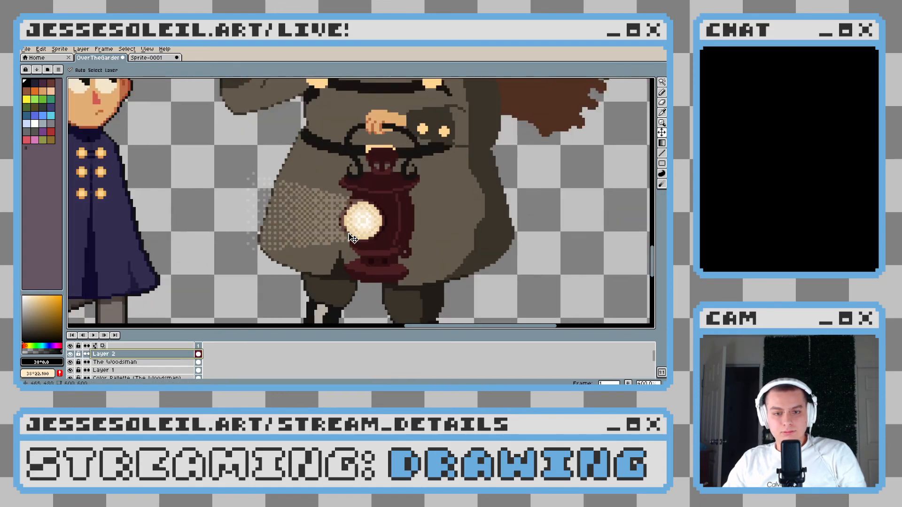
pyautogui.press('w')
pyautogui.click(356, 221)
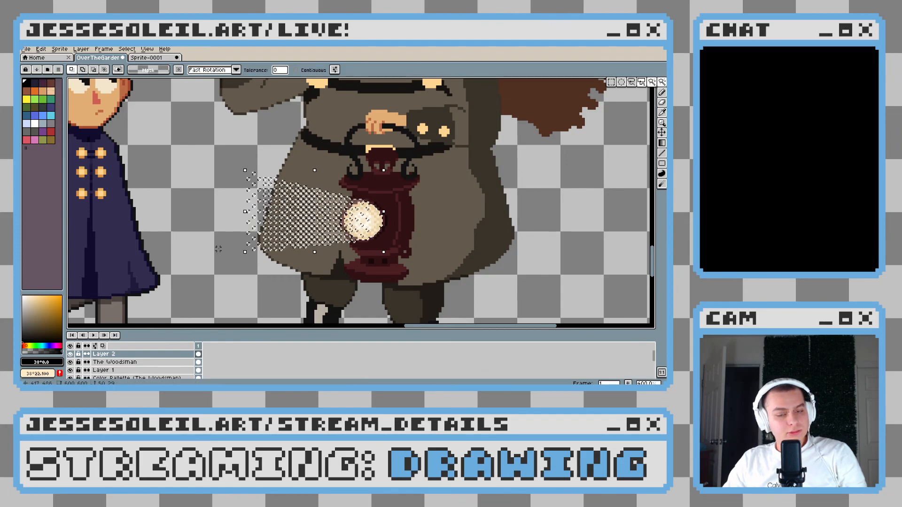
pyautogui.rightClick(134, 355)
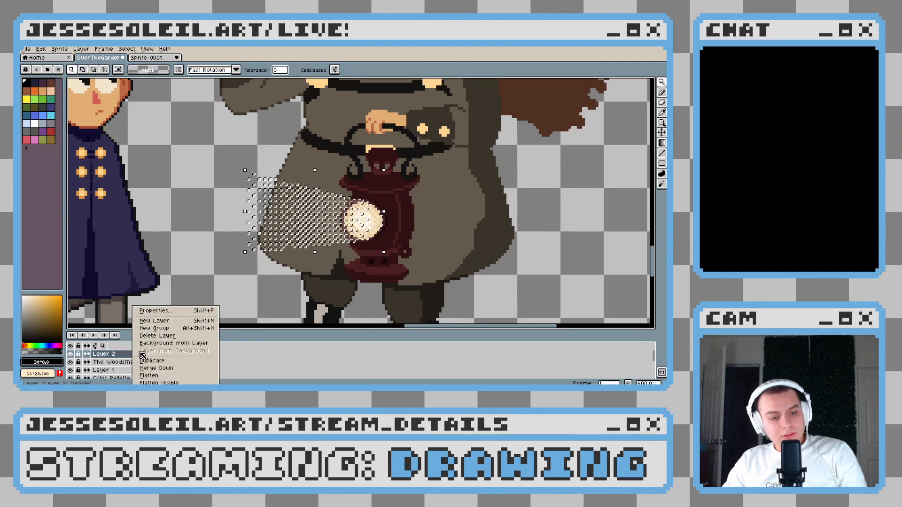
pyautogui.click(184, 323)
pyautogui.scroll(3, 381, 225)
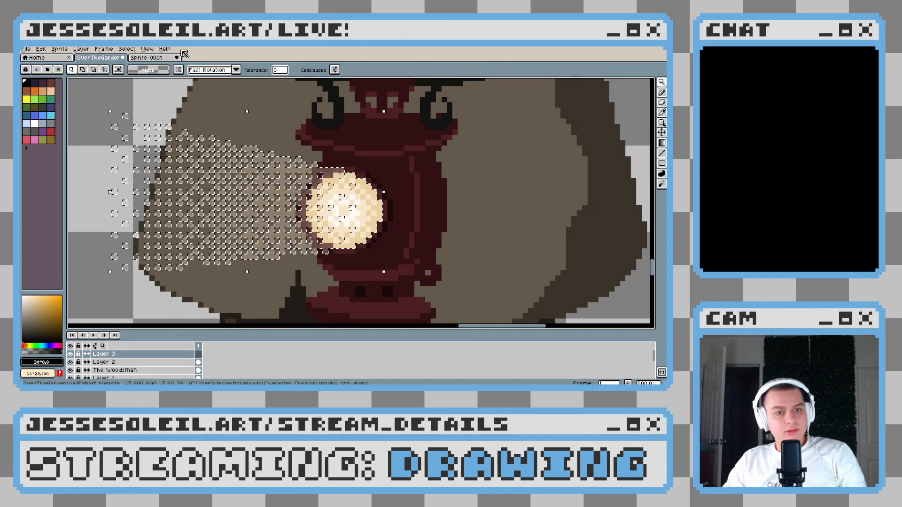
# Try brushing black over the lantern end of the beam within the selection, and undo it
pyautogui.click(662, 92)
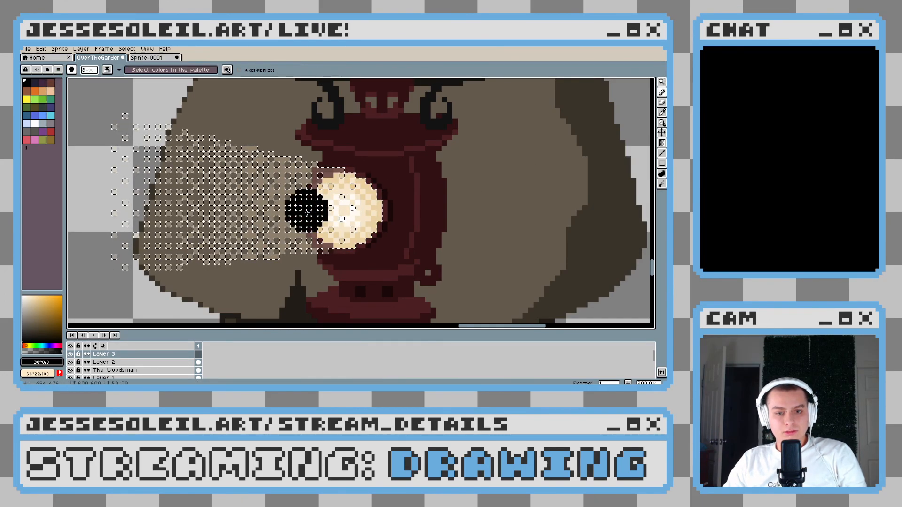
pyautogui.moveTo(315, 198); pyautogui.dragTo(373, 259)
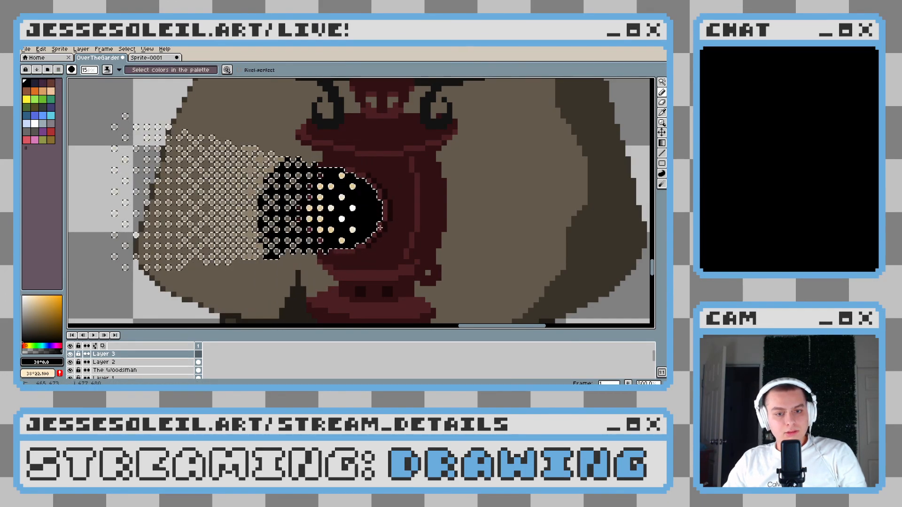
pyautogui.hotkey('ctrl', 'z')
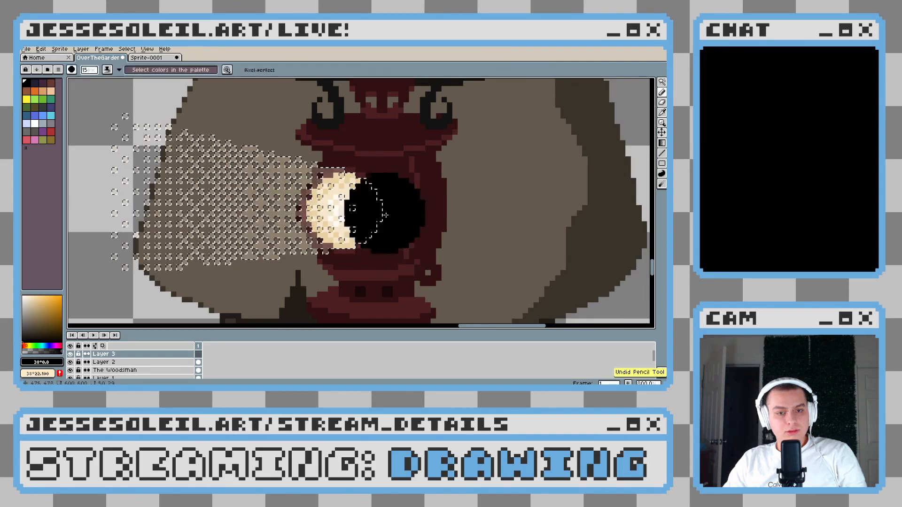
# Swap the colours so the pale cream is foreground and try a Bayer Matrix 4x4 gradient across the selected beam on Layer 3
pyautogui.click(81, 49)
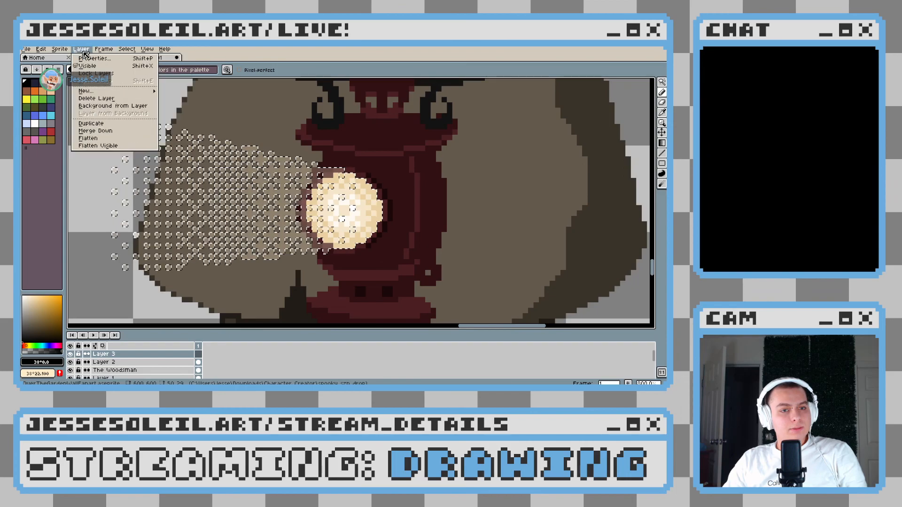
pyautogui.click(653, 143)
pyautogui.click(653, 143)
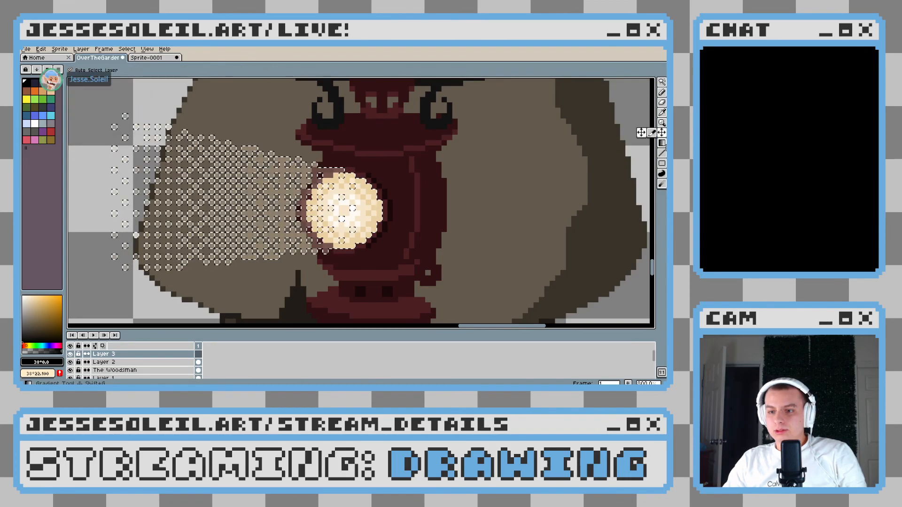
pyautogui.press('x')
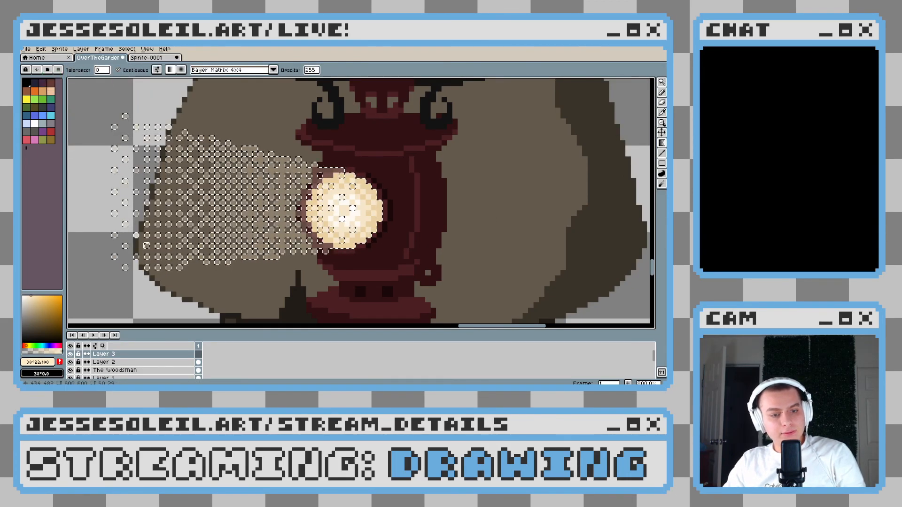
pyautogui.moveTo(157, 283); pyautogui.dragTo(282, 207)
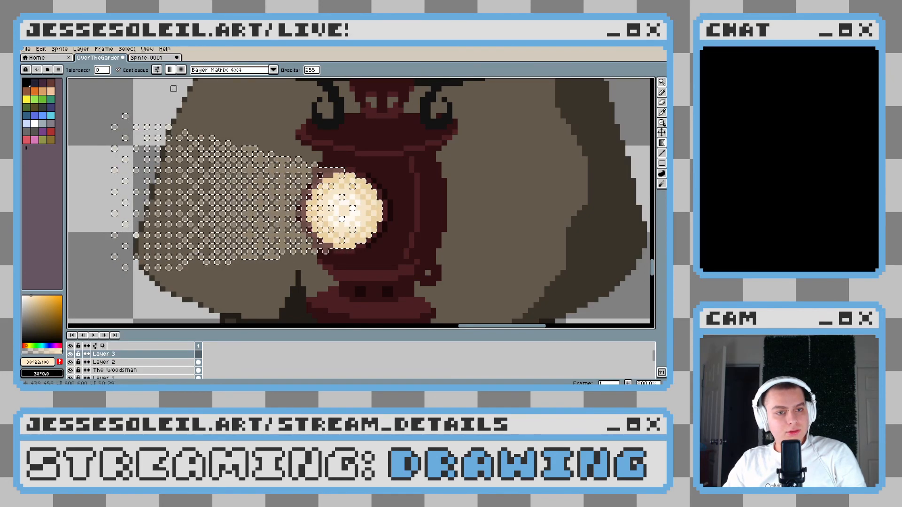
# Try further dithered cream-to-black gradients across the selected beam pixels with Contiguous turned off, and undo them
pyautogui.moveTo(281, 207); pyautogui.dragTo(417, 213)
pyautogui.moveTo(612, 213); pyautogui.dragTo(611, 213)
pyautogui.hotkey('ctrl', 'z')
pyautogui.moveTo(260, 203); pyautogui.dragTo(401, 203)
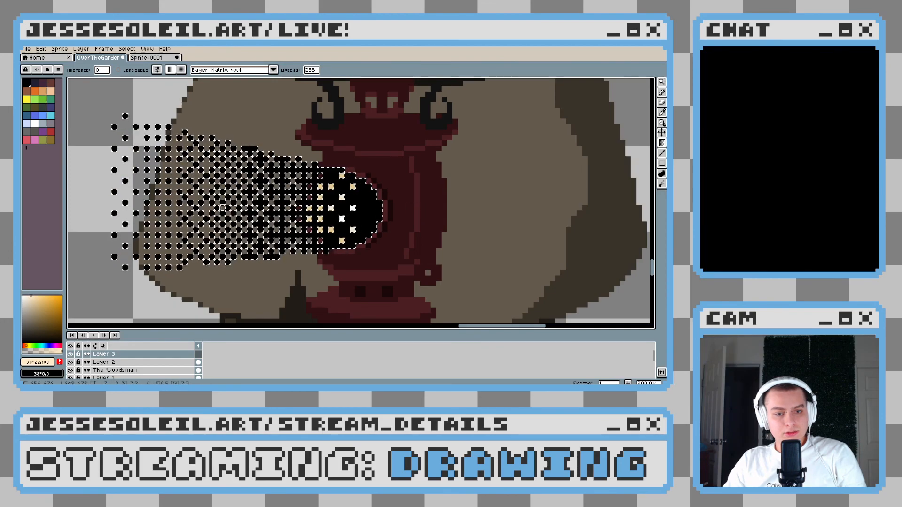
pyautogui.hotkey('ctrl', 'z')
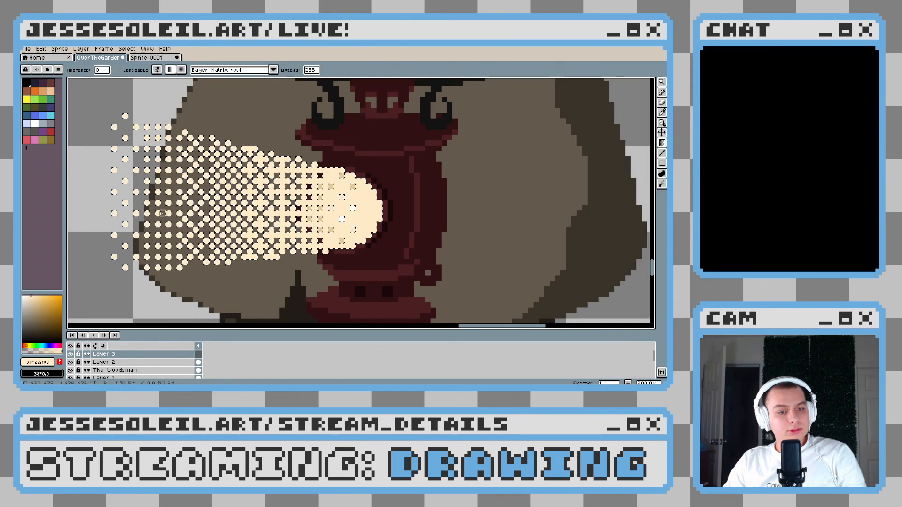
pyautogui.scroll(-3, 125, 286)
pyautogui.hotkey('ctrl', 'y')
pyautogui.moveTo(125, 285)
pyautogui.mouseDown()
pyautogui.moveTo(136, 269)
pyautogui.moveTo(136, 280)
pyautogui.mouseUp()
pyautogui.hotkey('ctrl', 'z')
pyautogui.press('z')
pyautogui.moveTo(345, 186); pyautogui.dragTo(326, 204)
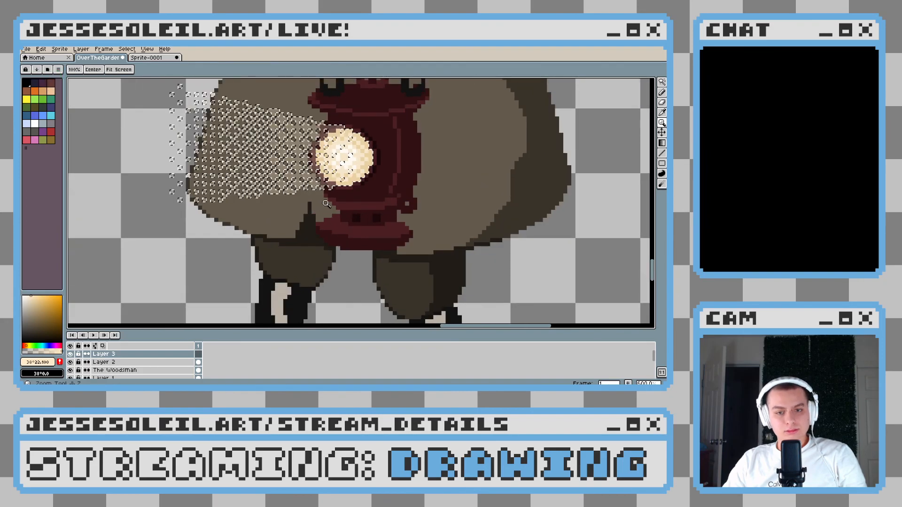
# Try another Bayer Matrix 4x4 cream-to-black gradient across the selected beam on Layer 3, and undo it
pyautogui.scroll(-3, 326, 204)
pyautogui.scroll(3, 356, 196)
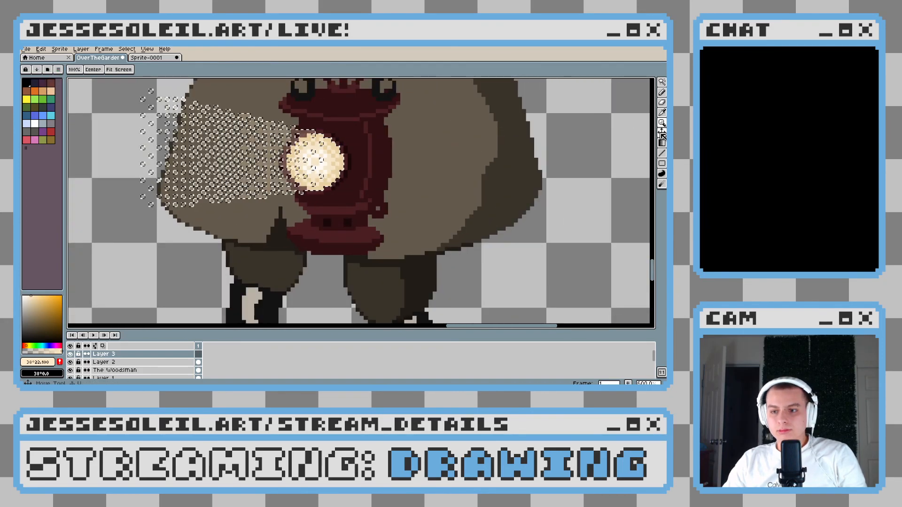
pyautogui.scroll(-3, 333, 187)
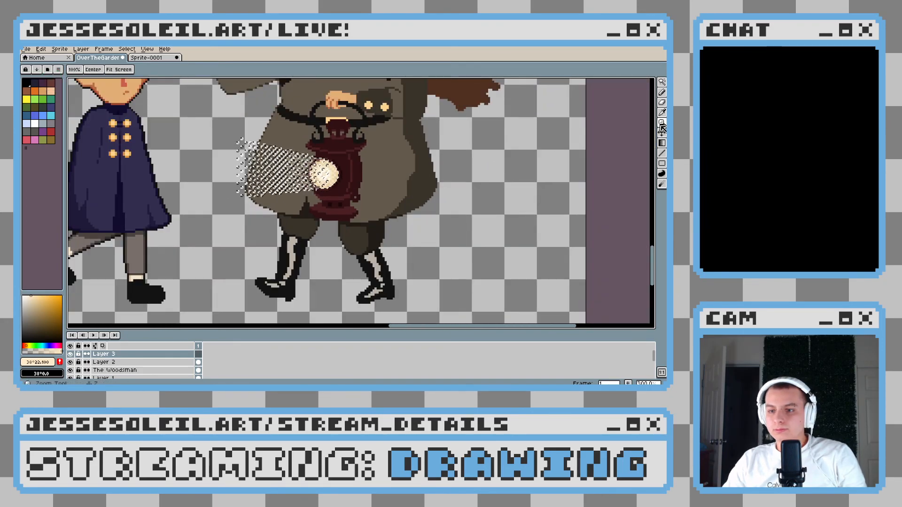
pyautogui.click(662, 143)
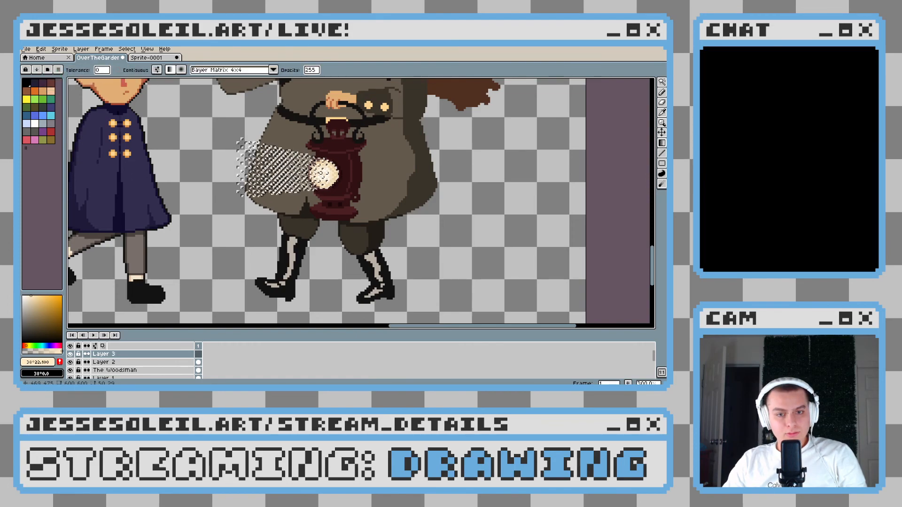
pyautogui.hscroll(-2, 147, 163)
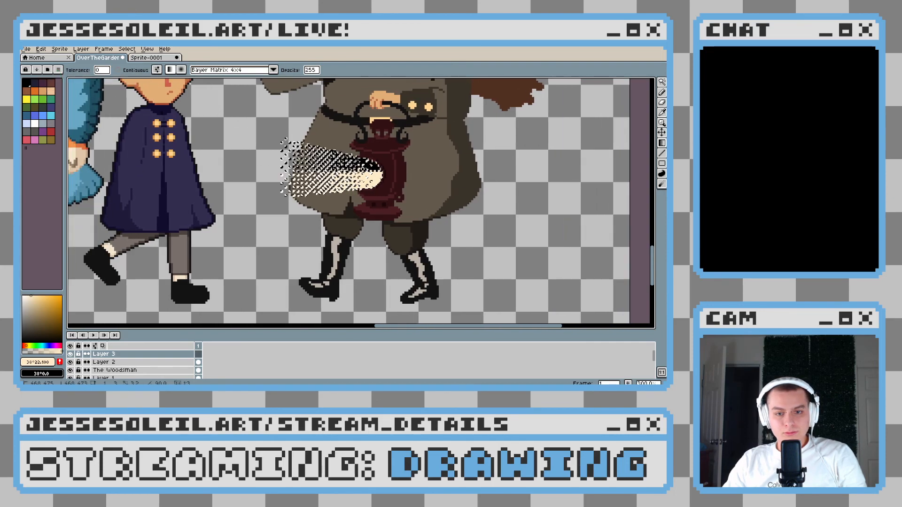
pyautogui.moveTo(364, 167); pyautogui.dragTo(363, 169)
pyautogui.hotkey('ctrl', 'd')
pyautogui.scroll(3, 365, 175)
pyautogui.hotkey('ctrl', 'z')
pyautogui.hotkey('ctrl', 'z')
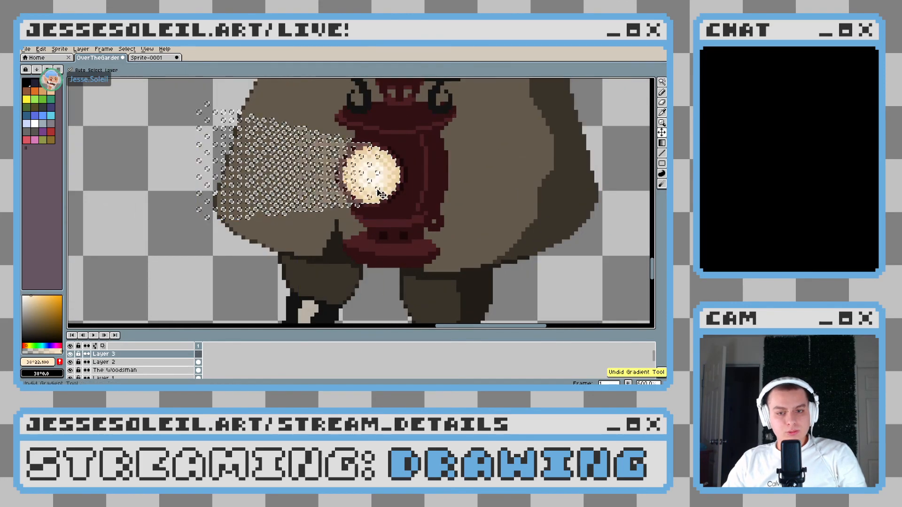
# Paint pale cream over the selected beam pixels on Layer 3 from the lantern's light outwards, and clear the selection
pyautogui.press('b')
pyautogui.moveTo(359, 165)
pyautogui.mouseDown()
pyautogui.moveTo(302, 161)
pyautogui.moveTo(362, 151)
pyautogui.moveTo(364, 140)
pyautogui.moveTo(339, 138)
pyautogui.moveTo(297, 168)
pyautogui.moveTo(276, 160)
pyautogui.moveTo(251, 186)
pyautogui.mouseUp()
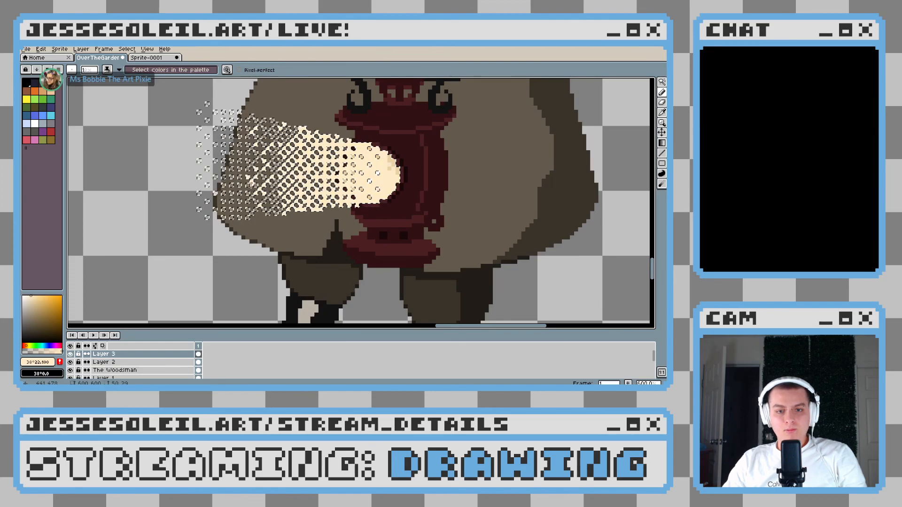
pyautogui.press('e')
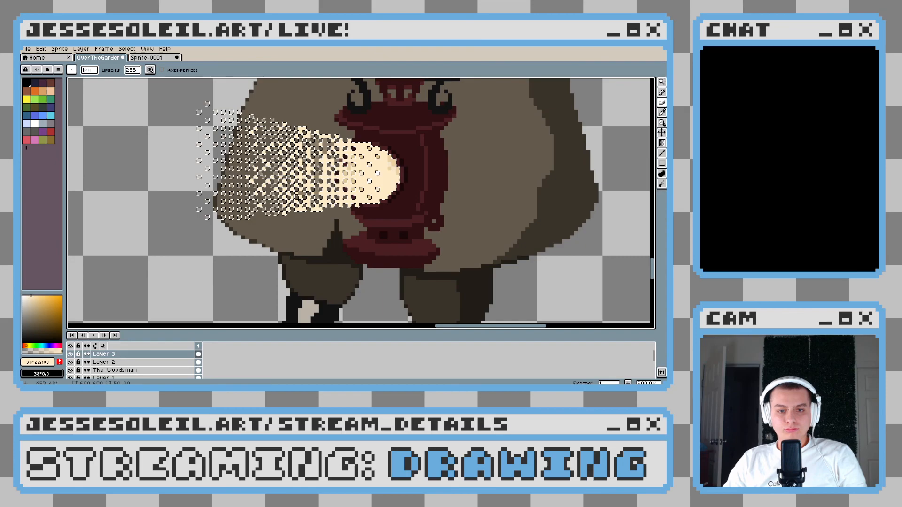
pyautogui.scroll(-4, 380, 192)
pyautogui.scroll(3, 366, 202)
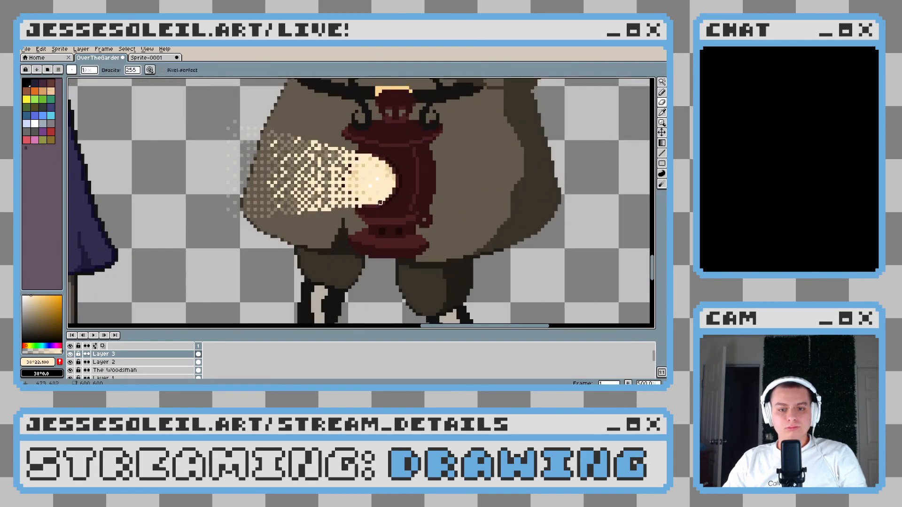
# Lower Layer 3's opacity to about 173 in its layer properties, keeping the mode Normal, and check the beam against the whole scene
pyautogui.hotkey('shift', 'p')
pyautogui.moveTo(363, 204); pyautogui.dragTo(357, 204)
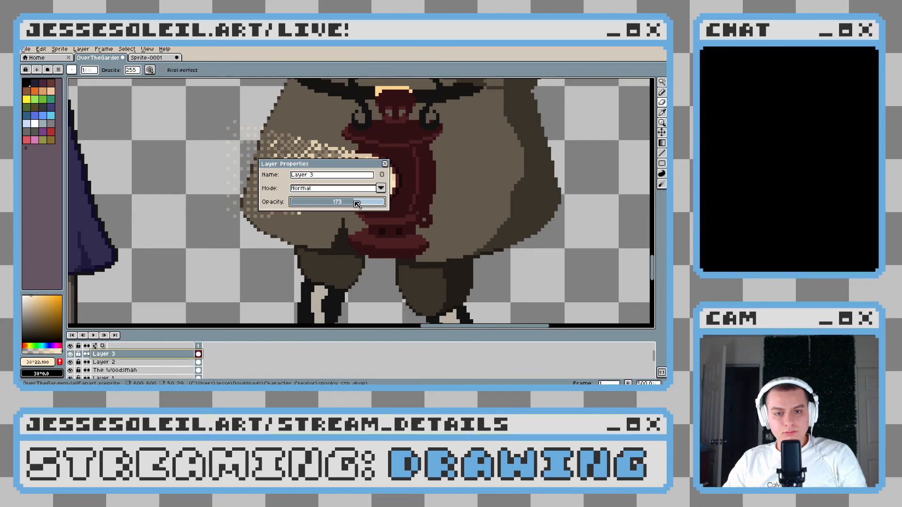
pyautogui.press('Return')
pyautogui.scroll(-4, 357, 204)
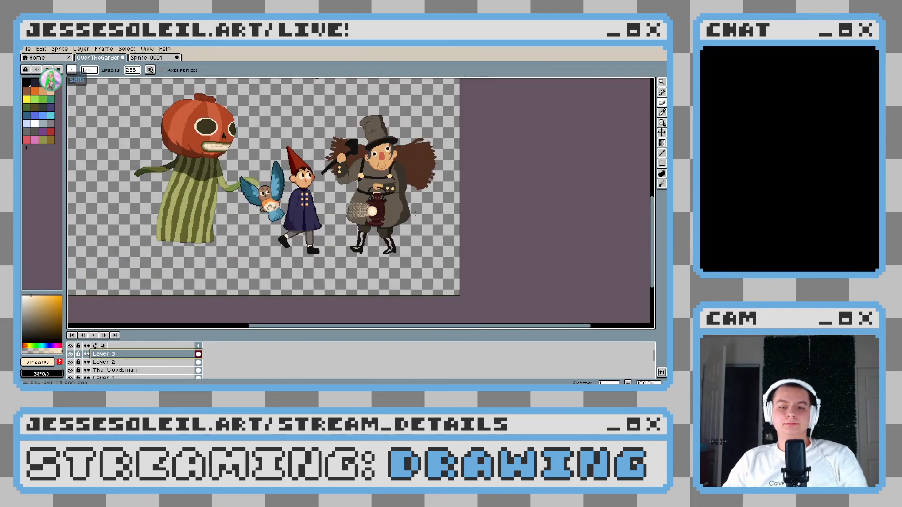
pyautogui.scroll(2, 416, 214)
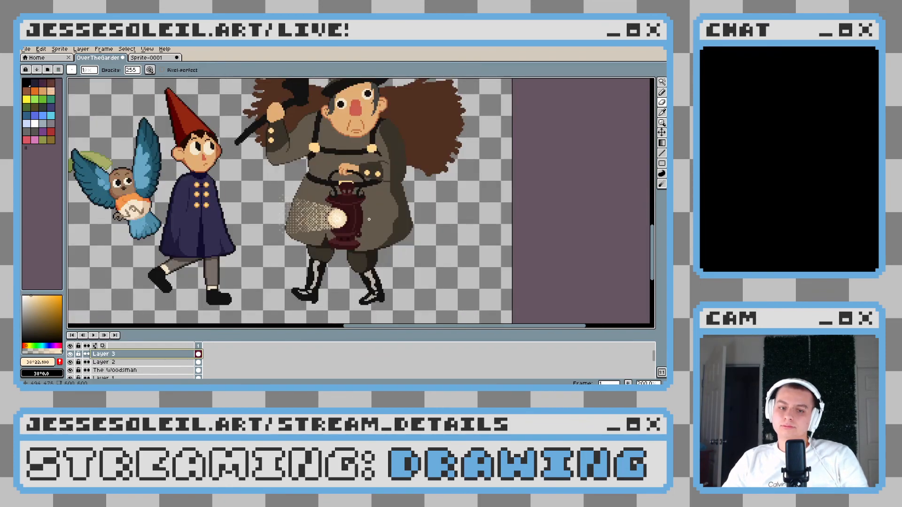
pyautogui.scroll(3, 320, 210)
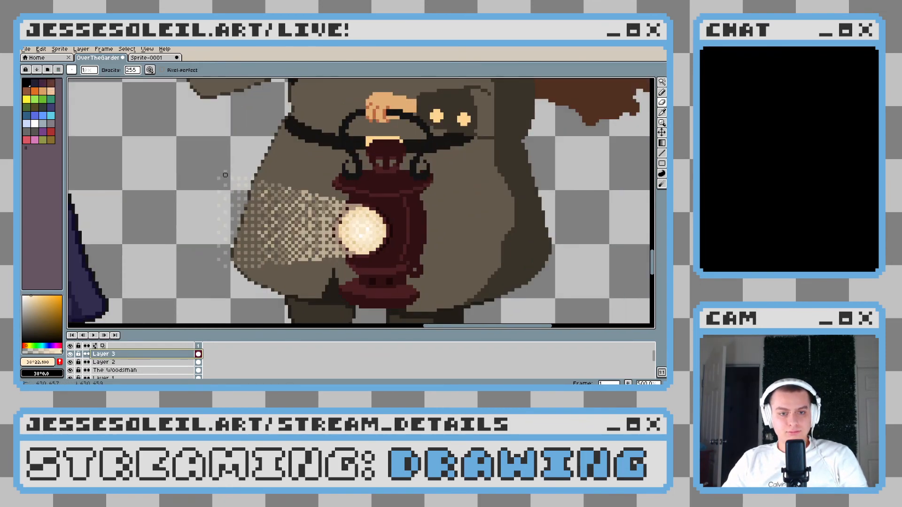
# Merge Layer 2 and Layer 3 down into The Woodsman layer, undoing a first merge of Layer 3 into Layer 2
pyautogui.rightClick(136, 356)
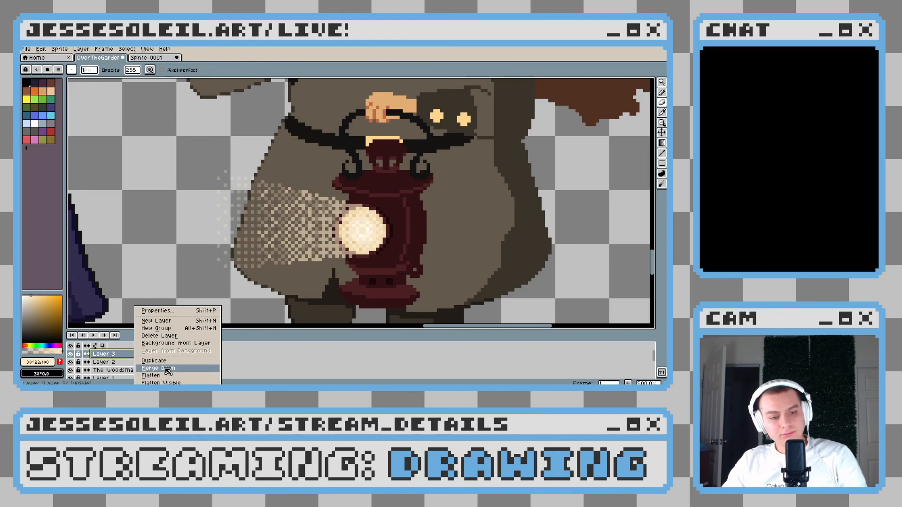
pyautogui.click(160, 368)
pyautogui.hotkey('ctrl', 'z')
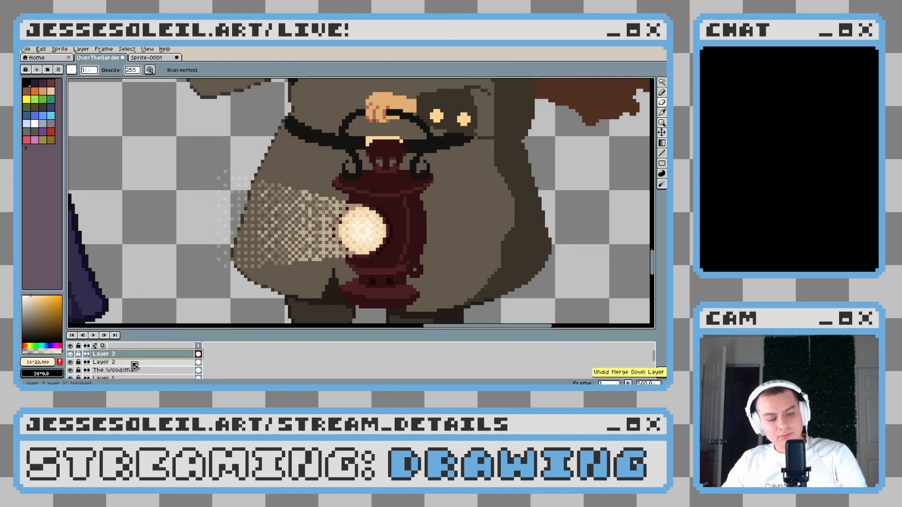
pyautogui.click(140, 362)
pyautogui.rightClick(135, 365)
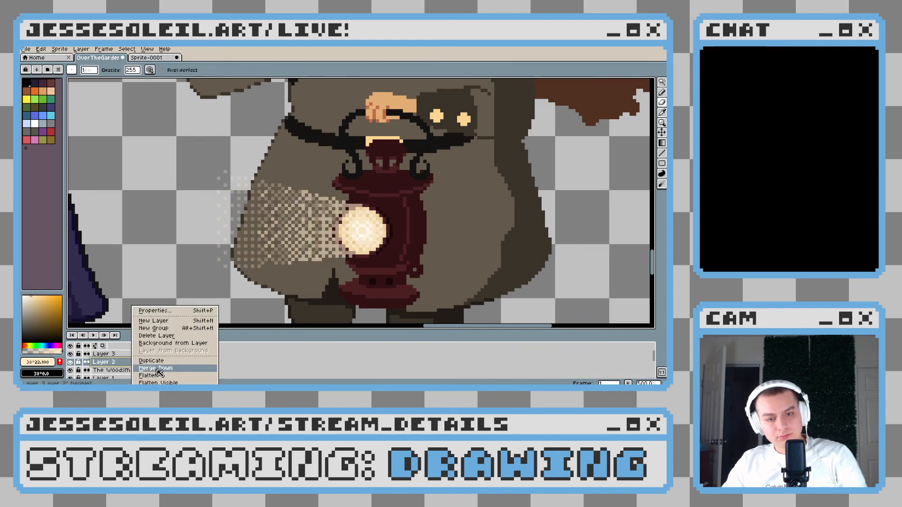
pyautogui.click(151, 368)
pyautogui.rightClick(138, 358)
pyautogui.click(151, 367)
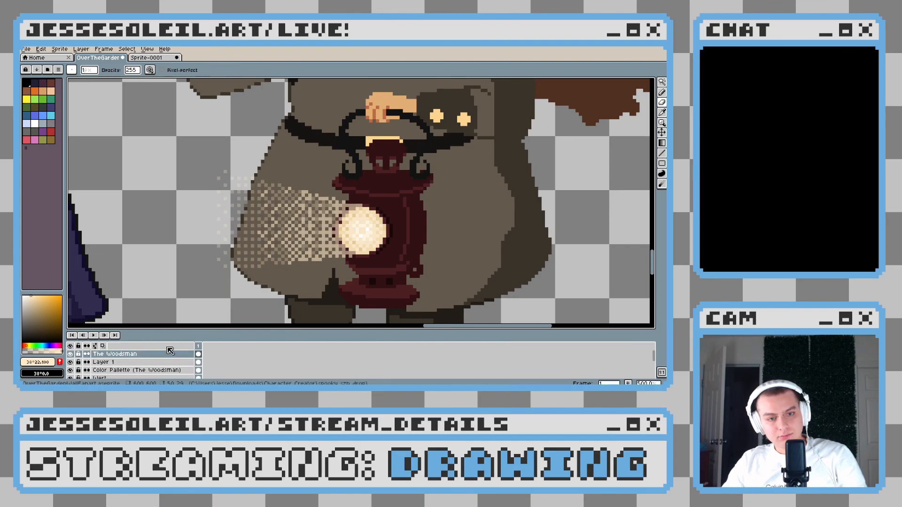
pyautogui.scroll(-5, 208, 188)
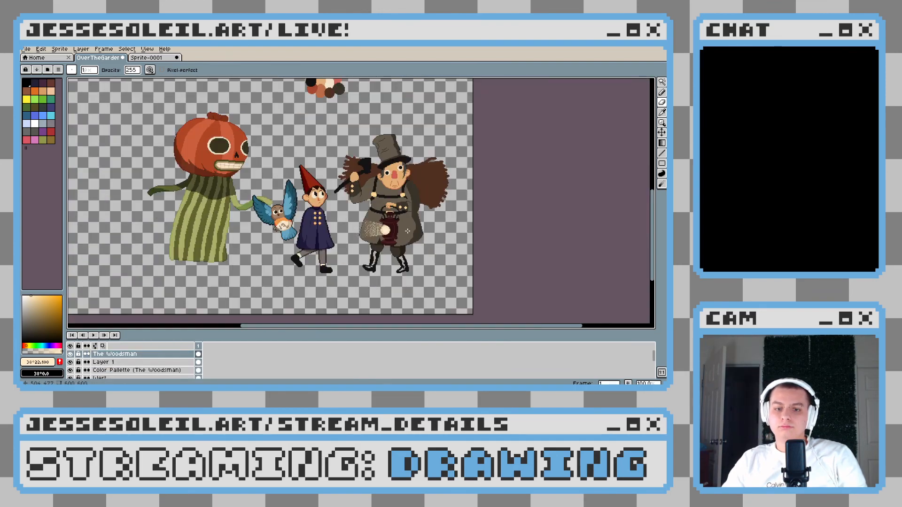
pyautogui.scroll(4, 304, 204)
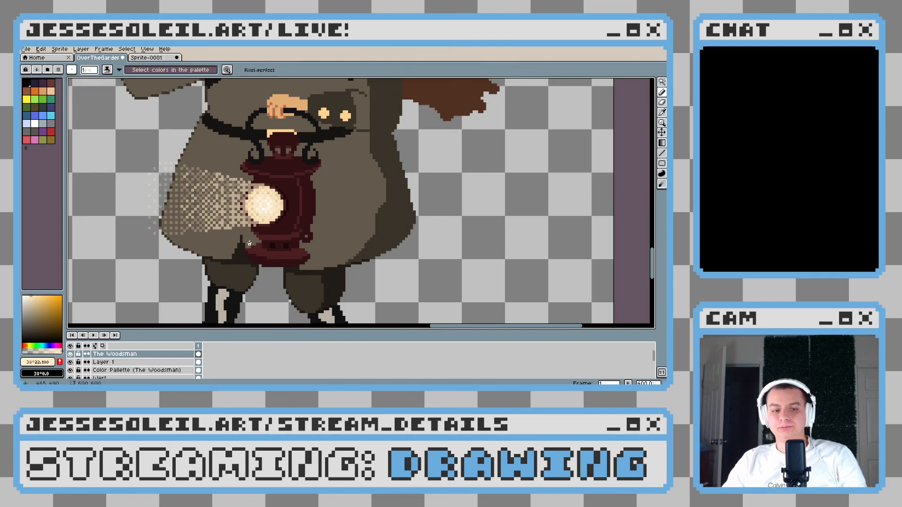
# Sample the strap's near-black and stamp two round coat buttons down the Woodsman's chest, one above and one below the horizontal strap
pyautogui.scroll(1, 251, 242)
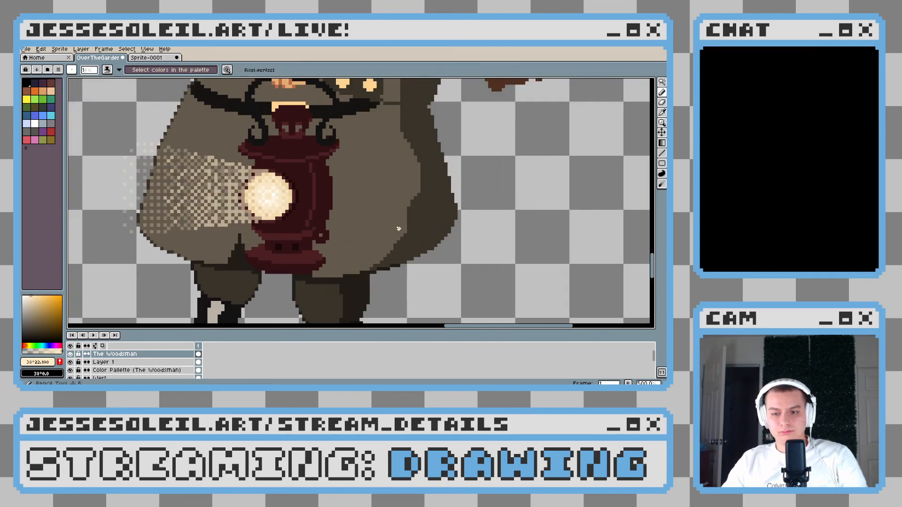
pyautogui.moveTo(317, 175); pyautogui.dragTo(319, 200)
pyautogui.keyDown('alt'); pyautogui.click(214, 125); pyautogui.keyUp('alt')
pyautogui.scroll(-5, 221, 250)
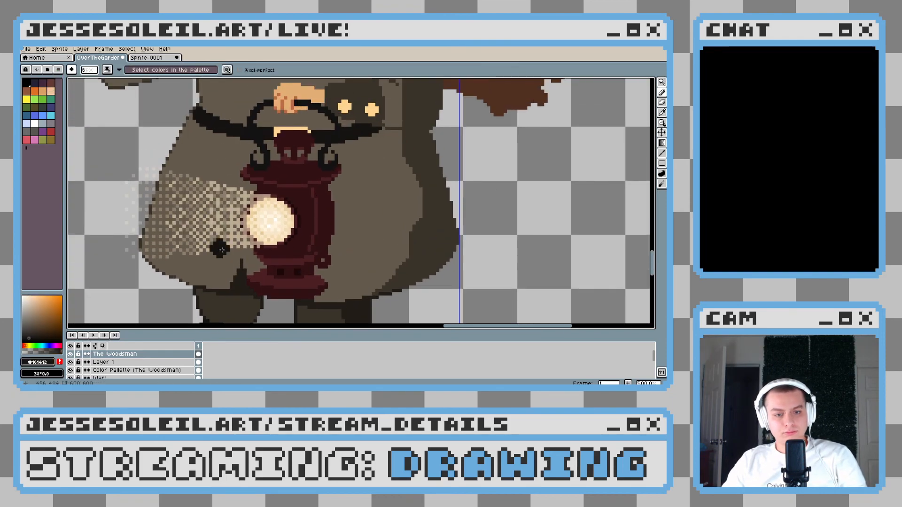
pyautogui.scroll(1, 222, 250)
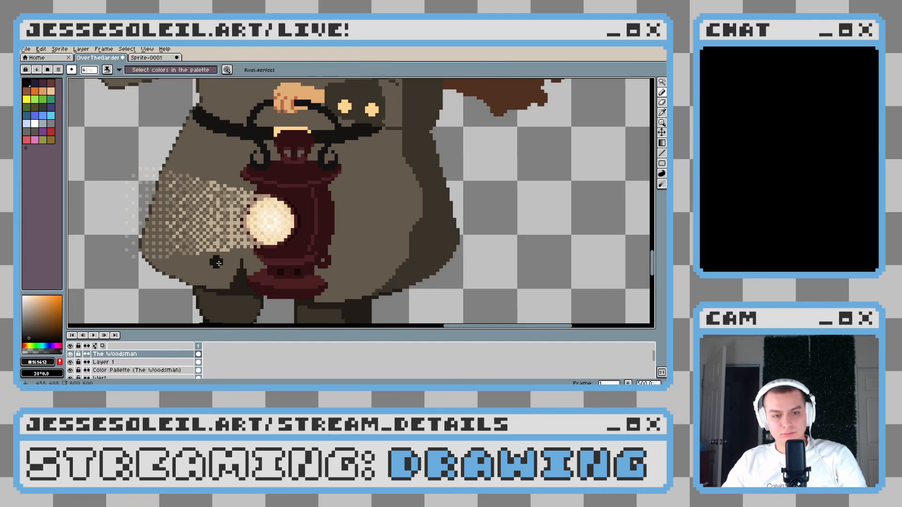
pyautogui.scroll(-4, 218, 264)
pyautogui.scroll(-1, 332, 251)
pyautogui.scroll(4, 315, 194)
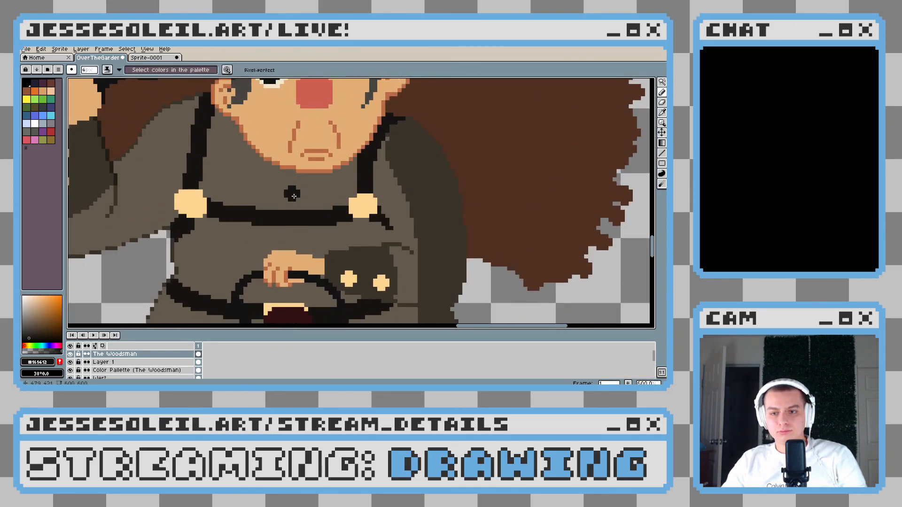
pyautogui.scroll(1, 294, 196)
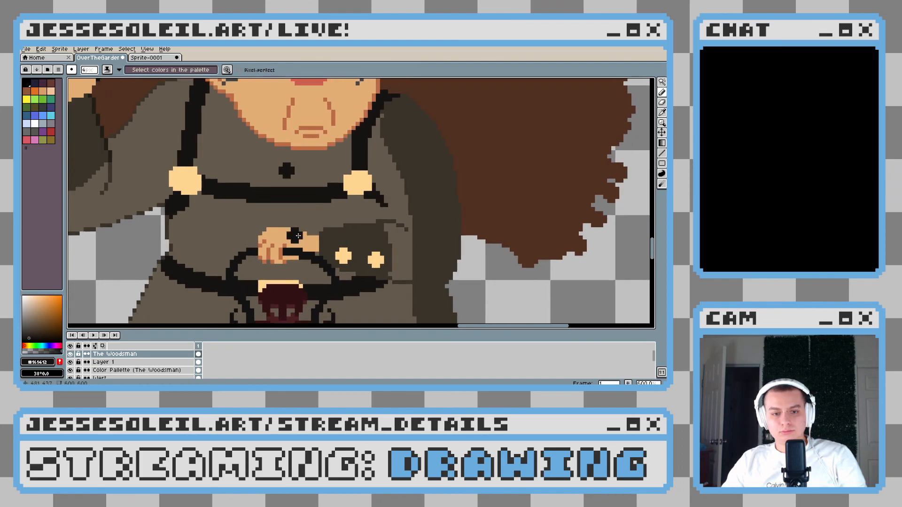
pyautogui.scroll(-1, 282, 215)
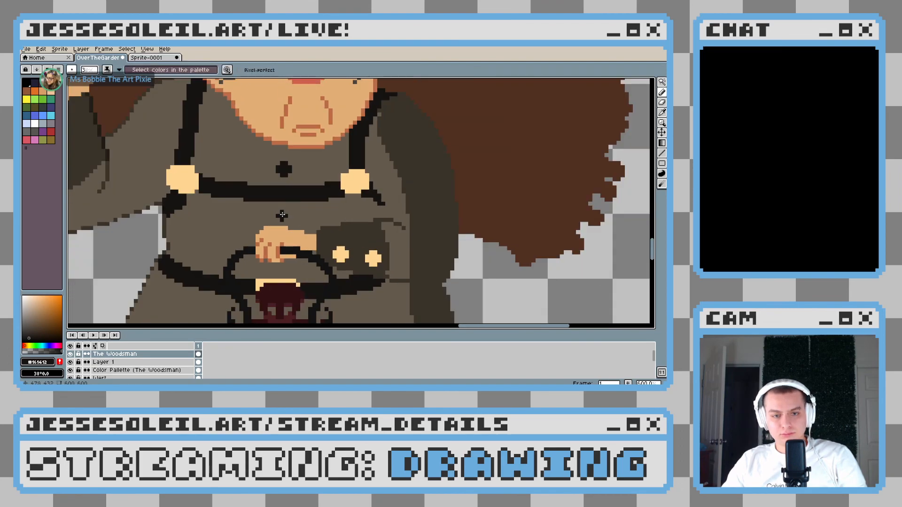
pyautogui.click(286, 214)
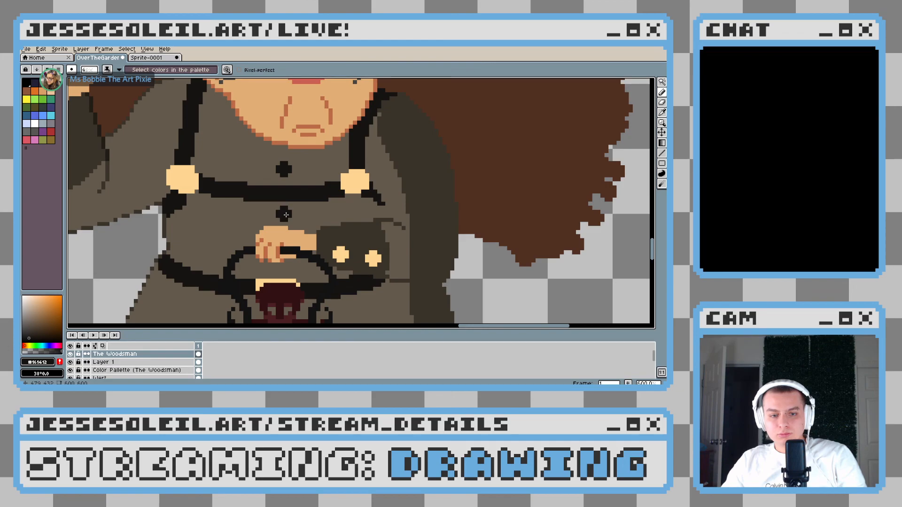
# Sample the semi-transparent cream from the outermost dithered pixels of the lantern beam for the Pencil
pyautogui.scroll(-3, 360, 250)
pyautogui.moveTo(305, 271); pyautogui.dragTo(331, 184)
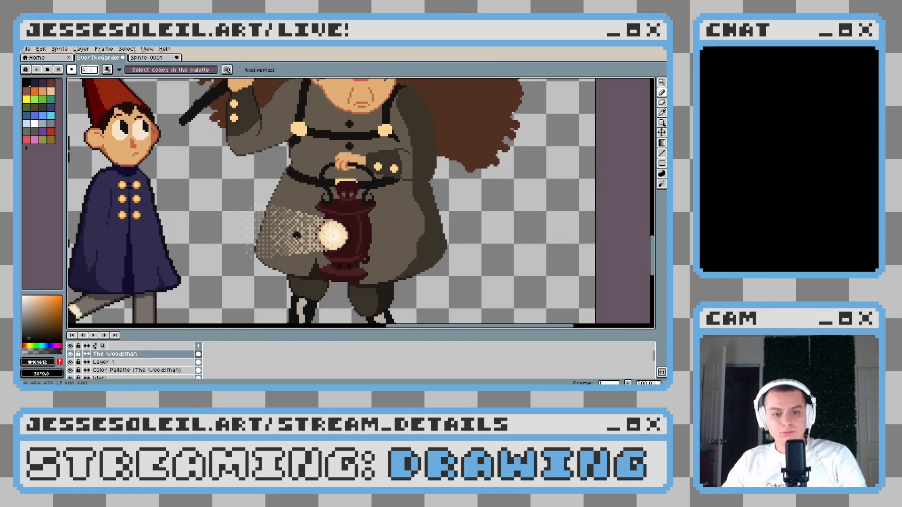
pyautogui.scroll(1, 277, 254)
pyautogui.scroll(-3, 305, 259)
pyautogui.scroll(6, 325, 260)
pyautogui.press('e')
pyautogui.moveTo(181, 236); pyautogui.dragTo(427, 221)
pyautogui.press('b')
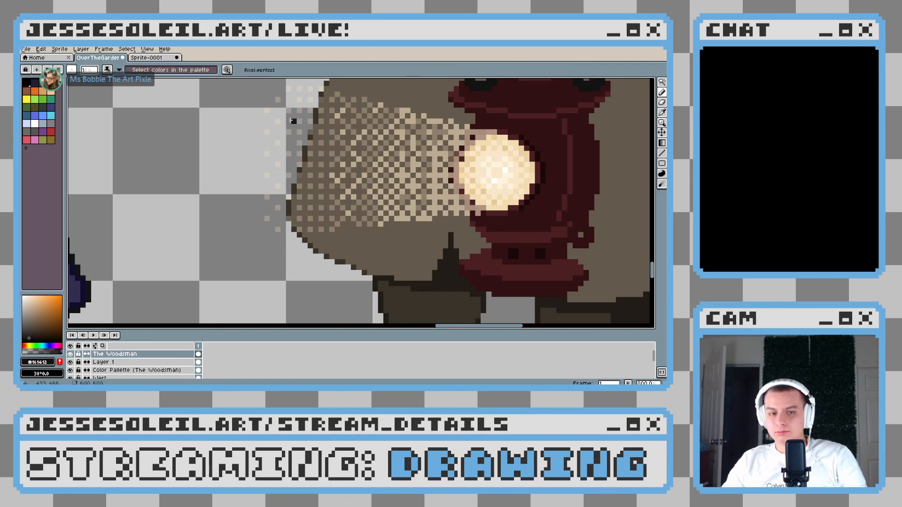
pyautogui.moveTo(269, 143); pyautogui.dragTo(266, 161)
pyautogui.keyDown('alt'); pyautogui.click(263, 149); pyautogui.keyUp('alt')
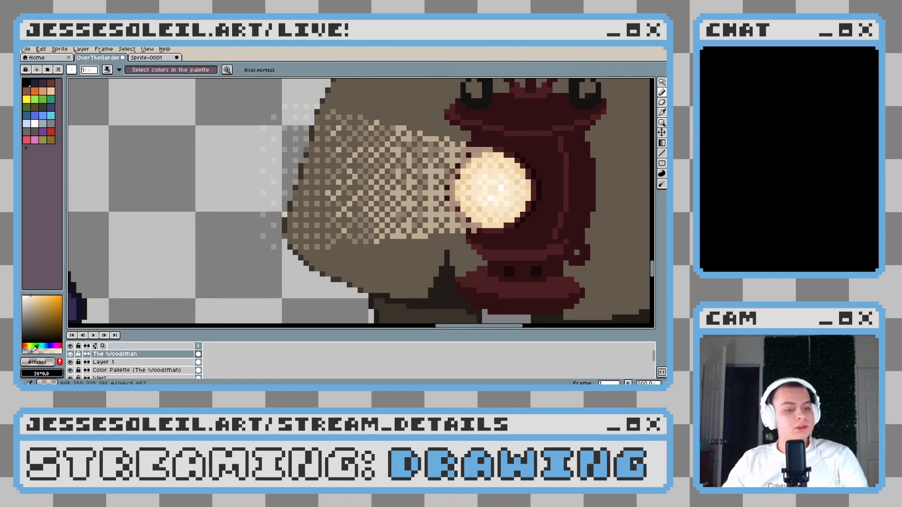
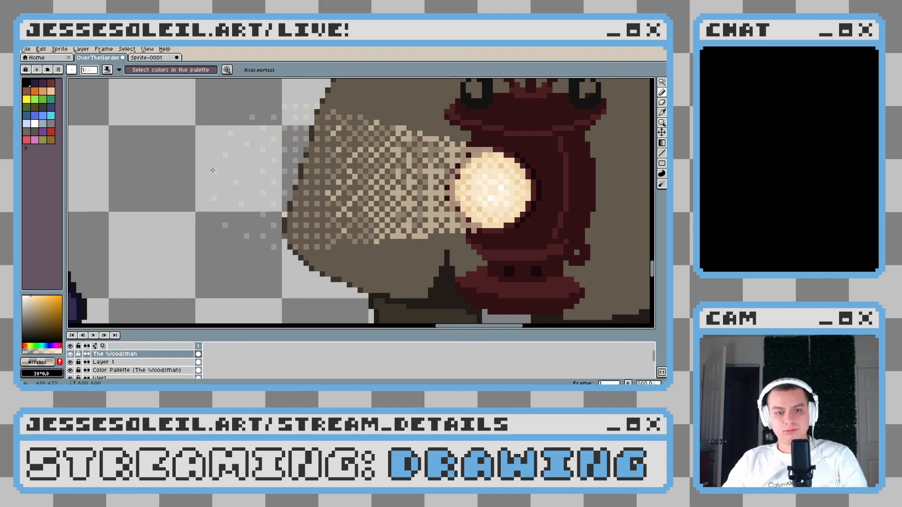
# Examine the dithered light beam from the Woodsman's lantern, up close and against the whole figure
pyautogui.scroll(-7, 379, 200)
pyautogui.moveTo(394, 205); pyautogui.dragTo(381, 219)
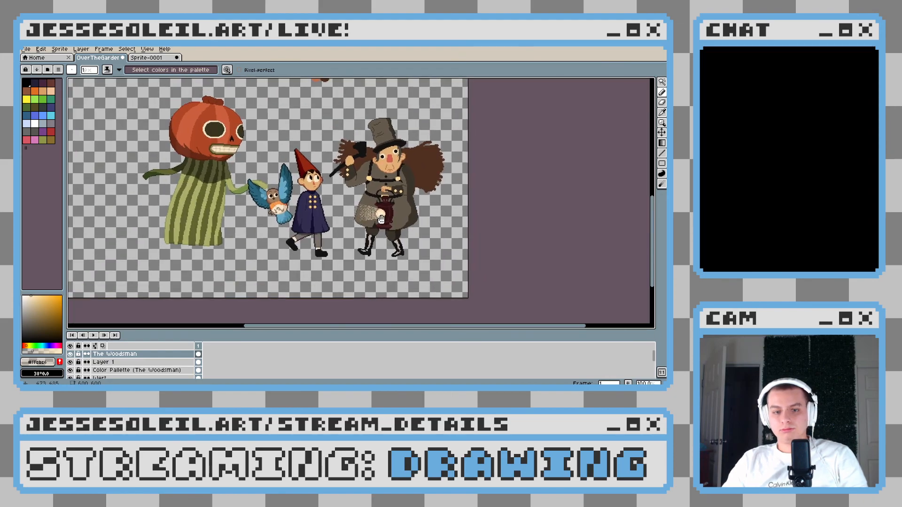
pyautogui.scroll(5, 381, 219)
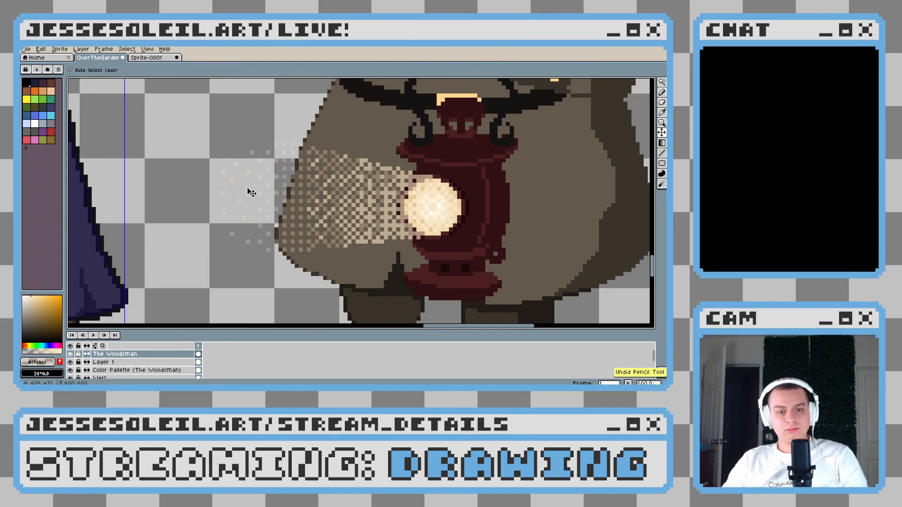
pyautogui.scroll(-2, 377, 242)
pyautogui.scroll(-3, 377, 243)
pyautogui.scroll(5, 377, 242)
pyautogui.moveTo(427, 239); pyautogui.dragTo(292, 259)
pyautogui.scroll(-5, 292, 259)
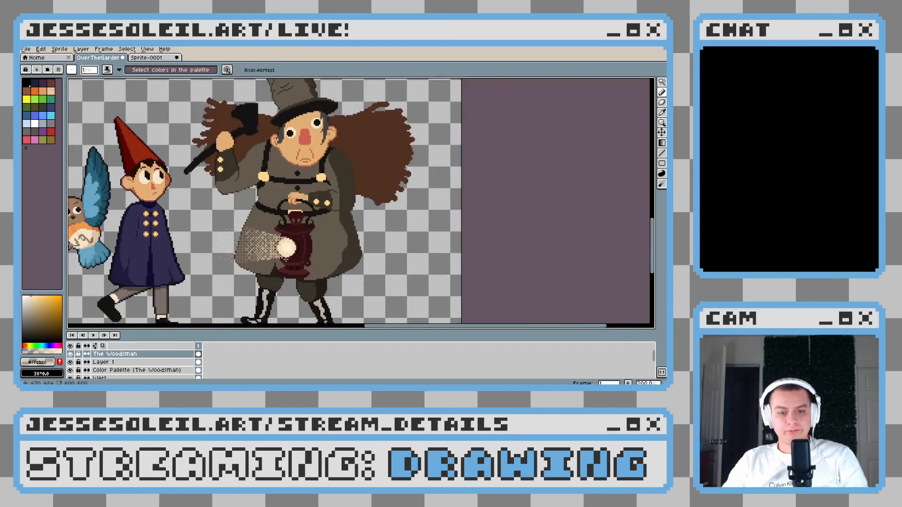
pyautogui.scroll(4, 286, 259)
pyautogui.scroll(1, 276, 262)
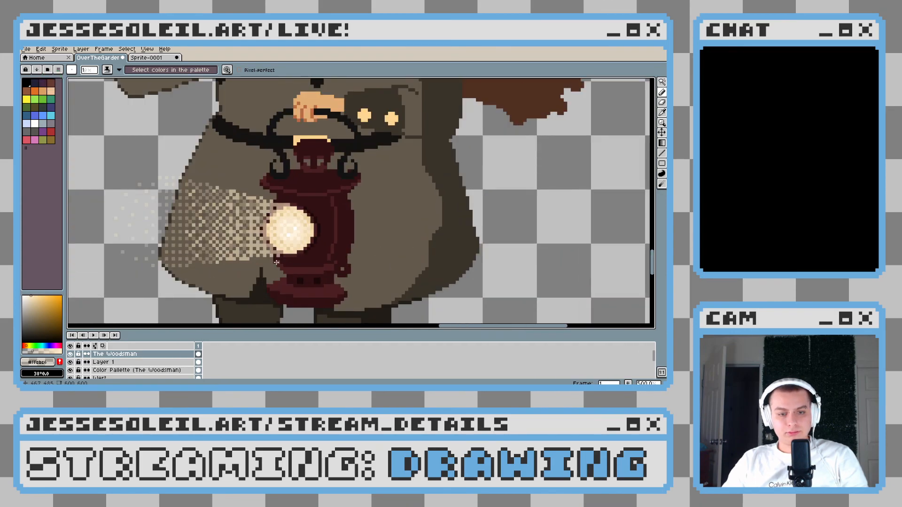
pyautogui.scroll(-3, 276, 261)
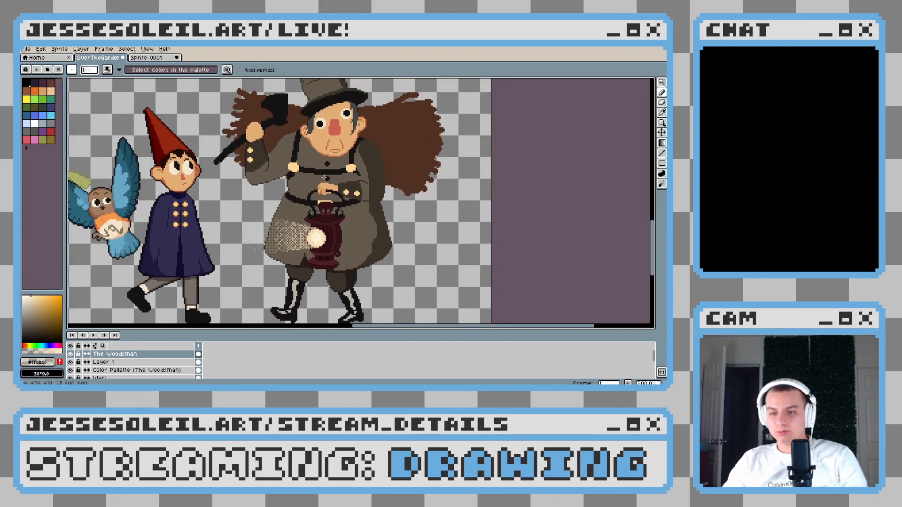
pyautogui.scroll(1, 330, 197)
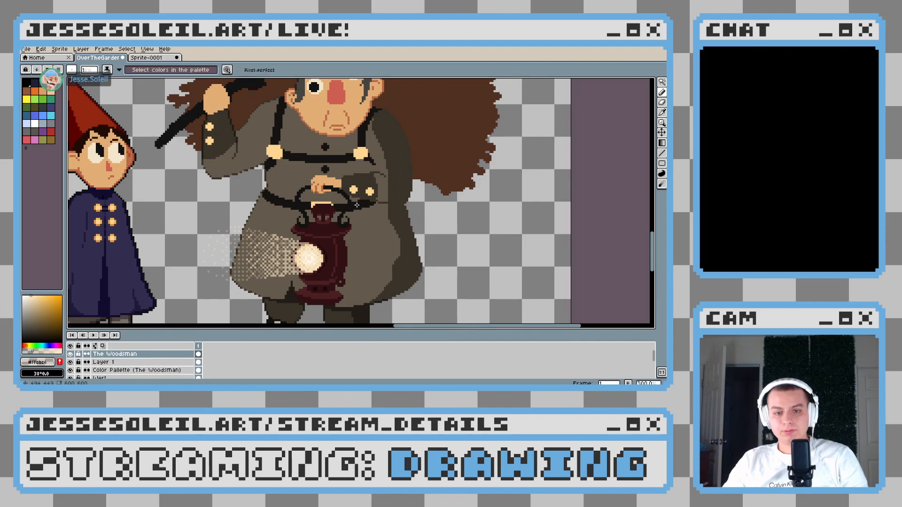
# Sample the dark brown #3a3329 from the coat's shaded area and outline the left collar flap below the Woodsman's chin
pyautogui.moveTo(357, 205); pyautogui.dragTo(344, 266)
pyautogui.scroll(3, 317, 217)
pyautogui.moveTo(317, 217); pyautogui.dragTo(336, 269)
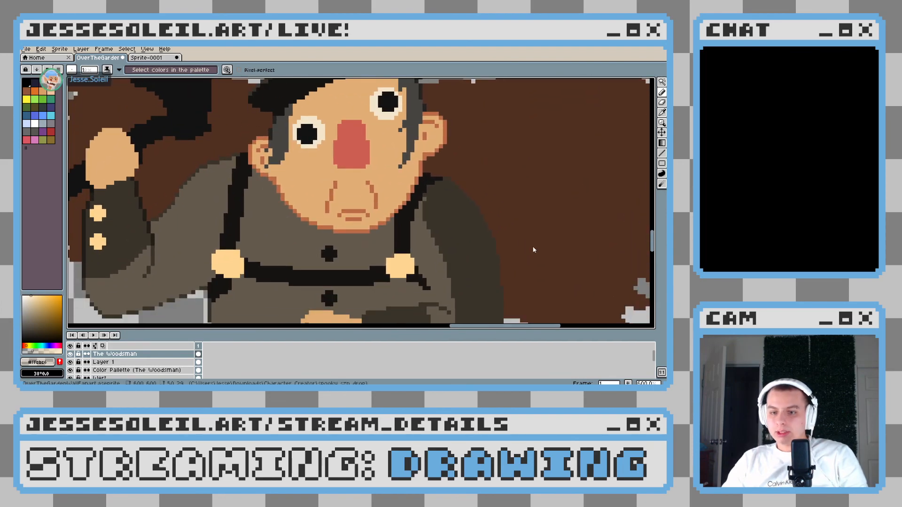
pyautogui.keyDown('alt'); pyautogui.click(446, 230); pyautogui.keyUp('alt')
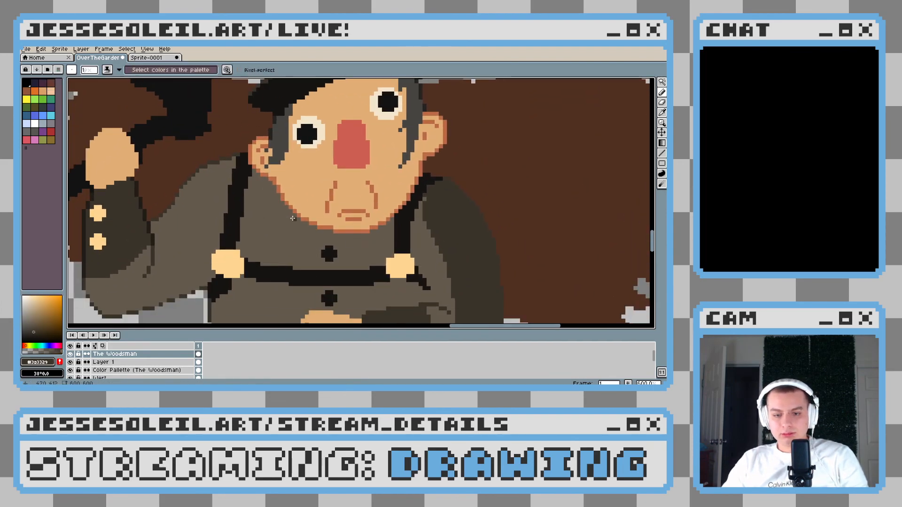
pyautogui.moveTo(413, 305); pyautogui.dragTo(402, 245)
pyautogui.scroll(-3, 397, 247)
pyautogui.scroll(3, 413, 253)
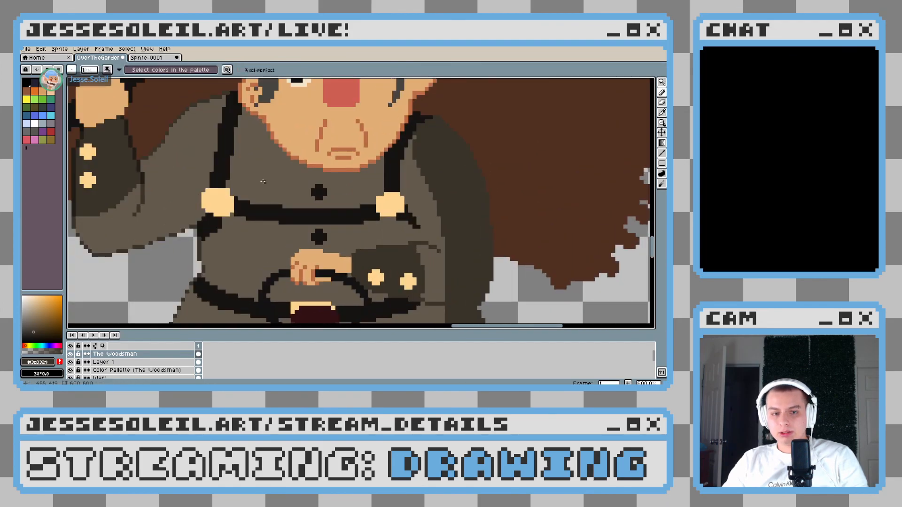
pyautogui.scroll(3, 263, 181)
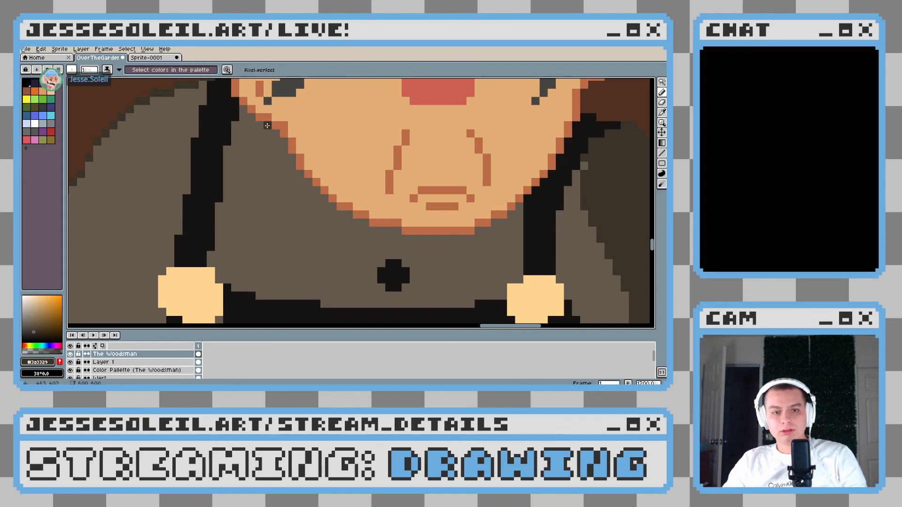
pyautogui.moveTo(265, 128)
pyautogui.mouseDown()
pyautogui.moveTo(254, 181)
pyautogui.moveTo(293, 265)
pyautogui.mouseUp()
pyautogui.moveTo(326, 230)
pyautogui.mouseDown()
pyautogui.moveTo(292, 257)
pyautogui.moveTo(329, 230)
pyautogui.moveTo(357, 256)
pyautogui.mouseUp()
# Undo the jagged strokes at the left collar flap's tip and redraw it as a single point rising toward the centre
pyautogui.scroll(-4, 362, 260)
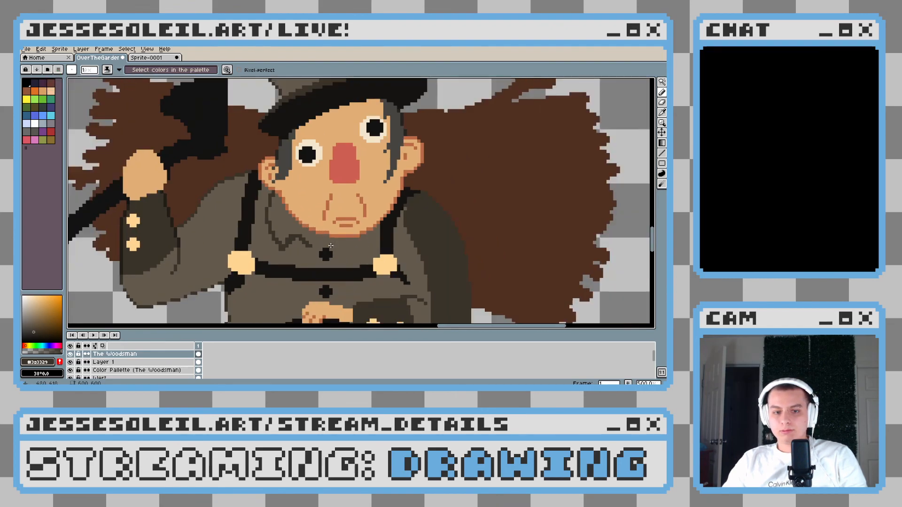
pyautogui.scroll(4, 308, 248)
pyautogui.press('v')
pyautogui.hotkey('ctrl', 'z')
pyautogui.hotkey('ctrl', 'z')
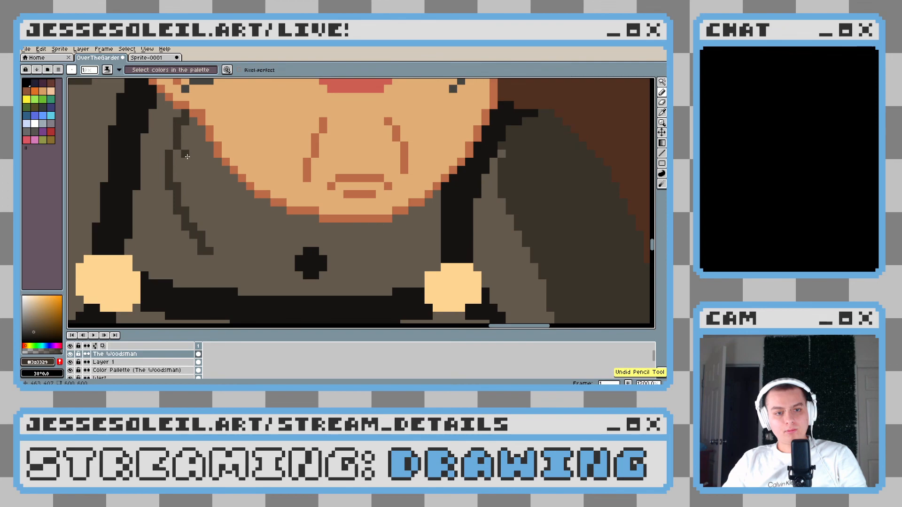
pyautogui.moveTo(177, 138)
pyautogui.mouseDown()
pyautogui.moveTo(178, 193)
pyautogui.moveTo(211, 250)
pyautogui.moveTo(240, 266)
pyautogui.mouseUp()
pyautogui.moveTo(277, 240); pyautogui.dragTo(241, 259)
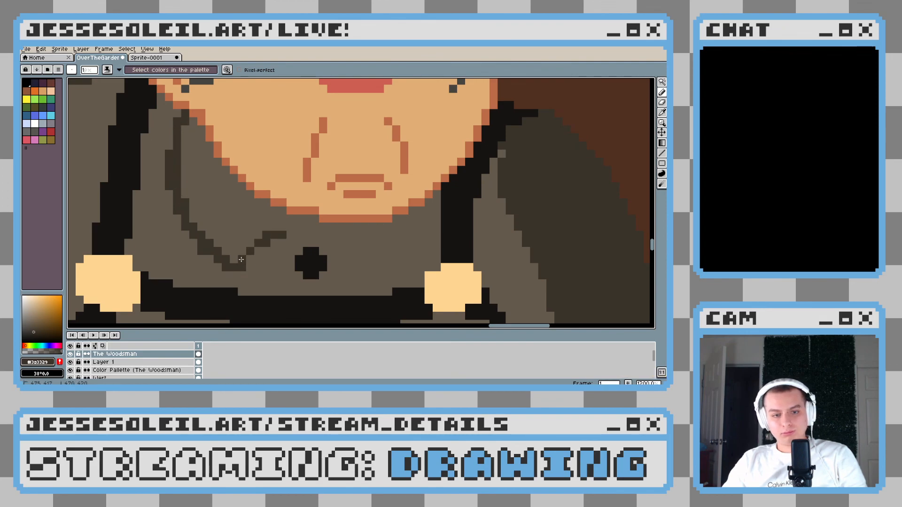
# Outline the right collar flap in dark brown between the chin and the right suspender strap
pyautogui.moveTo(351, 229); pyautogui.dragTo(310, 224)
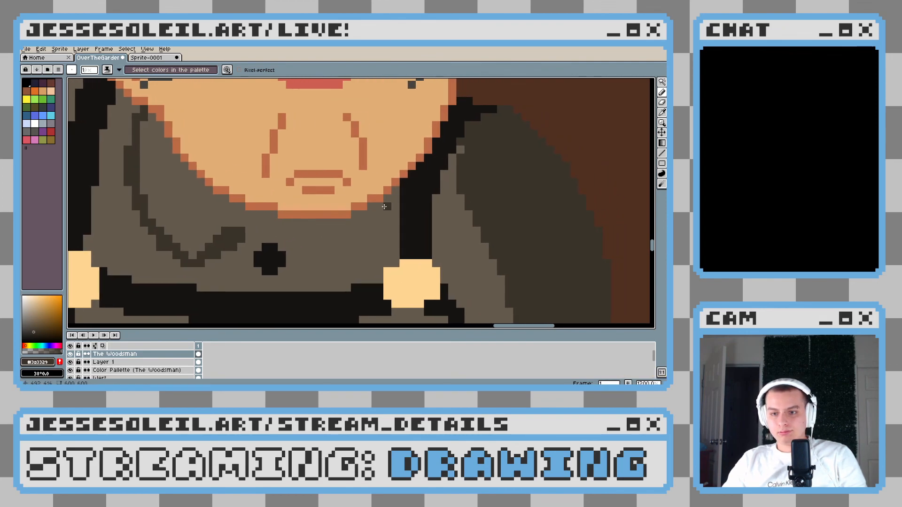
pyautogui.scroll(-5, 391, 201)
pyautogui.scroll(3, 388, 208)
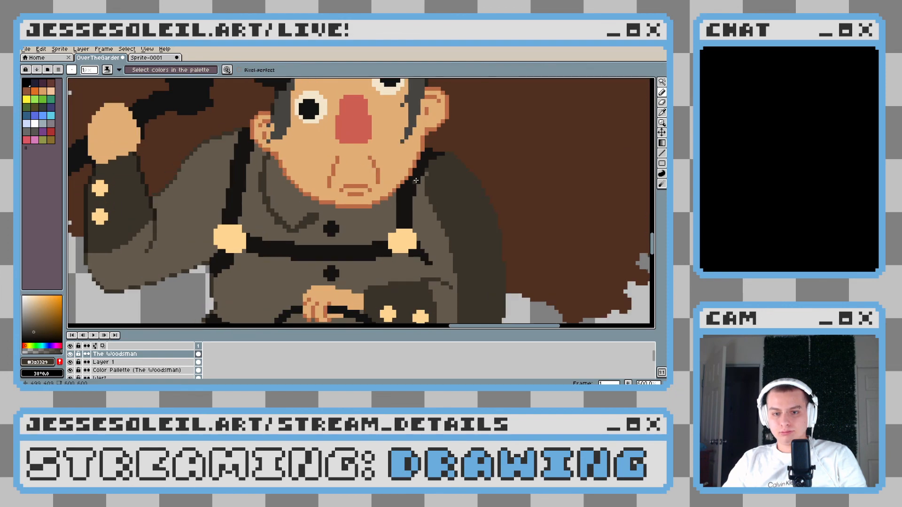
pyautogui.scroll(1, 404, 193)
pyautogui.moveTo(388, 216)
pyautogui.mouseDown()
pyautogui.moveTo(366, 241)
pyautogui.moveTo(374, 231)
pyautogui.mouseUp()
pyautogui.hotkey('ctrl', 'z')
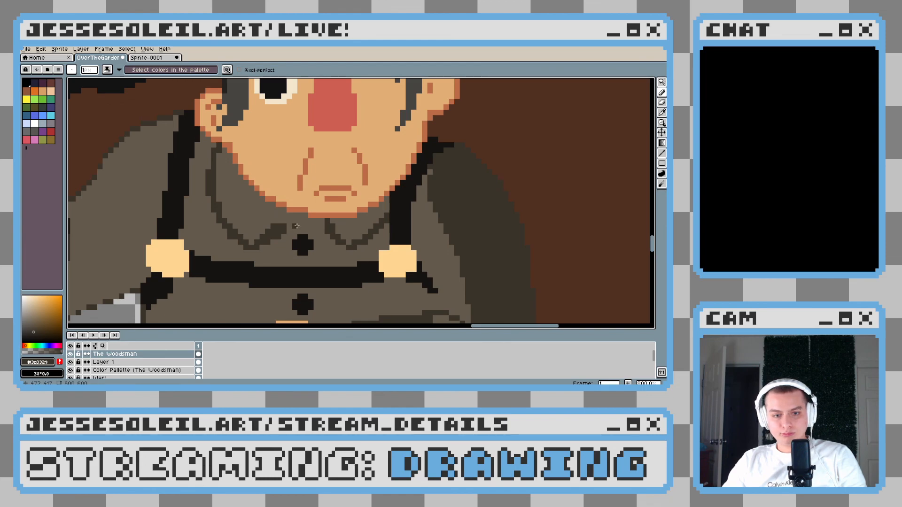
# Draw the dark centre notch joining the two collar flaps, painting over the coat's upper button
pyautogui.keyDown('alt'); pyautogui.click(312, 222); pyautogui.keyUp('alt')
pyautogui.moveTo(311, 237)
pyautogui.mouseDown()
pyautogui.moveTo(292, 245)
pyautogui.moveTo(300, 242)
pyautogui.mouseUp()
pyautogui.keyDown('alt'); pyautogui.click(288, 227); pyautogui.keyUp('alt')
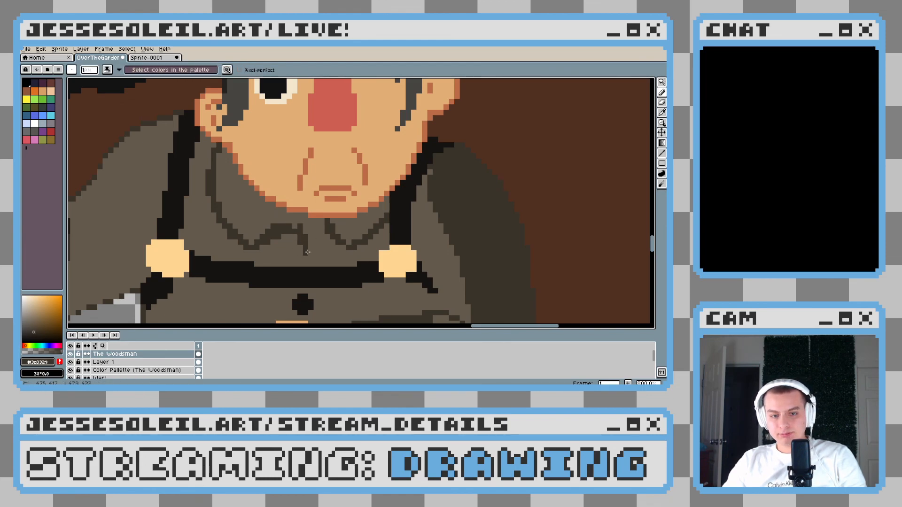
pyautogui.scroll(-6, 371, 241)
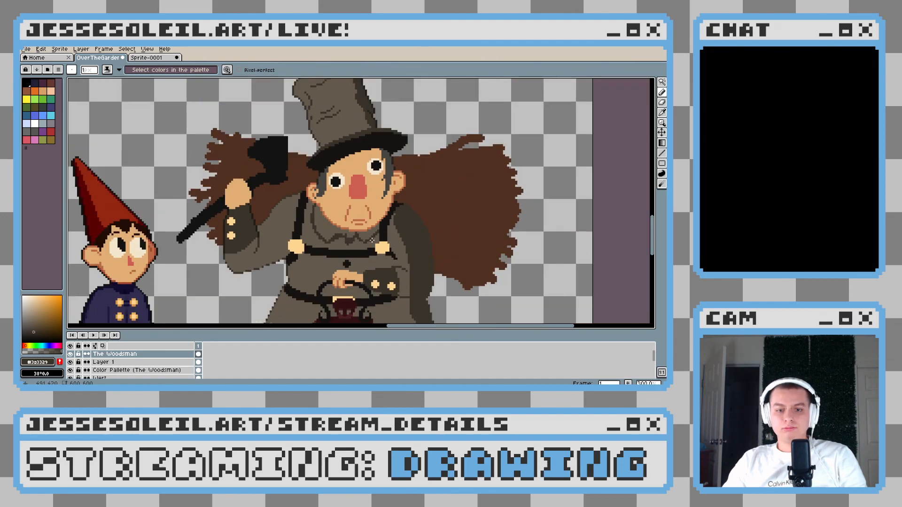
pyautogui.scroll(1, 376, 245)
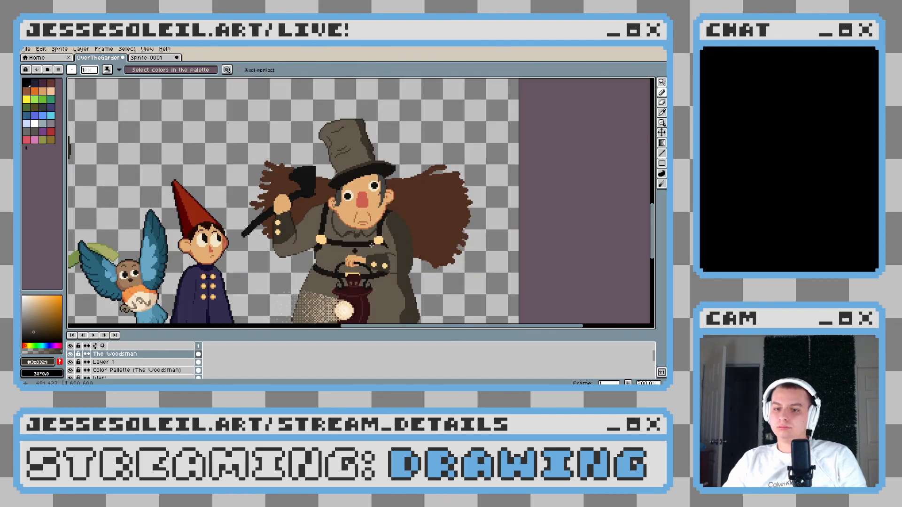
pyautogui.scroll(5, 371, 245)
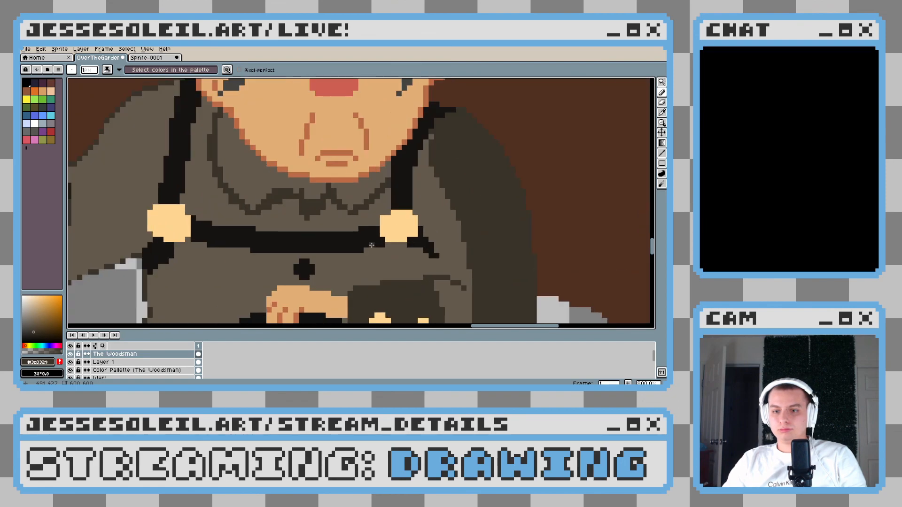
pyautogui.scroll(4, 359, 243)
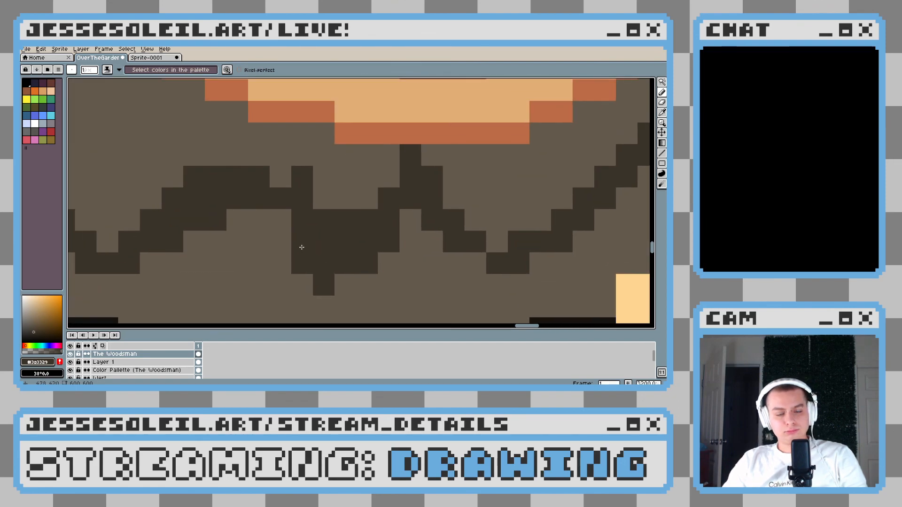
# Clear the inside of the centre notch with the coat's base brown and close its lower edge with a thin dark outline
pyautogui.moveTo(326, 225); pyautogui.dragTo(324, 217)
pyautogui.keyDown('alt'); pyautogui.click(328, 253); pyautogui.keyUp('alt')
pyautogui.keyDown('alt'); pyautogui.click(326, 249); pyautogui.keyUp('alt')
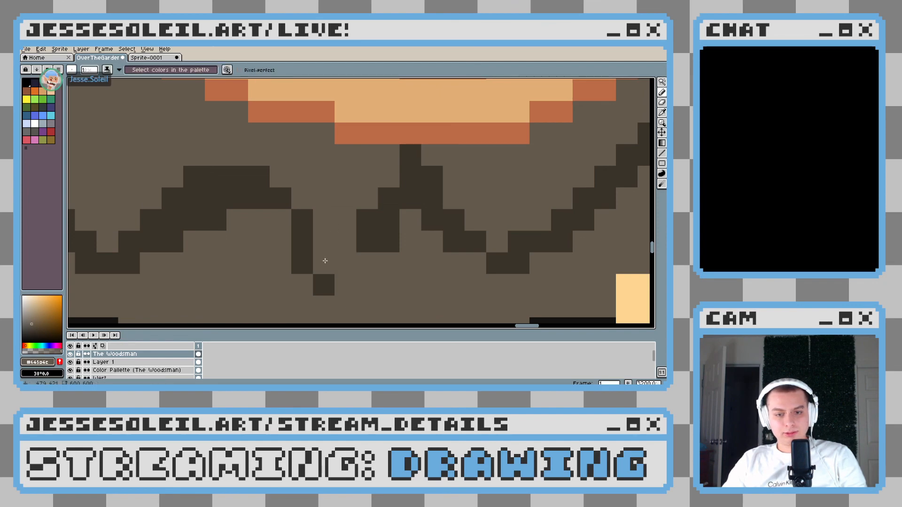
pyautogui.click(323, 261)
pyautogui.press('x')
pyautogui.keyDown('alt'); pyautogui.click(360, 247); pyautogui.keyUp('alt')
pyautogui.moveTo(361, 260); pyautogui.dragTo(350, 260)
pyautogui.scroll(-2, 381, 255)
pyautogui.scroll(2, 381, 255)
# Trim the excess dark pixels where the centre notch meets the right collar flap and reconnect the line
pyautogui.press('x')
pyautogui.moveTo(358, 191)
pyautogui.mouseDown()
pyautogui.moveTo(363, 241)
pyautogui.moveTo(358, 192)
pyautogui.moveTo(230, 203)
pyautogui.mouseUp()
pyautogui.moveTo(235, 182); pyautogui.dragTo(237, 223)
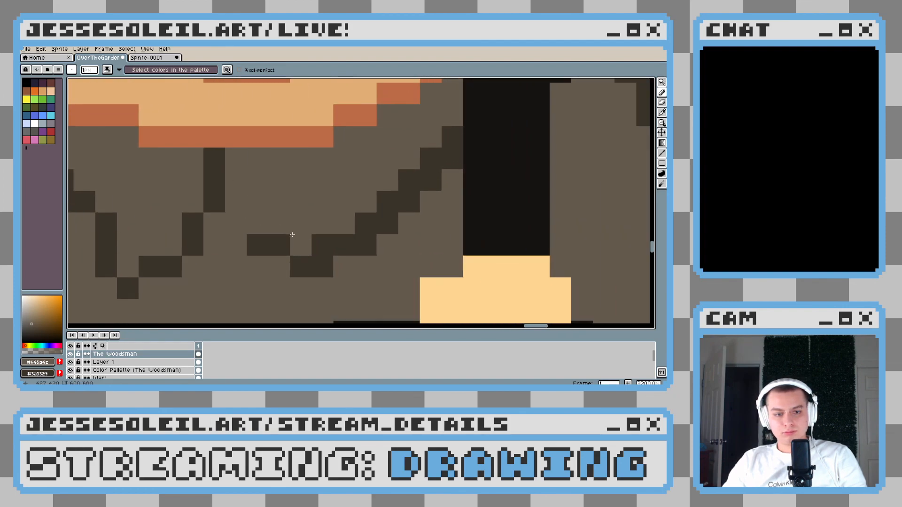
pyautogui.press('x')
pyautogui.click(235, 224)
# Thin the right collar flap's outline to one pixel by erasing its doubled pixels with the coat's base brown
pyautogui.scroll(-1, 312, 240)
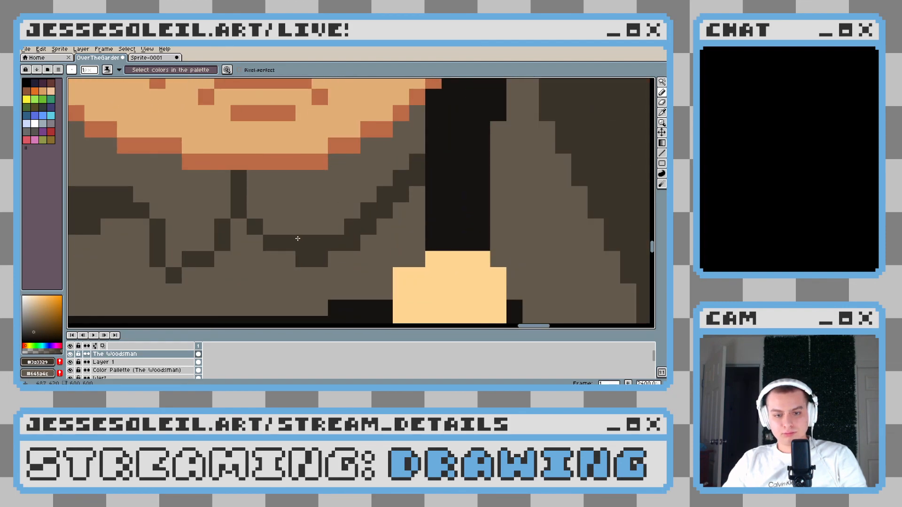
pyautogui.press('x')
pyautogui.click(317, 240)
pyautogui.click(350, 223)
pyautogui.click(365, 207)
pyautogui.click(384, 195)
pyautogui.click(399, 179)
pyautogui.click(390, 208)
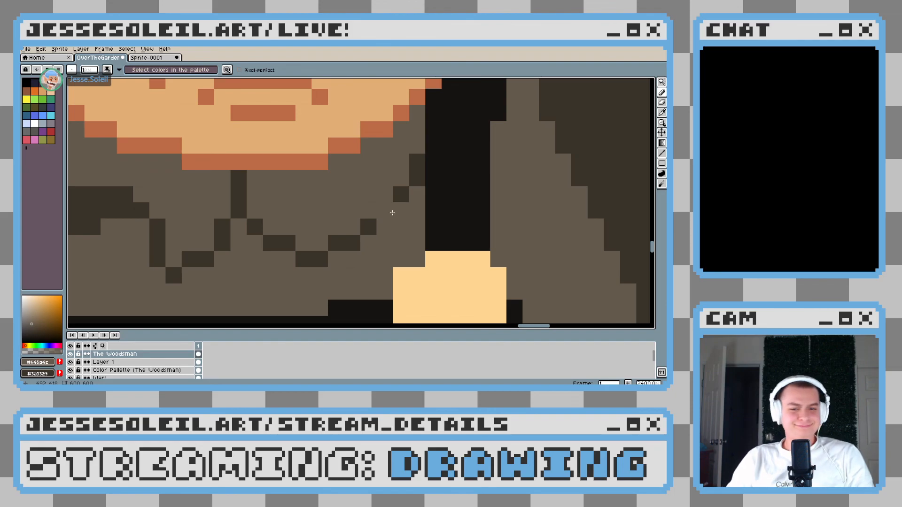
# Thin the left collar flap's outline to one pixel with the coat's base brown, along both sides of its tip
pyautogui.scroll(-10, 383, 207)
pyautogui.scroll(-1, 371, 229)
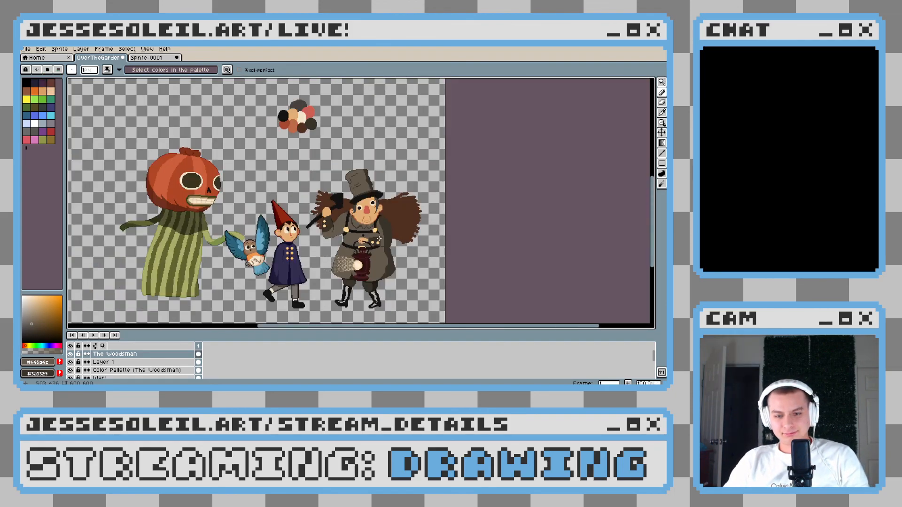
pyautogui.scroll(10, 379, 238)
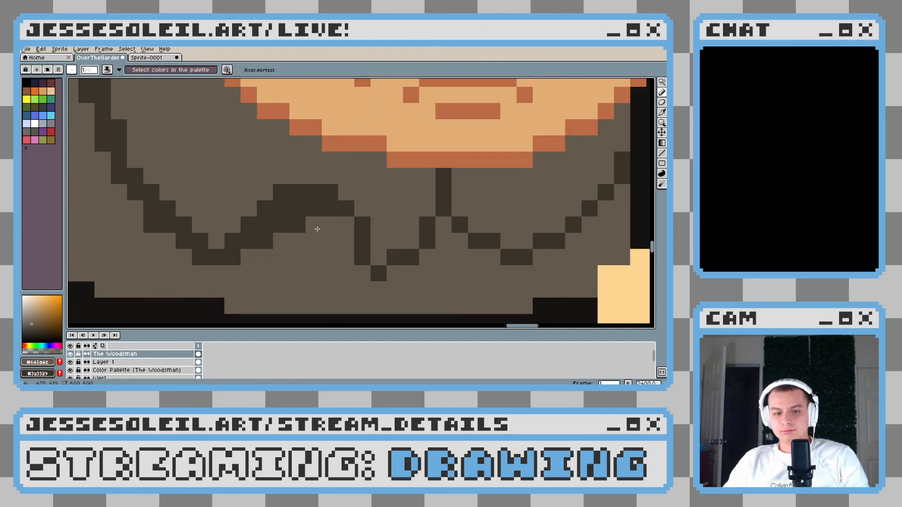
pyautogui.moveTo(313, 204); pyautogui.dragTo(262, 250)
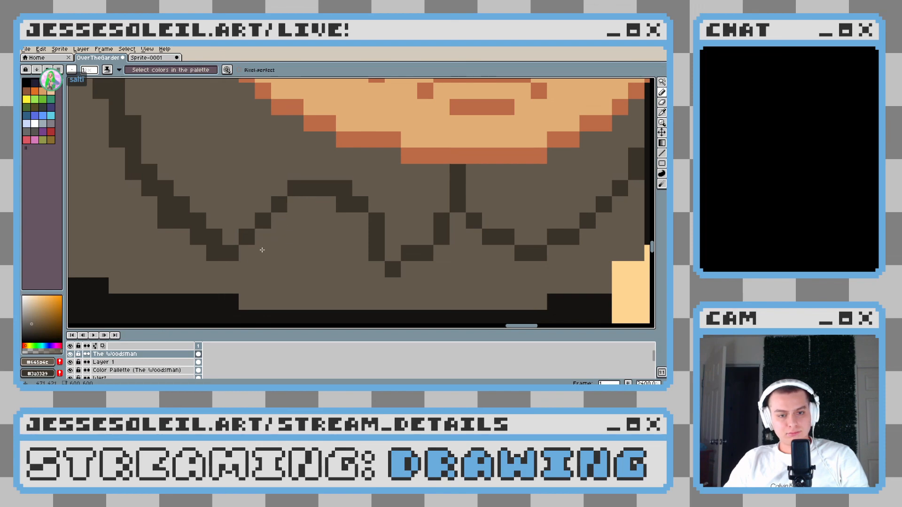
pyautogui.moveTo(127, 176); pyautogui.dragTo(272, 195)
pyautogui.moveTo(275, 147); pyautogui.dragTo(258, 207)
pyautogui.moveTo(247, 102)
pyautogui.mouseDown()
pyautogui.moveTo(261, 215)
pyautogui.moveTo(311, 293)
pyautogui.moveTo(294, 238)
pyautogui.moveTo(265, 236)
pyautogui.moveTo(286, 247)
pyautogui.mouseUp()
pyautogui.scroll(-6, 228, 241)
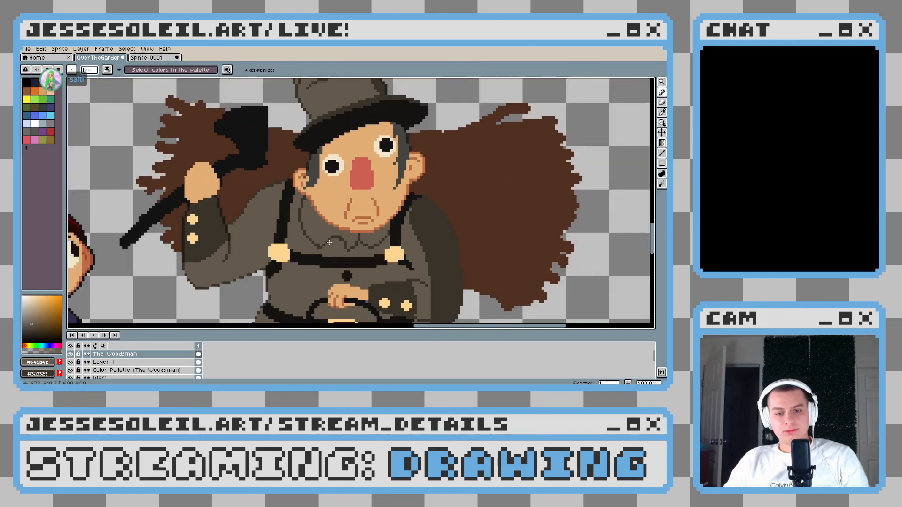
# Reshape the left collar flap's tip into a flat row of dark brown pixels joining both sides of the outline
pyautogui.scroll(3, 341, 247)
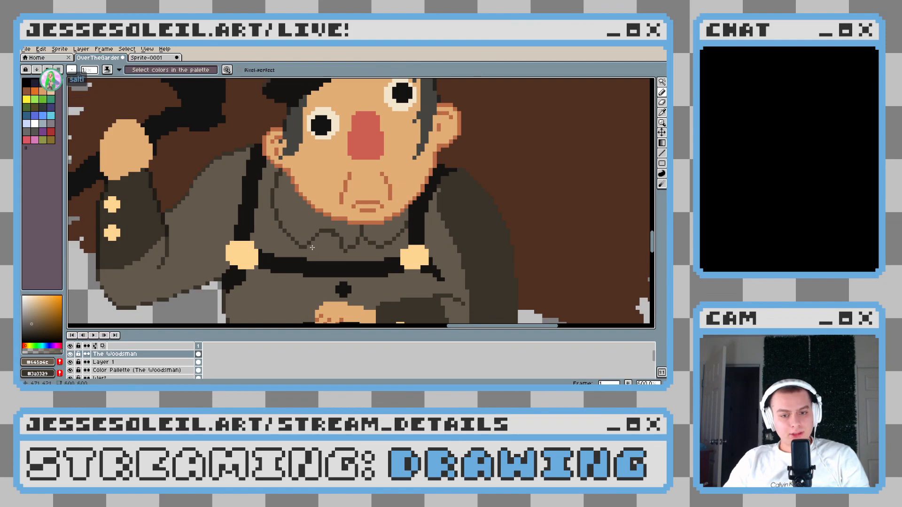
pyautogui.scroll(3, 341, 247)
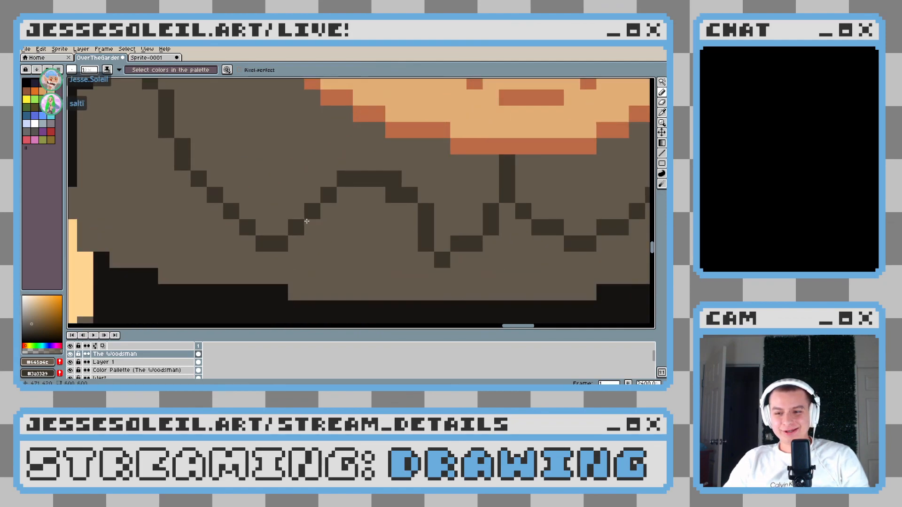
pyautogui.scroll(2, 307, 223)
pyautogui.click(266, 259)
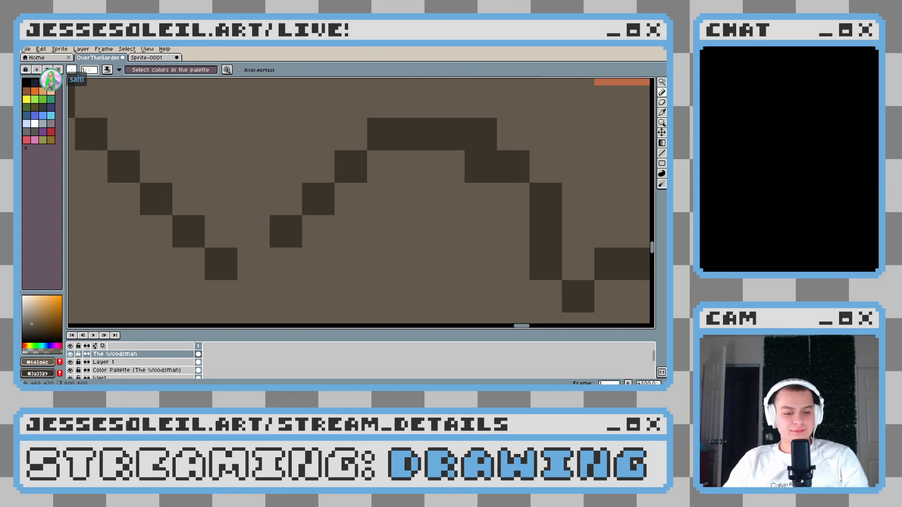
pyautogui.keyDown('alt'); pyautogui.click(221, 264); pyautogui.keyUp('alt')
pyautogui.click(254, 231)
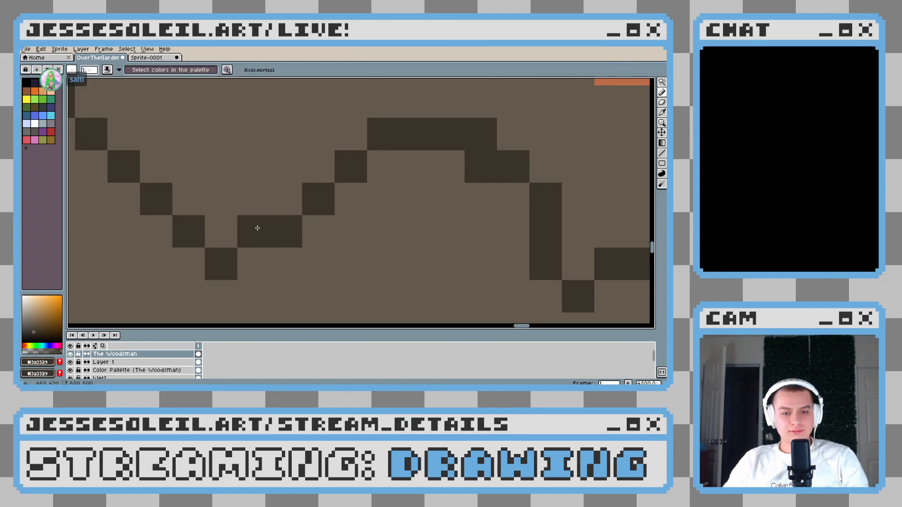
pyautogui.hotkey('ctrl', 'z')
pyautogui.click(264, 257)
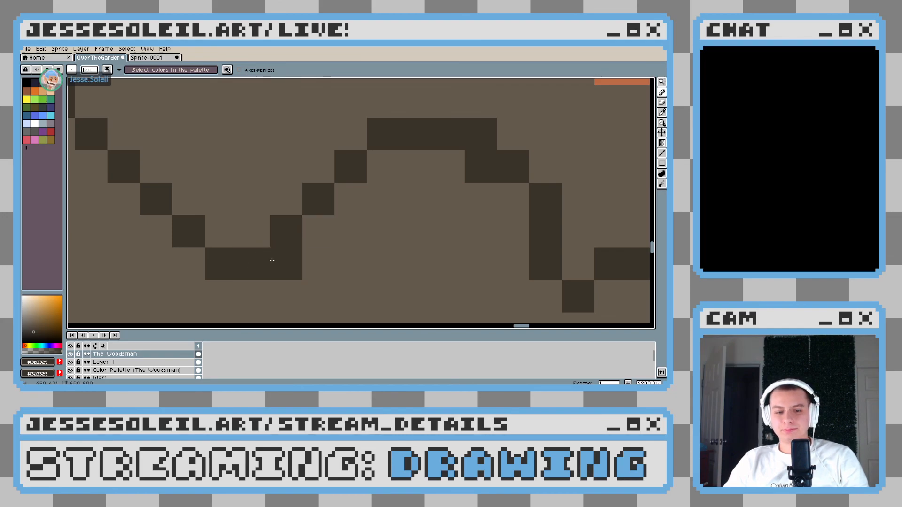
pyautogui.scroll(-7, 391, 208)
pyautogui.scroll(-3, 391, 208)
pyautogui.scroll(4, 407, 213)
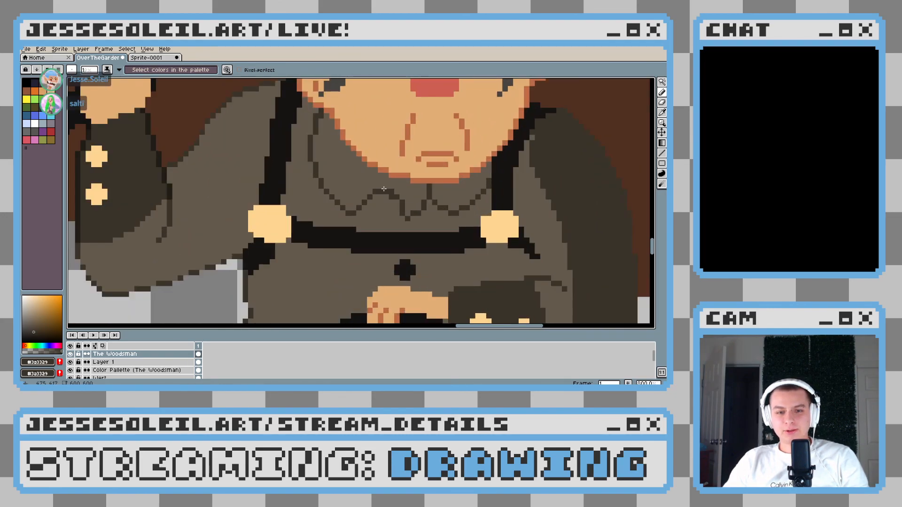
# Narrow the left collar flap's tip to a two-pixel dark brown peak with an even diagonal down to the centre notch, clearing surplus pixels with base brown
pyautogui.scroll(2, 324, 121)
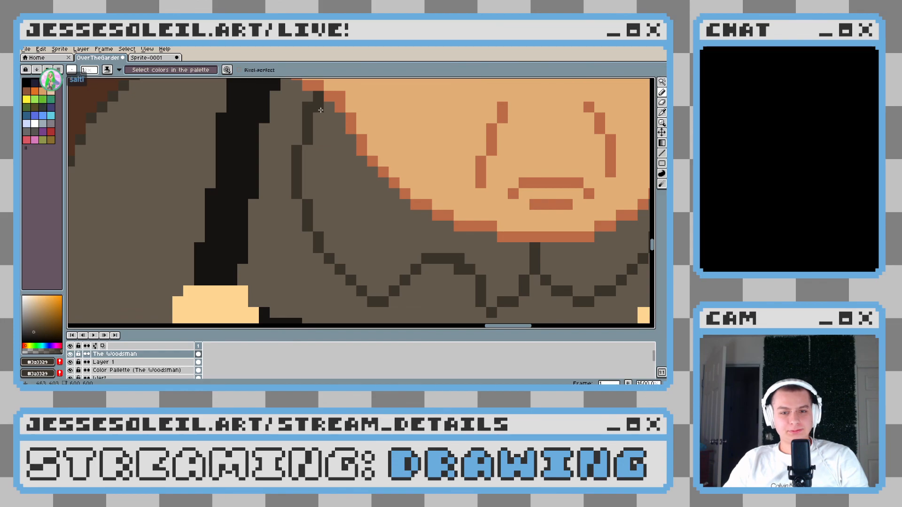
pyautogui.keyDown('alt'); pyautogui.click(324, 132); pyautogui.keyUp('alt')
pyautogui.scroll(-6, 302, 189)
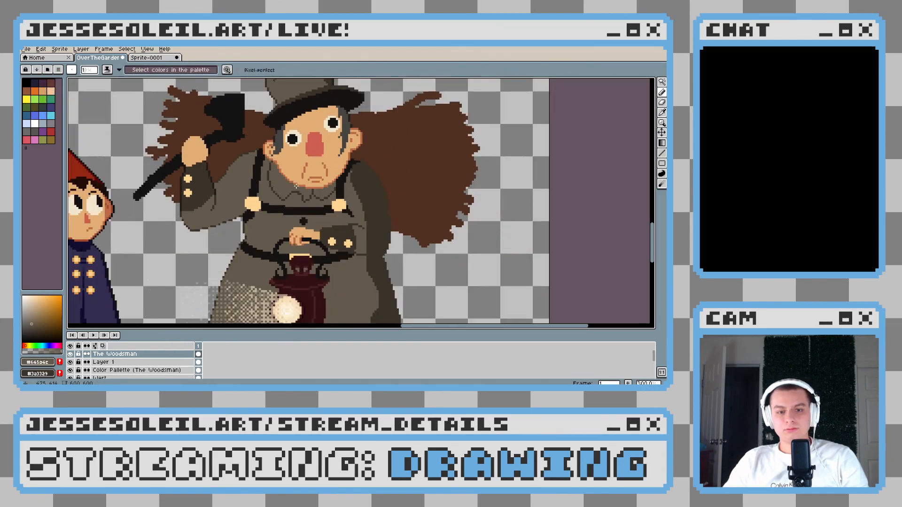
pyautogui.scroll(-2, 302, 190)
pyautogui.scroll(2, 305, 206)
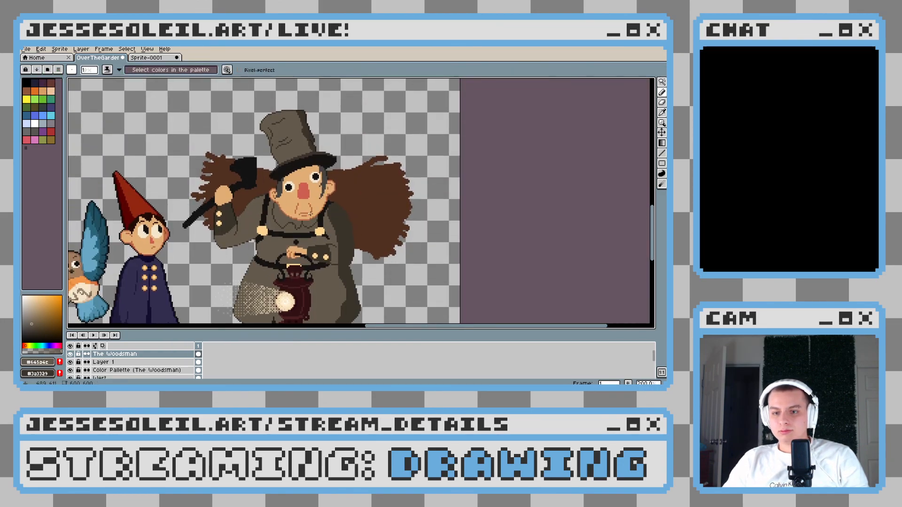
pyautogui.scroll(8, 297, 228)
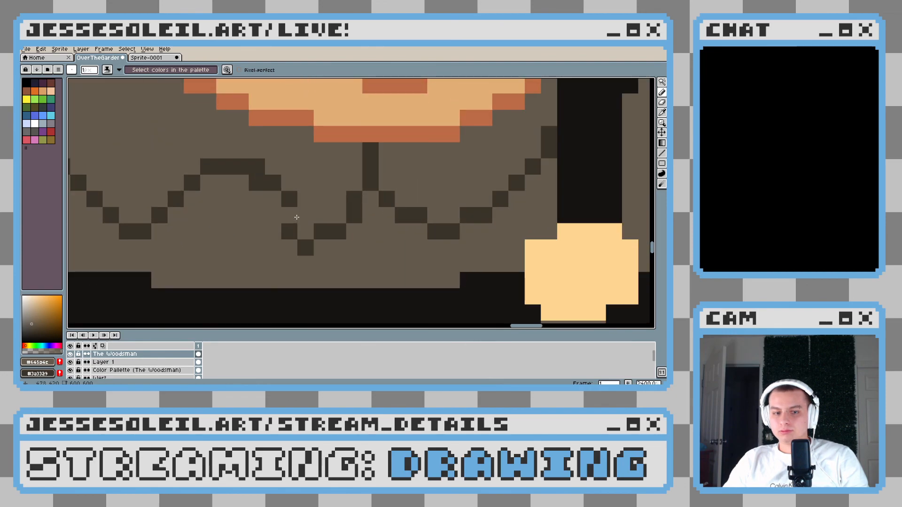
pyautogui.rightClick(225, 206)
pyautogui.press('x')
pyautogui.click(226, 199)
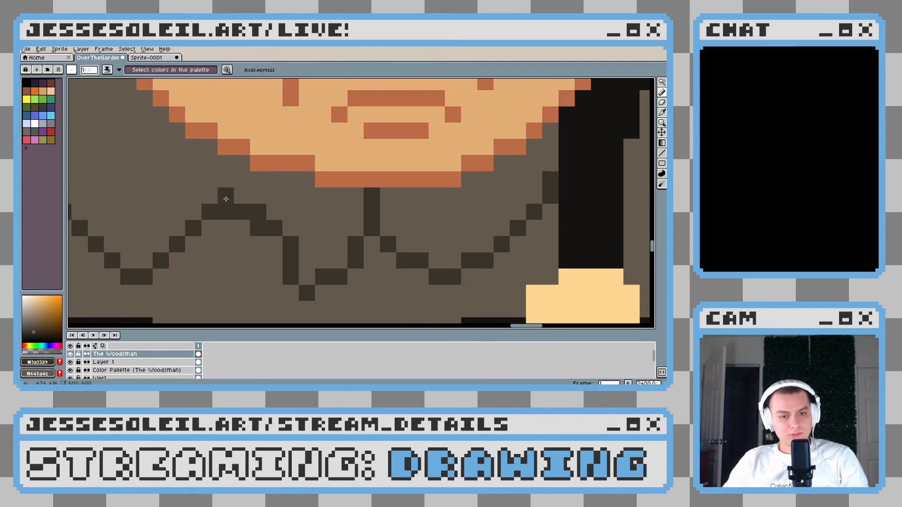
pyautogui.click(239, 192)
pyautogui.click(233, 233)
pyautogui.keyDown('alt'); pyautogui.click(233, 232); pyautogui.keyUp('alt')
pyautogui.moveTo(231, 213); pyautogui.dragTo(238, 213)
# Erase the vertical centre line between the chin and the inner tip of the right collar flap with the coat's base brown
pyautogui.scroll(-6, 285, 245)
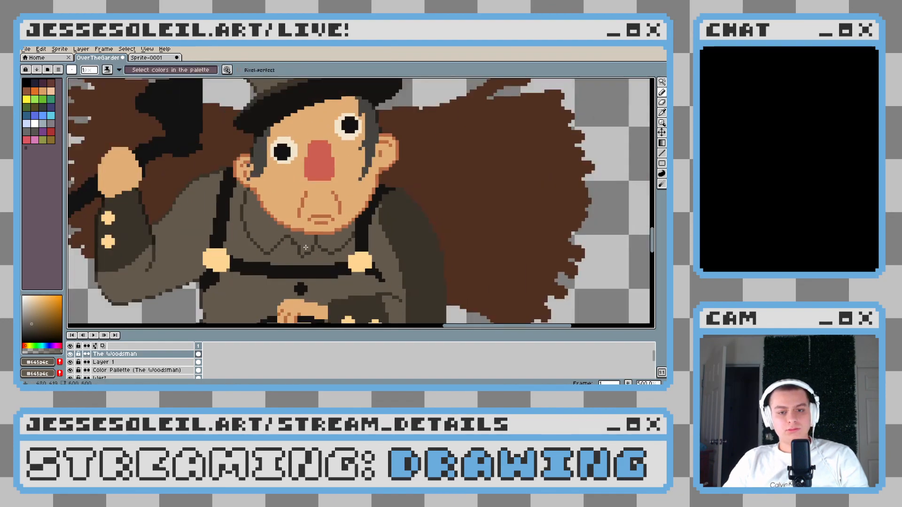
pyautogui.scroll(5, 285, 244)
pyautogui.scroll(-8, 356, 259)
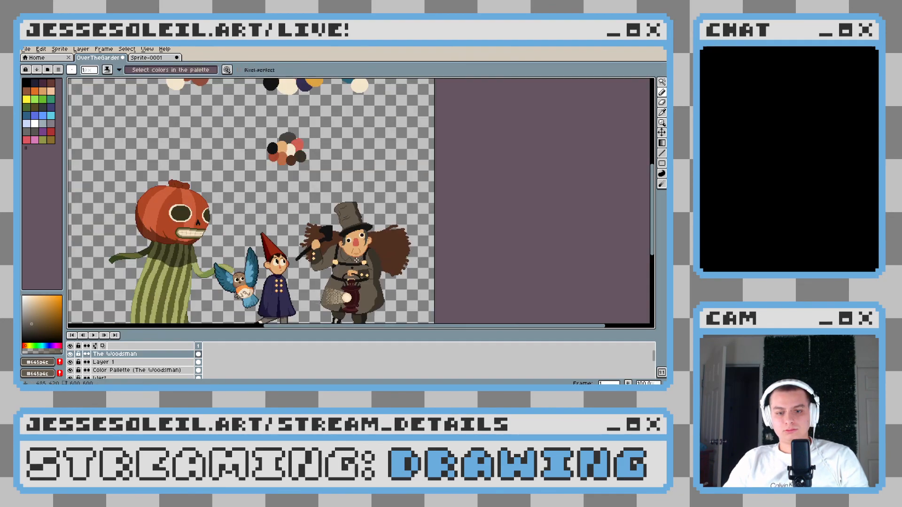
pyautogui.scroll(11, 378, 266)
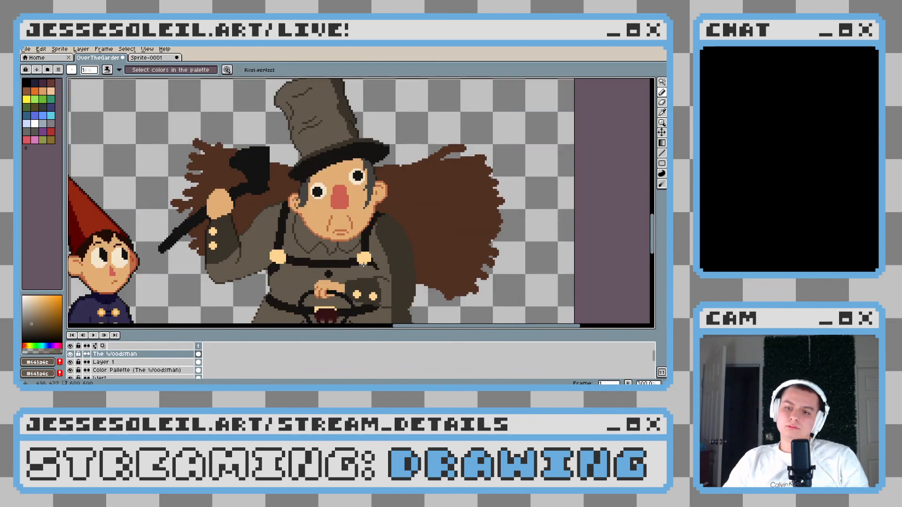
pyautogui.moveTo(287, 150); pyautogui.dragTo(277, 163)
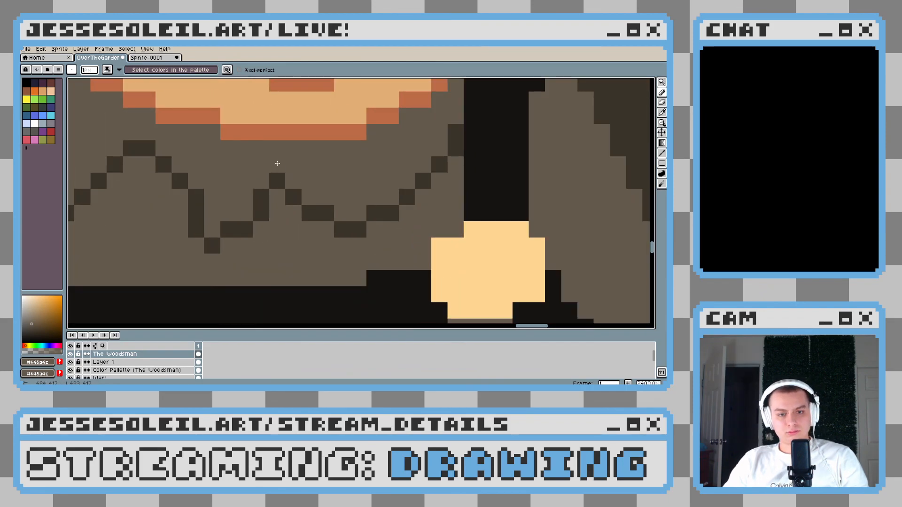
# Smooth the lower edge of the right collar flap into a flat three-pixel row with a single-pixel diagonal rising to the suspender strap
pyautogui.scroll(-8, 327, 174)
pyautogui.scroll(9, 263, 166)
pyautogui.press('i')
pyautogui.keyDown('alt'); pyautogui.click(256, 168); pyautogui.keyUp('alt')
pyautogui.click(270, 171)
pyautogui.keyDown('alt'); pyautogui.click(271, 138); pyautogui.keyUp('alt')
pyautogui.click(270, 153)
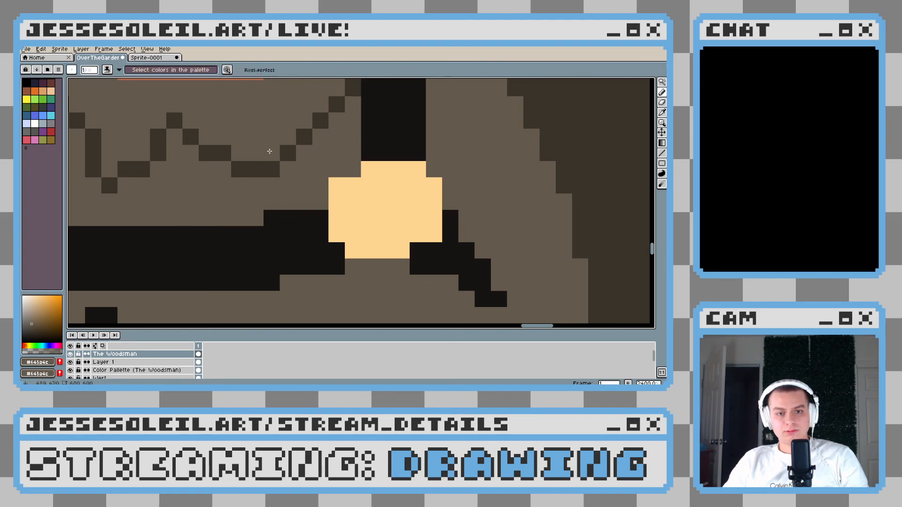
# Examine the Woodsman's finished collar up close and at full size alongside the other characters
pyautogui.scroll(-3, 337, 156)
pyautogui.scroll(-5, 339, 158)
pyautogui.scroll(4, 327, 209)
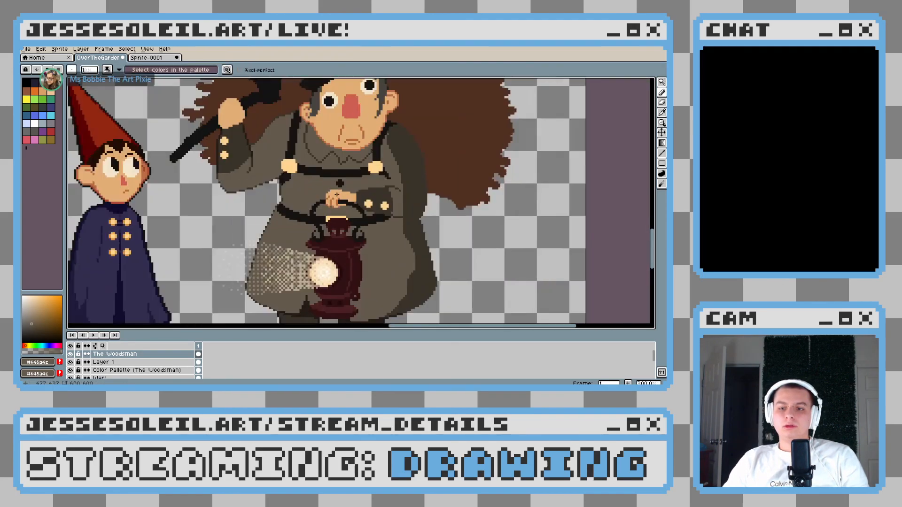
pyautogui.scroll(7, 353, 155)
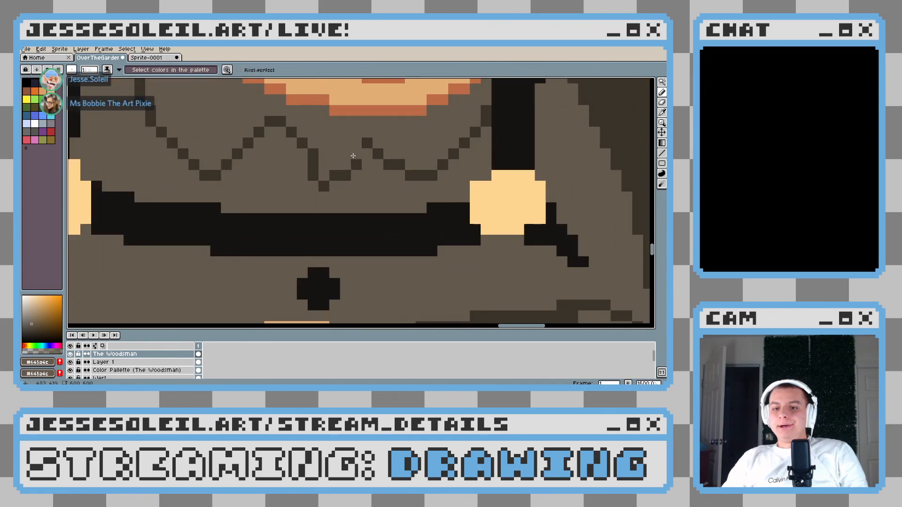
pyautogui.scroll(-10, 353, 155)
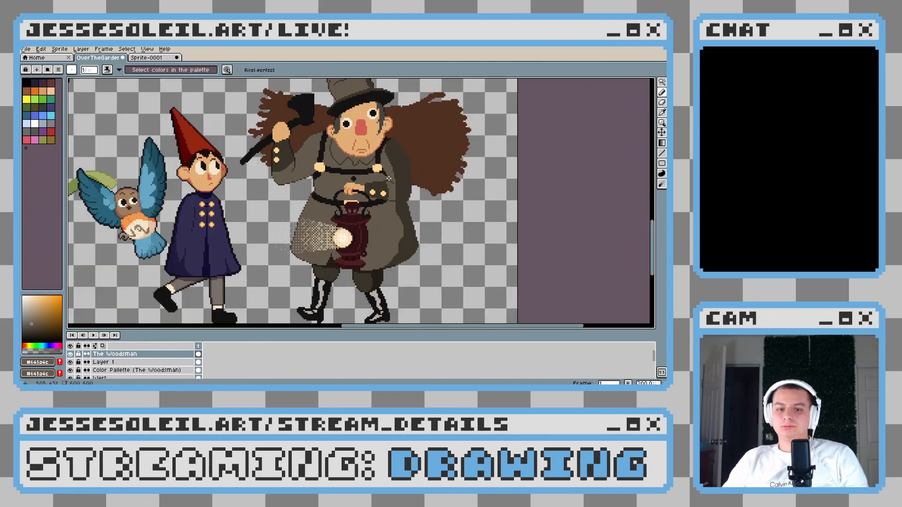
pyautogui.moveTo(389, 178); pyautogui.dragTo(370, 229)
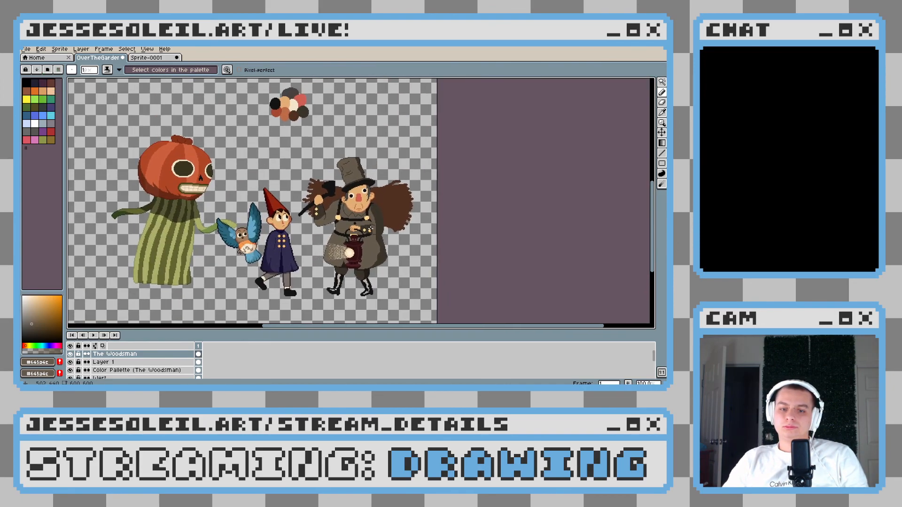
pyautogui.scroll(1, 370, 229)
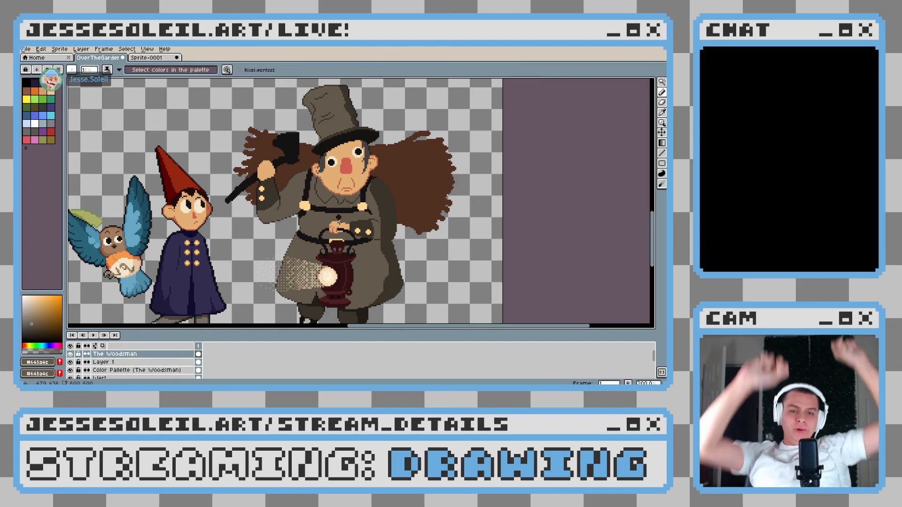
pyautogui.scroll(-2, 237, 191)
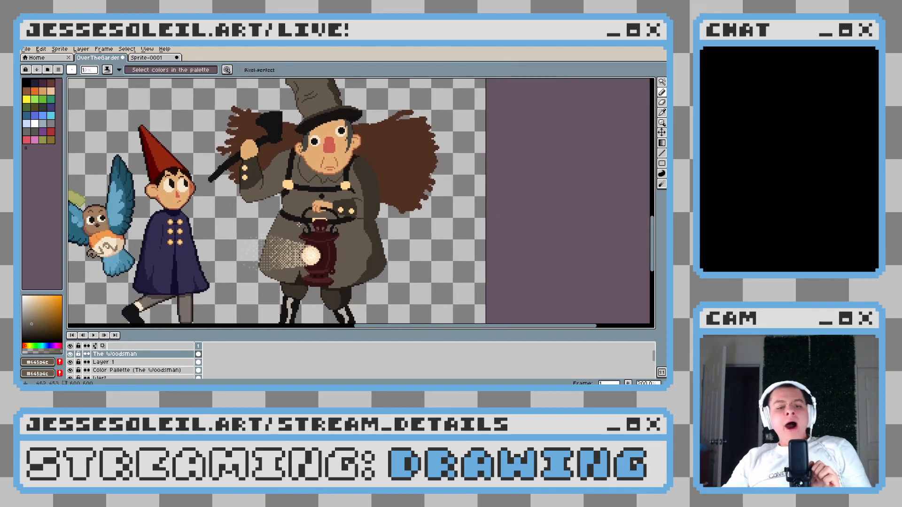
pyautogui.moveTo(305, 239); pyautogui.dragTo(361, 243)
pyautogui.scroll(1, 331, 242)
pyautogui.scroll(-1, 359, 243)
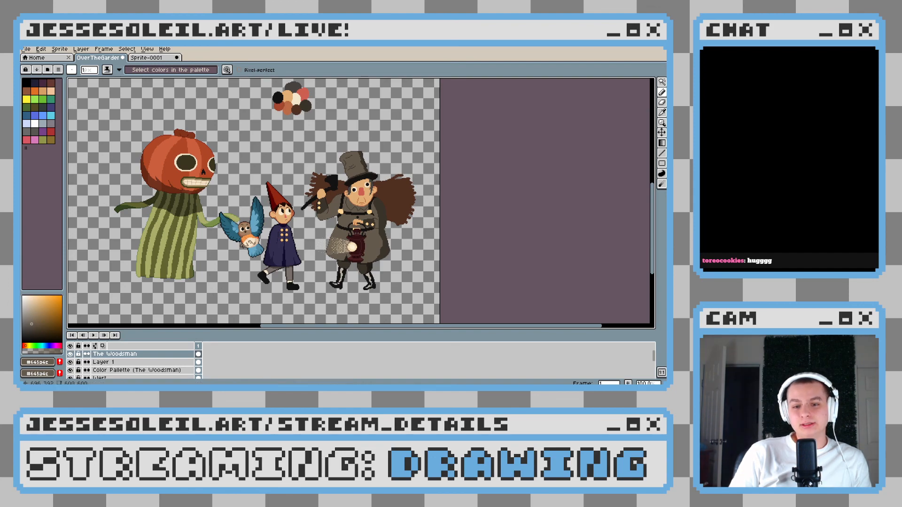
pyautogui.moveTo(278, 231); pyautogui.dragTo(299, 234)
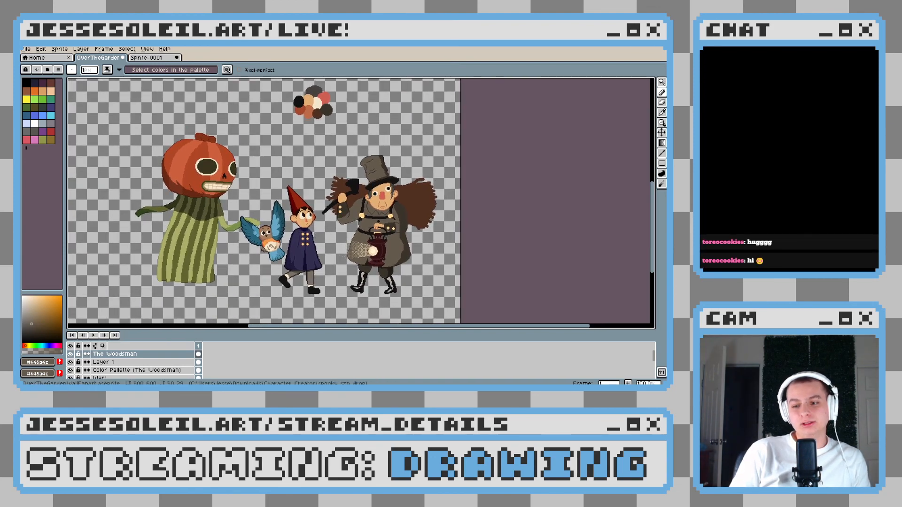
pyautogui.press('v')
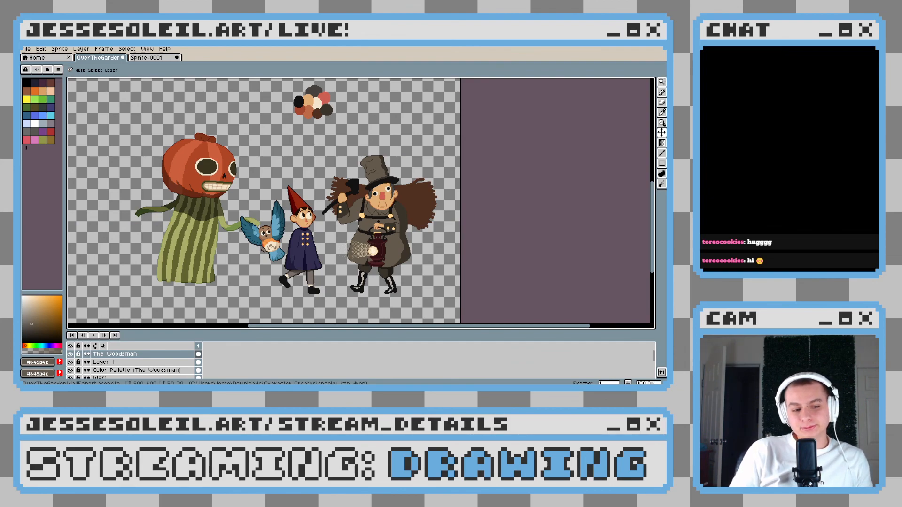